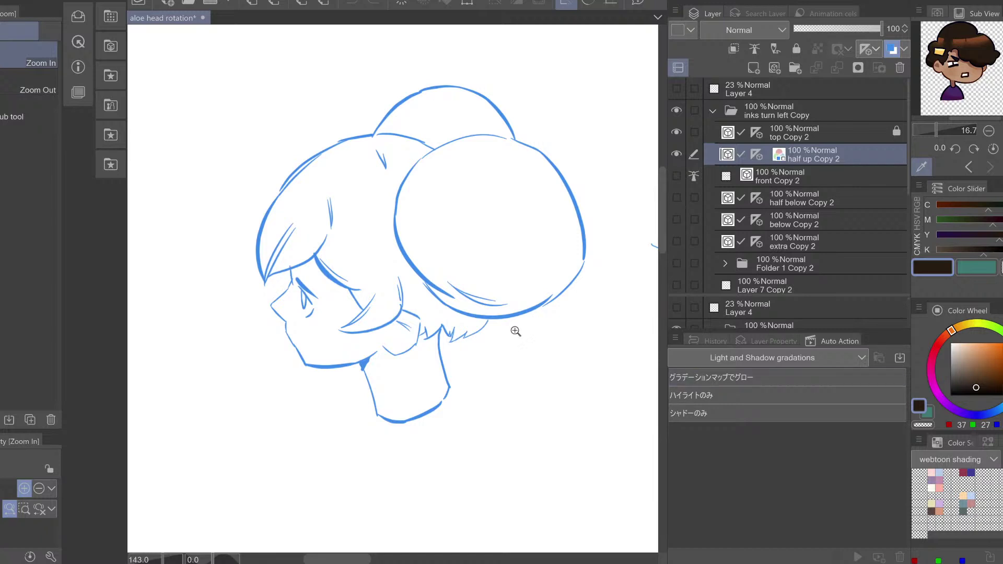
# Look over the blue half-up row of left-turned heads and the black inked row above it
pyautogui.scroll(-1, 334, 307)
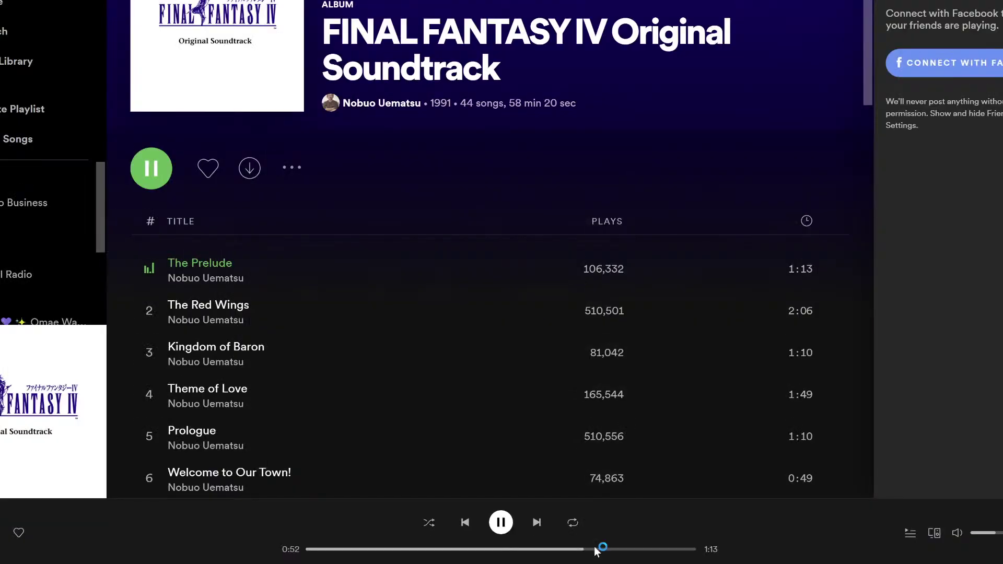
pyautogui.click(1002, 533)
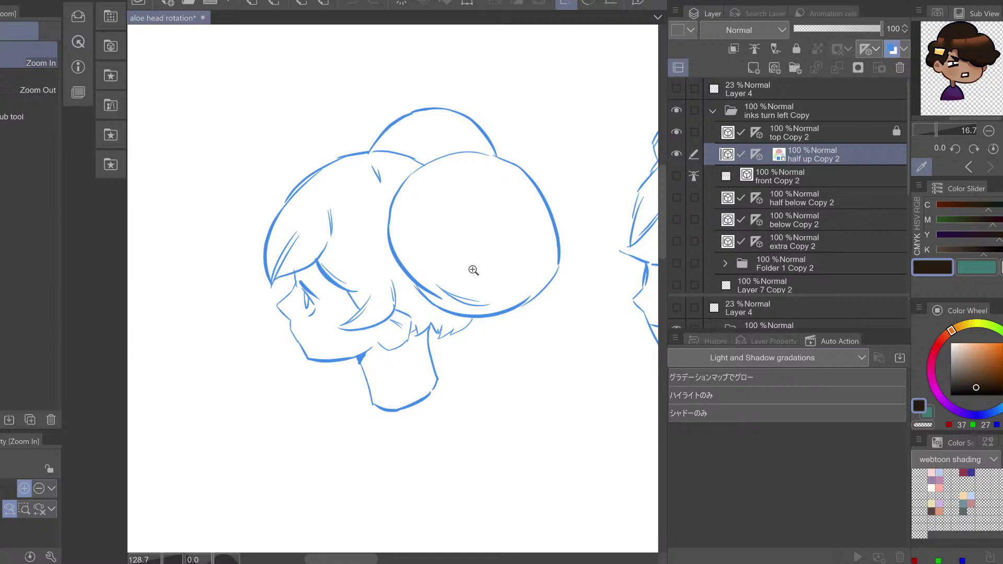
pyautogui.scroll(-2, 470, 271)
pyautogui.scroll(-1, 470, 271)
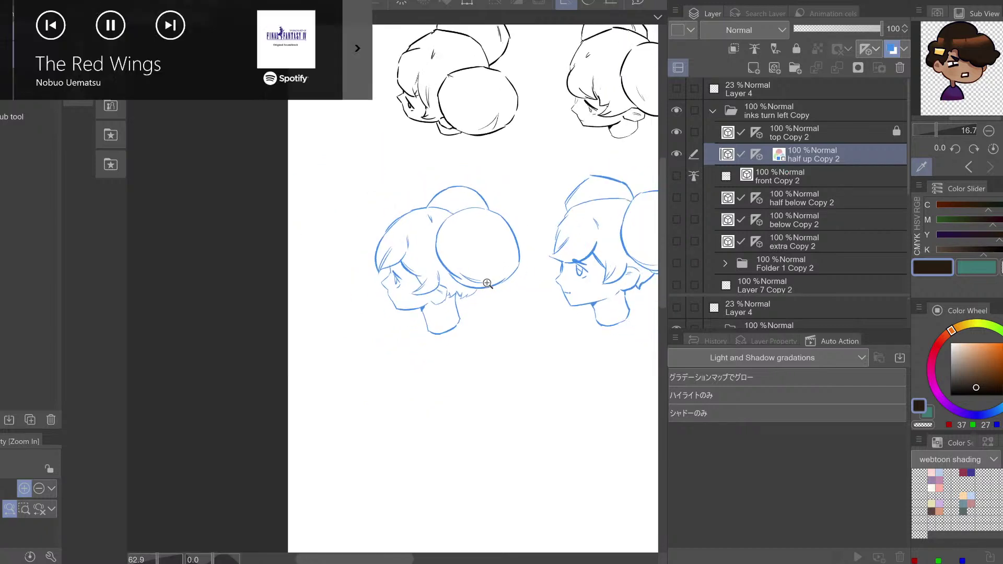
pyautogui.moveTo(474, 268); pyautogui.dragTo(409, 293)
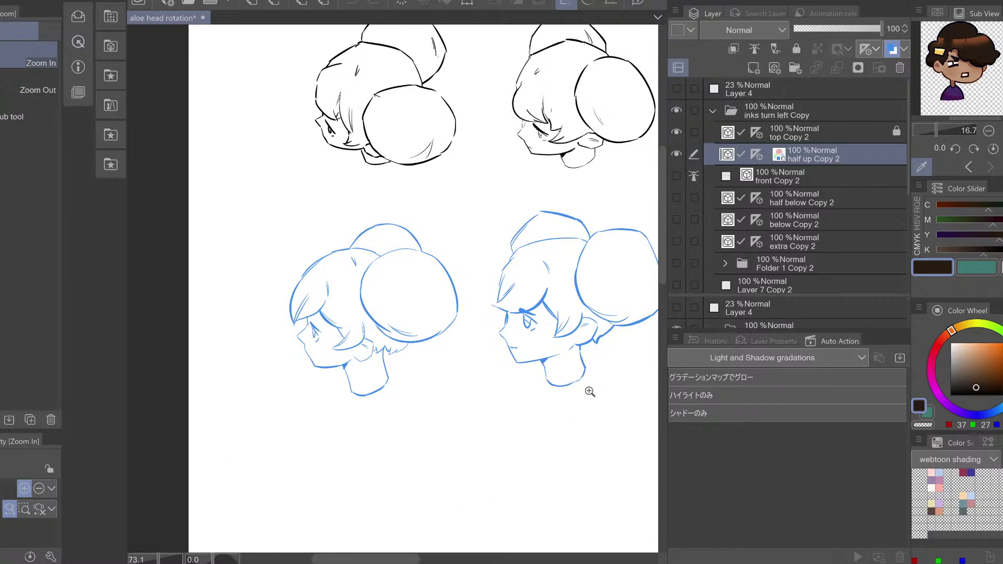
pyautogui.moveTo(397, 322); pyautogui.dragTo(381, 290)
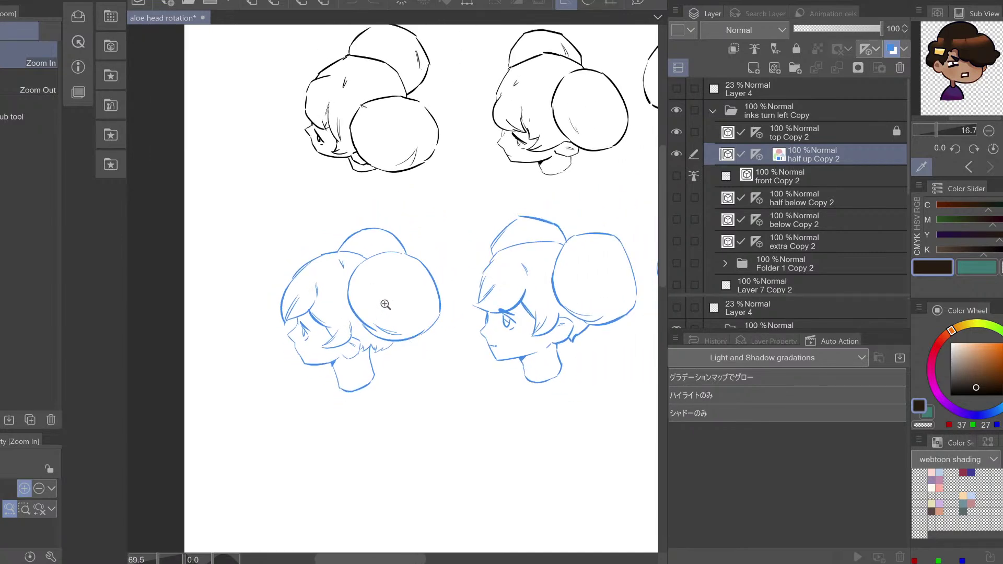
pyautogui.moveTo(353, 293); pyautogui.dragTo(304, 308)
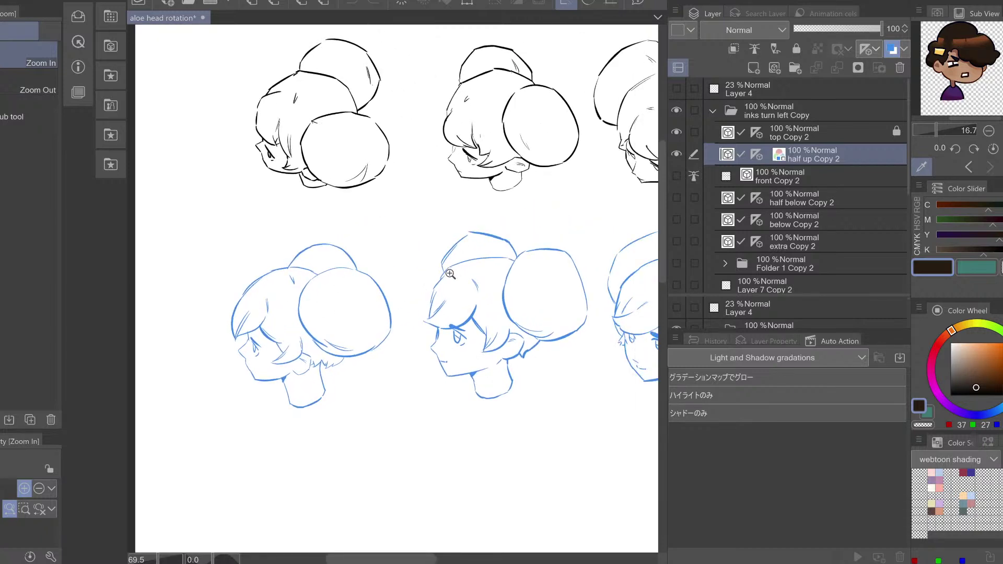
pyautogui.scroll(-2, 450, 273)
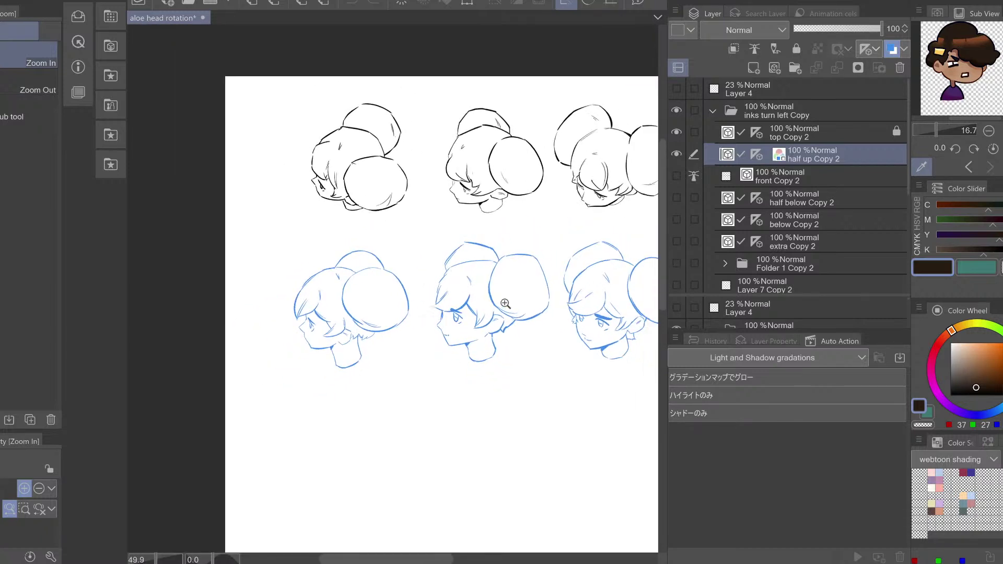
pyautogui.hscroll(3, 606, 269)
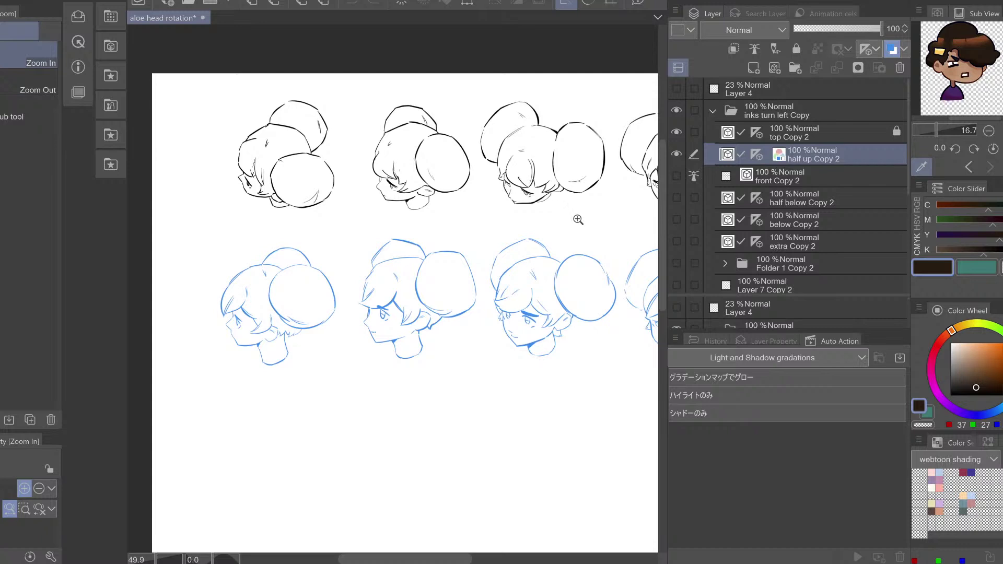
# Hide and collapse the inks turn left Copy folder, and show the inks turn right folder to look over its full sheet of heads
pyautogui.click(676, 110)
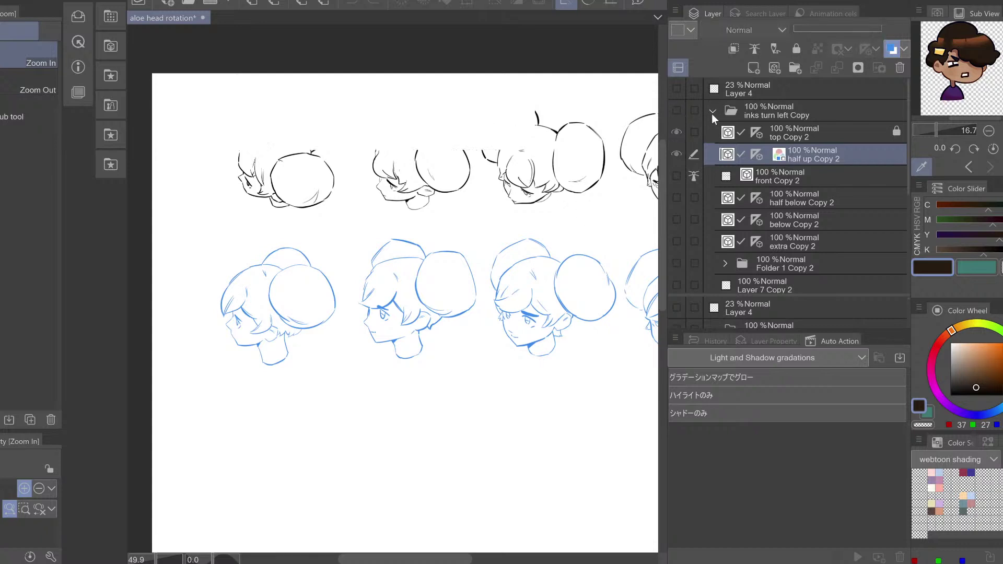
pyautogui.click(712, 110)
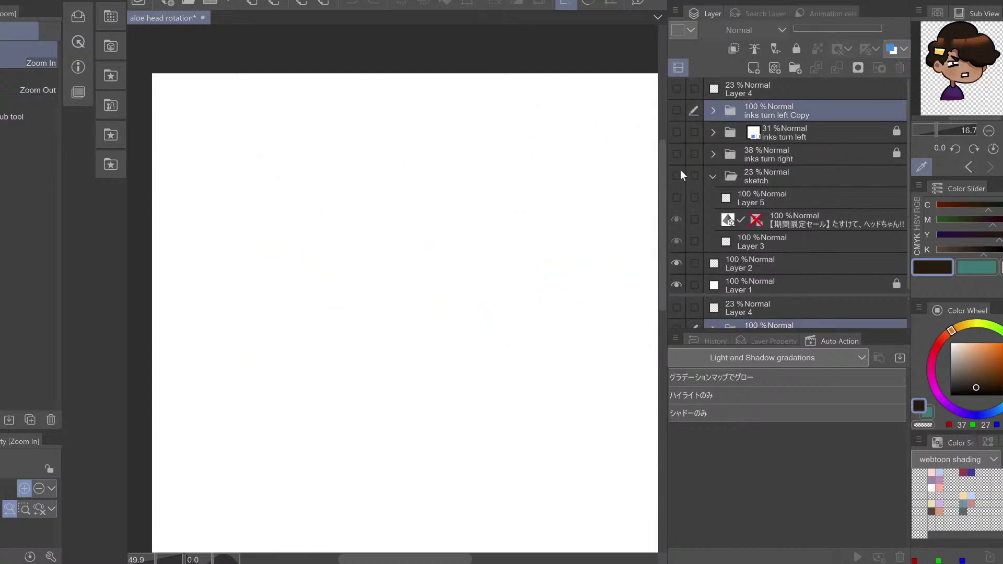
pyautogui.click(676, 154)
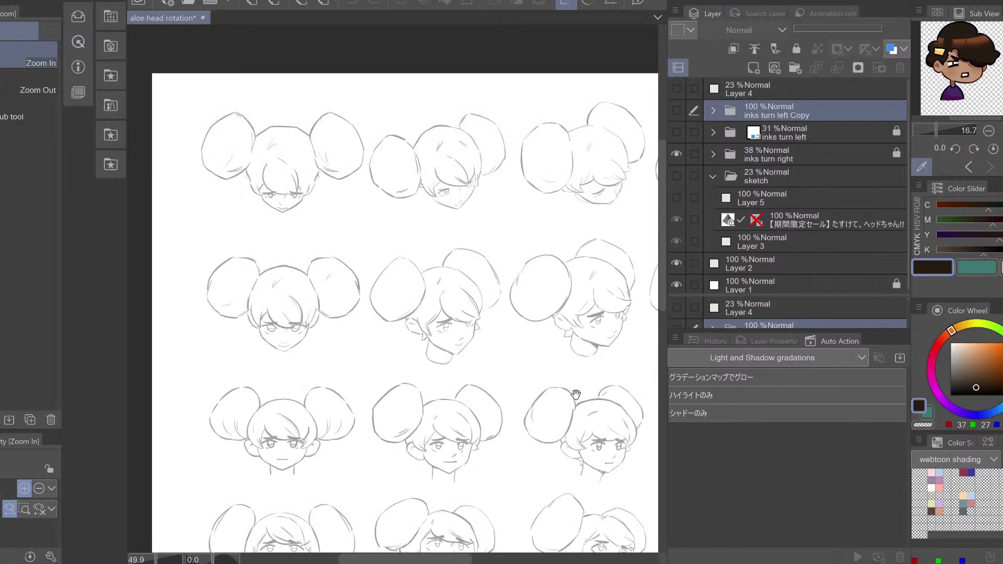
pyautogui.click(489, 239)
pyautogui.scroll(-4, 491, 235)
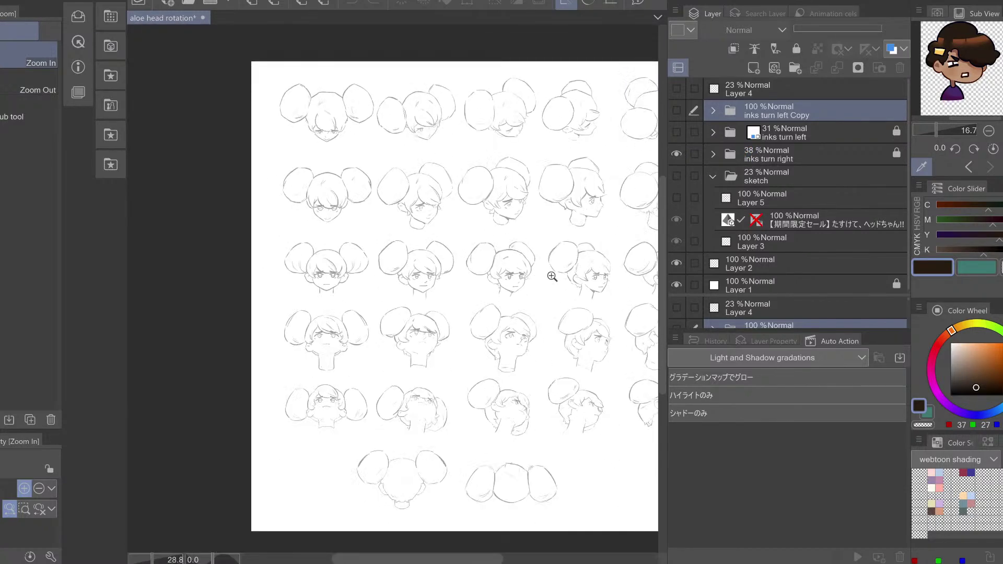
pyautogui.moveTo(567, 279); pyautogui.dragTo(503, 253)
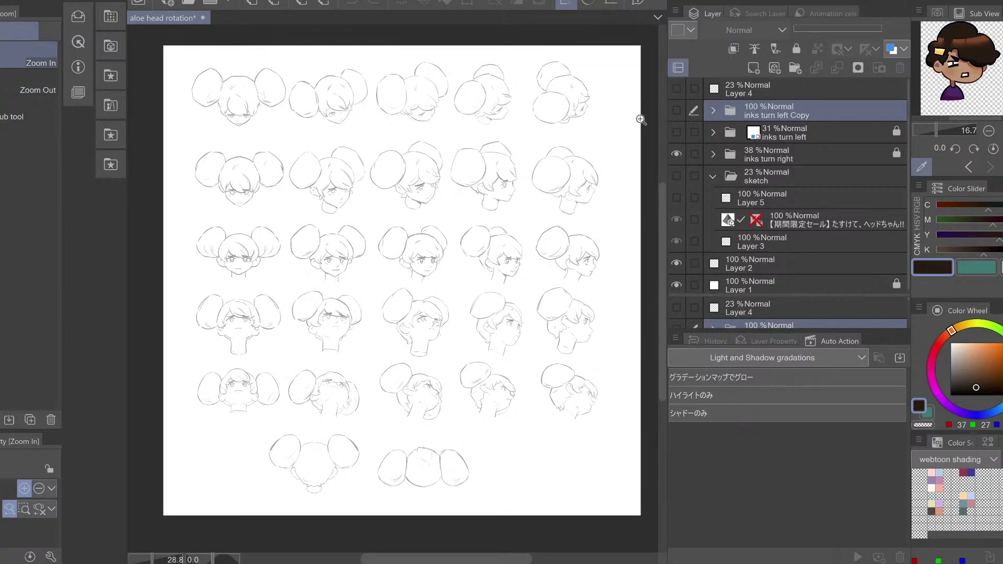
# Show the inks turn left Copy folder again and hide the inks turn right folder
pyautogui.click(678, 110)
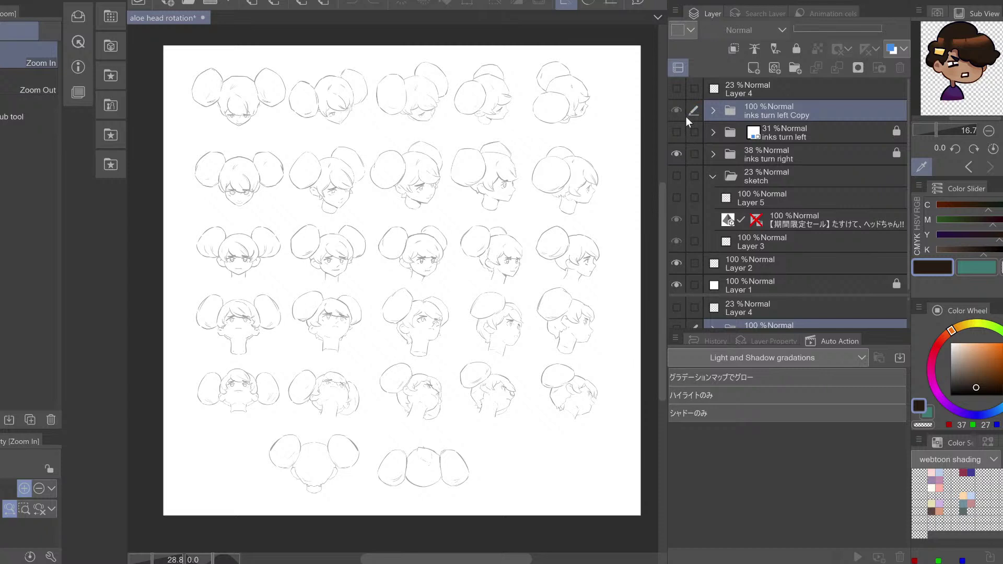
pyautogui.click(676, 153)
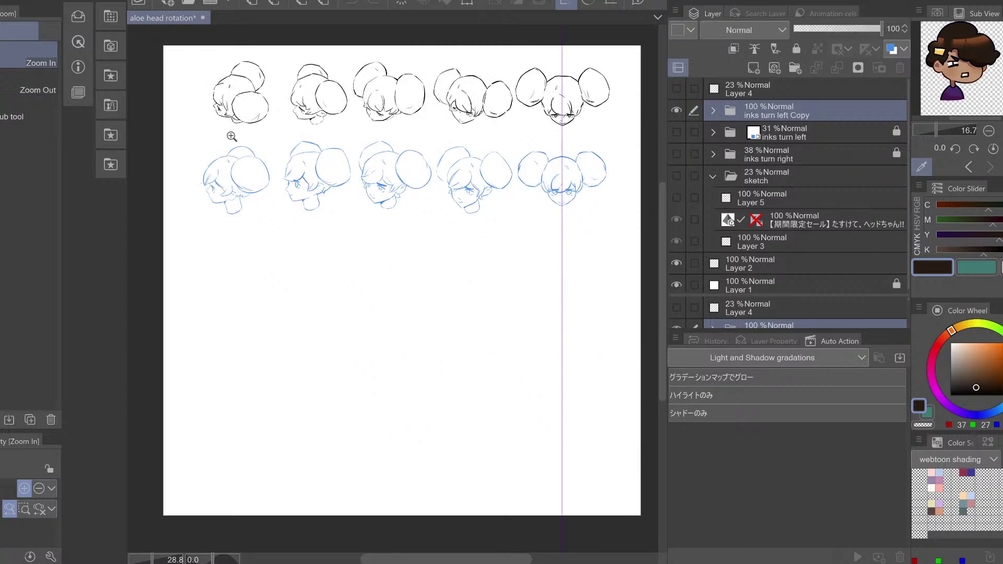
pyautogui.click(216, 158)
pyautogui.moveTo(229, 156); pyautogui.dragTo(247, 250)
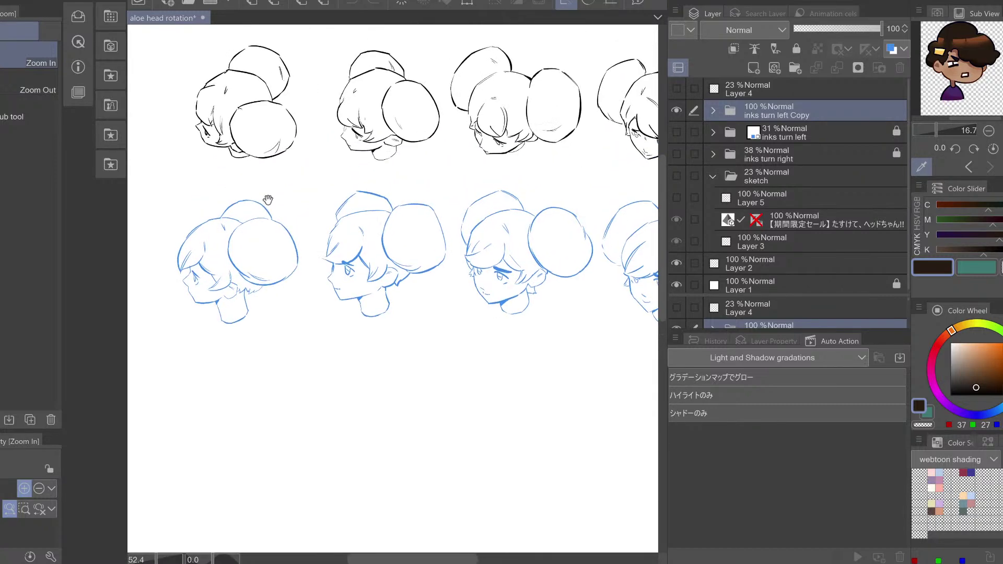
# Look over the inks turn left folder with inks turn left Copy hidden, and show both folders together
pyautogui.click(675, 110)
pyautogui.click(675, 132)
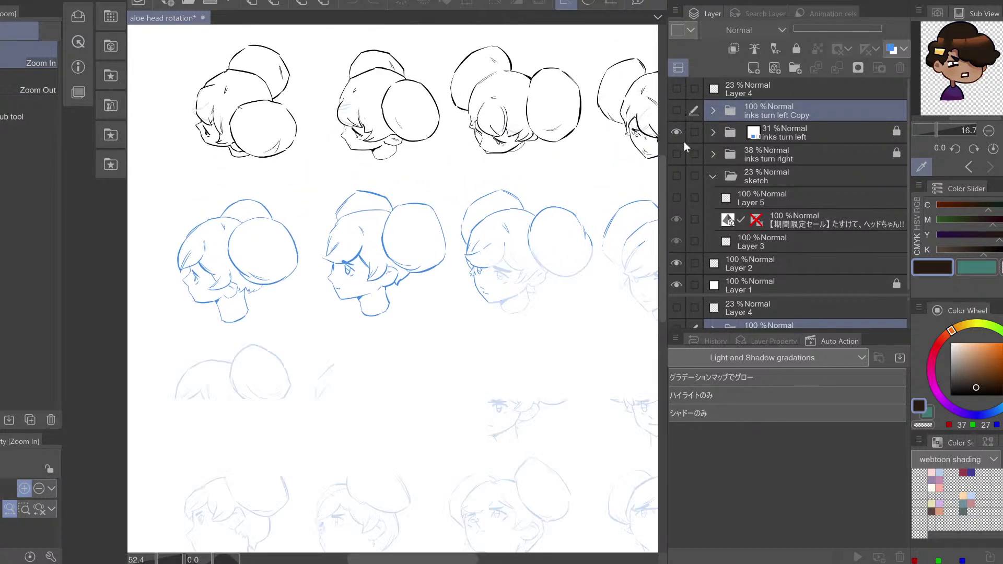
pyautogui.moveTo(437, 327); pyautogui.dragTo(431, 285)
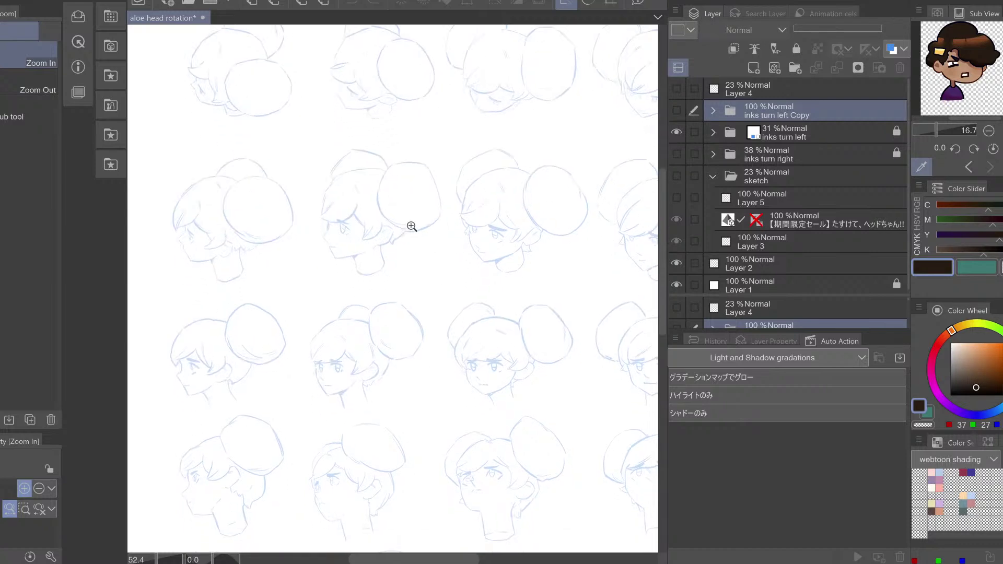
pyautogui.moveTo(411, 226)
pyautogui.mouseDown()
pyautogui.moveTo(425, 359)
pyautogui.moveTo(397, 269)
pyautogui.moveTo(471, 340)
pyautogui.moveTo(400, 231)
pyautogui.mouseUp()
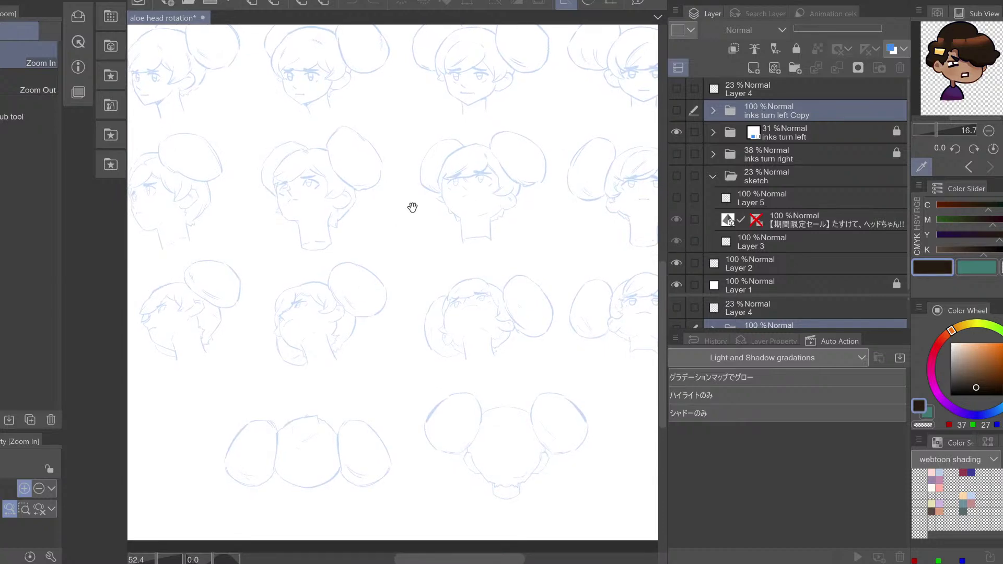
pyautogui.moveTo(387, 190); pyautogui.dragTo(457, 400)
pyautogui.moveTo(383, 259); pyautogui.dragTo(450, 331)
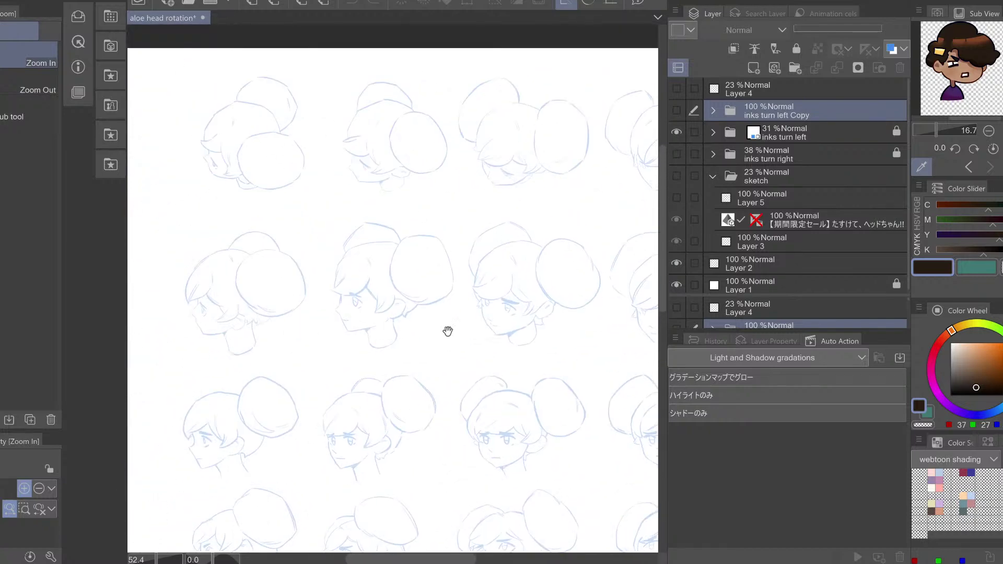
pyautogui.click(676, 110)
pyautogui.click(676, 132)
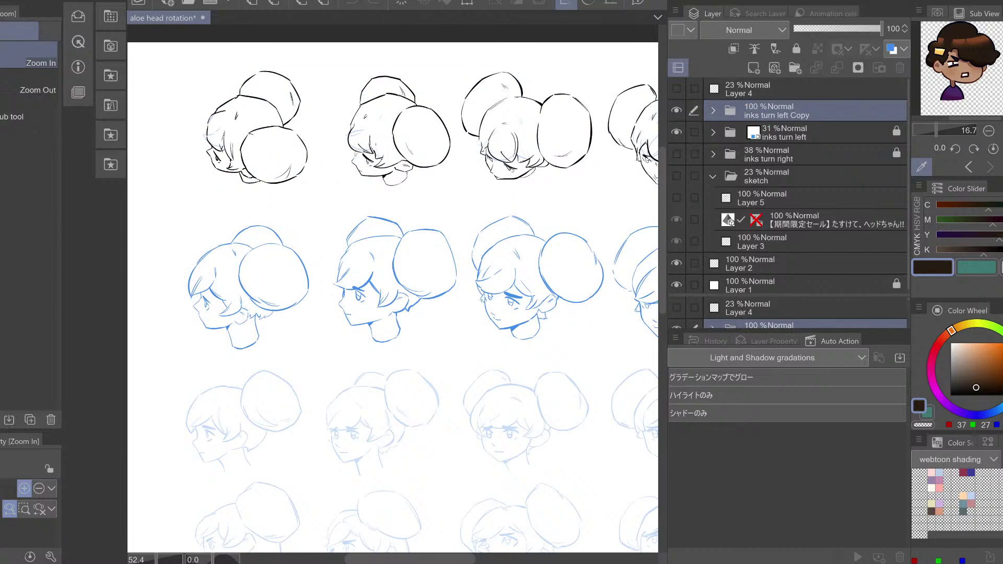
# Find and launch the Focus To-Do app
pyautogui.press('super+s')
pyautogui.write('fo')
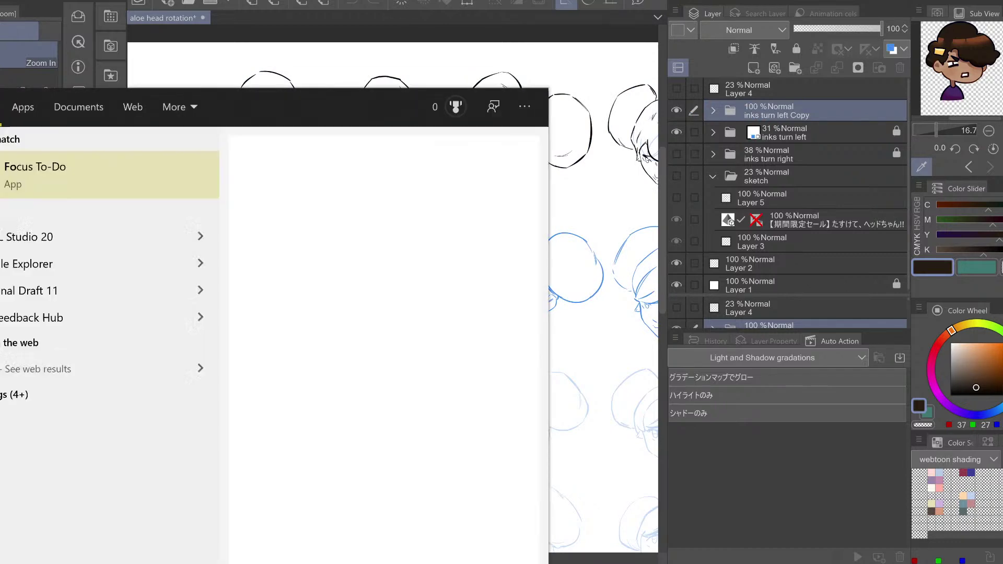
pyautogui.press('Return')
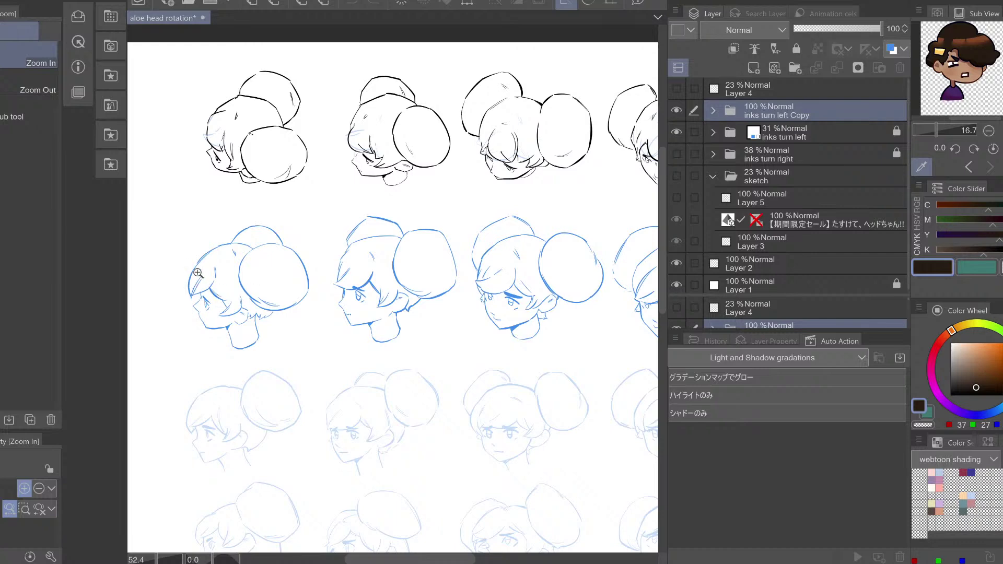
# Turn off the layer color of the half up Copy 2 layer in inks turn left Copy and set the drawing color to black
pyautogui.moveTo(195, 279); pyautogui.dragTo(286, 241)
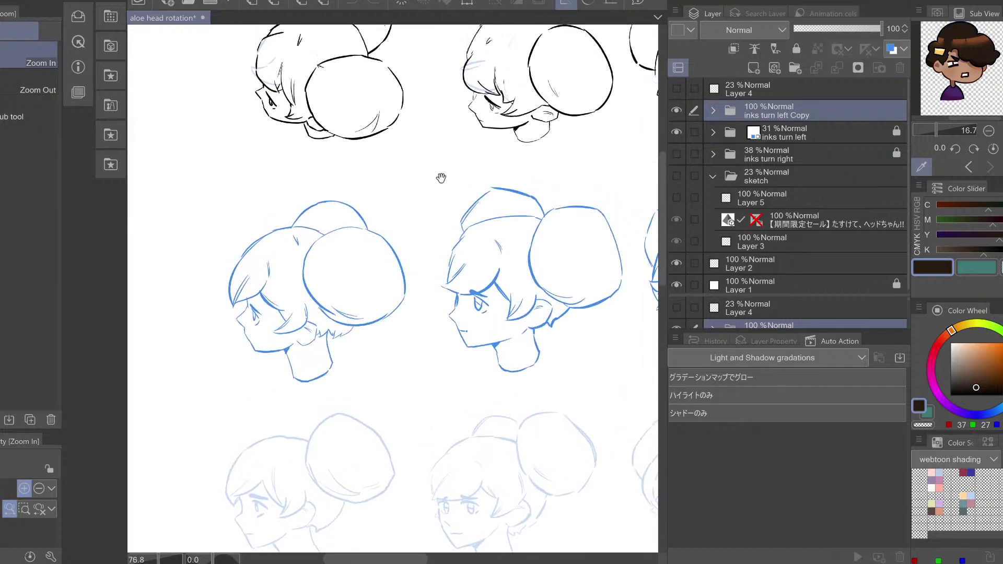
pyautogui.moveTo(440, 178); pyautogui.dragTo(387, 248)
pyautogui.click(712, 111)
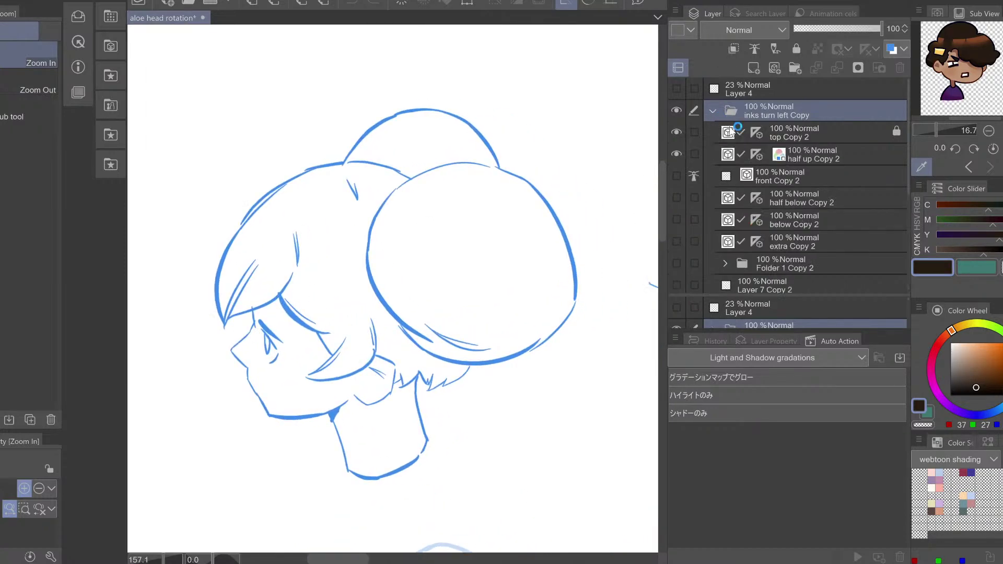
pyautogui.click(799, 154)
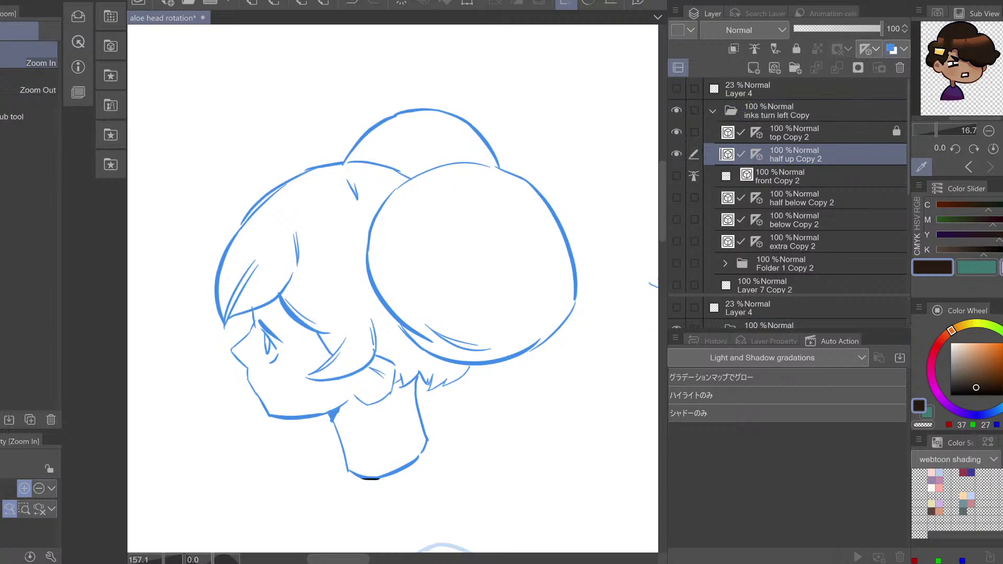
pyautogui.moveTo(958, 389); pyautogui.dragTo(911, 447)
# Try erasing the fringe tip of the leftmost half-up head with the Hard eraser and undo the stroke
pyautogui.press('e')
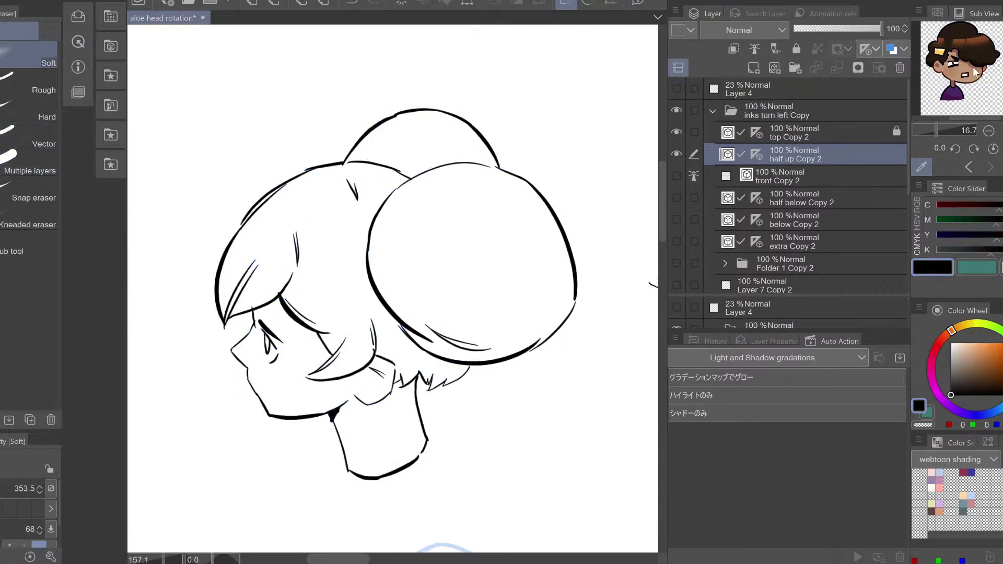
pyautogui.hotkey('ctrl', 'space')
pyautogui.moveTo(477, 220)
pyautogui.mouseDown()
pyautogui.moveTo(464, 264)
pyautogui.moveTo(430, 284)
pyautogui.moveTo(463, 266)
pyautogui.moveTo(467, 251)
pyautogui.mouseUp()
pyautogui.press('space')
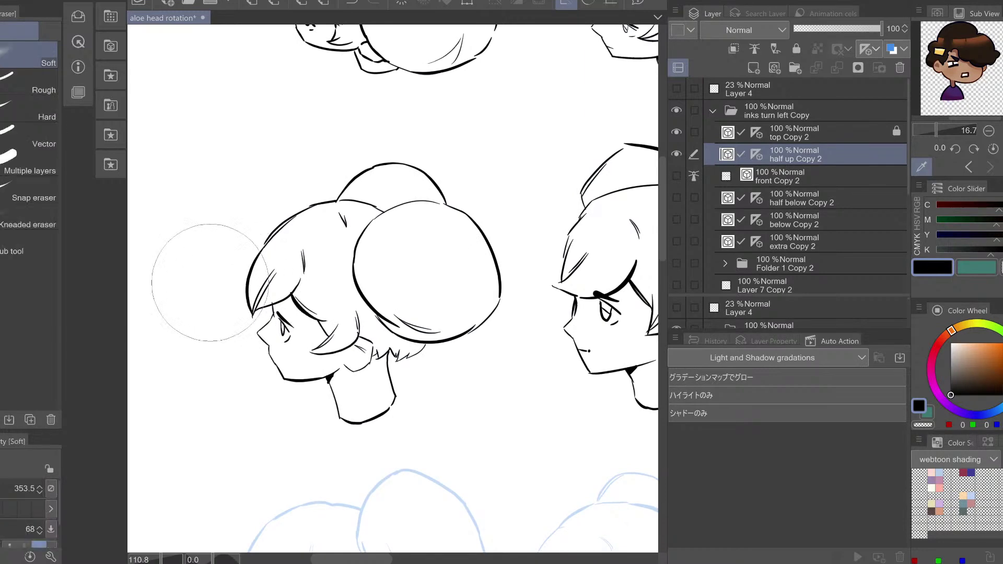
pyautogui.click(31, 111)
pyautogui.moveTo(267, 312); pyautogui.dragTo(241, 297)
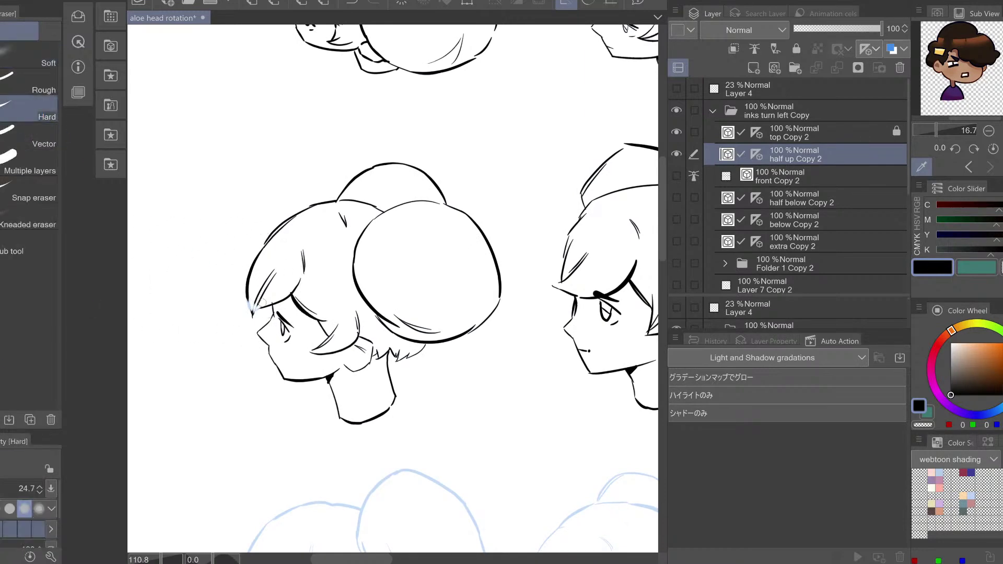
pyautogui.hotkey('ctrl', 'z')
# Collapse the inks turn left Copy folder and hide the inks turn left folder
pyautogui.moveTo(764, 312); pyautogui.dragTo(768, 286)
pyautogui.click(715, 306)
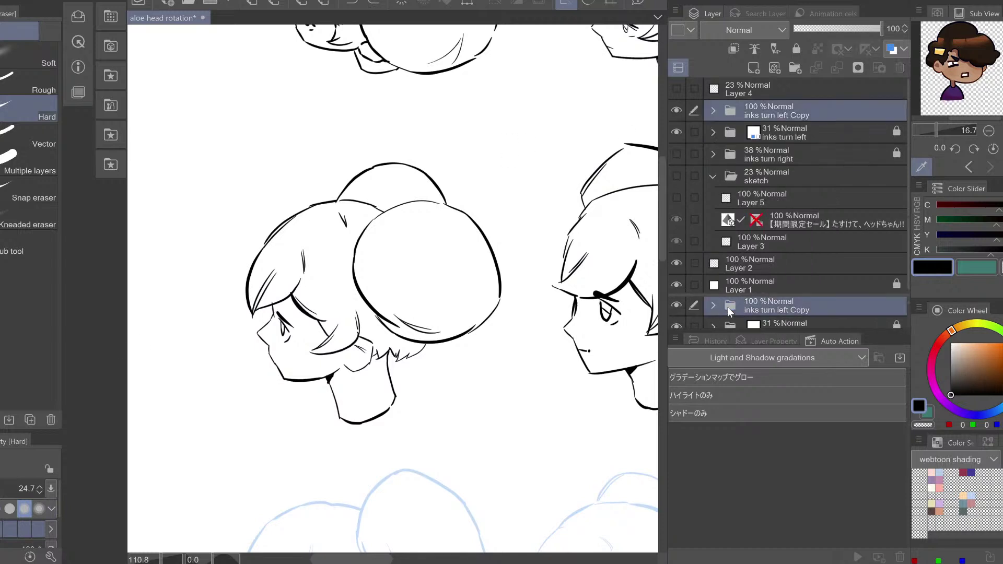
pyautogui.scroll(1, 760, 309)
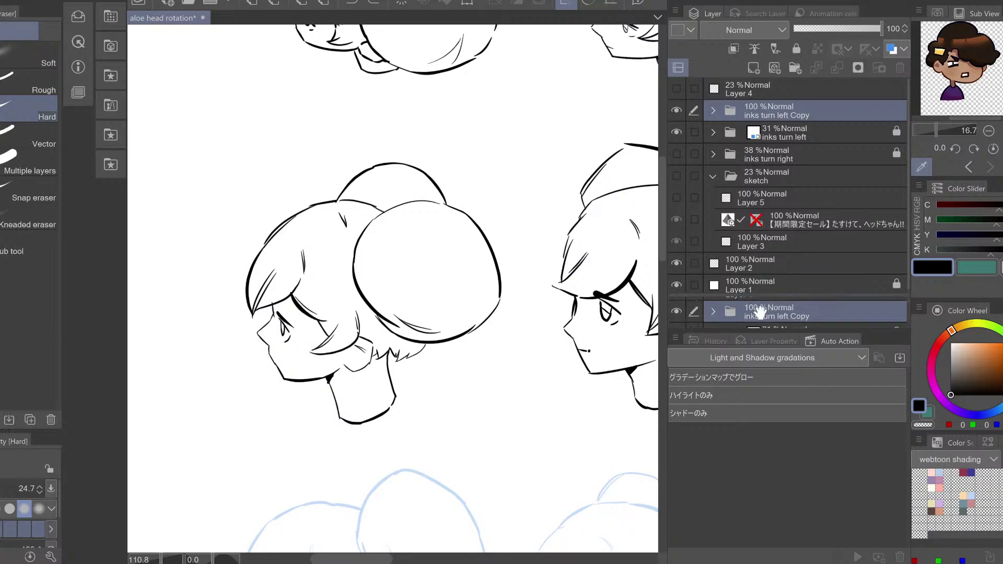
pyautogui.scroll(-1, 759, 293)
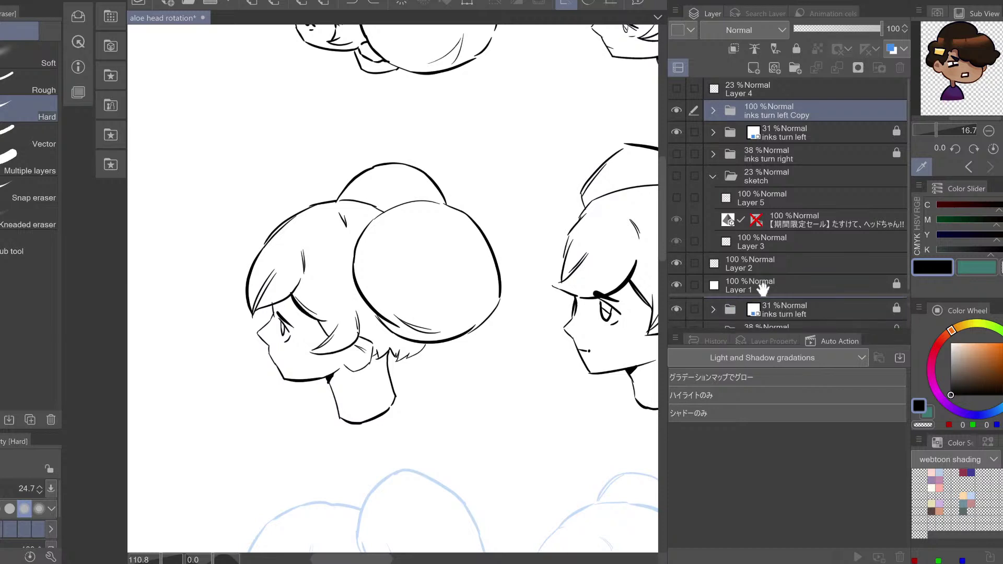
pyautogui.click(676, 309)
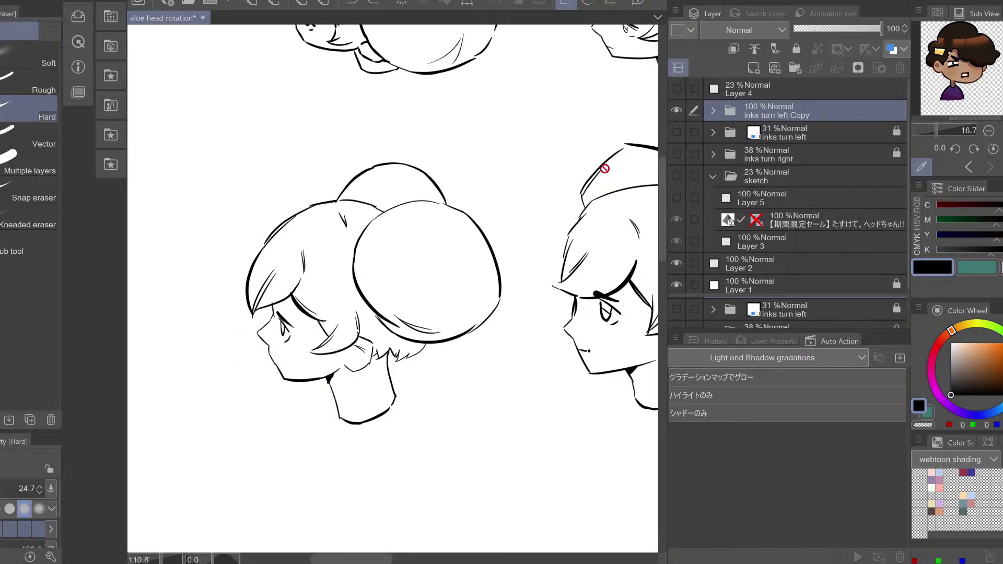
# Open the recent aloe default file and zoom in on the front-view head as a reference
pyautogui.click(0, 0)
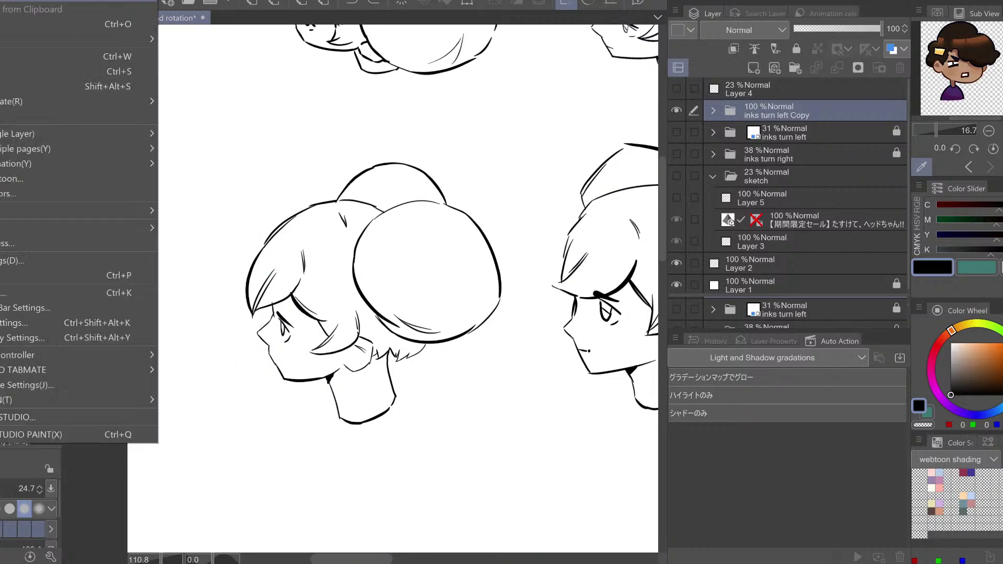
pyautogui.moveTo(5, 38)
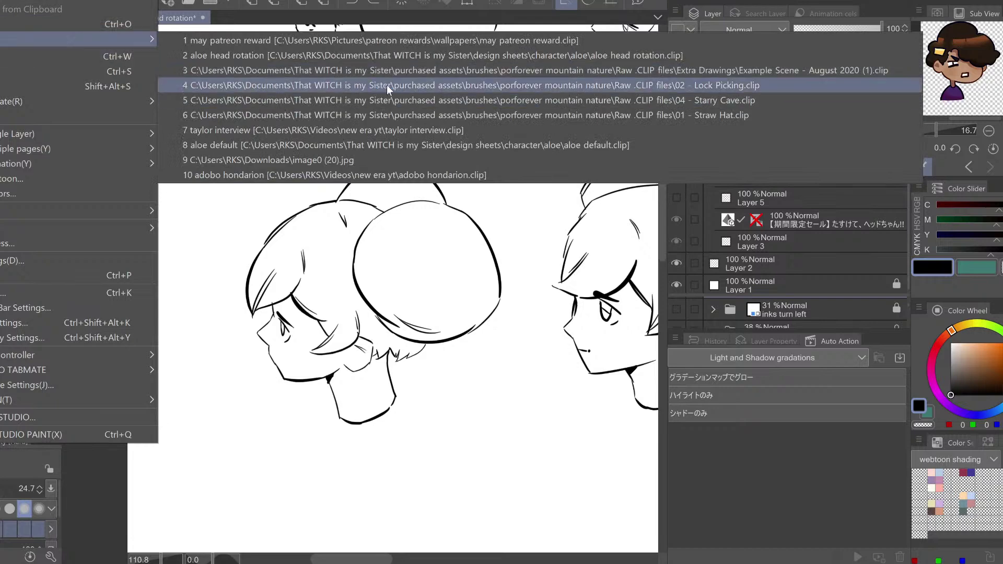
pyautogui.click(549, 54)
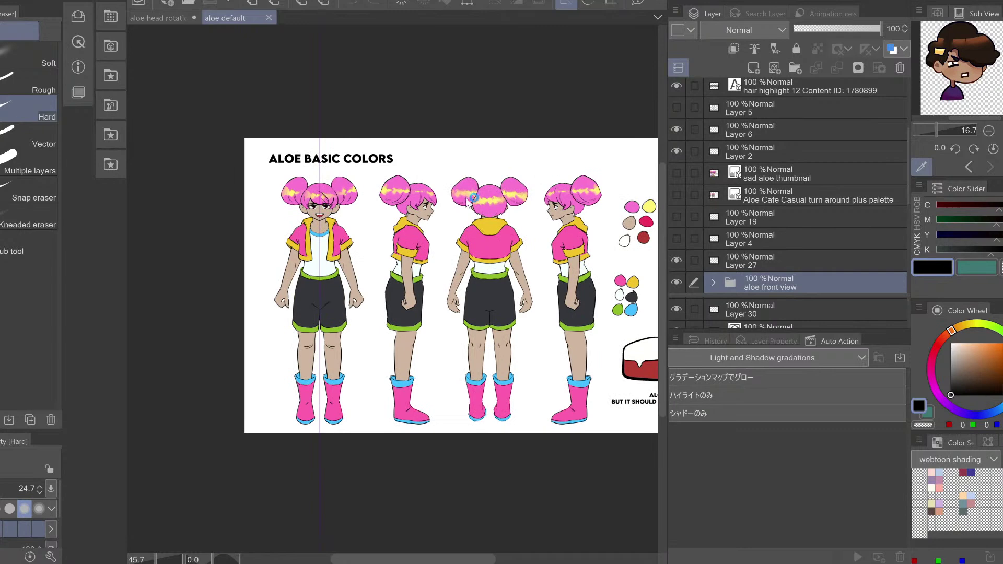
pyautogui.hotkey('ctrl', 'space')
pyautogui.moveTo(314, 202)
pyautogui.mouseDown()
pyautogui.moveTo(332, 196)
pyautogui.moveTo(327, 187)
pyautogui.mouseUp()
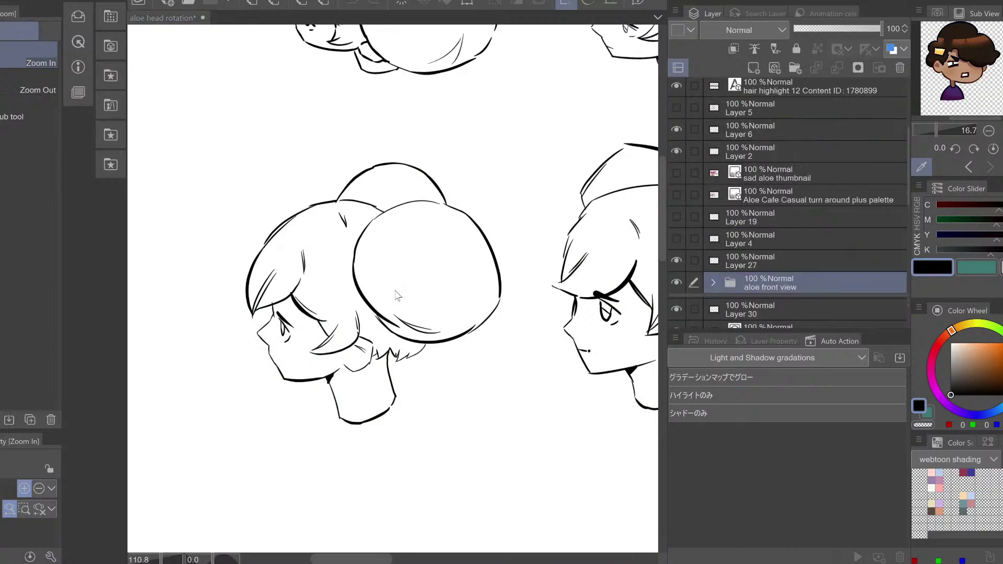
# In the aloe default file, expand the aloe front view folder and select its aloe layer
pyautogui.click(805, 228)
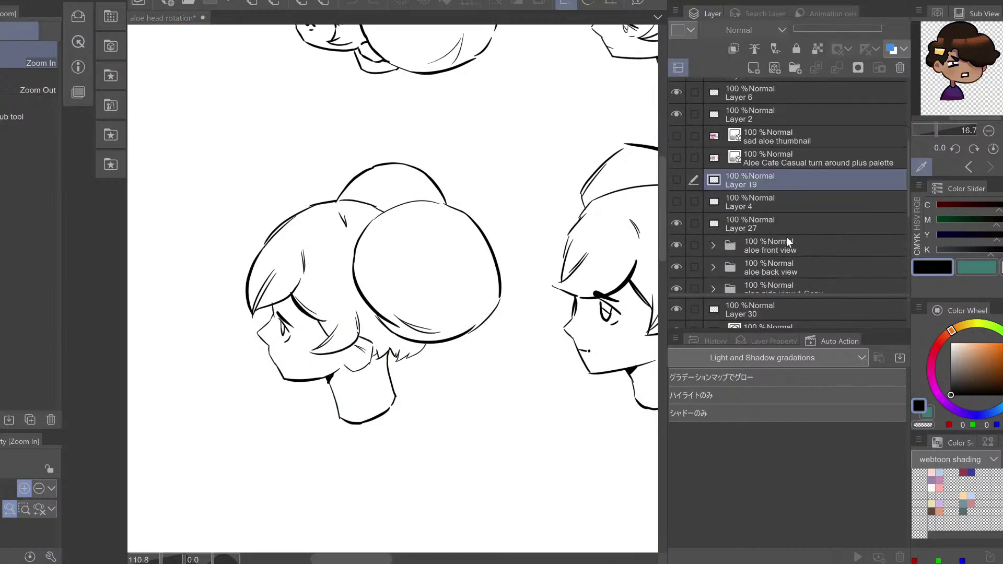
pyautogui.click(713, 245)
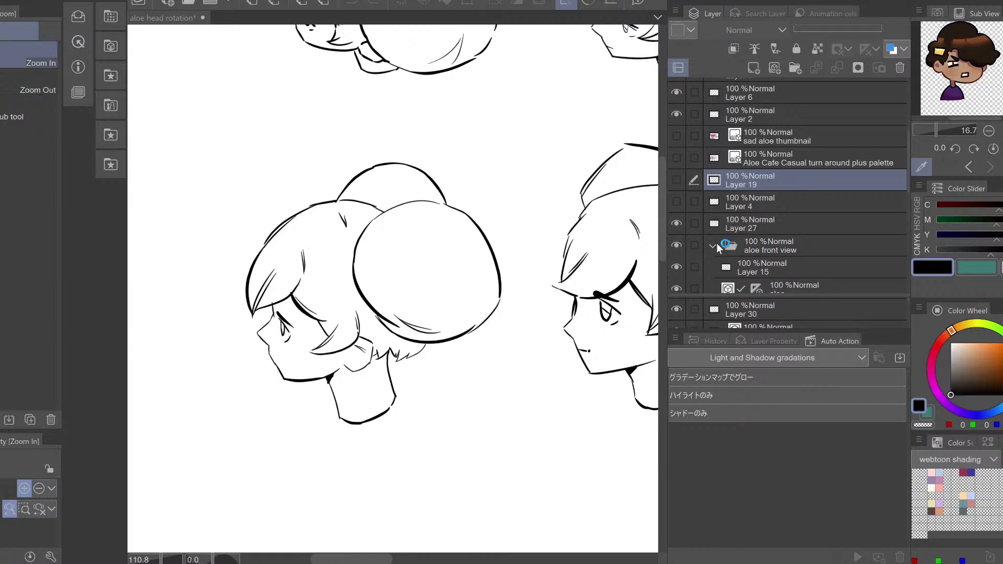
pyautogui.scroll(-3, 771, 222)
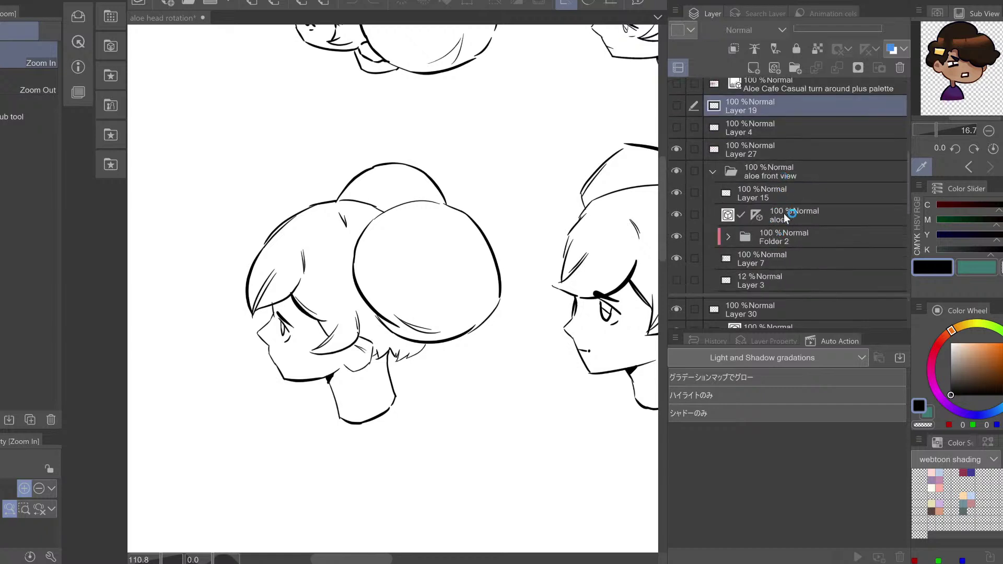
pyautogui.click(793, 223)
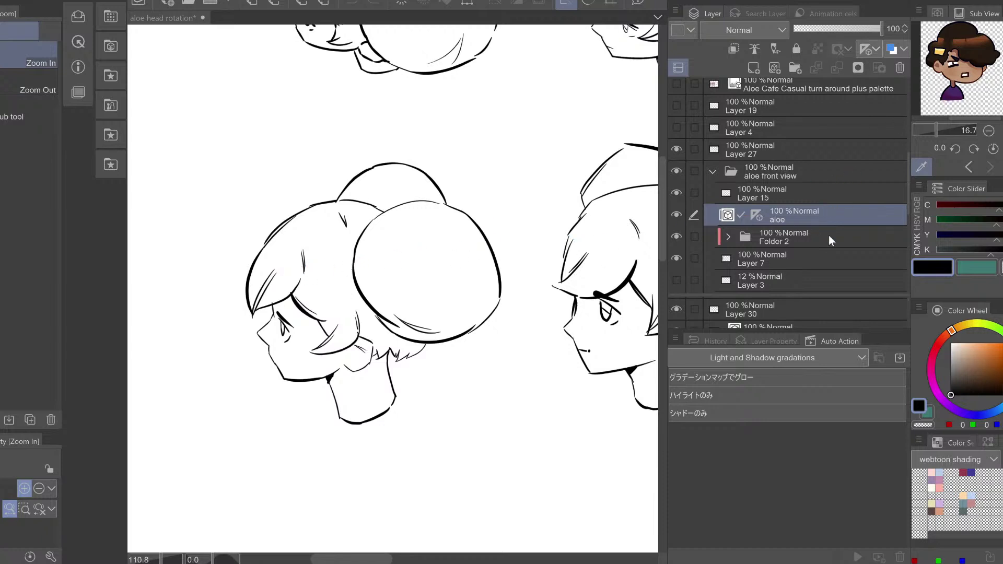
pyautogui.press('h')
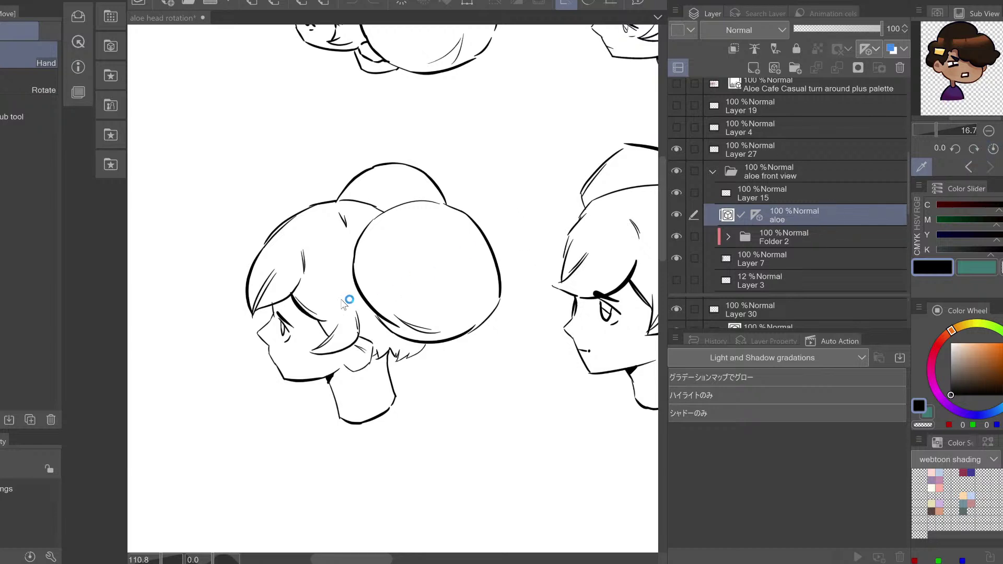
# Return to the aloe head rotation sheet, expand the inks turn left Copy folder and select the half up Copy 2 layer
pyautogui.keyDown('ctrl'); pyautogui.keyDown('shift'); pyautogui.click(225, 305); pyautogui.keyUp('shift'); pyautogui.keyUp('ctrl')
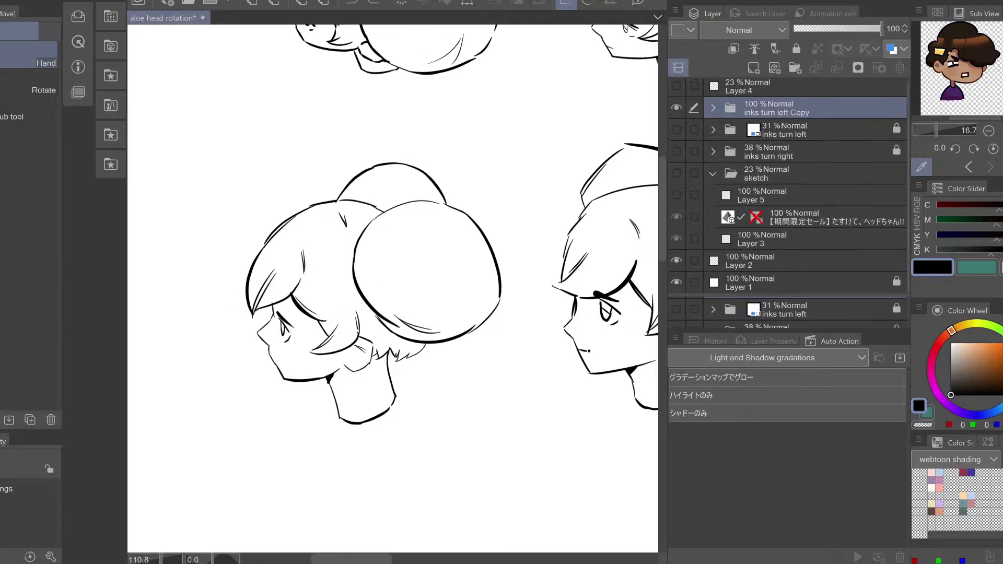
pyautogui.click(716, 106)
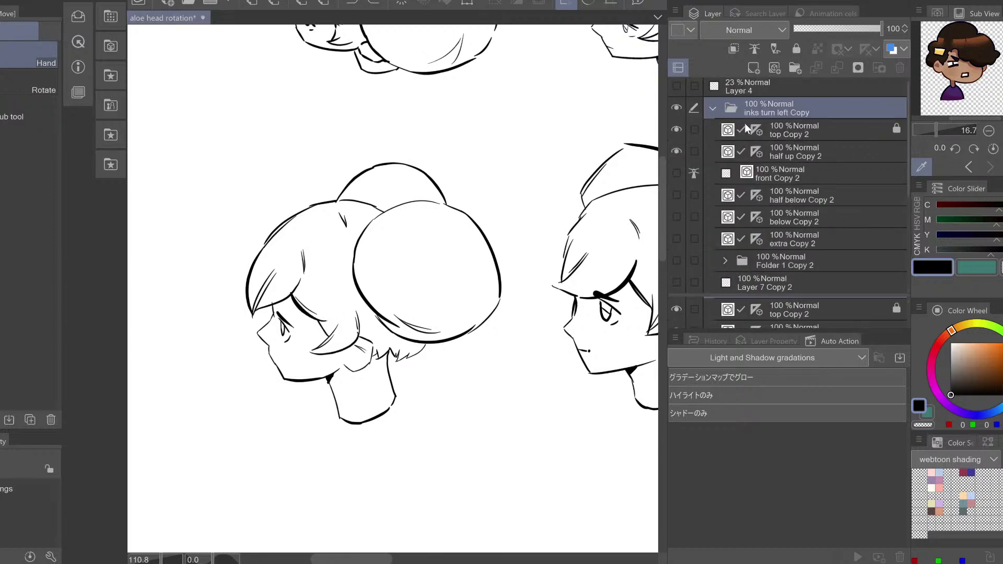
pyautogui.click(798, 157)
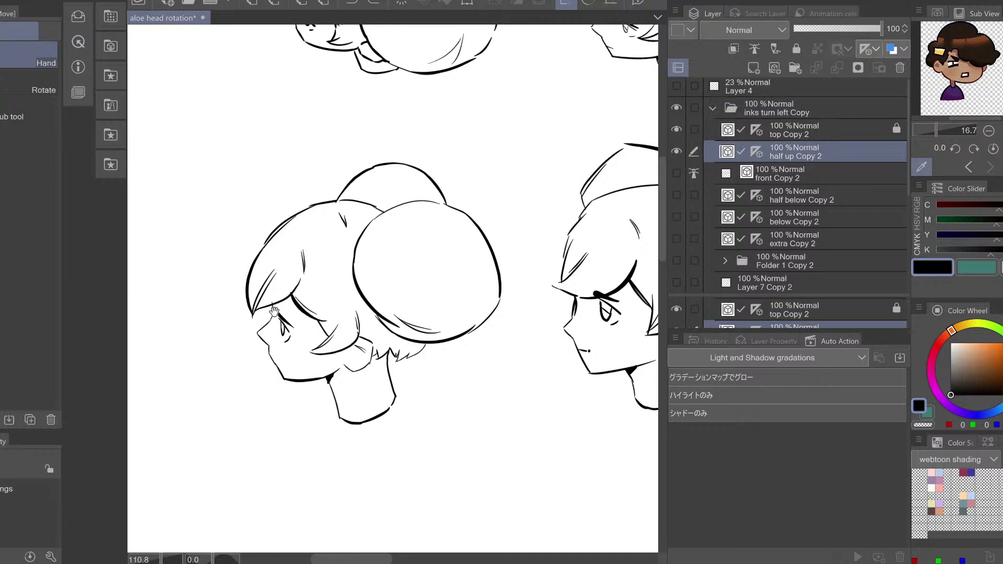
# Try erasing and redrawing the fringe strand beside the eye of the leftmost half-up head, and undo both strokes
pyautogui.moveTo(273, 313)
pyautogui.mouseDown()
pyautogui.moveTo(323, 329)
pyautogui.moveTo(295, 365)
pyautogui.mouseUp()
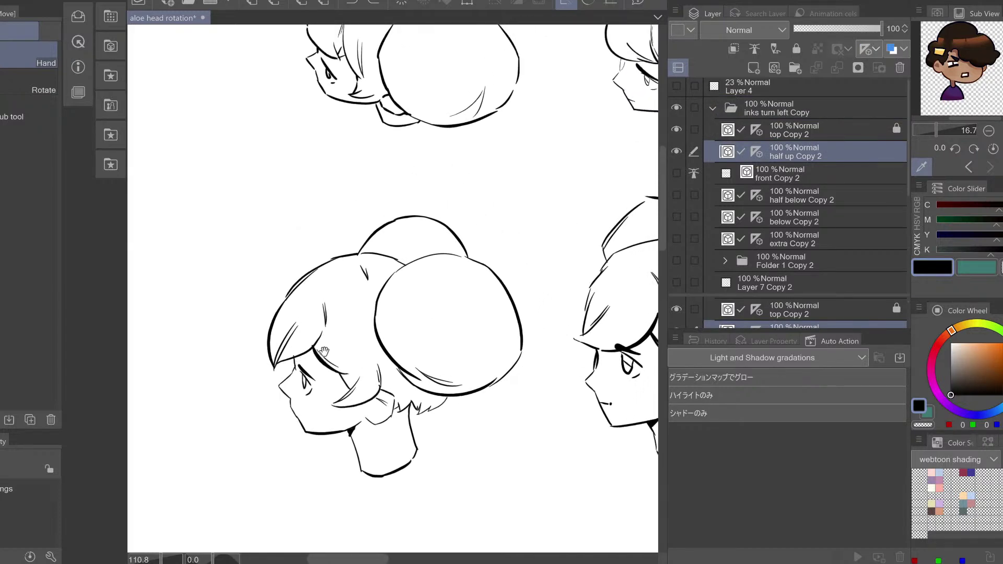
pyautogui.scroll(-2, 383, 339)
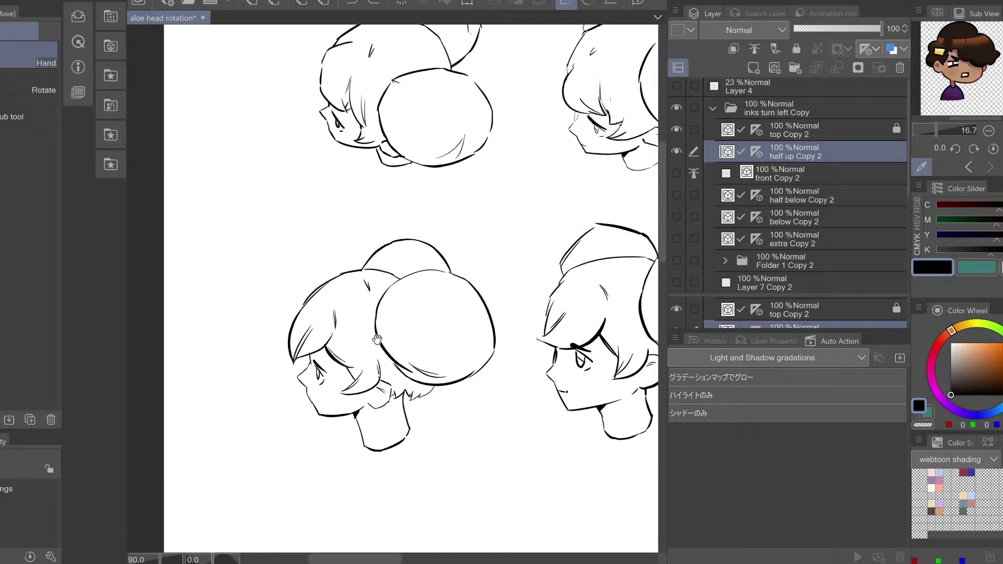
pyautogui.scroll(4, 382, 314)
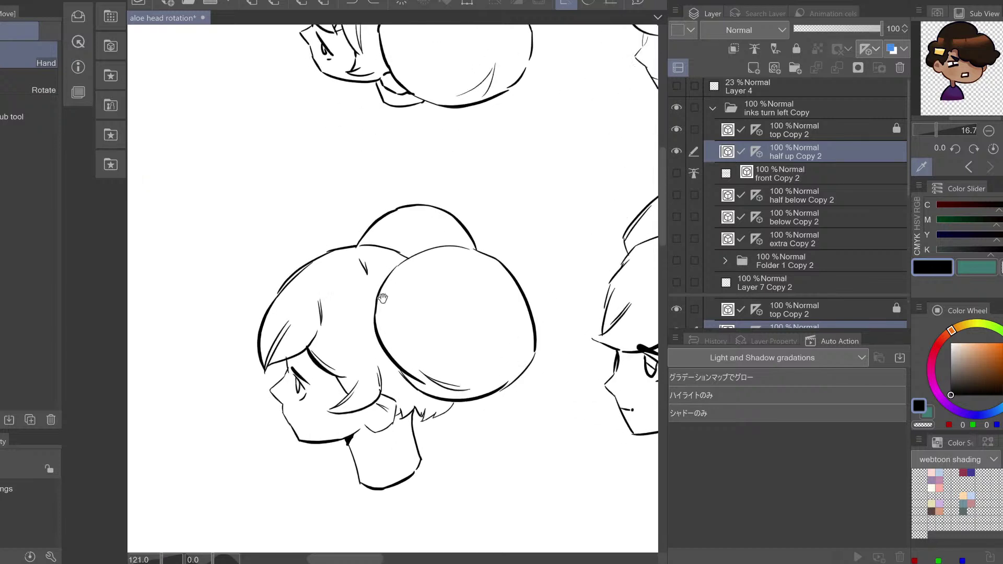
pyautogui.press('e')
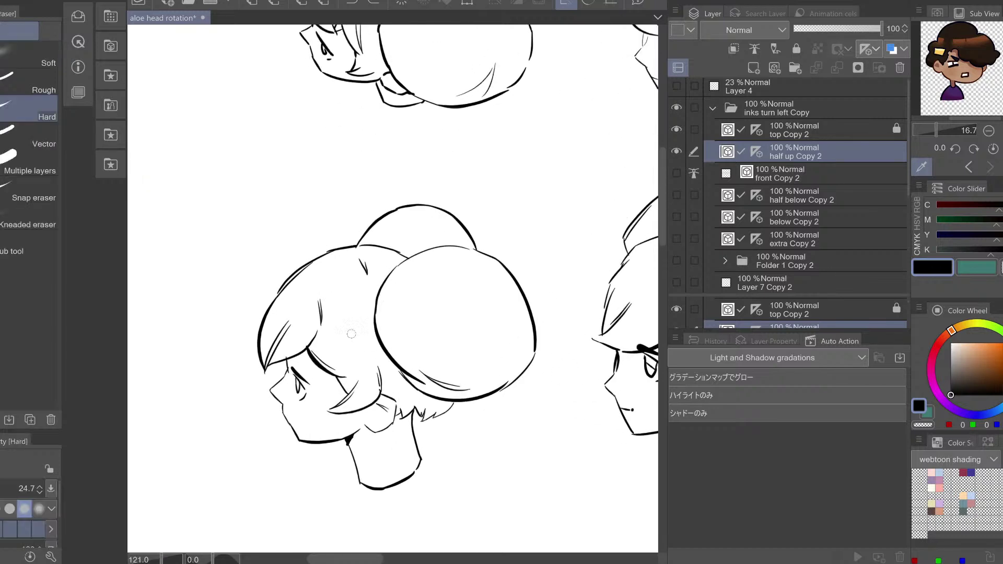
pyautogui.moveTo(328, 351)
pyautogui.mouseDown()
pyautogui.moveTo(321, 368)
pyautogui.moveTo(309, 347)
pyautogui.mouseUp()
pyautogui.press('p')
pyautogui.moveTo(308, 346)
pyautogui.mouseDown()
pyautogui.moveTo(309, 368)
pyautogui.moveTo(344, 357)
pyautogui.moveTo(312, 377)
pyautogui.moveTo(334, 377)
pyautogui.mouseUp()
pyautogui.hotkey('ctrl', 'z')
pyautogui.hotkey('ctrl', 'z')
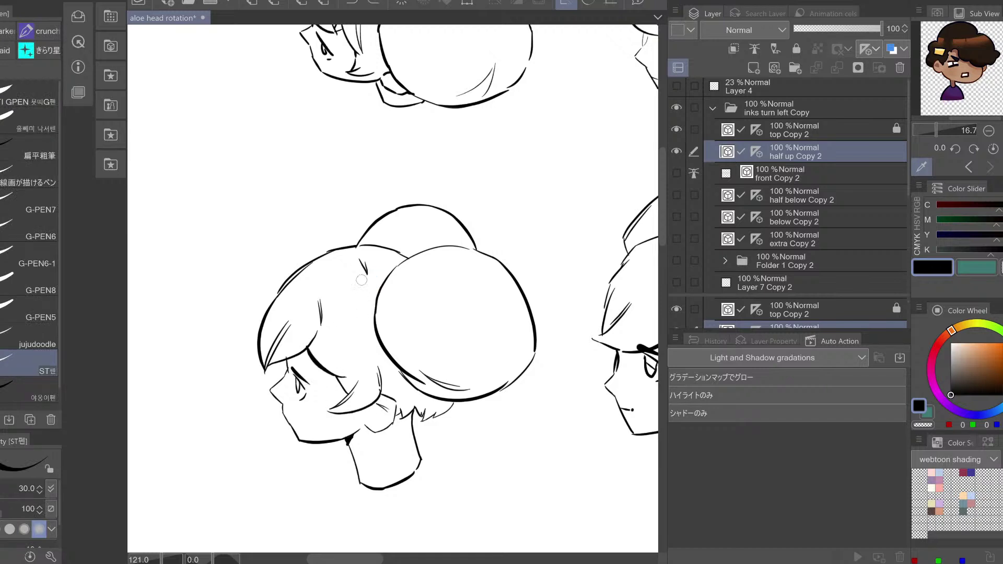
# Try reshaping the leftmost head's fringe strand with the pen and Hard eraser, check it mirrored, and undo the changes
pyautogui.scroll(-1, 368, 366)
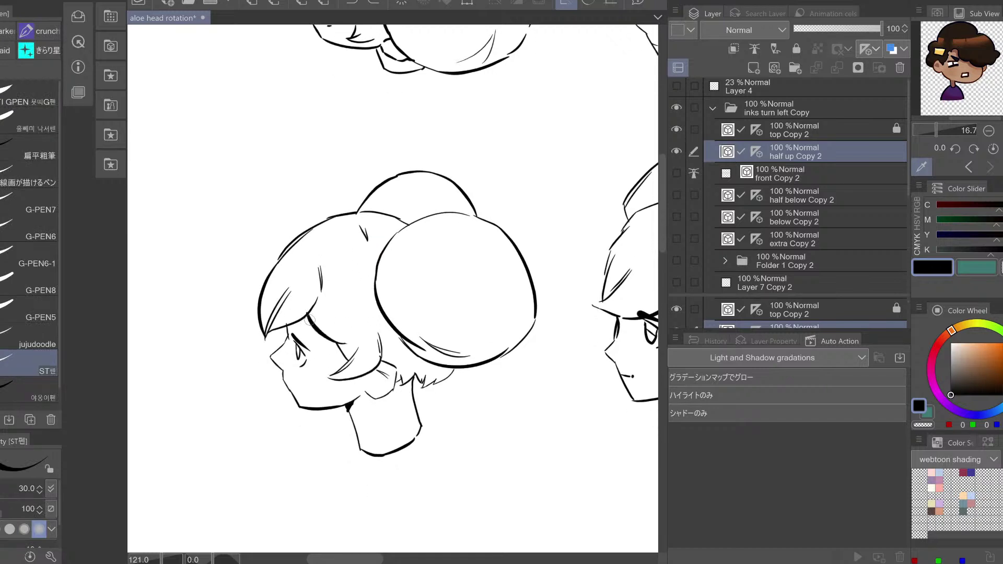
pyautogui.moveTo(309, 320)
pyautogui.mouseDown()
pyautogui.moveTo(337, 322)
pyautogui.moveTo(309, 334)
pyautogui.moveTo(322, 335)
pyautogui.mouseUp()
pyautogui.hotkey('ctrl', 'z')
pyautogui.press('e')
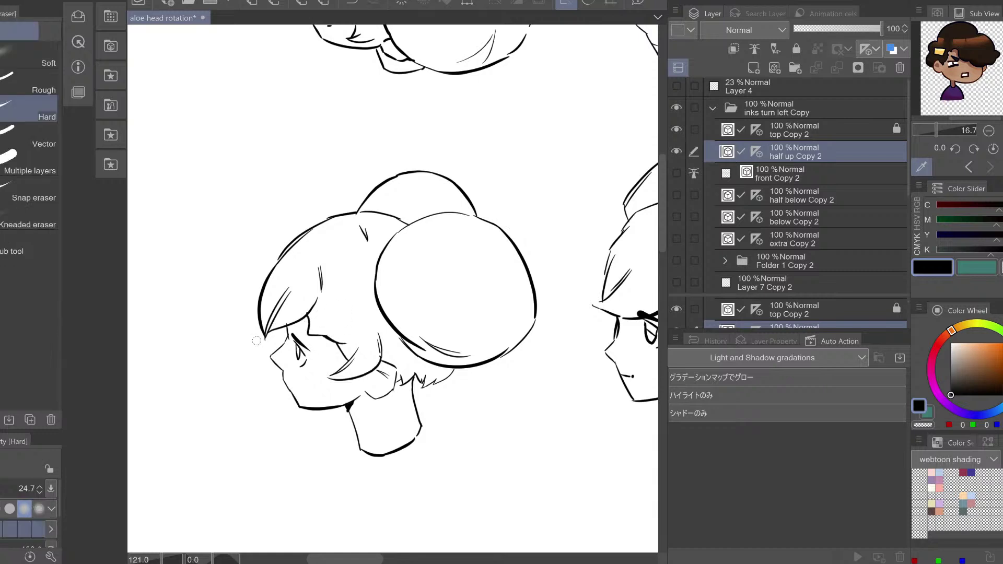
pyautogui.press('h')
pyautogui.press('h')
pyautogui.hotkey('ctrl', 'z')
pyautogui.hotkey('ctrl', 'z')
# Try another ST pen line for the leftmost head's fringe strand and undo it
pyautogui.press('p')
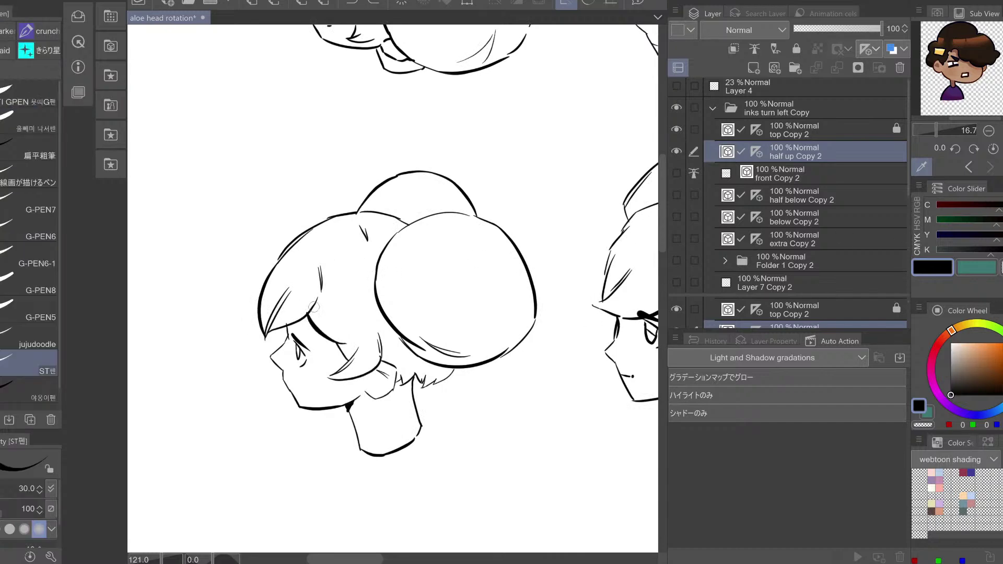
pyautogui.moveTo(288, 327)
pyautogui.mouseDown()
pyautogui.moveTo(333, 327)
pyautogui.moveTo(307, 331)
pyautogui.moveTo(345, 313)
pyautogui.moveTo(300, 337)
pyautogui.moveTo(347, 326)
pyautogui.mouseUp()
pyautogui.hotkey('ctrl', 'z')
pyautogui.hotkey('ctrl', 'z')
pyautogui.hotkey('ctrl', 'z')
# Add a raster layer directly above front Copy 2 and sketch an orange fringe guide beside the leftmost head's eye with the SU-Cream Pencil
pyautogui.click(796, 176)
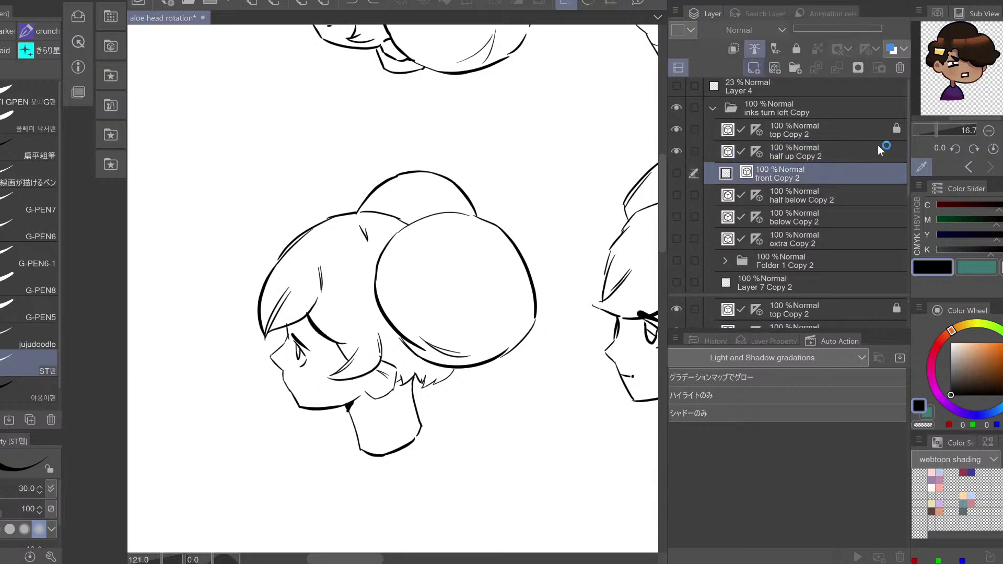
pyautogui.hotkey('ctrl', 'shift', 'n')
pyautogui.press('p')
pyautogui.click(985, 350)
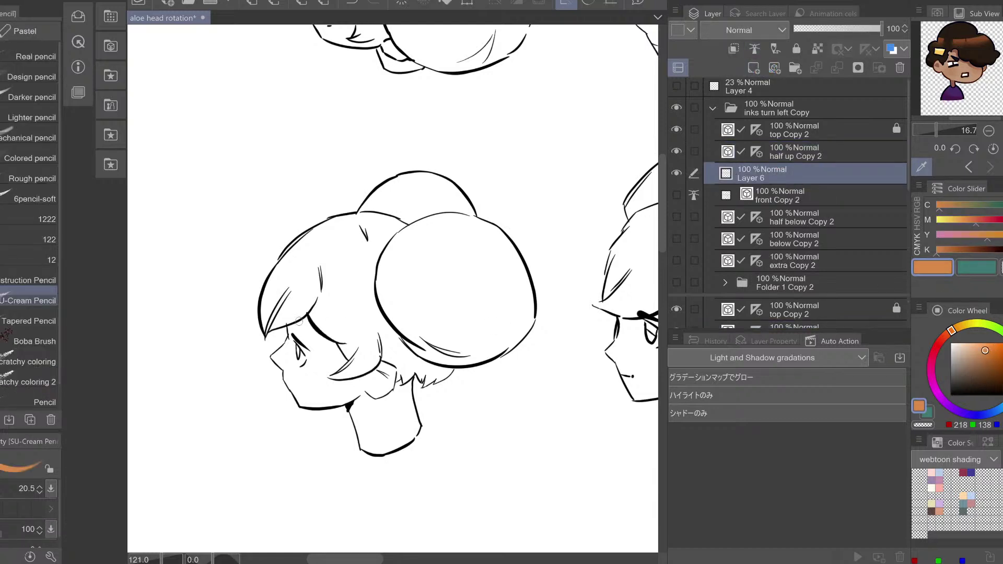
pyautogui.moveTo(304, 313)
pyautogui.mouseDown()
pyautogui.moveTo(314, 337)
pyautogui.moveTo(338, 328)
pyautogui.moveTo(305, 328)
pyautogui.moveTo(350, 335)
pyautogui.moveTo(307, 335)
pyautogui.moveTo(351, 342)
pyautogui.mouseUp()
pyautogui.press('h')
pyautogui.press('h')
pyautogui.hotkey('ctrl', 'z')
pyautogui.hotkey('ctrl', 'z')
pyautogui.press('h')
pyautogui.press('h')
# On half up Copy 2, erase the old strand over the orange guide and ink the guide's lower edge in black with the ST pen
pyautogui.click(809, 160)
pyautogui.press('e')
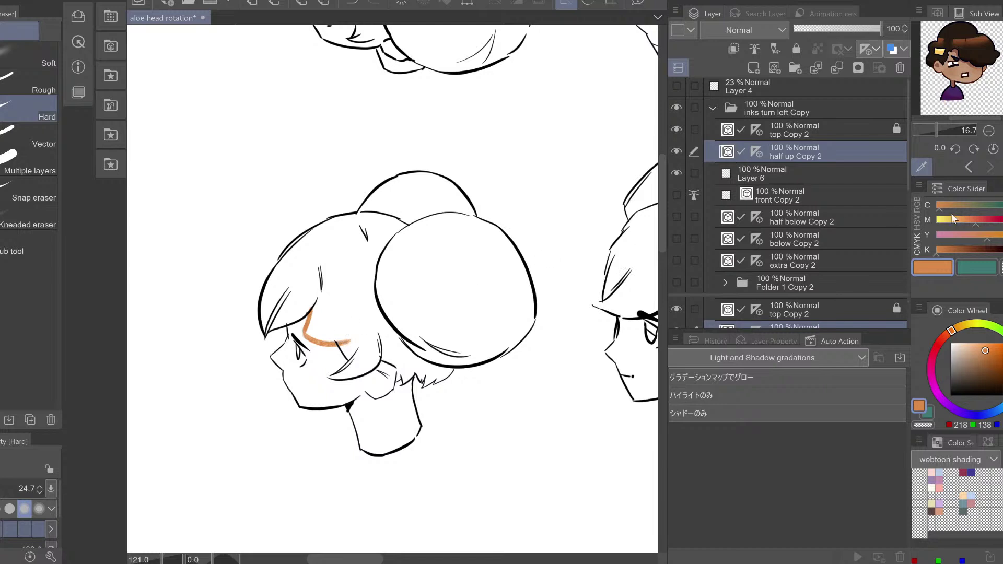
pyautogui.press('p')
pyautogui.press('h')
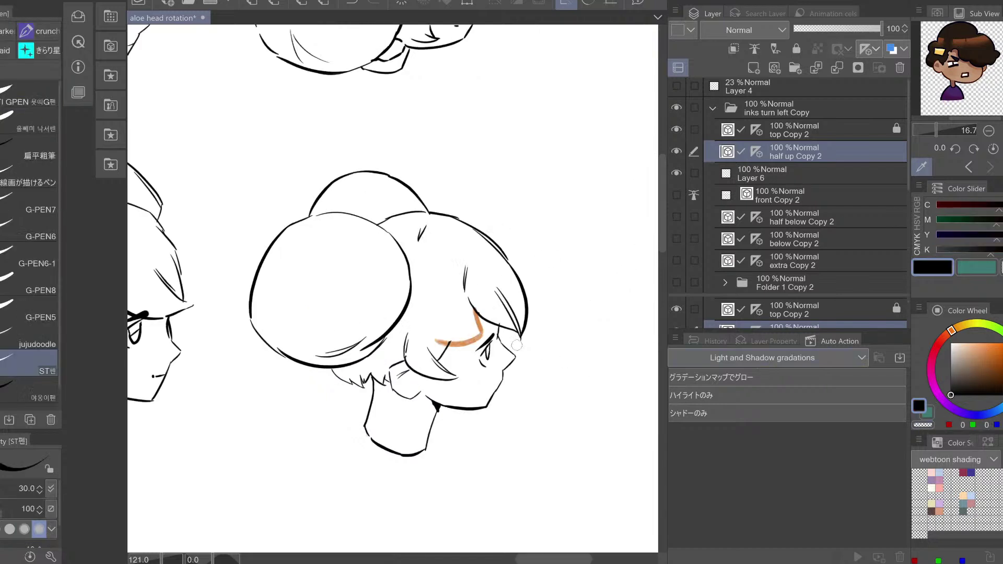
pyautogui.press('h')
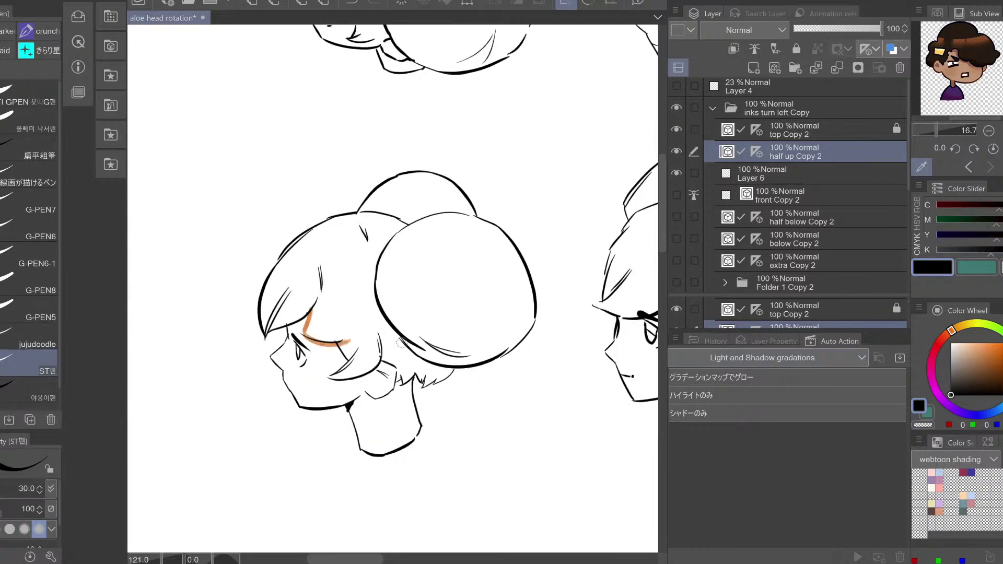
# Ink the upper edge of the leftmost head's fringe strand along the orange guide and hide Layer 6
pyautogui.moveTo(301, 329); pyautogui.dragTo(312, 308)
pyautogui.hotkey('ctrl', 'z')
pyautogui.hotkey('ctrl', 'z')
pyautogui.hotkey('ctrl', 'z')
pyautogui.press('h')
pyautogui.hotkey('ctrl', 'h')
pyautogui.moveTo(765, 311); pyautogui.dragTo(770, 288)
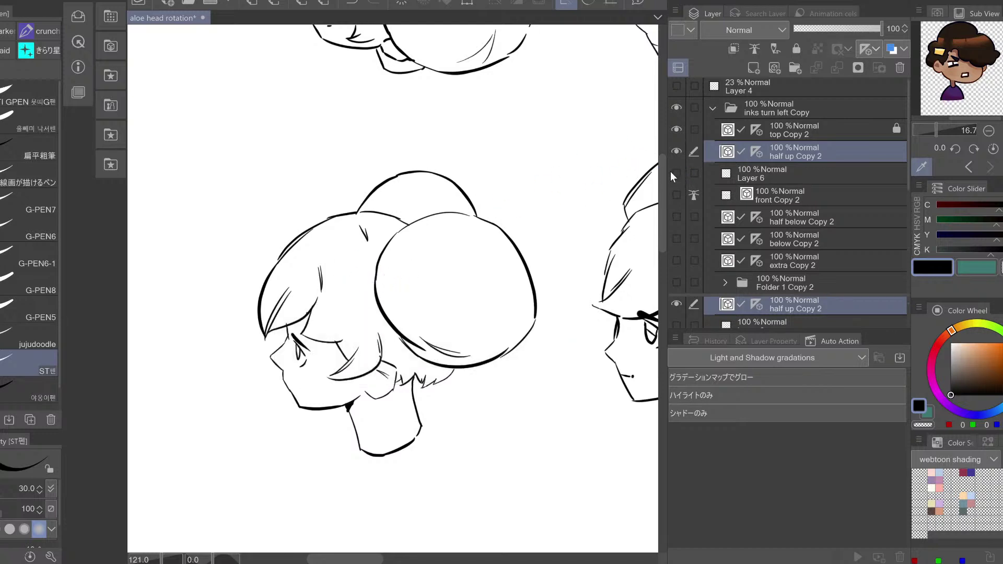
pyautogui.press('e')
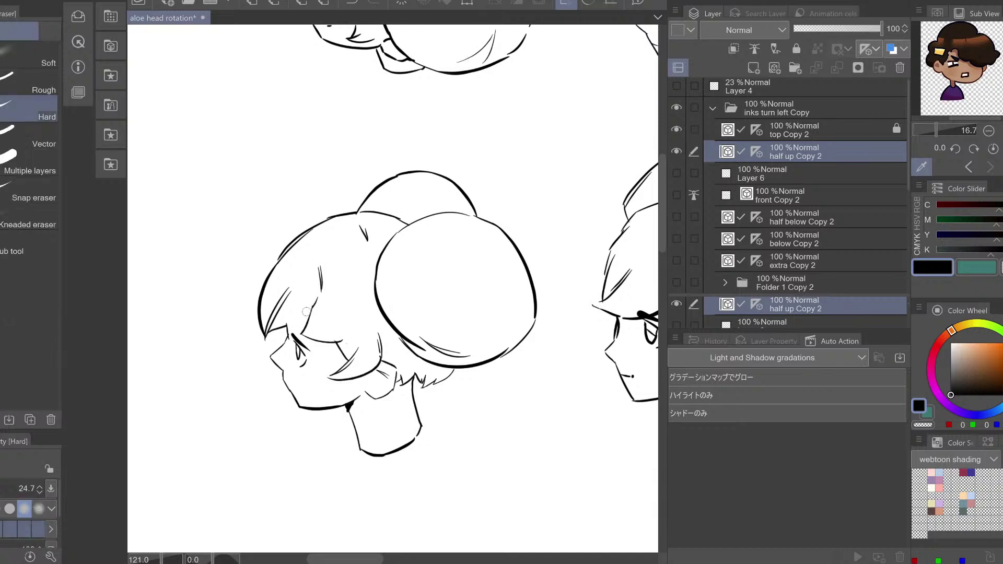
pyautogui.hotkey('ctrl', 'z')
# Erase the front fringe lines above the eyes of the second half-up head with the Hard eraser and check it mirrored
pyautogui.moveTo(536, 328); pyautogui.dragTo(397, 316)
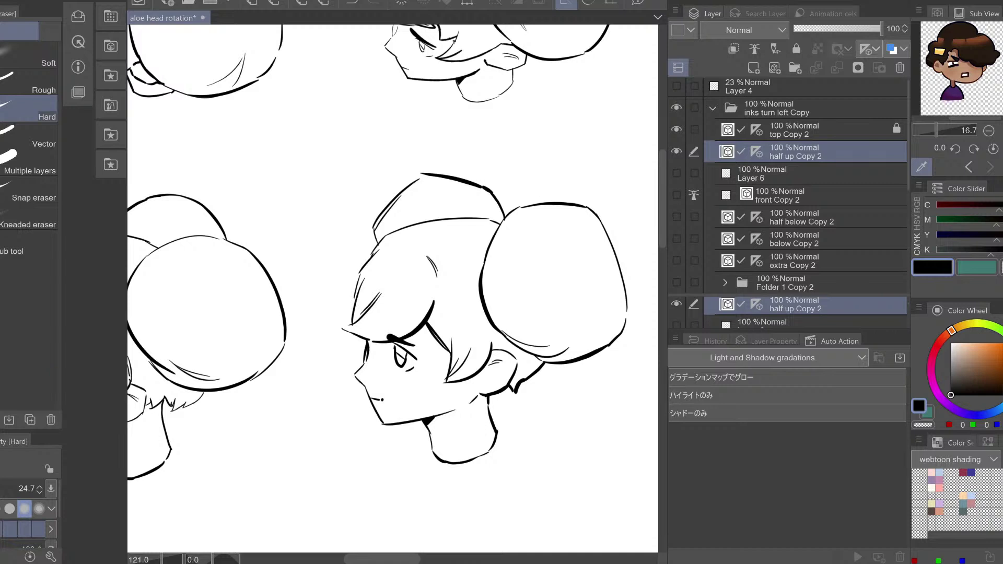
pyautogui.scroll(-4, 30, 444)
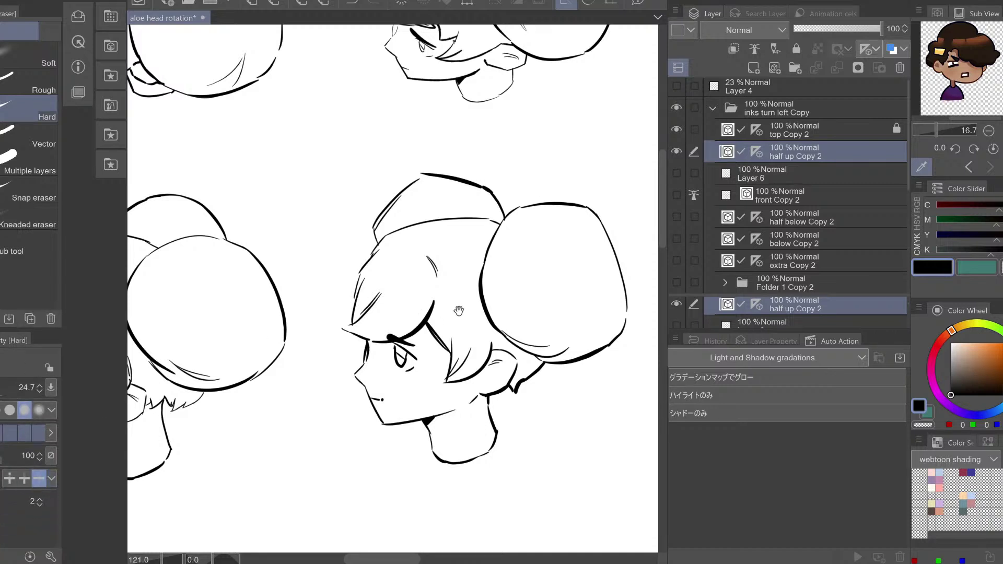
pyautogui.moveTo(459, 309); pyautogui.dragTo(425, 287)
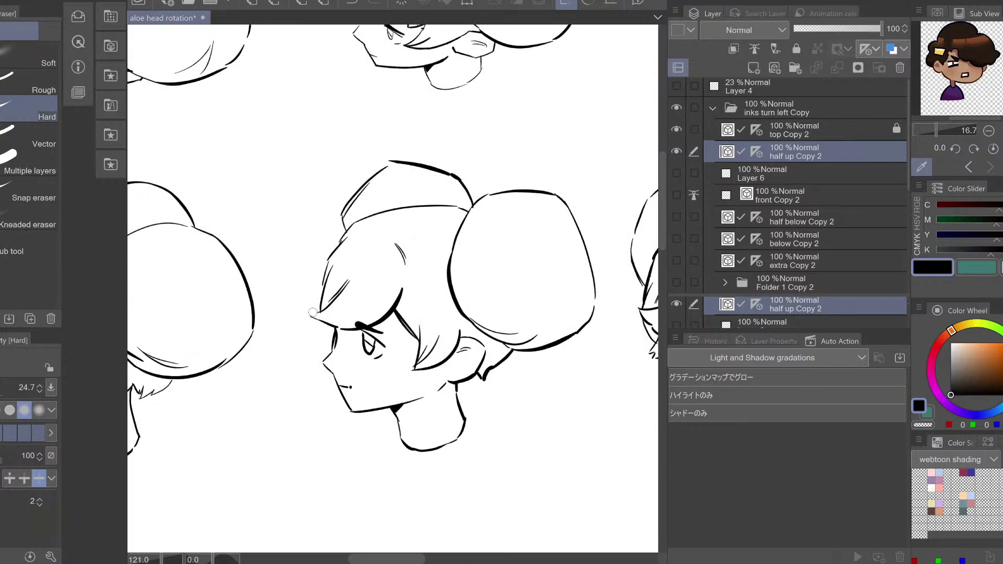
pyautogui.moveTo(360, 325); pyautogui.dragTo(345, 328)
pyautogui.hscroll(5, 337, 289)
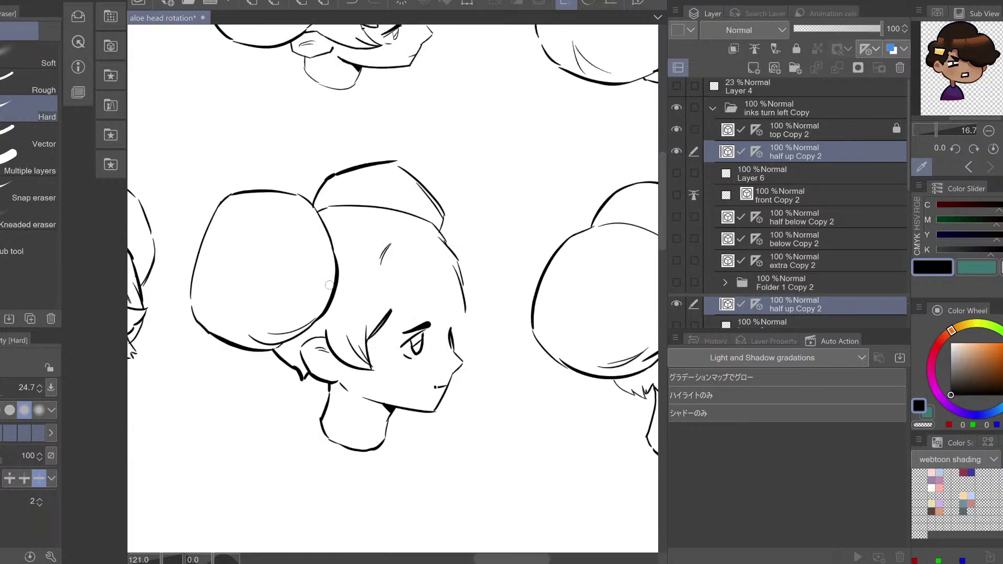
pyautogui.hscroll(-5, 329, 284)
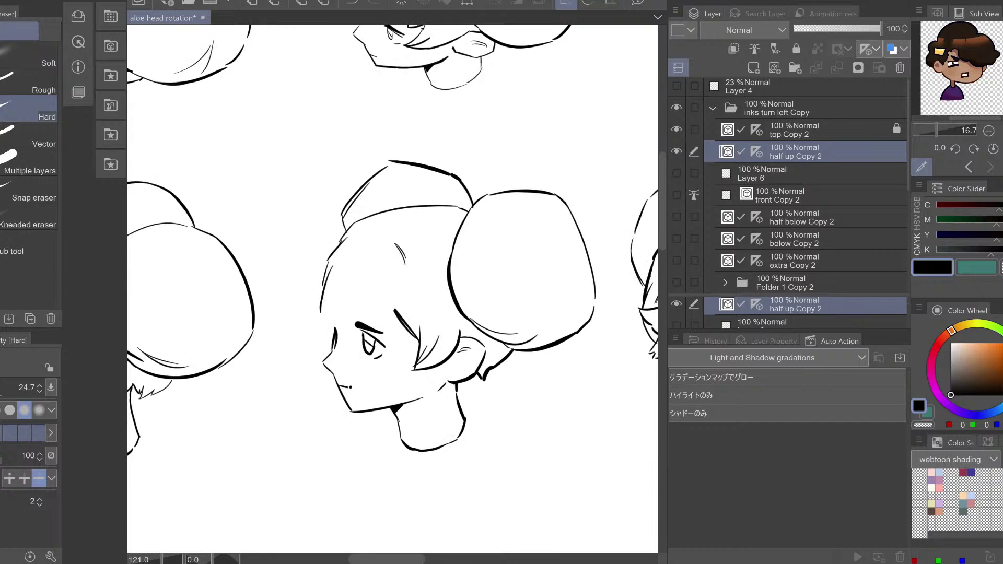
# Switch to the ST pen and show the inks turn left folder as a faint blue guide for the second head's fringe
pyautogui.press('p')
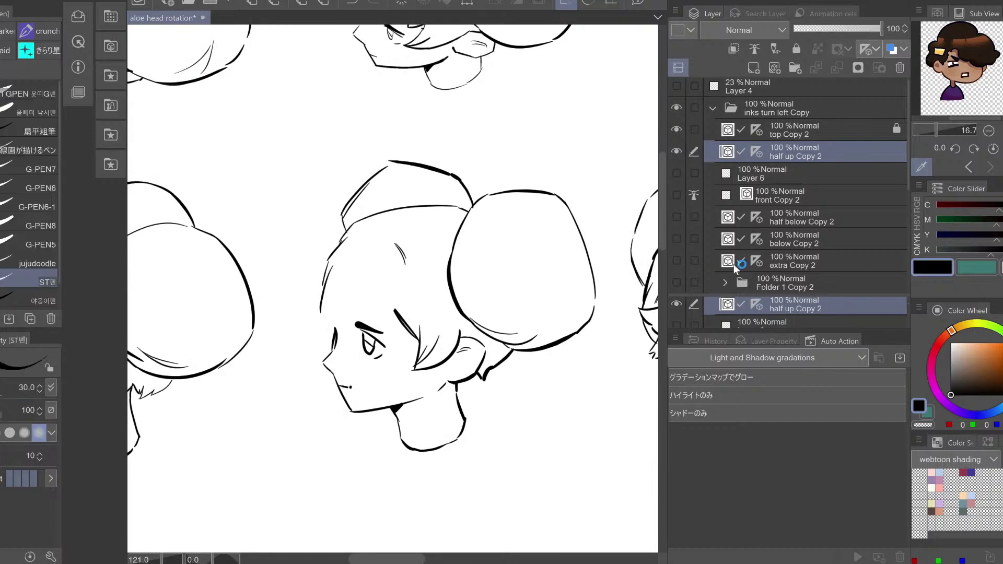
pyautogui.moveTo(733, 264); pyautogui.dragTo(681, 316)
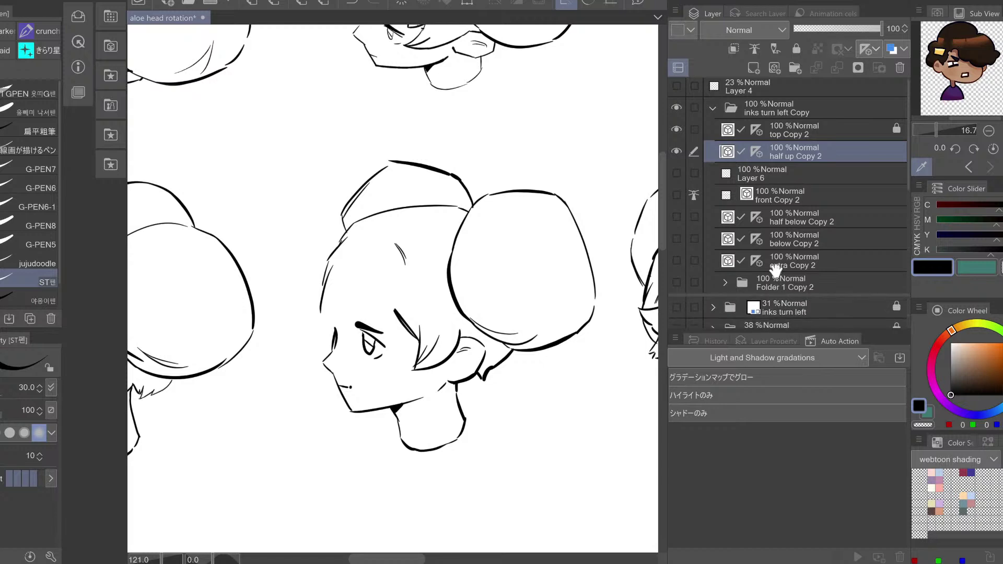
pyautogui.click(677, 308)
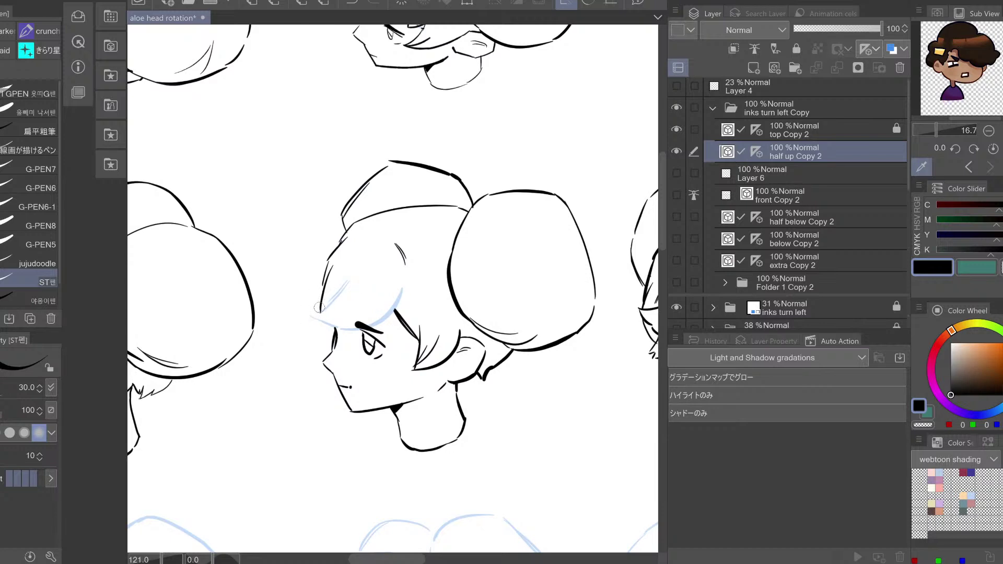
# Trim the lower end of the second half-up head's front hair outline with the Hard eraser and return to the ST pen
pyautogui.press('ctrl')
pyautogui.moveTo(349, 270); pyautogui.dragTo(321, 307)
pyautogui.hotkey('ctrl', 'z')
pyautogui.press('e')
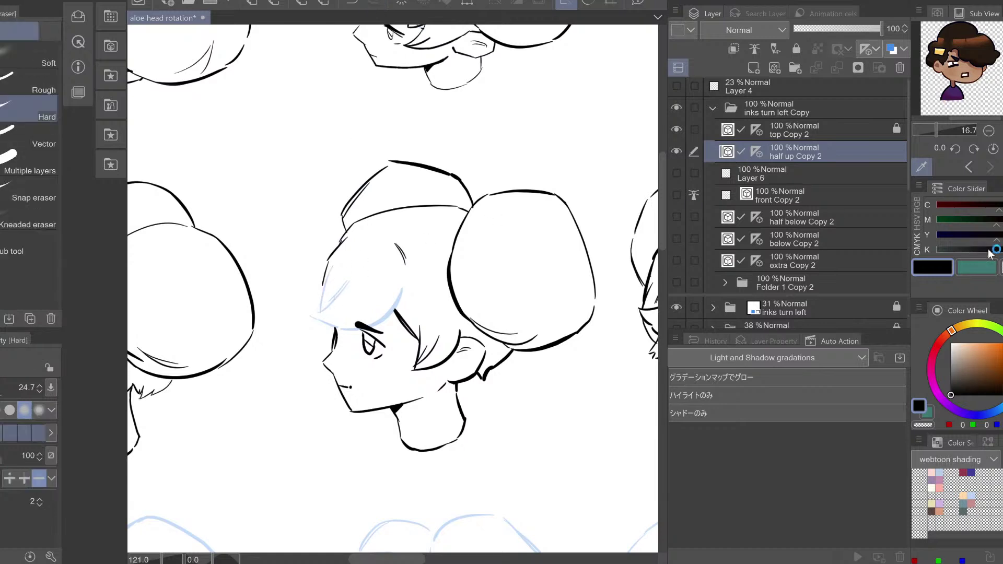
pyautogui.press('p')
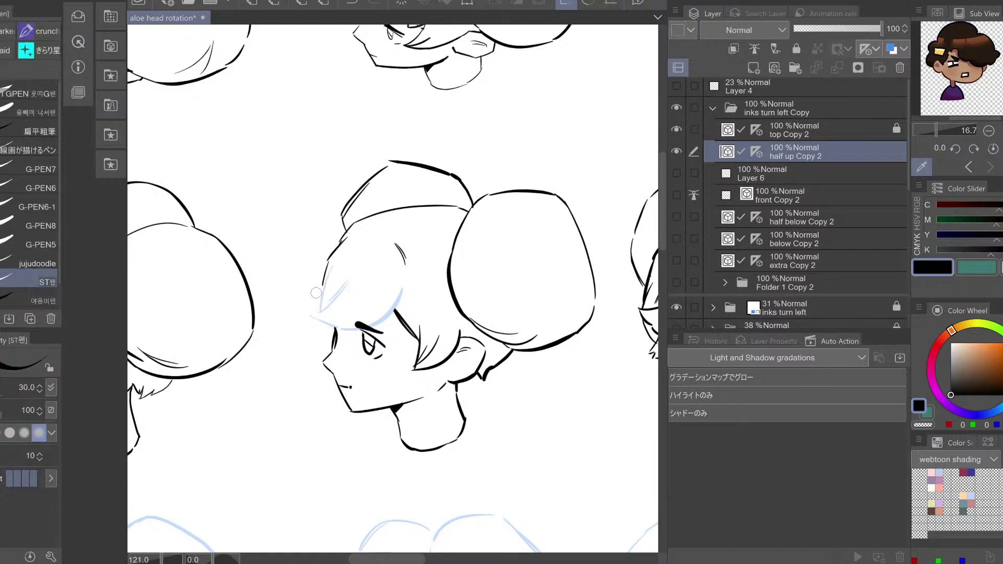
# Ink the second head's front fringe curve from the hair outline to the eyebrow, add a strand above the eye, and check it mirrored
pyautogui.moveTo(321, 291); pyautogui.dragTo(356, 341)
pyautogui.moveTo(343, 307)
pyautogui.mouseDown()
pyautogui.moveTo(368, 341)
pyautogui.moveTo(361, 334)
pyautogui.mouseUp()
pyautogui.press('h')
pyautogui.press('h')
pyautogui.hotkey('ctrl', 'z')
pyautogui.hotkey('ctrl', 'z')
pyautogui.moveTo(323, 287)
pyautogui.mouseDown()
pyautogui.moveTo(320, 312)
pyautogui.moveTo(361, 333)
pyautogui.mouseUp()
pyautogui.press('h')
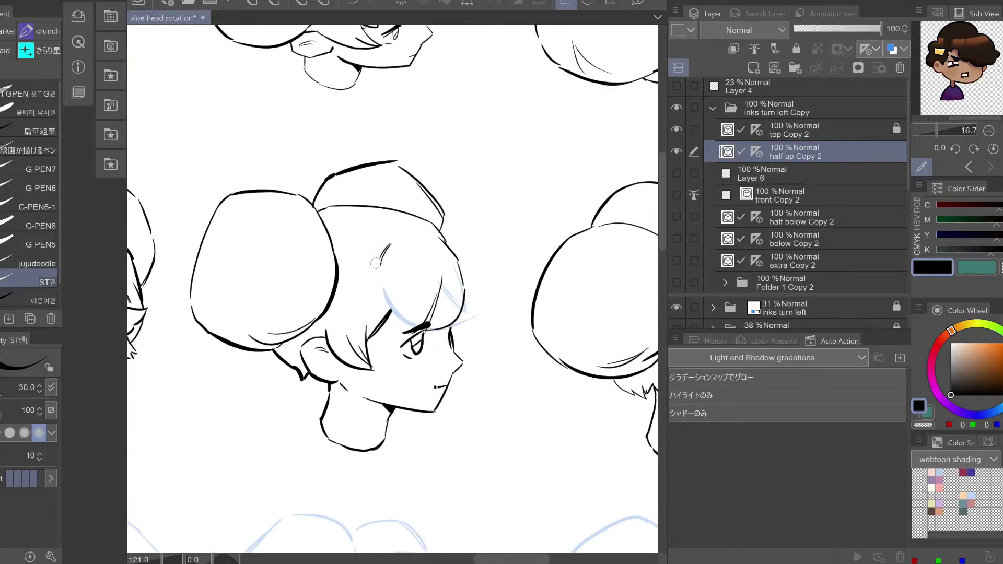
pyautogui.press('h')
pyautogui.moveTo(353, 266); pyautogui.dragTo(379, 325)
pyautogui.hotkey('ctrl', 'z')
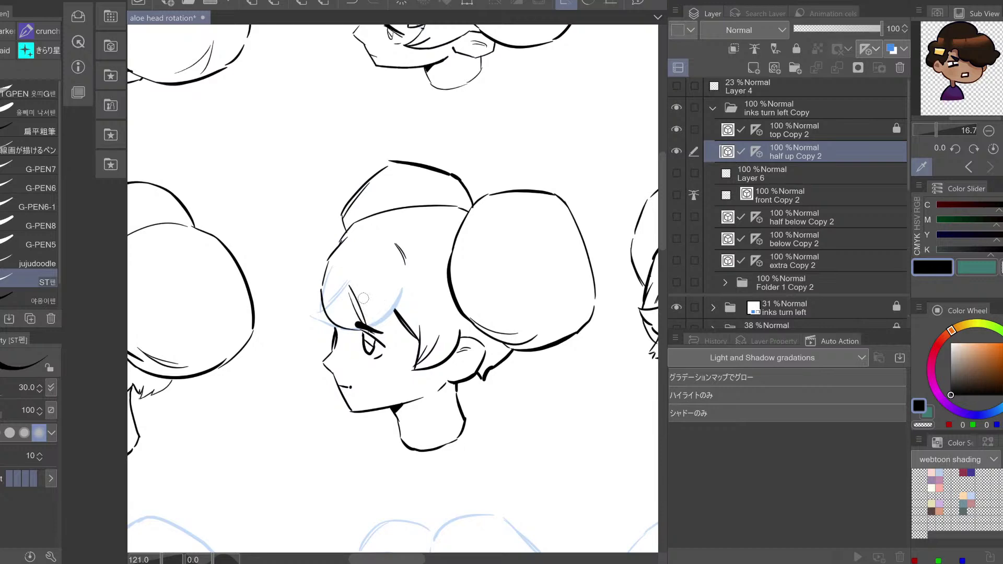
pyautogui.press('h')
pyautogui.press('h')
# Reshape the second head's front hair outline to meet the new fringe curve using Pinch vector line
pyautogui.click(78, 45)
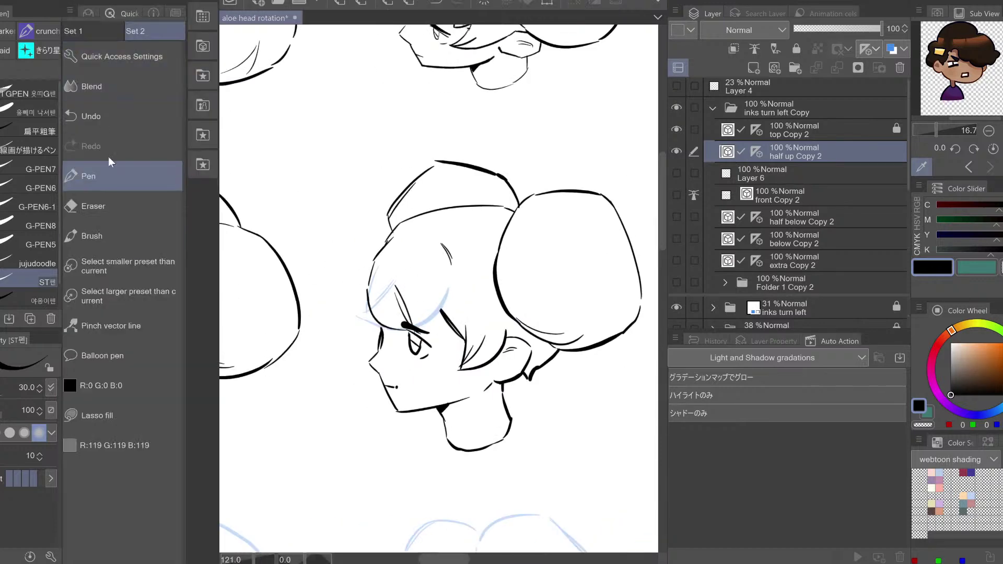
pyautogui.click(130, 315)
pyautogui.moveTo(384, 272)
pyautogui.mouseDown()
pyautogui.moveTo(377, 262)
pyautogui.moveTo(373, 276)
pyautogui.mouseUp()
pyautogui.click(0, 440)
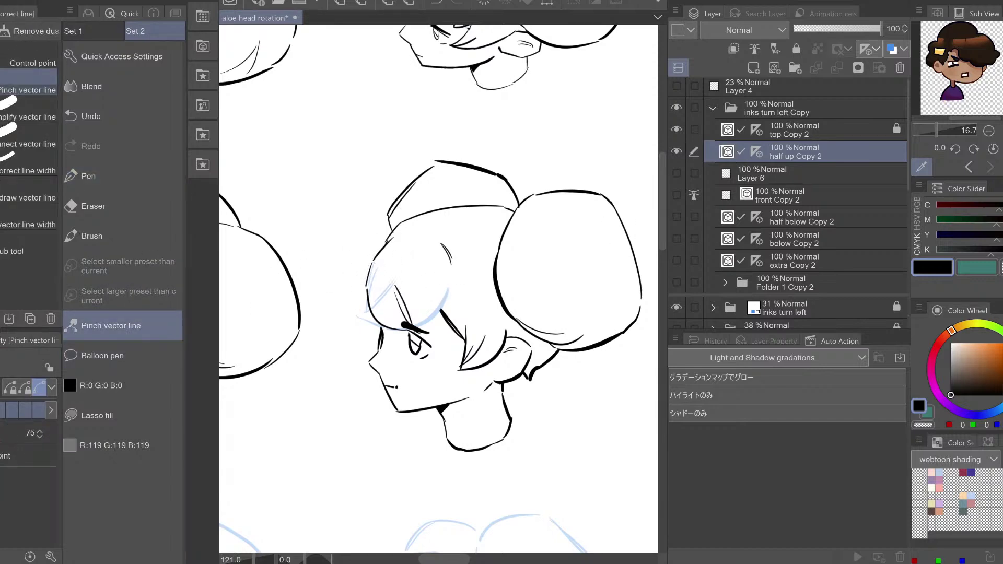
# Erase the old hair strand on the second head's crown and ink short strokes near the front of the crown with the ST pen
pyautogui.press('p')
pyautogui.press('e')
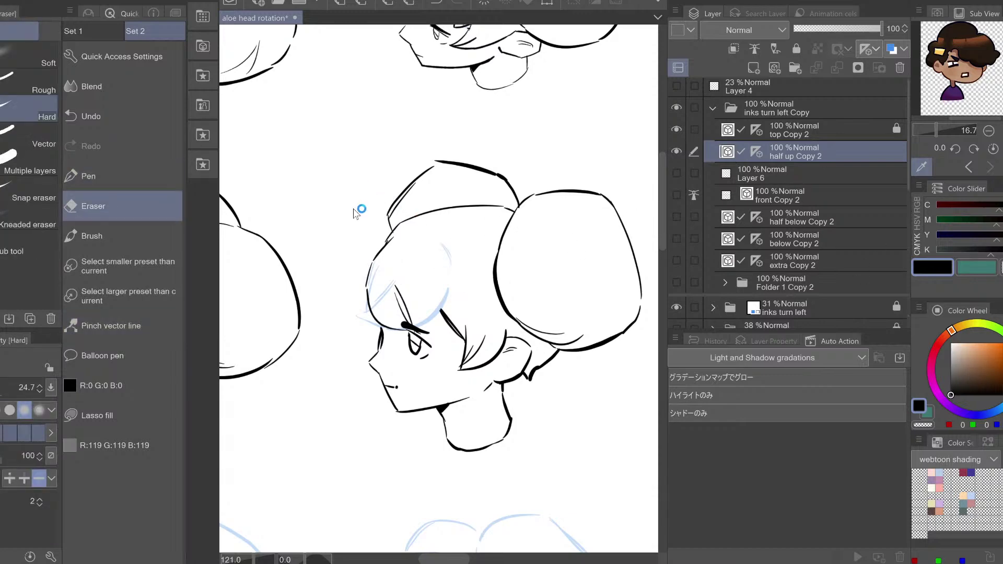
pyautogui.press('p')
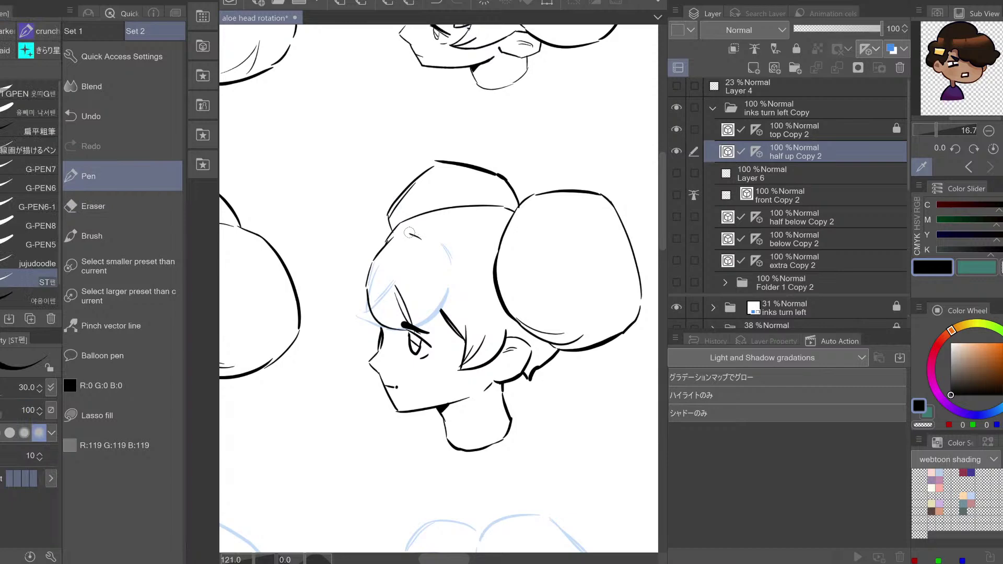
pyautogui.press('ctrl')
pyautogui.hotkey('ctrl', 'z')
pyautogui.moveTo(407, 237); pyautogui.dragTo(419, 243)
pyautogui.hotkey('ctrl', 'z')
pyautogui.hotkey('ctrl', 'z')
pyautogui.press('h')
pyautogui.press('h')
pyautogui.press('ctrl')
pyautogui.moveTo(406, 235); pyautogui.dragTo(417, 238)
pyautogui.press('h')
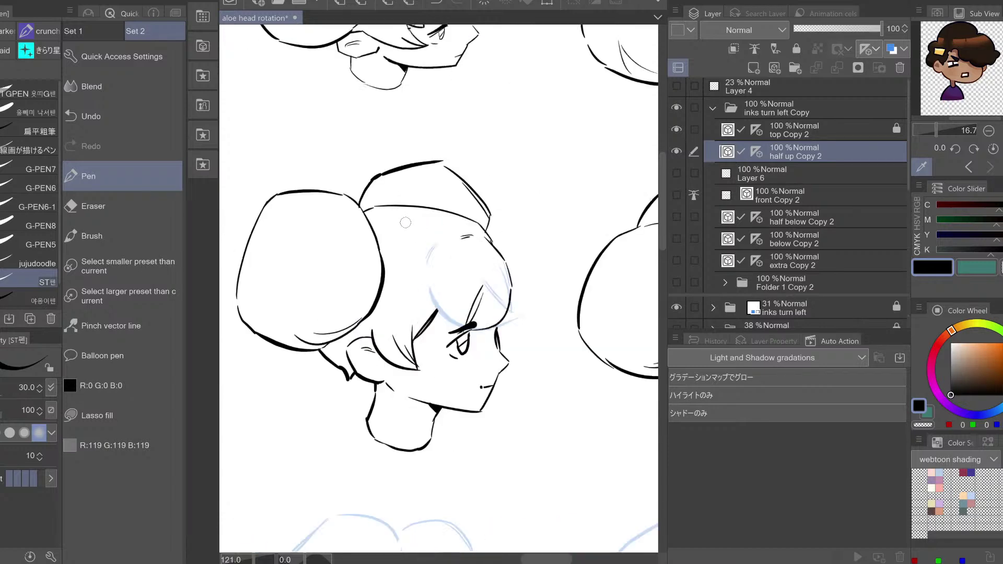
pyautogui.press('h')
# Ink the fringe's rear curve from the crown down toward the eyebrow, plus a curved strand sweeping back above the side lock
pyautogui.moveTo(432, 258)
pyautogui.mouseDown()
pyautogui.moveTo(440, 281)
pyautogui.moveTo(431, 319)
pyautogui.mouseUp()
pyautogui.hotkey('ctrl', 'z')
pyautogui.moveTo(423, 252)
pyautogui.mouseDown()
pyautogui.moveTo(427, 332)
pyautogui.moveTo(449, 254)
pyautogui.mouseUp()
pyautogui.press('h')
pyautogui.hotkey('ctrl', 'z')
pyautogui.press('h')
pyautogui.hotkey('ctrl', 'z')
pyautogui.moveTo(427, 328)
pyautogui.mouseDown()
pyautogui.moveTo(432, 253)
pyautogui.moveTo(436, 315)
pyautogui.mouseUp()
pyautogui.hotkey('ctrl', 'z')
pyautogui.hotkey('ctrl', 'z')
pyautogui.moveTo(431, 254); pyautogui.dragTo(437, 315)
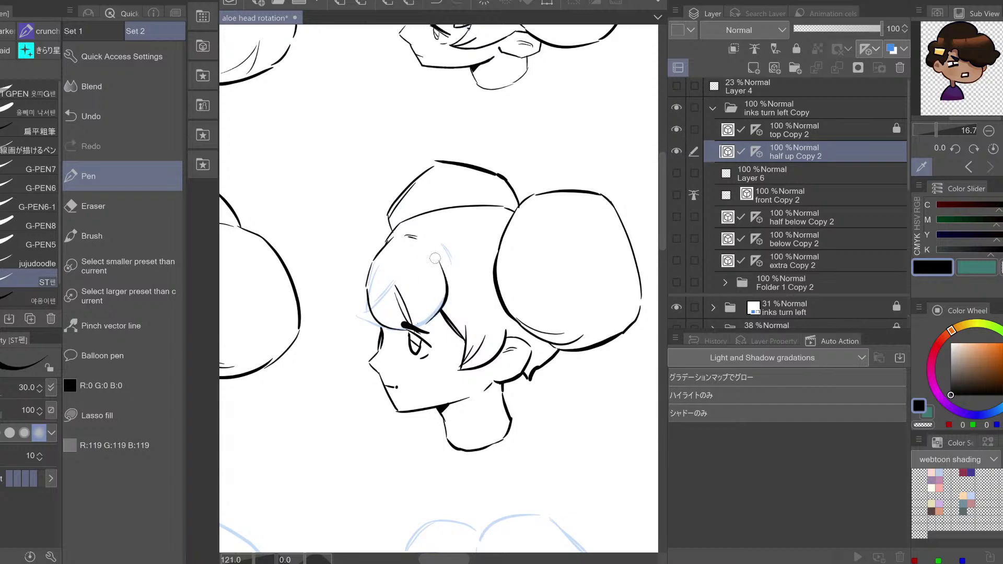
pyautogui.hotkey('ctrl', 'z')
pyautogui.moveTo(431, 253)
pyautogui.mouseDown()
pyautogui.moveTo(431, 328)
pyautogui.moveTo(471, 282)
pyautogui.mouseUp()
pyautogui.hotkey('ctrl', 'z')
# Trim the side lock's upper end with the Hard eraser's intersection mode, ink the fringe tip beside the eyebrow, and check it mirrored
pyautogui.press('e')
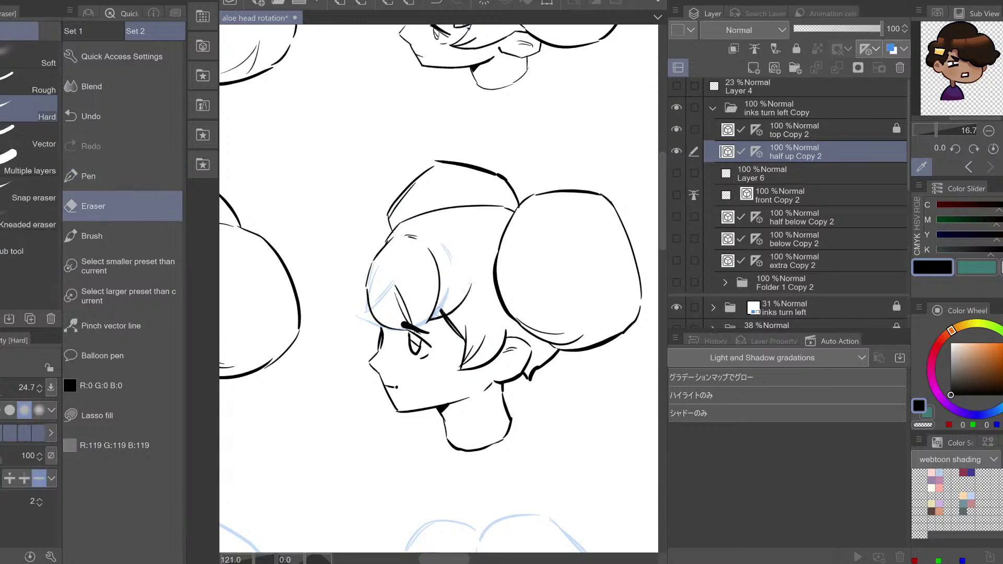
pyautogui.moveTo(461, 334); pyautogui.dragTo(443, 311)
pyautogui.hotkey('ctrl', 'z')
pyautogui.click(24, 479)
pyautogui.moveTo(457, 308); pyautogui.dragTo(443, 313)
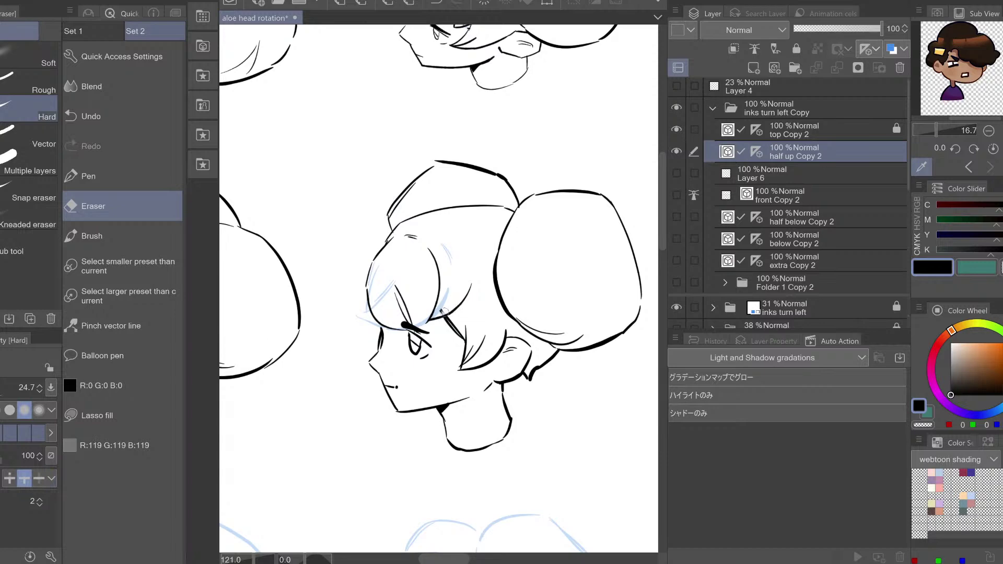
pyautogui.hotkey('ctrl', 'z')
pyautogui.moveTo(440, 311)
pyautogui.mouseDown()
pyautogui.moveTo(448, 307)
pyautogui.moveTo(431, 332)
pyautogui.mouseUp()
pyautogui.press('p')
pyautogui.press('h')
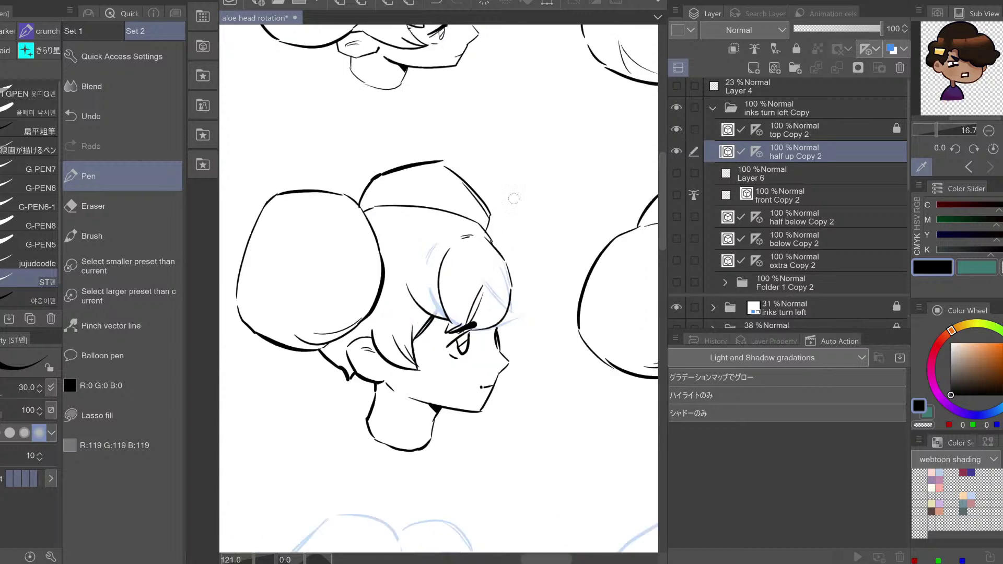
pyautogui.press('h')
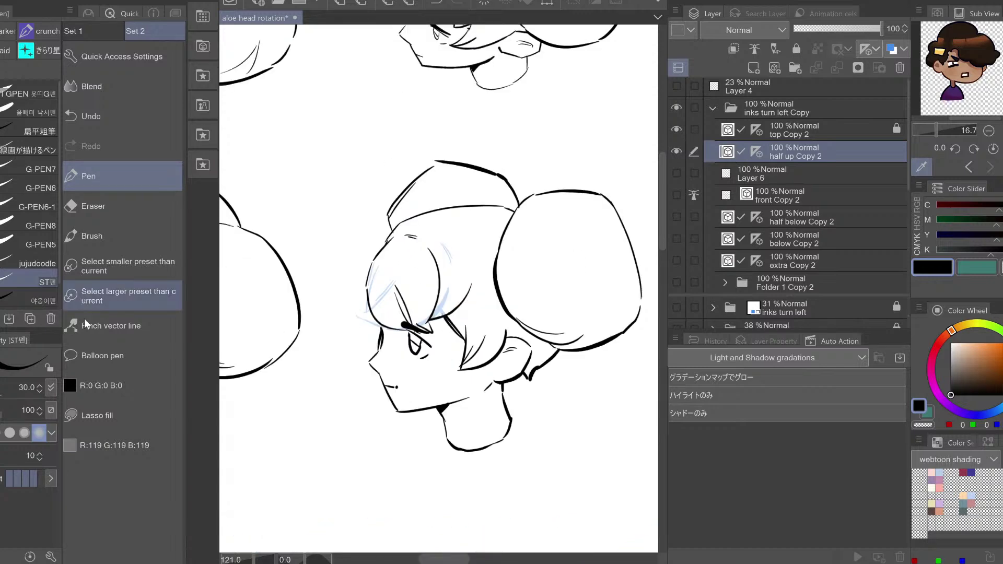
# Hide the inks turn left guide and redraw the short strokes at the front of the second head's crown
pyautogui.click(85, 326)
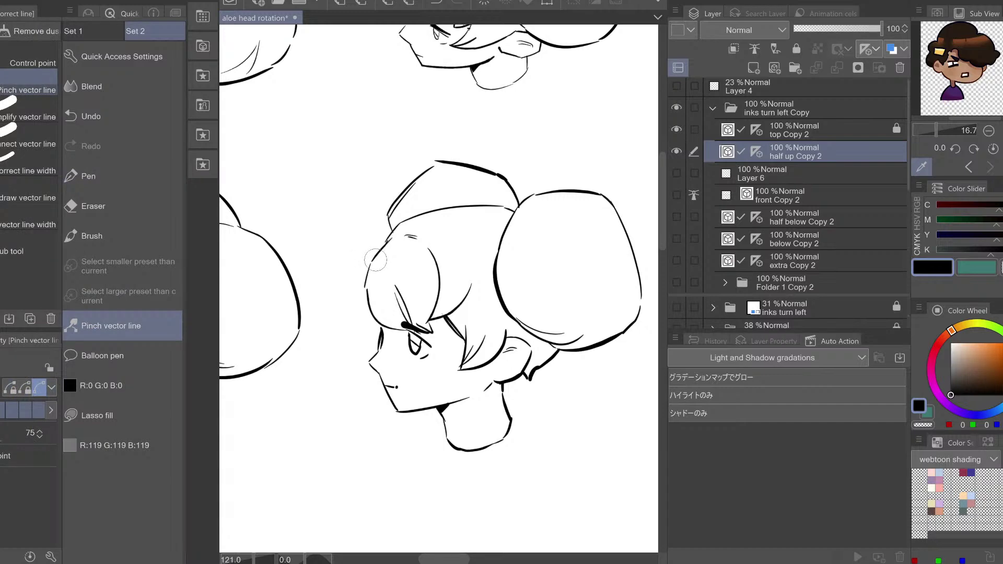
pyautogui.press('e')
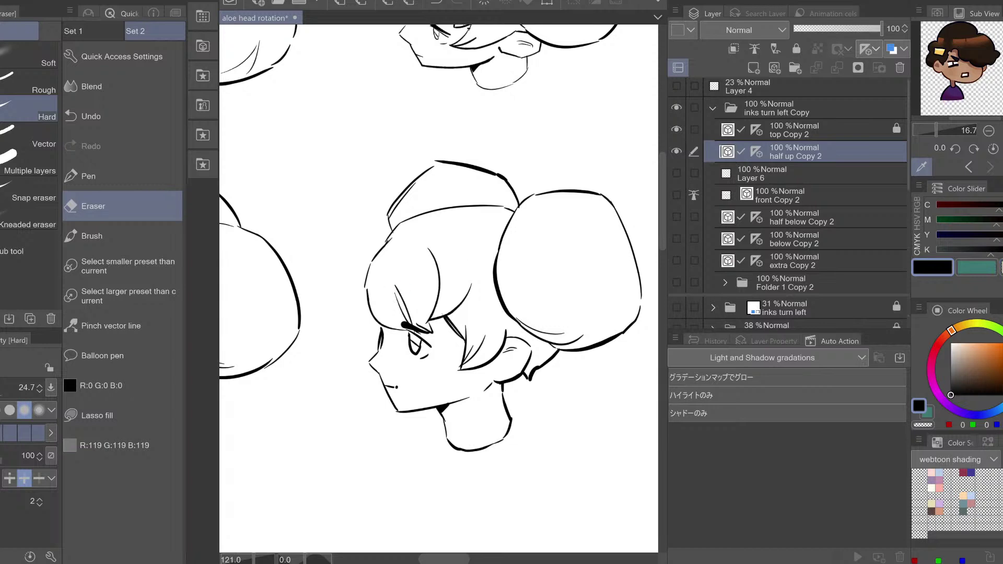
pyautogui.press('p')
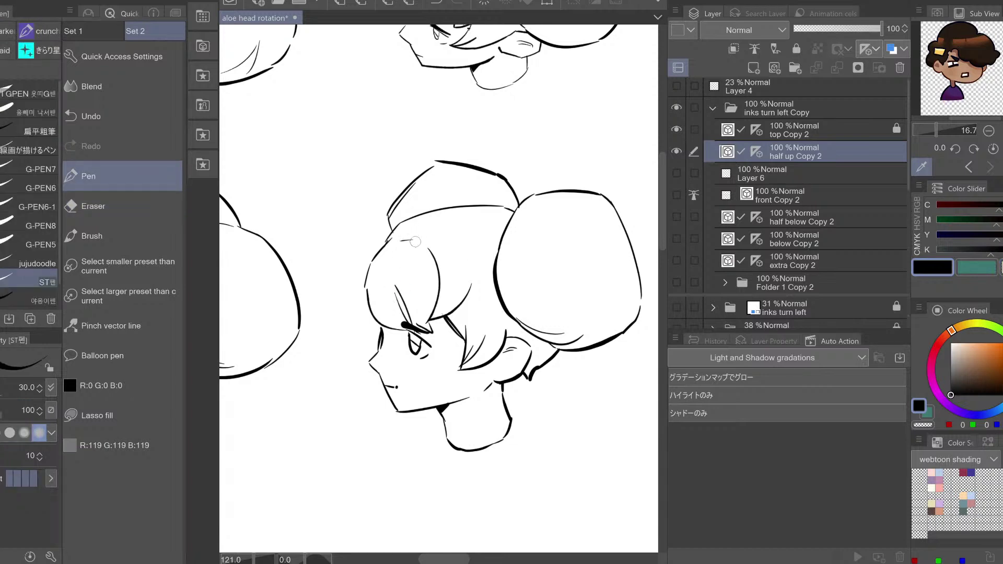
pyautogui.moveTo(413, 251)
pyautogui.mouseDown()
pyautogui.moveTo(422, 263)
pyautogui.moveTo(413, 240)
pyautogui.mouseUp()
pyautogui.hotkey('ctrl', 'z')
pyautogui.press('h')
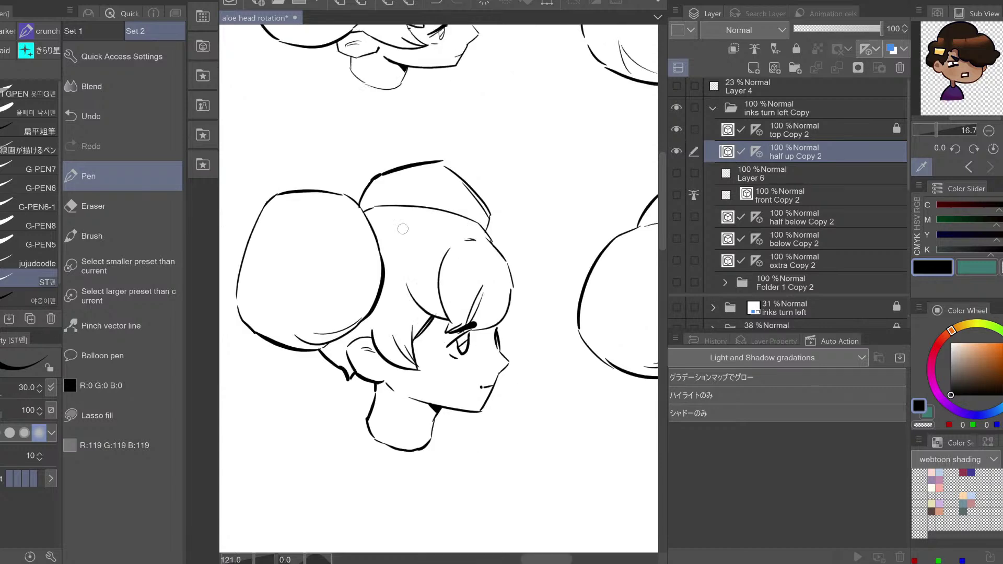
pyautogui.press('h')
# Erase the curved strand above the side lock and ink a lower stroke linking the lock to the fringe
pyautogui.press('e')
pyautogui.moveTo(439, 312)
pyautogui.mouseDown()
pyautogui.moveTo(437, 321)
pyautogui.moveTo(458, 312)
pyautogui.mouseUp()
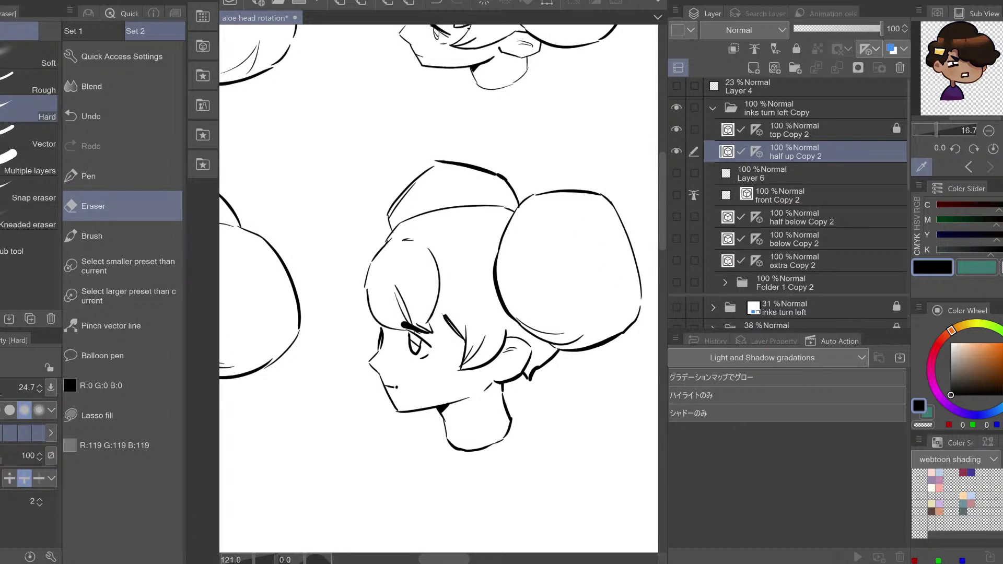
pyautogui.press('p')
pyautogui.moveTo(436, 309)
pyautogui.mouseDown()
pyautogui.moveTo(438, 328)
pyautogui.moveTo(469, 298)
pyautogui.moveTo(439, 326)
pyautogui.moveTo(470, 308)
pyautogui.moveTo(432, 313)
pyautogui.mouseUp()
pyautogui.hotkey('ctrl', 'z')
pyautogui.hotkey('ctrl', 'z')
pyautogui.press('h')
# Erase the excess length of the side lock's top stroke and ink a short strand above the lock
pyautogui.press('e')
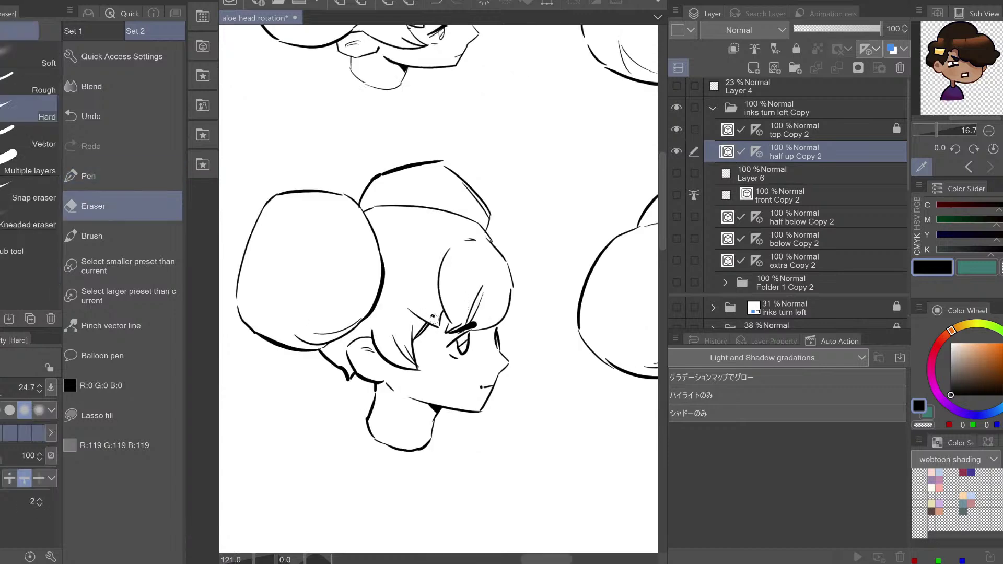
pyautogui.press('h')
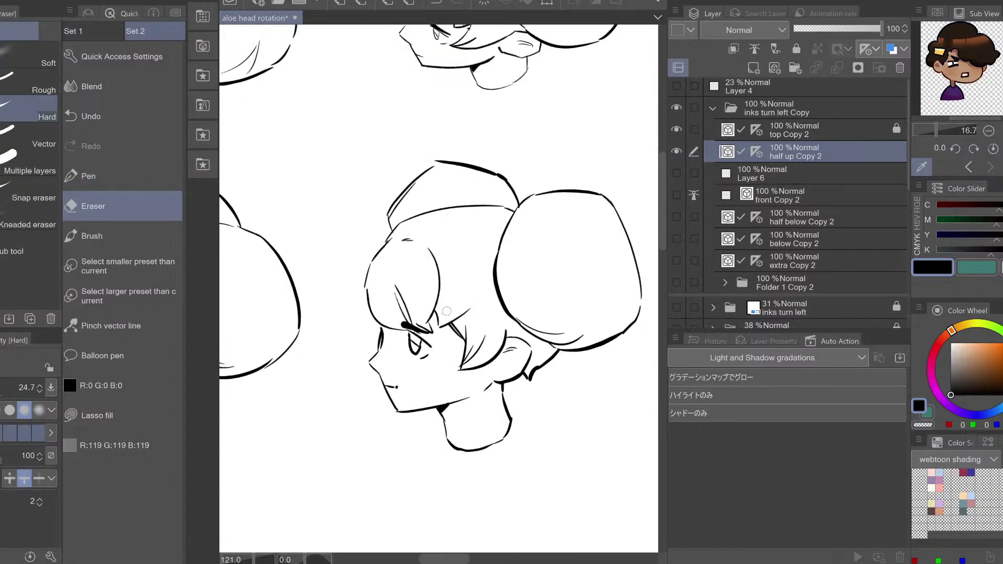
pyautogui.moveTo(454, 319); pyautogui.dragTo(469, 310)
pyautogui.press('p')
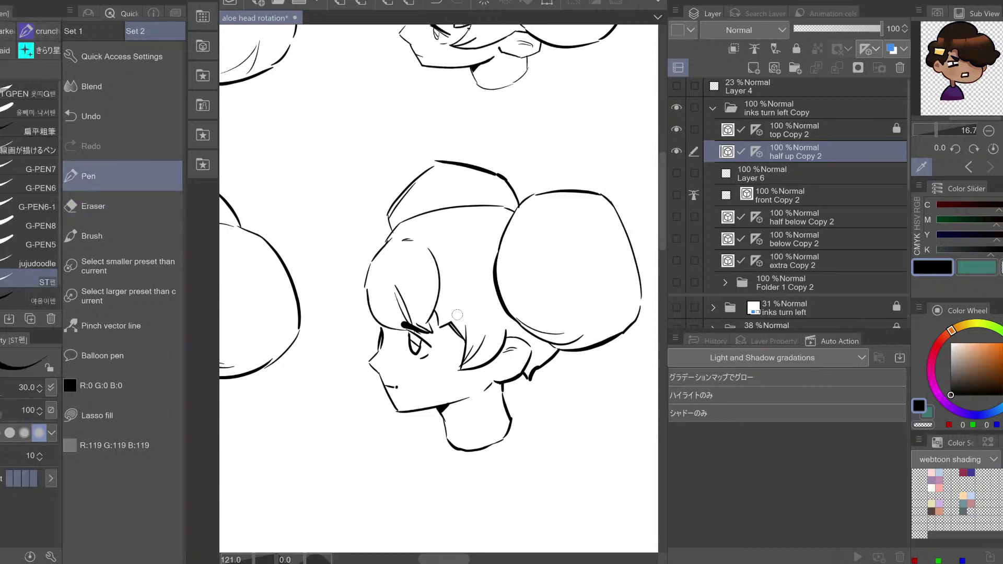
pyautogui.moveTo(456, 316); pyautogui.dragTo(471, 297)
# Erase the short crown strokes and ink a single slanted stroke at the front of the second head's crown
pyautogui.press('e')
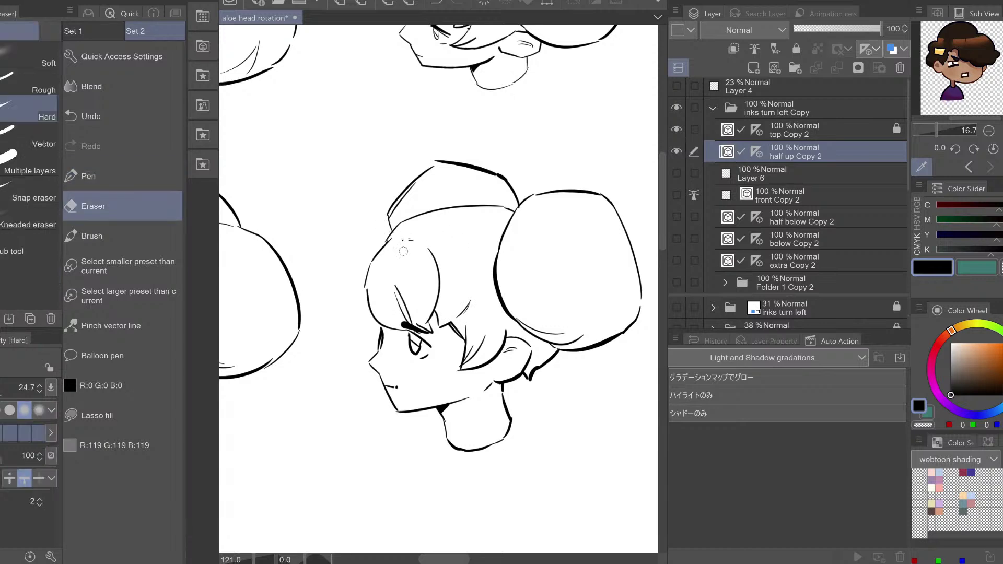
pyautogui.press('p')
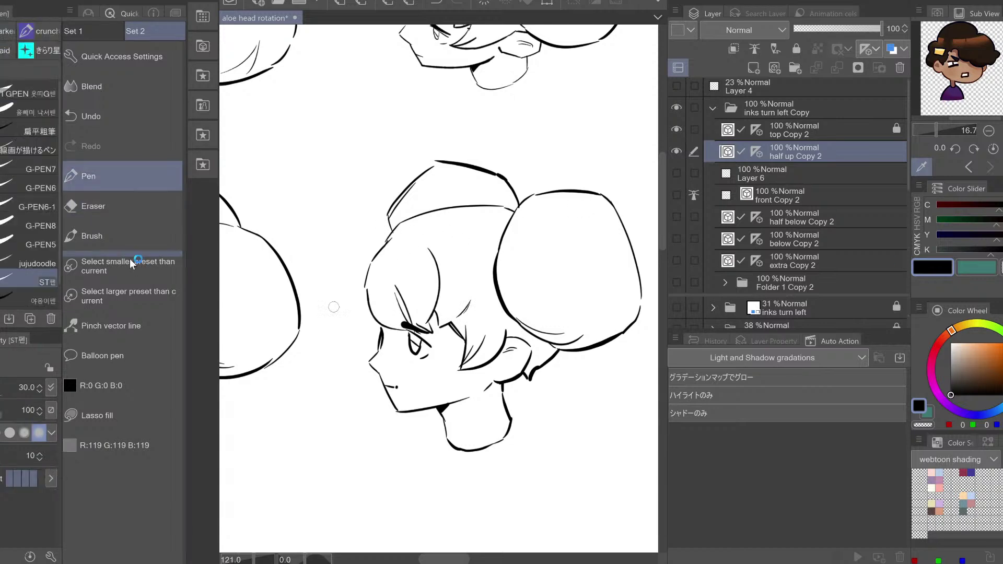
pyautogui.click(125, 326)
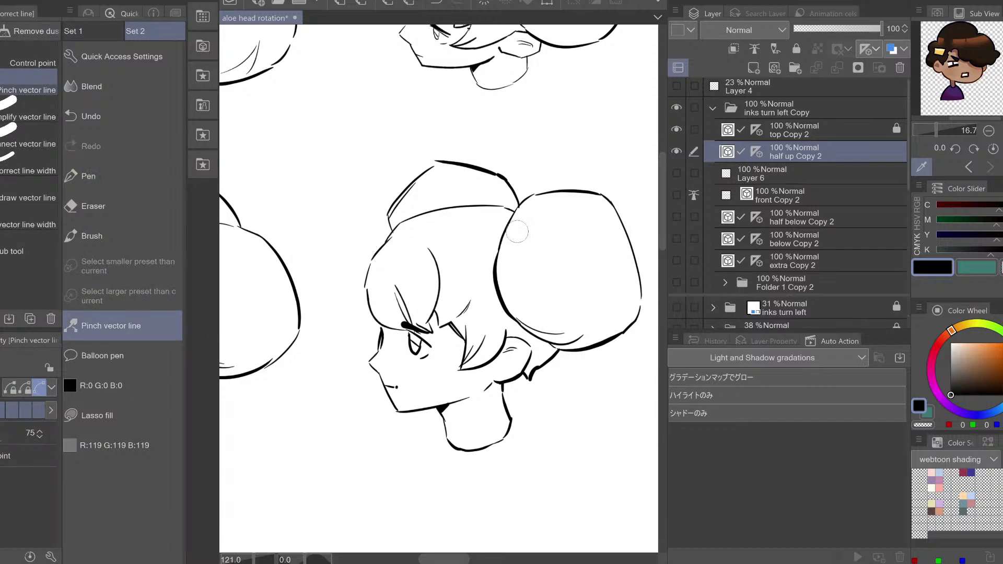
pyautogui.press('p')
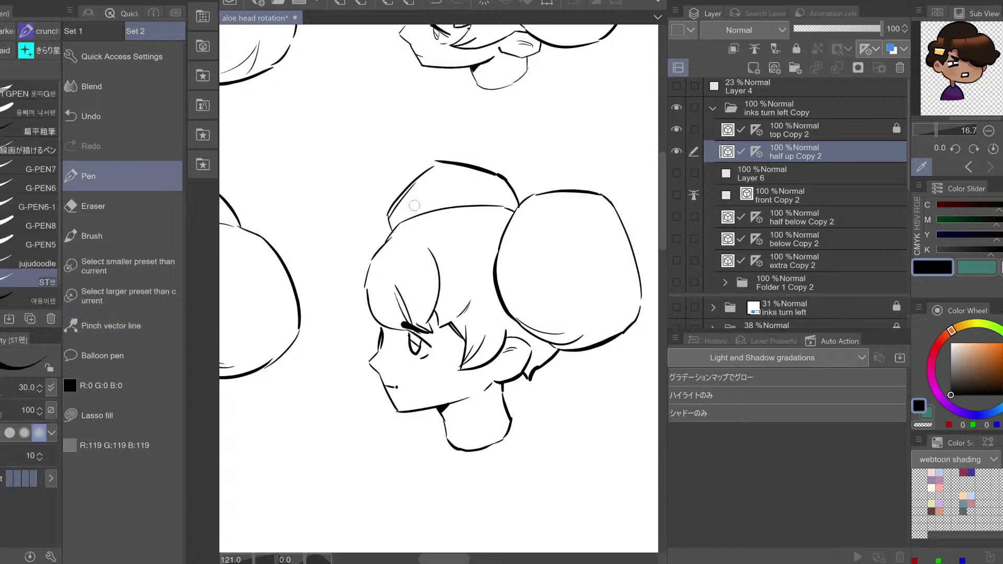
pyautogui.hotkey('ctrl', 'z')
pyautogui.moveTo(405, 236); pyautogui.dragTo(416, 230)
# Compare the second half-up head's reworked fringe with the neighbouring heads at several zoom levels
pyautogui.moveTo(512, 325); pyautogui.dragTo(464, 321)
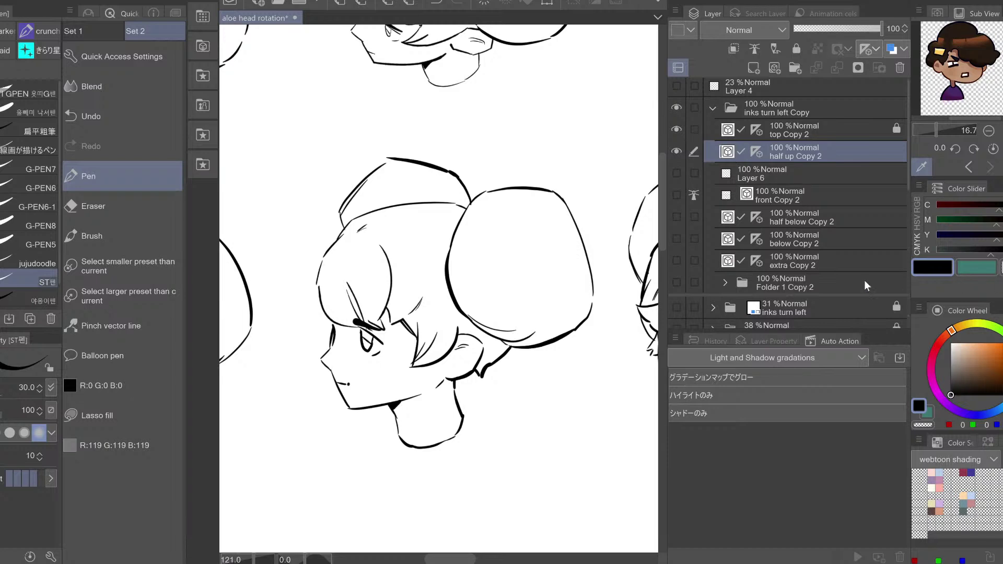
pyautogui.scroll(-1, 378, 309)
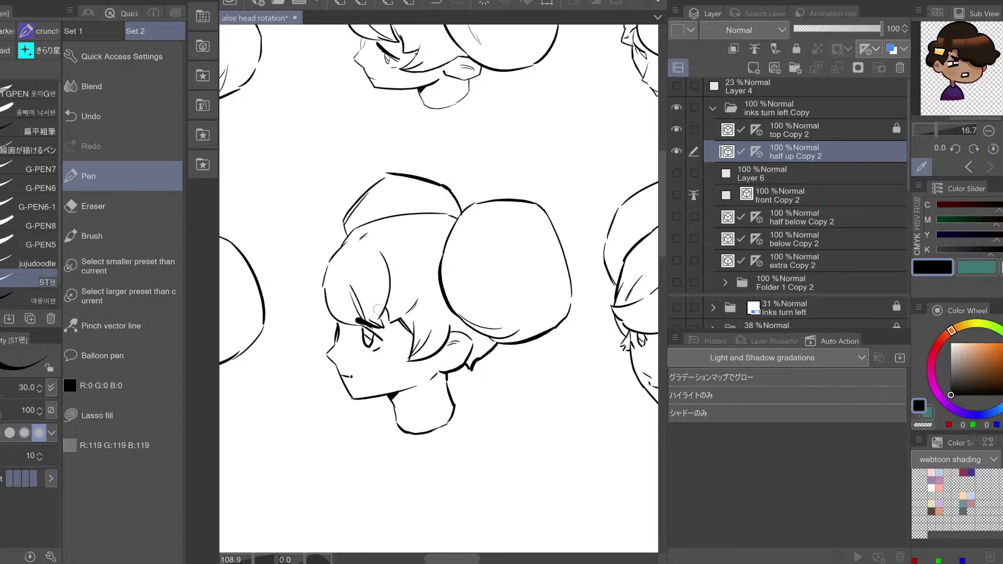
pyautogui.scroll(-6, 378, 309)
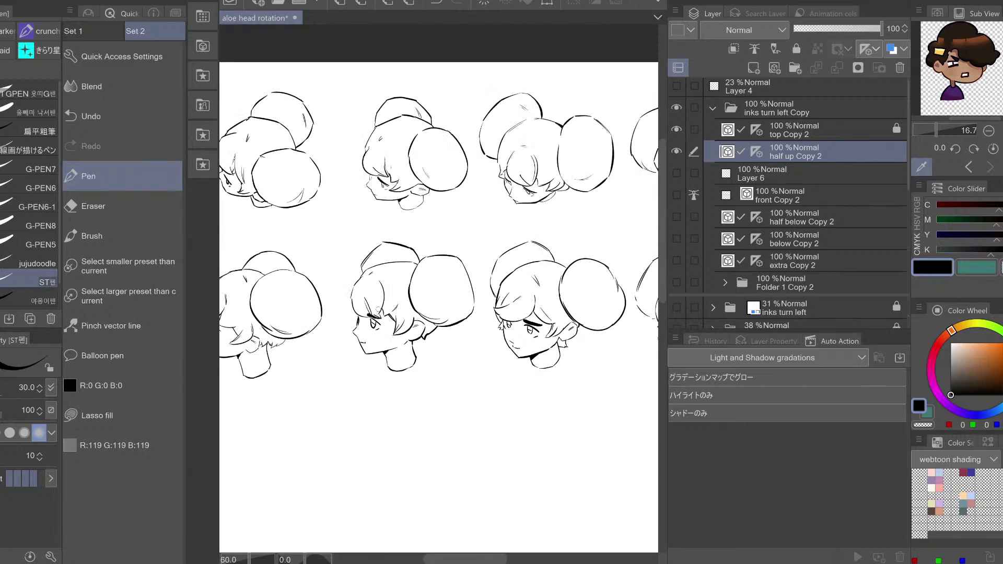
pyautogui.scroll(4, 378, 309)
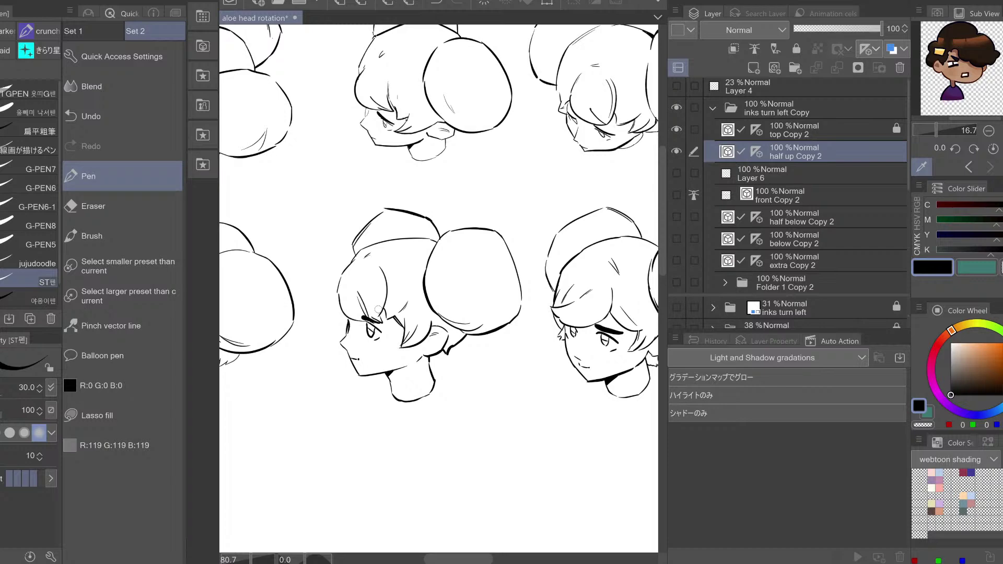
pyautogui.scroll(-4, 378, 309)
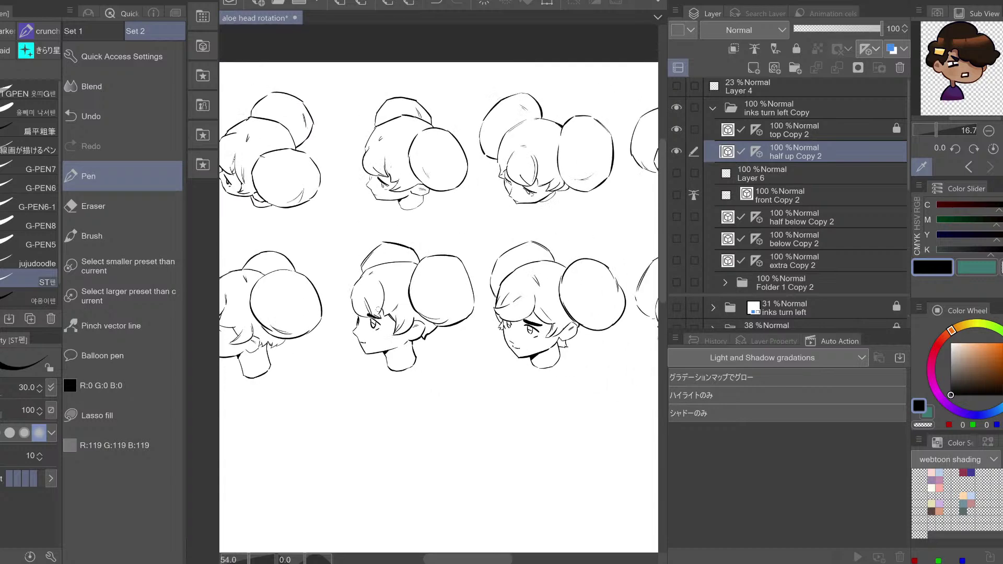
pyautogui.scroll(5, 377, 309)
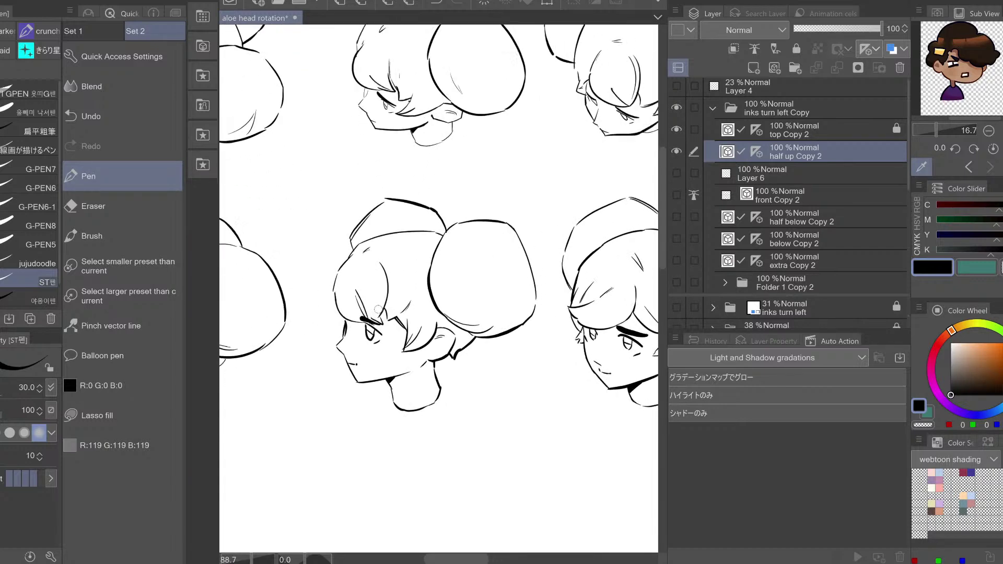
pyautogui.scroll(1, 377, 309)
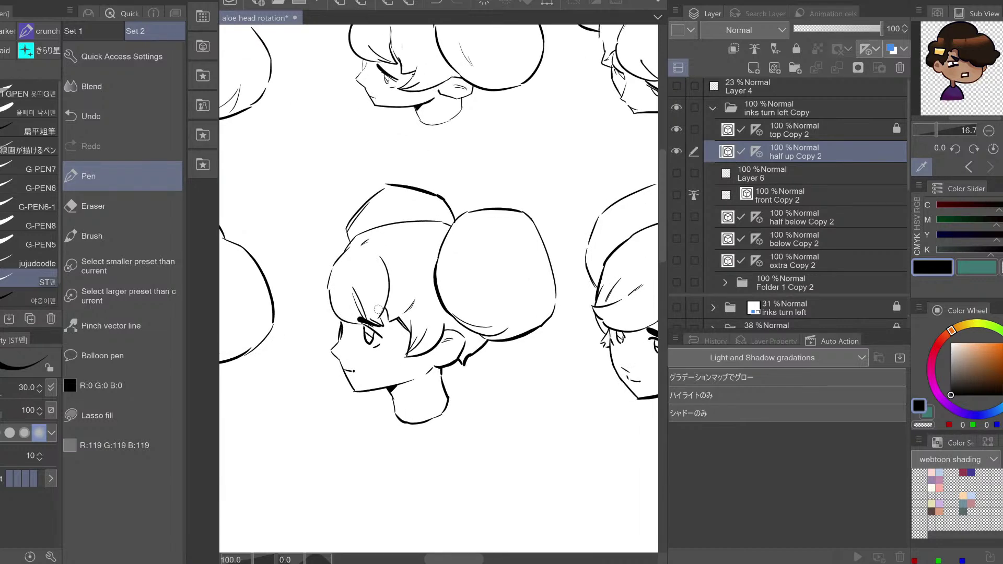
pyautogui.scroll(-4, 488, 311)
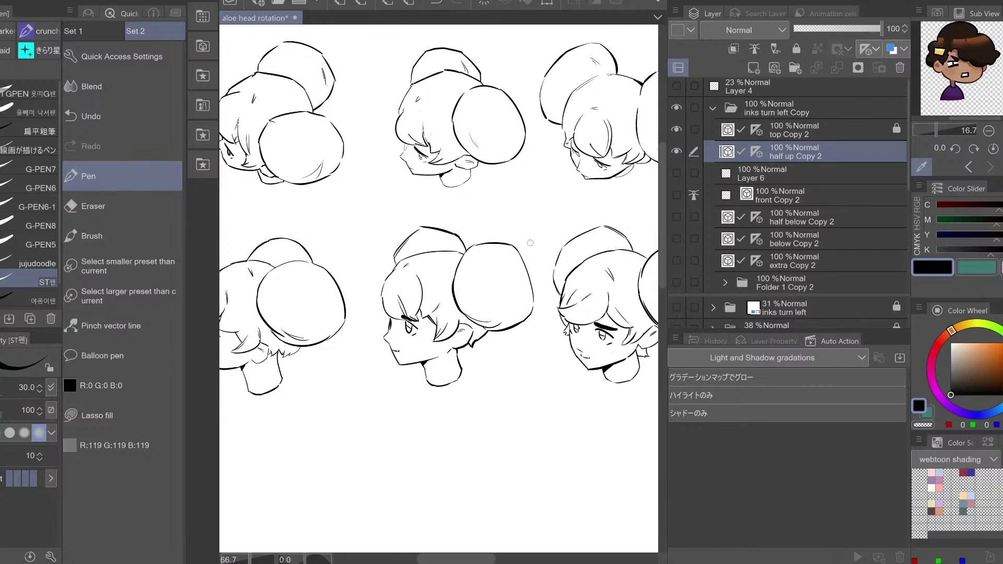
pyautogui.scroll(4, 484, 310)
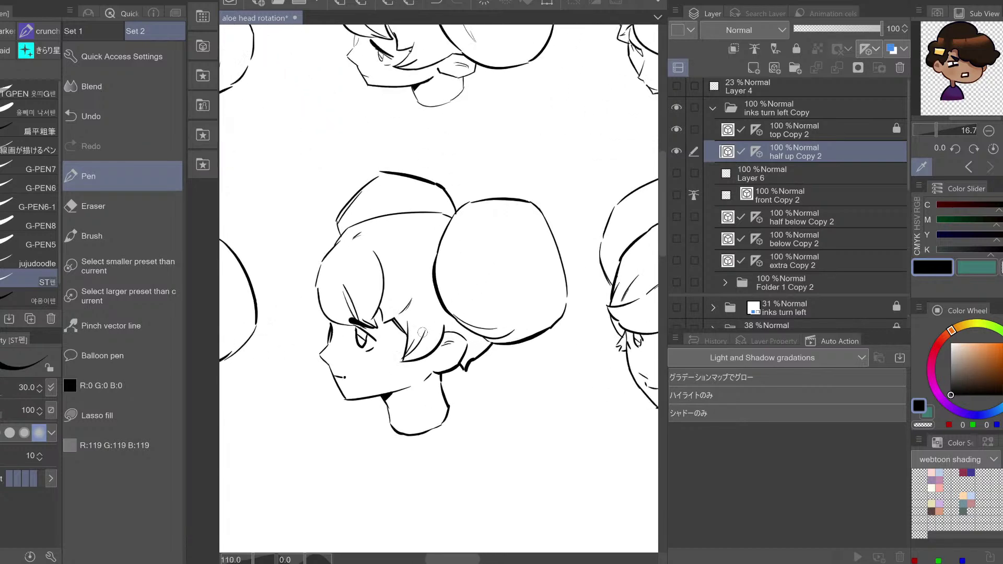
# Set the eraser to remove whole vector lines and erase the third half-up head's old fringe outline and its inner strands
pyautogui.scroll(1, 422, 332)
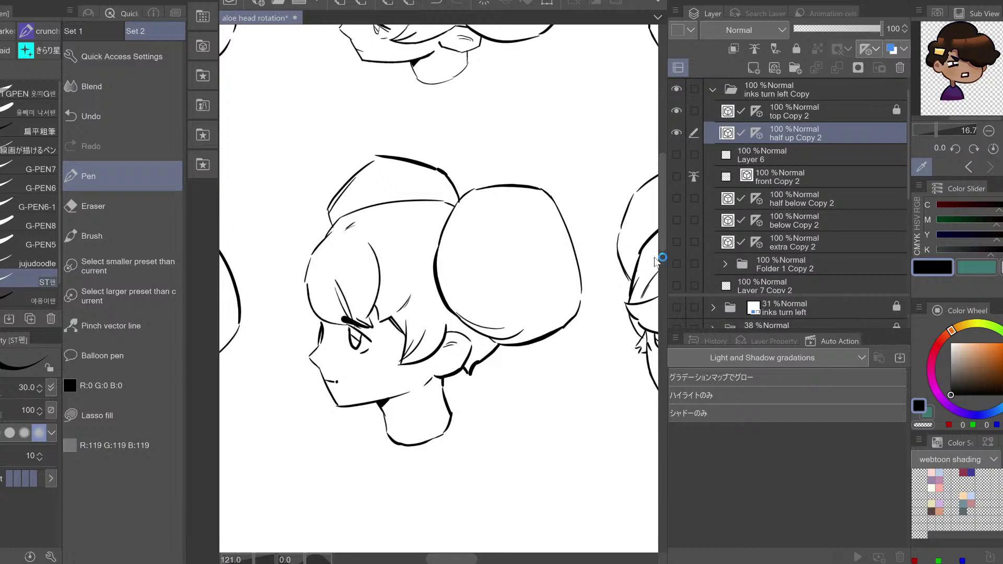
pyautogui.moveTo(501, 374); pyautogui.dragTo(368, 322)
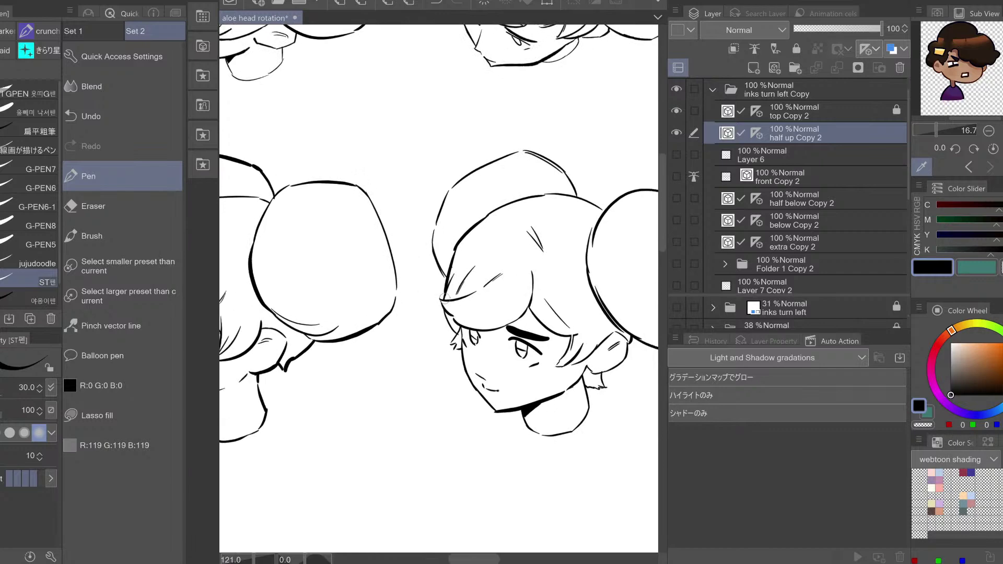
pyautogui.moveTo(410, 399); pyautogui.dragTo(372, 394)
pyautogui.press('e')
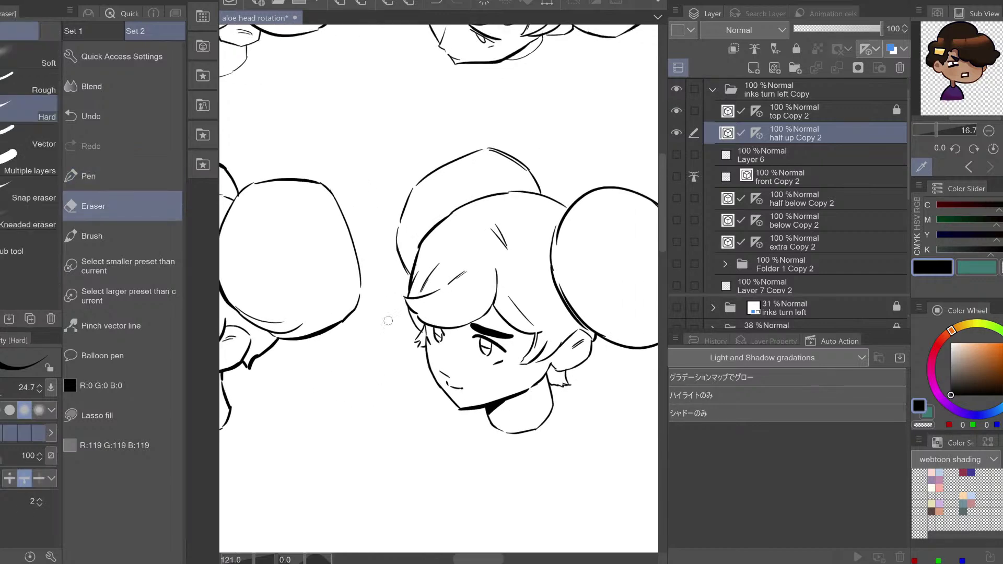
pyautogui.click(38, 478)
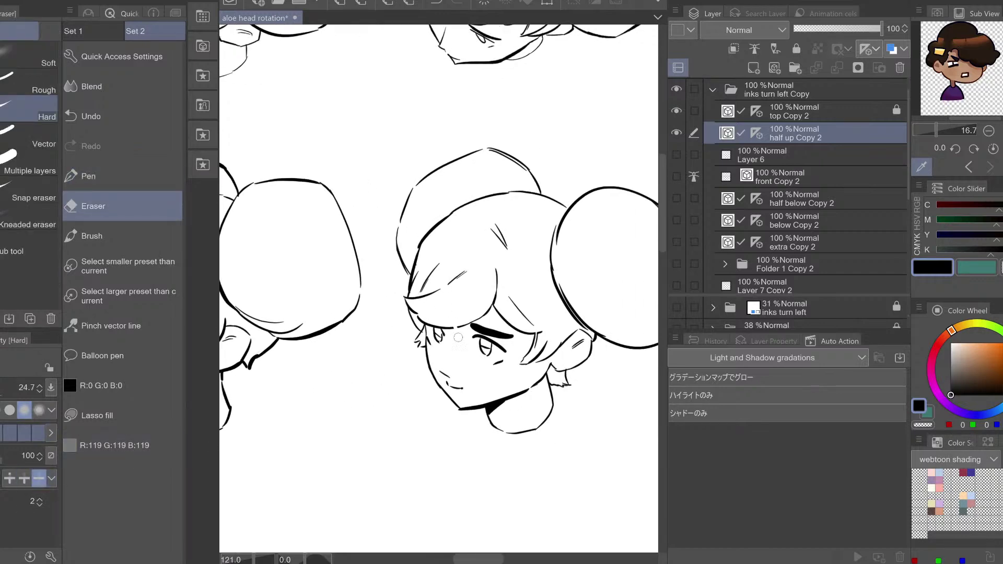
pyautogui.moveTo(412, 304); pyautogui.dragTo(417, 307)
pyautogui.moveTo(434, 266)
pyautogui.mouseDown()
pyautogui.moveTo(444, 290)
pyautogui.moveTo(452, 261)
pyautogui.moveTo(463, 294)
pyautogui.moveTo(430, 278)
pyautogui.mouseUp()
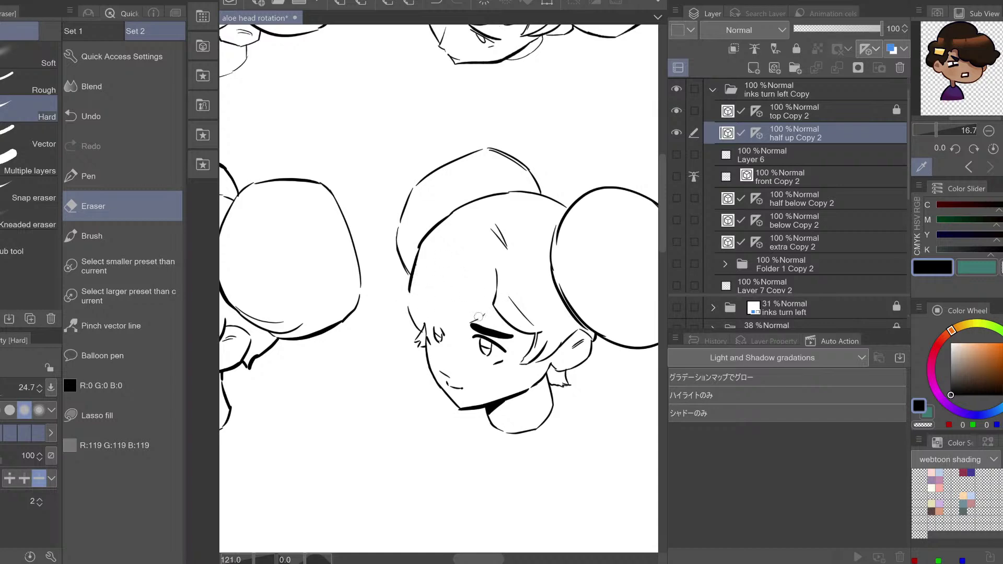
pyautogui.moveTo(479, 317); pyautogui.dragTo(483, 315)
pyautogui.moveTo(490, 275); pyautogui.dragTo(501, 287)
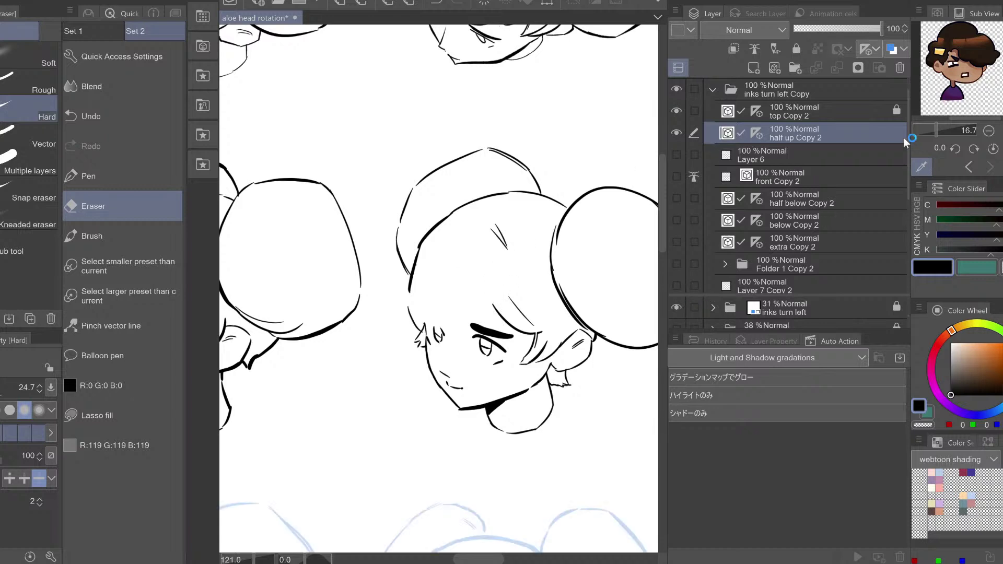
pyautogui.press('p')
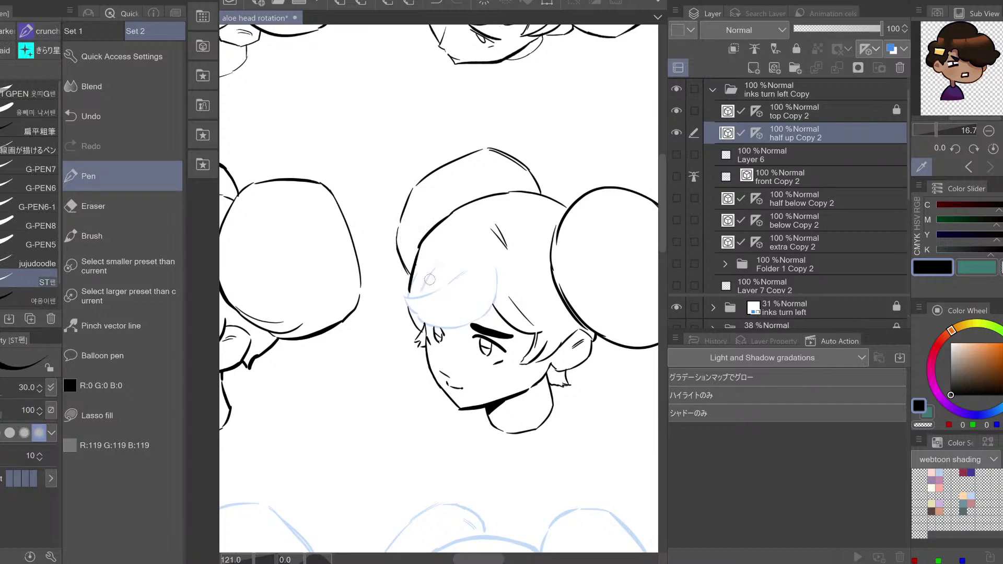
pyautogui.moveTo(445, 258)
pyautogui.mouseDown()
pyautogui.moveTo(424, 297)
pyautogui.moveTo(463, 333)
pyautogui.mouseUp()
pyautogui.hotkey('ctrl', 'z')
pyautogui.moveTo(435, 265); pyautogui.dragTo(472, 335)
pyautogui.hotkey('ctrl', 'z')
pyautogui.moveTo(438, 258); pyautogui.dragTo(476, 331)
pyautogui.hotkey('ctrl', 'z')
pyautogui.moveTo(426, 265); pyautogui.dragTo(459, 342)
pyautogui.hotkey('ctrl', 'z')
pyautogui.moveTo(433, 258); pyautogui.dragTo(459, 334)
pyautogui.hotkey('ctrl', 'z')
pyautogui.moveTo(435, 265)
pyautogui.mouseDown()
pyautogui.moveTo(427, 290)
pyautogui.moveTo(473, 336)
pyautogui.mouseUp()
pyautogui.hotkey('ctrl', 'z')
pyautogui.moveTo(433, 259); pyautogui.dragTo(465, 335)
pyautogui.hotkey('ctrl', 'z')
pyautogui.moveTo(444, 250)
pyautogui.mouseDown()
pyautogui.moveTo(443, 314)
pyautogui.moveTo(473, 324)
pyautogui.mouseUp()
pyautogui.moveTo(456, 281); pyautogui.dragTo(477, 320)
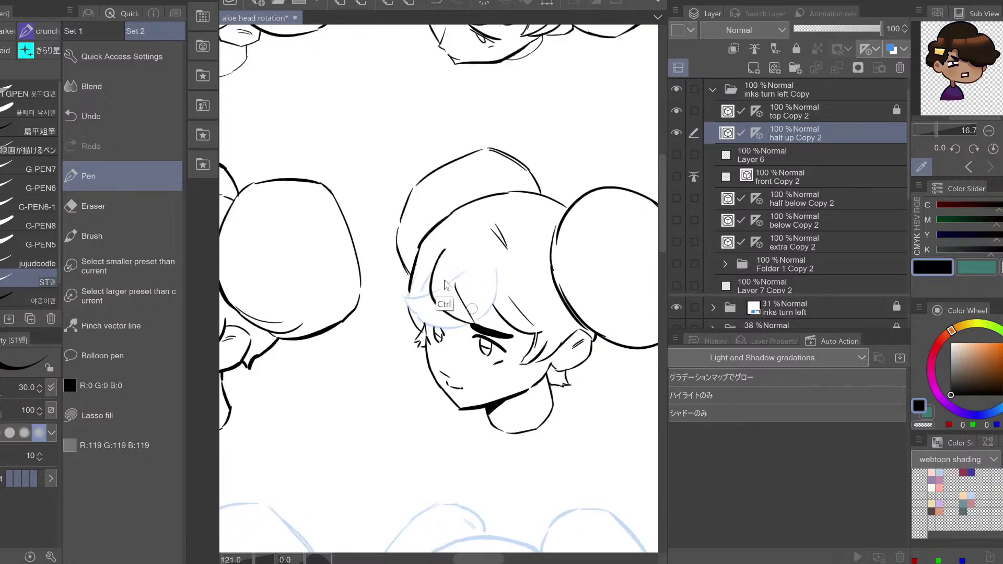
pyautogui.hotkey('ctrl', 'z')
pyautogui.hotkey('ctrl', 'z')
# Ink a curved front fringe stroke from the third head's forehead hairline down to the near eyebrow, plus a short inner strand
pyautogui.moveTo(428, 262); pyautogui.dragTo(471, 329)
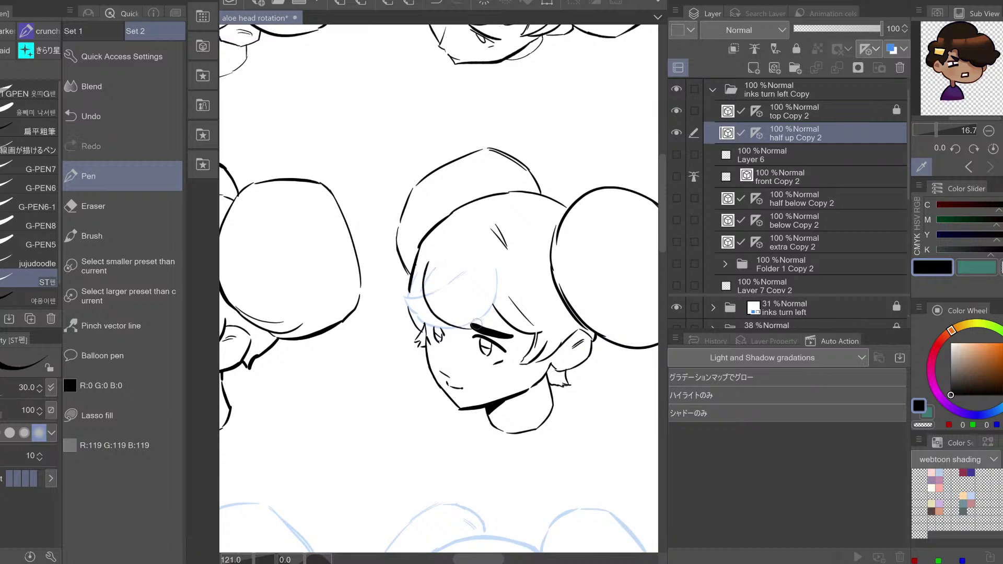
pyautogui.moveTo(449, 295); pyautogui.dragTo(470, 325)
pyautogui.moveTo(456, 273); pyautogui.dragTo(476, 324)
pyautogui.hotkey('ctrl', 'z')
# Ink the fringe's rear curve down to the near eyebrow and a short slanted stroke on the crown
pyautogui.moveTo(488, 255)
pyautogui.mouseDown()
pyautogui.moveTo(496, 296)
pyautogui.moveTo(482, 326)
pyautogui.mouseUp()
pyautogui.moveTo(493, 293); pyautogui.dragTo(486, 314)
pyautogui.hotkey('ctrl', 'z')
pyautogui.hotkey('ctrl', 'y')
pyautogui.moveTo(463, 239); pyautogui.dragTo(483, 251)
pyautogui.hotkey('ctrl', 'z')
pyautogui.hotkey('ctrl', 'z')
# Erase the old paired crown strokes and the long strands running from the fringe to the side lock
pyautogui.press('e')
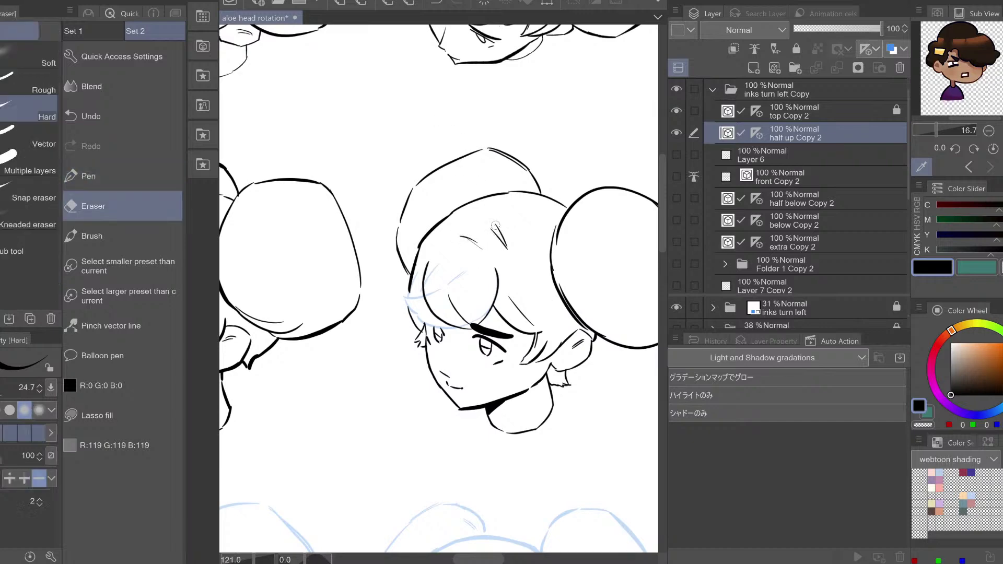
pyautogui.moveTo(499, 224); pyautogui.dragTo(499, 230)
pyautogui.press('p')
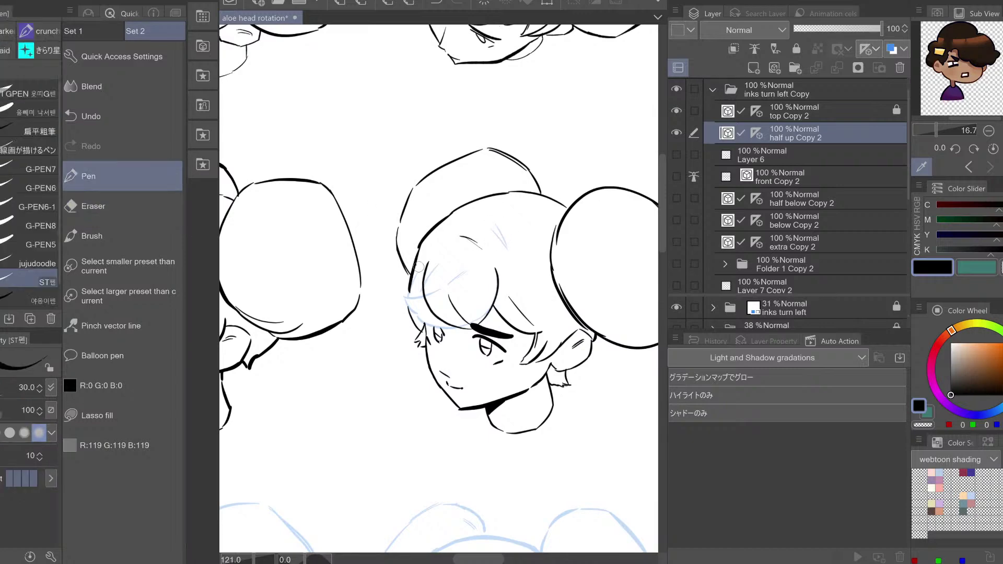
pyautogui.press('h')
pyautogui.press('h')
pyautogui.press('e')
pyautogui.moveTo(492, 308); pyautogui.dragTo(525, 296)
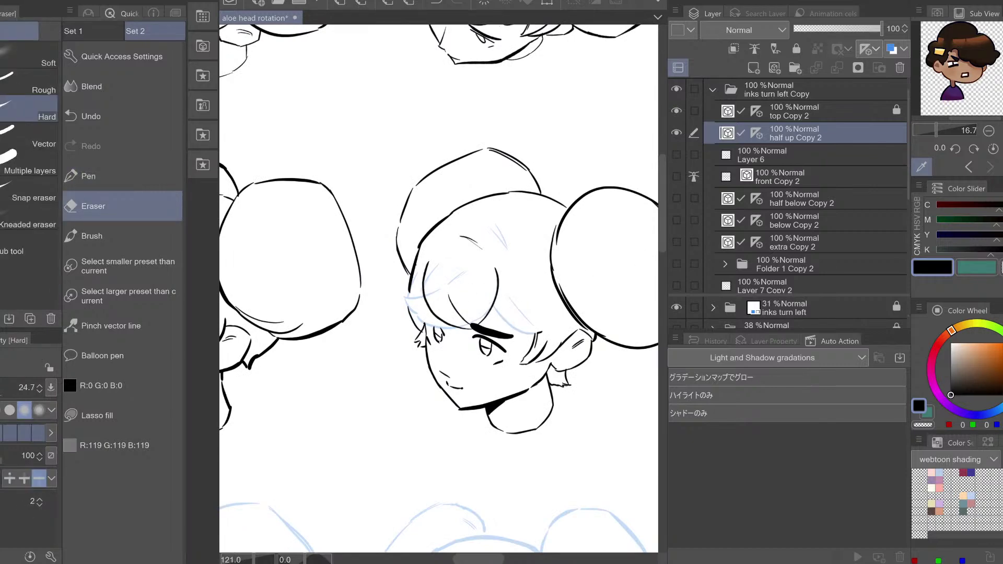
# Ink a second stroke along the fringe's rear curve, check it mirrored, and hide the faded "inks turn left" reference folder
pyautogui.press('p')
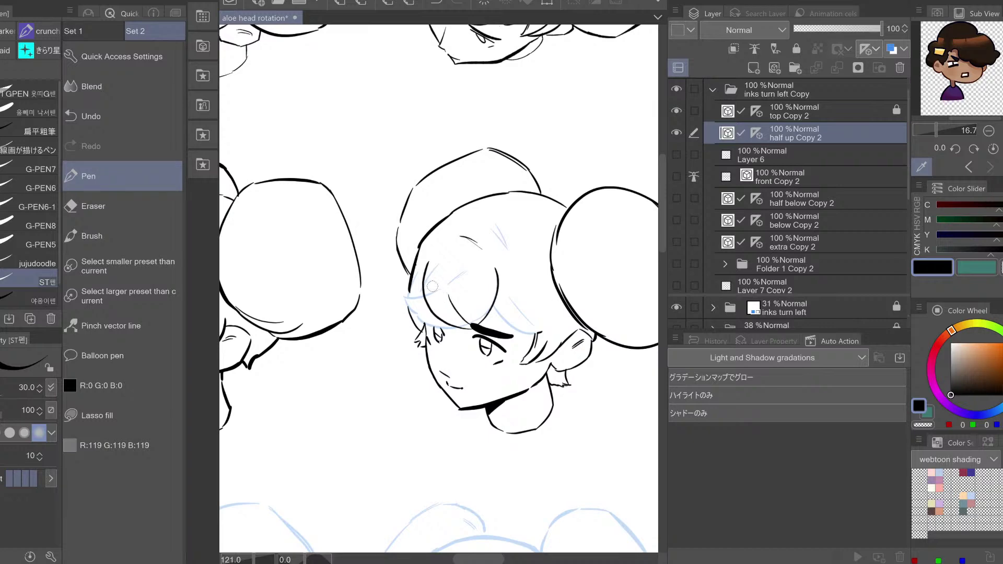
pyautogui.moveTo(492, 263); pyautogui.dragTo(479, 322)
pyautogui.hotkey('ctrl', 'z')
pyautogui.moveTo(493, 268); pyautogui.dragTo(483, 316)
pyautogui.press('h')
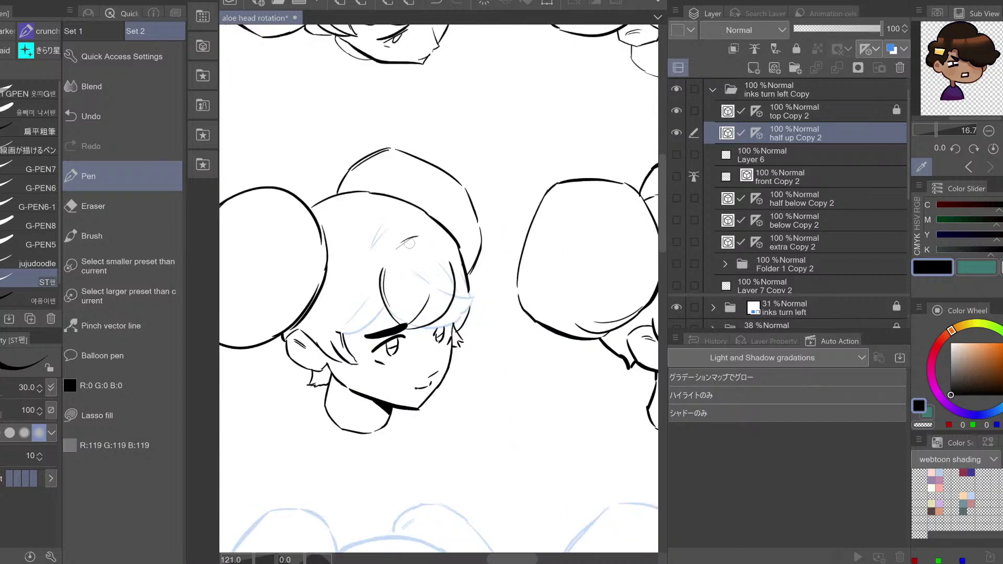
pyautogui.press('h')
pyautogui.moveTo(505, 321); pyautogui.dragTo(440, 303)
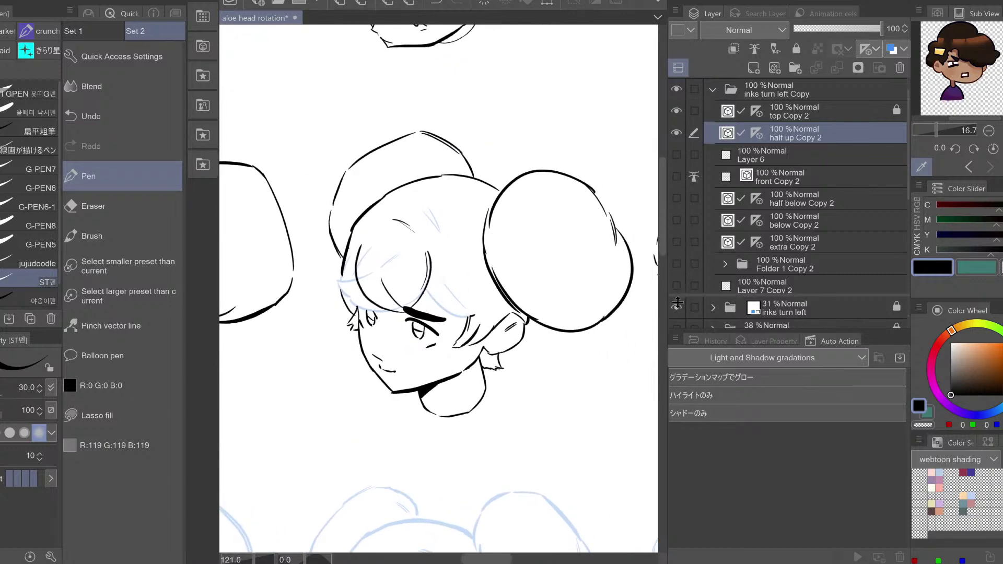
pyautogui.click(677, 304)
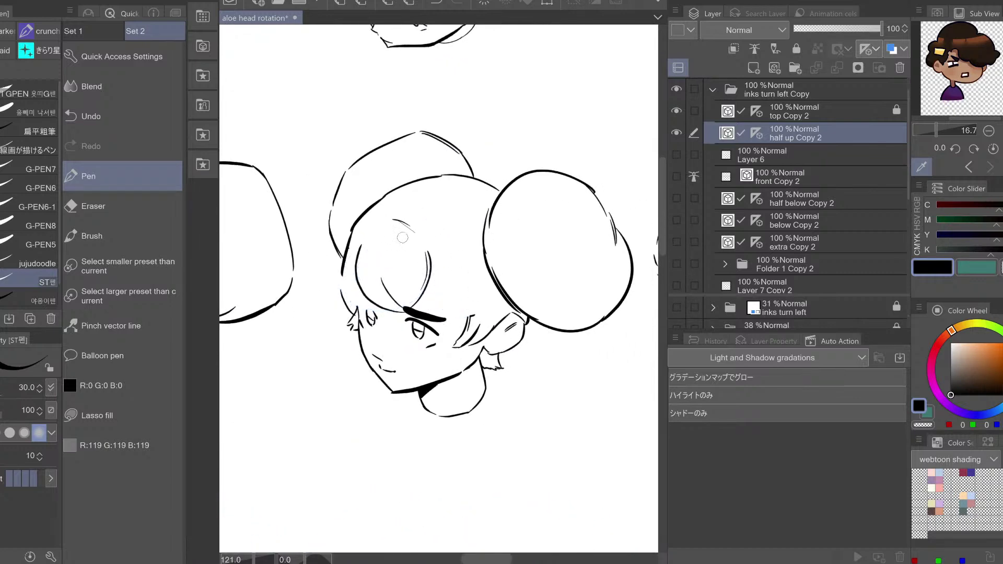
# Ink a short, thick eyebrow above the third head's far eye and check it in the mirrored view
pyautogui.press('e')
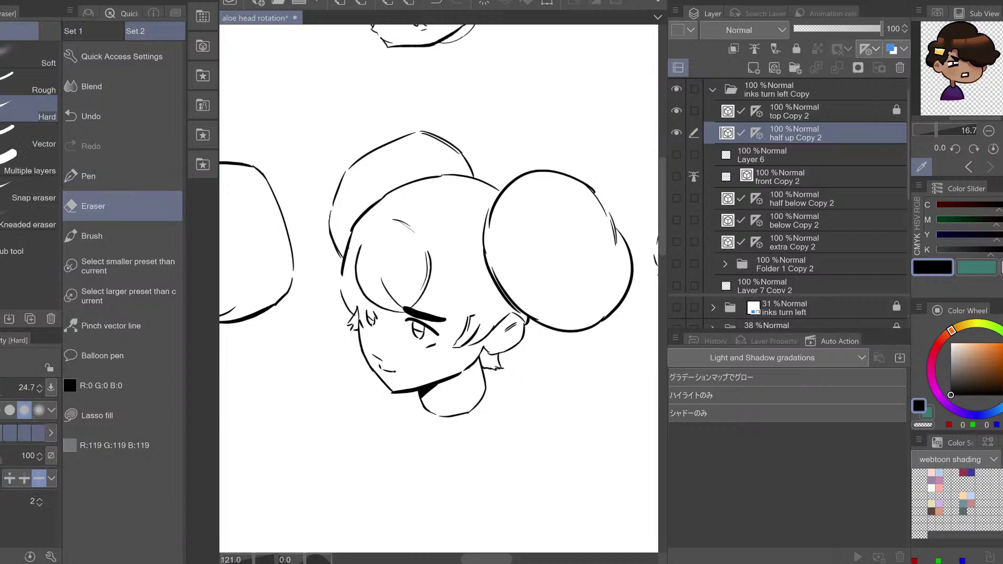
pyautogui.press('p')
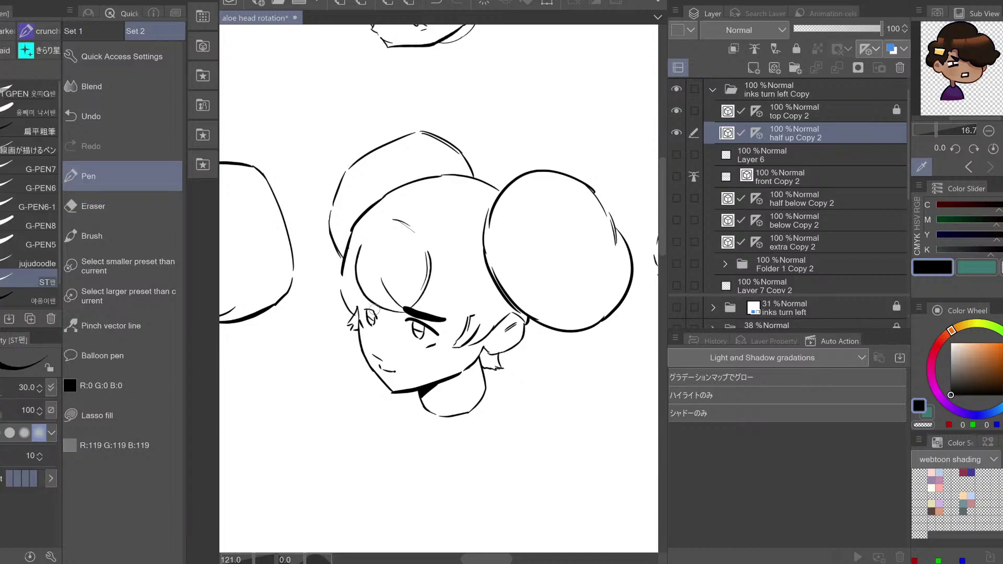
pyautogui.press('h')
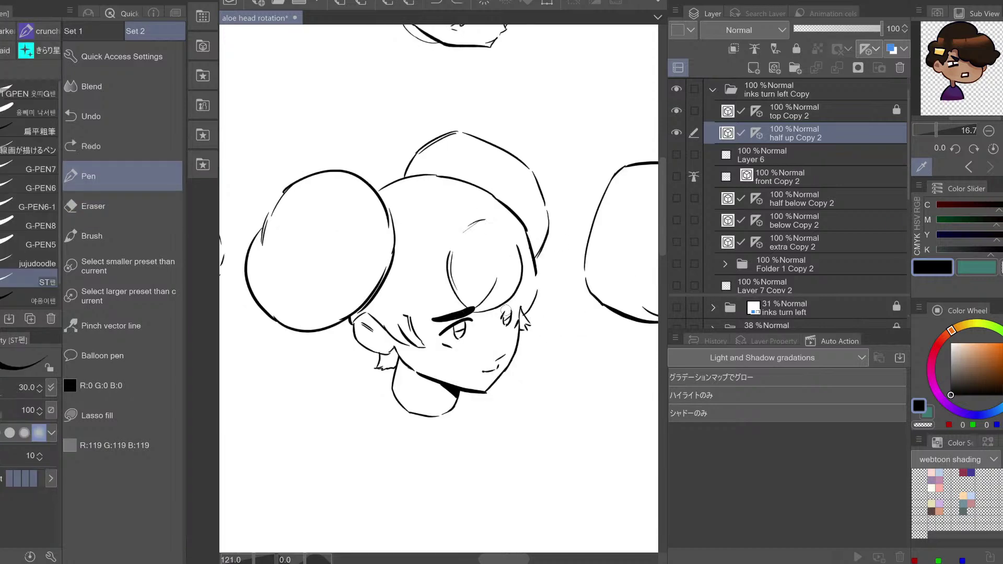
pyautogui.hotkey('ctrl', 'z')
pyautogui.moveTo(506, 309); pyautogui.dragTo(515, 308)
pyautogui.hotkey('ctrl', 'z')
pyautogui.hotkey('ctrl', 'z')
pyautogui.press('h')
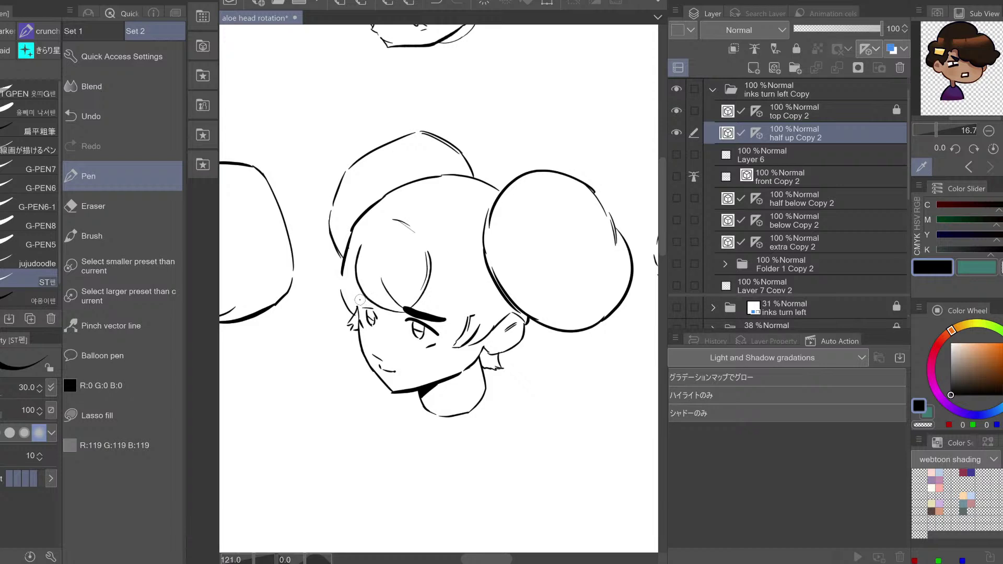
pyautogui.moveTo(360, 301); pyautogui.dragTo(391, 307)
pyautogui.hotkey('ctrl', 'z')
pyautogui.hotkey('ctrl', 'z')
pyautogui.press('h')
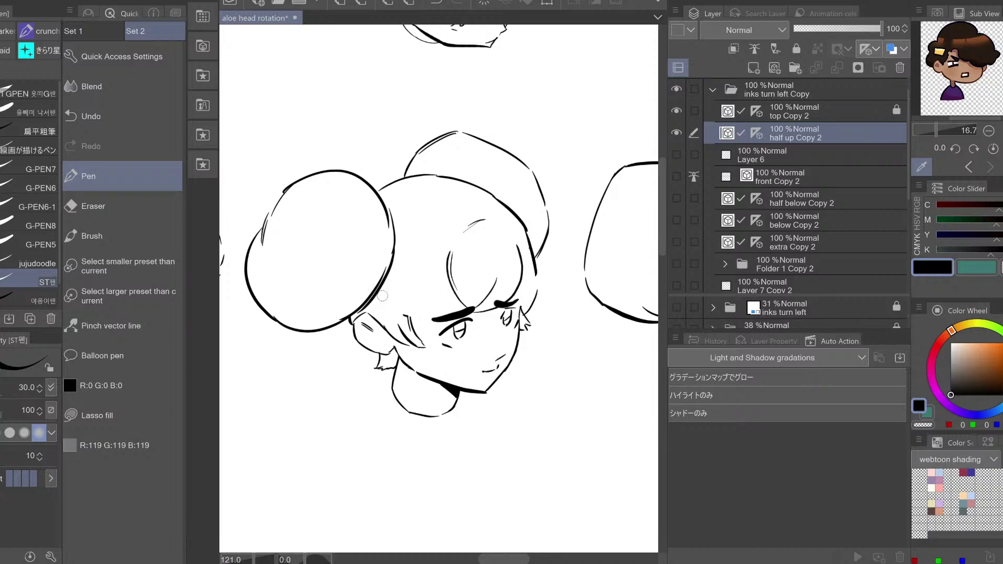
pyautogui.press('h')
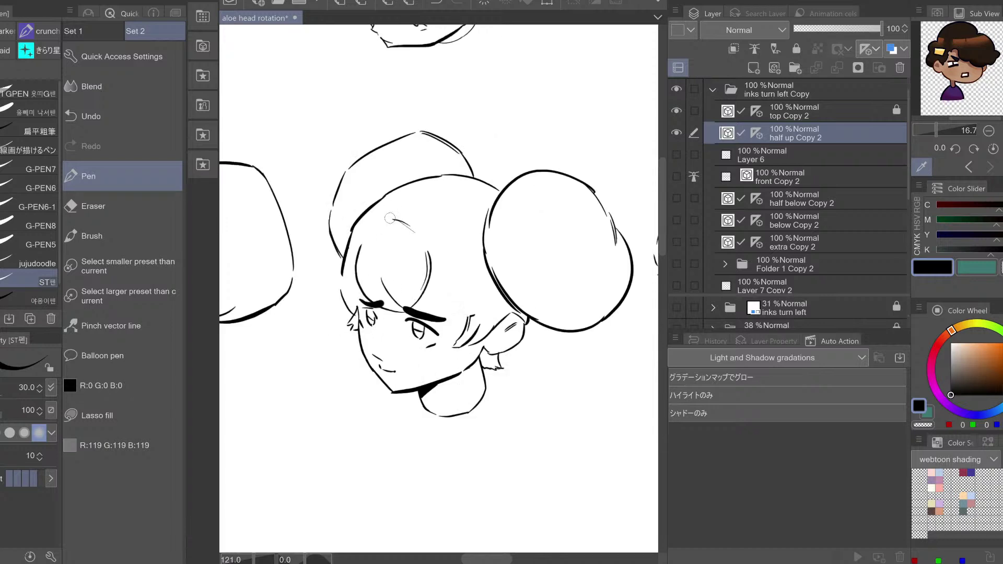
# Erase the short slanted stroke on the third head's crown and flip the view
pyautogui.press('e')
pyautogui.moveTo(399, 227); pyautogui.dragTo(411, 230)
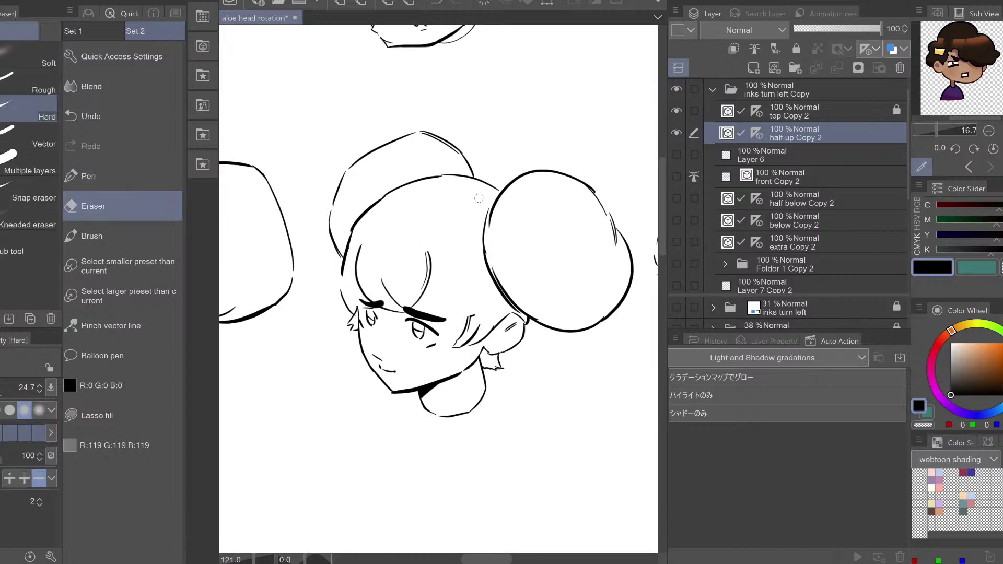
pyautogui.press('h')
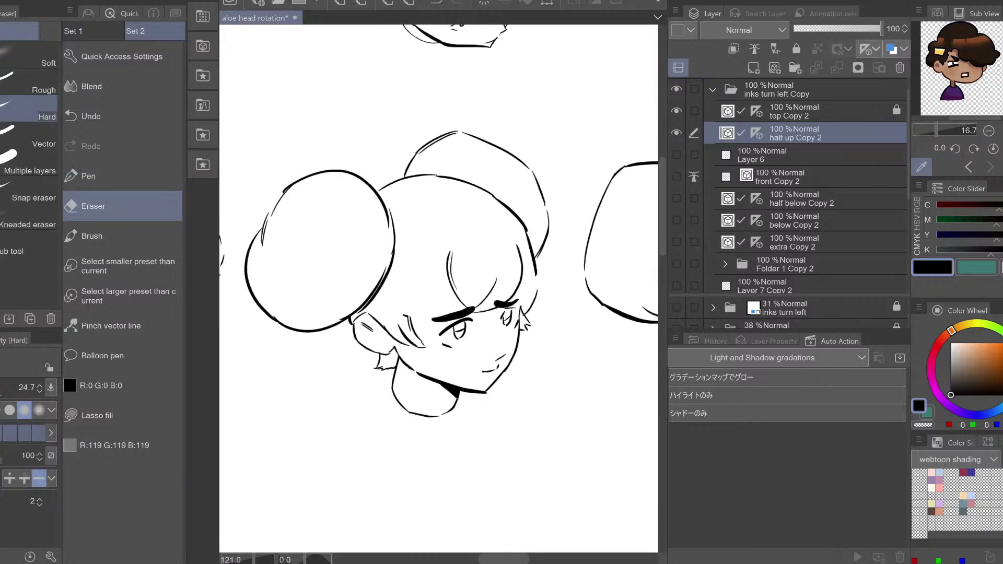
# Select the far eyebrow's vector stroke, nudge it slightly into place above the eye, and deselect it
pyautogui.press('o')
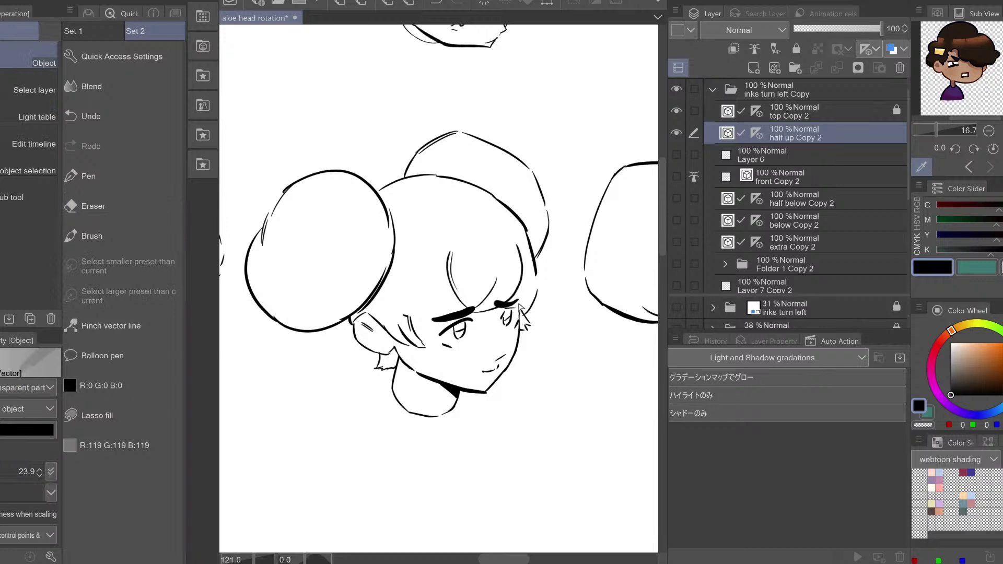
pyautogui.click(518, 303)
pyautogui.press('Right')
pyautogui.press('Right')
pyautogui.press('Down')
pyautogui.press('Up')
pyautogui.press('Up')
pyautogui.press('Up')
pyautogui.press('Down')
pyautogui.press('Down')
pyautogui.press('Down')
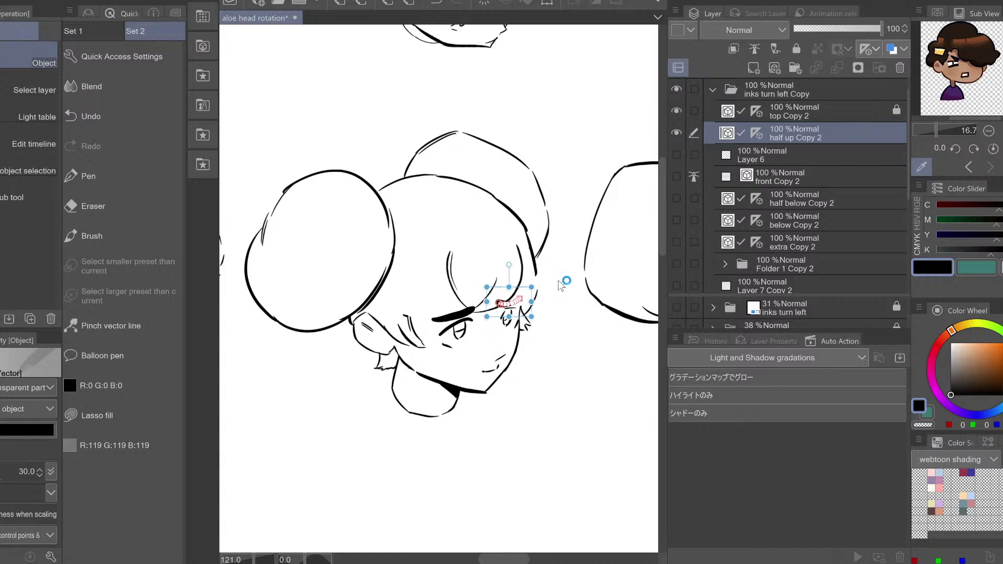
pyautogui.press('Right')
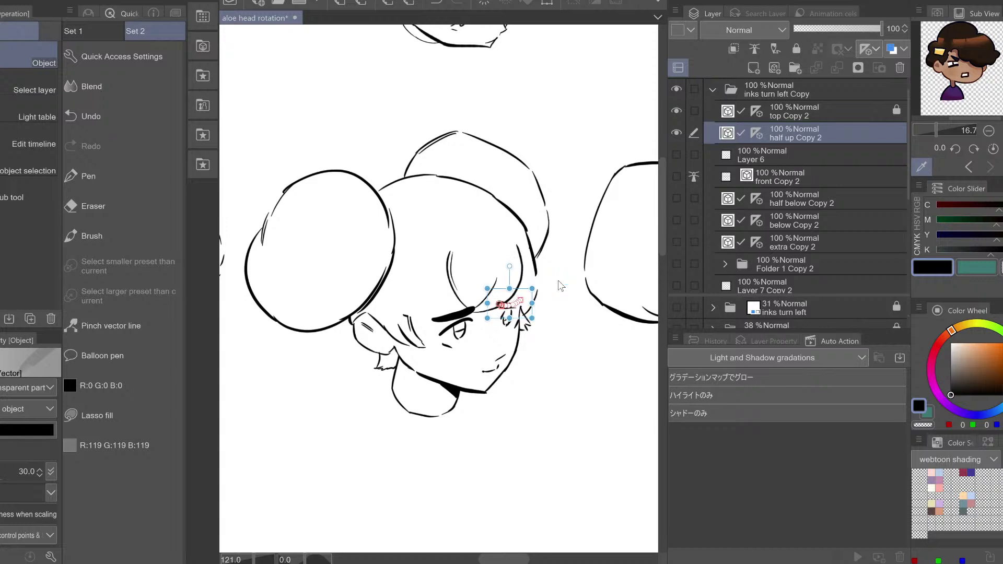
pyautogui.press('h')
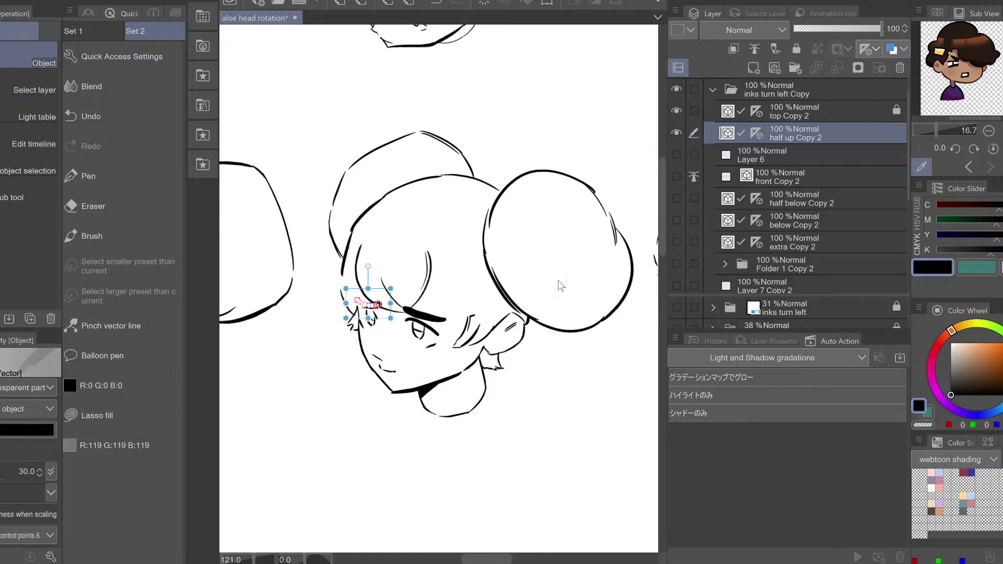
pyautogui.click(813, 111)
pyautogui.click(820, 139)
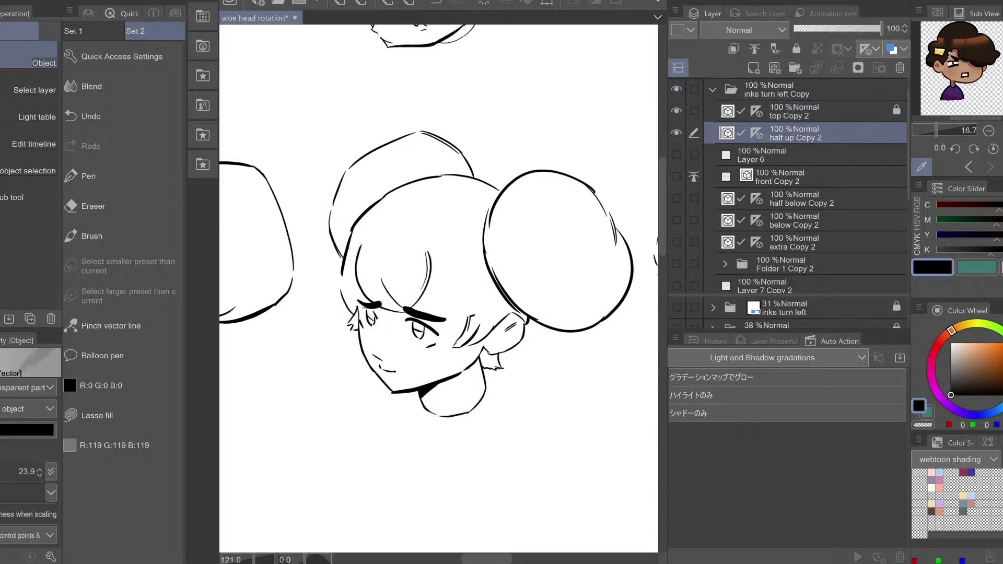
pyautogui.click(435, 290)
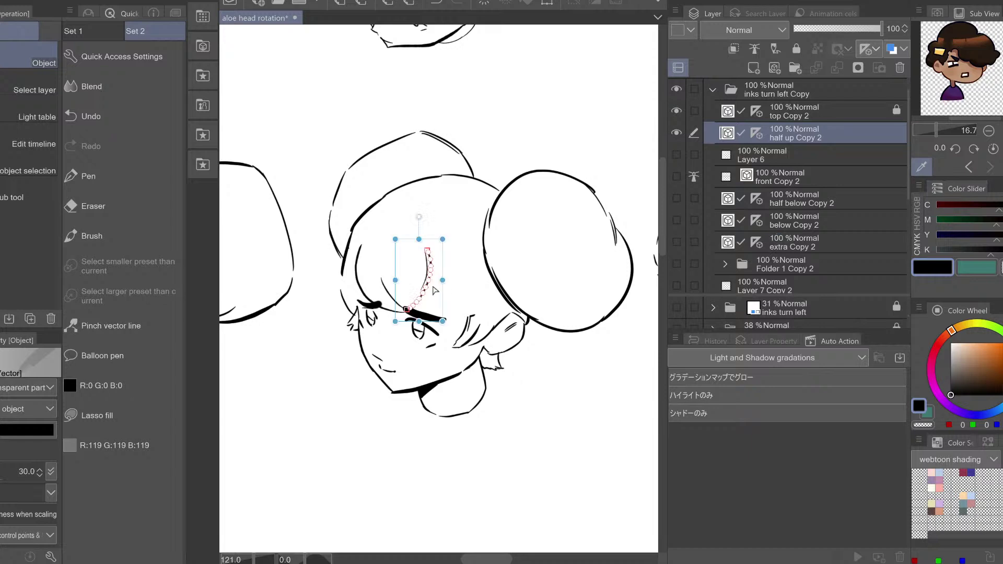
pyautogui.moveTo(423, 287); pyautogui.dragTo(425, 281)
pyautogui.press('Up')
pyautogui.press('Up')
pyautogui.press('Up')
pyautogui.press('Up')
pyautogui.press('Up')
pyautogui.press('Up')
pyautogui.press('Up')
pyautogui.press('Up')
pyautogui.press('Up')
pyautogui.press('Up')
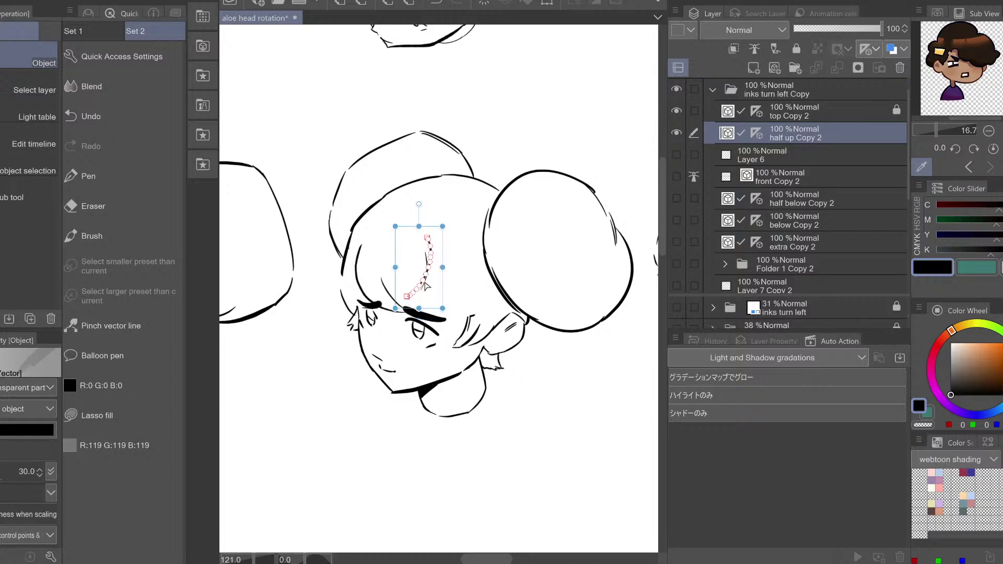
pyautogui.press('Down')
pyautogui.press('Down')
pyautogui.press('Down')
pyautogui.press('Down')
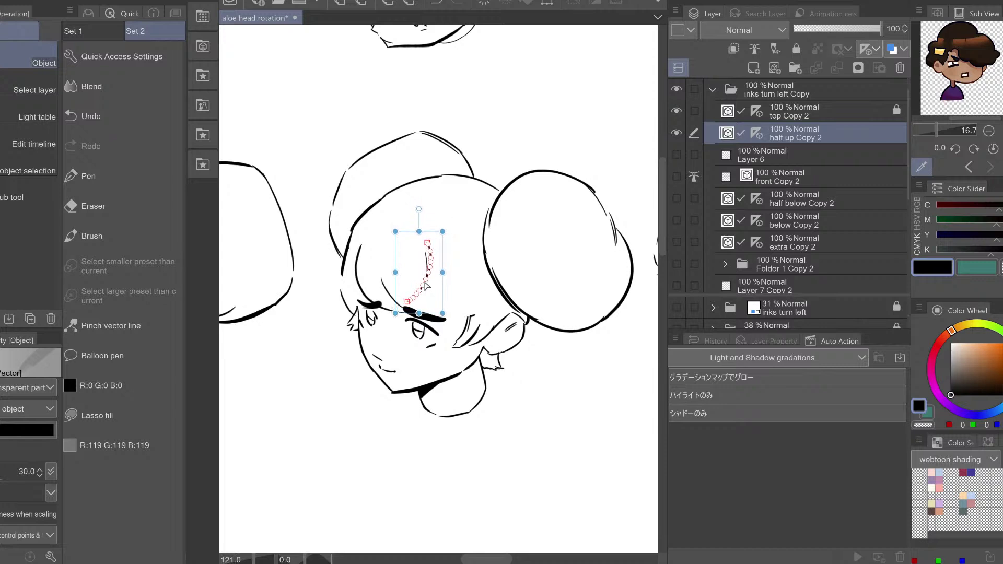
pyautogui.click(794, 157)
pyautogui.hotkey('ctrl', 'z')
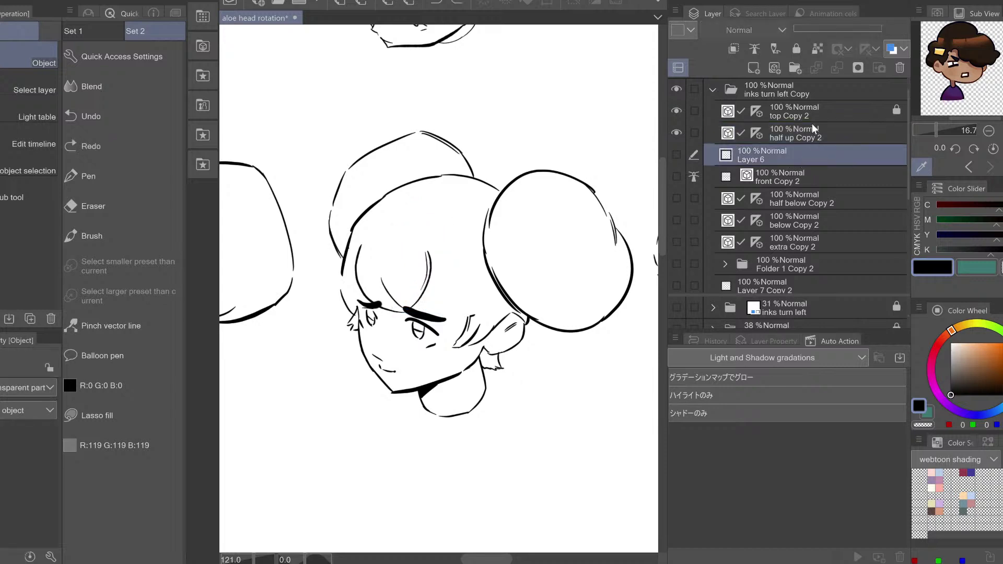
pyautogui.click(809, 138)
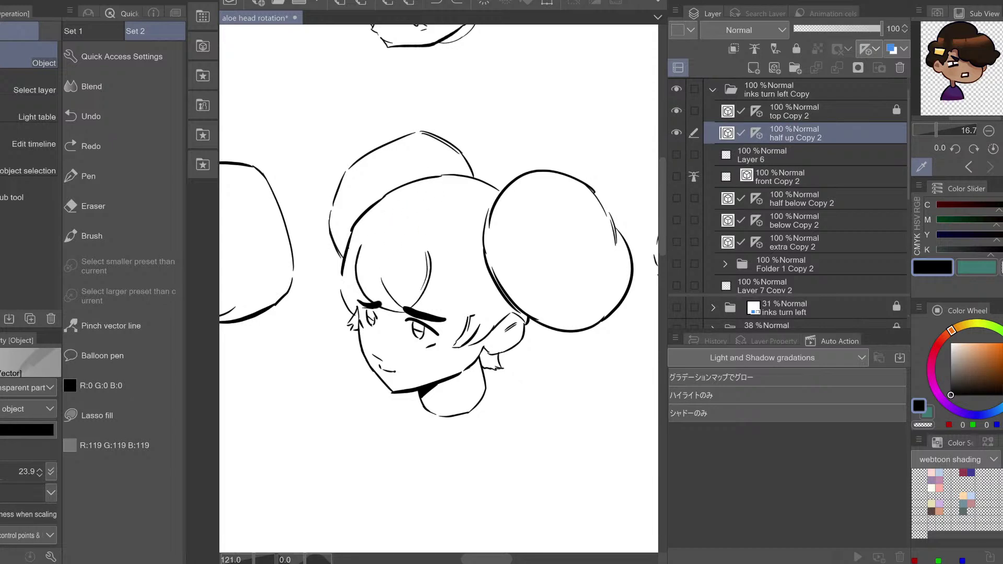
# Ink a short slanted stroke at the front of the third head's crown and check it mirrored
pyautogui.press('p')
pyautogui.moveTo(391, 210); pyautogui.dragTo(378, 225)
pyautogui.press('ctrl')
pyautogui.hotkey('ctrl', 'z')
pyautogui.hotkey('ctrl', 'z')
pyautogui.moveTo(389, 213); pyautogui.dragTo(381, 223)
pyautogui.press('h')
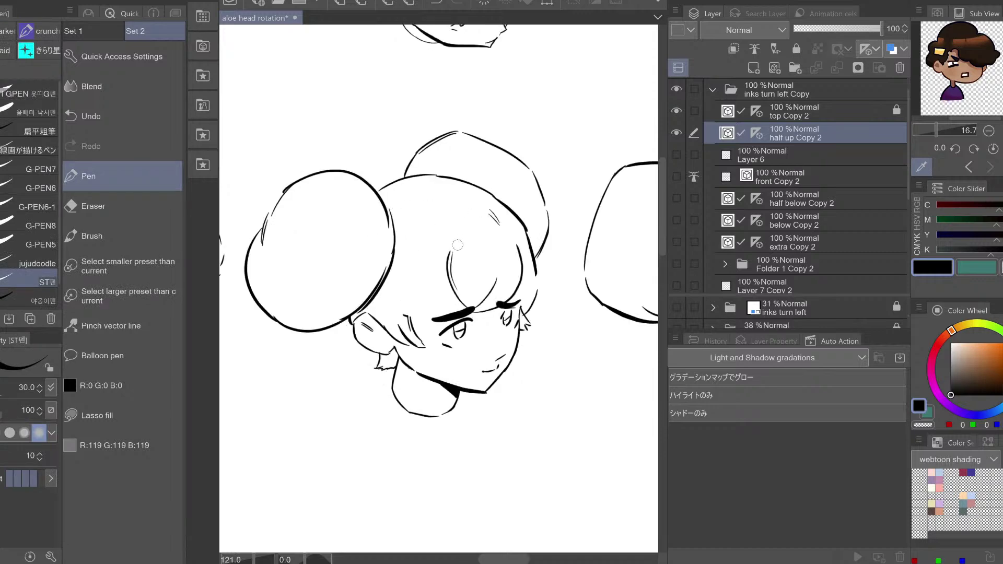
# Ink a short, thin curved strand on the third head's upper front hair above the fringe, redoing it in the mirrored view
pyautogui.moveTo(456, 245); pyautogui.dragTo(482, 231)
pyautogui.press('h')
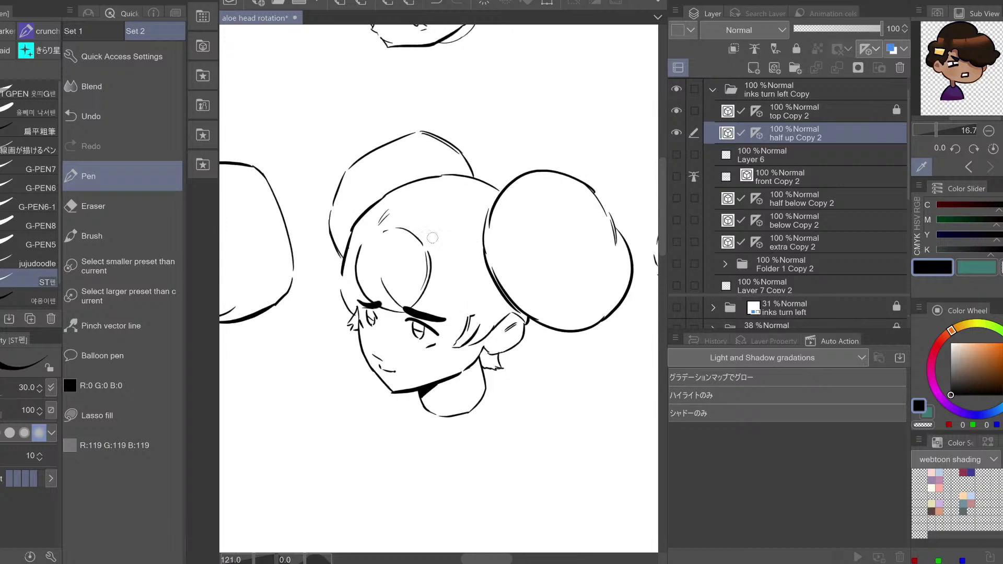
pyautogui.hotkey('ctrl', 'z')
pyautogui.hotkey('ctrl', 'z')
pyautogui.hotkey('ctrl', 'z')
pyautogui.moveTo(382, 224)
pyautogui.mouseDown()
pyautogui.moveTo(420, 242)
pyautogui.moveTo(390, 209)
pyautogui.mouseUp()
pyautogui.hotkey('ctrl', 'z')
pyautogui.hotkey('ctrl', 'z')
pyautogui.hotkey('ctrl', 'z')
pyautogui.moveTo(442, 248); pyautogui.dragTo(389, 243)
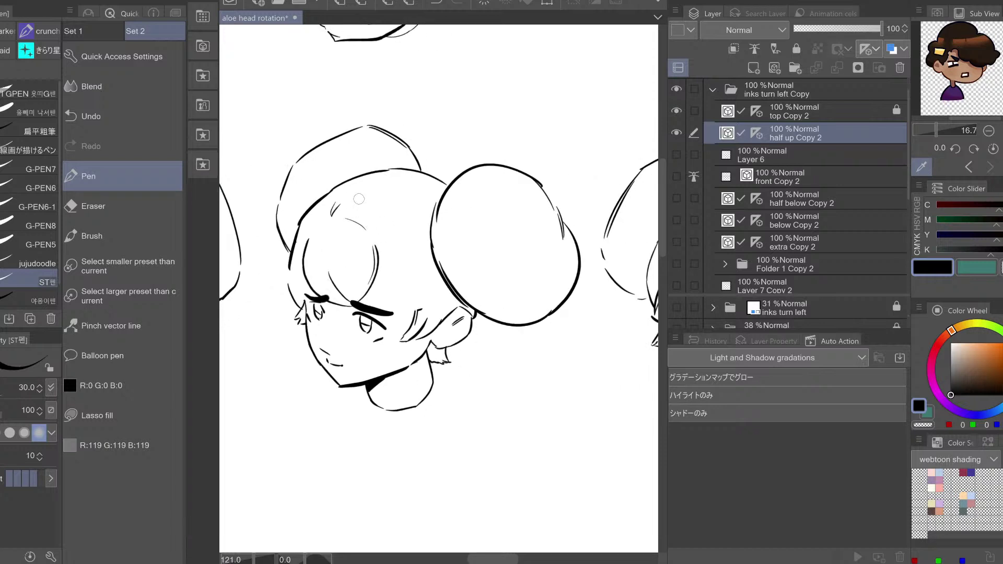
# Bend the lower part of the fringe's near-side curve slightly outward with Pinch vector line
pyautogui.click(130, 329)
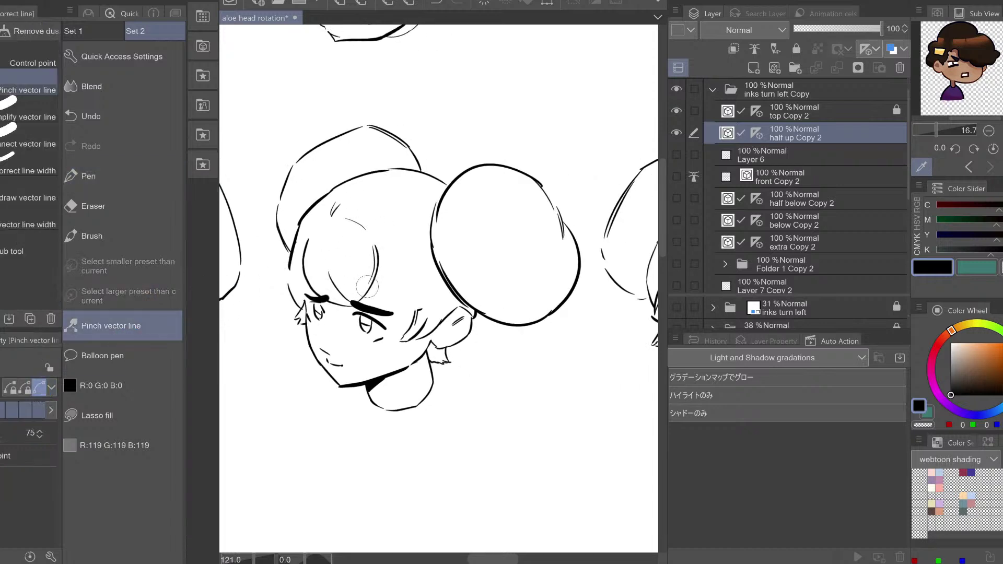
pyautogui.moveTo(367, 286); pyautogui.dragTo(370, 287)
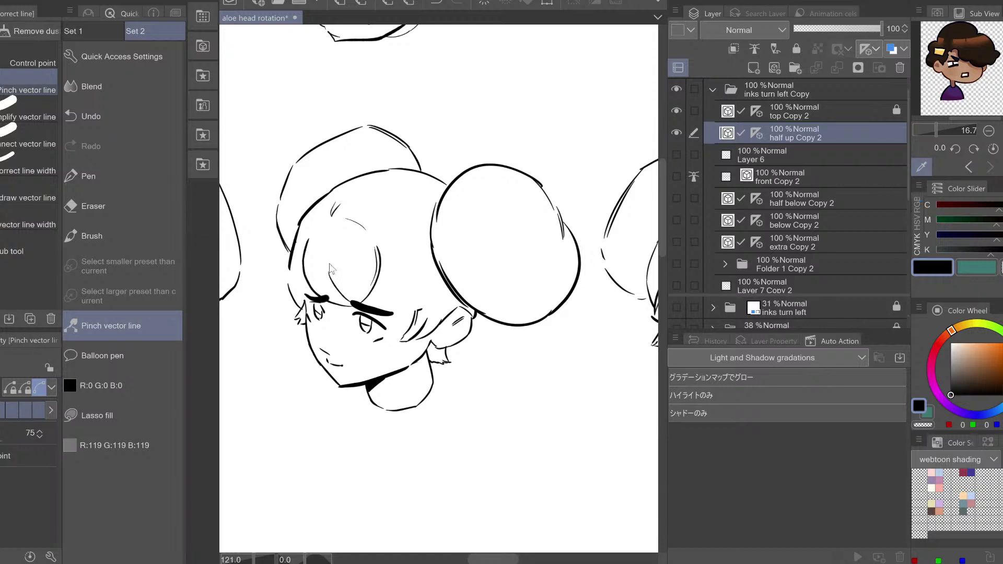
pyautogui.press('p')
# Replace the slanted strokes at the front of the third head's crown with a shorter mark and check it mirrored
pyautogui.press('e')
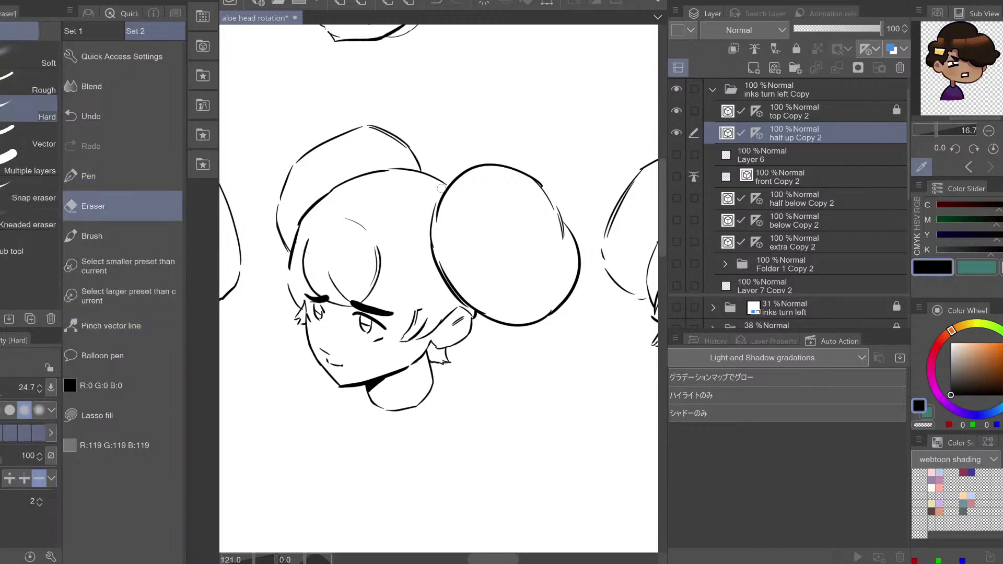
pyautogui.press('p')
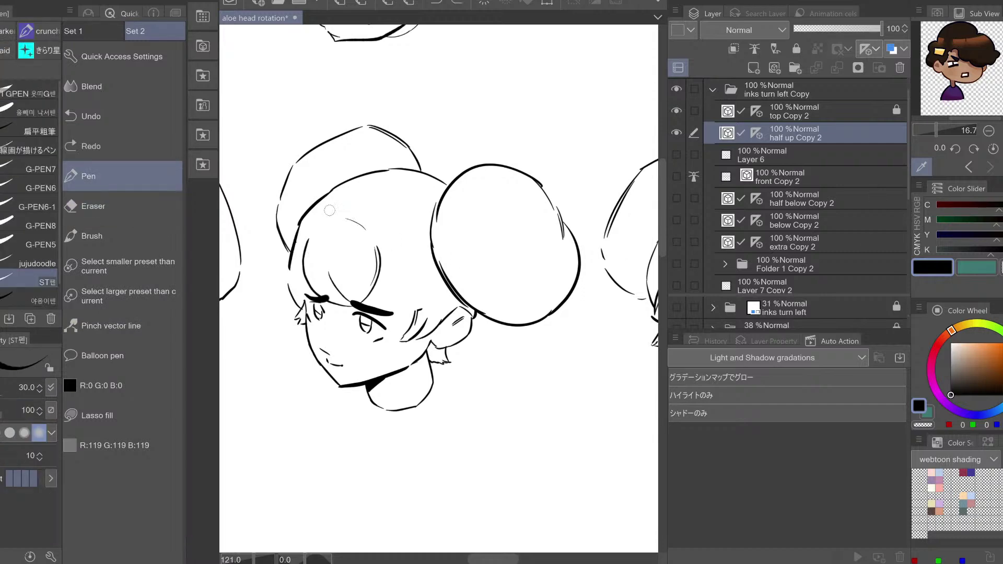
pyautogui.moveTo(330, 202)
pyautogui.mouseDown()
pyautogui.moveTo(331, 212)
pyautogui.moveTo(337, 203)
pyautogui.mouseUp()
pyautogui.press('h')
pyautogui.press('h')
# Thicken the third head's curved fringe line with Correct line width and check it in the mirrored view
pyautogui.click(110, 329)
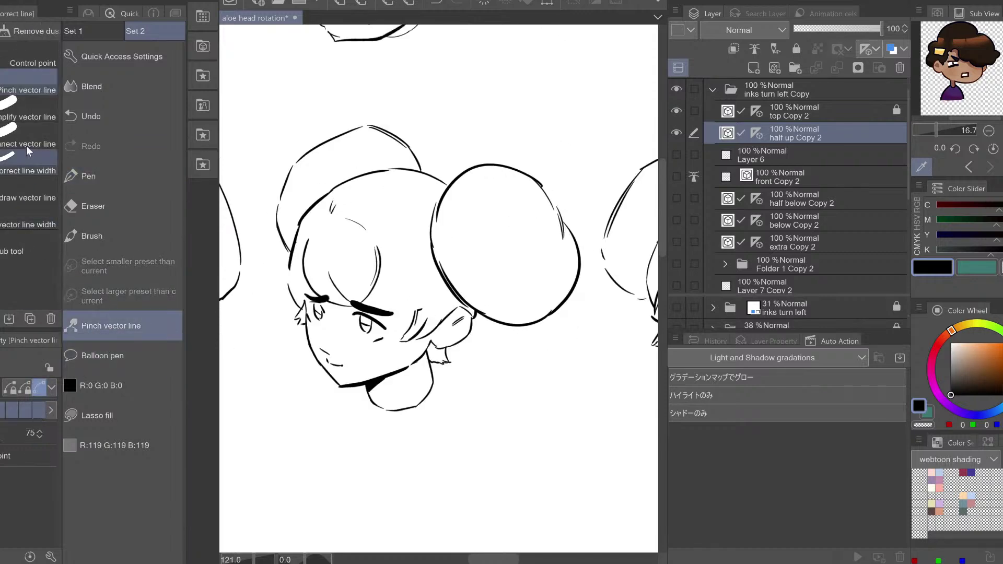
pyautogui.click(4, 168)
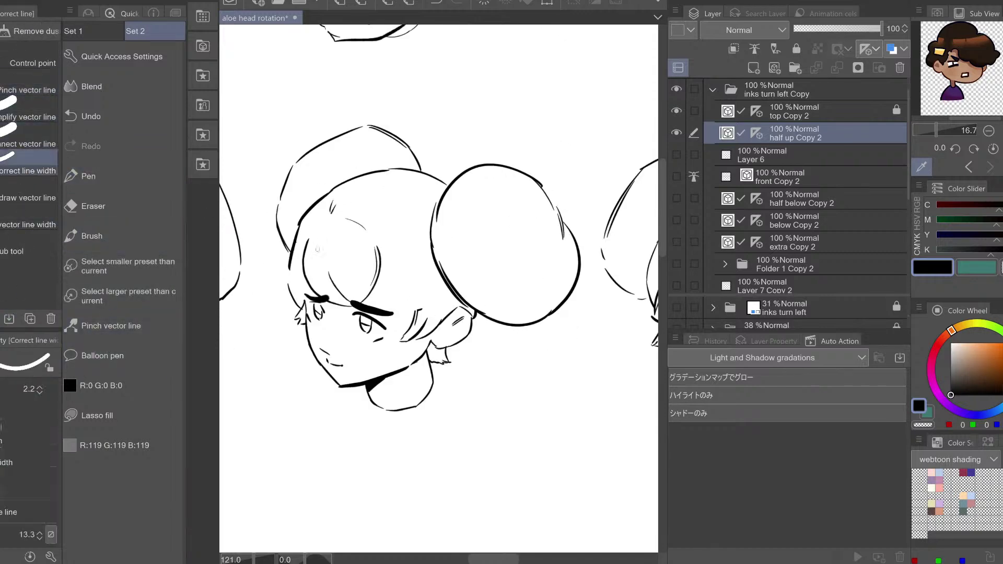
pyautogui.moveTo(313, 282)
pyautogui.mouseDown()
pyautogui.moveTo(314, 246)
pyautogui.moveTo(385, 226)
pyautogui.mouseUp()
pyautogui.press('h')
pyautogui.press('h')
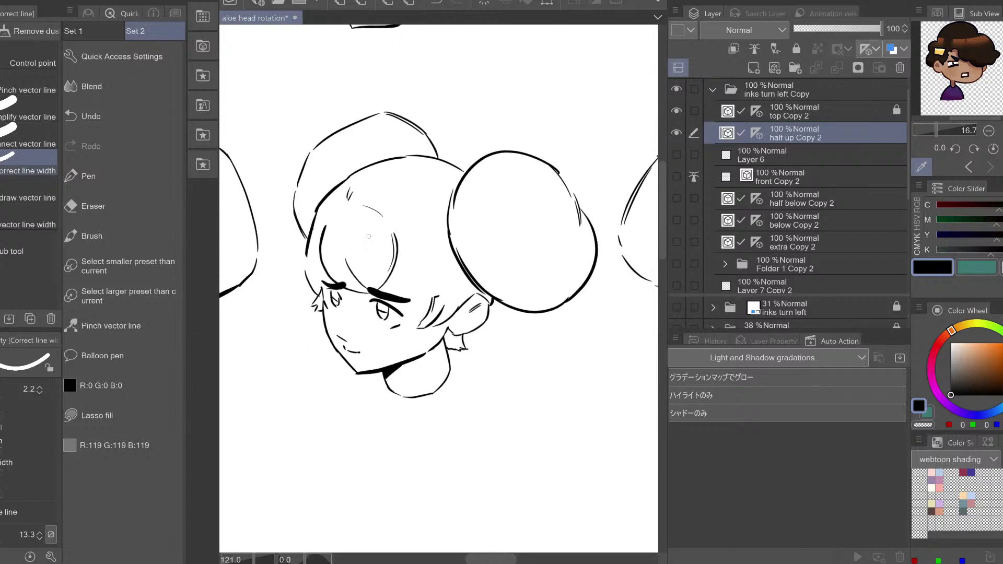
# Rework the fringe's lower edge near the far eyebrow with short pen strokes and compare it in the mirrored view
pyautogui.press('p')
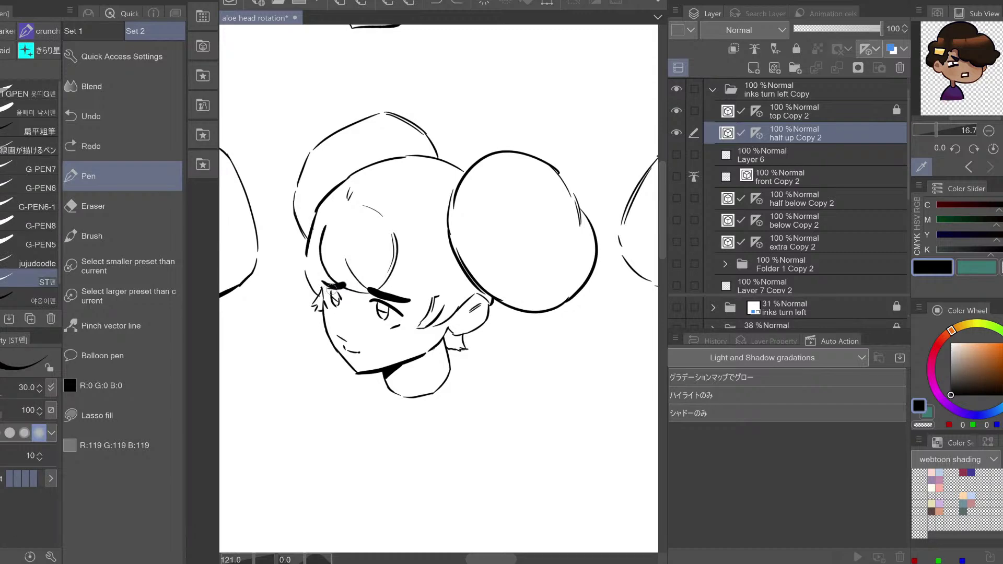
pyautogui.hotkey('ctrl', 'z')
pyautogui.moveTo(336, 294); pyautogui.dragTo(339, 295)
pyautogui.hotkey('ctrl', 'z')
pyautogui.press('h')
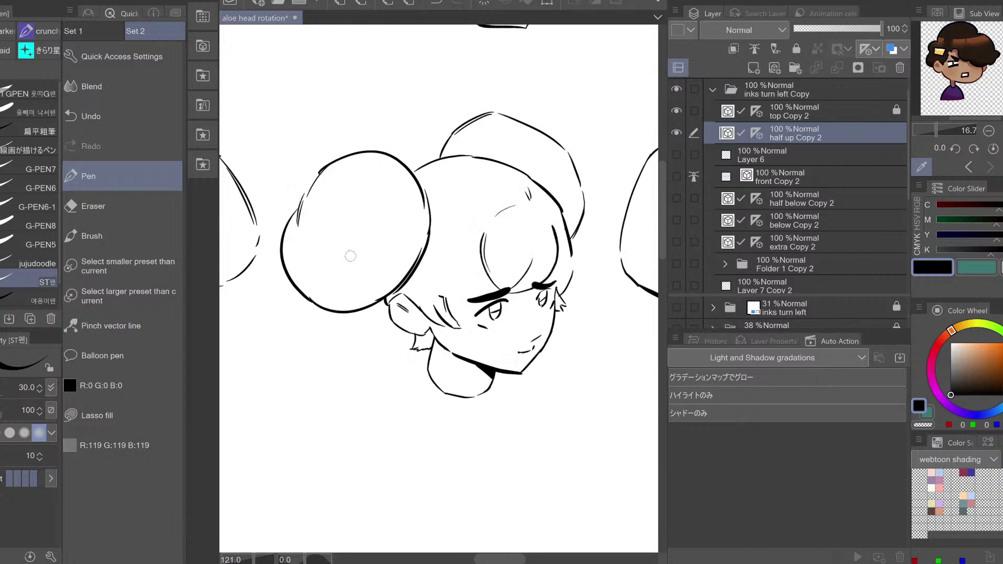
pyautogui.press('h')
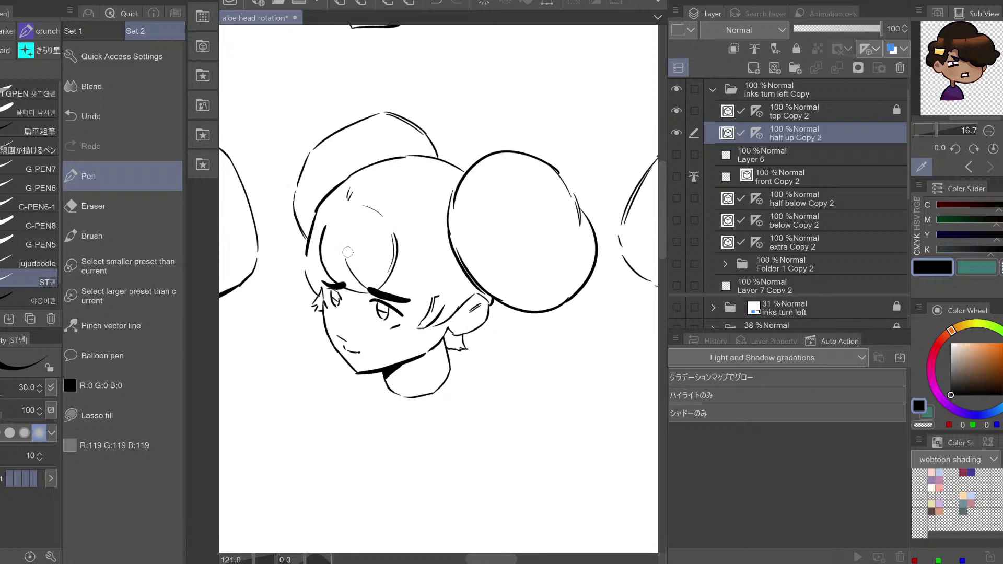
# Pull the lower end of the fringe's near-side curve into place with Pinch vector line
pyautogui.click(136, 326)
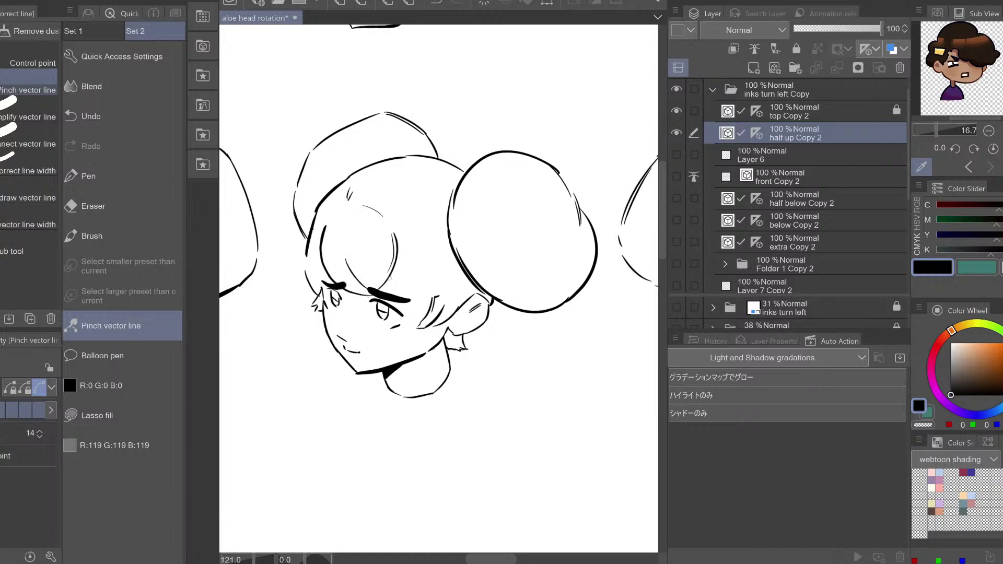
pyautogui.moveTo(385, 281); pyautogui.dragTo(388, 279)
pyautogui.press('p')
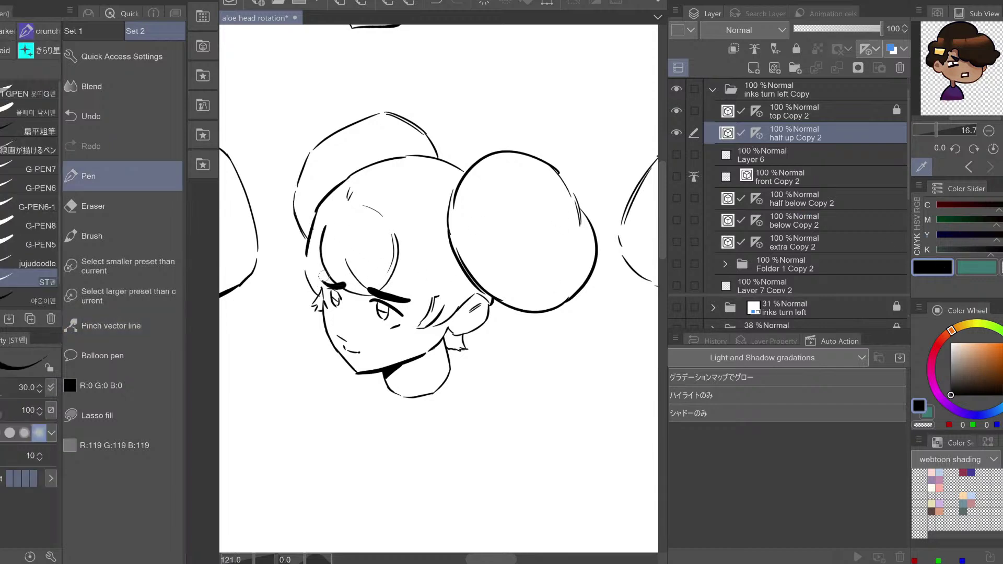
# Ink a short strand beside the outer end of the third head's far eyebrow and check it mirrored
pyautogui.hotkey('ctrl', 'z')
pyautogui.moveTo(320, 284); pyautogui.dragTo(328, 268)
pyautogui.press('h')
pyautogui.press('h')
pyautogui.press('e')
pyautogui.press('e')
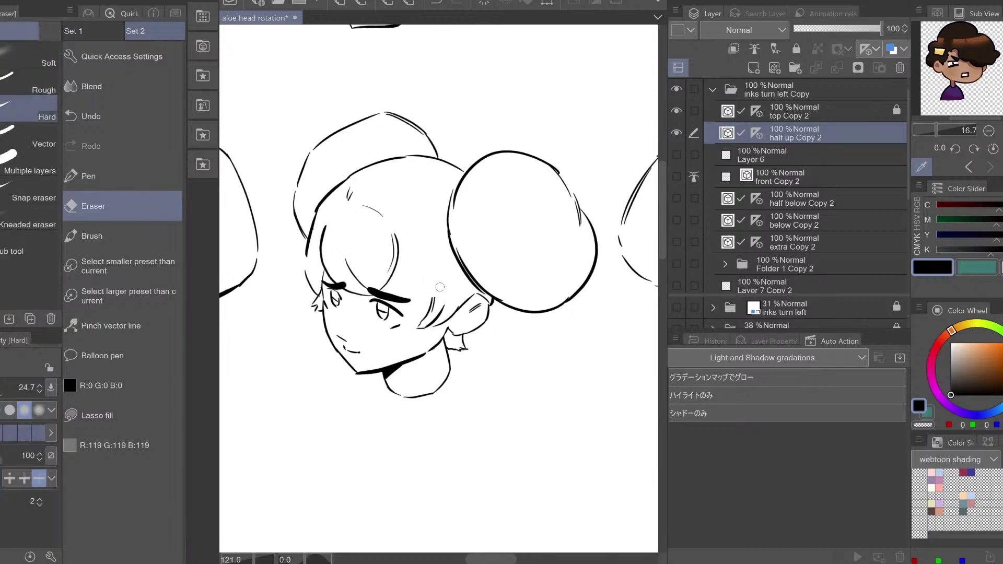
# Ink a thin strand in the side lock between the near eyebrow and the ear, checking it in the mirrored view
pyautogui.press('p')
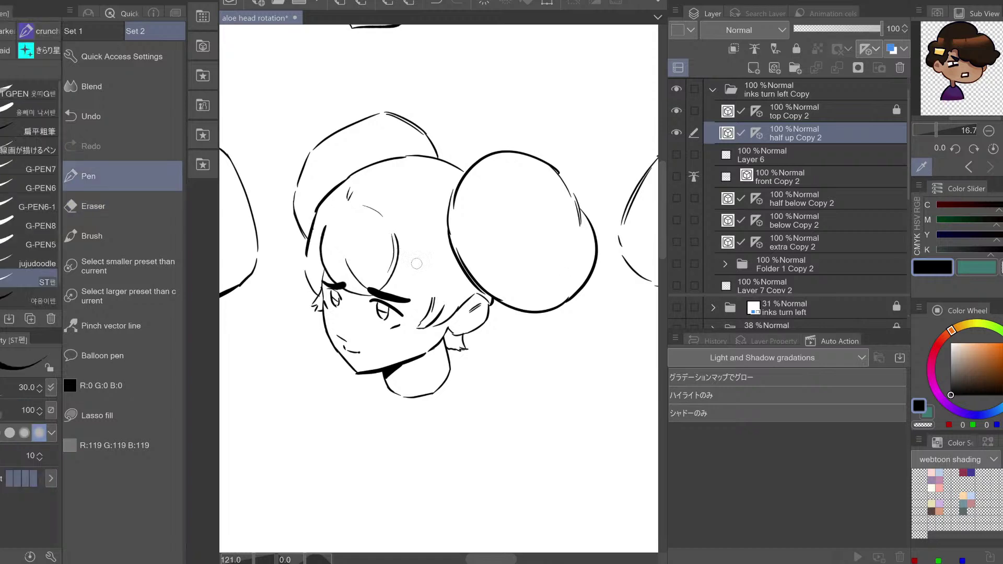
pyautogui.hotkey('ctrl', 'z')
pyautogui.moveTo(416, 299)
pyautogui.mouseDown()
pyautogui.moveTo(439, 274)
pyautogui.moveTo(458, 323)
pyautogui.mouseUp()
pyautogui.press('h')
pyautogui.hotkey('ctrl', 'z')
pyautogui.hotkey('ctrl', 'z')
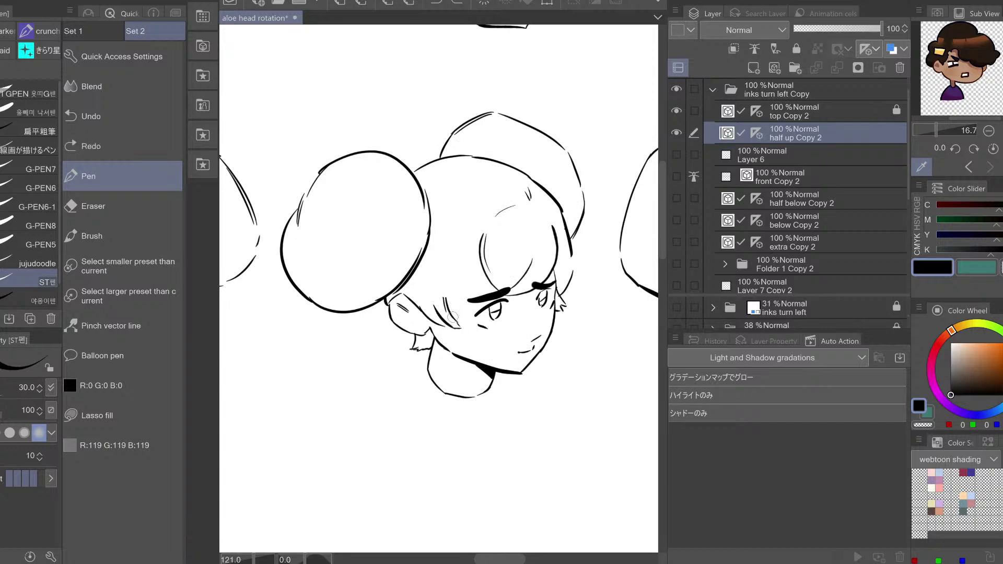
pyautogui.moveTo(450, 282); pyautogui.dragTo(459, 321)
pyautogui.press('h')
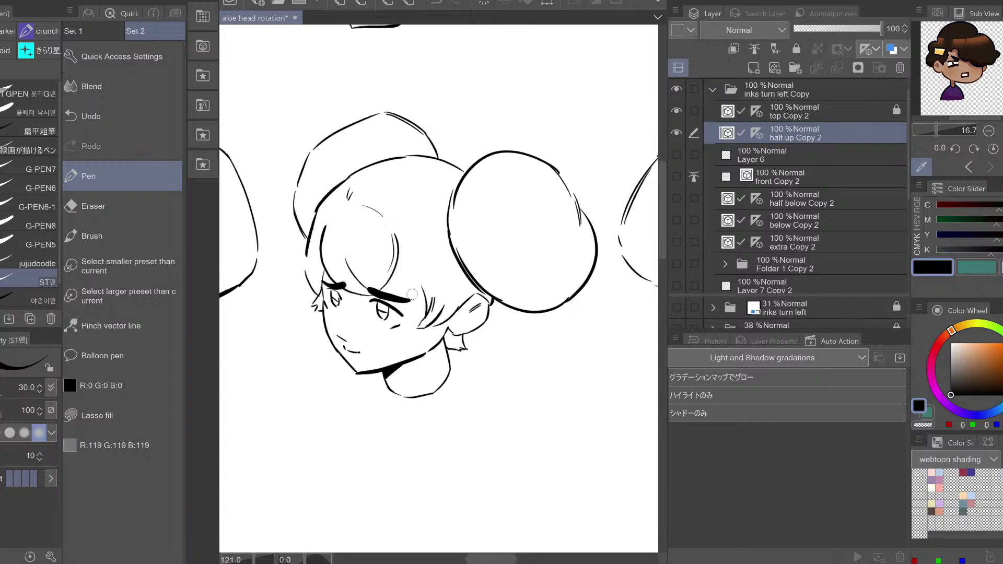
pyautogui.hotkey('ctrl', 'z')
pyautogui.moveTo(440, 267)
pyautogui.mouseDown()
pyautogui.moveTo(397, 296)
pyautogui.moveTo(426, 272)
pyautogui.mouseUp()
pyautogui.hotkey('ctrl', 'z')
pyautogui.hotkey('ctrl', 'z')
pyautogui.hotkey('ctrl', 'z')
pyautogui.hotkey('ctrl', 'z')
pyautogui.hotkey('ctrl', 'z')
pyautogui.hotkey('ctrl', 'z')
pyautogui.press('h')
pyautogui.press('h')
# Ink a curved lock with a short inner strand above the outer end of the third head's near eyebrow
pyautogui.hotkey('ctrl', 'z')
pyautogui.moveTo(390, 277)
pyautogui.mouseDown()
pyautogui.moveTo(404, 312)
pyautogui.moveTo(428, 272)
pyautogui.moveTo(473, 295)
pyautogui.mouseUp()
pyautogui.hotkey('ctrl', 'z')
pyautogui.hotkey('ctrl', 'z')
pyautogui.press('h')
pyautogui.hotkey('ctrl', 'z')
pyautogui.press('h')
pyautogui.hotkey('ctrl', 'z')
pyautogui.moveTo(410, 270); pyautogui.dragTo(404, 293)
# Set the eraser to erase vector lines up to intersections and trim the overlap where the new lock meets the side hair
pyautogui.press('e')
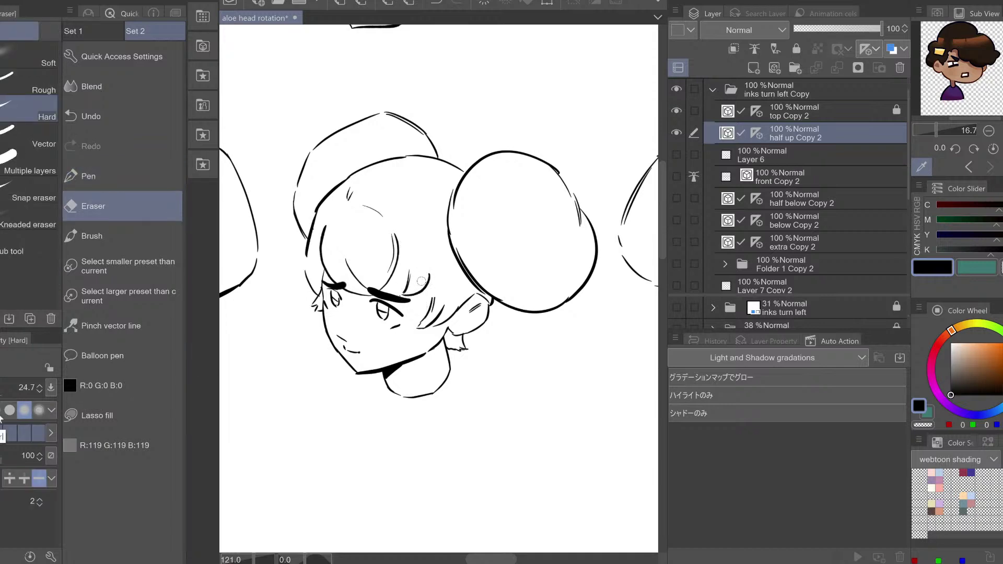
pyautogui.hotkey('ctrl', 'z')
pyautogui.click(24, 478)
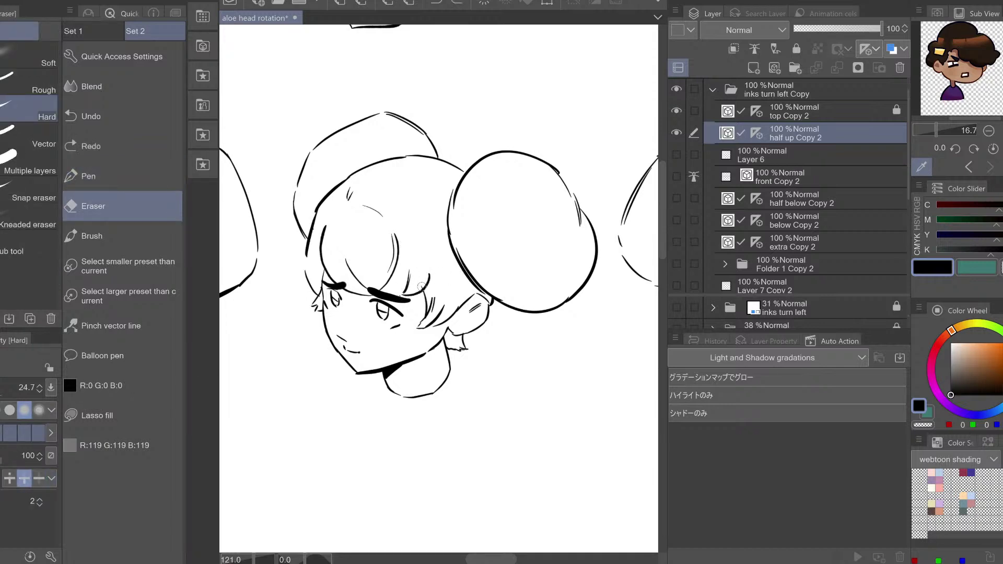
pyautogui.moveTo(424, 282); pyautogui.dragTo(431, 276)
pyautogui.hotkey('ctrl', 'z')
pyautogui.moveTo(419, 284); pyautogui.dragTo(421, 282)
# Select the third head's near eyebrow stroke and nudge it slightly down and to the left
pyautogui.press('o')
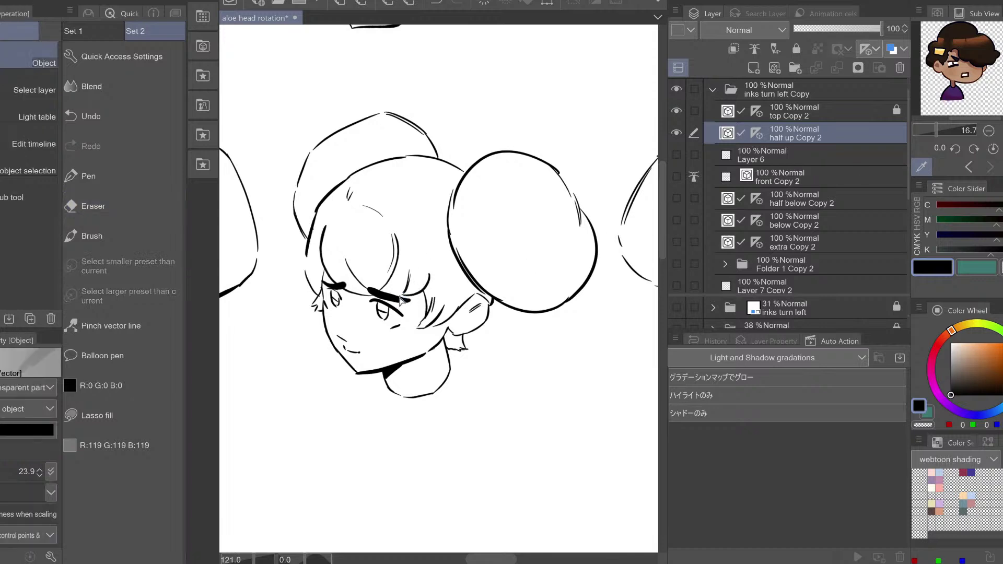
pyautogui.click(401, 300)
pyautogui.press('Down')
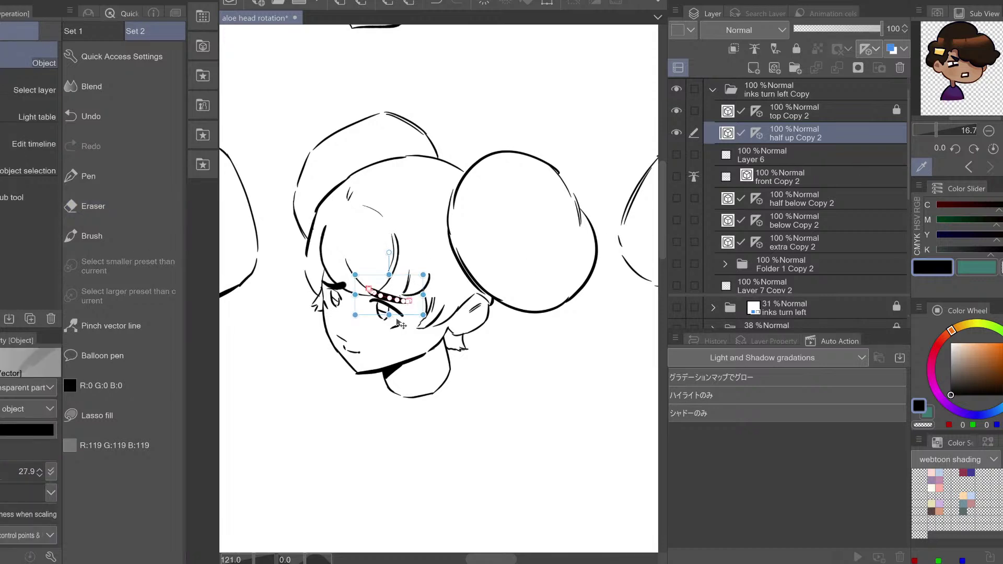
pyautogui.press('Left')
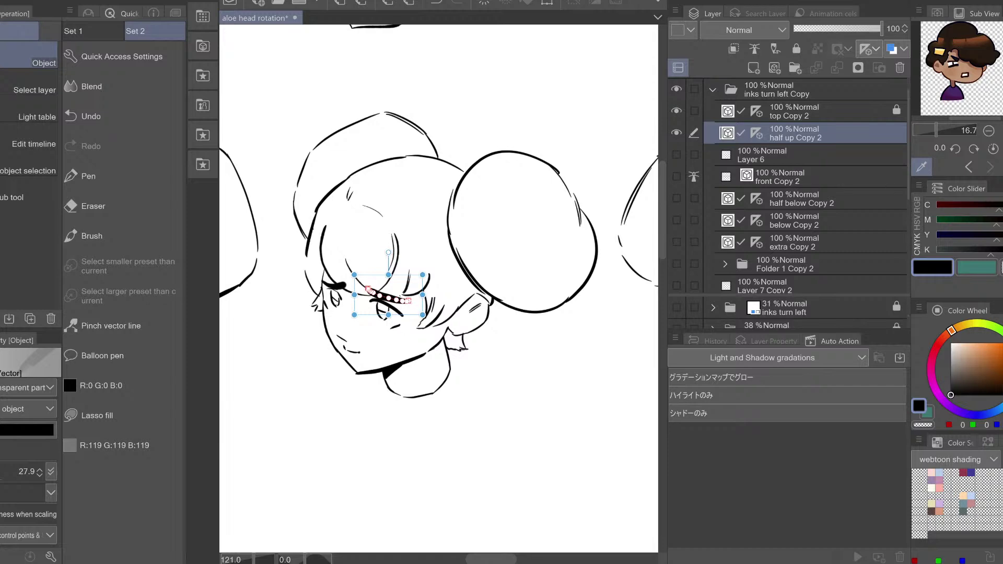
pyautogui.press('p')
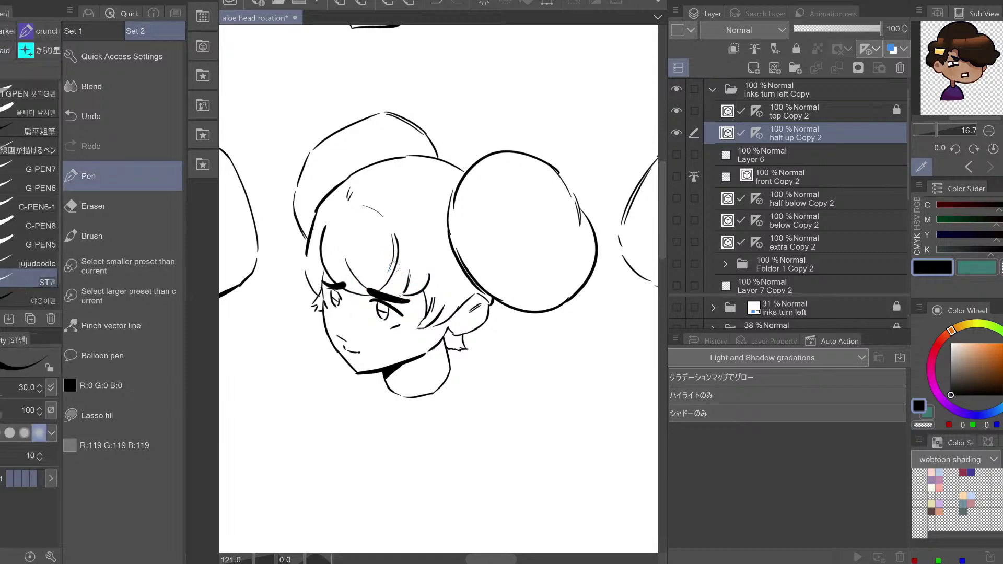
pyautogui.moveTo(394, 267); pyautogui.dragTo(404, 296)
pyautogui.hotkey('ctrl', 'z')
pyautogui.press('h')
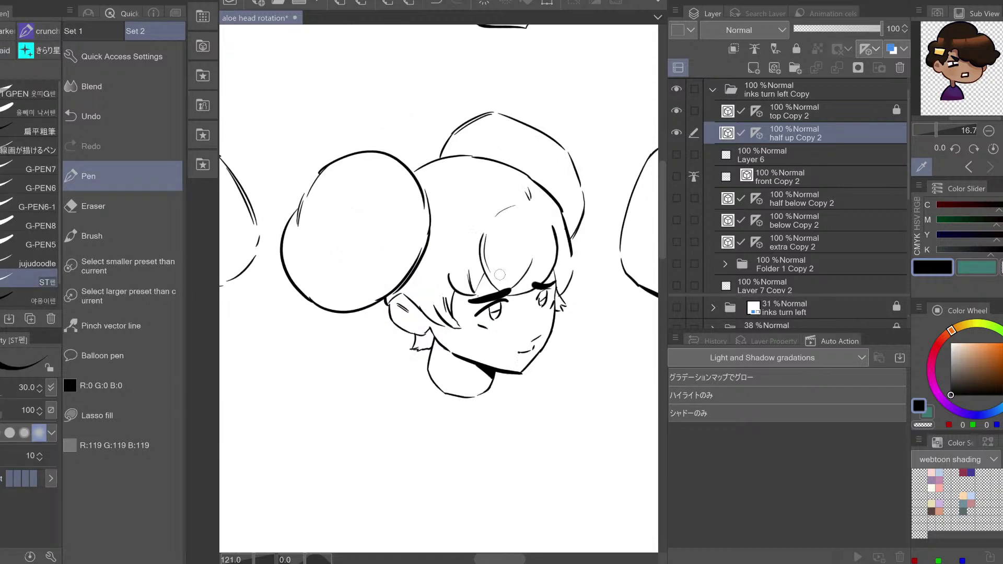
pyautogui.hotkey('ctrl', 'z')
pyautogui.press('h')
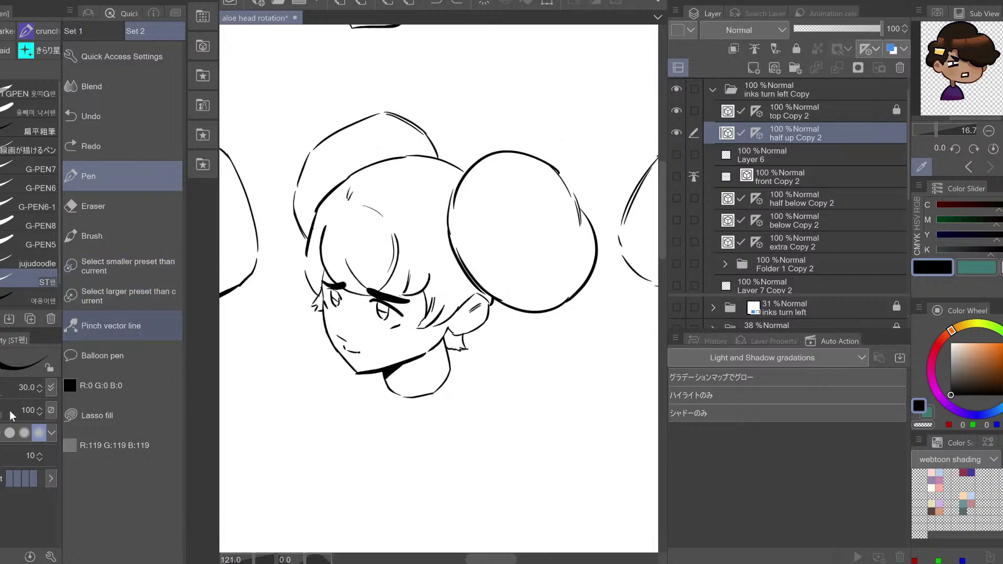
# Pinch the lower tip of the short strand above the near eyebrow slightly toward the face
pyautogui.click(122, 325)
pyautogui.moveTo(404, 294); pyautogui.dragTo(401, 296)
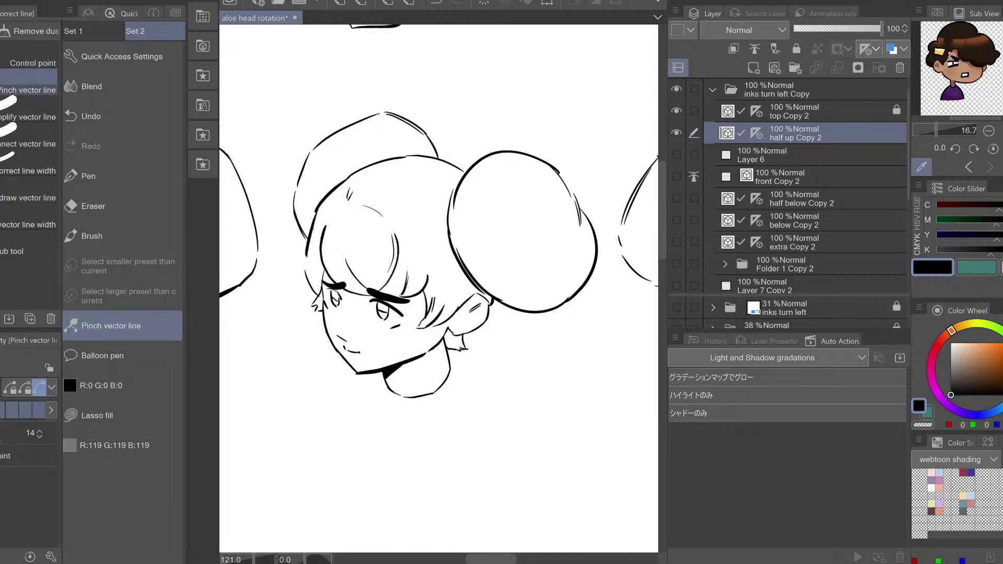
pyautogui.press('p')
pyautogui.moveTo(402, 273)
pyautogui.mouseDown()
pyautogui.moveTo(397, 291)
pyautogui.moveTo(407, 267)
pyautogui.mouseUp()
pyautogui.hotkey('ctrl', 'z')
pyautogui.hotkey('ctrl', 'z')
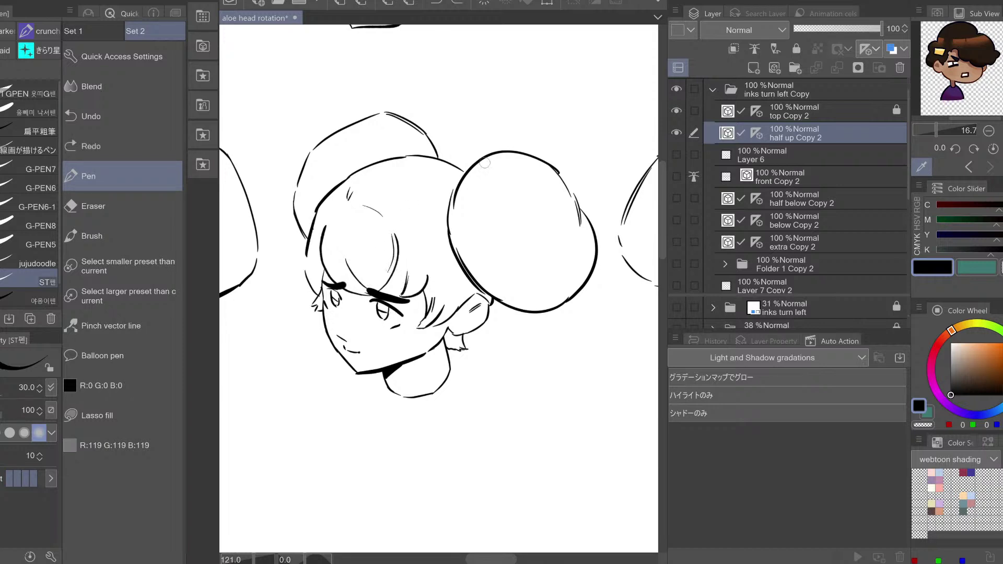
# Select the curved fringe strand above the inner end of the third head's near eyebrow and nudge it right and slightly down
pyautogui.press('o')
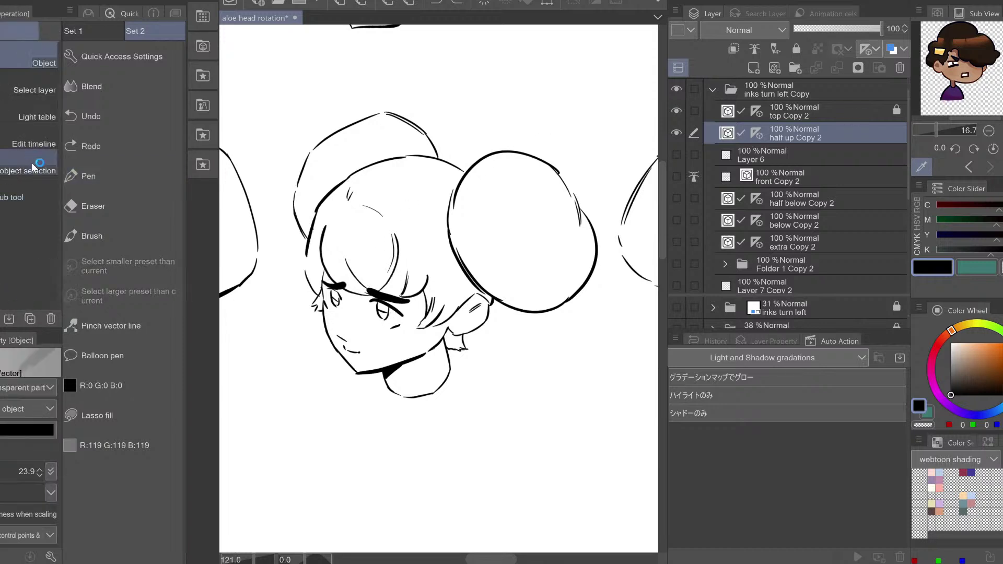
pyautogui.moveTo(407, 260); pyautogui.dragTo(400, 259)
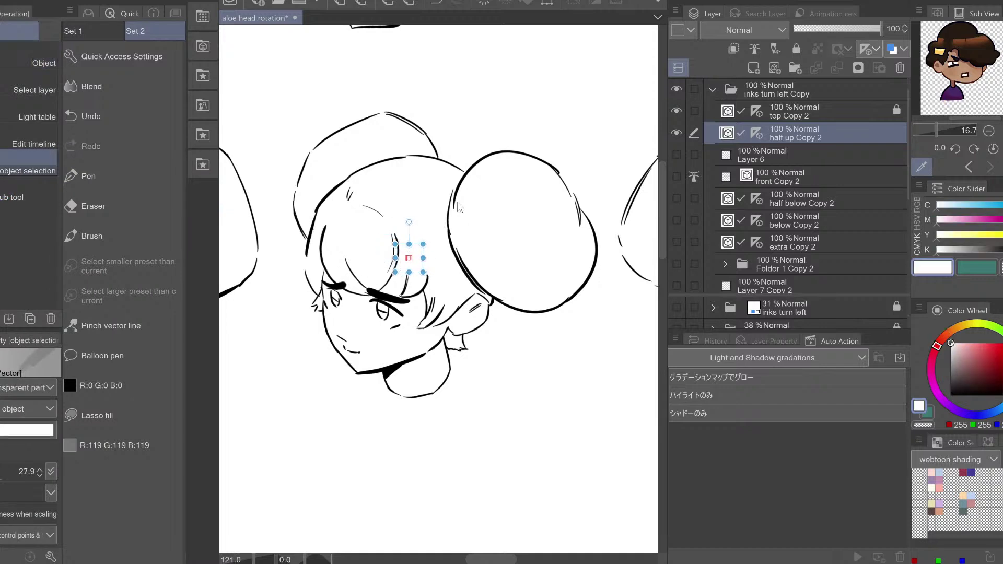
pyautogui.click(389, 260)
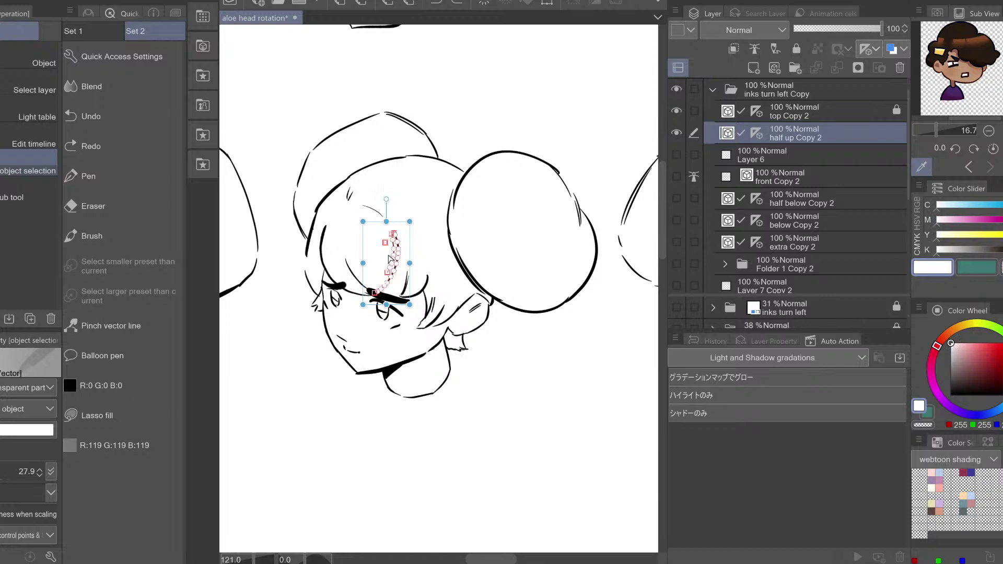
pyautogui.press('Right')
pyautogui.press('Right')
pyautogui.press('Right')
pyautogui.press('Right')
pyautogui.press('Right')
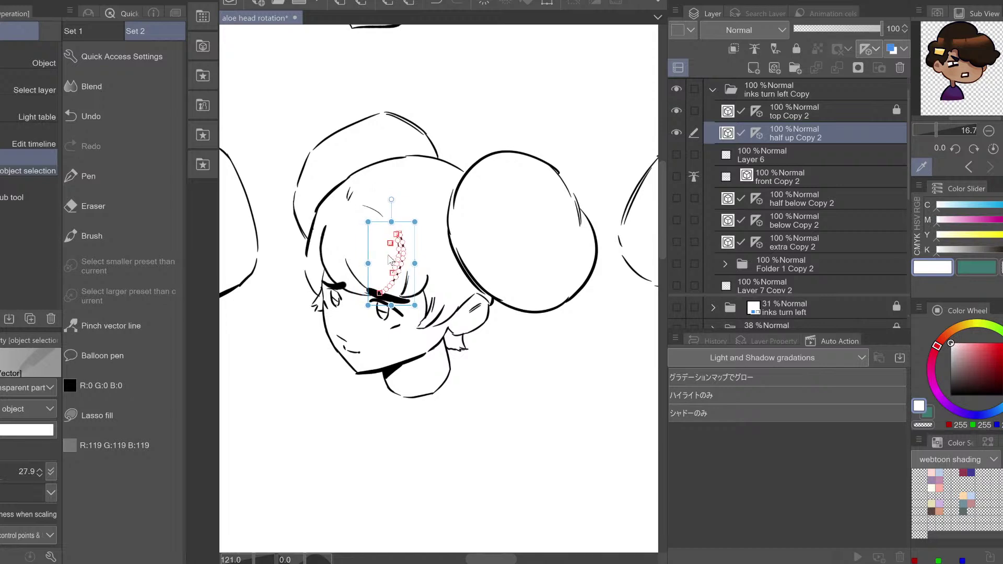
pyautogui.press('Right')
pyautogui.press('Down')
pyautogui.press('Right')
pyautogui.press('Right')
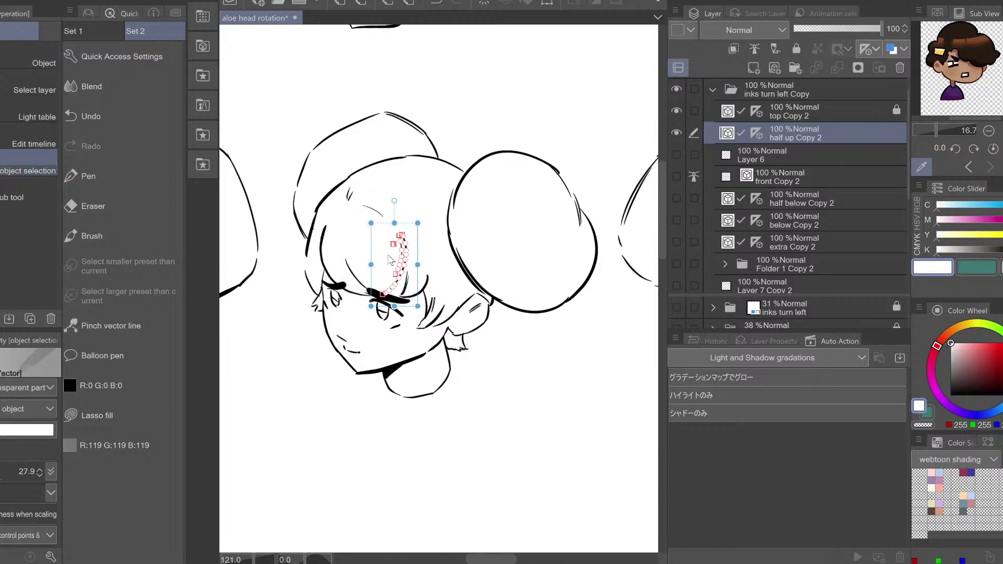
pyautogui.press('Down')
pyautogui.press('Right')
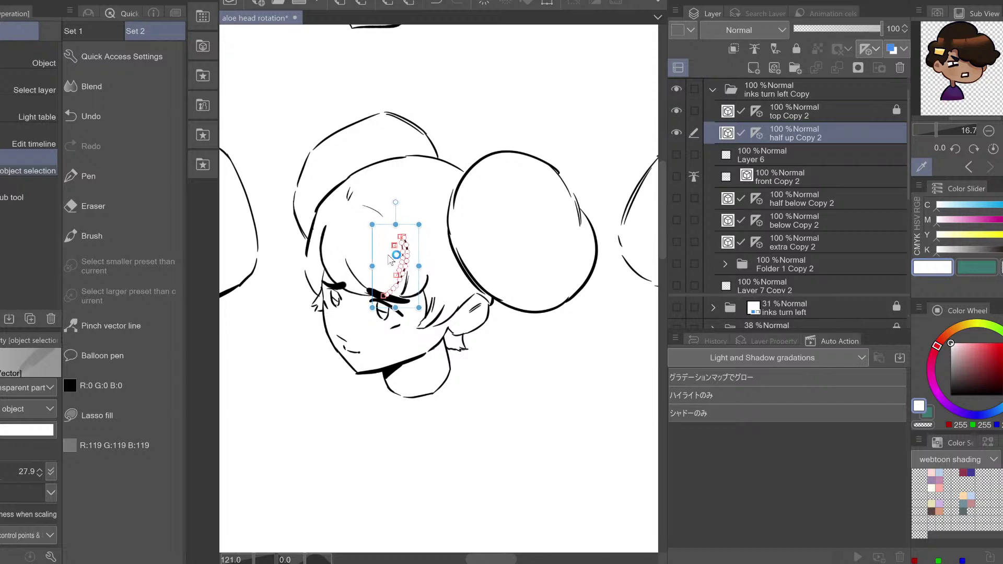
pyautogui.press('Right')
pyautogui.press('Right')
pyautogui.press('Right')
pyautogui.press('Right')
pyautogui.press('Right')
pyautogui.press('Down')
pyautogui.press('Down')
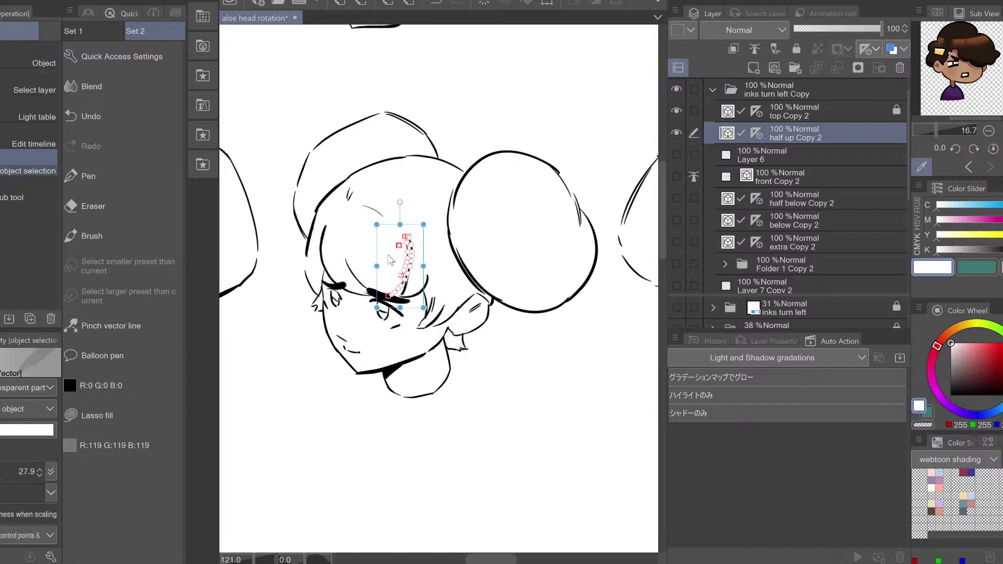
pyautogui.press('Down')
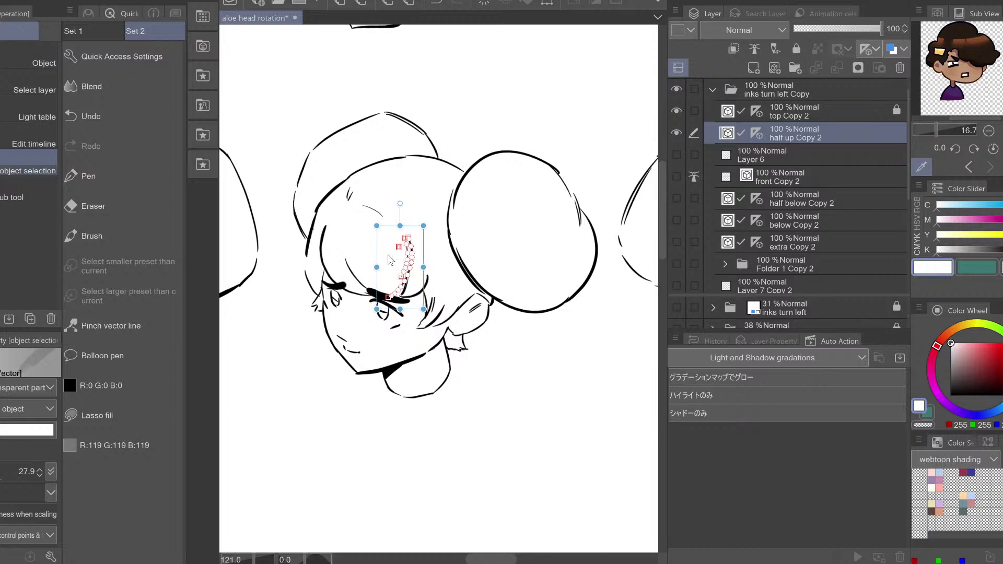
pyautogui.click(770, 158)
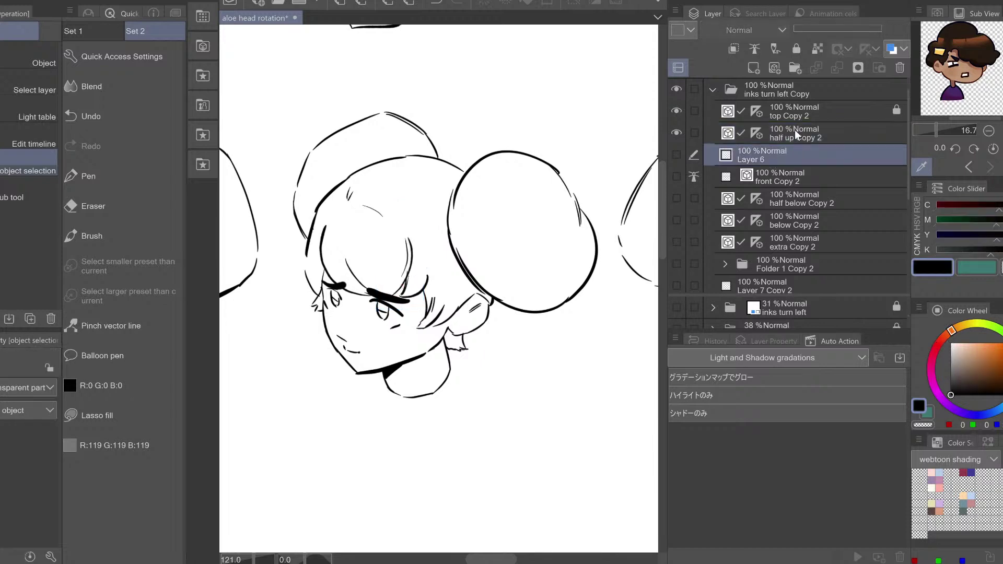
pyautogui.click(794, 134)
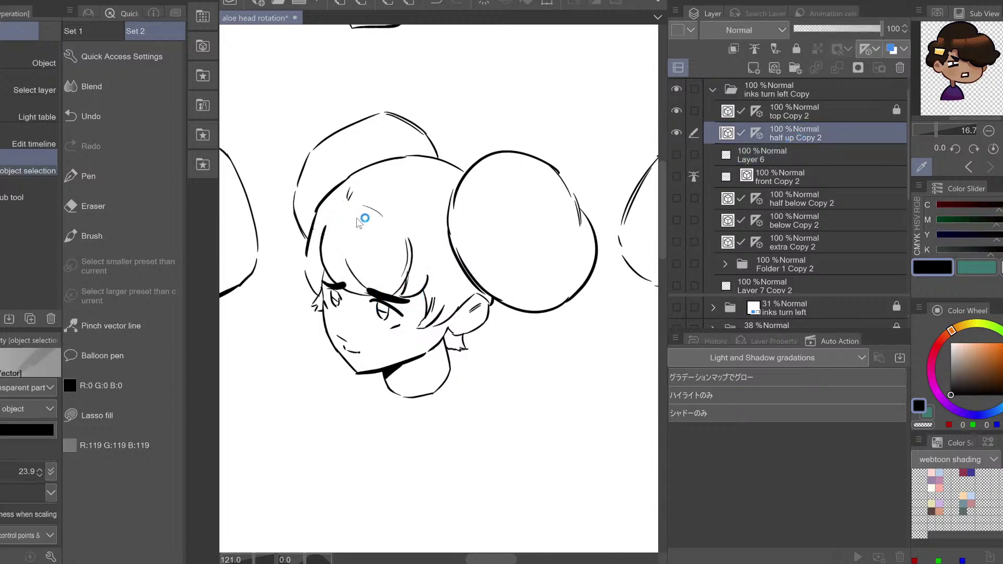
# Erase the sweeping fringe lines from the forehead of the next head to the right and check it in mirrored view
pyautogui.press('e')
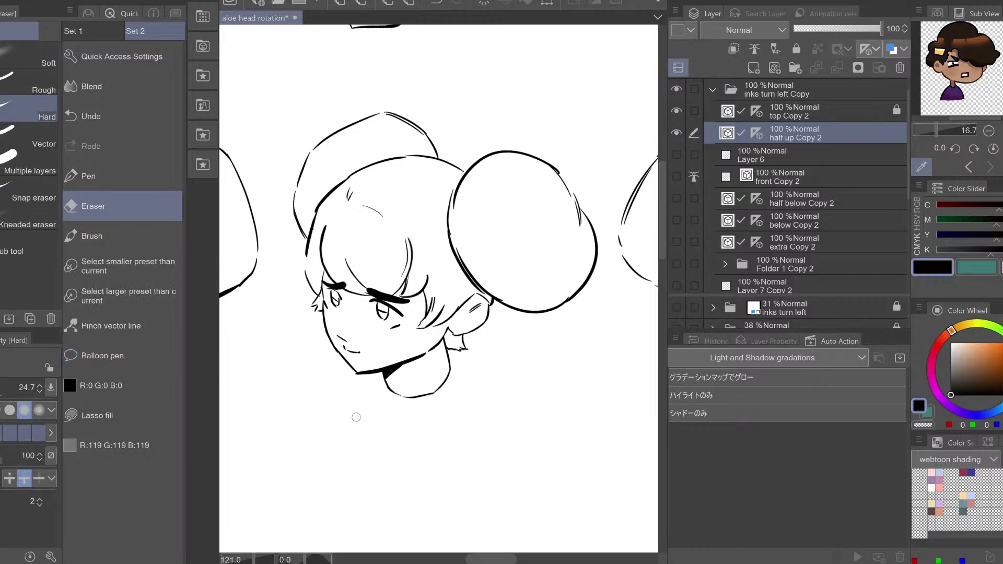
pyautogui.moveTo(476, 340); pyautogui.dragTo(455, 347)
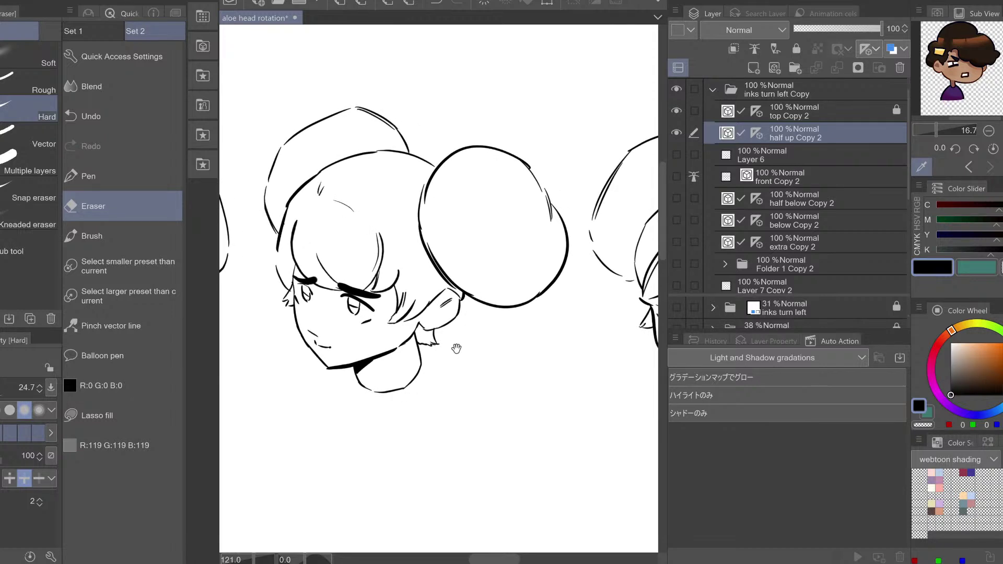
pyautogui.moveTo(448, 263)
pyautogui.mouseDown()
pyautogui.moveTo(541, 236)
pyautogui.moveTo(473, 247)
pyautogui.mouseUp()
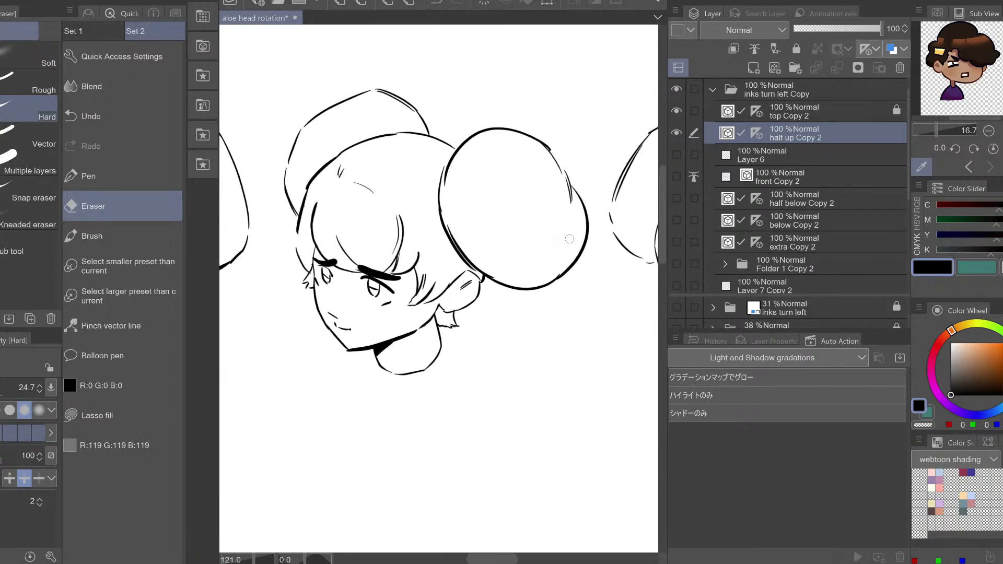
pyautogui.moveTo(562, 251); pyautogui.dragTo(375, 262)
pyautogui.moveTo(525, 260); pyautogui.dragTo(400, 274)
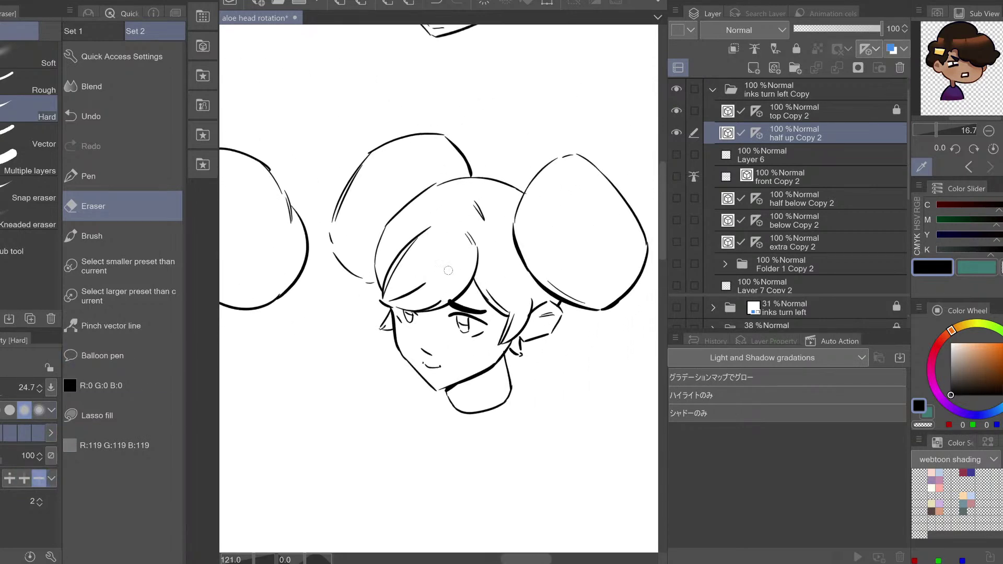
pyautogui.moveTo(448, 270)
pyautogui.mouseDown()
pyautogui.moveTo(464, 287)
pyautogui.moveTo(419, 291)
pyautogui.mouseUp()
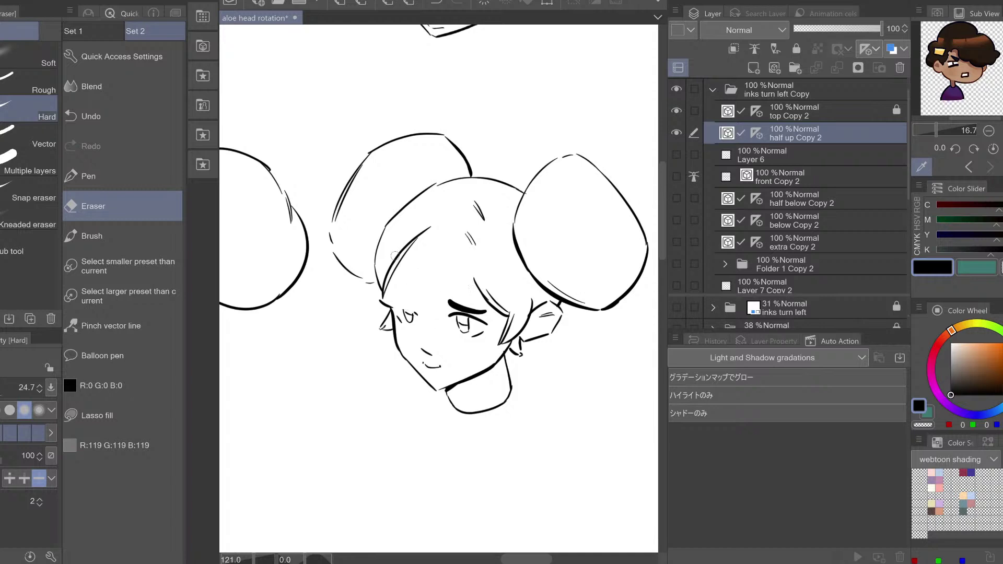
pyautogui.moveTo(394, 255)
pyautogui.mouseDown()
pyautogui.moveTo(405, 290)
pyautogui.moveTo(383, 307)
pyautogui.mouseUp()
pyautogui.press('h')
pyautogui.press('h')
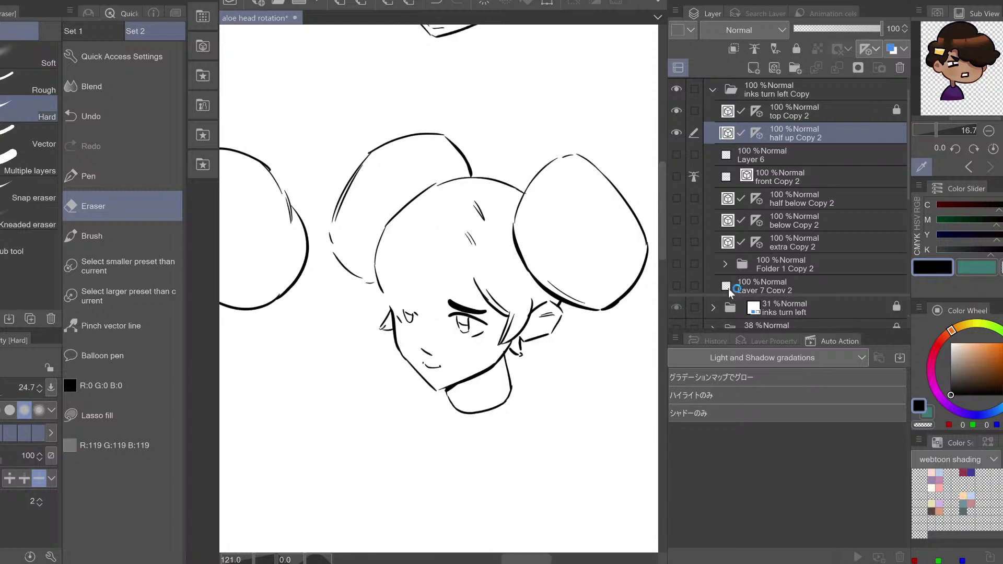
# Show the "inks turn left" folder as a reference and erase the short pair of strands on this head's upper forehead
pyautogui.click(677, 308)
pyautogui.press('p')
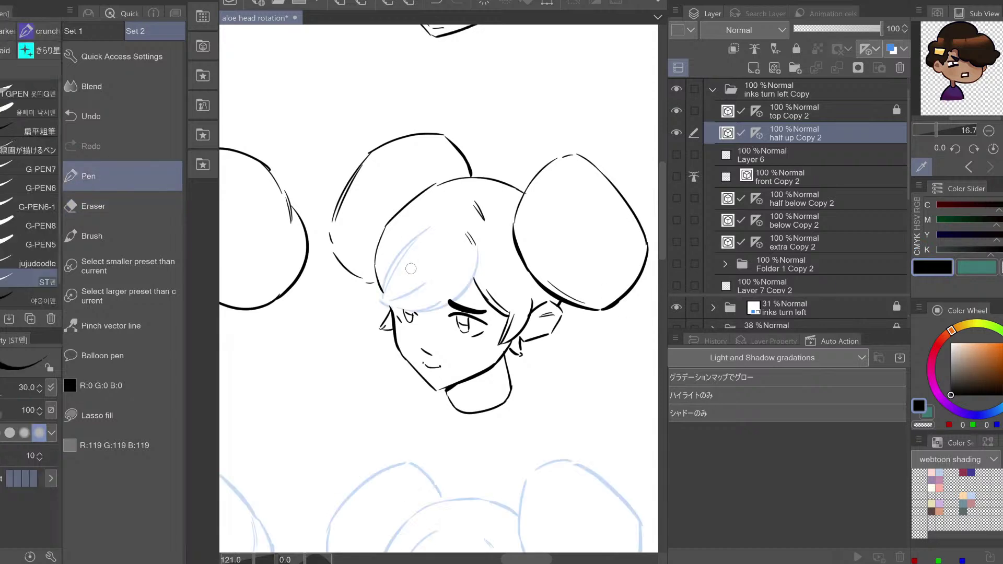
pyautogui.press('e')
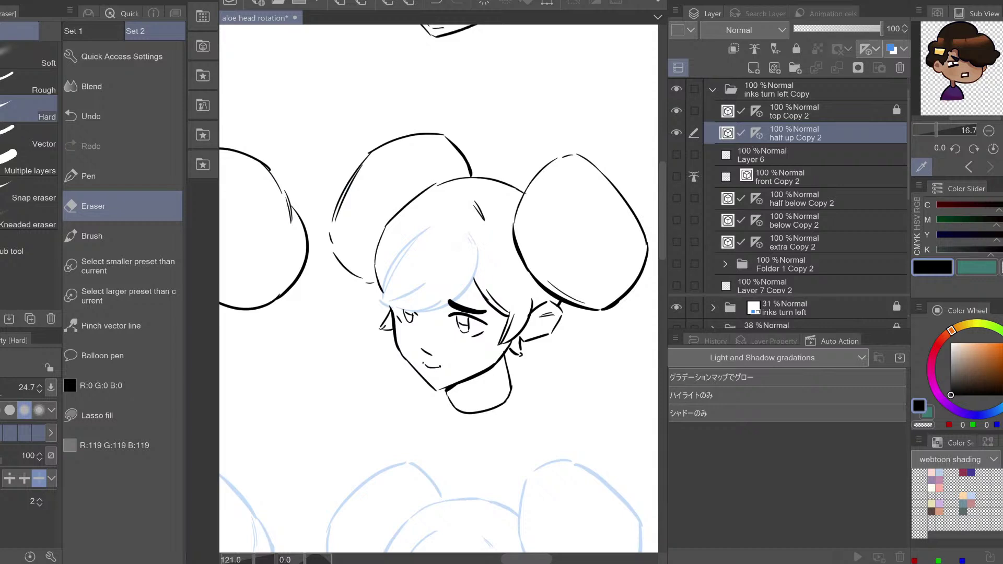
pyautogui.press('p')
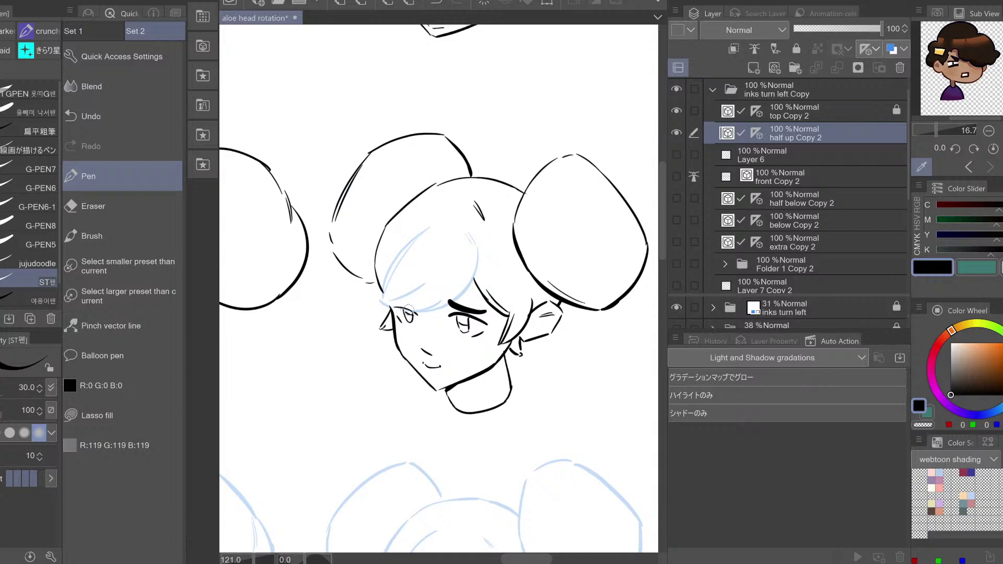
pyautogui.press('h')
pyautogui.press('h')
pyautogui.moveTo(406, 253); pyautogui.dragTo(450, 317)
pyautogui.hotkey('ctrl', 'z')
pyautogui.moveTo(408, 239)
pyautogui.mouseDown()
pyautogui.moveTo(409, 300)
pyautogui.moveTo(459, 318)
pyautogui.mouseUp()
pyautogui.moveTo(416, 285); pyautogui.dragTo(464, 319)
pyautogui.press('h')
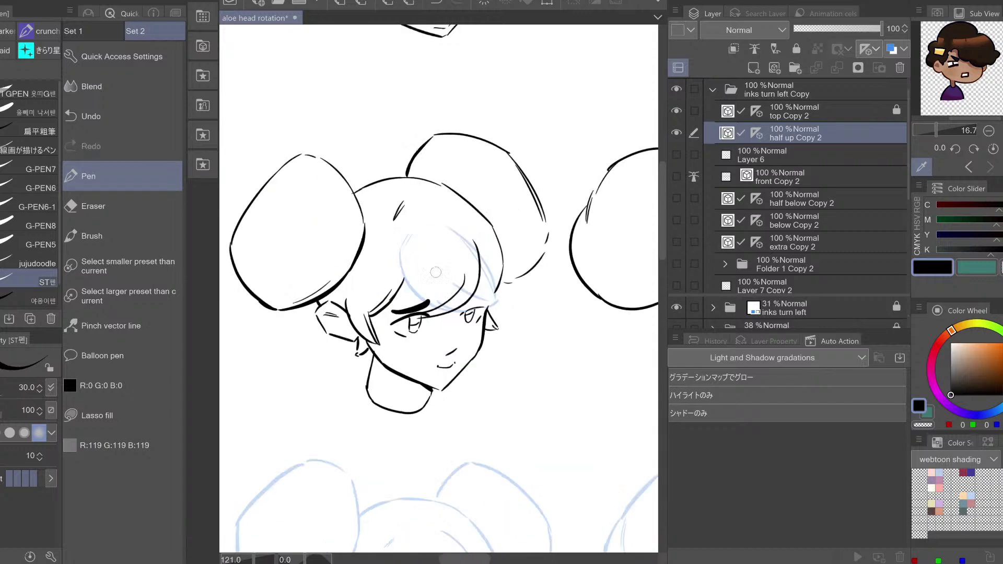
pyautogui.press('h')
pyautogui.hotkey('ctrl', 'z')
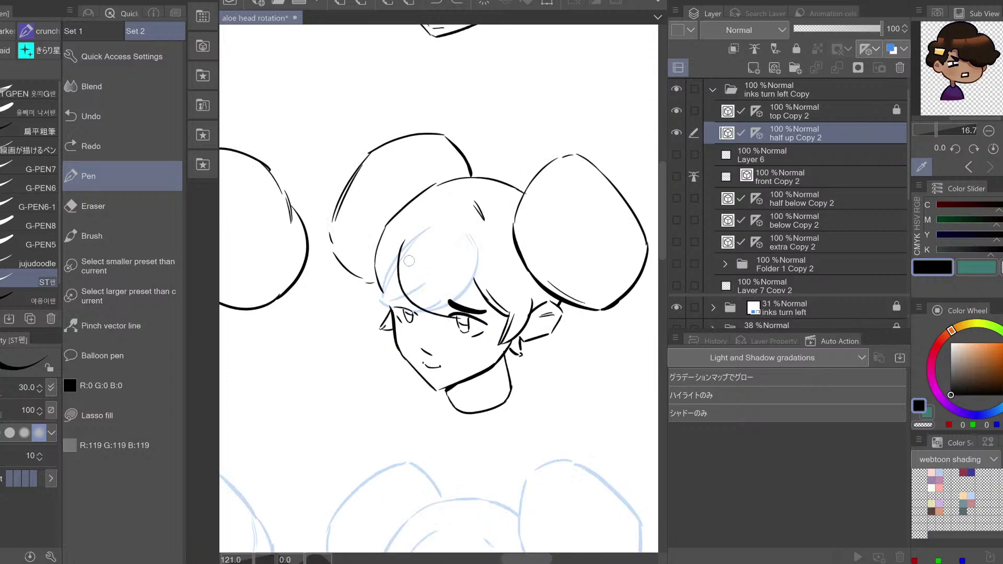
pyautogui.hotkey('ctrl', 'z')
# Erase the remaining crown strand and ink a new fringe with a thick outer curve, a short inner strand and a thin vertical strand
pyautogui.press('e')
pyautogui.moveTo(476, 204); pyautogui.dragTo(485, 219)
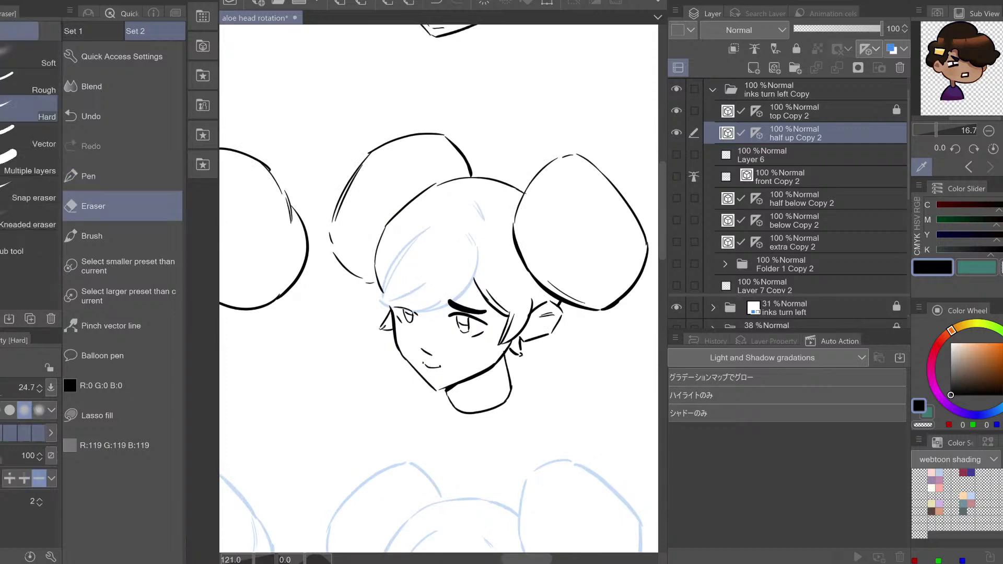
pyautogui.press('p')
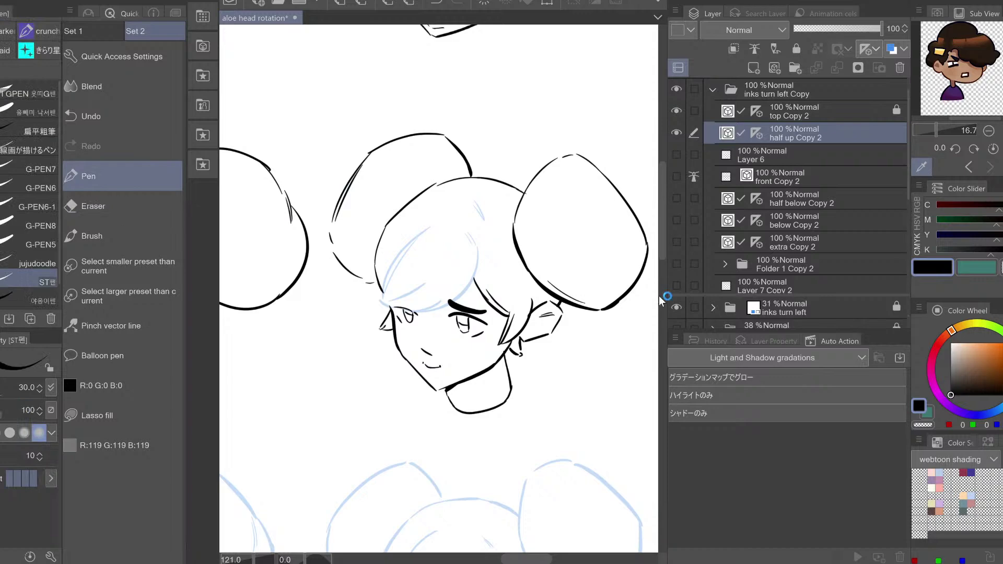
pyautogui.moveTo(441, 315); pyautogui.dragTo(449, 315)
pyautogui.moveTo(416, 282)
pyautogui.mouseDown()
pyautogui.moveTo(451, 313)
pyautogui.moveTo(434, 256)
pyautogui.mouseUp()
pyautogui.press('h')
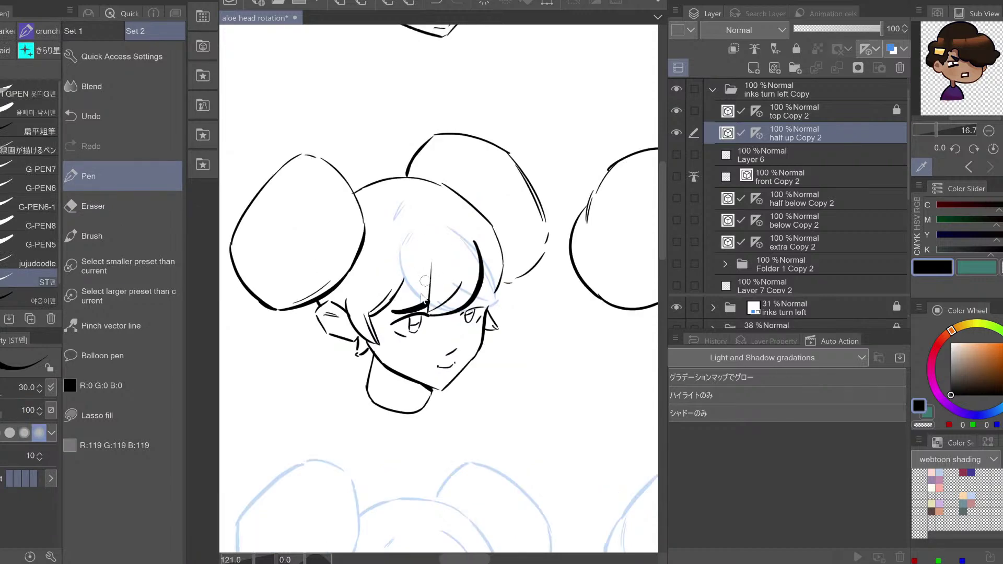
pyautogui.hotkey('ctrl', 'z')
pyautogui.moveTo(421, 303)
pyautogui.mouseDown()
pyautogui.moveTo(424, 257)
pyautogui.moveTo(460, 299)
pyautogui.moveTo(472, 277)
pyautogui.mouseUp()
pyautogui.press('h')
pyautogui.hotkey('ctrl', 'z')
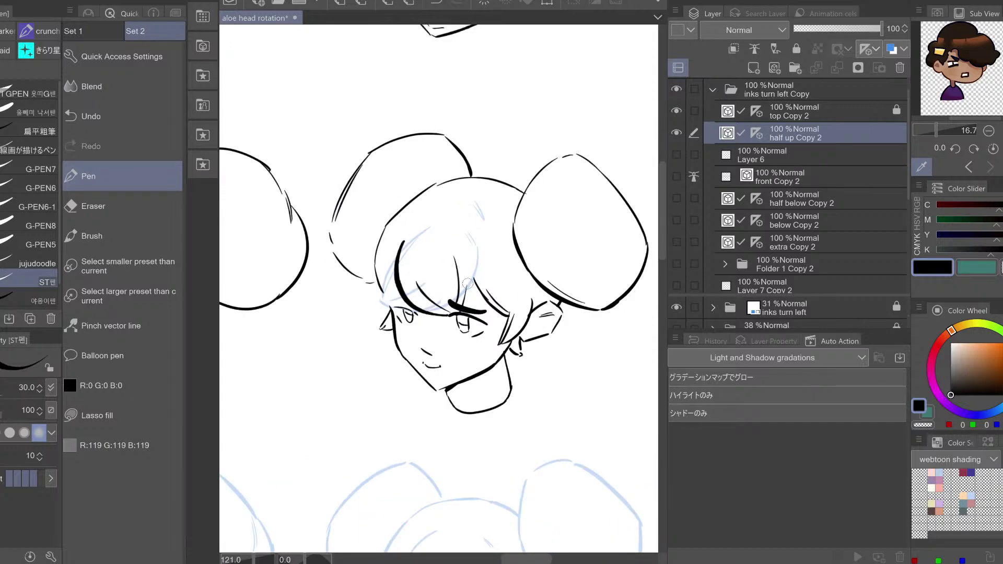
pyautogui.hotkey('ctrl', 'z')
pyautogui.click(710, 377)
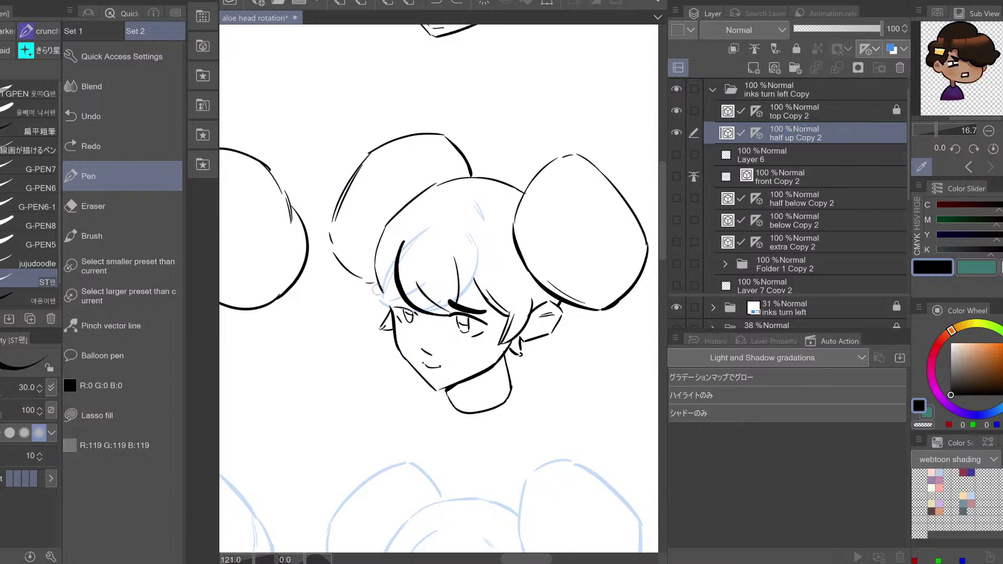
pyautogui.moveTo(472, 291); pyautogui.dragTo(492, 273)
pyautogui.hotkey('ctrl', 'z')
pyautogui.press('e')
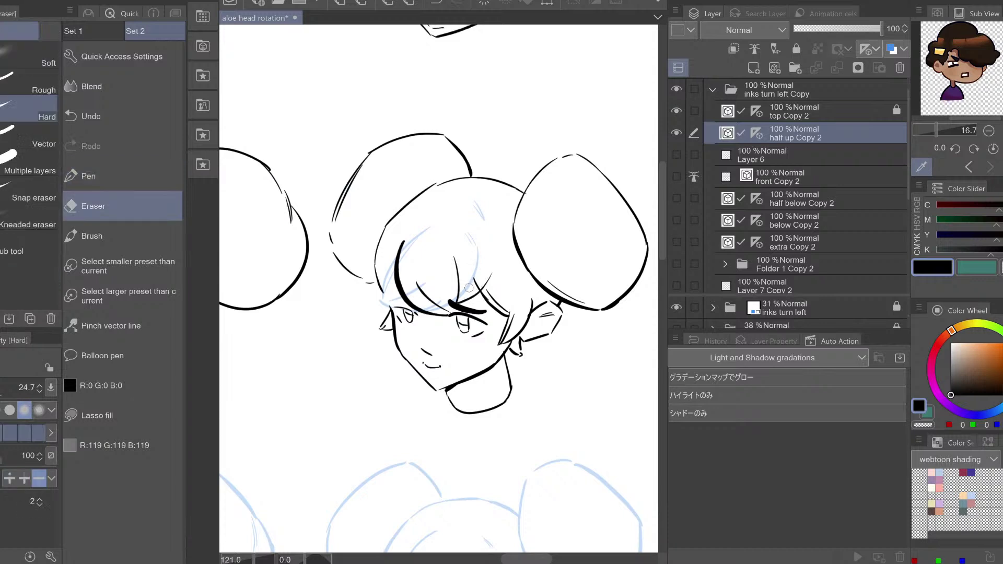
pyautogui.hotkey('ctrl', 'z')
pyautogui.press('p')
pyautogui.moveTo(470, 294); pyautogui.dragTo(483, 276)
pyautogui.hotkey('ctrl', 'z')
pyautogui.press('e')
# Hide the "inks turn left" reference folder and check the new fringe in mirrored view
pyautogui.click(675, 309)
pyautogui.press('h')
pyautogui.press('h')
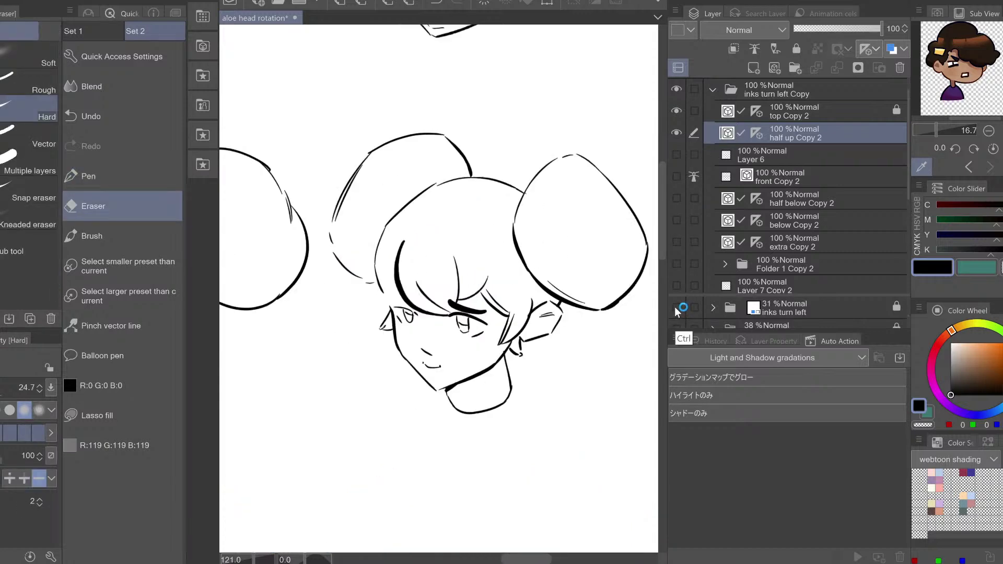
pyautogui.hotkey('ctrl', 'z')
pyautogui.hotkey('ctrl', 'y')
pyautogui.moveTo(465, 313); pyautogui.dragTo(493, 279)
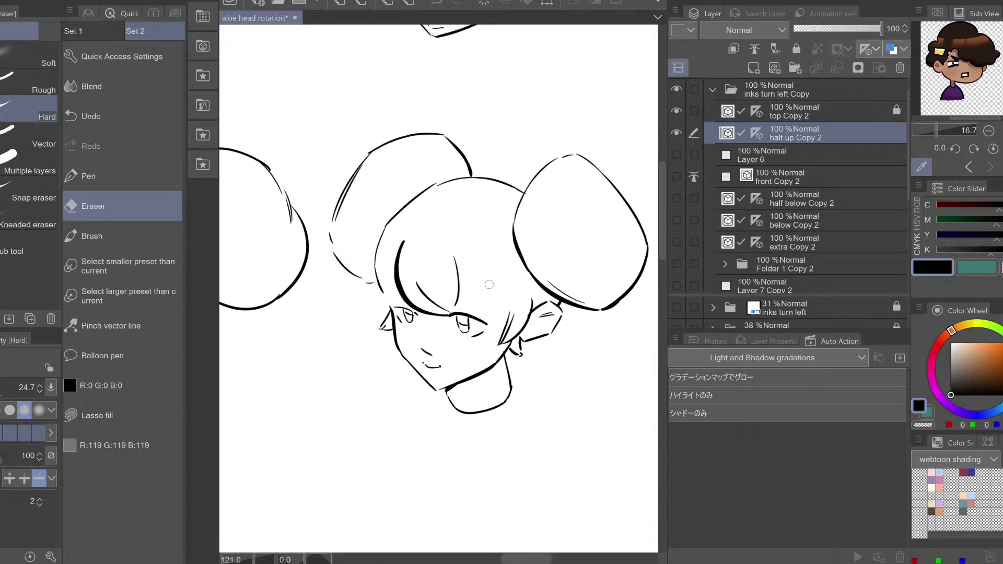
pyautogui.hotkey('ctrl', 'z')
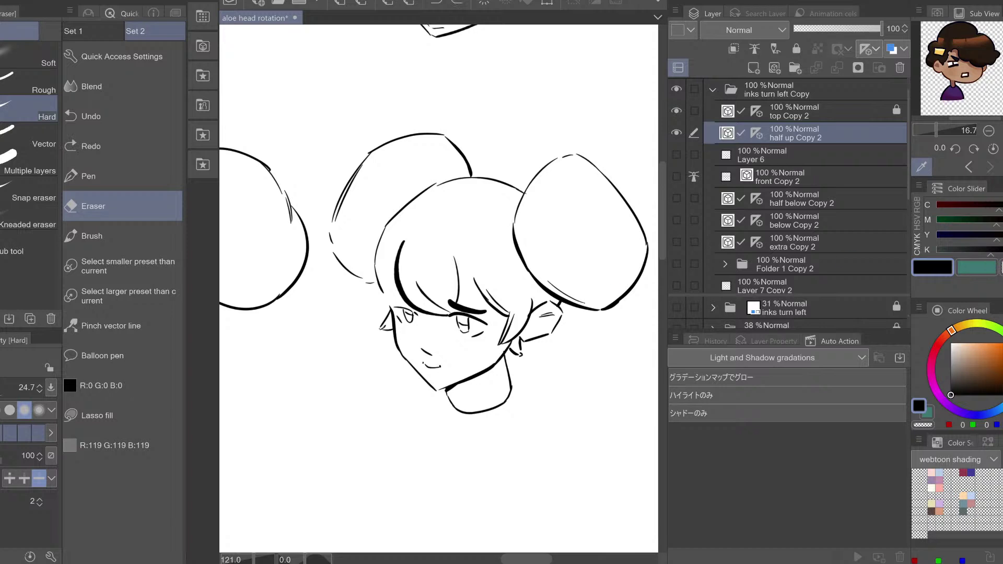
pyautogui.press('p')
pyautogui.press('h')
pyautogui.press('h')
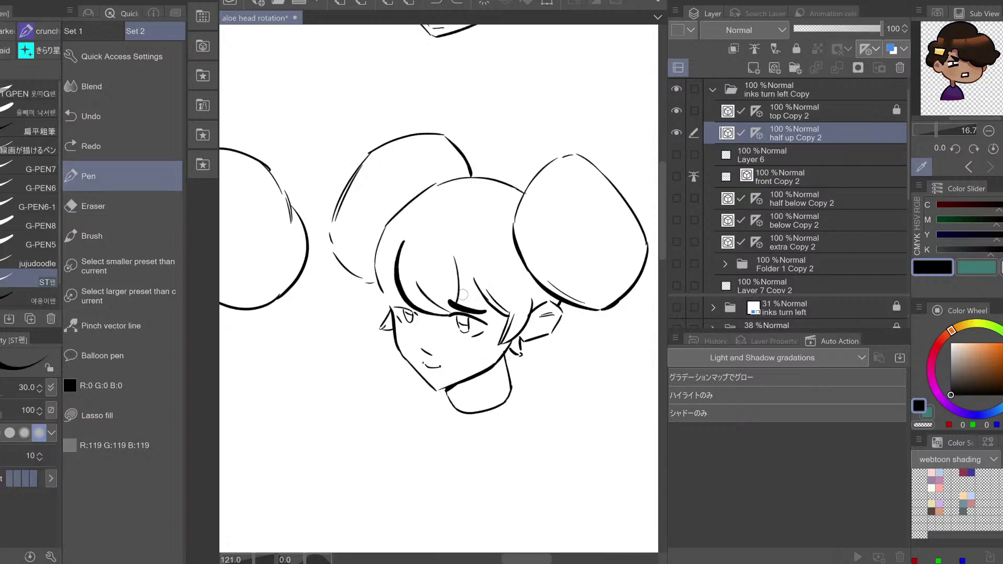
pyautogui.moveTo(460, 290)
pyautogui.mouseDown()
pyautogui.moveTo(465, 316)
pyautogui.moveTo(484, 302)
pyautogui.moveTo(498, 273)
pyautogui.mouseUp()
pyautogui.hotkey('ctrl', 'z')
pyautogui.hotkey('ctrl', 'z')
# Select the thin vertical fringe strand above the near eyebrow and move it slightly toward the side hair
pyautogui.press('o')
pyautogui.moveTo(431, 253)
pyautogui.mouseDown()
pyautogui.moveTo(465, 289)
pyautogui.moveTo(473, 278)
pyautogui.mouseUp()
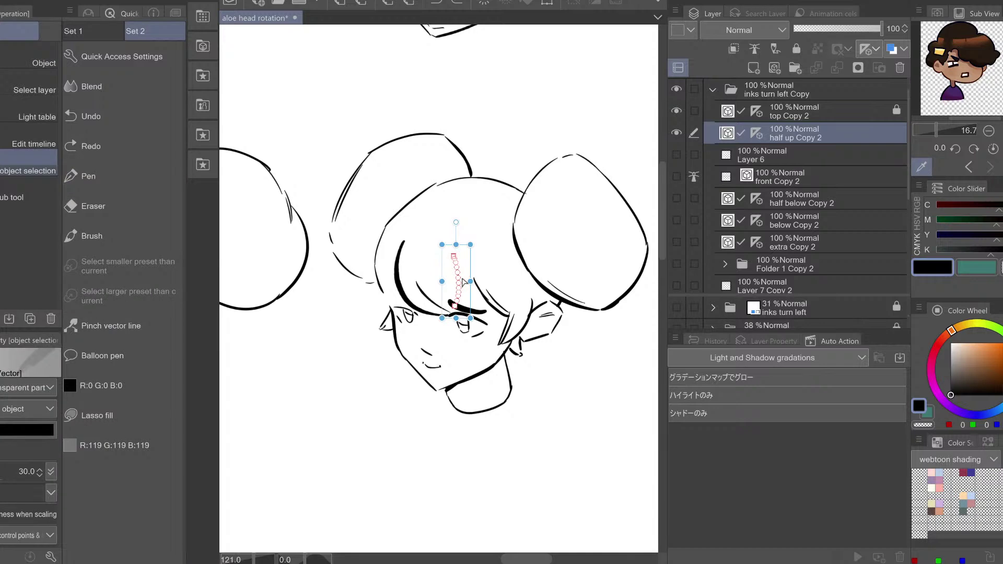
pyautogui.moveTo(459, 281); pyautogui.dragTo(465, 282)
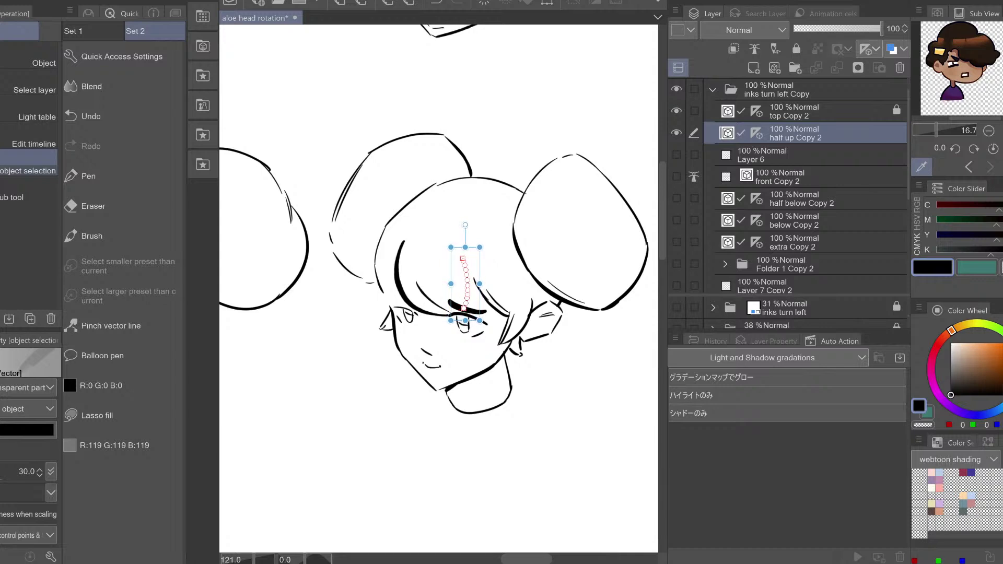
# Ink a strand rising from the near eyebrow across the side hair toward the near bun and check it in mirrored view
pyautogui.press('p')
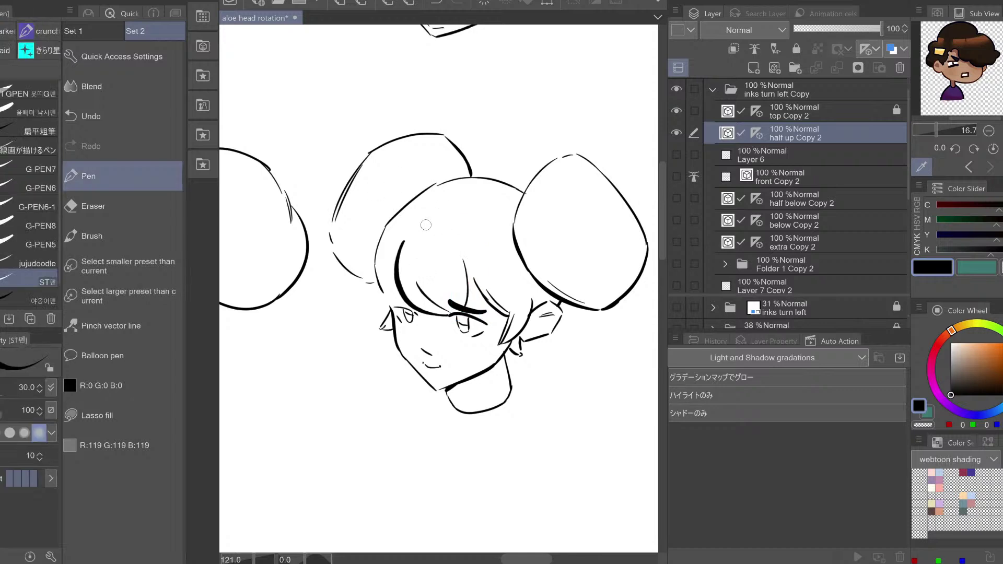
pyautogui.moveTo(469, 304); pyautogui.dragTo(499, 273)
pyautogui.hotkey('ctrl', 'z')
pyautogui.moveTo(468, 304); pyautogui.dragTo(498, 266)
pyautogui.press('h')
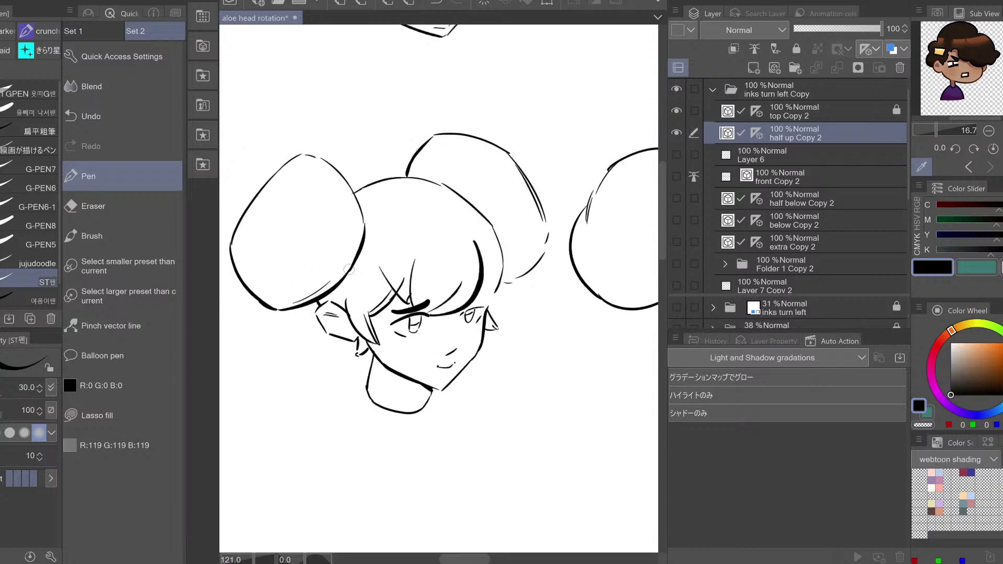
pyautogui.hotkey('ctrl', 'z')
pyautogui.moveTo(384, 267)
pyautogui.mouseDown()
pyautogui.moveTo(389, 295)
pyautogui.moveTo(410, 303)
pyautogui.mouseUp()
pyautogui.hotkey('ctrl', 'z')
pyautogui.hotkey('ctrl', 'z')
pyautogui.press('h')
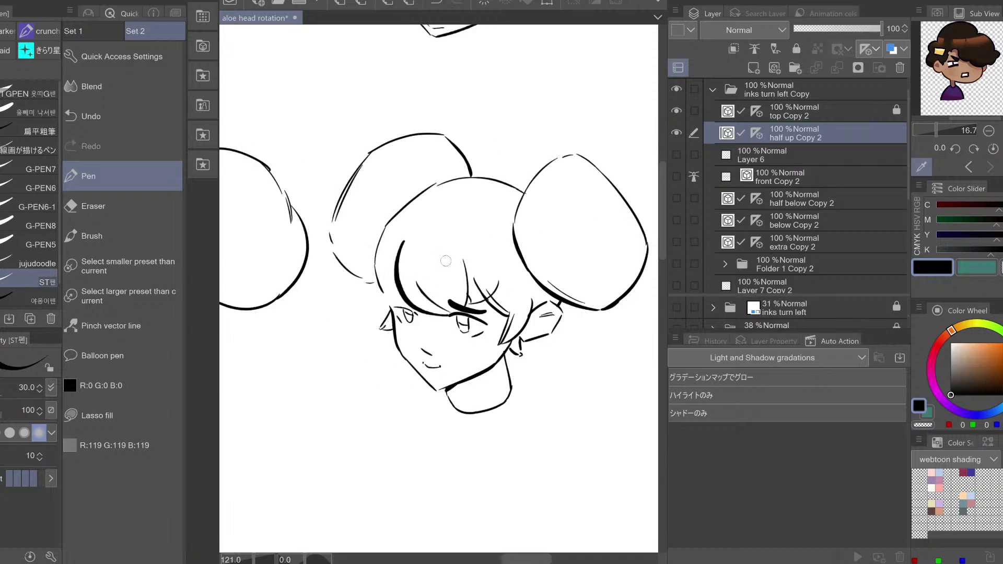
# Trim the overlapping strand above the near eyebrow, ink a short upright strand beside it and check it in mirrored view
pyautogui.press('e')
pyautogui.moveTo(477, 287)
pyautogui.mouseDown()
pyautogui.moveTo(474, 278)
pyautogui.moveTo(506, 315)
pyautogui.moveTo(456, 313)
pyautogui.mouseUp()
pyautogui.hotkey('ctrl', 'z')
pyautogui.hotkey('ctrl', 'z')
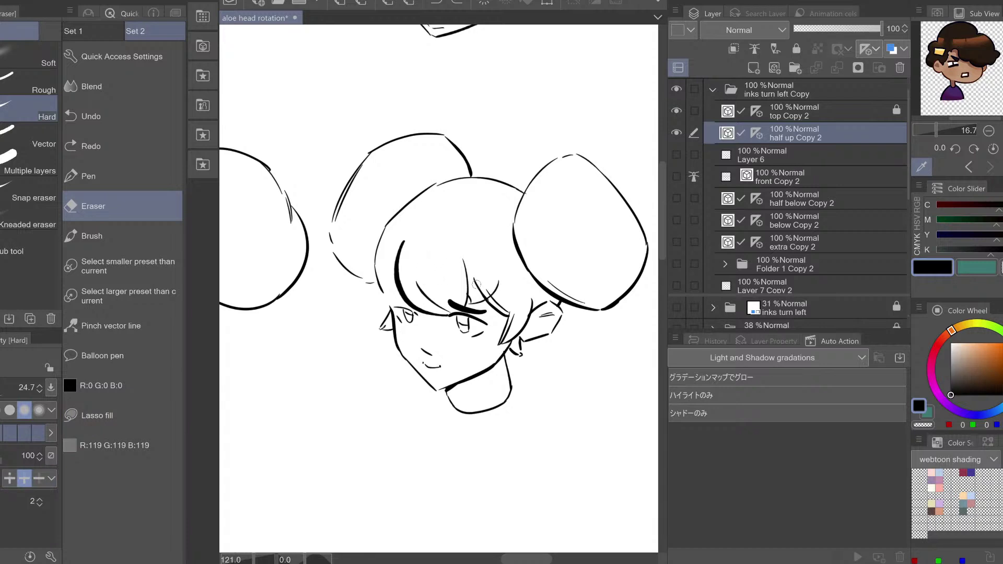
pyautogui.moveTo(477, 294); pyautogui.dragTo(485, 288)
pyautogui.press('p')
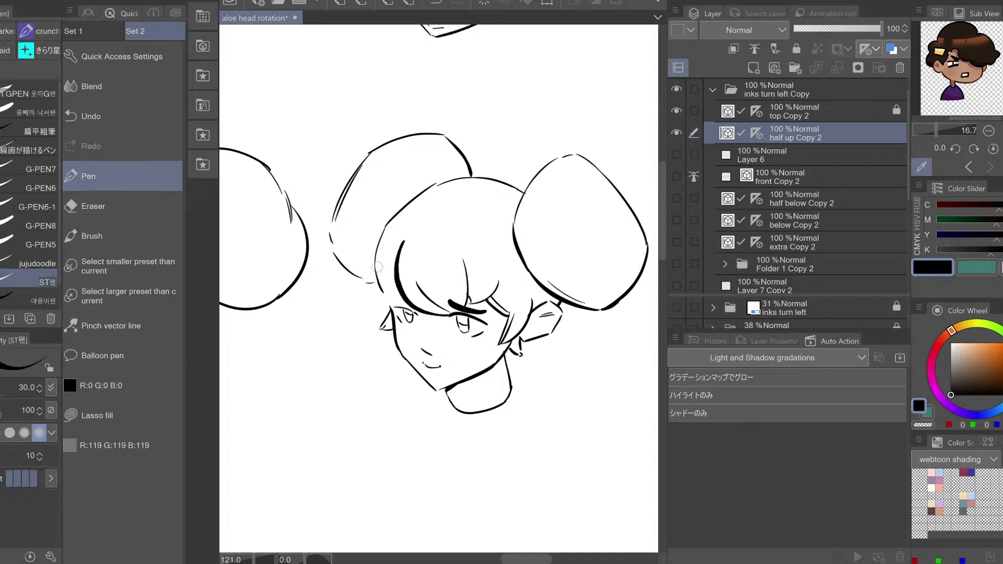
pyautogui.press('h')
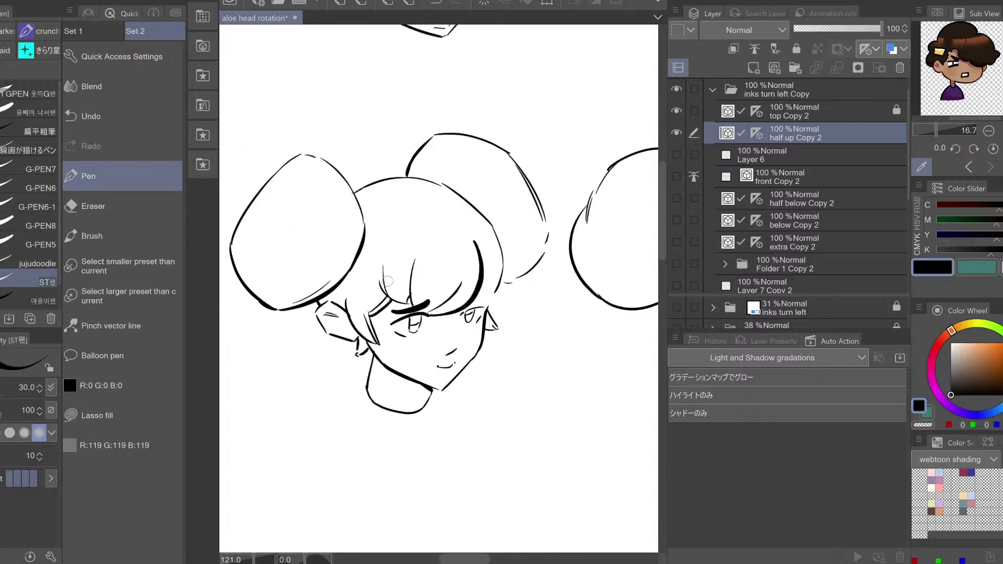
pyautogui.press('h')
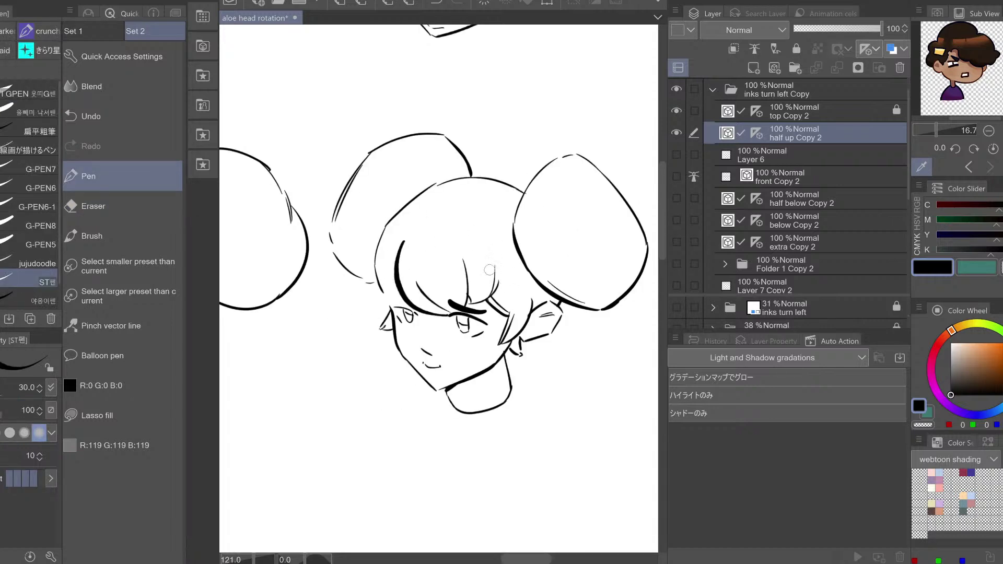
# Erase the short strands between the vertical fringe strand and the side hair, and show the "inks turn left" reference folder
pyautogui.press('e')
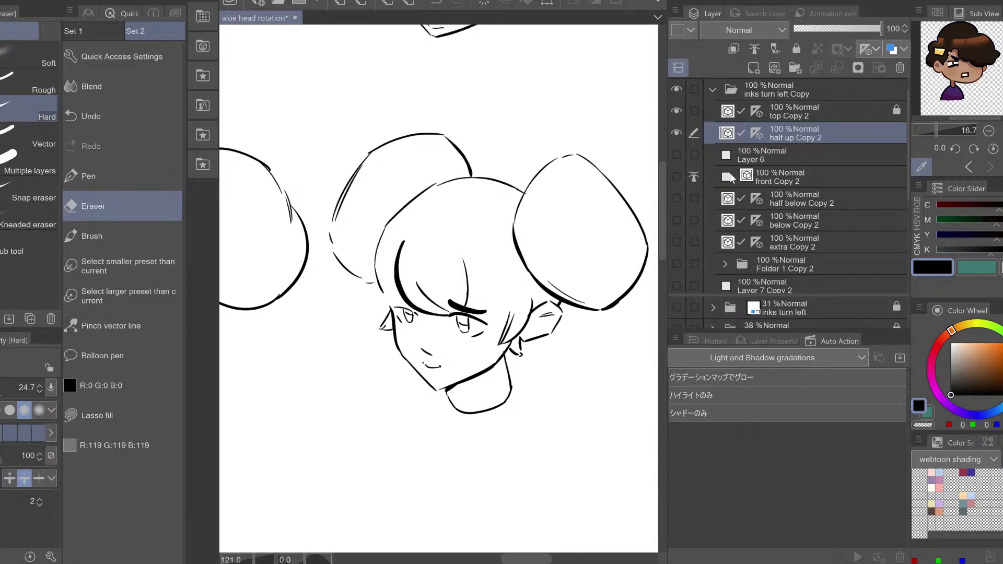
pyautogui.click(676, 307)
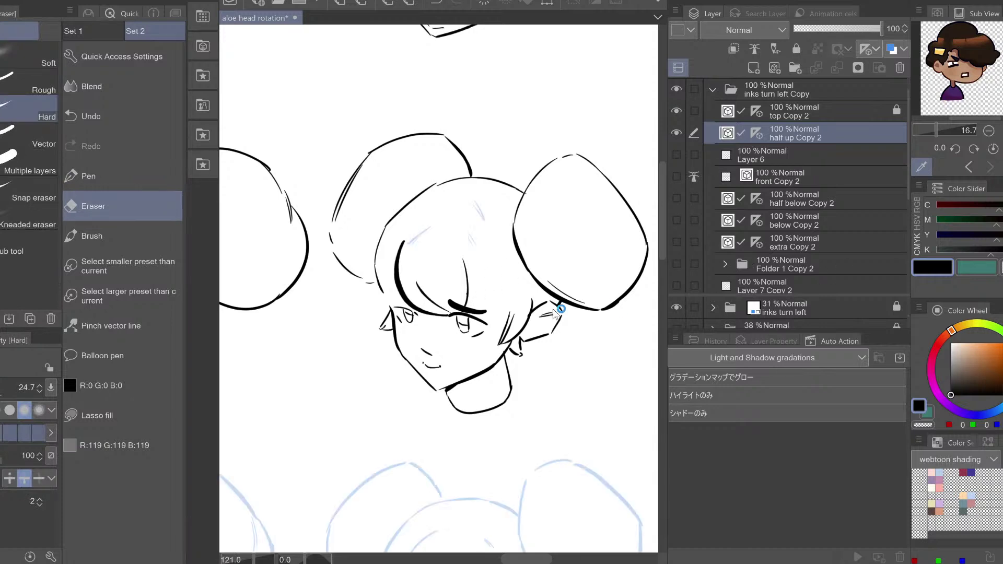
pyautogui.press('p')
pyautogui.moveTo(473, 318); pyautogui.dragTo(502, 305)
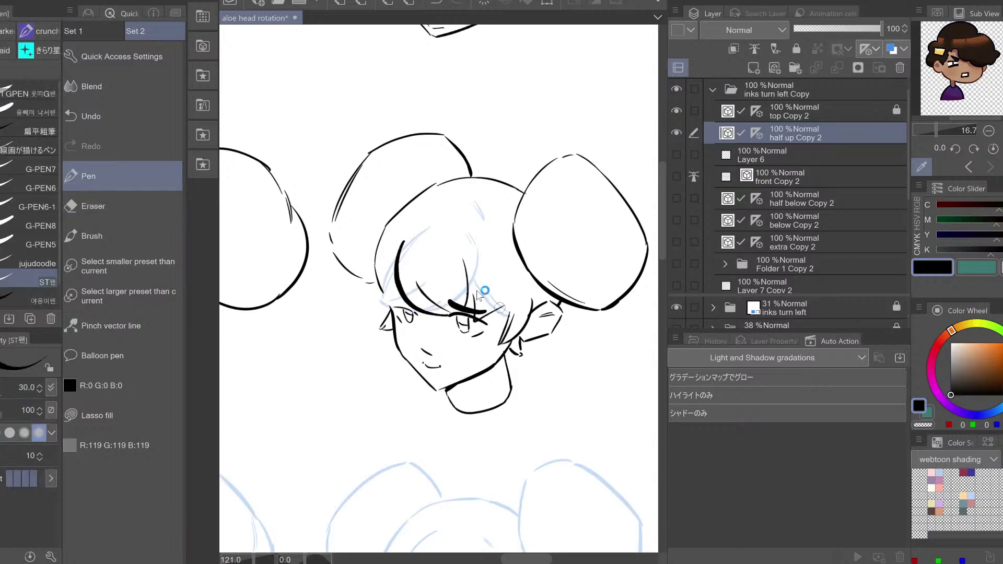
pyautogui.hotkey('ctrl', 'z')
# Pinch the thin vertical fringe strand toward the near side hair and check its curve in mirrored view
pyautogui.click(110, 325)
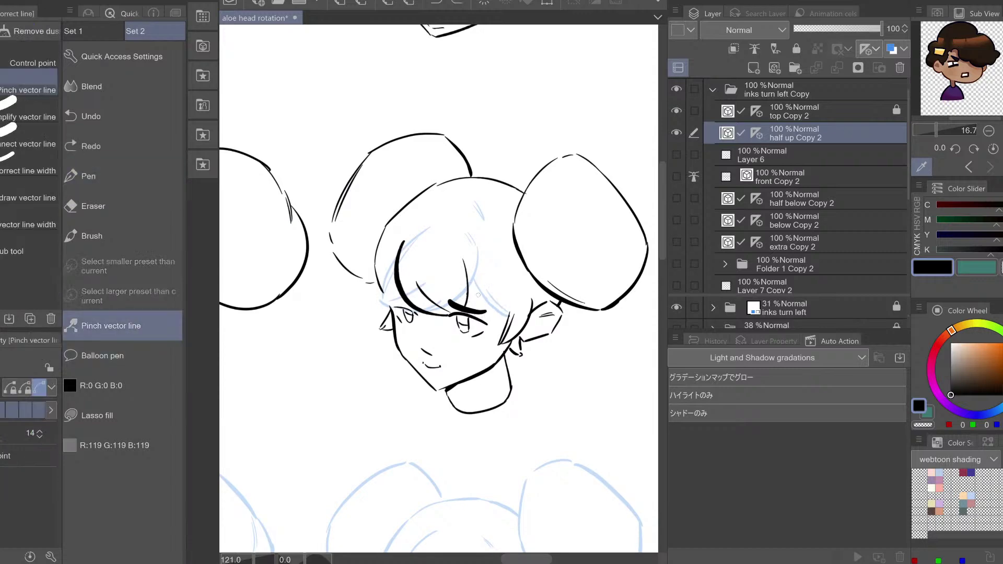
pyautogui.moveTo(467, 296); pyautogui.dragTo(476, 299)
pyautogui.press('h')
pyautogui.press('h')
# Ink a short fringe edge running from the near eyebrow's outer end to the side hair
pyautogui.press('p')
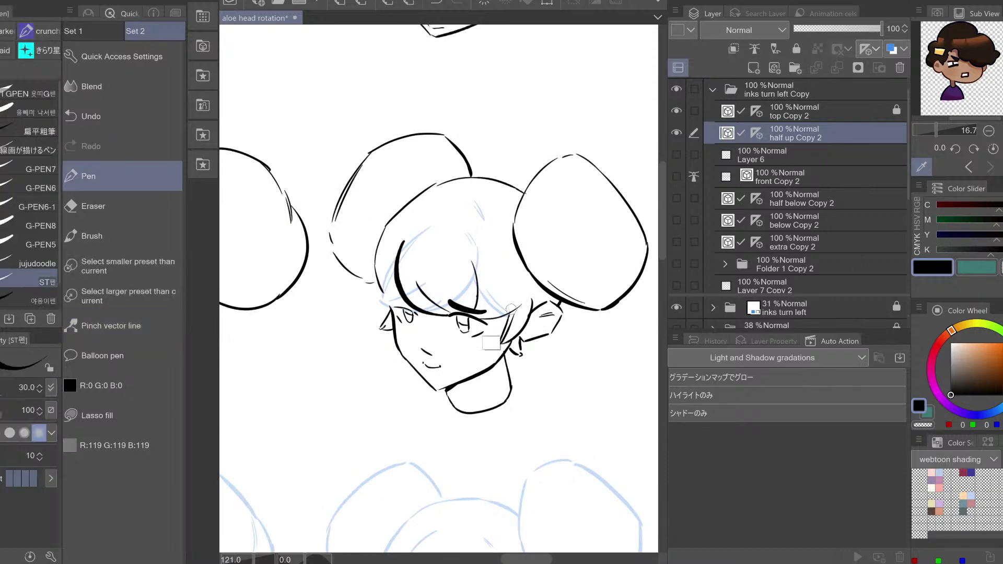
pyautogui.hotkey('ctrl', 'z')
pyautogui.moveTo(488, 317); pyautogui.dragTo(520, 297)
pyautogui.hotkey('ctrl', 'z')
pyautogui.moveTo(489, 316); pyautogui.dragTo(517, 302)
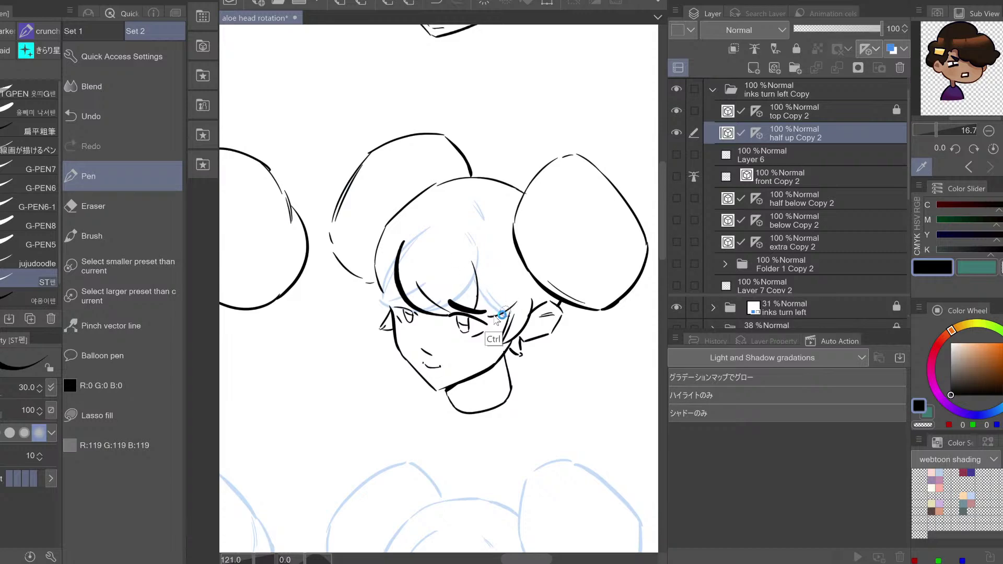
pyautogui.press('h')
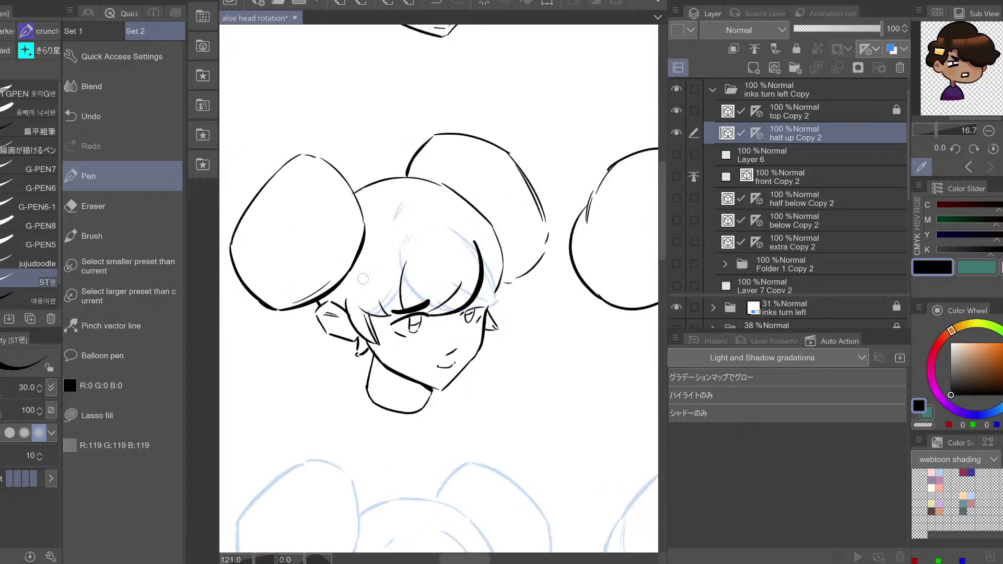
# Ink short tapered strands above the outer end of the near eyebrow, beside the vertical fringe strand, comparing them in mirrored view
pyautogui.moveTo(368, 293)
pyautogui.mouseDown()
pyautogui.moveTo(388, 312)
pyautogui.moveTo(390, 287)
pyautogui.mouseUp()
pyautogui.hotkey('ctrl', 'z')
pyautogui.hotkey('ctrl', 'z')
pyautogui.press('h')
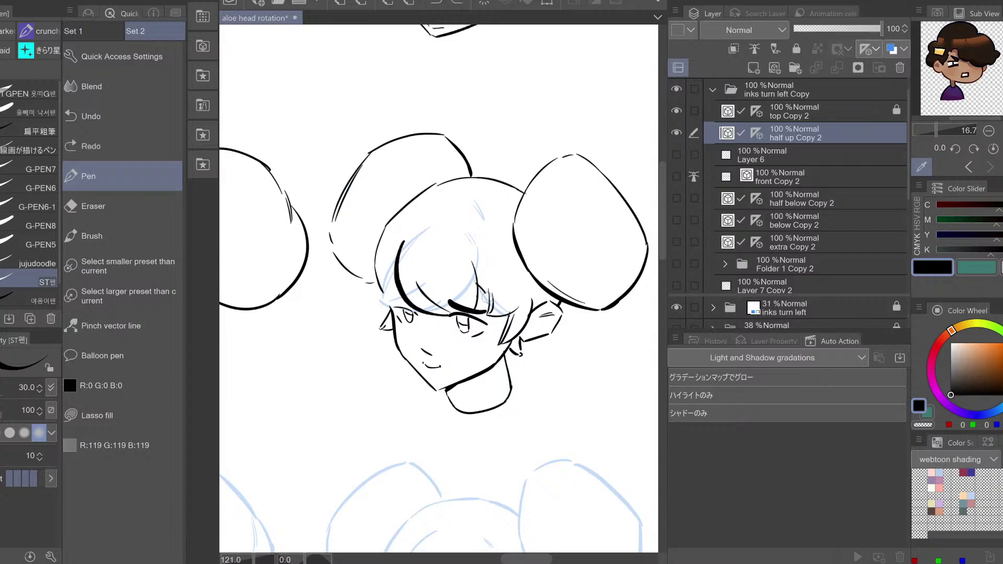
pyautogui.press('h')
pyautogui.hotkey('ctrl', 'z')
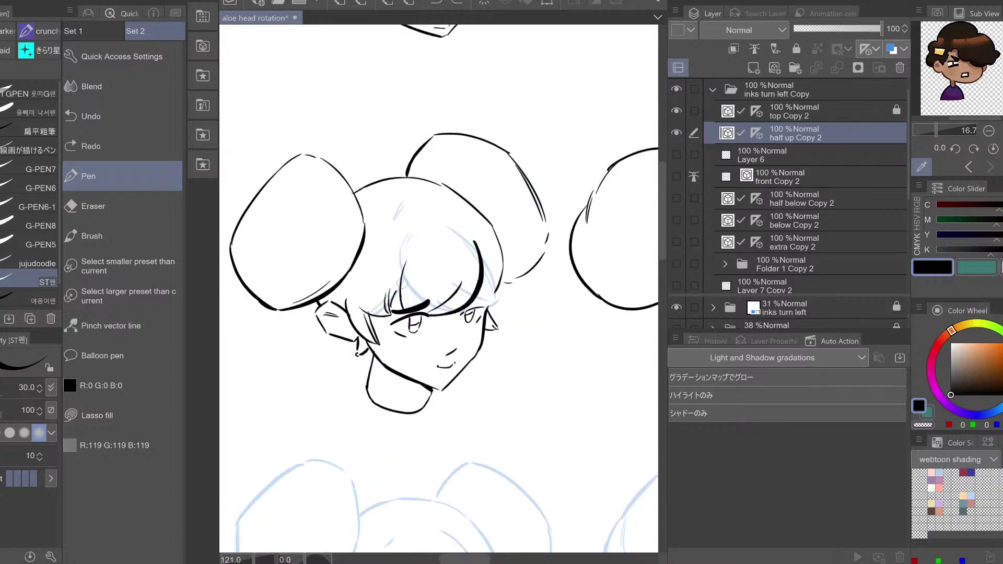
pyautogui.moveTo(402, 284); pyautogui.dragTo(392, 303)
pyautogui.press('h')
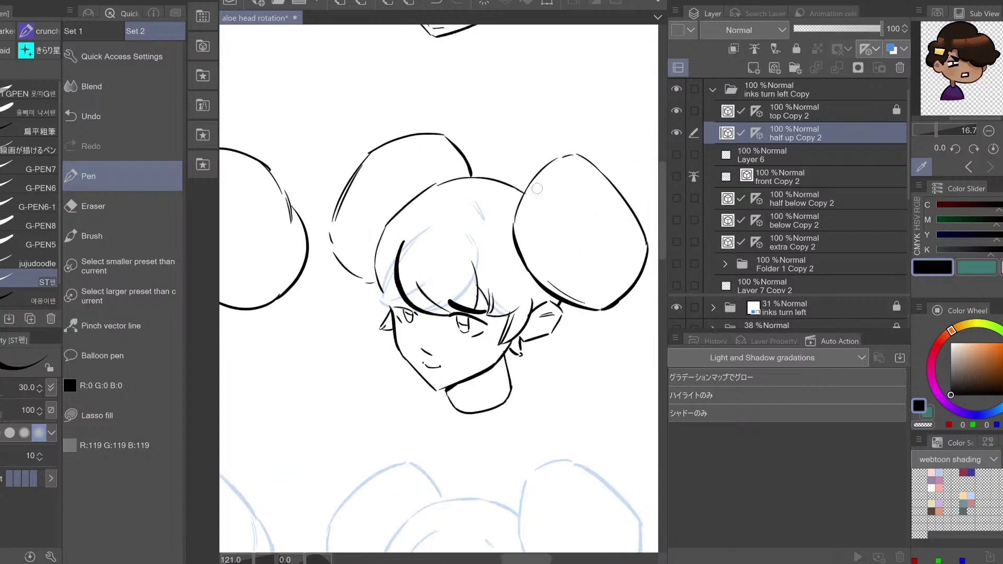
# Hide the "inks turn left" reference folder and clean up the side hair lines beside the near ear by trimming and pinching
pyautogui.click(677, 307)
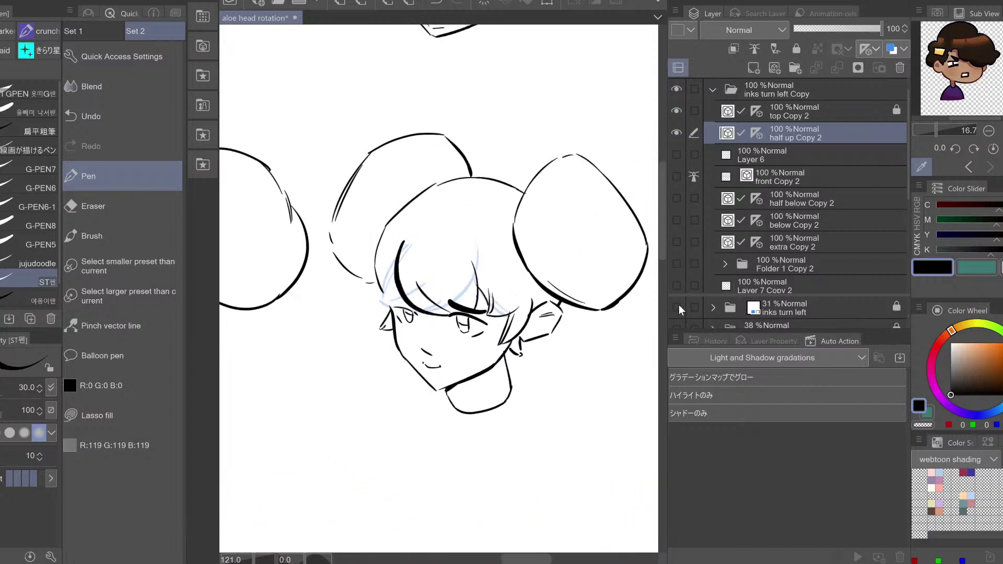
pyautogui.press('e')
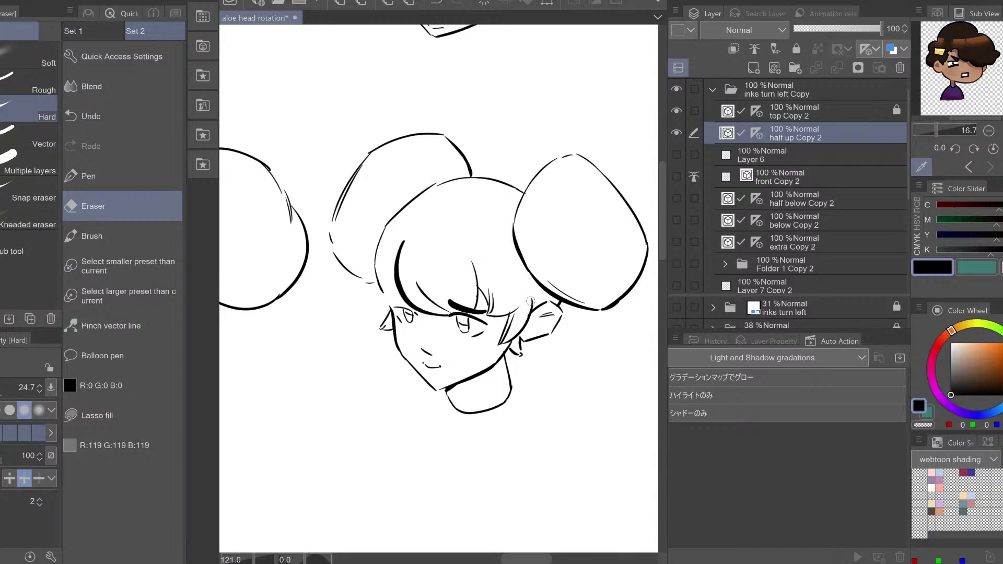
pyautogui.moveTo(534, 301); pyautogui.dragTo(534, 294)
pyautogui.press('h')
pyautogui.press('h')
pyautogui.click(110, 328)
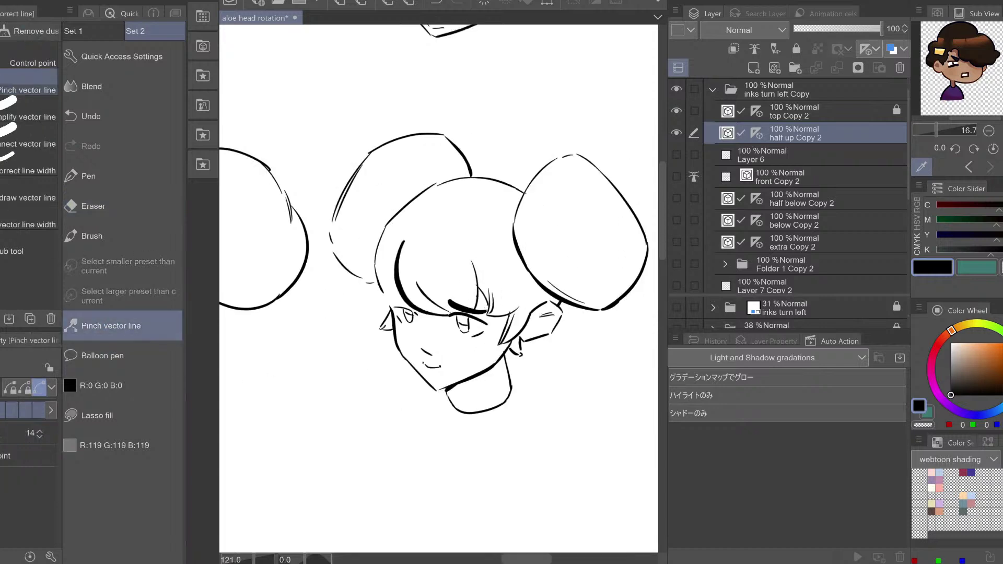
pyautogui.click(1, 433)
pyautogui.press('e')
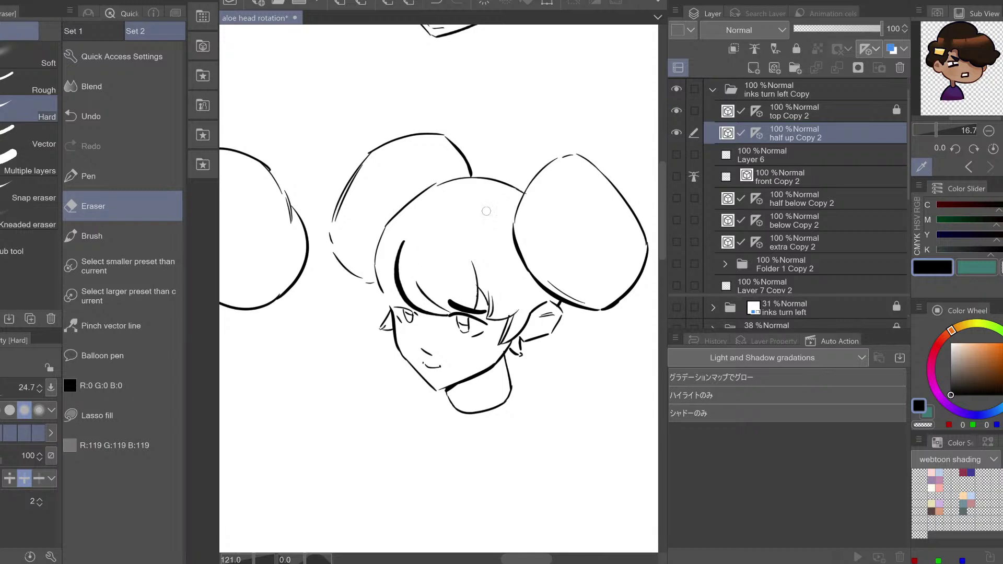
# Select the vertical fringe strand and nudge it slightly toward the near bun and down
pyautogui.press('o')
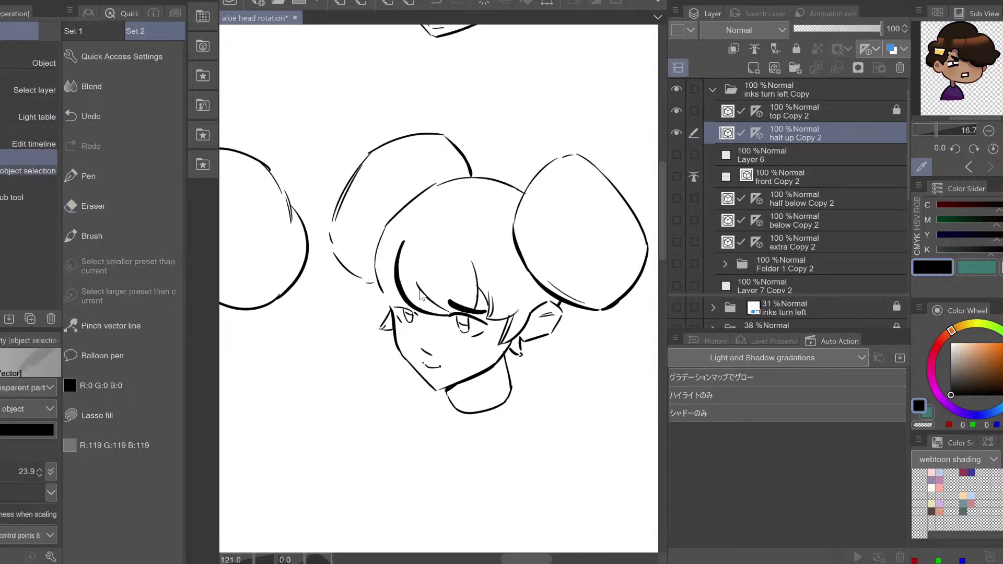
pyautogui.click(472, 269)
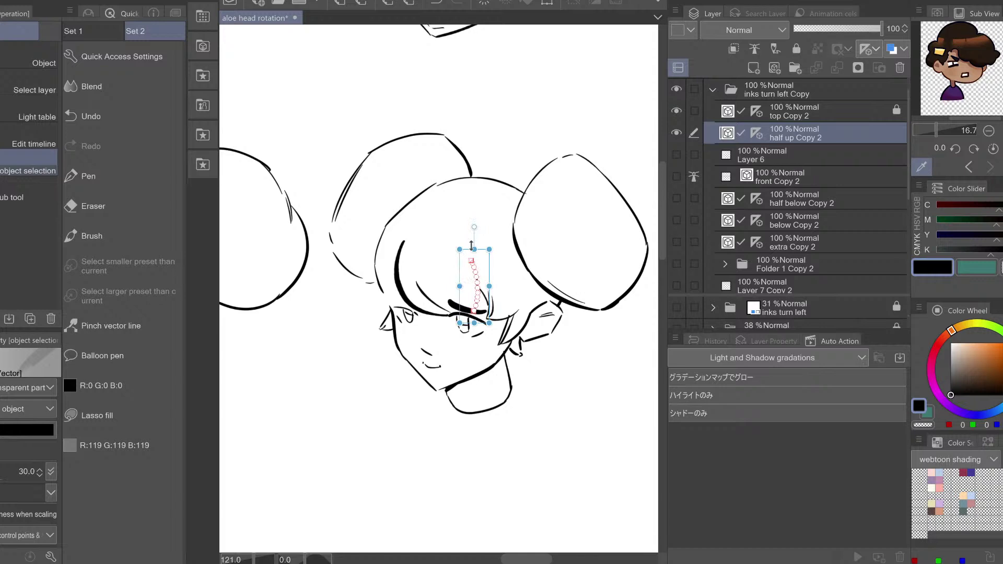
pyautogui.press('Right')
pyautogui.press('Right')
pyautogui.press('Right')
pyautogui.press('Right')
pyautogui.press('Right')
pyautogui.press('Right')
pyautogui.press('Right')
pyautogui.press('Right')
pyautogui.press('Right')
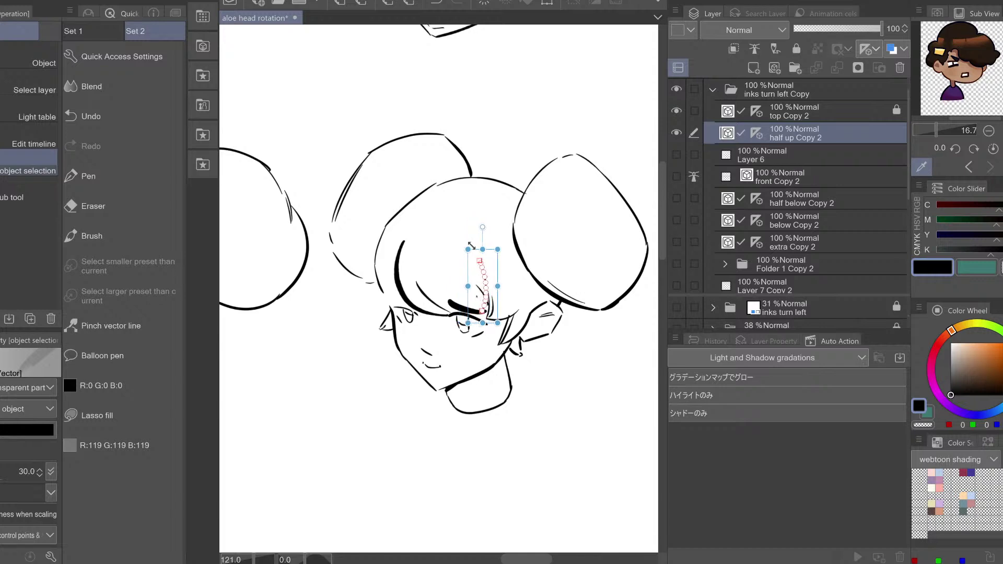
pyautogui.moveTo(474, 250); pyautogui.dragTo(469, 249)
pyautogui.press('Down')
pyautogui.press('Down')
pyautogui.press('Down')
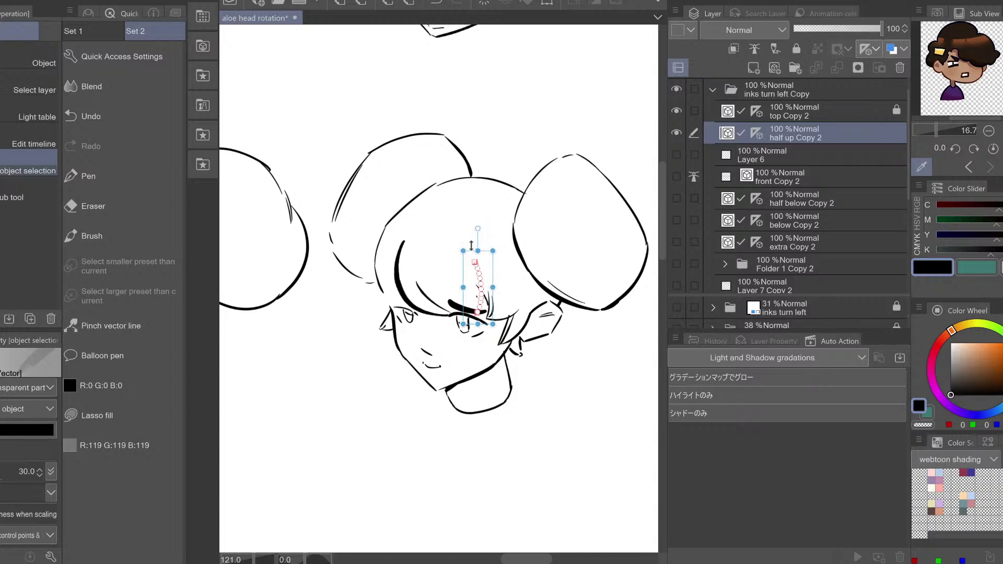
pyautogui.press('Right')
pyautogui.press('Right')
pyautogui.press('Right')
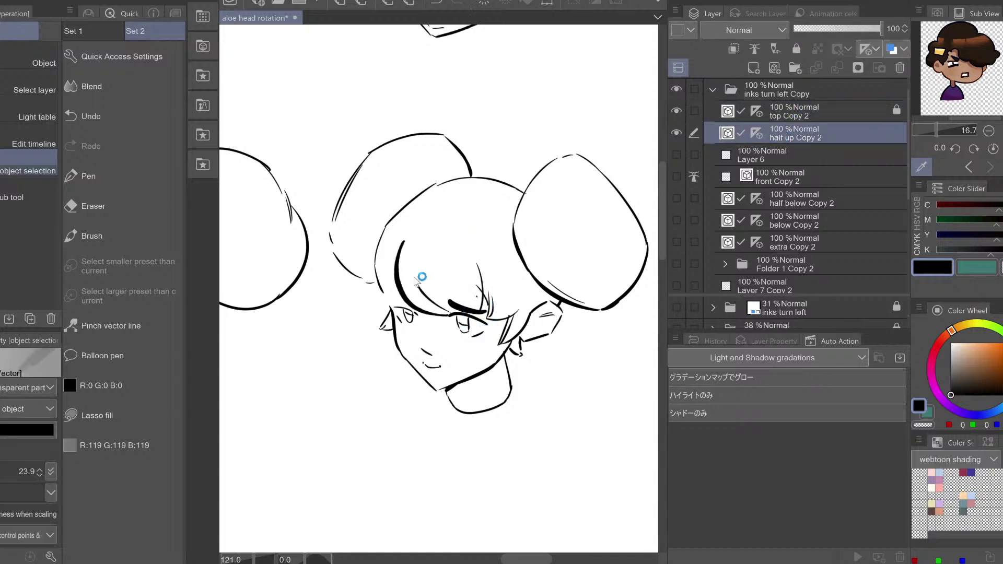
# Erase the stray mark beside the vertical fringe strand, check the head in mirrored view and save the file
pyautogui.press('e')
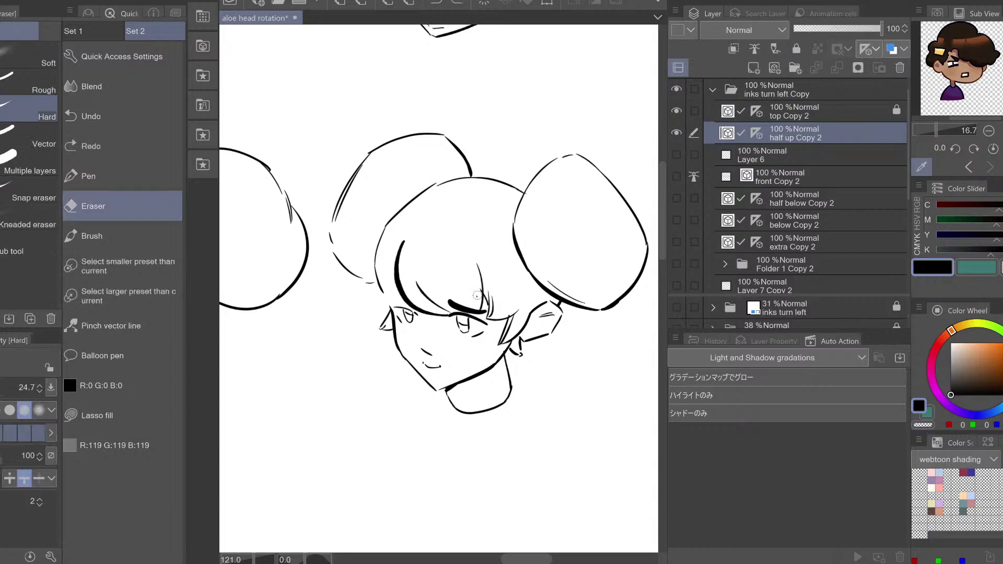
pyautogui.press('h')
pyautogui.press('h')
pyautogui.hotkey('ctrl', 's')
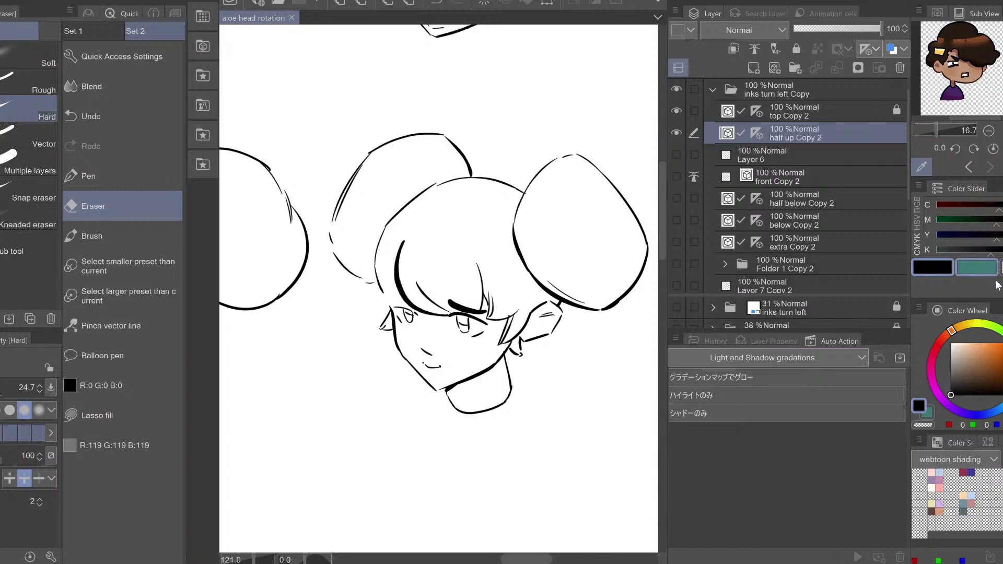
# Try a short strand from the thick outer fringe curve toward the far ear, and show the "inks turn left" reference folder
pyautogui.press('p')
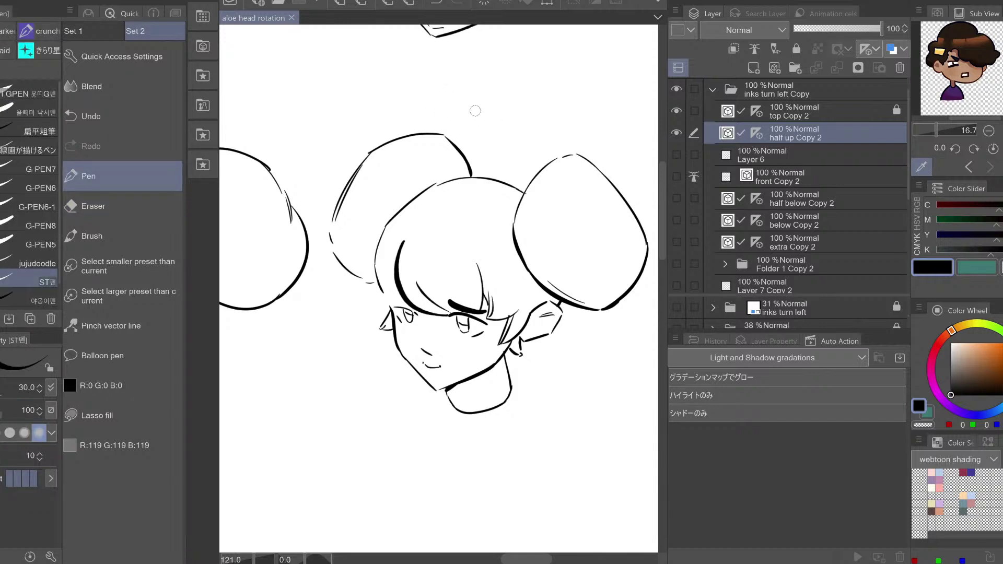
pyautogui.press('h')
pyautogui.press('h')
pyautogui.moveTo(397, 285); pyautogui.dragTo(388, 309)
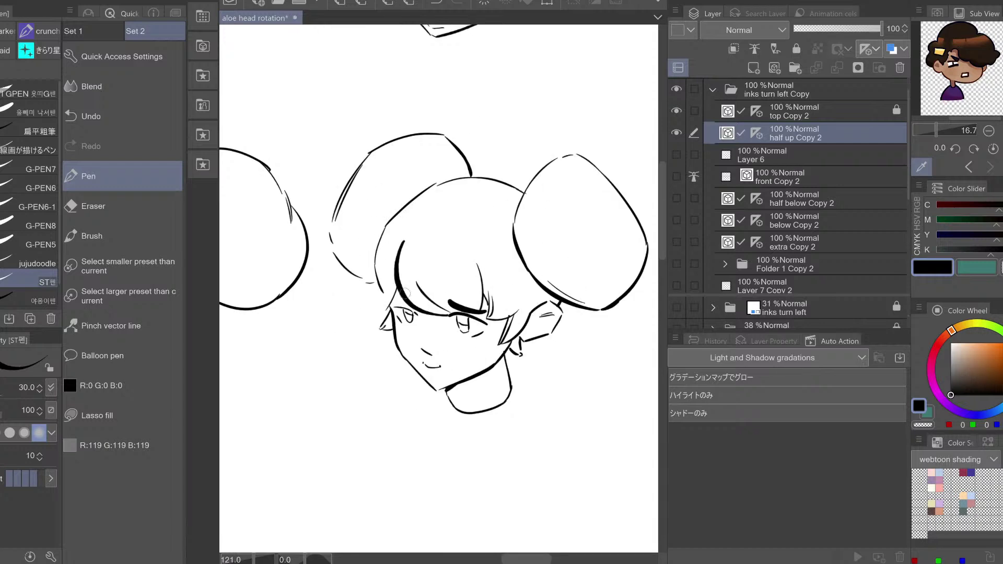
pyautogui.click(676, 307)
pyautogui.press('h')
pyautogui.press('h')
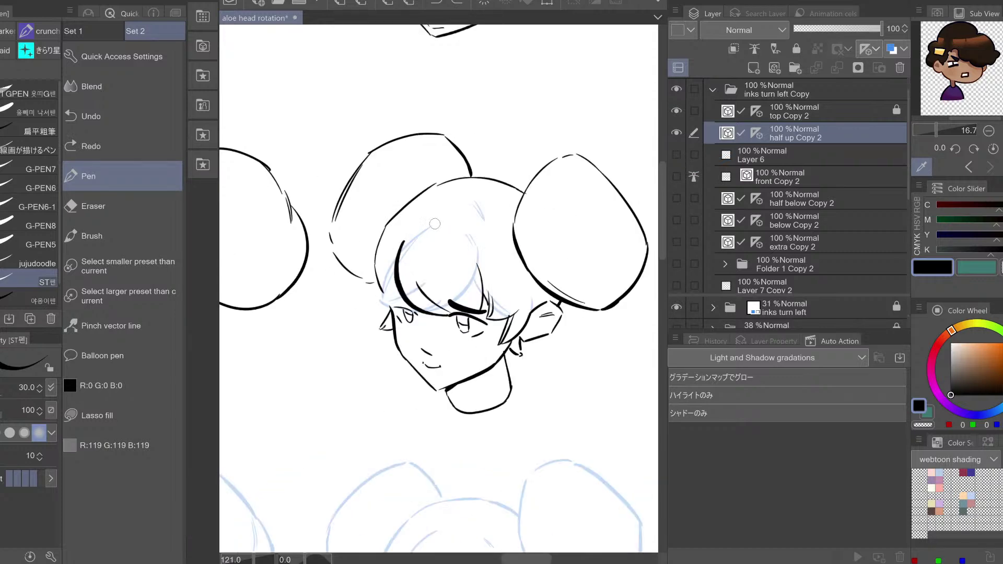
# Ink a short crown stroke and a thin arc leading from the crown into the vertical fringe strand
pyautogui.moveTo(425, 224)
pyautogui.mouseDown()
pyautogui.moveTo(432, 217)
pyautogui.moveTo(433, 226)
pyautogui.mouseUp()
pyautogui.hotkey('ctrl', 'z')
pyautogui.hotkey('ctrl', 'z')
pyautogui.moveTo(425, 225)
pyautogui.mouseDown()
pyautogui.moveTo(434, 216)
pyautogui.moveTo(474, 256)
pyautogui.mouseUp()
pyautogui.press('h')
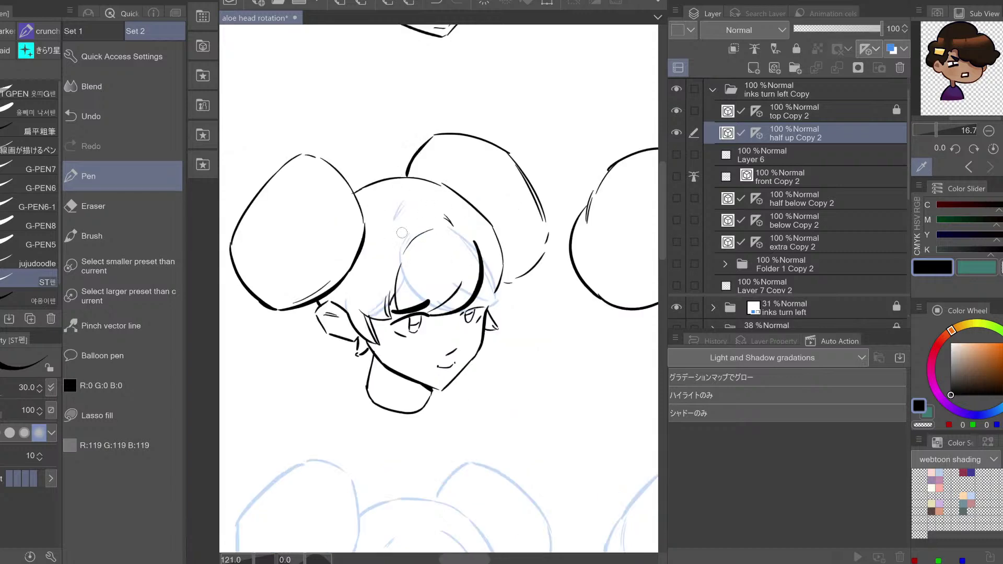
pyautogui.press('h')
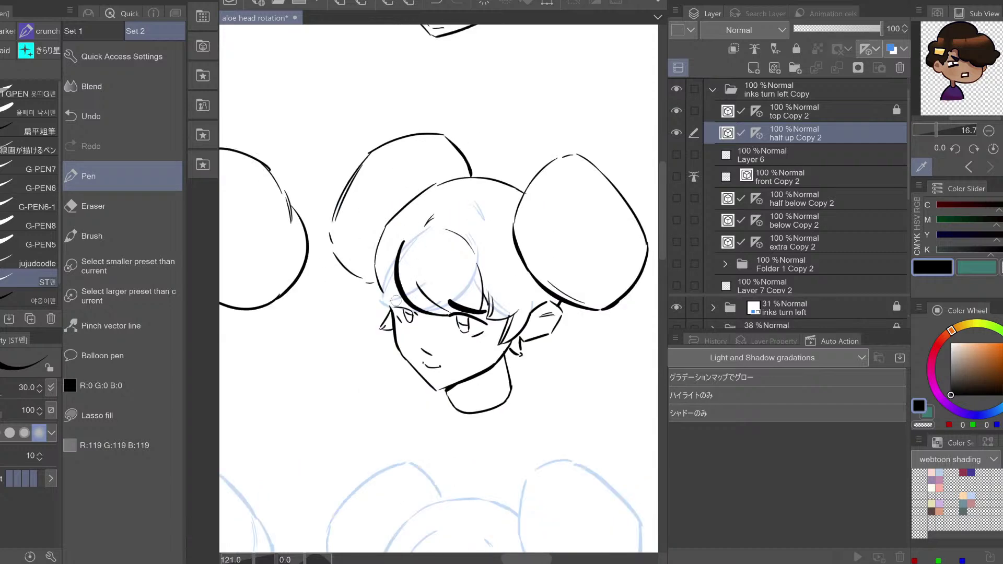
pyautogui.moveTo(399, 299); pyautogui.dragTo(424, 303)
pyautogui.hotkey('ctrl', 'z')
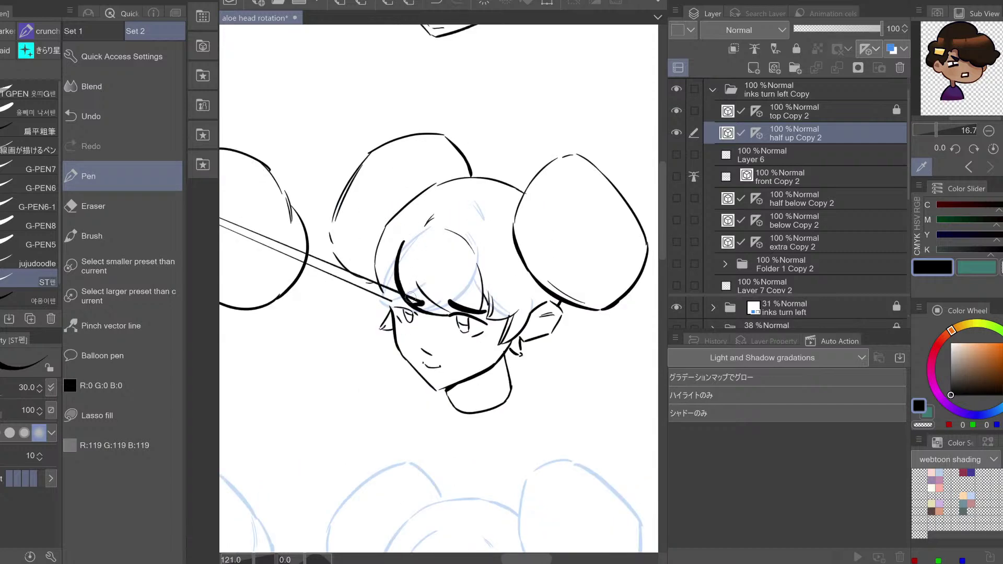
pyautogui.hotkey('ctrl', 'z')
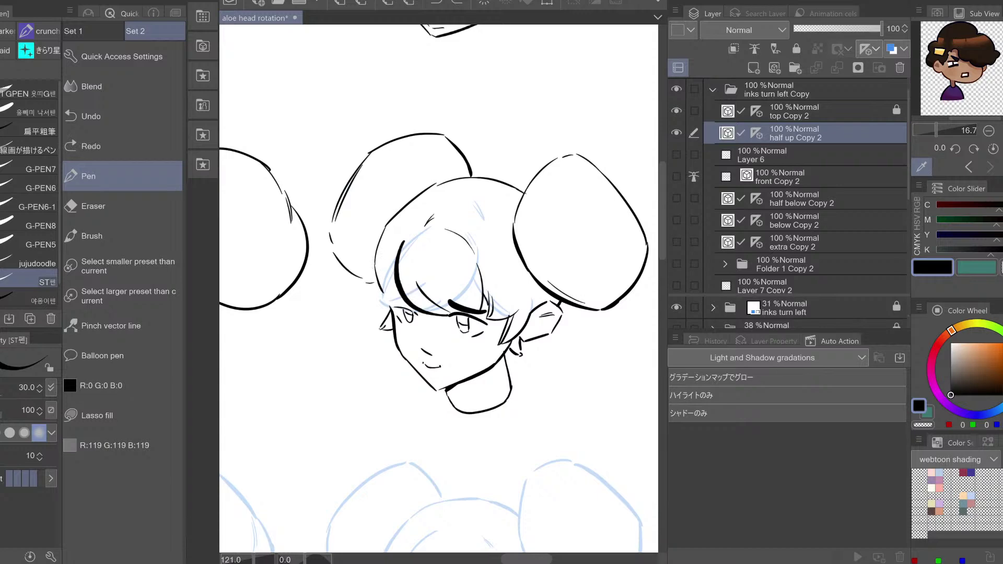
# Ink the far eyebrow as a short thick stroke at the base of the outer fringe curve and check it in mirrored view
pyautogui.hotkey('ctrl', 'k')
pyautogui.click(525, 221)
pyautogui.moveTo(392, 302); pyautogui.dragTo(490, 306)
pyautogui.hotkey('ctrl', 'z')
pyautogui.press('h')
pyautogui.hotkey('ctrl', 'z')
pyautogui.press('h')
pyautogui.press('h')
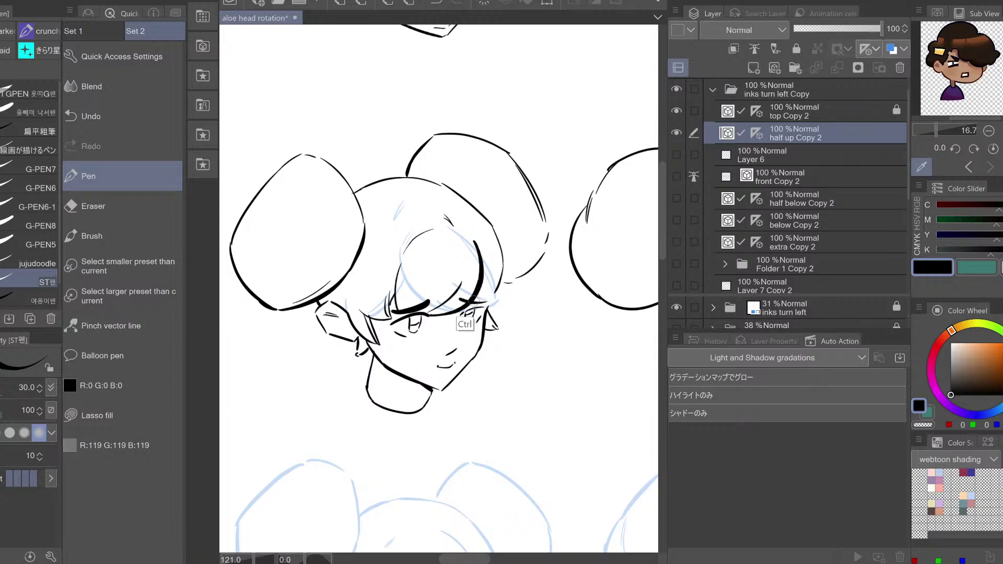
pyautogui.hotkey('ctrl', 'z')
pyautogui.hotkey('ctrl', 'y')
pyautogui.press('h')
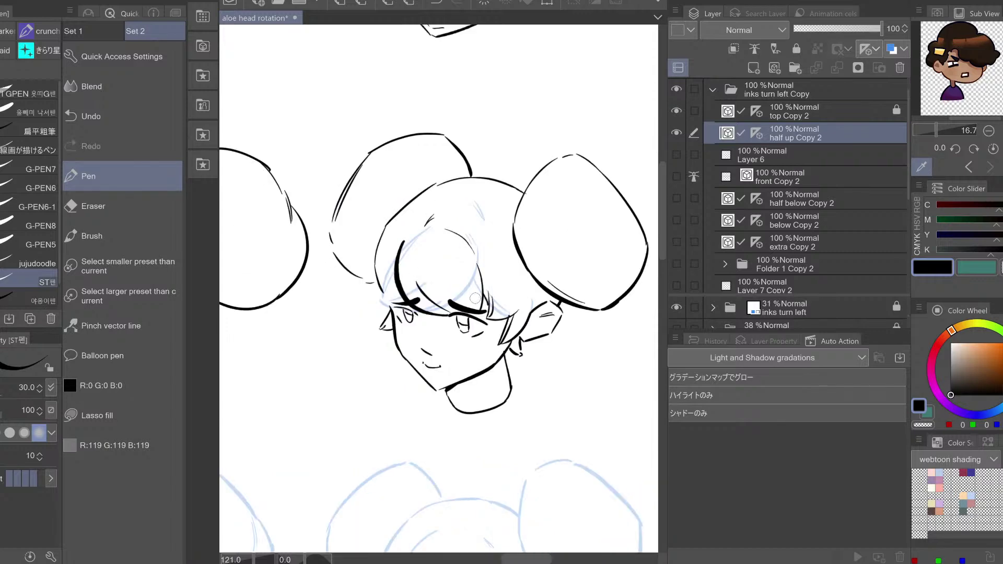
# Nudge the far eyebrow stroke of the turned half-up head slightly outward and check it in mirrored view
pyautogui.press('o')
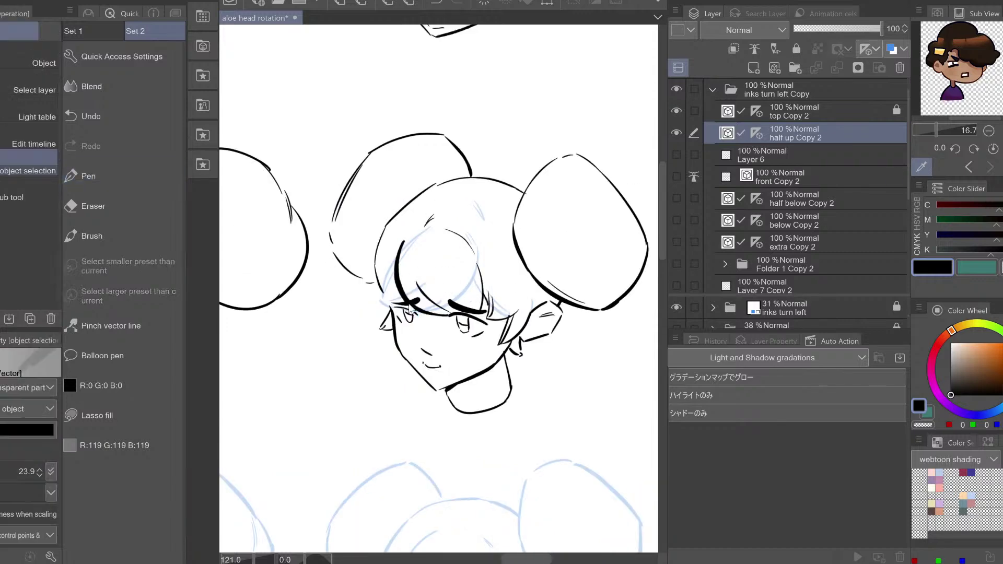
pyautogui.click(419, 306)
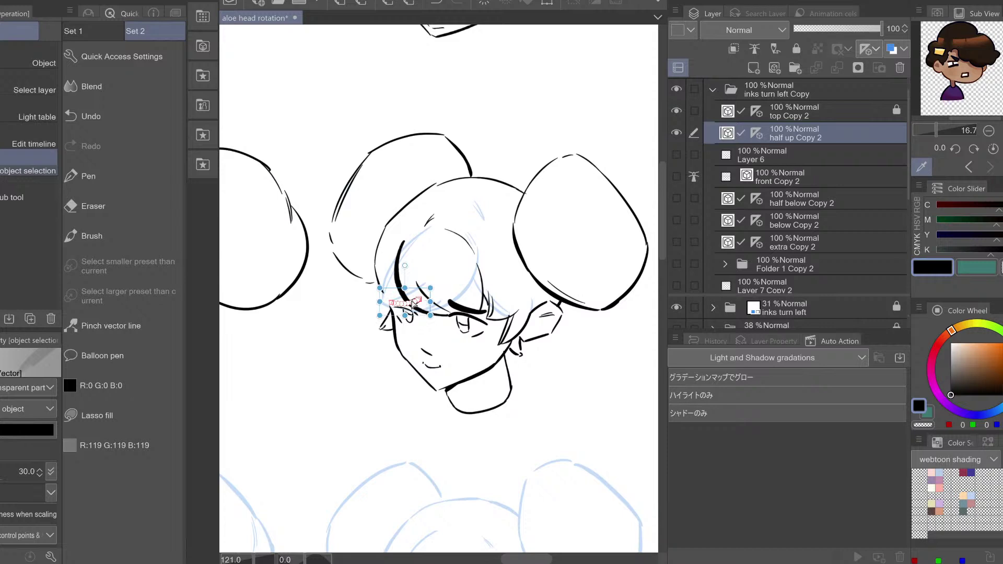
pyautogui.moveTo(416, 301); pyautogui.dragTo(415, 302)
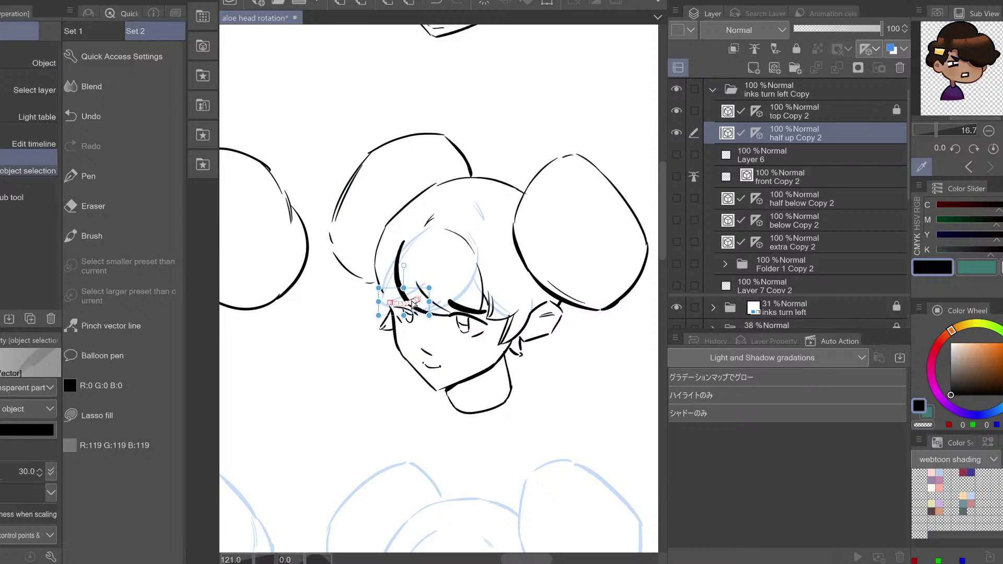
pyautogui.press('p')
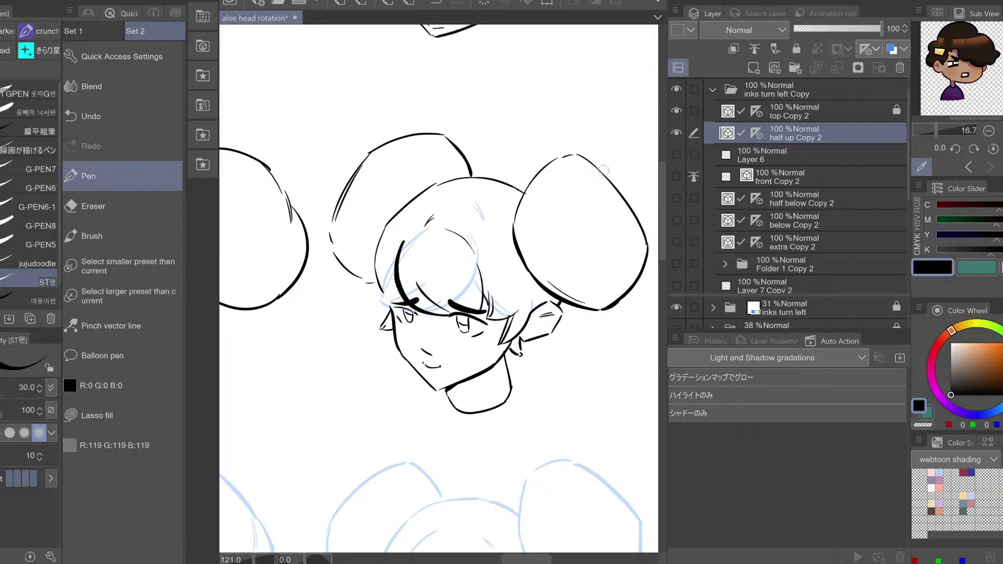
pyautogui.click(805, 110)
pyautogui.click(808, 136)
pyautogui.press('h')
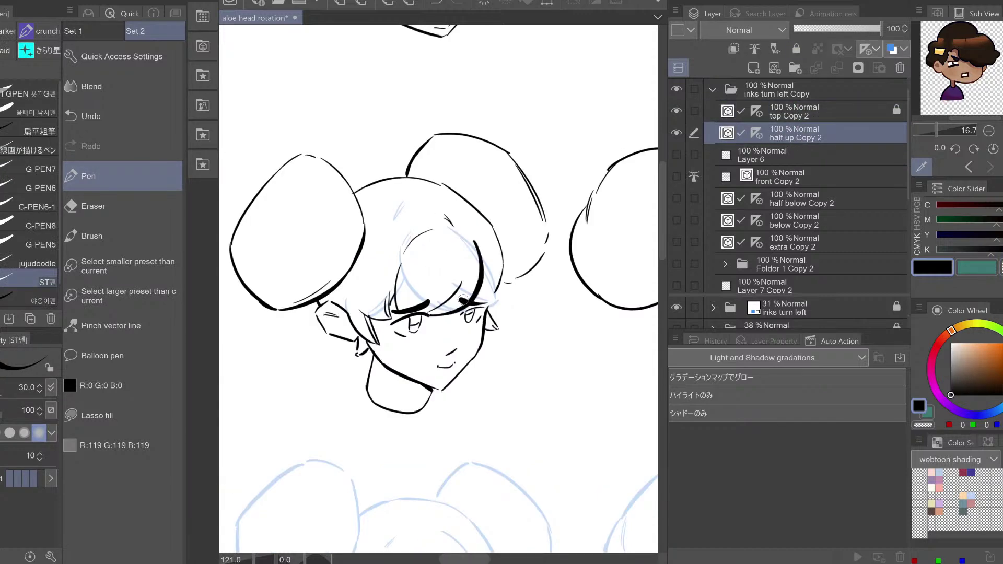
# Reshape the eyebrow and eye lines slightly with Pinch vector line, check them in mirrored view and save the file
pyautogui.click(111, 326)
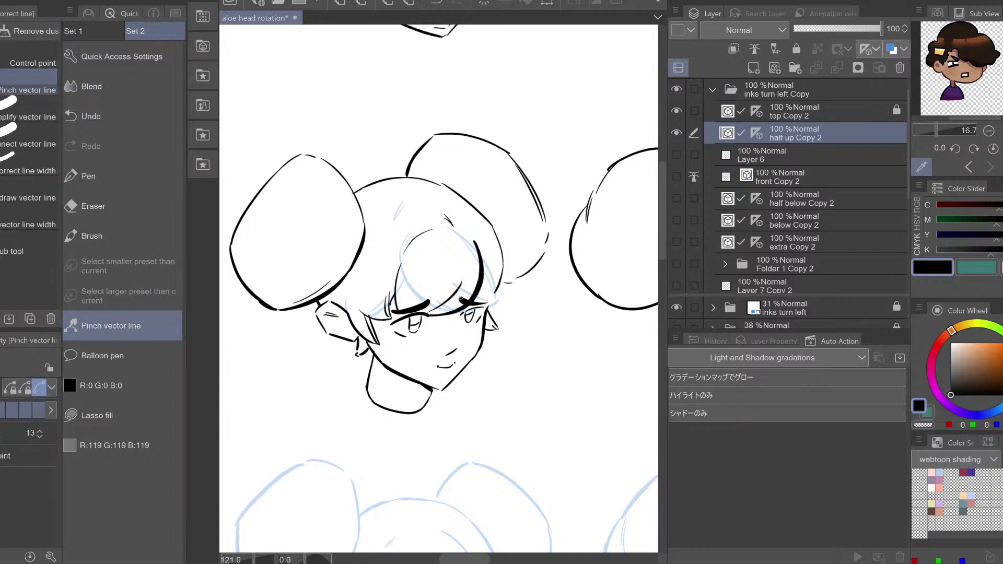
pyautogui.moveTo(461, 301); pyautogui.dragTo(462, 301)
pyautogui.press('h')
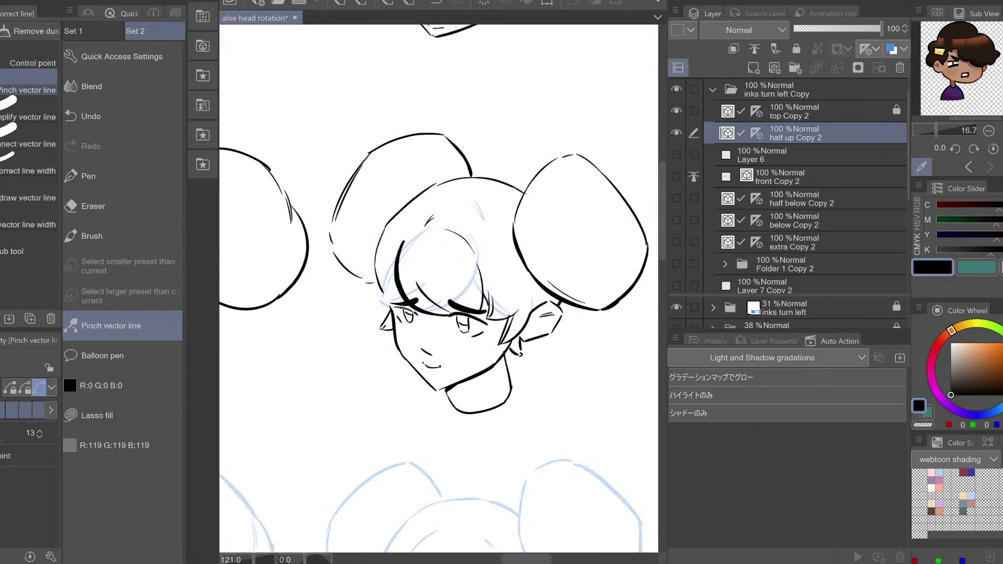
pyautogui.moveTo(399, 309); pyautogui.dragTo(400, 307)
pyautogui.moveTo(463, 316); pyautogui.dragTo(465, 317)
pyautogui.press('h')
pyautogui.press('h')
pyautogui.hotkey('ctrl', 's')
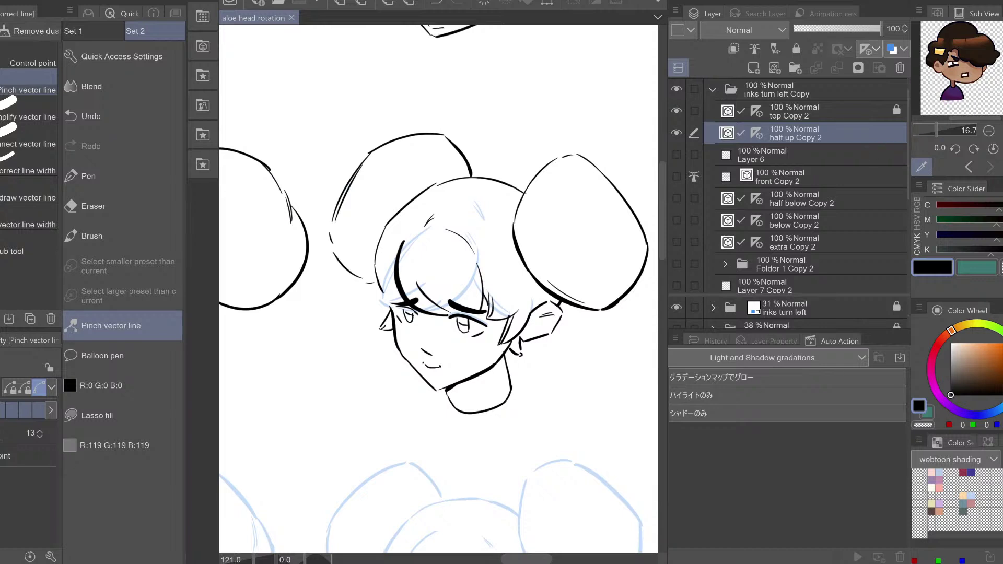
# Hide the "inks turn left" reference folder and check the clean line art in mirrored view
pyautogui.press('p')
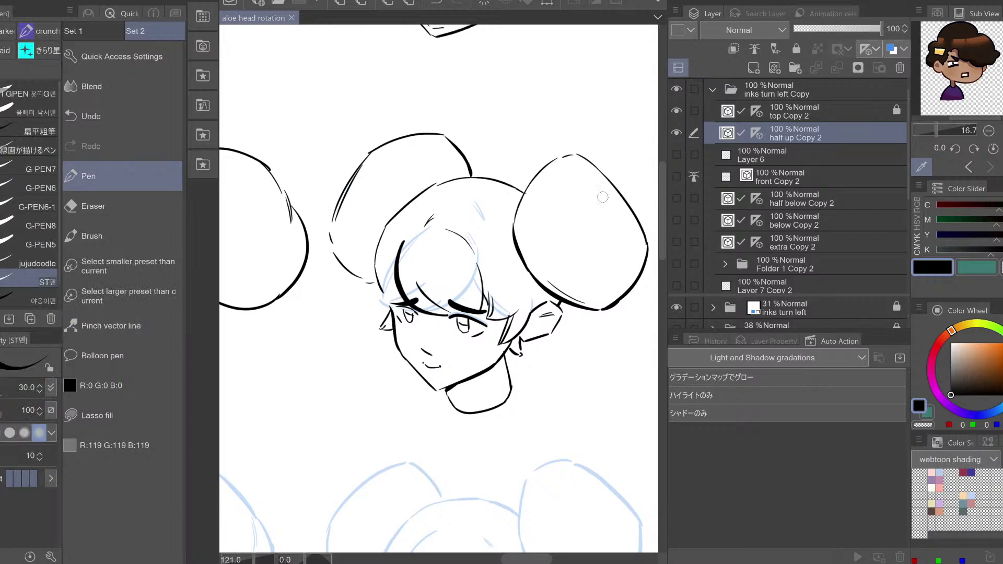
pyautogui.click(678, 310)
pyautogui.press('h')
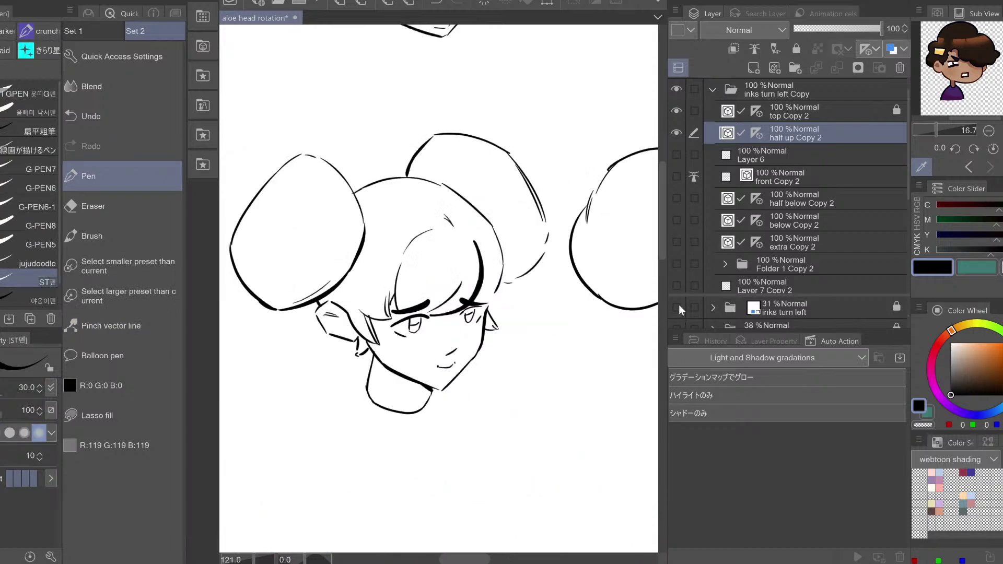
pyautogui.press('h')
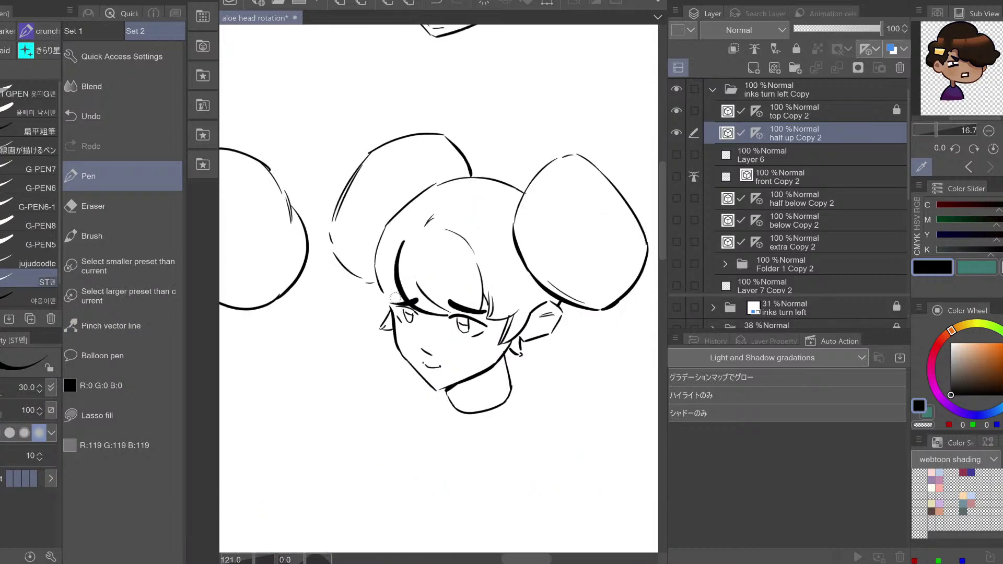
# Try short strands between the base of the thick outer fringe curve and the far temple, undoing unwanted attempts and checking in mirrored view
pyautogui.moveTo(384, 302); pyautogui.dragTo(390, 308)
pyautogui.press('h')
pyautogui.press('h')
pyautogui.hotkey('ctrl', 'z')
pyautogui.moveTo(390, 305); pyautogui.dragTo(393, 309)
pyautogui.press('h')
pyautogui.press('h')
pyautogui.hotkey('ctrl', 'z')
pyautogui.moveTo(389, 302); pyautogui.dragTo(389, 300)
pyautogui.hotkey('ctrl', 'z')
pyautogui.hotkey('ctrl', 'z')
pyautogui.hotkey('ctrl', 'z')
pyautogui.hotkey('ctrl', 'z')
pyautogui.hotkey('ctrl', 'z')
pyautogui.press('h')
# Shift the near eyebrow stroke of the turned half-up head slightly outward and down
pyautogui.hscroll(3, 386, 229)
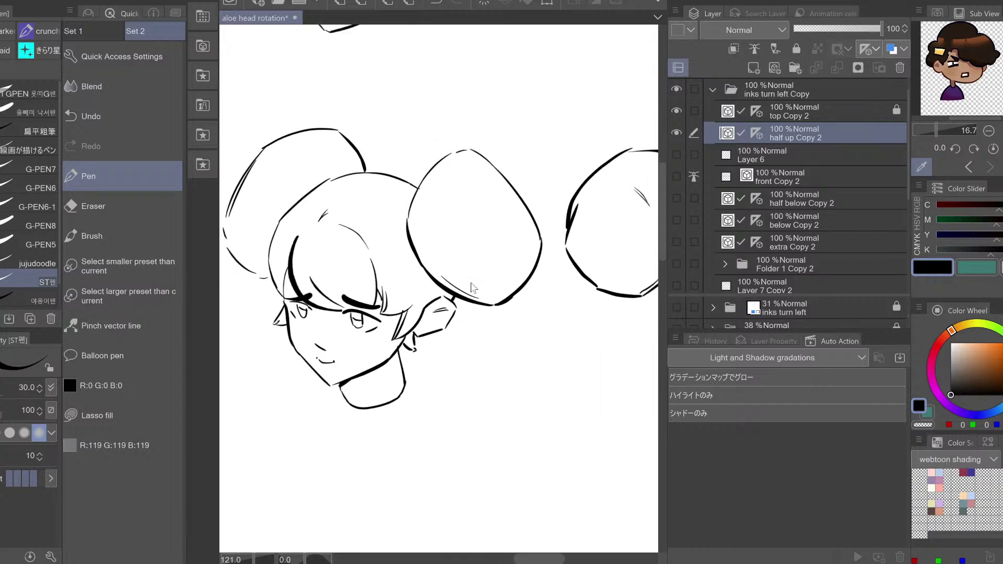
pyautogui.press('o')
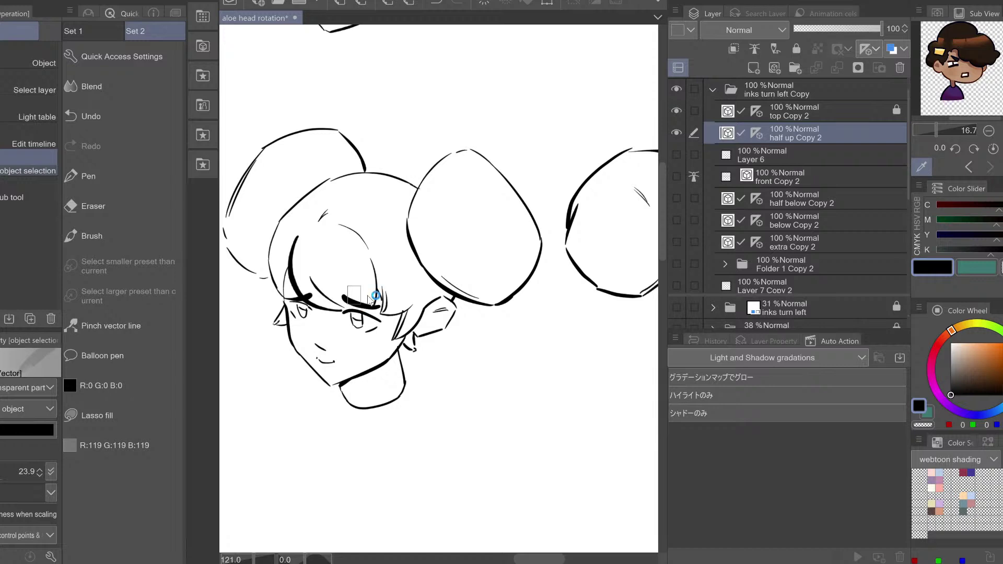
pyautogui.click(370, 298)
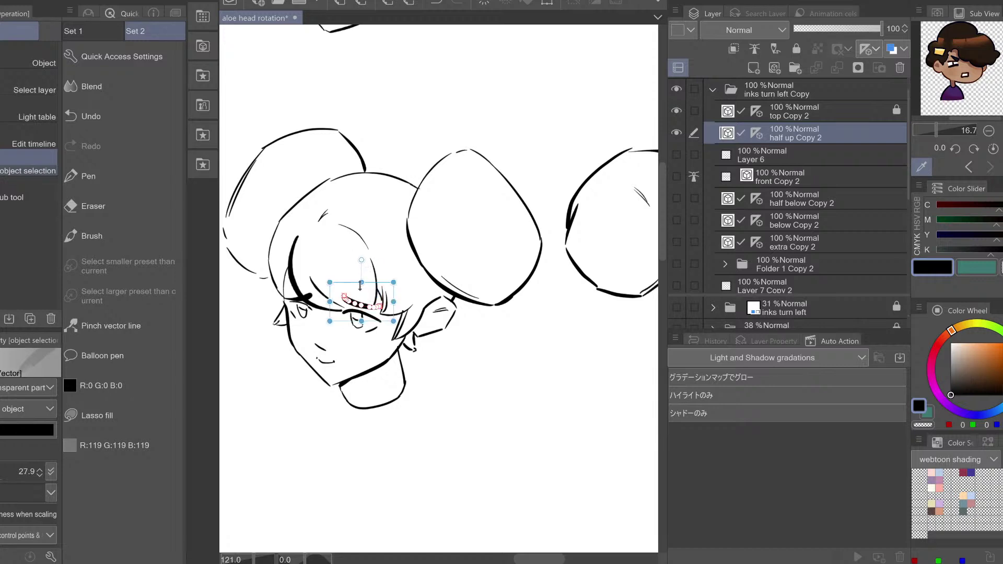
pyautogui.moveTo(360, 284); pyautogui.dragTo(359, 285)
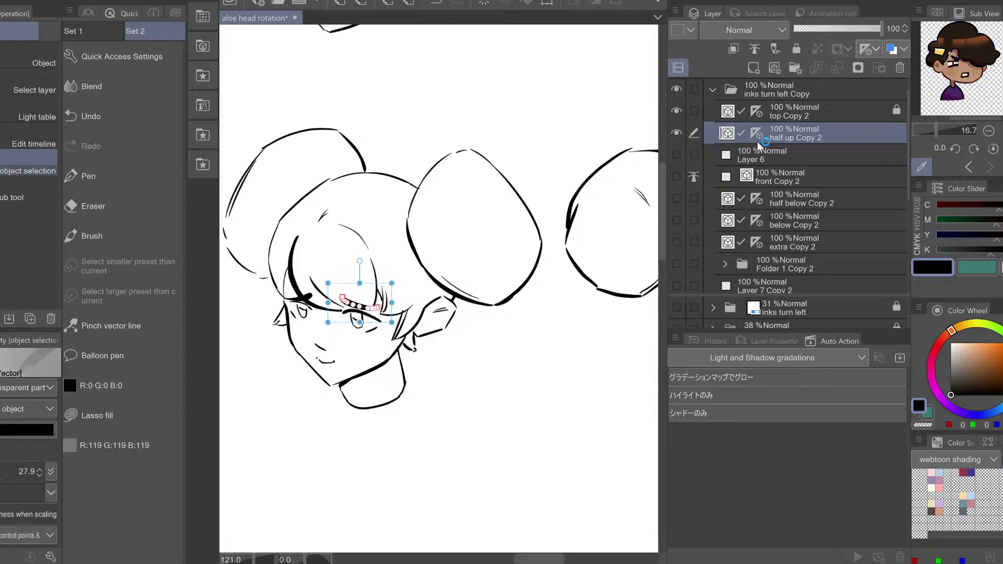
pyautogui.click(811, 148)
pyautogui.click(812, 130)
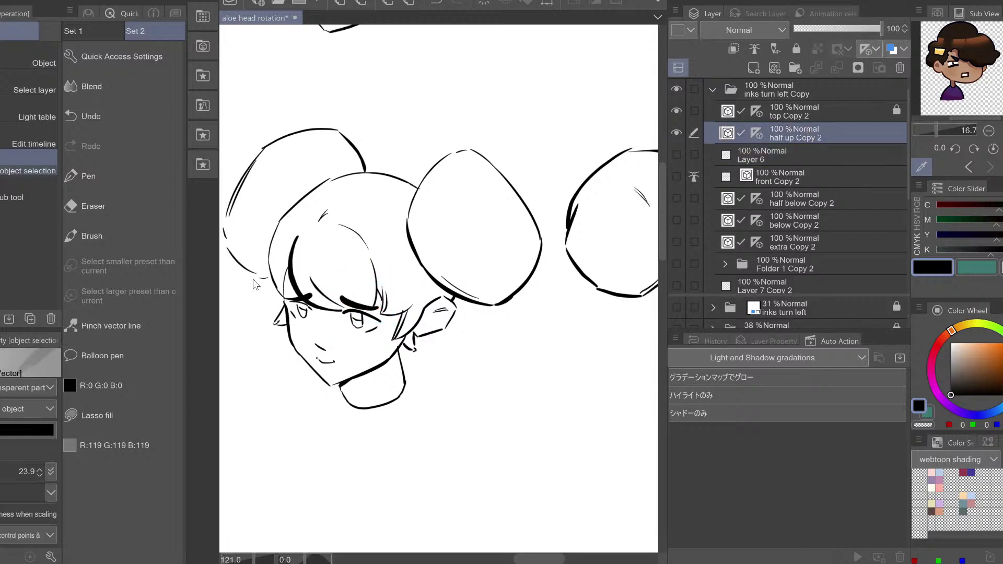
# Nudge the far eyebrow slightly up and toward the near eyebrow, and check the face in mirrored view
pyautogui.click(309, 297)
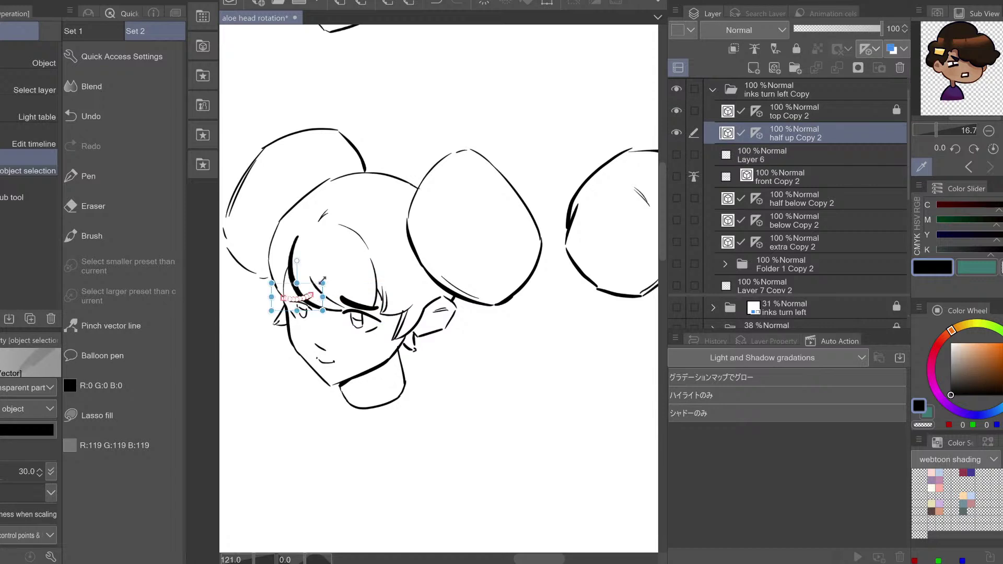
pyautogui.press('Up')
pyautogui.press('Up')
pyautogui.press('Right')
pyautogui.press('Right')
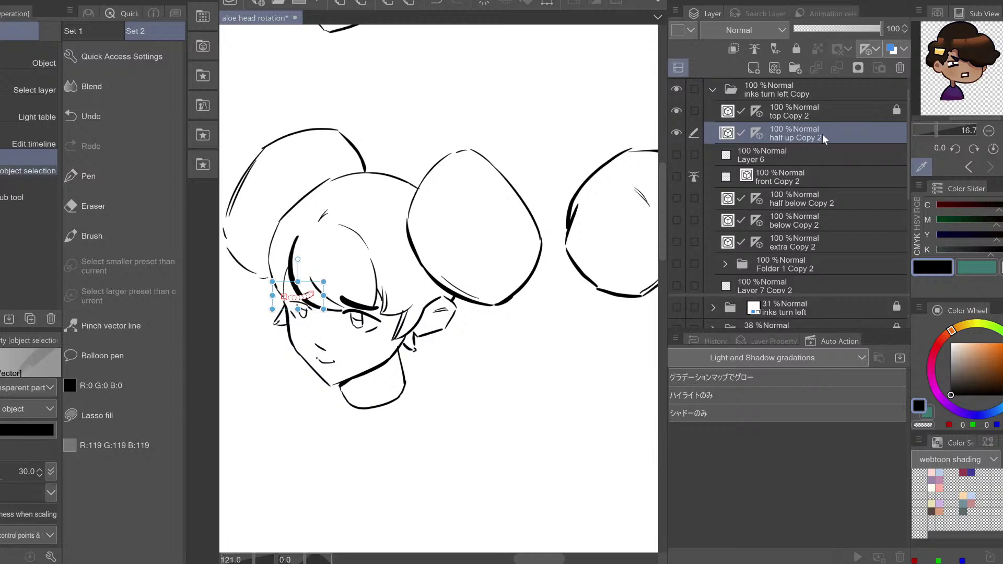
pyautogui.press('p')
pyautogui.press('h')
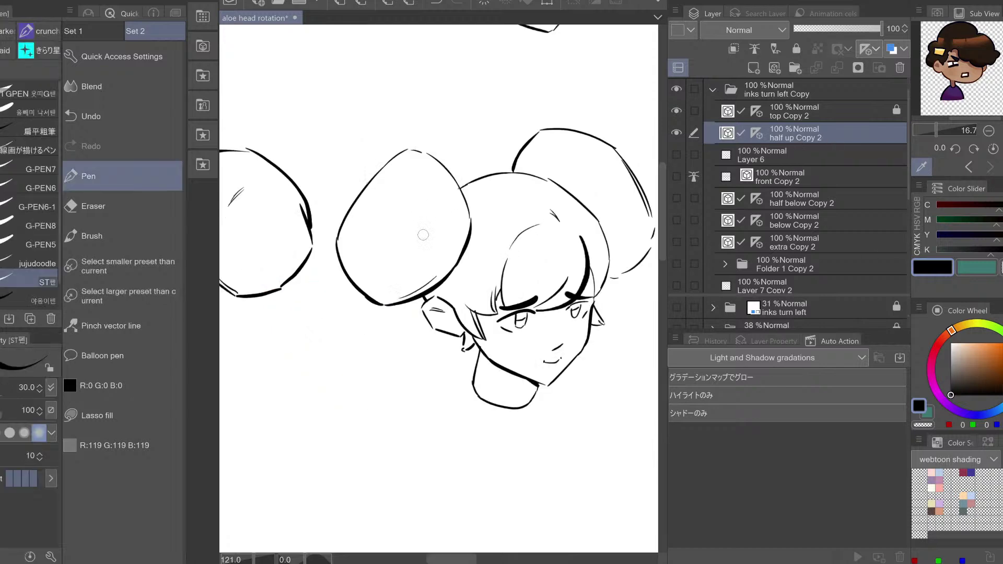
# Thin the thick outer fringe curve using Correct line width at 2.0 and check it in the unmirrored view
pyautogui.moveTo(391, 275); pyautogui.dragTo(409, 266)
pyautogui.hotkey('ctrl', 'z')
pyautogui.click(121, 313)
pyautogui.hscroll(5, 439, 272)
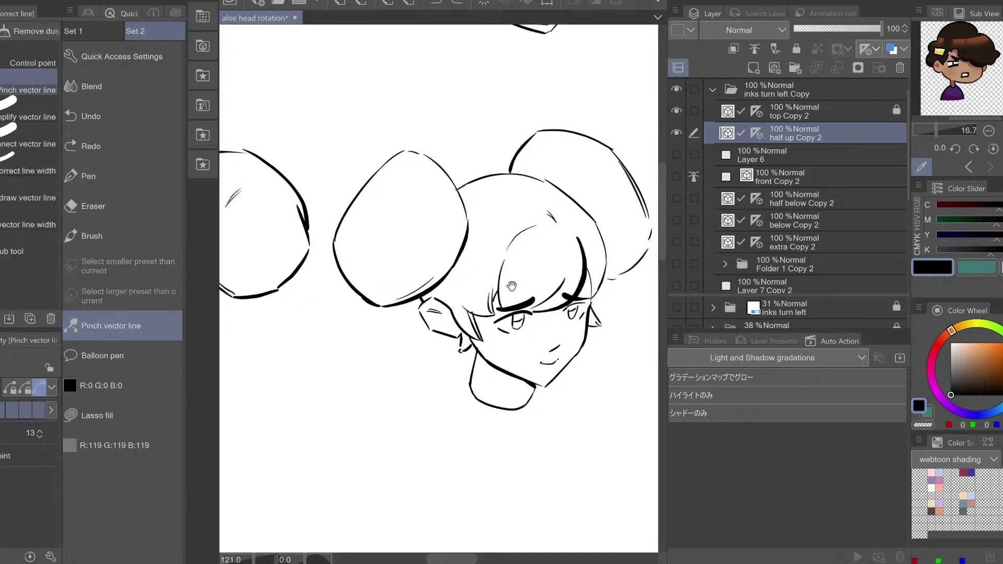
pyautogui.click(36, 166)
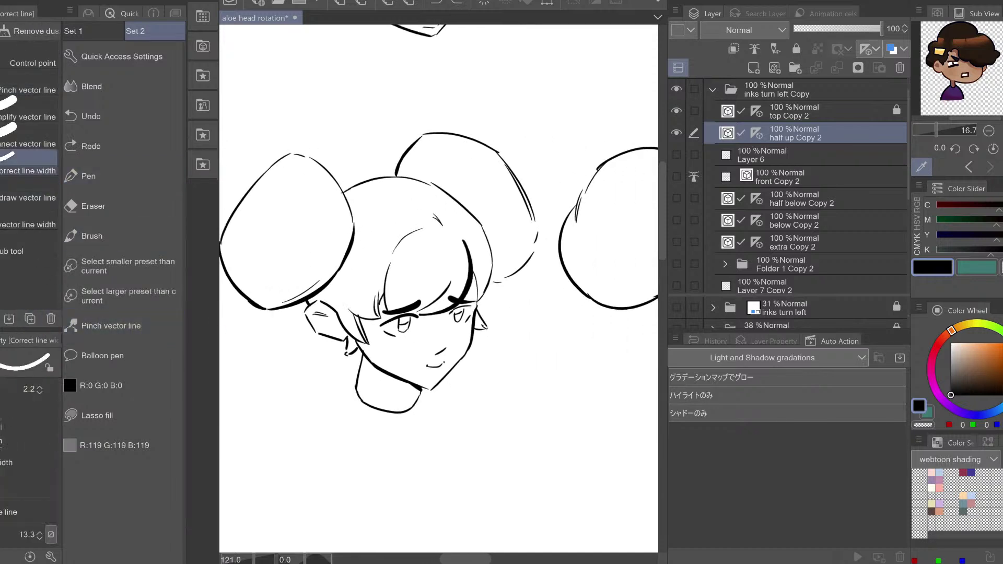
pyautogui.click(2, 411)
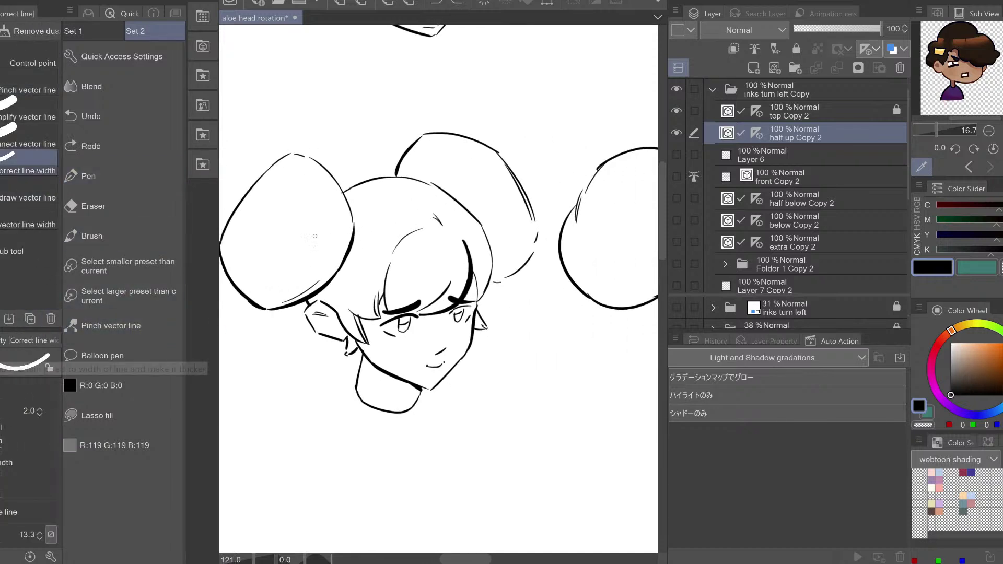
pyautogui.moveTo(460, 287); pyautogui.dragTo(459, 301)
pyautogui.moveTo(470, 268)
pyautogui.mouseDown()
pyautogui.moveTo(465, 240)
pyautogui.moveTo(465, 257)
pyautogui.mouseUp()
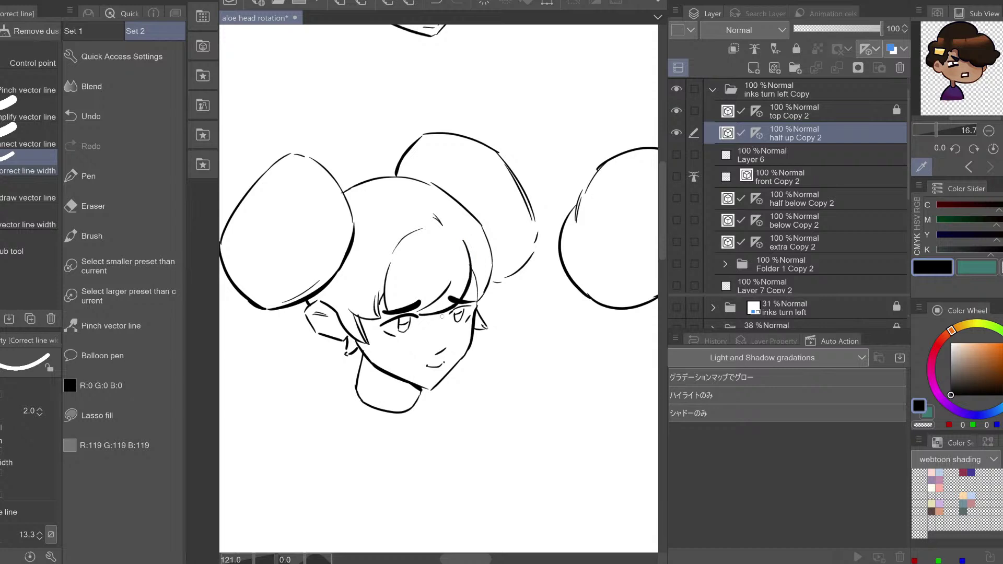
pyautogui.press('h')
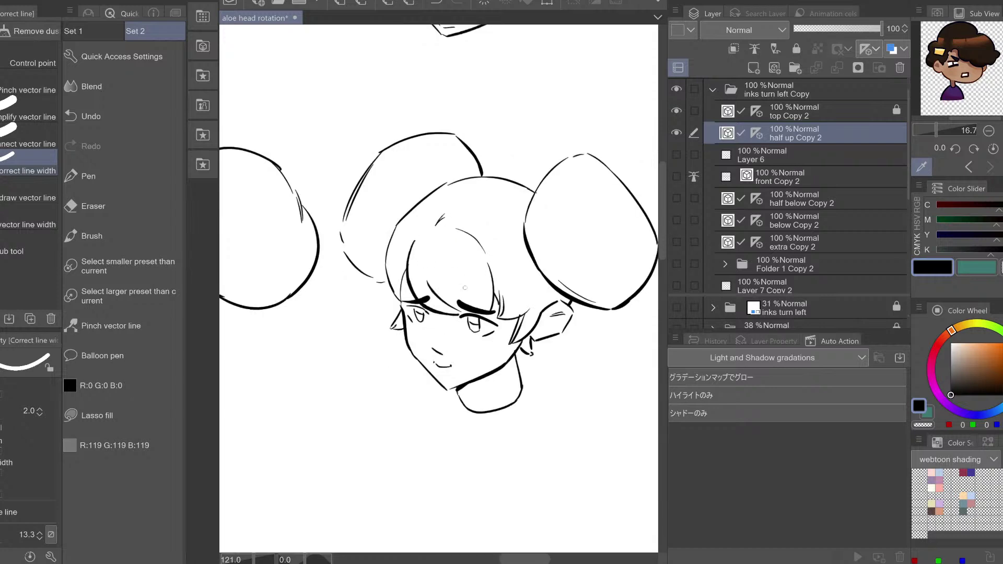
# Flip the front-facing half-up head horizontally and realign it with the vertical centre line
pyautogui.moveTo(493, 289); pyautogui.dragTo(415, 274)
pyautogui.moveTo(490, 264)
pyautogui.mouseDown()
pyautogui.moveTo(471, 266)
pyautogui.moveTo(503, 285)
pyautogui.moveTo(420, 290)
pyautogui.moveTo(454, 282)
pyautogui.mouseUp()
pyautogui.moveTo(541, 299); pyautogui.dragTo(356, 297)
pyautogui.moveTo(612, 224)
pyautogui.mouseDown()
pyautogui.moveTo(477, 255)
pyautogui.moveTo(490, 309)
pyautogui.moveTo(593, 414)
pyautogui.moveTo(693, 289)
pyautogui.moveTo(445, 311)
pyautogui.moveTo(441, 291)
pyautogui.moveTo(475, 282)
pyautogui.moveTo(426, 282)
pyautogui.moveTo(443, 277)
pyautogui.mouseUp()
pyautogui.press('e')
pyautogui.hotkey('ctrl', 'space')
pyautogui.moveTo(520, 262); pyautogui.dragTo(528, 261)
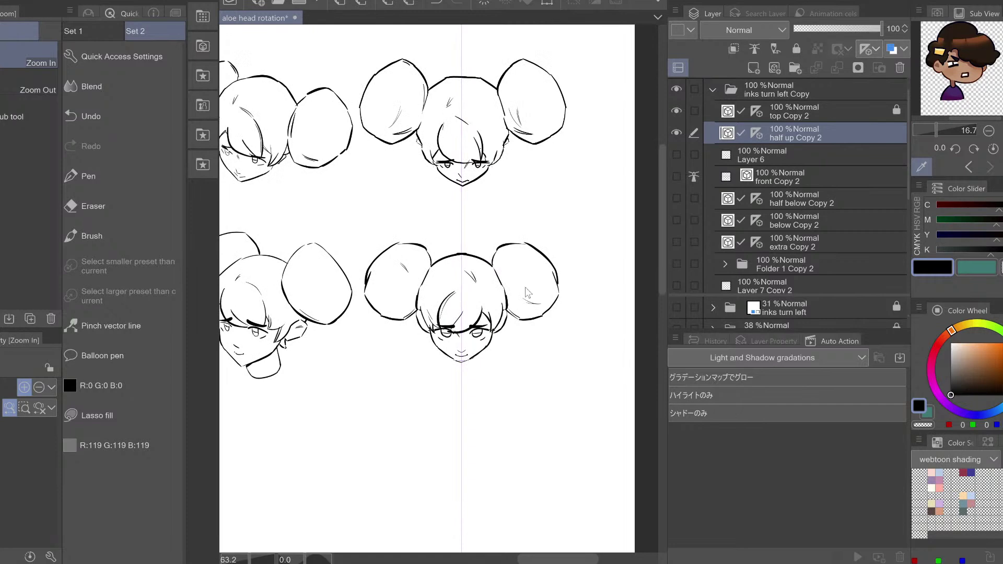
pyautogui.press('m')
pyautogui.moveTo(348, 213); pyautogui.dragTo(413, 234)
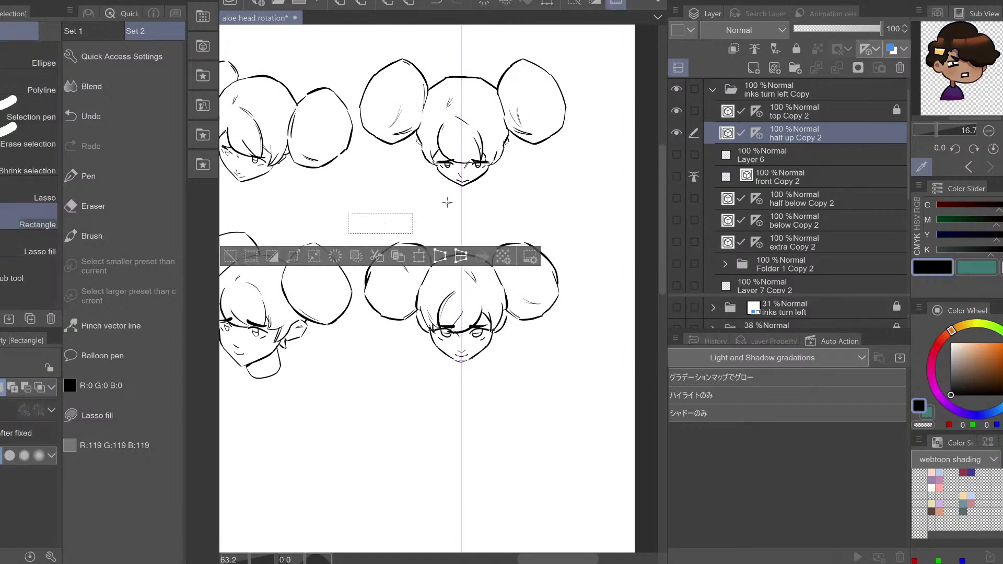
pyautogui.click(446, 203)
pyautogui.moveTo(358, 215); pyautogui.dragTo(569, 389)
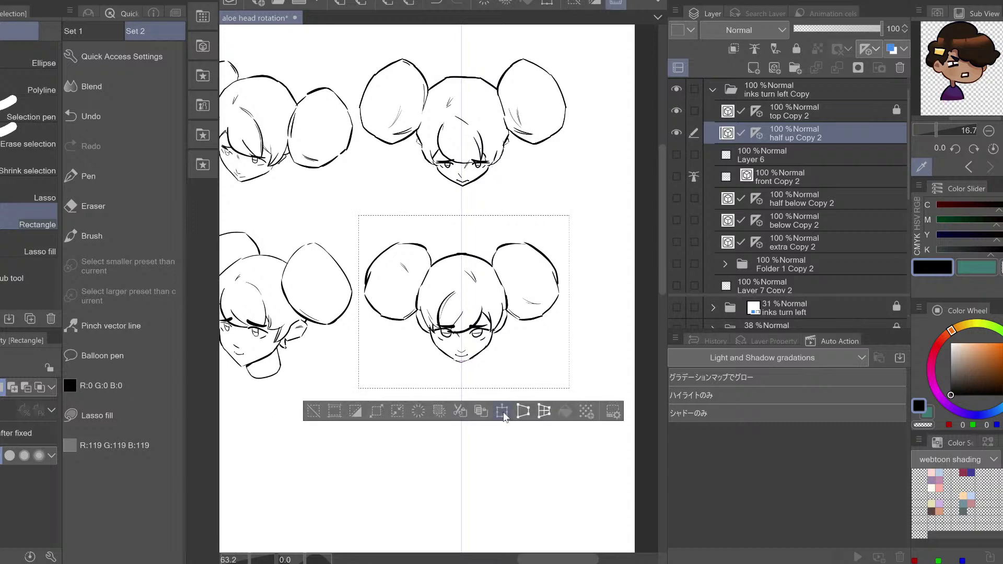
pyautogui.hotkey('ctrl', 't')
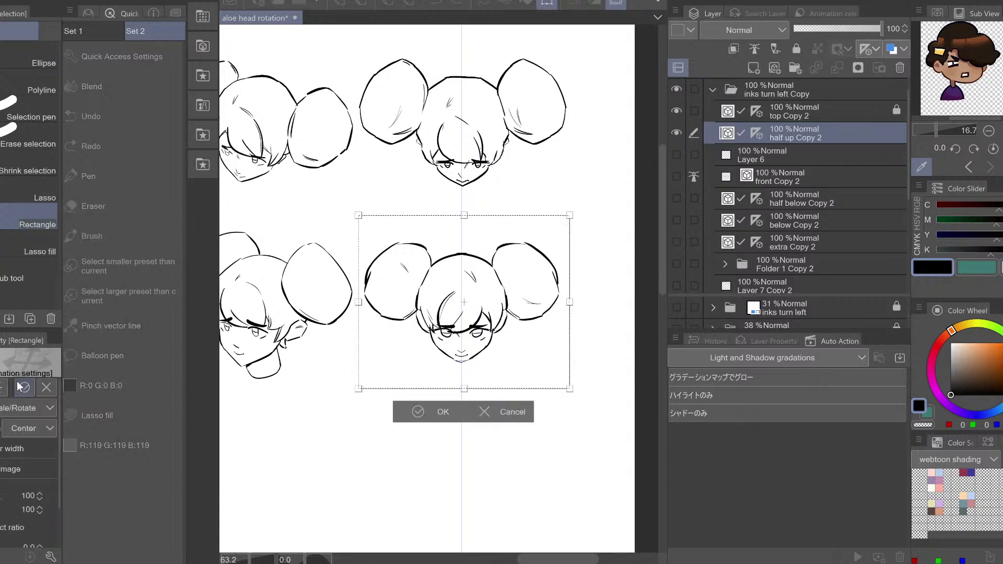
pyautogui.click(4, 389)
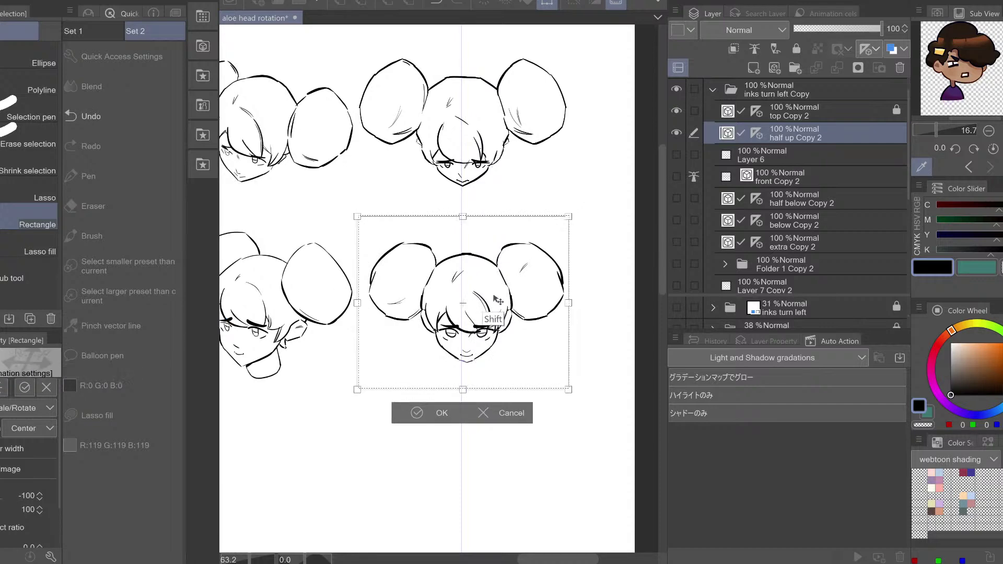
pyautogui.moveTo(498, 302); pyautogui.dragTo(497, 302)
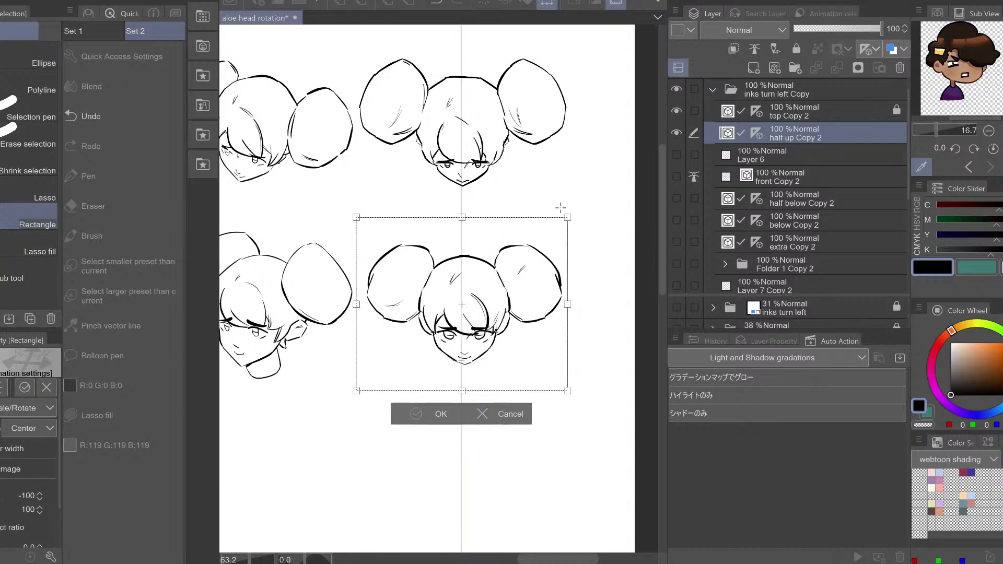
pyautogui.press('Return')
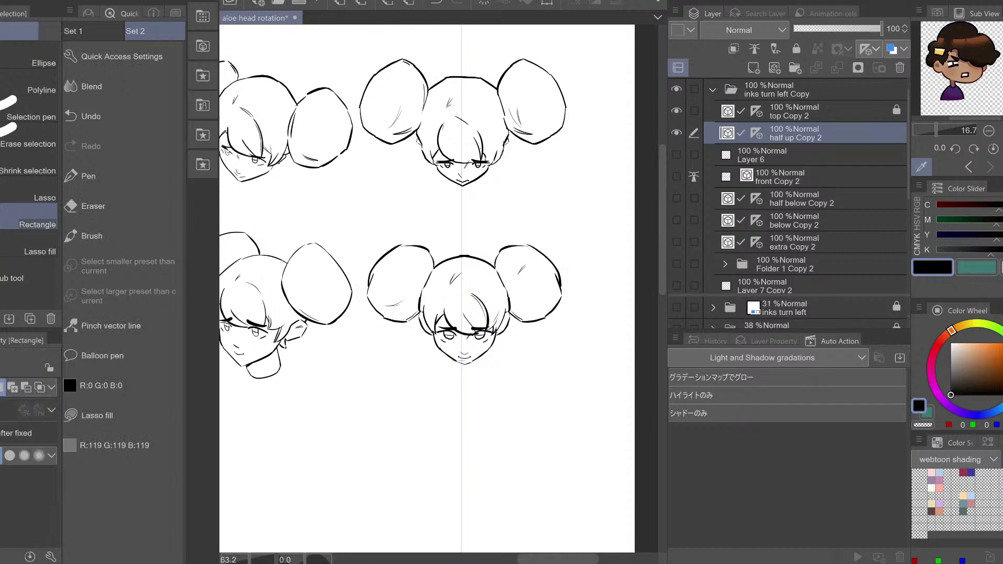
# Replace the crown hair mark on the flipped front-facing head with a smaller one placed slightly lower
pyautogui.press('/')
pyautogui.moveTo(453, 306)
pyautogui.mouseDown()
pyautogui.moveTo(472, 301)
pyautogui.moveTo(451, 324)
pyautogui.mouseUp()
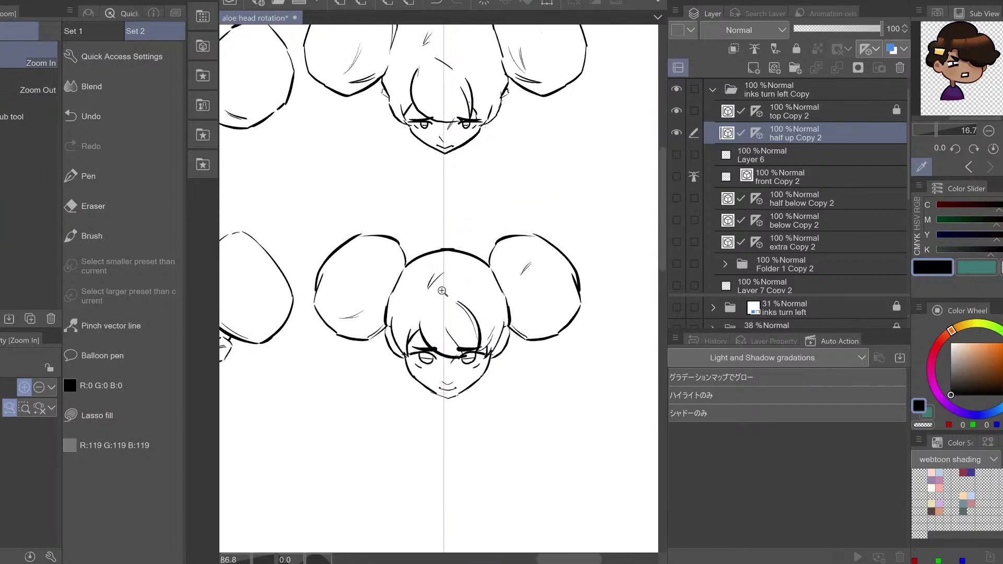
pyautogui.press('e')
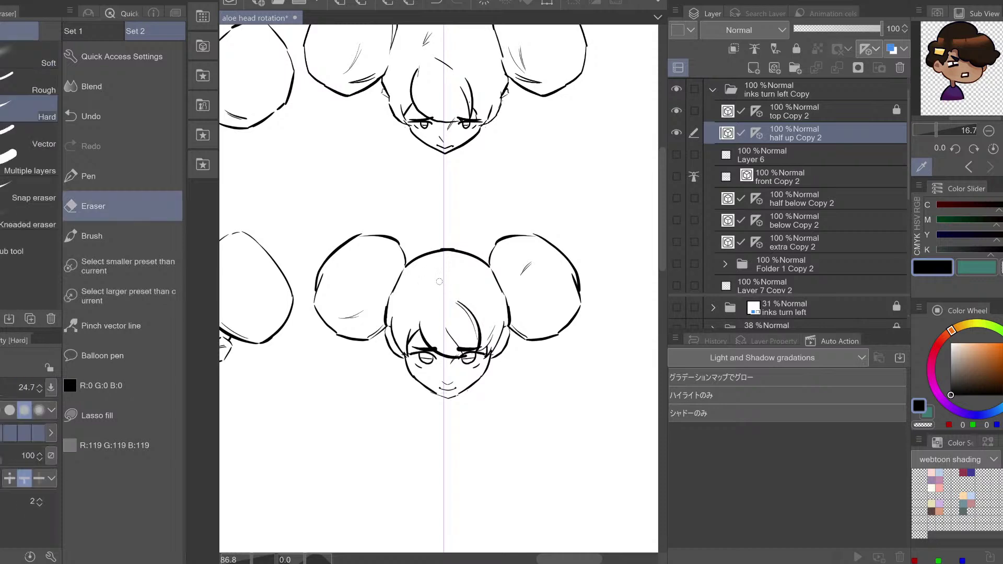
pyautogui.press('p')
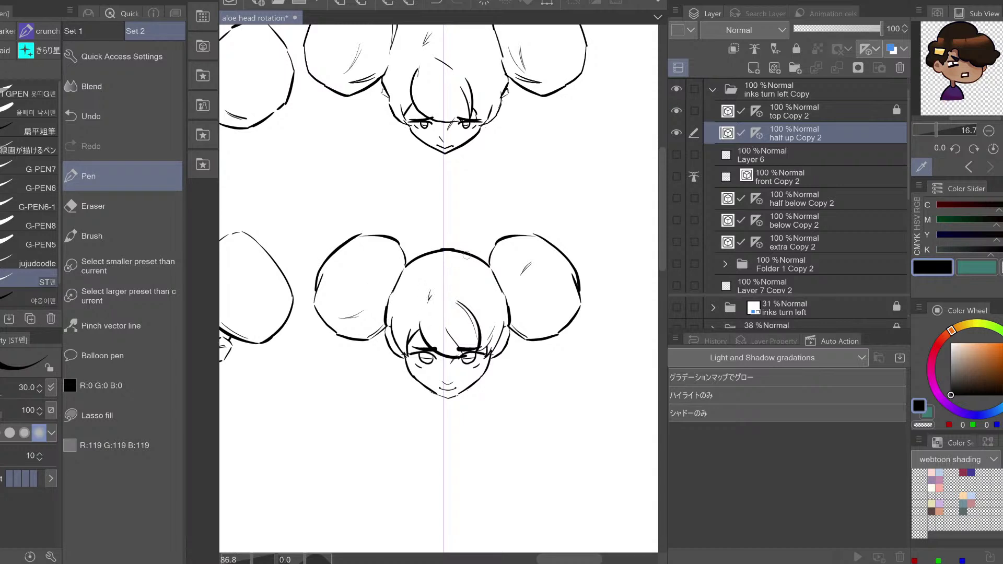
pyautogui.click(110, 326)
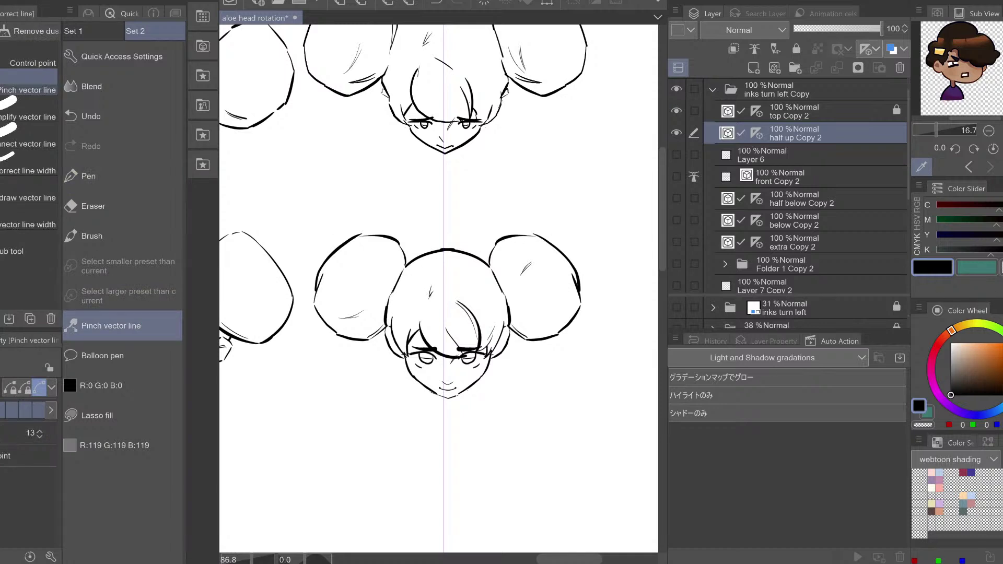
# Nudge the upper eyelid lines of both eyes slightly down on the front-facing half-up head
pyautogui.press('p')
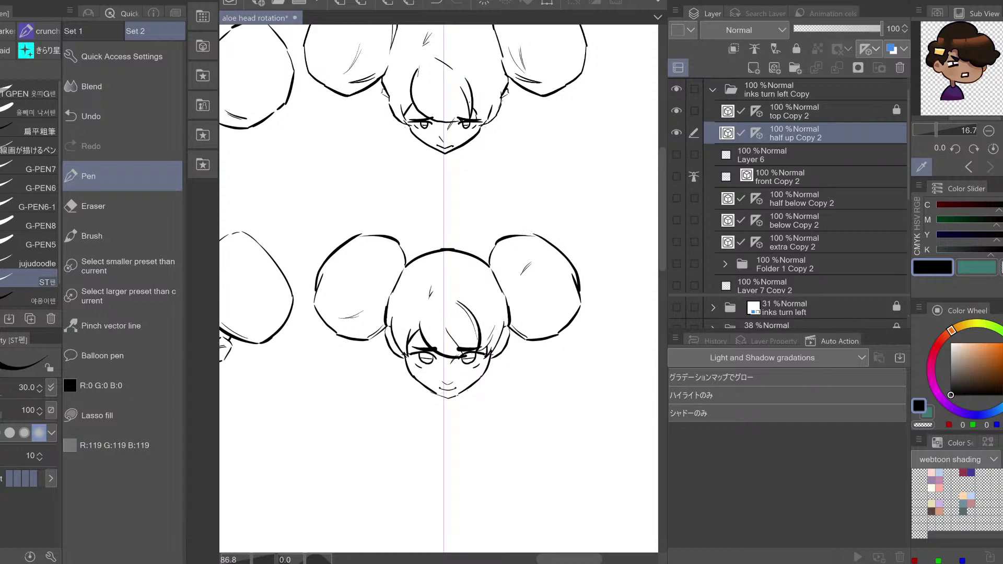
pyautogui.hotkey('ctrl', 'space')
pyautogui.moveTo(446, 359)
pyautogui.mouseDown()
pyautogui.moveTo(492, 353)
pyautogui.moveTo(431, 353)
pyautogui.mouseUp()
pyautogui.press('o')
pyautogui.hotkey('ctrl', 'z')
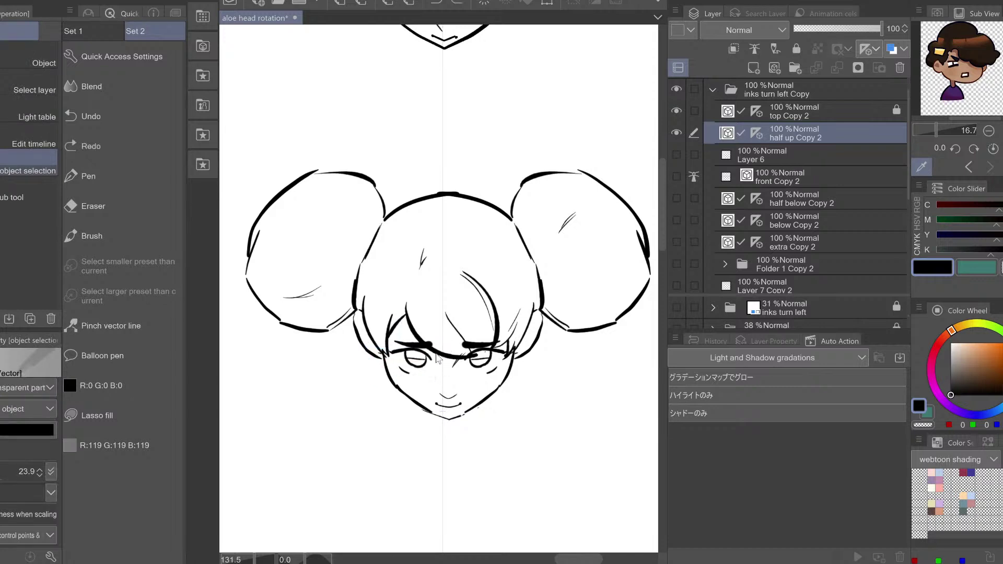
pyautogui.click(437, 358)
pyautogui.keyDown('shift'); pyautogui.click(502, 340); pyautogui.keyUp('shift')
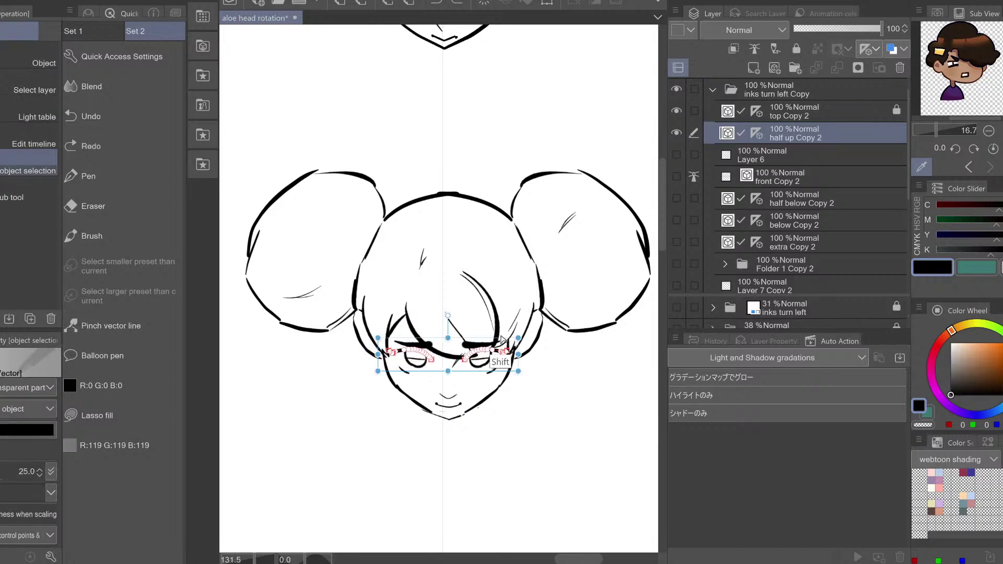
pyautogui.press('Down')
pyautogui.press('Down')
pyautogui.press('Down')
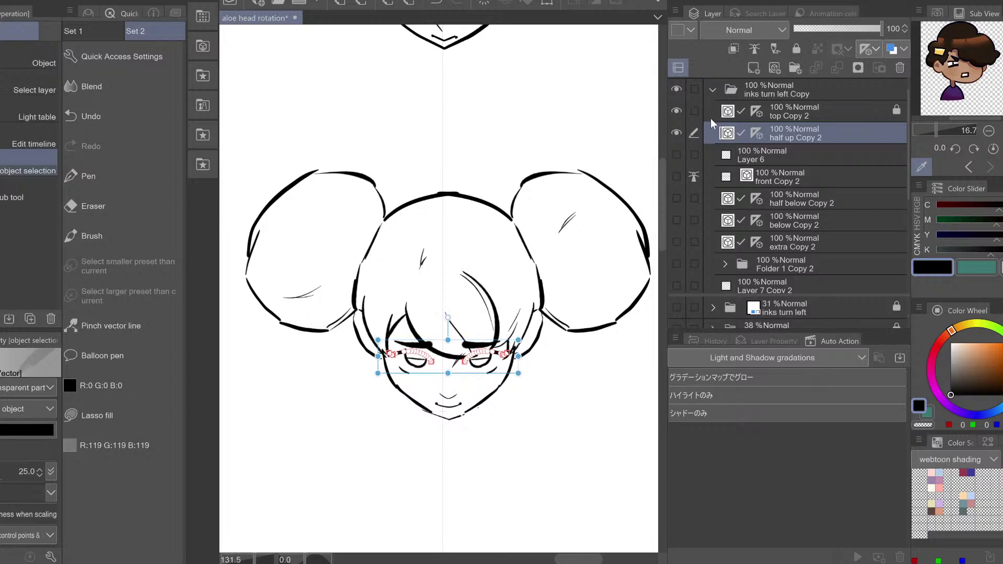
pyautogui.click(769, 160)
pyautogui.click(796, 134)
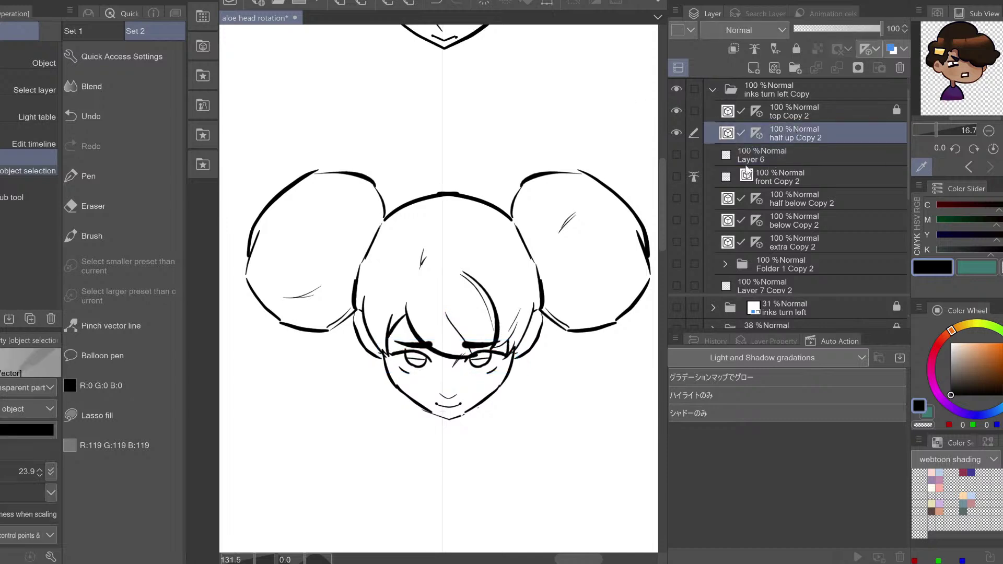
# Bend the long fringe curve on the front-facing half-up head slightly outward with Pinch vector line
pyautogui.press('e')
pyautogui.click(23, 477)
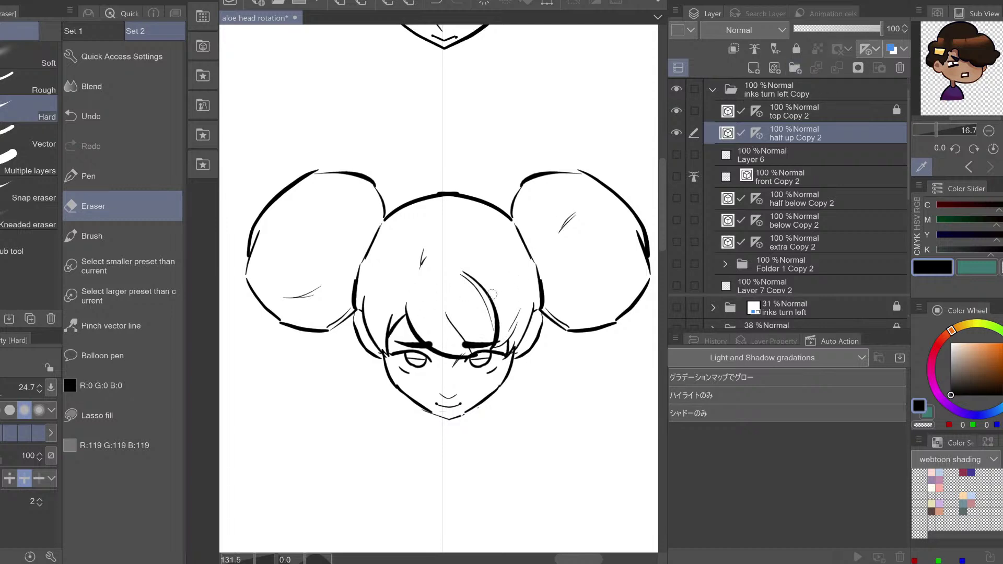
pyautogui.click(112, 307)
pyautogui.click(111, 325)
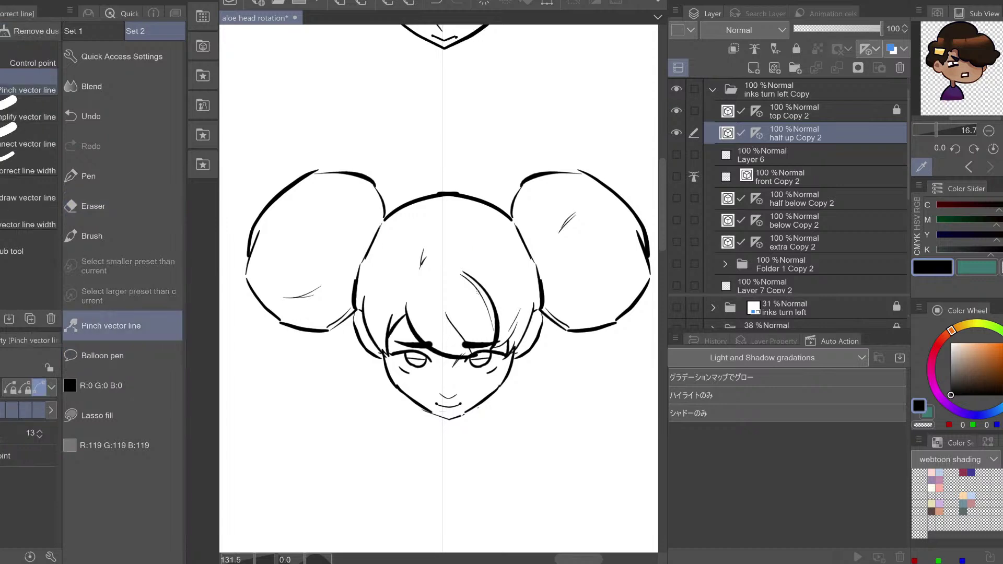
pyautogui.moveTo(488, 294); pyautogui.dragTo(490, 297)
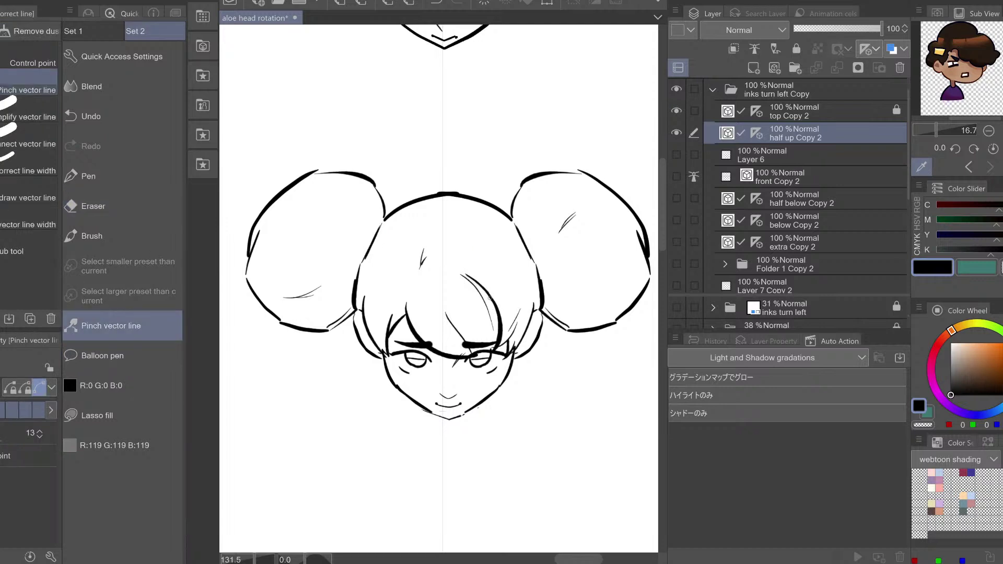
# Erase the thin strand inside the long fringe curve and redraw it closer along the curve
pyautogui.press('e')
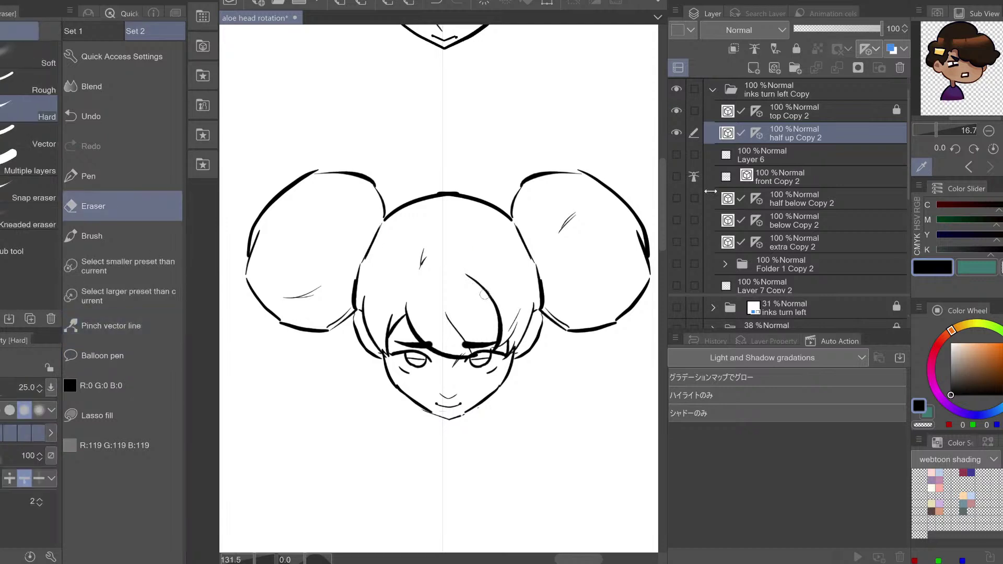
pyautogui.press('p')
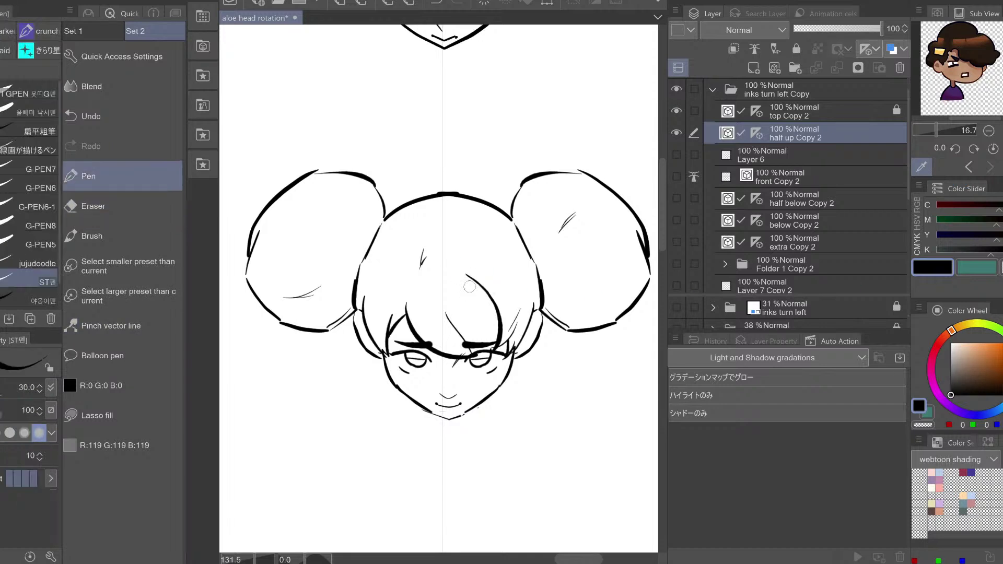
pyautogui.moveTo(469, 277); pyautogui.dragTo(497, 317)
pyautogui.press('e')
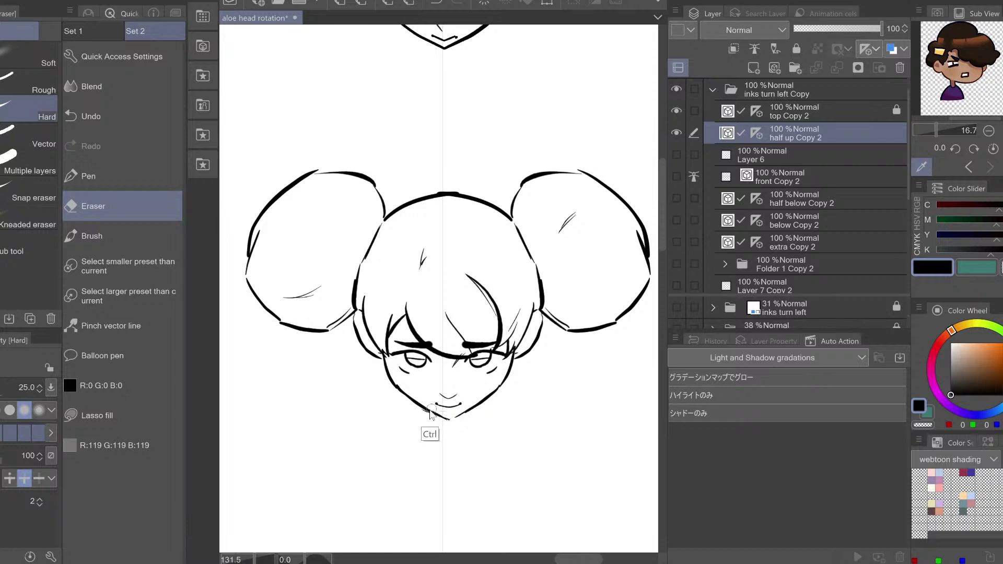
pyautogui.hotkey('ctrl', 'z')
pyautogui.hotkey('ctrl', 'y')
# Lock the half up Copy 2 layer and make the Layer 6 and front Copy 2 layers visible
pyautogui.hotkey('ctrl', 'space')
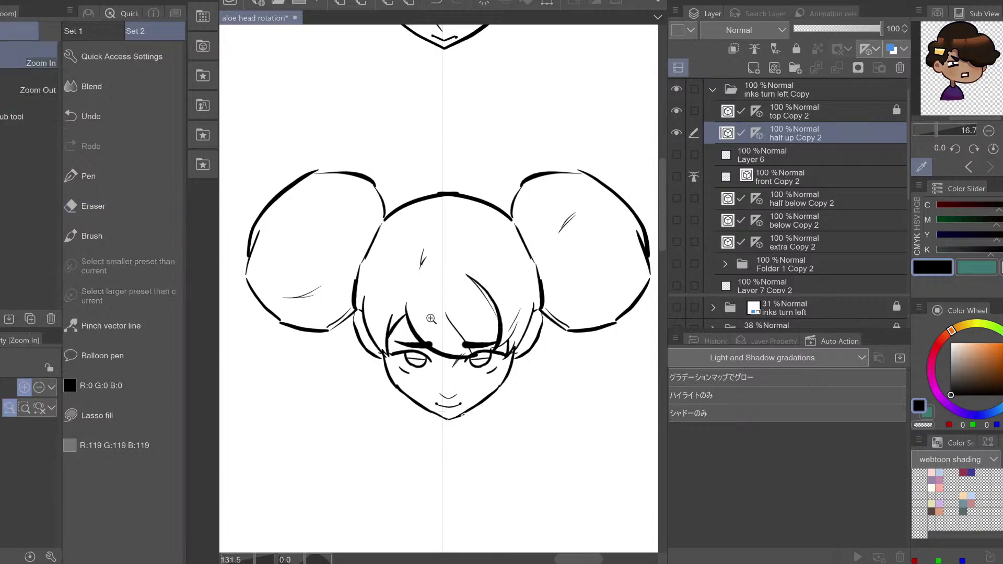
pyautogui.moveTo(431, 321)
pyautogui.mouseDown()
pyautogui.moveTo(391, 348)
pyautogui.moveTo(493, 313)
pyautogui.mouseUp()
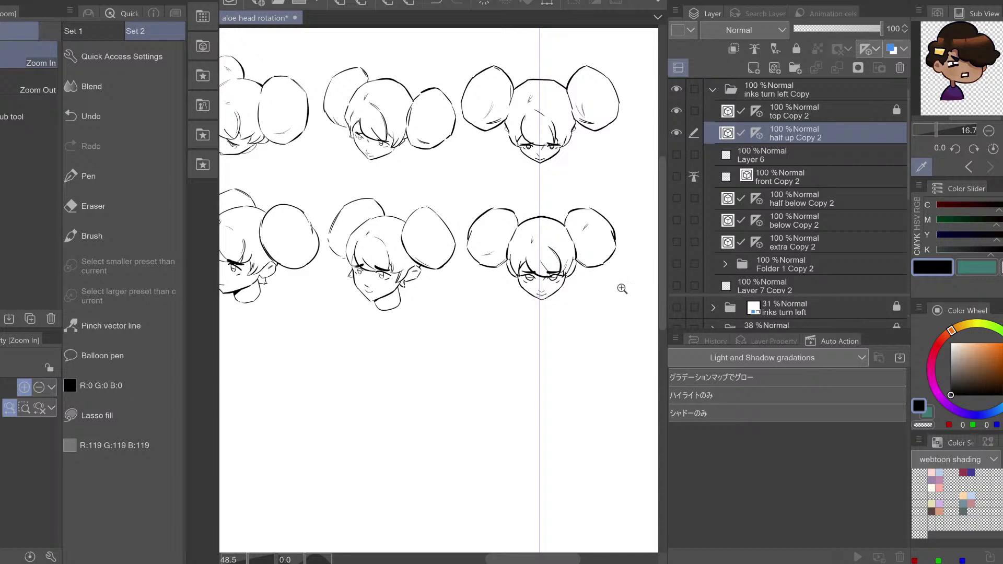
pyautogui.scroll(-1, 552, 301)
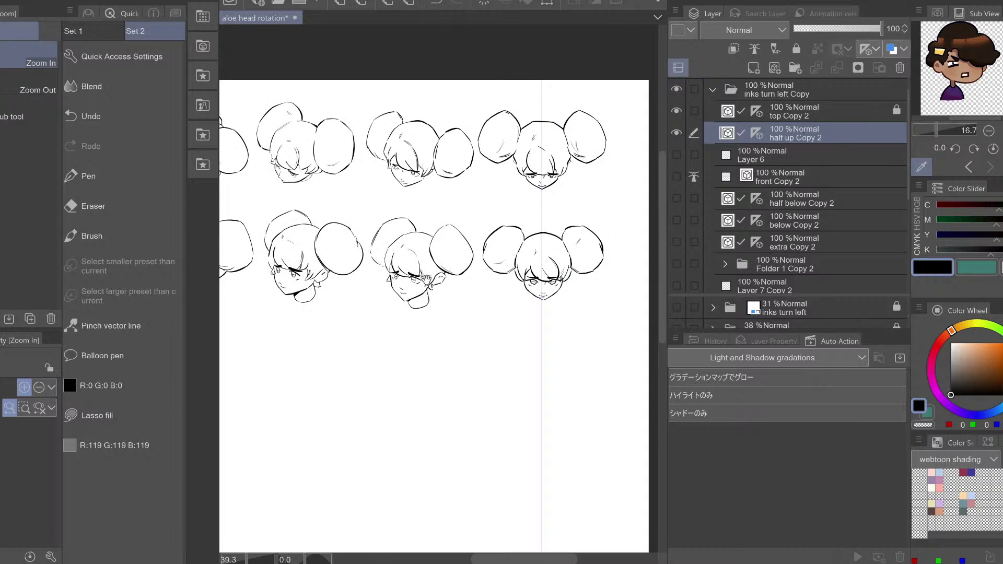
pyautogui.moveTo(412, 289); pyautogui.dragTo(507, 270)
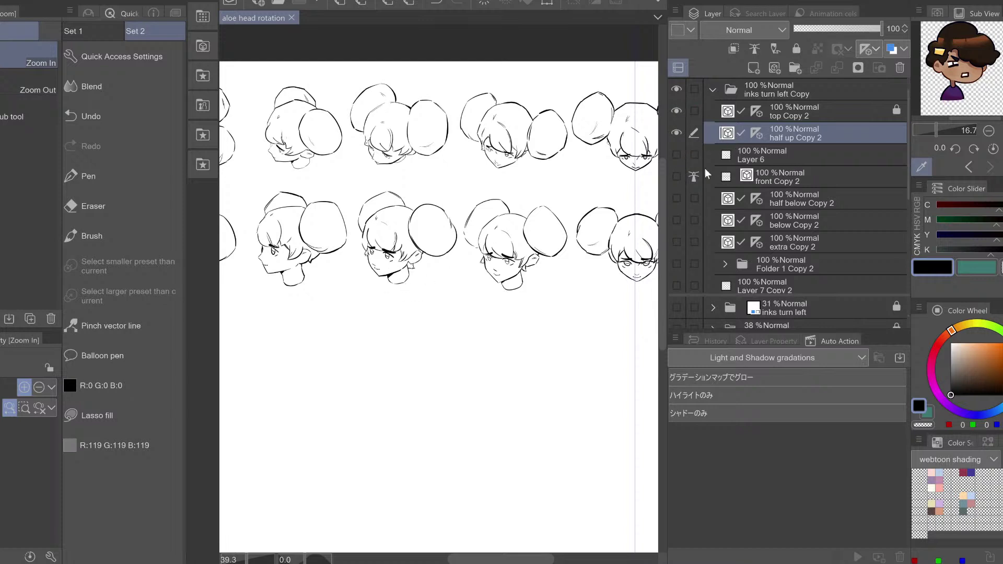
pyautogui.click(676, 155)
pyautogui.moveTo(448, 352); pyautogui.dragTo(599, 323)
pyautogui.click(805, 156)
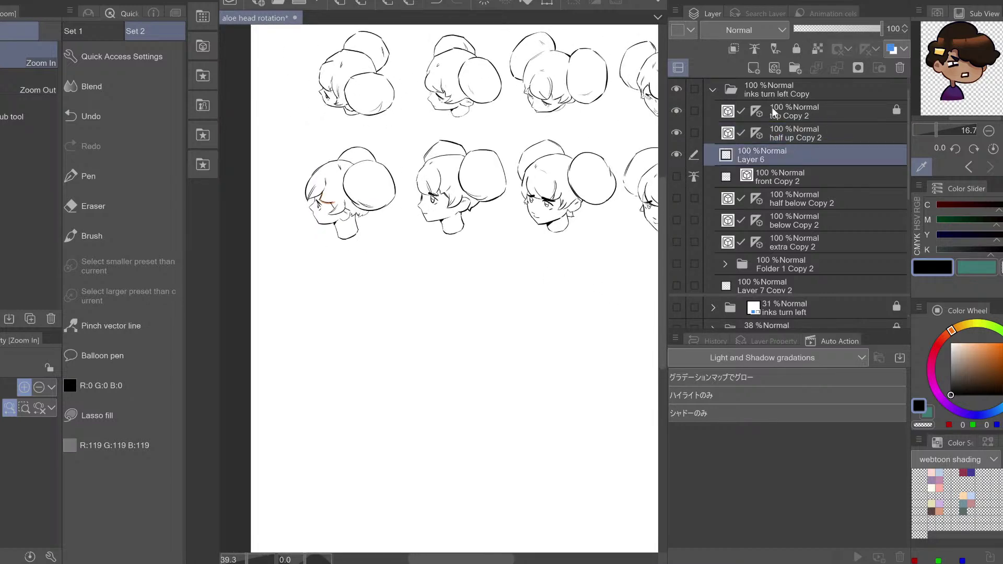
pyautogui.click(804, 134)
pyautogui.click(795, 49)
pyautogui.click(799, 156)
pyautogui.moveTo(545, 277)
pyautogui.mouseDown()
pyautogui.moveTo(553, 219)
pyautogui.moveTo(539, 244)
pyautogui.mouseUp()
pyautogui.moveTo(653, 152); pyautogui.dragTo(553, 262)
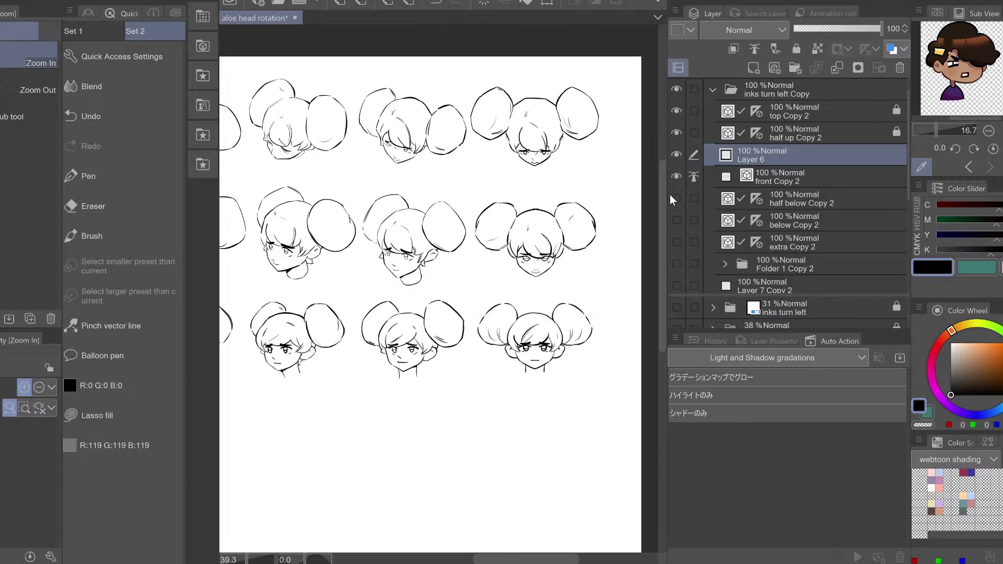
# Move Layer 6 below front Copy 2 and make front Copy 2 the active layer
pyautogui.moveTo(466, 352)
pyautogui.mouseDown()
pyautogui.moveTo(531, 318)
pyautogui.moveTo(662, 310)
pyautogui.mouseUp()
pyautogui.moveTo(319, 258); pyautogui.dragTo(426, 248)
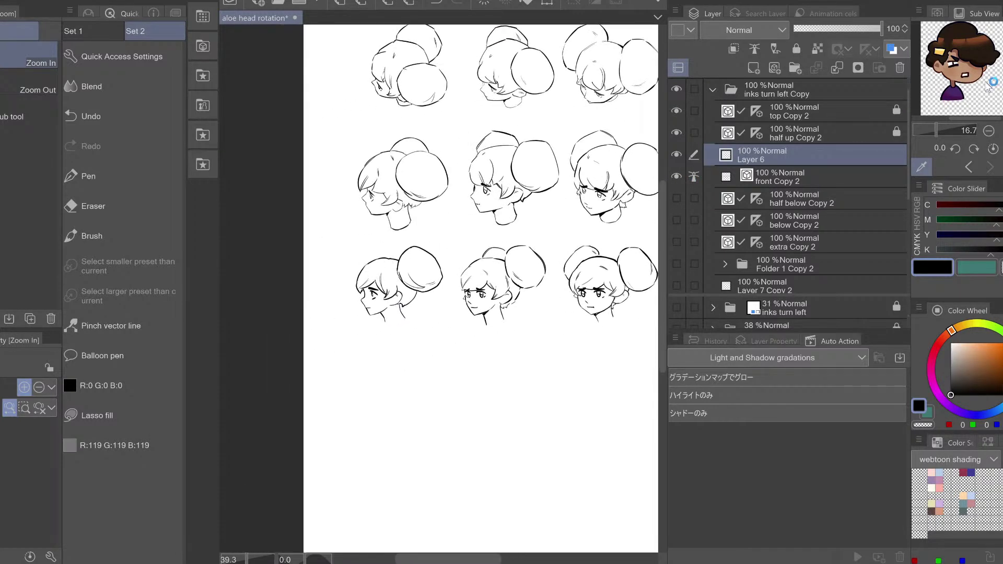
pyautogui.click(385, 271)
pyautogui.moveTo(386, 270); pyautogui.dragTo(393, 270)
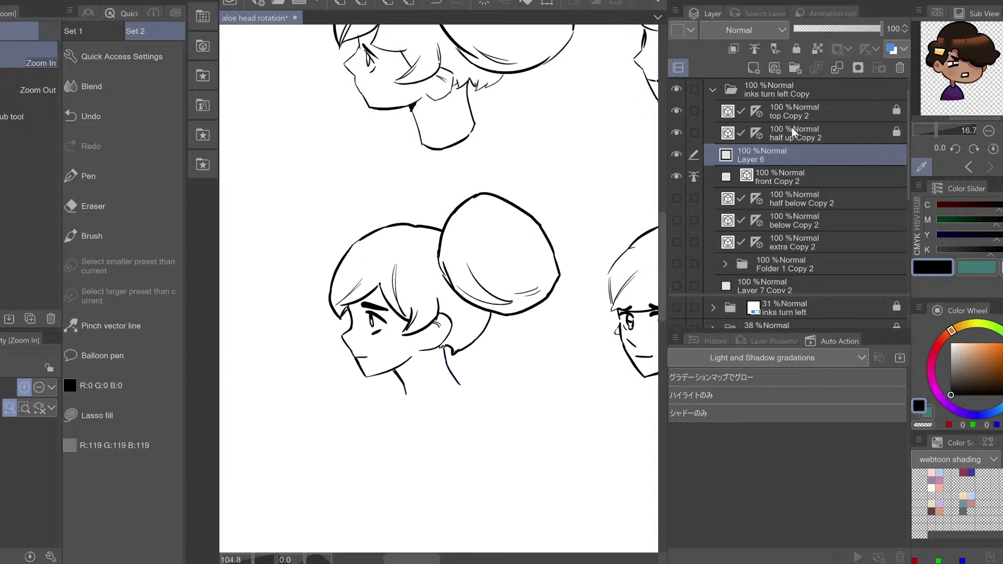
pyautogui.moveTo(808, 154); pyautogui.dragTo(812, 191)
pyautogui.click(807, 158)
# Erase the line of the front fringe strand on the front-row profile head and redraw it rising from the forehead
pyautogui.moveTo(358, 291); pyautogui.dragTo(357, 290)
pyautogui.moveTo(397, 247); pyautogui.dragTo(357, 322)
pyautogui.press('e')
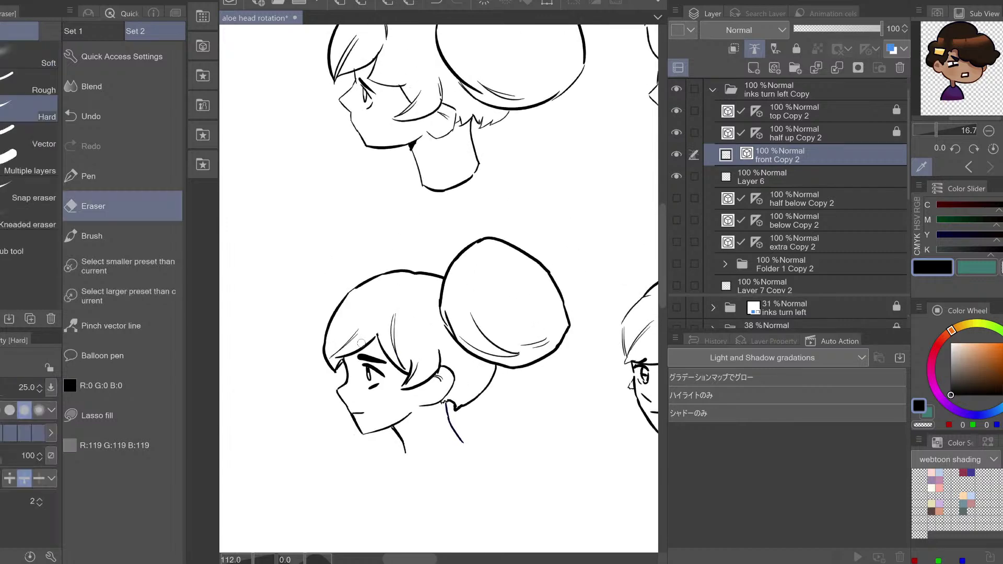
pyautogui.moveTo(368, 349); pyautogui.dragTo(368, 347)
pyautogui.press('p')
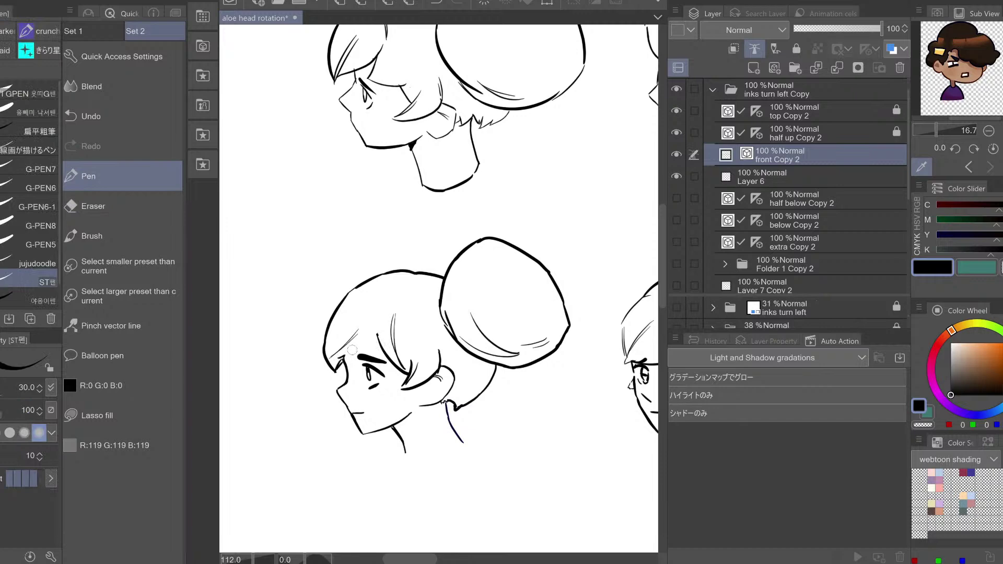
pyautogui.moveTo(344, 356); pyautogui.dragTo(384, 333)
pyautogui.hotkey('ctrl', 'z')
pyautogui.hotkey('ctrl', 'z')
pyautogui.hotkey('ctrl', 'z')
pyautogui.moveTo(335, 358); pyautogui.dragTo(380, 327)
# Redraw the profile head's front fringe line in mirrored view and compare it in the unmirrored view
pyautogui.press('h')
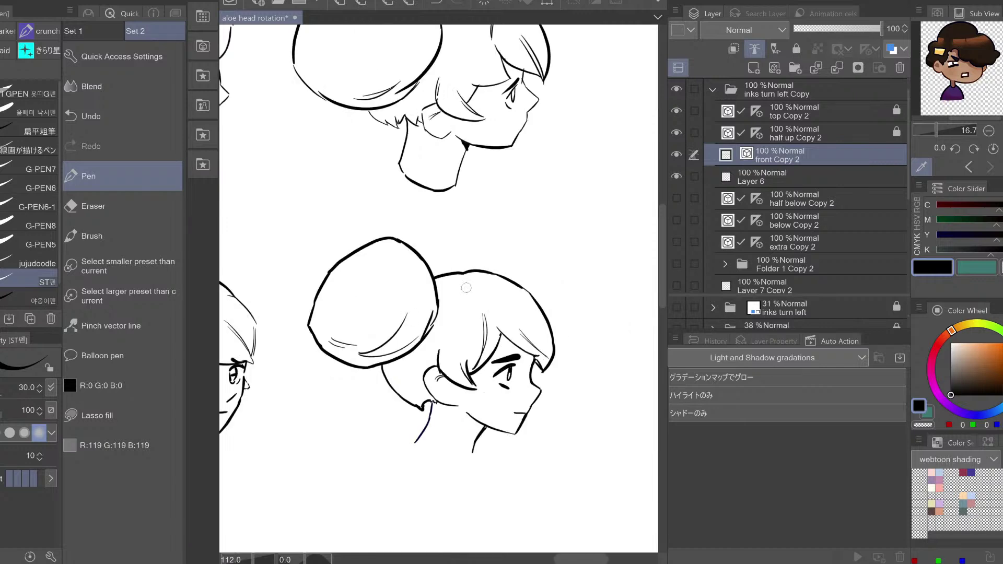
pyautogui.hotkey('ctrl', 'z')
pyautogui.moveTo(499, 333); pyautogui.dragTo(544, 357)
pyautogui.press('h')
pyautogui.press('e')
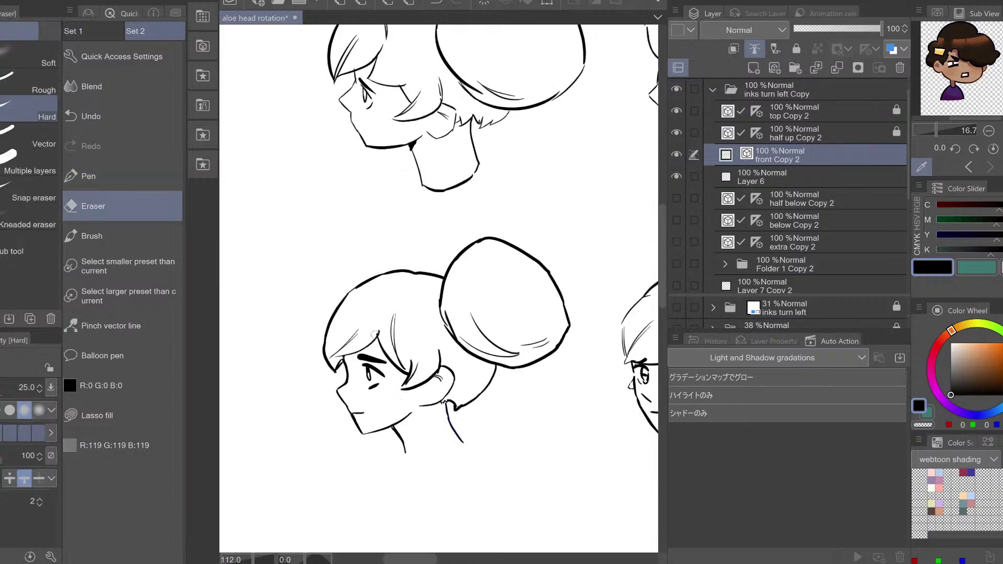
pyautogui.hotkey('ctrl', 'z')
pyautogui.click(455, 7)
# Erase the thick diagonal strand behind the profile head's eyebrow and compare the drawing with Layer 6 hidden and shown
pyautogui.moveTo(463, 390); pyautogui.dragTo(446, 370)
pyautogui.moveTo(376, 338); pyautogui.dragTo(383, 344)
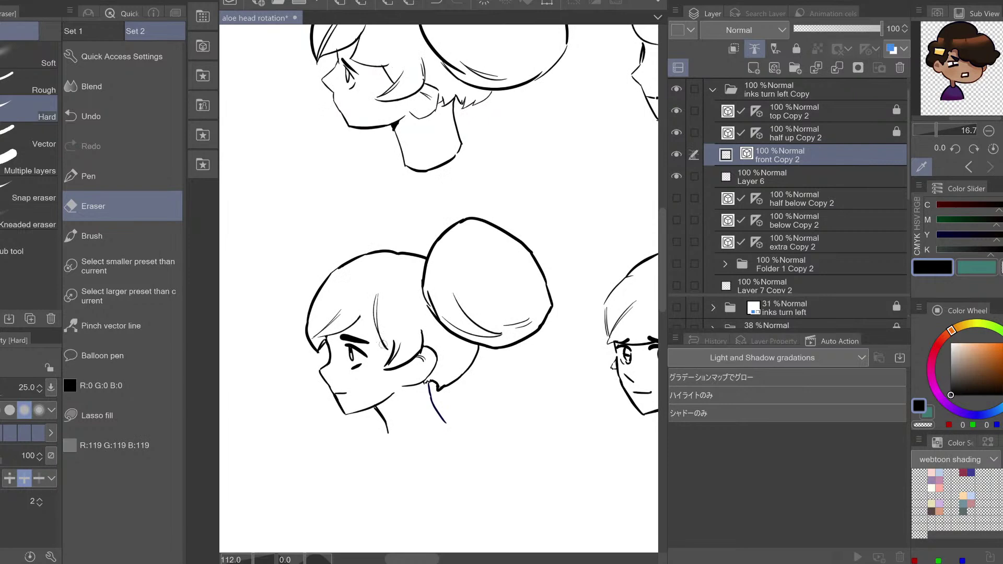
pyautogui.moveTo(379, 308); pyautogui.dragTo(376, 336)
pyautogui.hotkey('ctrl', 'z')
pyautogui.press('p')
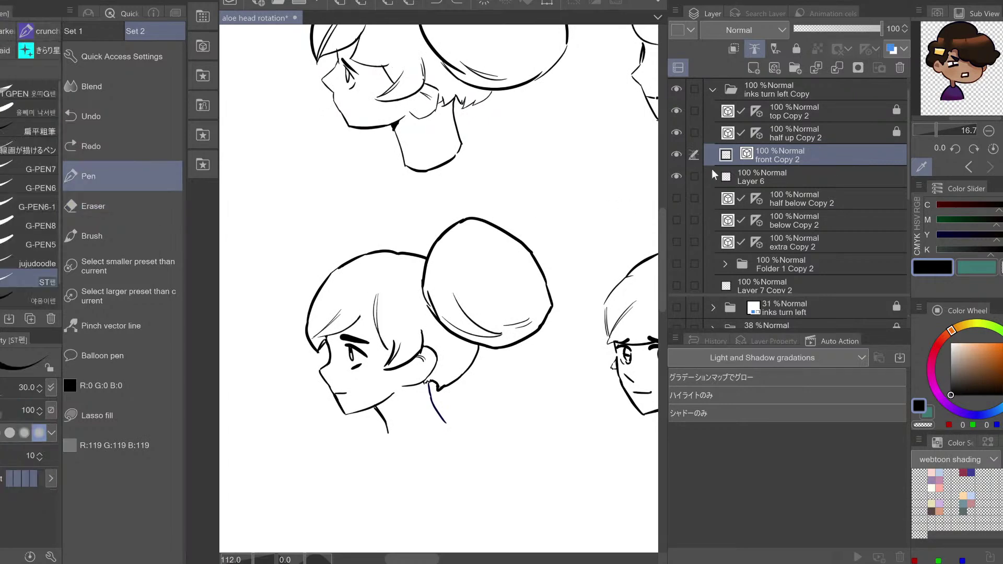
pyautogui.click(677, 177)
pyautogui.click(679, 177)
# Try short strand edges dropping from the fringe tip over the profile head's eyebrow, checking them in mirrored view
pyautogui.moveTo(357, 319); pyautogui.dragTo(374, 335)
pyautogui.hotkey('ctrl', 'z')
pyautogui.moveTo(357, 323); pyautogui.dragTo(363, 336)
pyautogui.hotkey('ctrl', 'z')
pyautogui.moveTo(364, 337); pyautogui.dragTo(375, 327)
pyautogui.press('h')
pyautogui.hotkey('ctrl', 'z')
pyautogui.hotkey('ctrl', 'y')
pyautogui.hotkey('ctrl', 'z')
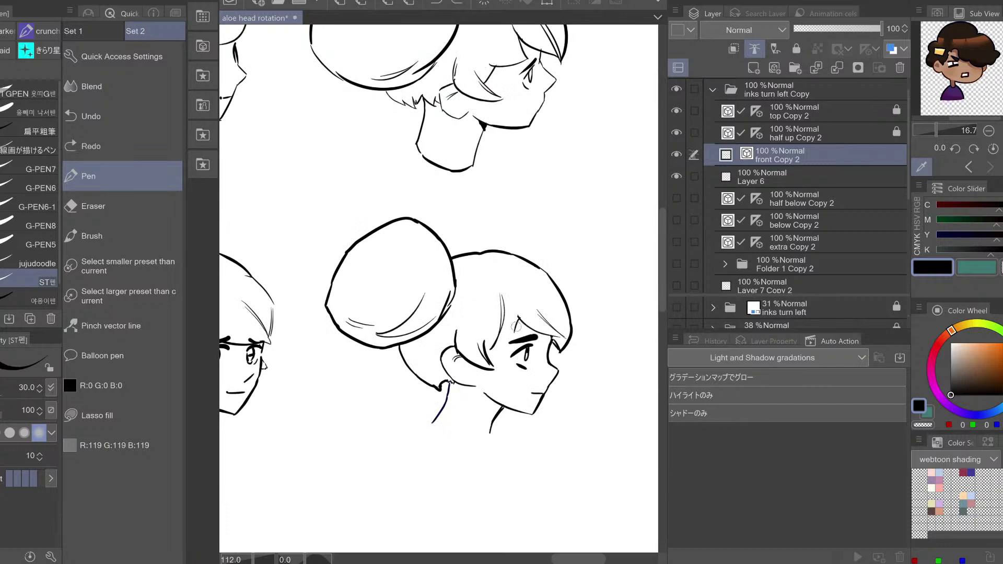
pyautogui.moveTo(498, 336); pyautogui.dragTo(519, 337)
pyautogui.hotkey('ctrl', 'z')
pyautogui.hotkey('ctrl', 'z')
pyautogui.hotkey('ctrl', 'z')
pyautogui.press('h')
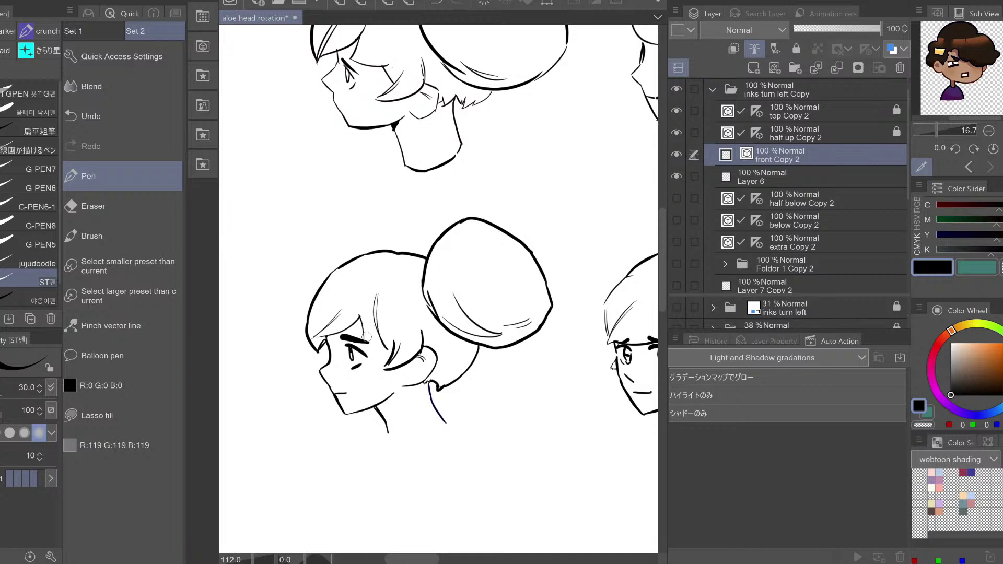
# Try alternative strokes joining the fringe tip to the side lock behind the eyebrow, and compare them in mirrored view
pyautogui.hotkey('ctrl', 'z')
pyautogui.moveTo(376, 333); pyautogui.dragTo(366, 339)
pyautogui.hotkey('ctrl', 'z')
pyautogui.moveTo(368, 335)
pyautogui.mouseDown()
pyautogui.moveTo(381, 326)
pyautogui.moveTo(367, 335)
pyautogui.mouseUp()
pyautogui.hotkey('ctrl', 'z')
pyautogui.hotkey('ctrl', 'h')
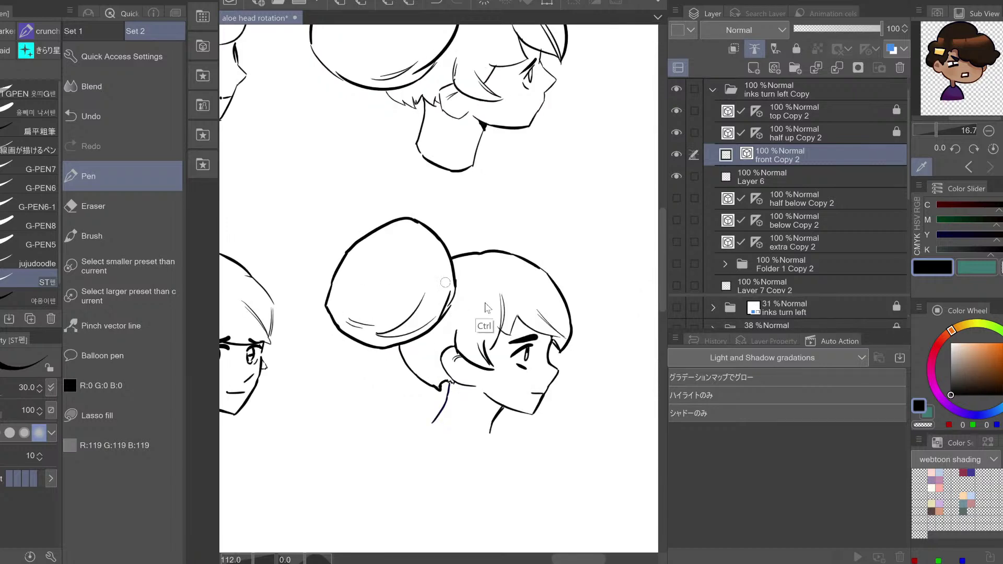
pyautogui.hotkey('ctrl', 'z')
pyautogui.press('h')
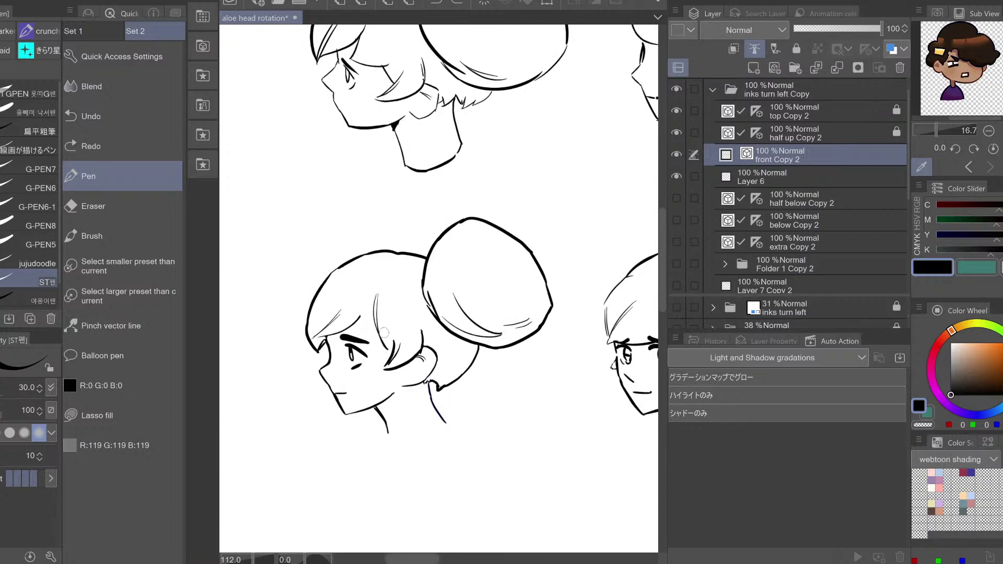
# Draw short strand edges between the profile head's fringe tip and side lock, and erase the long thin strand above them
pyautogui.moveTo(386, 325)
pyautogui.mouseDown()
pyautogui.moveTo(375, 345)
pyautogui.moveTo(363, 320)
pyautogui.moveTo(370, 345)
pyautogui.mouseUp()
pyautogui.hotkey('ctrl', 'z')
pyautogui.hotkey('ctrl', 'z')
pyautogui.press('e')
pyautogui.moveTo(376, 297); pyautogui.dragTo(380, 321)
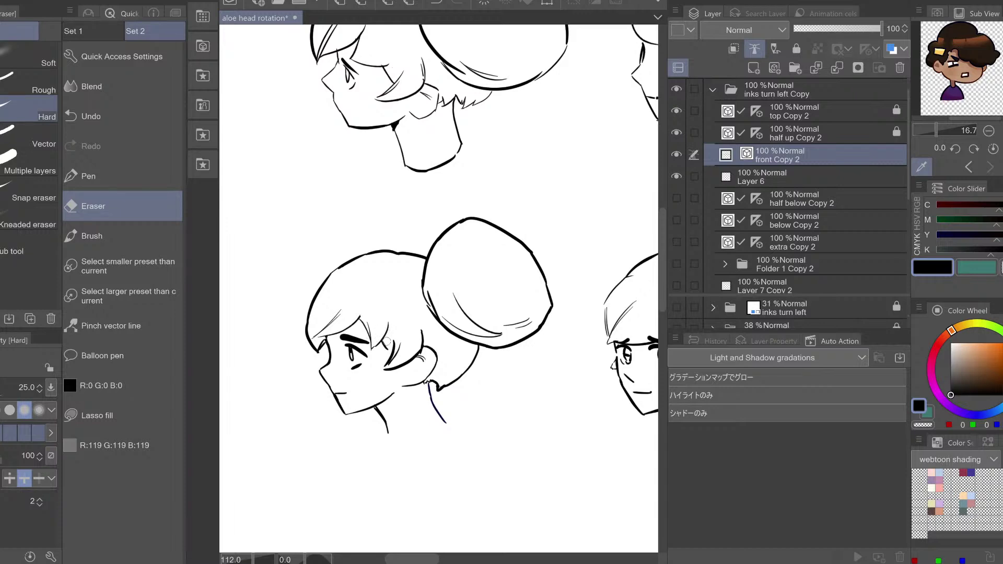
# Try extra short strokes at the tip of the side lock and in the gap behind the profile head's eyebrow
pyautogui.press('p')
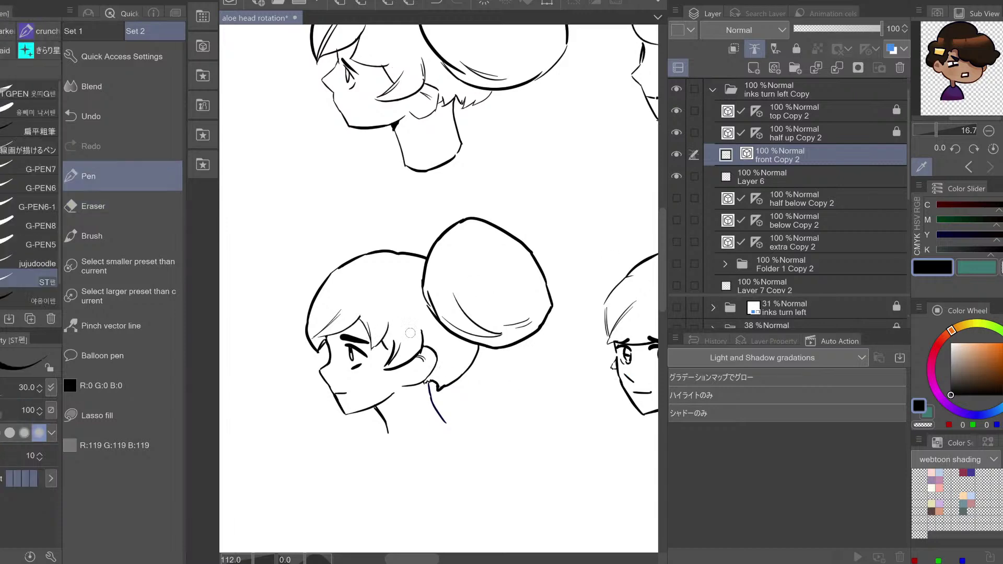
pyautogui.moveTo(387, 346); pyautogui.dragTo(392, 352)
pyautogui.hotkey('ctrl', 'z')
pyautogui.moveTo(498, 335); pyautogui.dragTo(429, 336)
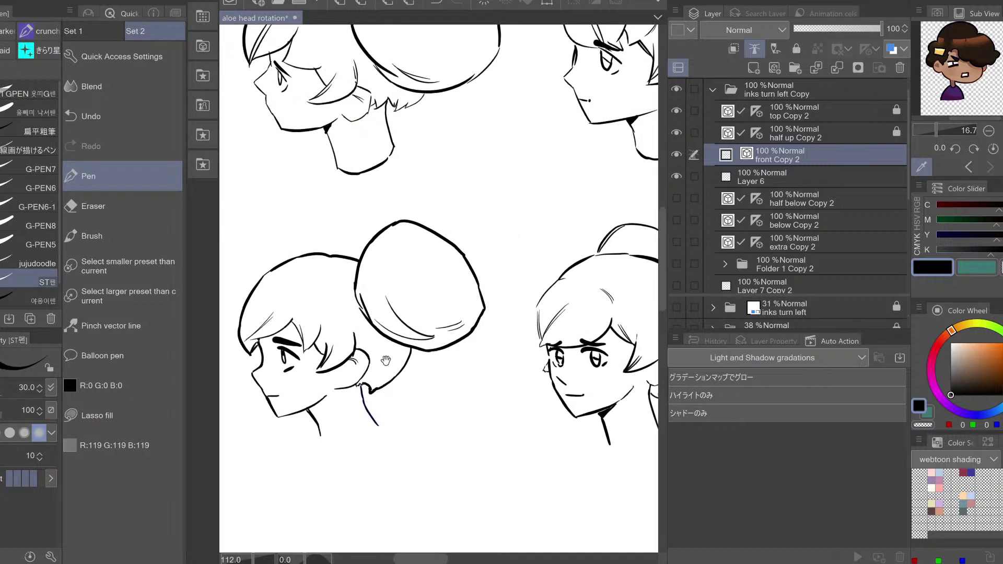
pyautogui.moveTo(464, 400); pyautogui.dragTo(423, 374)
pyautogui.moveTo(306, 344); pyautogui.dragTo(318, 324)
pyautogui.hotkey('ctrl', 'z')
# Erase the extra strokes in the gap behind the profile head's eyebrow and adjust the fringe tip with Pinch vector line
pyautogui.press('e')
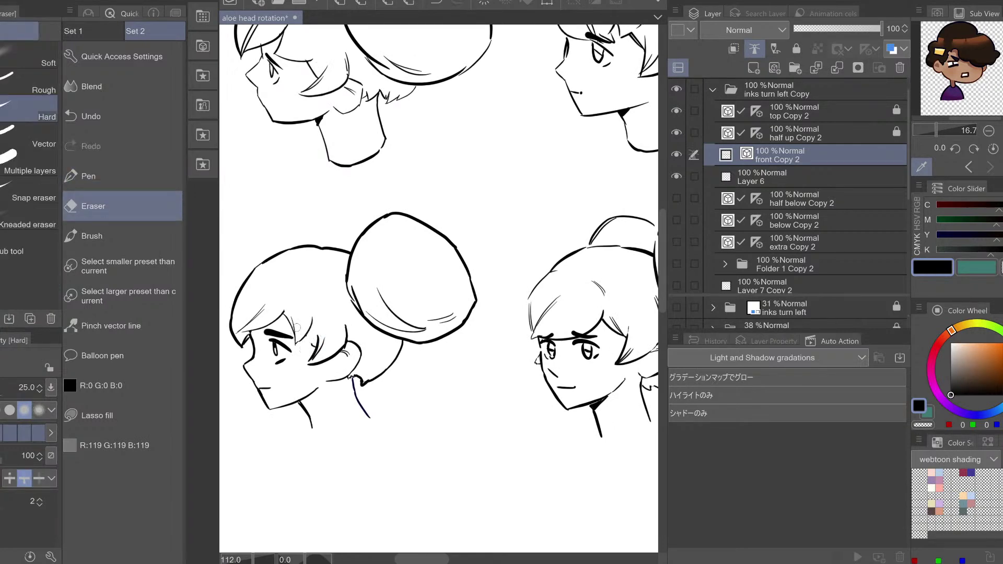
pyautogui.click(110, 326)
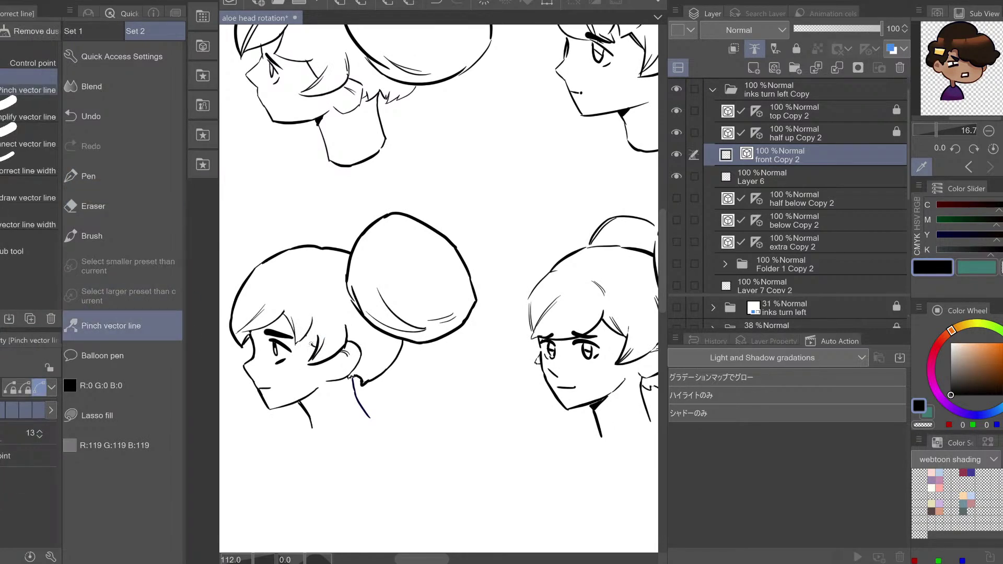
pyautogui.press('e')
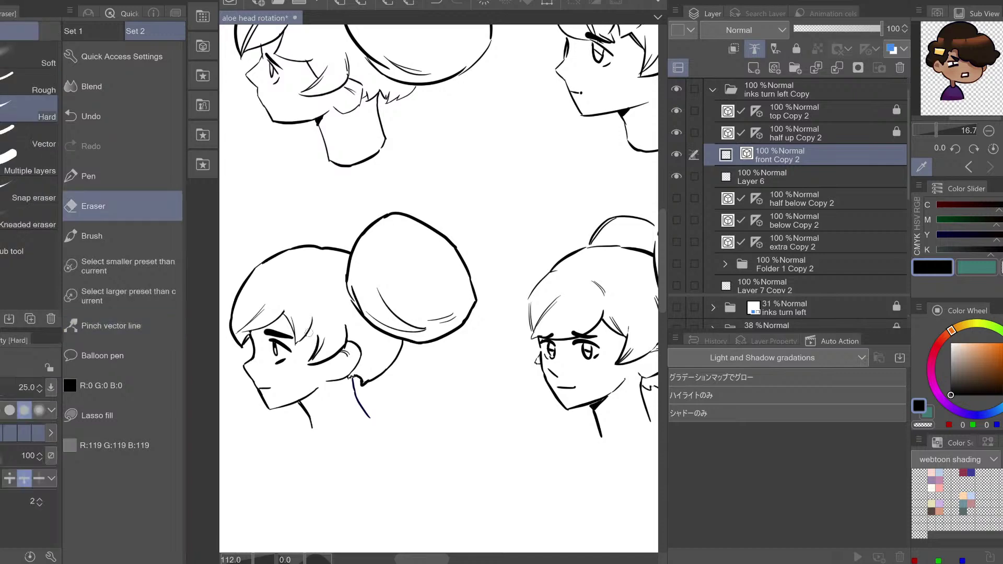
pyautogui.click(126, 324)
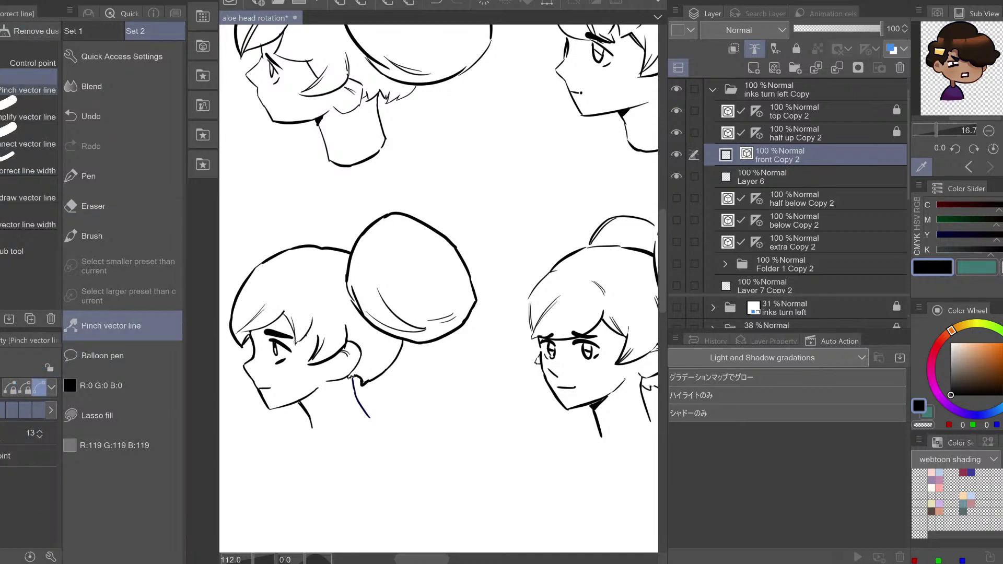
pyautogui.moveTo(295, 343); pyautogui.dragTo(297, 345)
pyautogui.hotkey('ctrl', 'z')
pyautogui.moveTo(295, 344); pyautogui.dragTo(296, 345)
pyautogui.press('e')
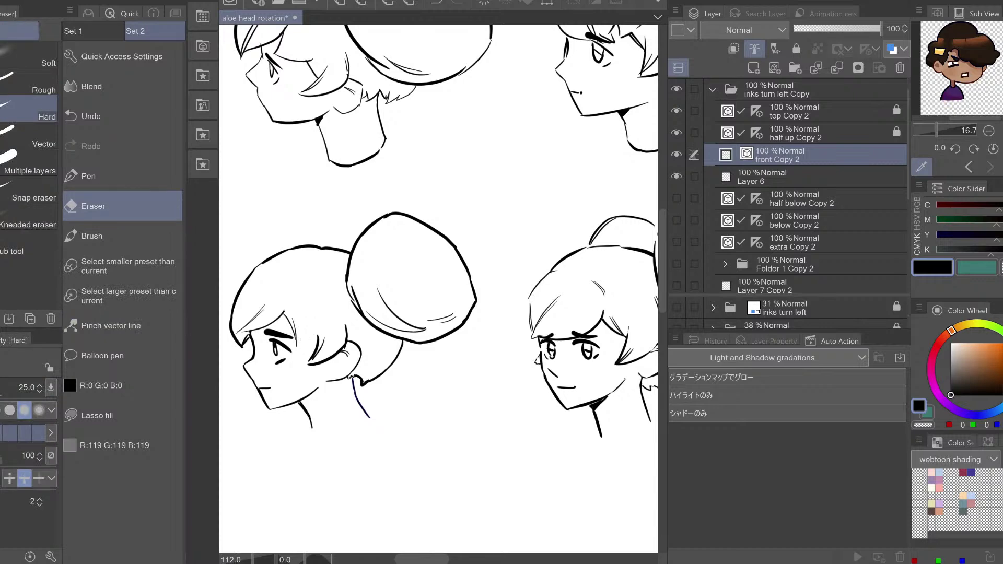
# Draw a short strand edge joining the profile head's fringe tip to the side lock, trim its end, and save the file
pyautogui.press('p')
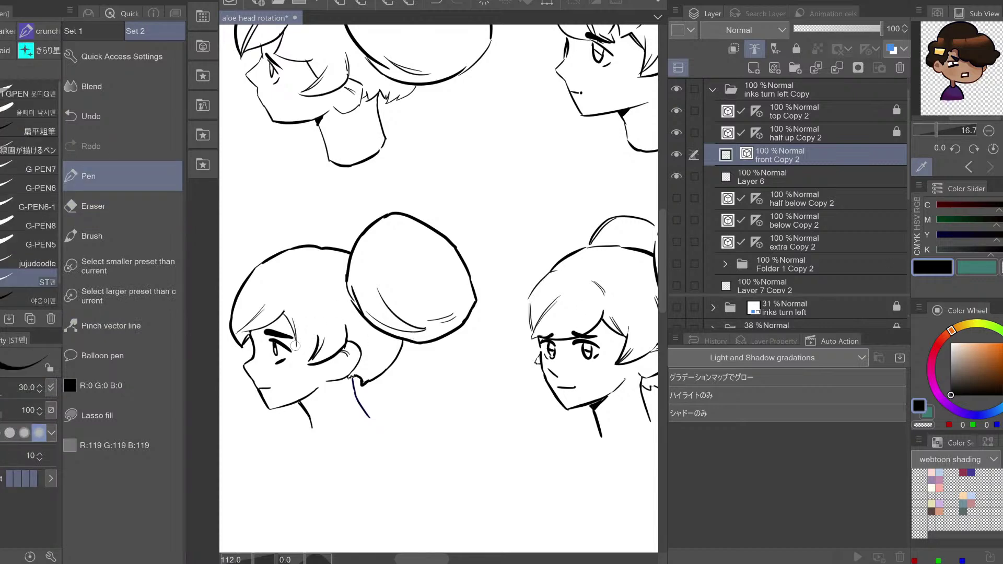
pyautogui.moveTo(296, 345); pyautogui.dragTo(318, 336)
pyautogui.hotkey('ctrl', 'z')
pyautogui.press('e')
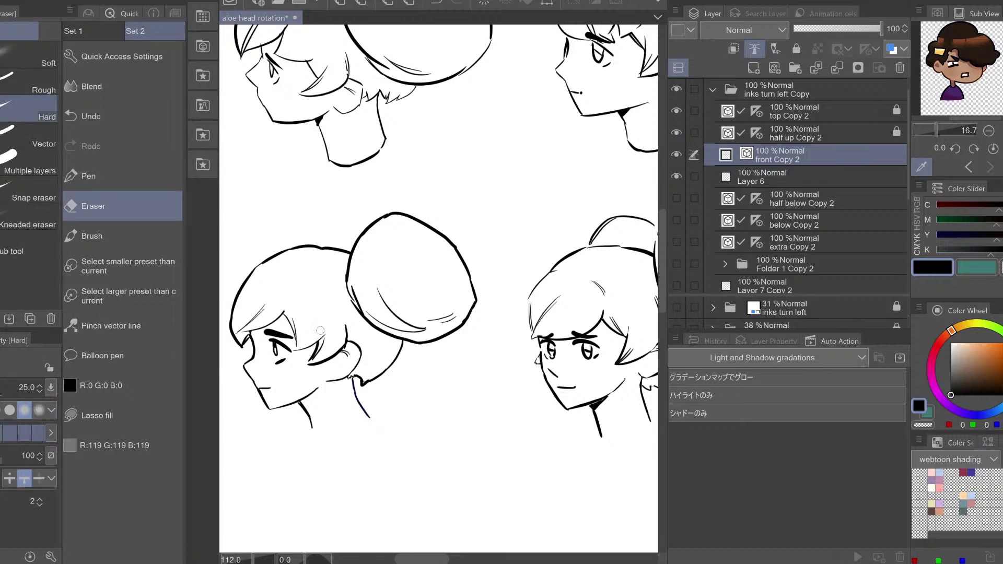
pyautogui.hotkey('ctrl', 'z')
pyautogui.moveTo(320, 331); pyautogui.dragTo(318, 336)
pyautogui.hotkey('ctrl', 's')
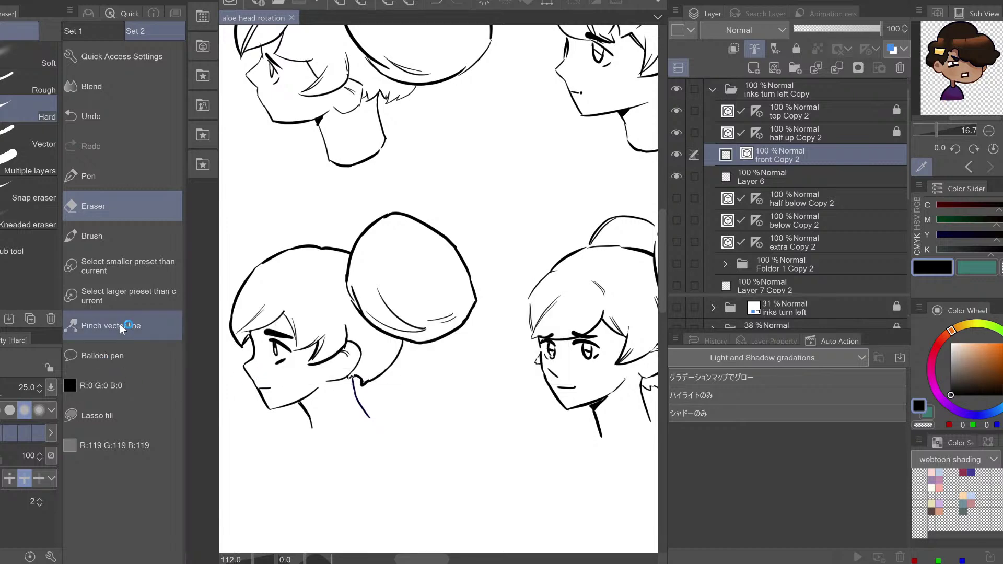
# Pinch the profile head's fringe line slightly outward above the back end of the eyebrow
pyautogui.click(120, 324)
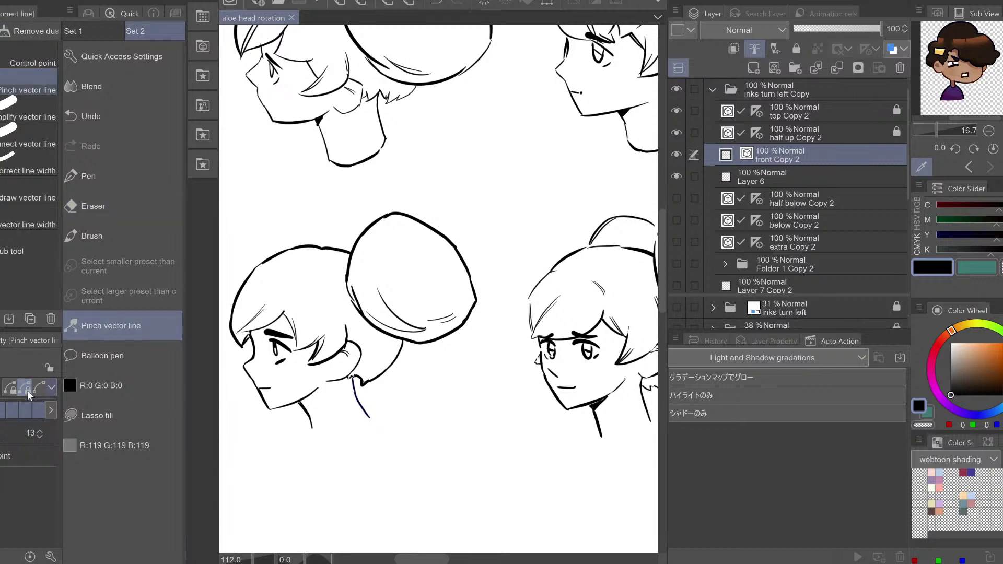
pyautogui.moveTo(293, 333); pyautogui.dragTo(298, 331)
pyautogui.moveTo(585, 335); pyautogui.dragTo(403, 336)
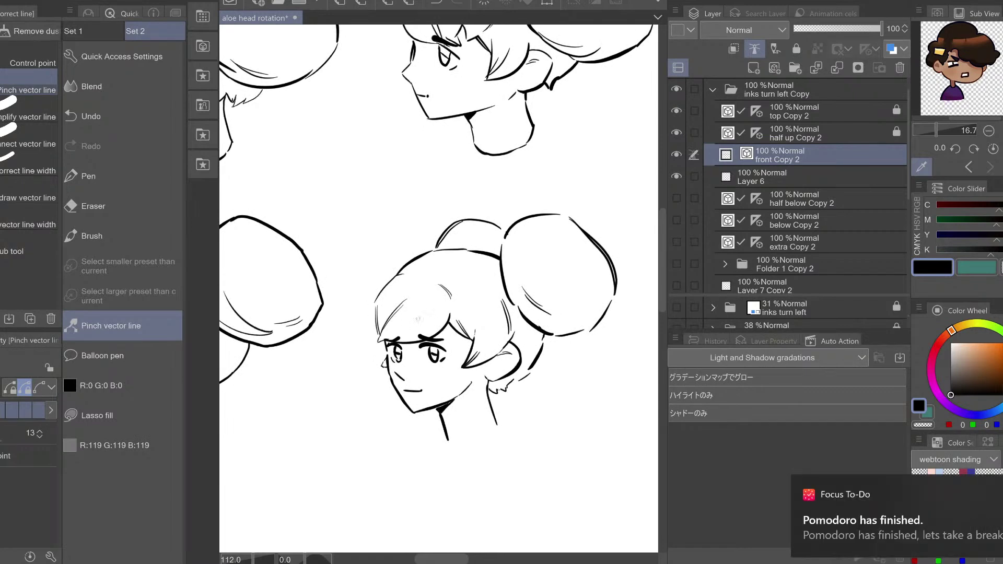
# Erase the old swept fringe strands across the front-row three-quarter head's forehead, above the far eyebrow
pyautogui.press('e')
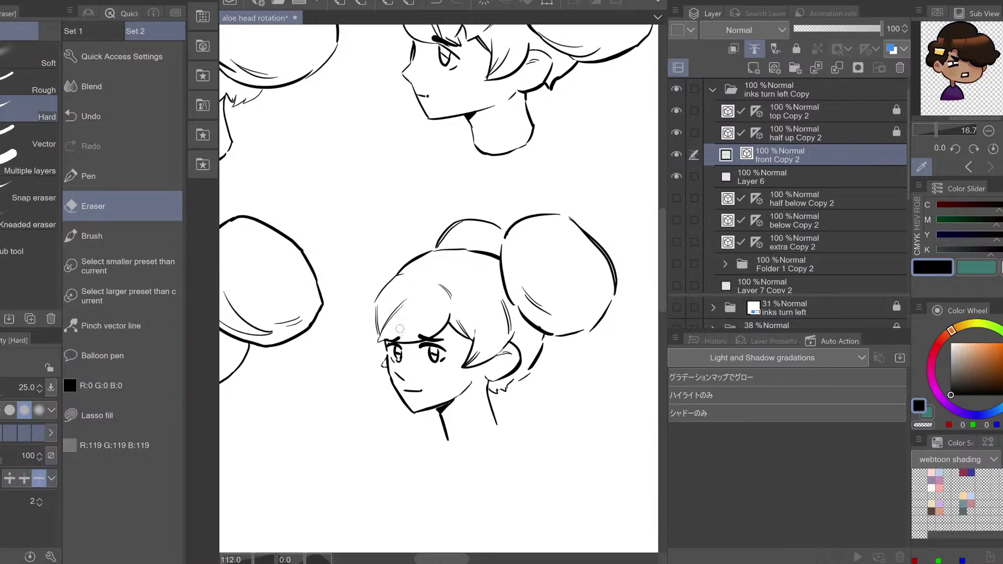
pyautogui.moveTo(405, 345); pyautogui.dragTo(409, 335)
pyautogui.hotkey('ctrl', 'z')
pyautogui.moveTo(374, 307); pyautogui.dragTo(378, 341)
pyautogui.hotkey('ctrl', 'z')
pyautogui.moveTo(398, 342)
pyautogui.mouseDown()
pyautogui.moveTo(437, 363)
pyautogui.moveTo(413, 359)
pyautogui.mouseUp()
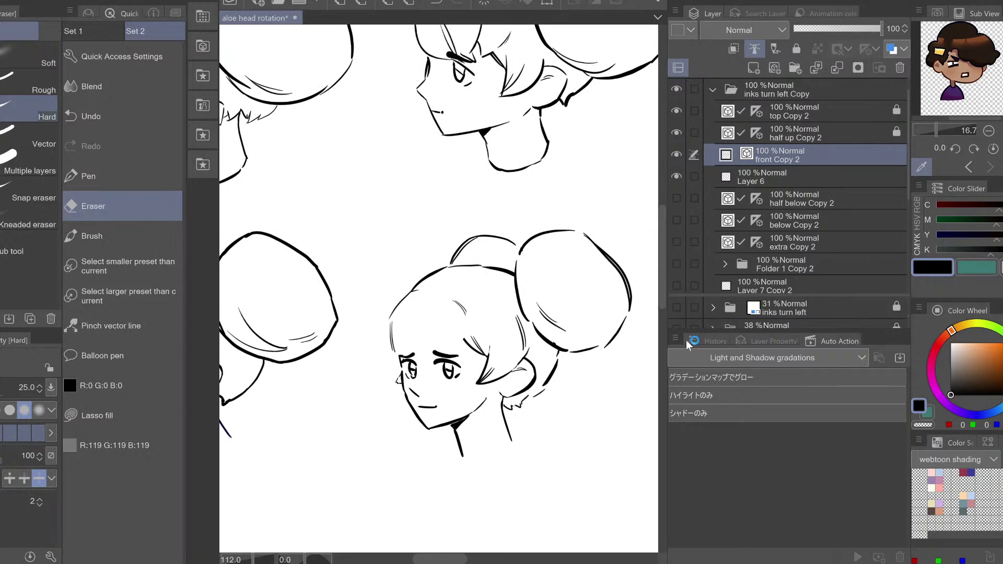
# Thicken the three-quarter head's eyebrow with Correct line width, adjust the brows with Pinch vector line, and check them in mirrored view
pyautogui.press('p')
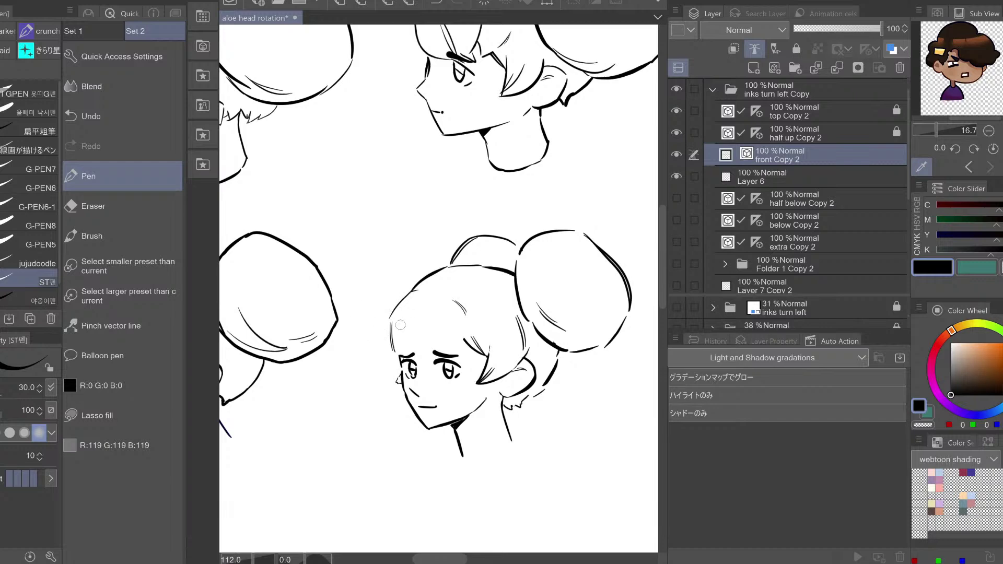
pyautogui.moveTo(444, 360); pyautogui.dragTo(421, 353)
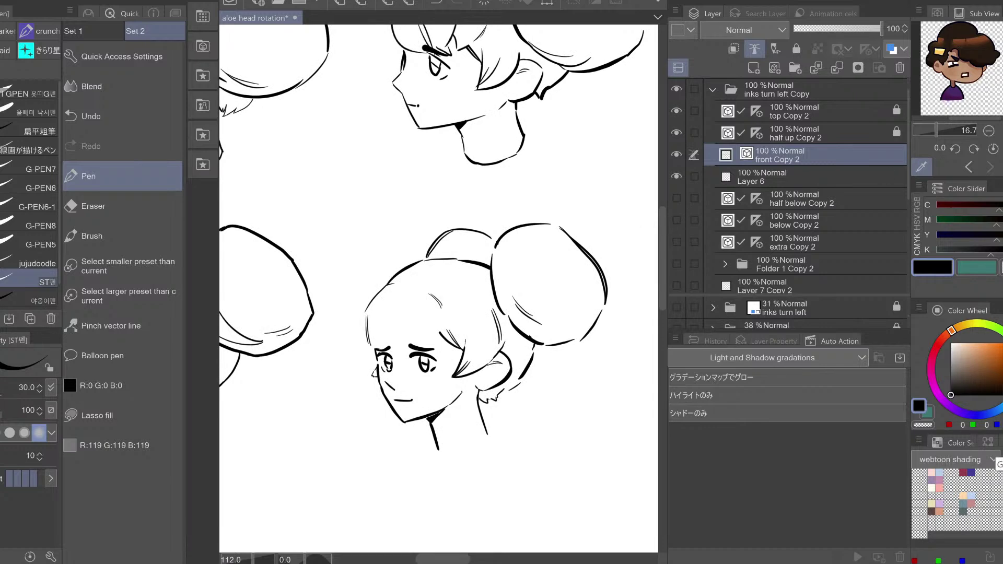
pyautogui.click(86, 325)
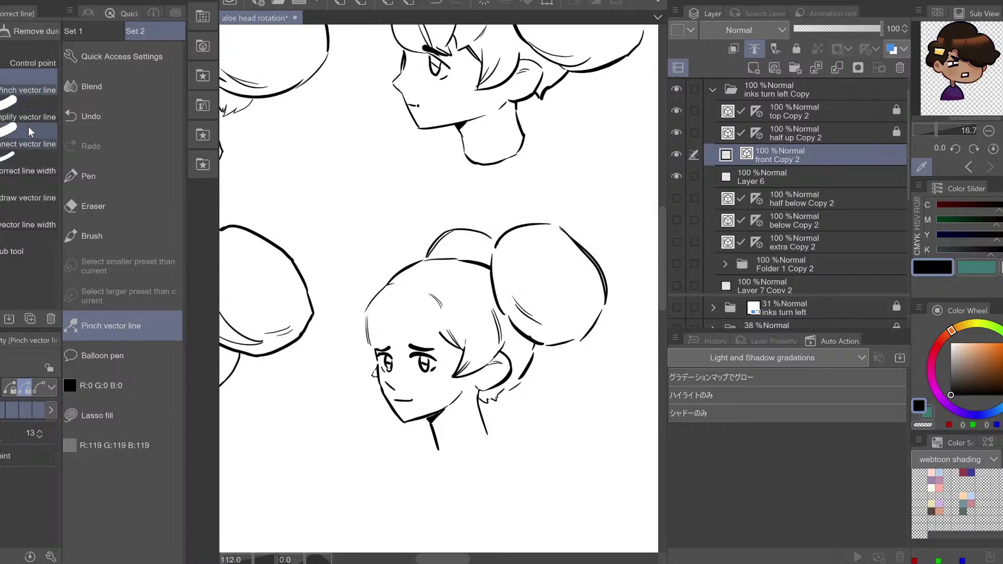
pyautogui.click(38, 159)
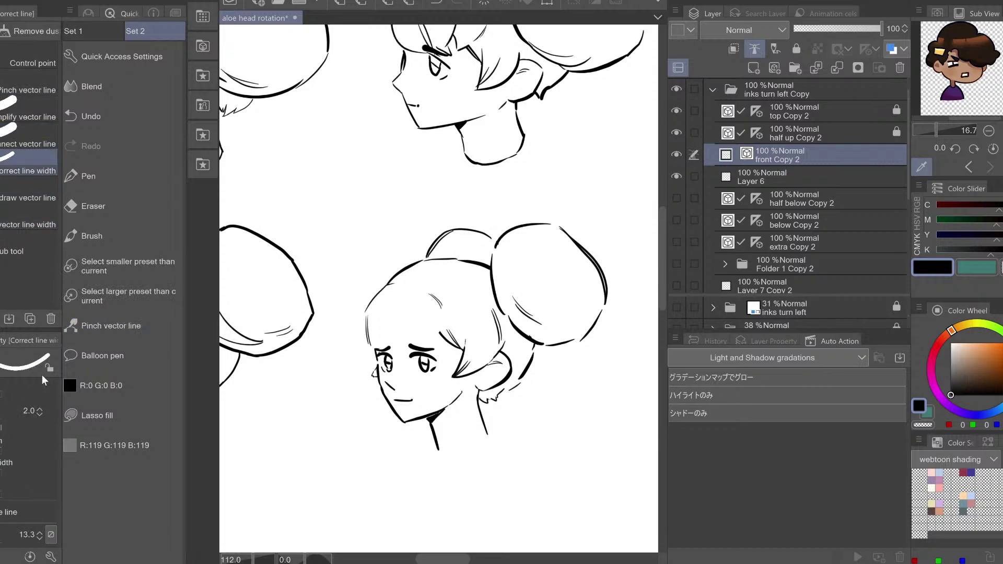
pyautogui.click(2, 390)
pyautogui.moveTo(390, 343); pyautogui.dragTo(378, 349)
pyautogui.click(32, 83)
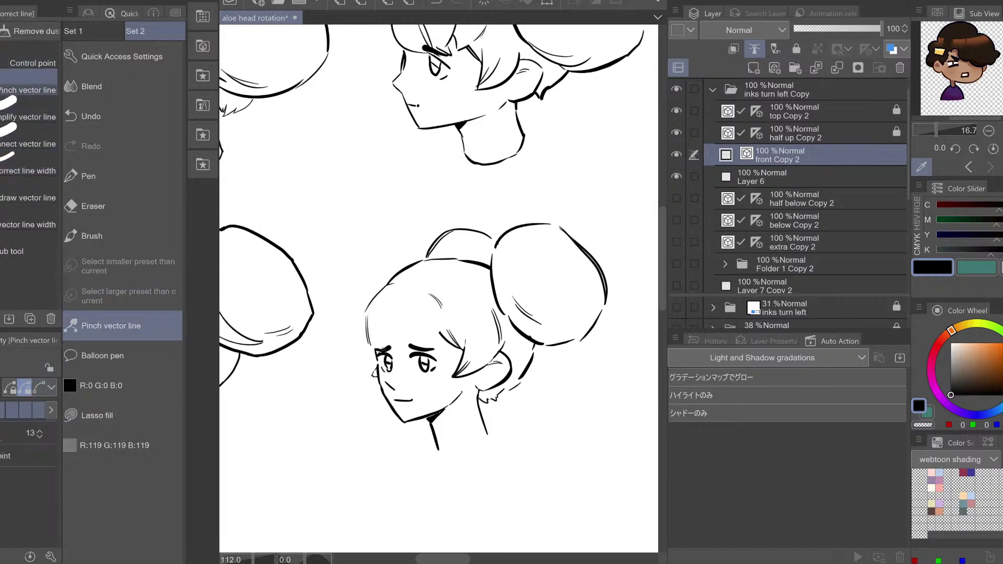
pyautogui.moveTo(389, 347); pyautogui.dragTo(408, 348)
pyautogui.press('h')
pyautogui.press('h')
# Show the "inks turn left" folder as reference and erase the short curved strand on the three-quarter head's crown
pyautogui.click(676, 307)
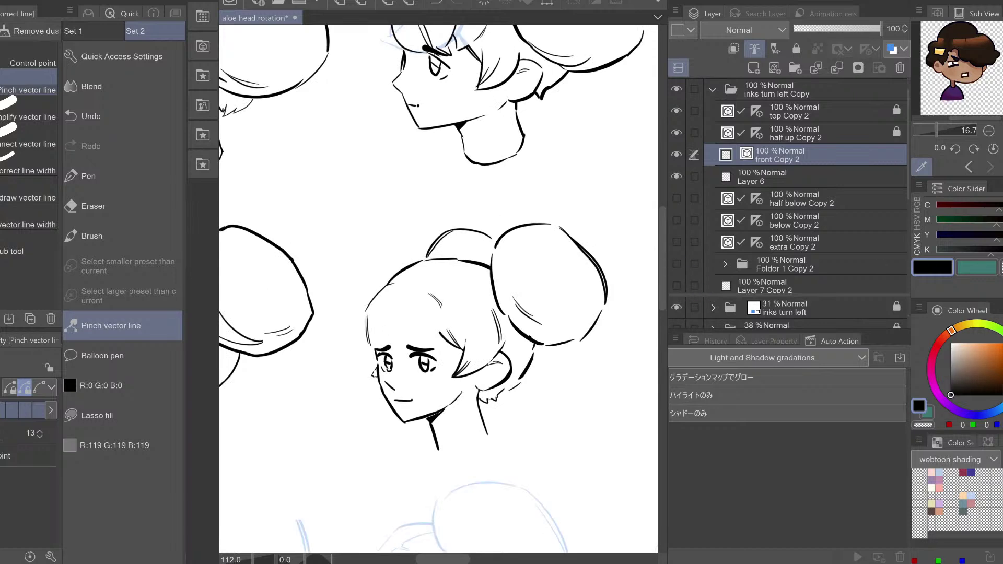
pyautogui.press('p')
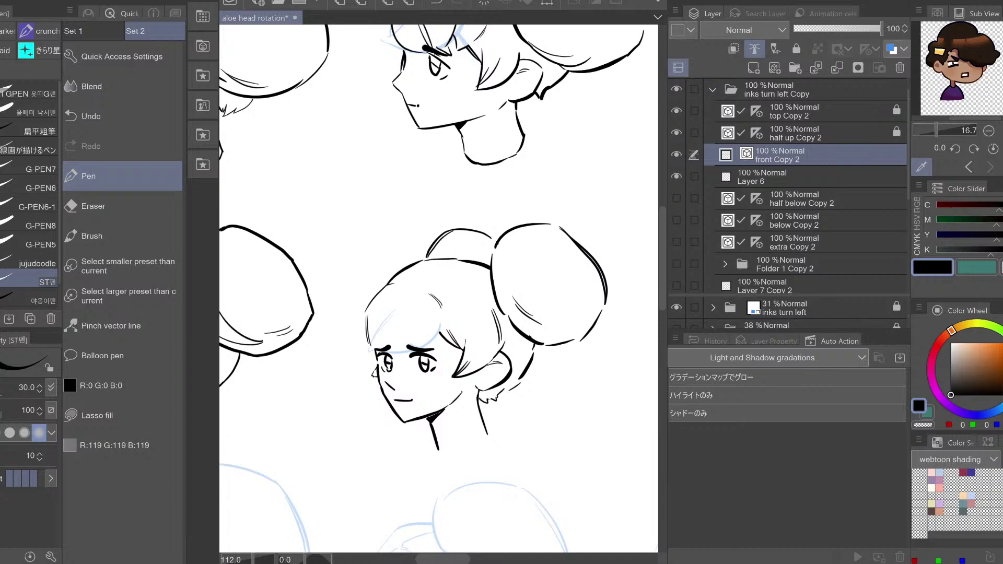
pyautogui.press('o')
pyautogui.click(391, 354)
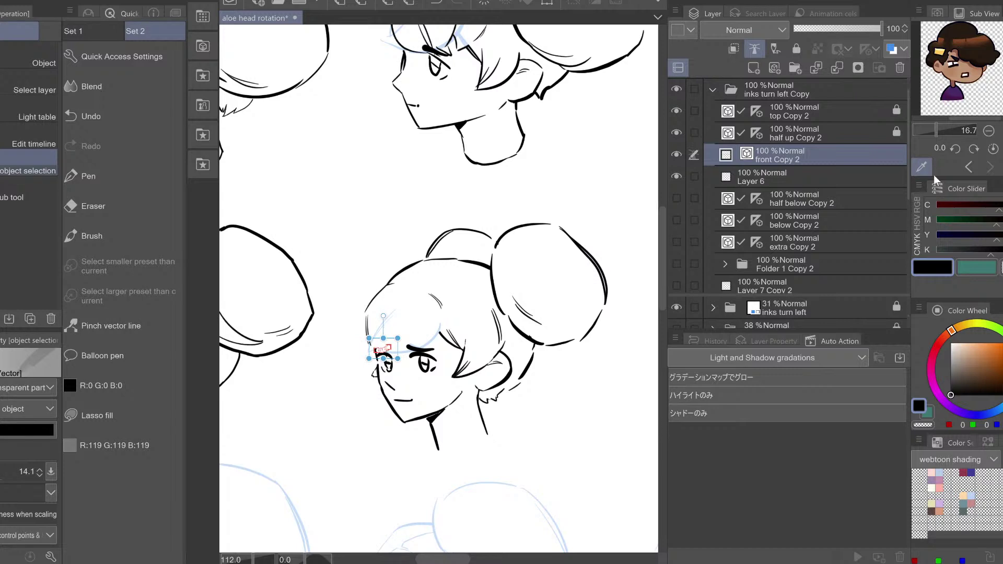
pyautogui.press('p')
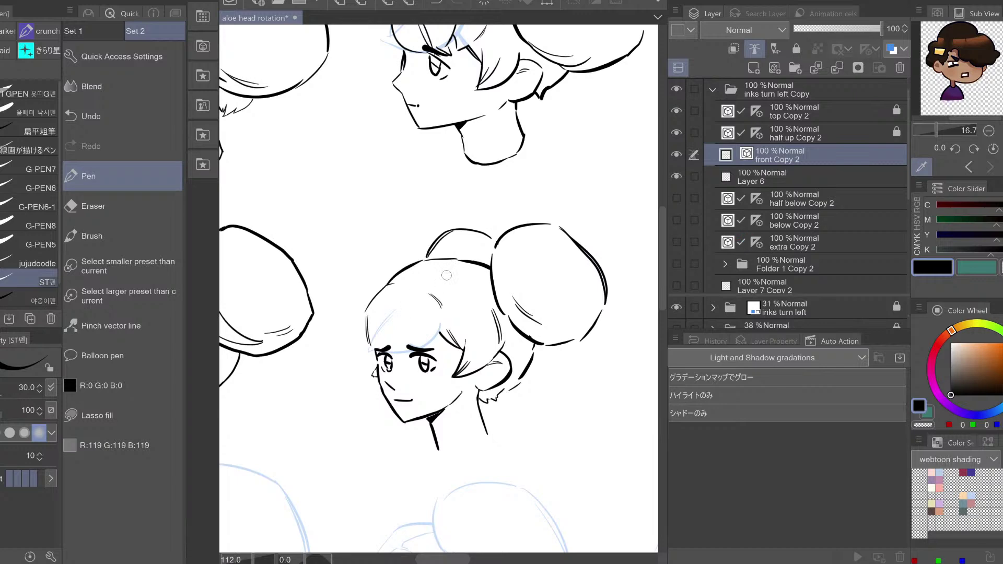
pyautogui.press('e')
pyautogui.moveTo(429, 308); pyautogui.dragTo(441, 295)
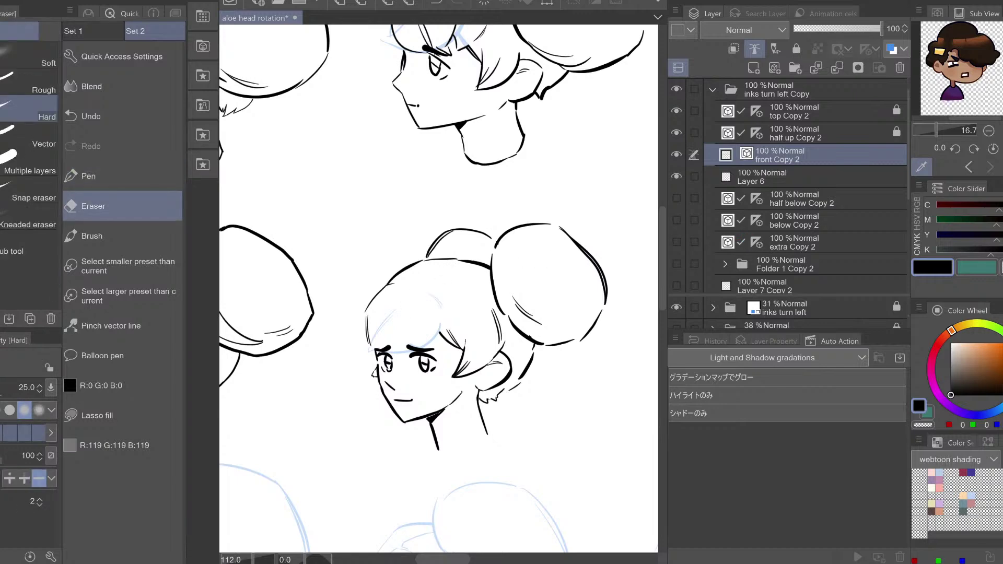
# Try a short strand mark near the three-quarter head's crown and long fringe strokes over the forehead, comparing them in mirrored view
pyautogui.press('p')
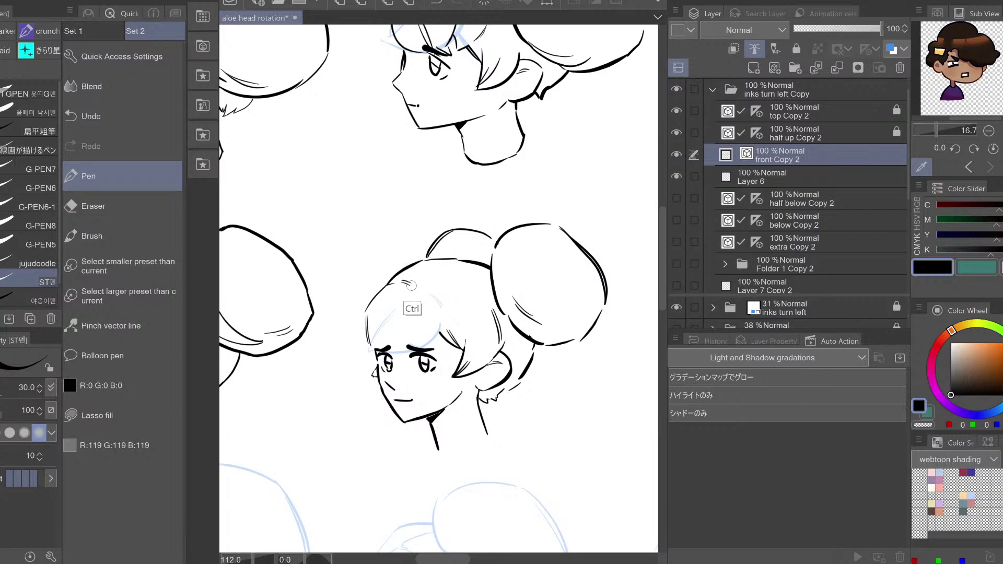
pyautogui.hotkey('ctrl', 'z')
pyautogui.moveTo(403, 283); pyautogui.dragTo(410, 285)
pyautogui.moveTo(386, 307)
pyautogui.mouseDown()
pyautogui.moveTo(380, 337)
pyautogui.moveTo(377, 317)
pyautogui.moveTo(409, 356)
pyautogui.mouseUp()
pyautogui.hotkey('ctrl', 'z')
pyautogui.moveTo(394, 313); pyautogui.dragTo(408, 345)
pyautogui.press('h')
pyautogui.press('h')
pyautogui.hotkey('ctrl', 'z')
pyautogui.hotkey('ctrl', 'z')
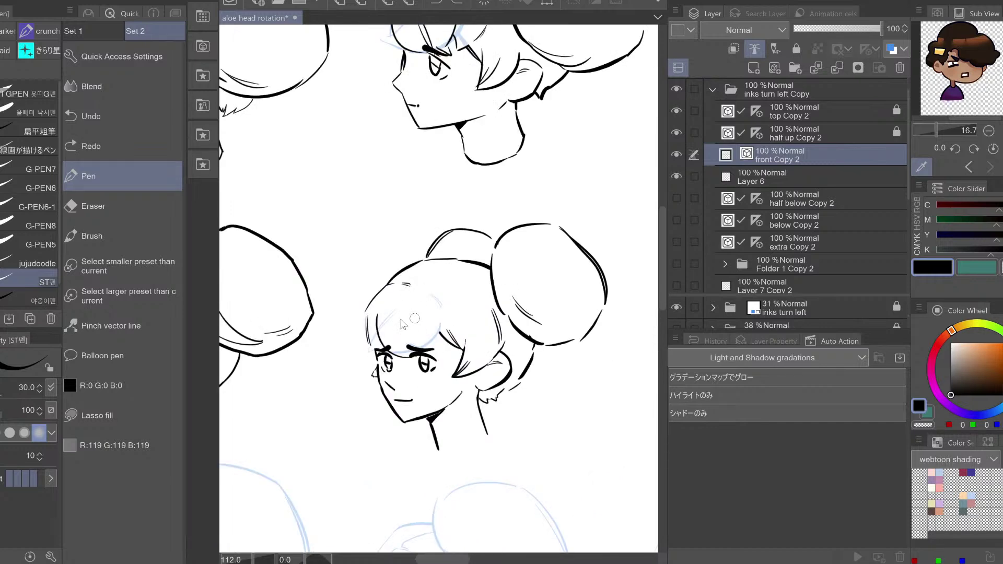
# Try a fringe curve across the three-quarter head's forehead with a strand above the near eyebrow, checking it in mirrored view
pyautogui.moveTo(400, 332)
pyautogui.mouseDown()
pyautogui.moveTo(429, 343)
pyautogui.moveTo(493, 317)
pyautogui.moveTo(475, 324)
pyautogui.moveTo(419, 306)
pyautogui.moveTo(381, 317)
pyautogui.moveTo(378, 328)
pyautogui.moveTo(398, 335)
pyautogui.mouseUp()
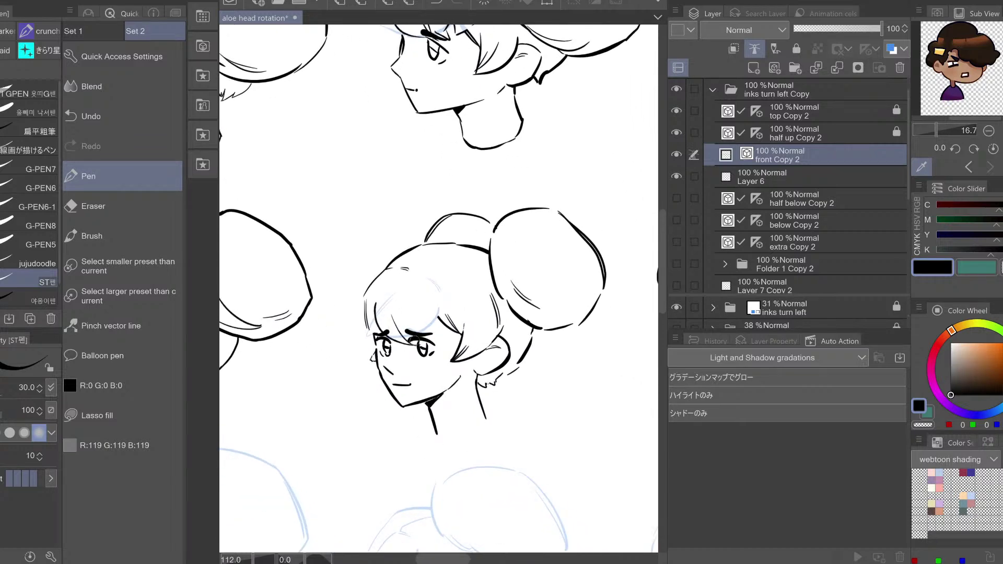
pyautogui.hotkey('ctrl', 'z')
pyautogui.moveTo(409, 297); pyautogui.dragTo(418, 332)
pyautogui.press('h')
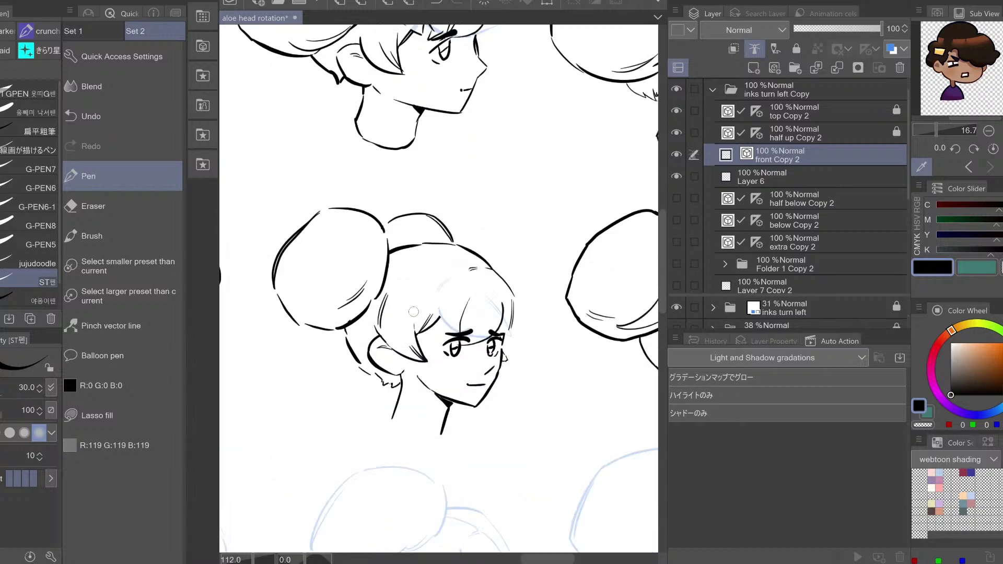
pyautogui.press('h')
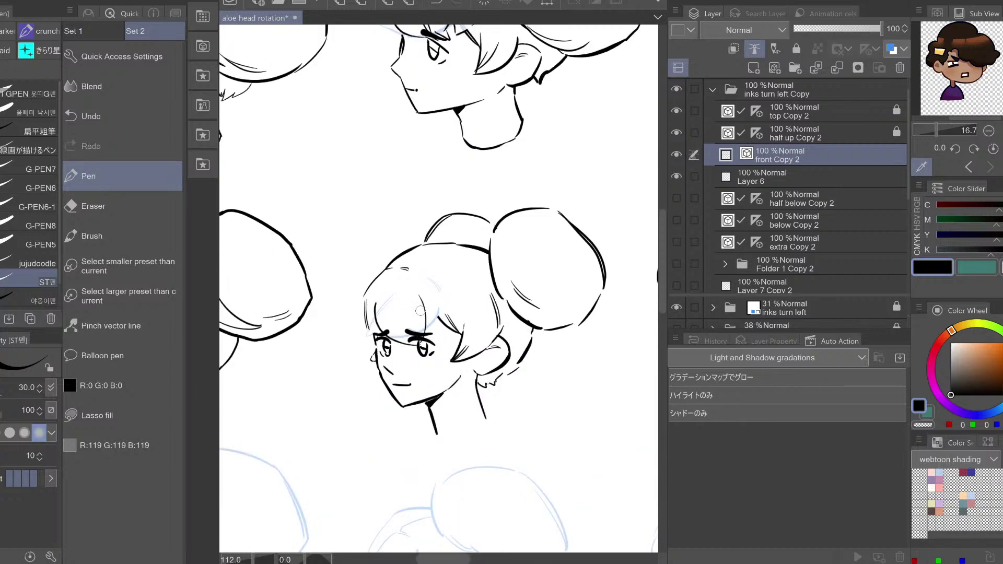
pyautogui.hotkey('ctrl', 'z')
pyautogui.moveTo(407, 276); pyautogui.dragTo(419, 301)
pyautogui.hotkey('ctrl', 'z')
pyautogui.hotkey('ctrl', 'z')
pyautogui.hotkey('ctrl', 'z')
# Draw the curved lower edge of the three-quarter head's front fringe lock from the far temple to just above the eyebrows
pyautogui.moveTo(374, 294); pyautogui.dragTo(409, 337)
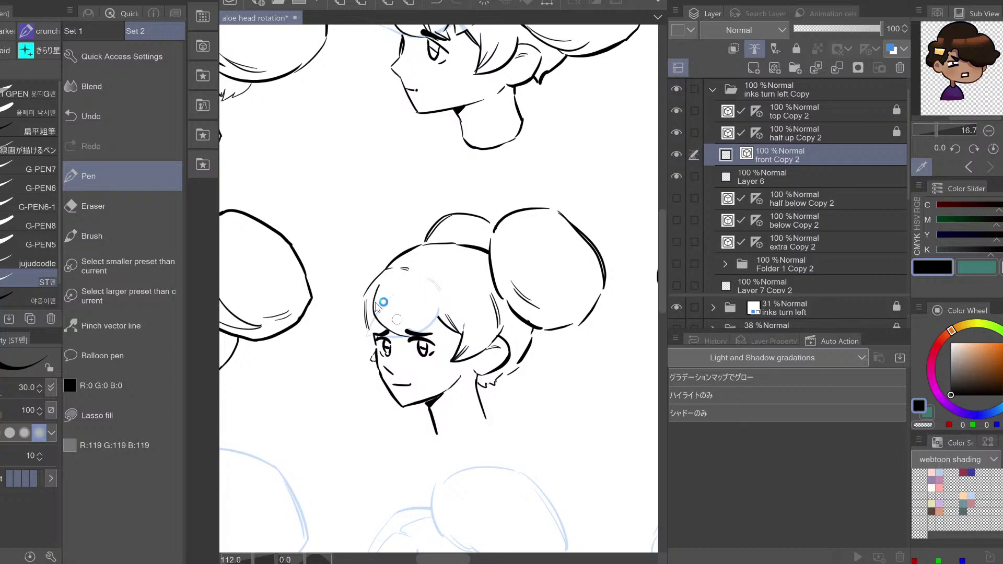
pyautogui.hotkey('ctrl', 'z')
pyautogui.moveTo(374, 294)
pyautogui.mouseDown()
pyautogui.moveTo(388, 338)
pyautogui.moveTo(416, 340)
pyautogui.mouseUp()
pyautogui.hotkey('ctrl', 'z')
pyautogui.hotkey('ctrl', 'z')
pyautogui.moveTo(379, 291); pyautogui.dragTo(416, 335)
pyautogui.hotkey('ctrl', 'z')
pyautogui.moveTo(376, 294)
pyautogui.mouseDown()
pyautogui.moveTo(410, 341)
pyautogui.moveTo(401, 330)
pyautogui.moveTo(424, 339)
pyautogui.mouseUp()
pyautogui.hotkey('ctrl', 'z')
pyautogui.hotkey('ctrl', 'z')
# Try a nearly vertical strand closing the fringe lock above the near eyebrow, redrawing it in mirrored view
pyautogui.moveTo(418, 281)
pyautogui.mouseDown()
pyautogui.moveTo(432, 332)
pyautogui.moveTo(428, 322)
pyautogui.mouseUp()
pyautogui.hotkey('ctrl', 'z')
pyautogui.moveTo(415, 282); pyautogui.dragTo(432, 328)
pyautogui.press('h')
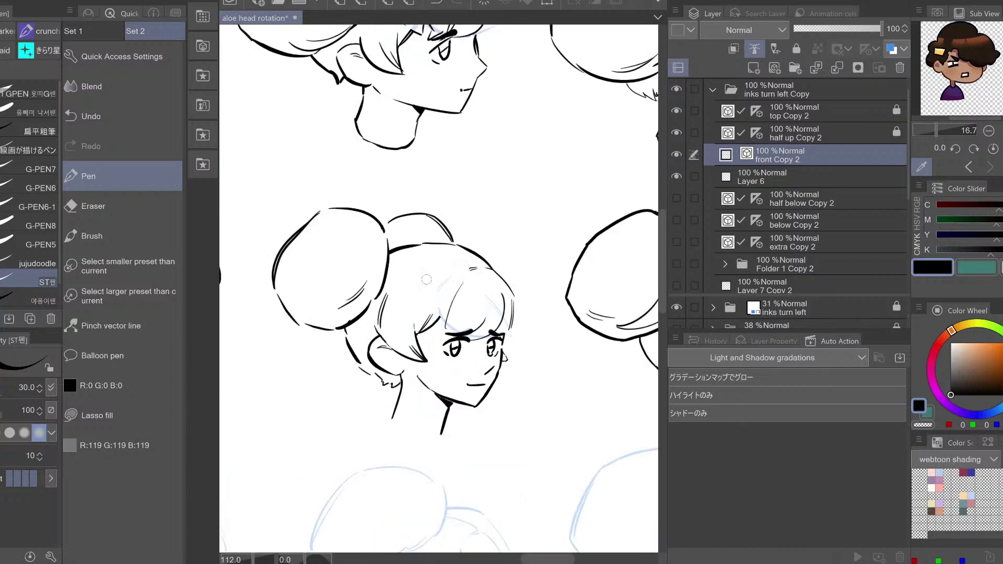
pyautogui.hotkey('ctrl', 'z')
pyautogui.moveTo(453, 293)
pyautogui.mouseDown()
pyautogui.moveTo(442, 328)
pyautogui.moveTo(435, 322)
pyautogui.mouseUp()
pyautogui.press('h')
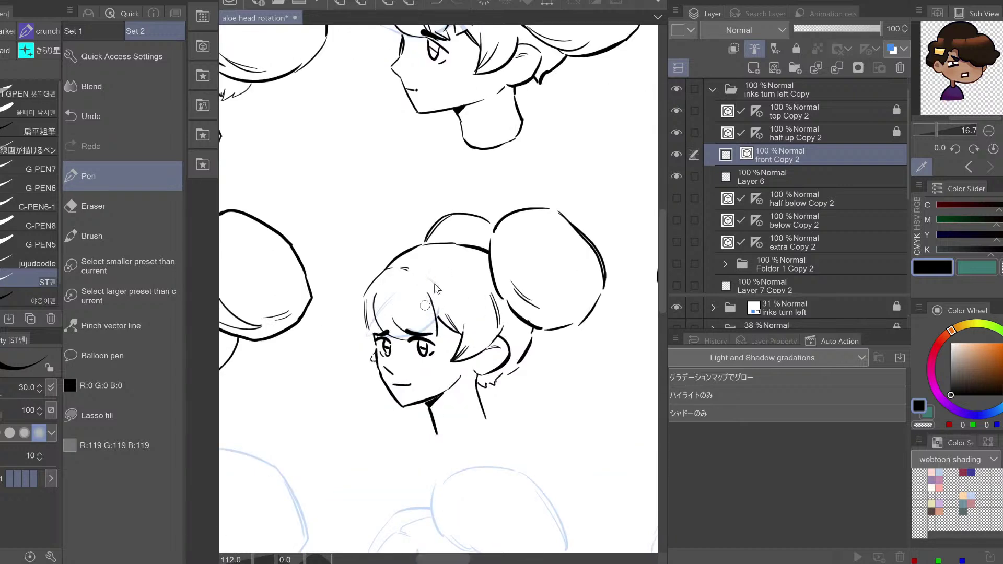
# Draw the curved inner edge of the front fringe lock above the near eyebrow, comparing variants in normal and mirrored view
pyautogui.hotkey('ctrl', 'z')
pyautogui.hotkey('ctrl', 'z')
pyautogui.moveTo(426, 283); pyautogui.dragTo(434, 336)
pyautogui.hotkey('ctrl', 'z')
pyautogui.moveTo(425, 278); pyautogui.dragTo(429, 331)
pyautogui.hotkey('ctrl', 'z')
pyautogui.moveTo(435, 284)
pyautogui.mouseDown()
pyautogui.moveTo(428, 337)
pyautogui.moveTo(450, 290)
pyautogui.mouseUp()
pyautogui.hotkey('ctrl', 'z')
pyautogui.press('h')
pyautogui.hotkey('ctrl', 'z')
pyautogui.hotkey('ctrl', 'z')
pyautogui.press('h')
# Erase the short mark near the crown and the old strand edge between the fringe and the near side lock
pyautogui.press('e')
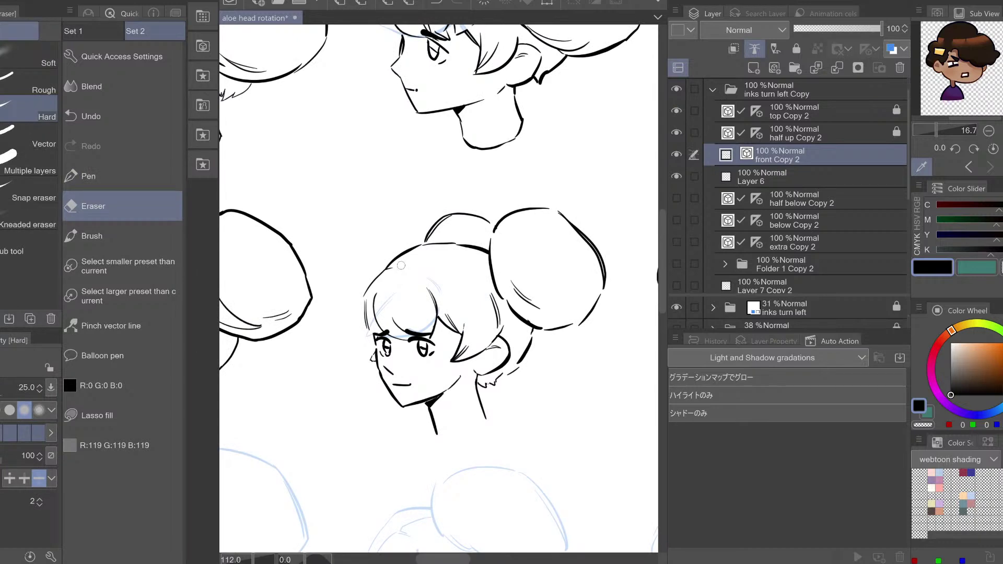
pyautogui.moveTo(393, 269)
pyautogui.mouseDown()
pyautogui.moveTo(396, 236)
pyautogui.moveTo(403, 325)
pyautogui.moveTo(407, 302)
pyautogui.moveTo(418, 310)
pyautogui.mouseUp()
pyautogui.click(144, 326)
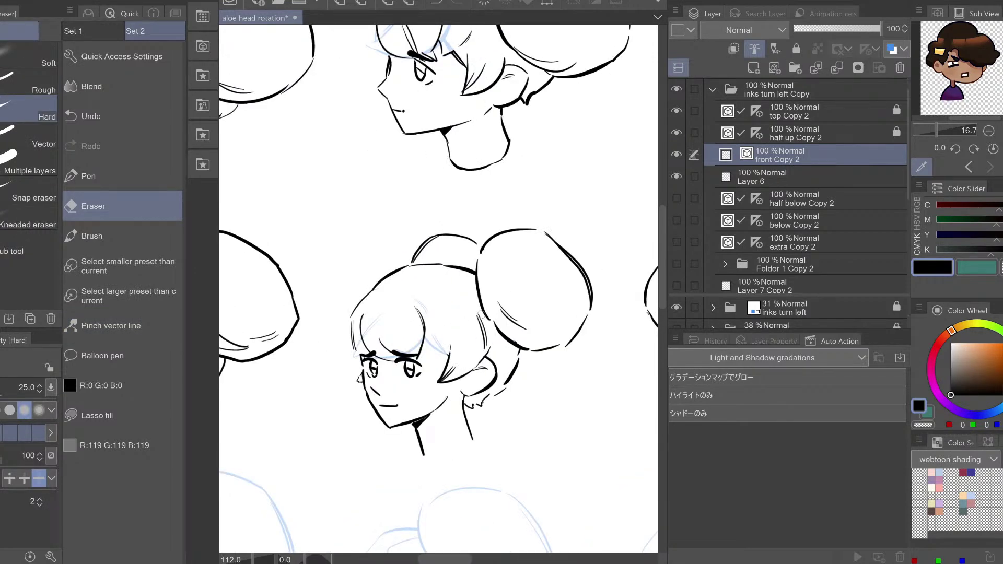
# Ink a short hair mark just below the crown outline on the far side of the three-quarter head
pyautogui.press('p')
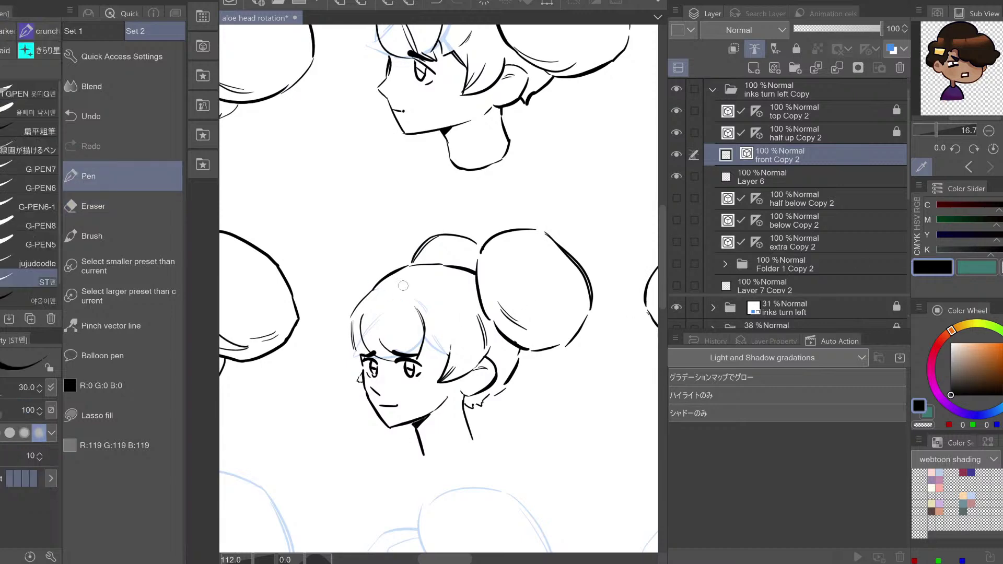
pyautogui.moveTo(399, 323)
pyautogui.mouseDown()
pyautogui.moveTo(397, 377)
pyautogui.moveTo(410, 355)
pyautogui.mouseUp()
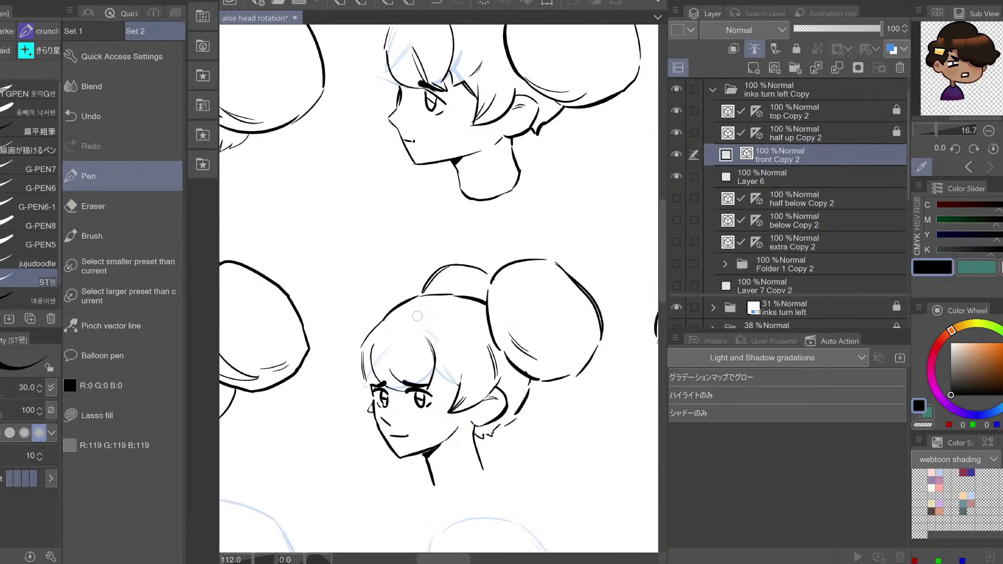
pyautogui.moveTo(392, 321); pyautogui.dragTo(401, 315)
# Erase the outer hair strand beside the far temple of the three-quarter head, working in mirrored view
pyautogui.press('h')
pyautogui.press('e')
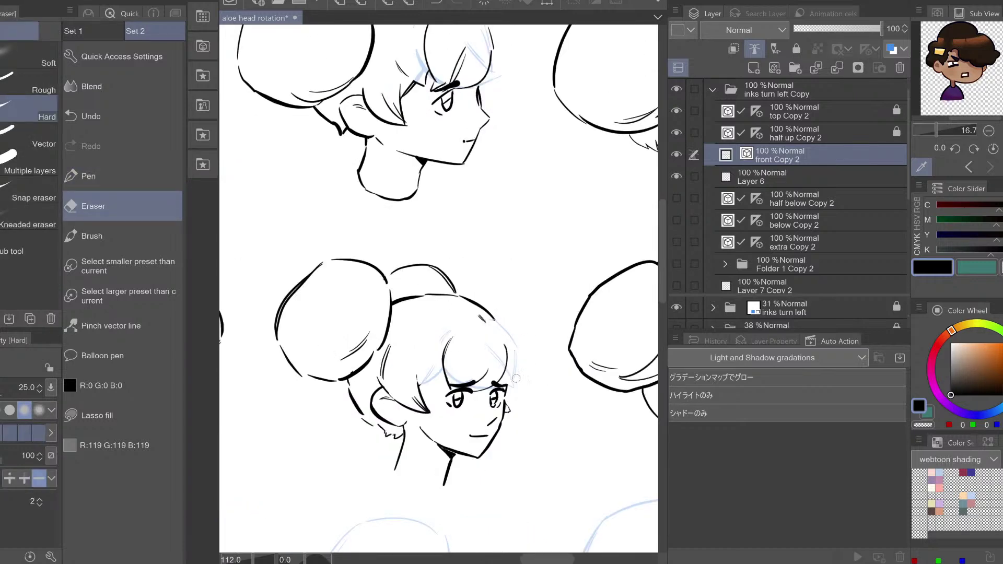
pyautogui.press('h')
pyautogui.press('p')
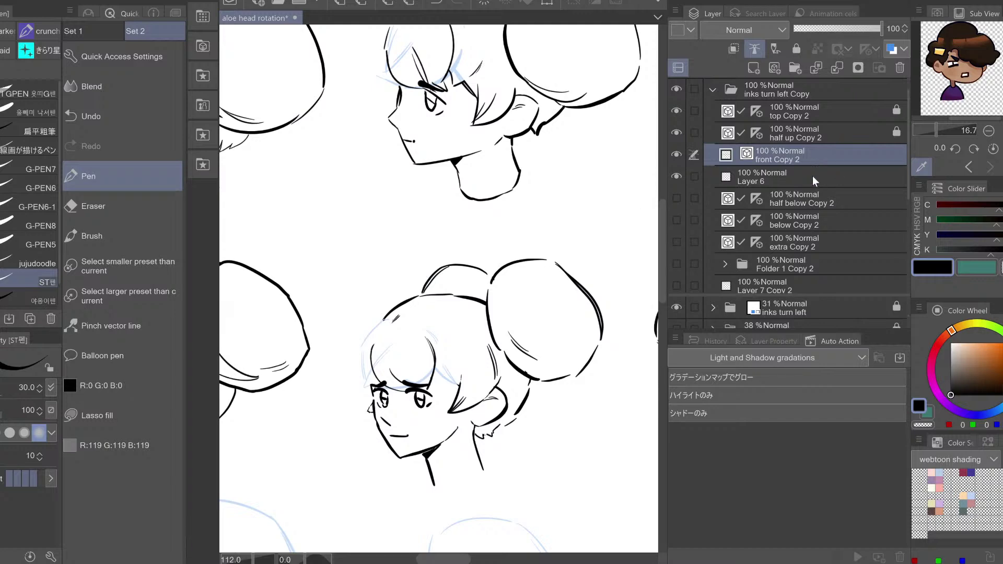
# Try short strands between the front fringe lock and the near side lock, checking them in mirrored view and undoing them
pyautogui.moveTo(472, 412); pyautogui.dragTo(485, 384)
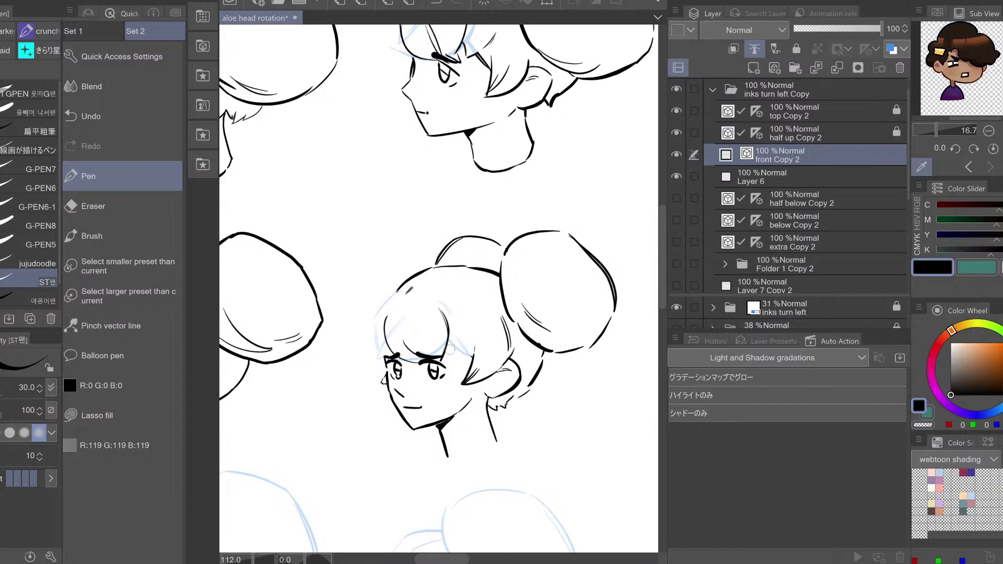
pyautogui.moveTo(450, 344)
pyautogui.mouseDown()
pyautogui.moveTo(453, 366)
pyautogui.moveTo(472, 343)
pyautogui.mouseUp()
pyautogui.press('h')
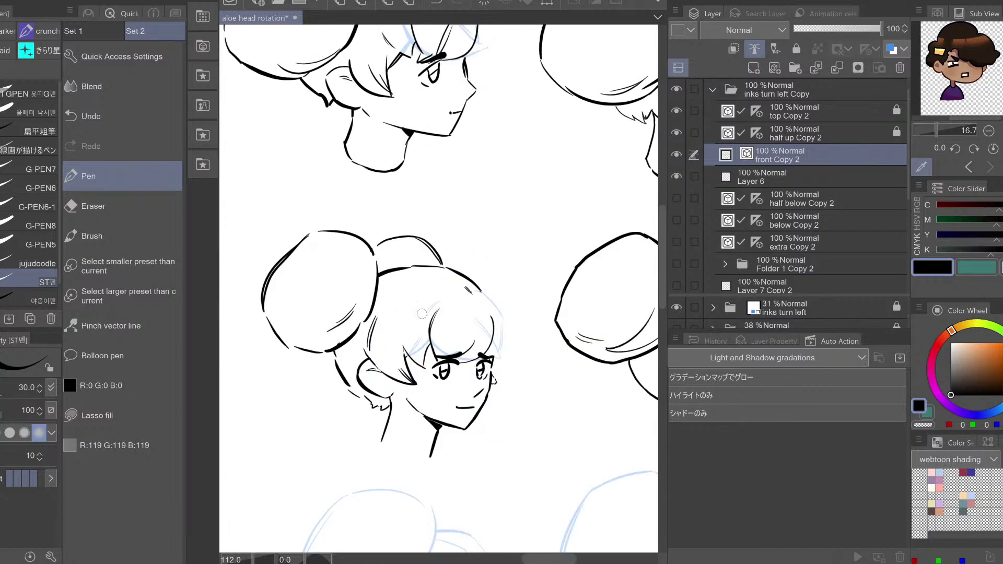
pyautogui.hotkey('ctrl', 'z')
pyautogui.hotkey('ctrl', 'z')
pyautogui.moveTo(401, 346); pyautogui.dragTo(417, 367)
pyautogui.hotkey('ctrl', 'z')
pyautogui.hotkey('ctrl', 'z')
pyautogui.press('h')
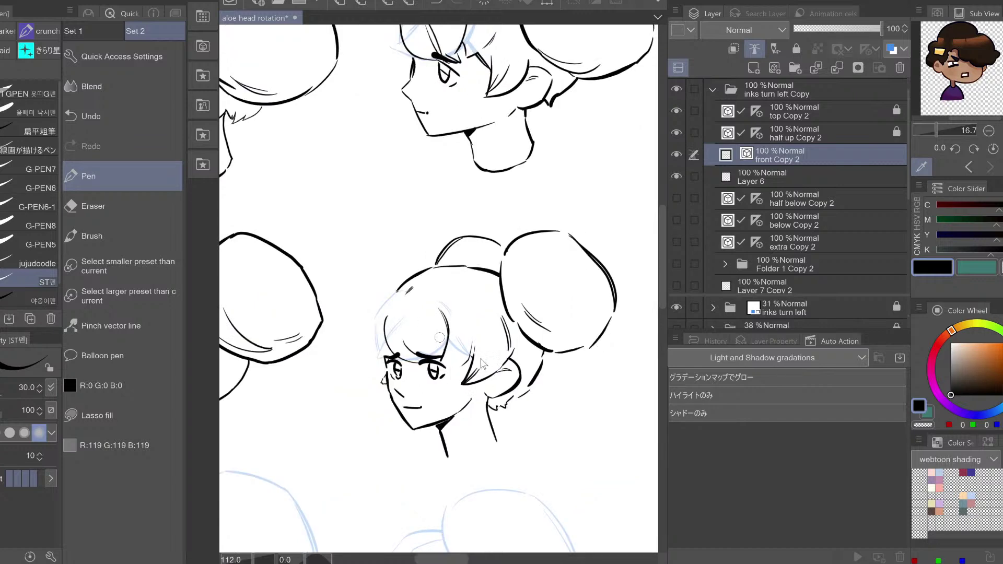
# Redraw the short strand filling the gap between the front fringe lock and the near side lock, checking it in mirrored view
pyautogui.moveTo(474, 349); pyautogui.dragTo(447, 374)
pyautogui.hotkey('ctrl', 'z')
pyautogui.press('h')
pyautogui.press('h')
# Adjust the inner edge of the front fringe lock with Pinch vector line, comparing the shape in mirrored view
pyautogui.click(127, 326)
pyautogui.moveTo(445, 323); pyautogui.dragTo(446, 324)
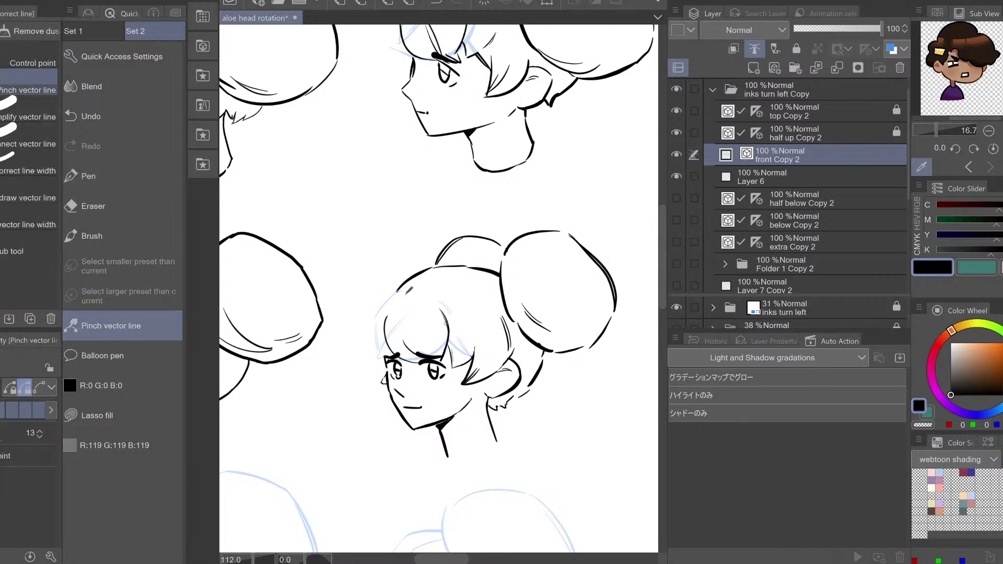
pyautogui.press('h')
pyautogui.press('h')
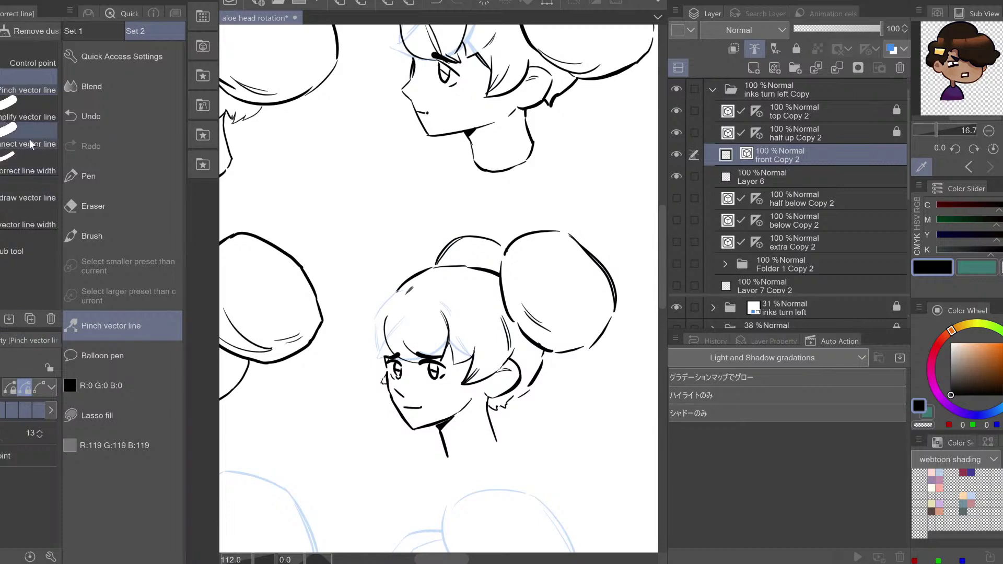
pyautogui.click(27, 111)
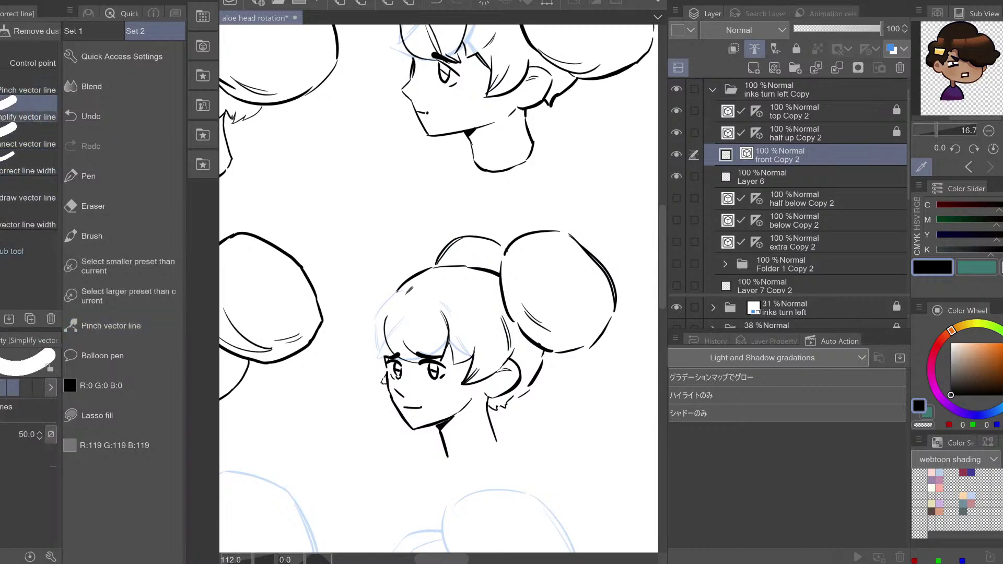
pyautogui.click(32, 73)
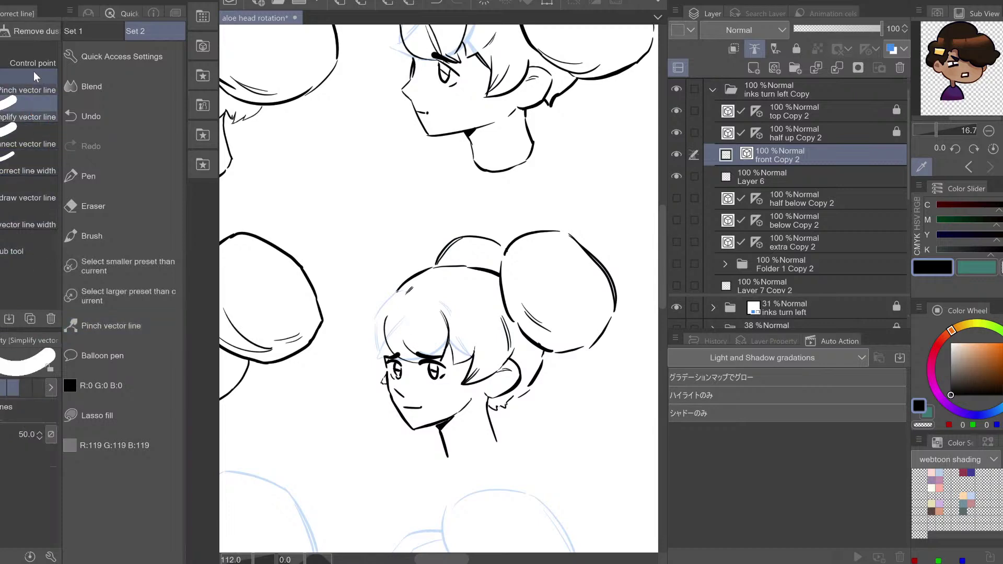
# Try to thicken the short line beside the eyebrow of the three-quarter head with Correct line width
pyautogui.click(32, 150)
pyautogui.click(2, 411)
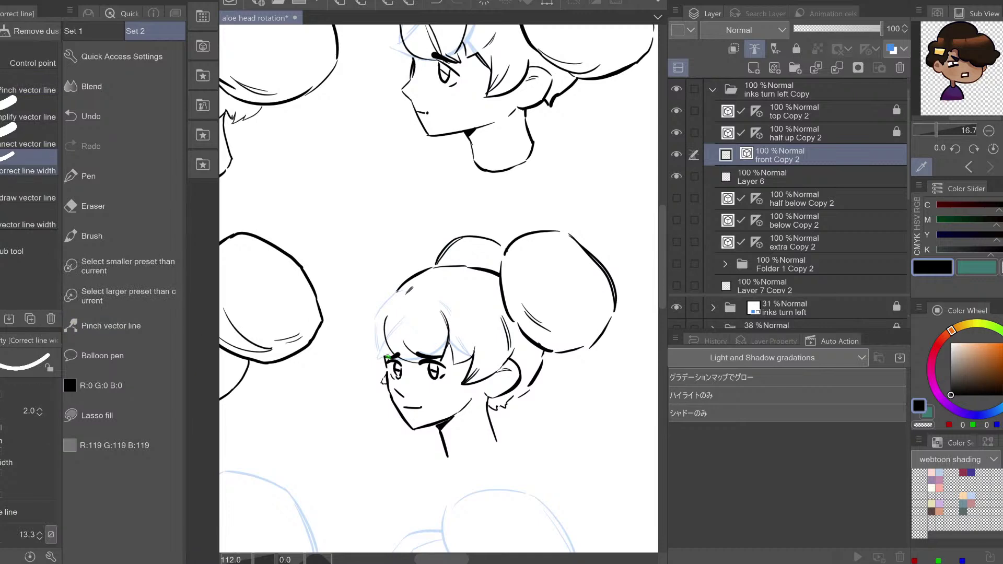
pyautogui.hotkey('ctrl', 'z')
# Reshape the hair strand above the ear and the fringe's inner edge with Pinch vector line, using Fix either end
pyautogui.press('p')
pyautogui.moveTo(478, 309); pyautogui.dragTo(440, 296)
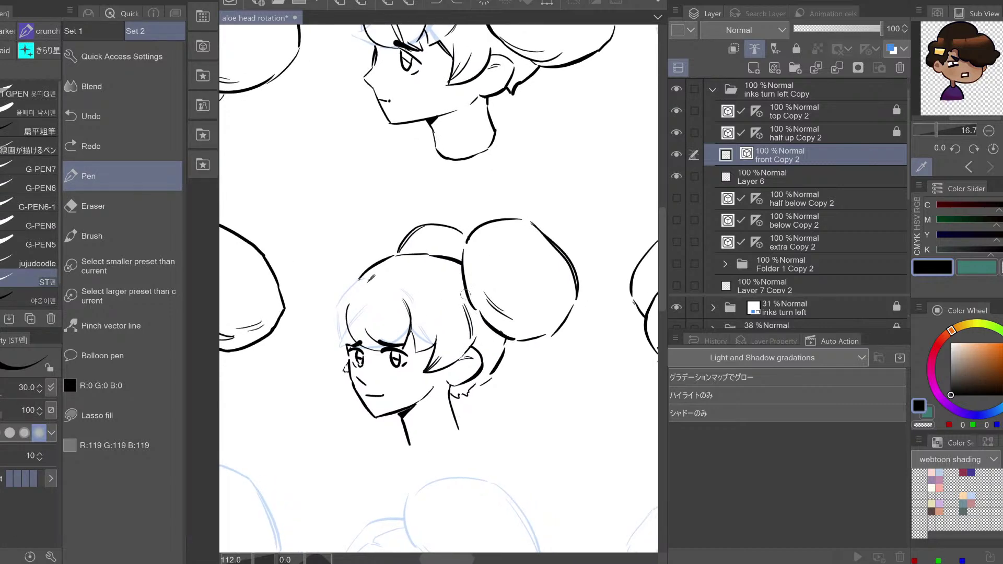
pyautogui.moveTo(511, 325); pyautogui.dragTo(483, 317)
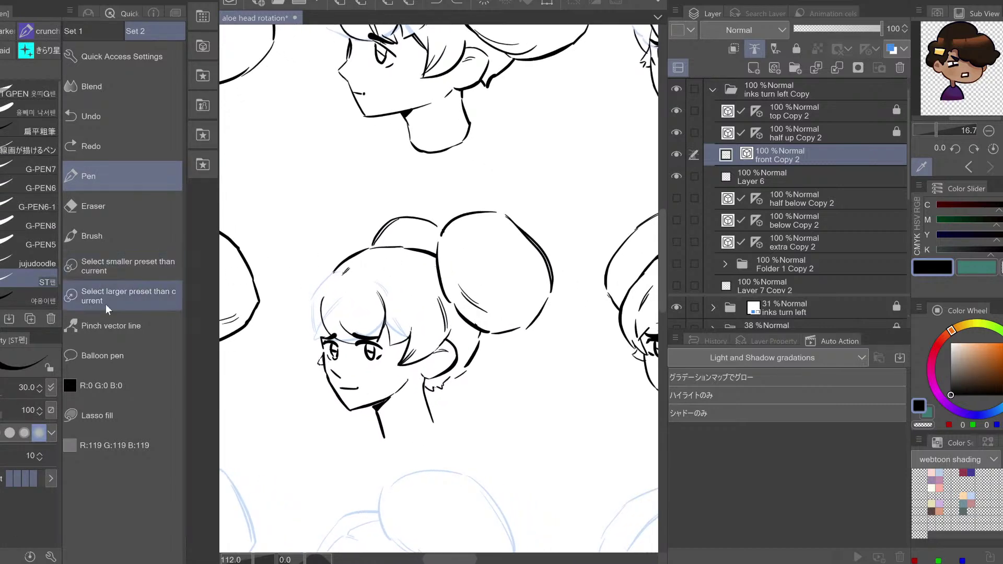
pyautogui.click(51, 387)
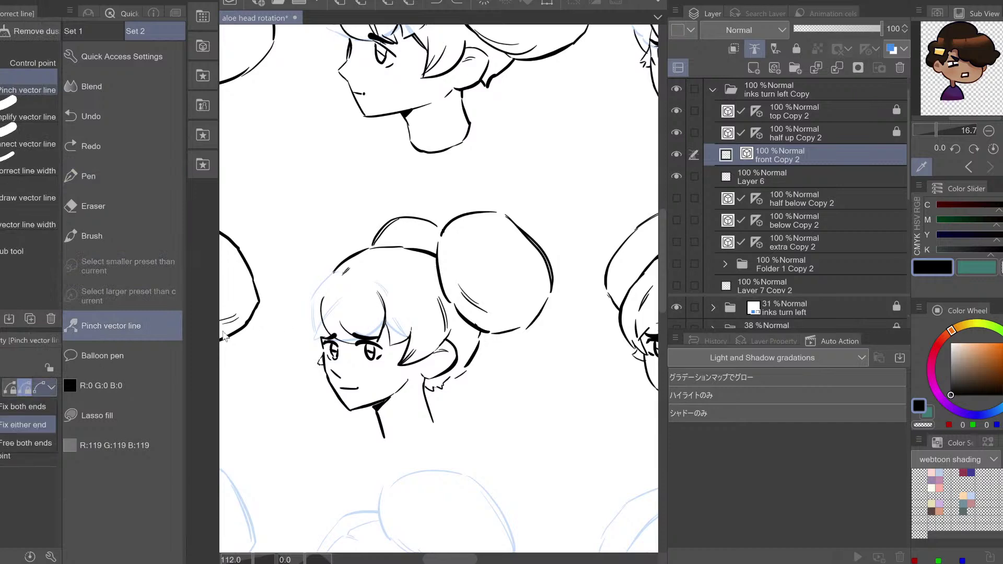
pyautogui.click(449, 319)
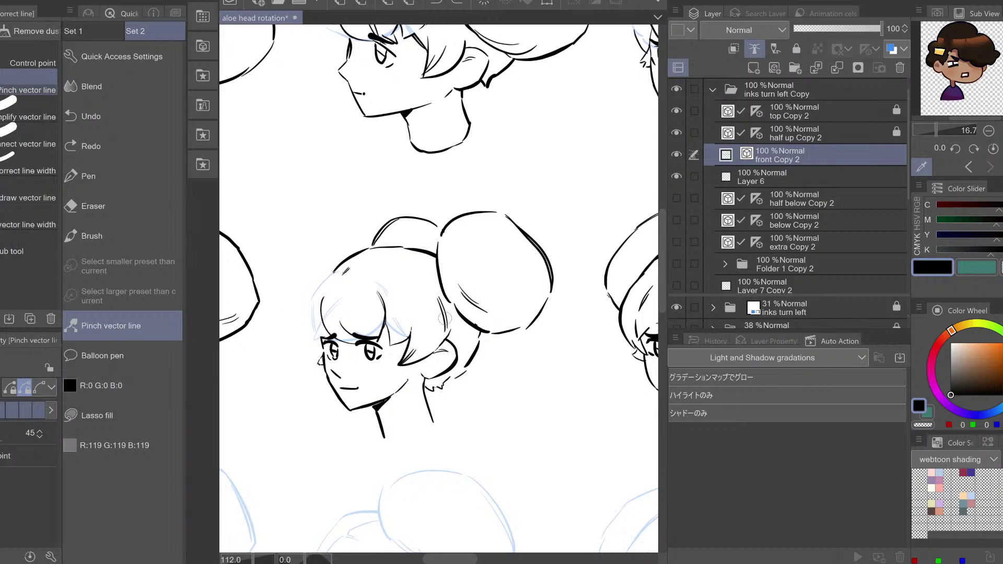
pyautogui.moveTo(447, 319); pyautogui.dragTo(438, 303)
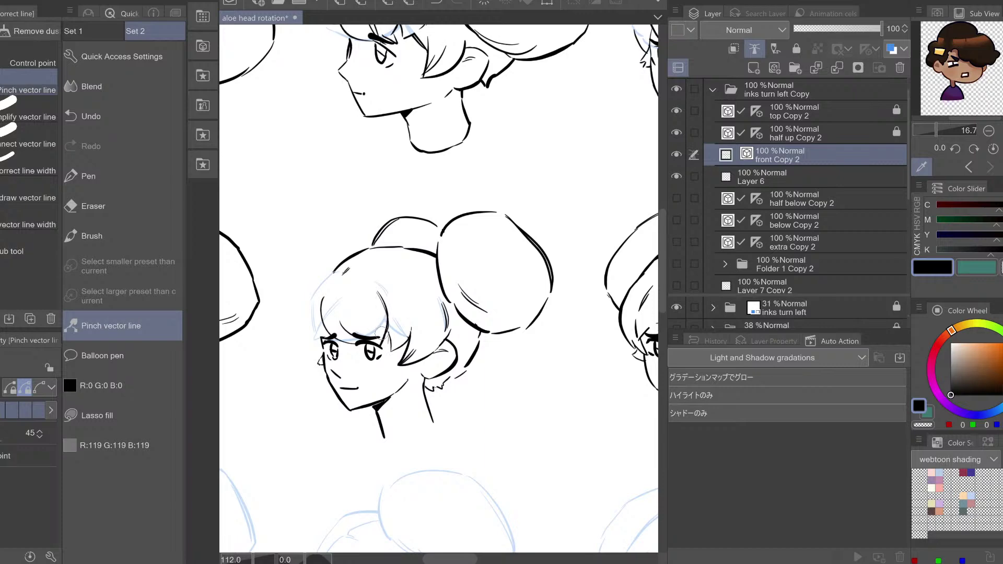
pyautogui.hotkey('ctrl', 'z')
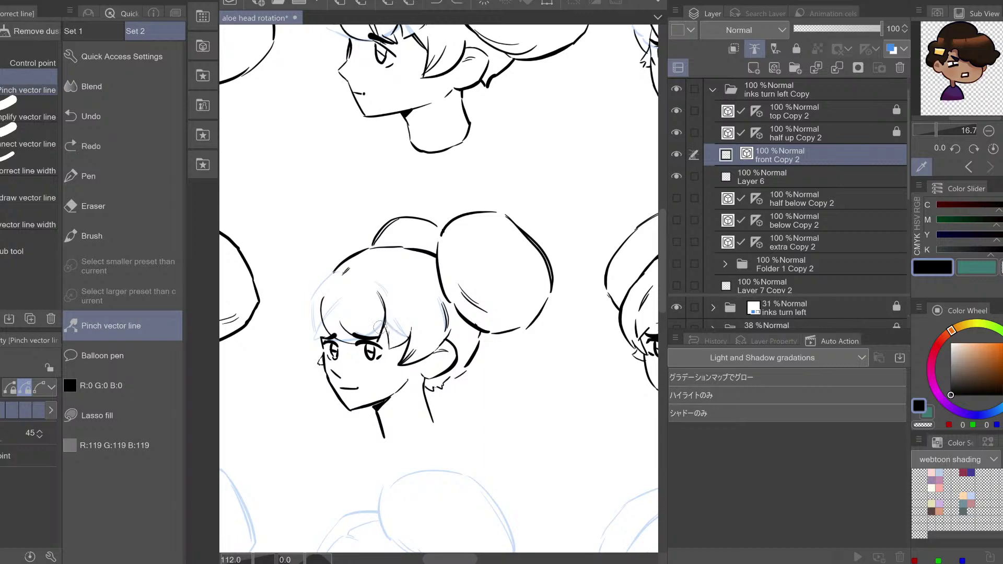
pyautogui.moveTo(378, 330); pyautogui.dragTo(380, 329)
# Erase the short mark above the fringe of the three-quarter head and ink a thin curved hair stroke there
pyautogui.press('e')
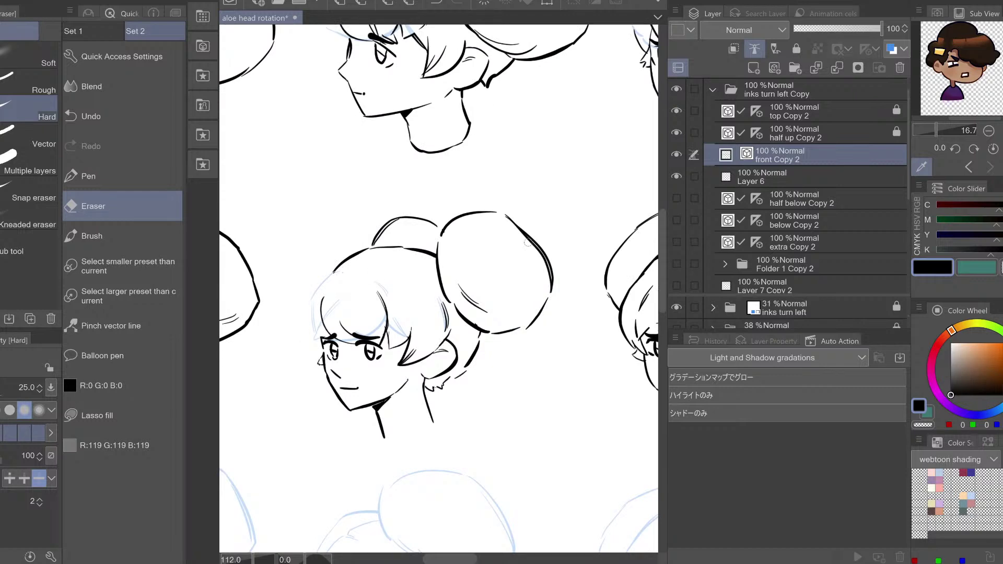
pyautogui.press('p')
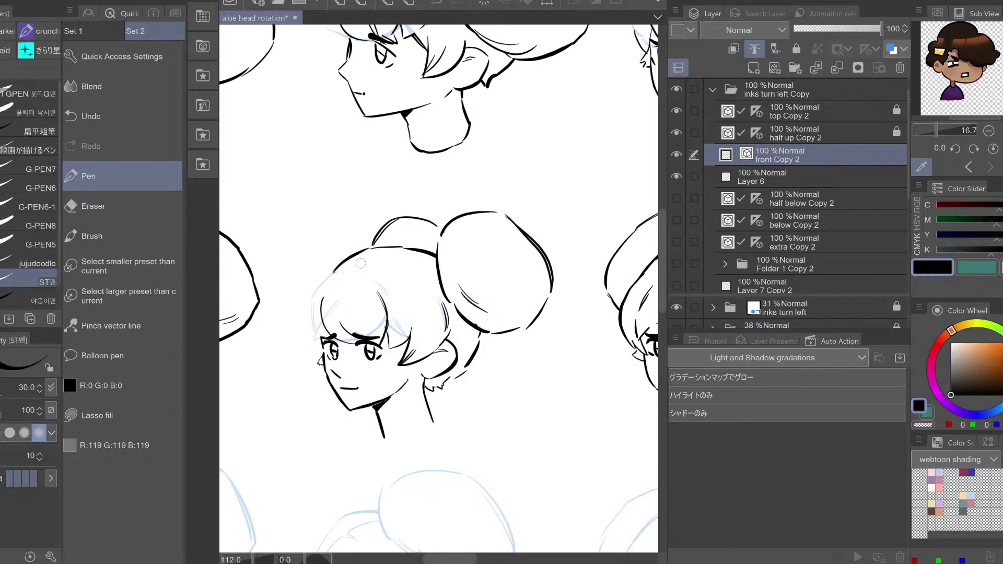
pyautogui.moveTo(345, 276)
pyautogui.mouseDown()
pyautogui.moveTo(373, 289)
pyautogui.moveTo(368, 282)
pyautogui.mouseUp()
pyautogui.hotkey('ctrl', 'z')
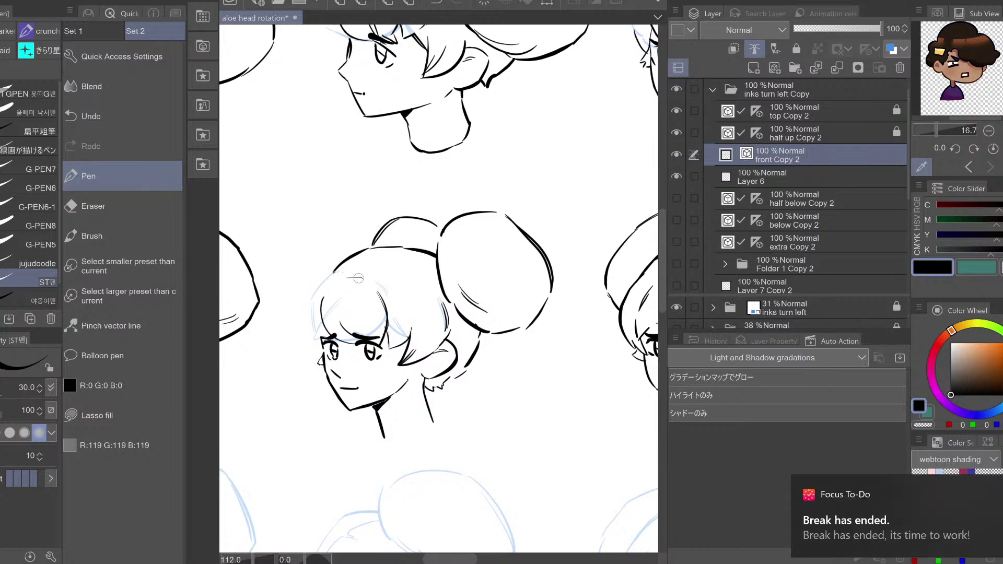
pyautogui.hotkey('ctrl', 'z')
pyautogui.moveTo(348, 277)
pyautogui.mouseDown()
pyautogui.moveTo(366, 284)
pyautogui.moveTo(347, 265)
pyautogui.moveTo(348, 277)
pyautogui.mouseUp()
pyautogui.hotkey('ctrl', 'z')
pyautogui.hotkey('ctrl', 'z')
pyautogui.moveTo(348, 277); pyautogui.dragTo(352, 270)
pyautogui.press('h')
pyautogui.press('h')
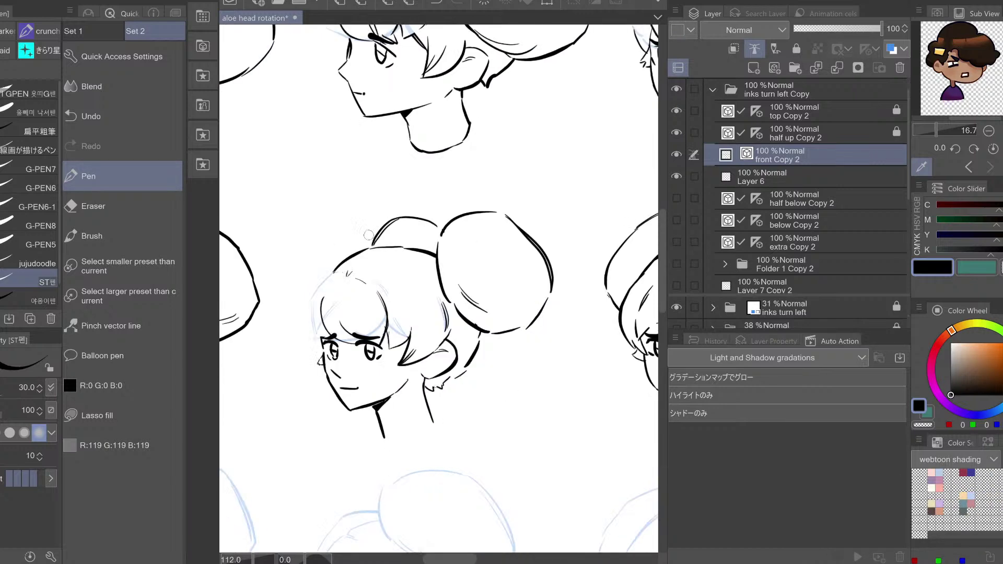
# Ink the outer hair contour of the three-quarter head from the crown down toward the temple, checking it in mirrored view
pyautogui.hotkey('ctrl', 'z')
pyautogui.moveTo(324, 285)
pyautogui.mouseDown()
pyautogui.moveTo(337, 323)
pyautogui.moveTo(338, 296)
pyautogui.moveTo(322, 346)
pyautogui.mouseUp()
pyautogui.hotkey('ctrl', 'z')
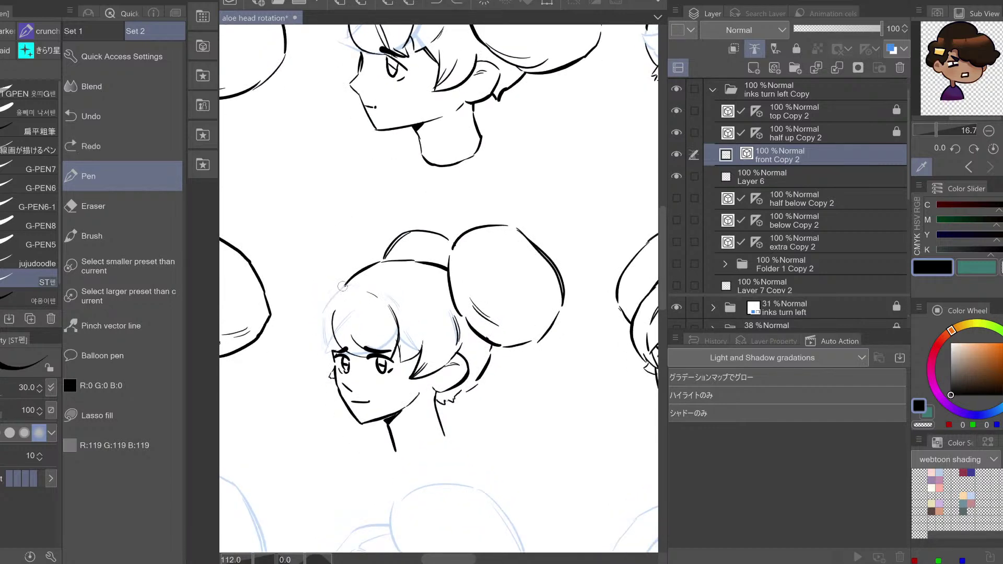
pyautogui.moveTo(347, 283)
pyautogui.mouseDown()
pyautogui.moveTo(325, 318)
pyautogui.moveTo(335, 371)
pyautogui.moveTo(334, 360)
pyautogui.mouseUp()
pyautogui.hotkey('ctrl', 'z')
pyautogui.hotkey('ctrl', 'z')
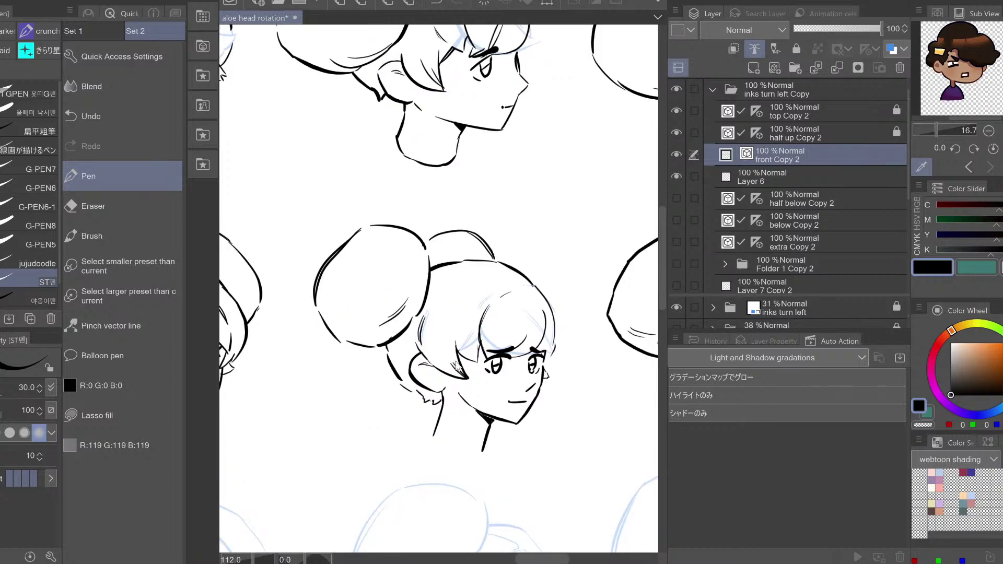
pyautogui.hotkey('ctrl', 'z')
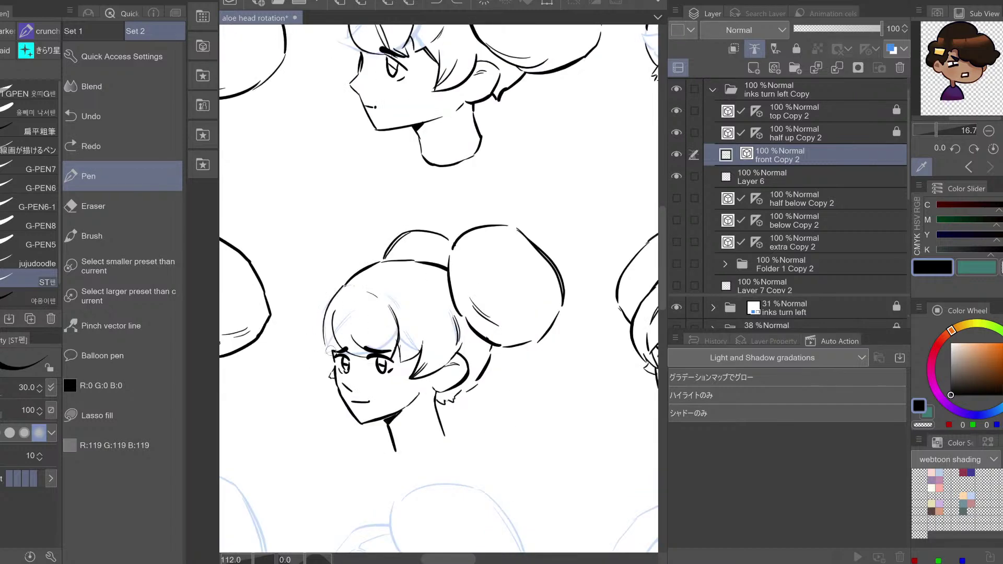
pyautogui.moveTo(339, 323)
pyautogui.mouseDown()
pyautogui.moveTo(353, 397)
pyautogui.moveTo(332, 309)
pyautogui.moveTo(326, 323)
pyautogui.mouseUp()
pyautogui.hotkey('ctrl', 'z')
pyautogui.hotkey('ctrl', 'z')
pyautogui.press('h')
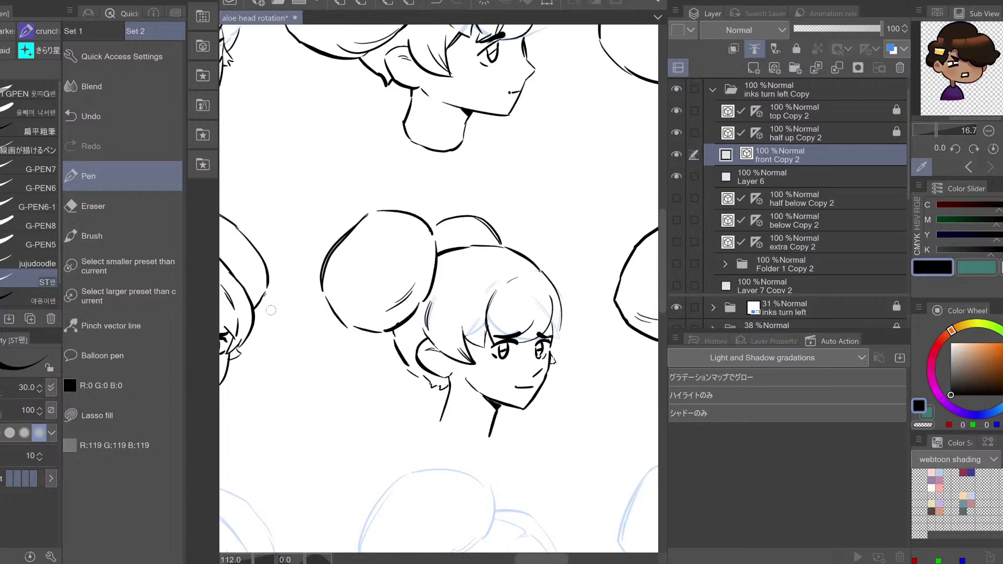
pyautogui.press('h')
# Adjust the outer hair contour with Pinch vector line and erase its lower part beside the fringe
pyautogui.click(107, 325)
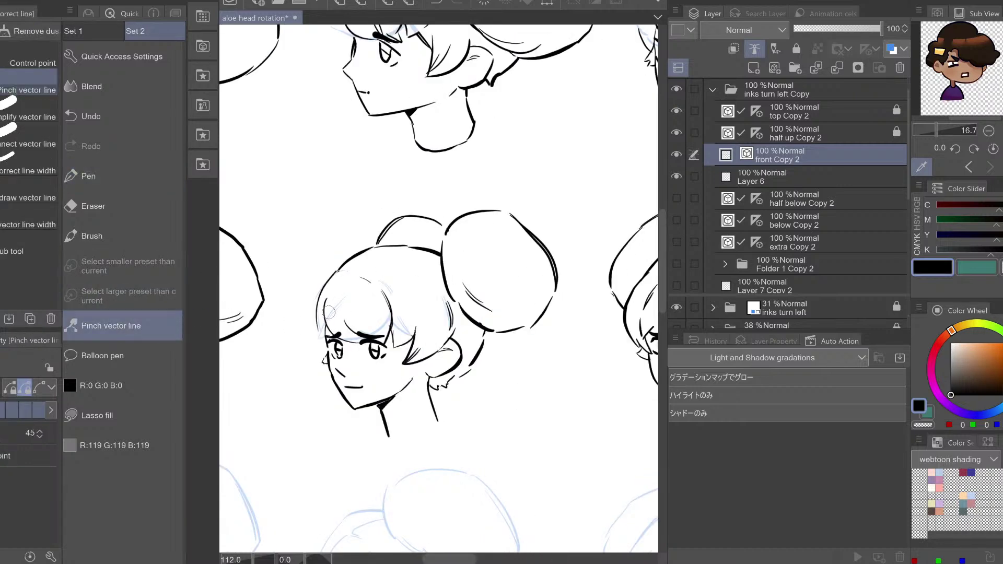
pyautogui.press('h')
pyautogui.press('h')
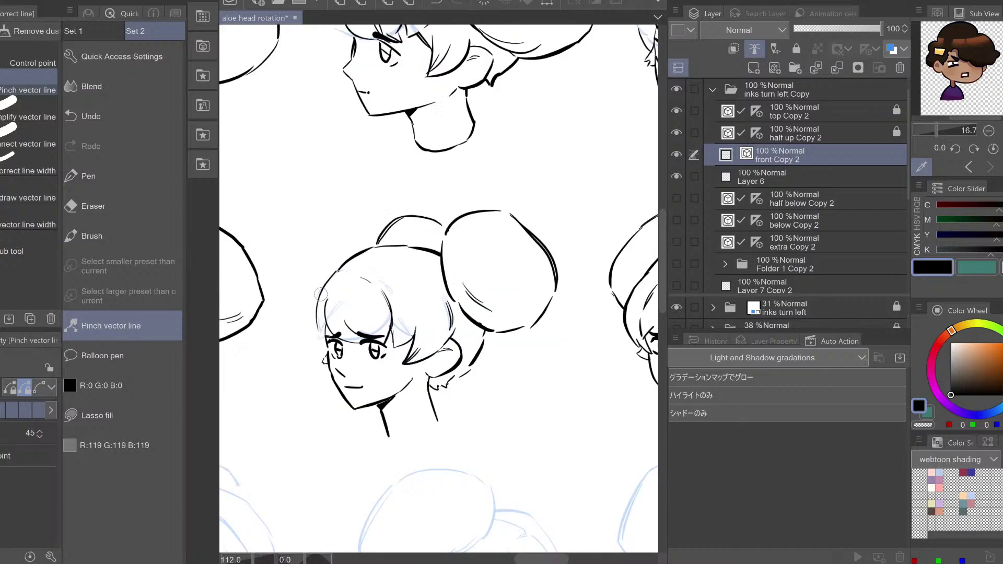
pyautogui.press('e')
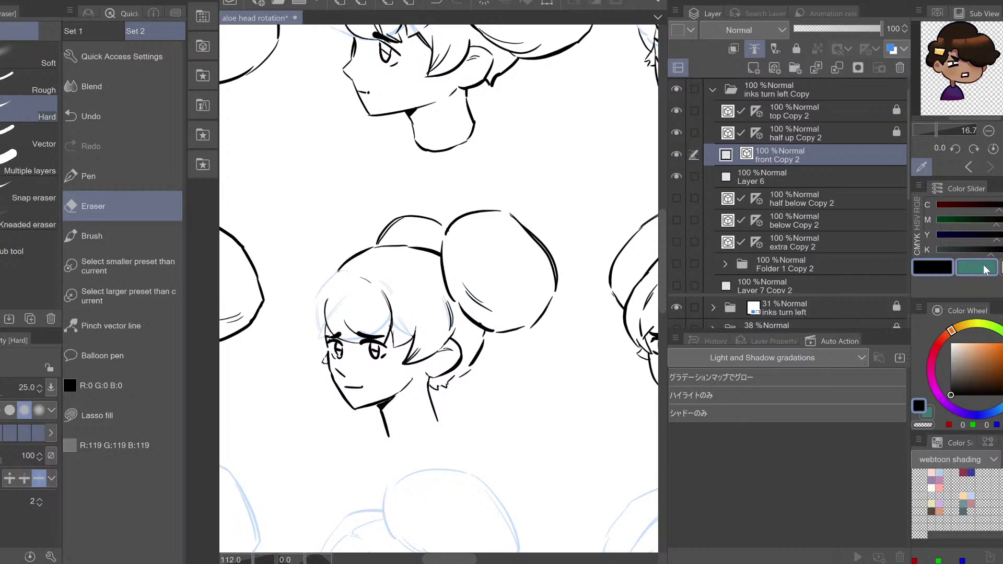
# Hide the inks turn left folder and redraw the lower outer hair contour down to the temple with the pen
pyautogui.press('p')
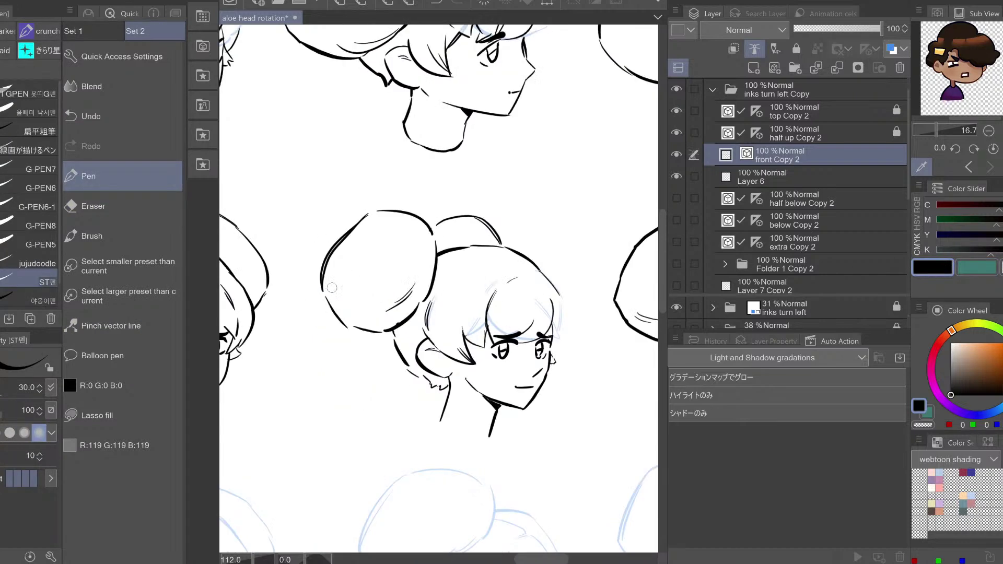
pyautogui.click(677, 307)
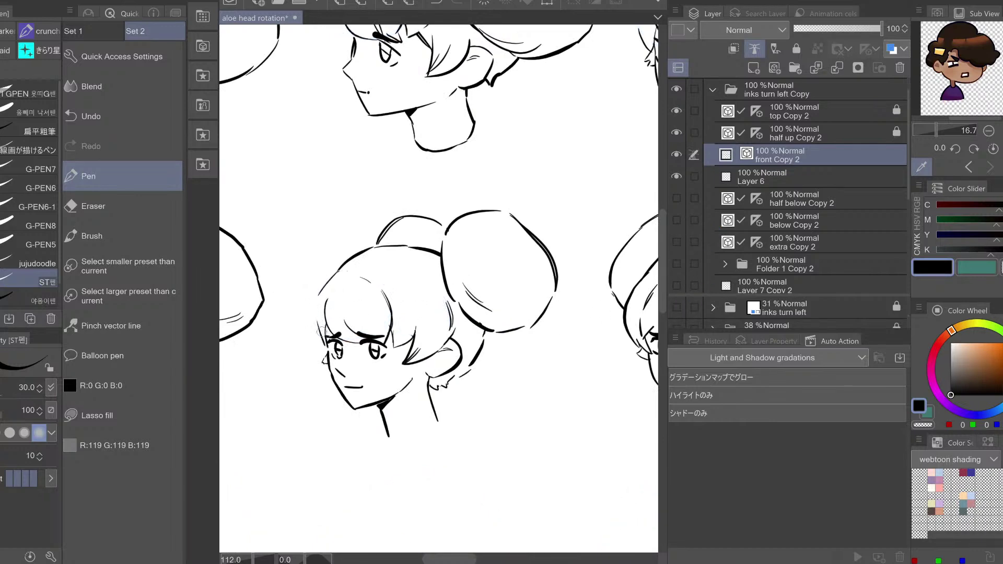
pyautogui.moveTo(319, 325); pyautogui.dragTo(316, 304)
pyautogui.hotkey('ctrl', 'z')
pyautogui.hotkey('ctrl', 'z')
pyautogui.press('h')
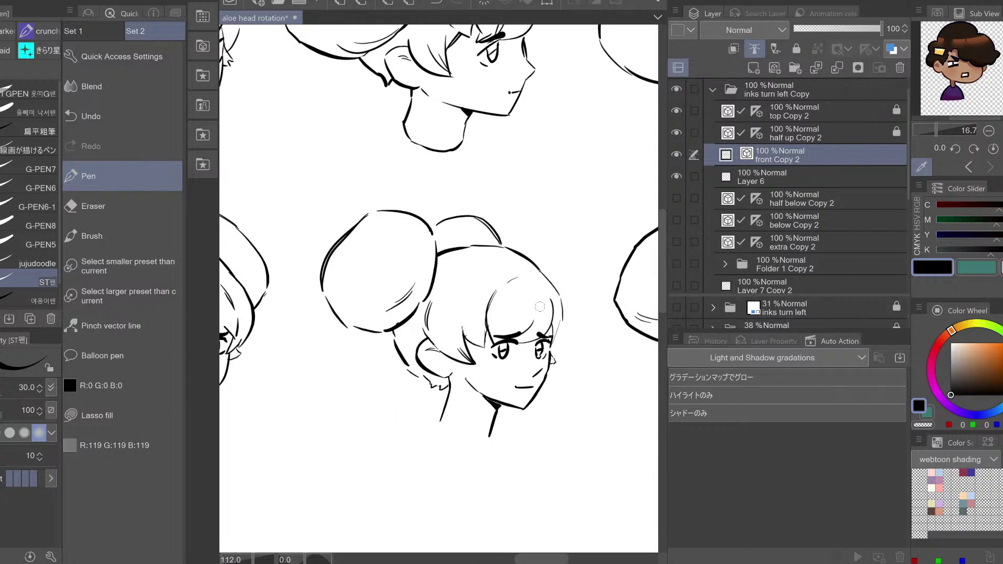
pyautogui.moveTo(564, 319); pyautogui.dragTo(549, 340)
pyautogui.hotkey('ctrl', 'z')
pyautogui.press('h')
# Adjust the fringe's lower edge above the eyebrows of the three-quarter head with Pinch vector line
pyautogui.moveTo(383, 294)
pyautogui.mouseDown()
pyautogui.moveTo(343, 253)
pyautogui.moveTo(326, 352)
pyautogui.moveTo(428, 274)
pyautogui.moveTo(386, 292)
pyautogui.moveTo(371, 392)
pyautogui.moveTo(350, 300)
pyautogui.moveTo(289, 285)
pyautogui.moveTo(313, 300)
pyautogui.moveTo(319, 292)
pyautogui.mouseUp()
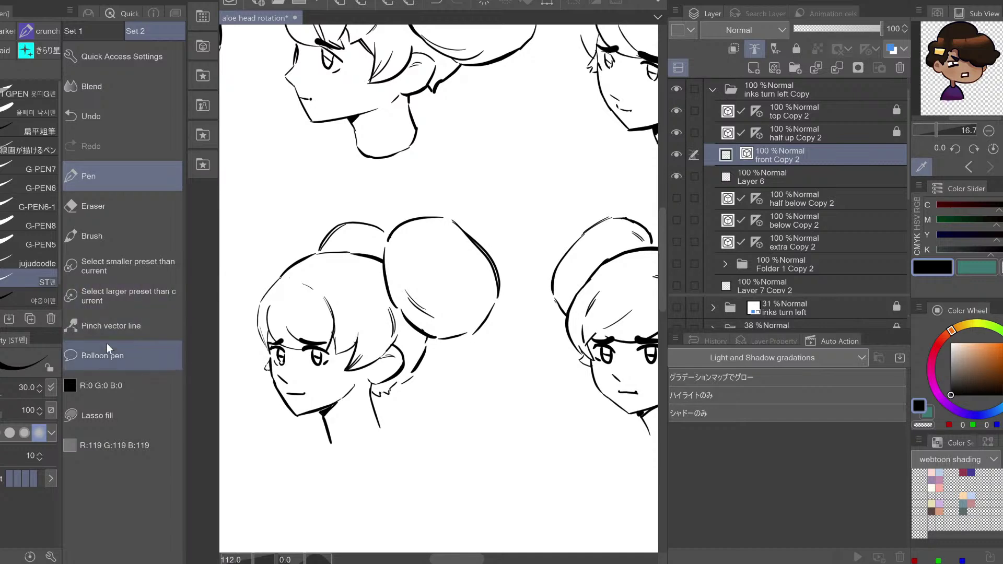
pyautogui.click(111, 326)
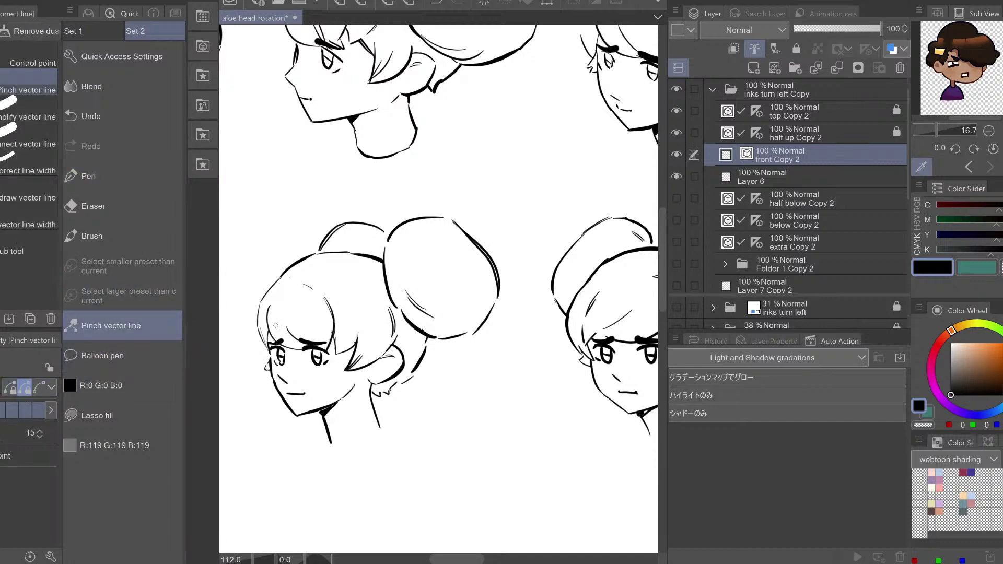
pyautogui.moveTo(281, 342); pyautogui.dragTo(317, 338)
pyautogui.hotkey('ctrl', 'z')
pyautogui.hotkey('ctrl', 'z')
pyautogui.moveTo(577, 307); pyautogui.dragTo(593, 284)
pyautogui.hotkey('ctrl', 'h')
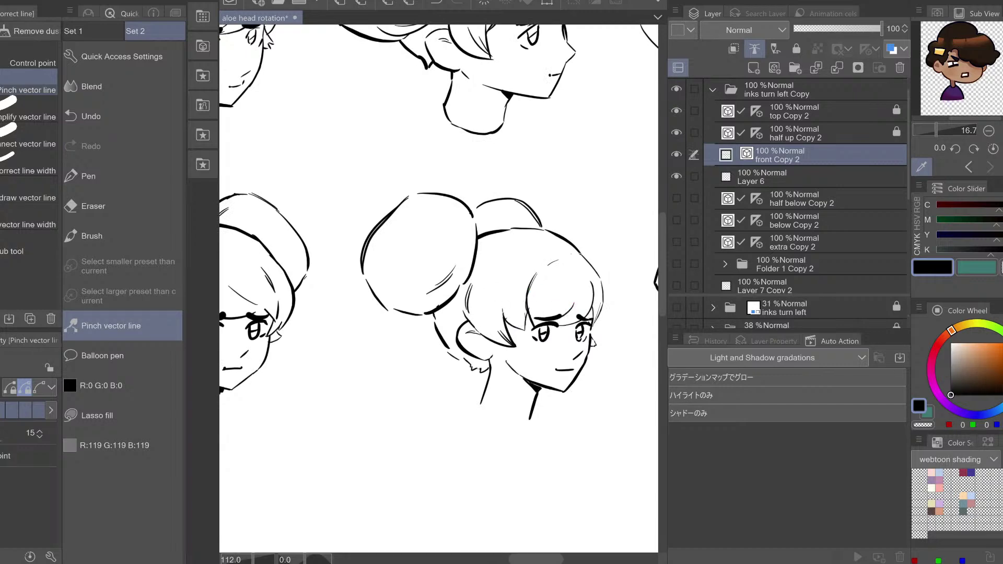
pyautogui.hotkey('ctrl', 'z')
pyautogui.moveTo(548, 316); pyautogui.dragTo(571, 311)
pyautogui.press('e')
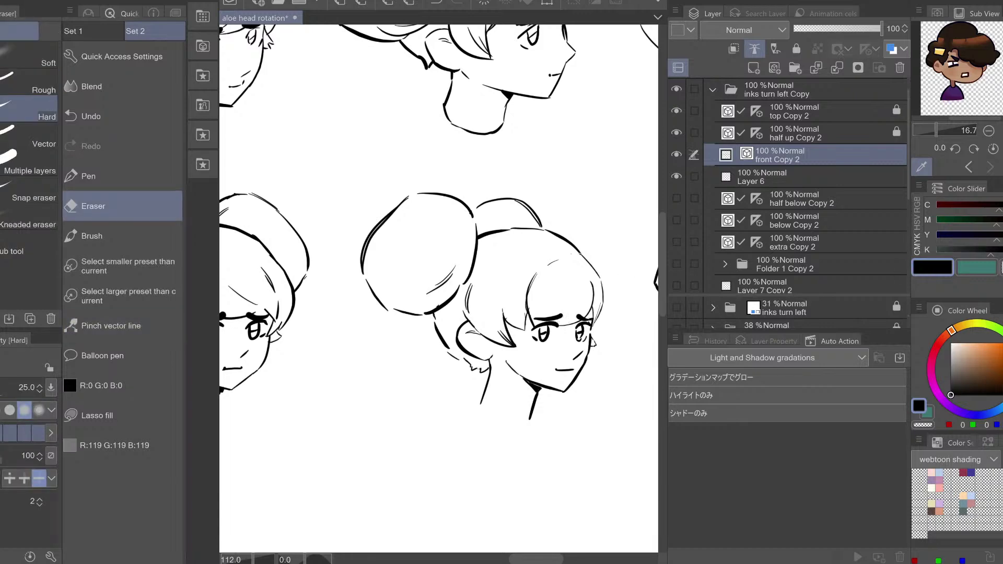
pyautogui.press('h')
# Try to ink a thin vertical strand inside the fringe of the three-quarter head
pyautogui.press('p')
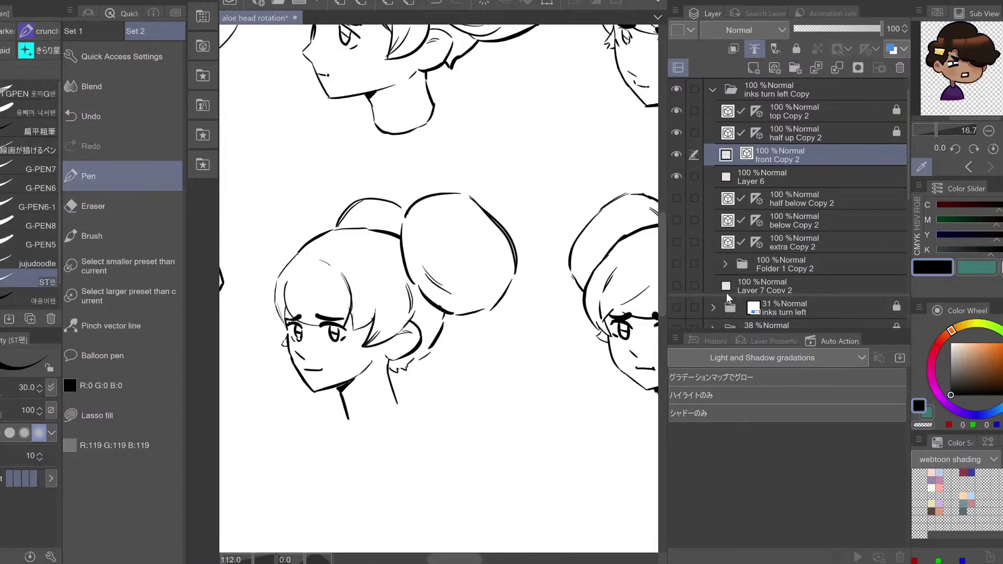
pyautogui.moveTo(339, 271); pyautogui.dragTo(344, 315)
pyautogui.hotkey('ctrl', 'z')
pyautogui.moveTo(341, 271); pyautogui.dragTo(344, 320)
pyautogui.hotkey('ctrl', 'z')
# Thicken the fringe's outer line using Correct line width at 2.2 and ink a thin strand inside the fringe
pyautogui.click(91, 329)
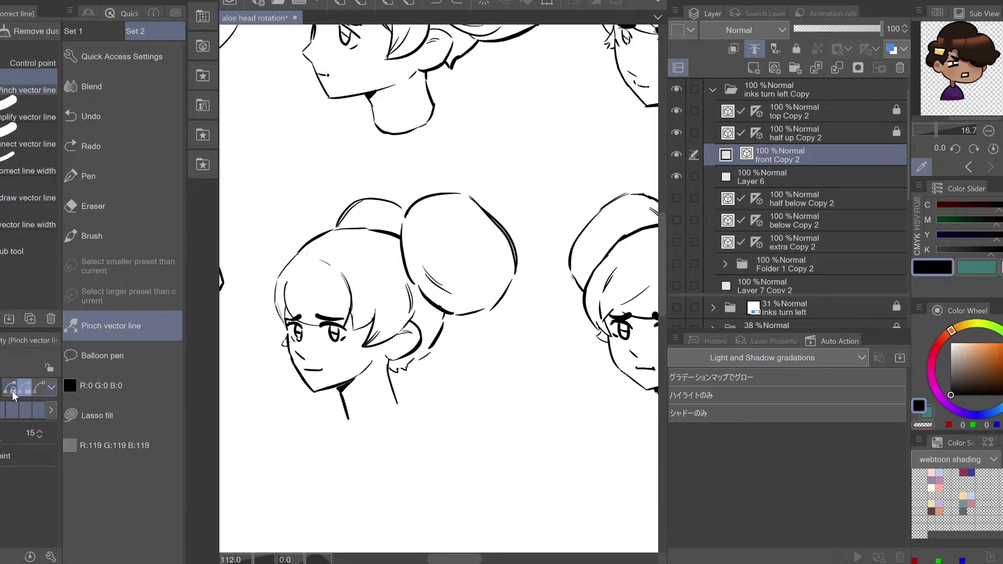
pyautogui.click(28, 172)
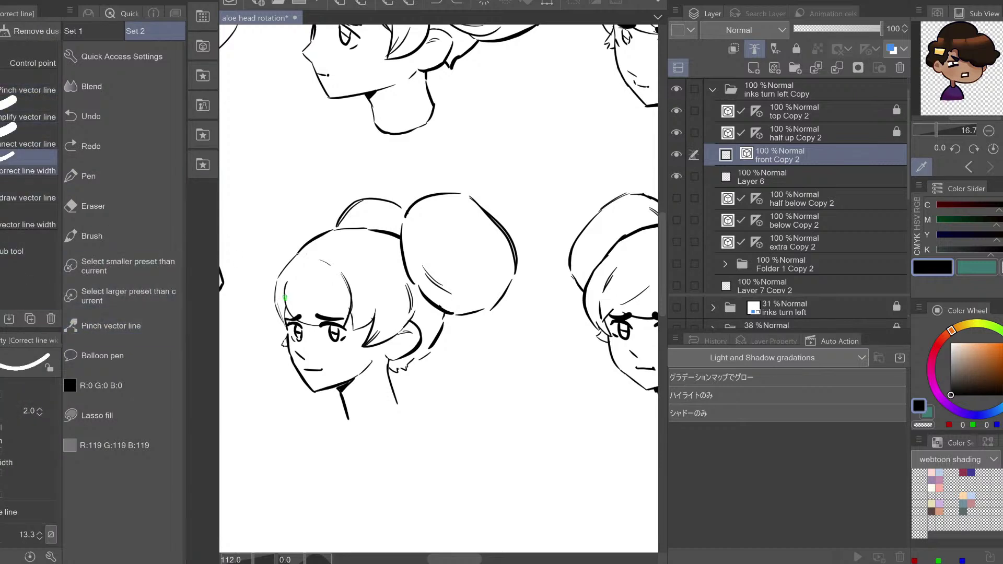
pyautogui.moveTo(285, 297); pyautogui.dragTo(291, 315)
pyautogui.hotkey('ctrl', 'z')
pyautogui.click(4, 389)
pyautogui.click(309, 325)
pyautogui.click(309, 325)
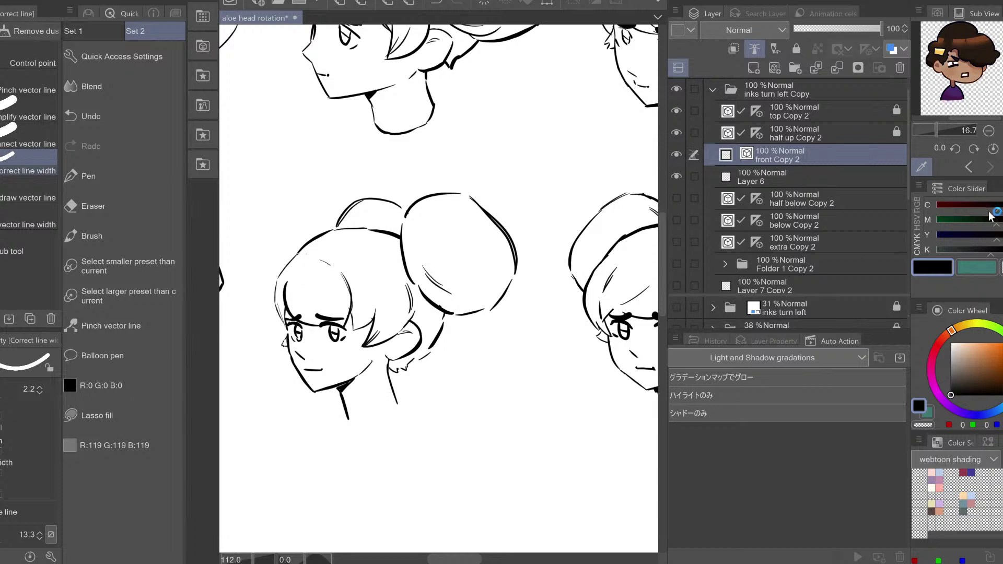
pyautogui.press('p')
pyautogui.moveTo(334, 284); pyautogui.dragTo(343, 318)
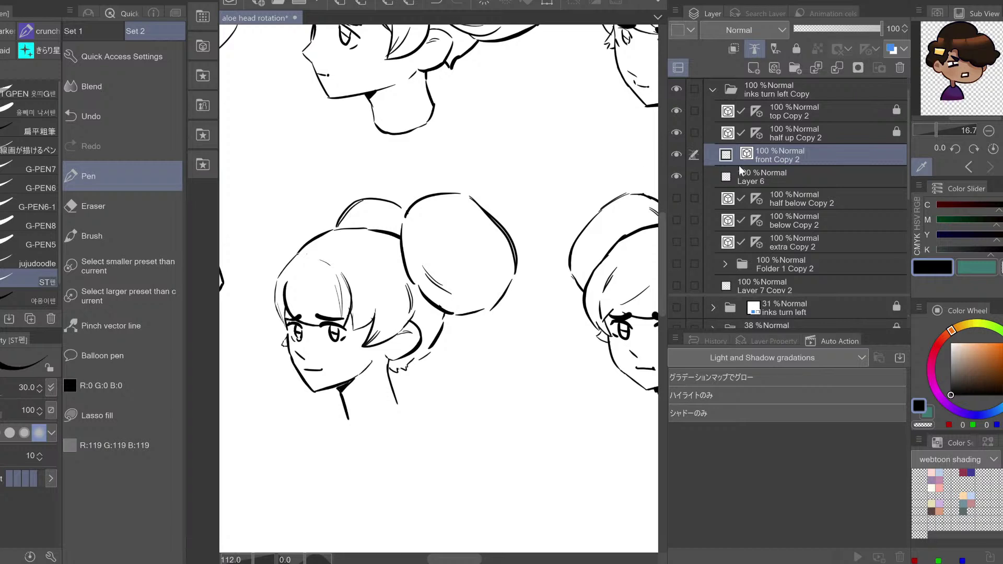
# Erase the fringe lines across the forehead of the neighbouring, more front-facing head
pyautogui.moveTo(449, 344); pyautogui.dragTo(354, 353)
pyautogui.moveTo(458, 317); pyautogui.dragTo(410, 347)
pyautogui.moveTo(471, 299); pyautogui.dragTo(433, 289)
pyautogui.press('e')
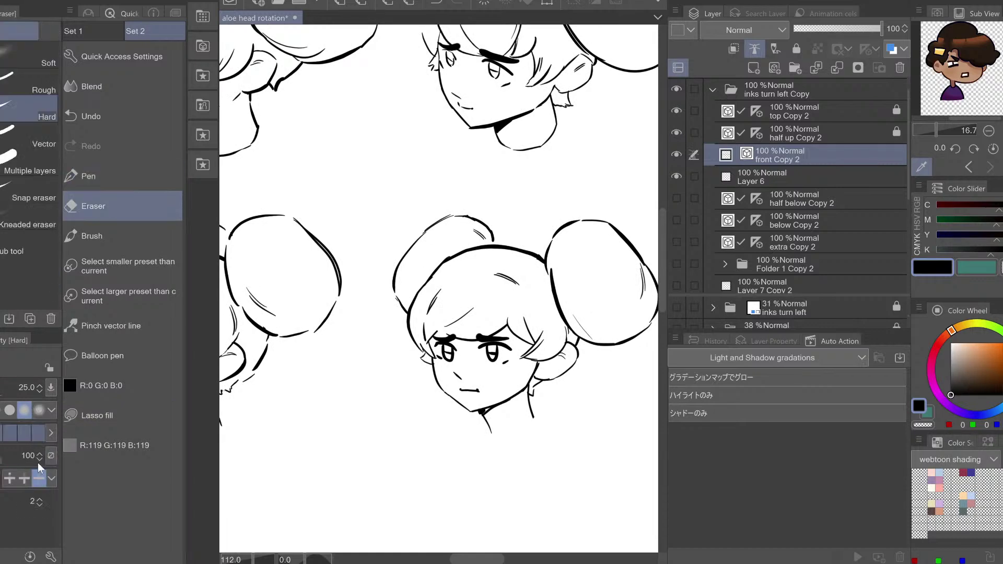
pyautogui.moveTo(462, 332); pyautogui.dragTo(461, 348)
pyautogui.moveTo(454, 306)
pyautogui.mouseDown()
pyautogui.moveTo(462, 331)
pyautogui.moveTo(445, 326)
pyautogui.mouseUp()
pyautogui.moveTo(440, 291); pyautogui.dragTo(429, 341)
pyautogui.press('h')
pyautogui.press('h')
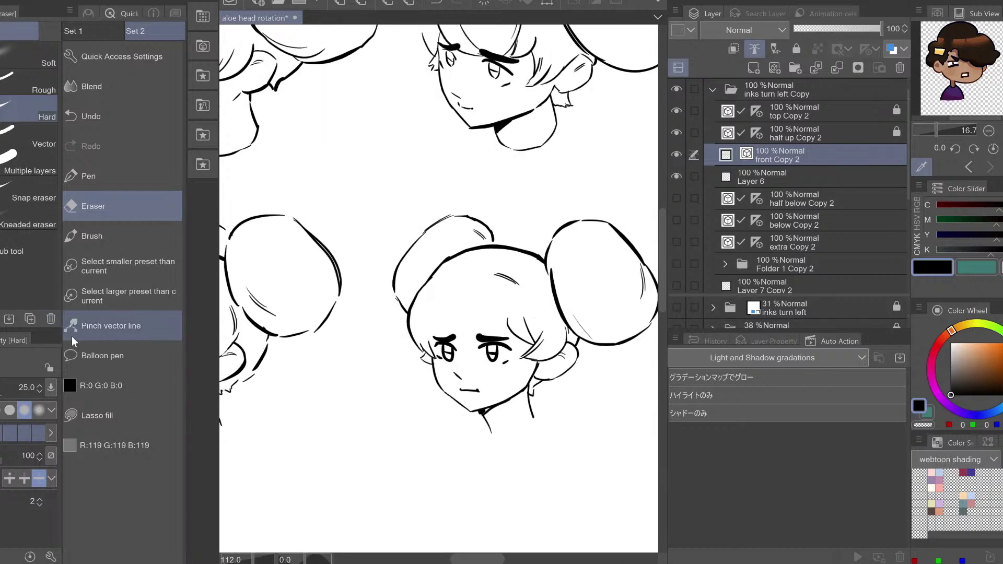
# Thicken the eyebrow nearer the visible ear on the neighbouring head with Correct line width
pyautogui.click(99, 336)
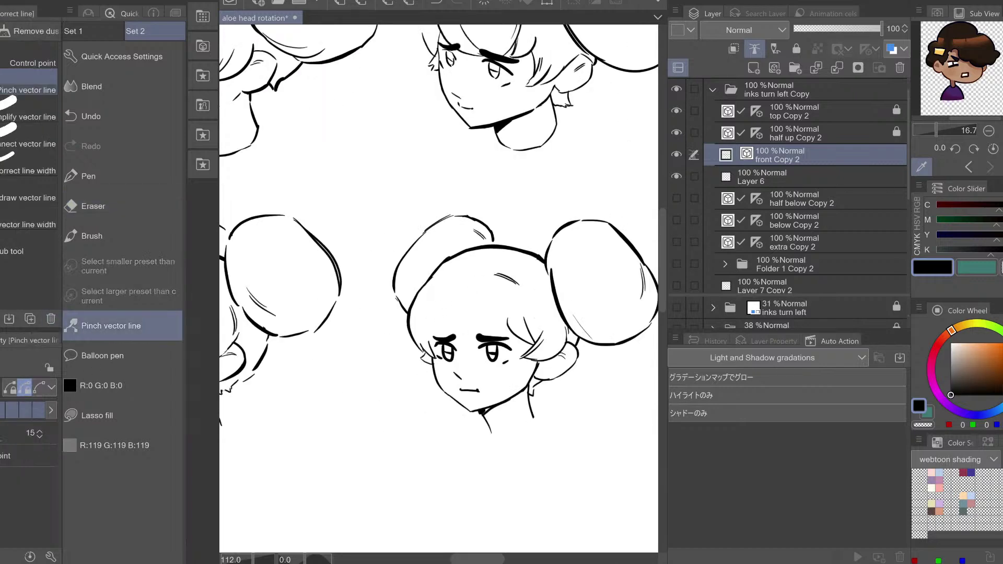
pyautogui.click(9, 172)
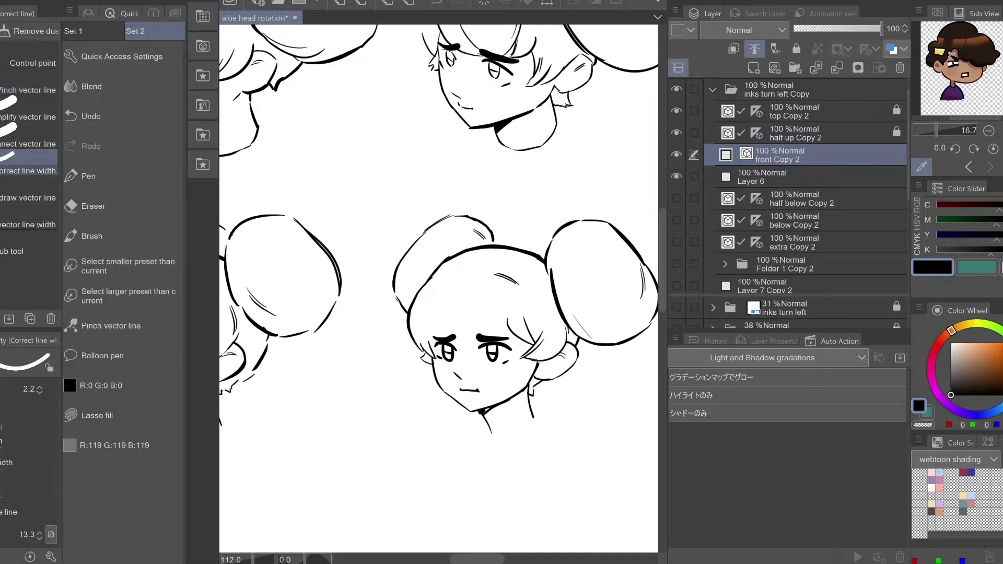
pyautogui.moveTo(482, 338); pyautogui.dragTo(496, 334)
pyautogui.press('p')
pyautogui.moveTo(348, 350); pyautogui.dragTo(408, 339)
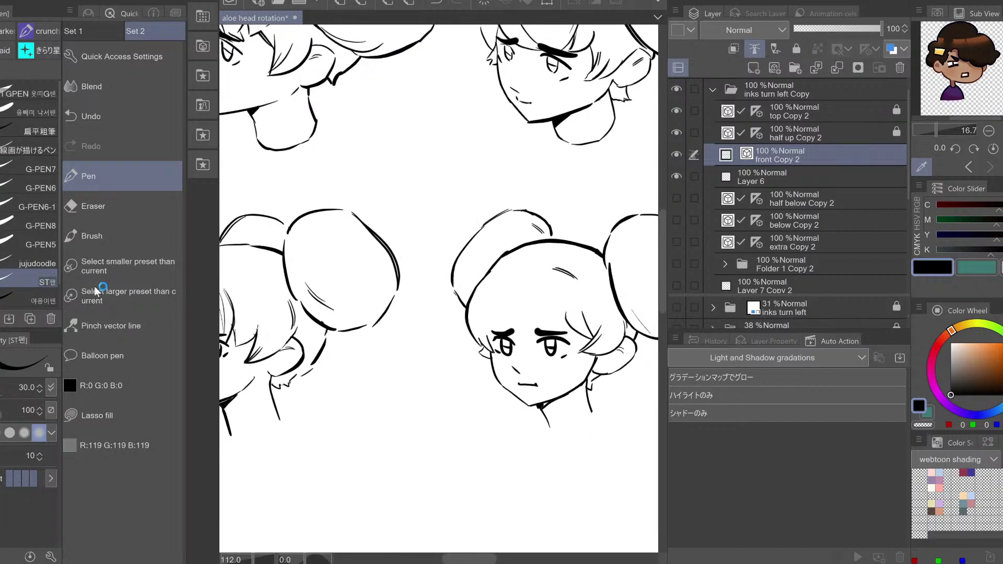
# Adjust the front line of the three-quarter head's fringe with Pinch vector line
pyautogui.moveTo(324, 301); pyautogui.dragTo(375, 297)
pyautogui.click(141, 329)
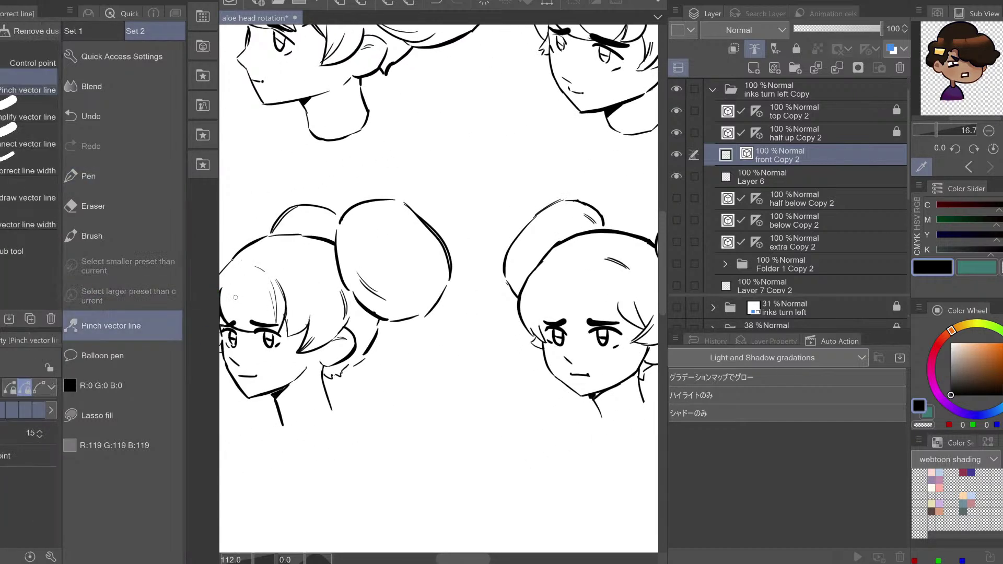
pyautogui.moveTo(236, 302); pyautogui.dragTo(256, 299)
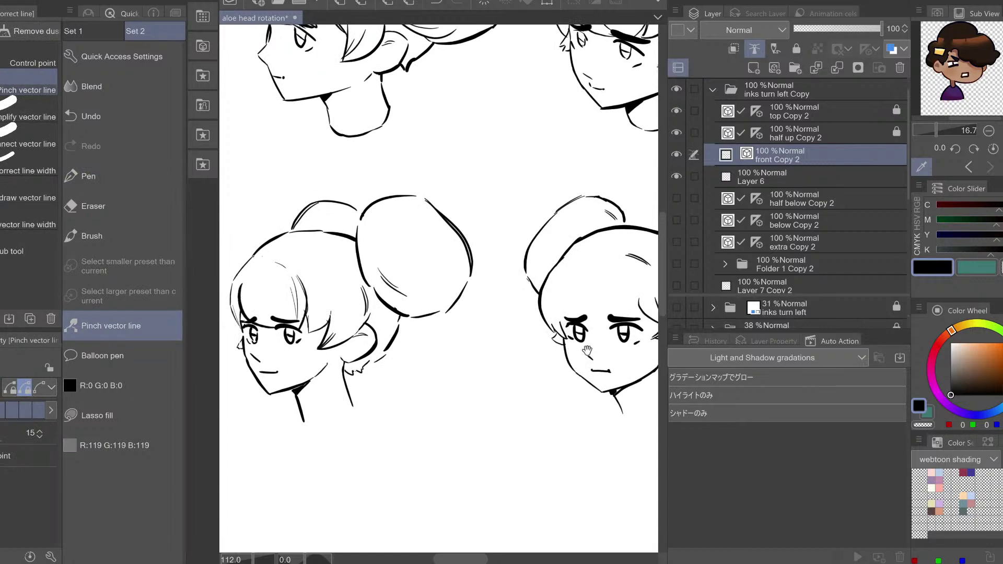
# Show the "inks turn left" folder as a guide for the neighbouring, more front-facing head
pyautogui.moveTo(587, 351); pyautogui.dragTo(361, 355)
pyautogui.click(676, 308)
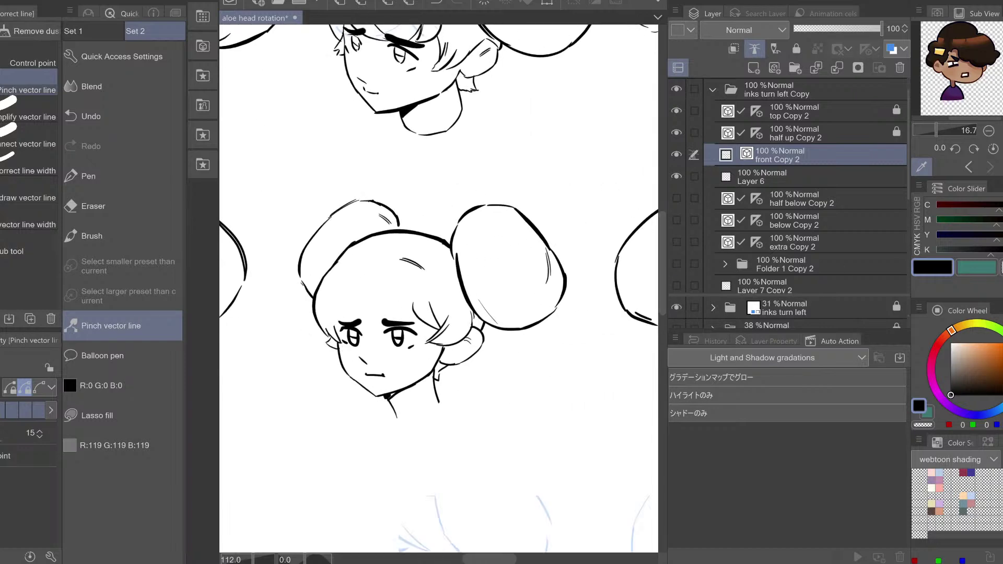
pyautogui.press('p')
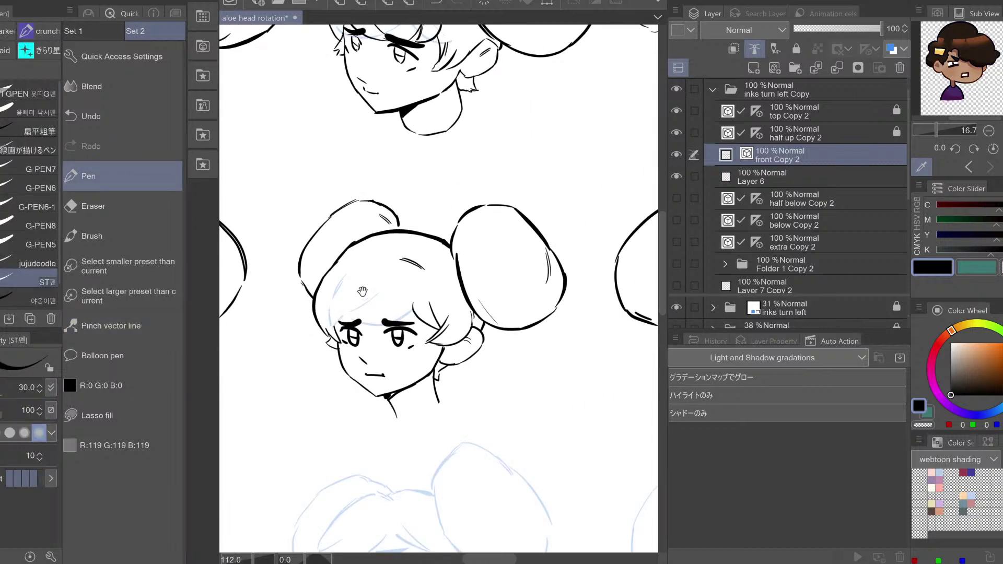
pyautogui.hscroll(1, 355, 285)
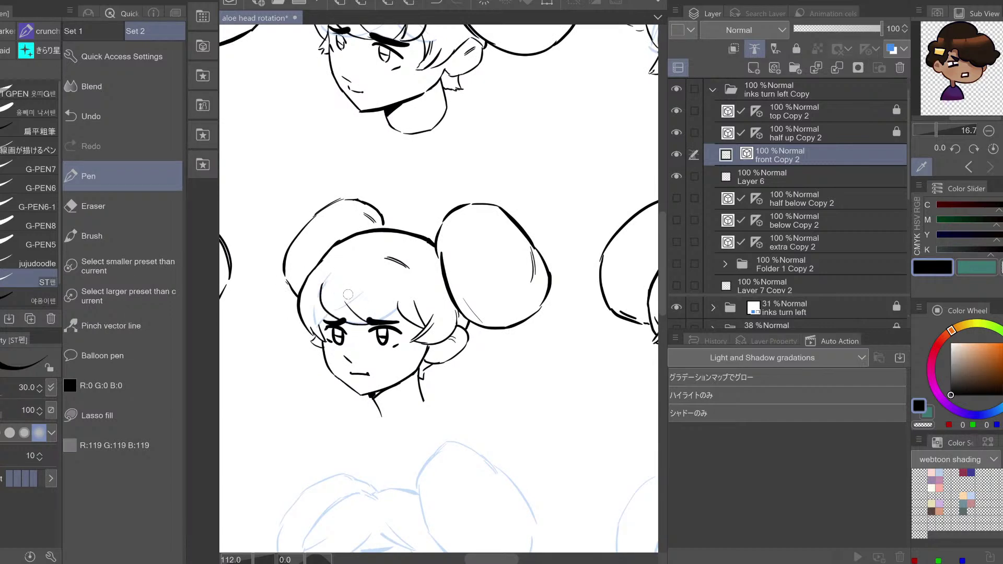
# Try to ink the far side of the more front-facing head's fringe with short strokes, checking them in the mirrored view
pyautogui.hotkey('ctrl', 'z')
pyautogui.moveTo(323, 286); pyautogui.dragTo(325, 324)
pyautogui.hotkey('ctrl', 'z')
pyautogui.hotkey('ctrl', 'z')
pyautogui.moveTo(331, 272); pyautogui.dragTo(337, 320)
pyautogui.moveTo(342, 325); pyautogui.dragTo(368, 328)
pyautogui.press('h')
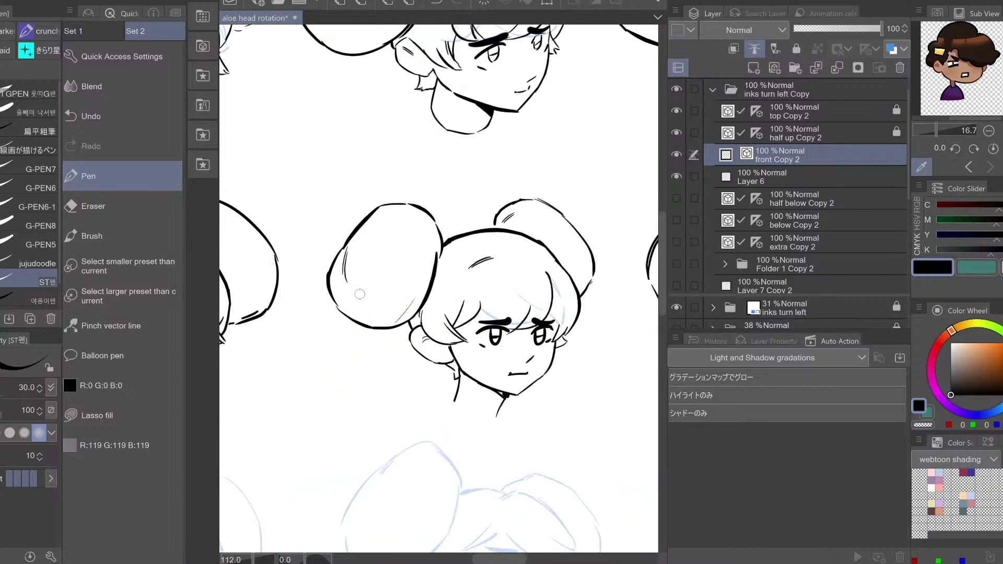
pyautogui.press('h')
pyautogui.hotkey('ctrl', 'z')
pyautogui.hotkey('ctrl', 'z')
pyautogui.hotkey('ctrl', 'z')
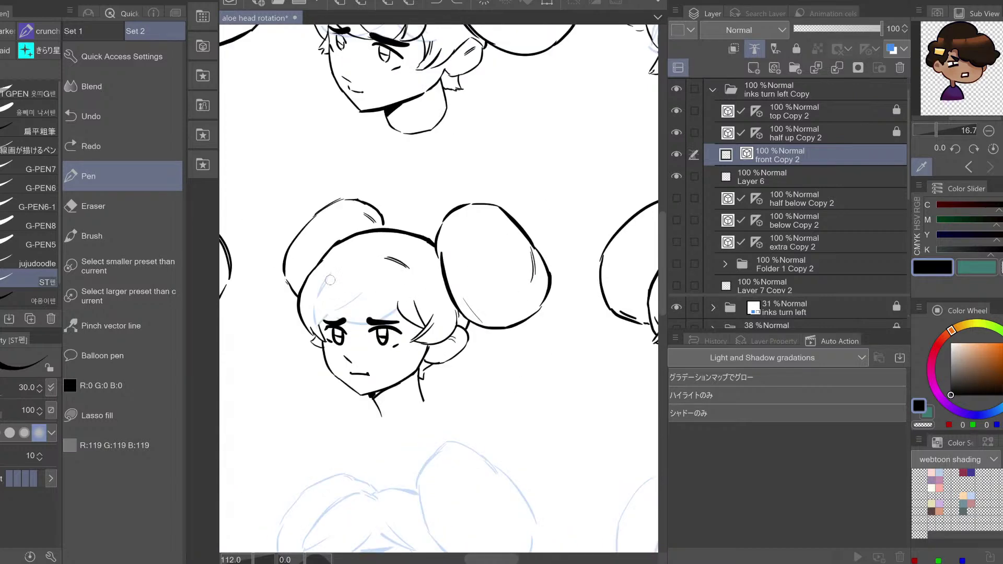
# Try to ink the fringe as one curve from the far hairline down across the forehead
pyautogui.moveTo(333, 270); pyautogui.dragTo(364, 324)
pyautogui.hotkey('ctrl', 'z')
pyautogui.moveTo(333, 269); pyautogui.dragTo(372, 338)
pyautogui.hotkey('ctrl', 'z')
pyautogui.hotkey('ctrl', 'z')
# Erase the inner fringe strand beside the ear-side lock and compare the head in the mirrored view
pyautogui.press('e')
pyautogui.moveTo(421, 297); pyautogui.dragTo(407, 321)
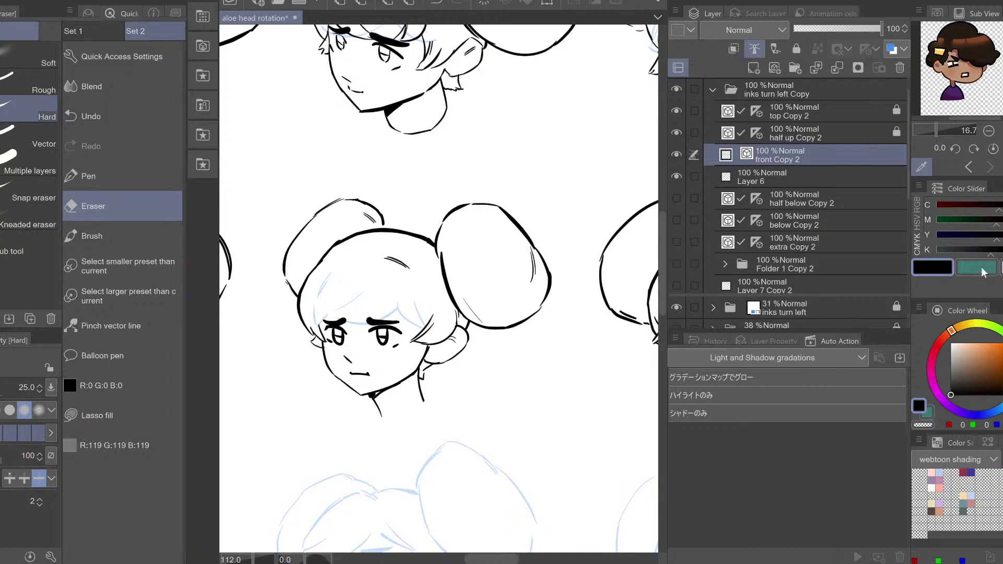
pyautogui.press('p')
pyautogui.press('h')
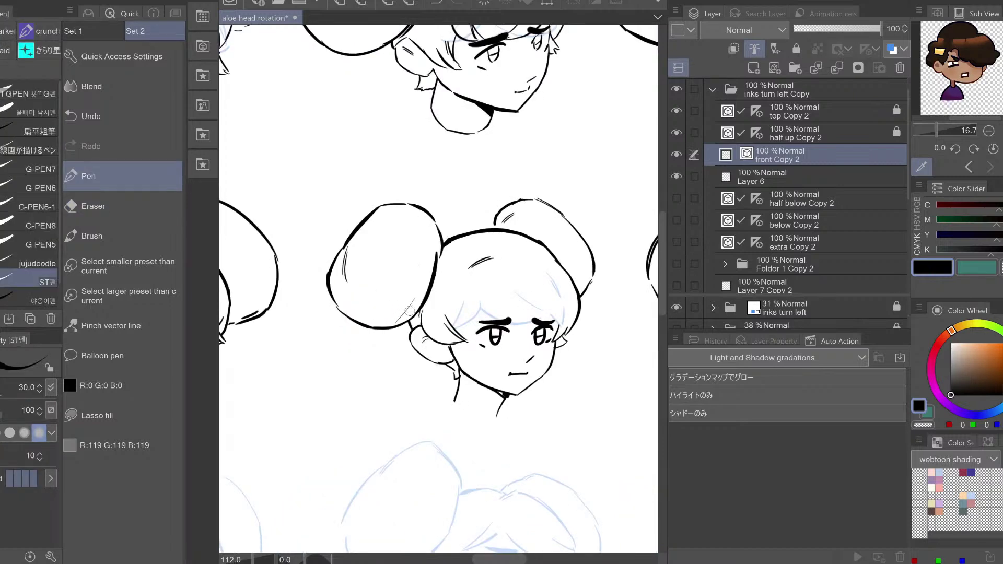
pyautogui.press('h')
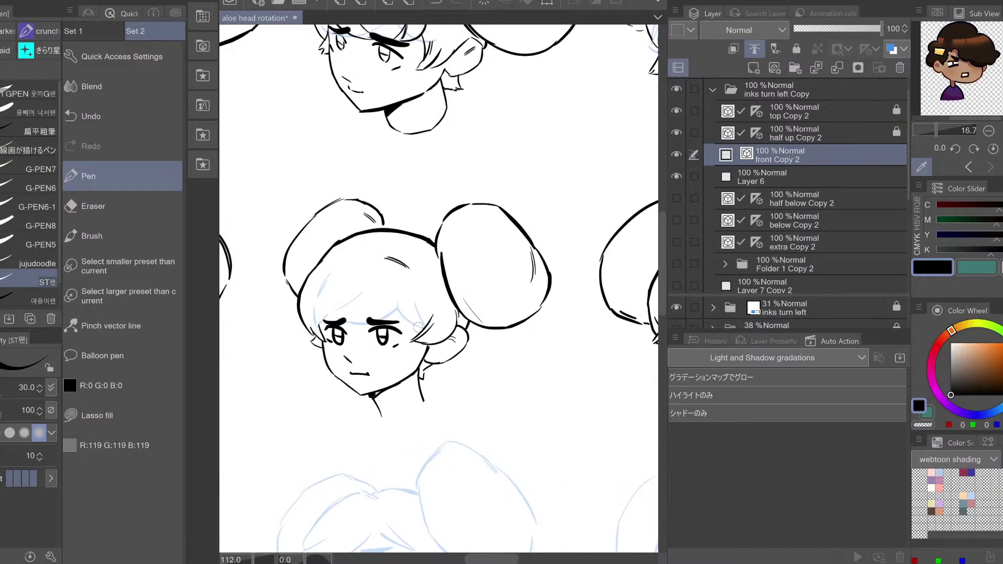
# Try to ink a short strand above the ear-side eyebrow and a fringe curve down the forehead
pyautogui.moveTo(400, 313)
pyautogui.mouseDown()
pyautogui.moveTo(426, 325)
pyautogui.moveTo(412, 310)
pyautogui.mouseUp()
pyautogui.hotkey('ctrl', 'z')
pyautogui.press('h')
pyautogui.press('h')
pyautogui.moveTo(351, 269); pyautogui.dragTo(366, 334)
pyautogui.hotkey('ctrl', 'z')
# Erase the short hair highlight marks on the crown and compare the head with the three-quarter one
pyautogui.press('e')
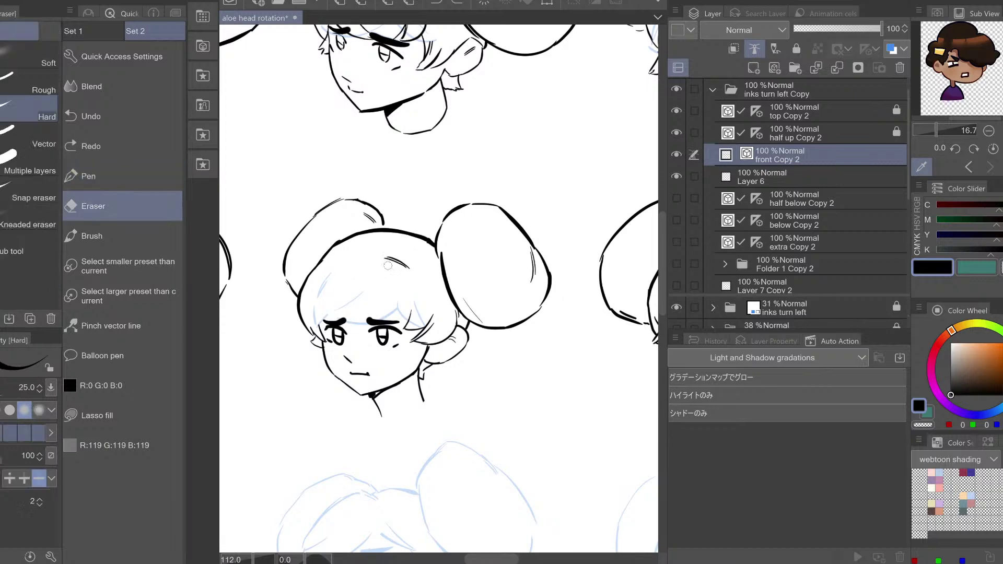
pyautogui.moveTo(388, 266); pyautogui.dragTo(406, 261)
pyautogui.moveTo(350, 290)
pyautogui.mouseDown()
pyautogui.moveTo(424, 270)
pyautogui.moveTo(578, 267)
pyautogui.moveTo(683, 249)
pyautogui.moveTo(599, 255)
pyautogui.mouseUp()
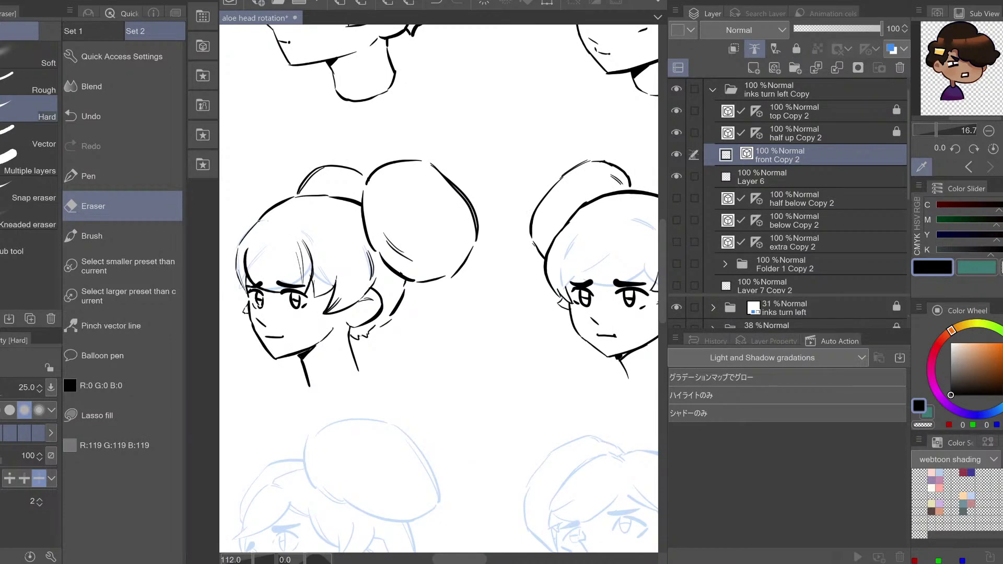
pyautogui.press('p')
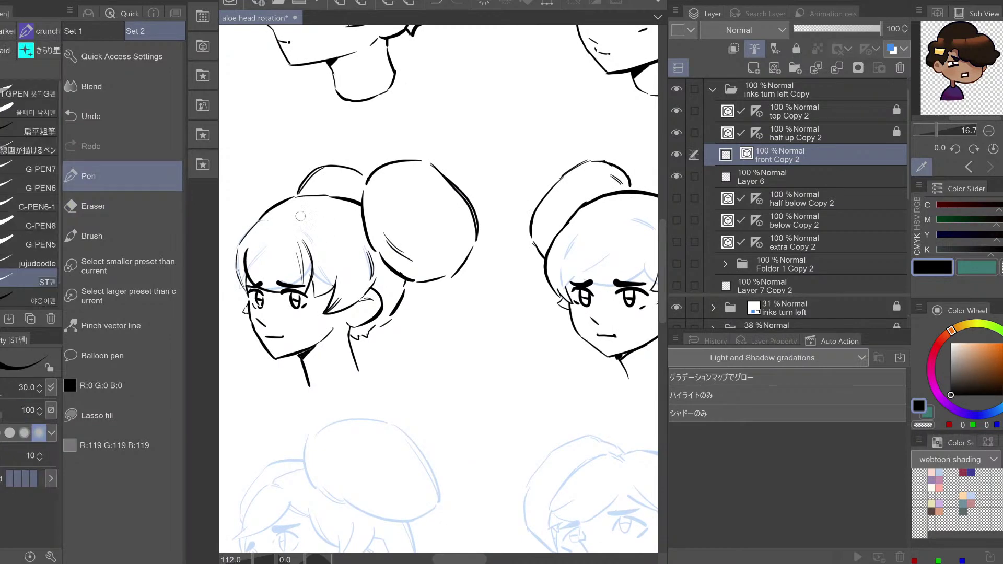
pyautogui.moveTo(543, 285); pyautogui.dragTo(353, 311)
# Try to ink the fringe curve again from the far hairline to above the ear-side eye
pyautogui.moveTo(386, 269); pyautogui.dragTo(436, 320)
pyautogui.hotkey('ctrl', 'z')
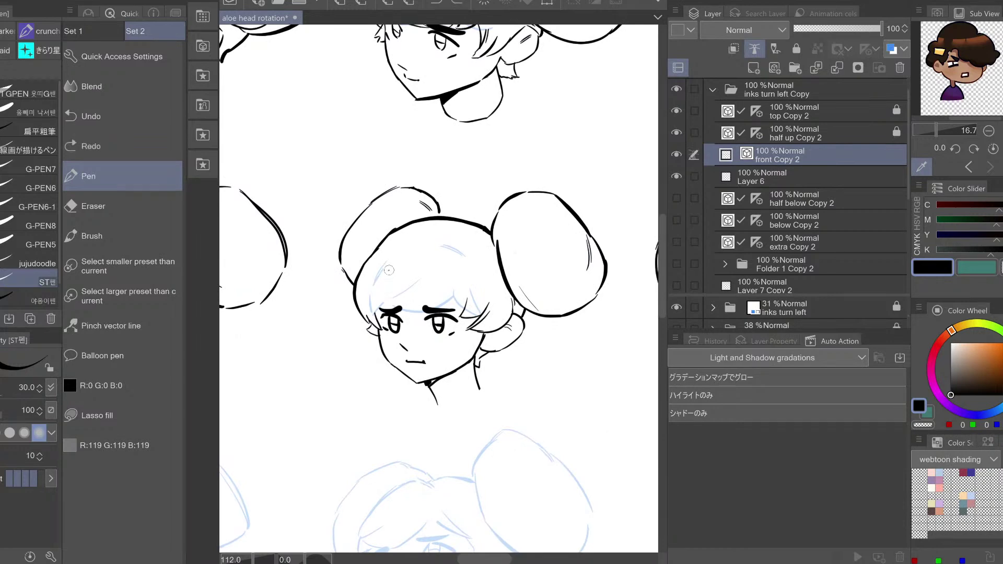
pyautogui.moveTo(389, 271); pyautogui.dragTo(438, 316)
pyautogui.hotkey('ctrl', 'z')
# Add a new vector layer above front Copy 2 and try inking the fringe curve on it
pyautogui.hotkey('ctrl', 'shift', 'n')
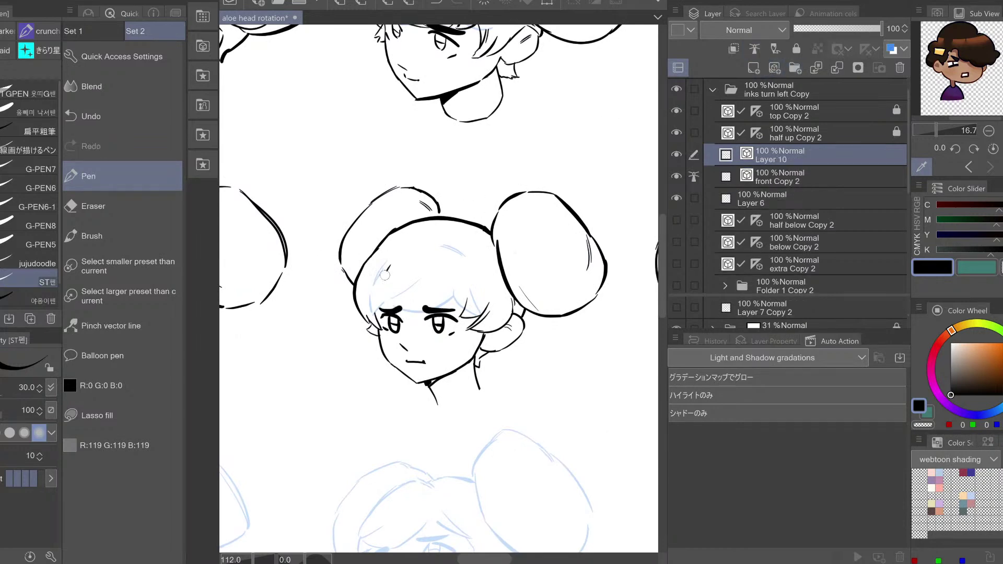
pyautogui.moveTo(386, 270); pyautogui.dragTo(401, 308)
pyautogui.hotkey('ctrl', 'z')
pyautogui.moveTo(382, 272); pyautogui.dragTo(387, 307)
pyautogui.hotkey('ctrl', 'z')
pyautogui.moveTo(384, 272); pyautogui.dragTo(433, 317)
pyautogui.hotkey('ctrl', 'z')
# Try to ink a bolder, rounder fringe curve that reaches down to the eyebrows on the new layer
pyautogui.moveTo(395, 252); pyautogui.dragTo(372, 334)
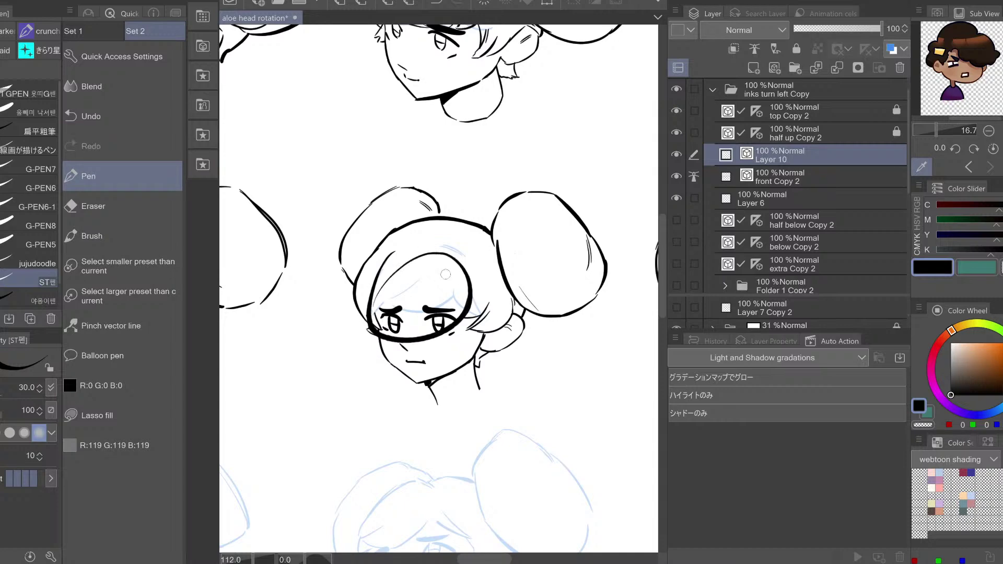
pyautogui.hotkey('ctrl', 'z')
pyautogui.moveTo(391, 257); pyautogui.dragTo(451, 319)
pyautogui.hotkey('ctrl', 'z')
pyautogui.moveTo(389, 250); pyautogui.dragTo(432, 318)
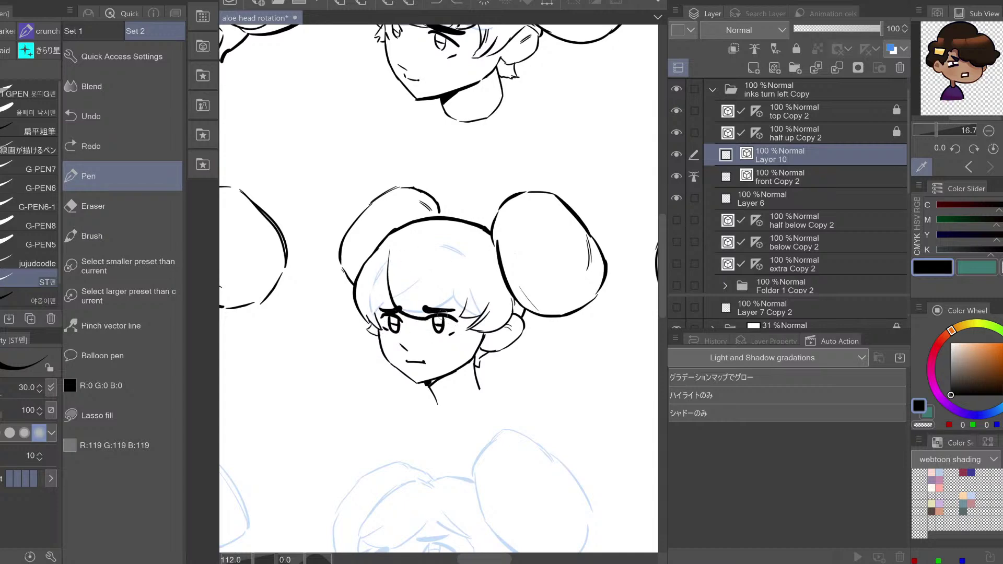
pyautogui.hotkey('ctrl', 'z')
pyautogui.moveTo(386, 260)
pyautogui.mouseDown()
pyautogui.moveTo(409, 327)
pyautogui.moveTo(461, 313)
pyautogui.mouseUp()
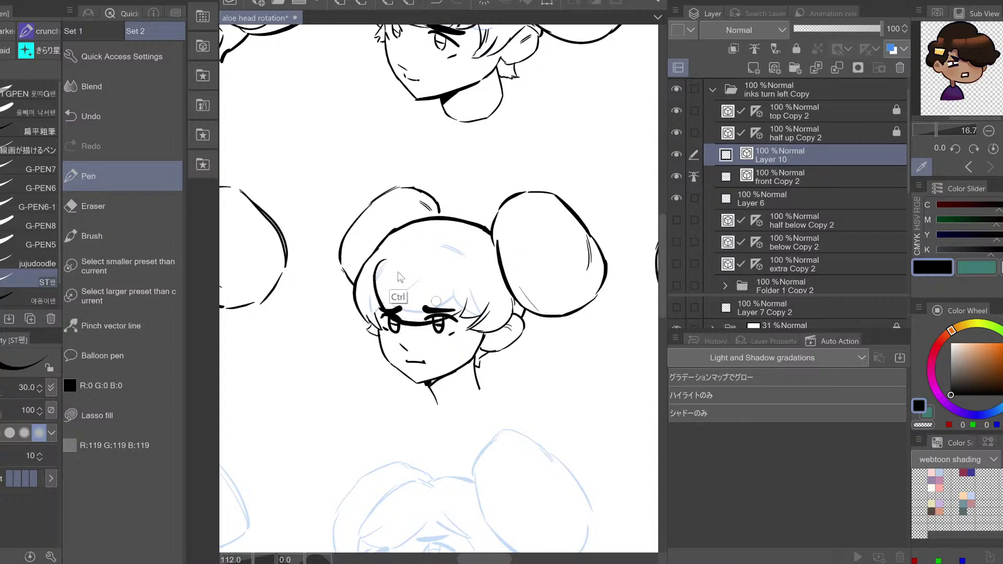
pyautogui.hotkey('ctrl', 'z')
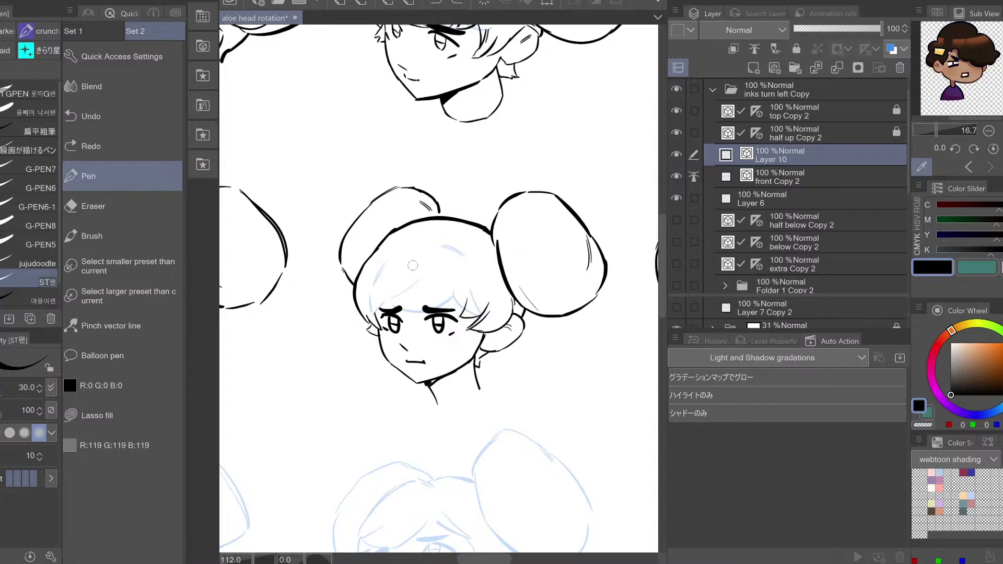
# Test the pen with long straight lines across the head and round loops over and beside it
pyautogui.moveTo(306, 298); pyautogui.dragTo(657, 304)
pyautogui.hotkey('ctrl', 'z')
pyautogui.moveTo(301, 311); pyautogui.dragTo(618, 293)
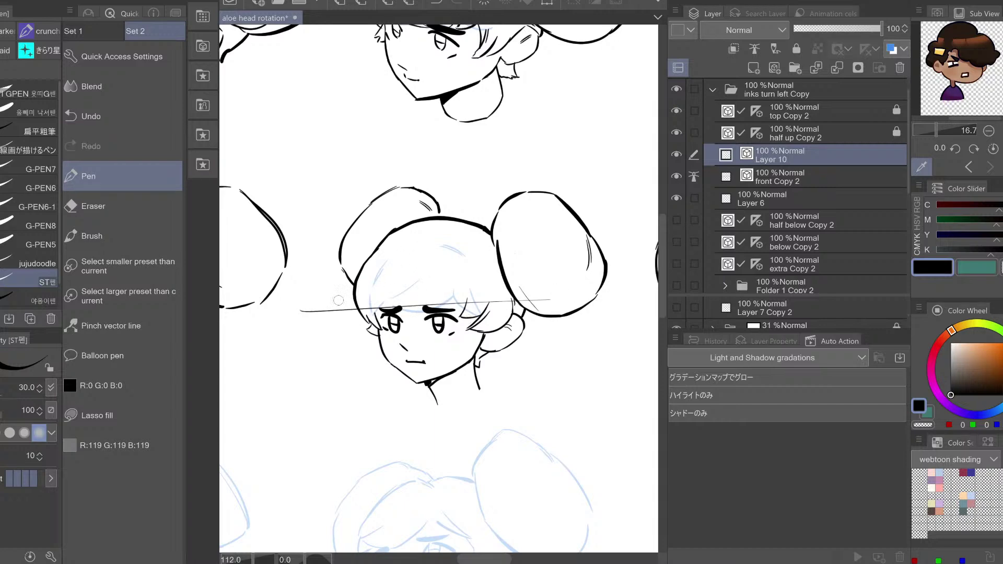
pyautogui.hotkey('ctrl', 'z')
pyautogui.moveTo(387, 269); pyautogui.dragTo(461, 284)
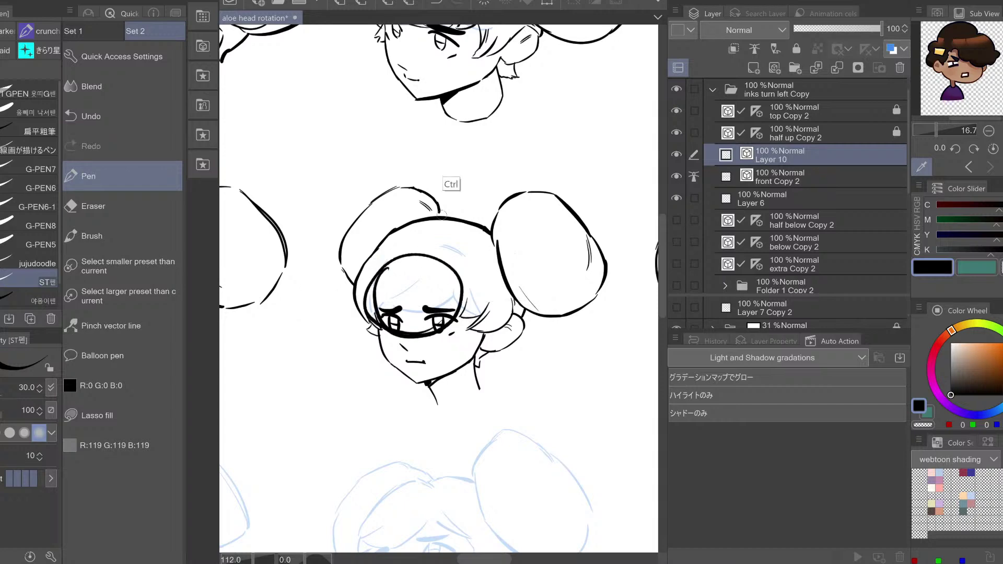
pyautogui.hotkey('ctrl', 'z')
pyautogui.moveTo(598, 97)
pyautogui.mouseDown()
pyautogui.moveTo(586, 181)
pyautogui.moveTo(556, 87)
pyautogui.moveTo(596, 148)
pyautogui.mouseUp()
pyautogui.hotkey('ctrl', 'z')
pyautogui.moveTo(593, 99)
pyautogui.mouseDown()
pyautogui.moveTo(523, 142)
pyautogui.moveTo(580, 184)
pyautogui.moveTo(589, 88)
pyautogui.moveTo(526, 115)
pyautogui.mouseUp()
pyautogui.hotkey('ctrl', 'z')
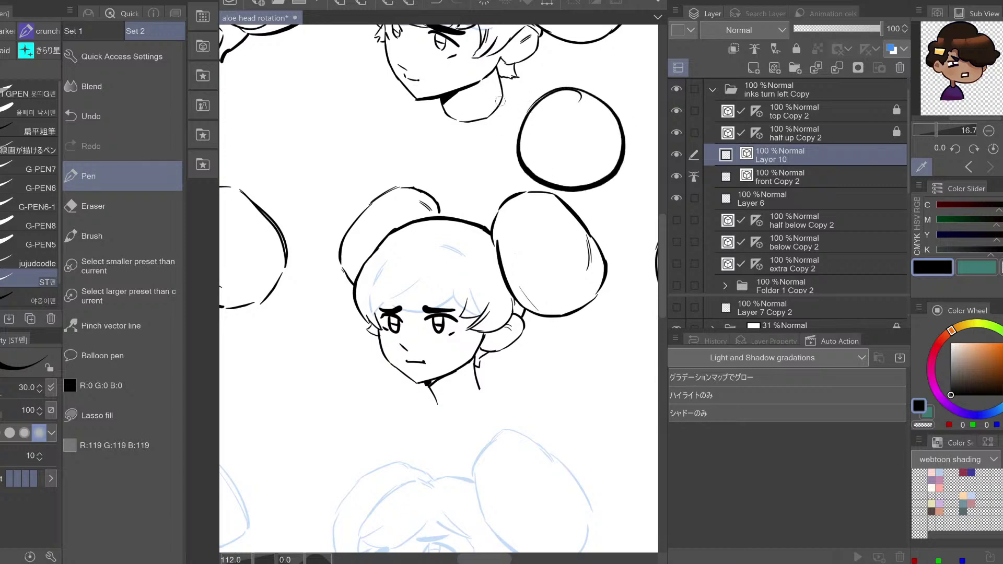
pyautogui.hotkey('ctrl', 'z')
# Ink the fringe curve from the far hairline down and across the forehead just above the eyes
pyautogui.moveTo(412, 235); pyautogui.dragTo(385, 308)
pyautogui.hotkey('ctrl', 'z')
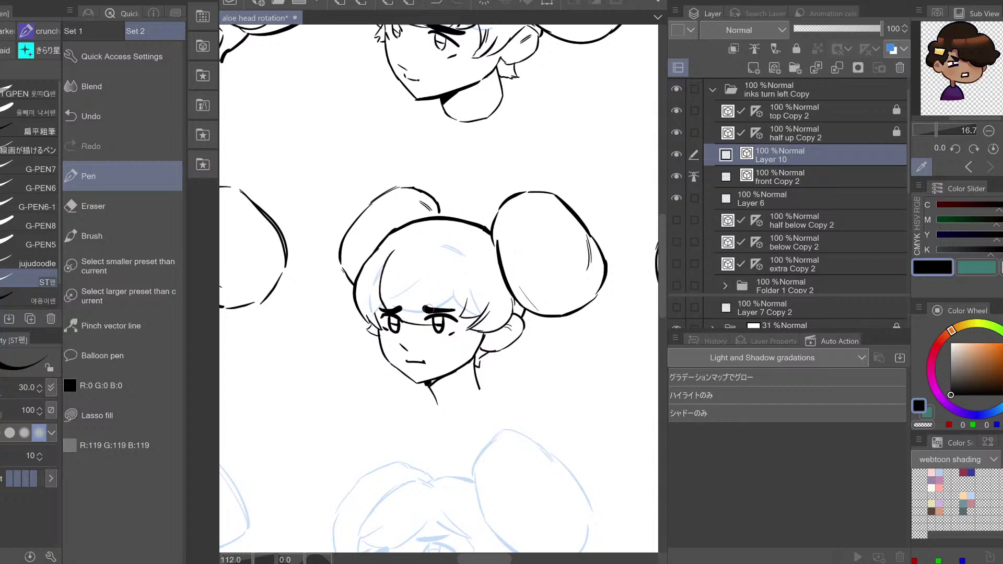
pyautogui.hotkey('ctrl', 'z')
pyautogui.moveTo(391, 252); pyautogui.dragTo(384, 308)
pyautogui.hotkey('ctrl', 'z')
pyautogui.moveTo(389, 254); pyautogui.dragTo(426, 319)
# Ink thin strands in the middle of the fringe and hide the "inks turn left" folder
pyautogui.moveTo(398, 276); pyautogui.dragTo(424, 313)
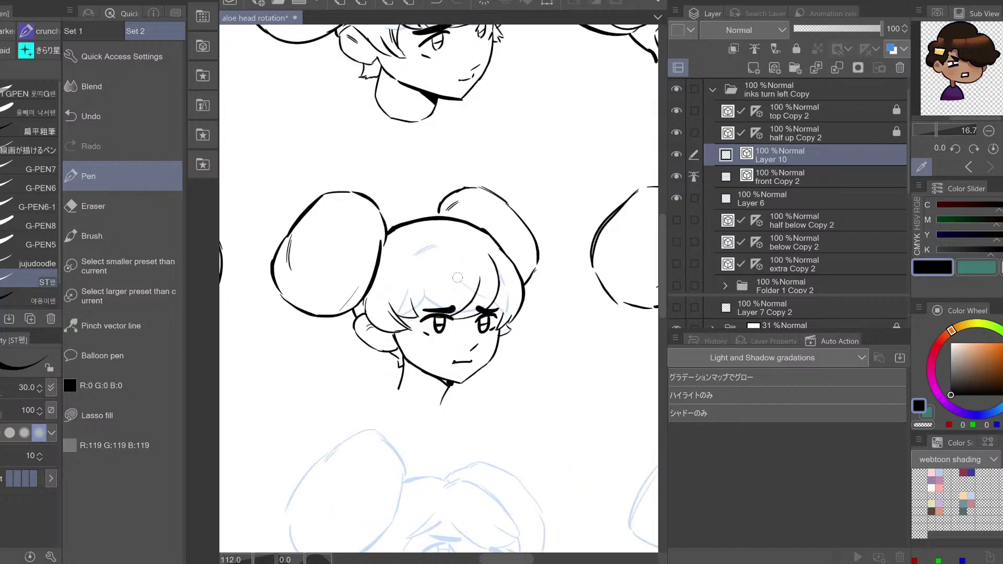
pyautogui.hotkey('ctrl', 'z')
pyautogui.moveTo(427, 272); pyautogui.dragTo(438, 309)
pyautogui.hotkey('ctrl', 'z')
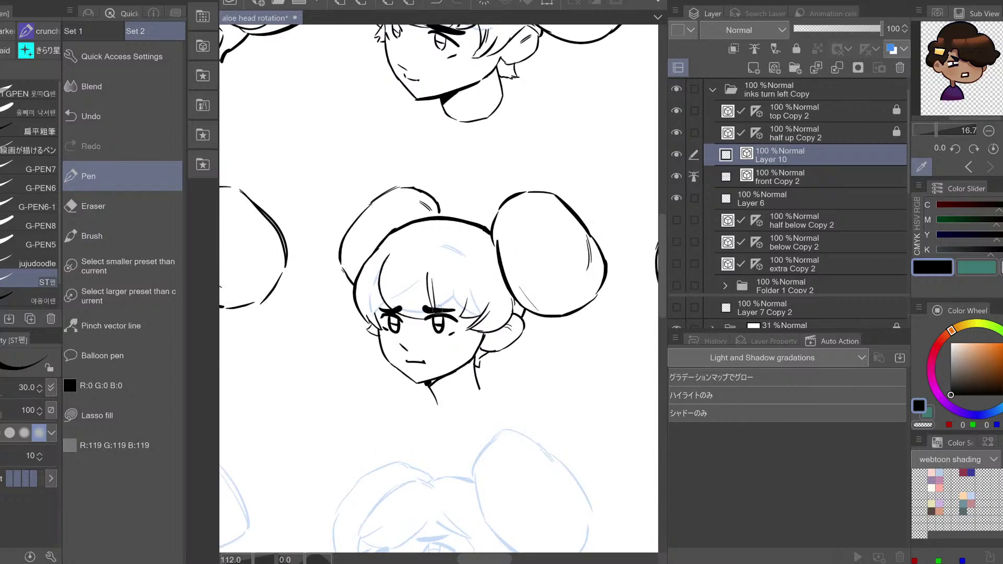
pyautogui.moveTo(789, 297); pyautogui.dragTo(785, 287)
pyautogui.click(676, 303)
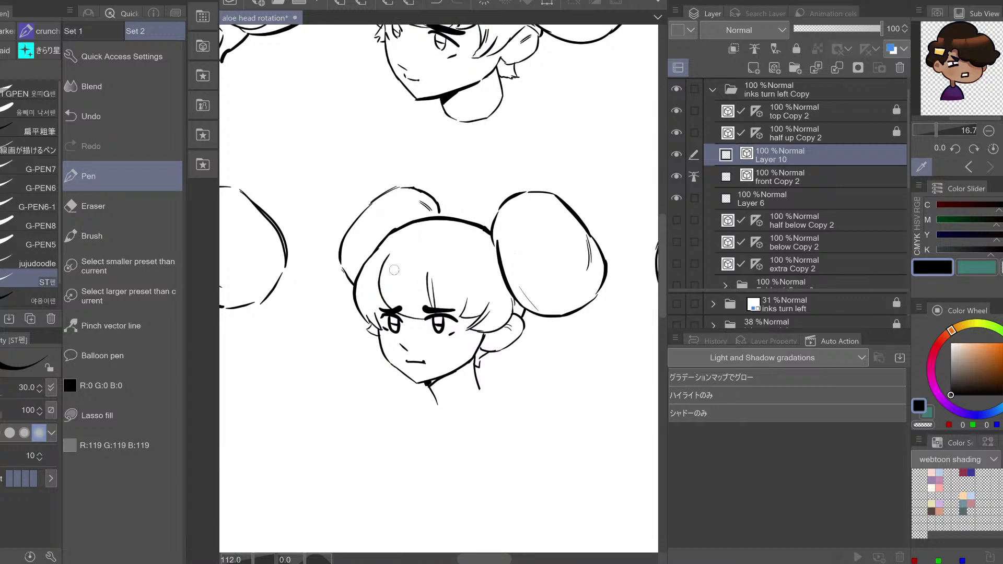
# Select the new fringe strokes on Layer 10 and rotate them slightly counter-clockwise
pyautogui.press('e')
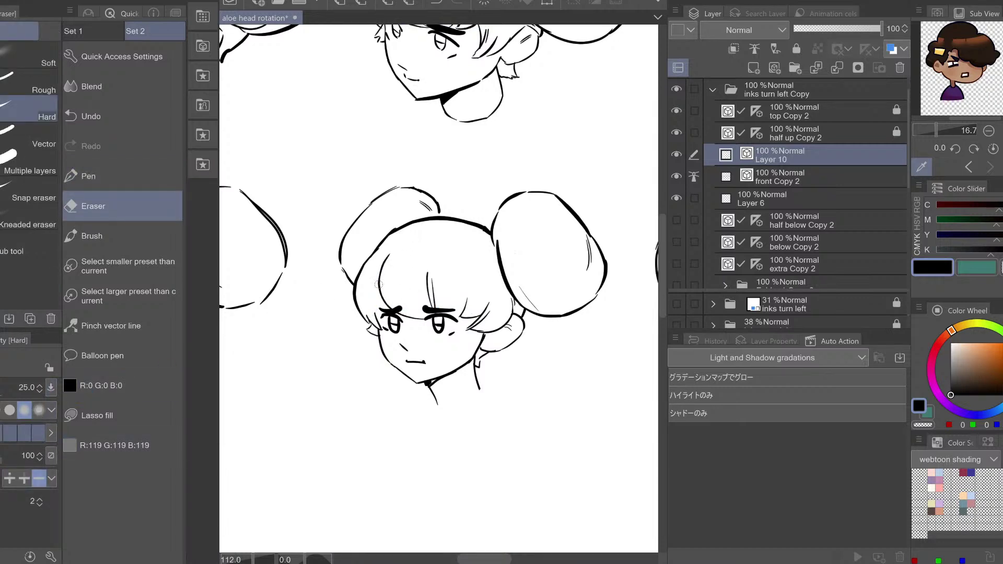
pyautogui.press('o')
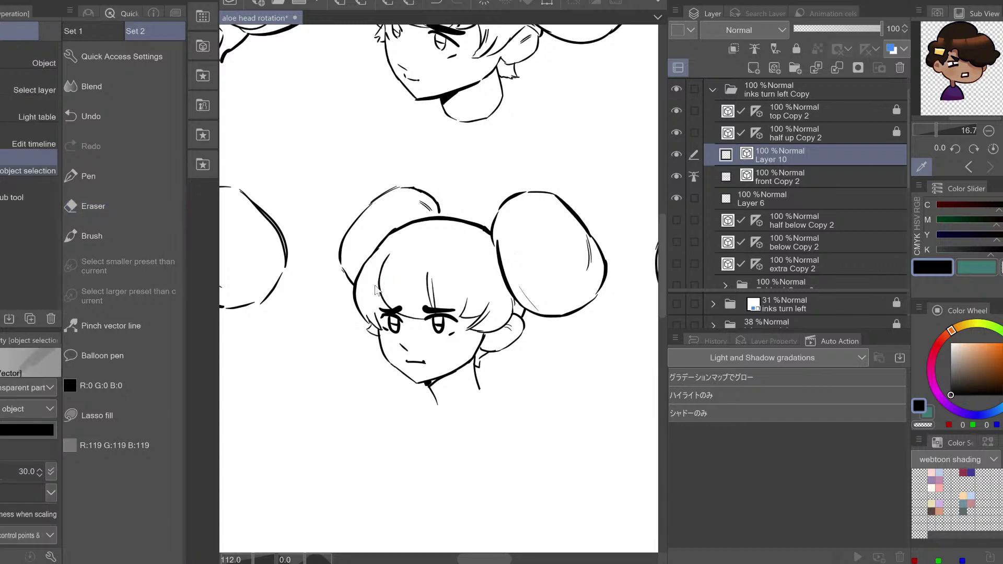
pyautogui.moveTo(377, 289); pyautogui.dragTo(445, 291)
pyautogui.moveTo(457, 236)
pyautogui.mouseDown()
pyautogui.moveTo(446, 228)
pyautogui.moveTo(429, 245)
pyautogui.mouseUp()
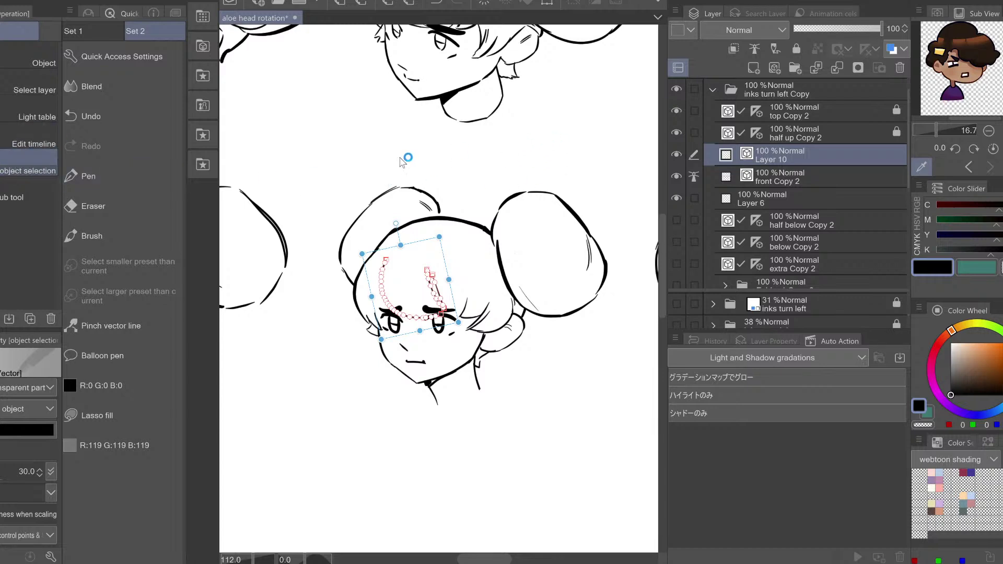
pyautogui.moveTo(550, 117); pyautogui.dragTo(513, 291)
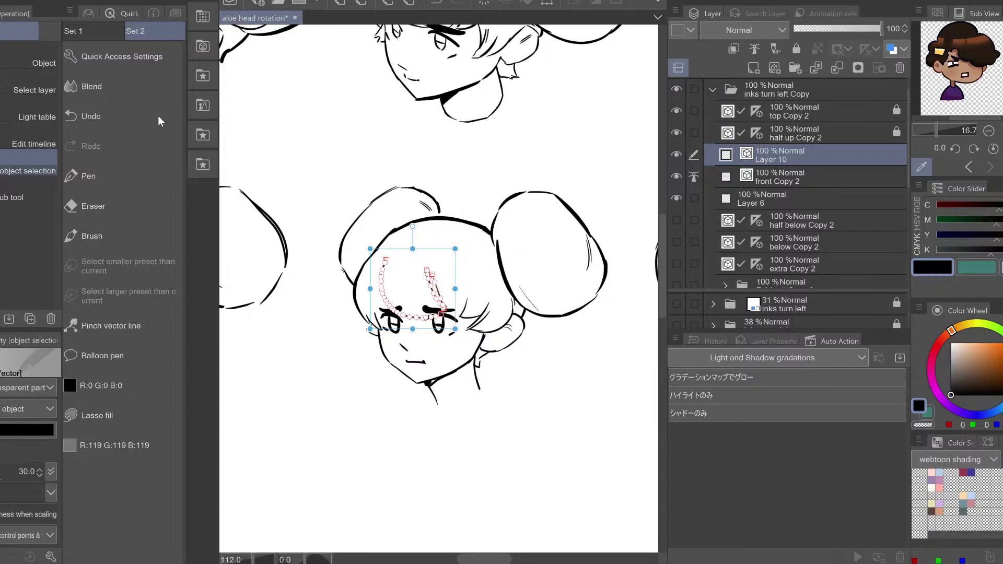
# Select outline strokes of the ear-side bun on front Copy 2 with the Object tool, and release the selection
pyautogui.click(15, 48)
pyautogui.click(523, 204)
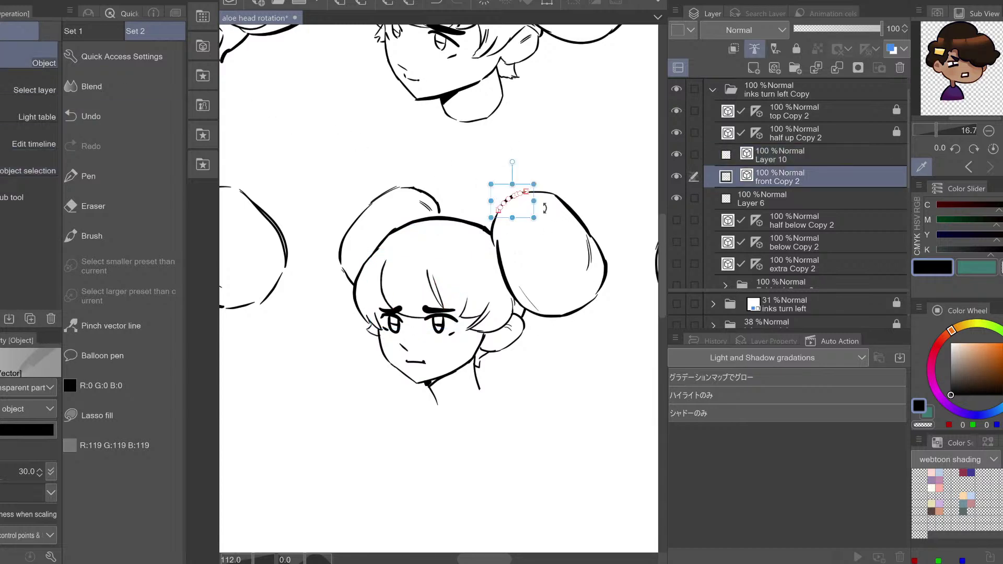
pyautogui.click(577, 212)
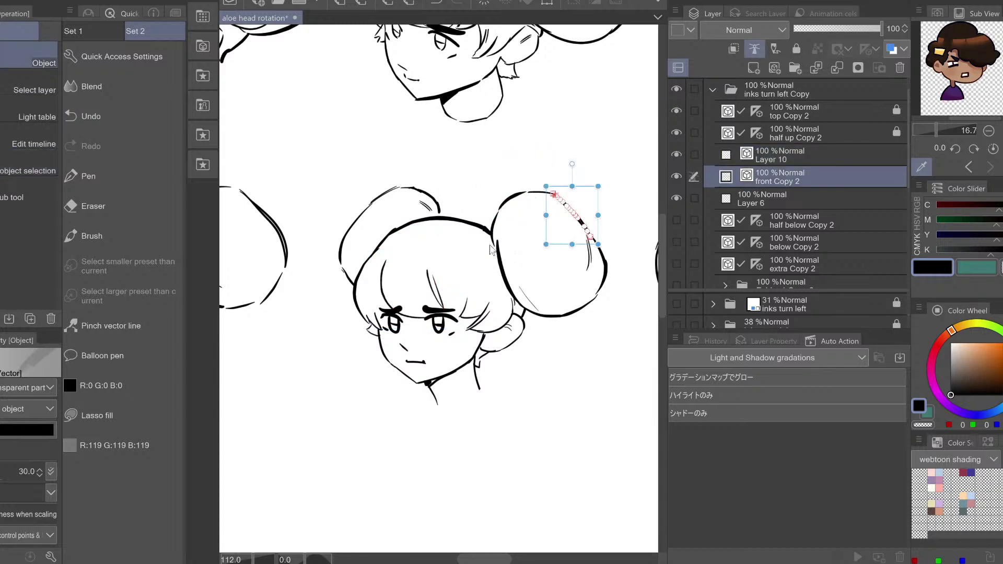
pyautogui.keyDown('shift'); pyautogui.click(504, 280); pyautogui.keyUp('shift')
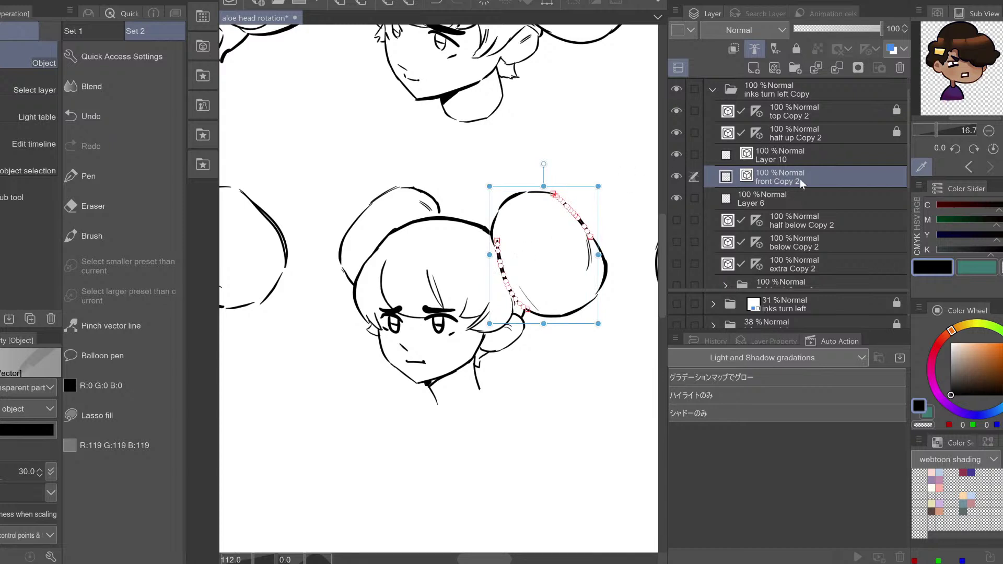
pyautogui.click(808, 155)
pyautogui.click(844, 178)
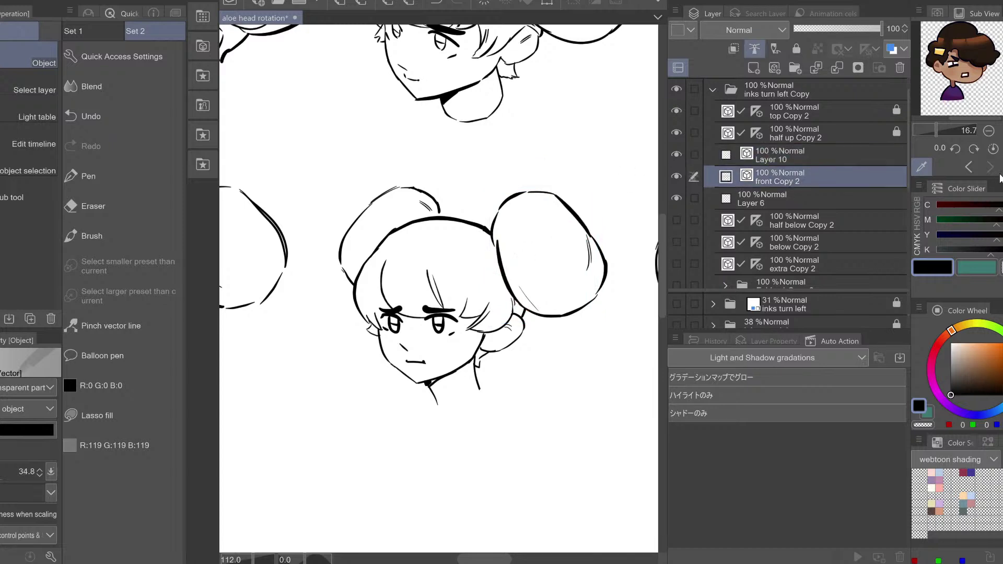
pyautogui.click(46, 159)
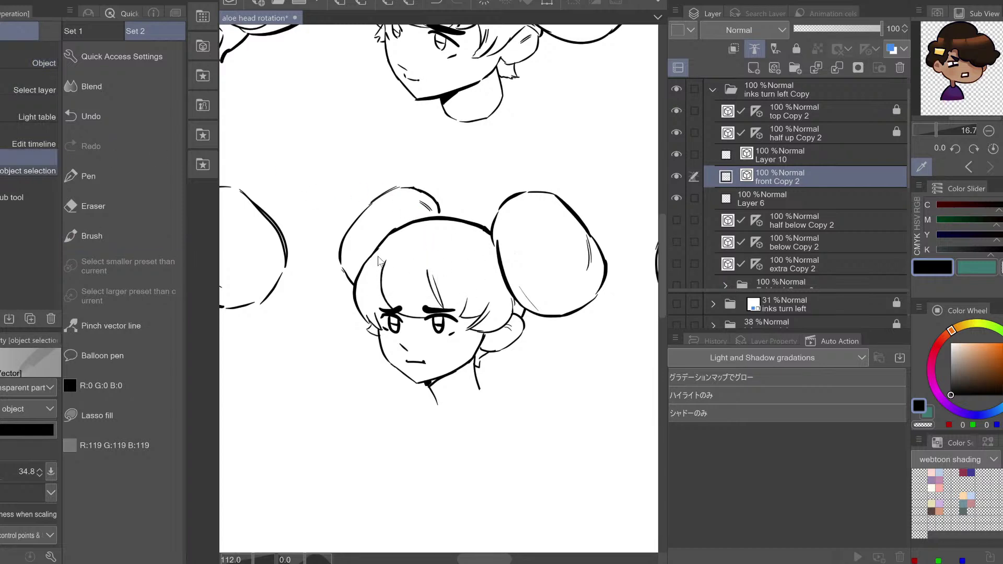
pyautogui.moveTo(379, 255); pyautogui.dragTo(450, 294)
pyautogui.hotkey('ctrl', 'z')
pyautogui.hotkey('ctrl', 'z')
pyautogui.hotkey('ctrl', 'z')
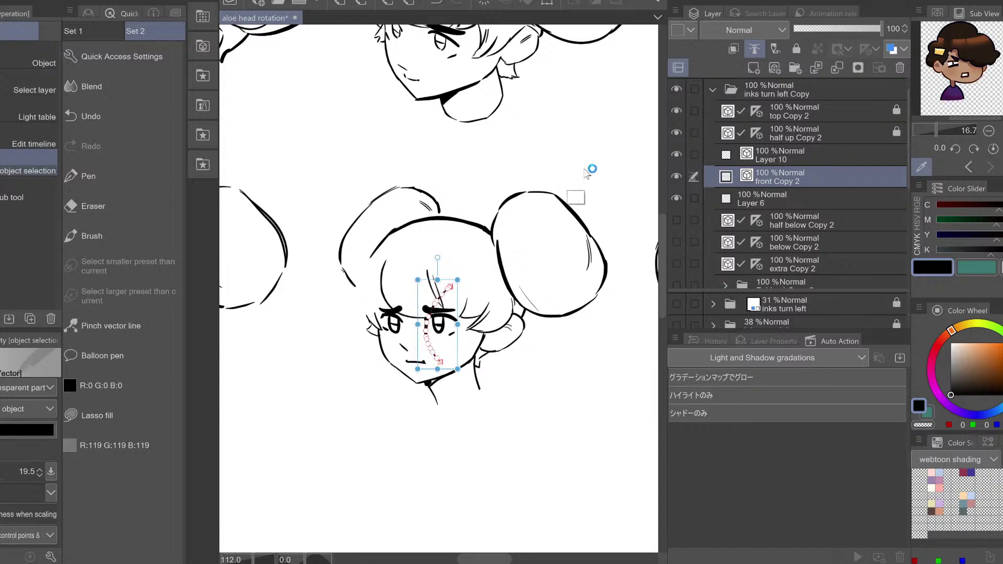
pyautogui.click(825, 159)
pyautogui.moveTo(370, 257); pyautogui.dragTo(450, 296)
pyautogui.press('Delete')
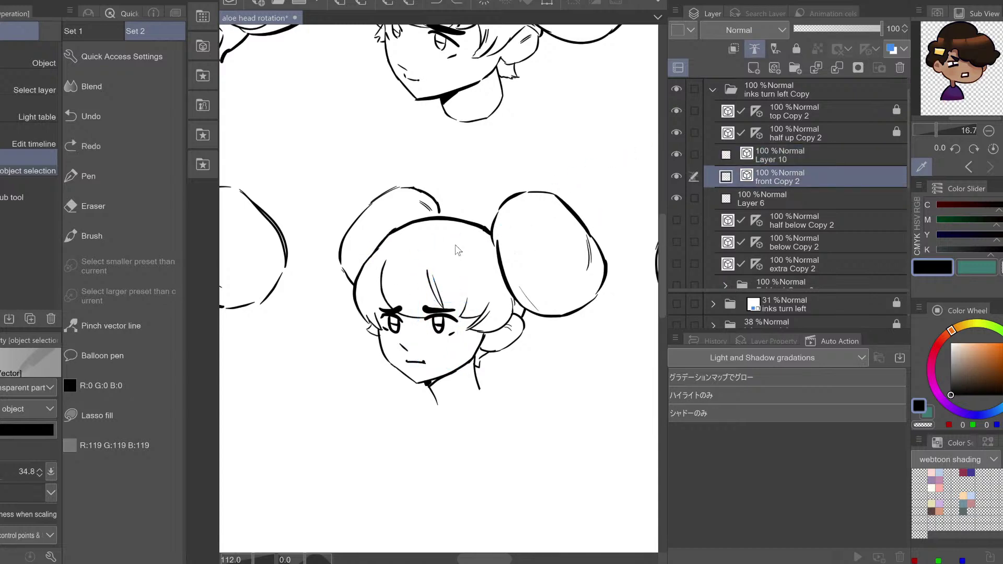
pyautogui.moveTo(460, 240)
pyautogui.mouseDown()
pyautogui.moveTo(406, 299)
pyautogui.moveTo(385, 302)
pyautogui.mouseUp()
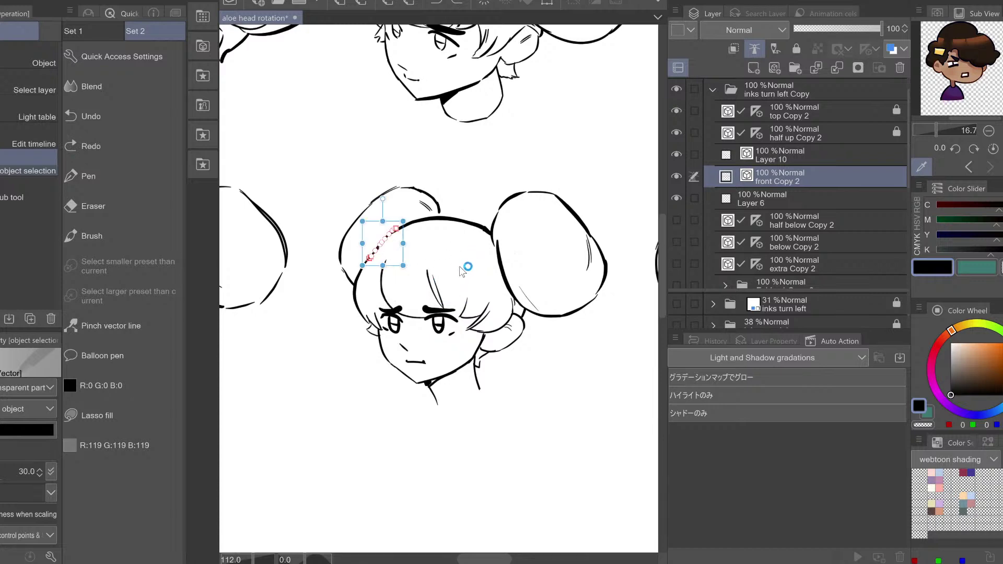
pyautogui.moveTo(467, 261); pyautogui.dragTo(427, 295)
pyautogui.keyDown('shift'); pyautogui.click(355, 286); pyautogui.keyUp('shift')
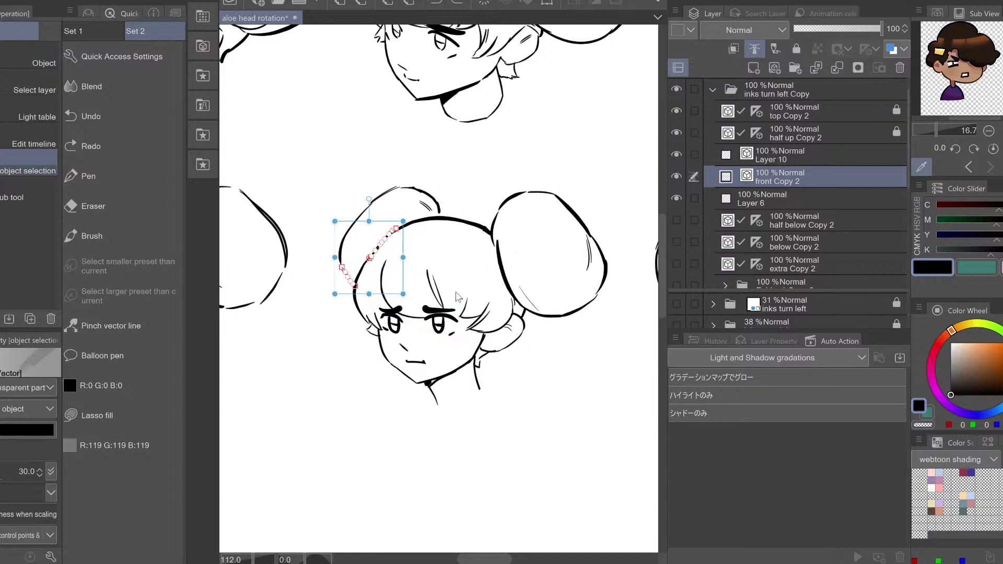
# Select the fringe curve and middle strands on Layer 10 and rotate them slightly counter-clockwise
pyautogui.click(778, 155)
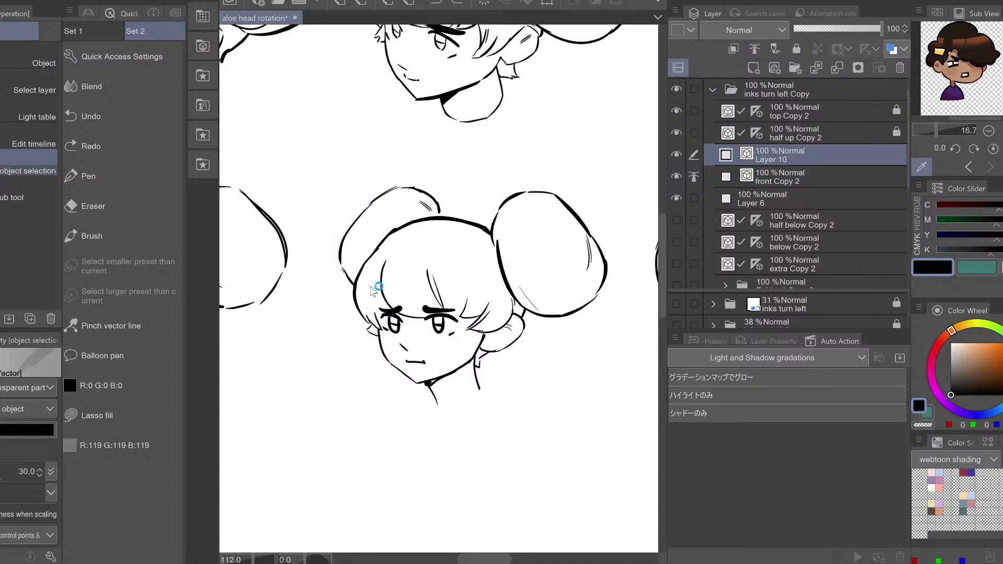
pyautogui.moveTo(376, 290); pyautogui.dragTo(463, 288)
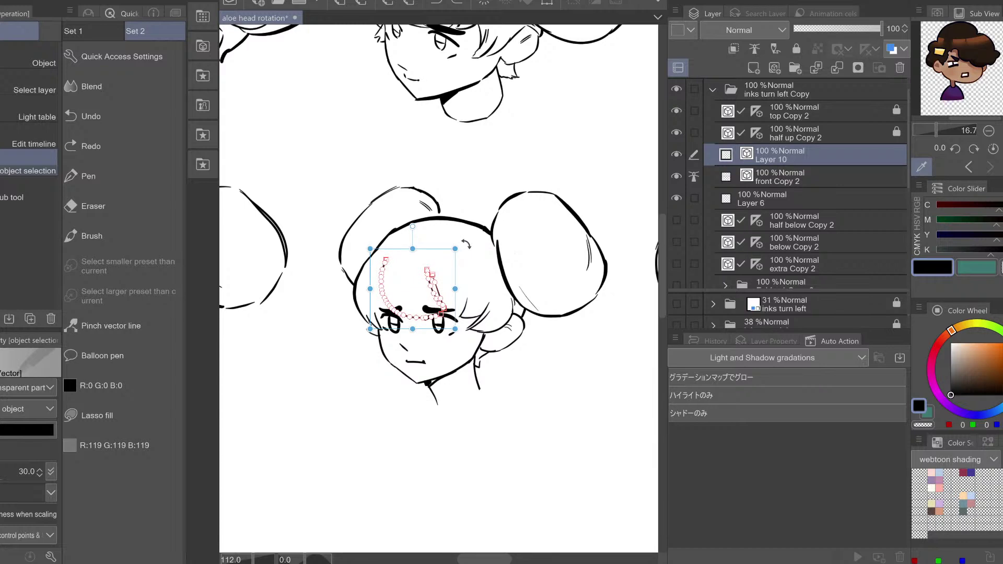
pyautogui.moveTo(467, 244)
pyautogui.mouseDown()
pyautogui.moveTo(459, 238)
pyautogui.moveTo(470, 244)
pyautogui.mouseUp()
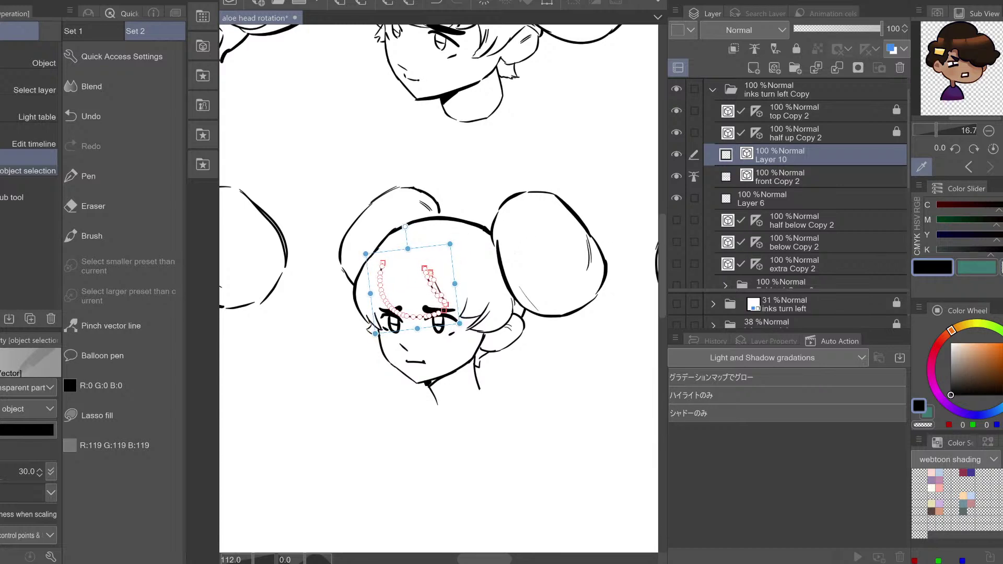
pyautogui.press('p')
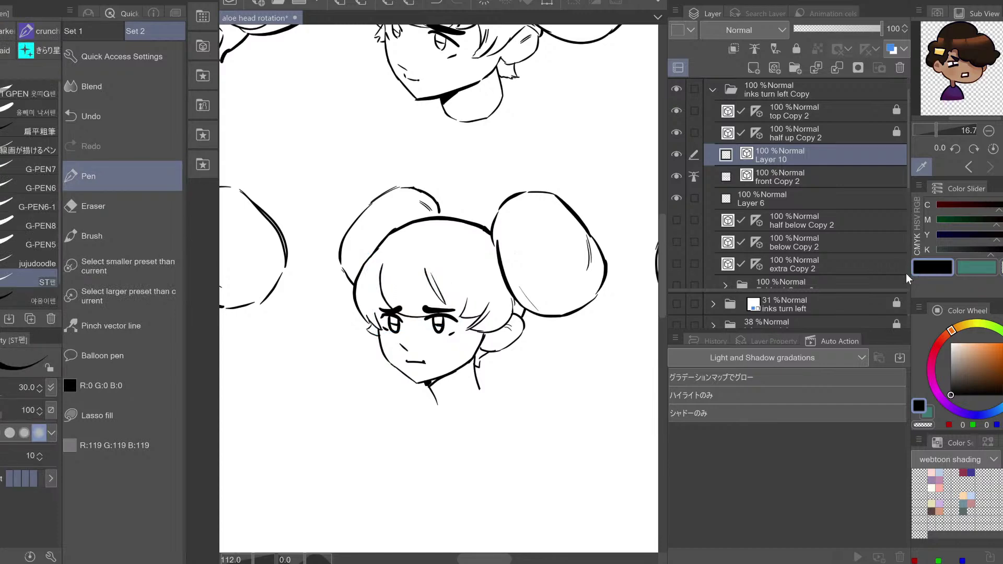
# Refine the fringe curve with Pinch vector line and thicken its far side with Correct line width, checking it in a mirrored view
pyautogui.click(135, 327)
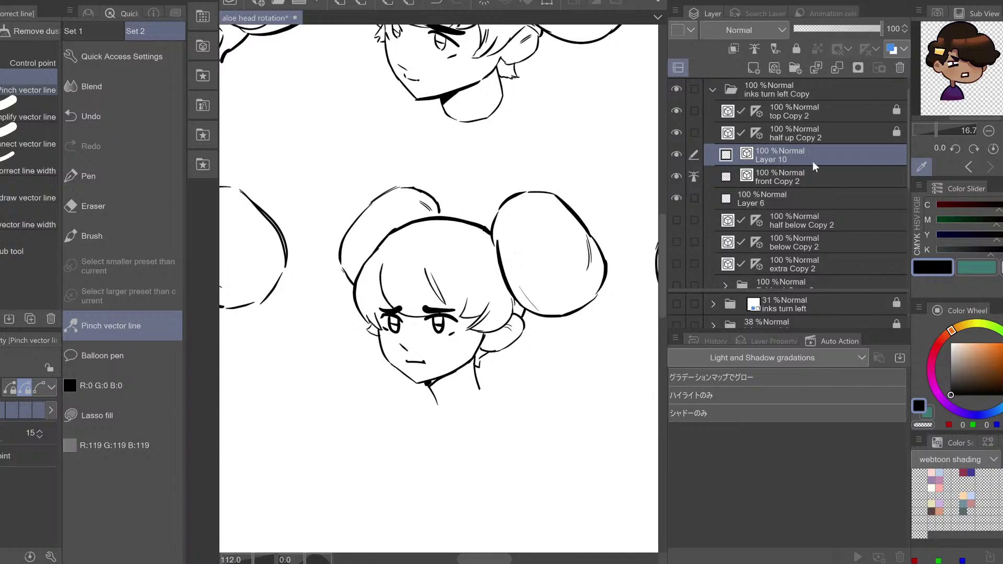
pyautogui.press('h')
pyautogui.press('h')
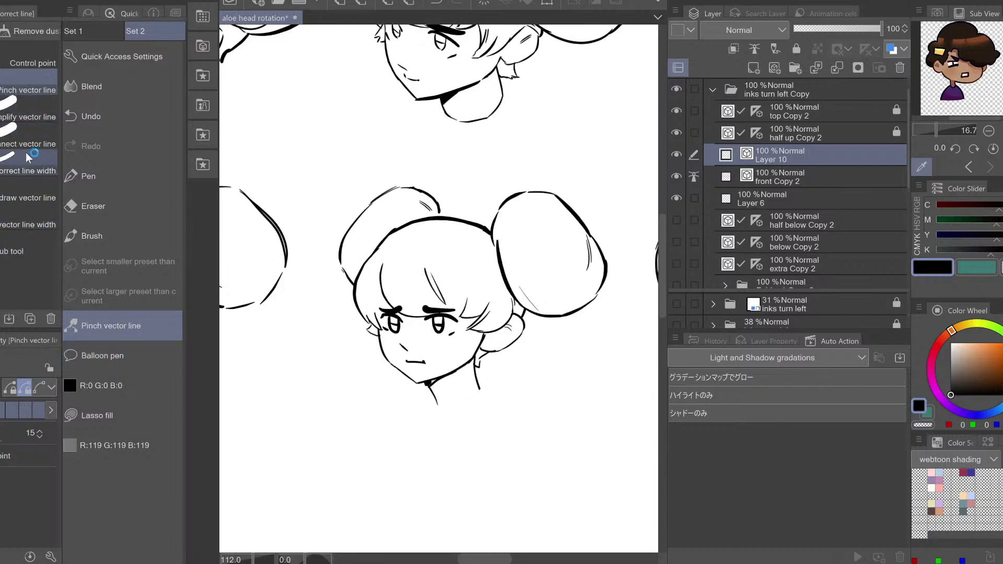
pyautogui.click(24, 170)
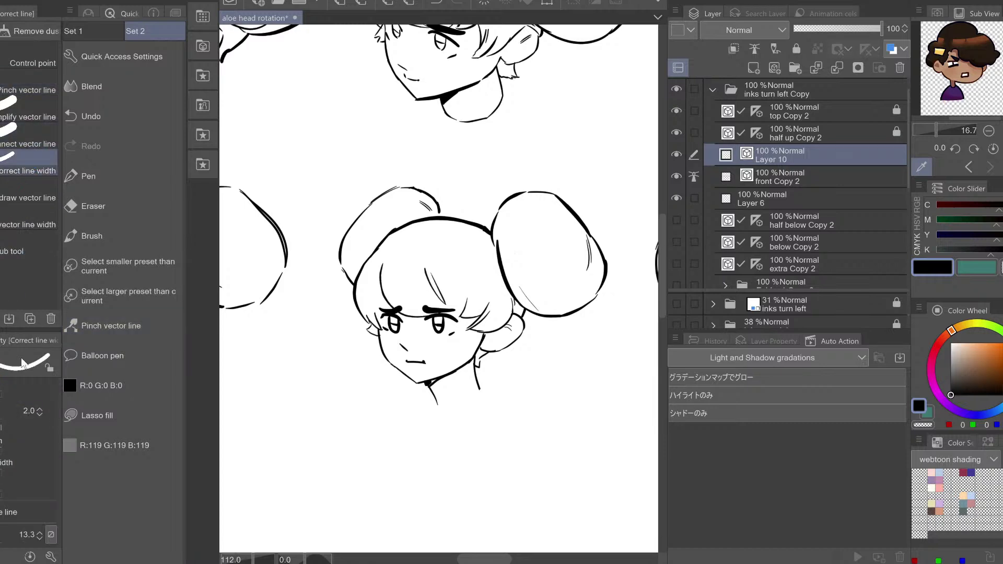
pyautogui.click(6, 390)
pyautogui.moveTo(385, 298); pyautogui.dragTo(382, 267)
pyautogui.press('h')
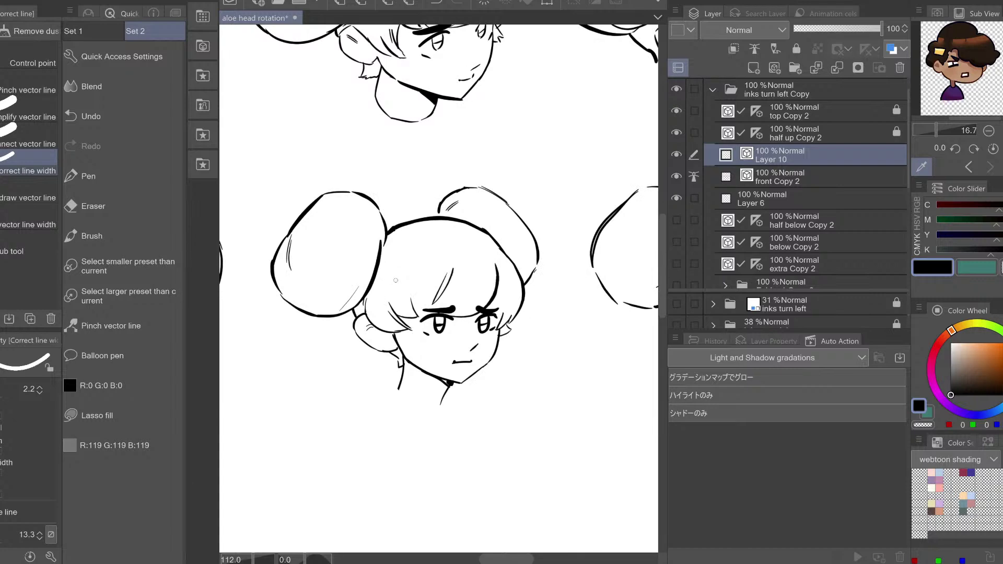
pyautogui.press('h')
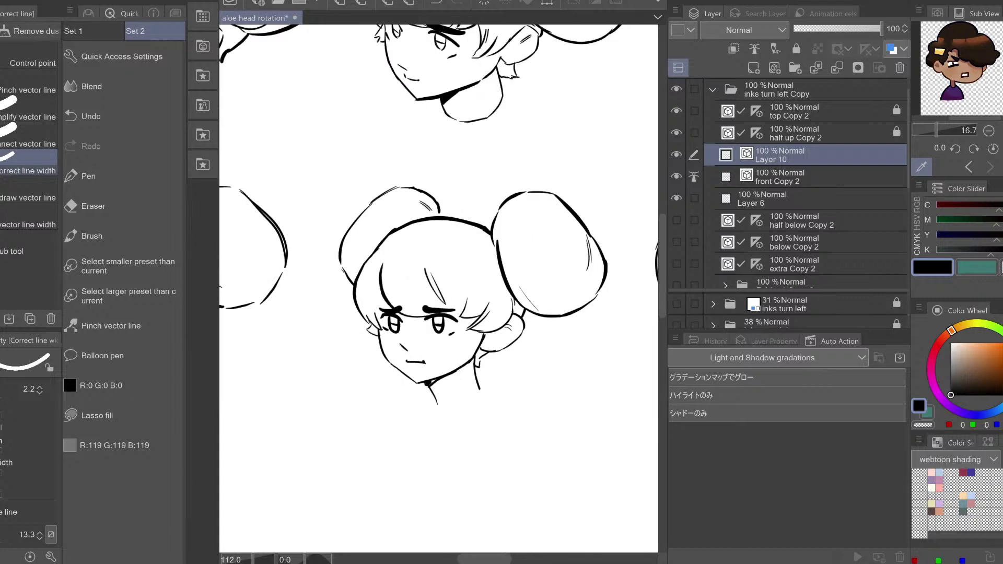
# Ink a short mark near the crown and a thin curved strand on the ear side of the fringe, redoing unsatisfactory strokes
pyautogui.press('p')
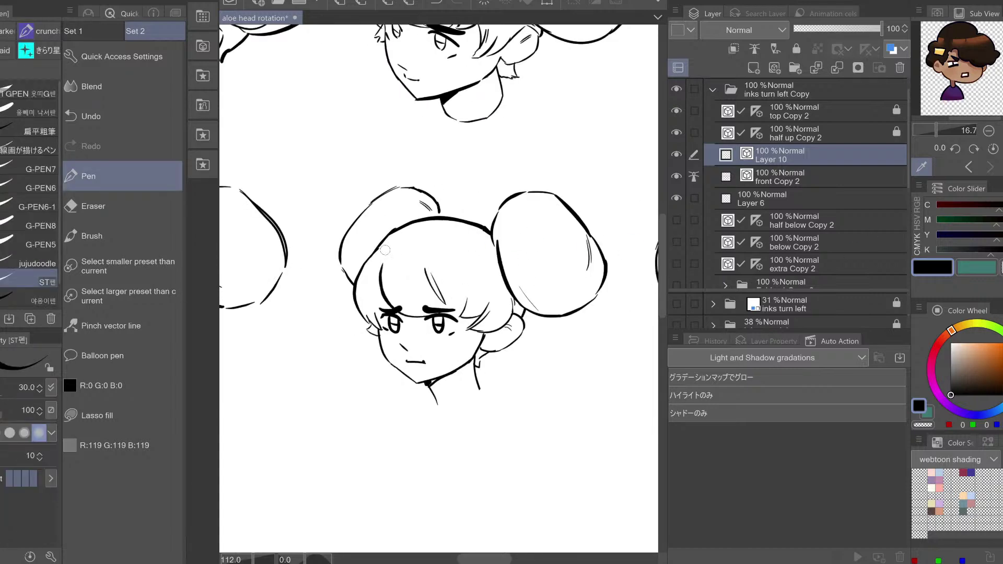
pyautogui.moveTo(401, 254); pyautogui.dragTo(405, 245)
pyautogui.press('h')
pyautogui.press('h')
pyautogui.hotkey('ctrl', 'z')
pyautogui.moveTo(399, 254)
pyautogui.mouseDown()
pyautogui.moveTo(461, 298)
pyautogui.moveTo(459, 315)
pyautogui.mouseUp()
pyautogui.moveTo(480, 271)
pyautogui.mouseDown()
pyautogui.moveTo(477, 347)
pyautogui.moveTo(463, 282)
pyautogui.moveTo(443, 326)
pyautogui.moveTo(438, 277)
pyautogui.moveTo(442, 322)
pyautogui.mouseUp()
pyautogui.hotkey('ctrl', 'z')
pyautogui.press('h')
pyautogui.hotkey('ctrl', 'z')
pyautogui.press('h')
pyautogui.hotkey('ctrl', 'z')
pyautogui.hotkey('ctrl', 'z')
pyautogui.moveTo(452, 281)
pyautogui.mouseDown()
pyautogui.moveTo(441, 325)
pyautogui.moveTo(433, 279)
pyautogui.moveTo(420, 268)
pyautogui.mouseUp()
pyautogui.press('h')
pyautogui.hotkey('ctrl', 'z')
pyautogui.press('h')
pyautogui.press('e')
pyautogui.hotkey('ctrl', 'z')
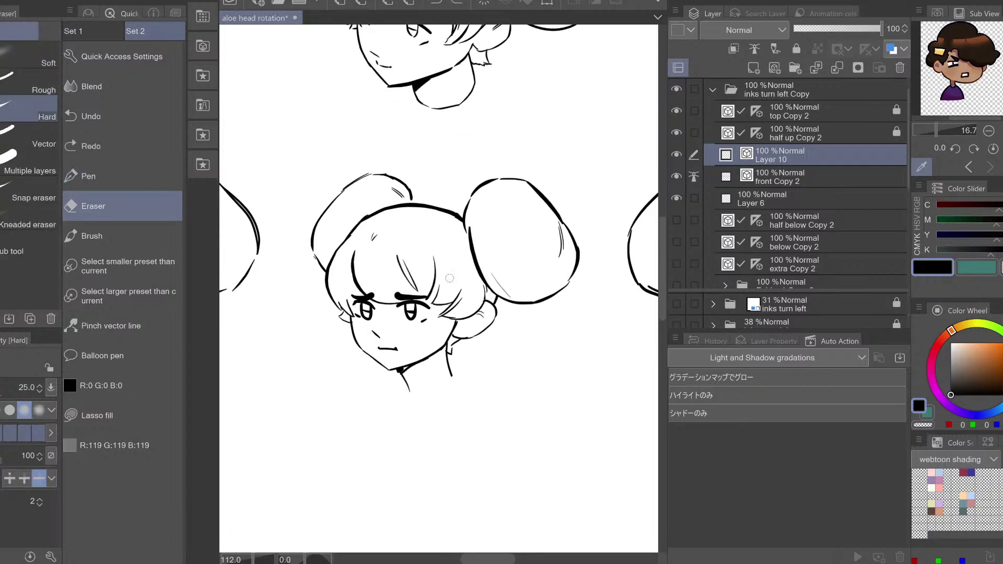
# Pinch the lower fringe line above the eyes into shape and erase the short marks near the crown
pyautogui.click(108, 331)
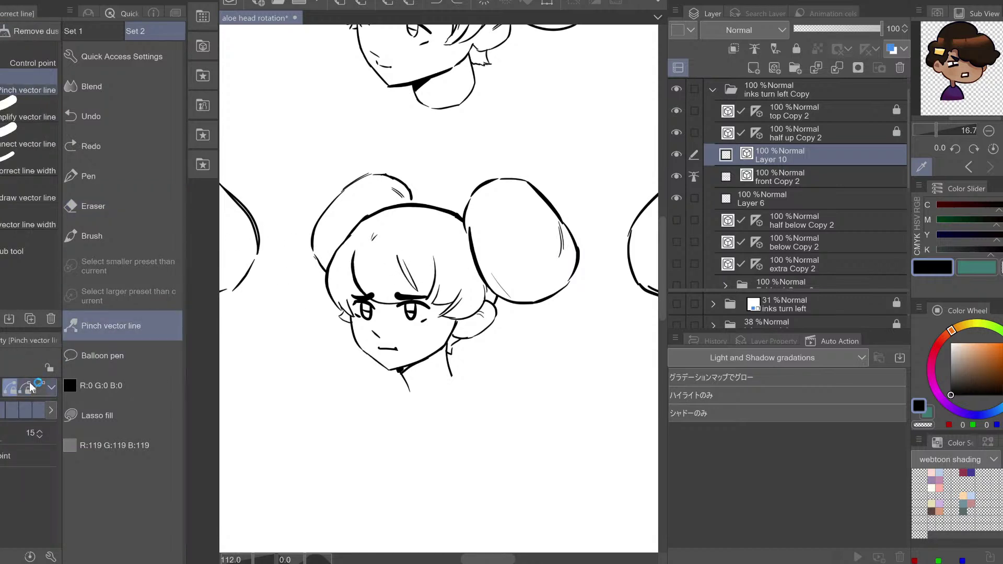
pyautogui.moveTo(381, 303); pyautogui.dragTo(381, 299)
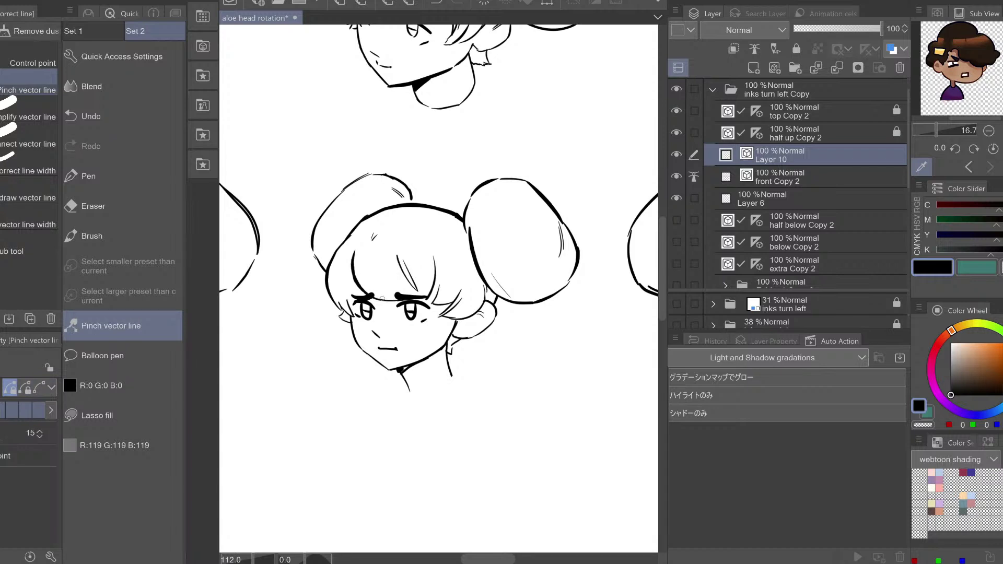
pyautogui.press('e')
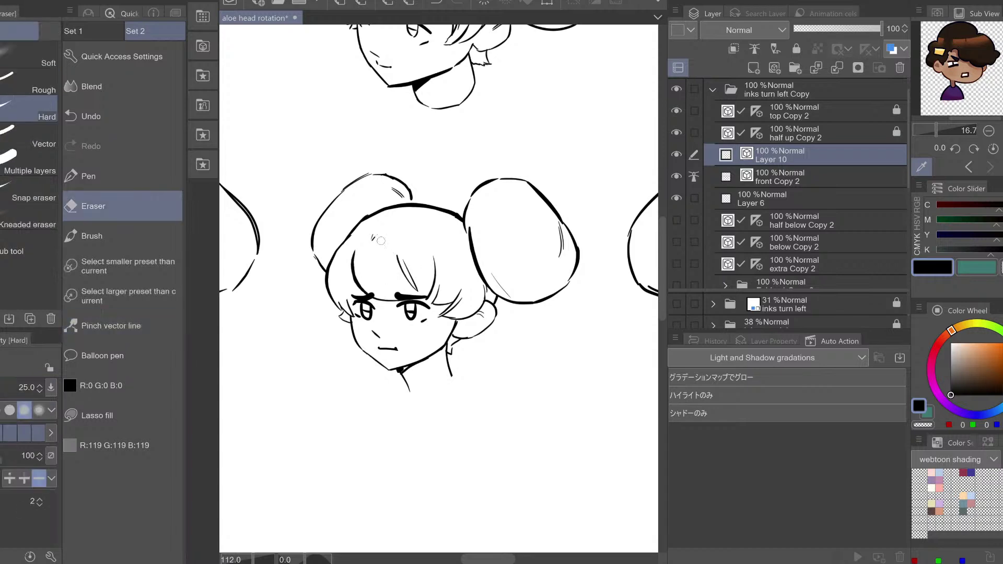
pyautogui.press('h')
pyautogui.press('h')
# Select the thin middle fringe strands on Layer 10, shift them slightly toward the ear side, and adjust their angle
pyautogui.press('o')
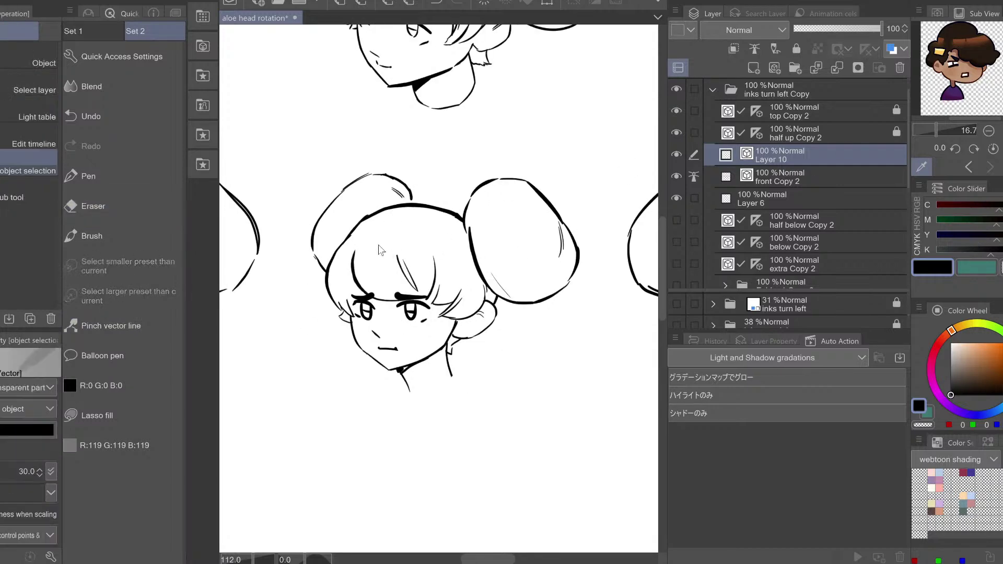
pyautogui.moveTo(373, 242); pyautogui.dragTo(419, 275)
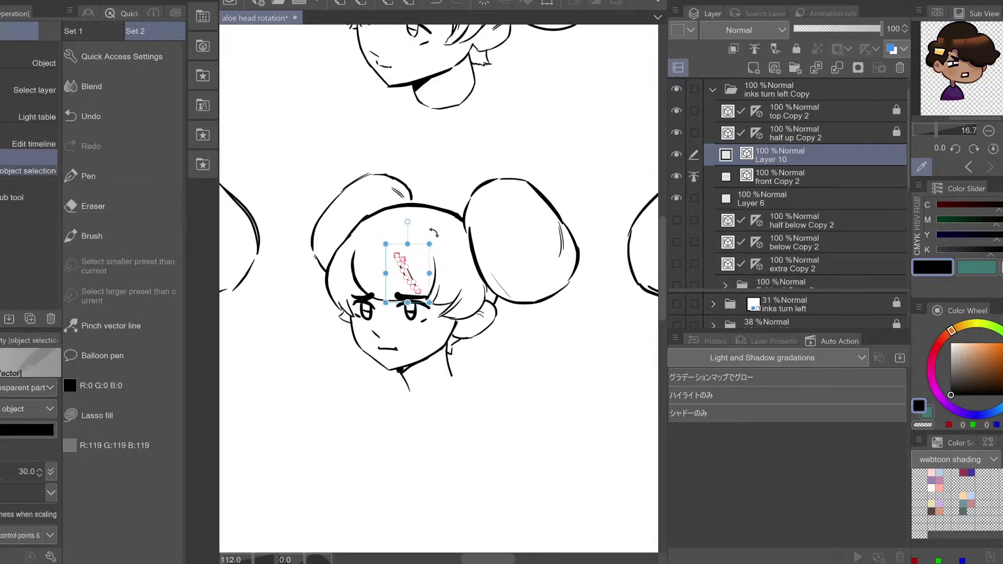
pyautogui.press('Down')
pyautogui.press('Down')
pyautogui.press('Right')
pyautogui.press('Right')
pyautogui.press('Right')
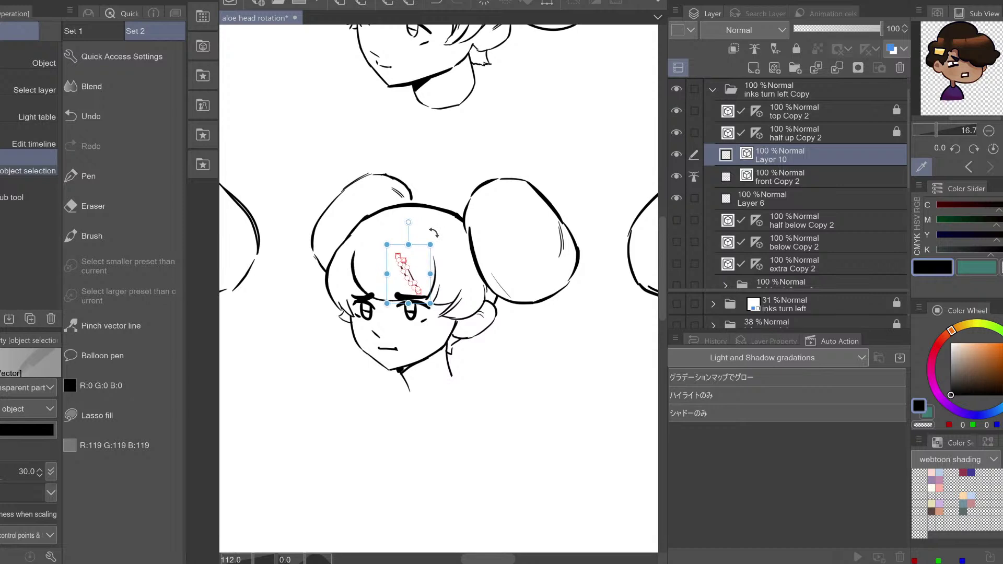
pyautogui.moveTo(434, 233); pyautogui.dragTo(433, 233)
pyautogui.click(817, 171)
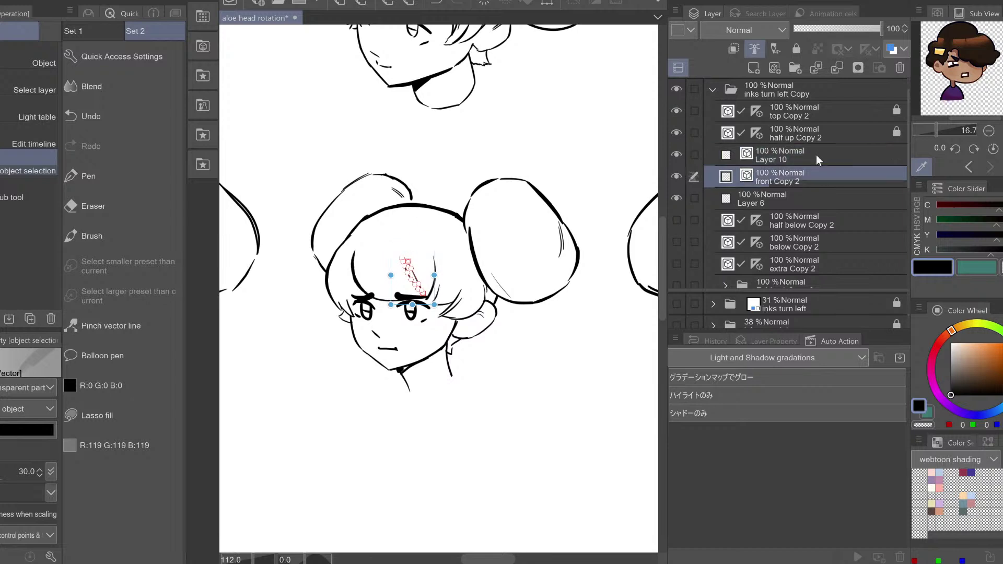
pyautogui.click(820, 151)
pyautogui.press('h')
pyautogui.press('h')
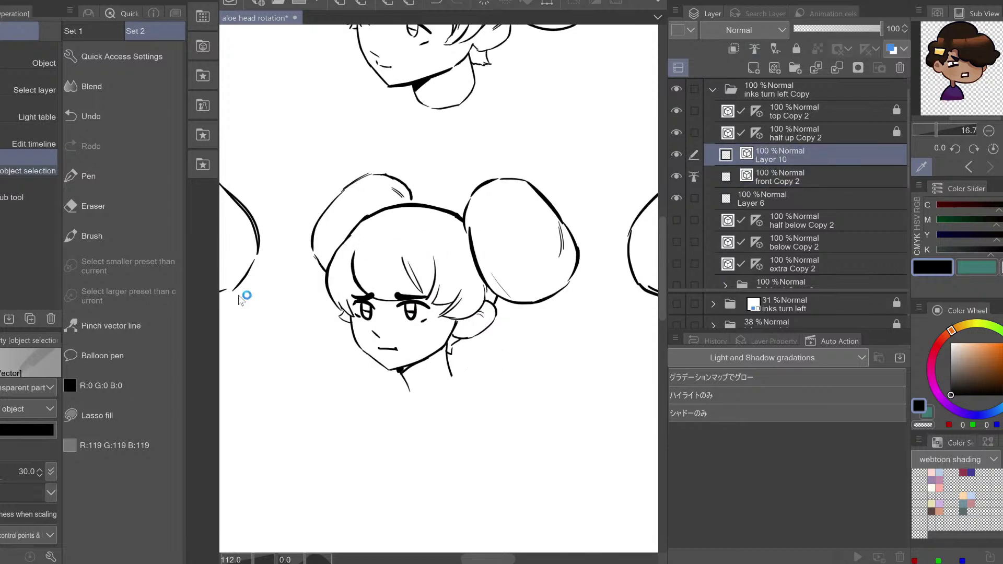
# Switch the Pinch vector line mode and bend the top of the far fringe curve slightly inward
pyautogui.click(122, 325)
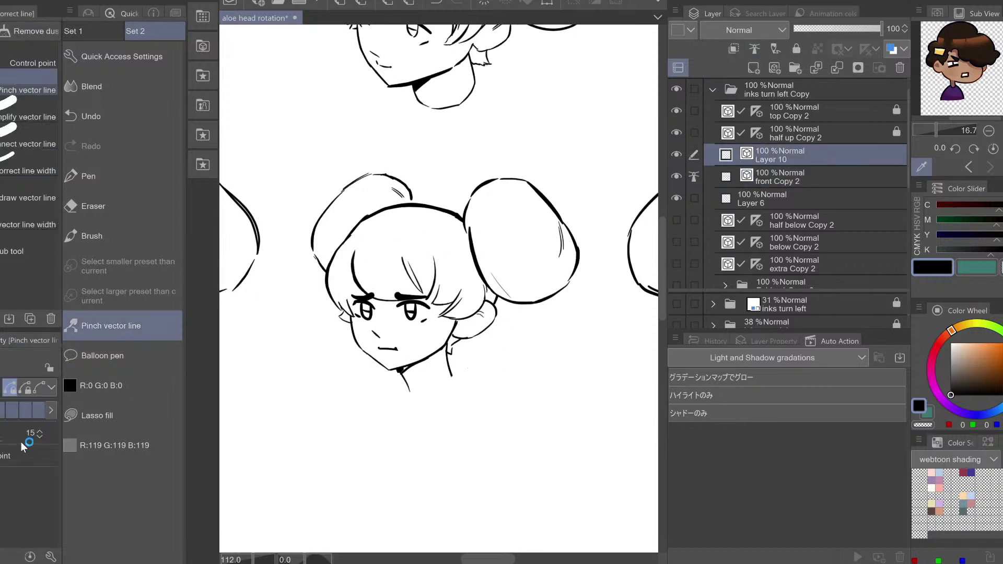
pyautogui.click(39, 387)
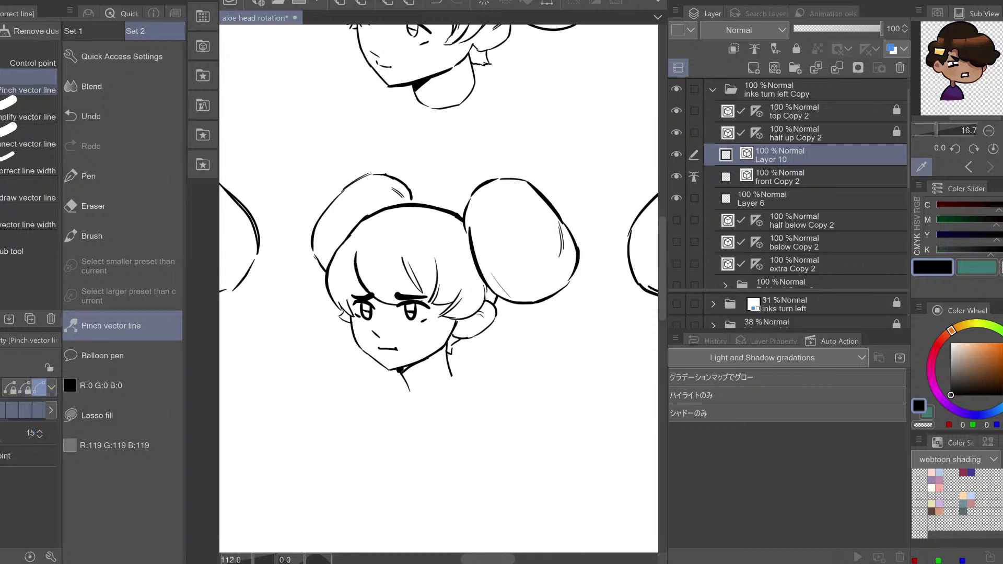
# Ink small hair marks near the crown and a long thin curve down the ear side of the fringe, retrying as needed
pyautogui.press('p')
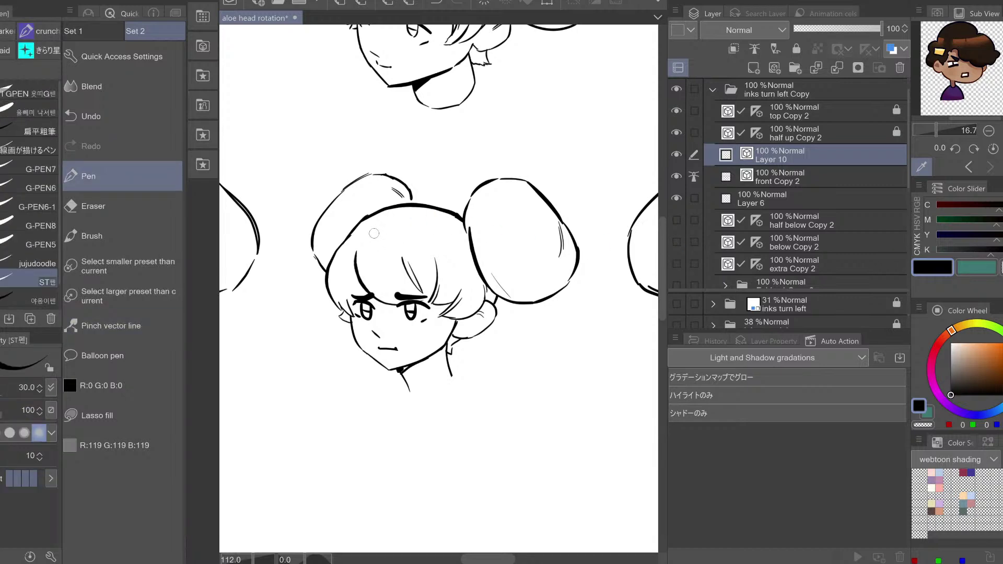
pyautogui.moveTo(376, 236); pyautogui.dragTo(378, 236)
pyautogui.hotkey('ctrl', 'z')
pyautogui.hotkey('ctrl', 'z')
pyautogui.moveTo(380, 230)
pyautogui.mouseDown()
pyautogui.moveTo(414, 232)
pyautogui.moveTo(392, 230)
pyautogui.moveTo(439, 257)
pyautogui.moveTo(433, 251)
pyautogui.moveTo(464, 238)
pyautogui.moveTo(443, 261)
pyautogui.moveTo(465, 234)
pyautogui.mouseUp()
pyautogui.press('h')
pyautogui.hotkey('ctrl', 'z')
pyautogui.hotkey('ctrl', 'z')
pyautogui.press('h')
# Select the fringe stroke beside the near eye on front Copy 2 and rotate it slightly counter-clockwise
pyautogui.press('o')
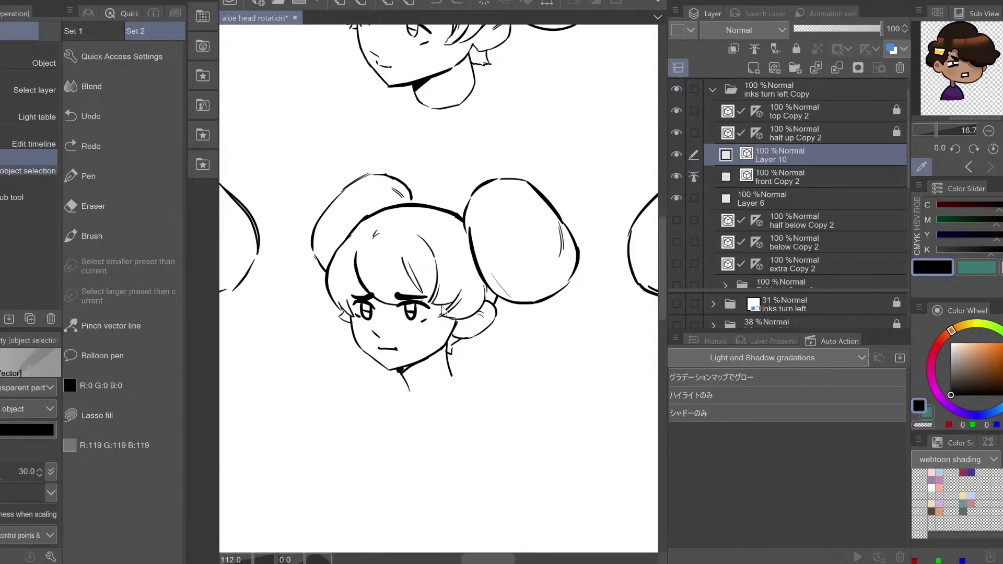
pyautogui.click(441, 299)
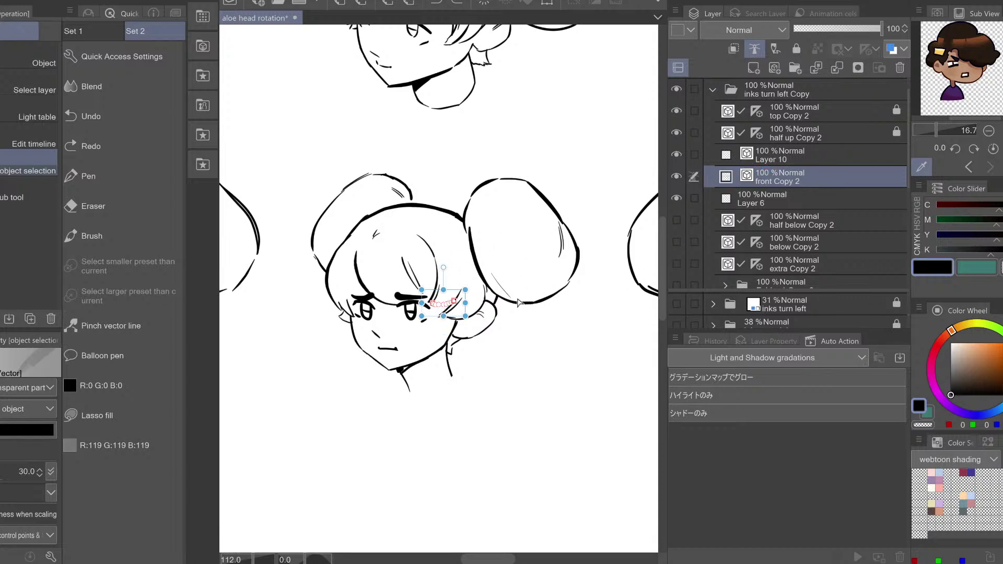
pyautogui.keyDown('shift'); pyautogui.click(518, 298); pyautogui.keyUp('shift')
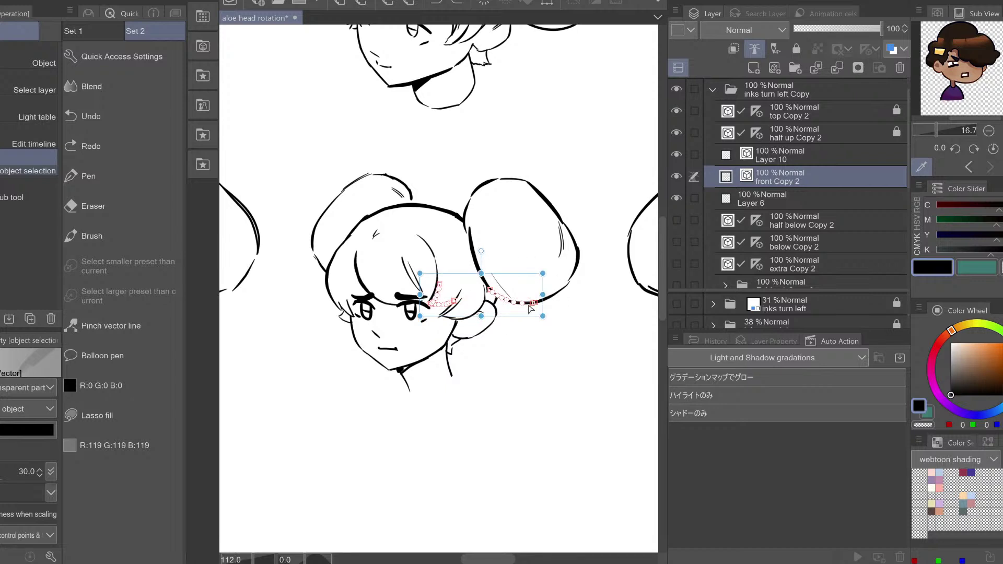
pyautogui.keyDown('shift'); pyautogui.click(515, 301); pyautogui.keyUp('shift')
pyautogui.keyDown('shift'); pyautogui.click(565, 288); pyautogui.keyUp('shift')
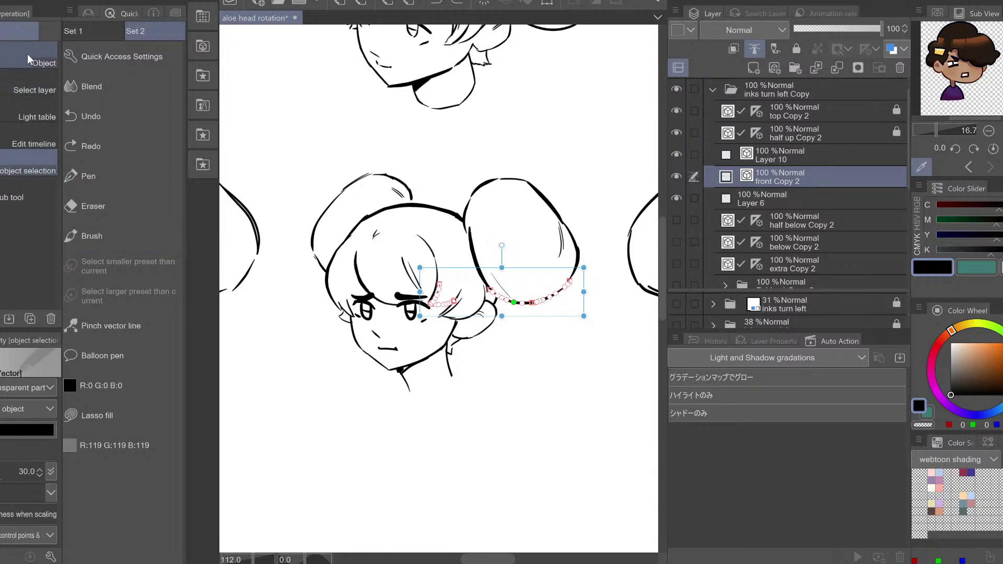
pyautogui.click(441, 299)
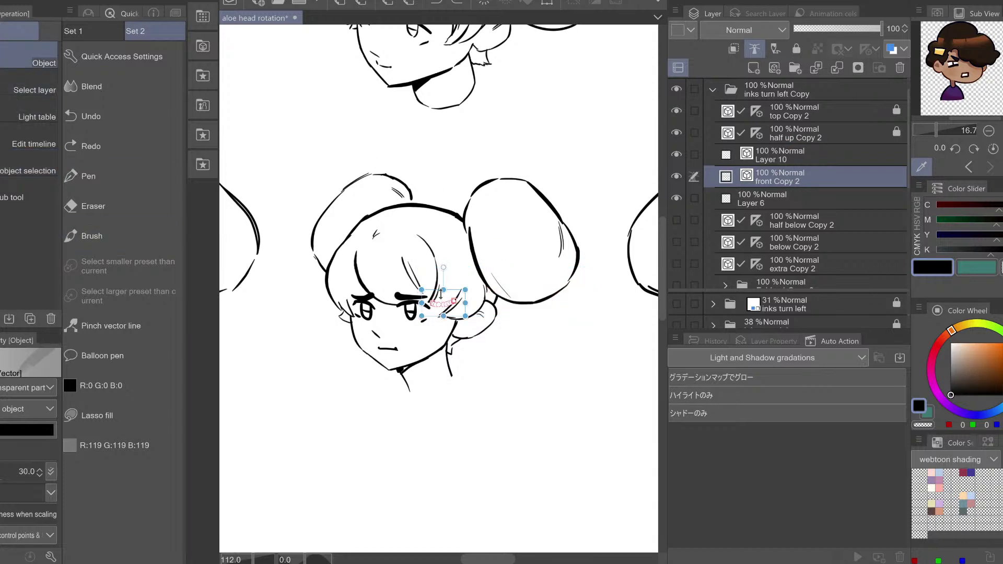
pyautogui.click(30, 171)
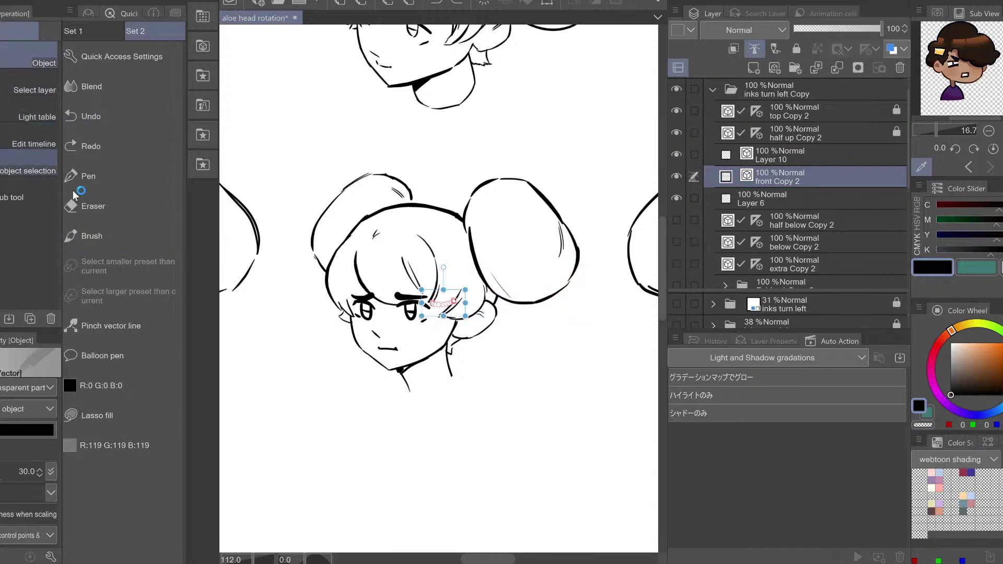
pyautogui.moveTo(444, 274)
pyautogui.mouseDown()
pyautogui.moveTo(442, 309)
pyautogui.moveTo(465, 294)
pyautogui.moveTo(465, 254)
pyautogui.mouseUp()
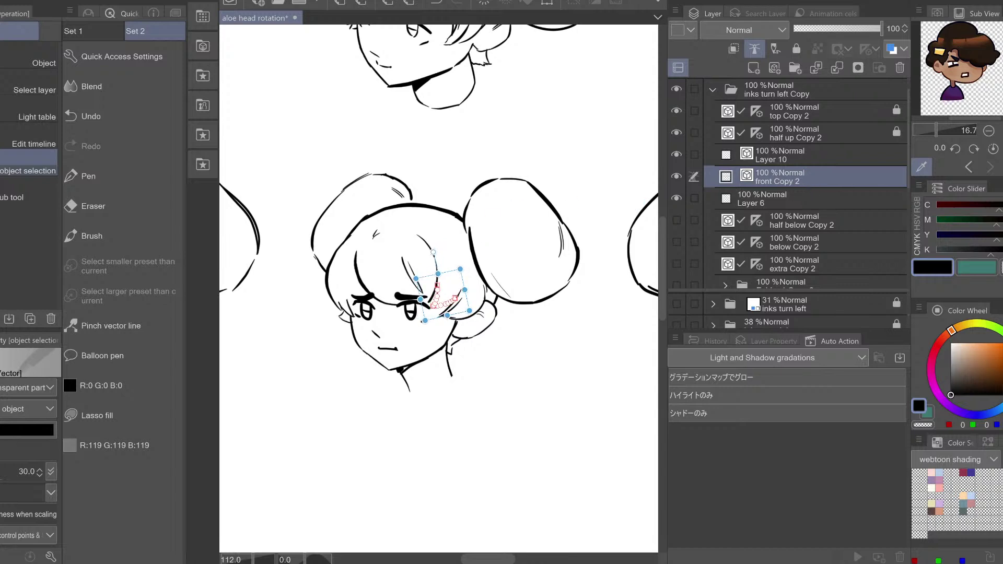
# Ink a thin hair strand at the far temple on front Copy 2 and switch to the Pinch vector line tool
pyautogui.press('p')
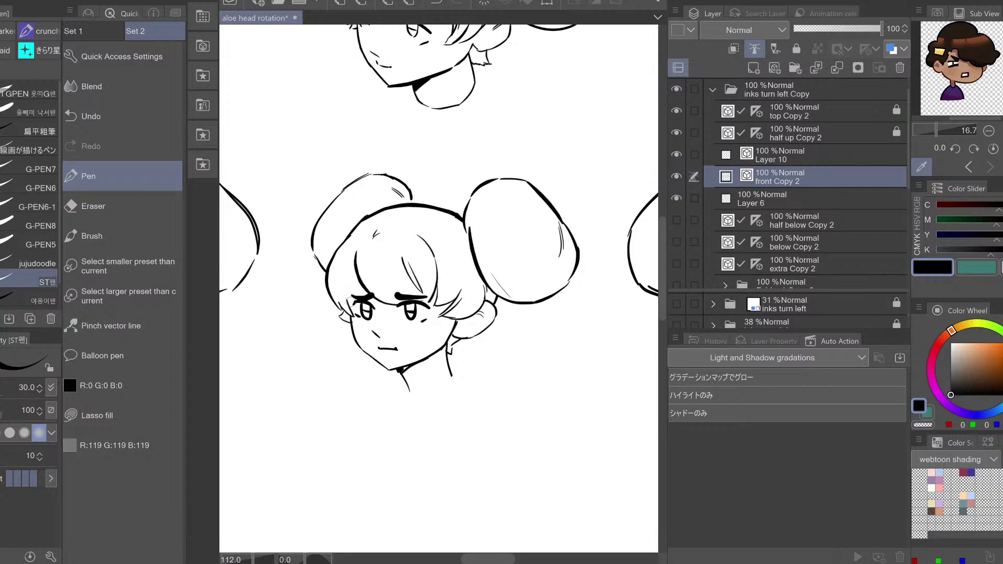
pyautogui.moveTo(350, 307); pyautogui.dragTo(357, 274)
pyautogui.press('h')
pyautogui.press('h')
pyautogui.press('h')
pyautogui.press('h')
pyautogui.click(159, 332)
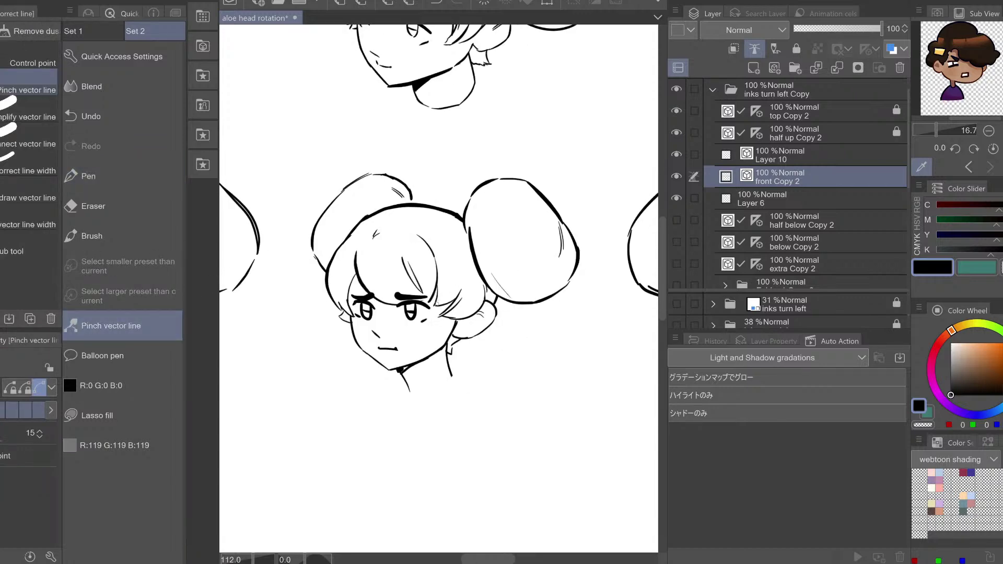
# Pinch the lower end of the fringe curve beside the near eyebrow on front Copy 2 slightly downward and check it mirrored
pyautogui.moveTo(434, 303); pyautogui.dragTo(451, 315)
pyautogui.press('h')
pyautogui.press('h')
pyautogui.hotkey('ctrl', 'z')
pyautogui.hotkey('ctrl', 'y')
pyautogui.press('h')
pyautogui.press('h')
# Erase the main fringe curve and forehead hair strands on the neighbouring, less turned head, keeping its eyebrows intact
pyautogui.moveTo(503, 292); pyautogui.dragTo(435, 282)
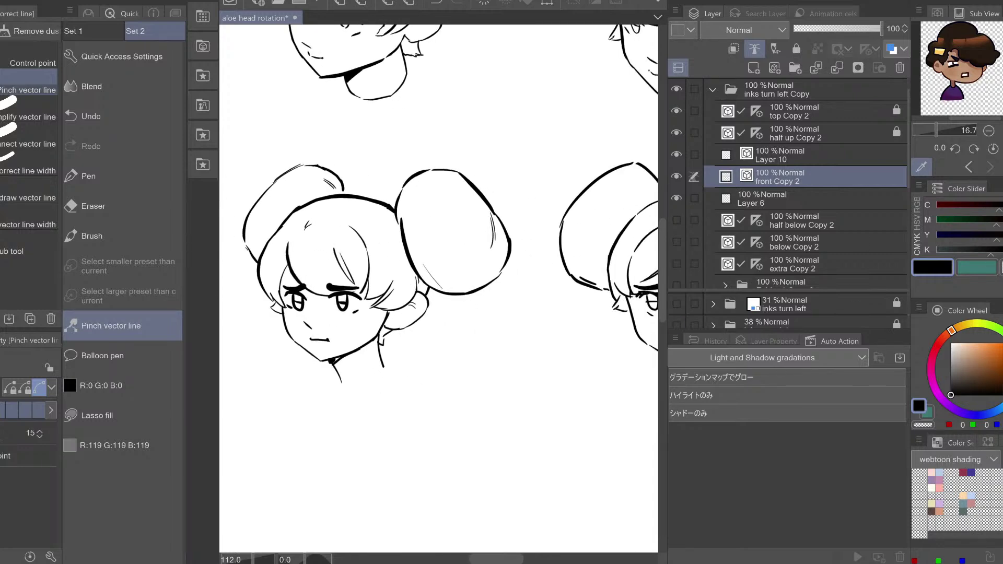
pyautogui.press('p')
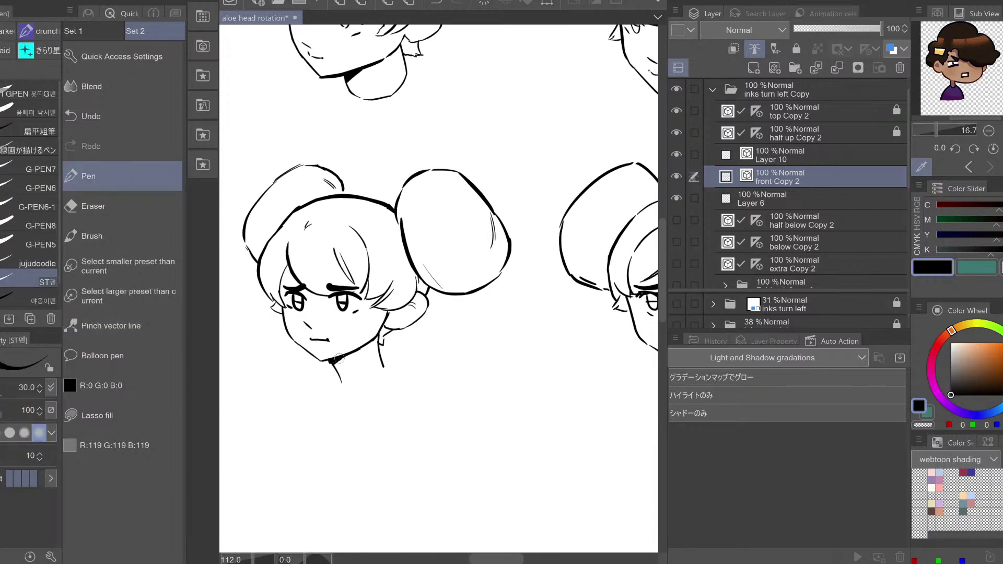
pyautogui.press('c')
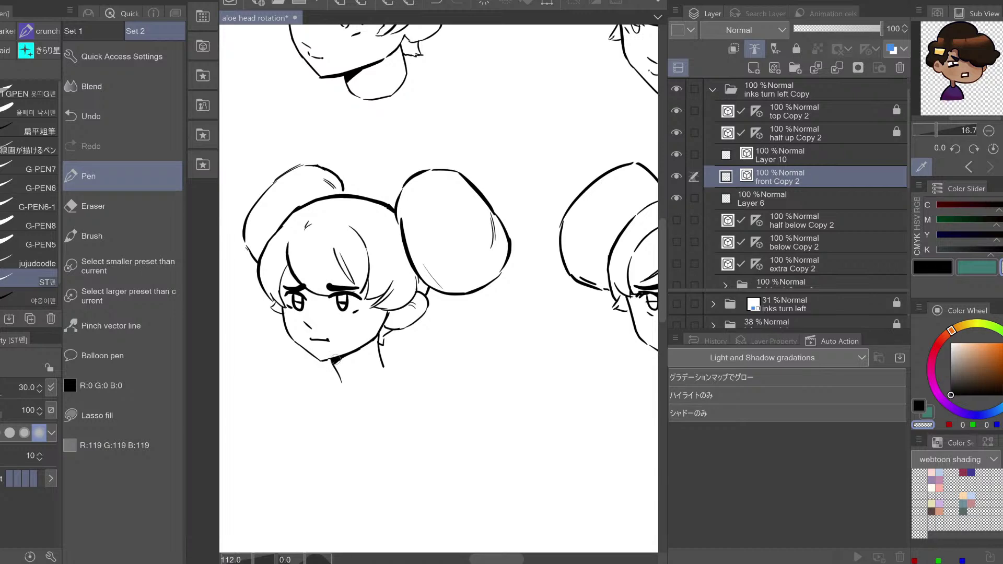
pyautogui.moveTo(580, 315); pyautogui.dragTo(359, 310)
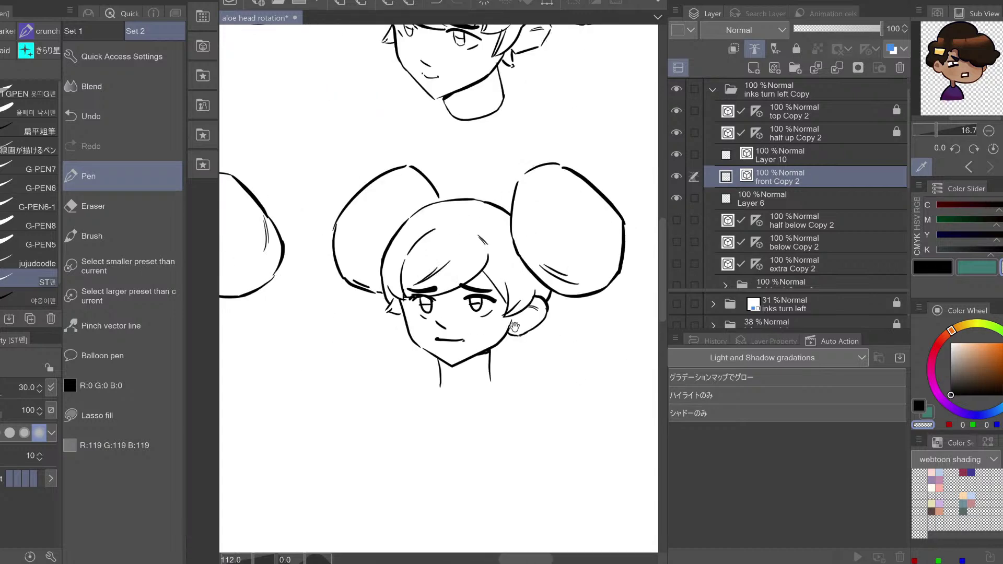
pyautogui.moveTo(512, 323); pyautogui.dragTo(655, 272)
pyautogui.moveTo(499, 286); pyautogui.dragTo(676, 306)
pyautogui.moveTo(504, 340); pyautogui.dragTo(242, 398)
pyautogui.moveTo(460, 346); pyautogui.dragTo(441, 349)
pyautogui.press('e')
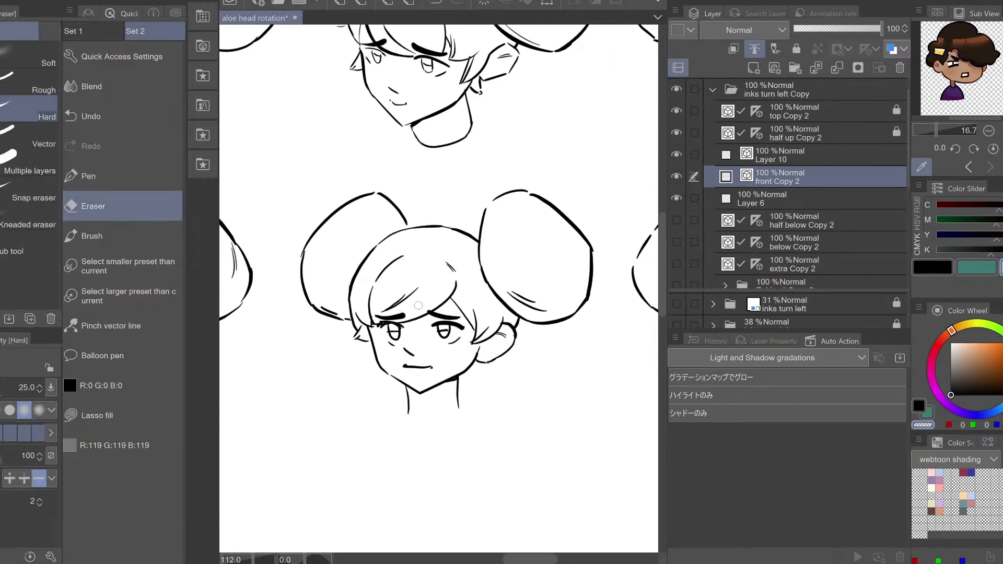
pyautogui.moveTo(452, 286)
pyautogui.mouseDown()
pyautogui.moveTo(420, 304)
pyautogui.moveTo(373, 295)
pyautogui.moveTo(442, 259)
pyautogui.moveTo(447, 269)
pyautogui.mouseUp()
pyautogui.moveTo(367, 318); pyautogui.dragTo(374, 330)
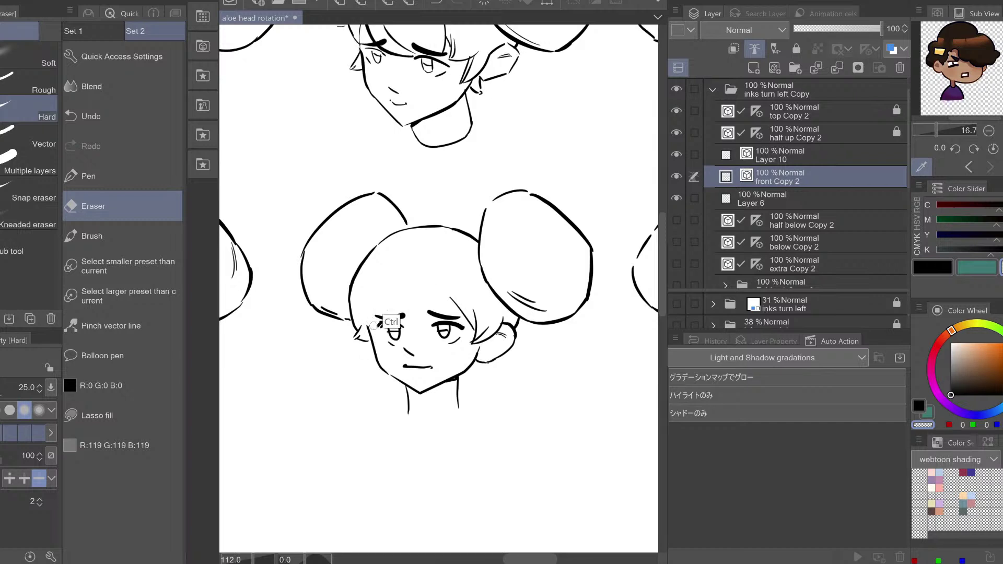
pyautogui.hotkey('ctrl', 'z')
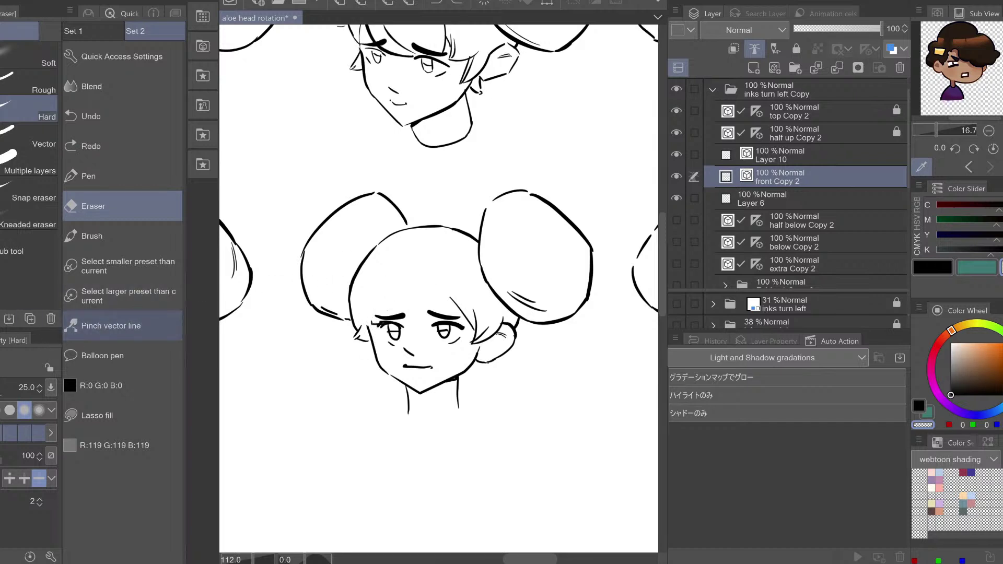
# Bend the near eyebrow slightly with Pinch vector line and erase the leftover fringe mark beside the far eye
pyautogui.click(78, 332)
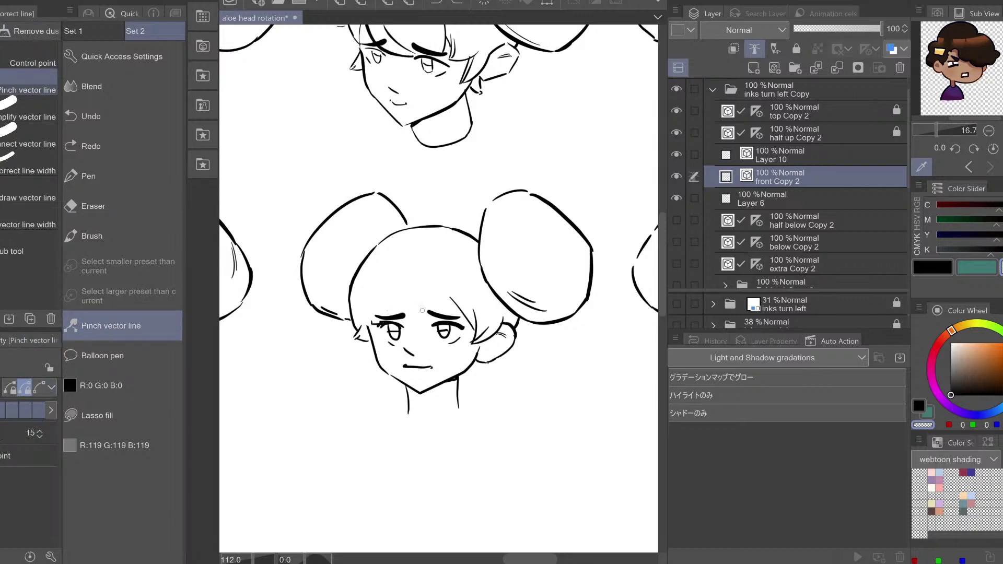
pyautogui.moveTo(428, 311); pyautogui.dragTo(443, 316)
pyautogui.press('e')
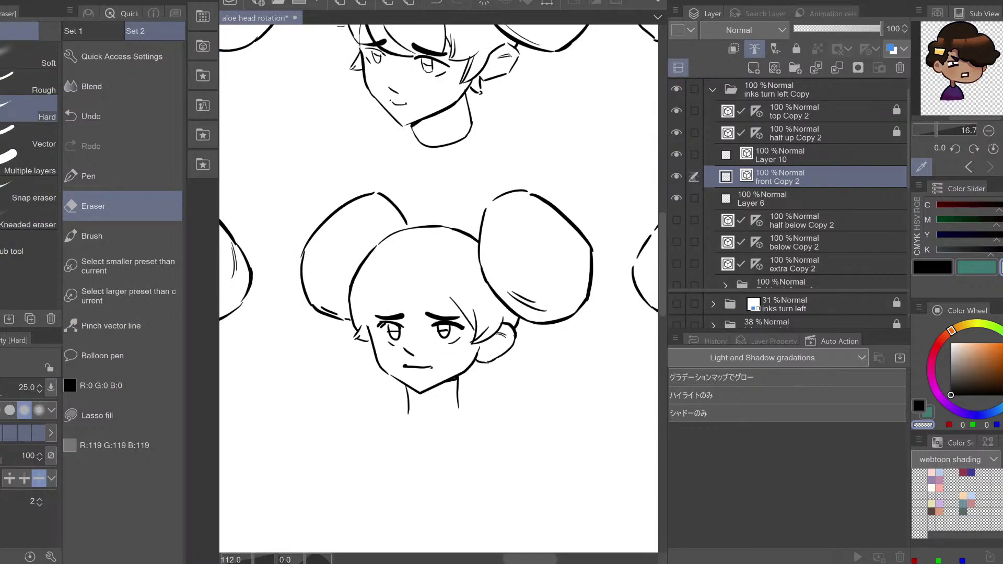
# Return to the Pen with black as the active drawing colour, undoing the trial stroke
pyautogui.press('p')
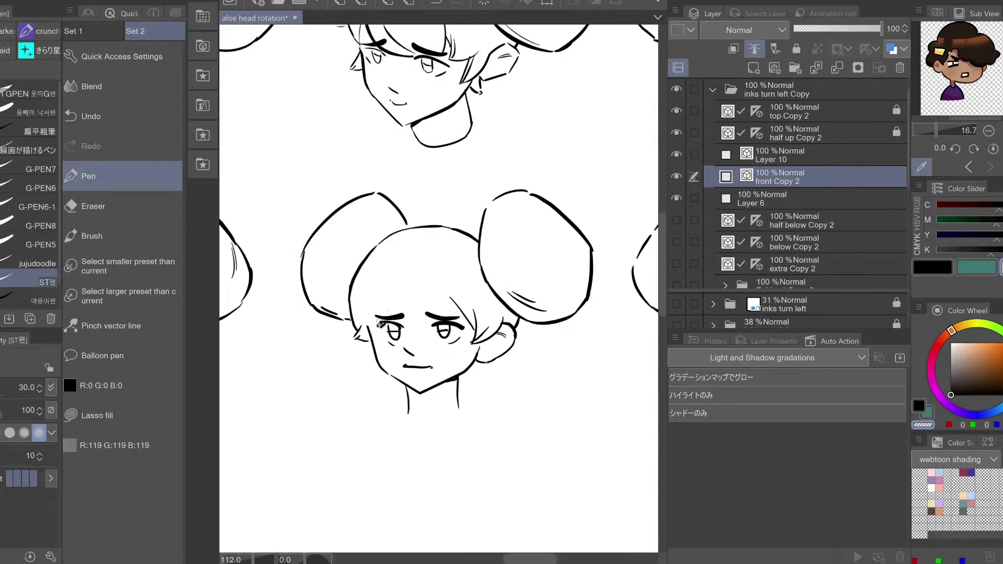
pyautogui.hotkey('ctrl', 'z')
pyautogui.press('h')
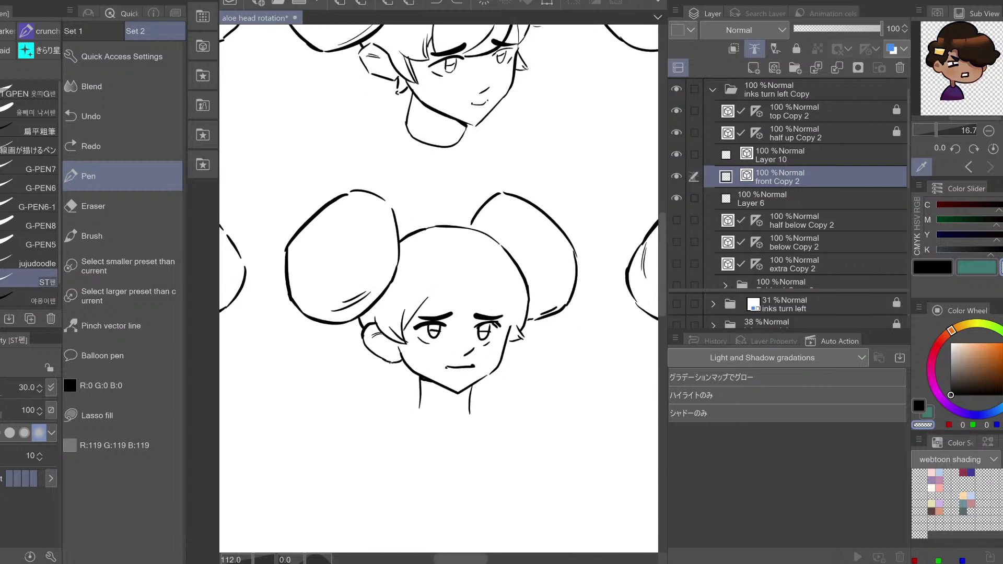
pyautogui.press('h')
pyautogui.press('x')
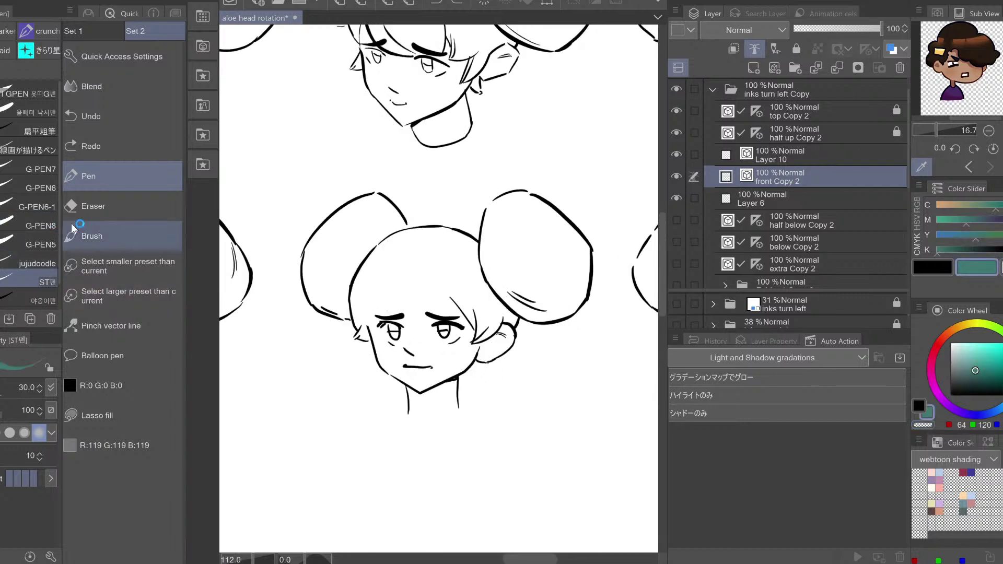
pyautogui.click(932, 267)
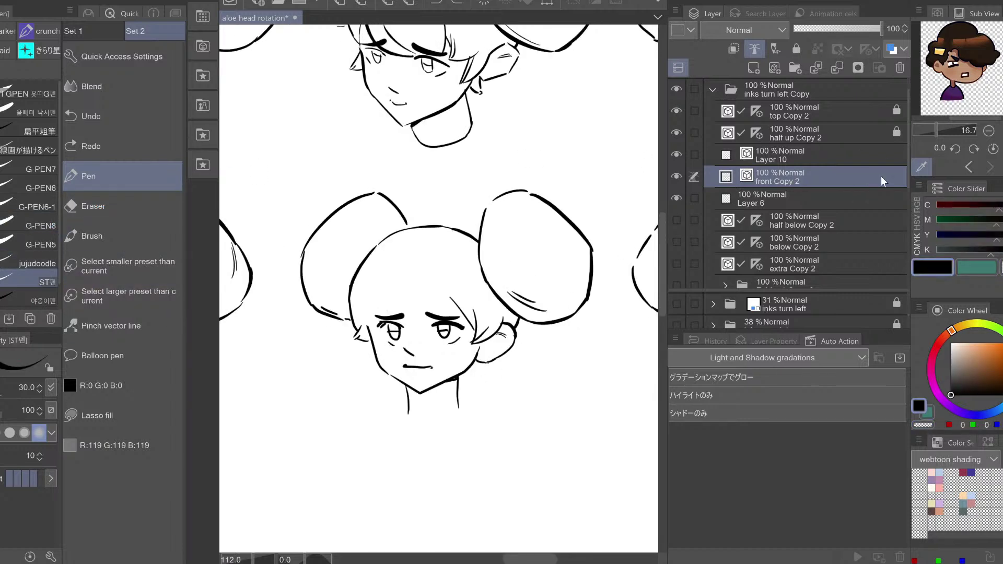
pyautogui.press('o')
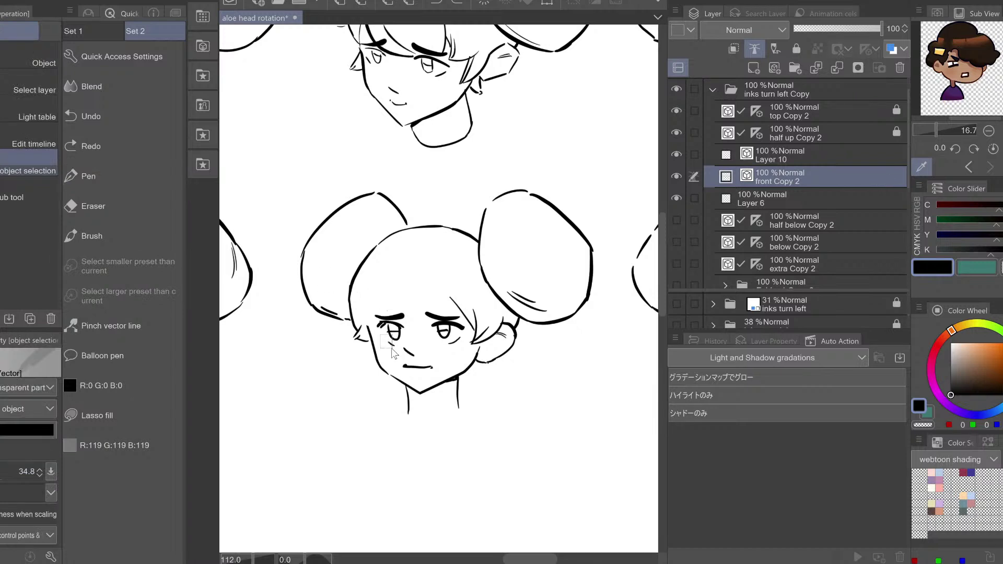
pyautogui.moveTo(391, 348); pyautogui.dragTo(396, 348)
pyautogui.keyDown('shift'); pyautogui.click(423, 315); pyautogui.keyUp('shift')
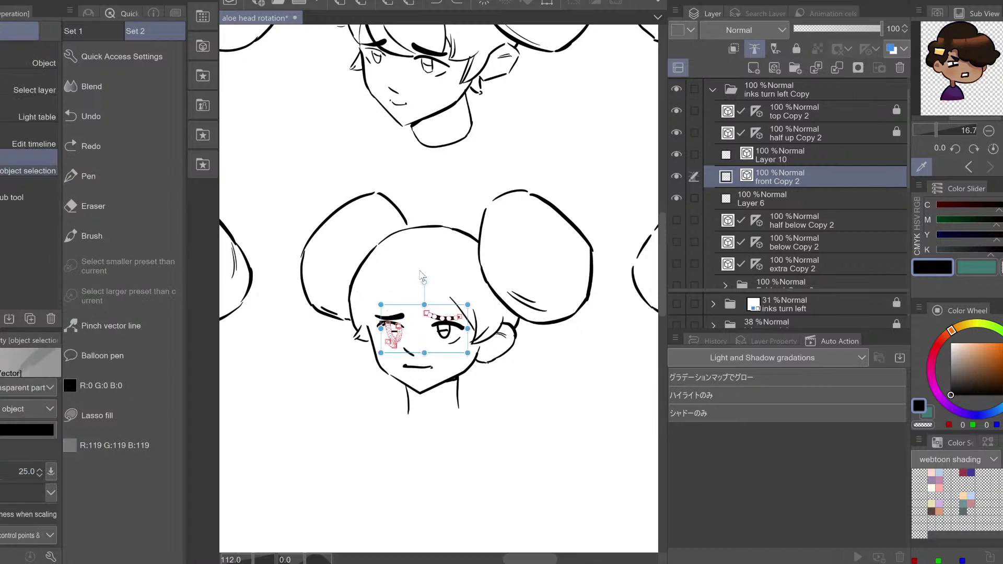
pyautogui.click(804, 151)
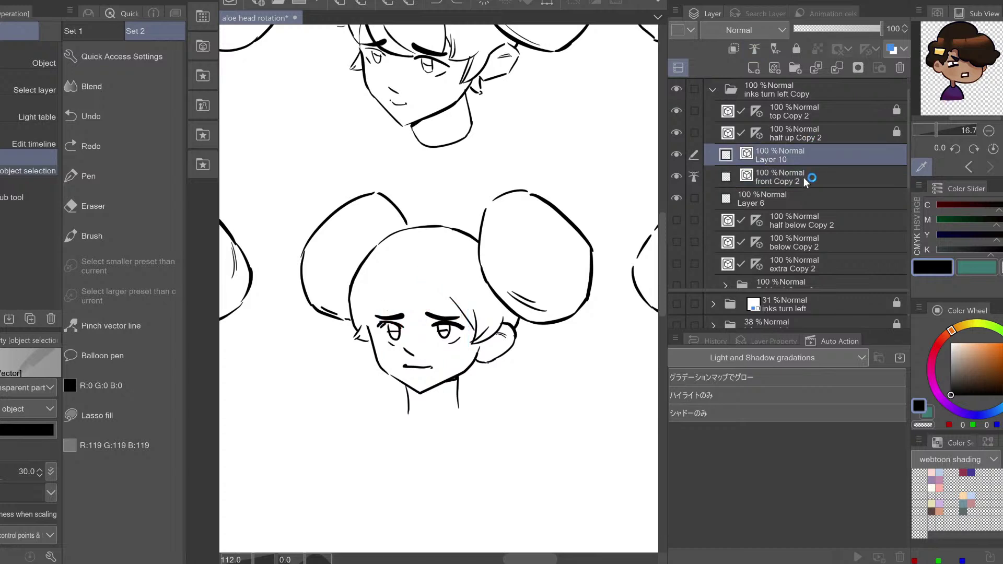
pyautogui.click(803, 177)
# Select the far eye's iris strokes on front Copy 2, nudge them slightly left and up, and deselect them
pyautogui.moveTo(389, 348); pyautogui.dragTo(405, 360)
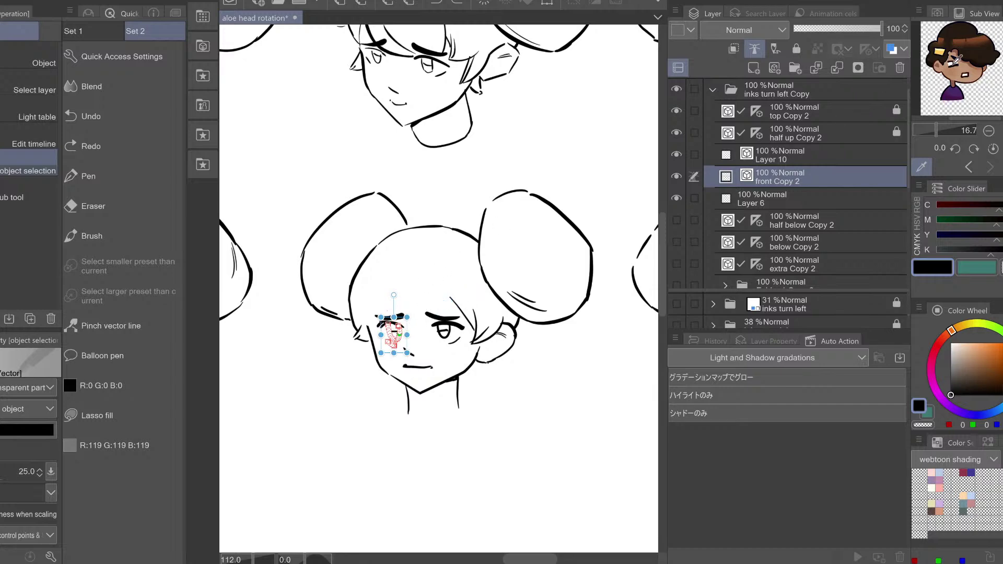
pyautogui.hotkey('ctrl', 'space')
pyautogui.moveTo(397, 330); pyautogui.dragTo(410, 321)
pyautogui.press('h')
pyautogui.press('h')
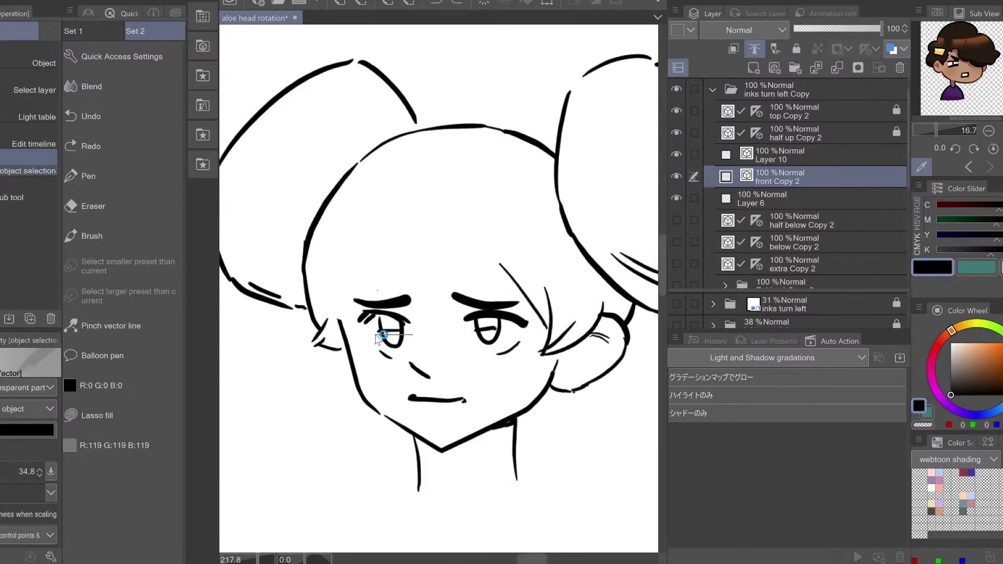
pyautogui.click(395, 335)
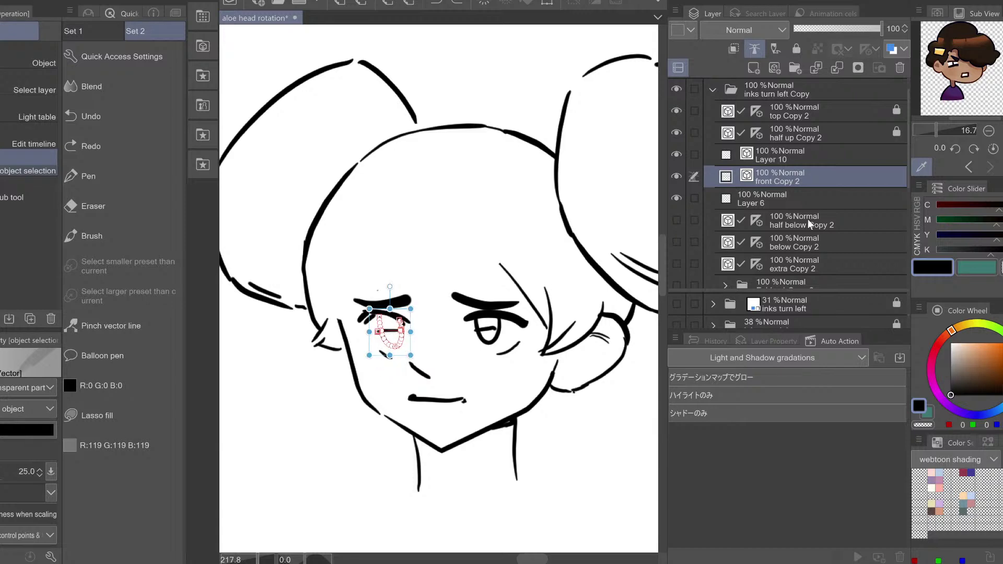
pyautogui.hotkey('ctrl', 'y')
pyautogui.hotkey('ctrl', 'y')
pyautogui.hotkey('ctrl', 'y')
pyautogui.hotkey('ctrl', 'y')
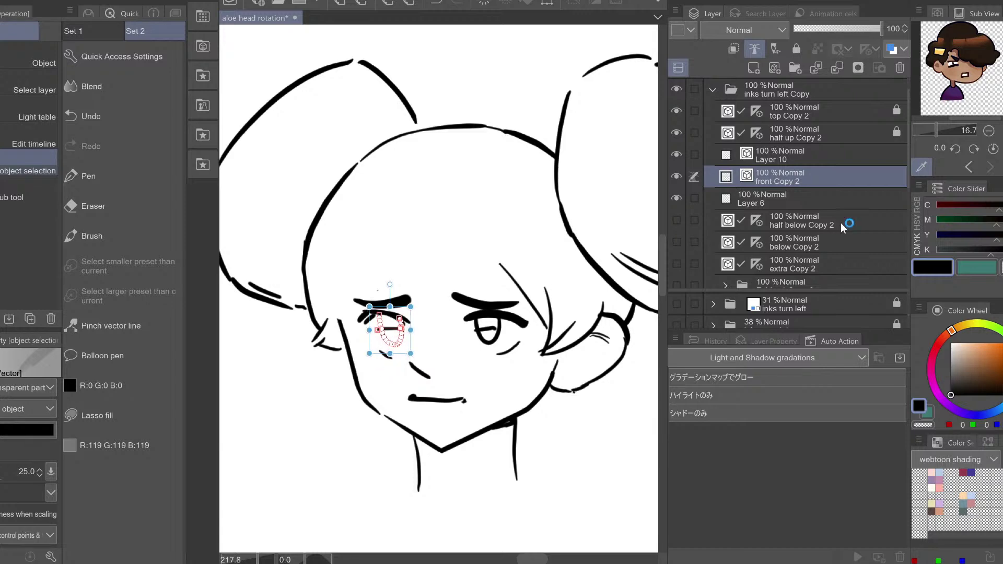
pyautogui.press('Left')
pyautogui.press('Left')
pyautogui.press('Left')
pyautogui.press('Left')
pyautogui.press('Left')
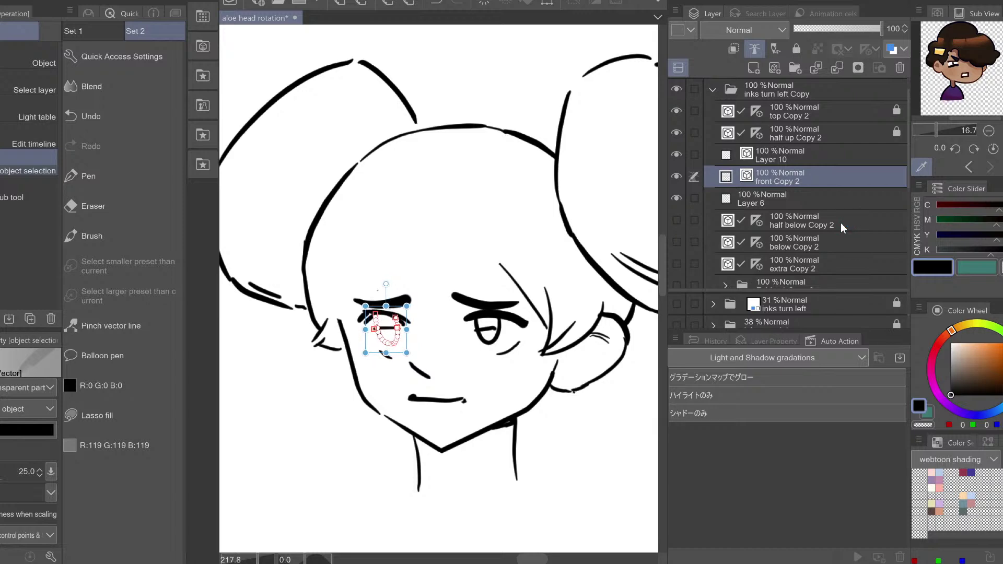
pyautogui.press('Up')
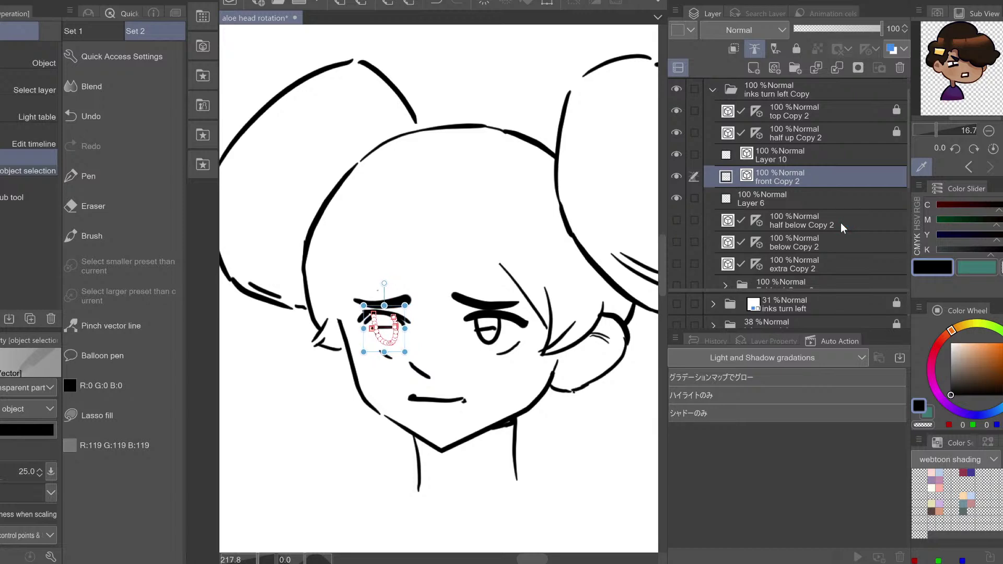
pyautogui.click(794, 152)
pyautogui.click(794, 173)
# Check the eyes mirrored and shift the short crease under the far eye slightly outward and up
pyautogui.press('h')
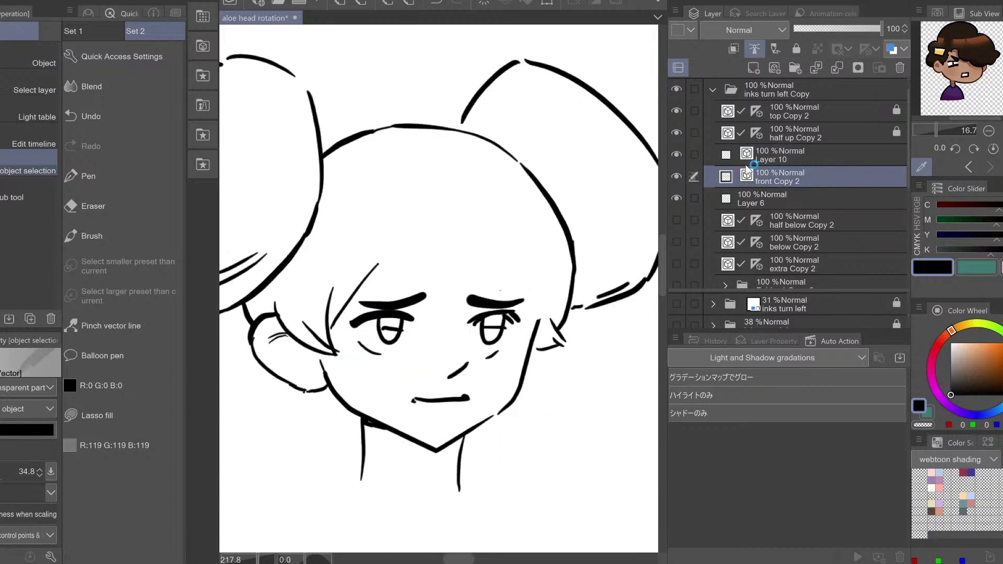
pyautogui.press('h')
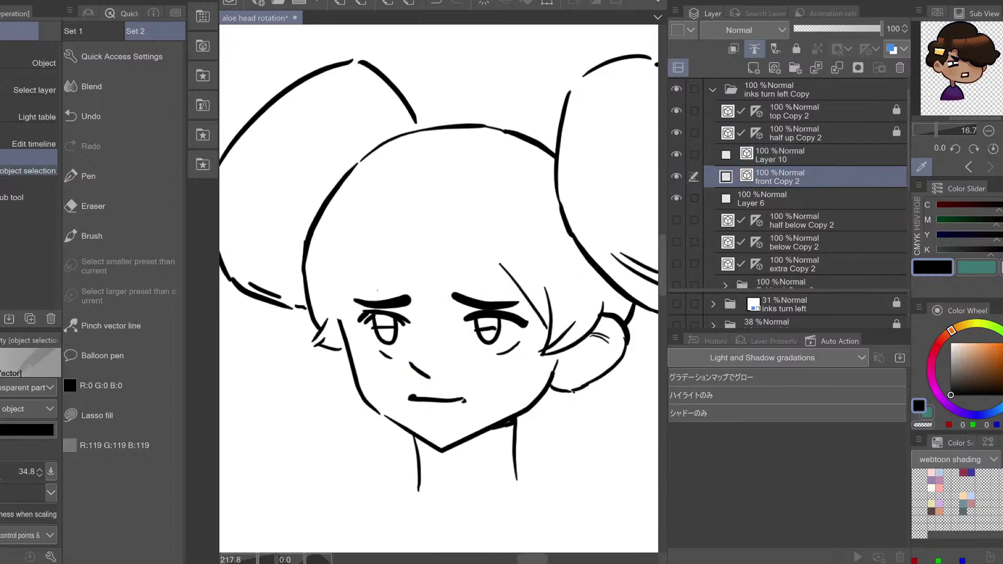
pyautogui.moveTo(386, 355); pyautogui.dragTo(372, 367)
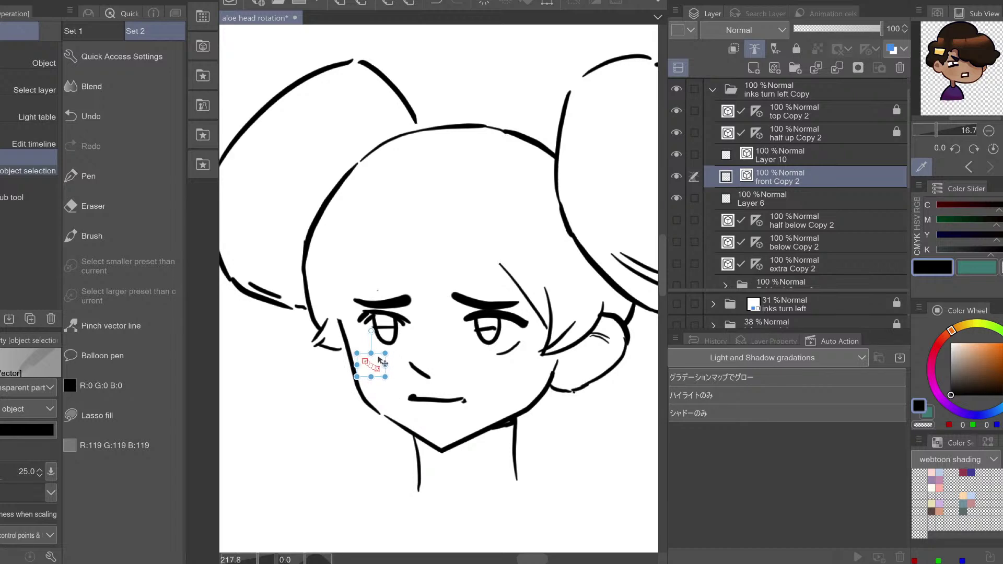
pyautogui.moveTo(377, 359); pyautogui.dragTo(385, 346)
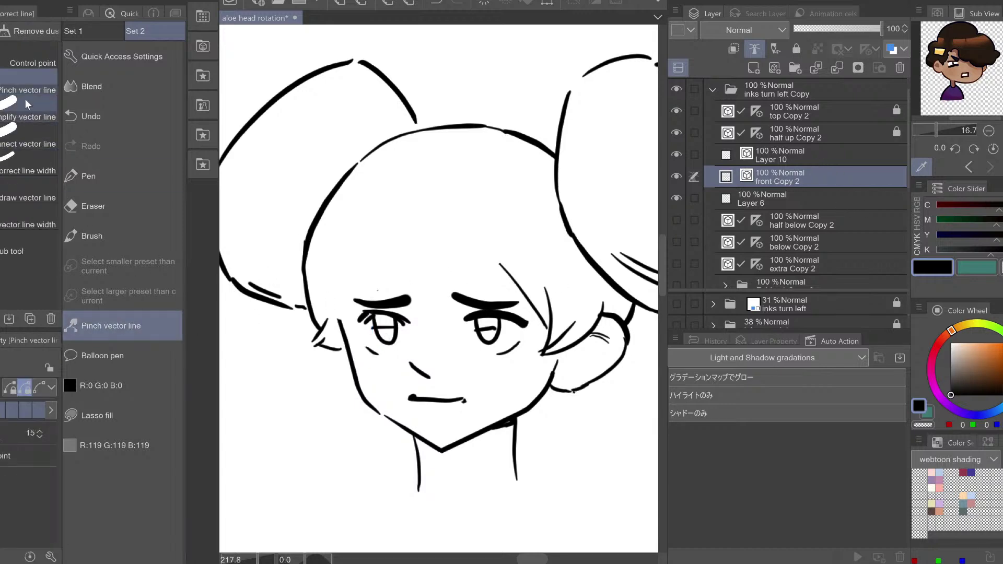
pyautogui.click(23, 387)
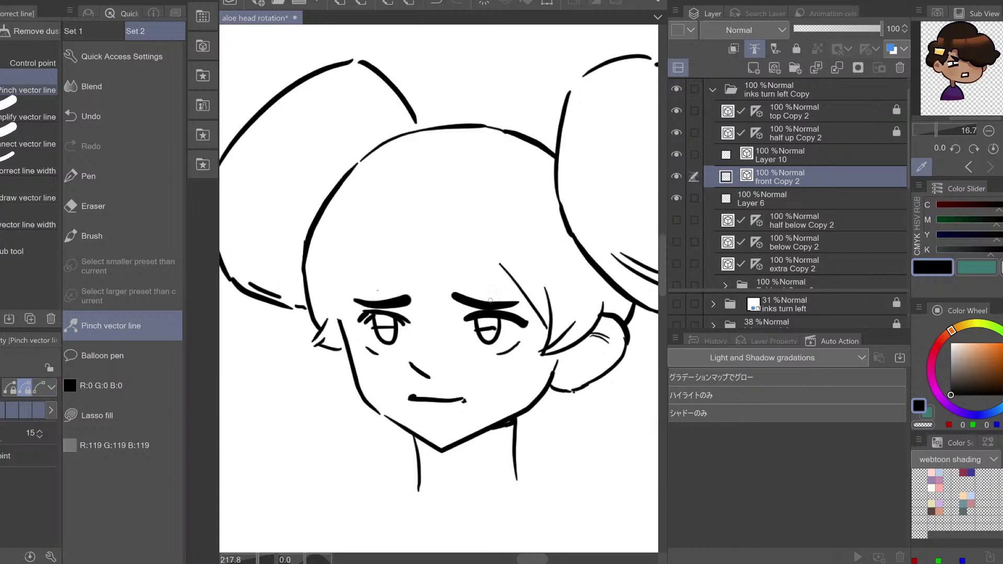
pyautogui.press('h')
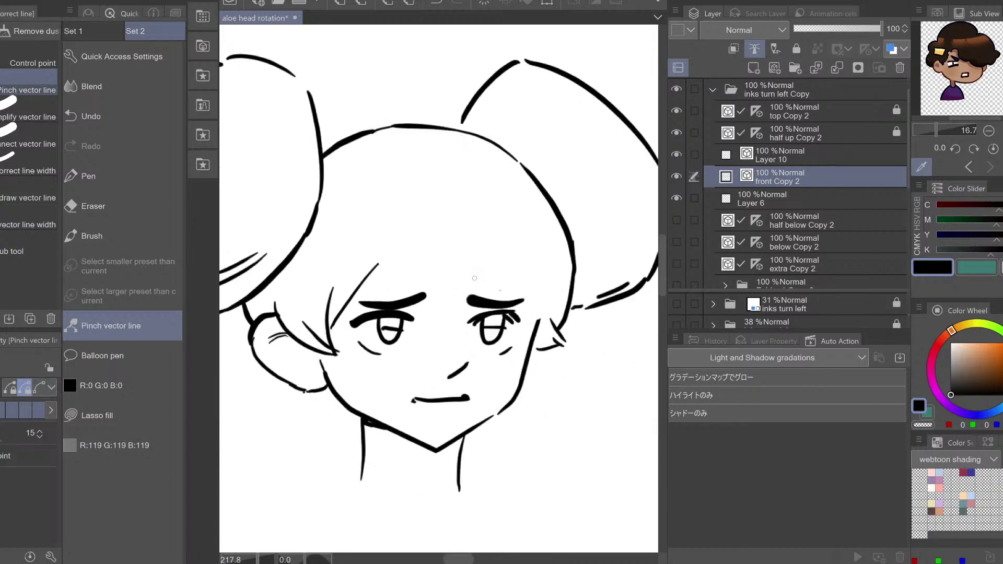
pyautogui.press('h')
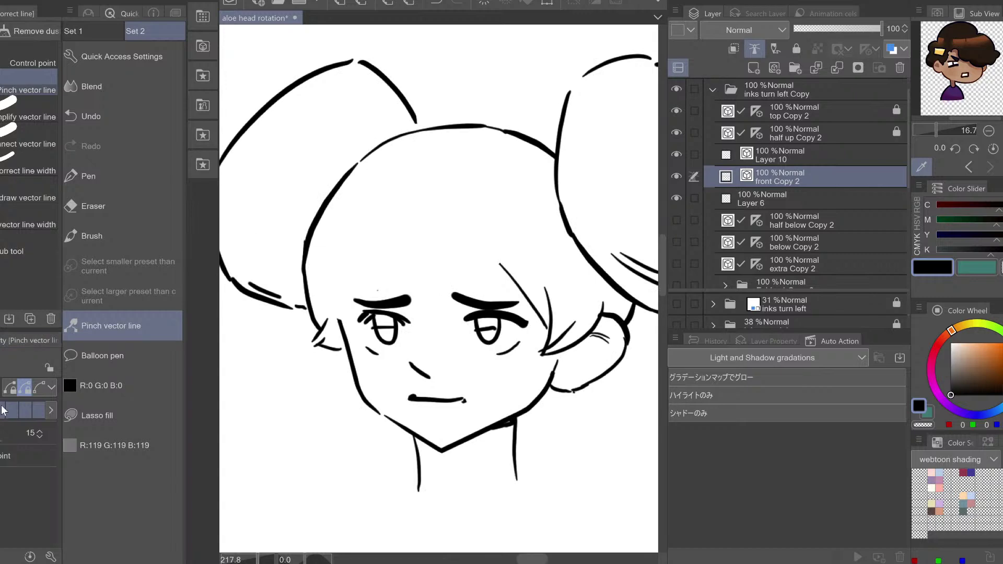
pyautogui.click(83, 146)
pyautogui.press('h')
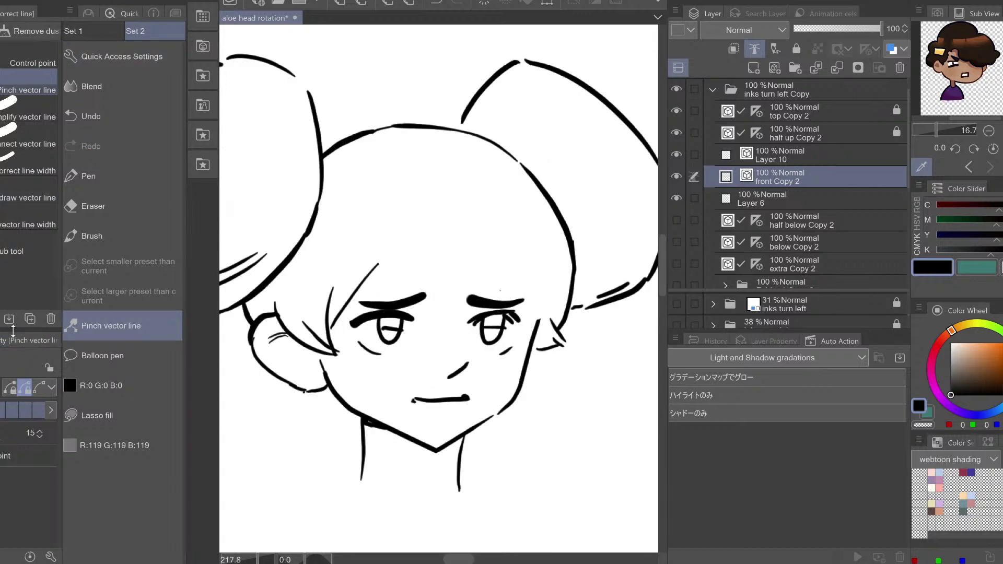
pyautogui.click(39, 388)
# Merge Layer 10 down into front Copy 2
pyautogui.press('h')
pyautogui.click(736, 155)
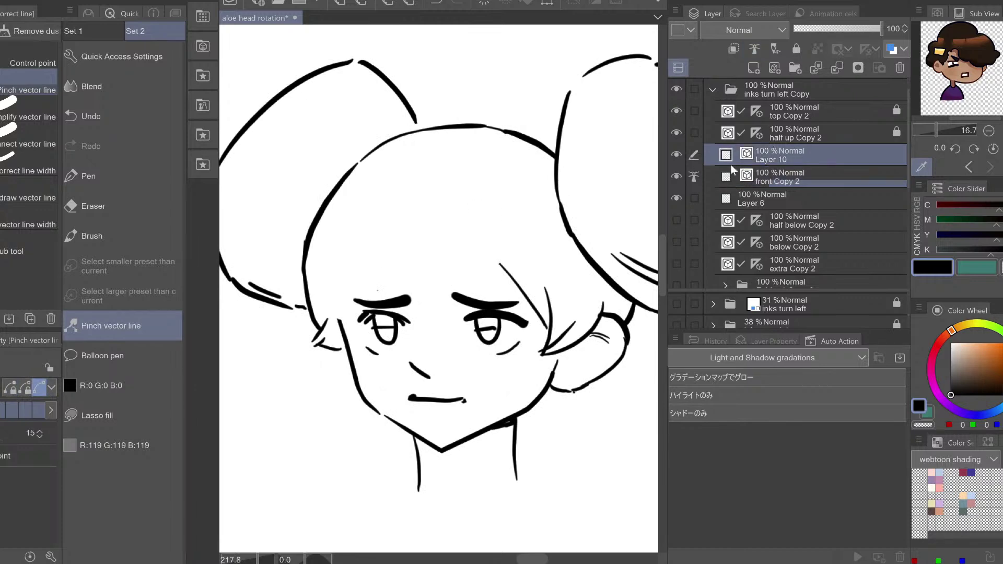
pyautogui.hotkey('ctrl', 'e')
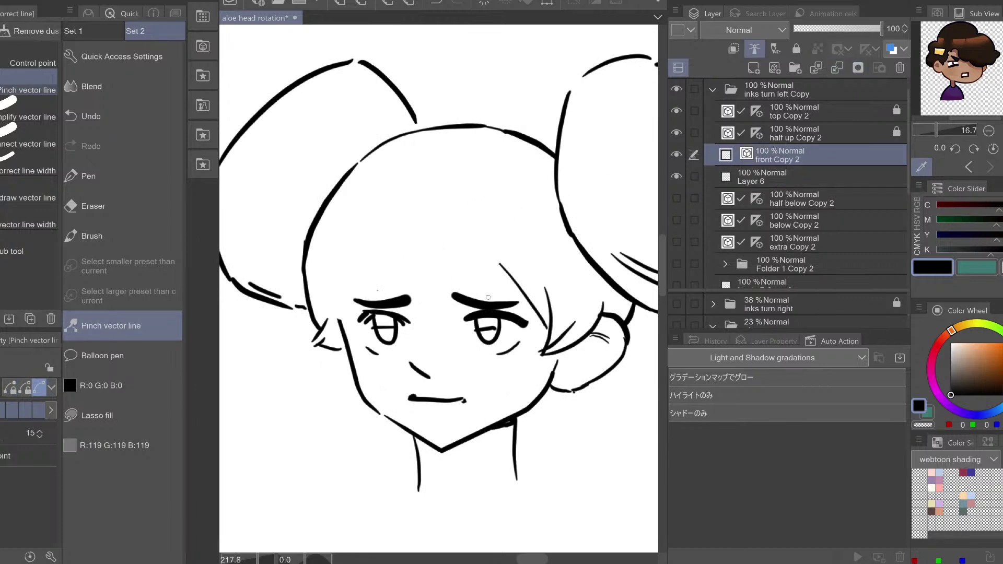
# Try to reshape the near eyebrow with Pinch vector line in two different modes, undoing each attempt
pyautogui.moveTo(490, 302); pyautogui.dragTo(492, 296)
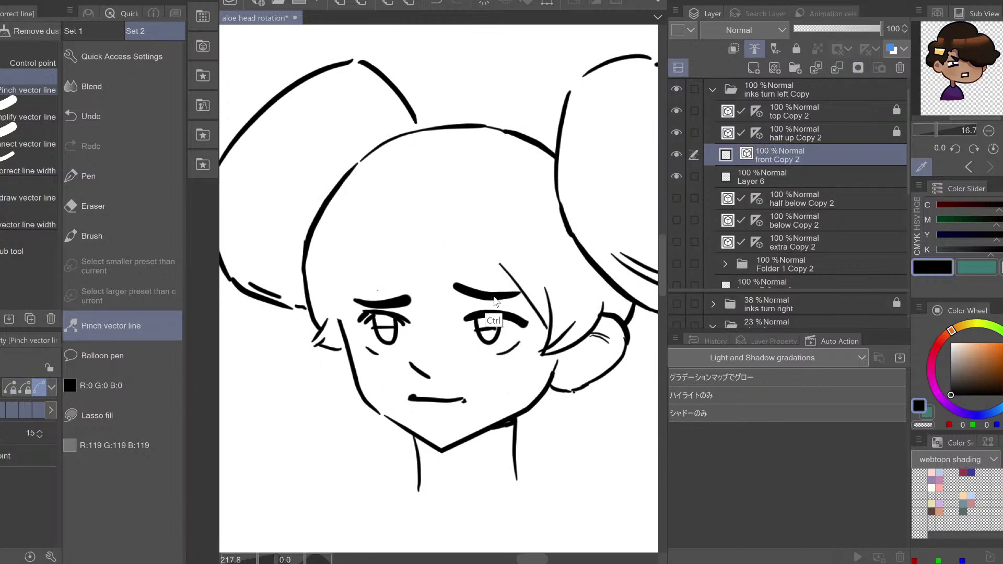
pyautogui.hotkey('ctrl', 'z')
pyautogui.click(10, 388)
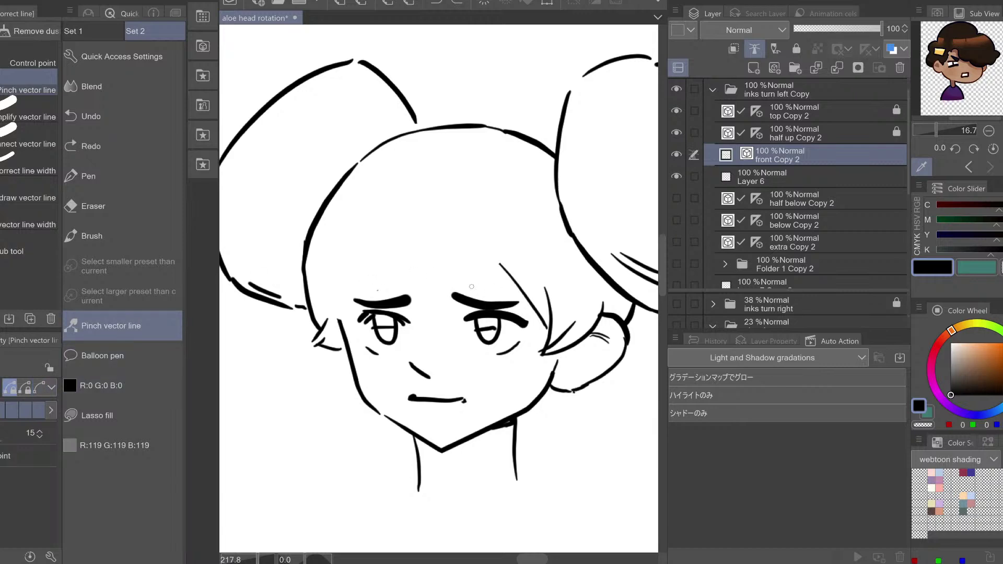
pyautogui.moveTo(453, 296); pyautogui.dragTo(499, 304)
pyautogui.hotkey('ctrl', 'z')
# Mirror the view and erase the near eyebrow on front Copy 2 with the Hard eraser
pyautogui.press('h')
pyautogui.press('e')
pyautogui.moveTo(409, 298); pyautogui.dragTo(421, 291)
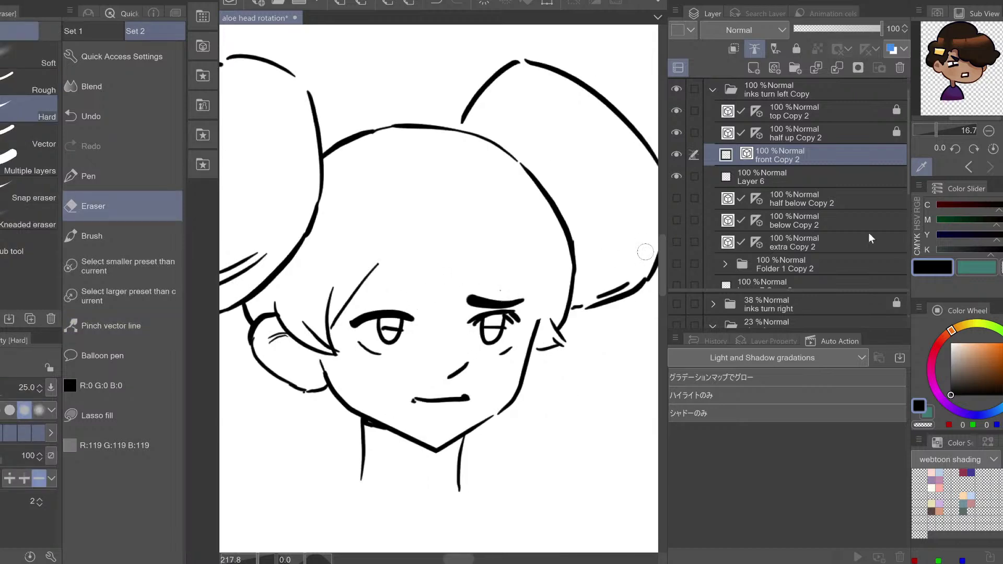
# Redraw the near eyebrow on front Copy 2 with the 30.0 ST pen as a thick stroke tapering outward, checking it mirrored
pyautogui.press('p')
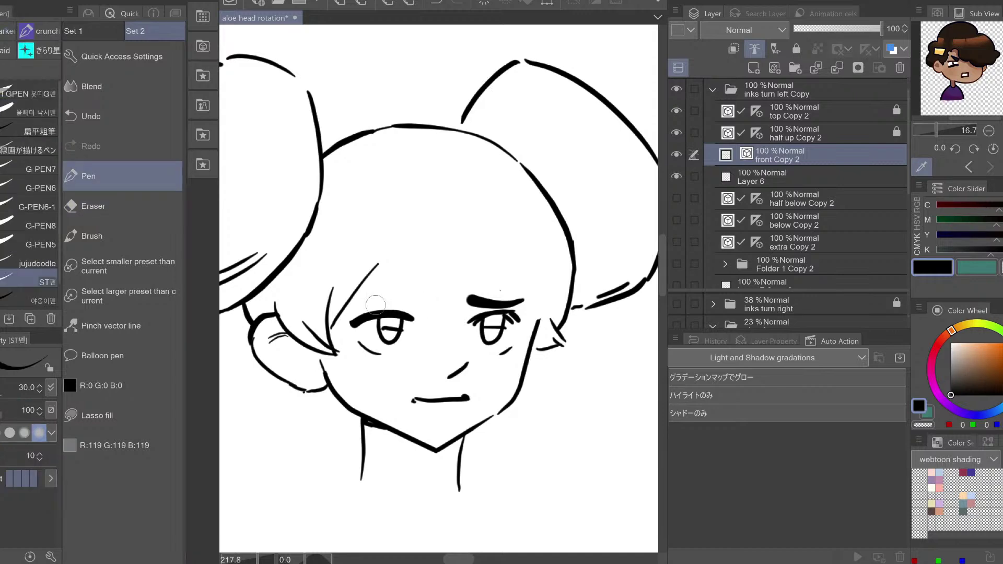
pyautogui.moveTo(360, 311)
pyautogui.mouseDown()
pyautogui.moveTo(422, 291)
pyautogui.moveTo(518, 300)
pyautogui.mouseUp()
pyautogui.hotkey('ctrl', 'z')
pyautogui.hotkey('ctrl', 'z')
pyautogui.hotkey('ctrl', 'z')
pyautogui.press('h')
pyautogui.hotkey('ctrl', 'z')
pyautogui.hotkey('ctrl', 'z')
pyautogui.moveTo(452, 297); pyautogui.dragTo(519, 300)
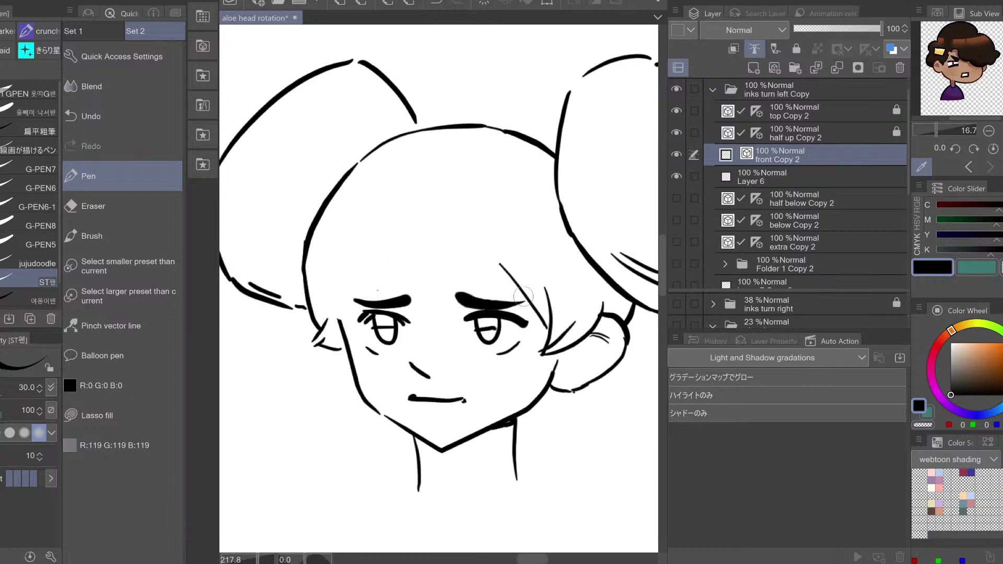
pyautogui.press('h')
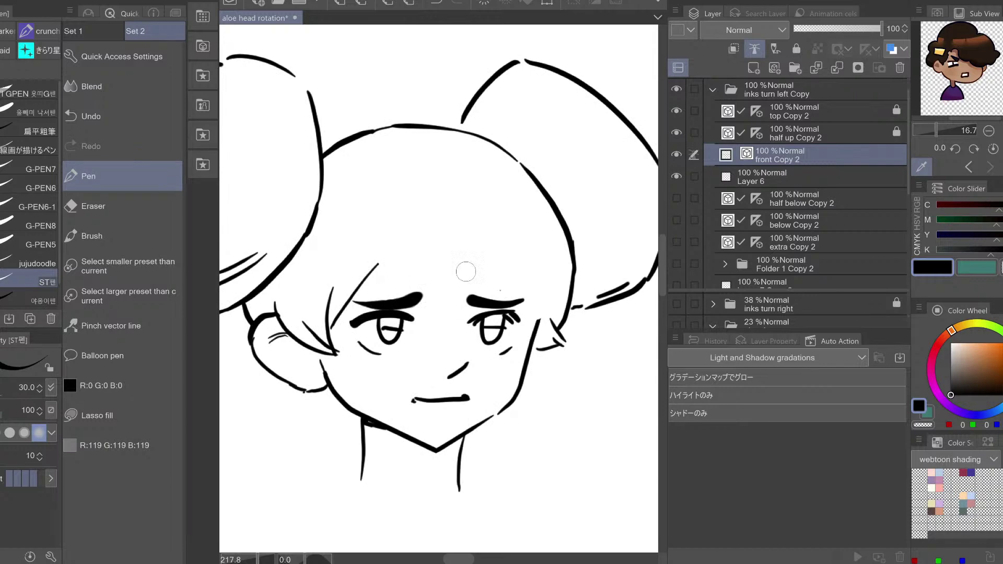
# Try to reshape the redrawn near eyebrow slightly with Pinch vector line, and undo the change
pyautogui.press('h')
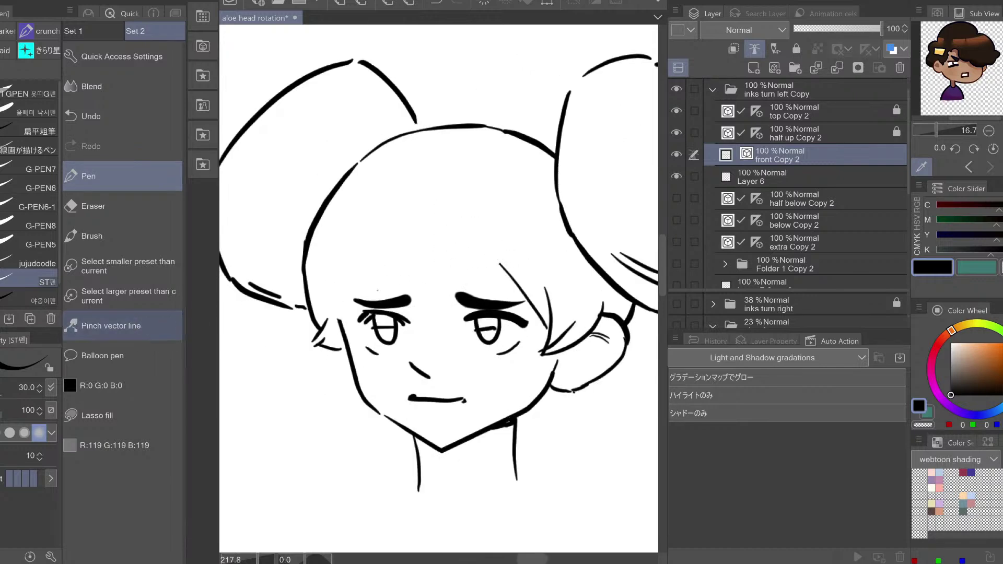
pyautogui.click(143, 326)
pyautogui.moveTo(492, 300); pyautogui.dragTo(492, 302)
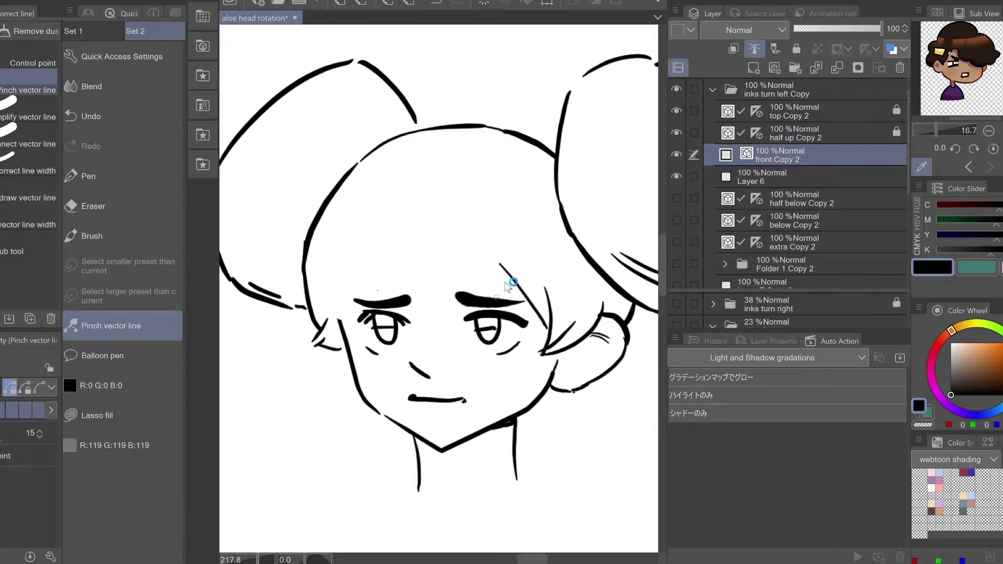
pyautogui.hotkey('ctrl', 'z')
pyautogui.press('h')
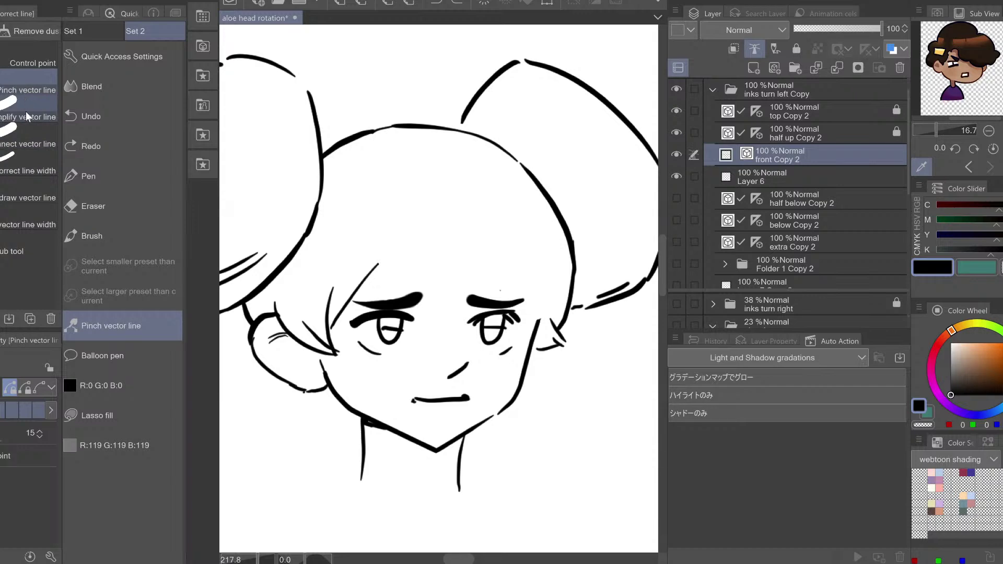
# Adjust the thickness of the far eyebrow's inner end with Correct line width
pyautogui.click(29, 194)
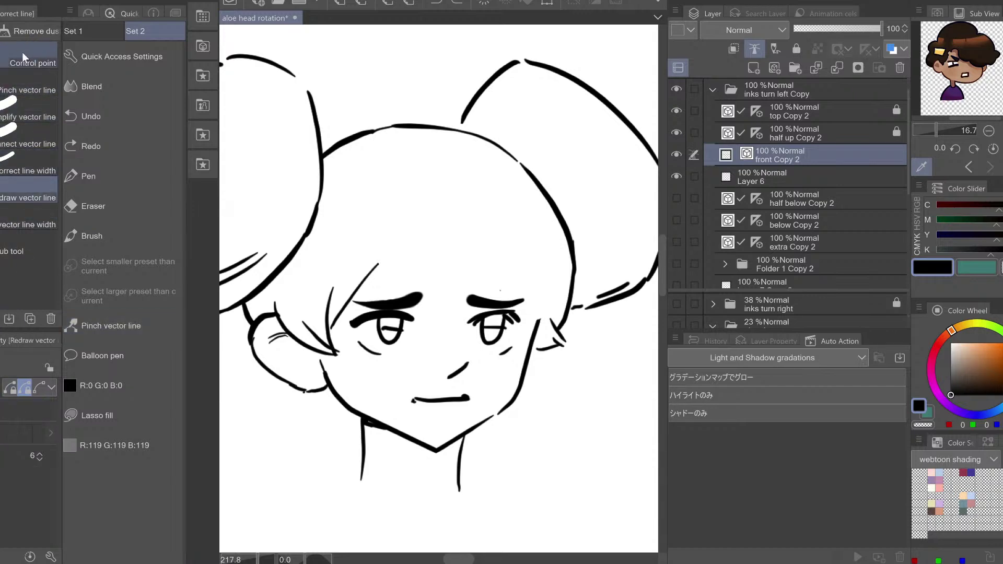
pyautogui.click(12, 166)
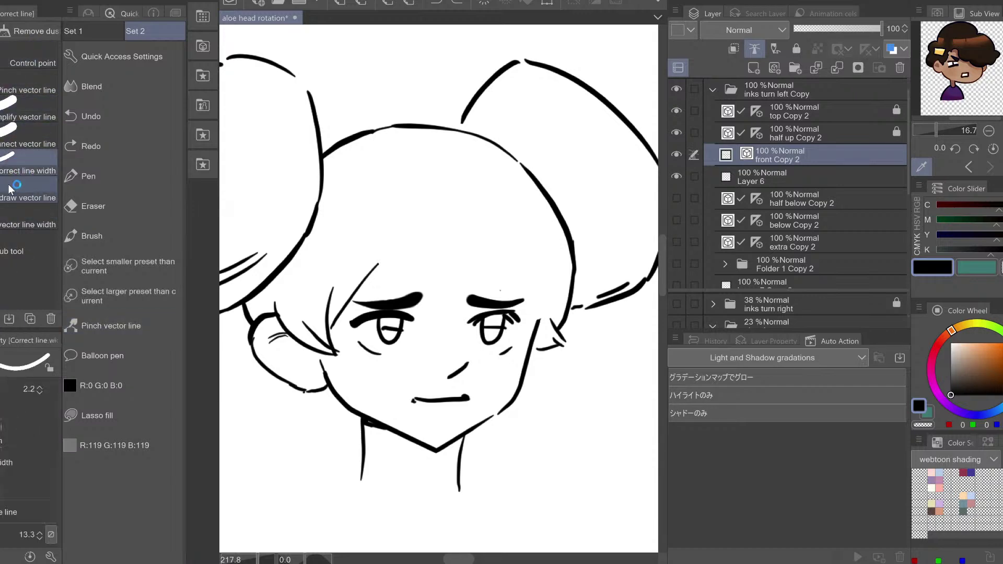
pyautogui.press('h')
pyautogui.moveTo(406, 299)
pyautogui.mouseDown()
pyautogui.moveTo(373, 300)
pyautogui.moveTo(386, 301)
pyautogui.mouseUp()
pyautogui.press('h')
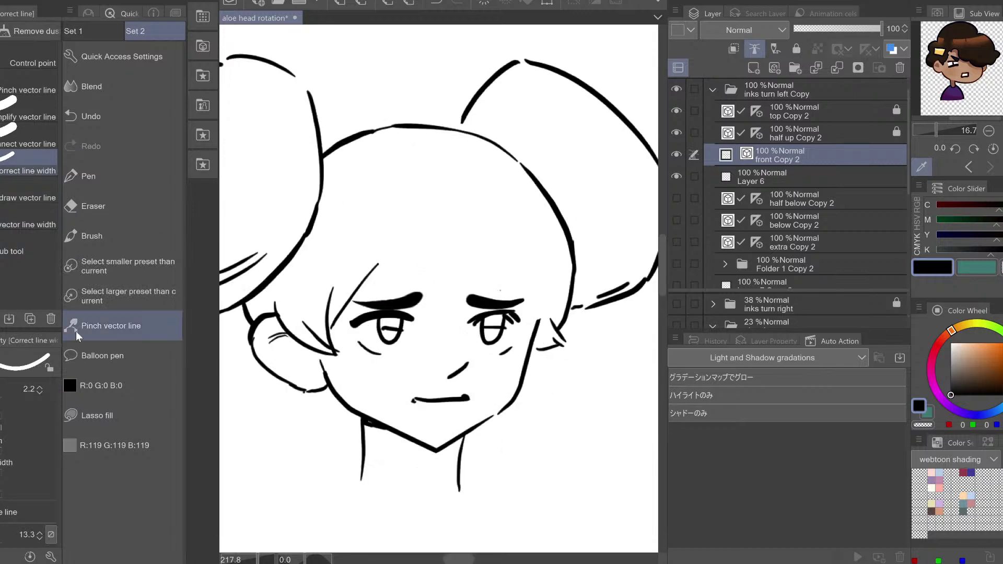
# Nudge the inner end of the far eyebrow slightly with Pinch vector line
pyautogui.click(77, 331)
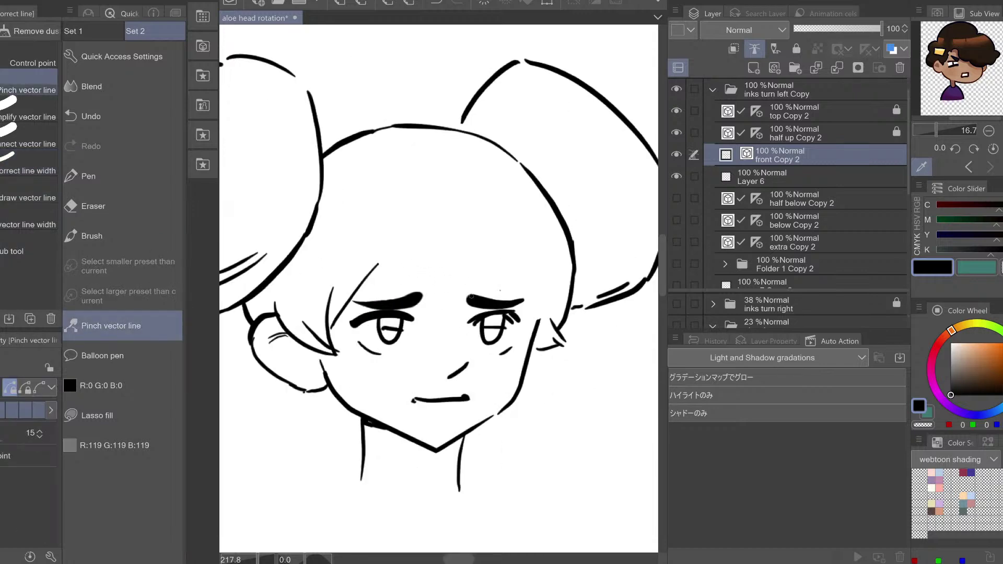
pyautogui.press('h')
pyautogui.press('h')
pyautogui.moveTo(473, 299); pyautogui.dragTo(475, 300)
pyautogui.moveTo(472, 229)
pyautogui.mouseDown()
pyautogui.moveTo(488, 234)
pyautogui.moveTo(460, 257)
pyautogui.mouseUp()
pyautogui.hotkey('ctrl', 'space')
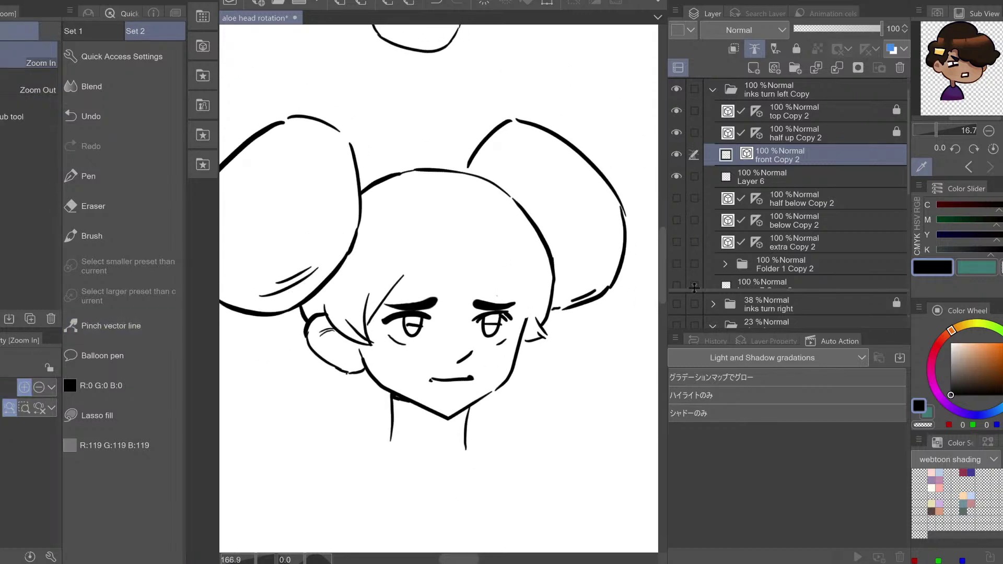
# Show the 31 % inks turn left folder so its blue lines guide the missing fringe
pyautogui.click(677, 304)
pyautogui.click(676, 304)
pyautogui.scroll(-1, 733, 301)
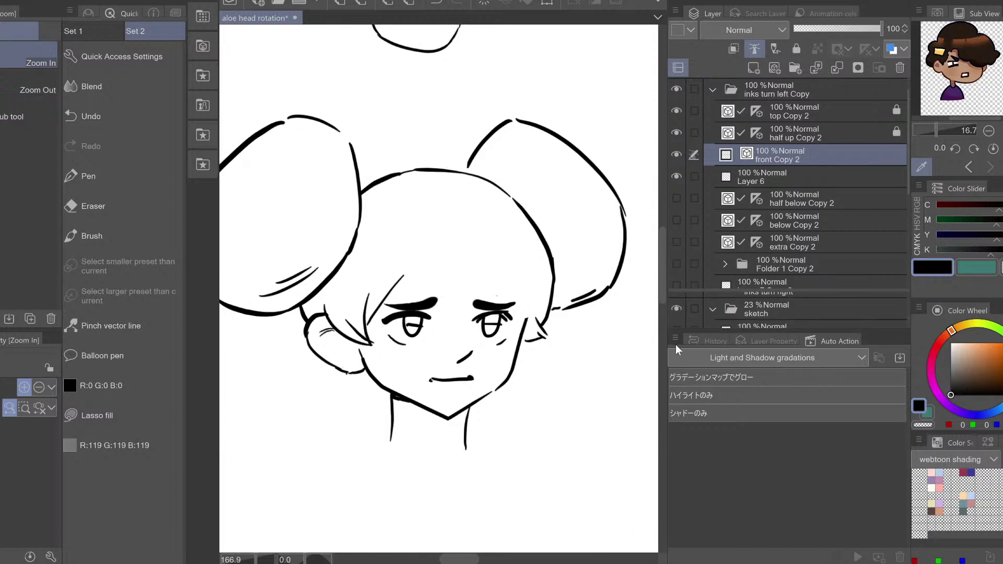
pyautogui.press('p')
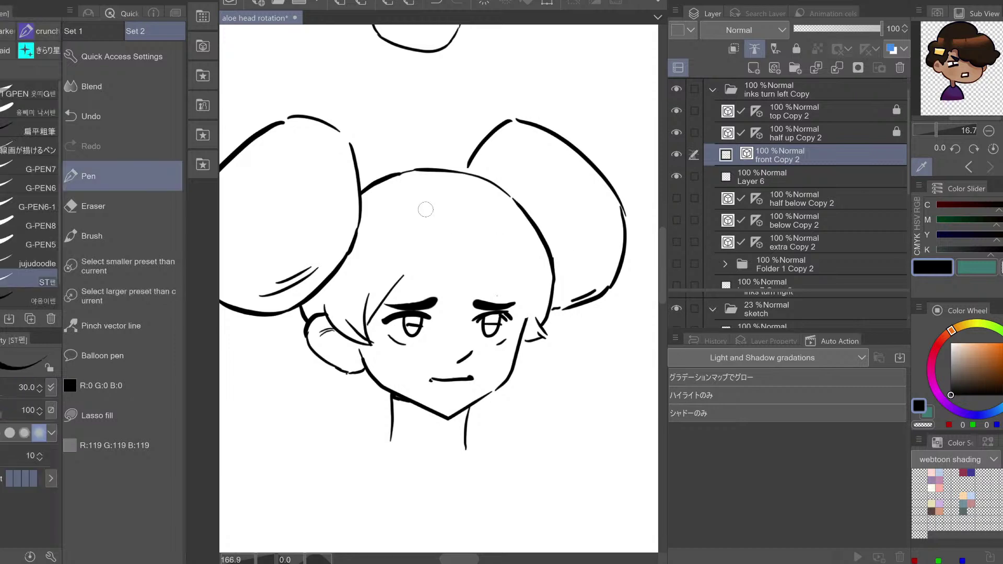
pyautogui.click(712, 309)
pyautogui.moveTo(758, 307); pyautogui.dragTo(753, 343)
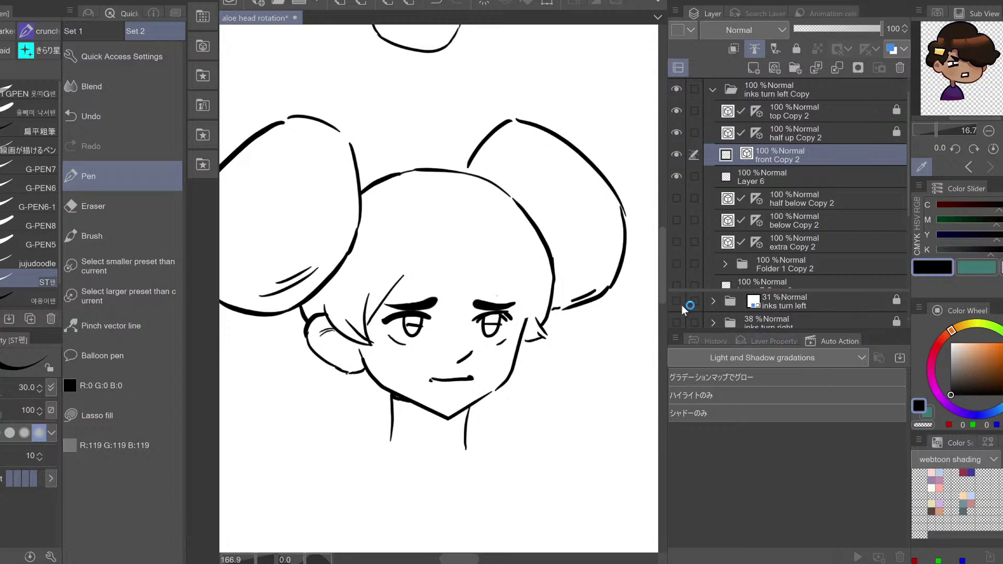
pyautogui.moveTo(780, 303); pyautogui.dragTo(777, 313)
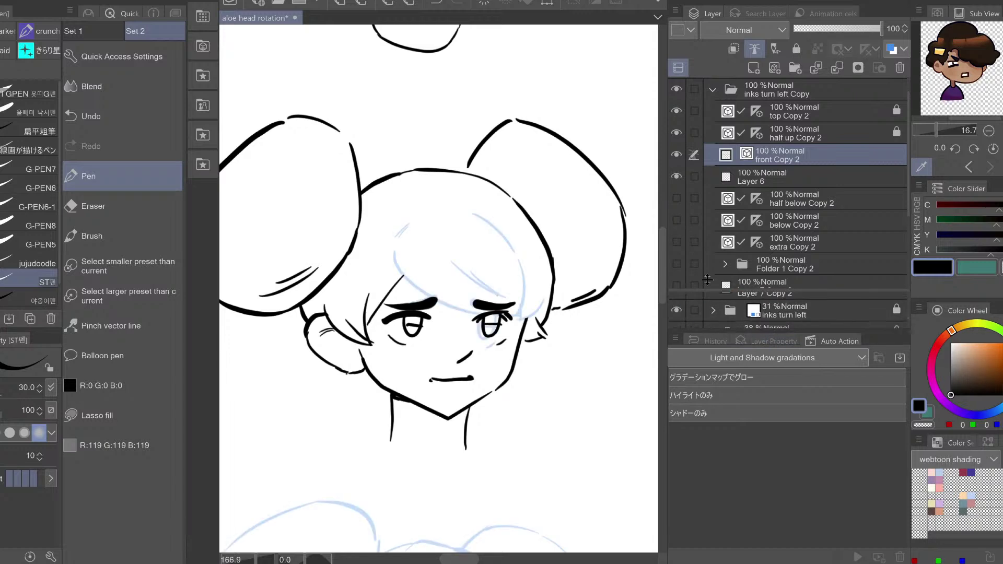
# Compare the turned head, mirrored and unmirrored, with the other heads across the whole rotation sheet
pyautogui.press('h')
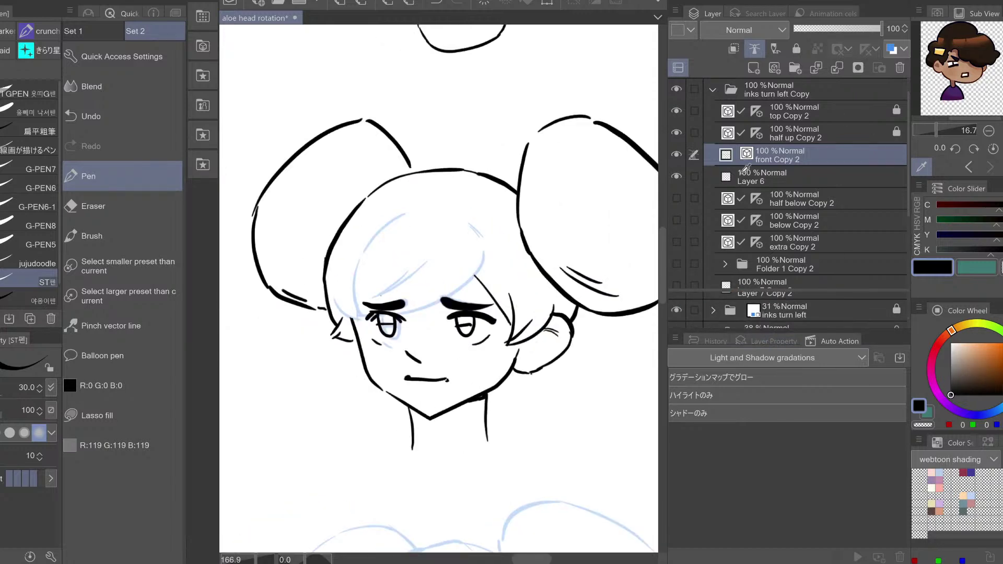
pyautogui.hotkey('ctrl', 'space')
pyautogui.moveTo(442, 286); pyautogui.dragTo(419, 292)
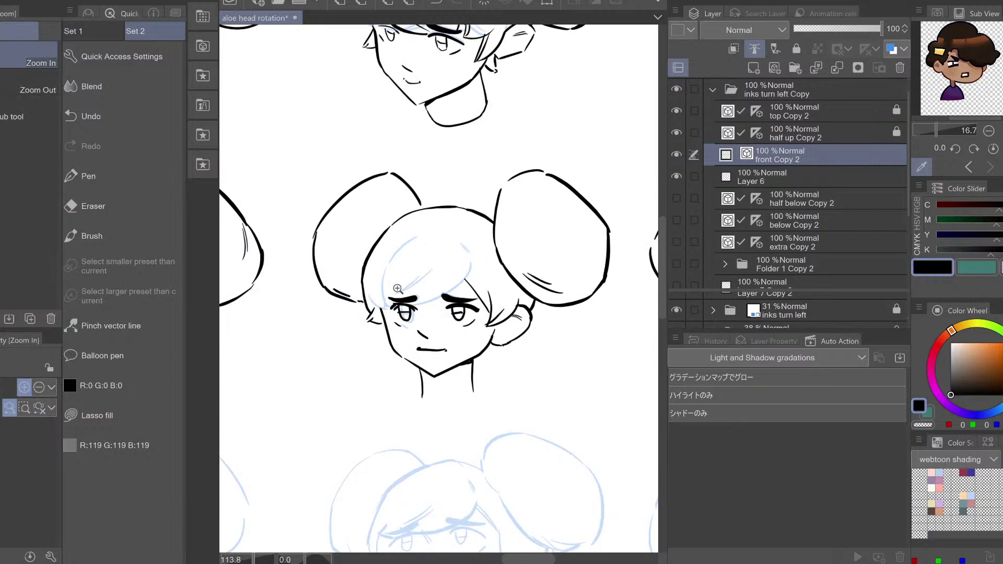
pyautogui.keyDown('alt'); pyautogui.click(395, 286); pyautogui.keyUp('alt')
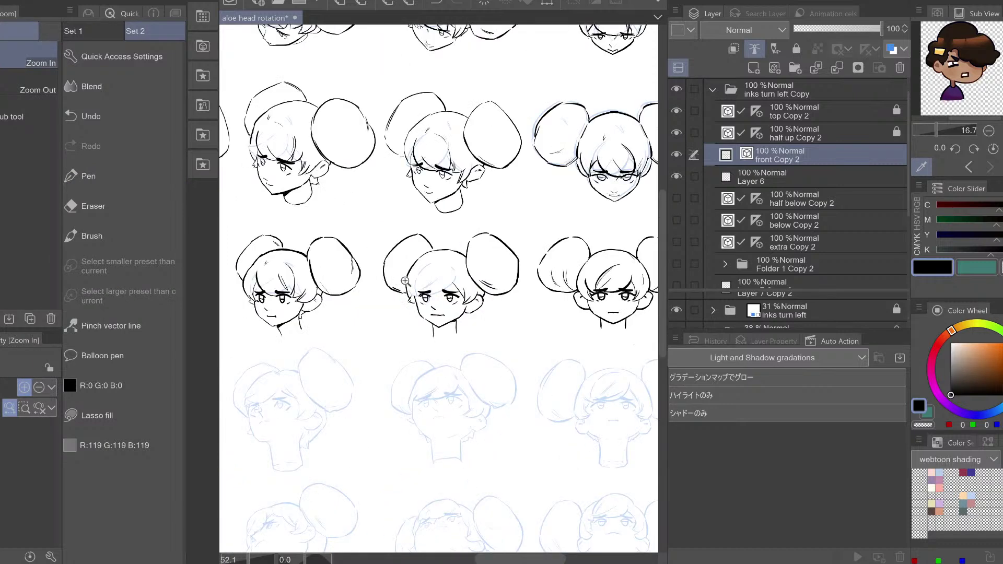
pyautogui.keyDown('alt'); pyautogui.click(406, 281); pyautogui.keyUp('alt')
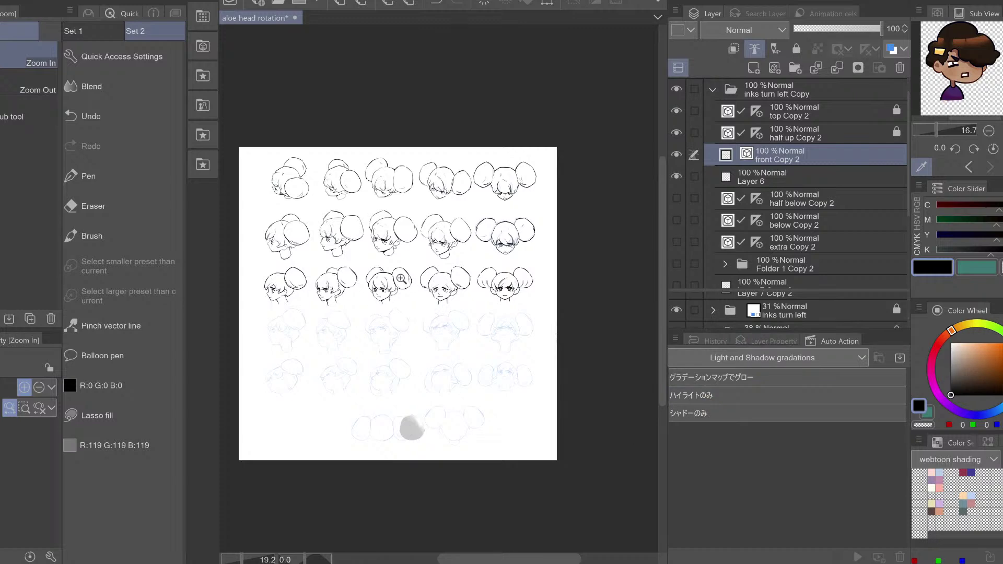
pyautogui.click(438, 284)
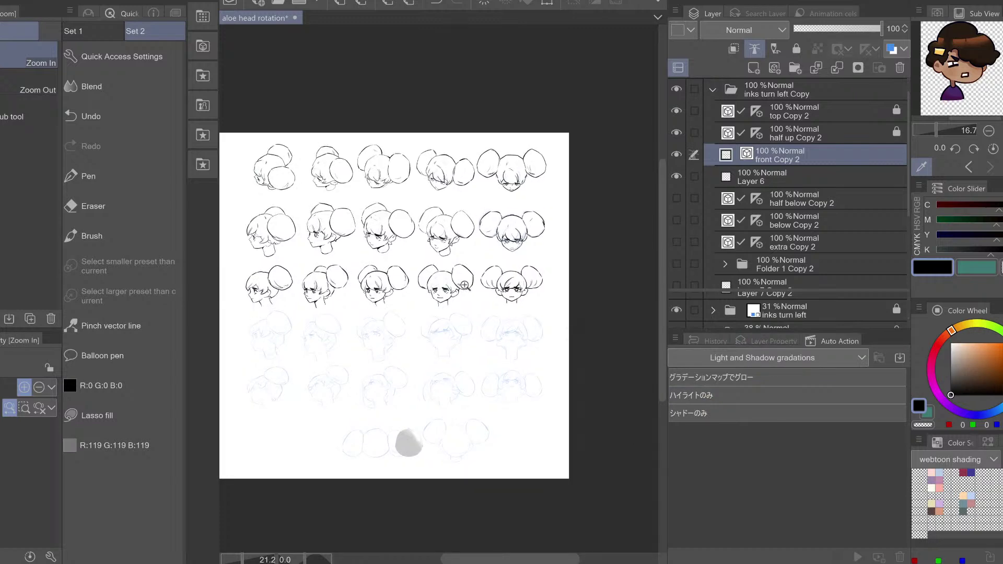
pyautogui.click(464, 285)
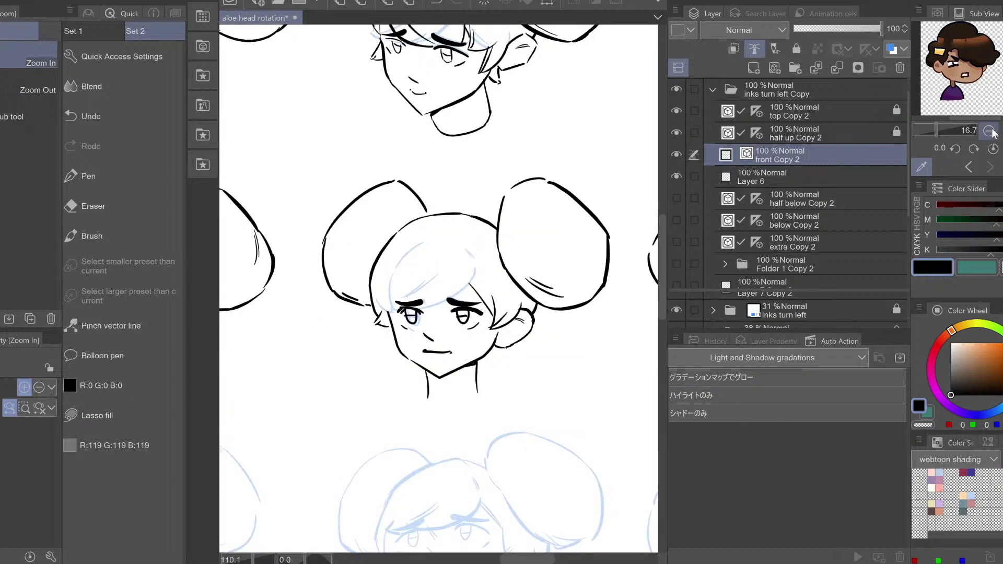
# Create a new 1920 by 1080 px illustration canvas at 300 resolution from the yt thumbnail 1080p preset
pyautogui.press('g')
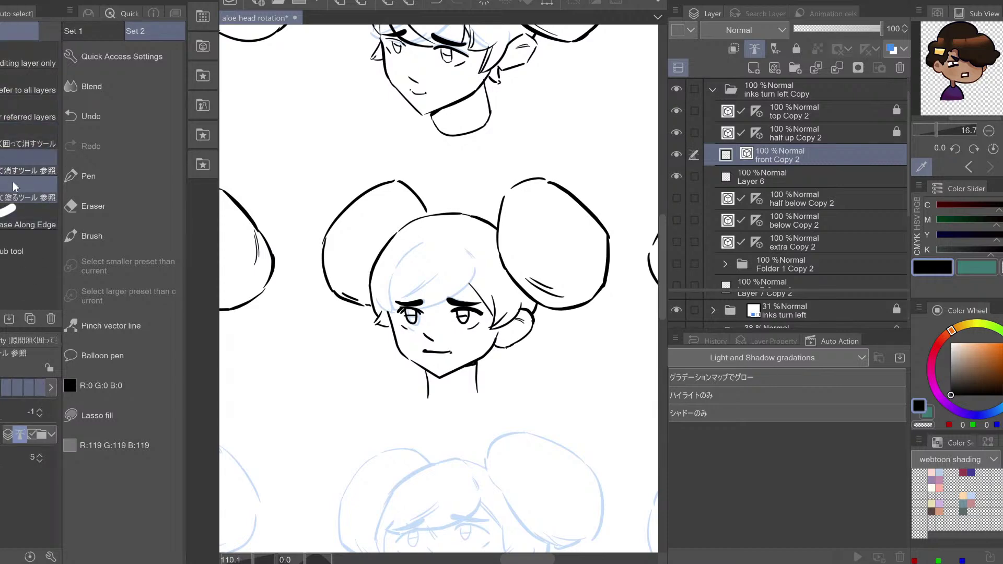
pyautogui.moveTo(532, 207); pyautogui.dragTo(531, 220)
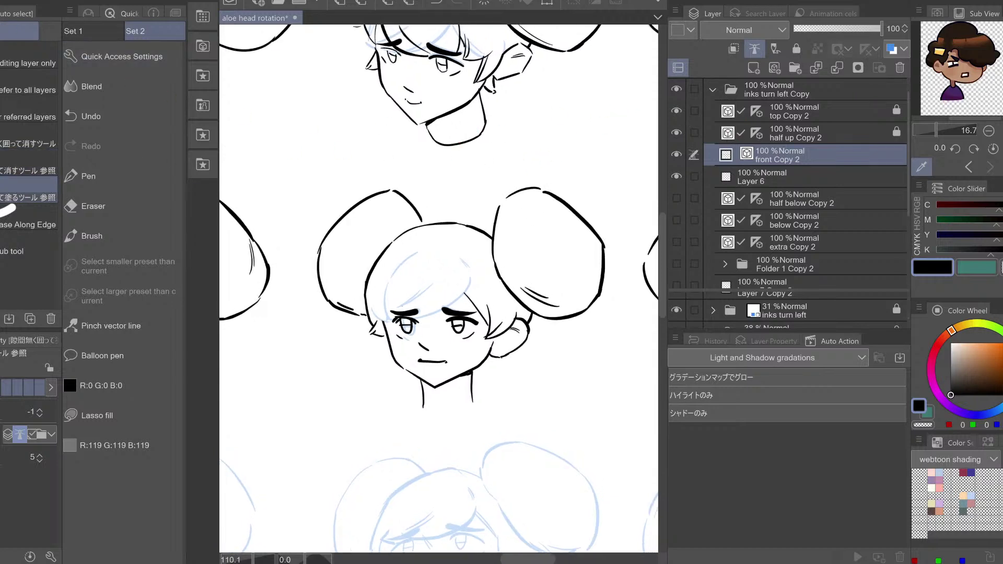
pyautogui.click(5, 0)
pyautogui.click(5, 0)
pyautogui.hotkey('ctrl', 'n')
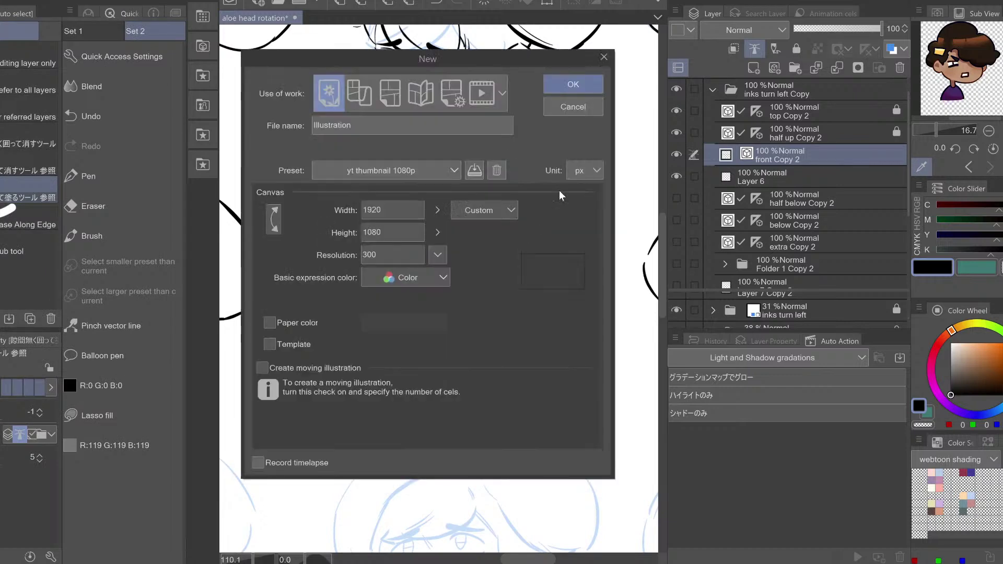
pyautogui.click(570, 104)
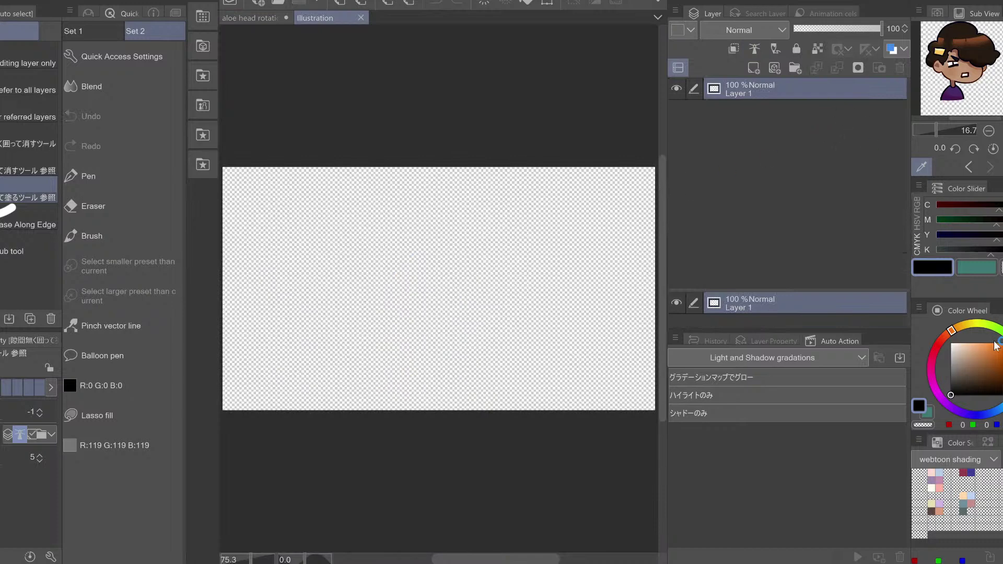
# Fill Layer 1 of the new canvas with white and add a raster layer above it
pyautogui.moveTo(995, 344); pyautogui.dragTo(950, 343)
pyautogui.press('g')
pyautogui.click(649, 222)
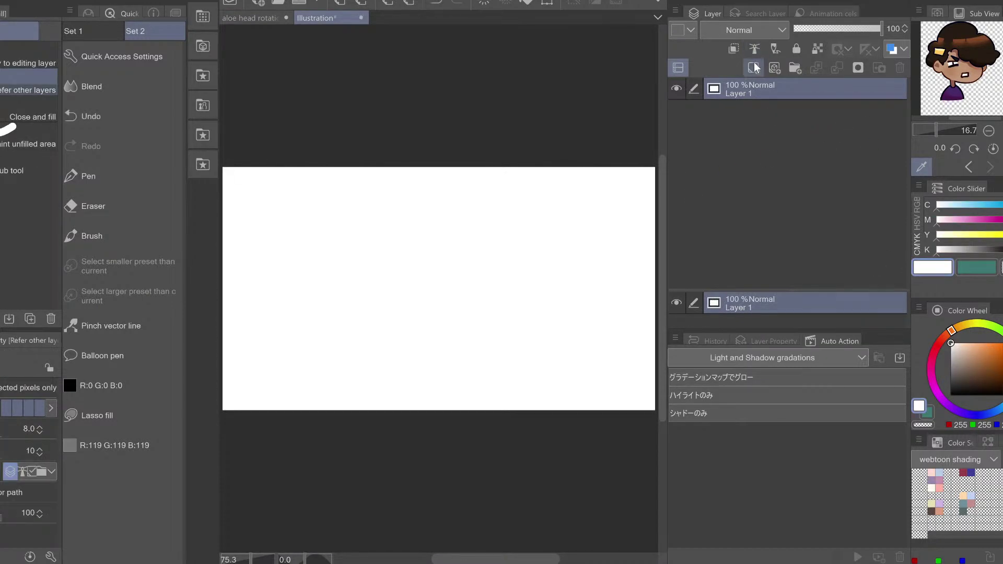
pyautogui.click(753, 68)
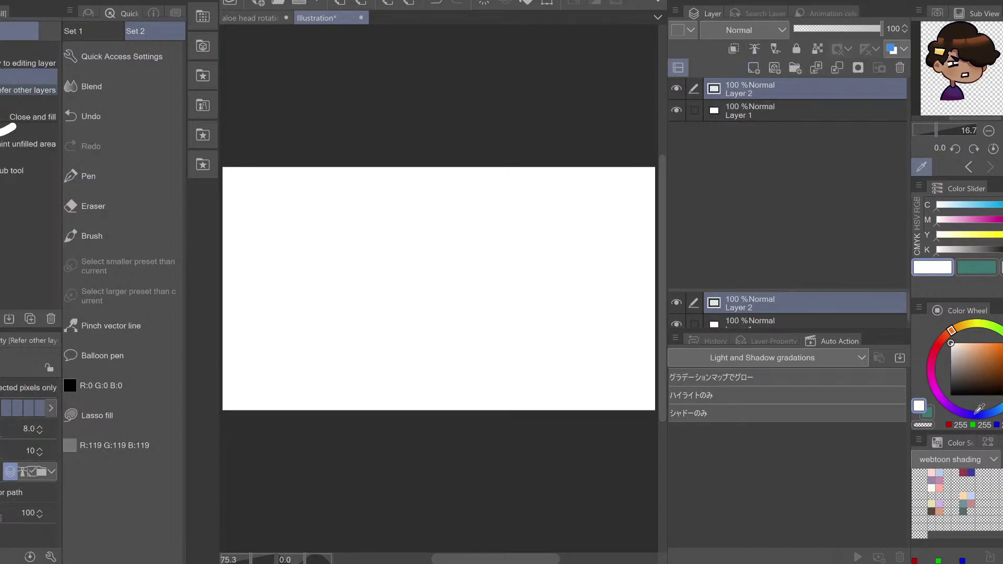
# Sketch the swept fringe of a small head in black on Layer 2 with the ST pen, undoing stray strokes
pyautogui.click(967, 395)
pyautogui.press('p')
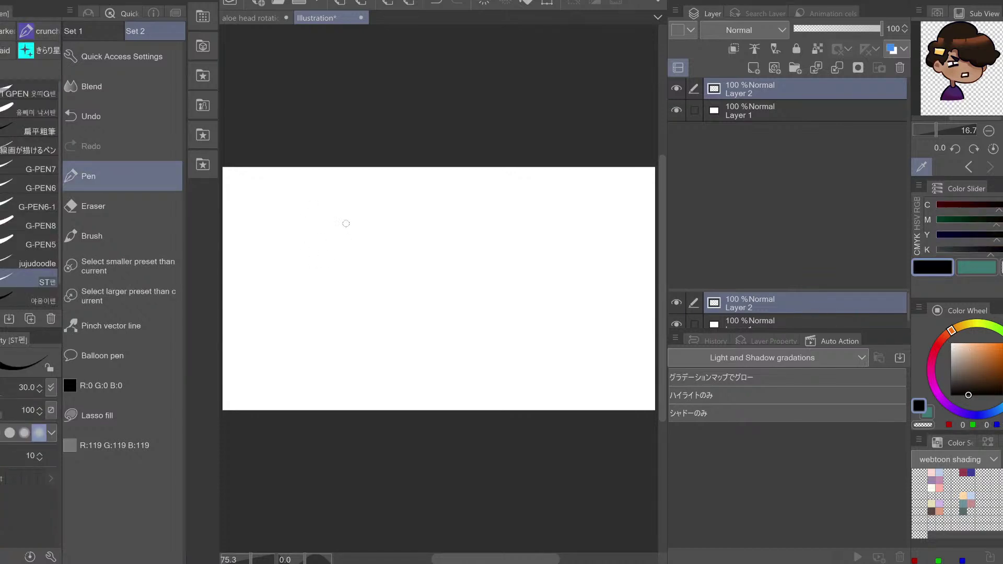
pyautogui.moveTo(346, 223)
pyautogui.mouseDown()
pyautogui.moveTo(390, 268)
pyautogui.moveTo(385, 278)
pyautogui.mouseUp()
pyautogui.hotkey('ctrl', 'z')
pyautogui.moveTo(357, 245); pyautogui.dragTo(414, 275)
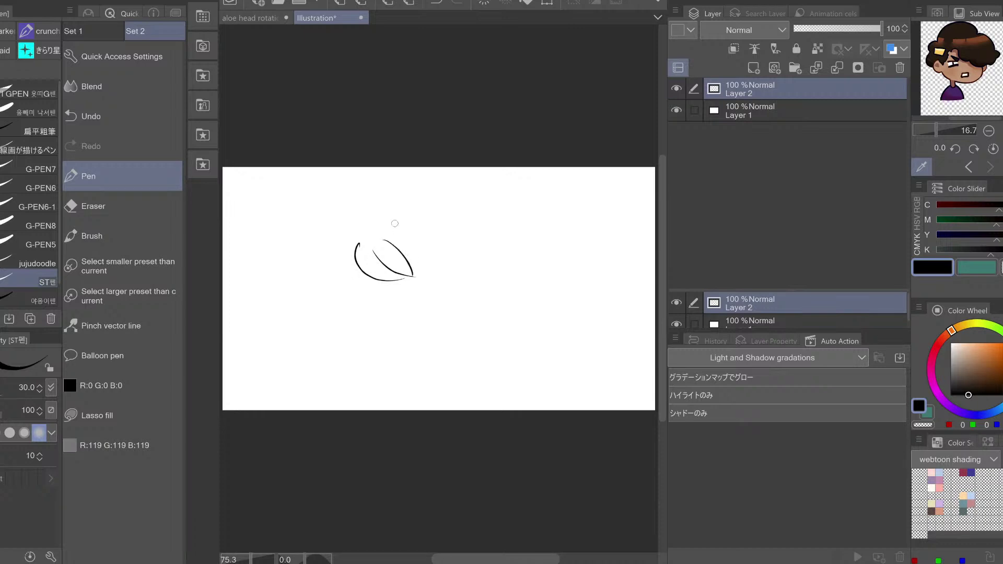
pyautogui.moveTo(395, 223); pyautogui.dragTo(418, 276)
pyautogui.hotkey('ctrl', 'z')
# Sketch the near side of the hair, the sideburn and the ear beside the fringe, undoing unwanted strokes
pyautogui.moveTo(358, 236)
pyautogui.mouseDown()
pyautogui.moveTo(361, 228)
pyautogui.moveTo(317, 260)
pyautogui.moveTo(334, 287)
pyautogui.mouseUp()
pyautogui.hotkey('ctrl', 'z')
pyautogui.moveTo(339, 290)
pyautogui.mouseDown()
pyautogui.moveTo(356, 277)
pyautogui.moveTo(317, 314)
pyautogui.moveTo(339, 306)
pyautogui.moveTo(404, 332)
pyautogui.mouseUp()
pyautogui.hotkey('ctrl', 'z')
pyautogui.hotkey('ctrl', 'z')
# Sketch the curved jawline below the ear and add simple lines for the eyes and mouth
pyautogui.moveTo(346, 311); pyautogui.dragTo(404, 331)
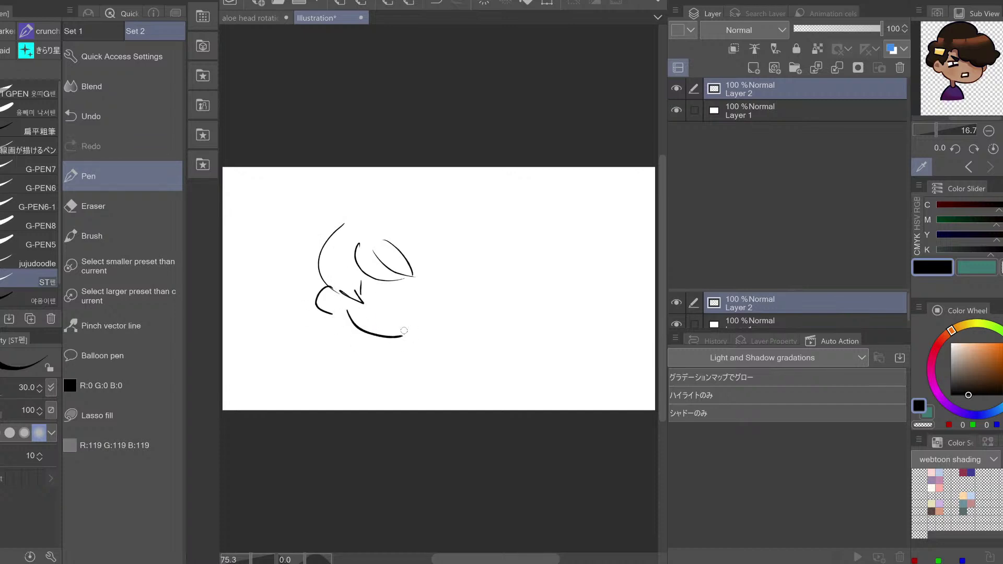
pyautogui.hotkey('ctrl', 'z')
pyautogui.moveTo(349, 313)
pyautogui.mouseDown()
pyautogui.moveTo(406, 329)
pyautogui.moveTo(420, 322)
pyautogui.mouseUp()
pyautogui.moveTo(366, 289); pyautogui.dragTo(386, 285)
pyautogui.moveTo(366, 295); pyautogui.dragTo(380, 292)
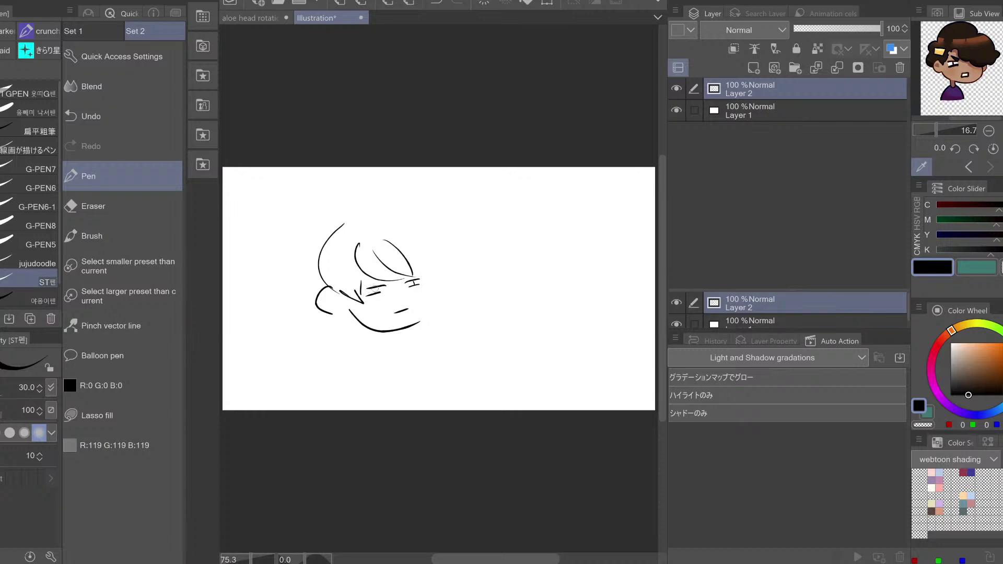
# Draw the far cheek contour from the eye down to the chin, retrying the stroke in normal and mirrored views
pyautogui.moveTo(423, 273)
pyautogui.mouseDown()
pyautogui.moveTo(439, 291)
pyautogui.moveTo(418, 328)
pyautogui.mouseUp()
pyautogui.hotkey('ctrl', 'z')
pyautogui.moveTo(423, 274)
pyautogui.mouseDown()
pyautogui.moveTo(433, 303)
pyautogui.moveTo(421, 323)
pyautogui.mouseUp()
pyautogui.press('h')
pyautogui.hotkey('ctrl', 'z')
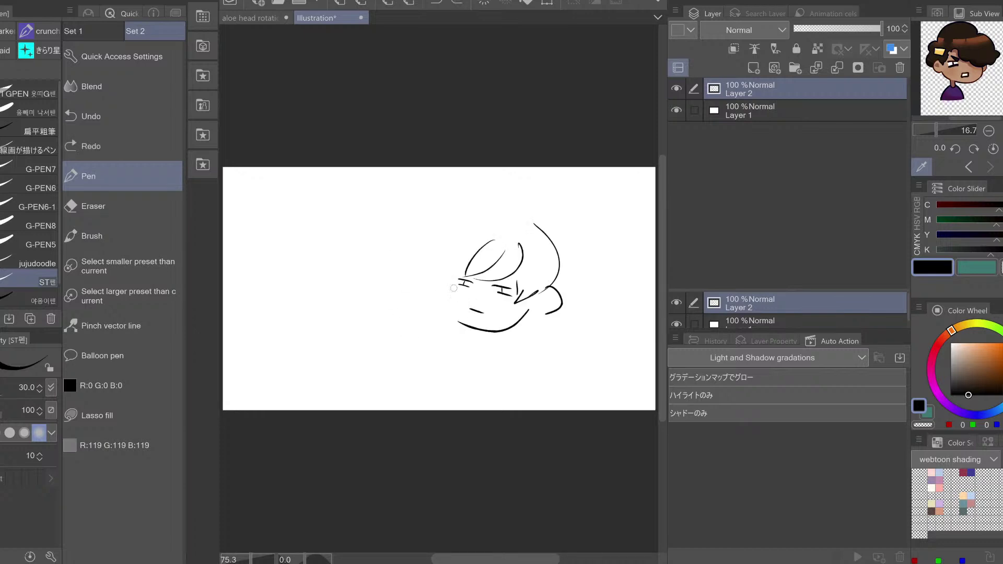
pyautogui.moveTo(448, 279); pyautogui.dragTo(468, 325)
pyautogui.press('h')
pyautogui.hotkey('ctrl', 'z')
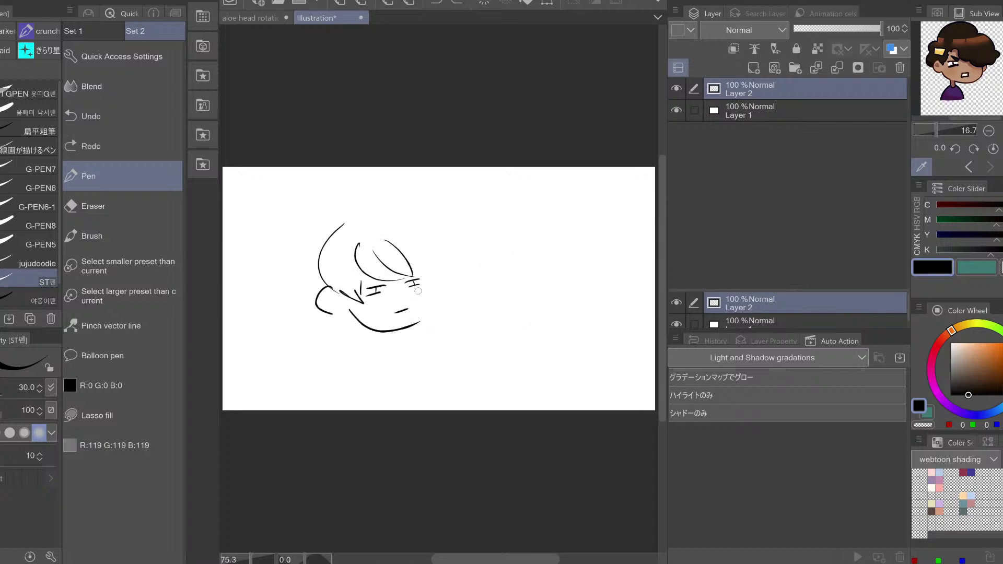
pyautogui.moveTo(423, 279); pyautogui.dragTo(409, 331)
pyautogui.press('e')
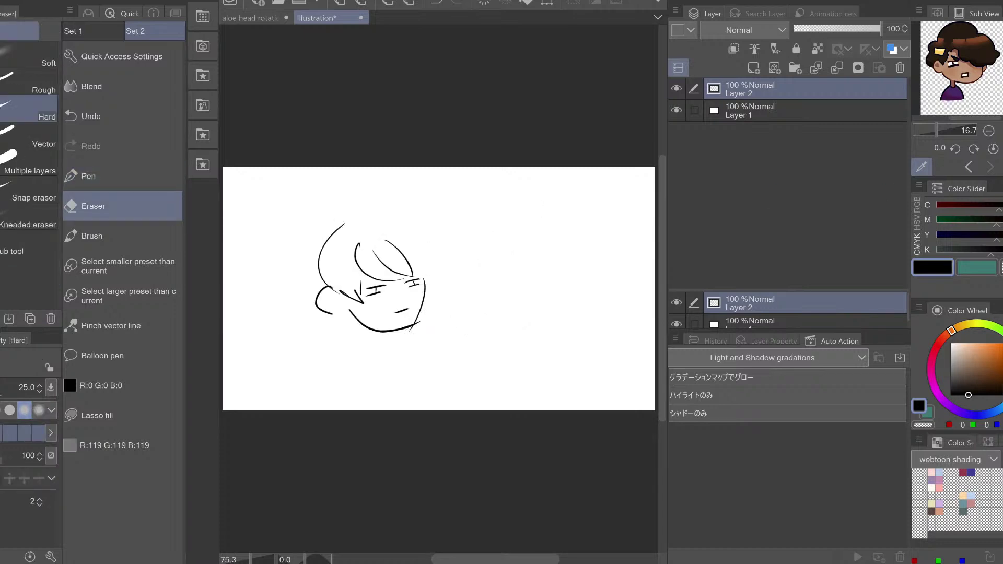
# Sketch the far hair tuft, the crown outline and the two round hair buns, checking the head mirrored
pyautogui.press('p')
pyautogui.moveTo(315, 287)
pyautogui.mouseDown()
pyautogui.moveTo(323, 243)
pyautogui.moveTo(291, 285)
pyautogui.moveTo(317, 241)
pyautogui.moveTo(294, 292)
pyautogui.mouseUp()
pyautogui.hotkey('ctrl', 'z')
pyautogui.moveTo(387, 222)
pyautogui.mouseDown()
pyautogui.moveTo(454, 246)
pyautogui.moveTo(421, 276)
pyautogui.moveTo(418, 259)
pyautogui.mouseUp()
pyautogui.moveTo(362, 220)
pyautogui.mouseDown()
pyautogui.moveTo(429, 278)
pyautogui.moveTo(494, 215)
pyautogui.moveTo(529, 225)
pyautogui.mouseUp()
pyautogui.press('h')
pyautogui.hotkey('ctrl', 'z')
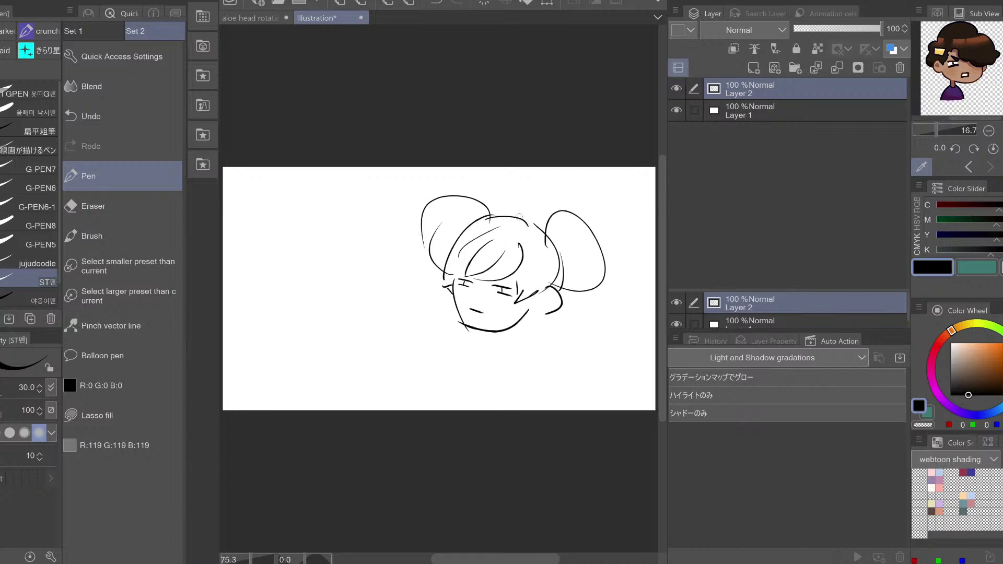
# Mirror the canvas view and sketch a larger outer contour around the near hair bun
pyautogui.press('h')
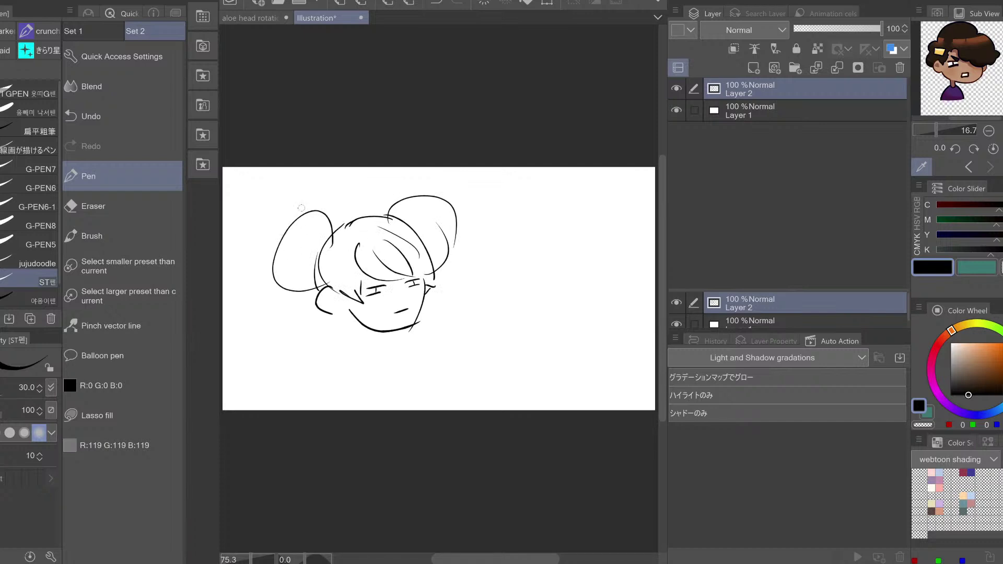
pyautogui.moveTo(311, 204)
pyautogui.mouseDown()
pyautogui.moveTo(280, 301)
pyautogui.moveTo(325, 280)
pyautogui.moveTo(337, 241)
pyautogui.mouseUp()
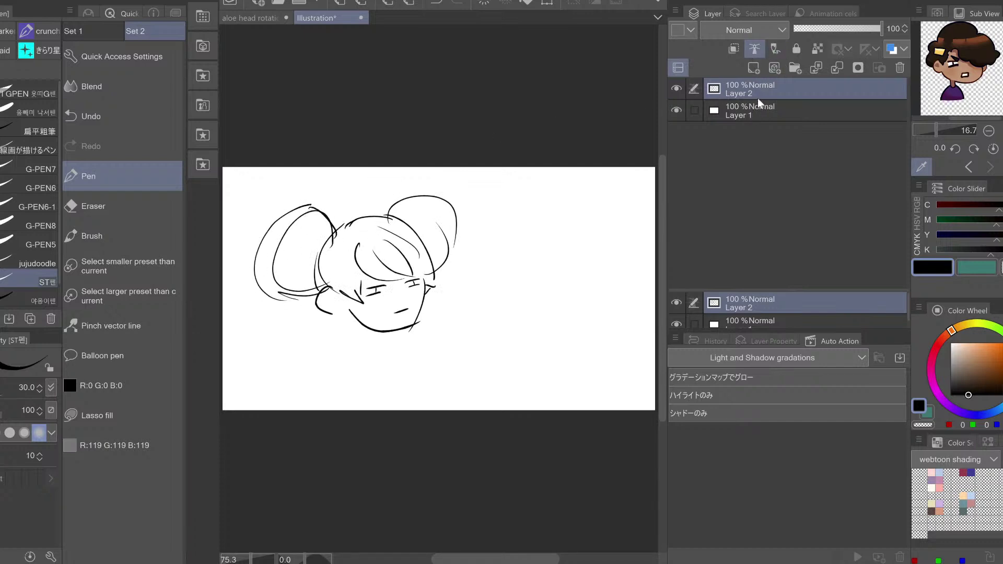
# Add a raster layer beneath the Layer 2 line art and choose the R:119 G:119 B:119 gray
pyautogui.click(753, 69)
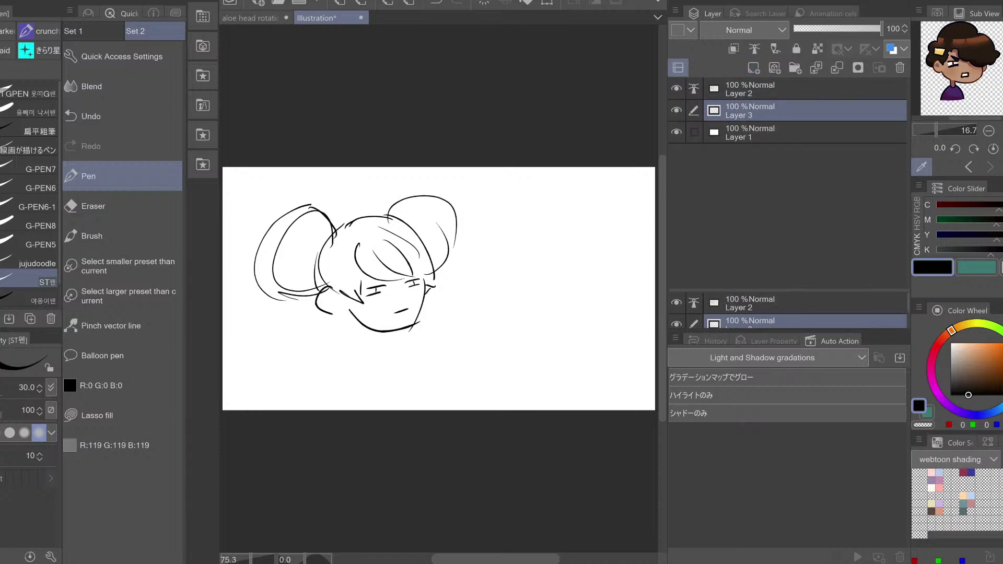
pyautogui.press('g')
pyautogui.click(111, 444)
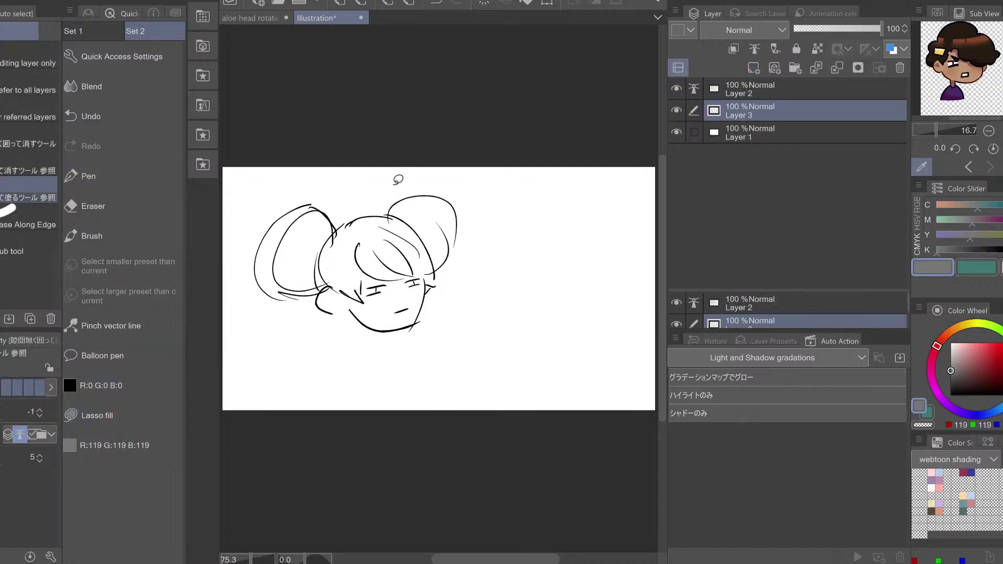
# Close the outline gap between the ear and the jaw on Layer 2, and reselect Layer 3
pyautogui.click(850, 89)
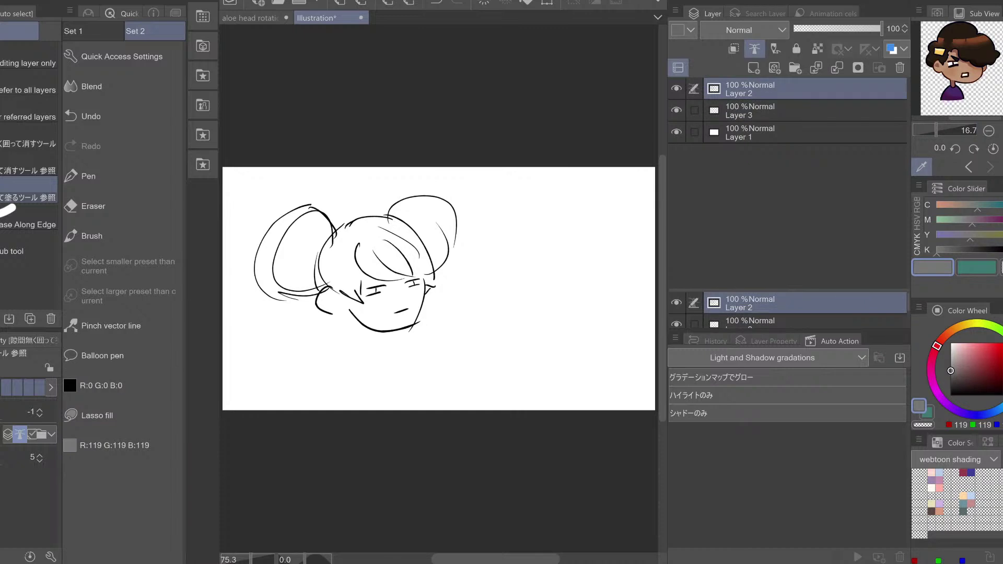
pyautogui.press('p')
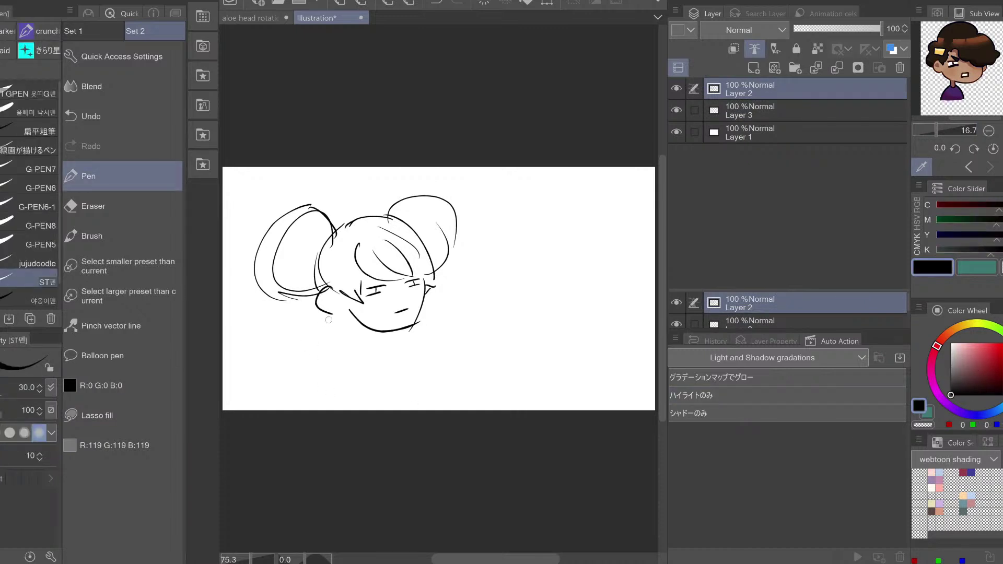
pyautogui.click(814, 110)
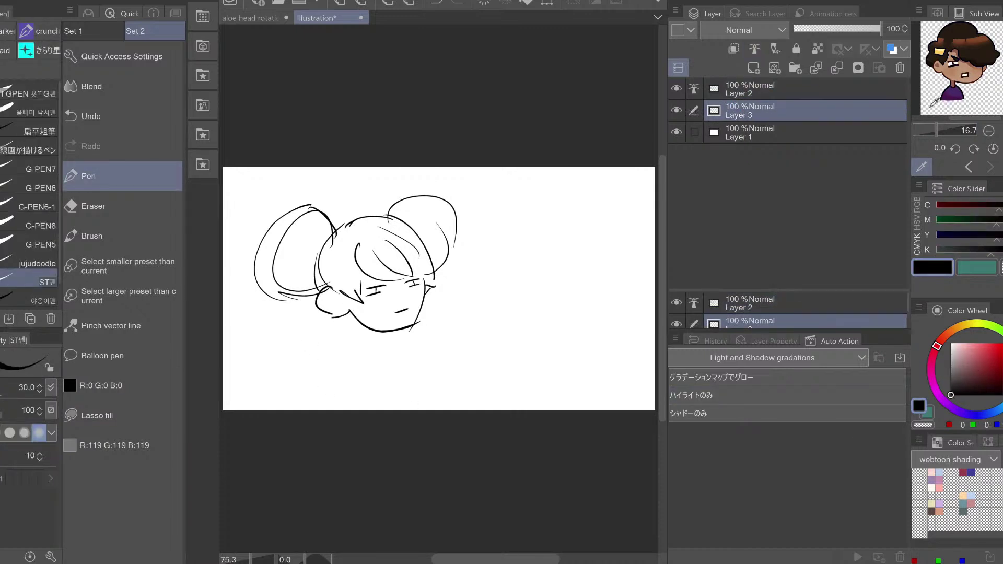
# Reapply the reference-layer setting to Layer 2 for the enclose-and-fill tool and make Layer 3 active
pyautogui.press('e')
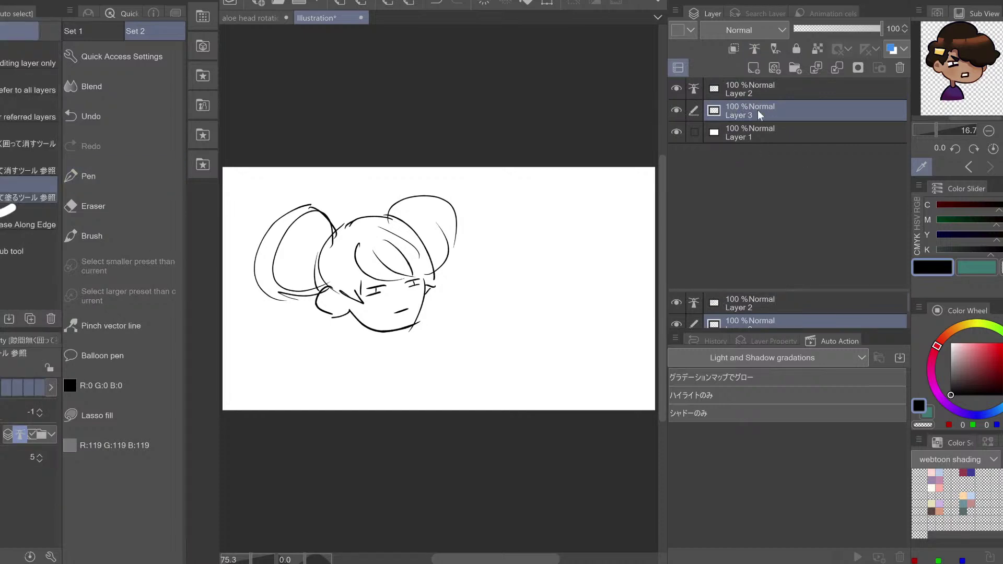
pyautogui.click(765, 92)
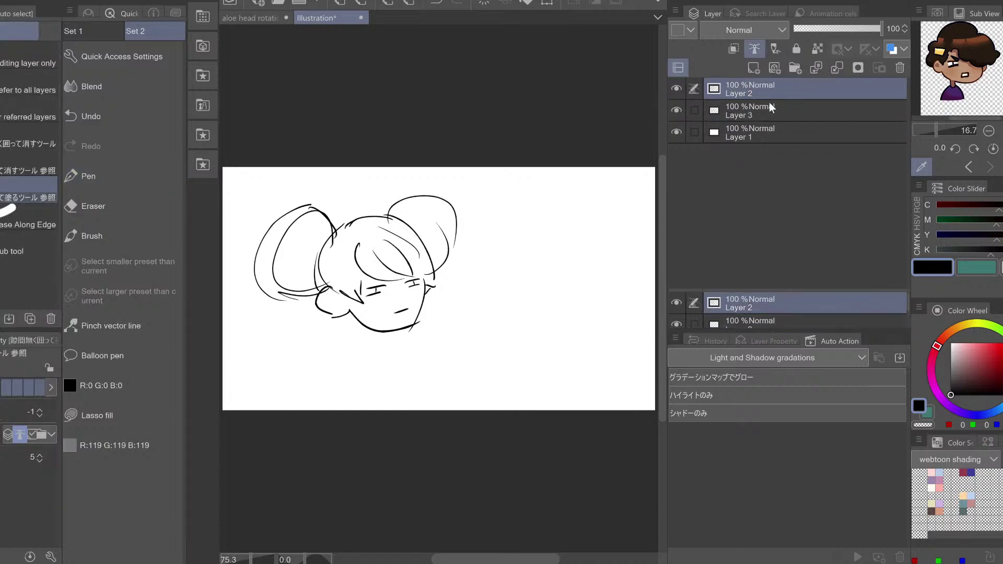
pyautogui.click(754, 49)
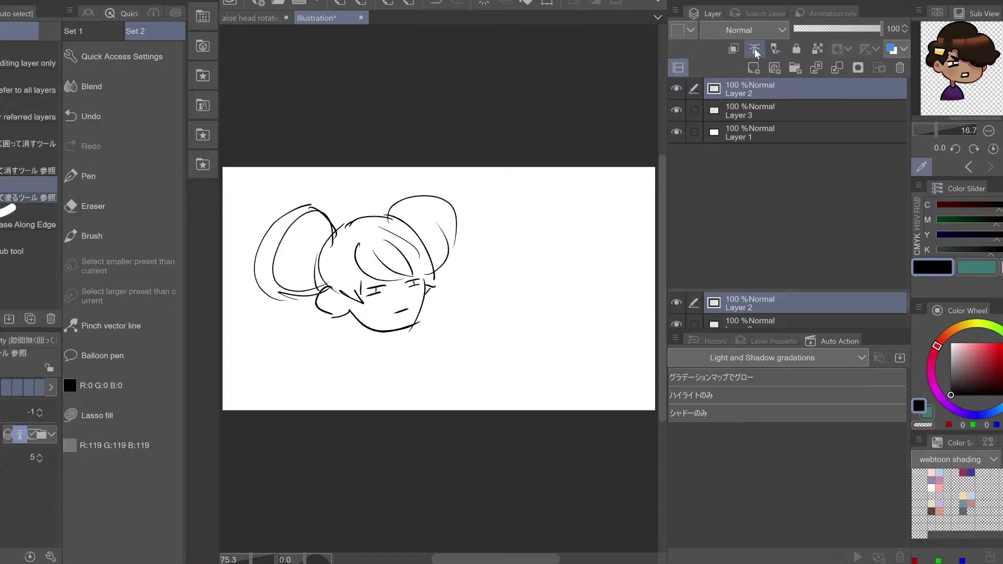
pyautogui.click(763, 113)
# Fill the whole head silhouette on Layer 3 with R:119 G:119 B:119 gray, undoing the first fill made in black
pyautogui.moveTo(377, 159)
pyautogui.mouseDown()
pyautogui.moveTo(254, 310)
pyautogui.moveTo(462, 294)
pyautogui.moveTo(412, 157)
pyautogui.mouseUp()
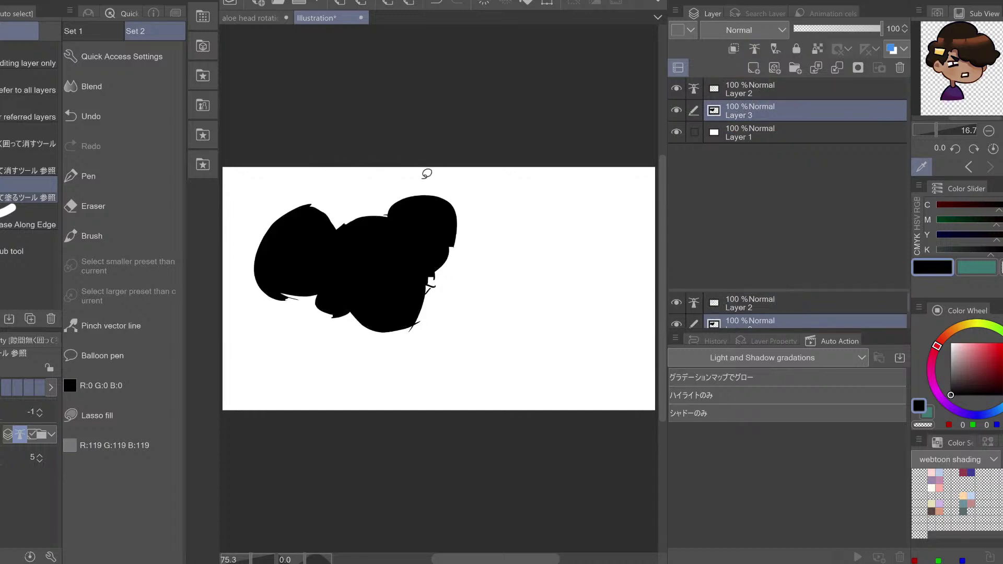
pyautogui.hotkey('ctrl', 'z')
pyautogui.click(127, 445)
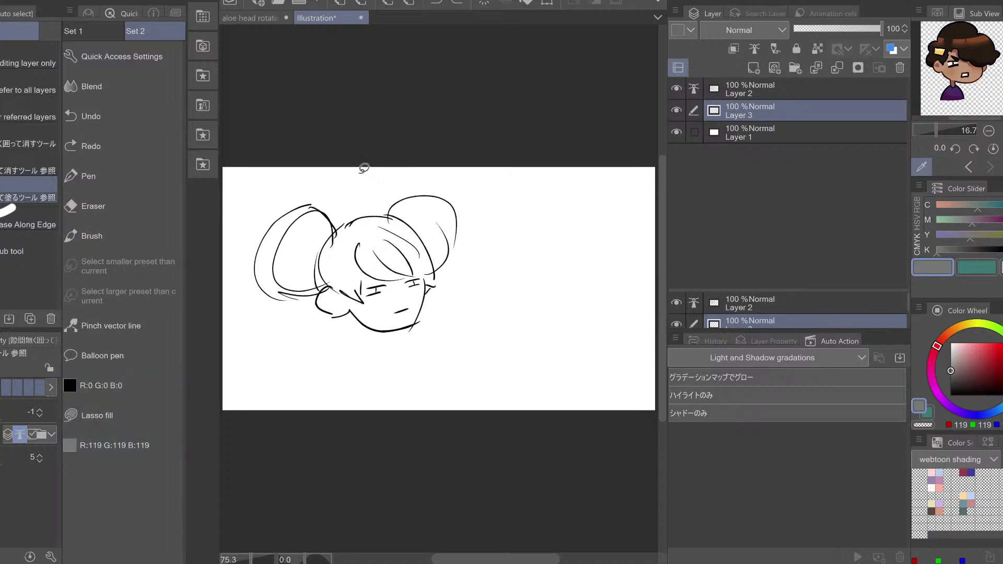
pyautogui.moveTo(296, 174)
pyautogui.mouseDown()
pyautogui.moveTo(470, 206)
pyautogui.moveTo(410, 412)
pyautogui.moveTo(235, 284)
pyautogui.moveTo(405, 177)
pyautogui.mouseUp()
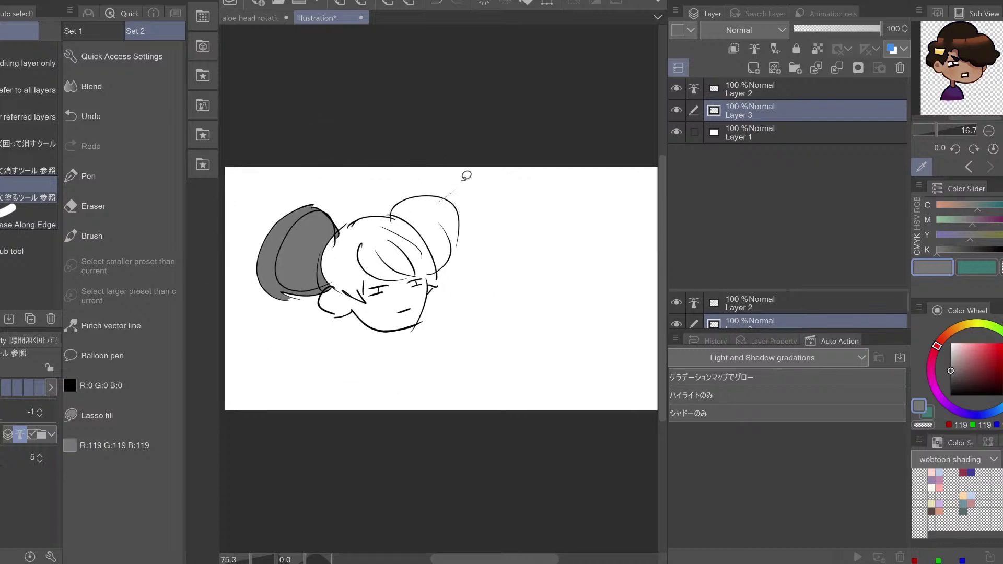
pyautogui.moveTo(466, 176); pyautogui.dragTo(429, 167)
pyautogui.moveTo(478, 164)
pyautogui.mouseDown()
pyautogui.moveTo(285, 273)
pyautogui.moveTo(478, 162)
pyautogui.moveTo(398, 358)
pyautogui.moveTo(467, 180)
pyautogui.mouseUp()
pyautogui.moveTo(445, 184)
pyautogui.mouseDown()
pyautogui.moveTo(441, 153)
pyautogui.moveTo(415, 180)
pyautogui.mouseUp()
pyautogui.moveTo(417, 172)
pyautogui.mouseDown()
pyautogui.moveTo(500, 245)
pyautogui.moveTo(428, 178)
pyautogui.mouseUp()
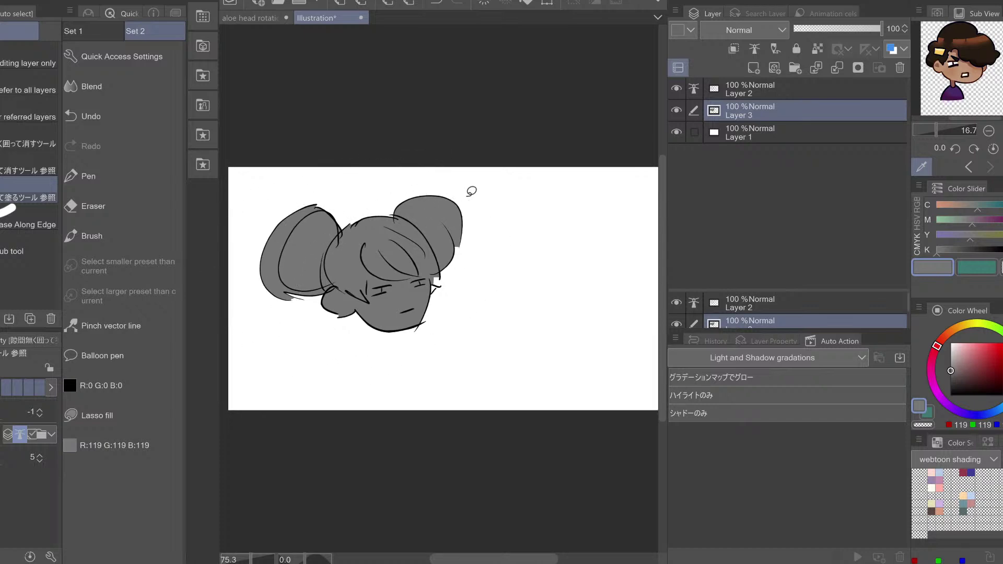
# Patch the unfilled gaps below the near bun and beside the far bun and hair tuft with gray Lasso fill
pyautogui.press('h')
pyautogui.press('h')
pyautogui.press('m')
pyautogui.click(22, 249)
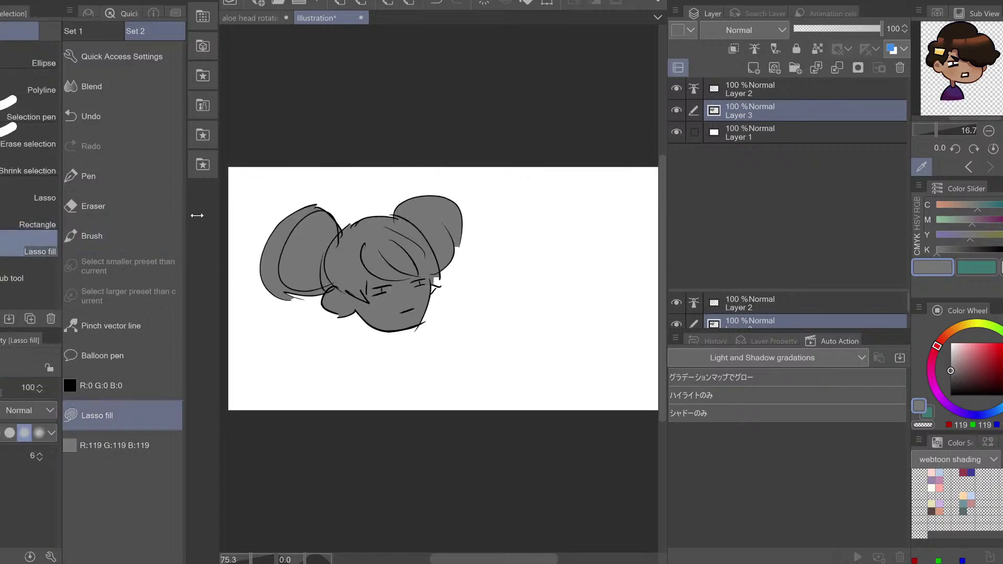
pyautogui.moveTo(289, 299); pyautogui.dragTo(313, 261)
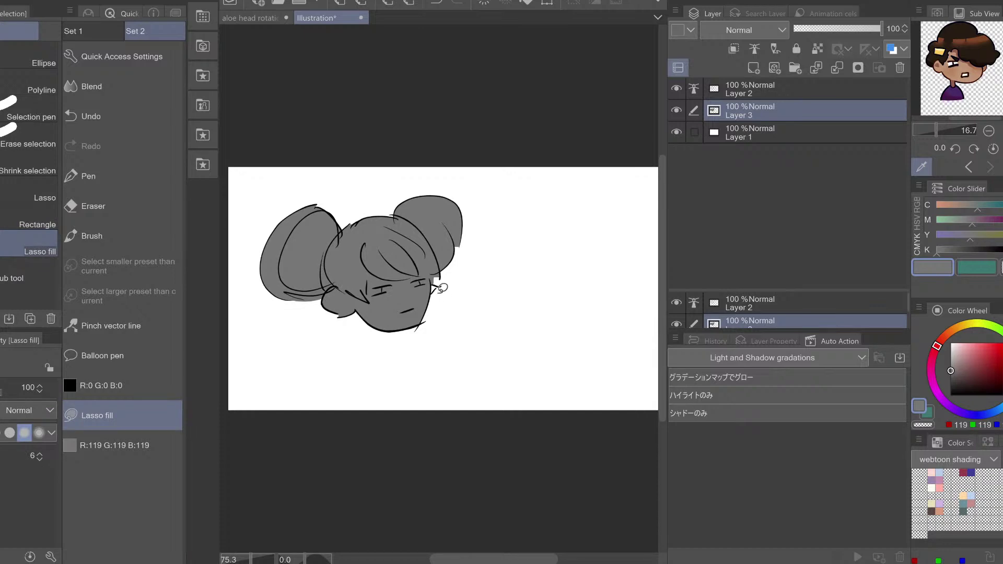
pyautogui.moveTo(437, 233)
pyautogui.mouseDown()
pyautogui.moveTo(476, 230)
pyautogui.moveTo(464, 248)
pyautogui.moveTo(453, 238)
pyautogui.moveTo(455, 253)
pyautogui.moveTo(465, 217)
pyautogui.moveTo(453, 247)
pyautogui.mouseUp()
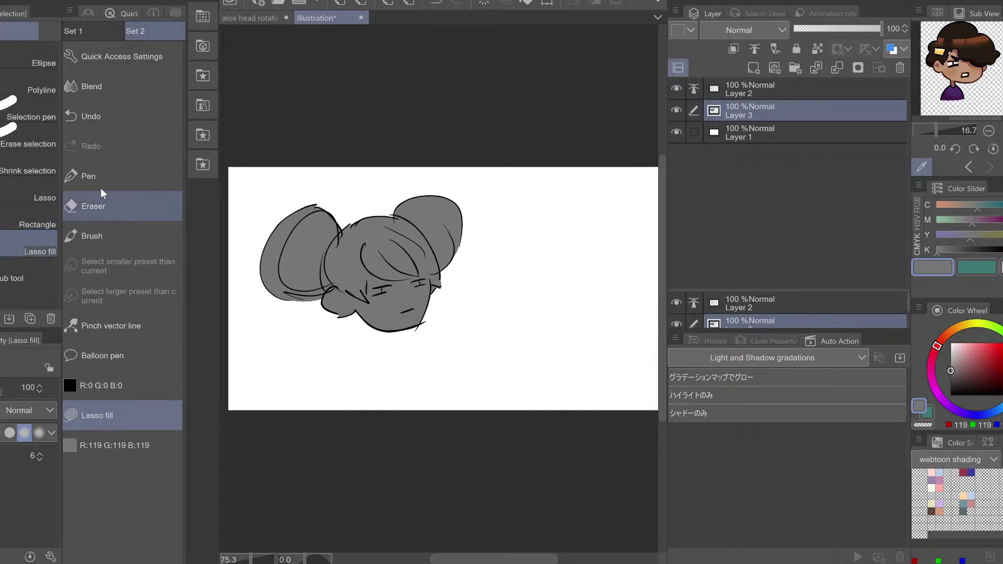
pyautogui.press('h')
pyautogui.press('h')
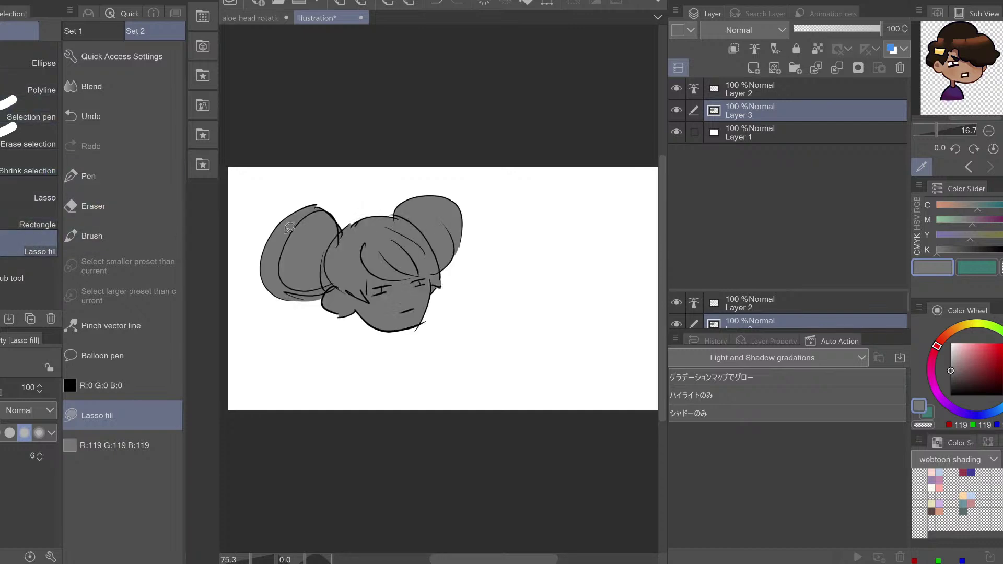
pyautogui.press('c')
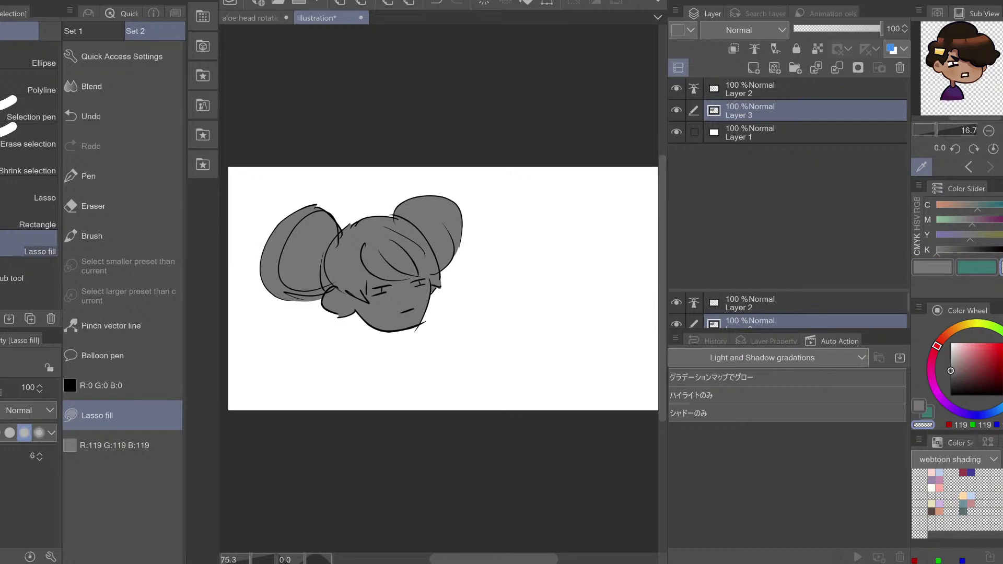
pyautogui.press('g')
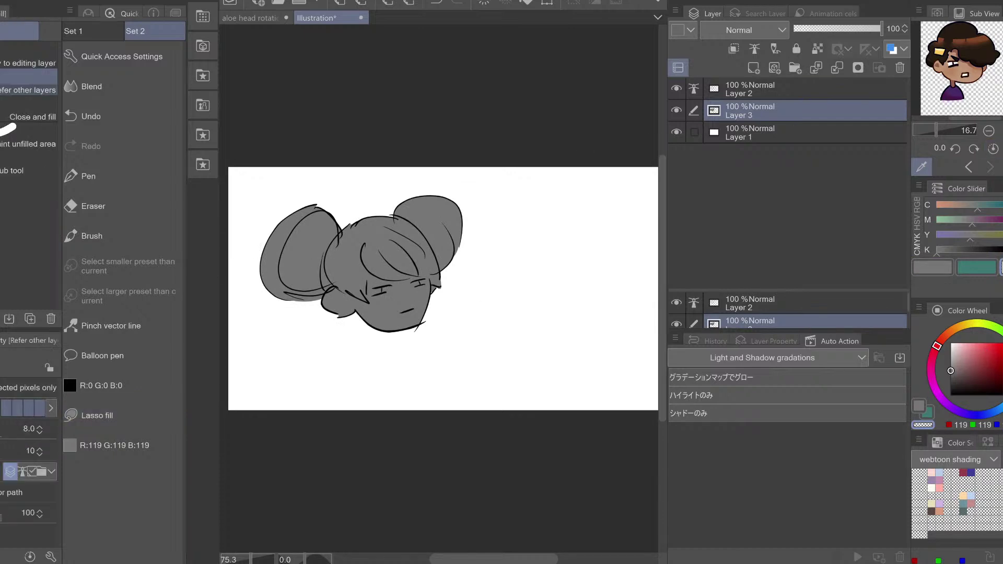
pyautogui.press('m')
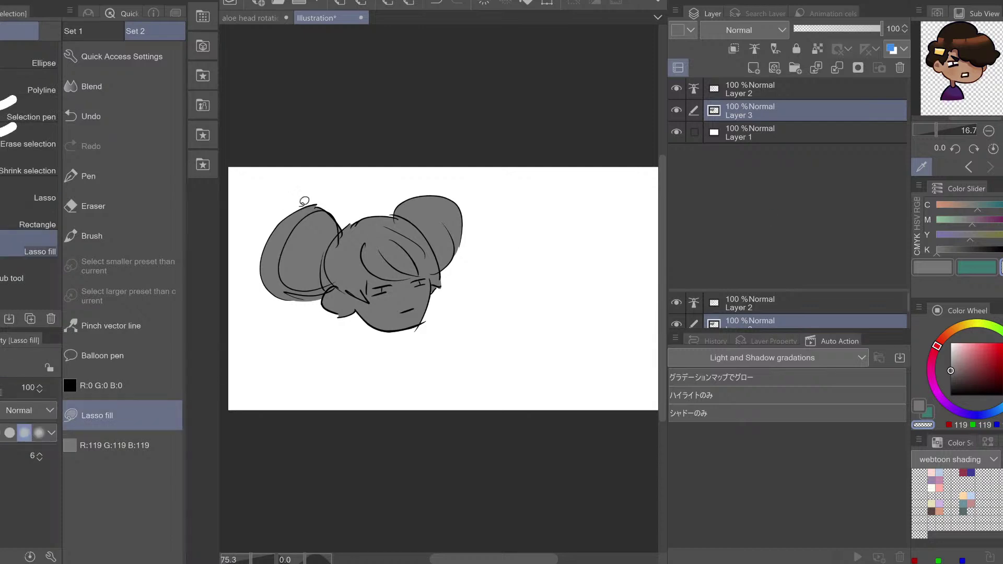
pyautogui.press('c')
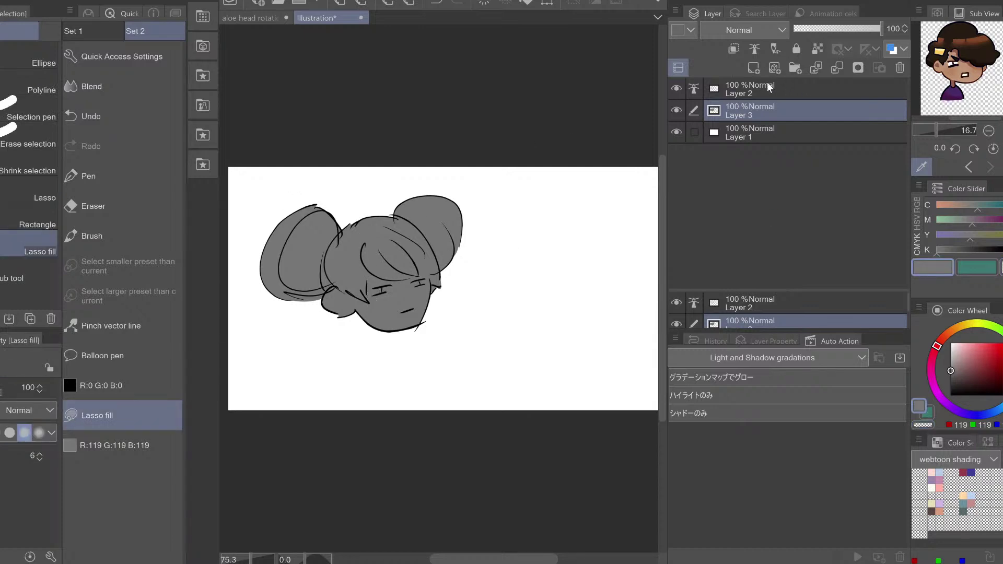
# Add a folder clipped to the gray silhouette layer and create a new raster layer inside it
pyautogui.click(734, 48)
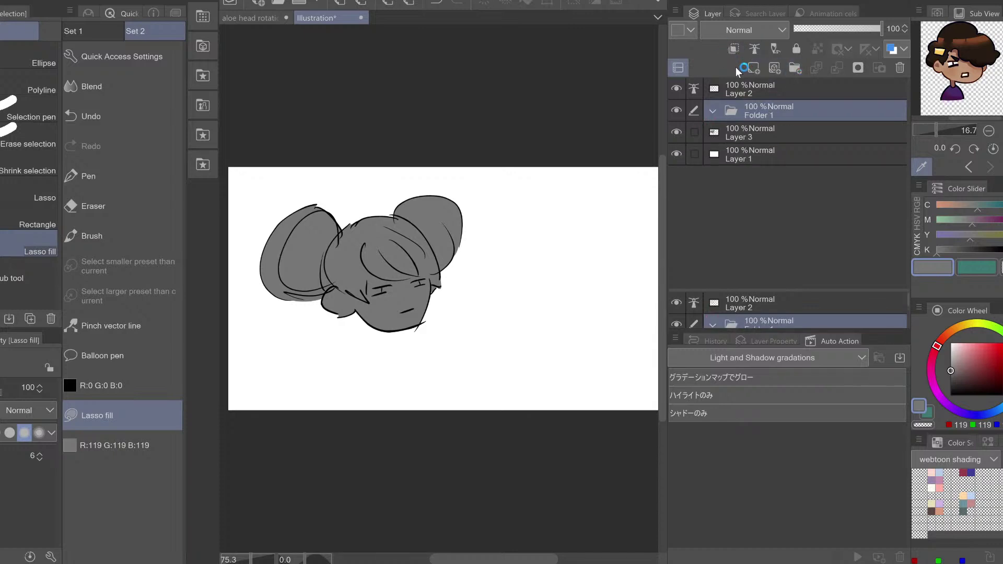
pyautogui.click(750, 68)
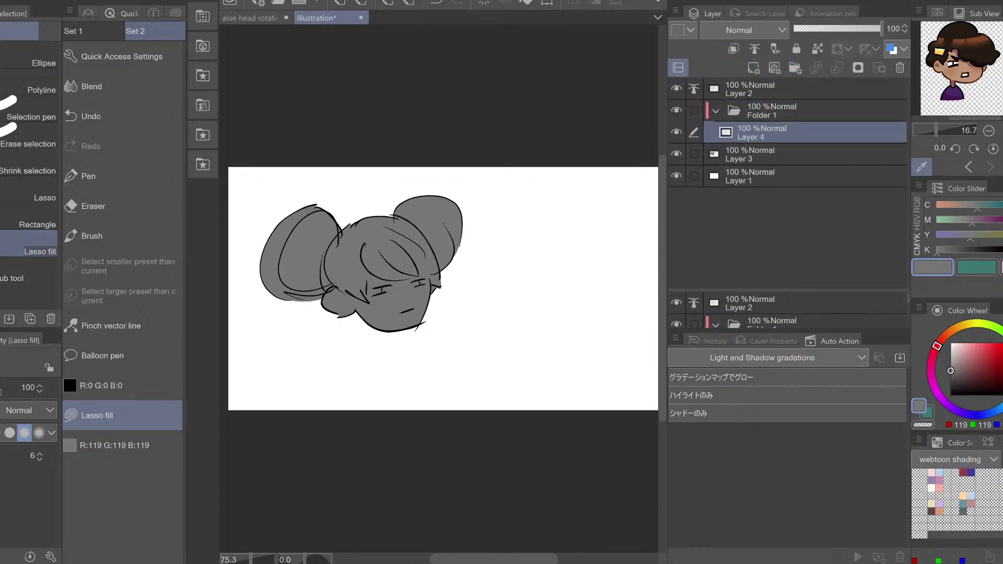
# Load the "that witch" color set and fill both buns, the crown and the fringe with its bright pink
pyautogui.press('g')
pyautogui.click(957, 459)
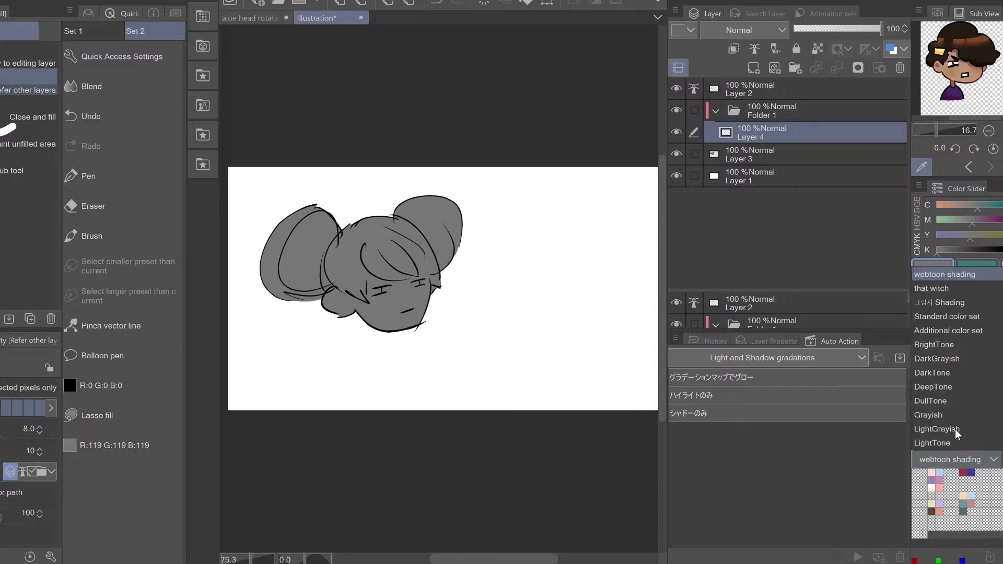
pyautogui.click(954, 284)
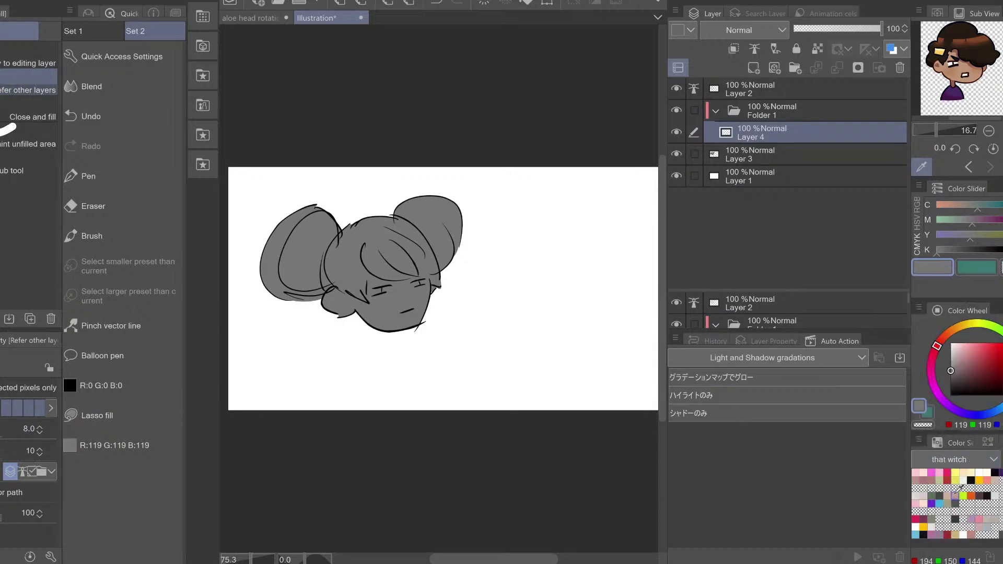
pyautogui.click(931, 472)
pyautogui.click(301, 251)
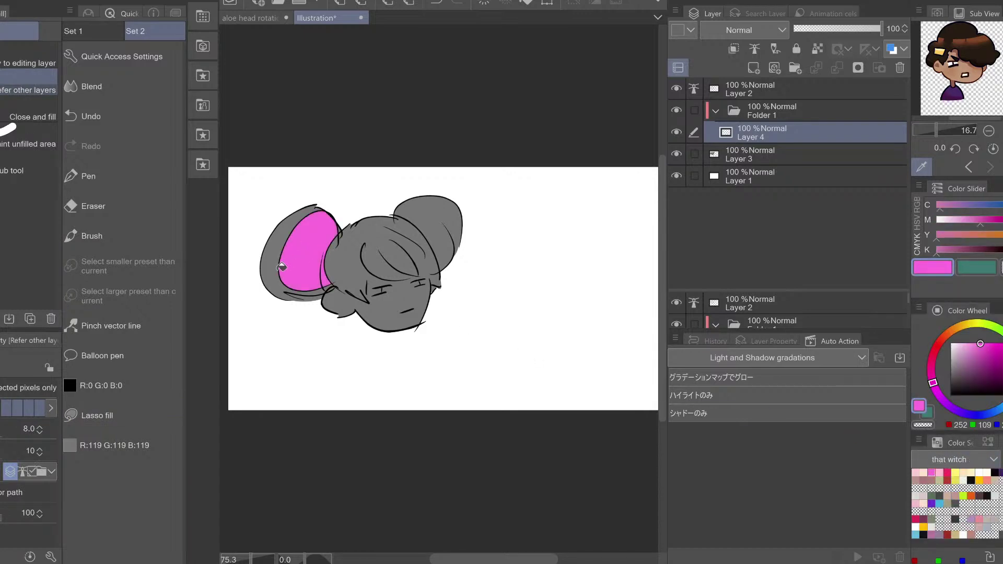
pyautogui.click(280, 285)
pyautogui.click(365, 254)
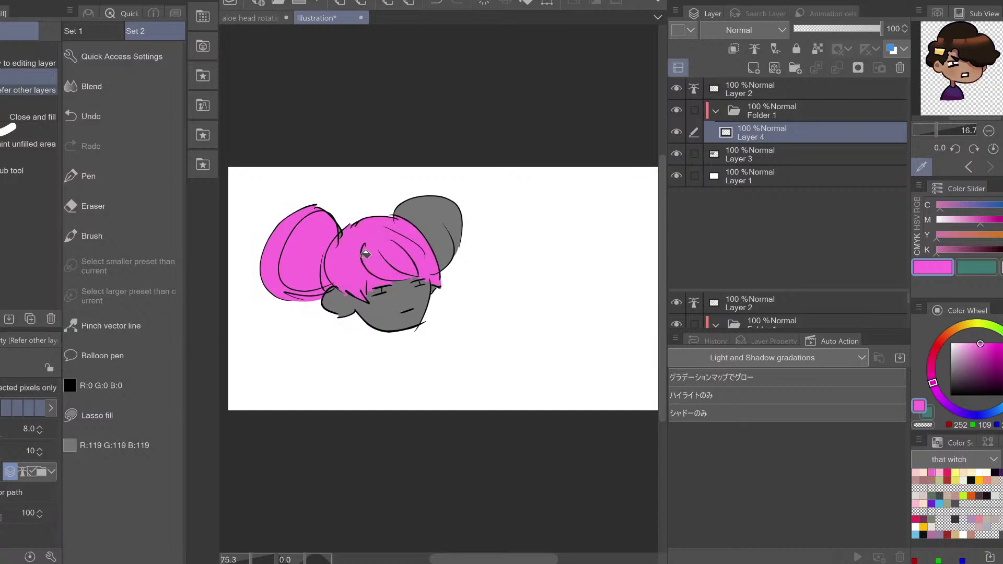
pyautogui.click(438, 221)
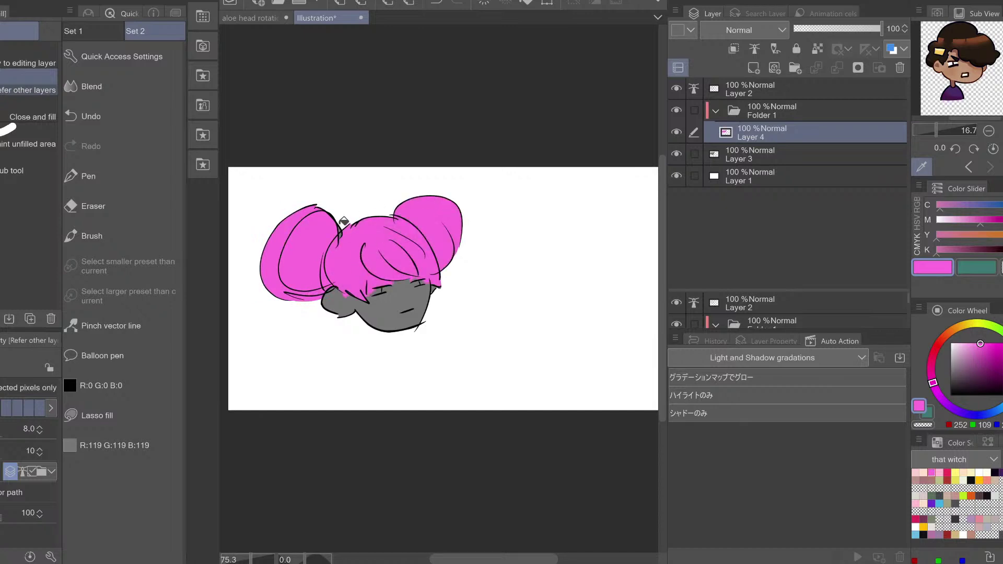
# Tidy the pink hair with Lasso fill, erasing the spill below the fringe with transparent color
pyautogui.press('m')
pyautogui.moveTo(362, 191); pyautogui.dragTo(334, 198)
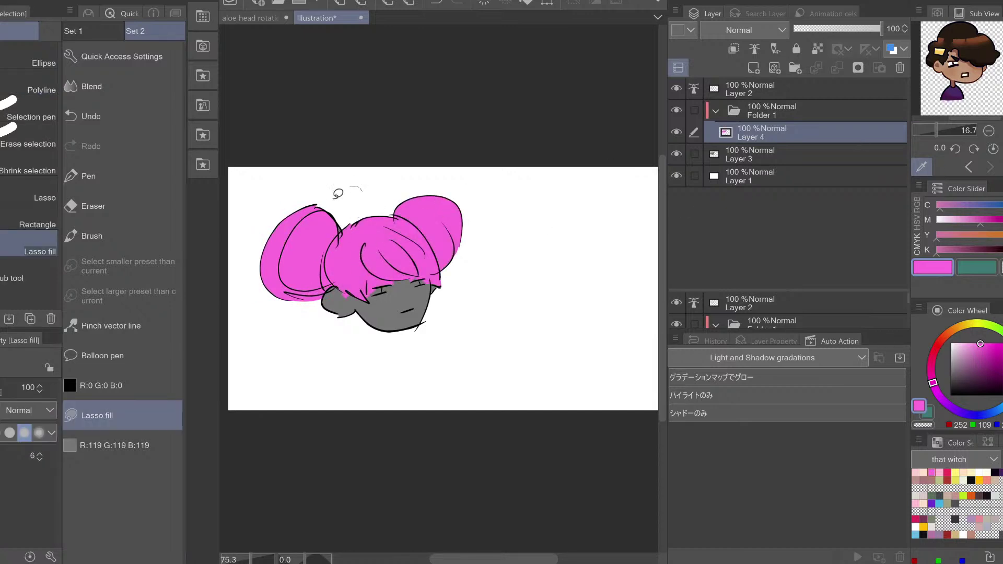
pyautogui.press('c')
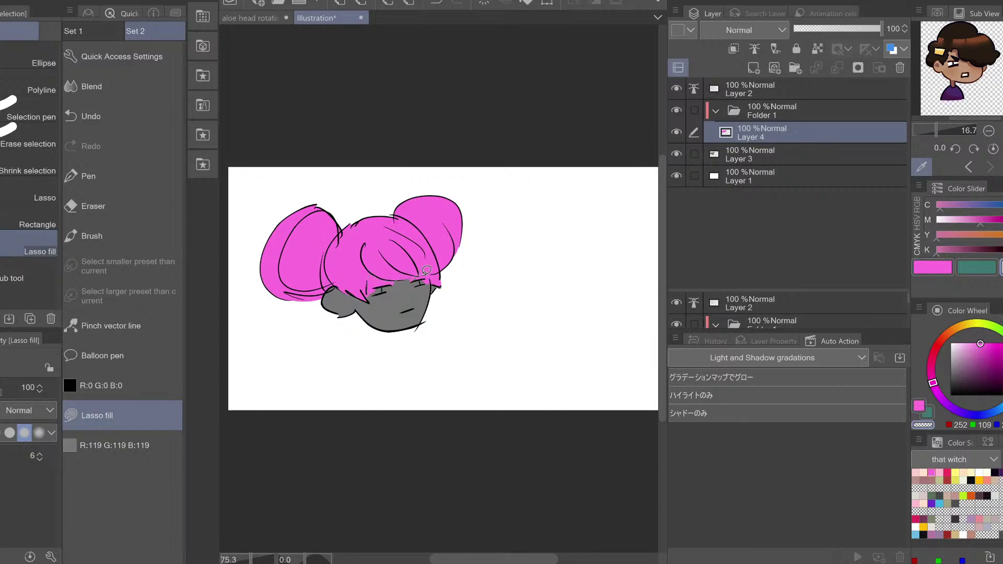
pyautogui.moveTo(434, 281); pyautogui.dragTo(393, 285)
pyautogui.press('c')
pyautogui.press('c')
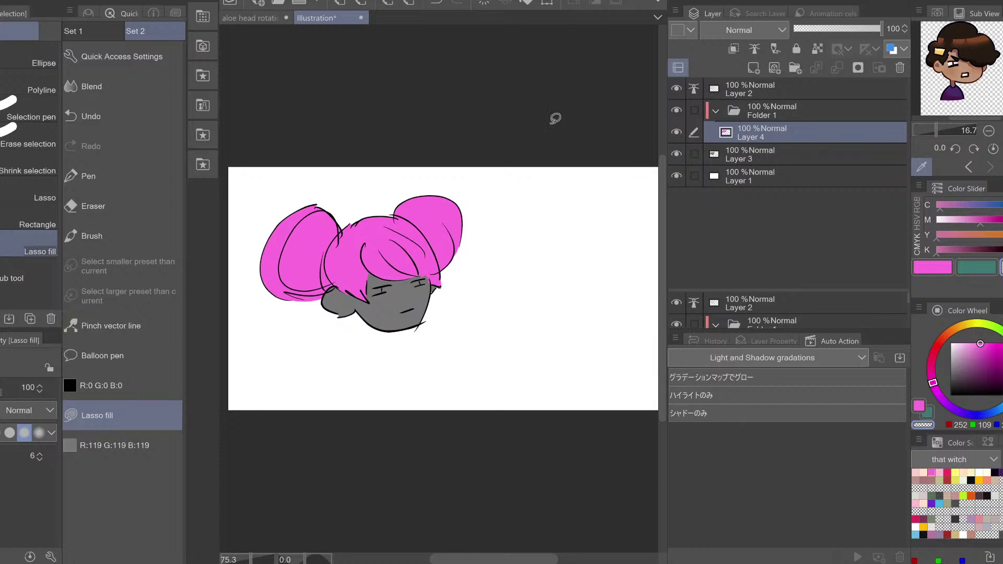
# Add a layer below the hair color inside the folder and fill the face and ear with beige skin color
pyautogui.click(753, 68)
pyautogui.moveTo(754, 140); pyautogui.dragTo(756, 160)
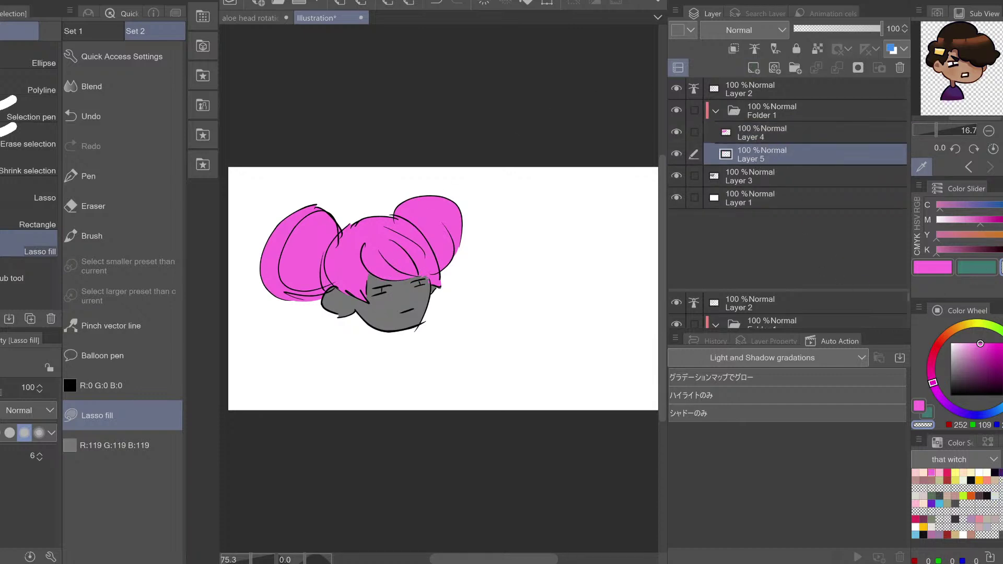
pyautogui.click(994, 480)
pyautogui.moveTo(475, 216)
pyautogui.mouseDown()
pyautogui.moveTo(378, 384)
pyautogui.moveTo(452, 238)
pyautogui.mouseUp()
pyautogui.press('h')
pyautogui.press('h')
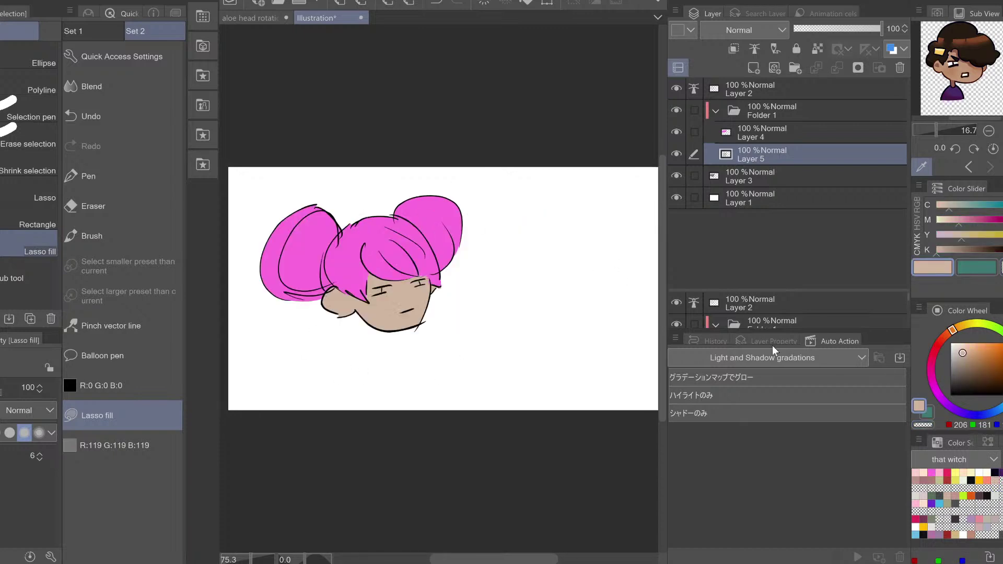
# Fill both eyes with white on the skin color layer, and lock transparent pixels on the pink hair layer
pyautogui.click(979, 472)
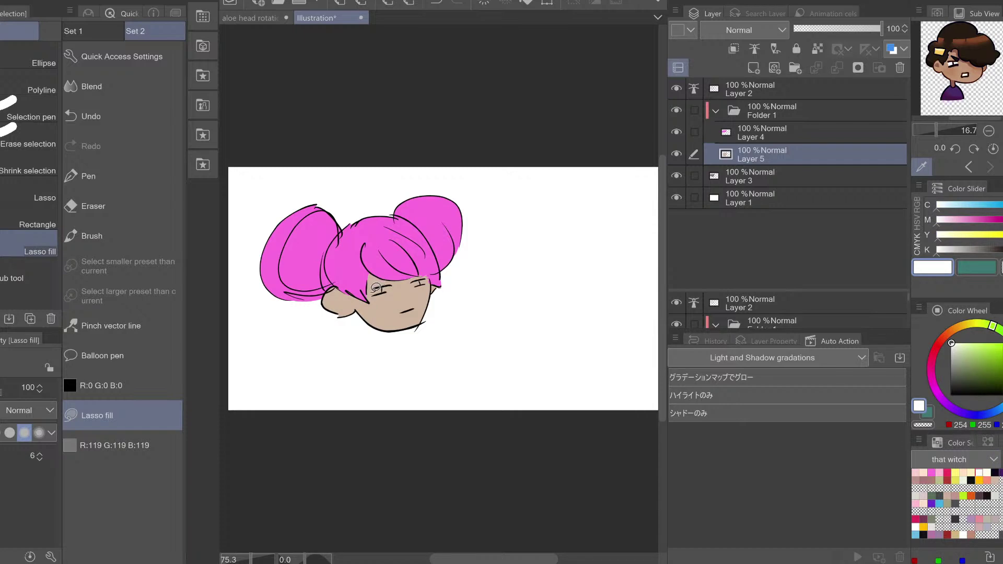
pyautogui.moveTo(393, 289)
pyautogui.mouseDown()
pyautogui.moveTo(373, 293)
pyautogui.moveTo(378, 282)
pyautogui.moveTo(418, 284)
pyautogui.mouseUp()
pyautogui.click(755, 137)
pyautogui.click(820, 48)
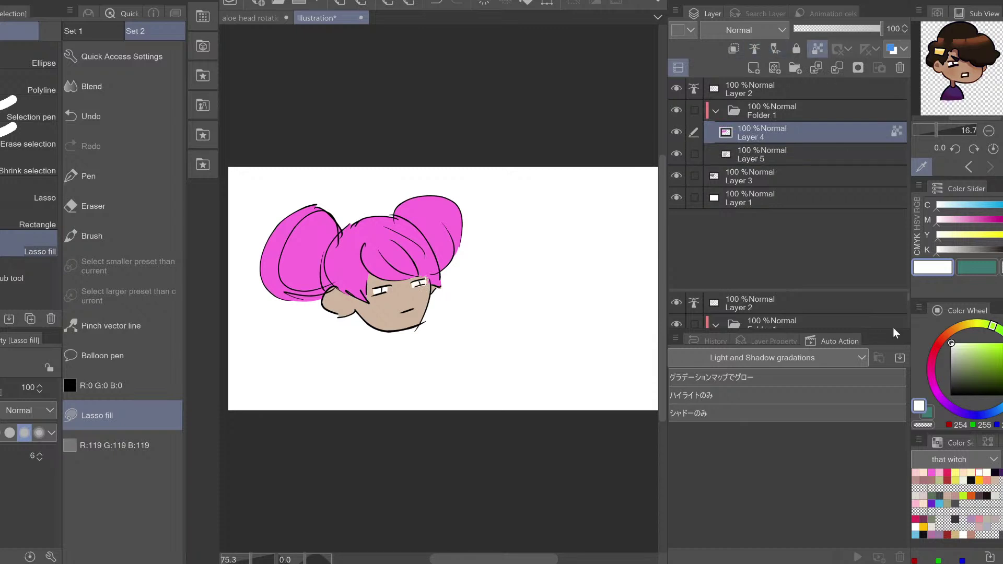
# Try light yellow highlights across both buns and the crown with the "hair highlight 12" brush at size 332.3, undoing the strokes
pyautogui.click(954, 472)
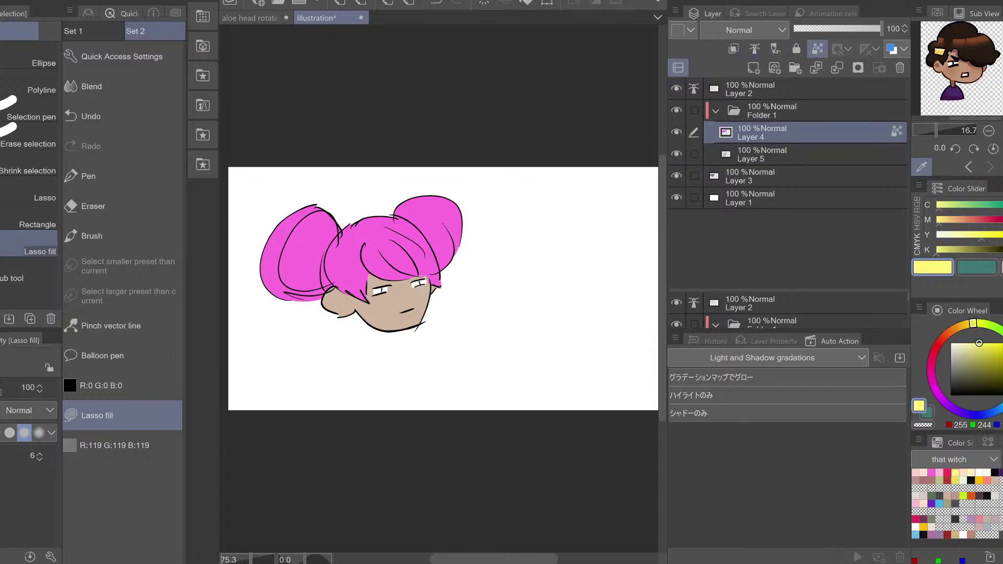
pyautogui.press('b')
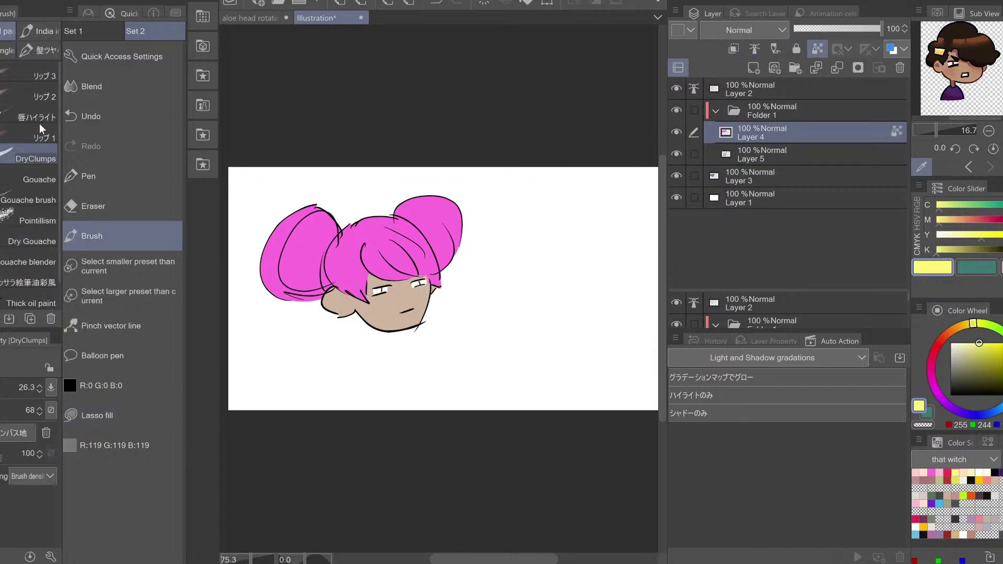
pyautogui.click(53, 49)
pyautogui.click(30, 236)
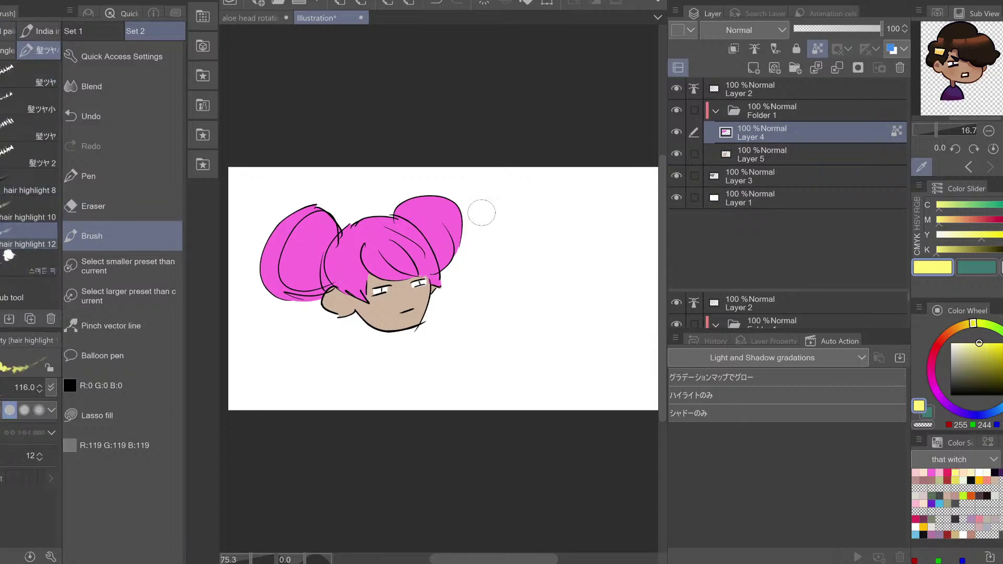
pyautogui.click(2, 390)
pyautogui.moveTo(266, 259); pyautogui.dragTo(280, 257)
pyautogui.moveTo(286, 257); pyautogui.dragTo(413, 224)
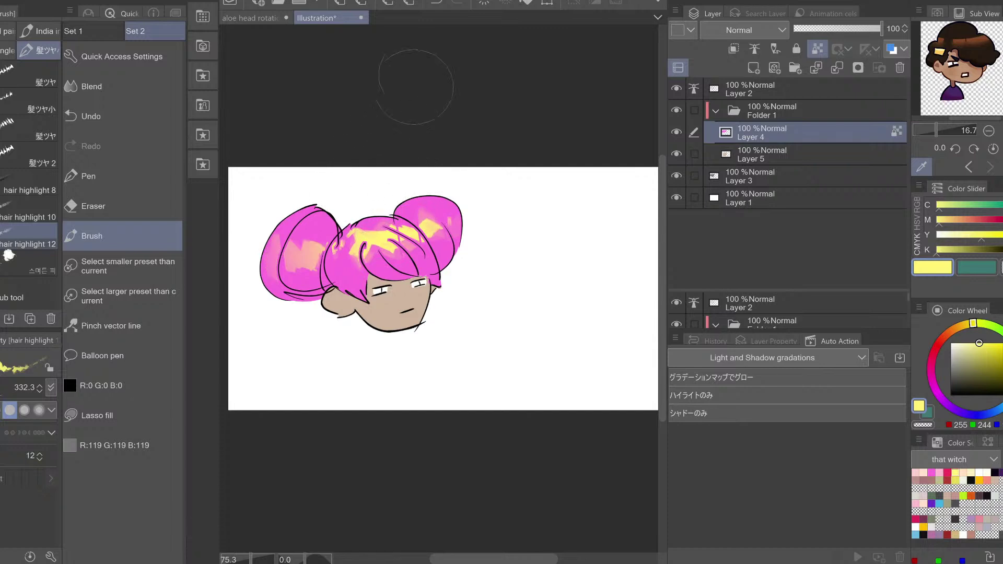
pyautogui.click(754, 47)
pyautogui.hotkey('ctrl', 'z')
pyautogui.hotkey('ctrl', 'z')
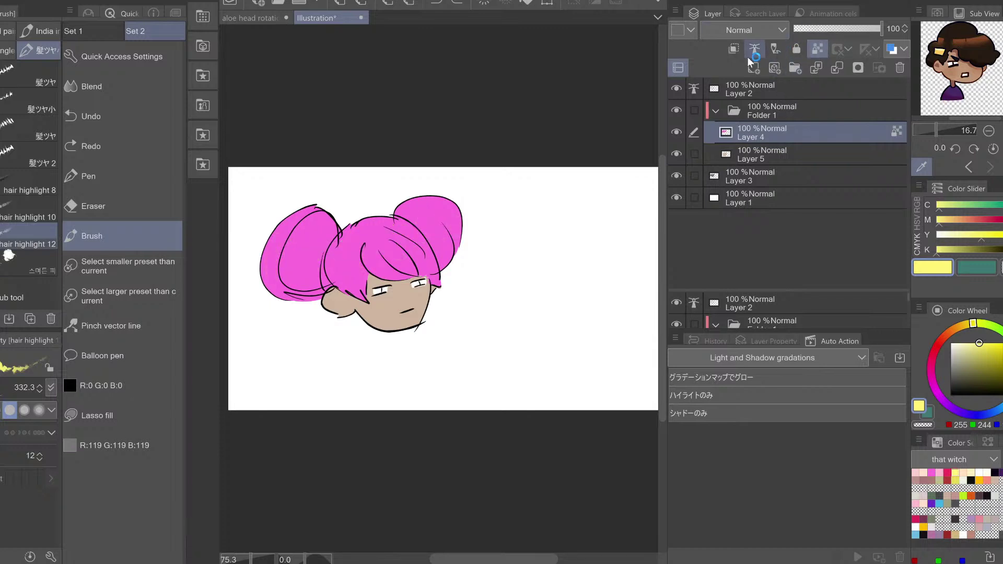
# Set the pink hair layer as the reference layer and try one zigzag yellow highlight band across the hair, undoing the band
pyautogui.click(752, 52)
pyautogui.moveTo(249, 249)
pyautogui.mouseDown()
pyautogui.moveTo(404, 240)
pyautogui.moveTo(480, 205)
pyautogui.mouseUp()
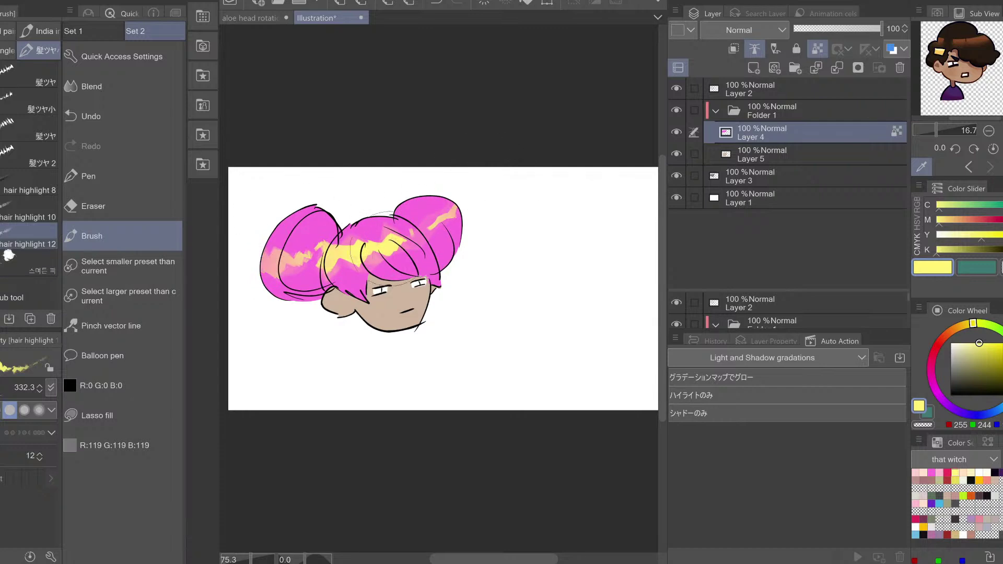
pyautogui.moveTo(365, 262)
pyautogui.mouseDown()
pyautogui.moveTo(411, 263)
pyautogui.moveTo(408, 292)
pyautogui.moveTo(402, 286)
pyautogui.mouseUp()
pyautogui.hotkey('ctrl', 'space')
pyautogui.moveTo(462, 263); pyautogui.dragTo(462, 283)
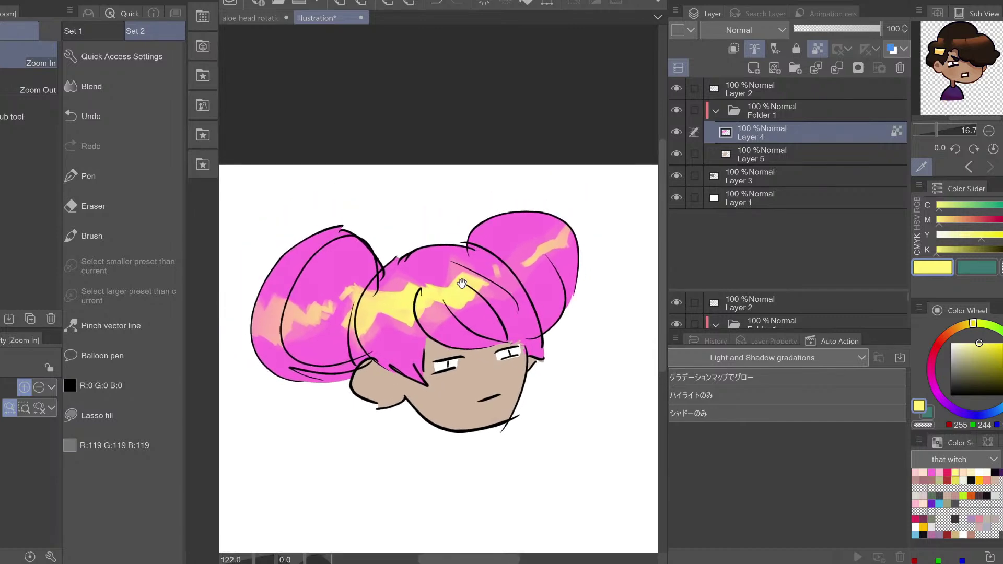
pyautogui.hotkey('ctrl', 'z')
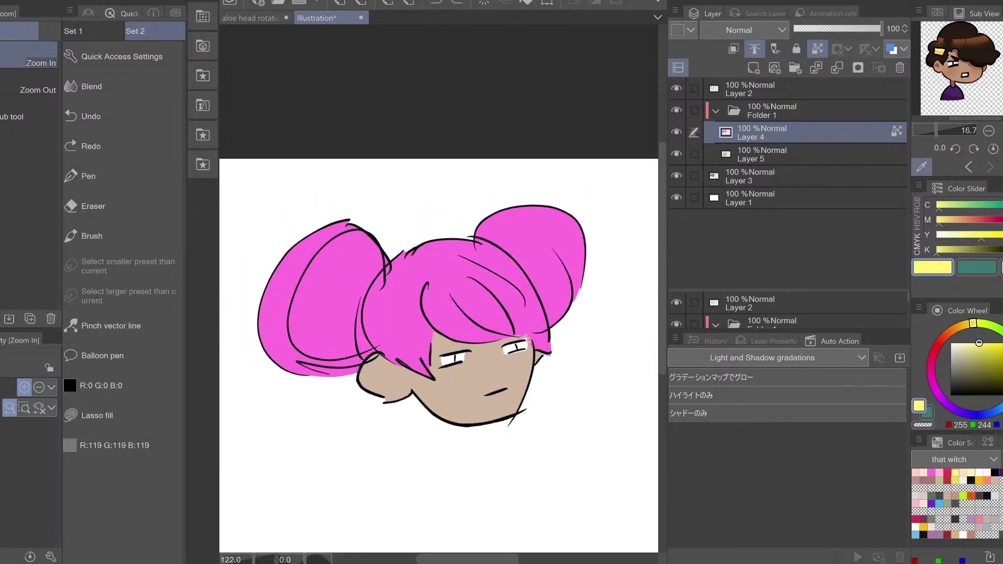
# Choose the "momo and cream" pen for blending, and recolor all of the hair light yellow with Lasso fill
pyautogui.press('b')
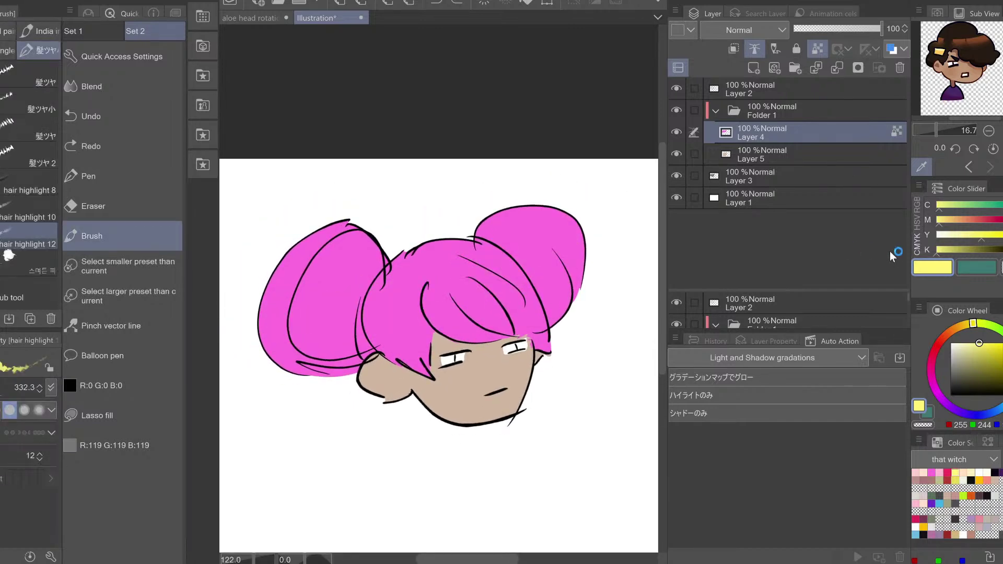
pyautogui.press('p')
pyautogui.press('p')
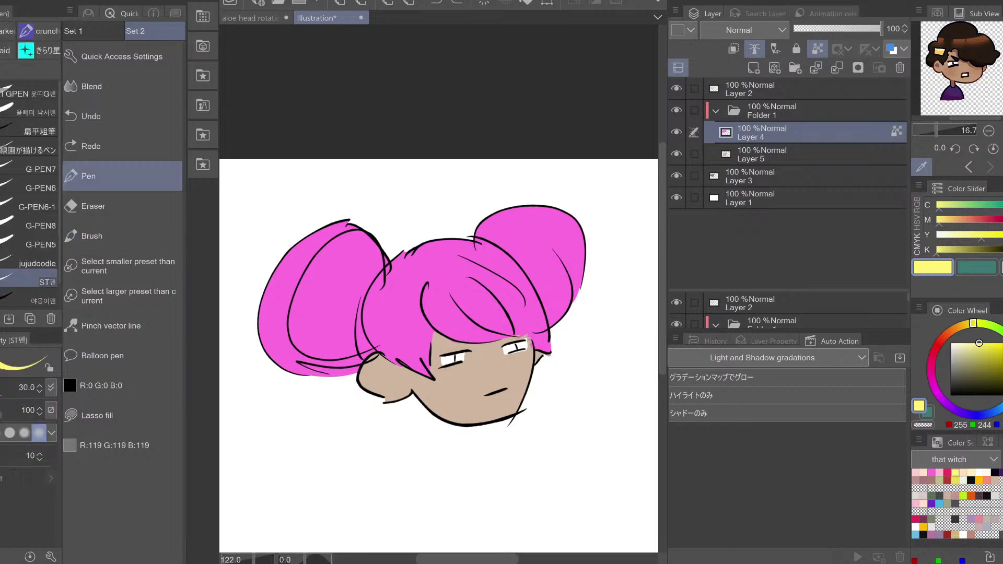
pyautogui.click(3, 51)
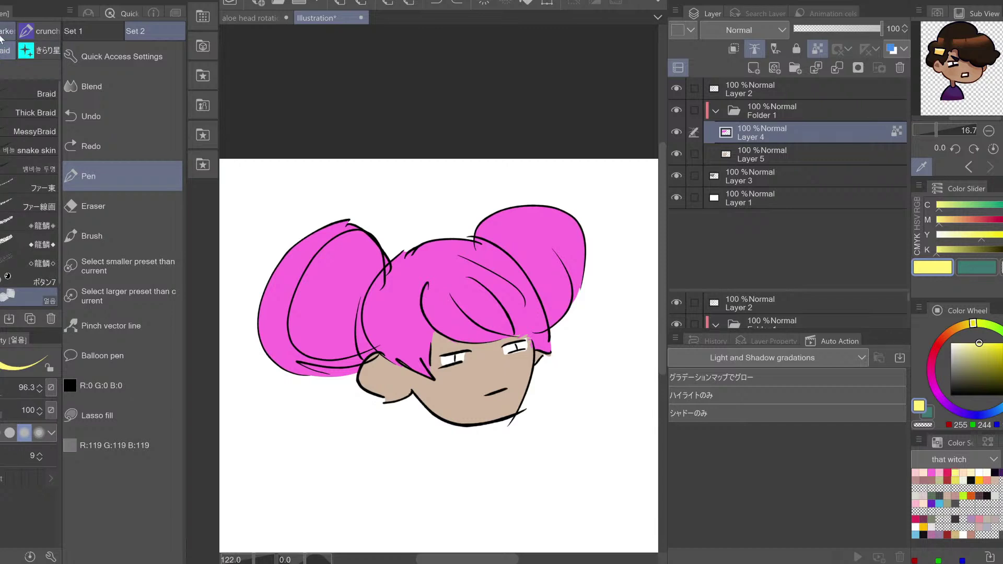
pyautogui.click(4, 33)
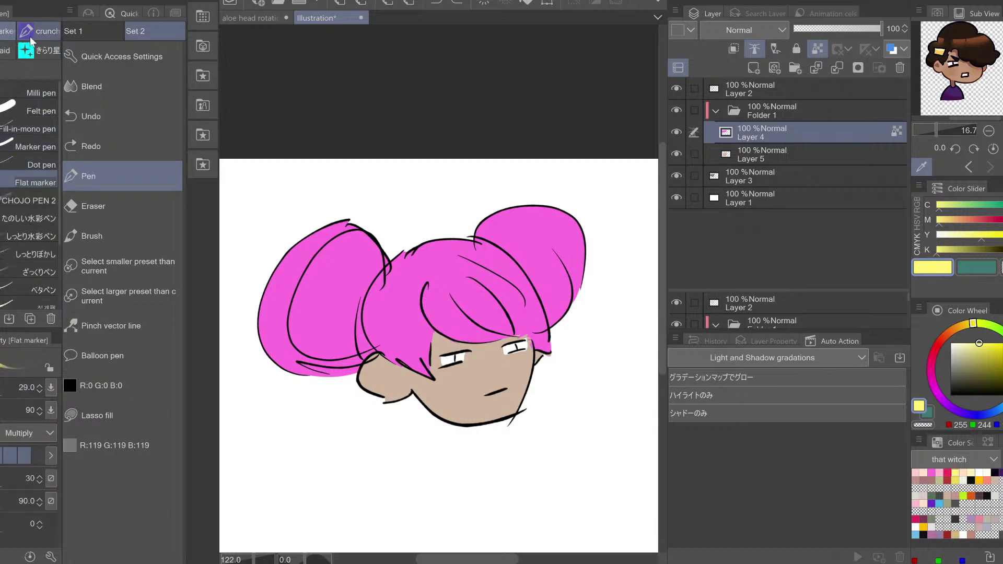
pyautogui.click(43, 32)
pyautogui.click(26, 148)
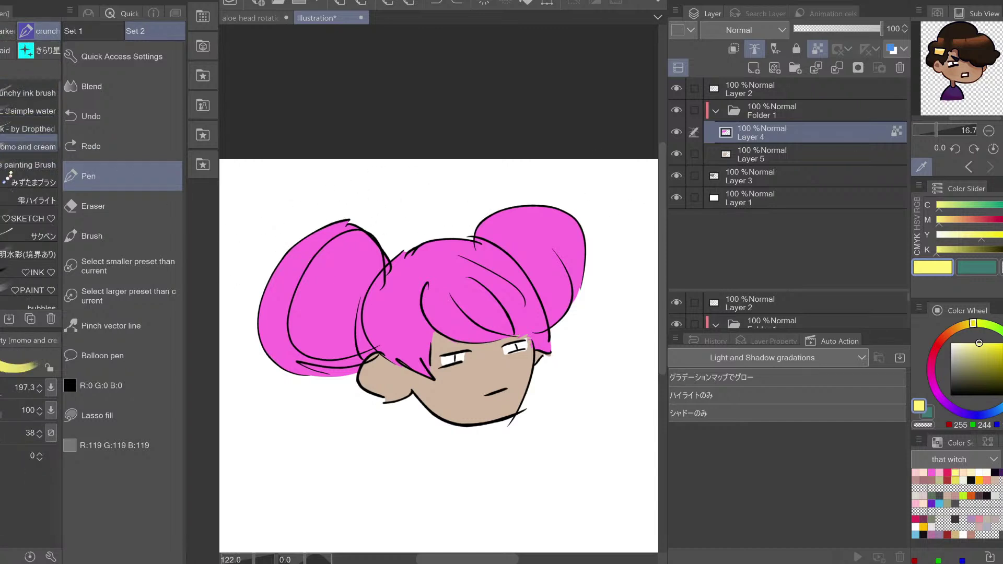
pyautogui.click(97, 415)
pyautogui.moveTo(465, 93)
pyautogui.mouseDown()
pyautogui.moveTo(258, 416)
pyautogui.moveTo(496, 174)
pyautogui.mouseUp()
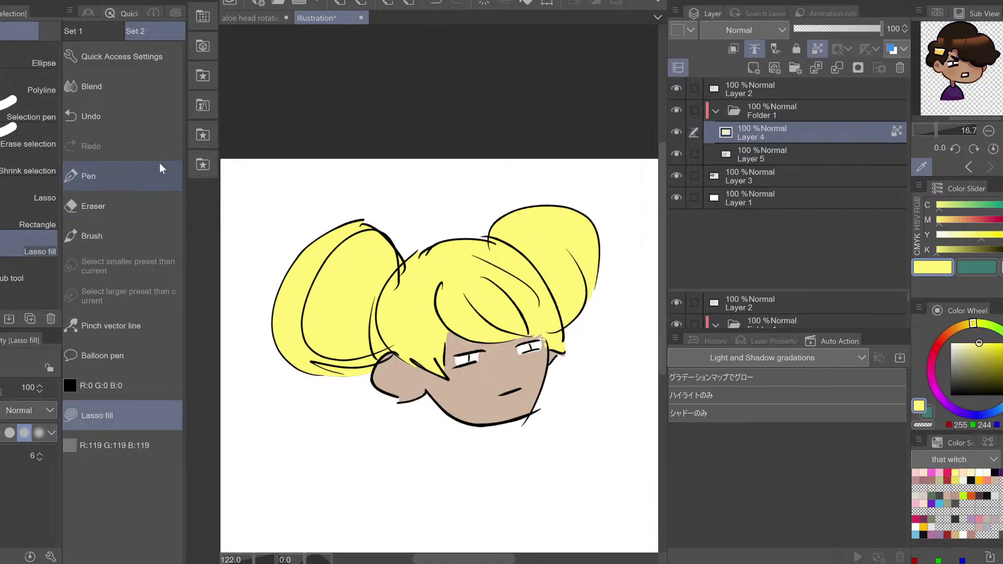
# Paint bright pink over the yellow hair with the "momo and cream" pen, leaving a yellow highlight band across the buns and crown
pyautogui.click(123, 178)
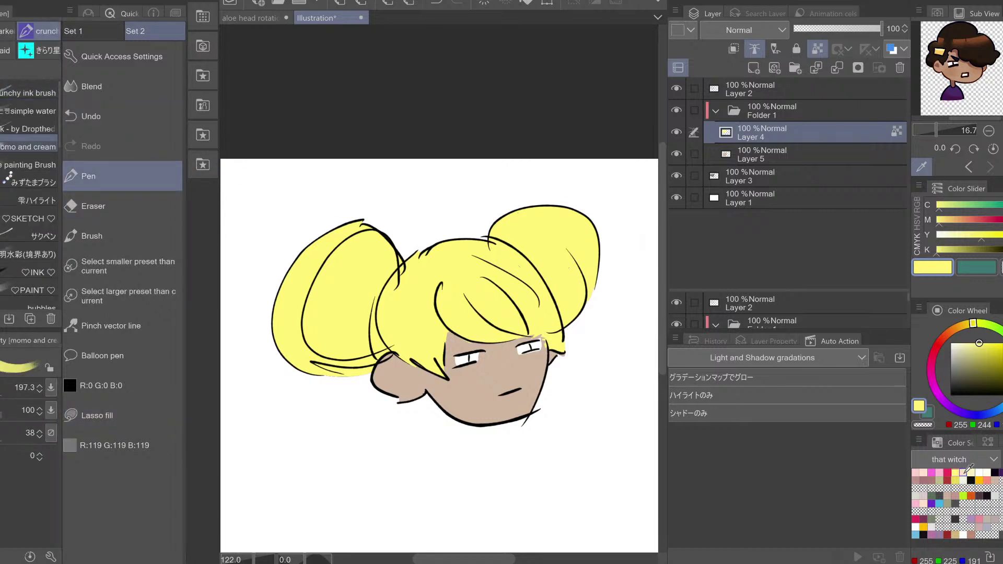
pyautogui.click(932, 472)
pyautogui.moveTo(436, 328); pyautogui.dragTo(416, 304)
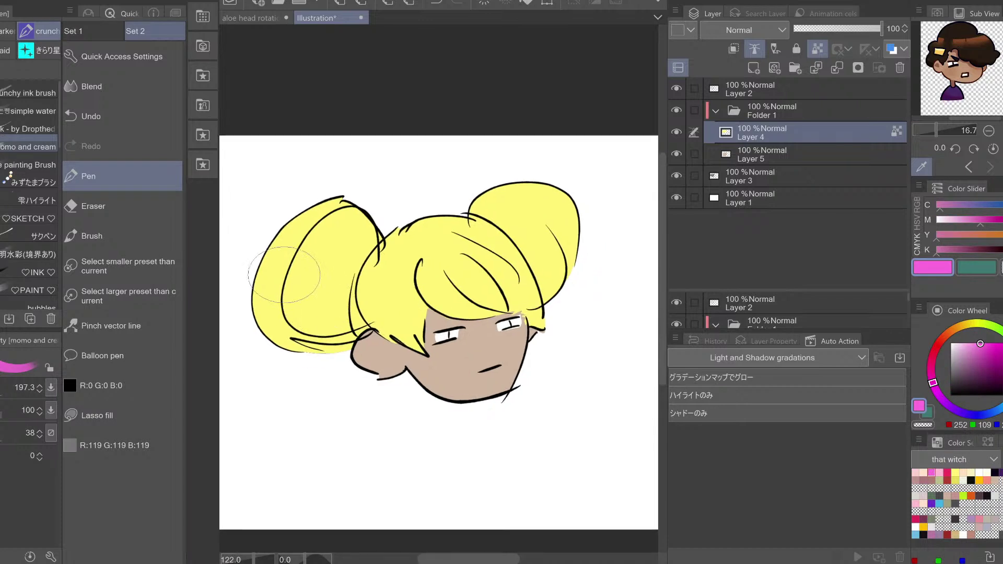
pyautogui.moveTo(285, 276)
pyautogui.mouseDown()
pyautogui.moveTo(274, 302)
pyautogui.moveTo(290, 296)
pyautogui.moveTo(296, 329)
pyautogui.moveTo(318, 298)
pyautogui.moveTo(341, 302)
pyautogui.moveTo(356, 338)
pyautogui.moveTo(387, 337)
pyautogui.moveTo(447, 306)
pyautogui.moveTo(490, 318)
pyautogui.moveTo(496, 302)
pyautogui.moveTo(556, 306)
pyautogui.moveTo(576, 290)
pyautogui.moveTo(559, 195)
pyautogui.moveTo(518, 192)
pyautogui.moveTo(471, 230)
pyautogui.moveTo(462, 218)
pyautogui.moveTo(443, 225)
pyautogui.moveTo(427, 190)
pyautogui.moveTo(401, 216)
pyautogui.moveTo(394, 192)
pyautogui.moveTo(345, 235)
pyautogui.moveTo(328, 216)
pyautogui.moveTo(346, 192)
pyautogui.moveTo(338, 182)
pyautogui.moveTo(280, 232)
pyautogui.moveTo(249, 308)
pyautogui.moveTo(300, 338)
pyautogui.moveTo(473, 306)
pyautogui.mouseUp()
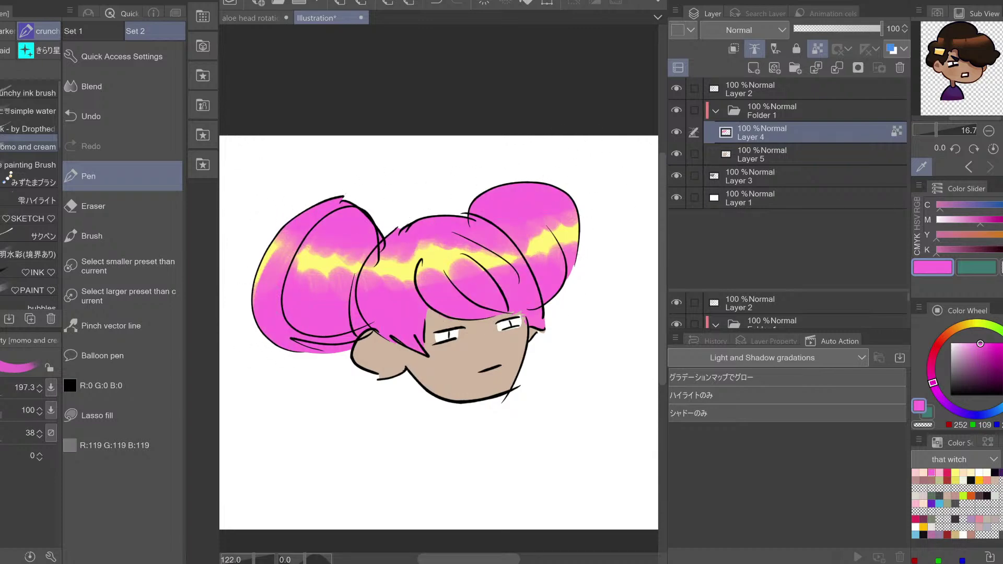
# Lasso fill the hair with bright pink again and try a yellow "hair highlight 12" stroke across it, undoing the stroke
pyautogui.press('m')
pyautogui.moveTo(367, 130)
pyautogui.mouseDown()
pyautogui.moveTo(676, 215)
pyautogui.moveTo(432, 130)
pyautogui.moveTo(626, 249)
pyautogui.mouseUp()
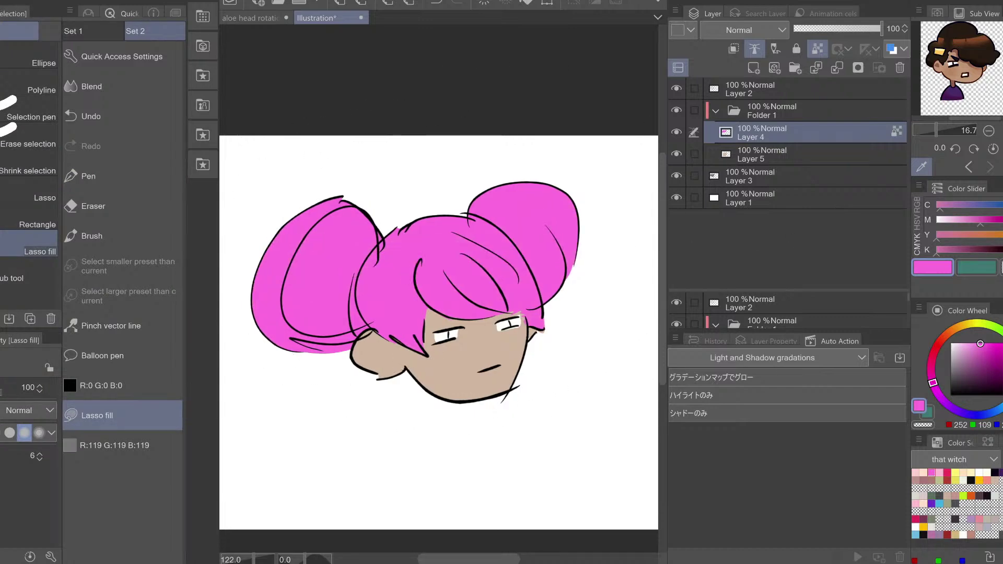
pyautogui.press('b')
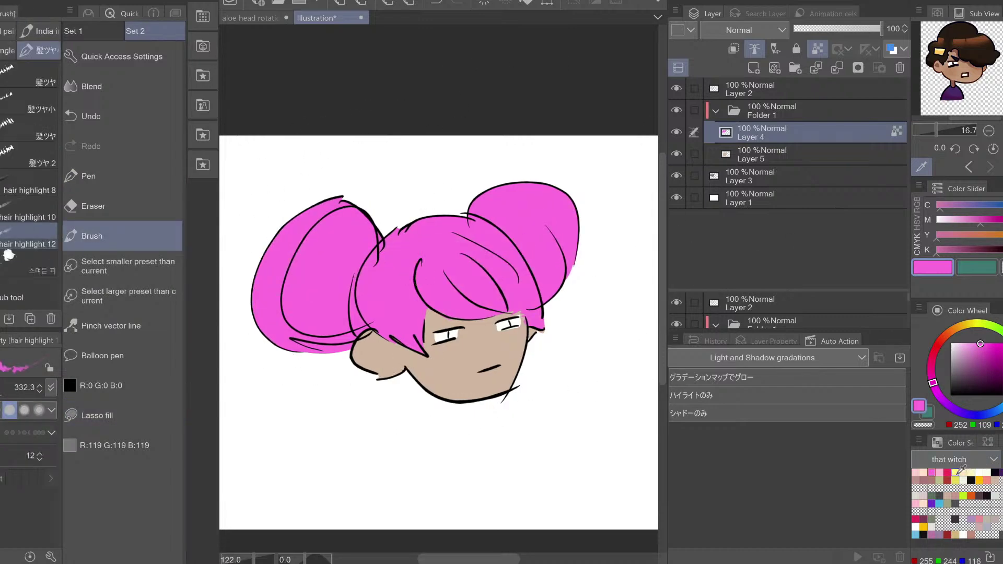
pyautogui.click(958, 473)
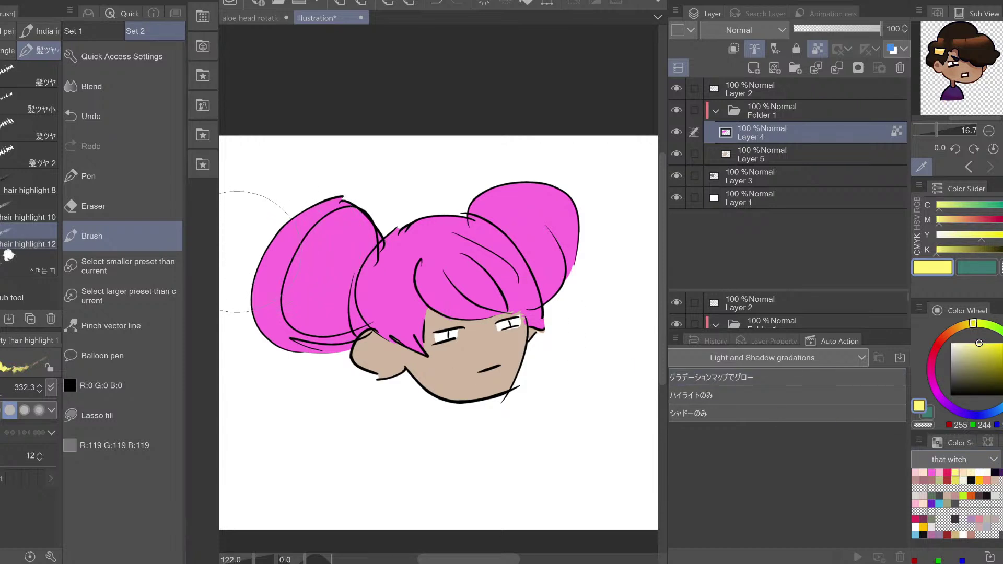
pyautogui.moveTo(277, 256)
pyautogui.mouseDown()
pyautogui.moveTo(290, 281)
pyautogui.moveTo(437, 256)
pyautogui.moveTo(589, 152)
pyautogui.mouseUp()
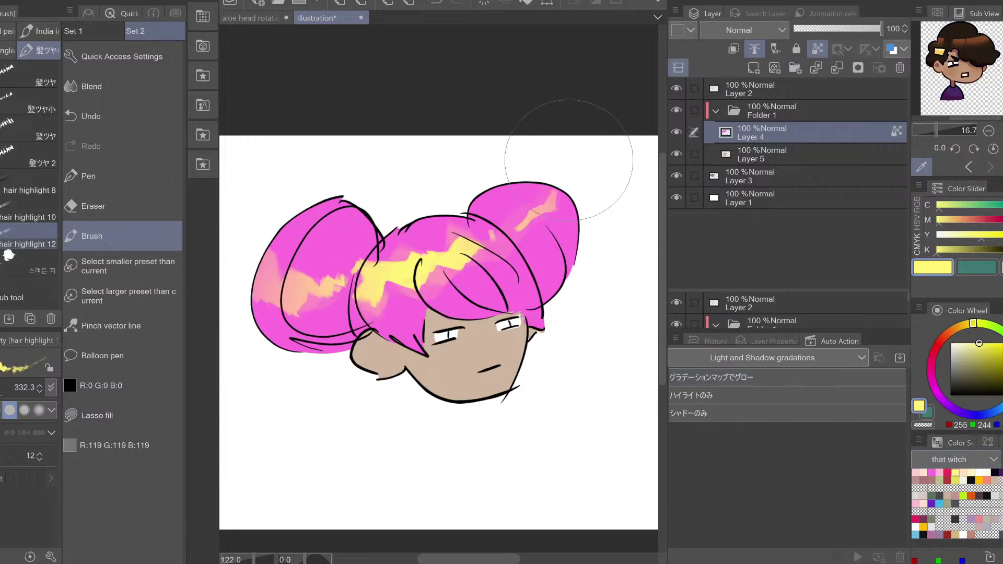
pyautogui.press('h')
pyautogui.press('h')
pyautogui.hotkey('ctrl', 'z')
# Try several more yellow highlight strokes at different heights across the buns and crown, undoing each one
pyautogui.moveTo(248, 256)
pyautogui.mouseDown()
pyautogui.moveTo(276, 274)
pyautogui.moveTo(587, 198)
pyautogui.mouseUp()
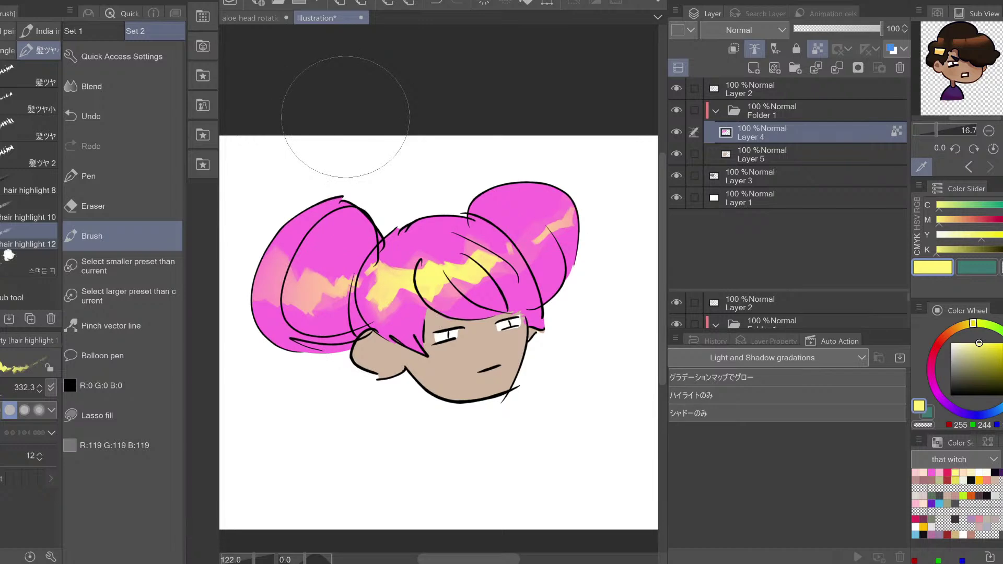
pyautogui.press('h')
pyautogui.press('h')
pyautogui.hotkey('ctrl', 'z')
pyautogui.moveTo(269, 246)
pyautogui.mouseDown()
pyautogui.moveTo(262, 257)
pyautogui.moveTo(606, 188)
pyautogui.mouseUp()
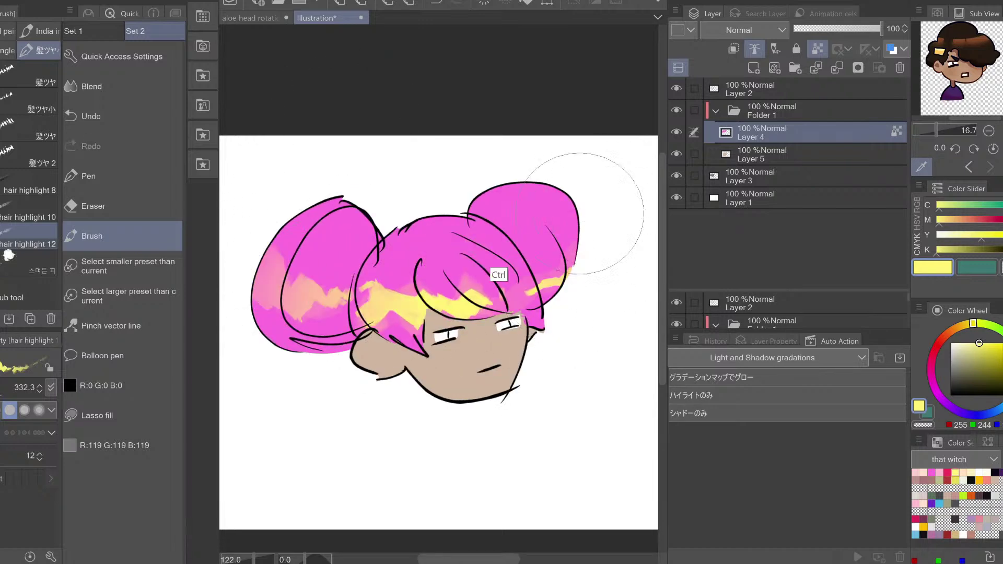
pyautogui.hotkey('ctrl', 'z')
pyautogui.moveTo(261, 238)
pyautogui.mouseDown()
pyautogui.moveTo(390, 289)
pyautogui.moveTo(509, 241)
pyautogui.mouseUp()
pyautogui.hotkey('ctrl', 'z')
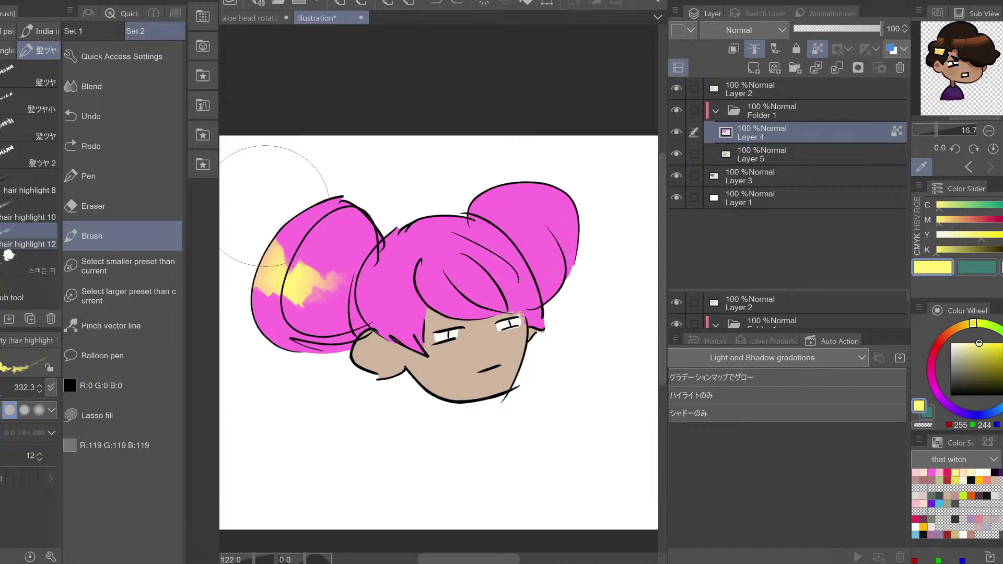
pyautogui.hotkey('ctrl', 'z')
pyautogui.moveTo(259, 285); pyautogui.dragTo(553, 238)
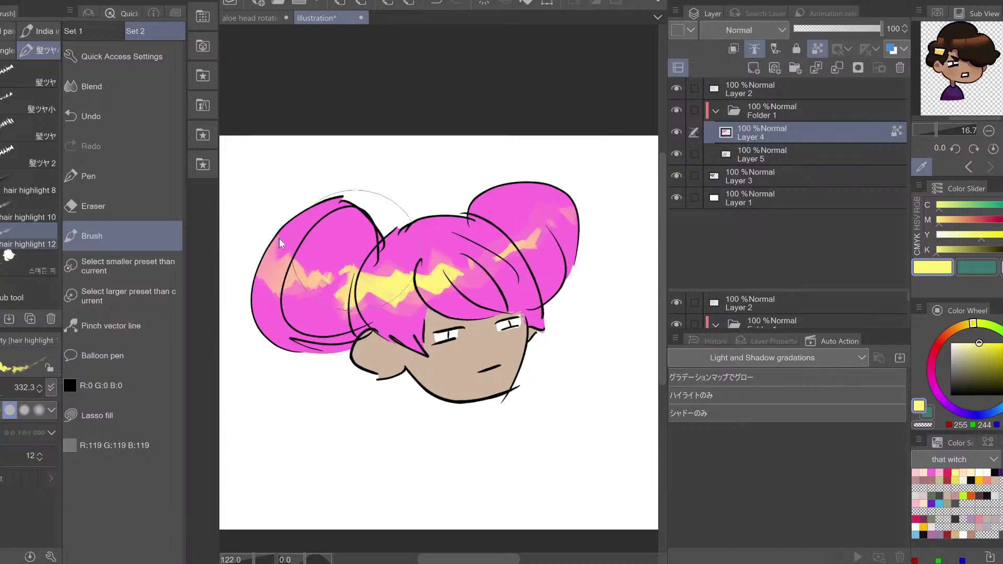
pyautogui.hotkey('ctrl', 'z')
pyautogui.moveTo(256, 303)
pyautogui.mouseDown()
pyautogui.moveTo(282, 282)
pyautogui.moveTo(314, 313)
pyautogui.moveTo(361, 308)
pyautogui.moveTo(496, 266)
pyautogui.mouseUp()
pyautogui.hotkey('ctrl', 'z')
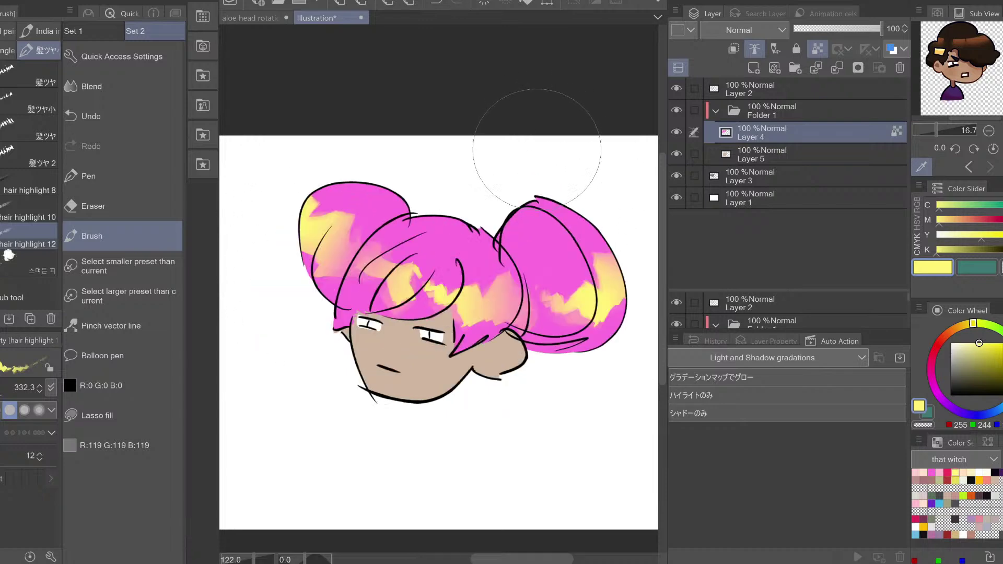
pyautogui.hotkey('ctrl', 'z')
pyautogui.hotkey('ctrl', 'z')
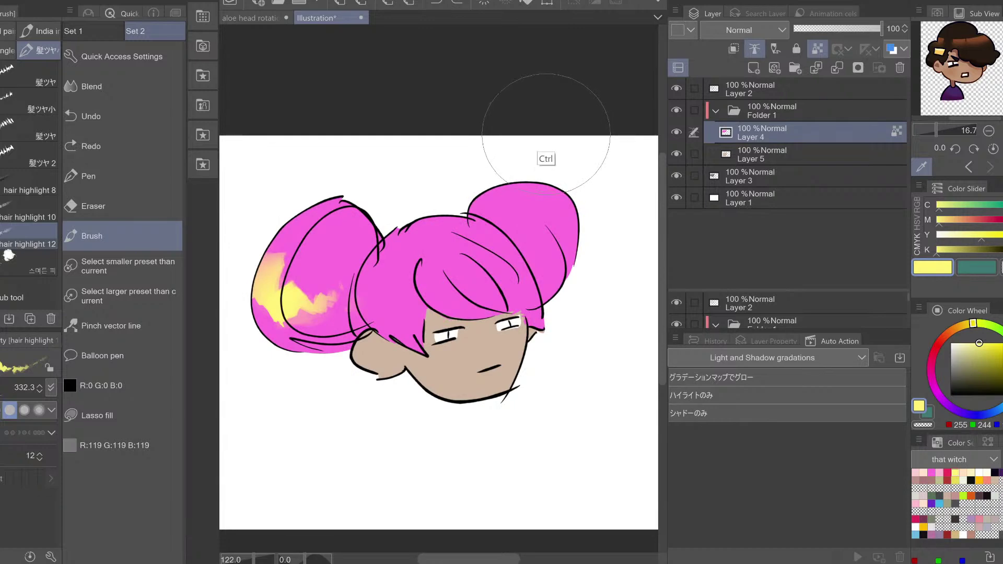
pyautogui.hotkey('ctrl', 'z')
pyautogui.moveTo(514, 269); pyautogui.dragTo(496, 261)
pyautogui.hotkey('ctrl', 'z')
pyautogui.hotkey('ctrl', 'y')
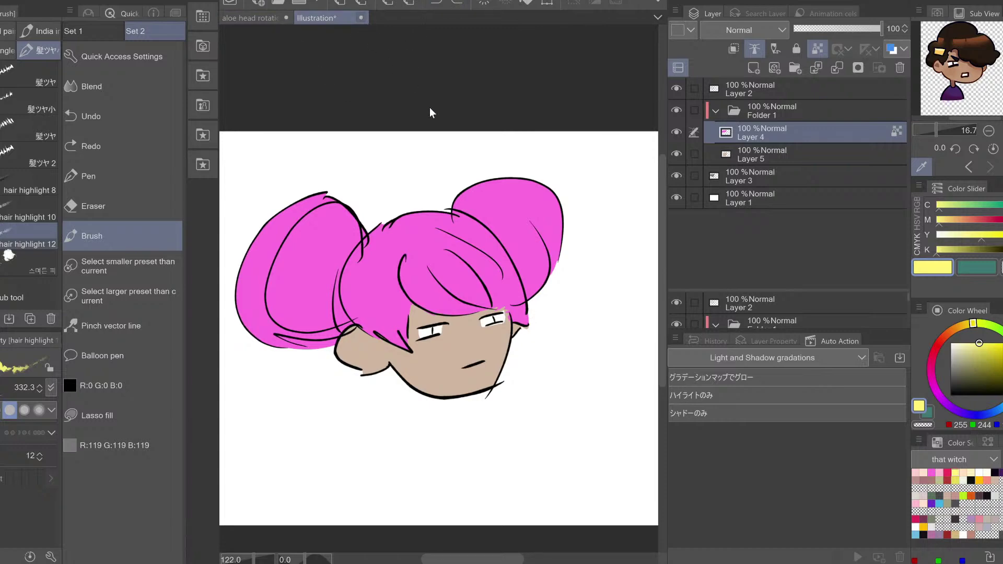
# Close the Illustration canvas to return to the aloe head rotation sheet, and set the drawing color to black
pyautogui.hotkey('ctrl', 'w')
pyautogui.click(515, 193)
pyautogui.moveTo(965, 381); pyautogui.dragTo(883, 455)
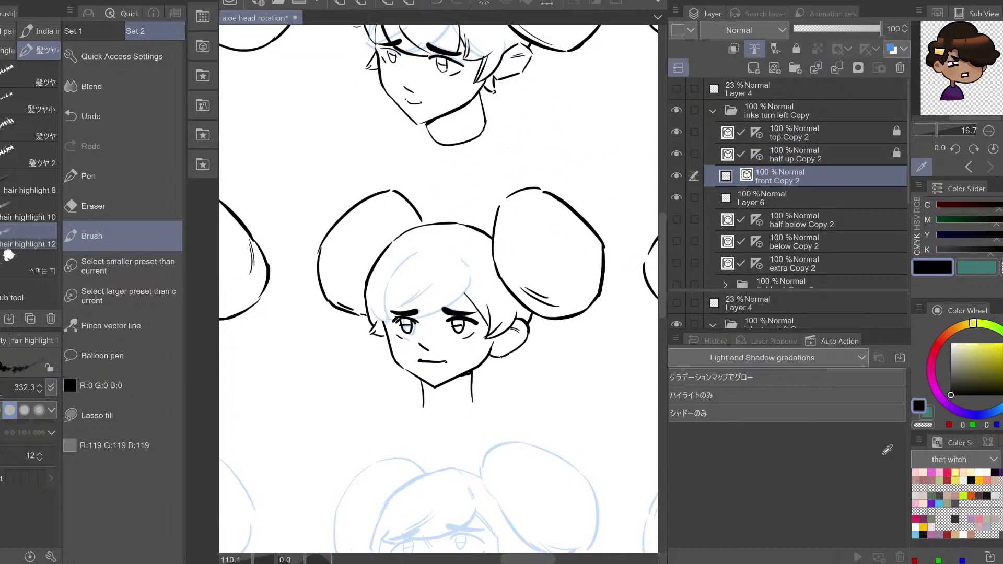
# Choose the "ST펜" pen and ink the left curve and lower edge of the bangs on the middle head, redoing the first stroke
pyautogui.press('p')
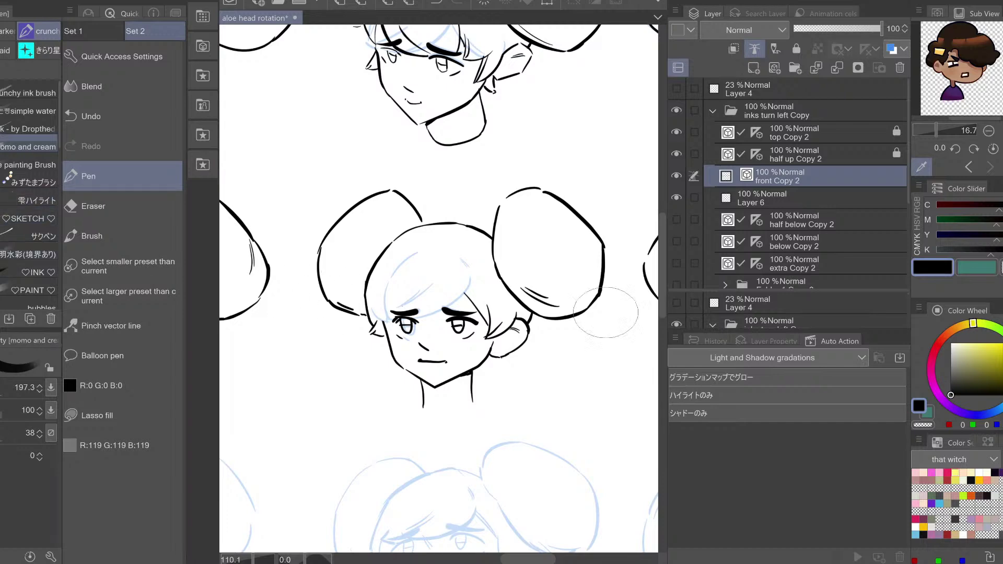
pyautogui.click(1, 32)
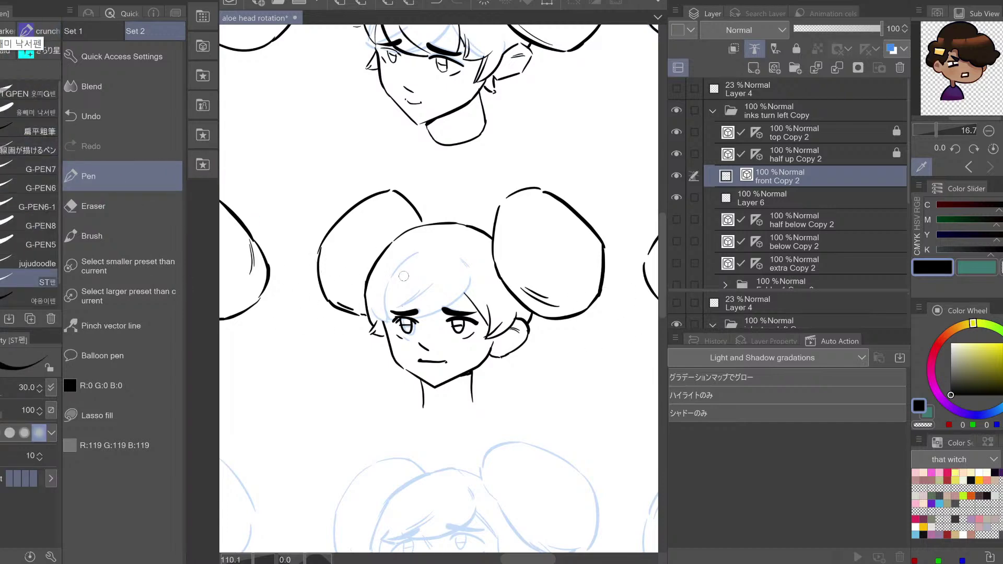
pyautogui.moveTo(391, 269)
pyautogui.mouseDown()
pyautogui.moveTo(392, 310)
pyautogui.moveTo(449, 313)
pyautogui.mouseUp()
pyautogui.hotkey('ctrl', 'z')
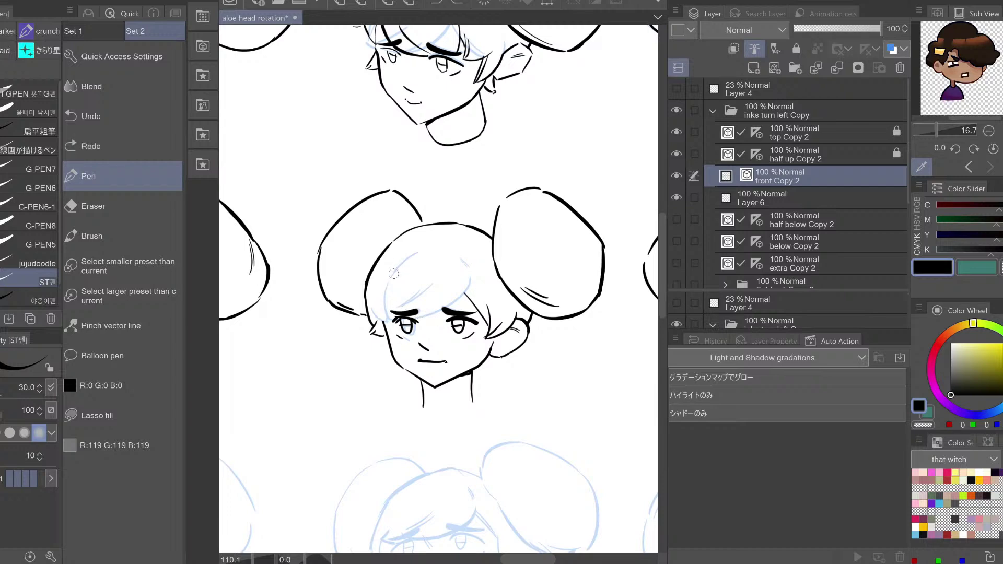
pyautogui.moveTo(398, 259)
pyautogui.mouseDown()
pyautogui.moveTo(400, 312)
pyautogui.moveTo(449, 318)
pyautogui.mouseUp()
pyautogui.moveTo(408, 284); pyautogui.dragTo(442, 318)
# Ink the right strand of the middle head's bangs and a short crown mark, checking the mirrored view and redoing rejected strokes
pyautogui.press('h')
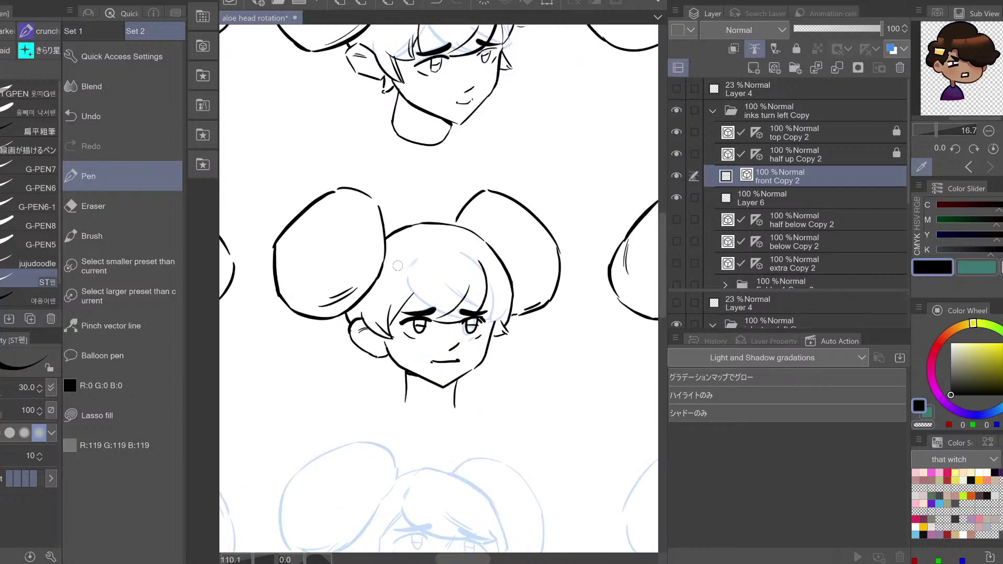
pyautogui.press('h')
pyautogui.moveTo(409, 249)
pyautogui.mouseDown()
pyautogui.moveTo(422, 242)
pyautogui.moveTo(463, 314)
pyautogui.mouseUp()
pyautogui.hotkey('ctrl', 'z')
pyautogui.moveTo(442, 252); pyautogui.dragTo(465, 311)
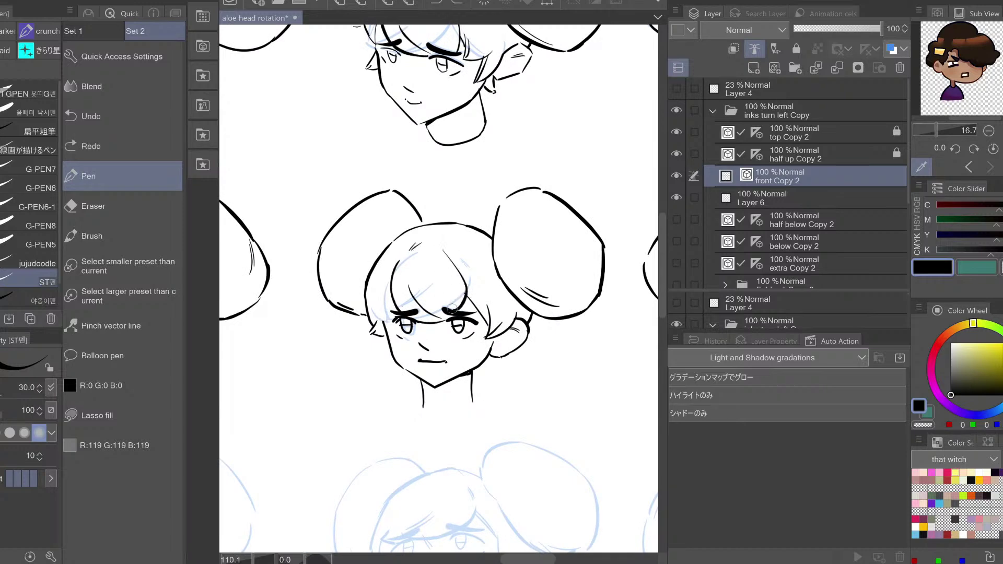
pyautogui.press('h')
pyautogui.hotkey('ctrl', 'z')
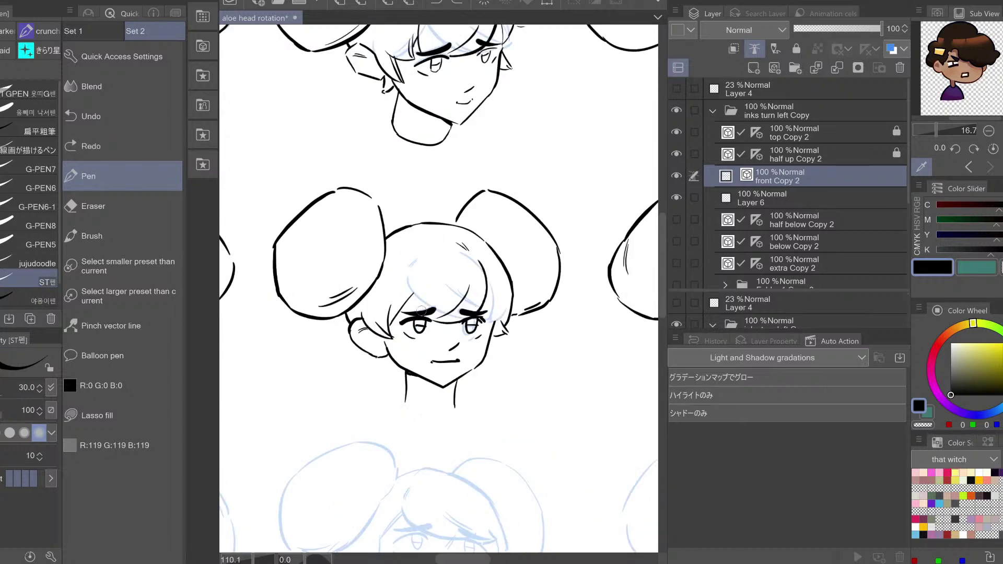
pyautogui.moveTo(450, 252); pyautogui.dragTo(417, 314)
pyautogui.press('h')
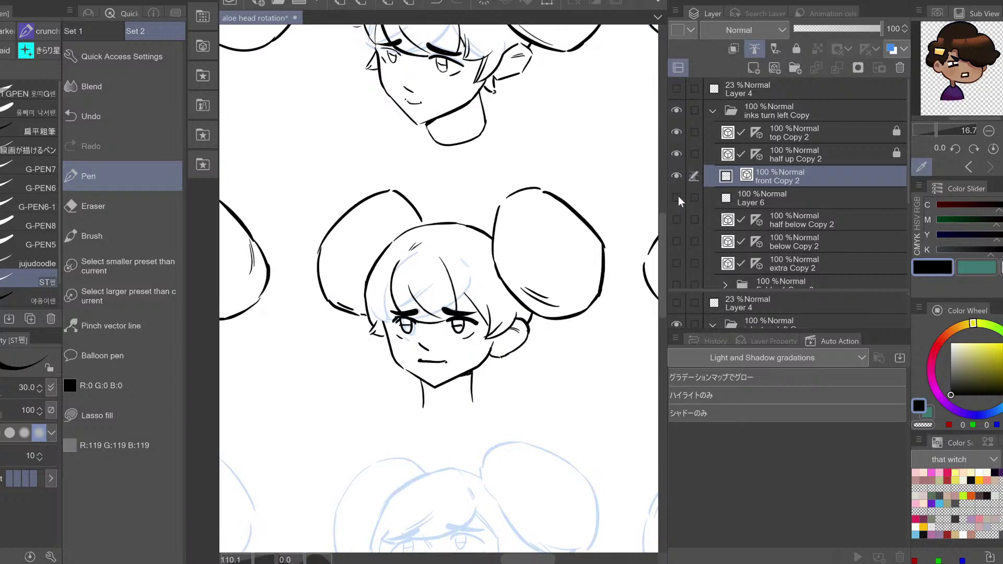
pyautogui.click(677, 198)
pyautogui.moveTo(762, 311); pyautogui.dragTo(760, 300)
pyautogui.click(676, 314)
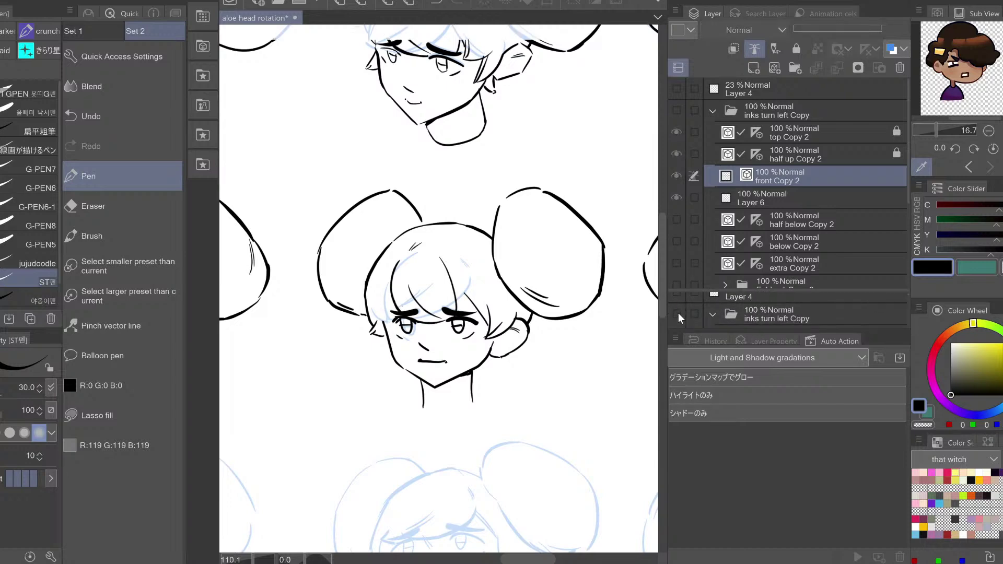
pyautogui.click(681, 313)
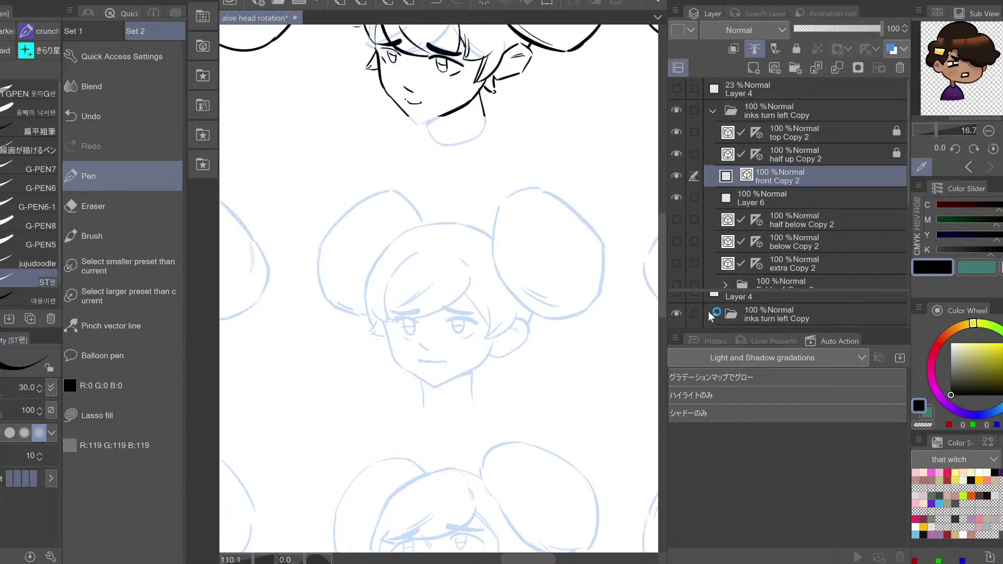
# Bring the locked "inks turn left" folder into view in the second layer list and reselect the "front Copy 2" layer
pyautogui.click(713, 313)
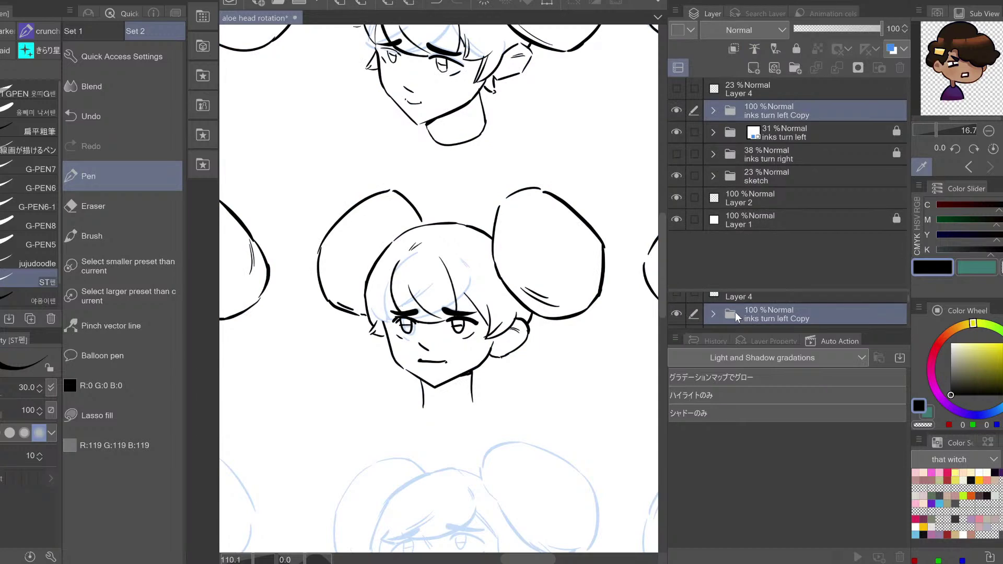
pyautogui.scroll(-2, 747, 308)
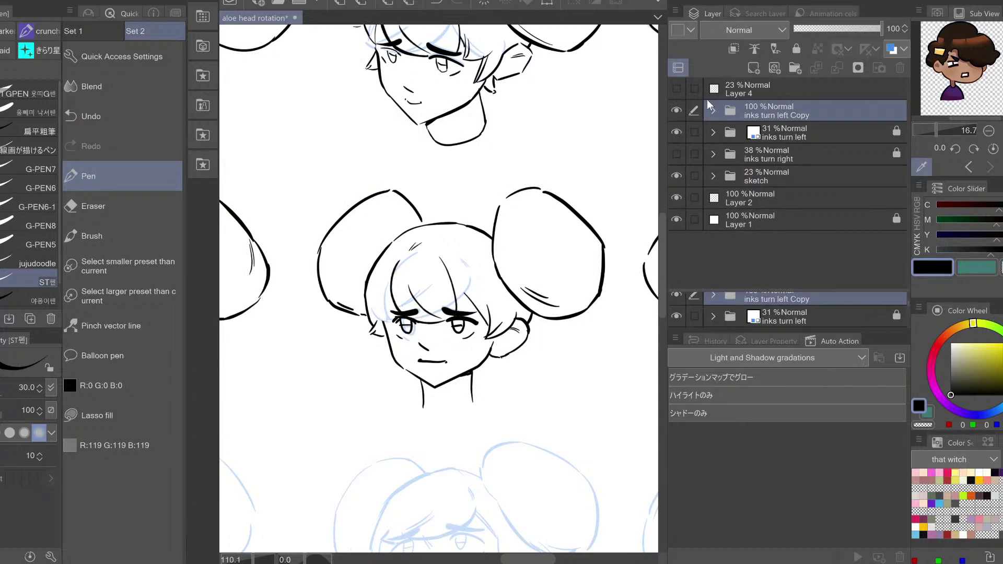
pyautogui.click(713, 110)
pyautogui.moveTo(745, 306); pyautogui.dragTo(747, 252)
pyautogui.moveTo(742, 310); pyautogui.dragTo(751, 274)
pyautogui.scroll(-3, 752, 303)
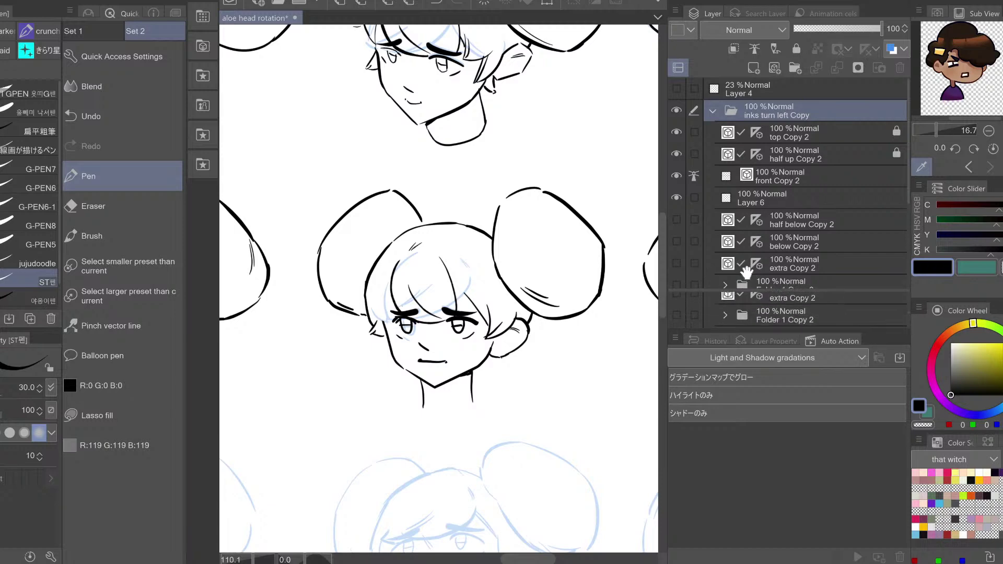
pyautogui.click(769, 306)
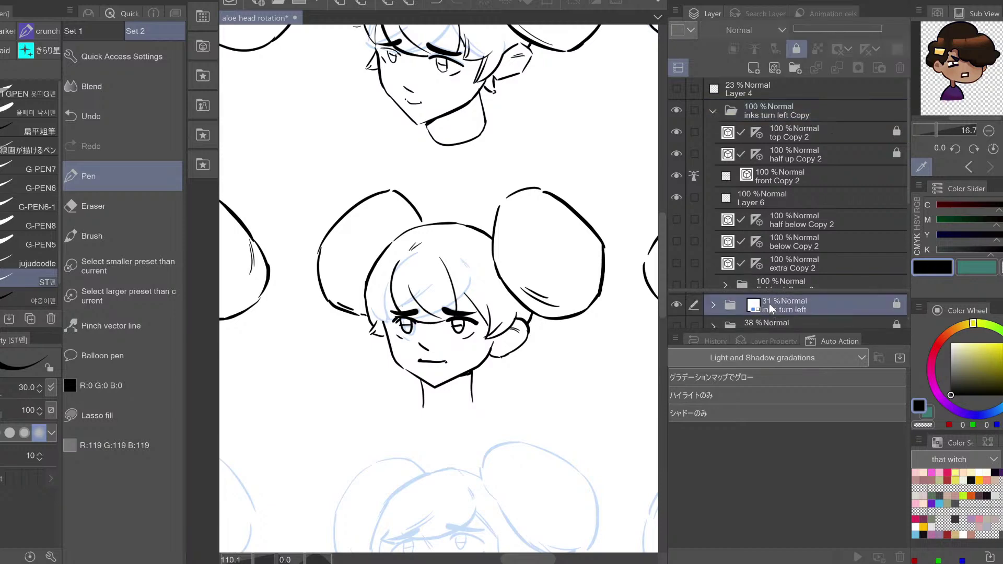
pyautogui.click(788, 175)
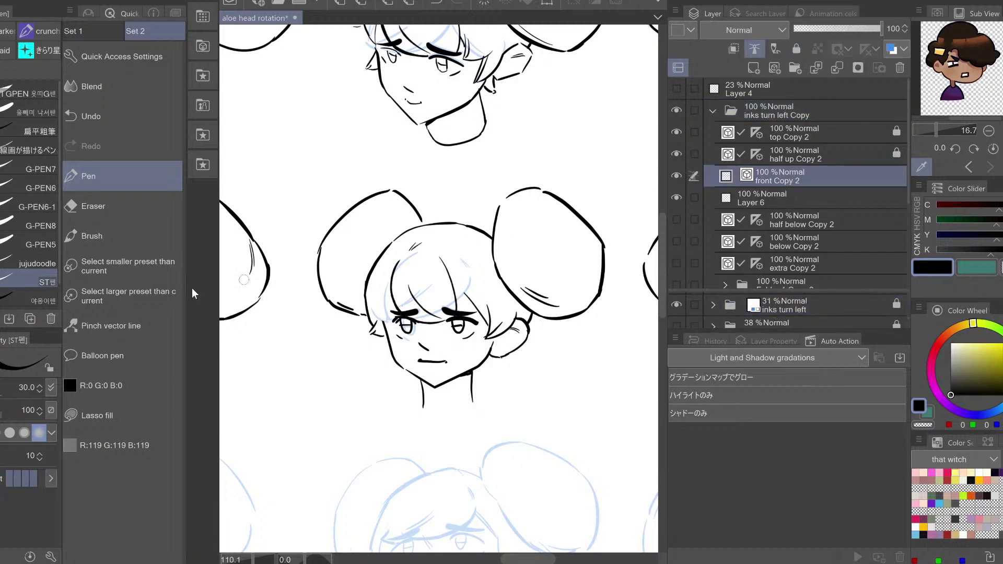
# Reshape the right bang strand with Pinch vector line and ink a short connecting stroke at the crown
pyautogui.click(110, 326)
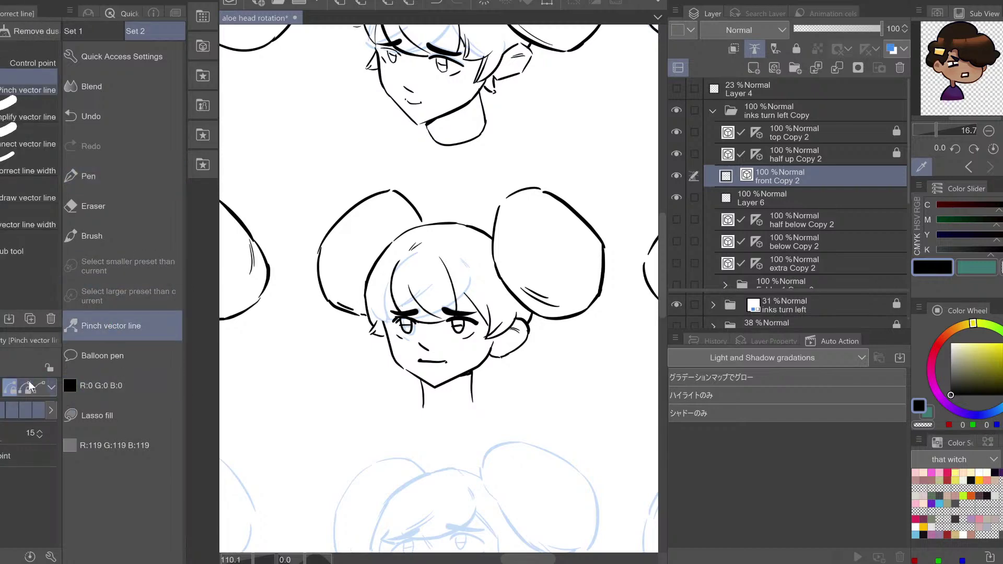
pyautogui.moveTo(457, 284)
pyautogui.mouseDown()
pyautogui.moveTo(466, 284)
pyautogui.moveTo(447, 258)
pyautogui.mouseUp()
pyautogui.press('p')
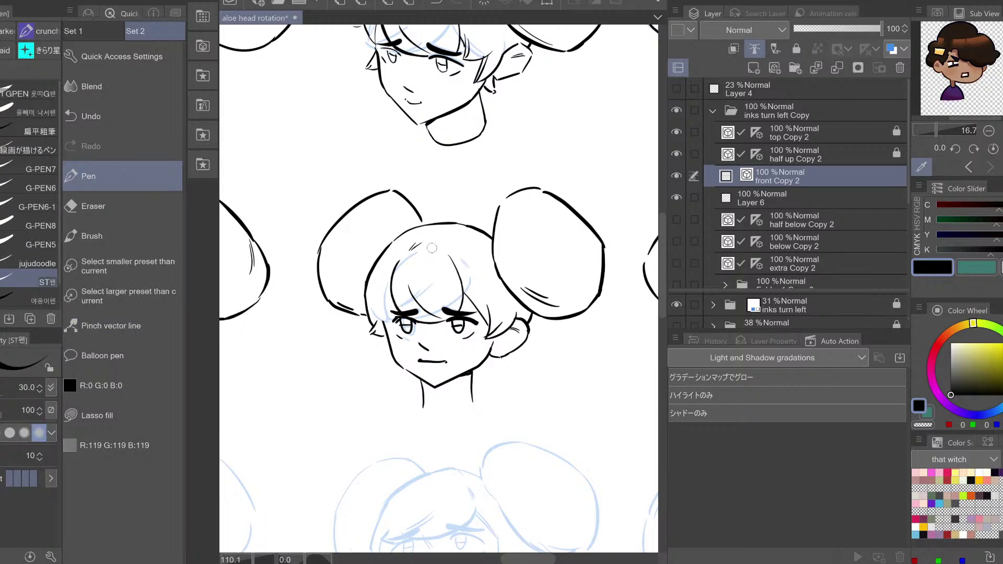
pyautogui.moveTo(427, 247); pyautogui.dragTo(443, 252)
pyautogui.press('h')
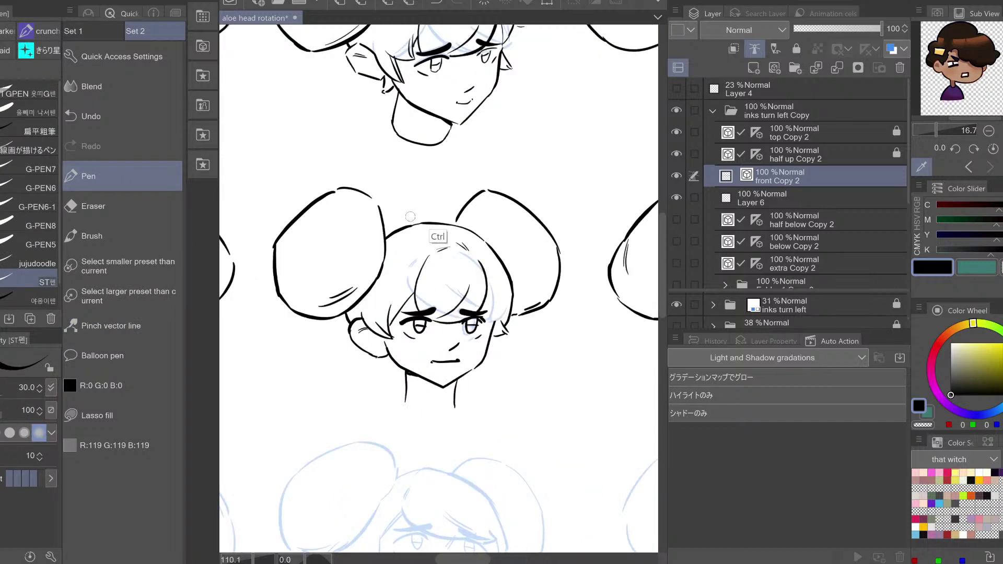
# Erase part of the right bang line and ink it again as a strand separate from the short crown mark
pyautogui.press('e')
pyautogui.press('h')
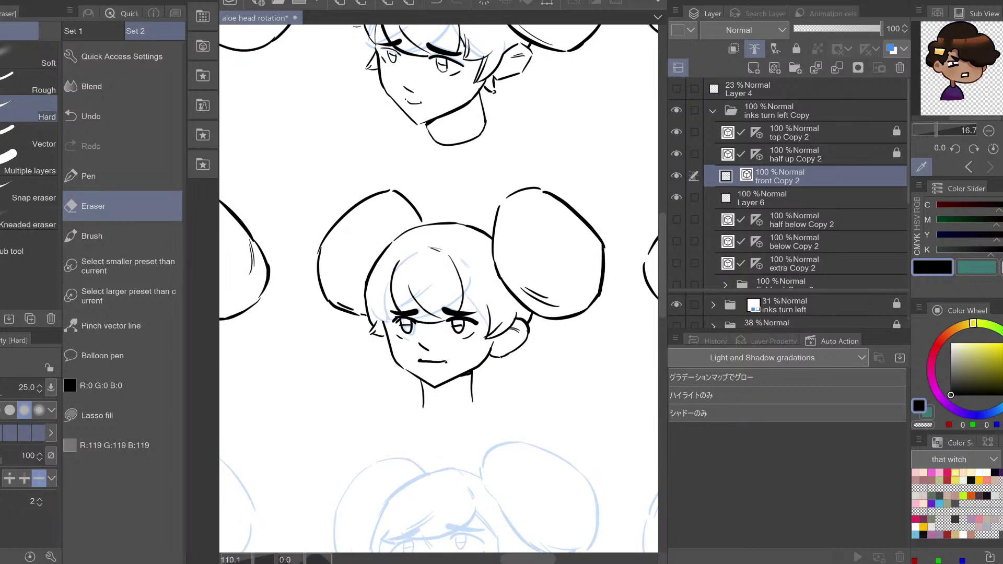
pyautogui.press('p')
pyautogui.press('e')
pyautogui.moveTo(457, 278); pyautogui.dragTo(456, 313)
pyautogui.press('p')
pyautogui.press('h')
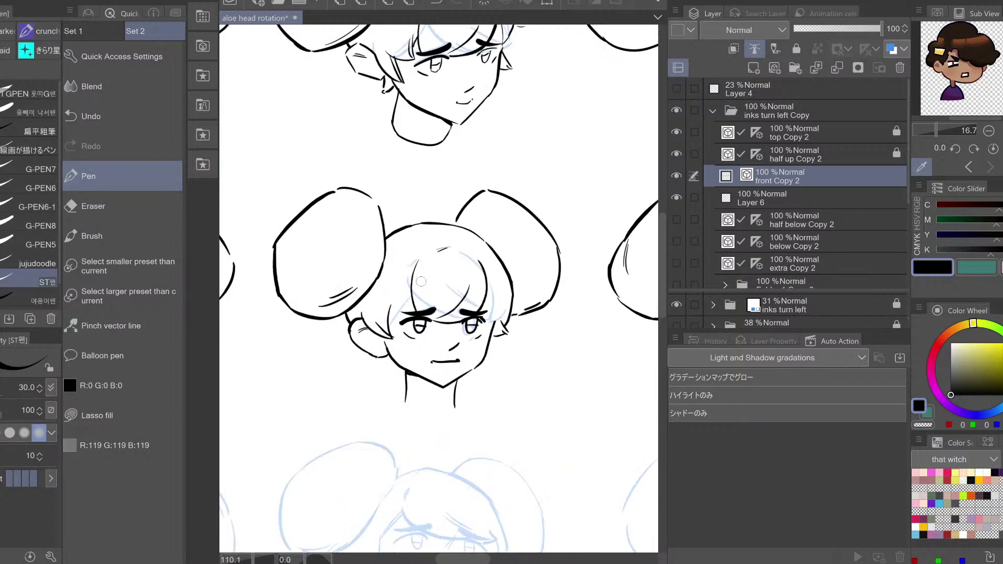
# Try short ink strokes between the lower end of the right bang strand and the side hair, undoing rejected ones
pyautogui.hscroll(5, 421, 281)
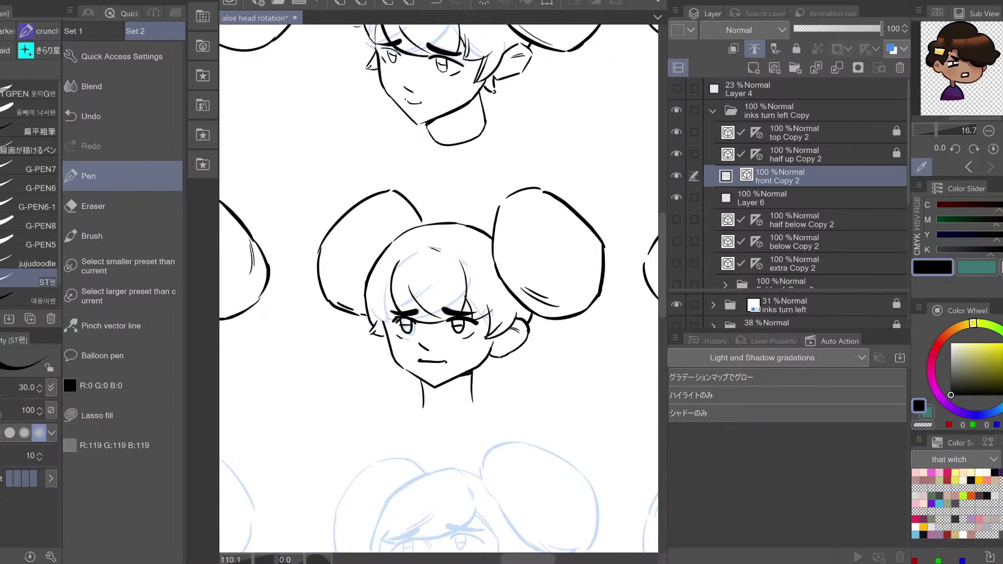
pyautogui.hotkey('ctrl', 'z')
pyautogui.moveTo(473, 319); pyautogui.dragTo(489, 307)
pyautogui.press('e')
pyautogui.hotkey('ctrl', 'z')
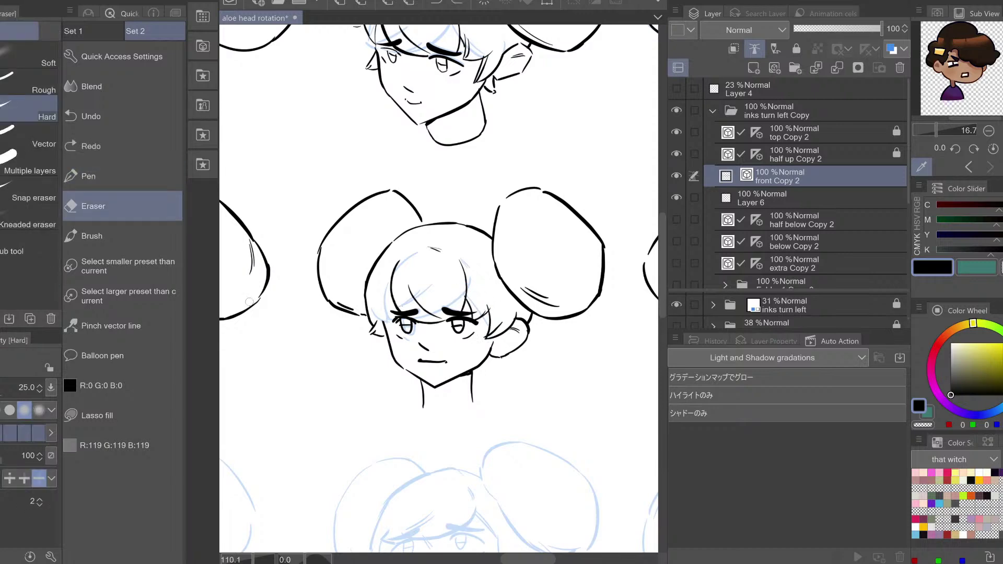
# Set the Hard eraser to erase vector lines up to intersections and trim the excess at the right bang strand
pyautogui.click(24, 479)
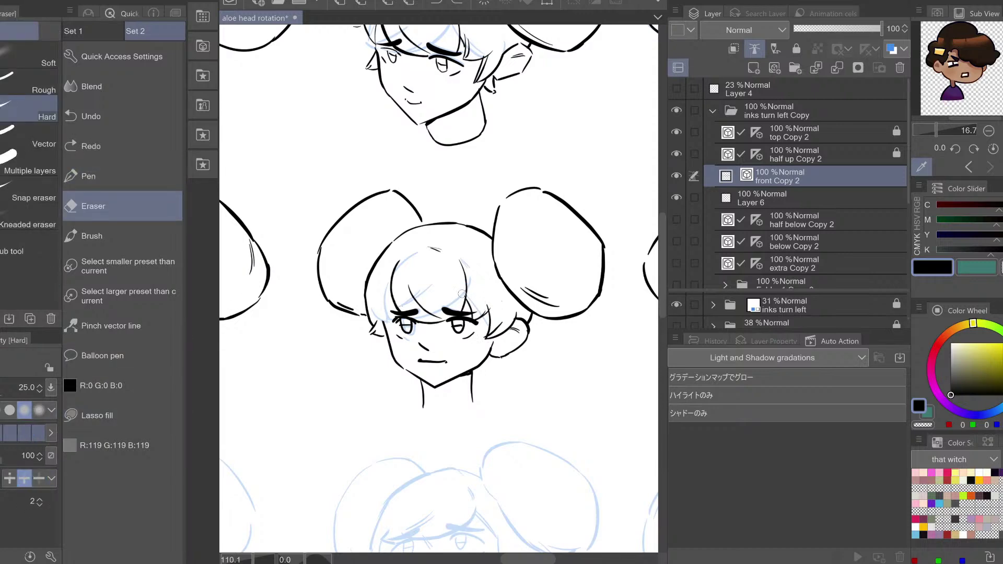
pyautogui.moveTo(461, 294); pyautogui.dragTo(460, 298)
pyautogui.press('h')
pyautogui.press('h')
pyautogui.moveTo(482, 319); pyautogui.dragTo(488, 335)
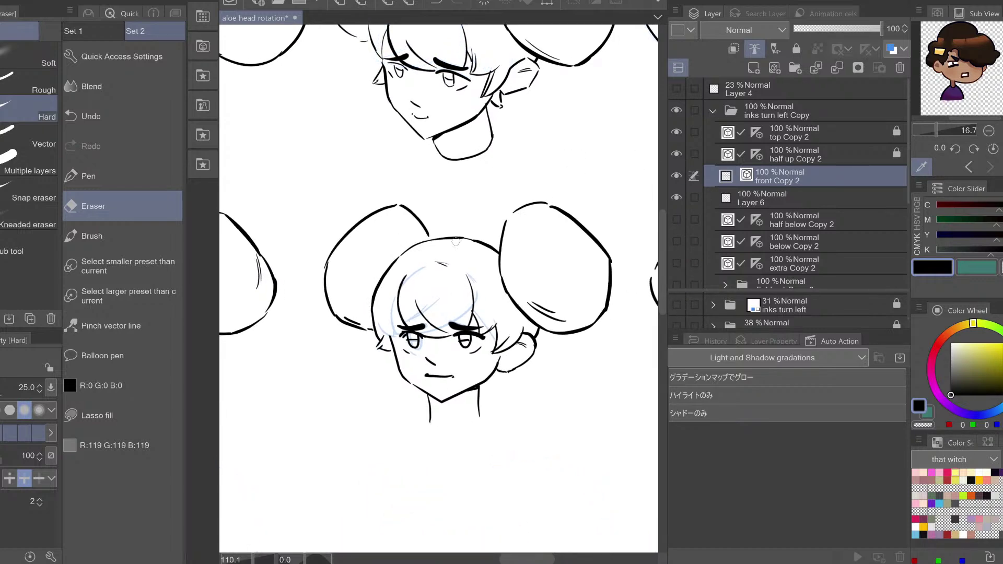
# Adjust the crown mark and bang strands with Pinch vector line, trying different end-fixing modes and undoing one unwanted pull
pyautogui.click(111, 326)
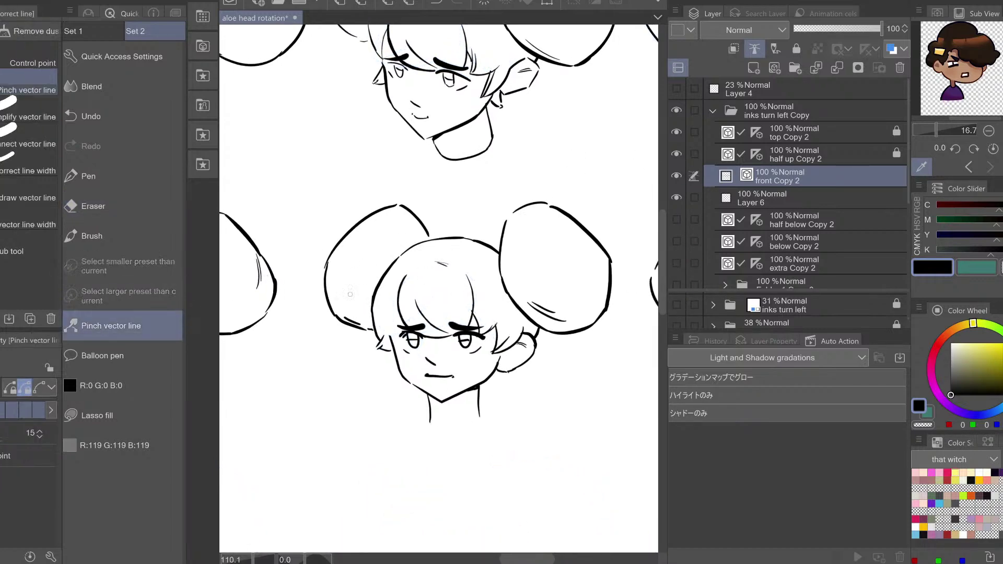
pyautogui.click(39, 387)
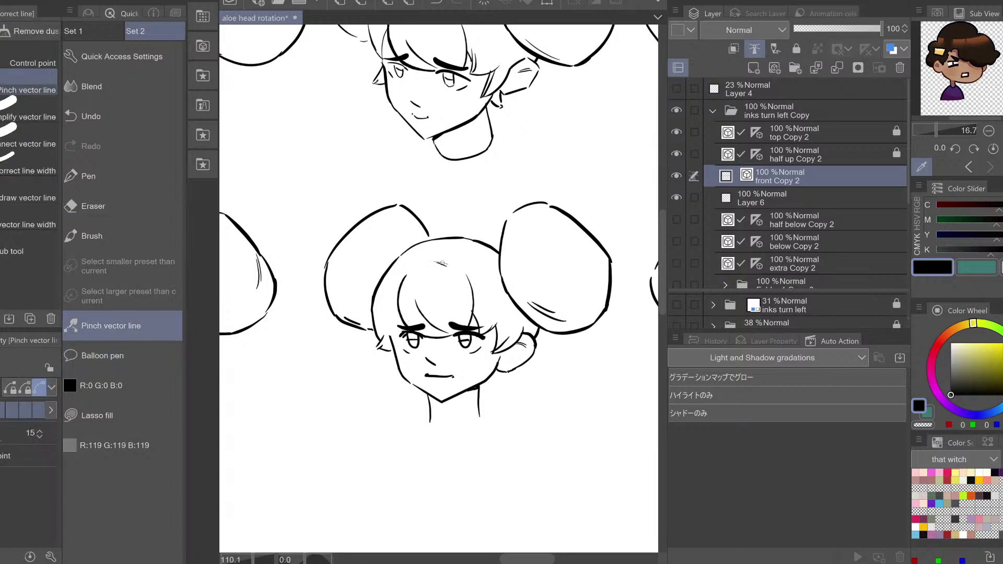
pyautogui.press('h')
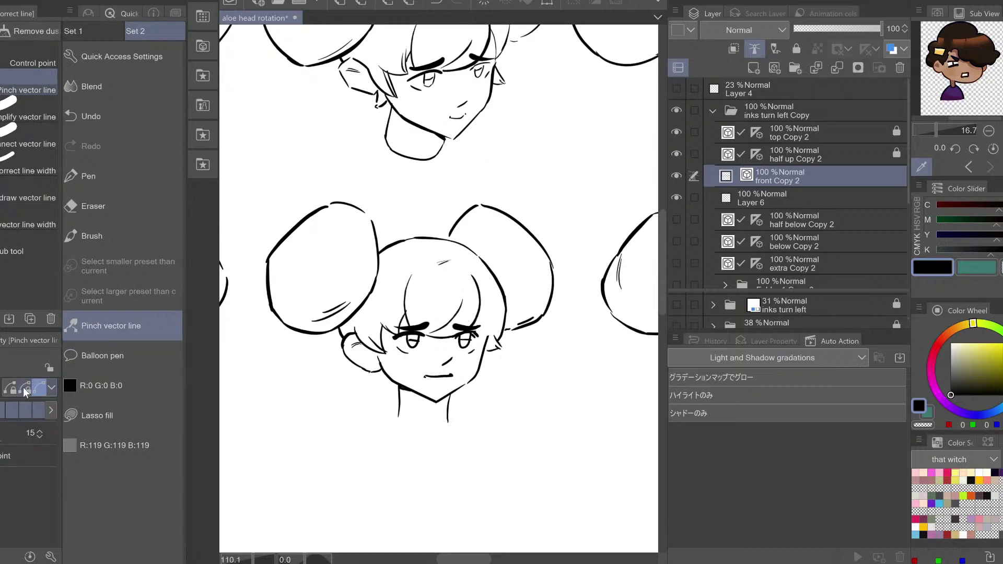
pyautogui.click(9, 387)
pyautogui.moveTo(405, 301); pyautogui.dragTo(402, 300)
pyautogui.hotkey('ctrl', 'z')
pyautogui.click(25, 388)
pyautogui.moveTo(413, 274); pyautogui.dragTo(417, 276)
pyautogui.press('h')
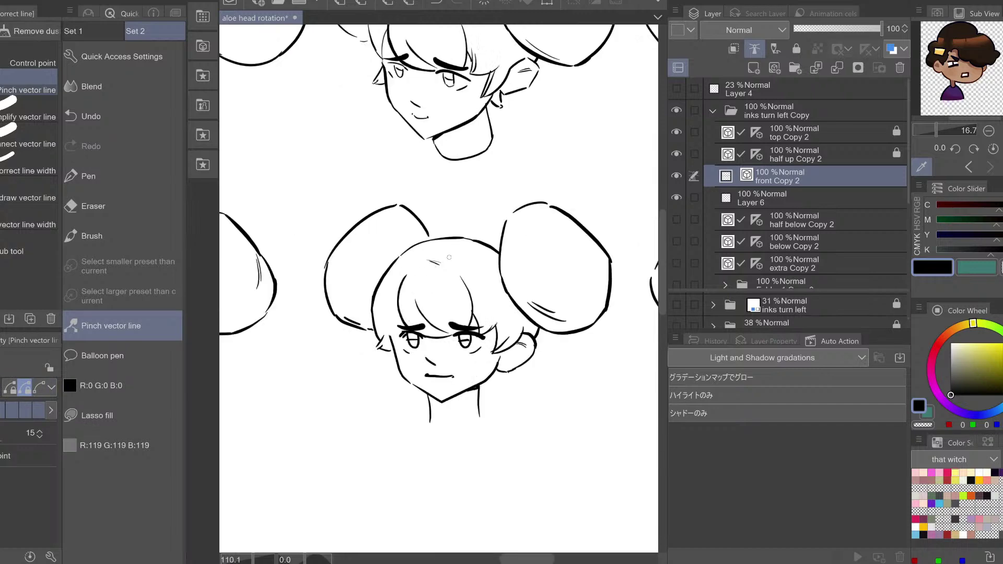
# Compare the inked middle head with the blue "inks turn left" reference shown and hidden, in normal and mirrored view
pyautogui.press('e')
pyautogui.hscroll(2, 472, 300)
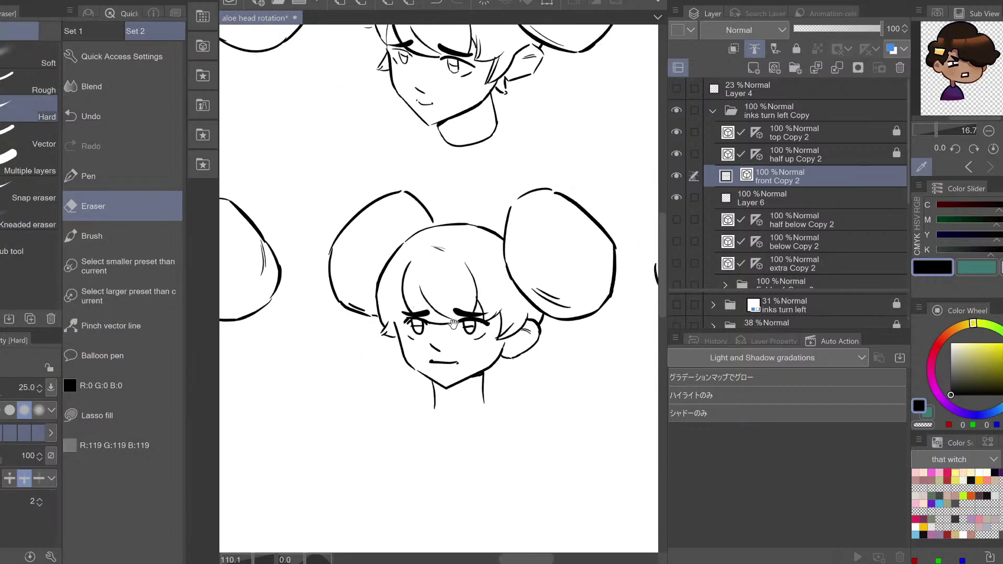
pyautogui.press('p')
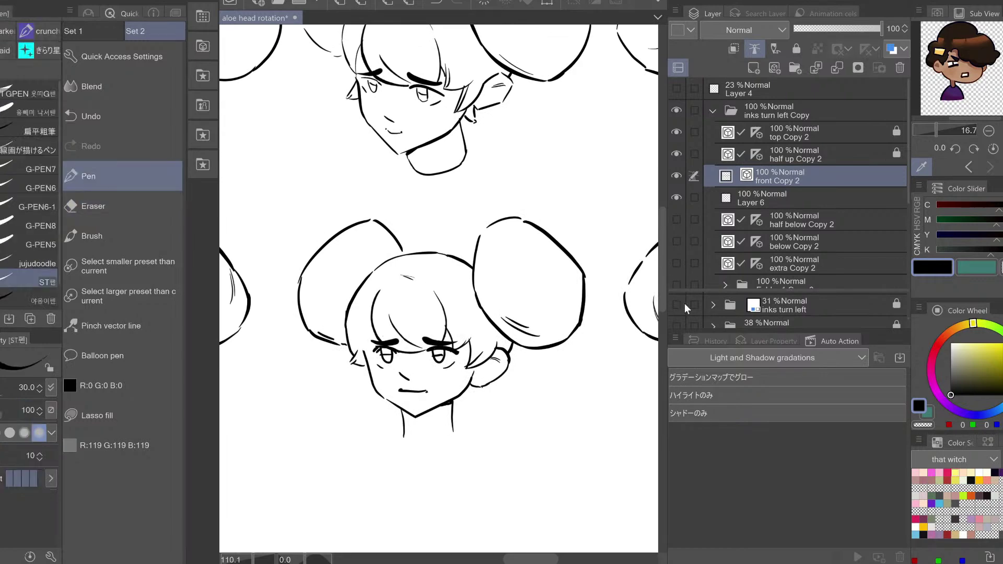
pyautogui.click(676, 305)
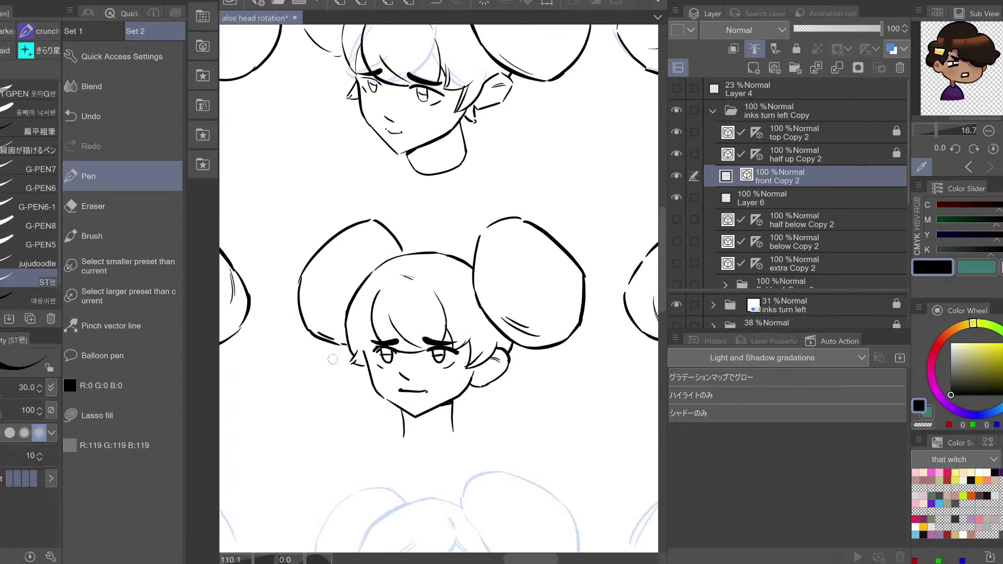
pyautogui.hscroll(5, 361, 355)
pyautogui.hscroll(5, 359, 350)
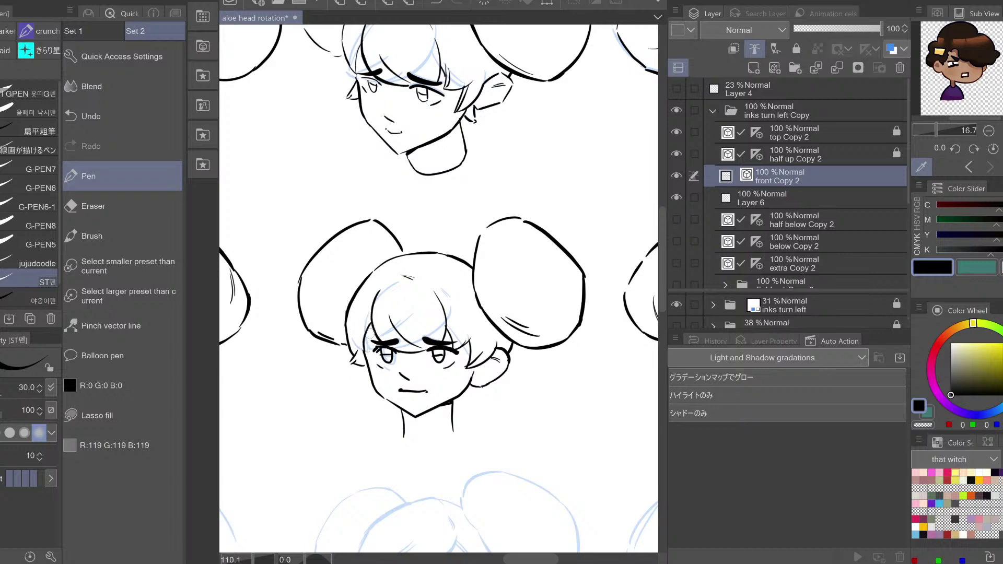
pyautogui.press('h')
pyautogui.hotkey('ctrl', 'z')
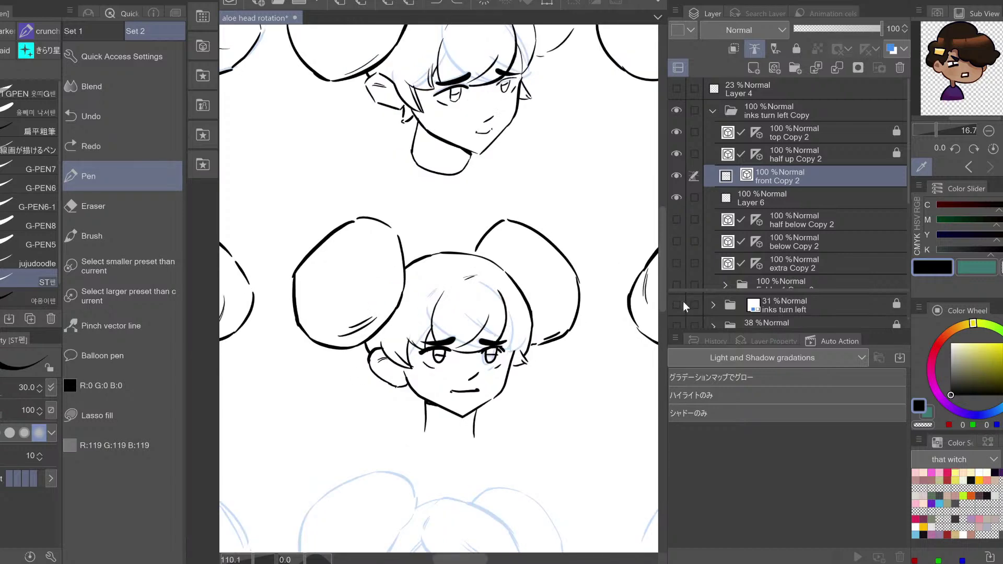
pyautogui.press('h')
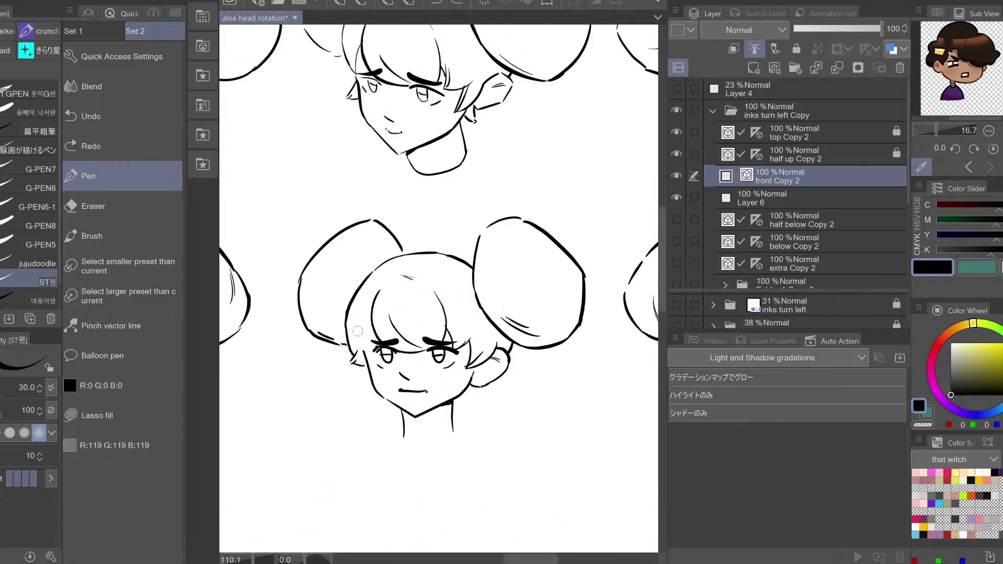
# Discard a trial stroke at the left temple, reshape the hair tip beside the right eye with Pinch vector line, and check it mirrored
pyautogui.moveTo(365, 351); pyautogui.dragTo(369, 328)
pyautogui.hotkey('ctrl', 'z')
pyautogui.click(125, 325)
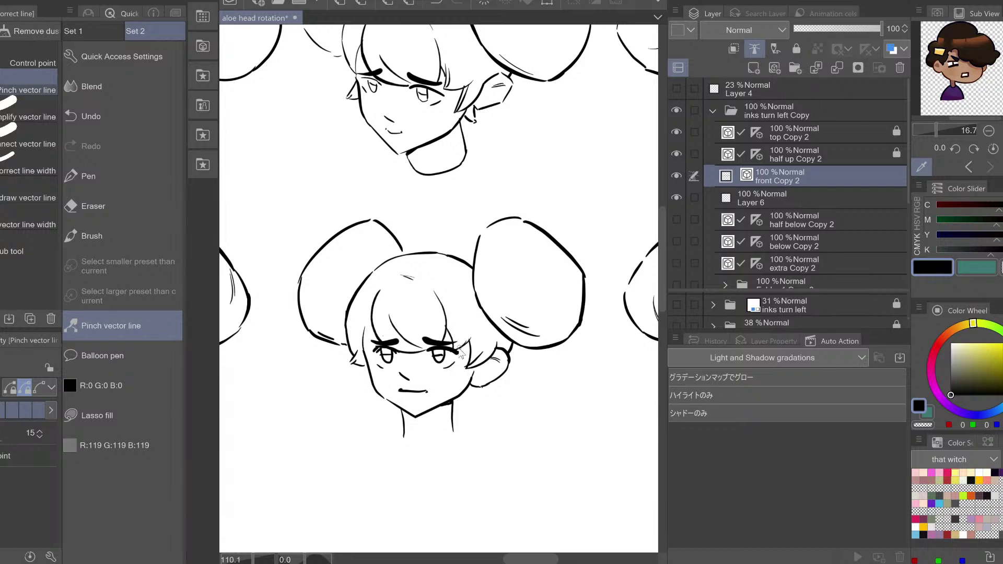
pyautogui.hotkey('ctrl', 'z')
pyautogui.click(40, 387)
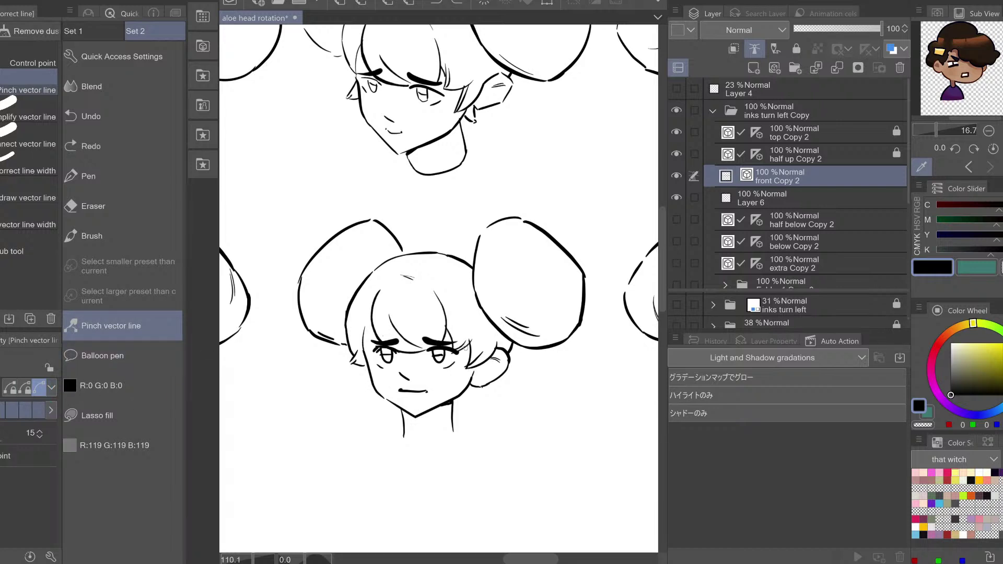
pyautogui.moveTo(465, 349); pyautogui.dragTo(462, 348)
pyautogui.press('h')
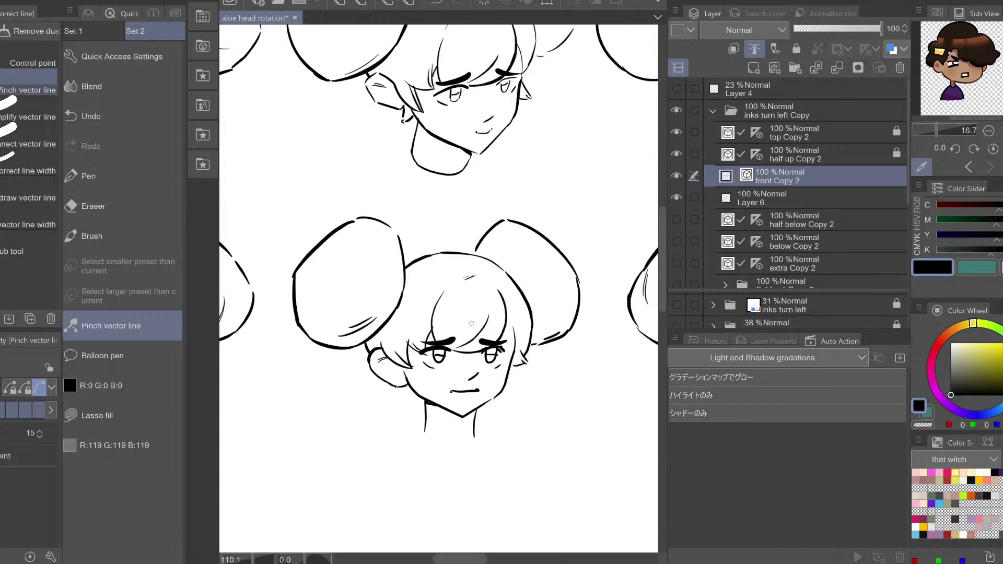
pyautogui.press('h')
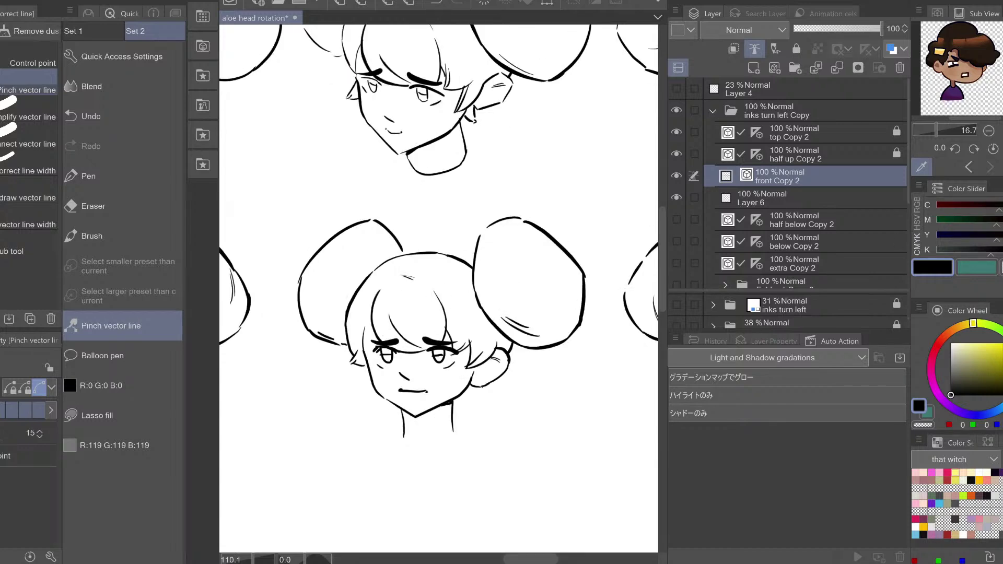
# Try a short pen stroke in the hair at the left temple of the turned head and undo it
pyautogui.press('p')
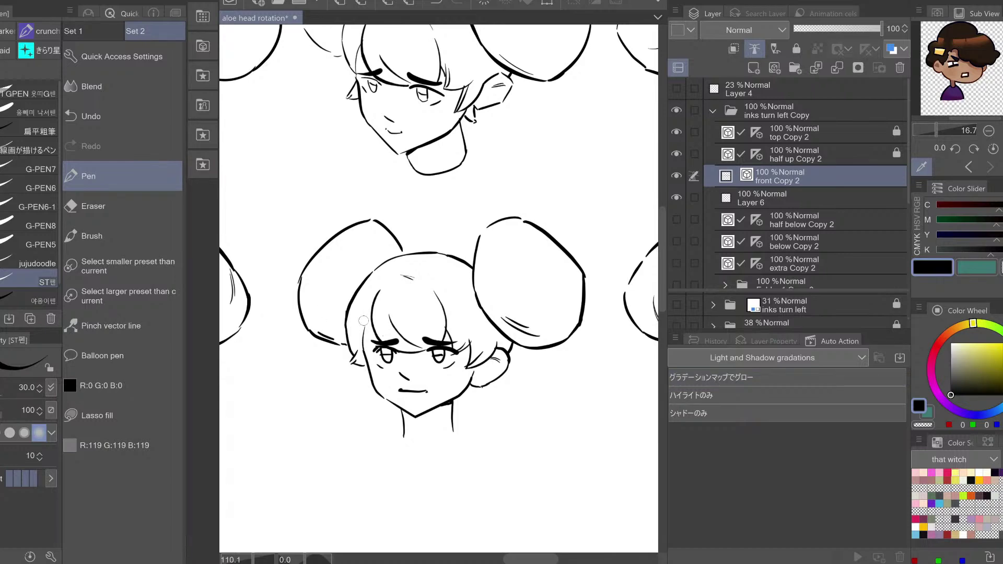
pyautogui.moveTo(364, 324); pyautogui.dragTo(372, 316)
pyautogui.hotkey('ctrl', 'z')
pyautogui.moveTo(411, 367); pyautogui.dragTo(398, 359)
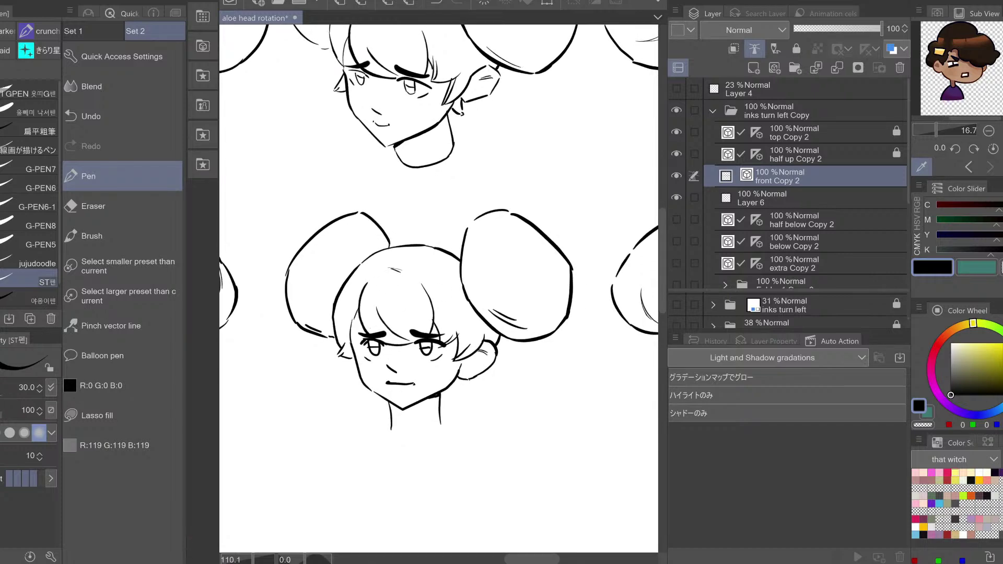
pyautogui.press('o')
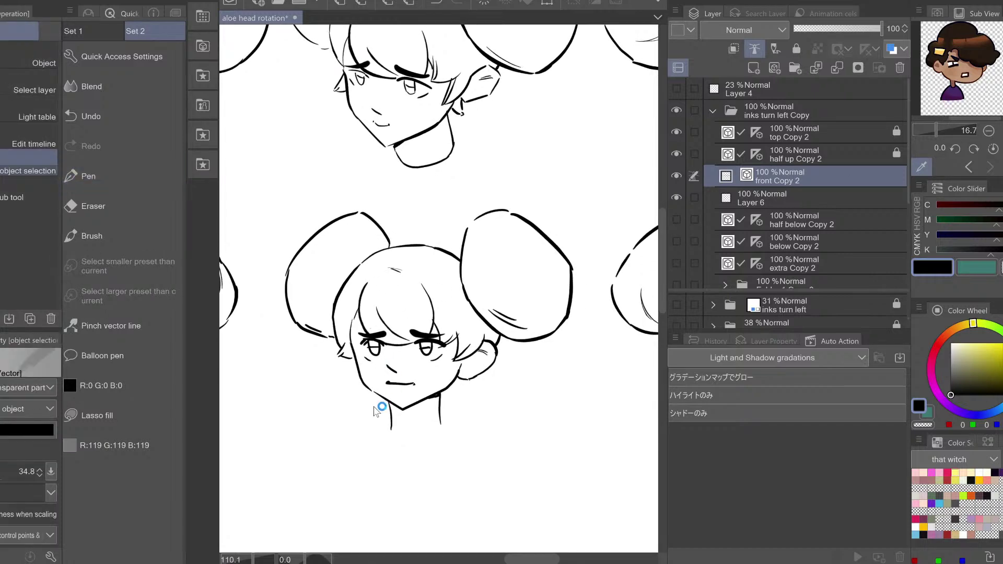
pyautogui.press('h')
pyautogui.press('h')
pyautogui.hotkey('ctrl', 'z')
pyautogui.click(368, 338)
pyautogui.click(400, 344)
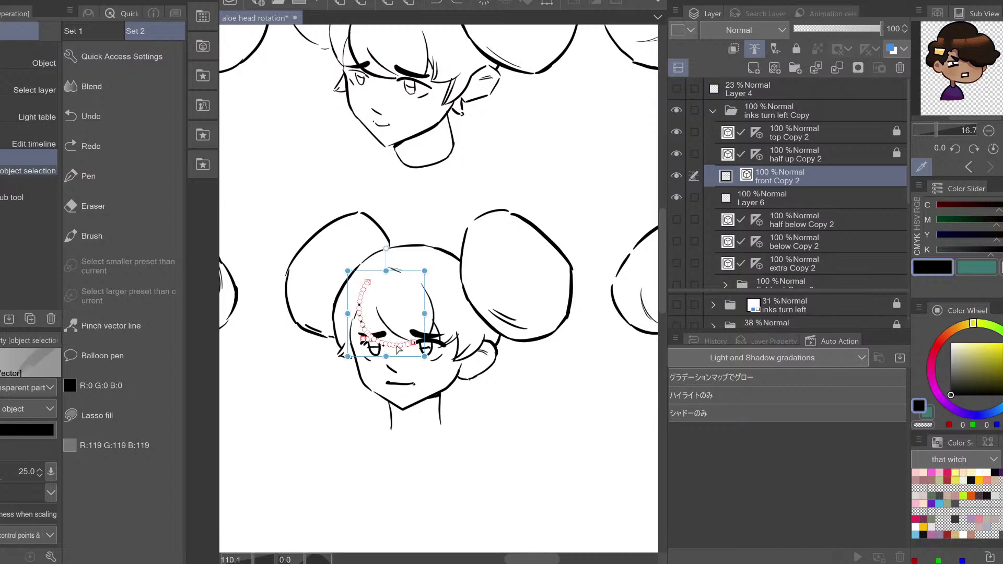
pyautogui.keyDown('shift'); pyautogui.click(487, 314); pyautogui.keyUp('shift')
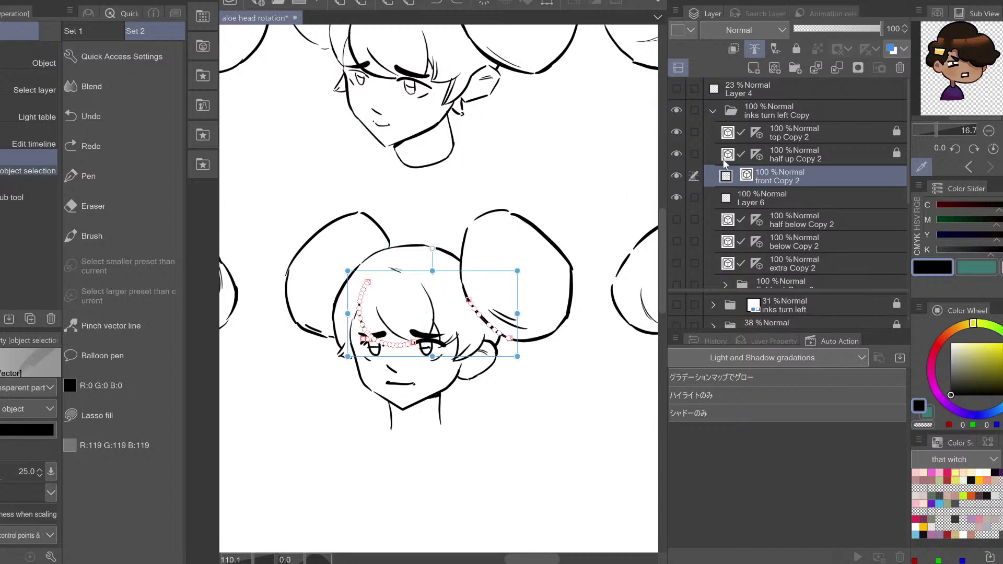
pyautogui.click(2, 66)
pyautogui.press('h')
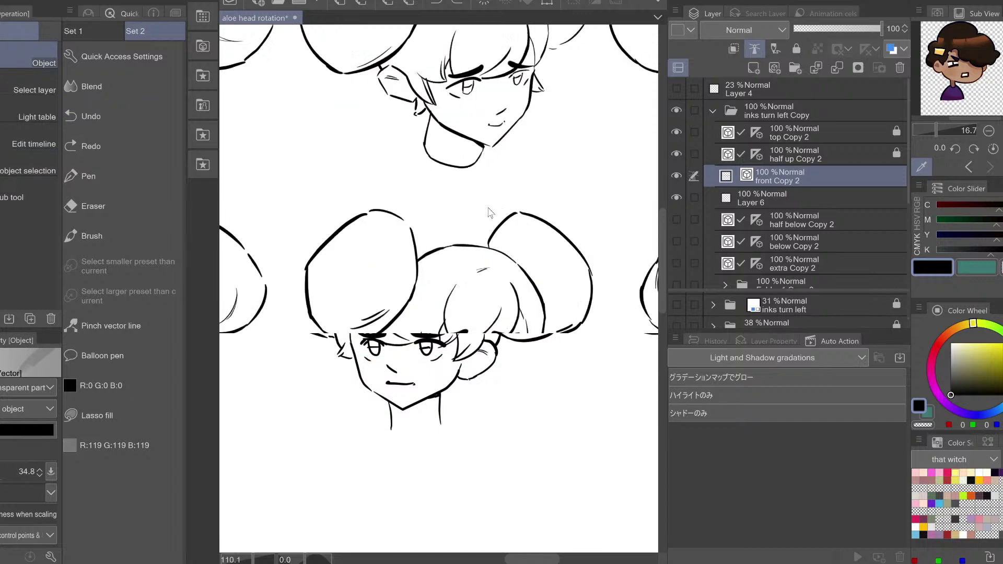
pyautogui.press('h')
# Try selecting the left eye's vector lines on the turned head and nudging them left, then undo the nudge
pyautogui.hotkey('ctrl', 'space')
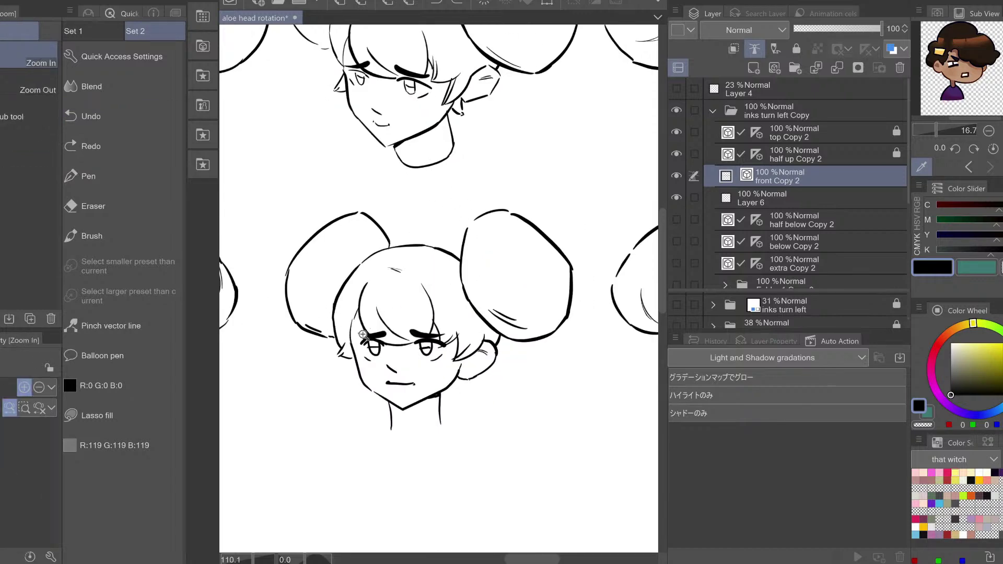
pyautogui.moveTo(366, 334); pyautogui.dragTo(406, 321)
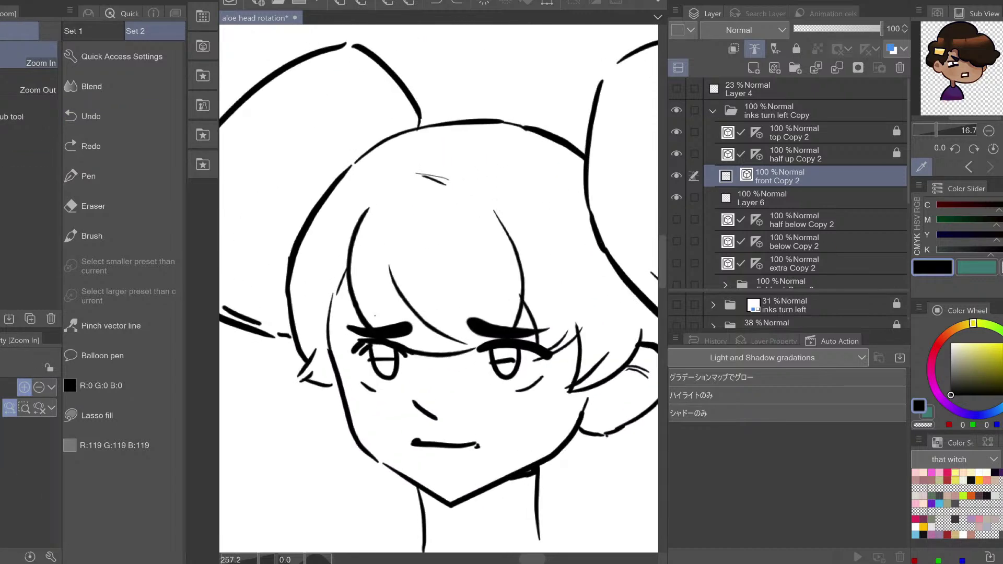
pyautogui.press('o')
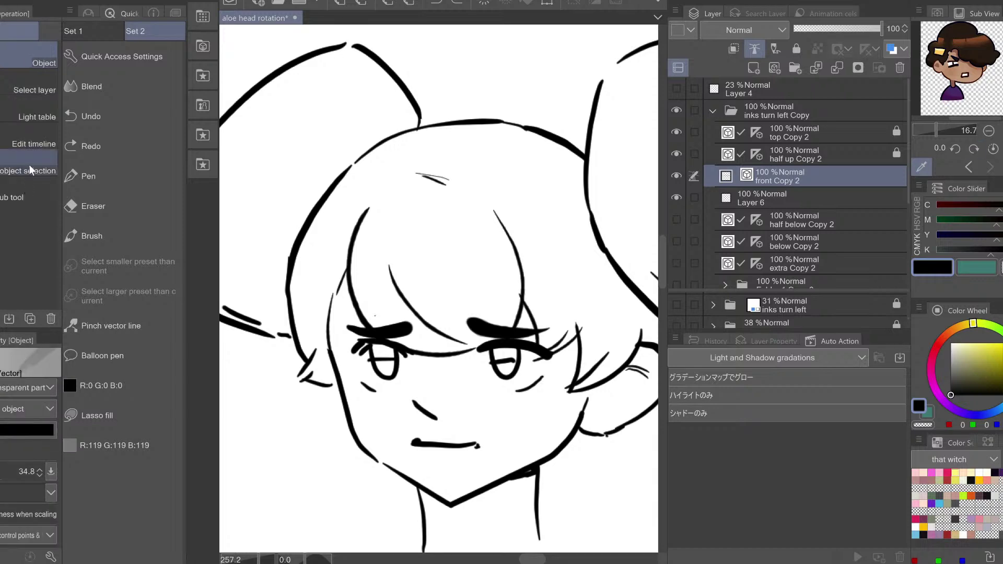
pyautogui.press('o')
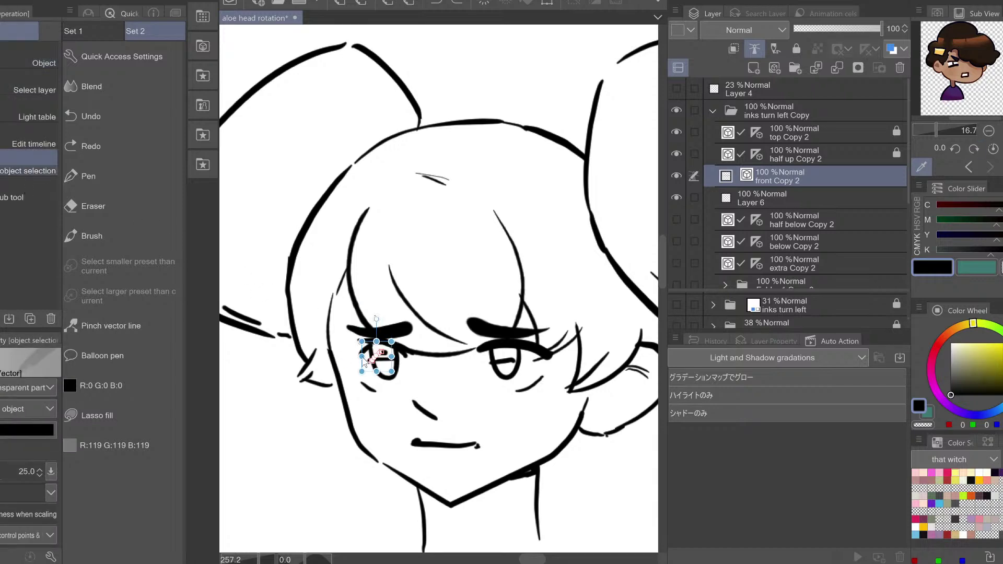
pyautogui.click(410, 360)
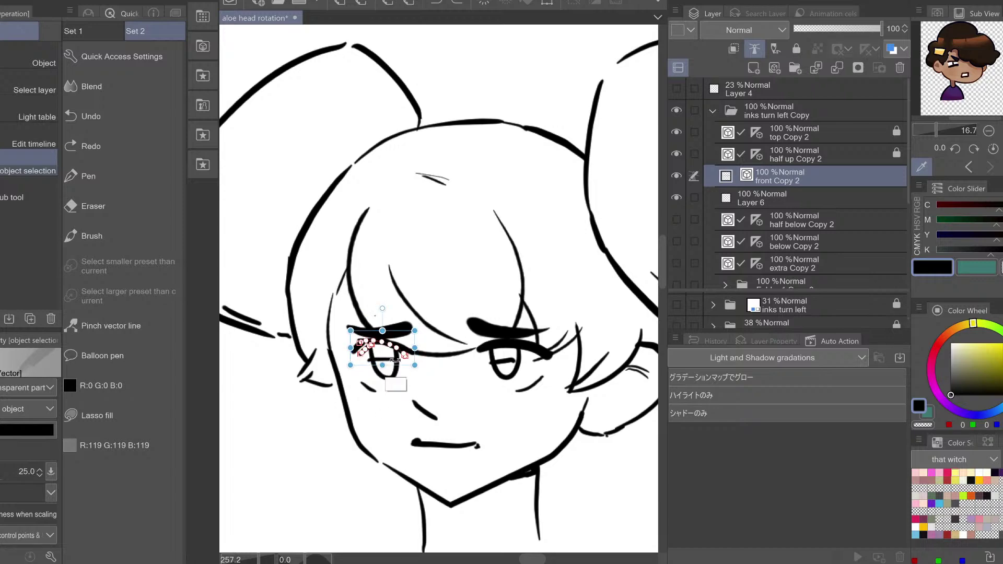
pyautogui.keyDown('shift'); pyautogui.click(374, 393); pyautogui.keyUp('shift')
pyautogui.keyDown('shift'); pyautogui.click(387, 361); pyautogui.keyUp('shift')
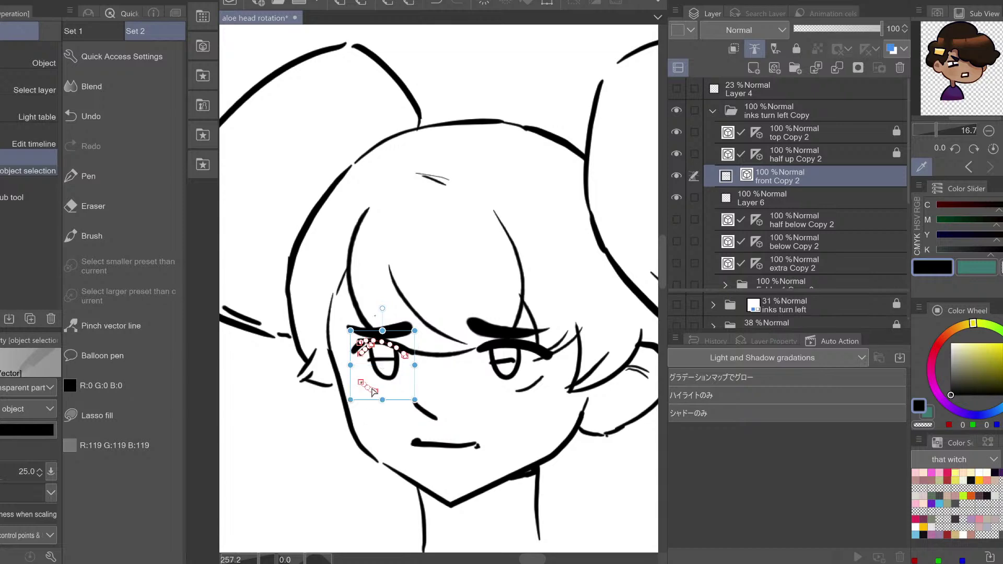
pyautogui.keyDown('shift'); pyautogui.click(371, 389); pyautogui.keyUp('shift')
pyautogui.keyDown('shift'); pyautogui.click(374, 365); pyautogui.keyUp('shift')
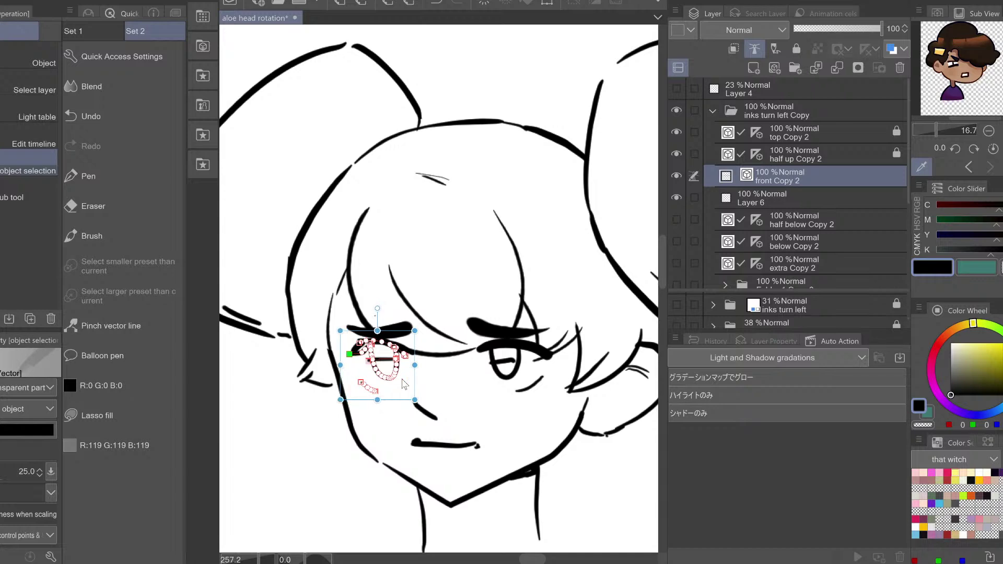
pyautogui.press('Left')
pyautogui.press('Left')
pyautogui.press('Left')
pyautogui.press('Left')
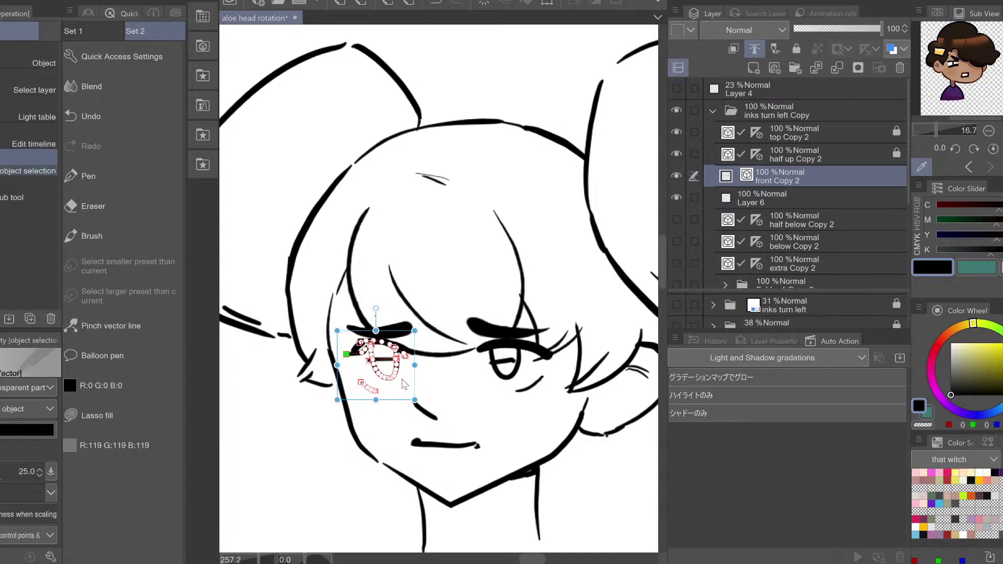
pyautogui.press('h')
pyautogui.hotkey('ctrl', 'z')
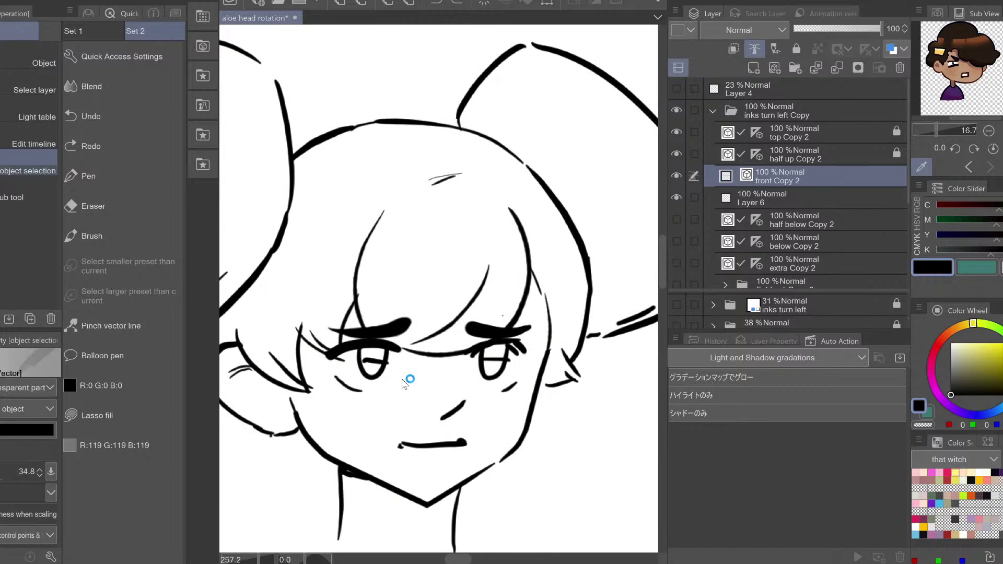
# Examine the turned head's face and hair in normal and mirrored view, close up and from farther away
pyautogui.press('h')
pyautogui.press('h')
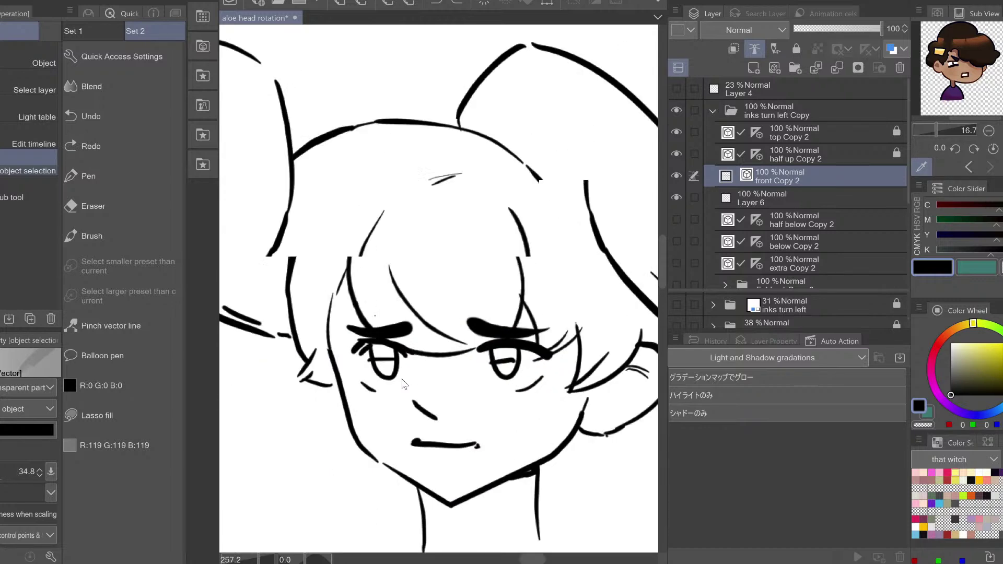
pyautogui.press('h')
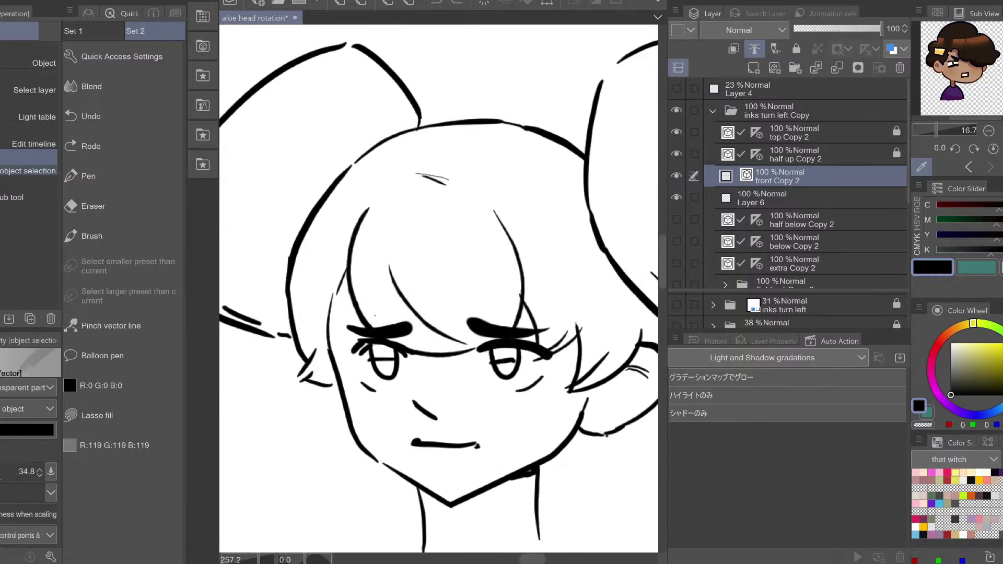
pyautogui.hotkey('ctrl', 'space')
pyautogui.moveTo(450, 313); pyautogui.dragTo(402, 313)
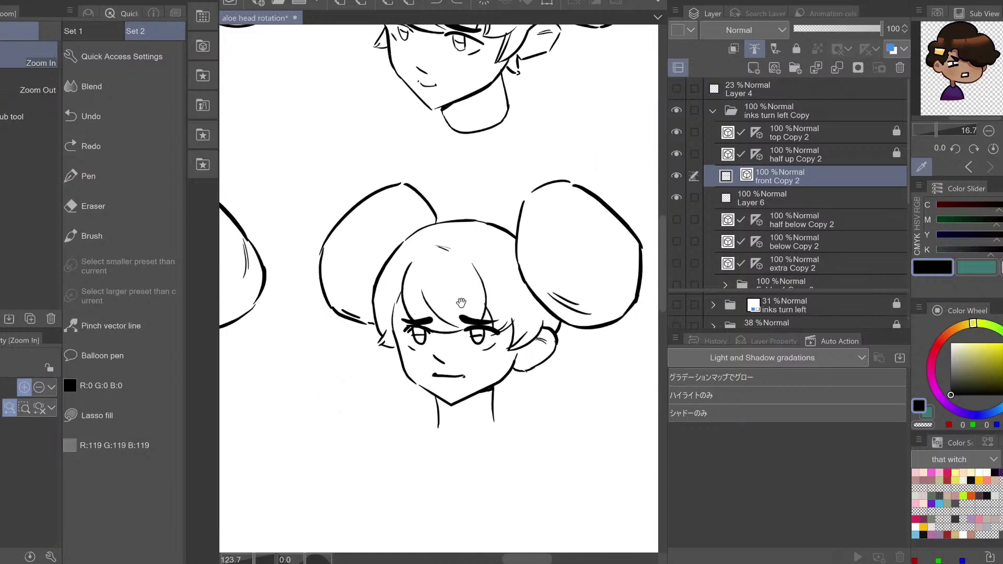
pyautogui.moveTo(484, 293)
pyautogui.mouseDown()
pyautogui.moveTo(448, 297)
pyautogui.moveTo(474, 320)
pyautogui.mouseUp()
pyautogui.press('e')
pyautogui.press('h')
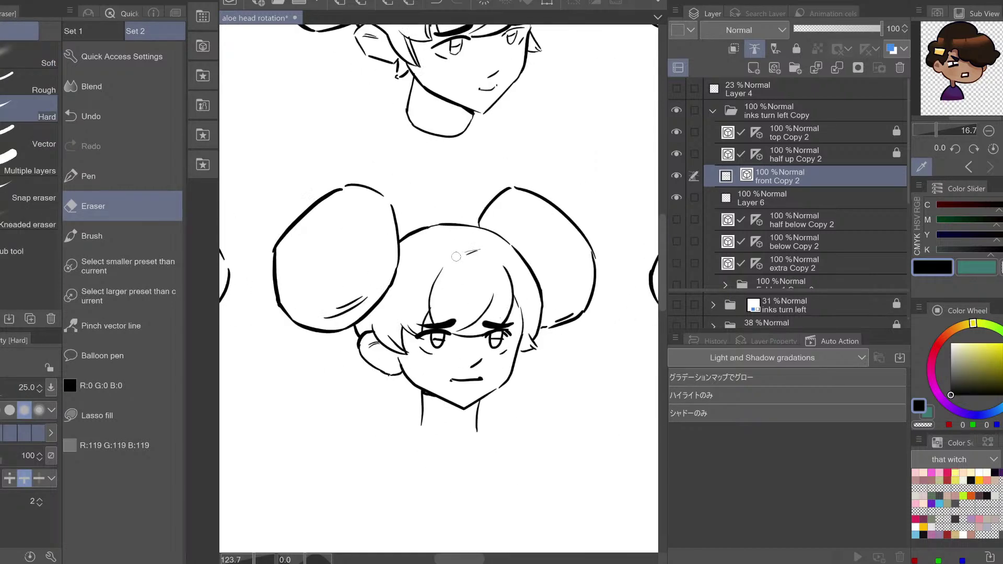
pyautogui.press('h')
pyautogui.moveTo(446, 308)
pyautogui.mouseDown()
pyautogui.moveTo(531, 295)
pyautogui.moveTo(643, 230)
pyautogui.moveTo(723, 225)
pyautogui.moveTo(456, 274)
pyautogui.mouseUp()
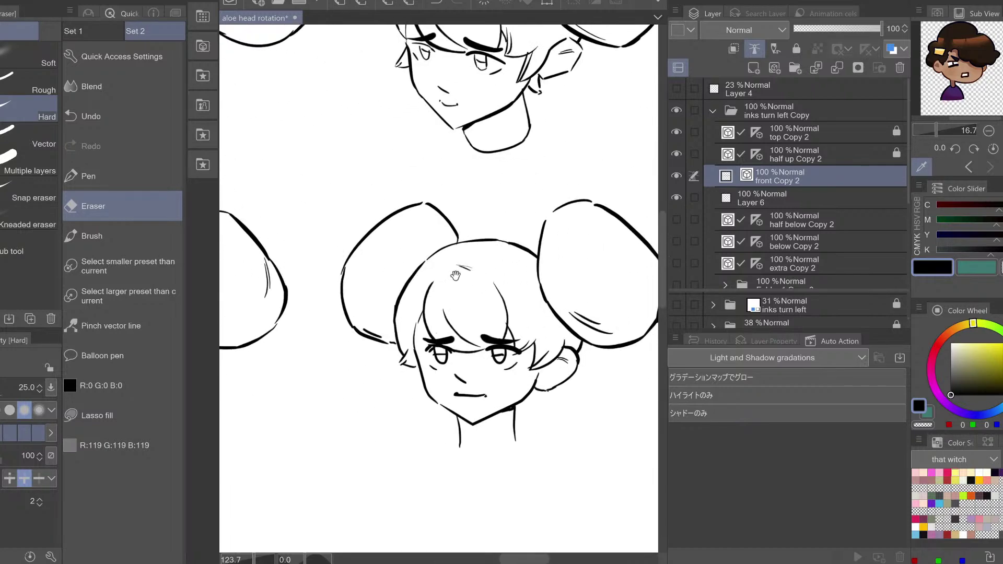
# Select the middle-row front-facing head with a rectangular selection, flip it horizontally, and check it in mirrored view
pyautogui.moveTo(573, 295); pyautogui.dragTo(417, 312)
pyautogui.moveTo(590, 332); pyautogui.dragTo(466, 321)
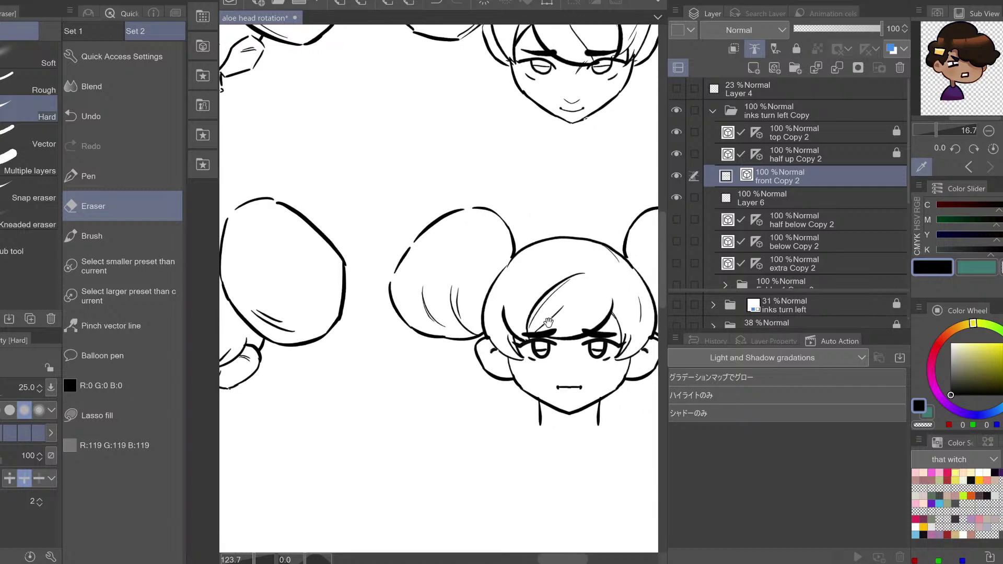
pyautogui.moveTo(548, 322); pyautogui.dragTo(427, 320)
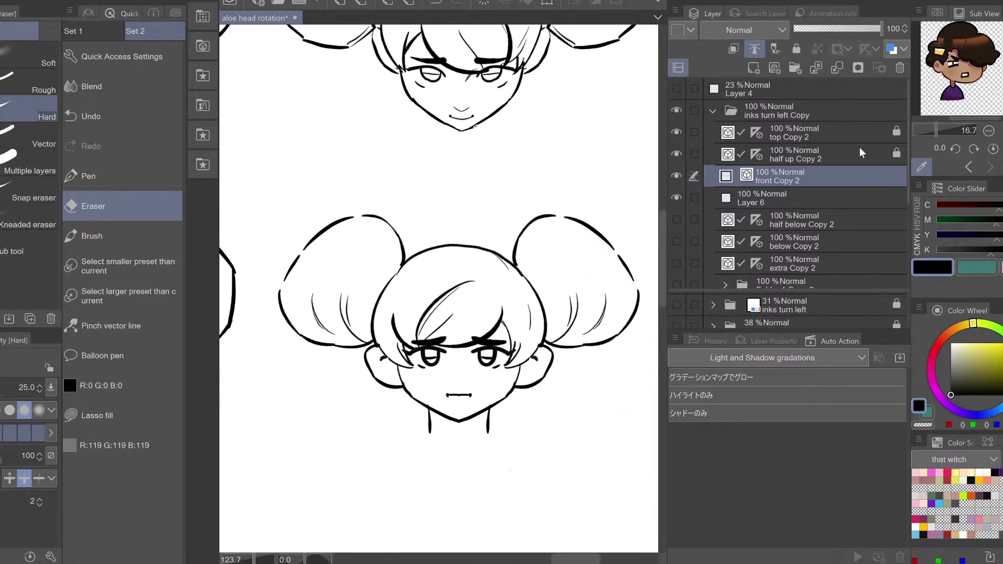
pyautogui.press('m')
pyautogui.moveTo(498, 322); pyautogui.dragTo(472, 320)
pyautogui.click(39, 226)
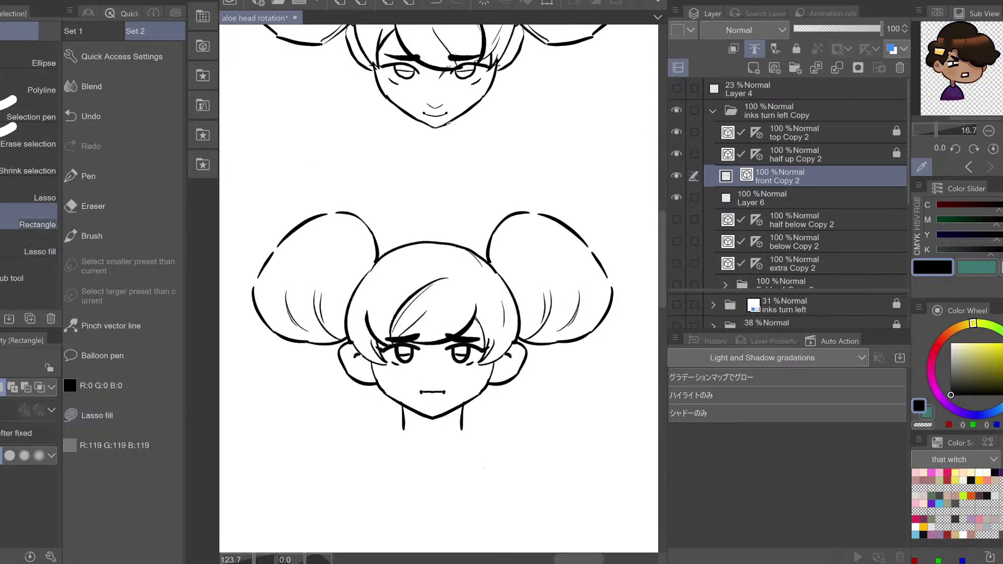
pyautogui.hotkey('ctrl', 'space')
pyautogui.moveTo(495, 256); pyautogui.dragTo(489, 270)
pyautogui.scroll(-1, 488, 270)
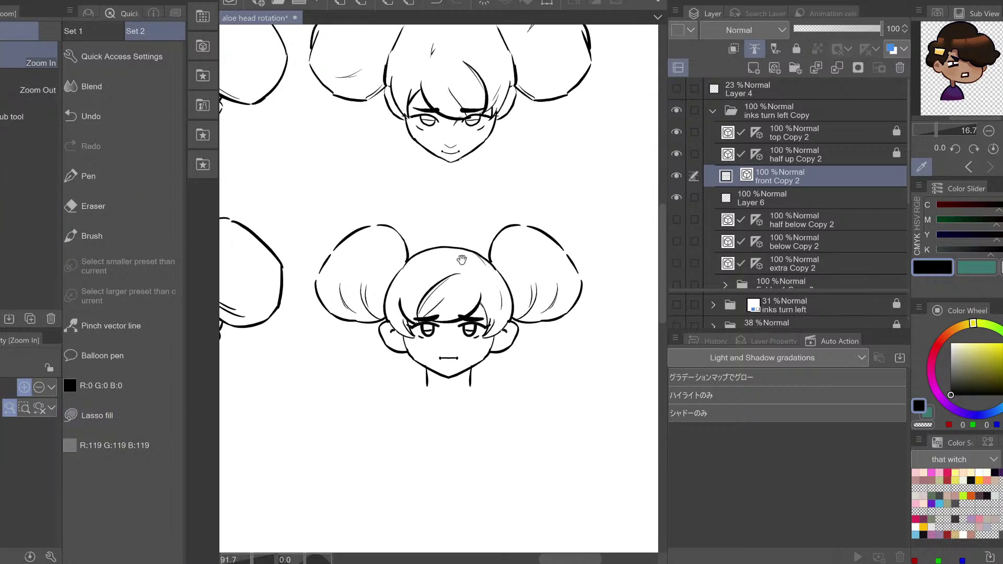
pyautogui.scroll(-1, 462, 260)
pyautogui.press('m')
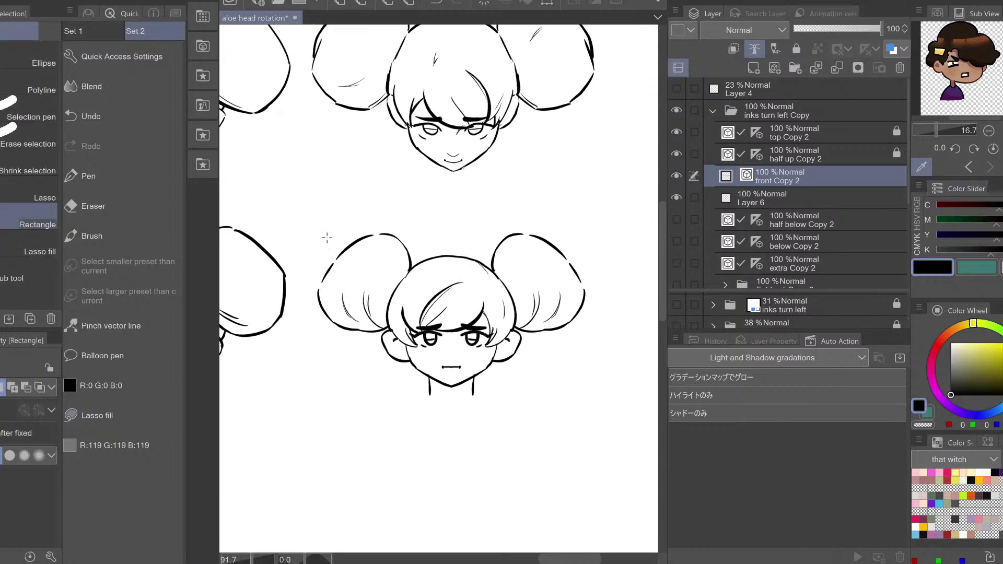
pyautogui.moveTo(301, 199); pyautogui.dragTo(610, 428)
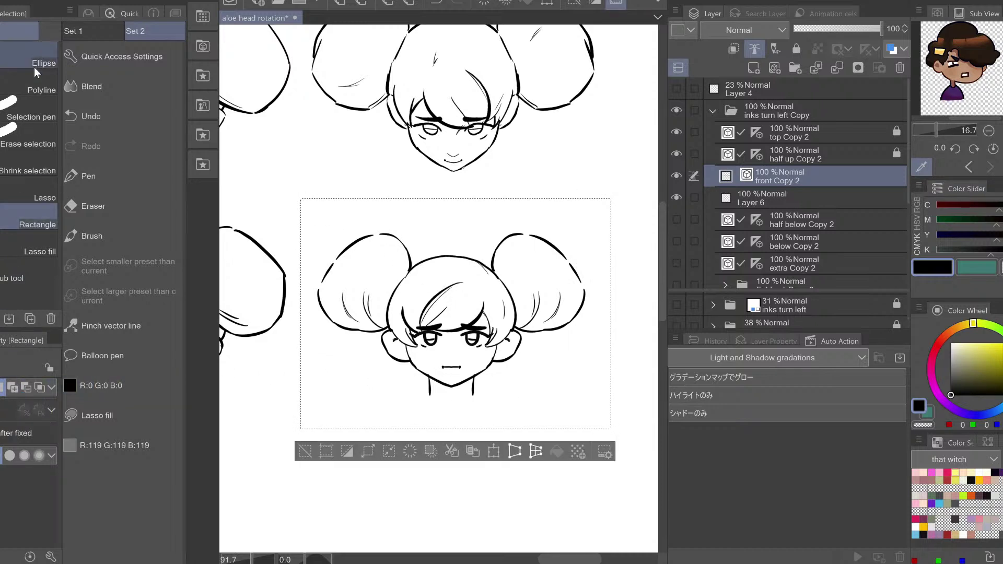
pyautogui.click(513, 452)
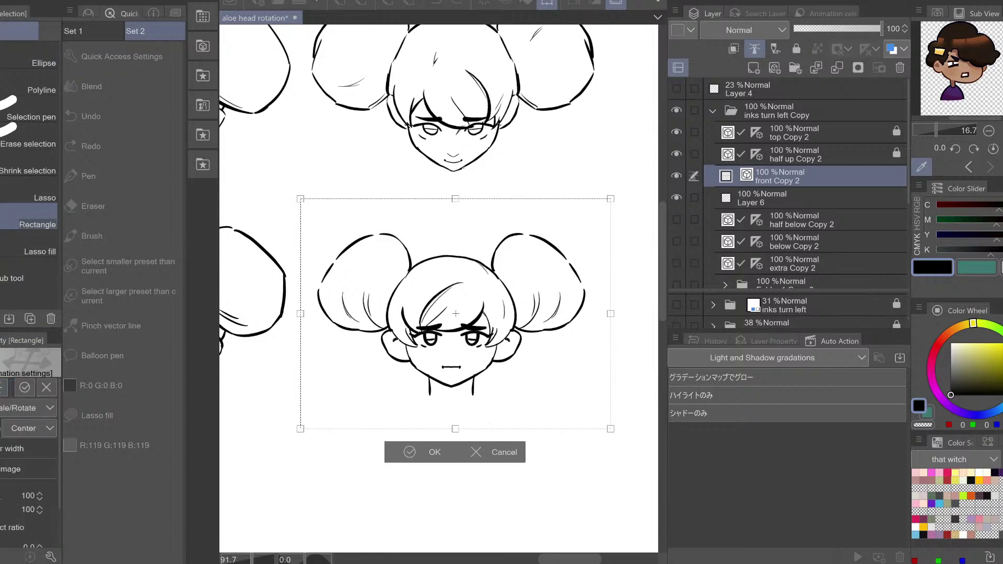
pyautogui.click(11, 389)
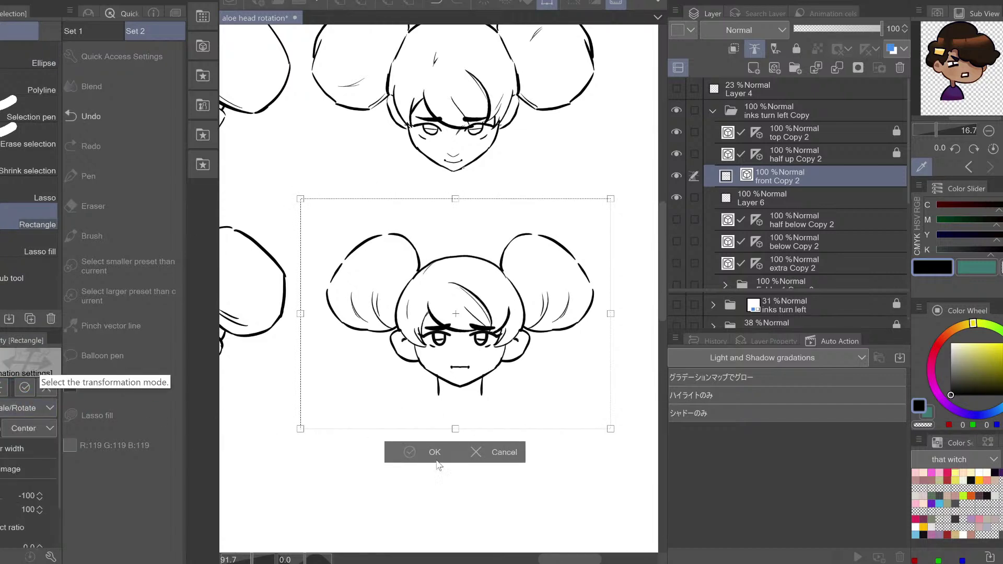
pyautogui.press('Return')
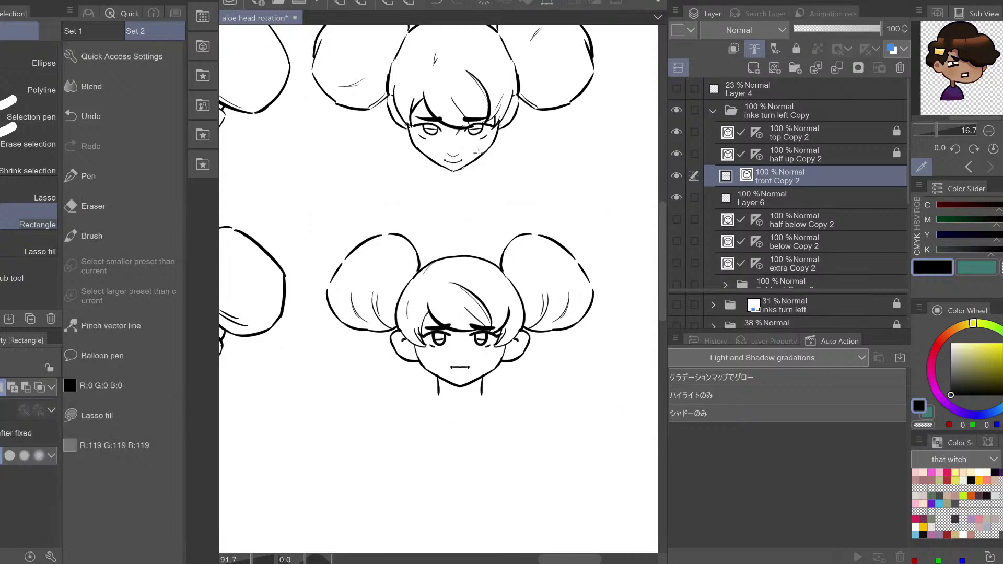
pyautogui.press('h')
pyautogui.press('h')
# Try reshaping the diagonal hair strand on the middle-row front head with two different pinch modes, undoing each attempt
pyautogui.moveTo(439, 274); pyautogui.dragTo(413, 265)
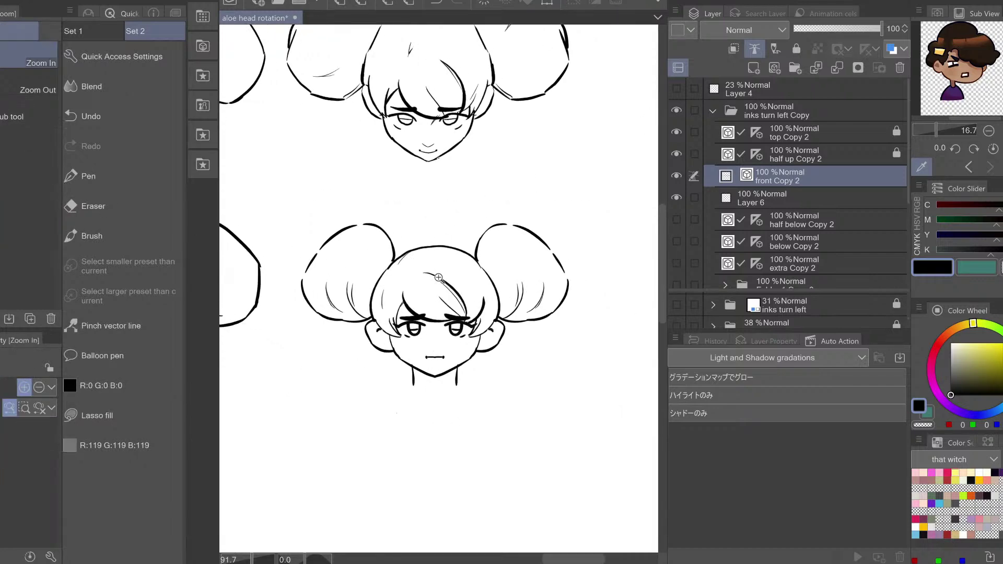
pyautogui.scroll(2, 434, 313)
pyautogui.click(133, 327)
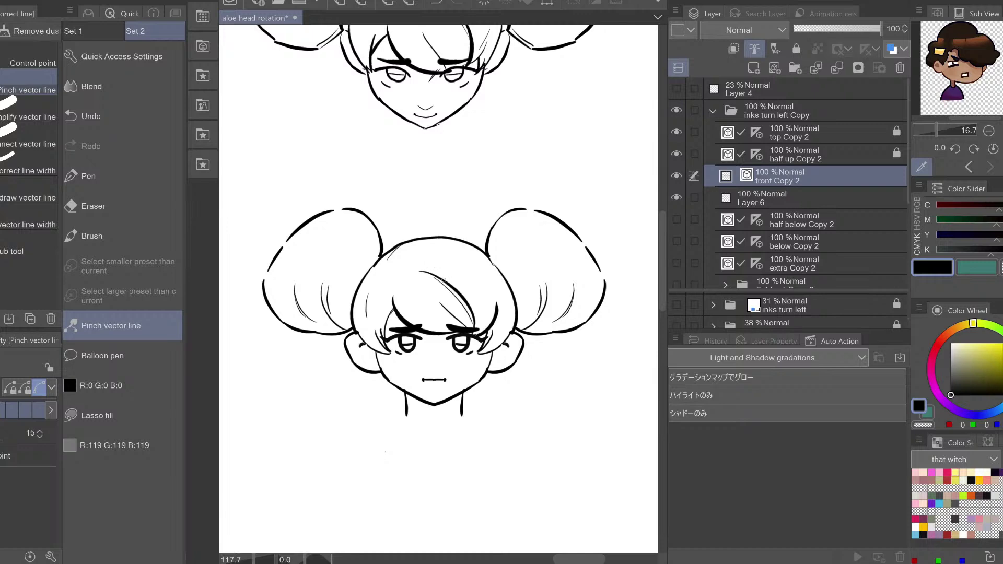
pyautogui.moveTo(446, 278); pyautogui.dragTo(453, 273)
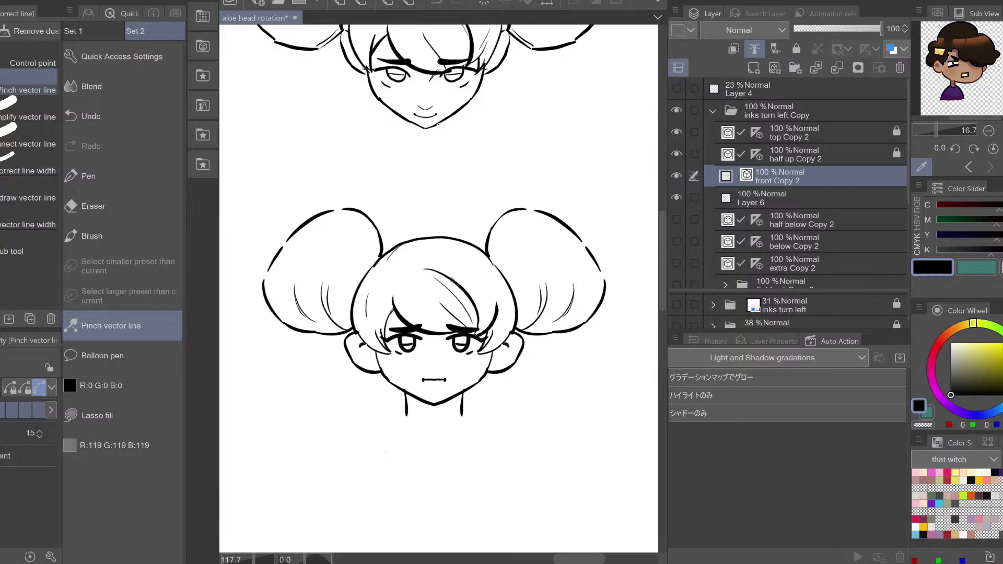
pyautogui.hotkey('ctrl', 'z')
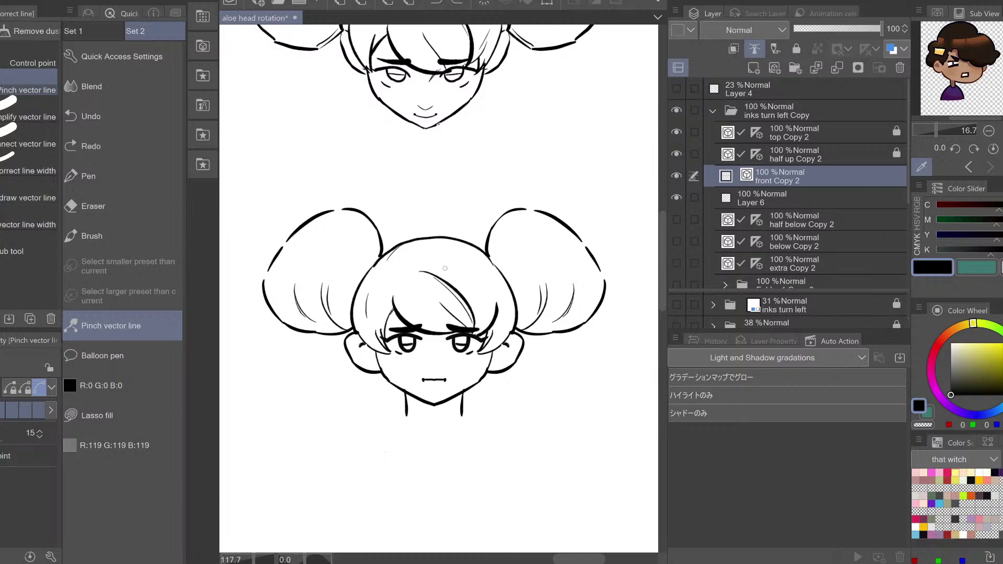
pyautogui.click(25, 386)
pyautogui.moveTo(459, 284); pyautogui.dragTo(455, 300)
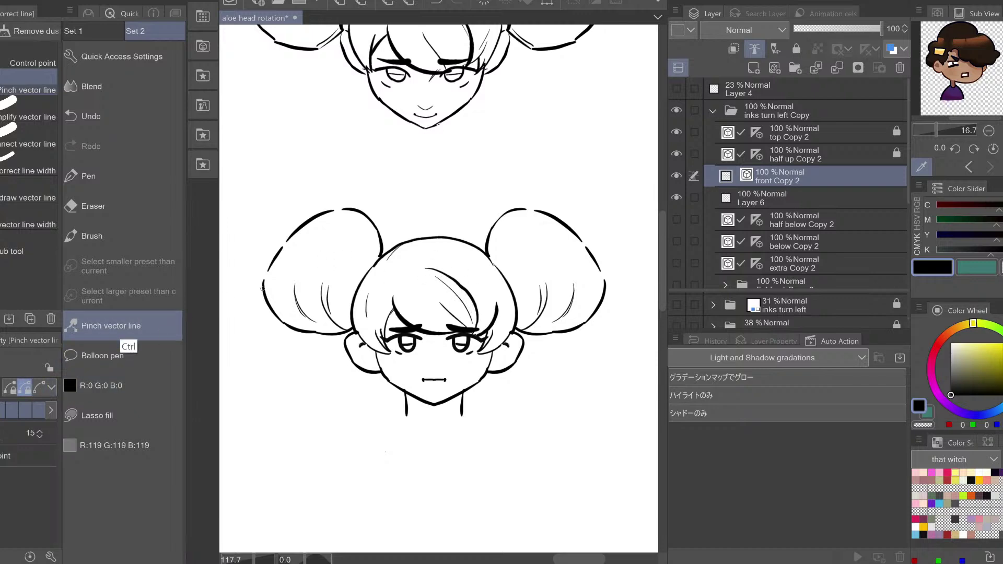
pyautogui.hotkey('ctrl', 'z')
# Pinch the vector line of the diagonal hair strand above the middle-row front head's fringe and check it in mirrored view
pyautogui.click(39, 388)
pyautogui.moveTo(461, 289); pyautogui.dragTo(458, 282)
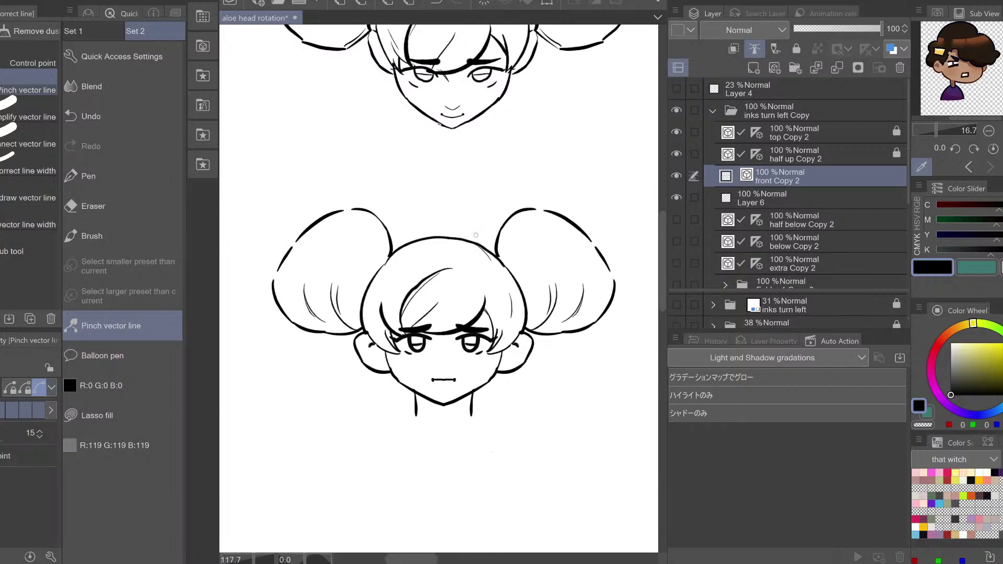
pyautogui.moveTo(486, 249); pyautogui.dragTo(452, 265)
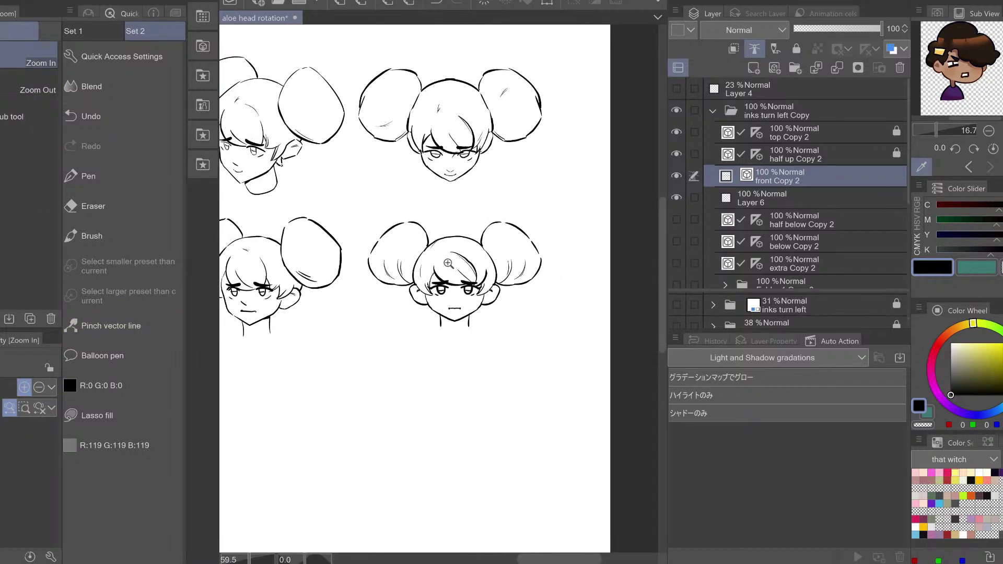
# Show the half below Copy 2 layer and delete its stray linework at the canvas's right edge
pyautogui.moveTo(401, 323); pyautogui.dragTo(436, 249)
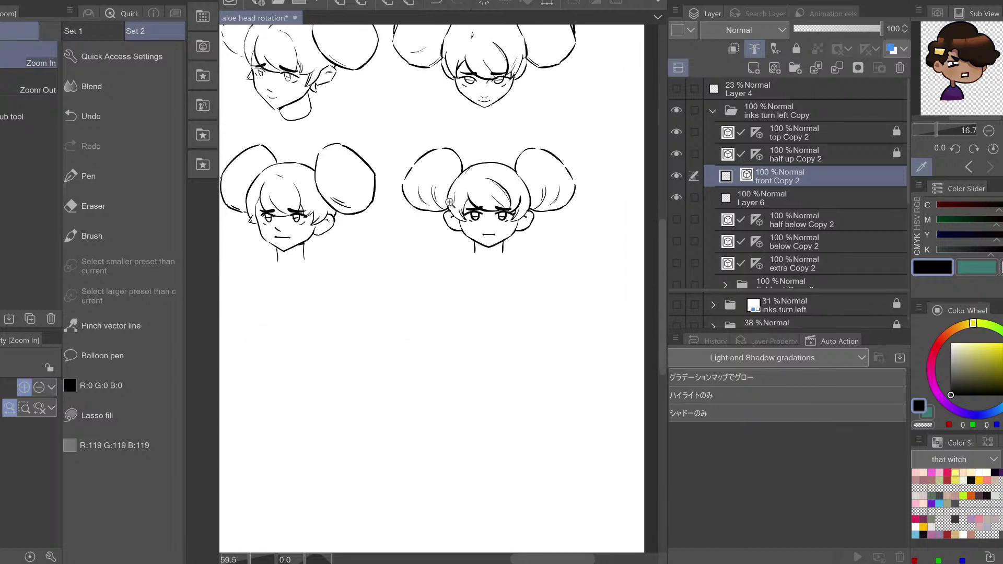
pyautogui.click(677, 219)
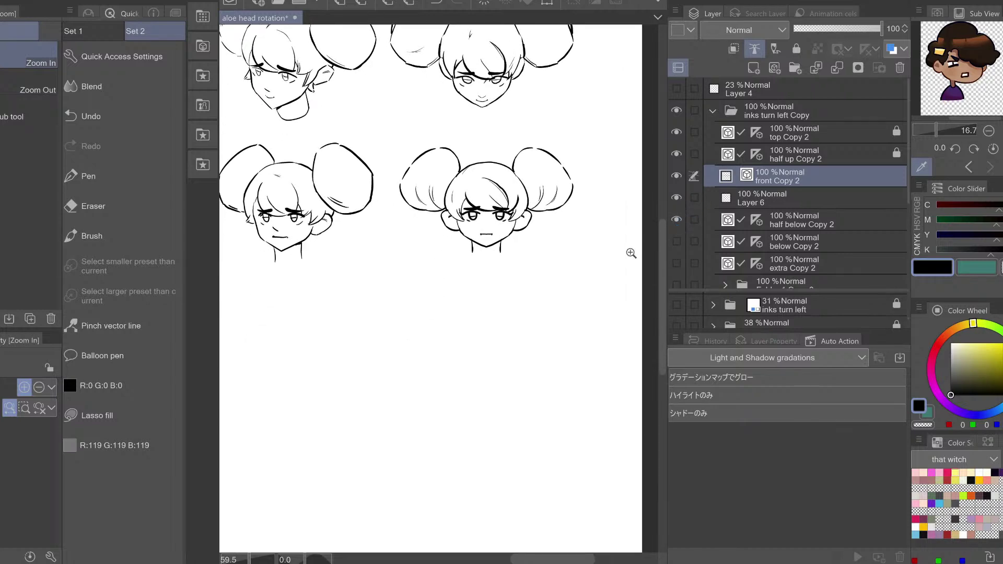
pyautogui.moveTo(433, 335)
pyautogui.mouseDown()
pyautogui.moveTo(443, 325)
pyautogui.moveTo(340, 337)
pyautogui.mouseUp()
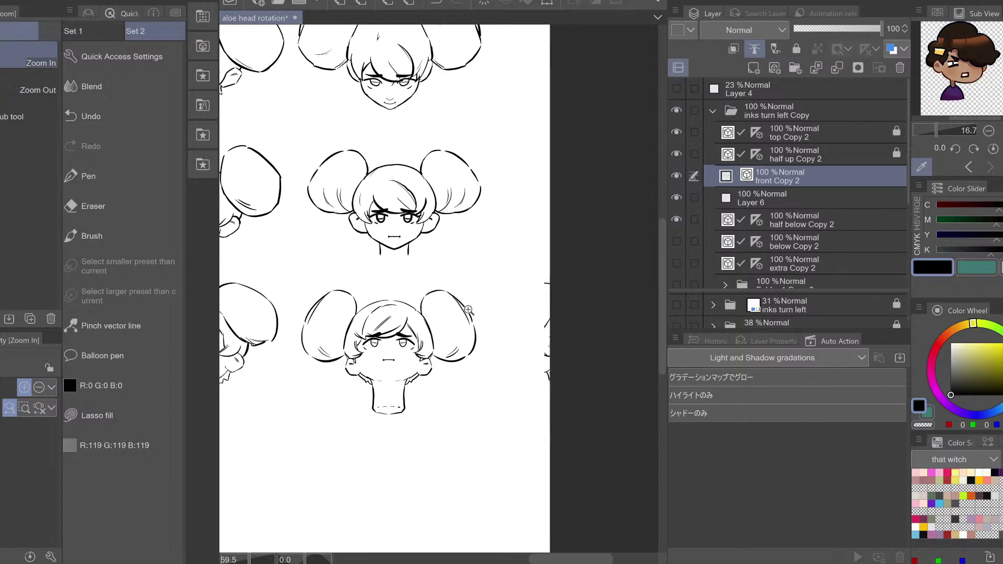
pyautogui.press('m')
pyautogui.moveTo(500, 210); pyautogui.dragTo(626, 483)
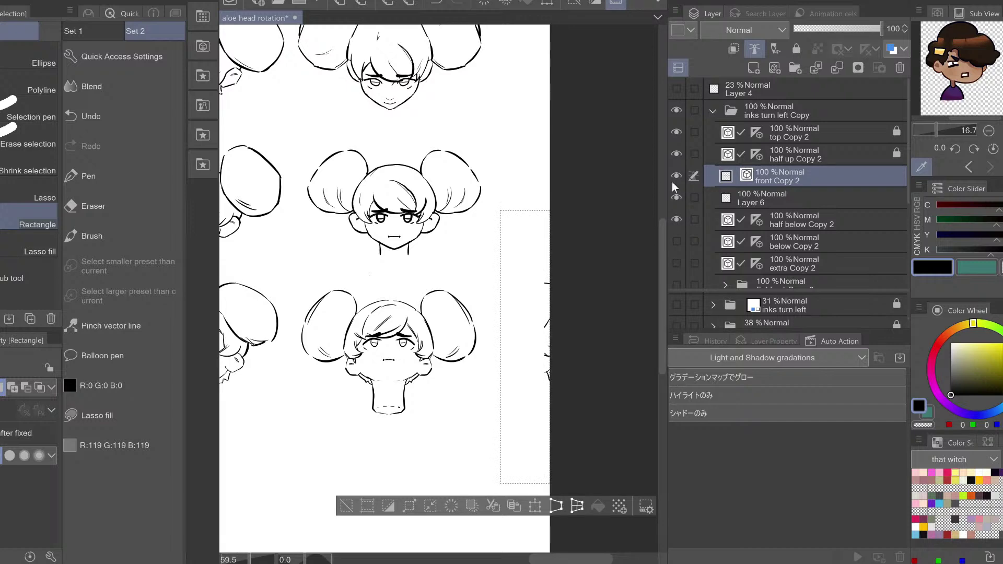
pyautogui.click(830, 225)
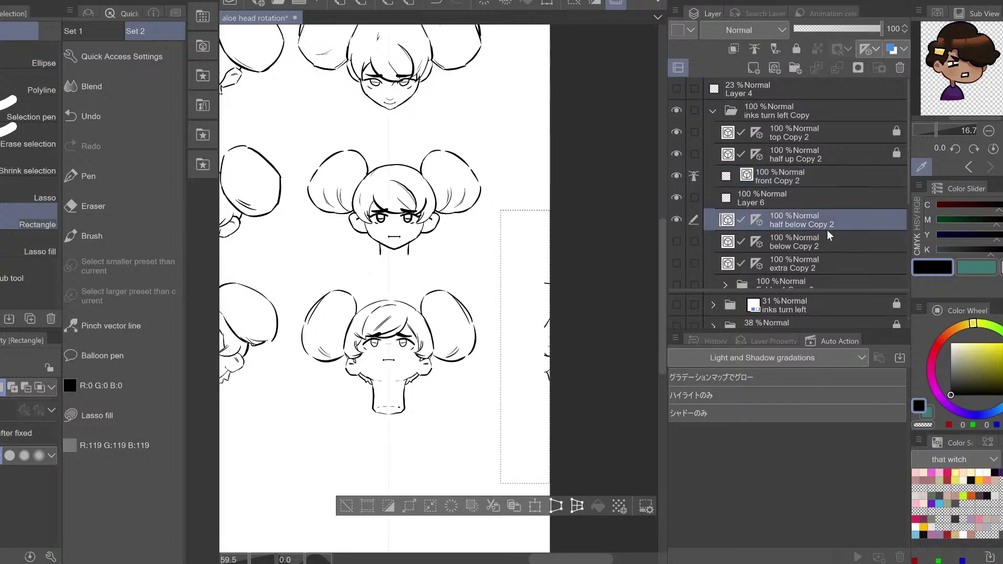
pyautogui.click(606, 338)
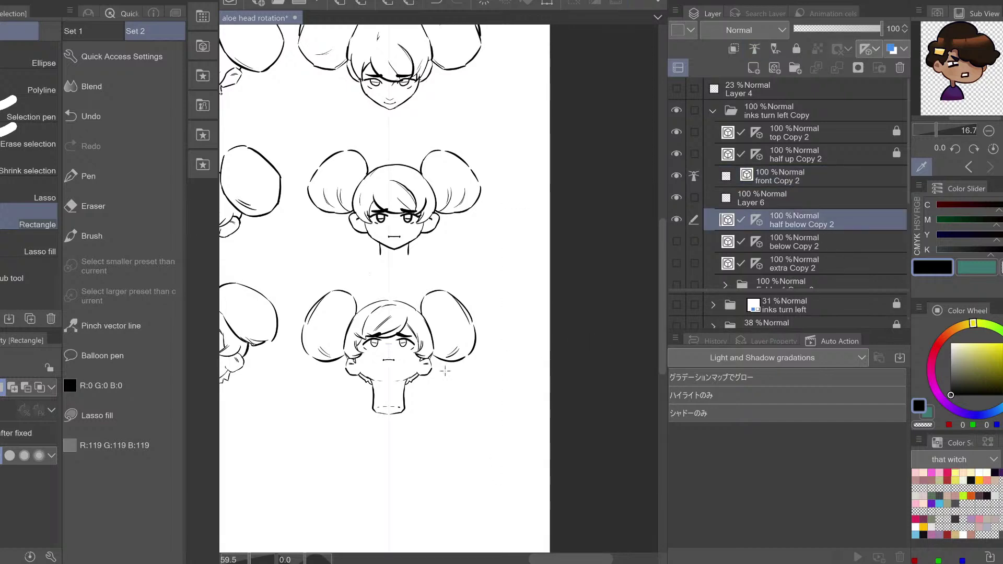
pyautogui.moveTo(388, 355); pyautogui.dragTo(419, 335)
pyautogui.hotkey('ctrl', 'space')
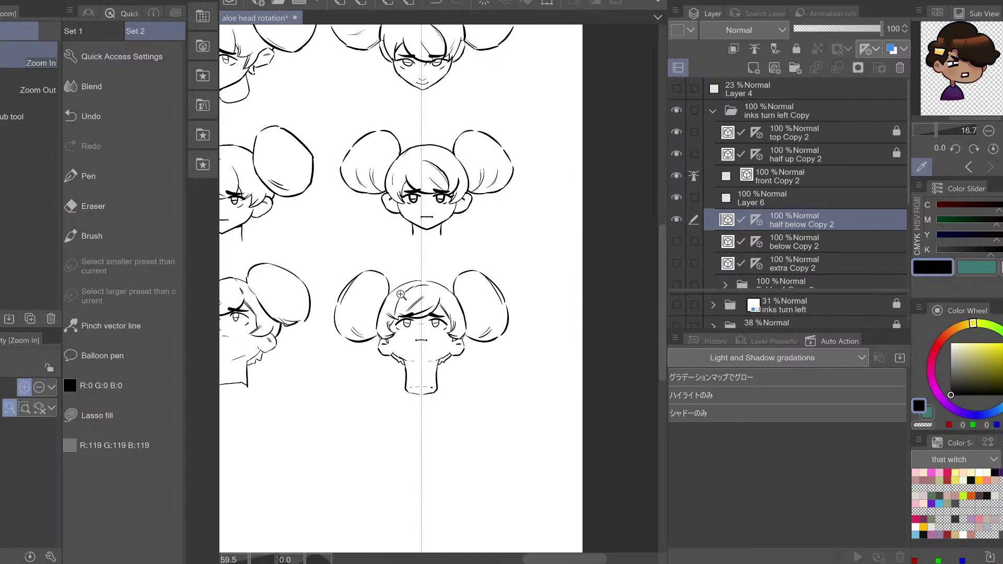
pyautogui.moveTo(401, 295); pyautogui.dragTo(456, 265)
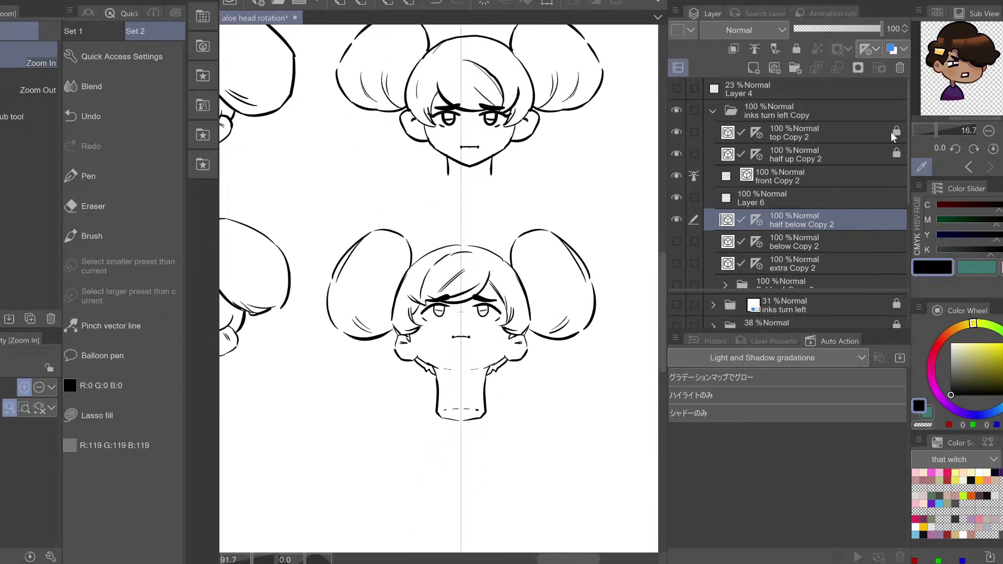
pyautogui.moveTo(313, 184); pyautogui.dragTo(629, 476)
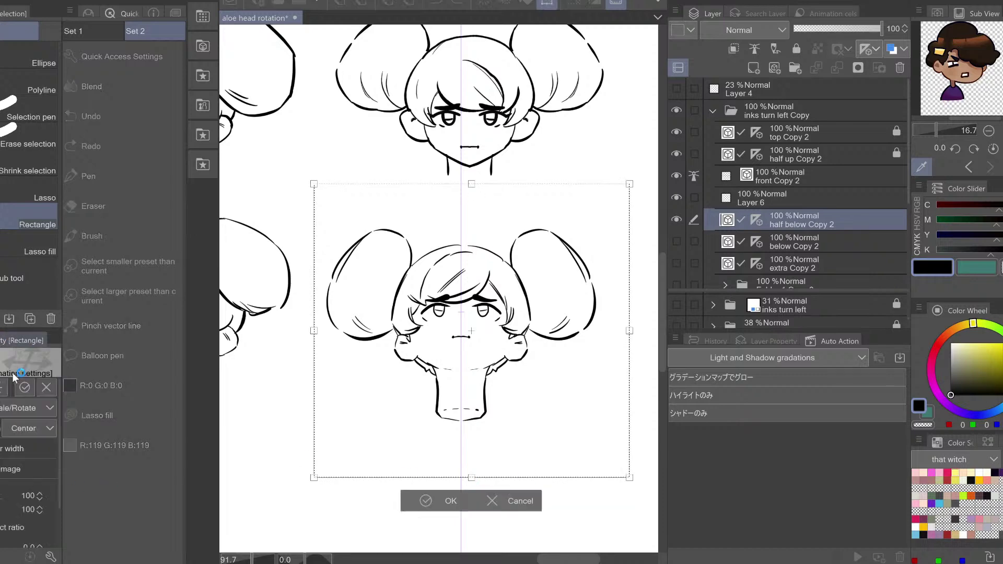
pyautogui.hotkey('ctrl', 't')
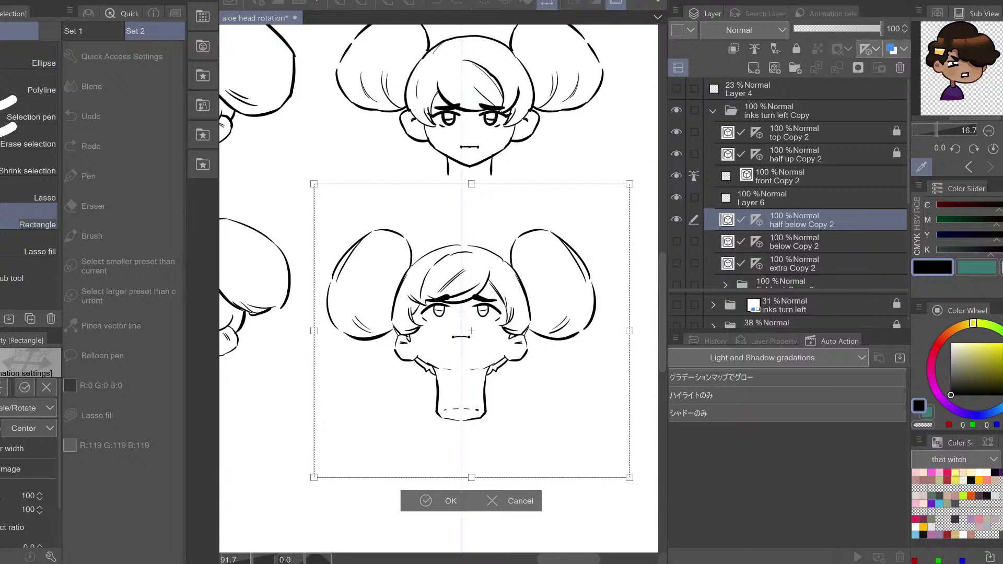
pyautogui.click(1, 387)
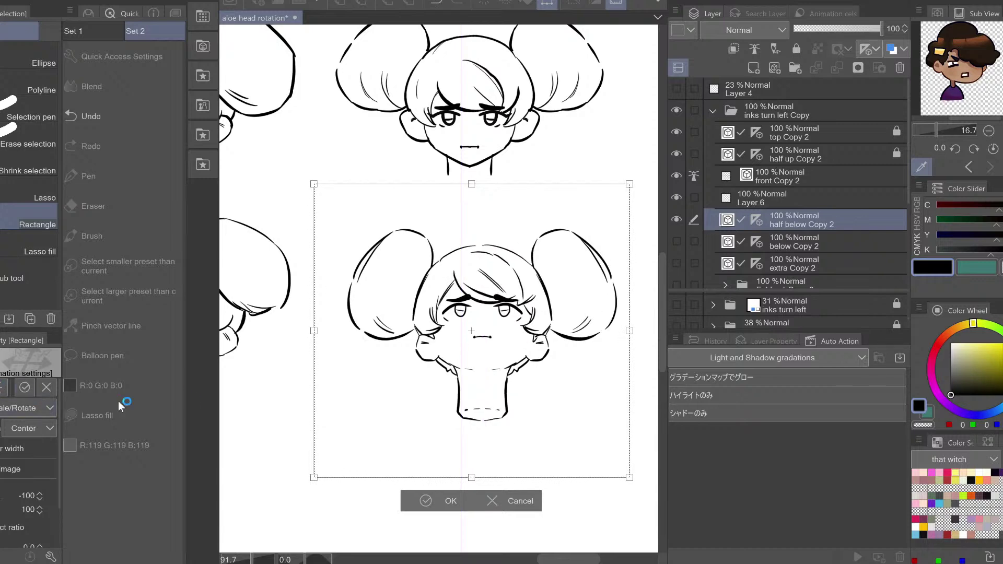
pyautogui.click(519, 502)
pyautogui.hotkey('ctrl', 'd')
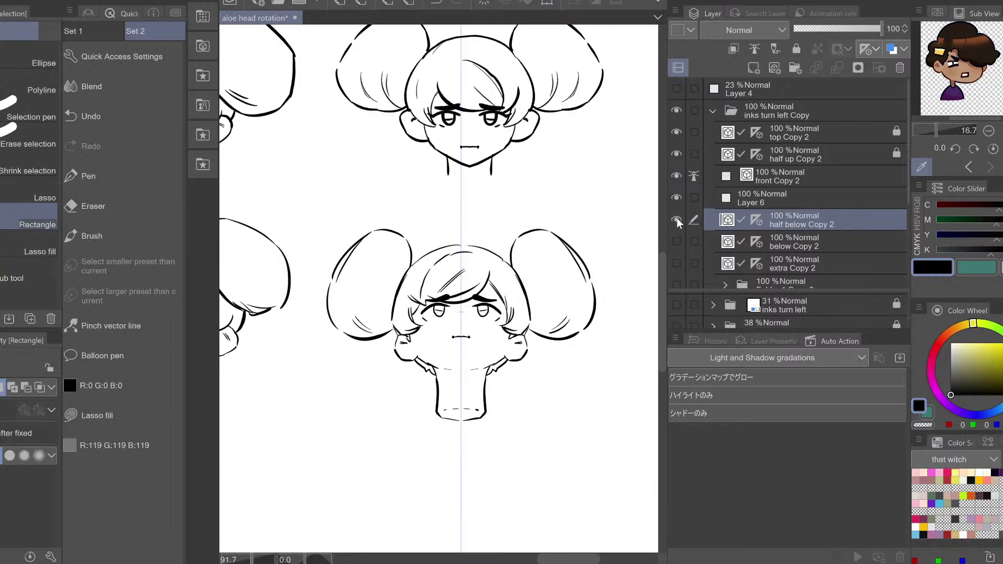
pyautogui.click(677, 219)
pyautogui.click(678, 219)
# Flip the lower front-facing head on half below Copy 2 horizontally and shift it left to centre it on the symmetry ruler
pyautogui.moveTo(316, 199); pyautogui.dragTo(634, 472)
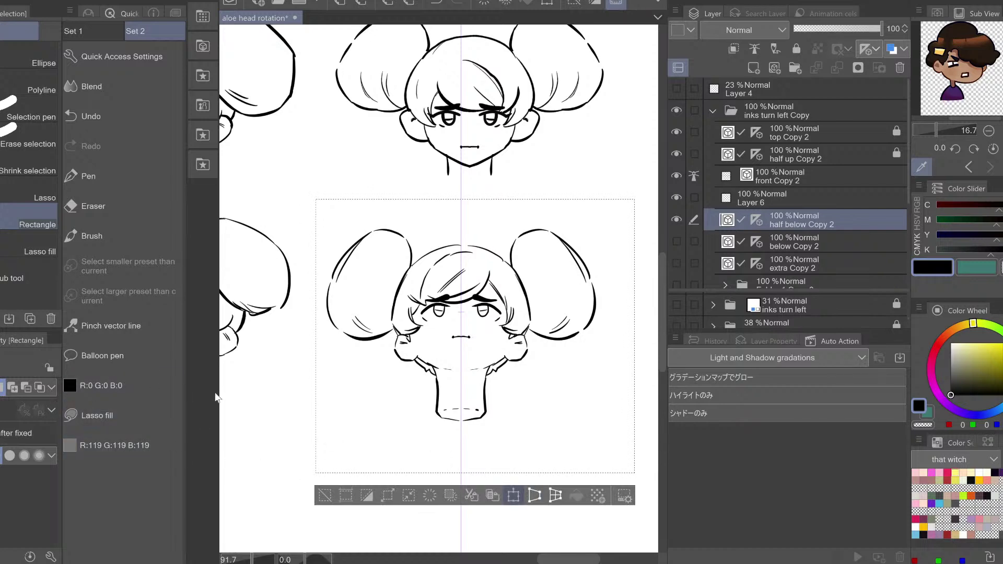
pyautogui.hotkey('ctrl', 't')
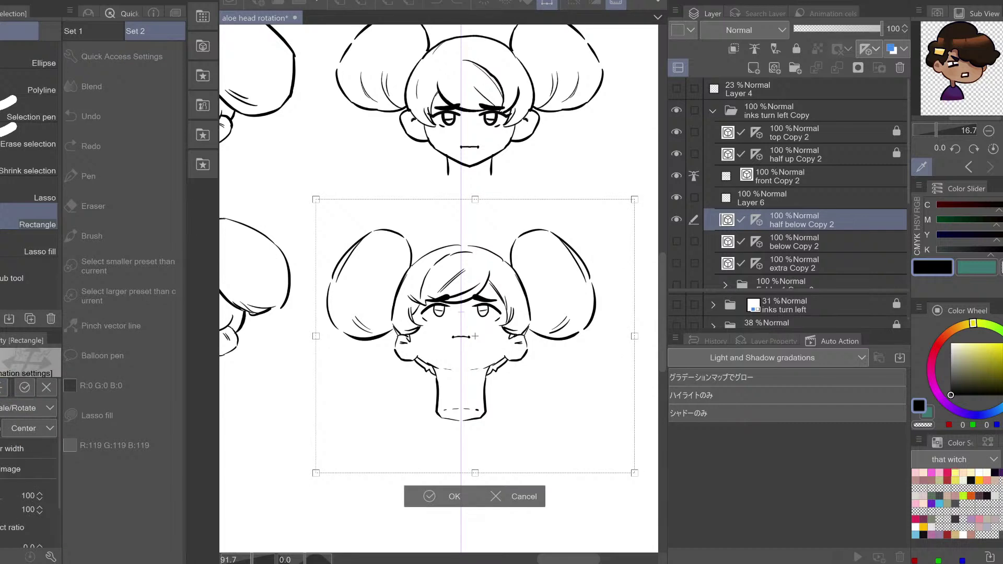
pyautogui.click(1, 387)
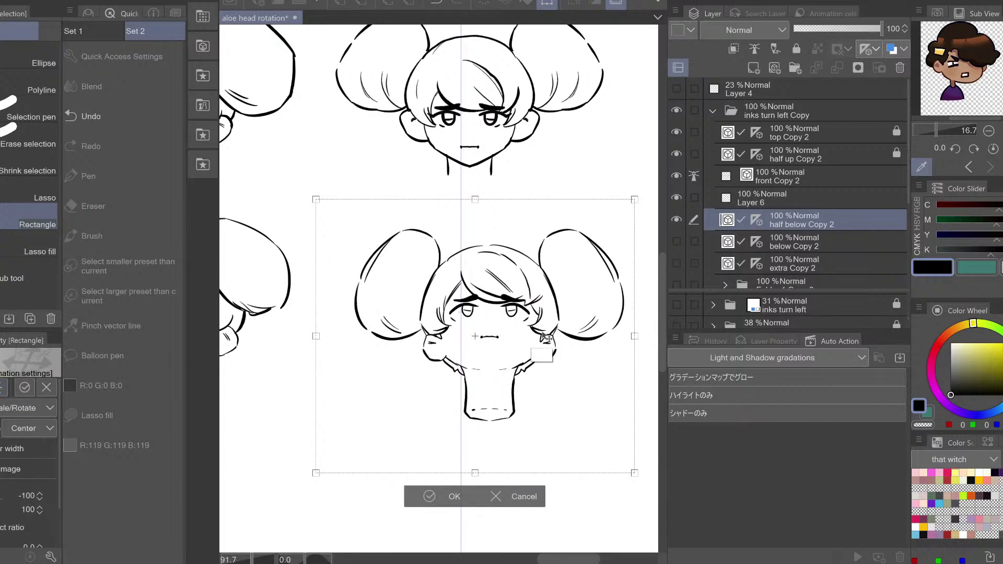
pyautogui.moveTo(543, 337); pyautogui.dragTo(532, 338)
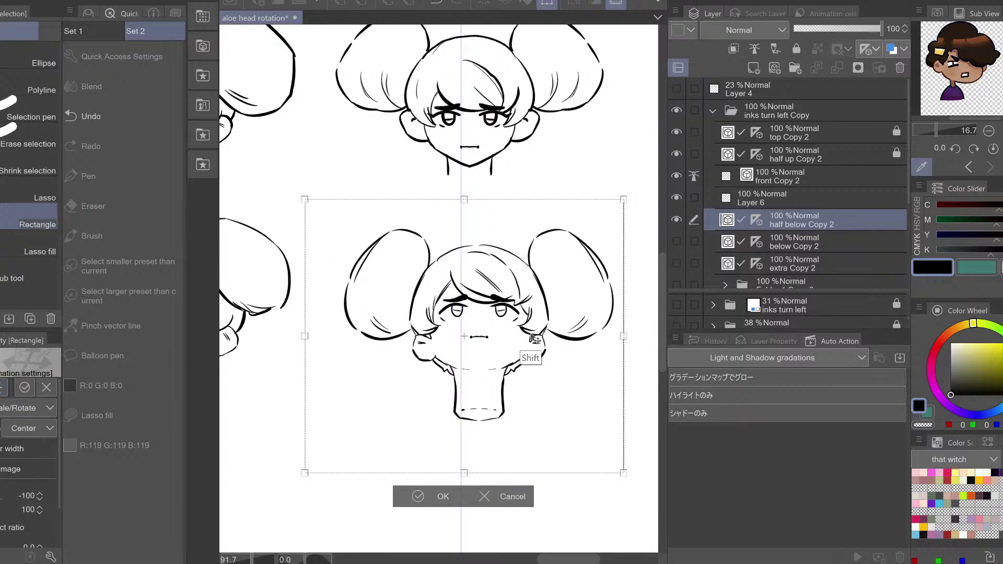
pyautogui.press('Left')
pyautogui.press('Left')
pyautogui.press('Left')
pyautogui.press('Left')
pyautogui.press('Left')
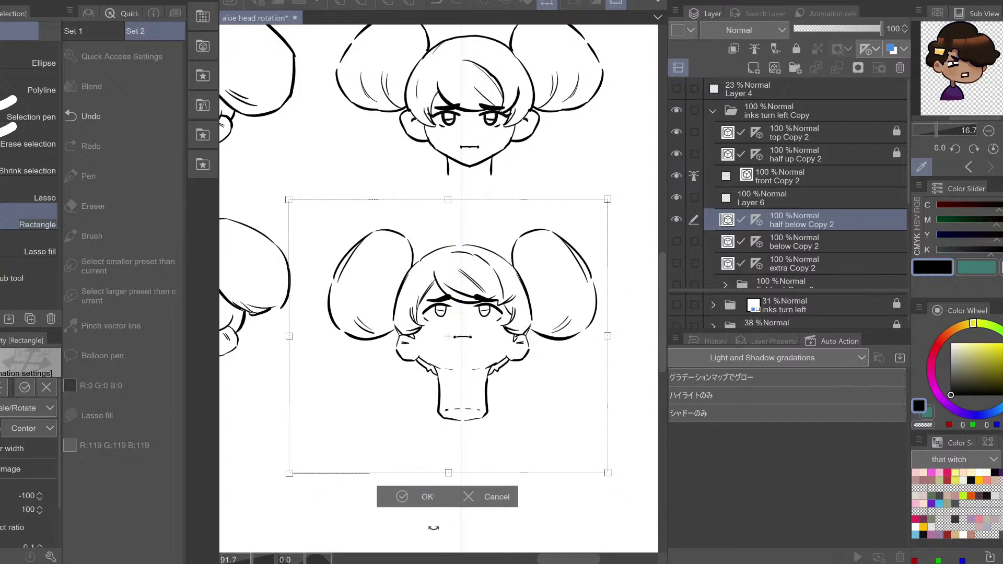
pyautogui.click(423, 502)
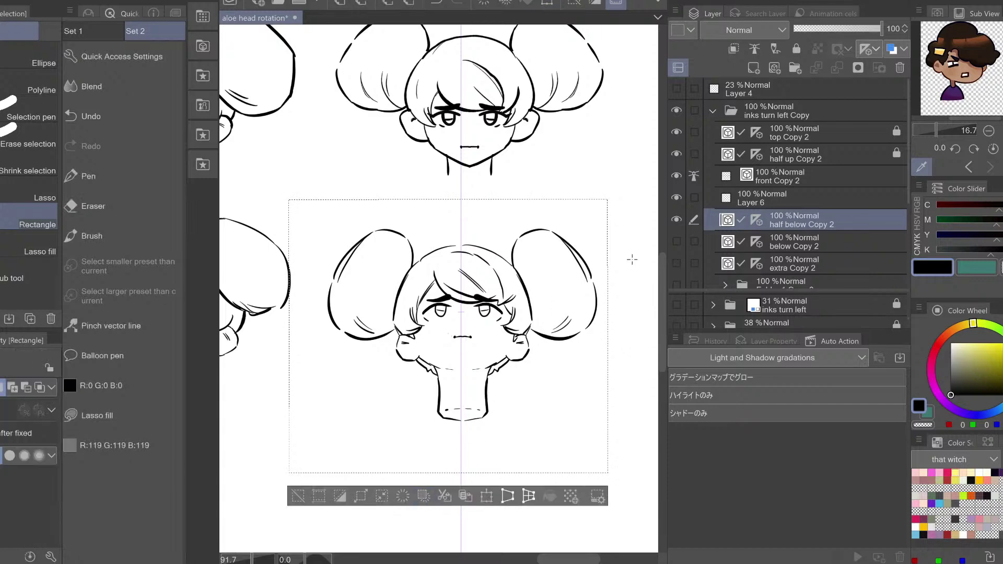
pyautogui.hotkey('ctrl', 'd')
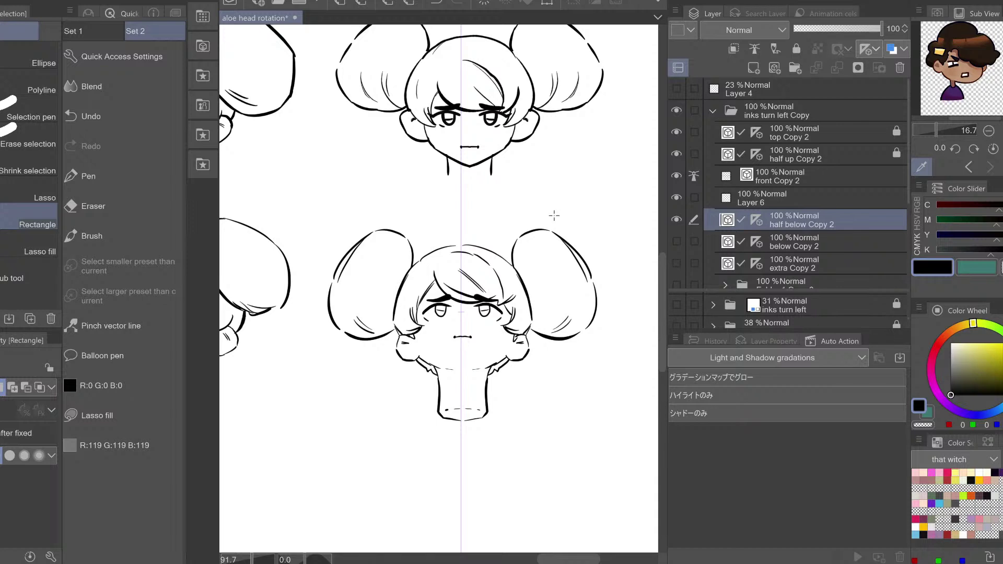
# Try reshaping the diagonal hair strands above the lower head's fringe by pinching their vector lines
pyautogui.click(107, 326)
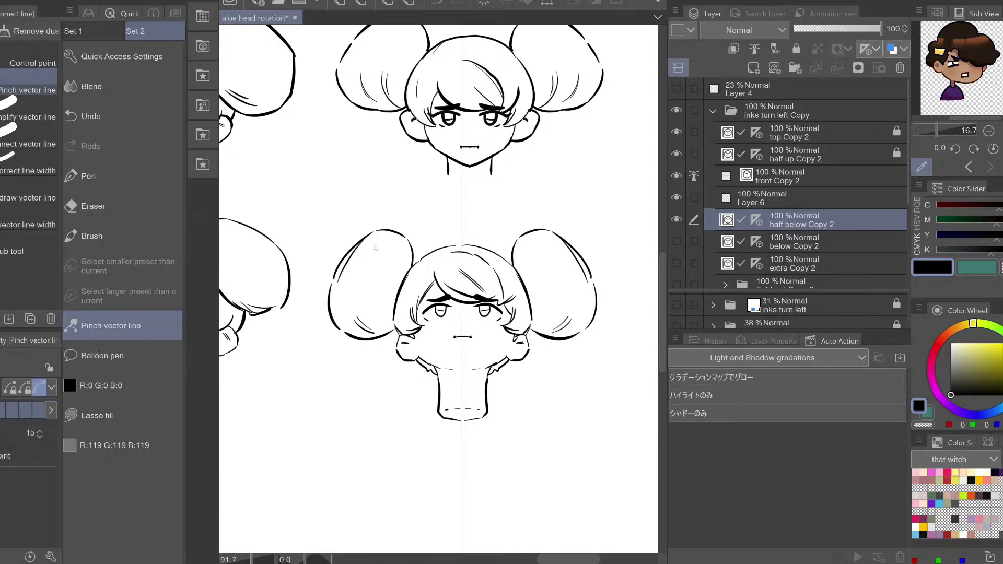
pyautogui.moveTo(474, 284); pyautogui.dragTo(483, 265)
pyautogui.hotkey('ctrl', 'z')
pyautogui.hotkey('ctrl', 'z')
pyautogui.hotkey('ctrl', 'y')
# Erase the diagonal strands above the lower head's fringe and draw a thin curved hair strand from the crown toward the fringe
pyautogui.press('e')
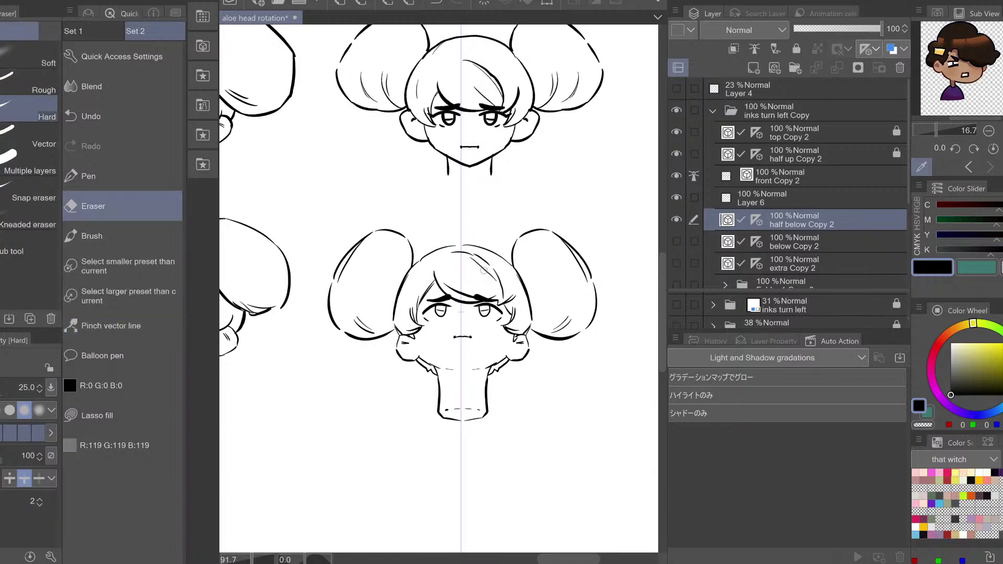
pyautogui.press('h')
pyautogui.press('h')
pyautogui.press('p')
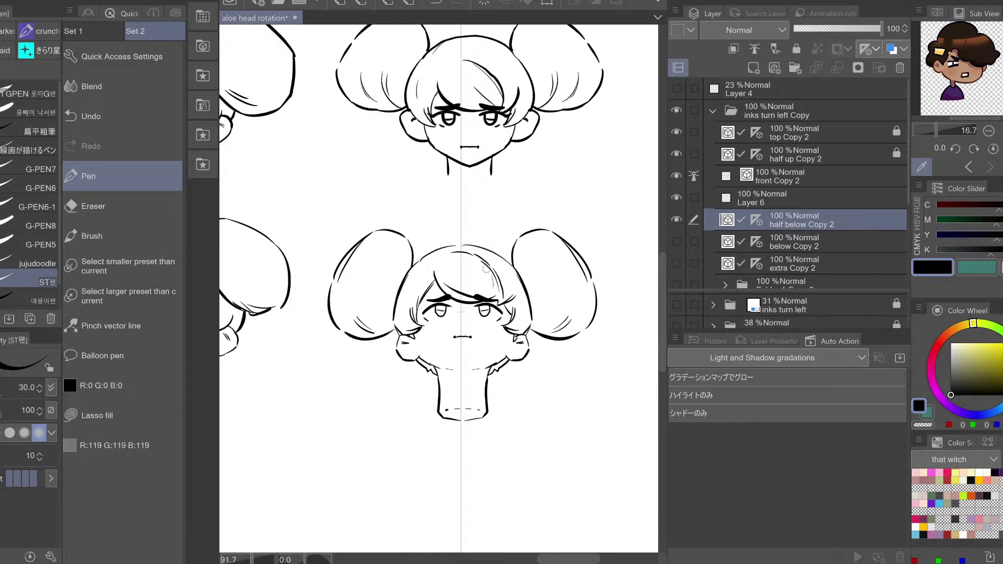
pyautogui.hotkey('ctrl', 'z')
pyautogui.moveTo(488, 265); pyautogui.dragTo(499, 291)
pyautogui.press('e')
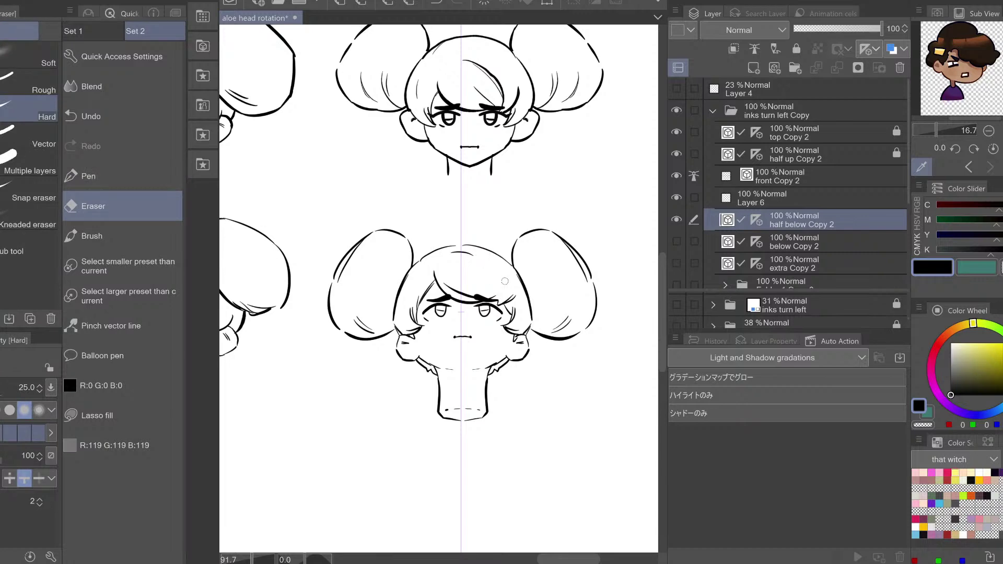
pyautogui.press('p')
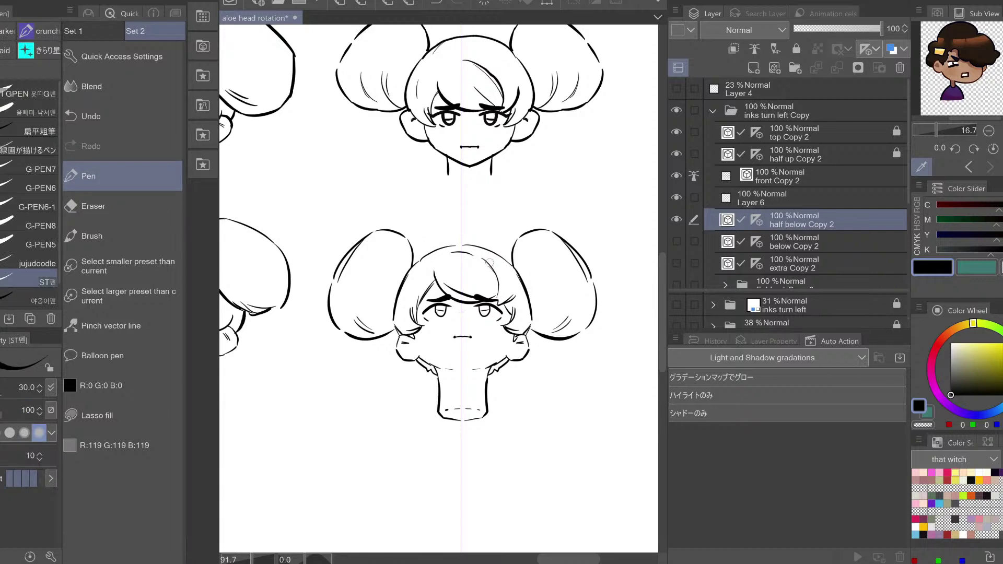
# Add a short pen stroke to the curved strand on the lower head, comparing versions with undo and redo
pyautogui.moveTo(486, 261)
pyautogui.mouseDown()
pyautogui.moveTo(495, 295)
pyautogui.moveTo(493, 270)
pyautogui.mouseUp()
pyautogui.hotkey('ctrl', 'z')
pyautogui.hotkey('ctrl', 'z')
pyautogui.hotkey('ctrl', 'z')
pyautogui.hotkey('ctrl', 'y')
pyautogui.hotkey('ctrl', 'z')
pyautogui.hotkey('ctrl', 'y')
pyautogui.hotkey('ctrl', 'z')
pyautogui.hotkey('ctrl', 'y')
pyautogui.press('o')
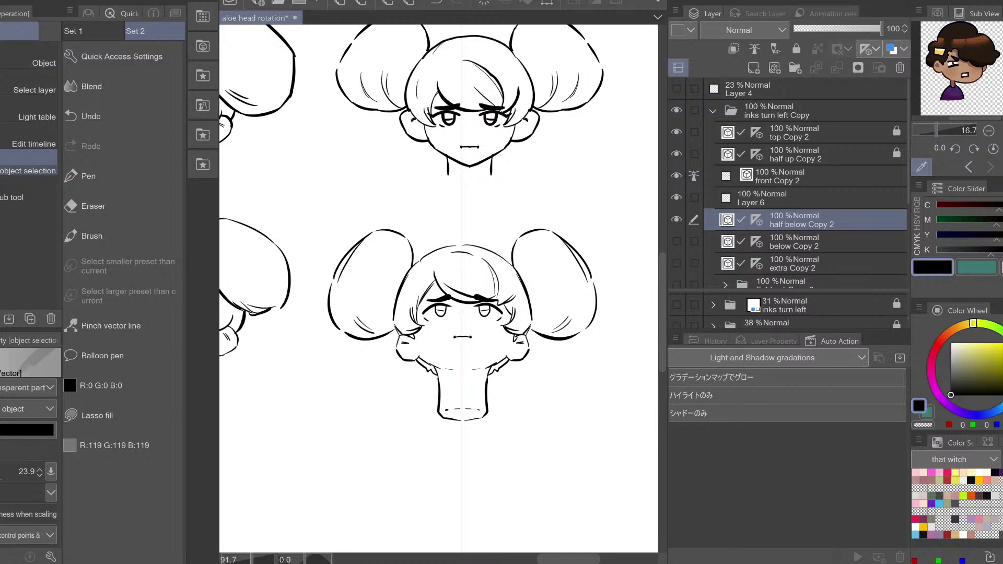
pyautogui.press('p')
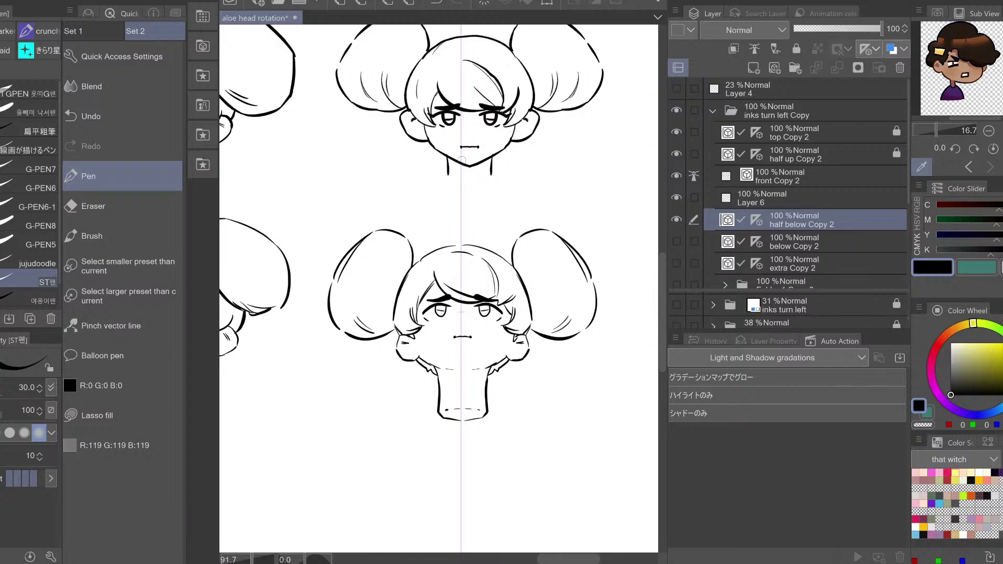
# Try selecting the inner hair lines and outer contour of the lower head's right bun as vector objects
pyautogui.moveTo(571, 289); pyautogui.dragTo(550, 272)
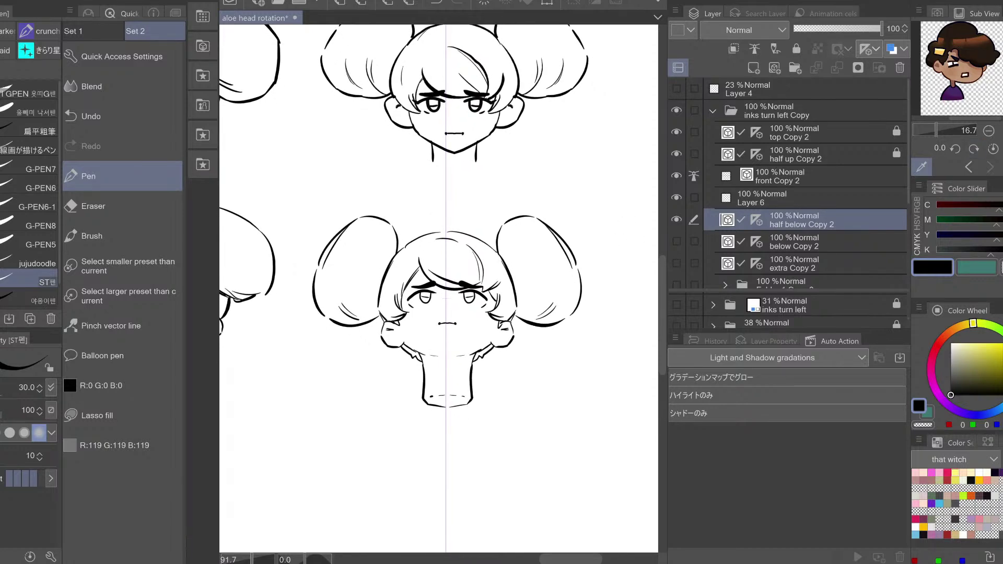
pyautogui.press('o')
pyautogui.click(561, 315)
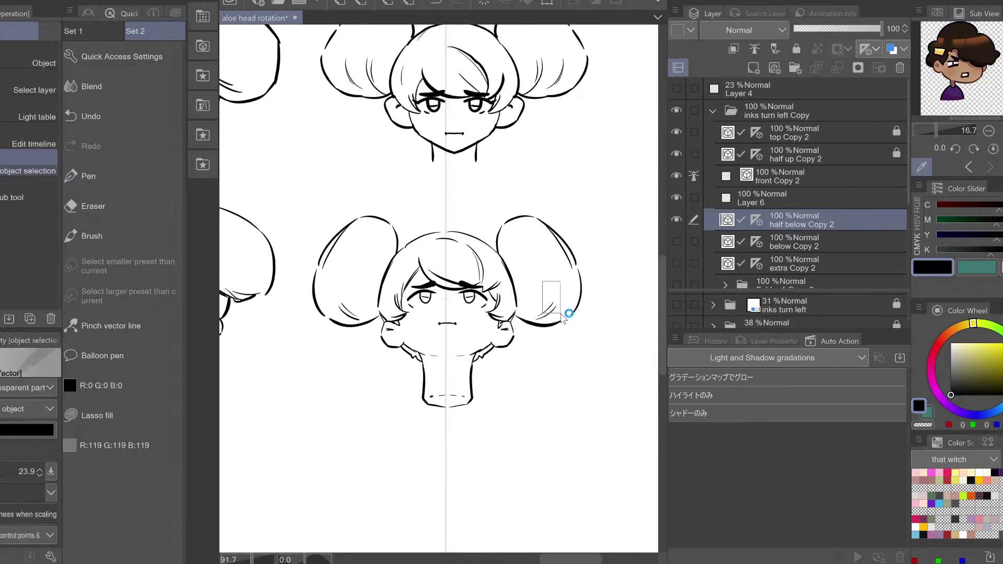
pyautogui.moveTo(561, 313); pyautogui.dragTo(563, 315)
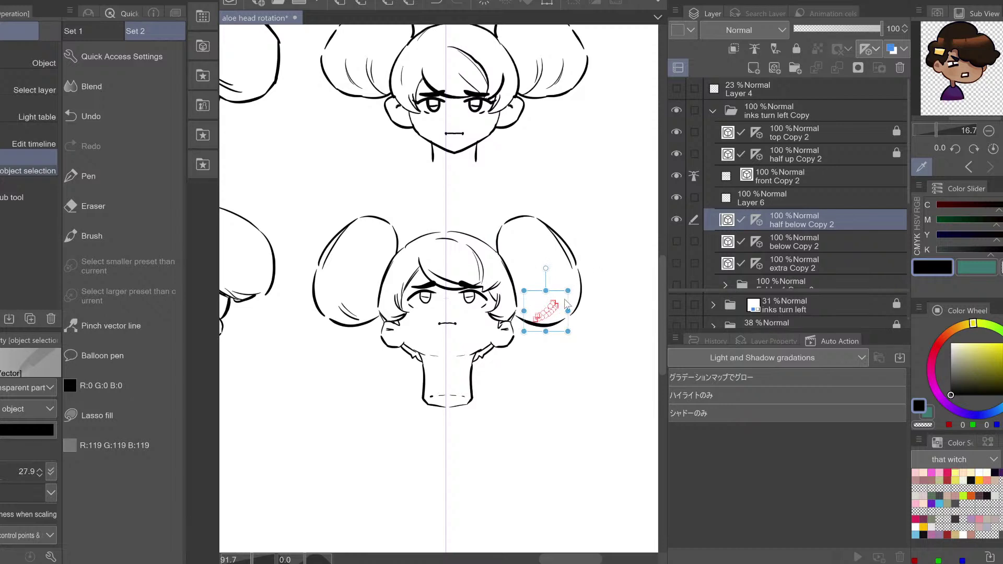
pyautogui.keyDown('shift'); pyautogui.click(581, 290); pyautogui.keyUp('shift')
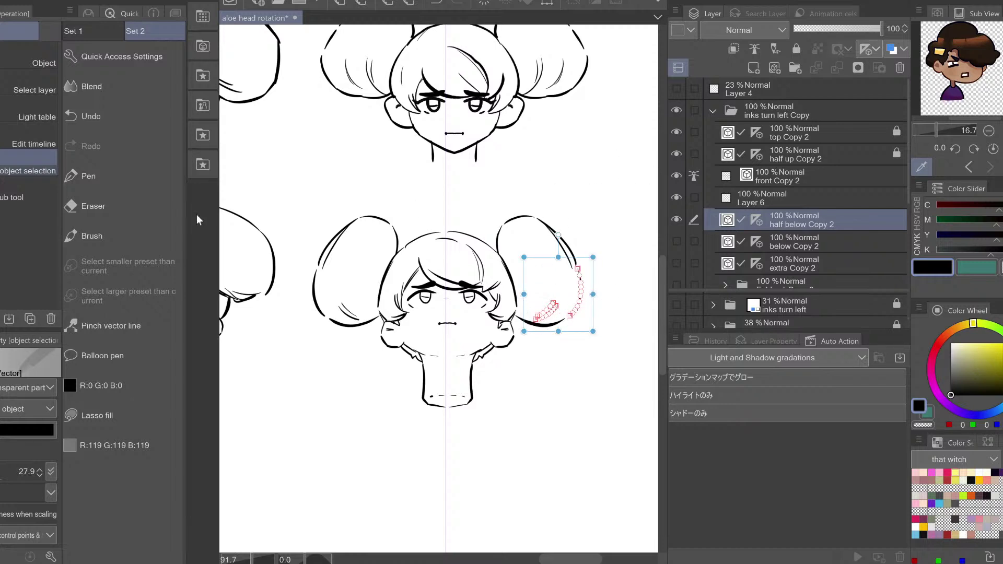
pyautogui.click(40, 50)
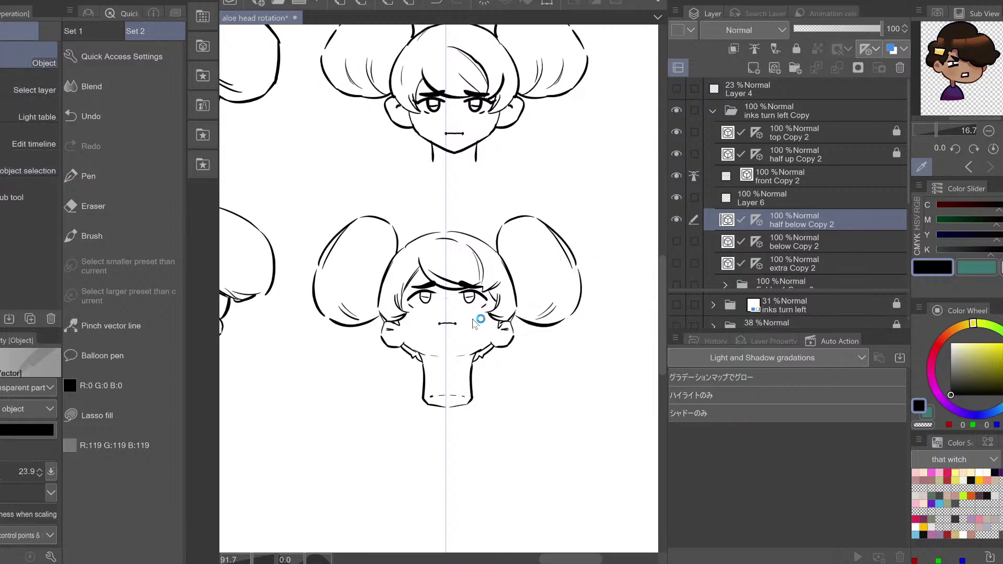
pyautogui.click(552, 313)
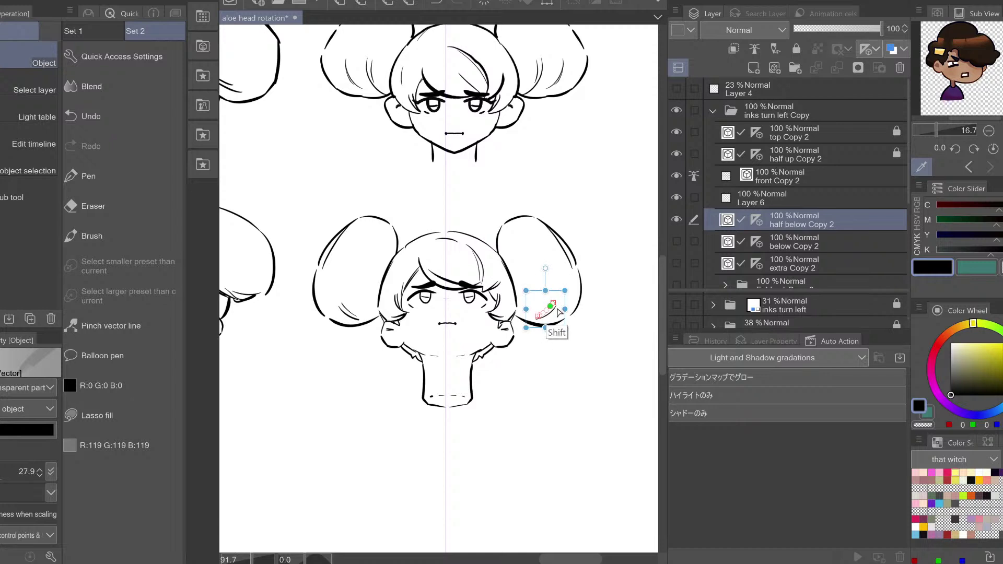
pyautogui.press('m')
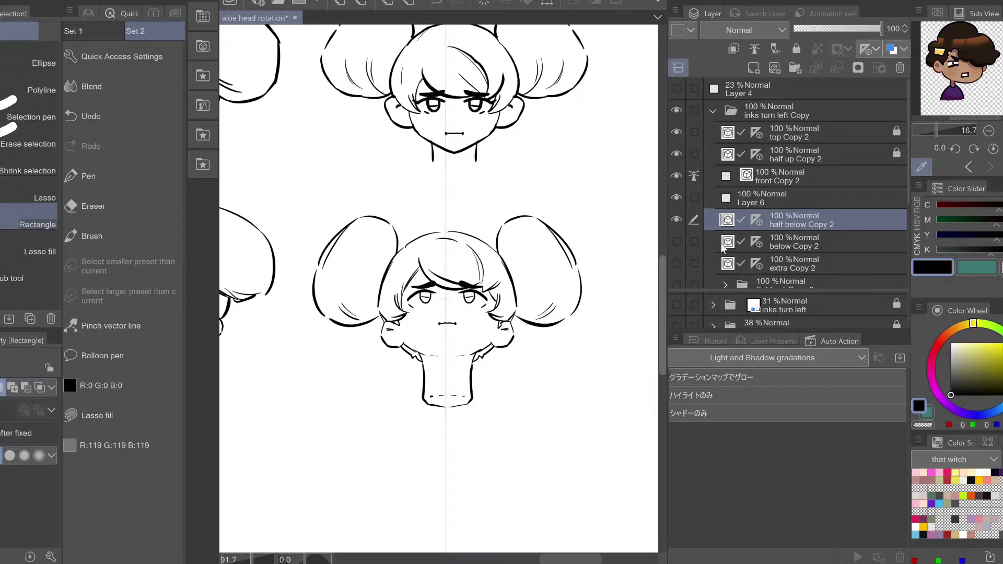
# Select the crease strokes inside the lower front-view head's right-side hair puff and nudge them right and slightly down
pyautogui.press('o')
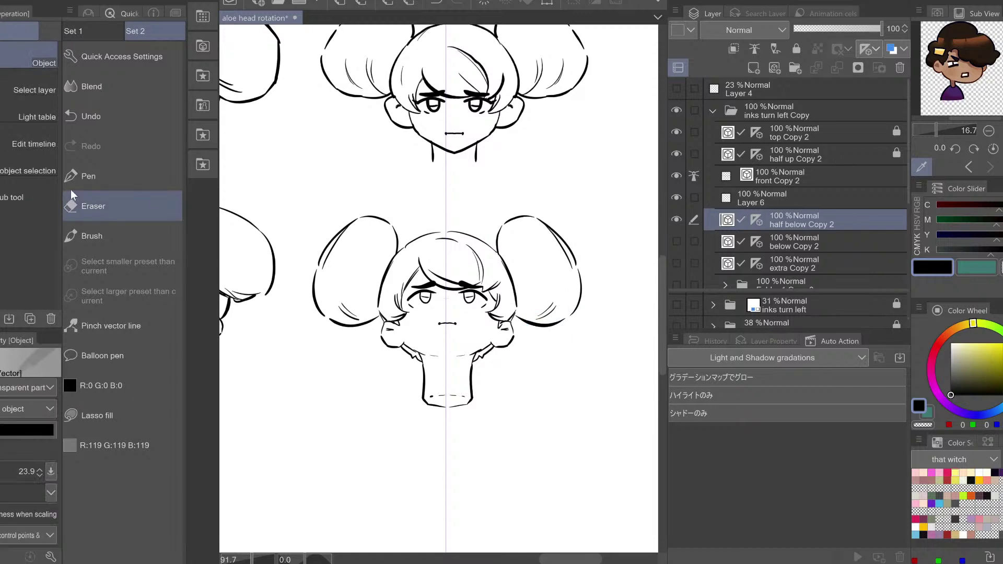
pyautogui.click(36, 159)
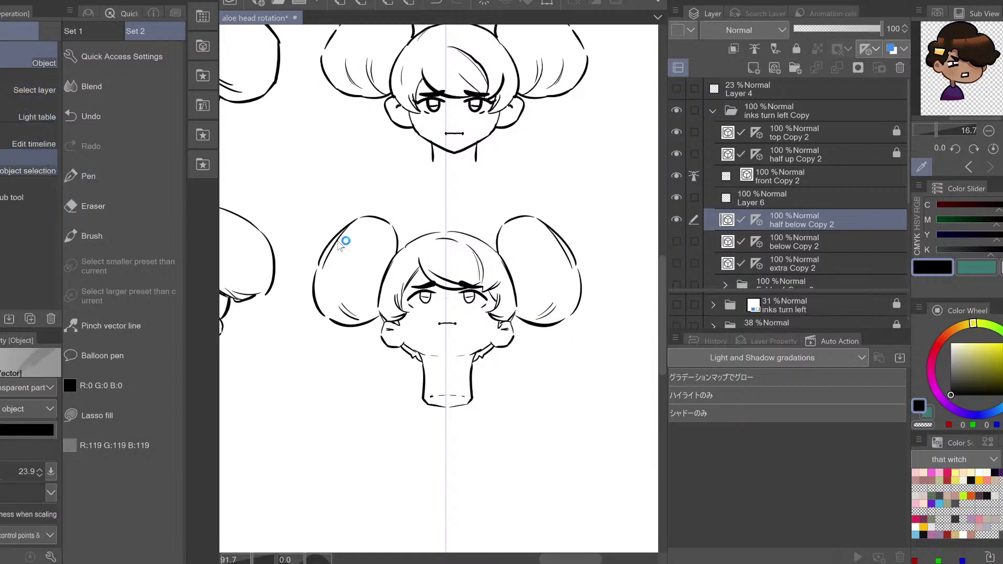
pyautogui.moveTo(537, 298)
pyautogui.mouseDown()
pyautogui.moveTo(552, 316)
pyautogui.moveTo(586, 319)
pyautogui.mouseUp()
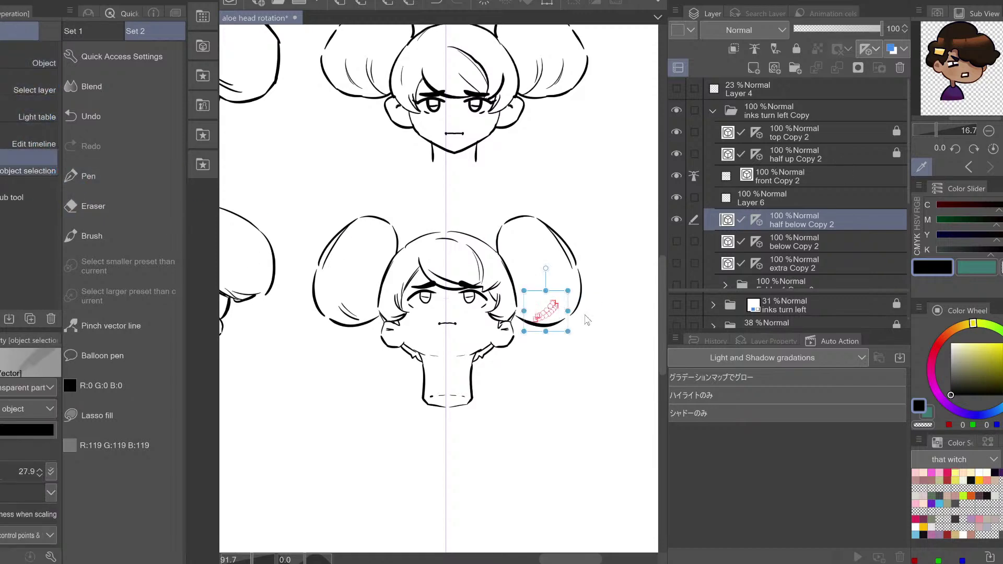
pyautogui.press('Down')
pyautogui.press('Right')
pyautogui.press('Right')
pyautogui.press('Right')
pyautogui.press('Right')
pyautogui.press('Right')
pyautogui.press('Right')
pyautogui.press('Right')
pyautogui.press('Right')
pyautogui.press('Right')
pyautogui.press('Right')
pyautogui.press('Right')
pyautogui.press('Right')
pyautogui.press('Right')
pyautogui.press('Right')
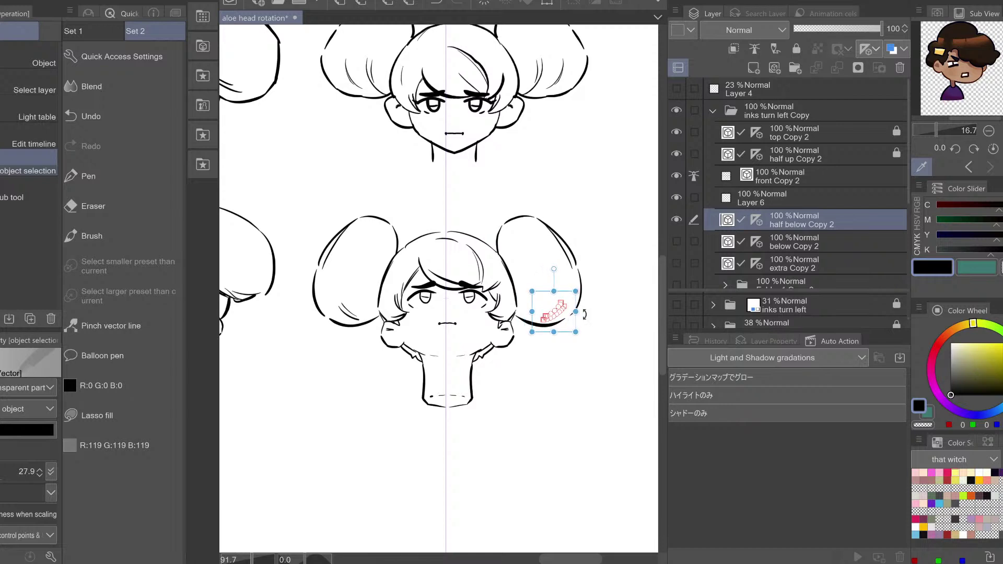
pyautogui.press('Down')
pyautogui.press('Down')
pyautogui.press('Down')
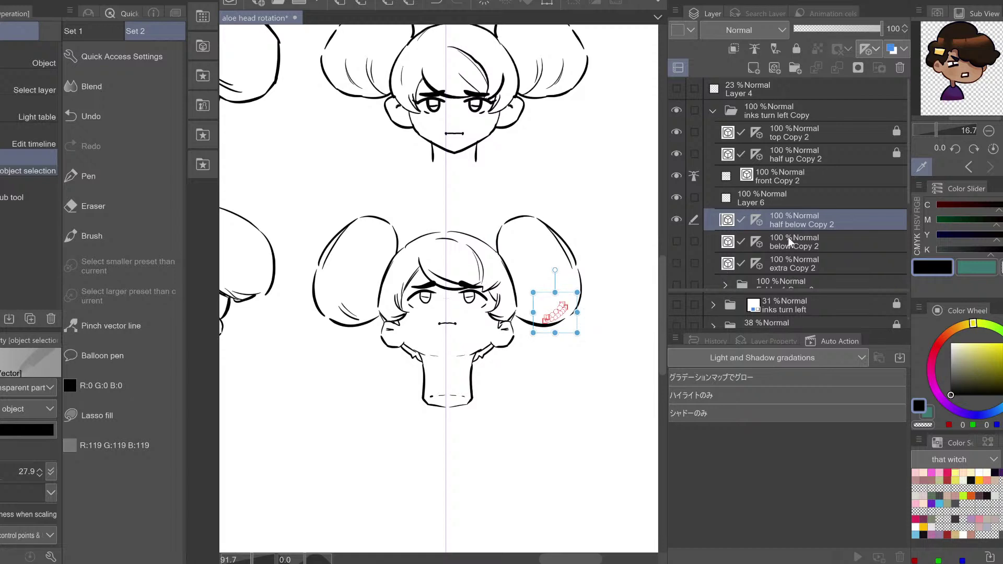
pyautogui.click(806, 235)
pyautogui.click(810, 217)
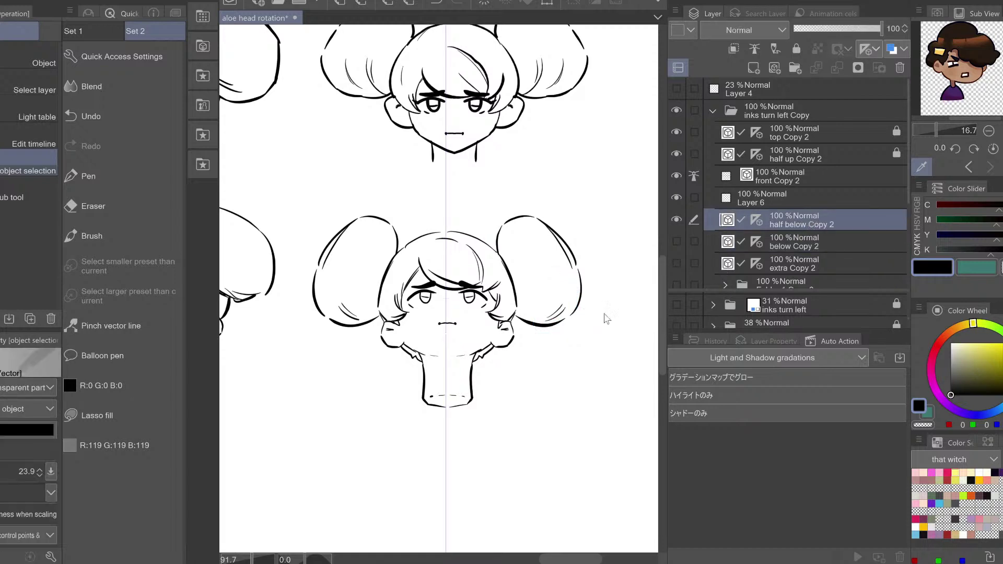
# Pinch the outer contours of both hair puffs on the lower front-view head slightly outward with the Pinch vector line tool
pyautogui.moveTo(473, 337); pyautogui.dragTo(492, 344)
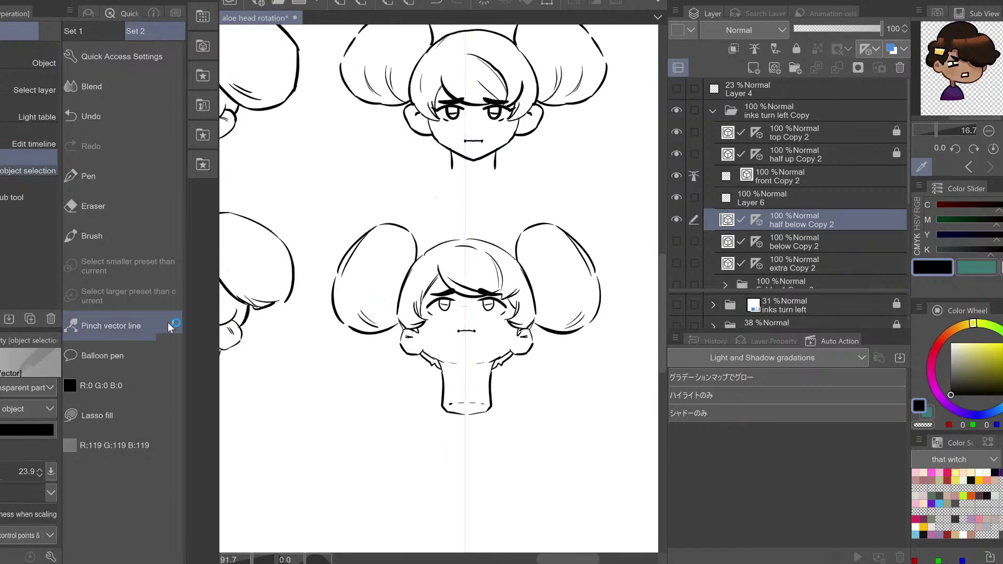
pyautogui.click(107, 325)
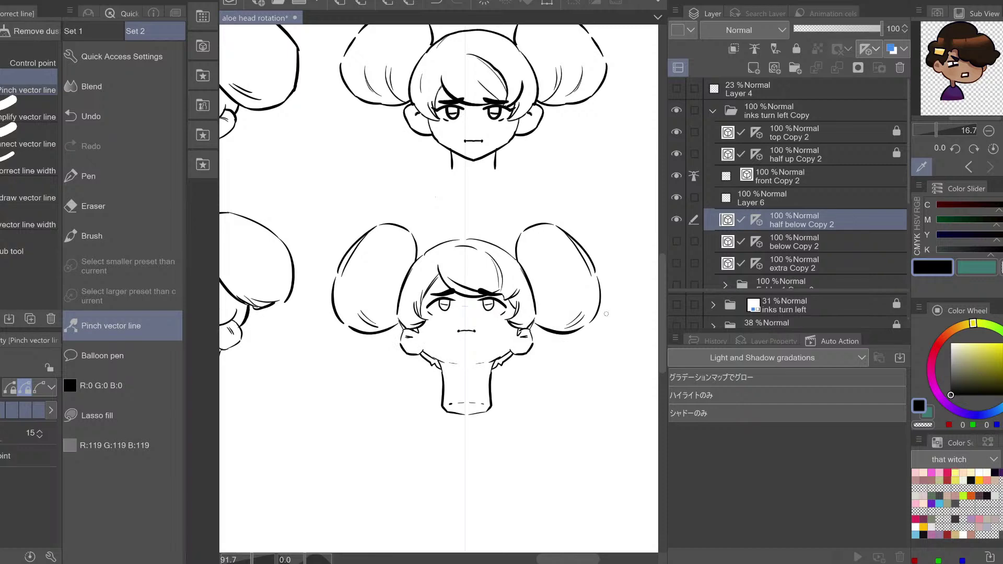
pyautogui.click(39, 387)
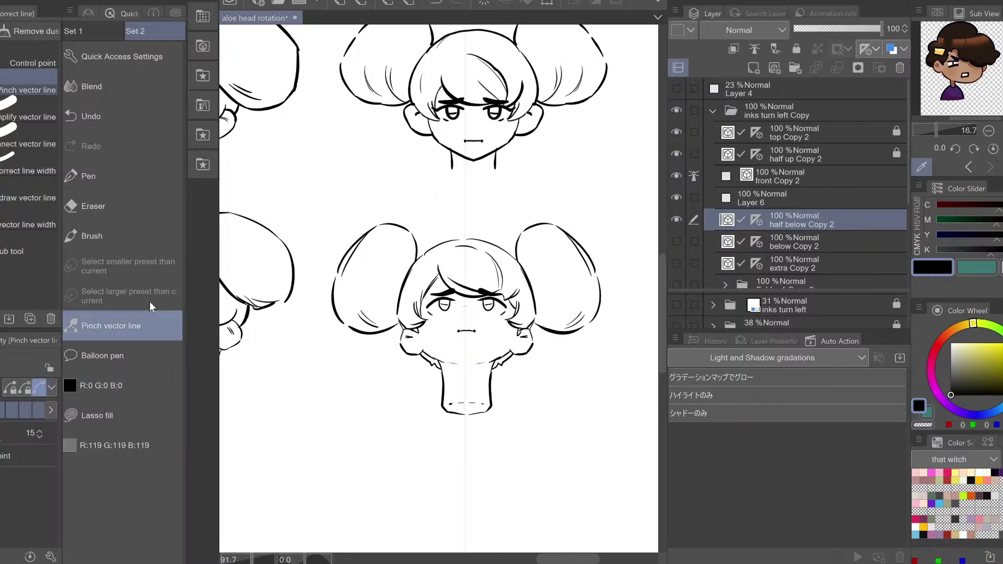
pyautogui.moveTo(328, 281); pyautogui.dragTo(331, 281)
pyautogui.moveTo(610, 292); pyautogui.dragTo(612, 282)
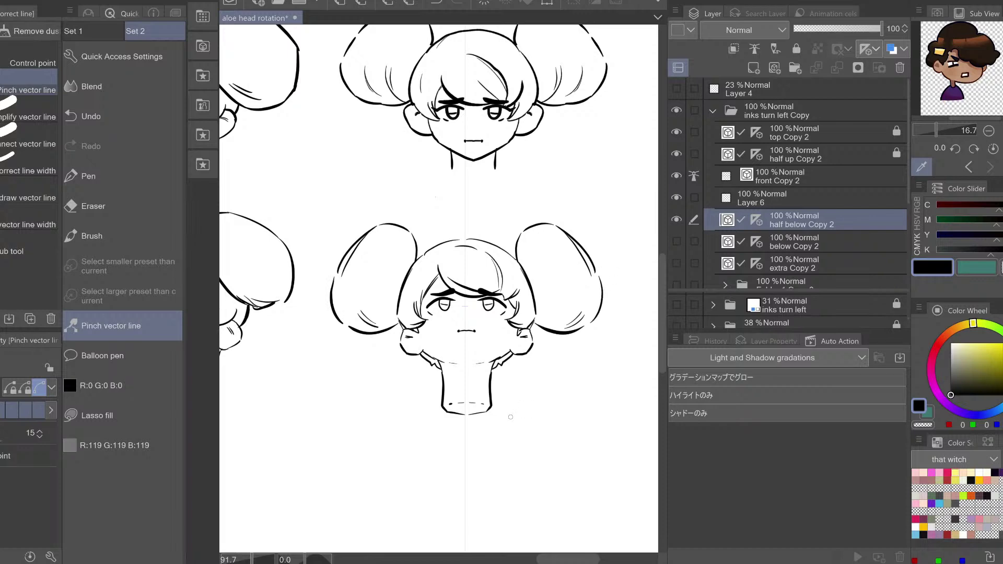
pyautogui.moveTo(453, 353); pyautogui.dragTo(455, 350)
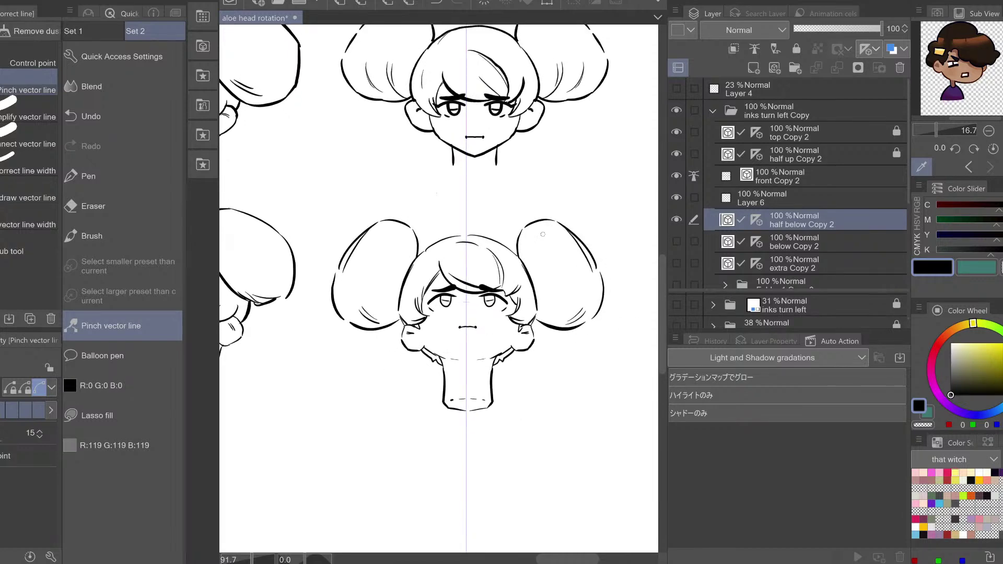
# Delete the long fringe strokes crossing the forehead above the eyes on the lower three-quarter head
pyautogui.press('p')
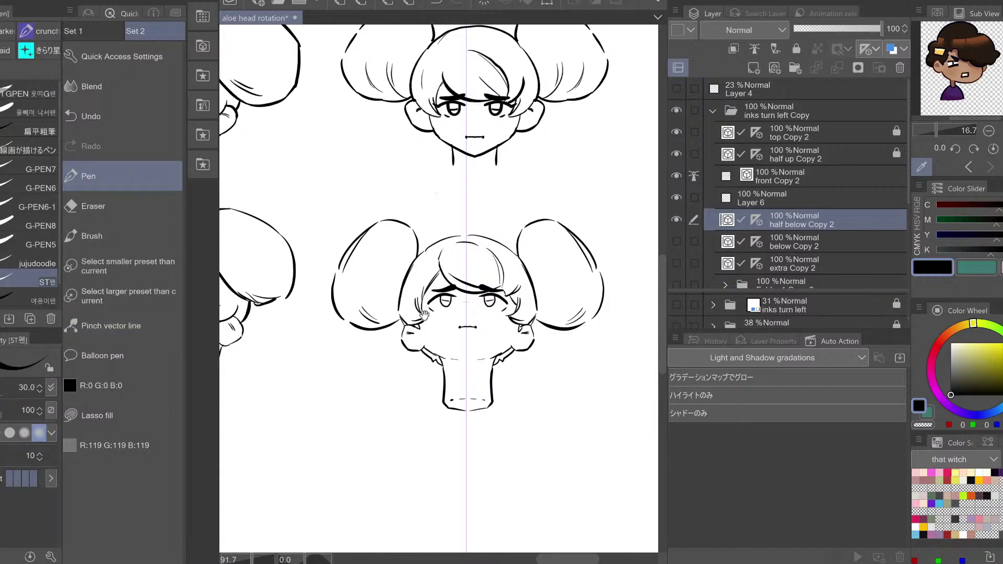
pyautogui.moveTo(437, 295); pyautogui.dragTo(447, 283)
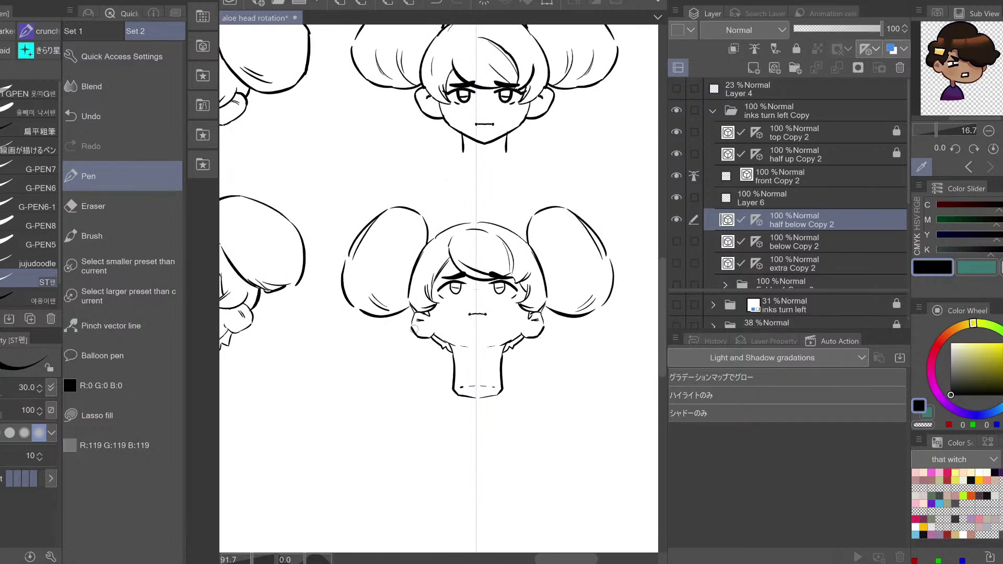
pyautogui.moveTo(392, 331)
pyautogui.mouseDown()
pyautogui.moveTo(556, 318)
pyautogui.moveTo(570, 354)
pyautogui.mouseUp()
pyautogui.moveTo(394, 325); pyautogui.dragTo(504, 323)
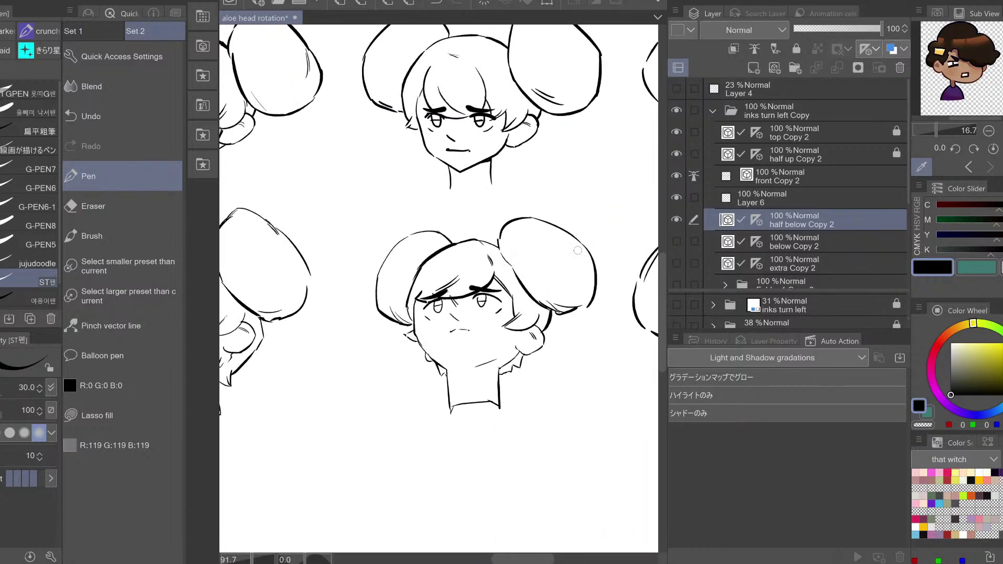
pyautogui.press('o')
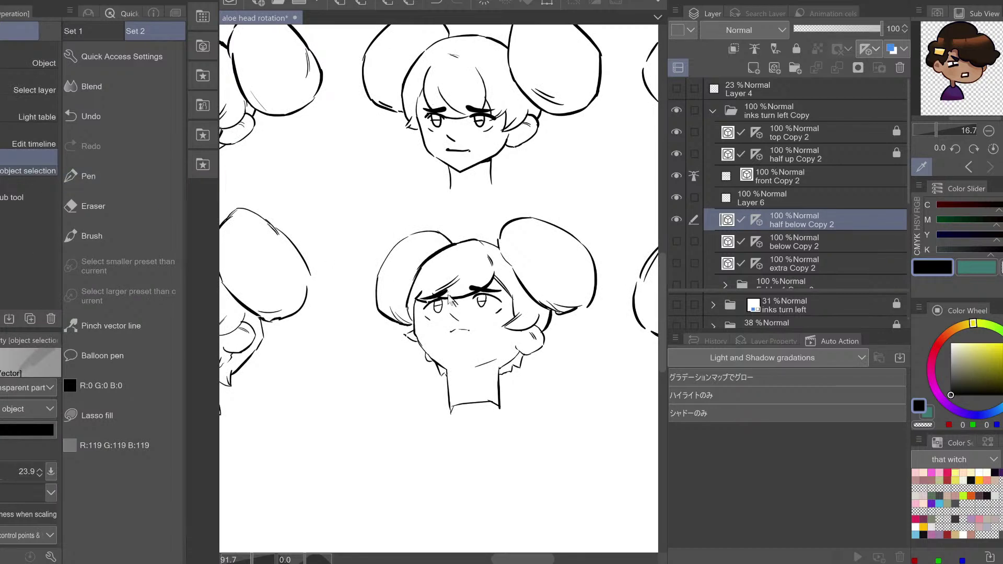
pyautogui.click(469, 309)
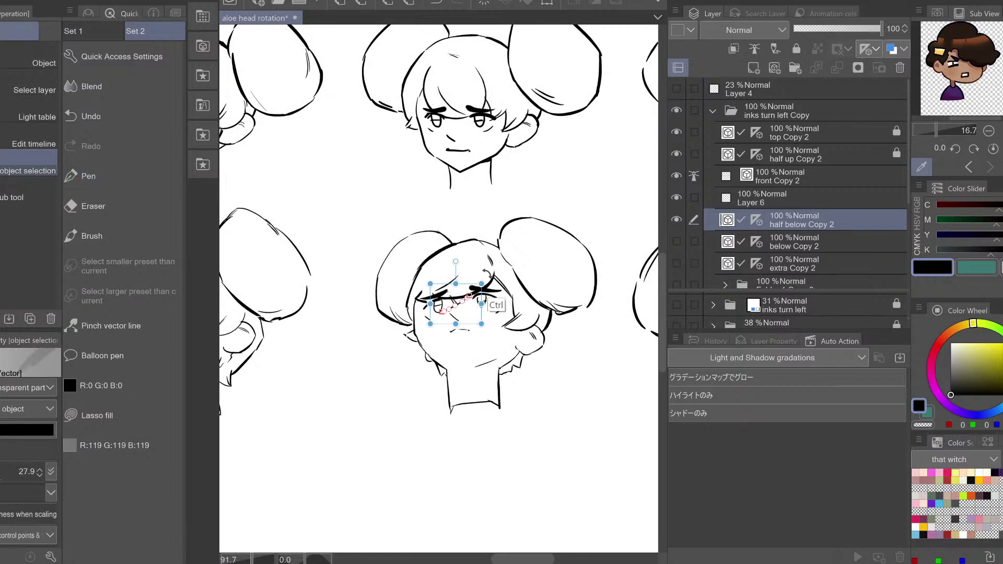
pyautogui.hotkey('ctrl', 'z')
pyautogui.press('p')
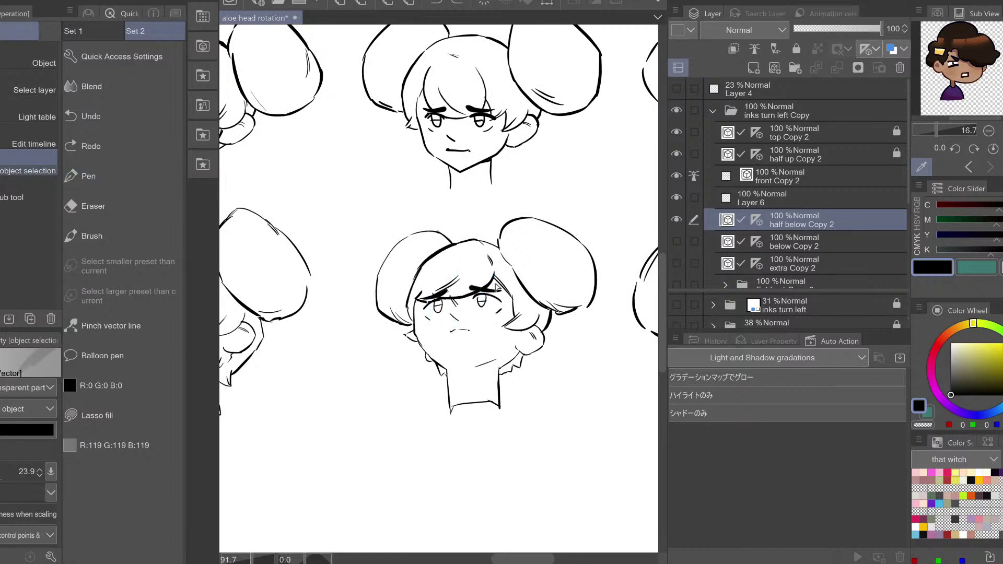
pyautogui.press('o')
pyautogui.click(491, 285)
pyautogui.press('Delete')
pyautogui.press('p')
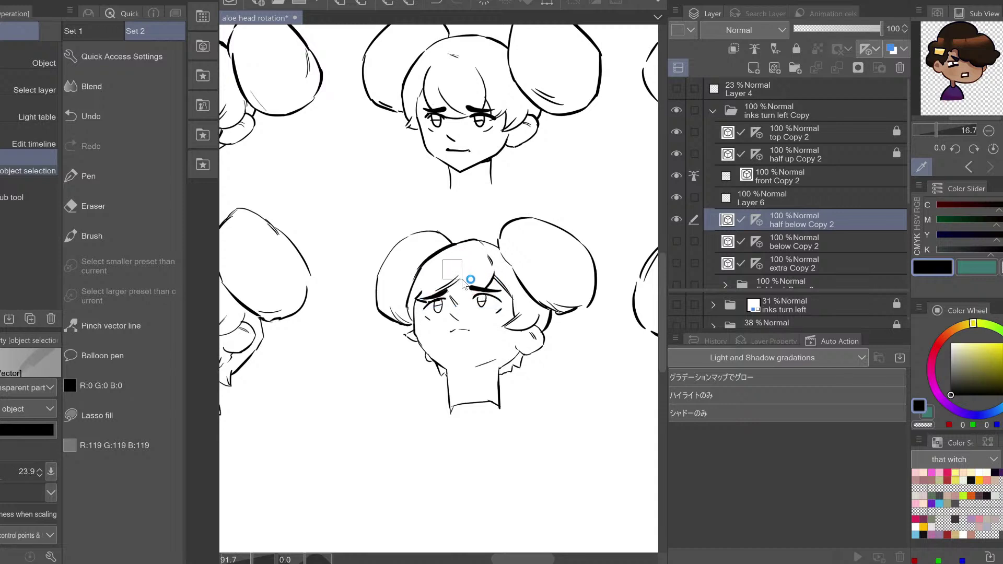
pyautogui.moveTo(442, 259); pyautogui.dragTo(465, 284)
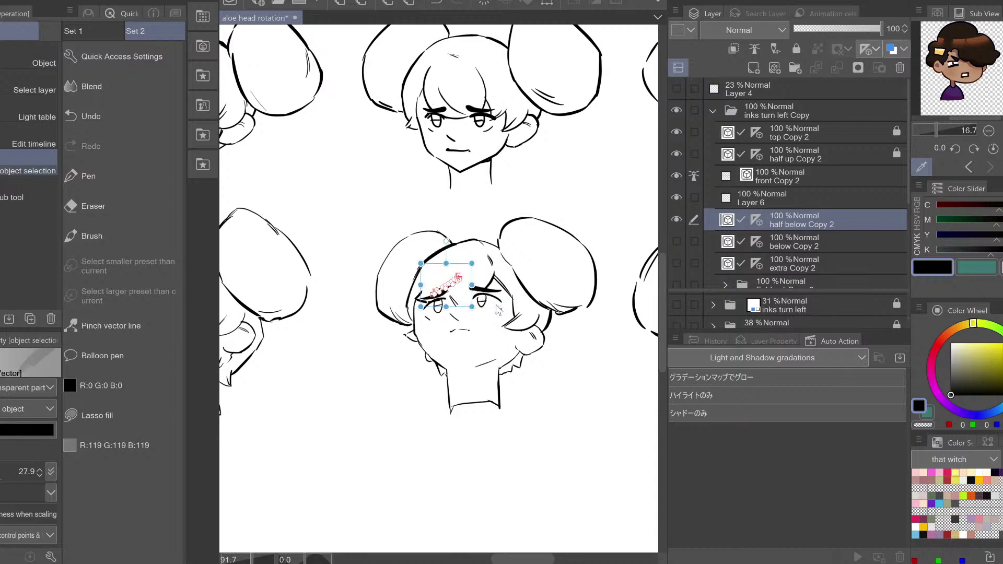
pyautogui.press('Delete')
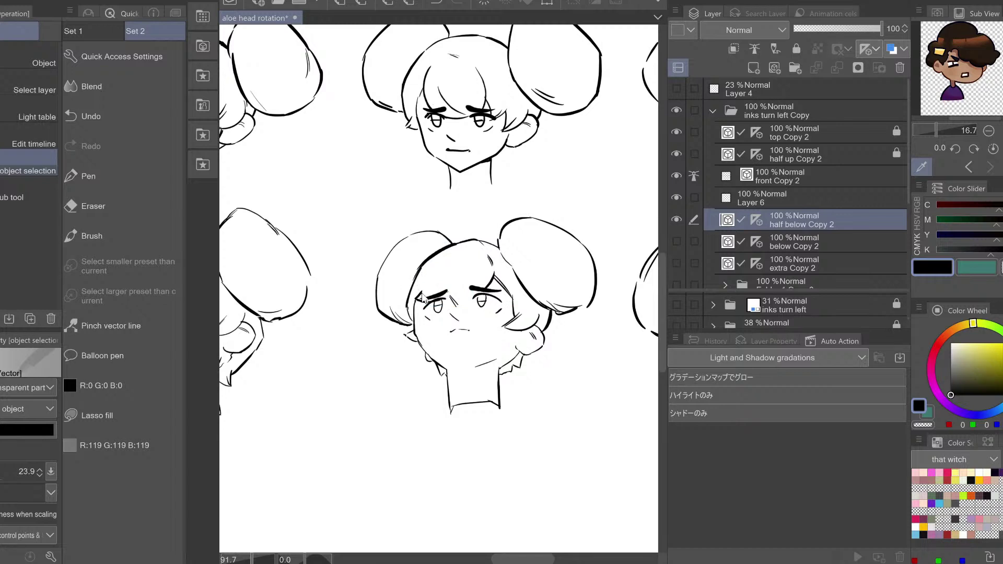
# Delete the short leftover fringe stroke beside the left-side eyebrow on the lower three-quarter head
pyautogui.click(419, 294)
pyautogui.hotkey('ctrl', 'z')
pyautogui.click(421, 293)
pyautogui.press('Delete')
pyautogui.click(434, 305)
pyautogui.click(473, 275)
pyautogui.click(428, 308)
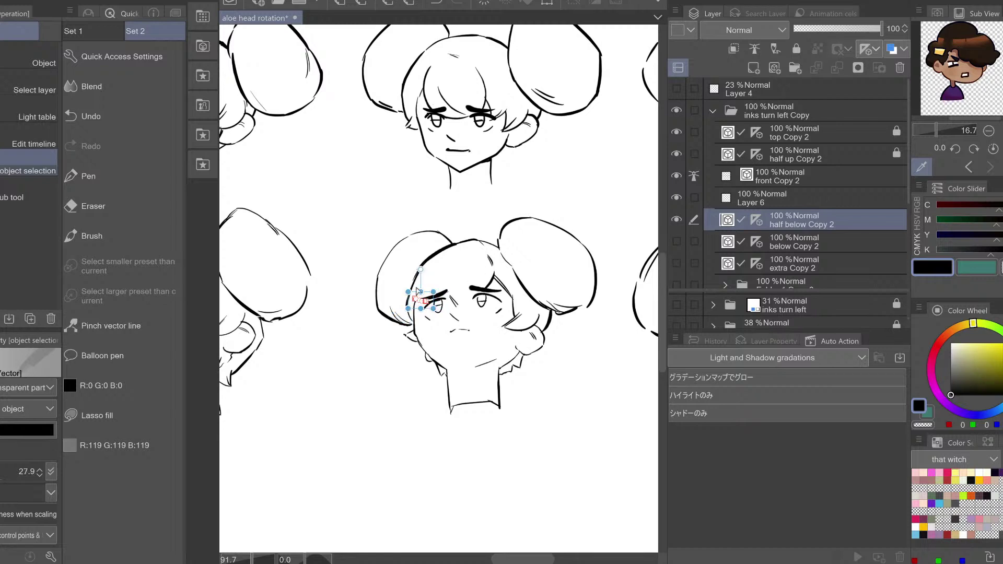
pyautogui.press('Delete')
# Delete the remaining short fringe strokes above the right-side eyebrow and below the crown of the lower three-quarter head
pyautogui.click(489, 283)
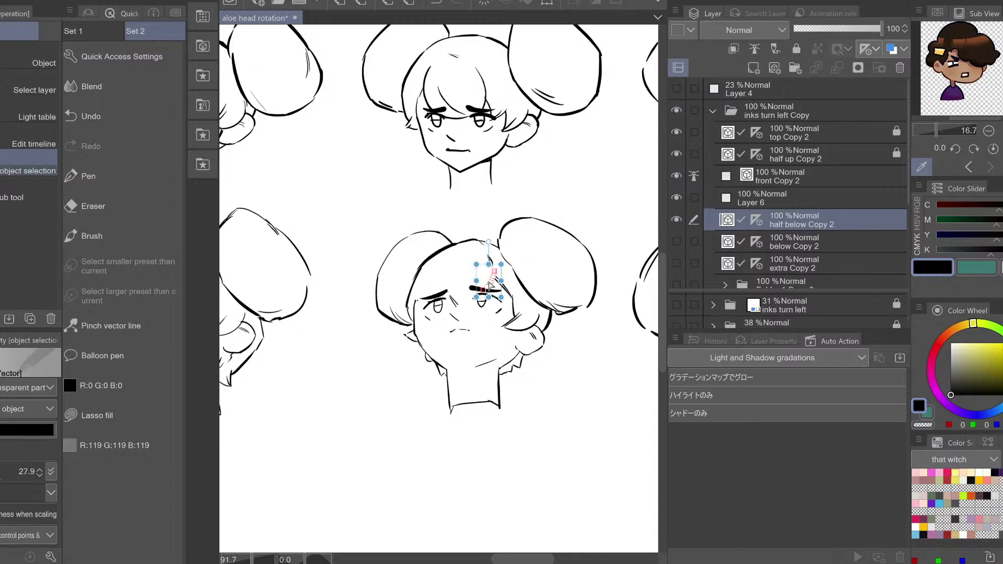
pyautogui.press('Delete')
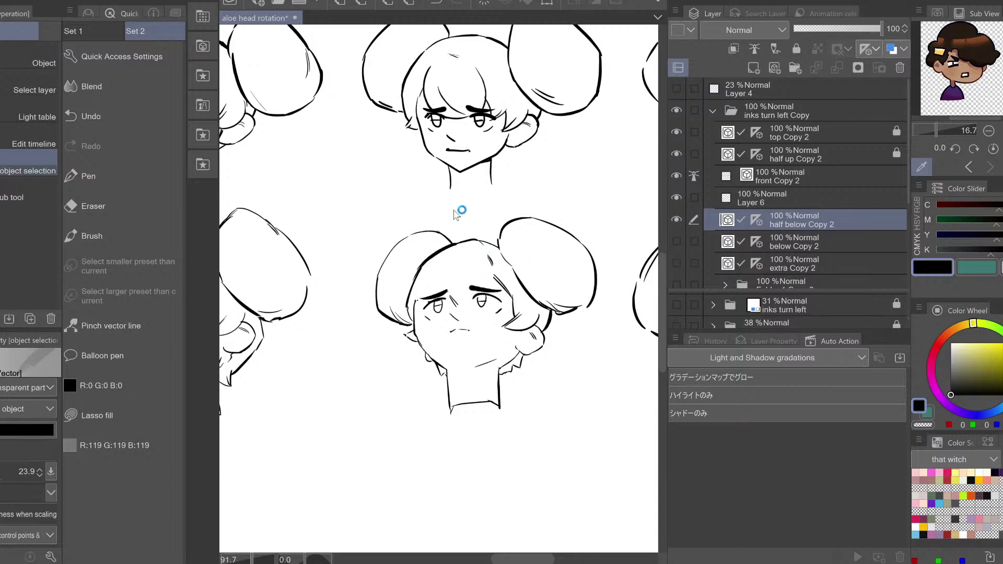
pyautogui.click(484, 271)
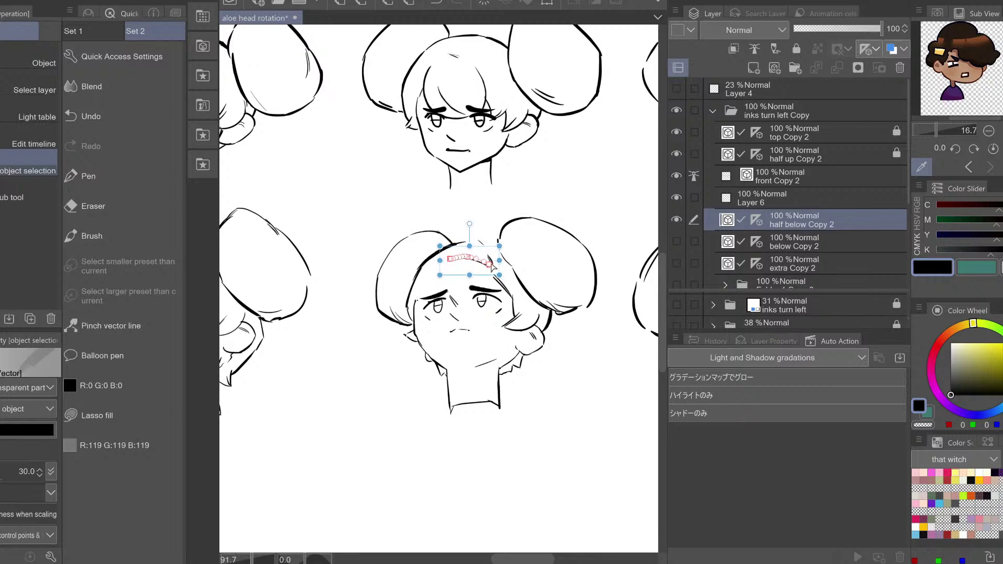
pyautogui.hotkey('ctrl', 'z')
pyautogui.click(488, 265)
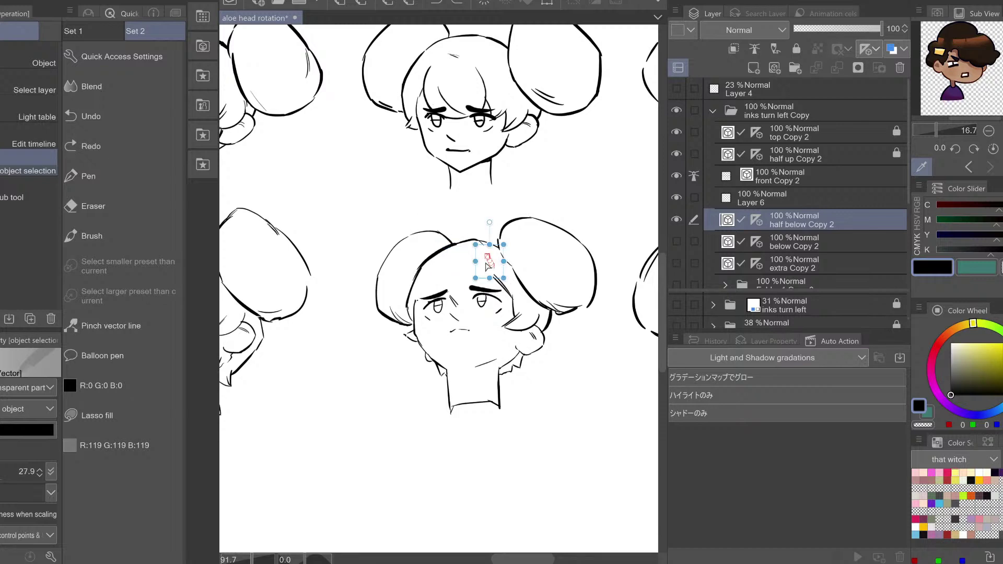
pyautogui.press('Delete')
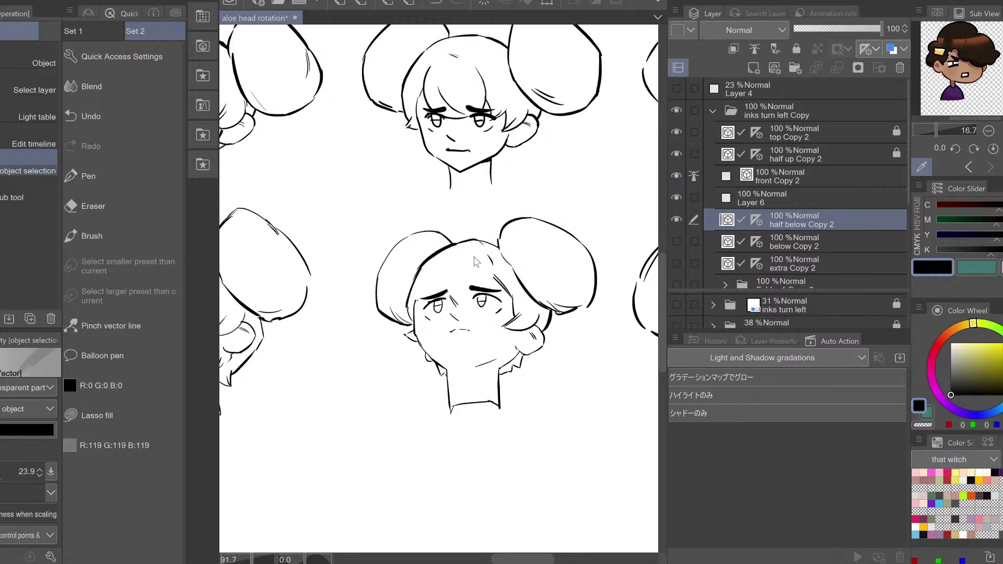
pyautogui.click(491, 258)
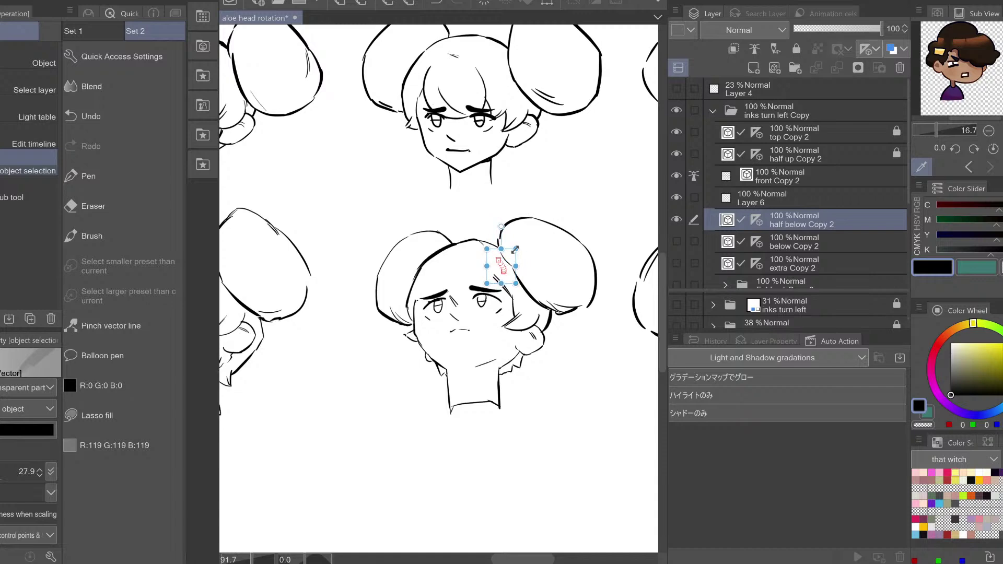
pyautogui.press('Delete')
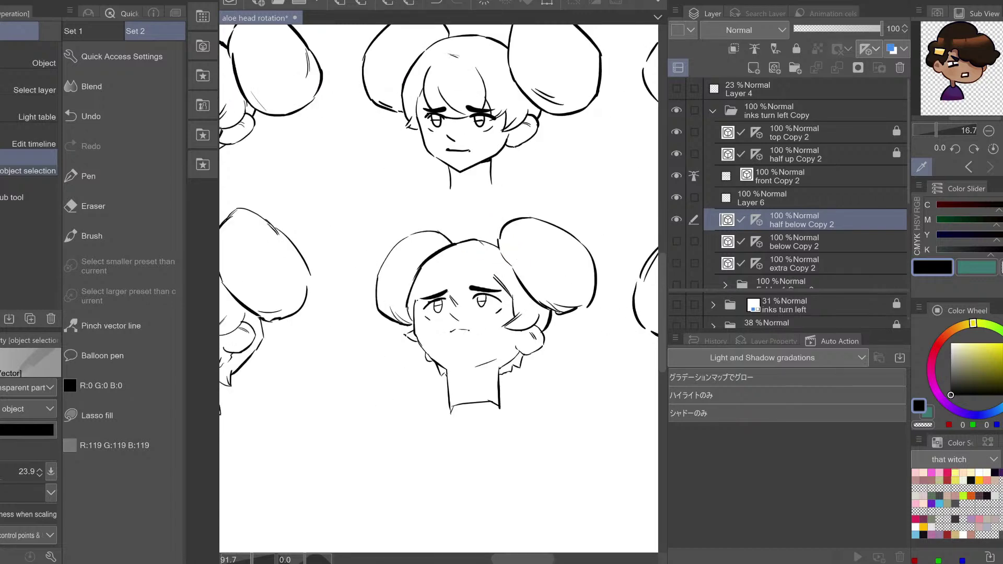
# Try to ink a new fringe stroke across the forehead of the lower three-quarter head, and undo it
pyautogui.press('p')
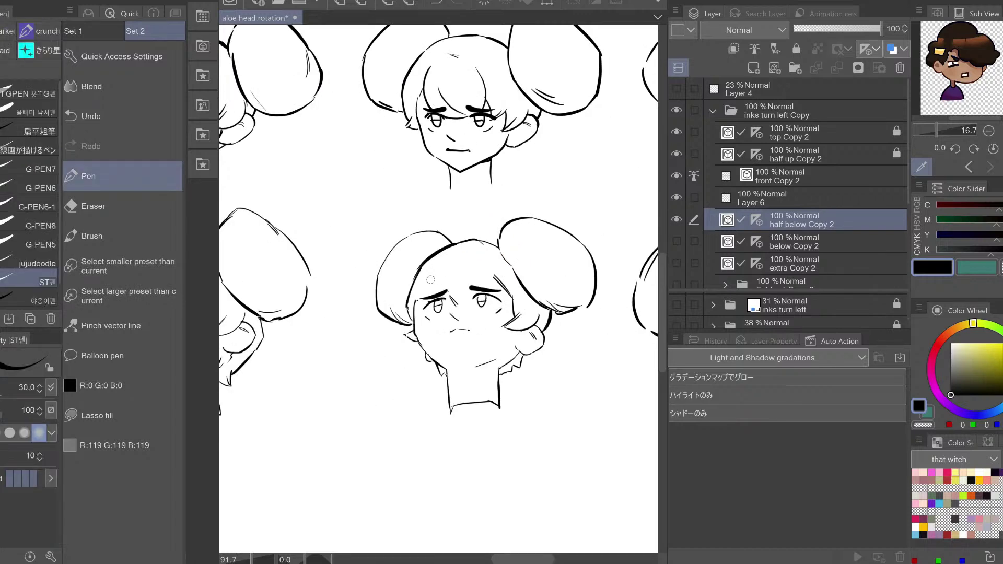
pyautogui.moveTo(427, 280); pyautogui.dragTo(482, 298)
pyautogui.hotkey('ctrl', 'z')
pyautogui.moveTo(429, 268)
pyautogui.mouseDown()
pyautogui.moveTo(429, 288)
pyautogui.moveTo(466, 289)
pyautogui.mouseUp()
pyautogui.hotkey('ctrl', 'z')
pyautogui.hotkey('ctrl', 'y')
pyautogui.hotkey('ctrl', 'z')
# Erase the stray line bits at the crown and beside the right-side eyebrow of the lower three-quarter head
pyautogui.press('e')
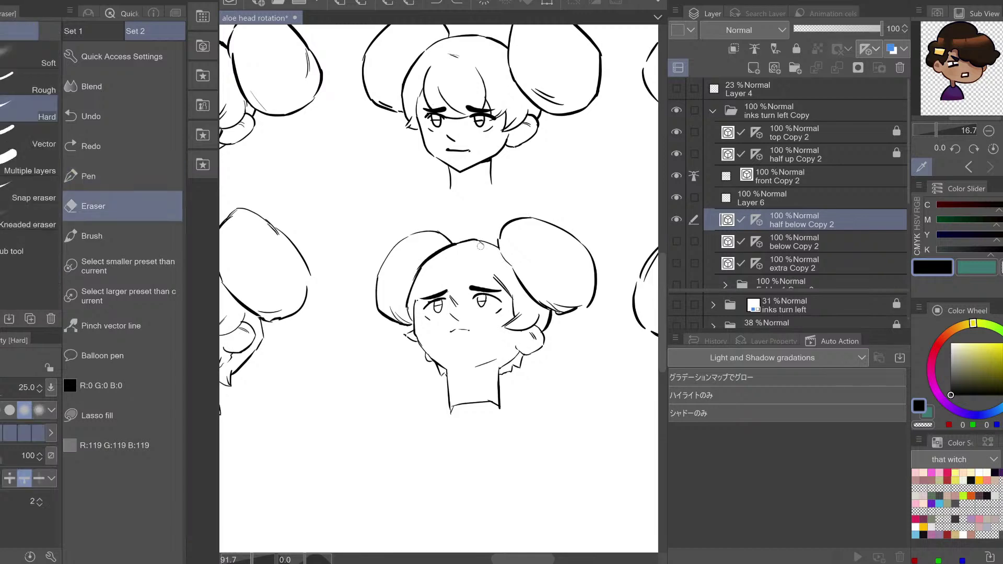
pyautogui.click(483, 244)
pyautogui.press('p')
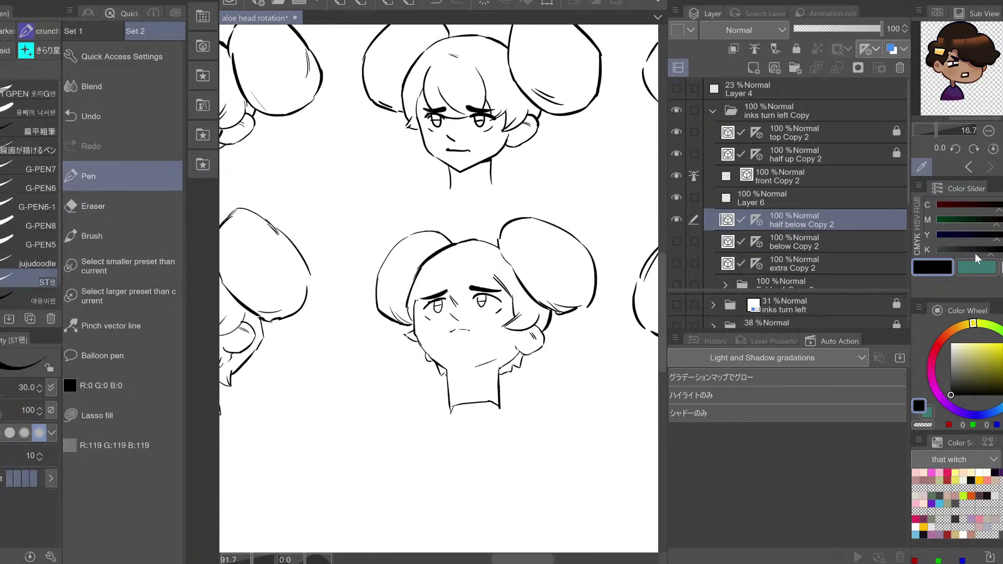
pyautogui.press('e')
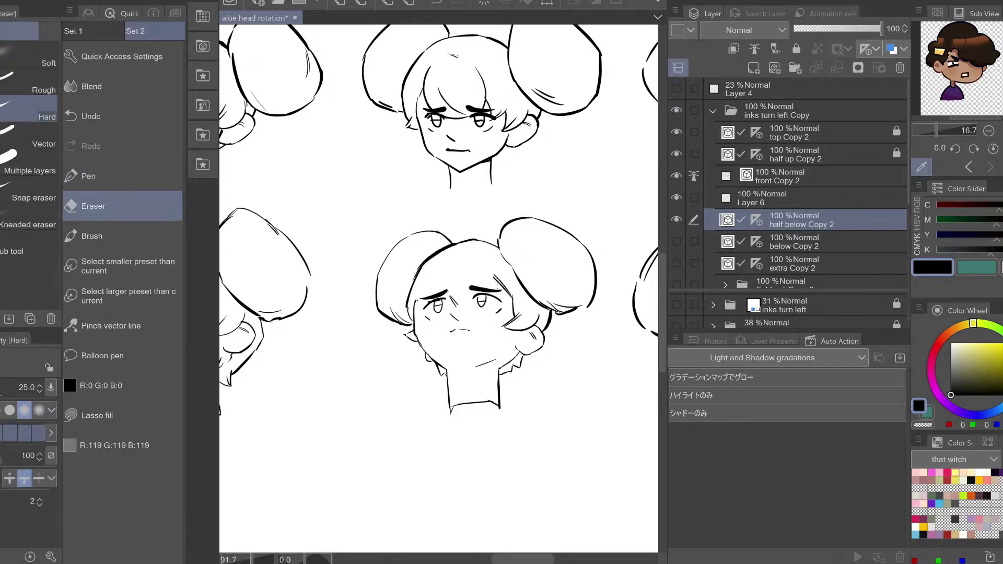
pyautogui.moveTo(501, 286); pyautogui.dragTo(506, 282)
# Reshape the right-side eyebrow of the lower three-quarter head using Pinch vector line with a different end-fixing mode
pyautogui.click(86, 322)
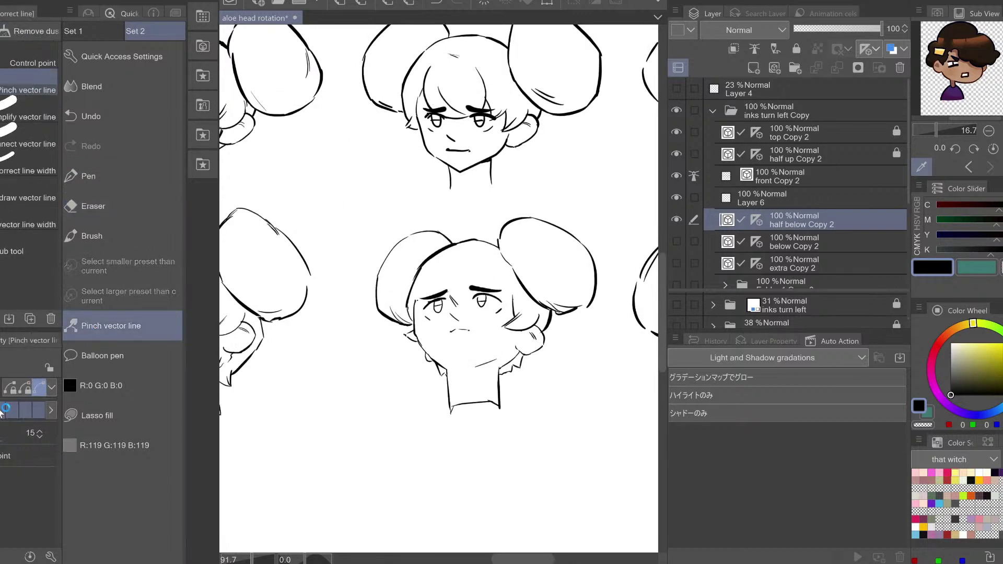
pyautogui.click(23, 389)
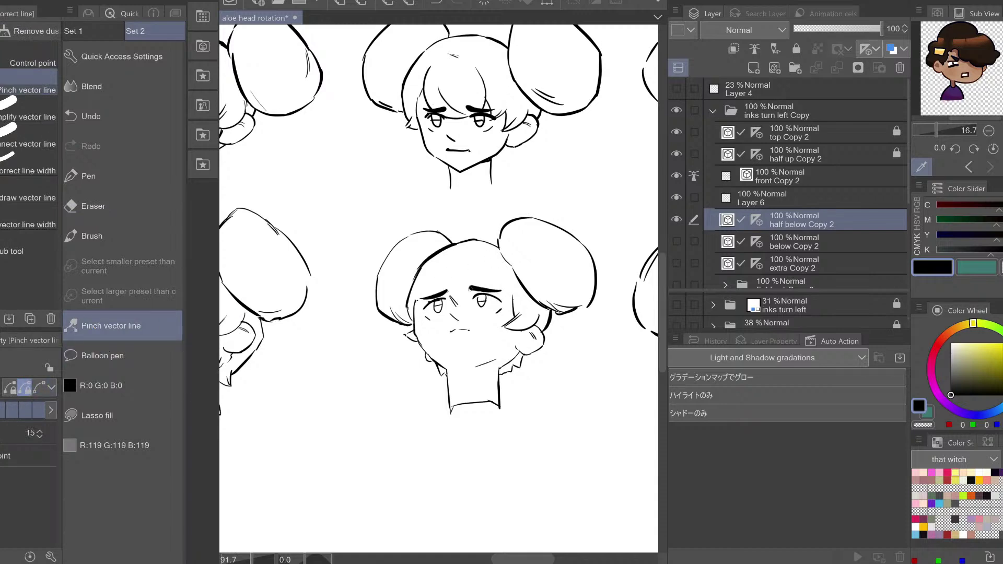
pyautogui.moveTo(472, 287); pyautogui.dragTo(487, 291)
# Ink the fringe curve across the forehead of the lower three-quarter head and its right-side strand up to the crown
pyautogui.press('p')
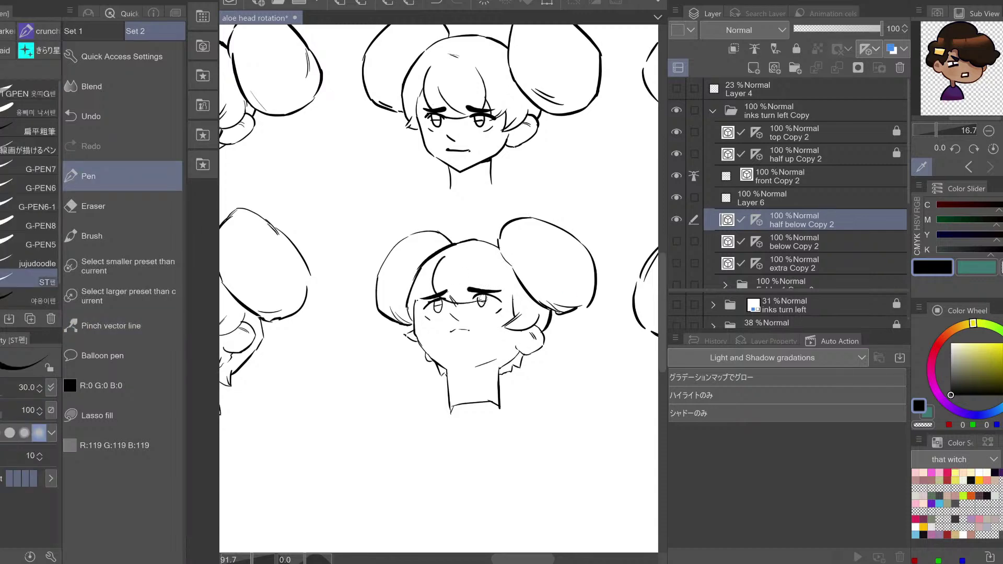
pyautogui.hotkey('ctrl', 'z')
pyautogui.moveTo(432, 262); pyautogui.dragTo(477, 294)
pyautogui.hotkey('ctrl', 'z')
pyautogui.moveTo(439, 262); pyautogui.dragTo(498, 297)
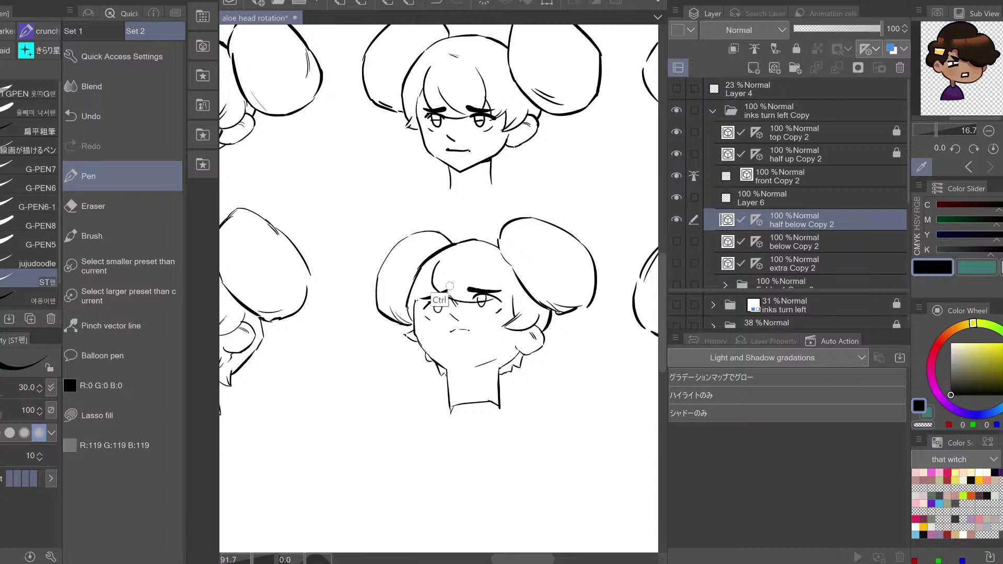
pyautogui.hotkey('ctrl', 'z')
pyautogui.moveTo(434, 257); pyautogui.dragTo(489, 293)
pyautogui.moveTo(467, 250); pyautogui.dragTo(489, 292)
pyautogui.press('h')
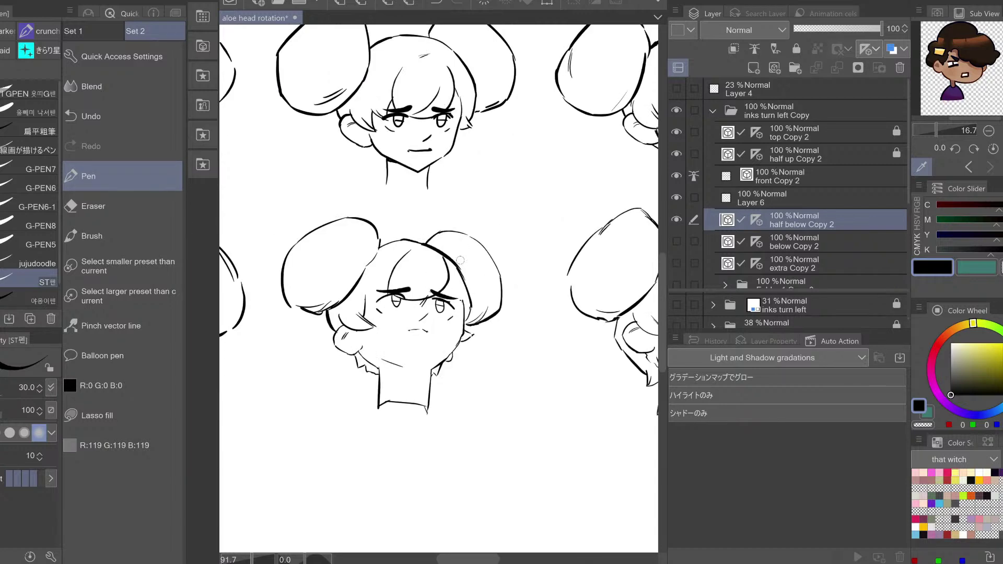
pyautogui.press('h')
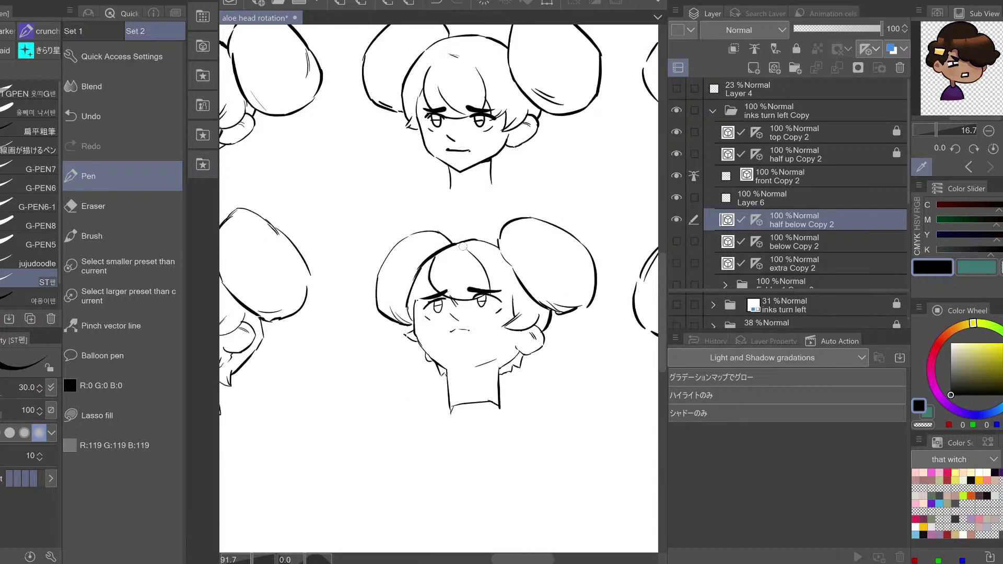
# Try short strokes at the crown and beside the right-side eyebrow of the lower three-quarter head, and undo them
pyautogui.hotkey('ctrl', 'z')
pyautogui.moveTo(453, 246); pyautogui.dragTo(460, 244)
pyautogui.hotkey('ctrl', 'z')
pyautogui.press('h')
pyautogui.moveTo(490, 285)
pyautogui.mouseDown()
pyautogui.moveTo(510, 305)
pyautogui.moveTo(505, 326)
pyautogui.moveTo(498, 304)
pyautogui.moveTo(514, 292)
pyautogui.mouseUp()
pyautogui.hotkey('ctrl', 'z')
pyautogui.hotkey('ctrl', 'z')
pyautogui.hotkey('ctrl', 'z')
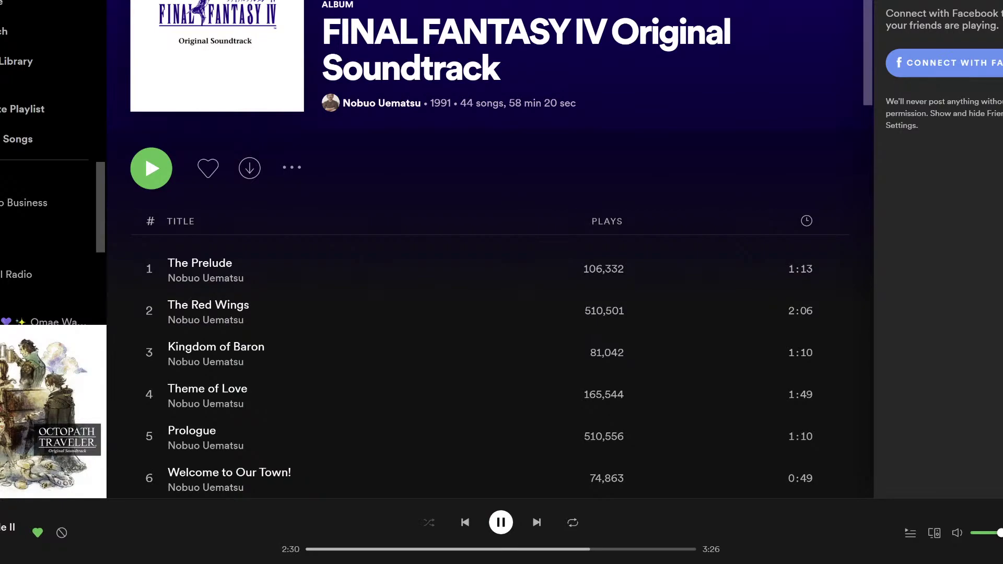
pyautogui.click(425, 563)
pyautogui.click(382, 526)
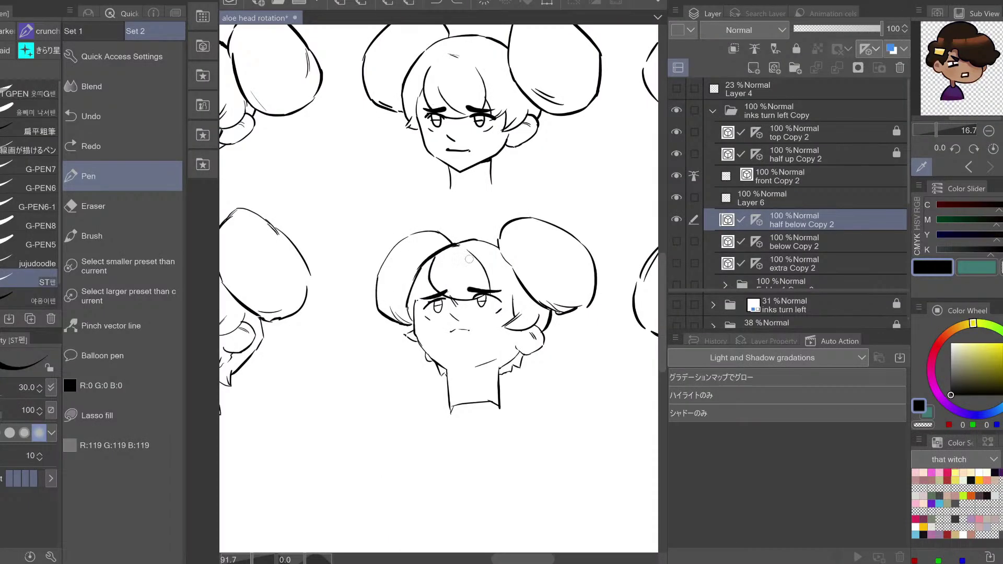
# Ink thin hair detail lines inside the right-side fringe curve of the lower three-quarter head, undoing the surplus strokes
pyautogui.moveTo(510, 275); pyautogui.dragTo(479, 271)
pyautogui.moveTo(435, 243)
pyautogui.mouseDown()
pyautogui.moveTo(456, 284)
pyautogui.moveTo(441, 287)
pyautogui.moveTo(441, 247)
pyautogui.mouseUp()
pyautogui.press('h')
pyautogui.hotkey('ctrl', 'z')
pyautogui.press('h')
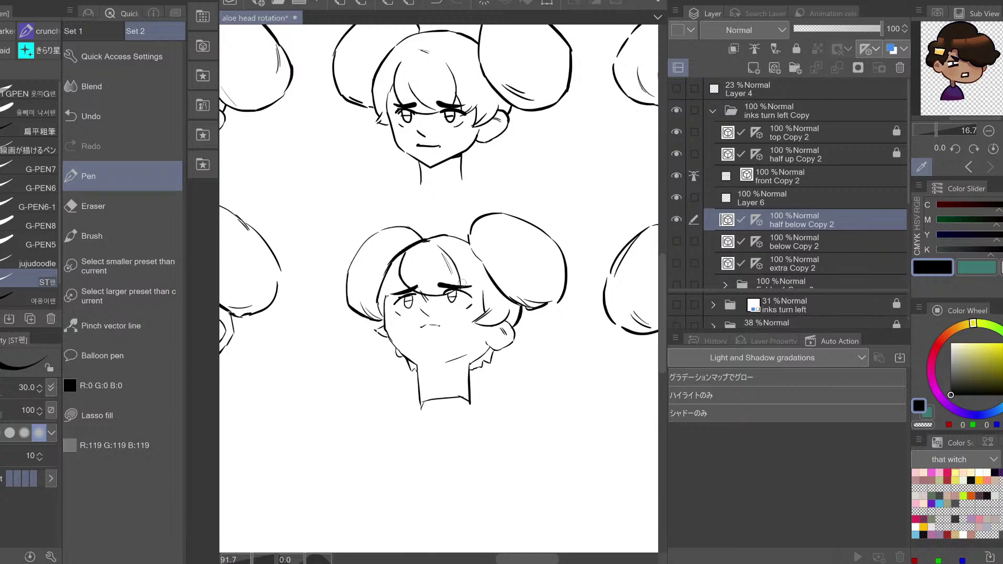
pyautogui.hotkey('ctrl', 'z')
pyautogui.hotkey('ctrl', 'z')
pyautogui.hotkey('ctrl', 'z')
pyautogui.hotkey('ctrl', 'z')
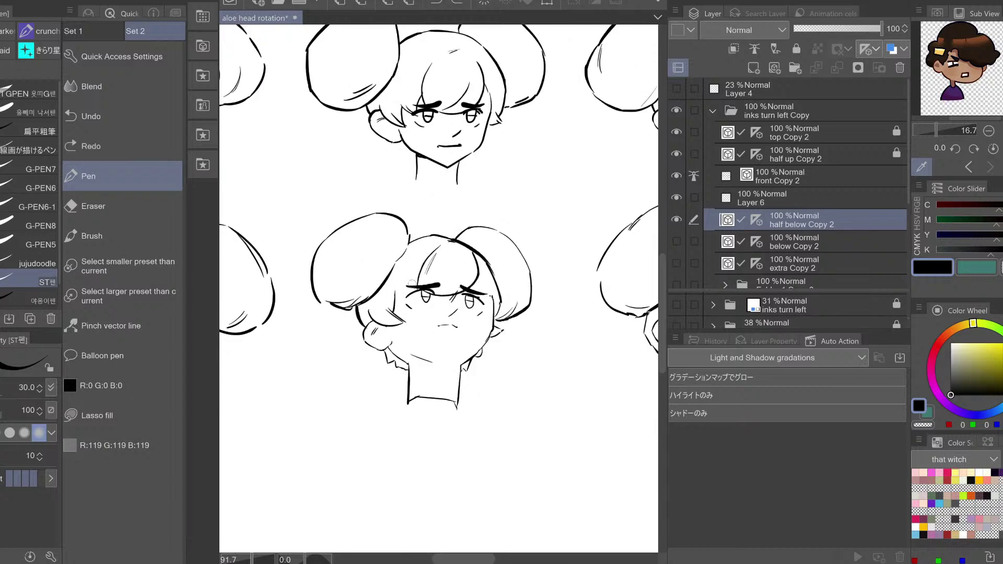
# Ink a short hair strand beside the outer end of the right-side eyebrow on the lower three-quarter head
pyautogui.moveTo(395, 294); pyautogui.dragTo(406, 300)
pyautogui.press('e')
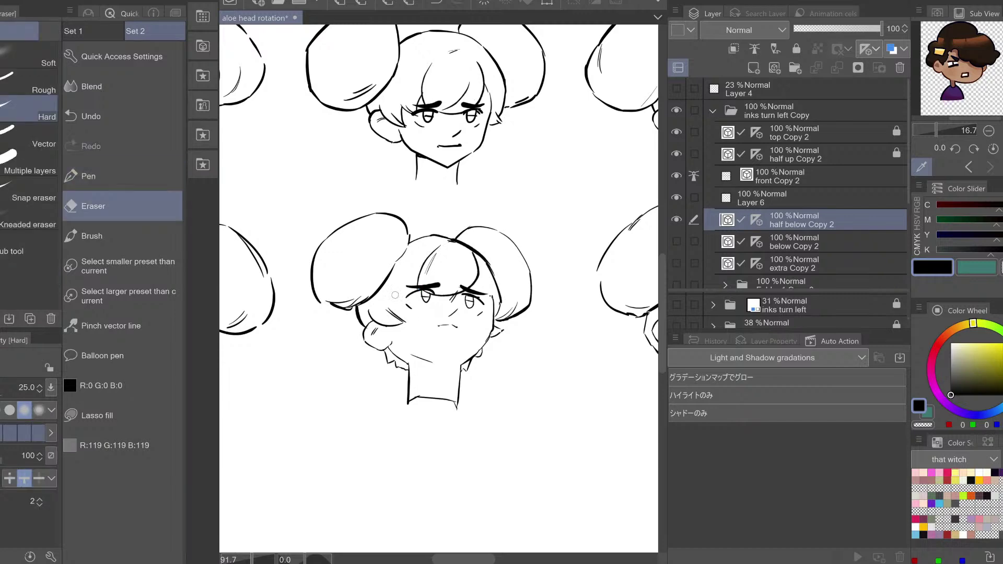
pyautogui.hotkey('ctrl', 'y')
pyautogui.press('p')
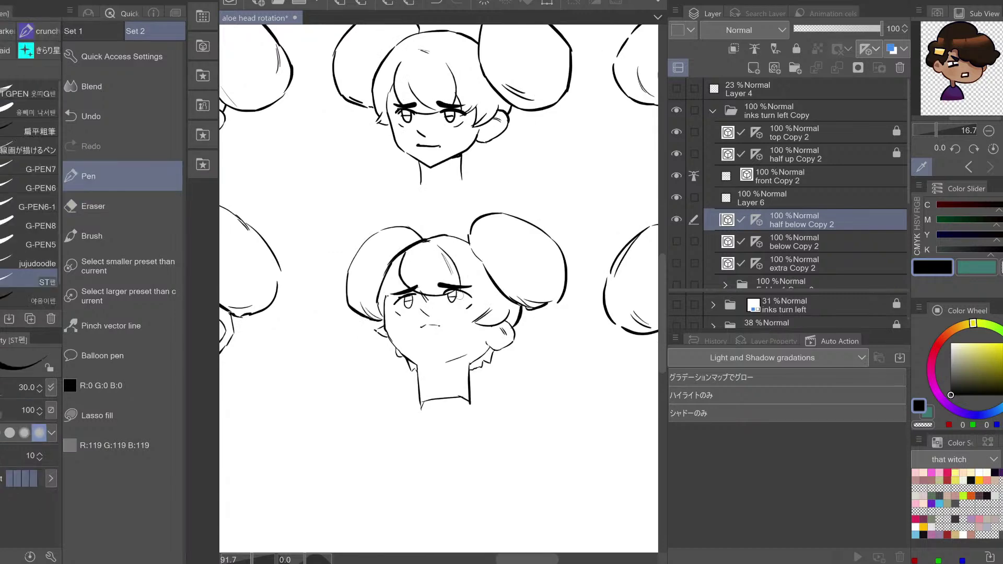
pyautogui.moveTo(480, 290)
pyautogui.mouseDown()
pyautogui.moveTo(484, 317)
pyautogui.moveTo(487, 293)
pyautogui.moveTo(480, 313)
pyautogui.mouseUp()
pyautogui.hotkey('ctrl', 'z')
pyautogui.hotkey('ctrl', 'z')
pyautogui.moveTo(458, 276)
pyautogui.mouseDown()
pyautogui.moveTo(487, 300)
pyautogui.moveTo(482, 283)
pyautogui.mouseUp()
pyautogui.hotkey('ctrl', 'z')
pyautogui.hotkey('ctrl', 'z')
pyautogui.press('h')
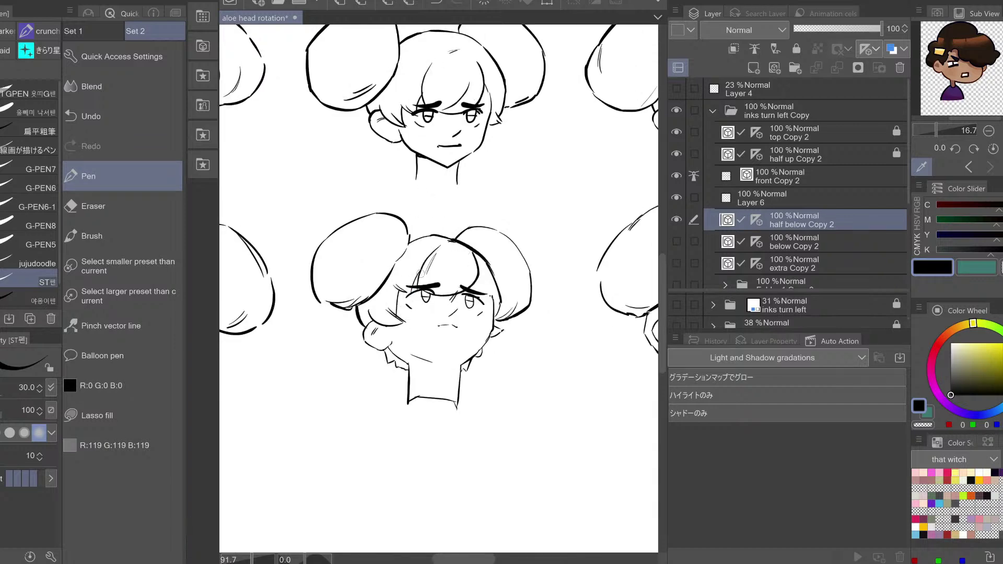
pyautogui.press('h')
pyautogui.hotkey('ctrl', 'z')
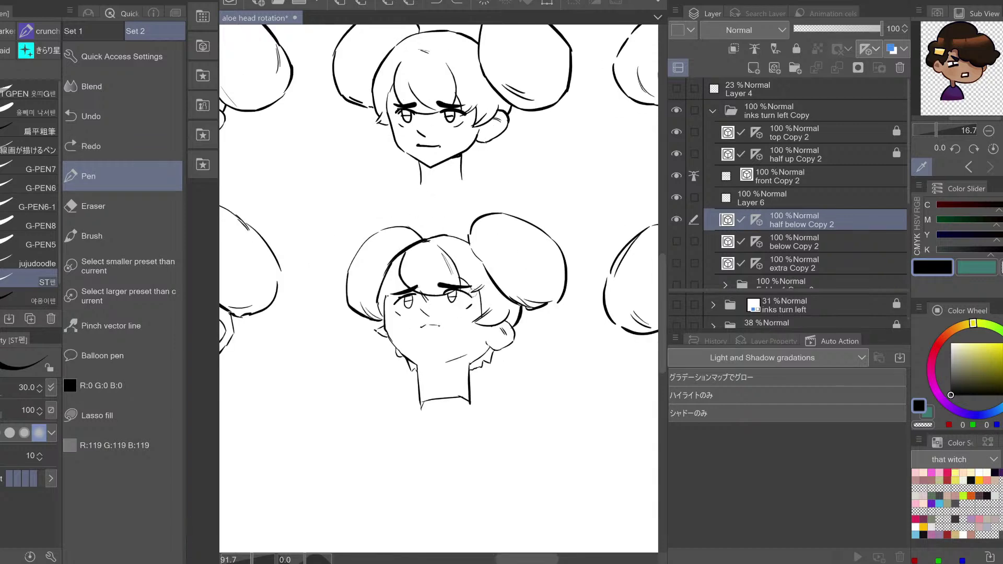
# Ink a short crease line at the inner edge of the right-side hair puff on the lower three-quarter head
pyautogui.moveTo(472, 293); pyautogui.dragTo(472, 292)
pyautogui.hotkey('ctrl', 'z')
pyautogui.press('h')
pyautogui.press('h')
pyautogui.moveTo(489, 264)
pyautogui.mouseDown()
pyautogui.moveTo(519, 268)
pyautogui.moveTo(497, 266)
pyautogui.mouseUp()
pyautogui.hotkey('ctrl', 'z')
# Try to erase part of the strand beside the right-side eyebrow of the lower three-quarter head, and undo it
pyautogui.press('e')
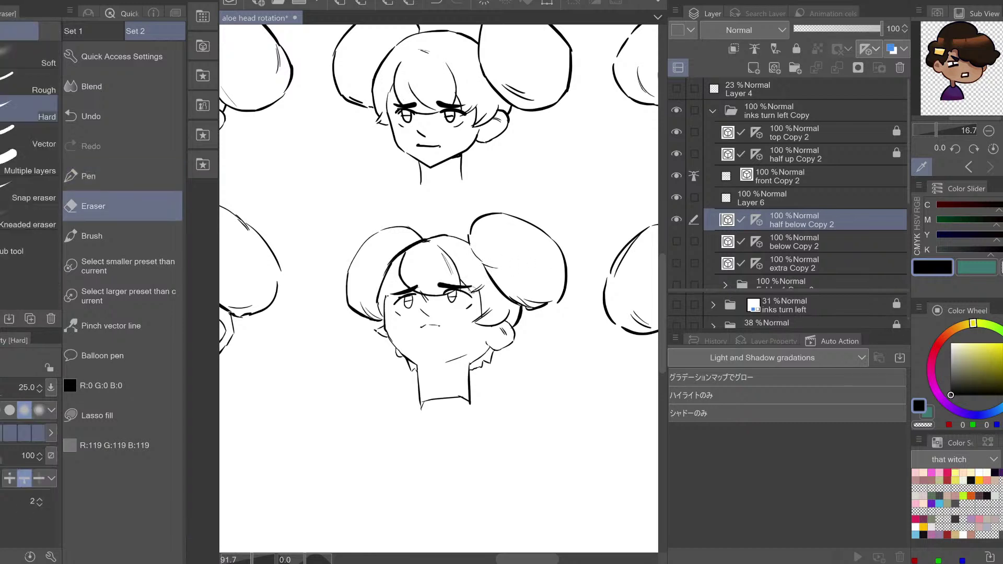
pyautogui.click(95, 316)
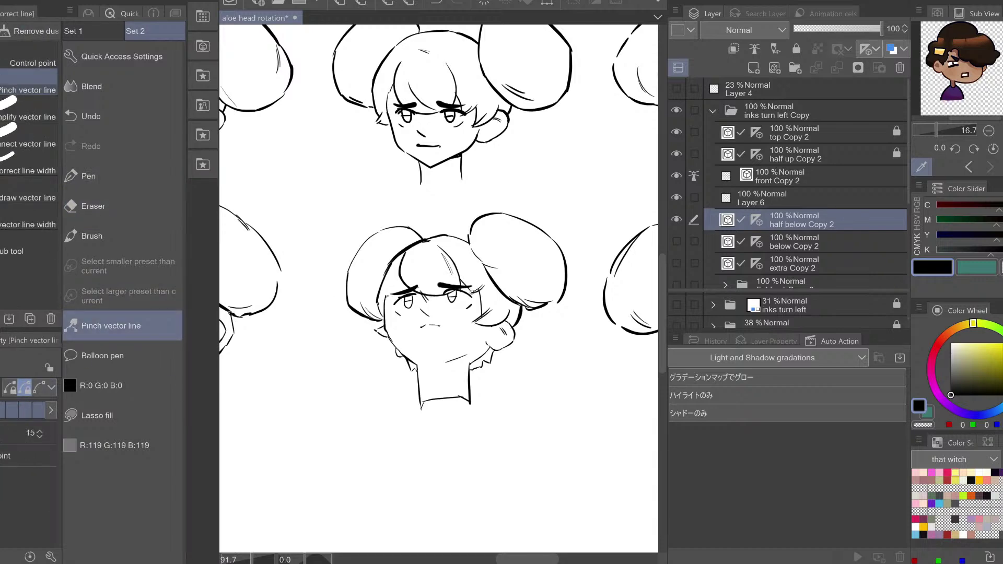
pyautogui.press('e')
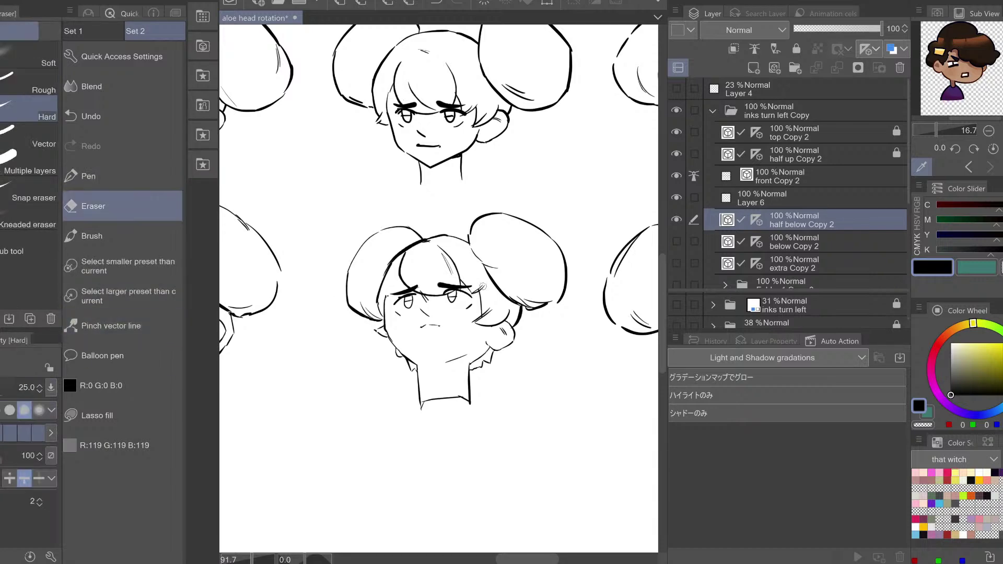
pyautogui.moveTo(478, 291); pyautogui.dragTo(485, 285)
pyautogui.hotkey('ctrl', 'z')
# Reduce the eraser size to 9.2 and trim the small strand beside the right-side eyebrow, checking the head mirrored
pyautogui.scroll(5, 480, 305)
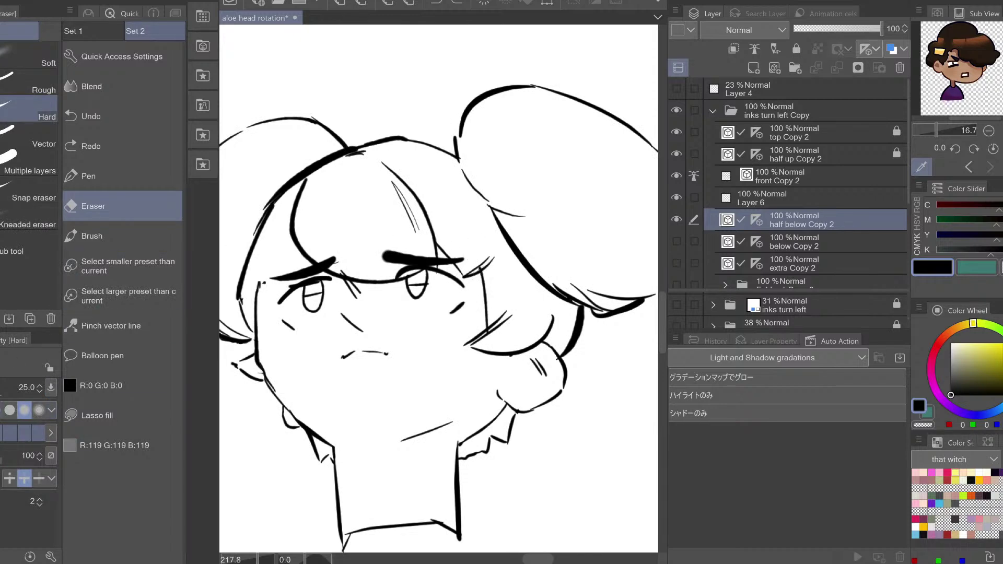
pyautogui.click(2, 388)
pyautogui.click(482, 267)
pyautogui.hotkey('ctrl', 'space')
pyautogui.moveTo(327, 288)
pyautogui.mouseDown()
pyautogui.moveTo(304, 263)
pyautogui.moveTo(351, 284)
pyautogui.mouseUp()
pyautogui.press('h')
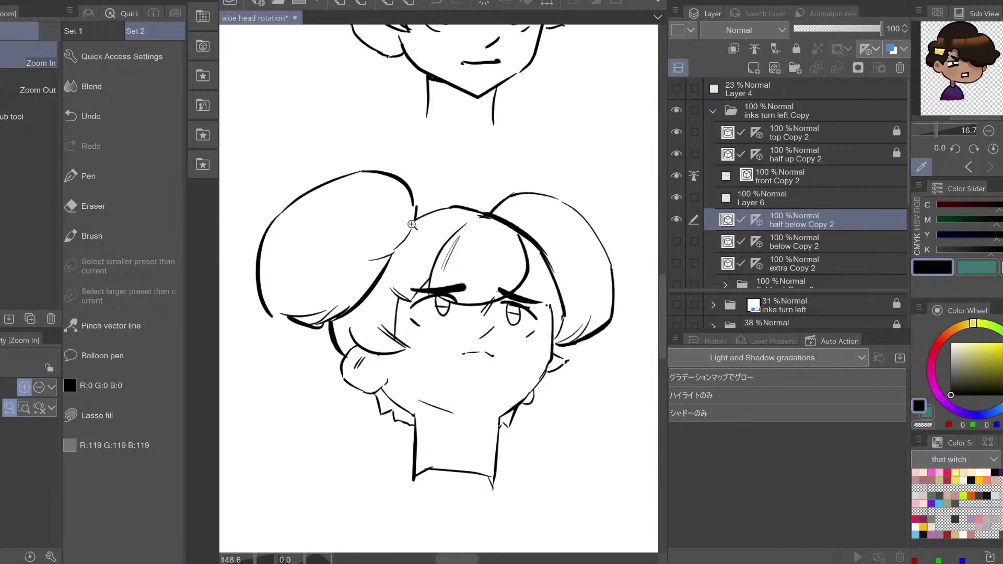
pyautogui.press('h')
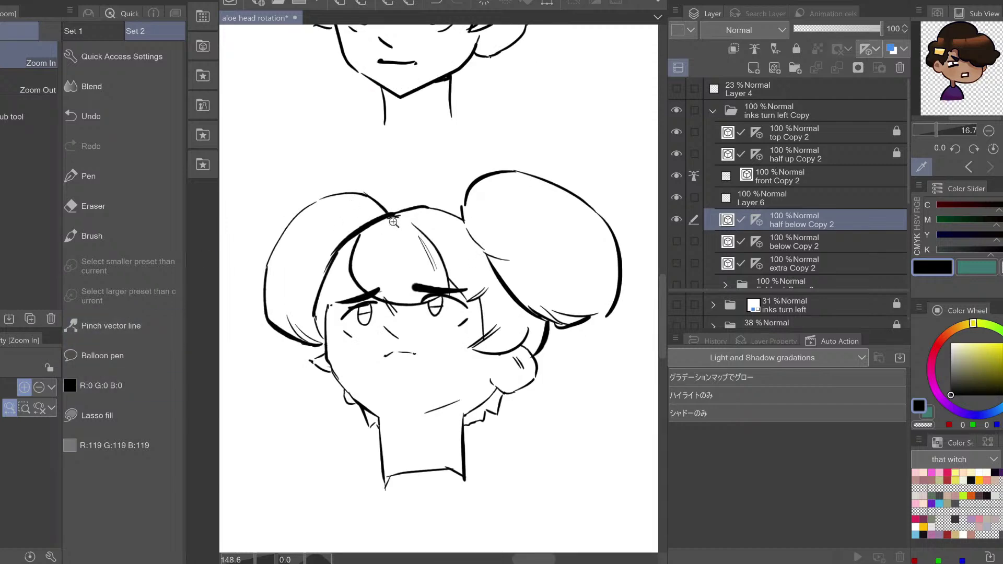
# Adjust the upper end of the right-side fringe strand near the crown with Pinch vector line
pyautogui.click(100, 424)
pyautogui.click(118, 324)
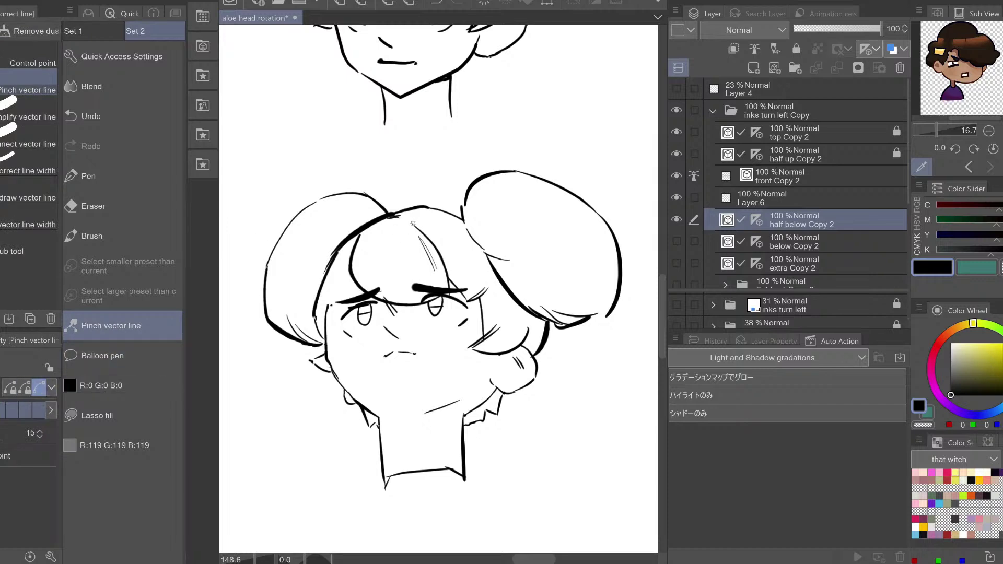
pyautogui.moveTo(413, 223)
pyautogui.mouseDown()
pyautogui.moveTo(489, 259)
pyautogui.moveTo(488, 272)
pyautogui.mouseUp()
pyautogui.press('e')
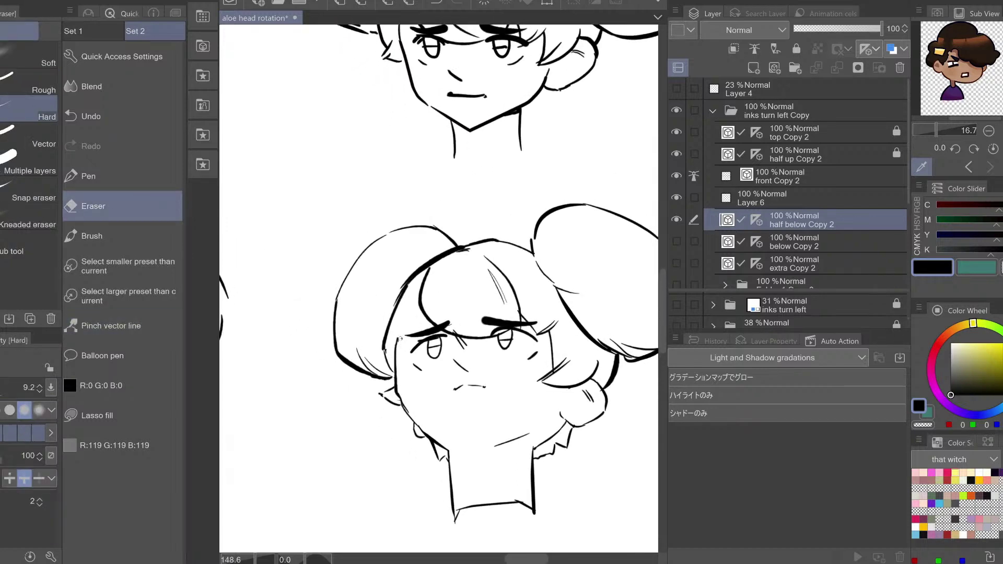
# Show the "inks turn left" folder as a guide and ink a thin strand at the left-side temple of the lower head
pyautogui.click(677, 305)
pyautogui.press('p')
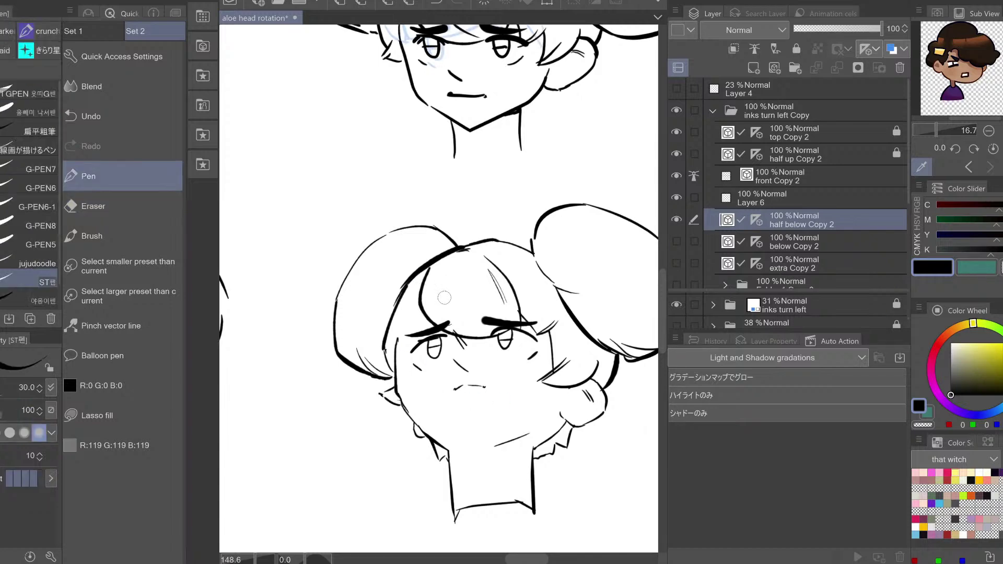
pyautogui.moveTo(517, 338)
pyautogui.mouseDown()
pyautogui.moveTo(478, 414)
pyautogui.moveTo(418, 360)
pyautogui.mouseUp()
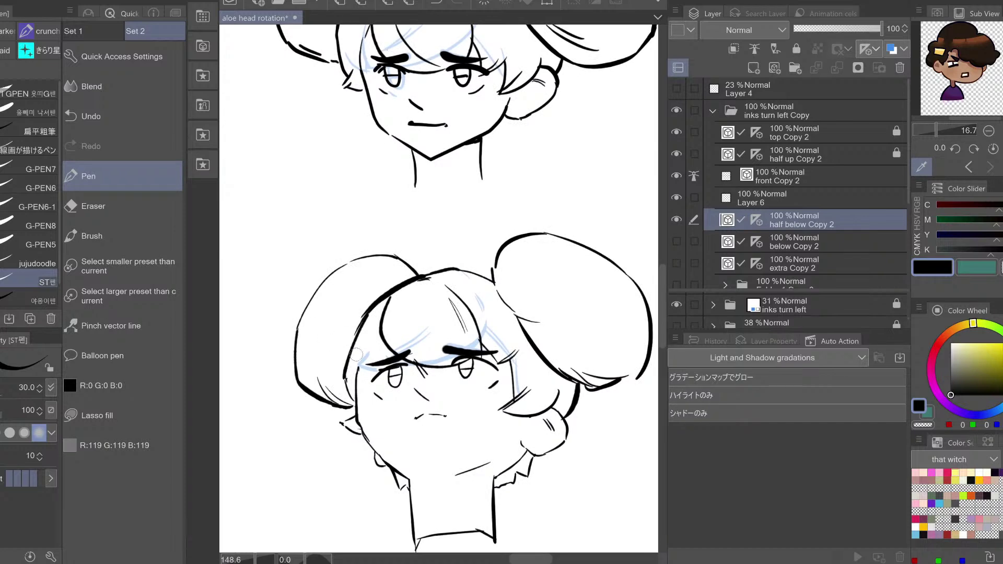
pyautogui.moveTo(358, 375); pyautogui.dragTo(375, 338)
pyautogui.hotkey('ctrl', 'z')
pyautogui.hotkey('ctrl', 'z')
pyautogui.hotkey('ctrl', 'z')
pyautogui.hotkey('ctrl', 'z')
pyautogui.press('h')
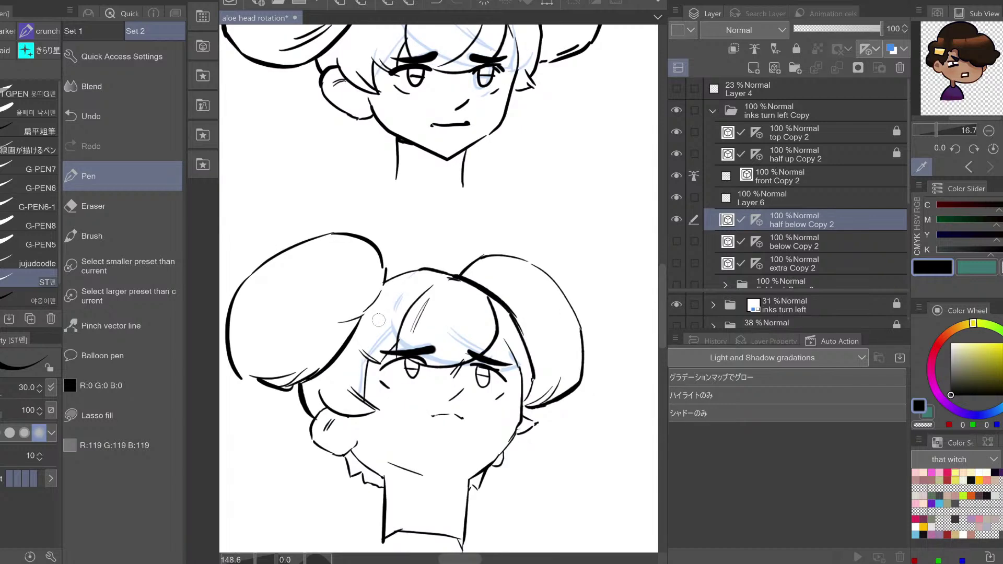
pyautogui.press('h')
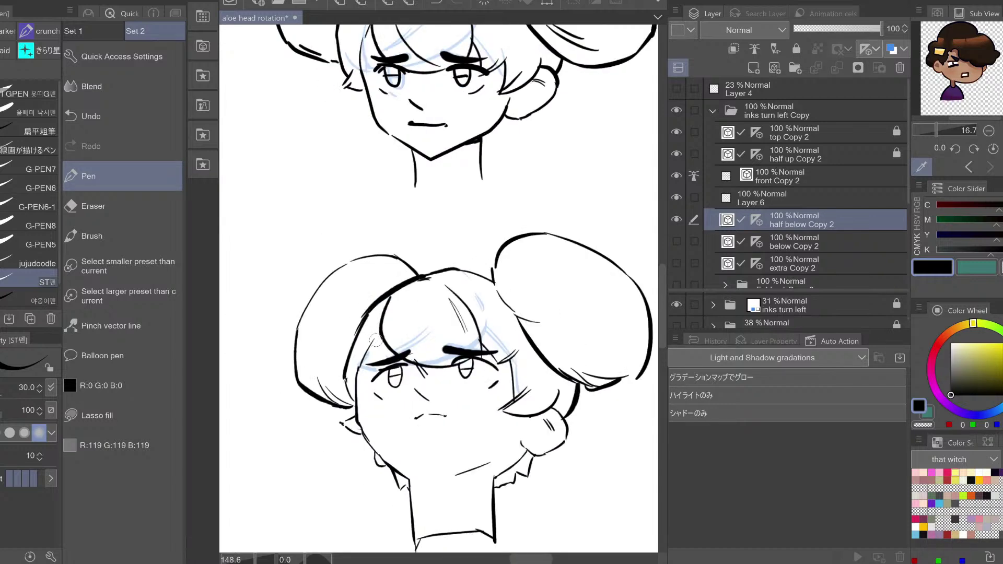
# Adjust the hair outline on the left side of the lower head's crown using Pinch vector line with another end-fixing mode
pyautogui.moveTo(417, 376); pyautogui.dragTo(387, 356)
pyautogui.moveTo(313, 279); pyautogui.dragTo(309, 262)
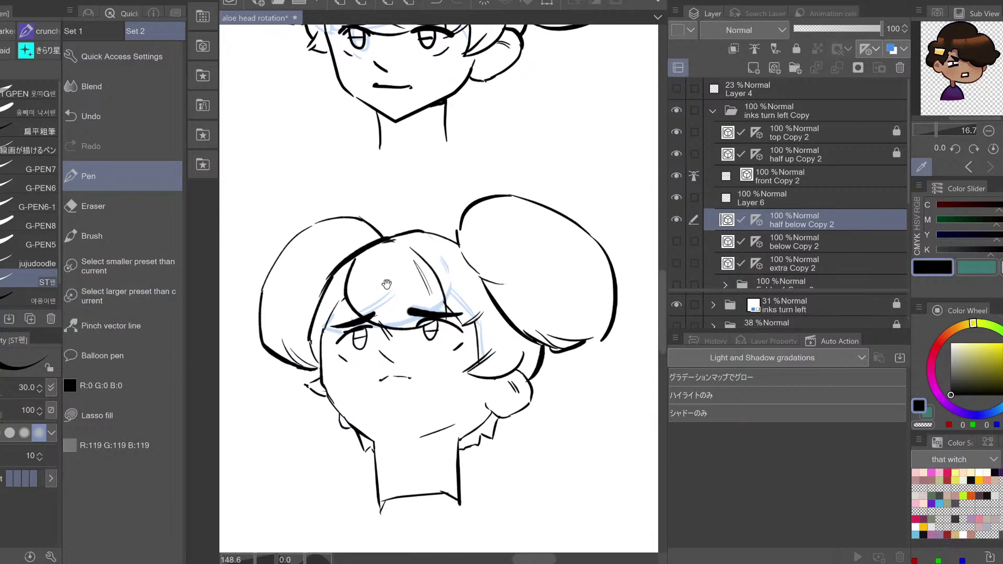
pyautogui.click(132, 326)
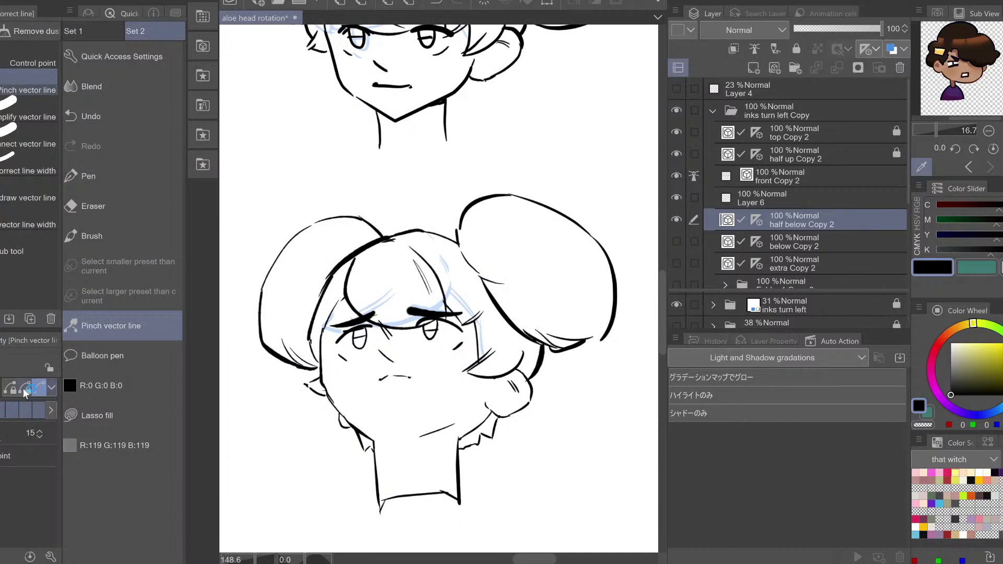
pyautogui.click(25, 387)
pyautogui.moveTo(365, 242); pyautogui.dragTo(362, 246)
pyautogui.hotkey('ctrl', 'z')
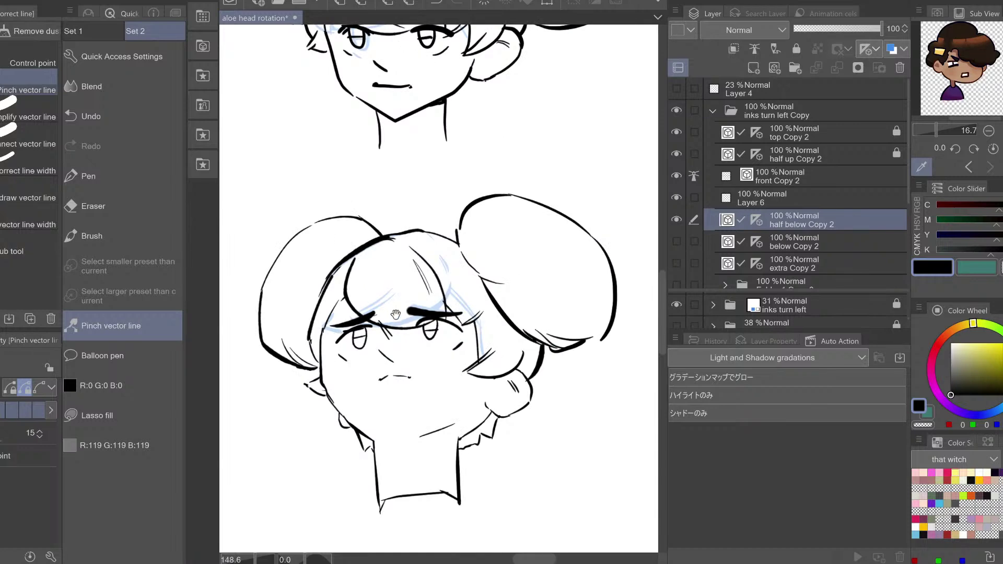
pyautogui.moveTo(396, 314); pyautogui.dragTo(395, 299)
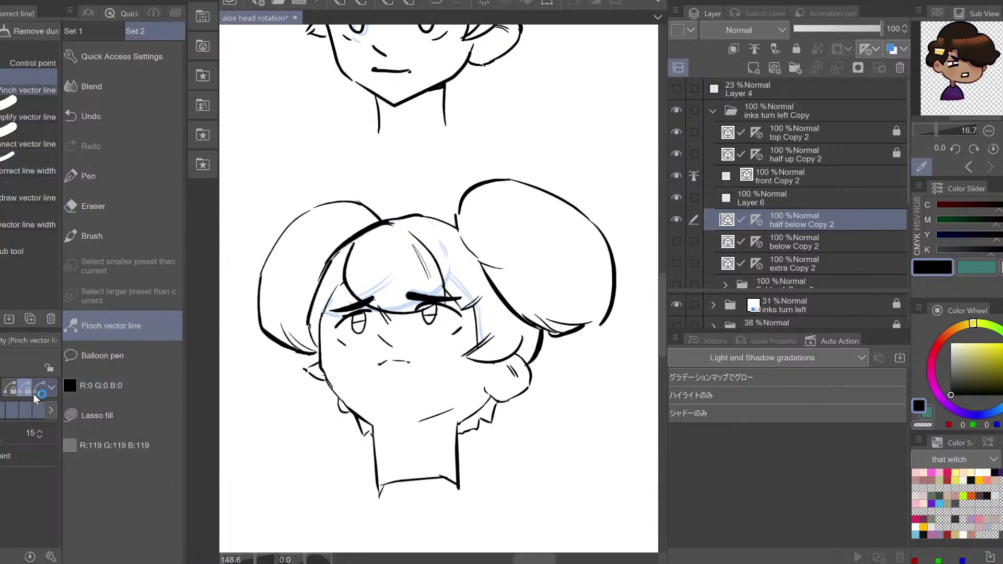
# Thin the left-side fringe curve of the lower three-quarter head using Correct line width set to 2.0
pyautogui.click(27, 167)
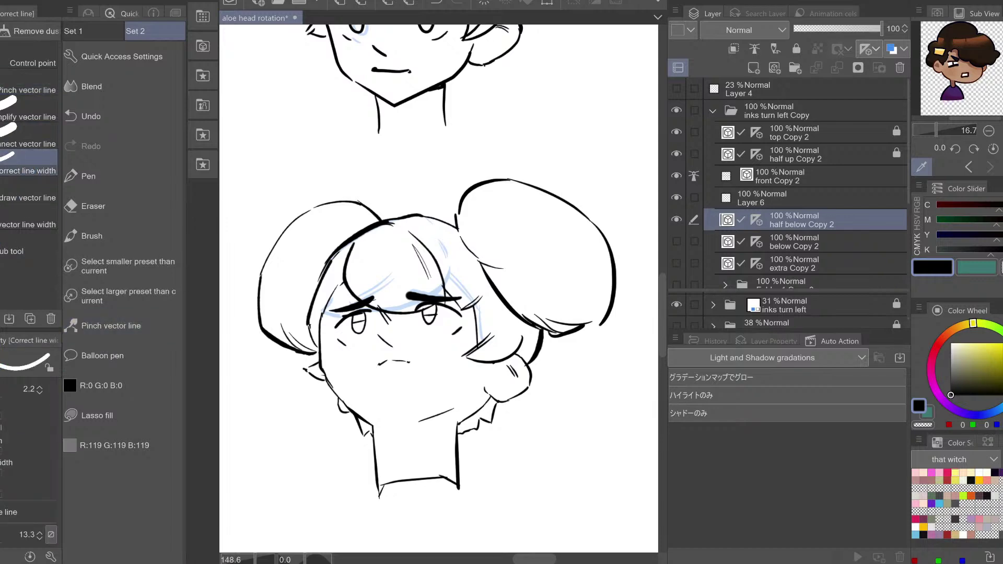
pyautogui.click(2, 411)
pyautogui.moveTo(352, 245); pyautogui.dragTo(344, 275)
pyautogui.press('h')
pyautogui.press('h')
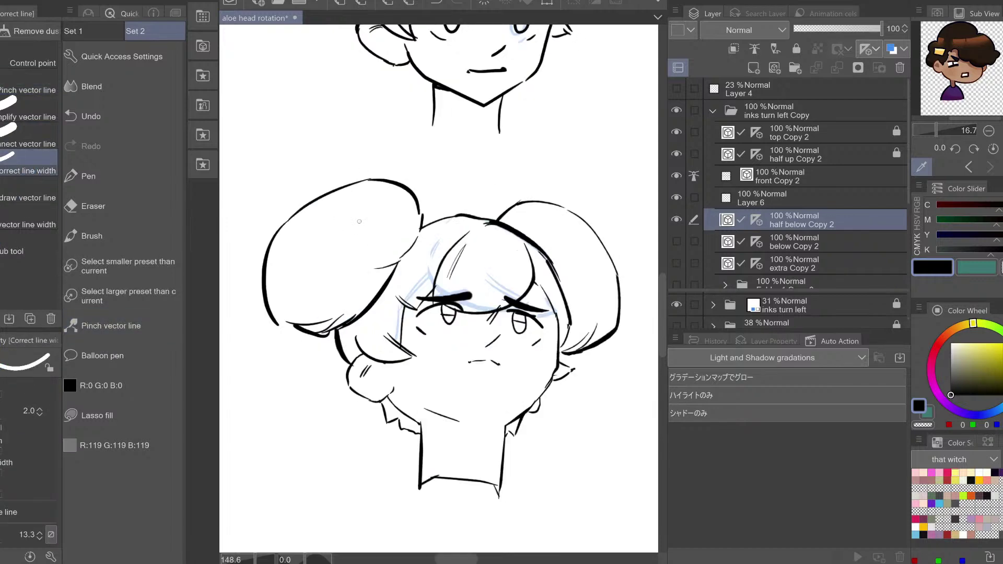
# Nudge the lower edge of the fringe between the eyebrows on the lower near-front head using Pinch vector line
pyautogui.click(98, 320)
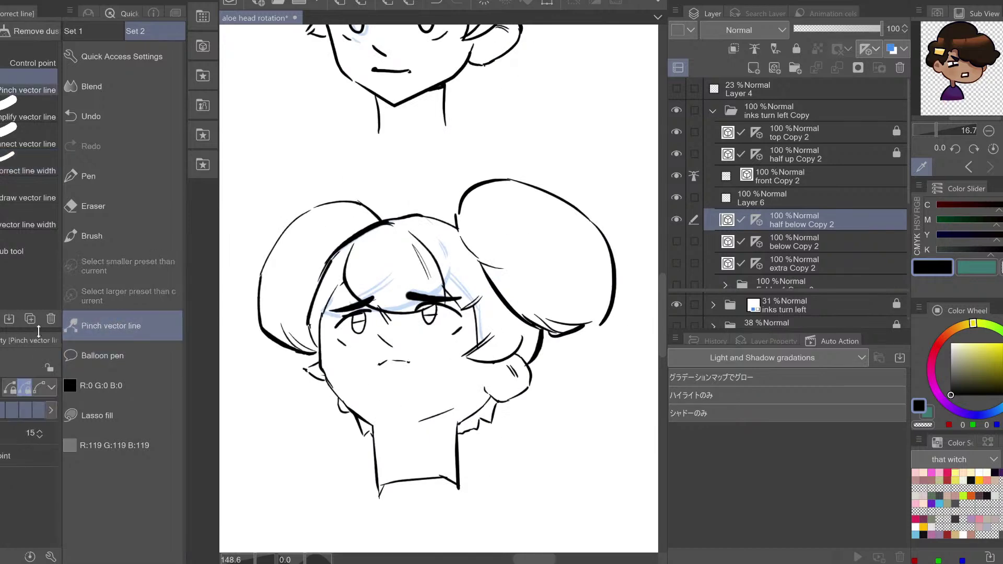
pyautogui.click(35, 166)
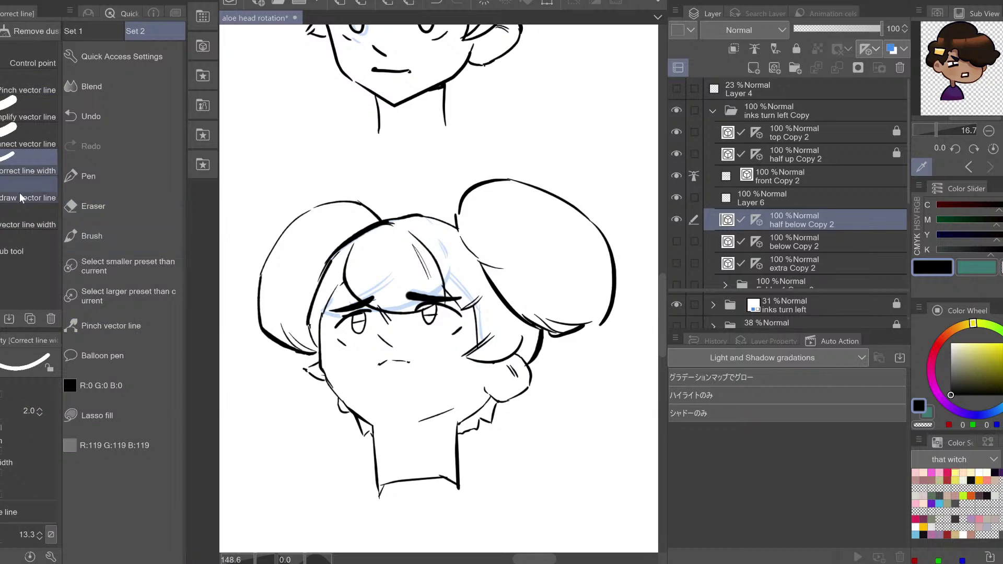
pyautogui.click(52, 85)
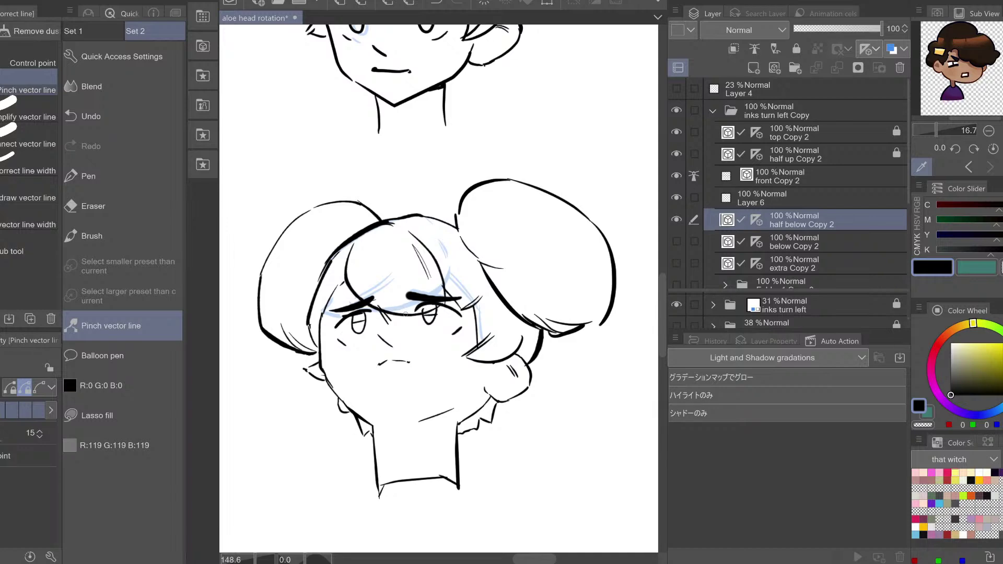
pyautogui.moveTo(404, 314); pyautogui.dragTo(403, 315)
pyautogui.press('h')
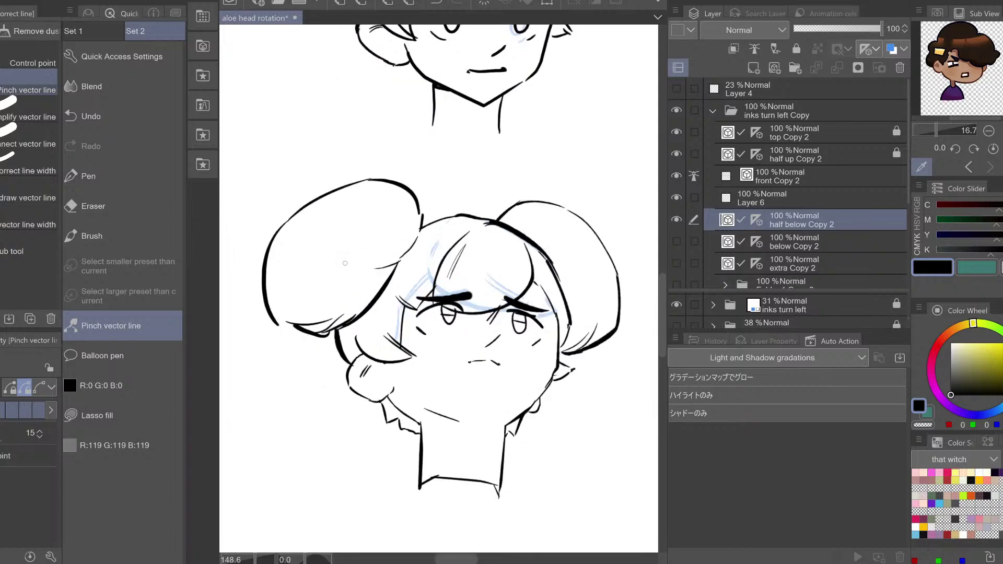
pyautogui.press('h')
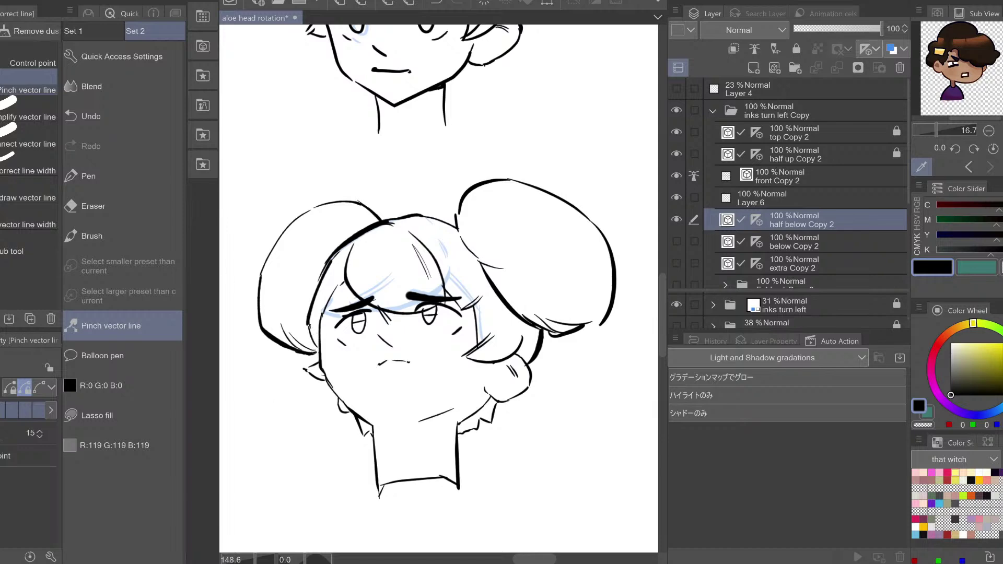
# Adjust the lower inner end of the left hair puff and the outer end of the right eye's line with Pinch vector line
pyautogui.moveTo(314, 353); pyautogui.dragTo(317, 346)
pyautogui.press('h')
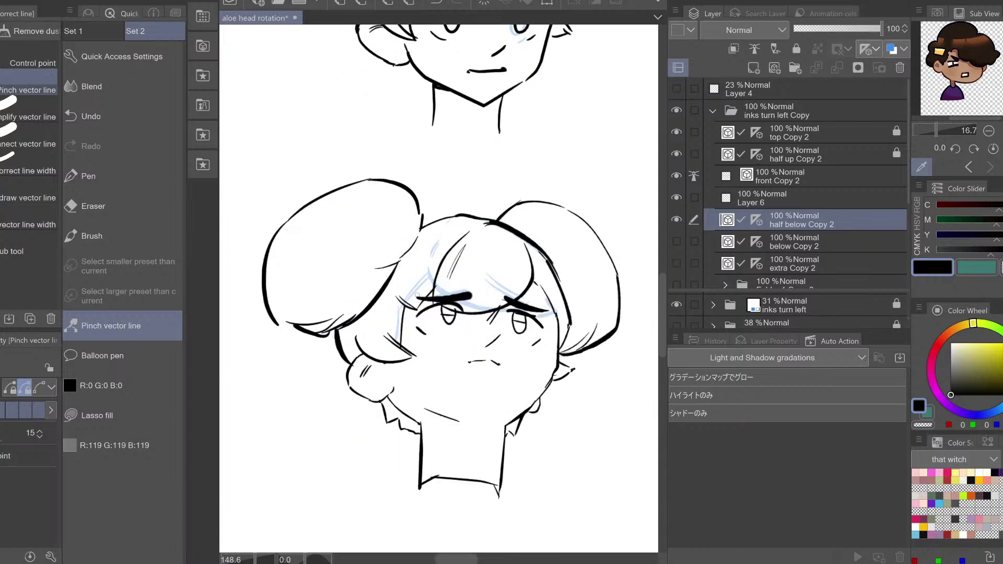
pyautogui.moveTo(416, 307); pyautogui.dragTo(416, 312)
pyautogui.press('h')
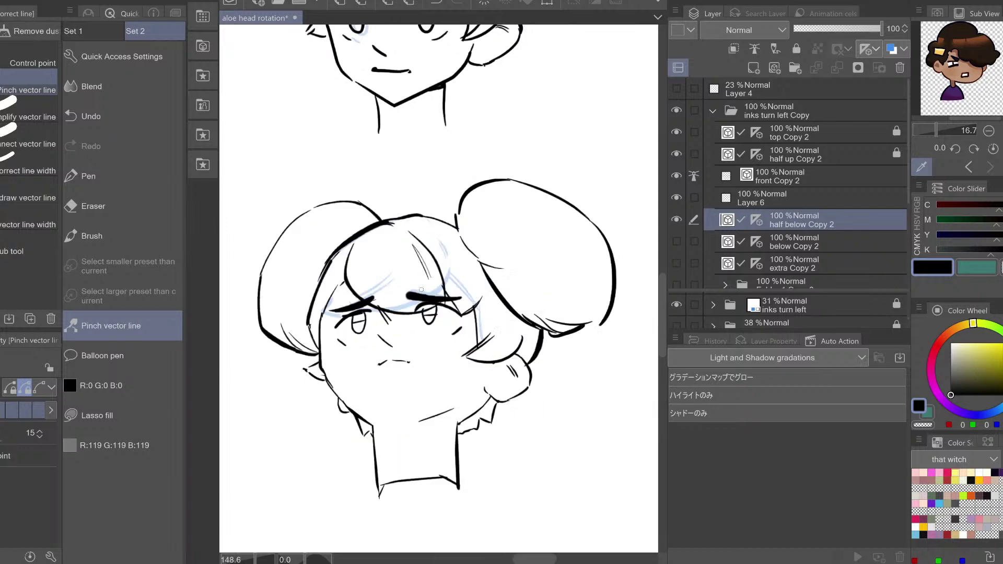
pyautogui.hotkey('ctrl', 'z')
pyautogui.moveTo(462, 308); pyautogui.dragTo(462, 311)
pyautogui.moveTo(376, 190)
pyautogui.mouseDown()
pyautogui.moveTo(445, 123)
pyautogui.moveTo(460, 135)
pyautogui.moveTo(379, 191)
pyautogui.mouseUp()
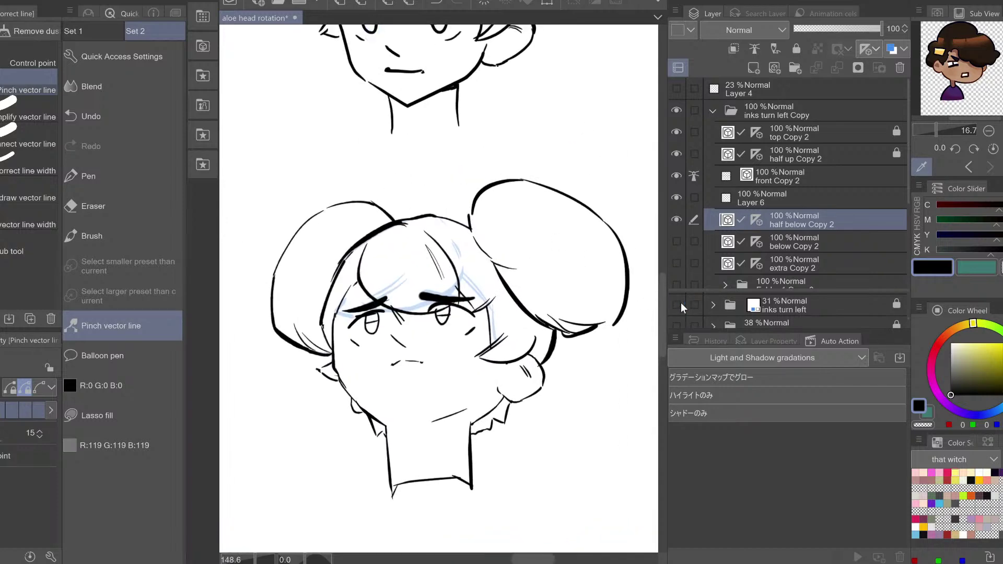
# Hide the "inks turn left" guide folder and pinch the end of the crown outline where it meets the right hair puff
pyautogui.click(678, 306)
pyautogui.press('e')
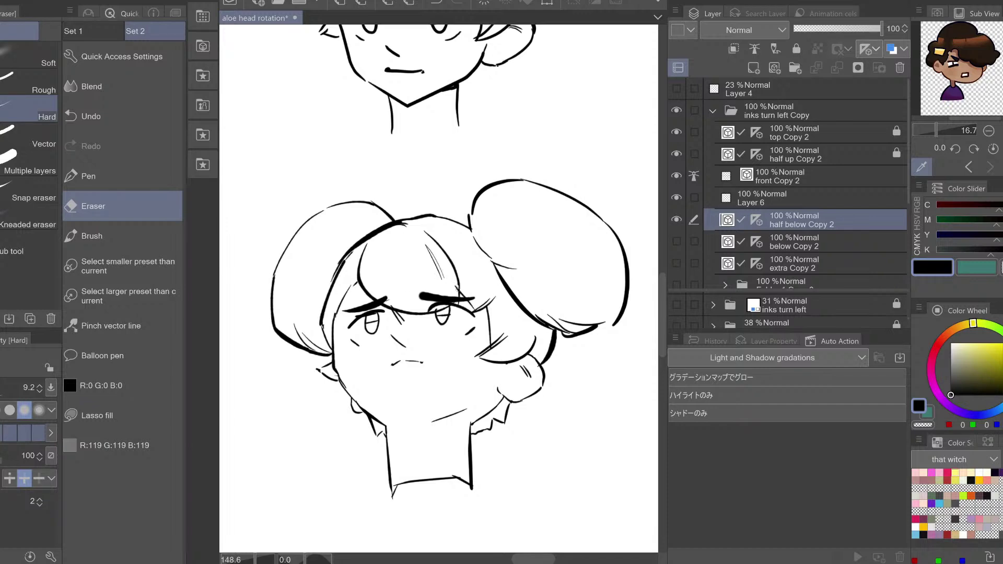
pyautogui.press('h')
pyautogui.moveTo(460, 253); pyautogui.dragTo(490, 212)
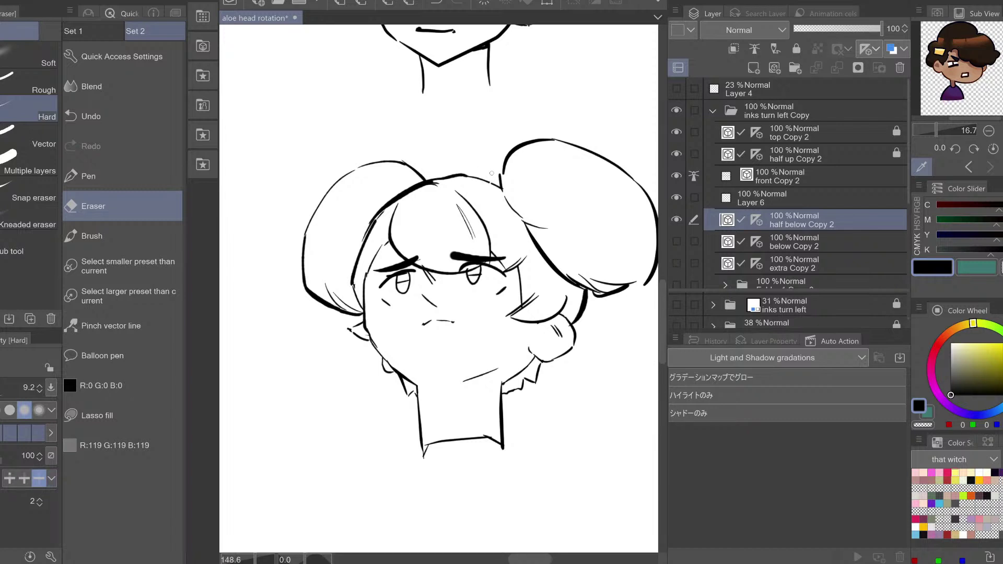
pyautogui.hotkey('ctrl', 'z')
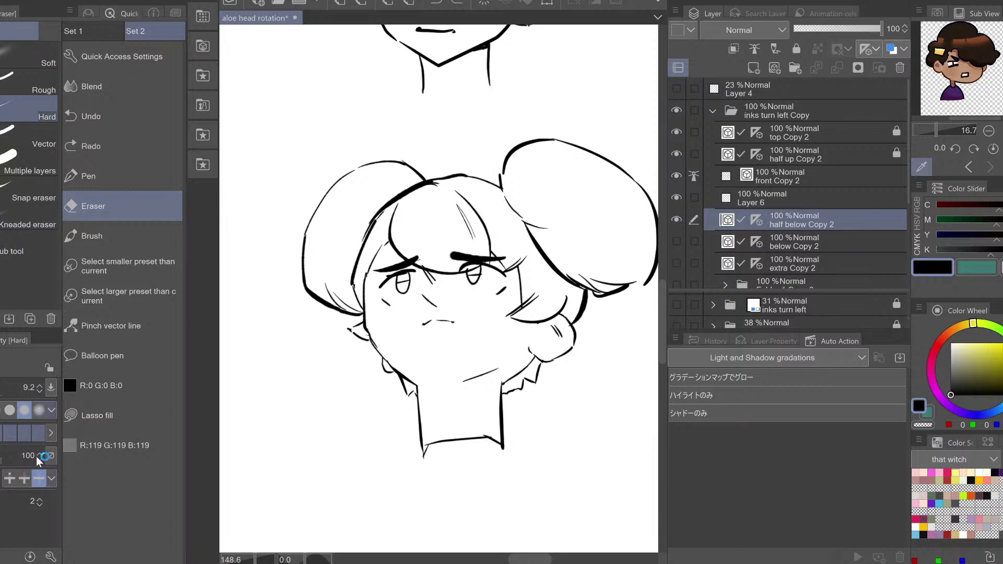
pyautogui.click(117, 327)
pyautogui.moveTo(488, 179); pyautogui.dragTo(495, 185)
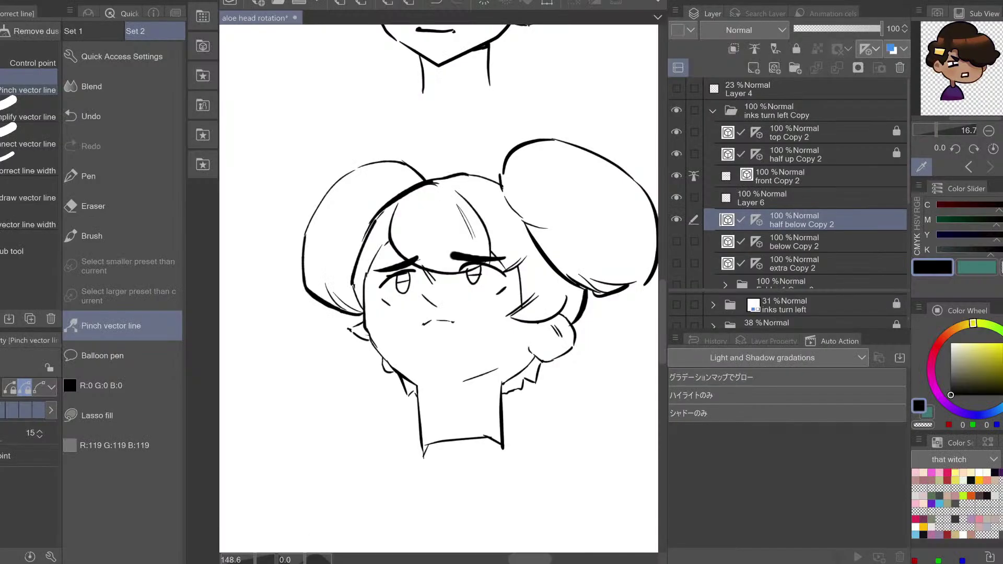
# Erase the old inked fringe sweep above the eyebrows and the small lines at its left end on the left-turned, upward-tilted head
pyautogui.moveTo(244, 324); pyautogui.dragTo(606, 266)
pyautogui.moveTo(397, 288); pyautogui.dragTo(554, 297)
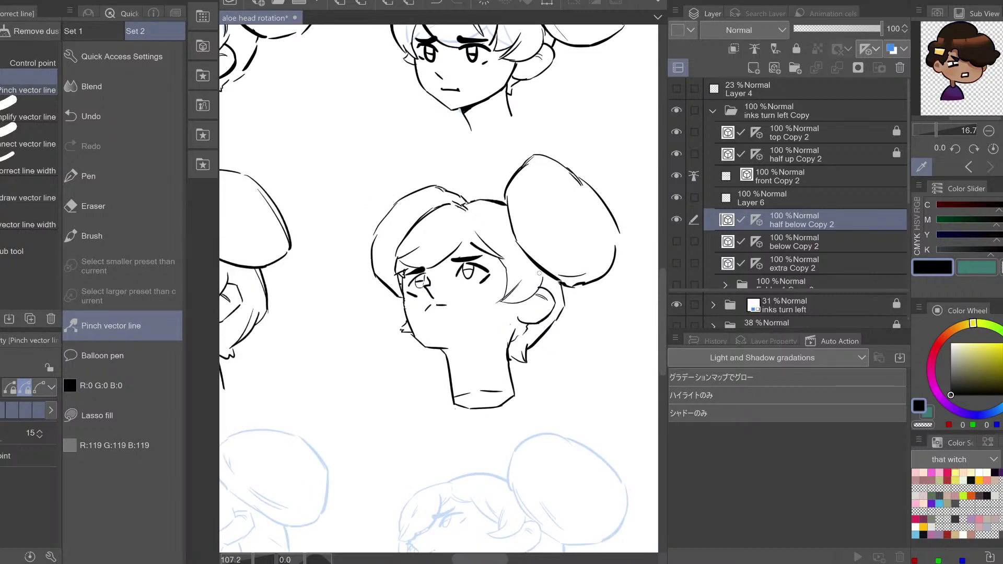
pyautogui.moveTo(490, 313); pyautogui.dragTo(413, 400)
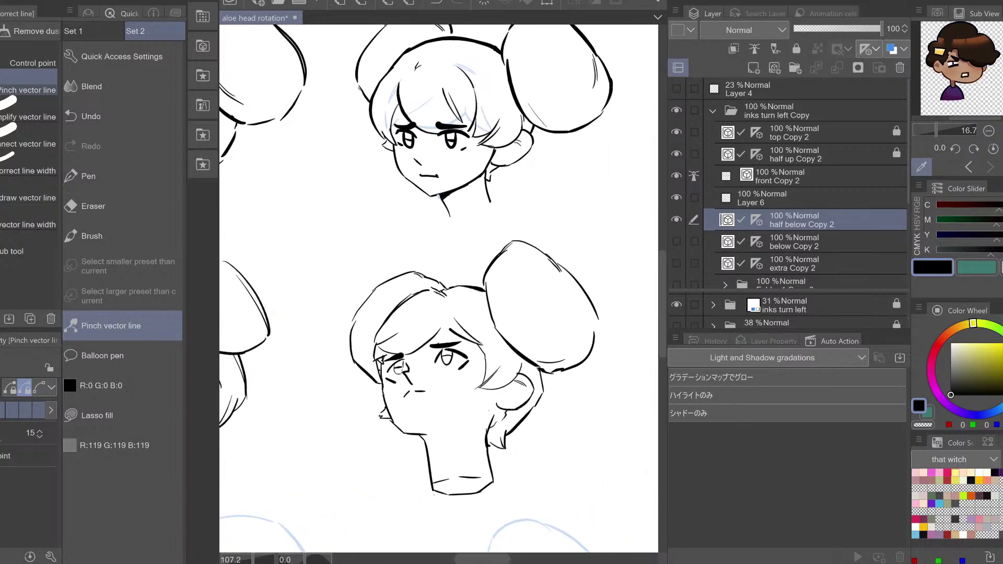
pyautogui.hotkey('ctrl', 'space')
pyautogui.moveTo(454, 280); pyautogui.dragTo(436, 279)
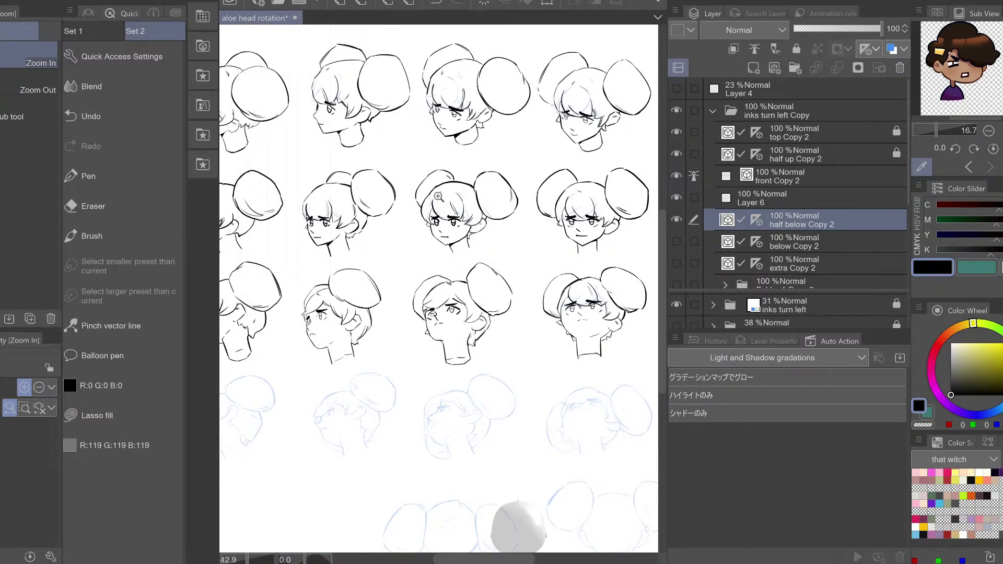
pyautogui.moveTo(390, 241)
pyautogui.mouseDown()
pyautogui.moveTo(461, 271)
pyautogui.moveTo(392, 244)
pyautogui.mouseUp()
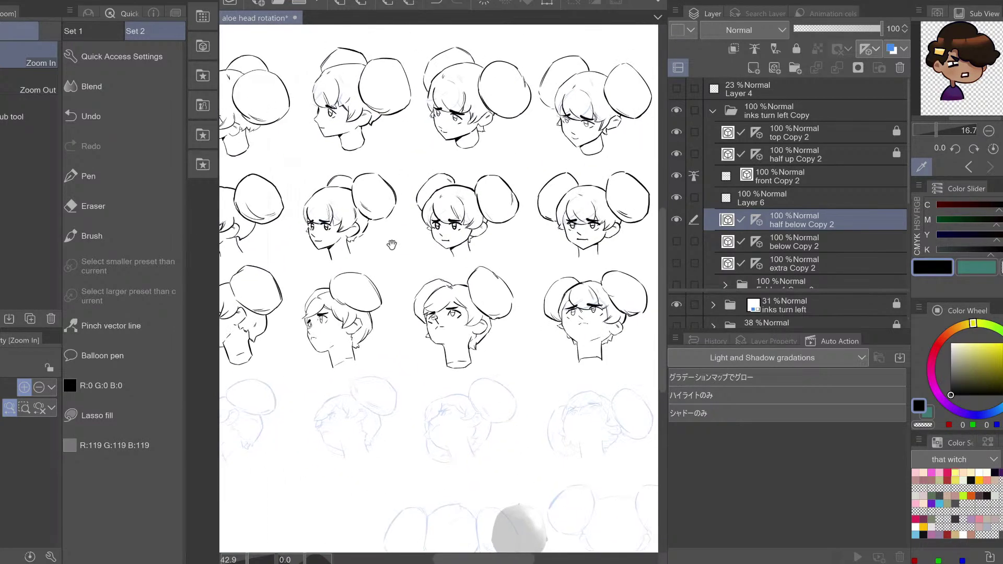
pyautogui.click(461, 302)
pyautogui.moveTo(472, 297); pyautogui.dragTo(447, 306)
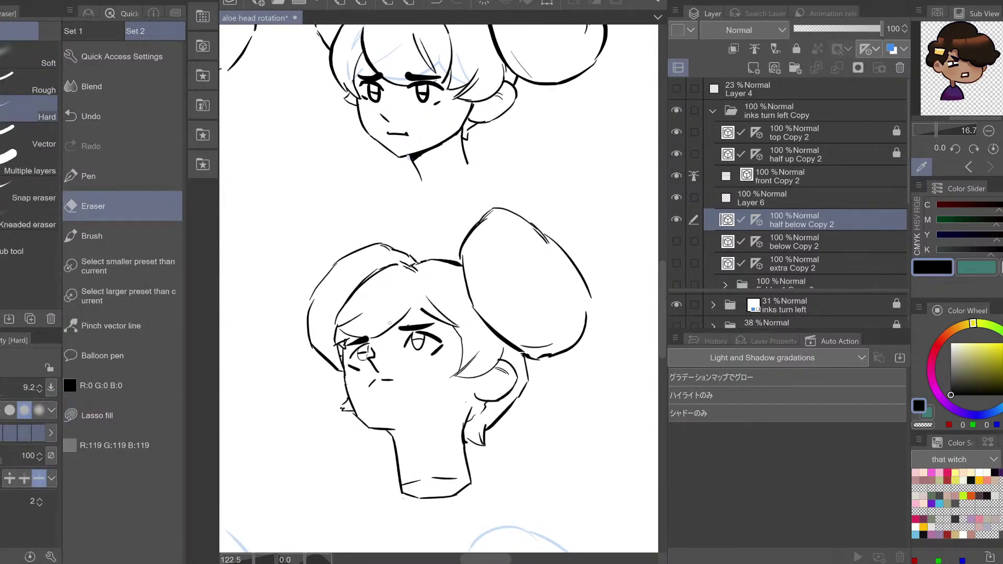
pyautogui.moveTo(389, 322); pyautogui.dragTo(371, 335)
pyautogui.moveTo(337, 325); pyautogui.dragTo(335, 343)
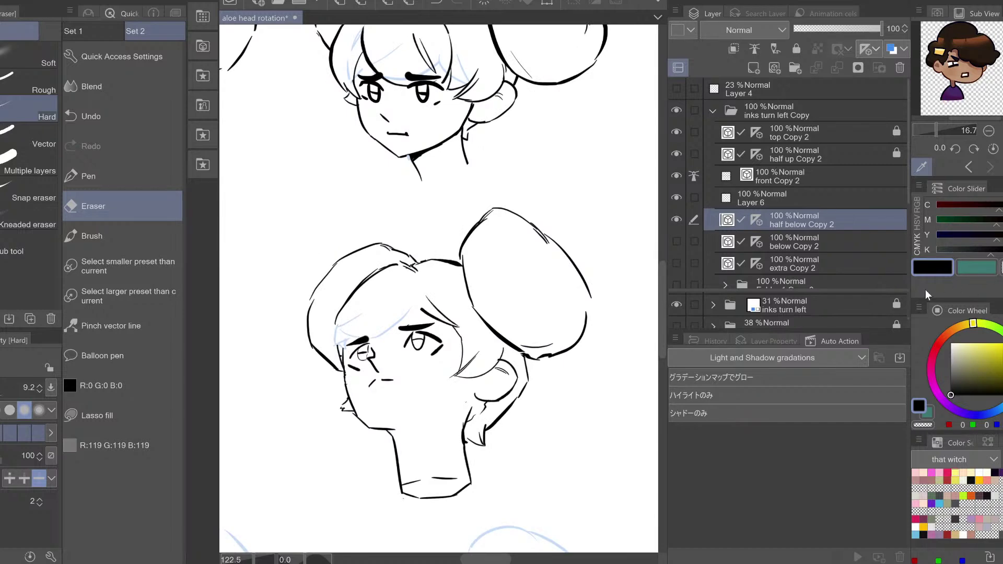
# Ink a new curved front lock of the fringe, sweeping from the left side of the forehead down between the eyebrows
pyautogui.press('p')
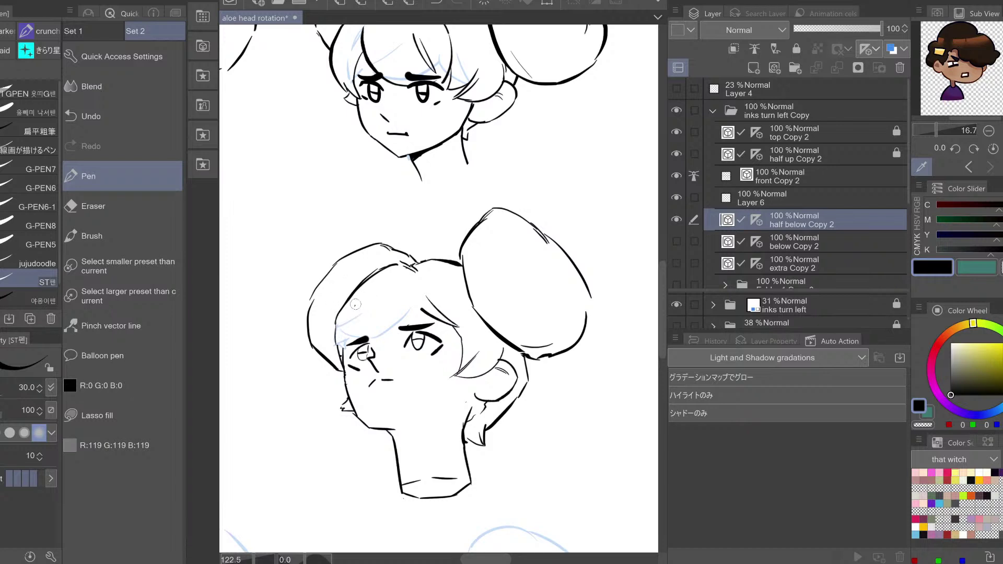
pyautogui.moveTo(355, 304)
pyautogui.mouseDown()
pyautogui.moveTo(372, 345)
pyautogui.moveTo(394, 344)
pyautogui.mouseUp()
pyautogui.hotkey('ctrl', 'z')
pyautogui.moveTo(357, 308)
pyautogui.mouseDown()
pyautogui.moveTo(360, 330)
pyautogui.moveTo(401, 345)
pyautogui.mouseUp()
pyautogui.press('h')
pyautogui.press('h')
pyautogui.hotkey('ctrl', 'z')
pyautogui.moveTo(412, 308); pyautogui.dragTo(402, 344)
pyautogui.hotkey('ctrl', 'z')
pyautogui.moveTo(413, 290)
pyautogui.mouseDown()
pyautogui.moveTo(400, 340)
pyautogui.moveTo(419, 279)
pyautogui.mouseUp()
pyautogui.hotkey('ctrl', 'z')
pyautogui.hotkey('ctrl', 'z')
pyautogui.moveTo(400, 343)
pyautogui.mouseDown()
pyautogui.moveTo(416, 282)
pyautogui.moveTo(473, 324)
pyautogui.mouseUp()
pyautogui.press('h')
pyautogui.hotkey('ctrl', 'z')
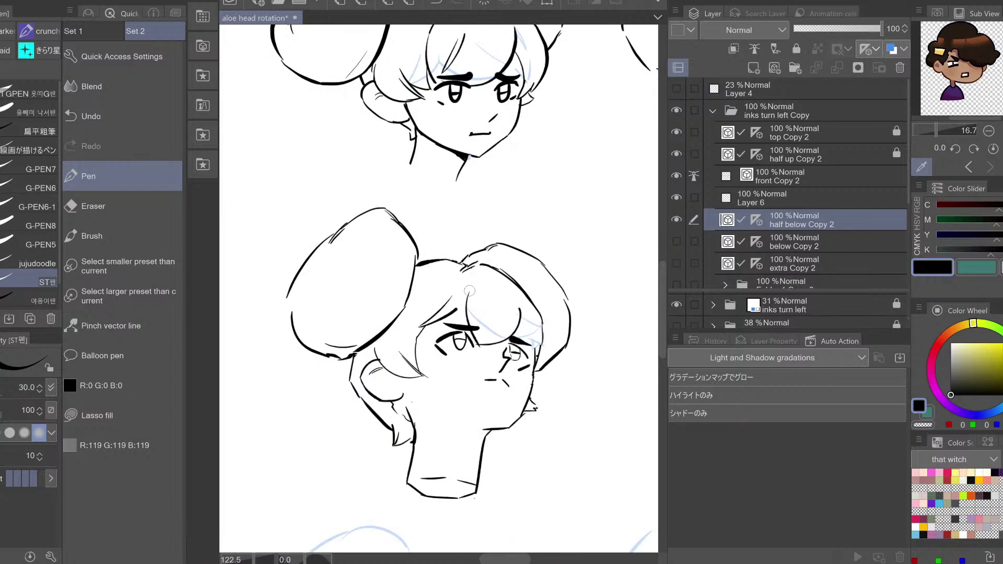
pyautogui.press('h')
pyautogui.hotkey('ctrl', 'z')
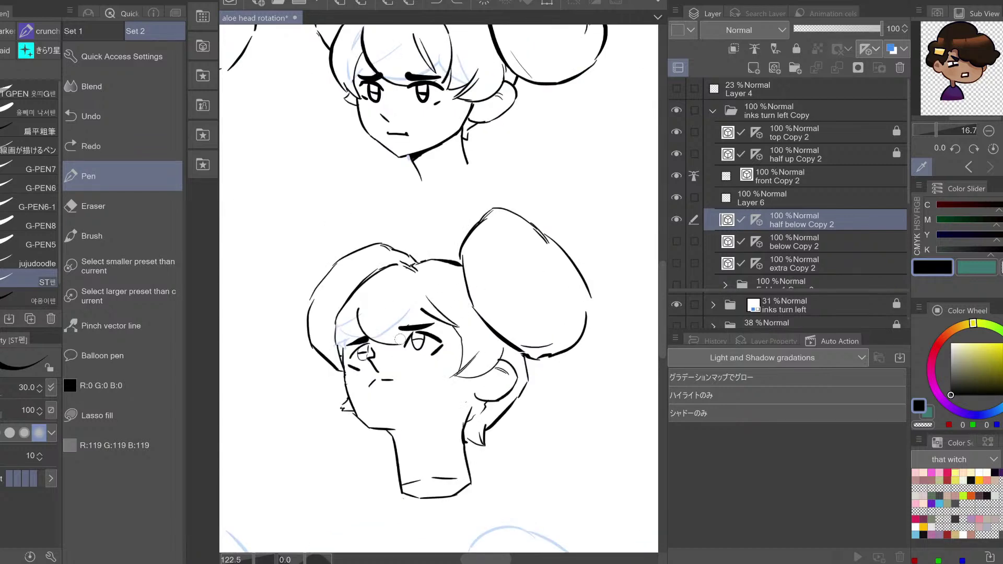
# Try to ink a fringe strand curving from the upper forehead down to the inner end of the right eyebrow
pyautogui.moveTo(413, 325); pyautogui.dragTo(421, 287)
pyautogui.hotkey('ctrl', 'z')
pyautogui.moveTo(421, 293); pyautogui.dragTo(404, 340)
pyautogui.hotkey('ctrl', 'z')
pyautogui.hotkey('ctrl', 'z')
pyautogui.moveTo(421, 293); pyautogui.dragTo(403, 335)
pyautogui.press('h')
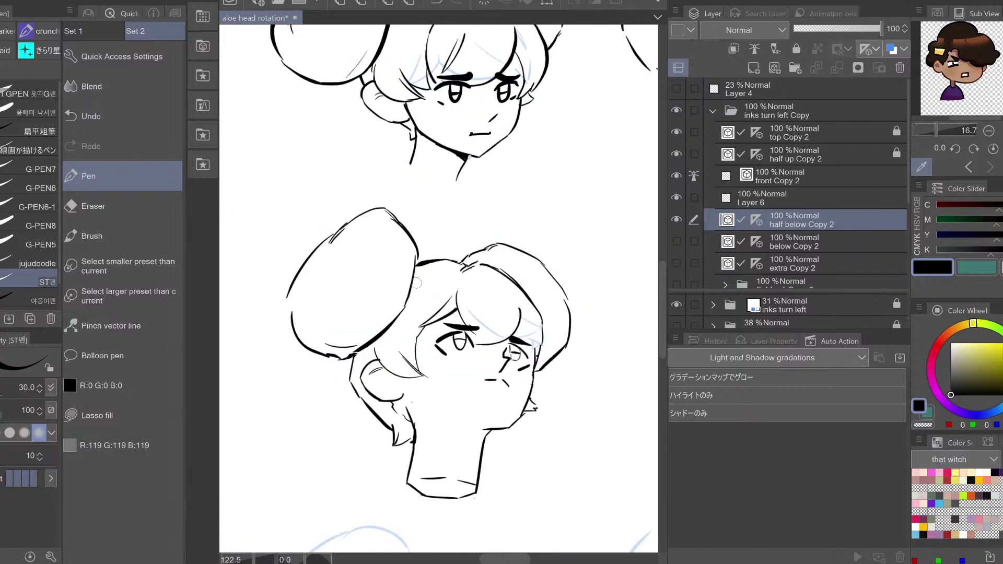
pyautogui.press('h')
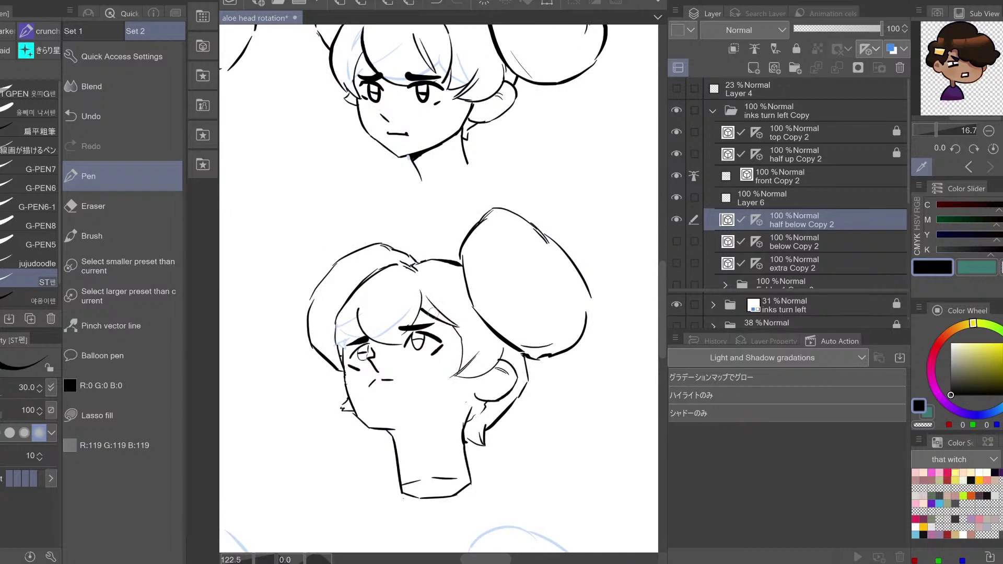
# Erase the old diagonal fringe strand above the right eyebrow of the left-turned head
pyautogui.press('e')
pyautogui.moveTo(455, 298)
pyautogui.mouseDown()
pyautogui.moveTo(442, 314)
pyautogui.moveTo(414, 312)
pyautogui.moveTo(447, 314)
pyautogui.mouseUp()
pyautogui.hotkey('ctrl', 'z')
pyautogui.hotkey('ctrl', 'z')
pyautogui.press('p')
pyautogui.press('e')
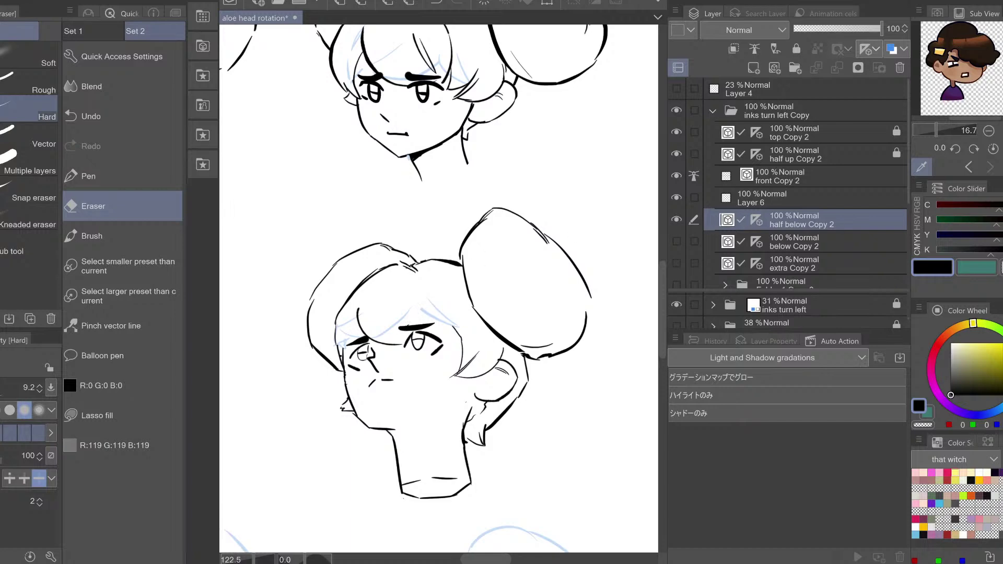
# Ink a long, slightly curved central fringe strand from the upper forehead down to the right eyebrow, redrawing it until it fits
pyautogui.press('p')
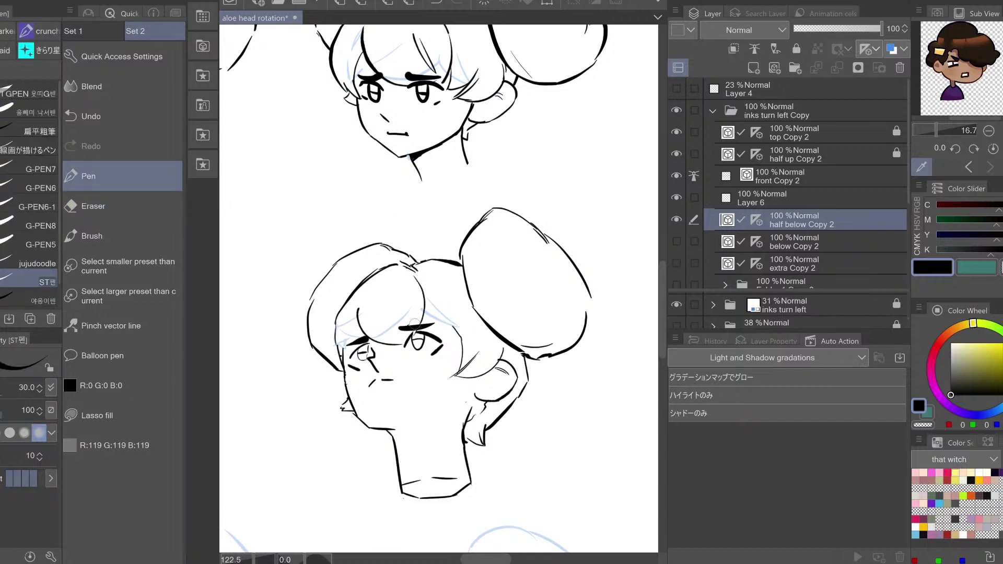
pyautogui.hotkey('ctrl', 'z')
pyautogui.moveTo(418, 283); pyautogui.dragTo(414, 325)
pyautogui.hotkey('ctrl', 'z')
pyautogui.moveTo(420, 282); pyautogui.dragTo(419, 317)
pyautogui.hotkey('ctrl', 'z')
pyautogui.moveTo(422, 281); pyautogui.dragTo(416, 317)
pyautogui.hotkey('ctrl', 'z')
pyautogui.moveTo(422, 281); pyautogui.dragTo(419, 322)
pyautogui.hotkey('ctrl', 'z')
pyautogui.moveTo(424, 281); pyautogui.dragTo(422, 324)
# Add a thin, shorter hair line beside the central fringe strand, ending just above the right eyebrow
pyautogui.moveTo(447, 313); pyautogui.dragTo(430, 303)
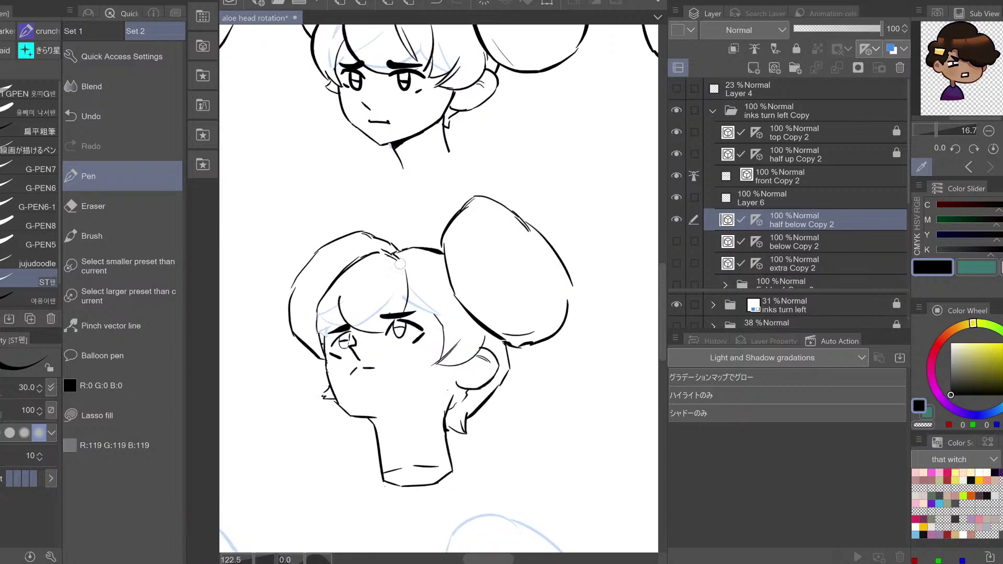
pyautogui.hotkey('ctrl', 'z')
pyautogui.moveTo(406, 269); pyautogui.dragTo(394, 315)
pyautogui.hotkey('ctrl', 'z')
pyautogui.hotkey('ctrl', 'z')
pyautogui.moveTo(405, 280); pyautogui.dragTo(393, 311)
pyautogui.hotkey('ctrl', 'z')
pyautogui.moveTo(403, 271); pyautogui.dragTo(399, 309)
pyautogui.hotkey('ctrl', 'z')
# Ink a short outer fringe strand running from the outer end of the right eyebrow up past the temple curve, comparing with and without it
pyautogui.moveTo(418, 320); pyautogui.dragTo(440, 306)
pyautogui.press('h')
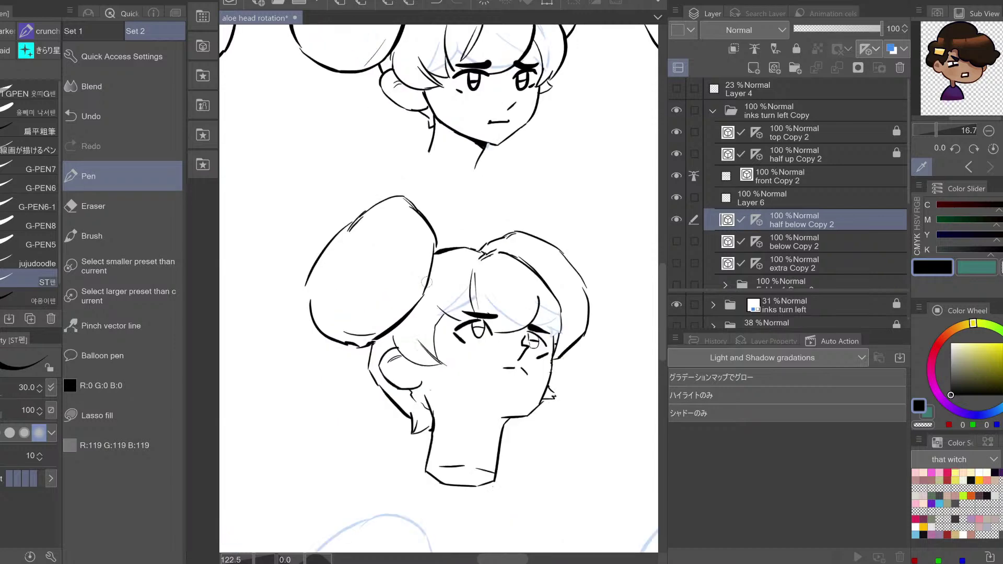
pyautogui.hotkey('ctrl', 'z')
pyautogui.hotkey('ctrl', 'y')
pyautogui.hotkey('ctrl', 'z')
pyautogui.hotkey('ctrl', 'y')
pyautogui.hotkey('ctrl', 'z')
pyautogui.hotkey('ctrl', 'y')
pyautogui.hotkey('ctrl', 'z')
pyautogui.moveTo(460, 328); pyautogui.dragTo(460, 328)
pyautogui.press('h')
pyautogui.hotkey('ctrl', 'z')
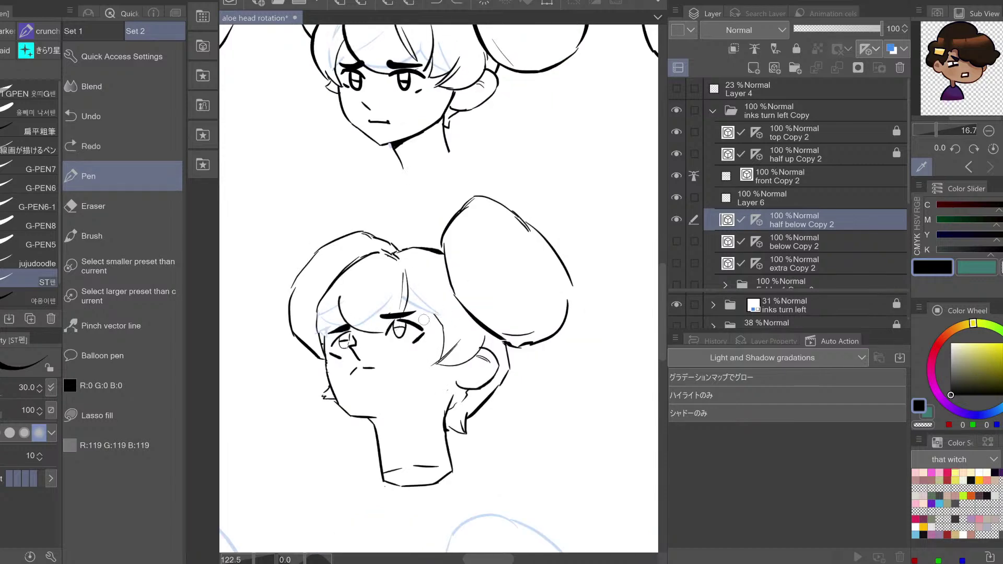
pyautogui.hotkey('ctrl', 'y')
# Trim the lines where the outer fringe strand crosses the temple curve, using the Hard eraser with another vector erase mode
pyautogui.press('e')
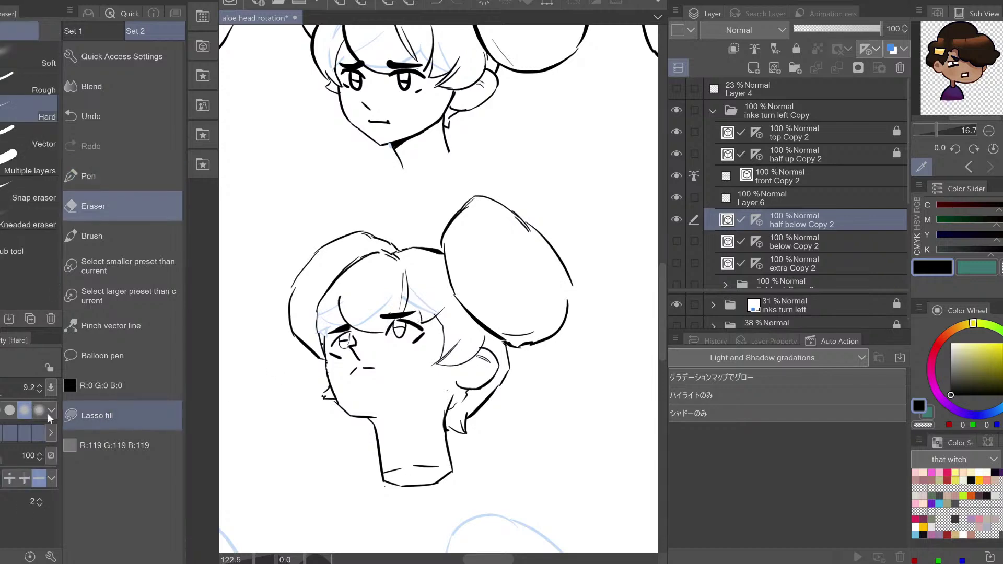
pyautogui.click(24, 478)
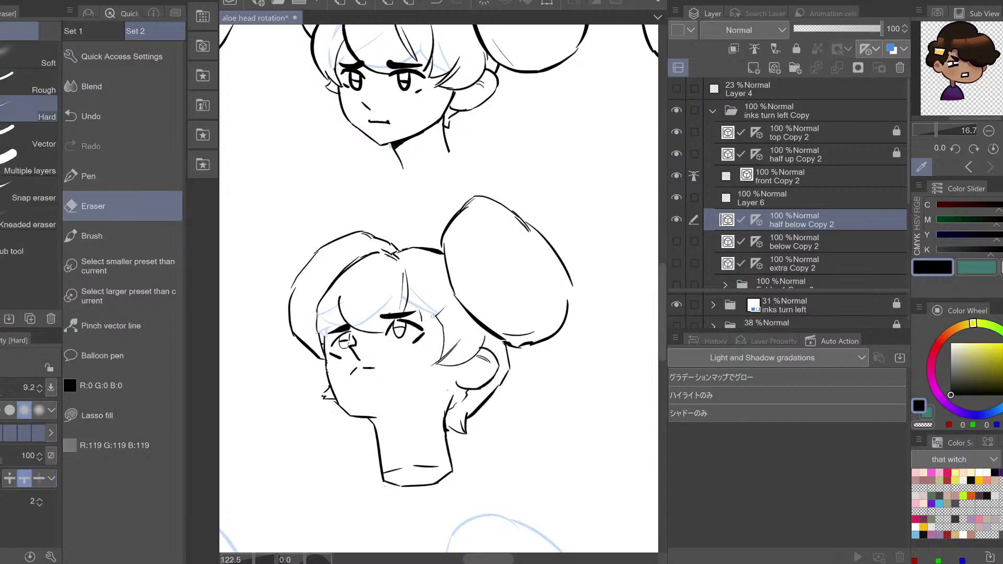
pyautogui.hotkey('ctrl', 'z')
pyautogui.click(440, 312)
# Ink a short strand branching from the central fringe lock toward the outer part of the right eyebrow
pyautogui.press('p')
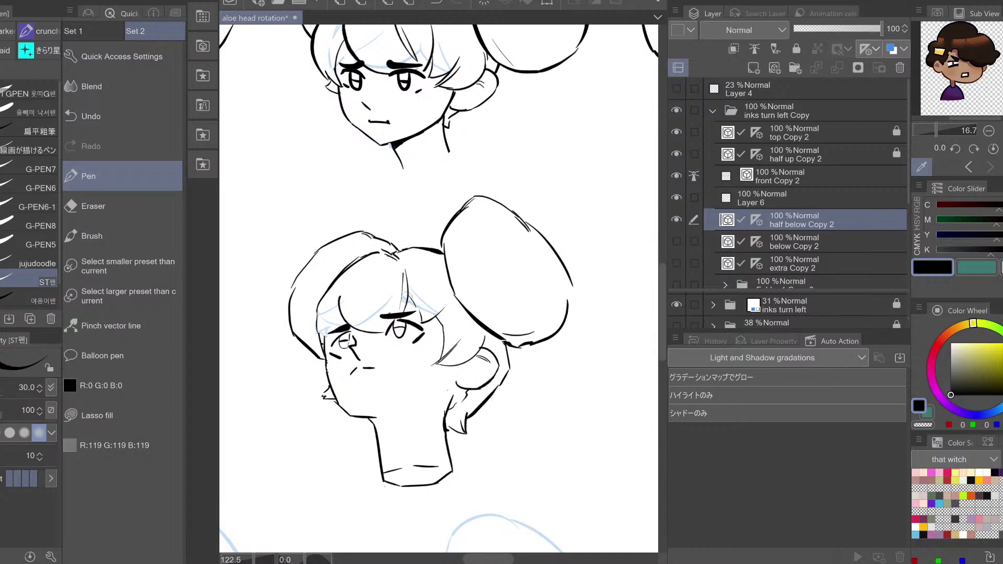
pyautogui.moveTo(407, 297); pyautogui.dragTo(420, 317)
pyautogui.press('h')
pyautogui.hotkey('ctrl', 'z')
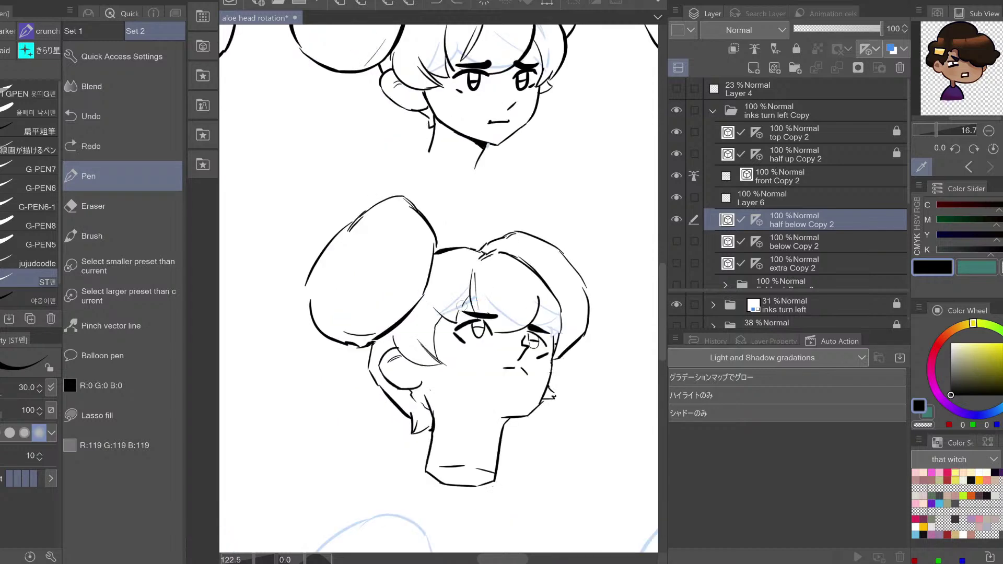
pyautogui.moveTo(470, 294)
pyautogui.mouseDown()
pyautogui.moveTo(451, 315)
pyautogui.moveTo(461, 296)
pyautogui.moveTo(500, 297)
pyautogui.mouseUp()
pyautogui.hotkey('ctrl', 'z')
pyautogui.hotkey('ctrl', 'z')
pyautogui.press('h')
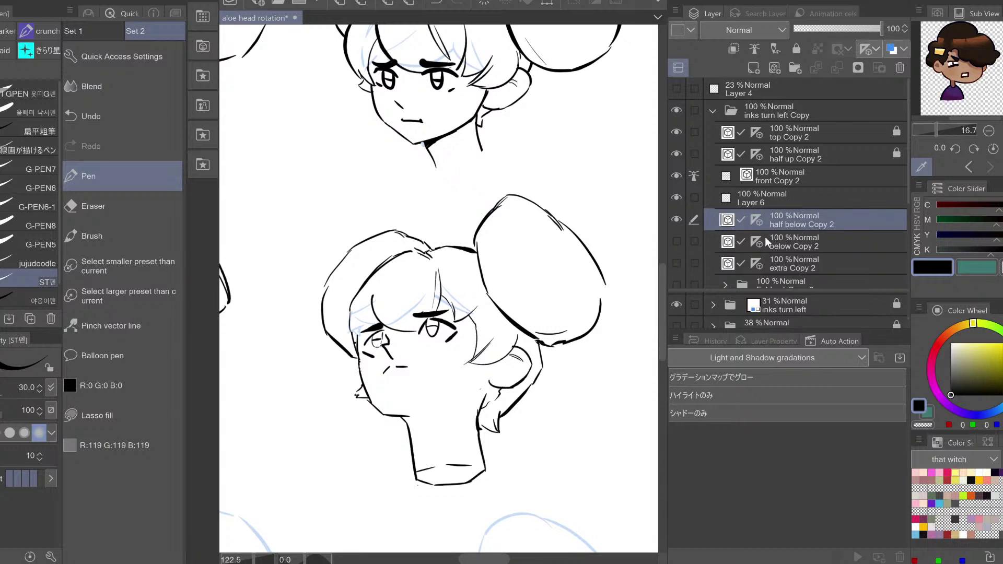
pyautogui.moveTo(433, 273); pyautogui.dragTo(412, 258)
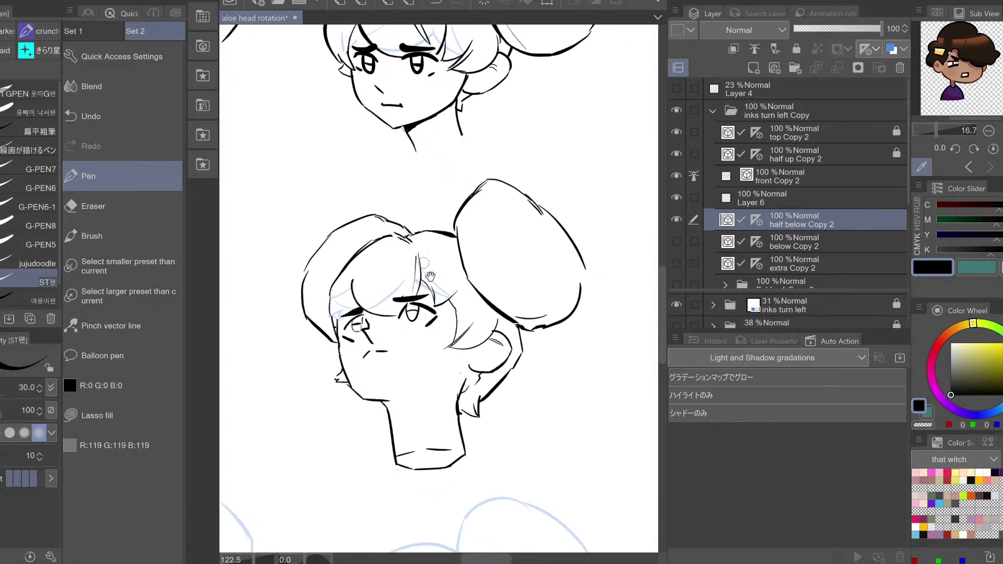
pyautogui.moveTo(438, 291); pyautogui.dragTo(426, 279)
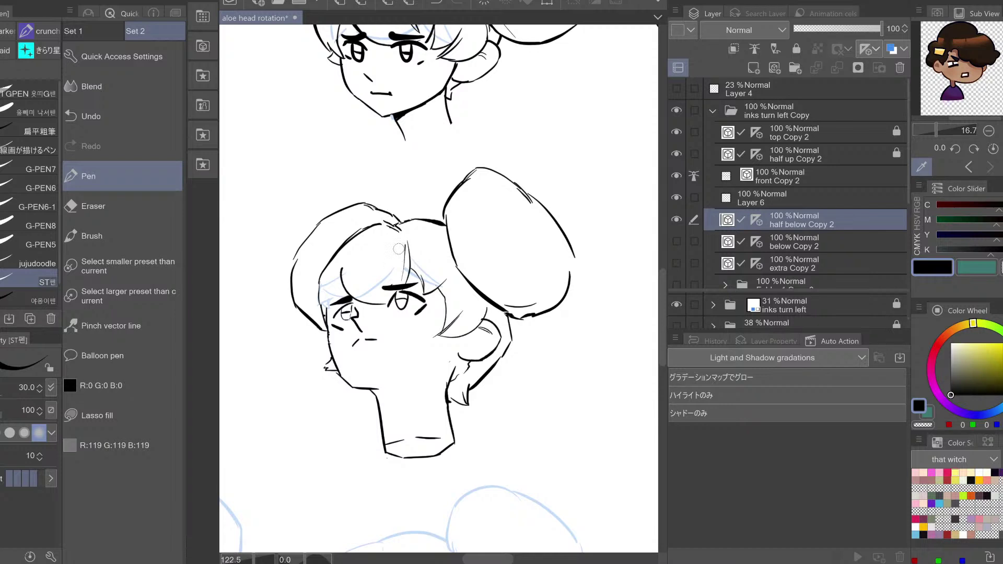
# Touch up the central fringe strand above the right eyebrow and check the head in mirrored view
pyautogui.moveTo(403, 255); pyautogui.dragTo(401, 244)
pyautogui.moveTo(392, 312)
pyautogui.mouseDown()
pyautogui.moveTo(391, 304)
pyautogui.moveTo(390, 313)
pyautogui.mouseUp()
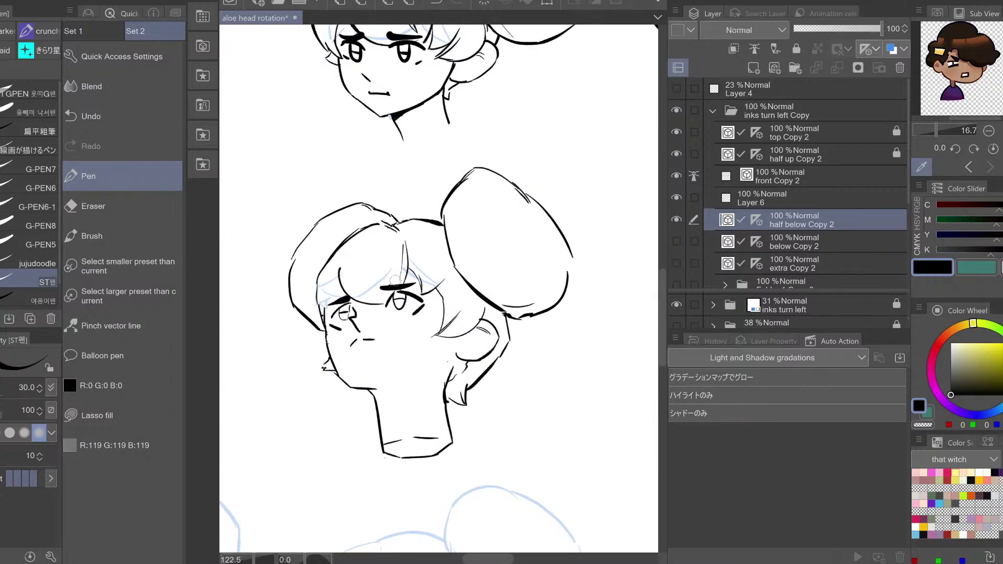
pyautogui.moveTo(395, 262); pyautogui.dragTo(397, 269)
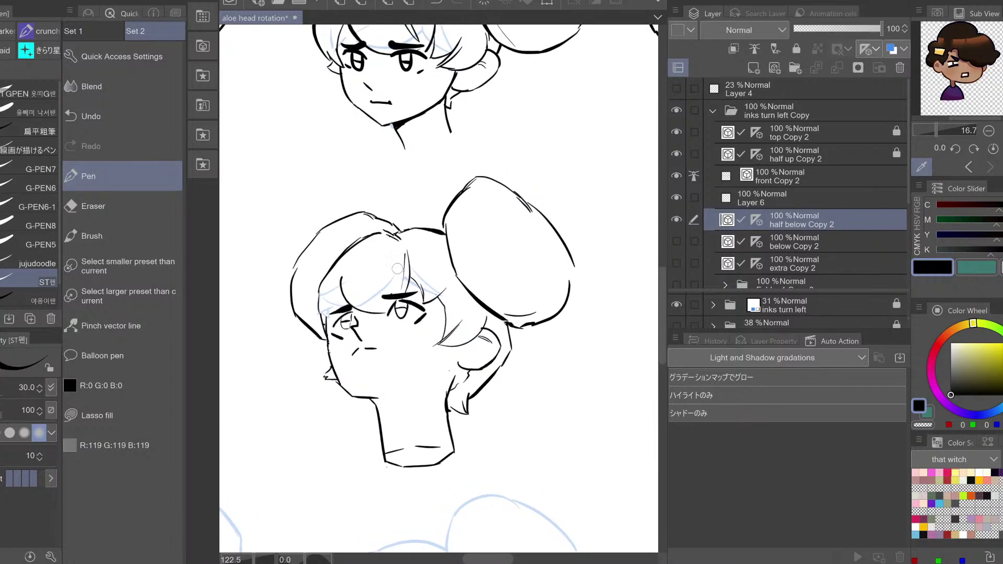
pyautogui.press('h')
pyautogui.press('h')
pyautogui.press('h')
pyautogui.press('h')
# Erase the short strand branching from the central fringe lock toward the outer part of the right eyebrow
pyautogui.press('e')
pyautogui.moveTo(412, 289); pyautogui.dragTo(424, 294)
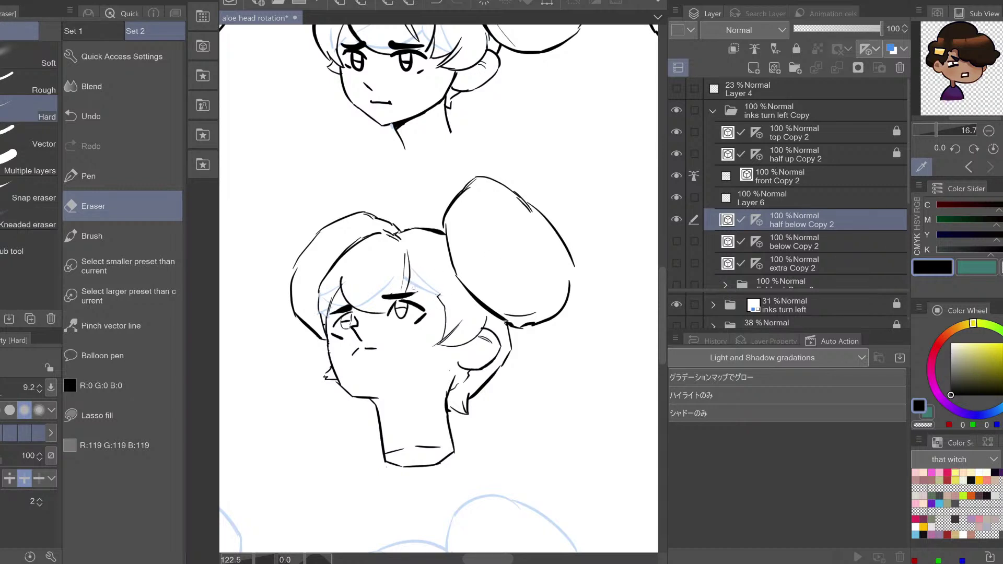
pyautogui.moveTo(404, 254); pyautogui.dragTo(409, 281)
pyautogui.hotkey('ctrl', 'z')
# Hide the "inks turn left" reference folder and delete the remaining central strand and fringe curve with the Hard eraser's whole-line vector mode
pyautogui.click(677, 304)
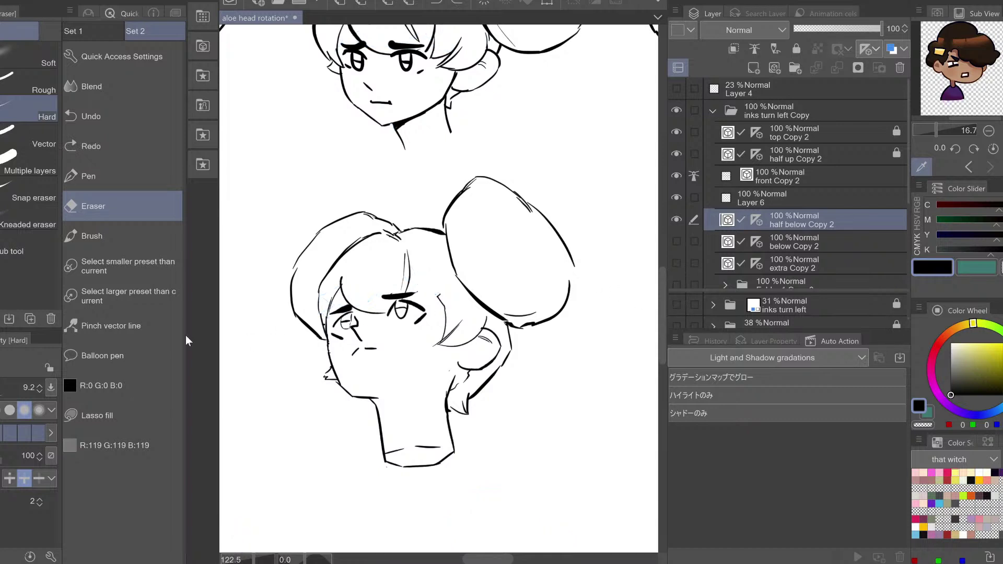
pyautogui.click(91, 324)
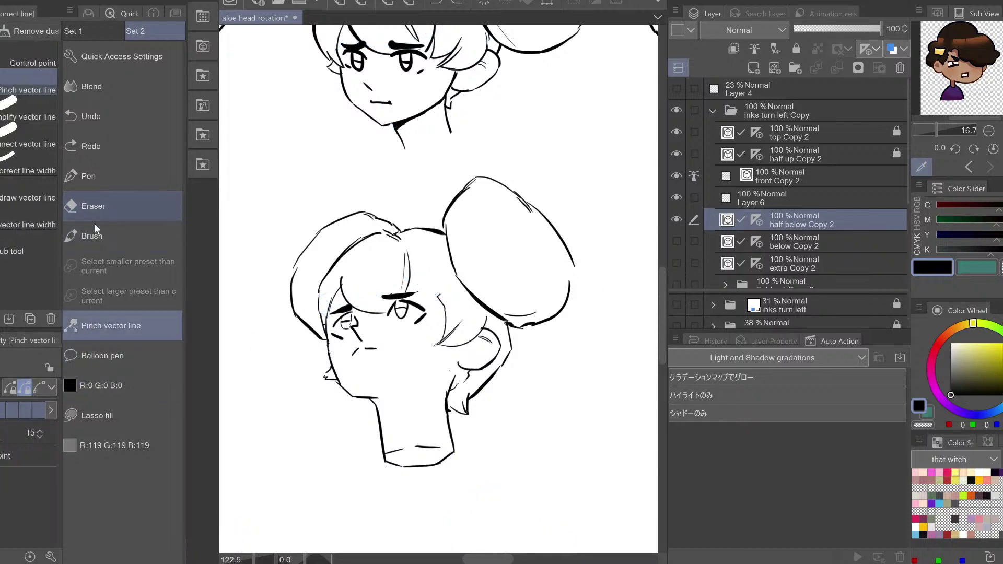
pyautogui.click(92, 221)
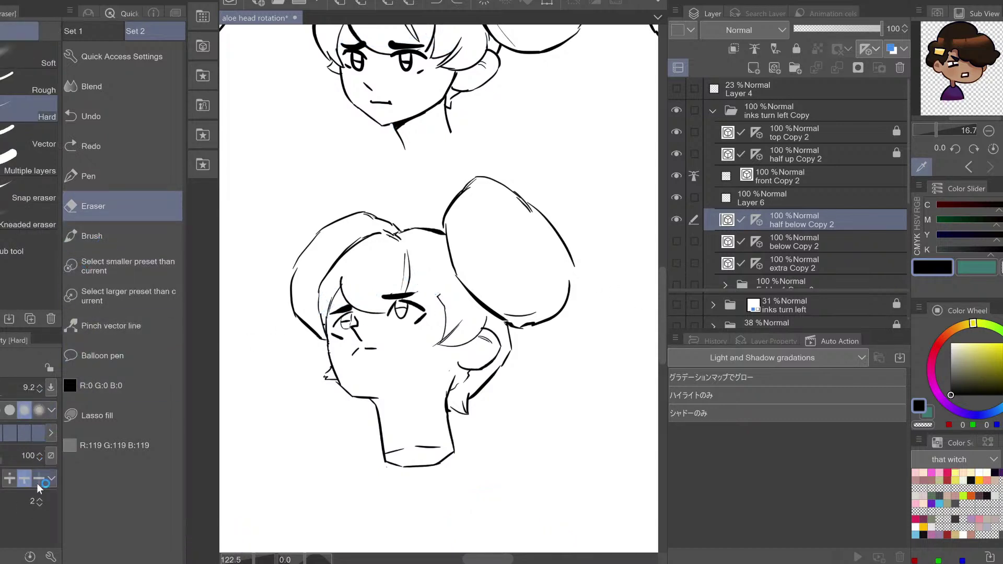
pyautogui.moveTo(405, 251)
pyautogui.mouseDown()
pyautogui.moveTo(407, 291)
pyautogui.moveTo(372, 314)
pyautogui.mouseUp()
pyautogui.press('h')
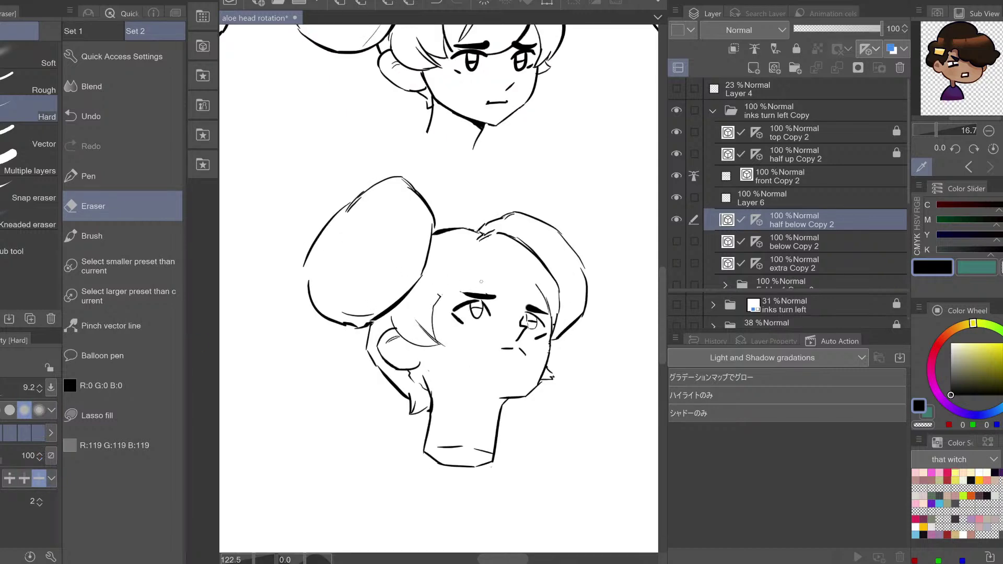
pyautogui.press('h')
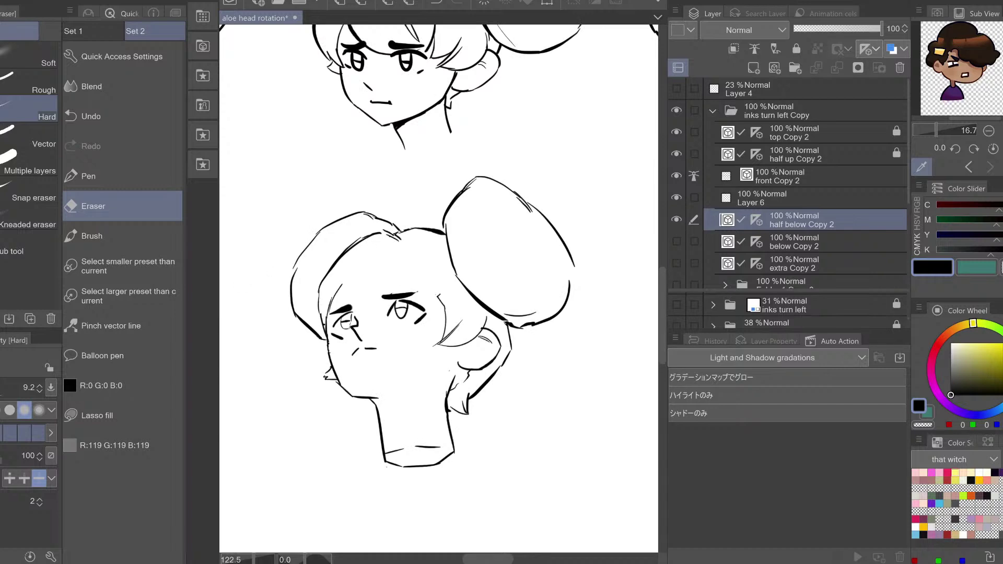
# Slightly adjust the left eyebrow's line with Pinch vector line in mirrored view
pyautogui.click(101, 324)
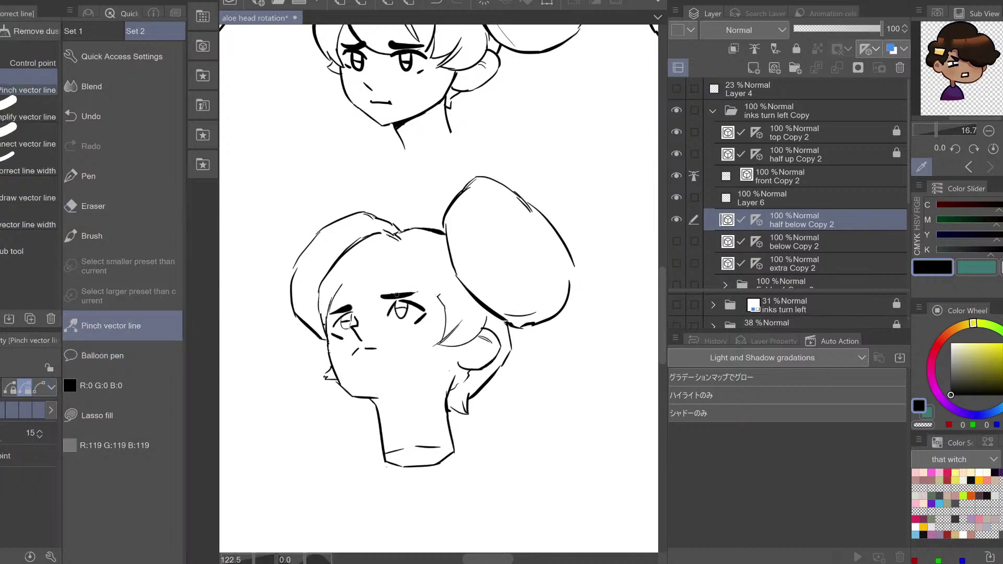
pyautogui.press('h')
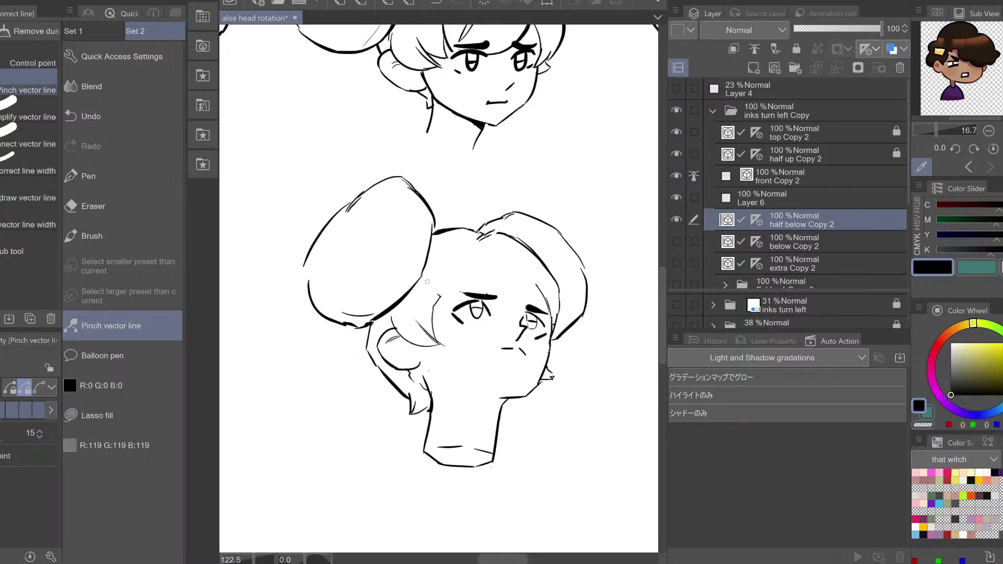
pyautogui.moveTo(540, 309); pyautogui.dragTo(538, 309)
pyautogui.press('h')
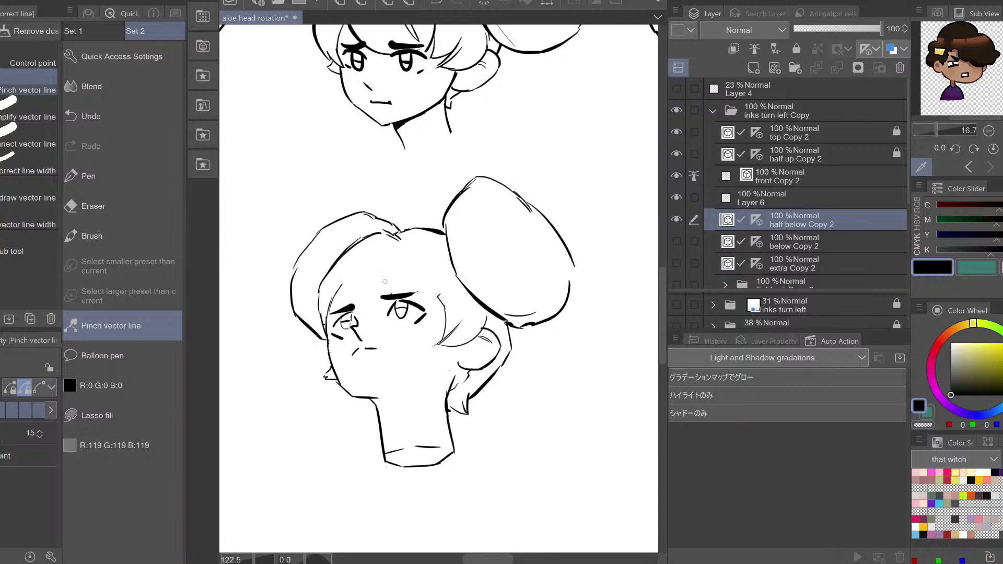
# With the "inks turn left" reference shown, ink a fringe lock curving from above the left eyebrow across to the right eye
pyautogui.click(676, 305)
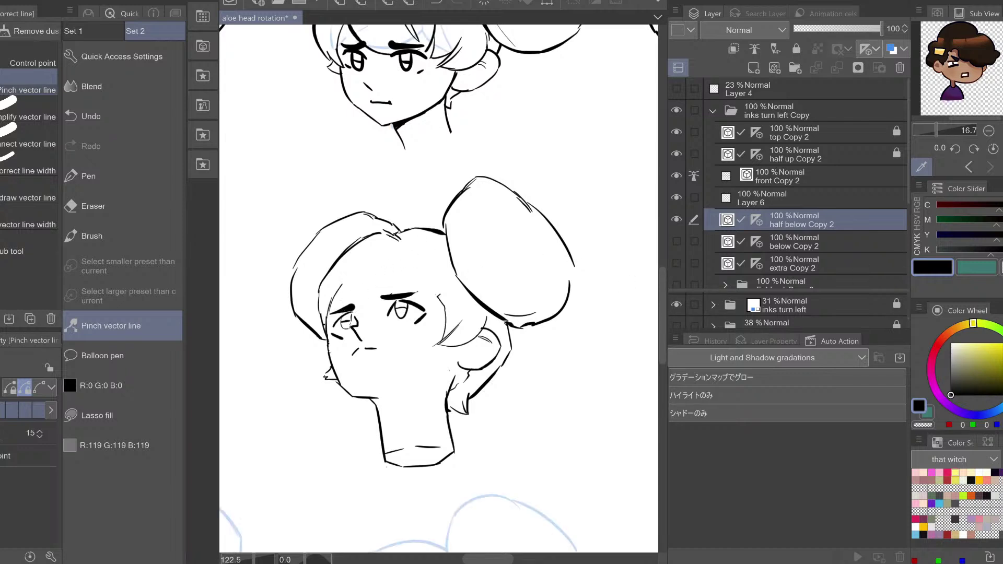
pyautogui.press('p')
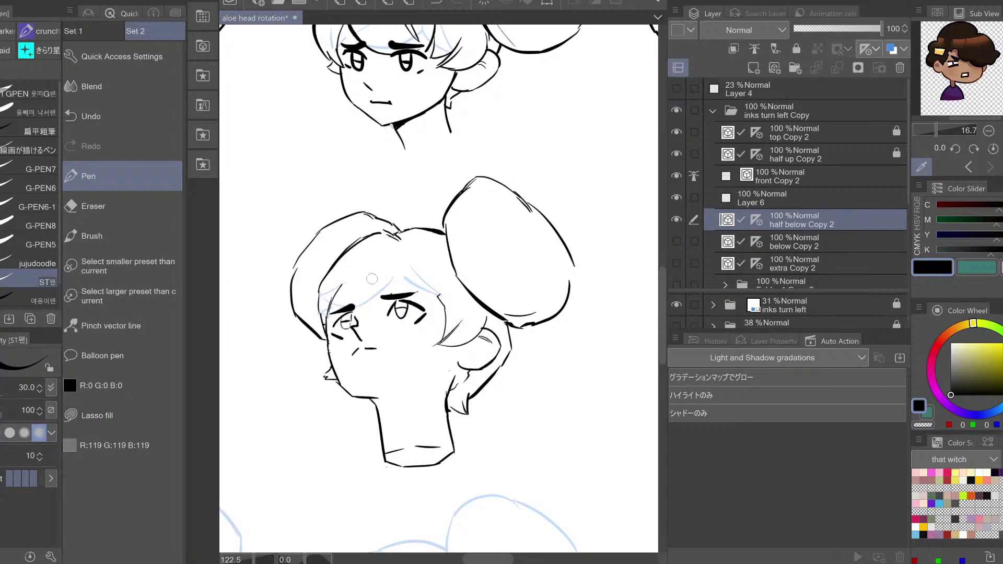
pyautogui.moveTo(368, 296); pyautogui.dragTo(383, 304)
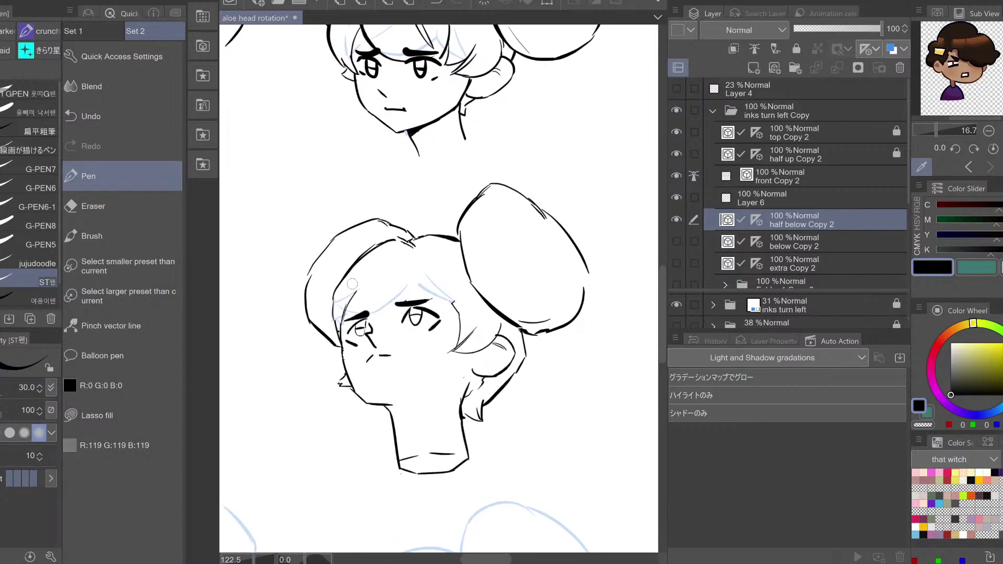
pyautogui.moveTo(360, 271)
pyautogui.mouseDown()
pyautogui.moveTo(375, 323)
pyautogui.moveTo(395, 316)
pyautogui.mouseUp()
pyautogui.hotkey('ctrl', 'z')
pyautogui.moveTo(355, 277)
pyautogui.mouseDown()
pyautogui.moveTo(375, 316)
pyautogui.moveTo(401, 309)
pyautogui.mouseUp()
pyautogui.hotkey('ctrl', 'z')
pyautogui.moveTo(353, 279)
pyautogui.mouseDown()
pyautogui.moveTo(400, 321)
pyautogui.moveTo(406, 313)
pyautogui.mouseUp()
pyautogui.press('h')
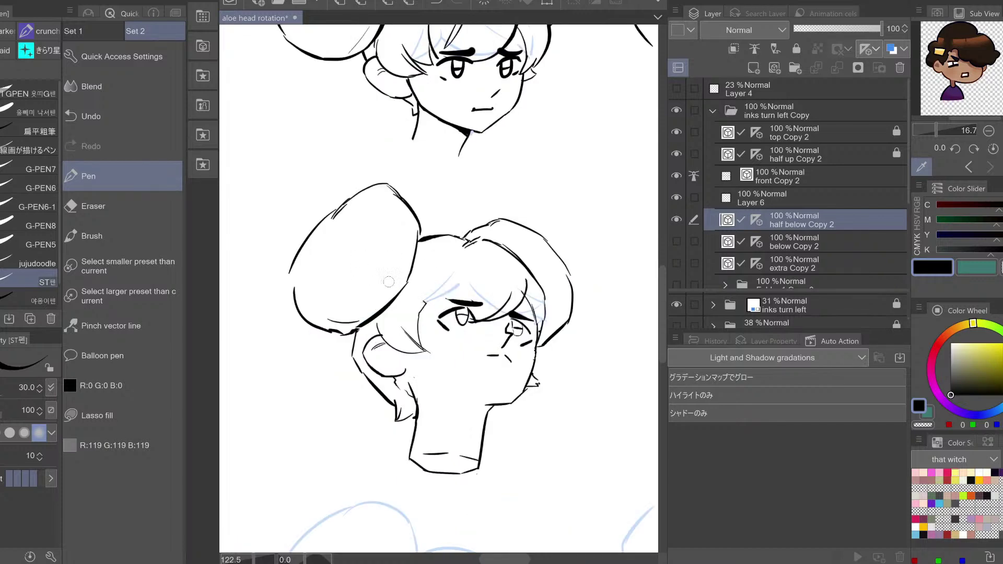
# Set the Hard eraser's vector mode to erase up to intersections, and ink a strand running down from the fringe lock toward the left eyebrow
pyautogui.press('e')
pyautogui.click(24, 478)
pyautogui.press('h')
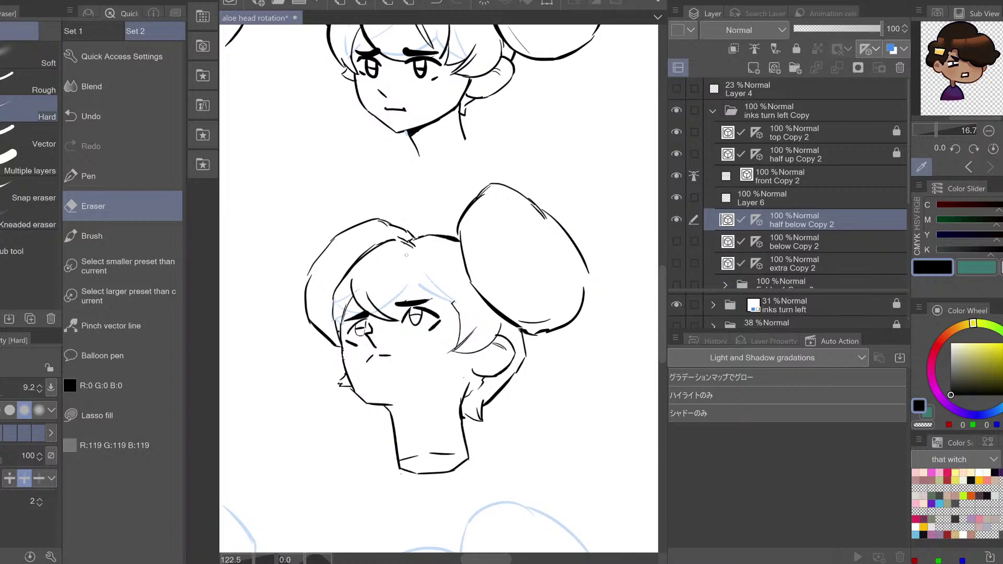
pyautogui.press('p')
pyautogui.moveTo(360, 272); pyautogui.dragTo(352, 319)
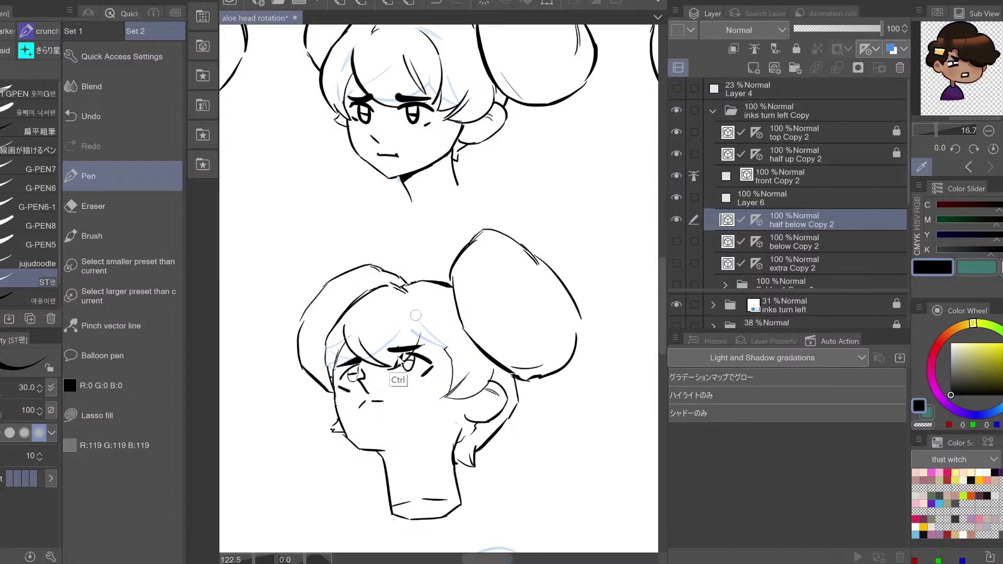
# Redraw the central fringe strand curving from the hair parting down toward the lock's tip near the right eyebrow, checking it in mirrored view
pyautogui.press('h')
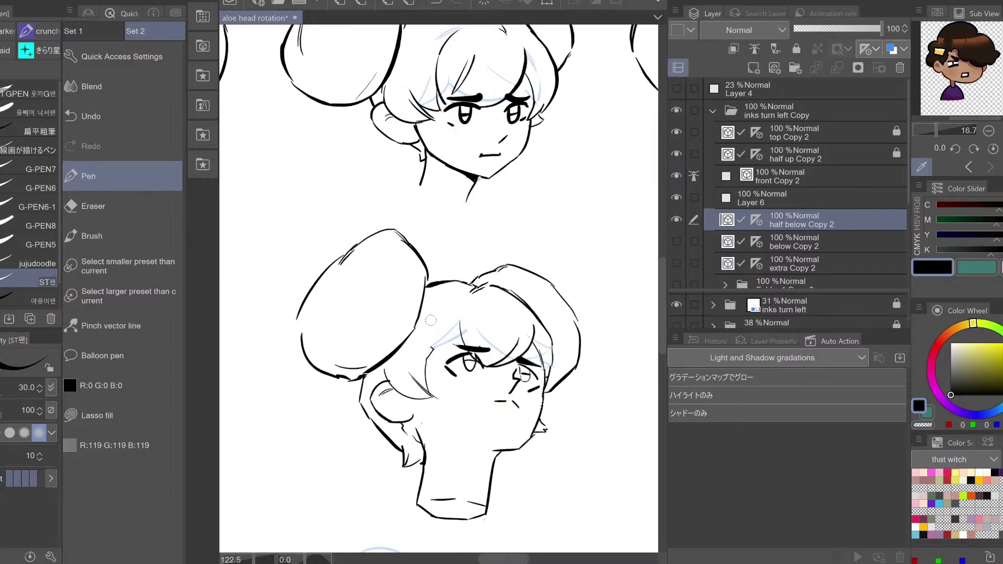
pyautogui.hotkey('ctrl', 'z')
pyautogui.moveTo(468, 294); pyautogui.dragTo(462, 330)
pyautogui.press('h')
pyautogui.hotkey('ctrl', 'z')
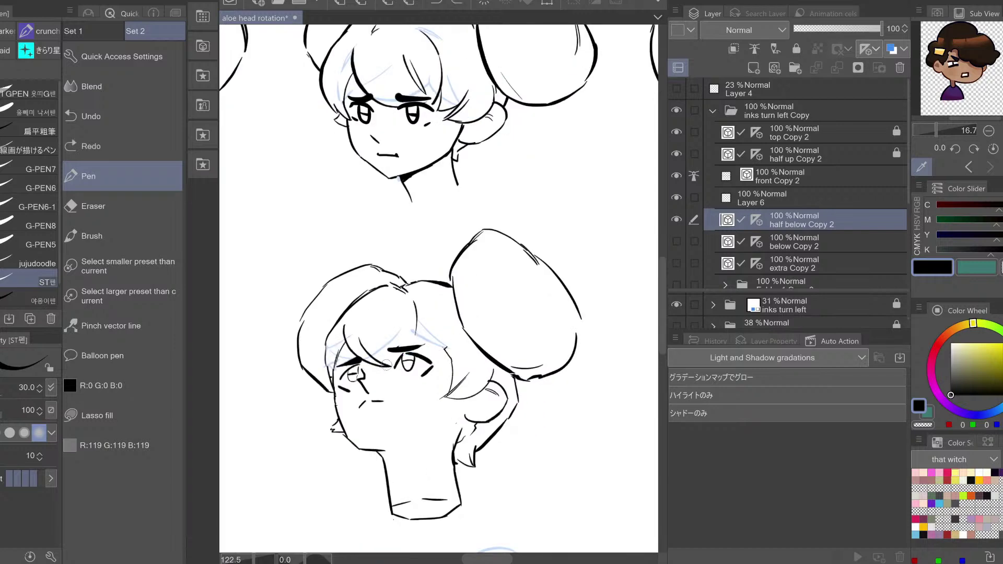
pyautogui.moveTo(408, 347); pyautogui.dragTo(416, 328)
pyautogui.press('h')
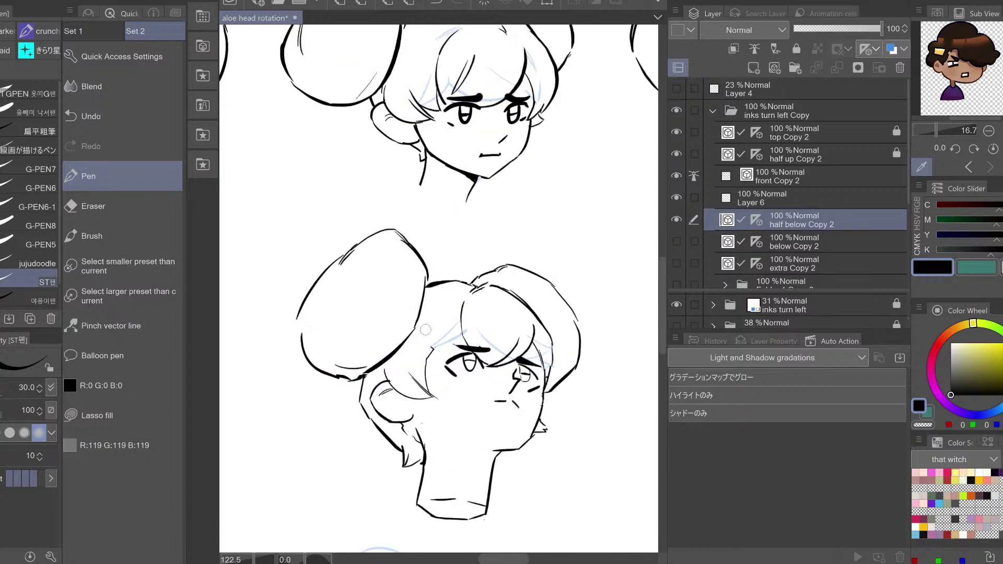
pyautogui.press('h')
pyautogui.scroll(-2, 410, 308)
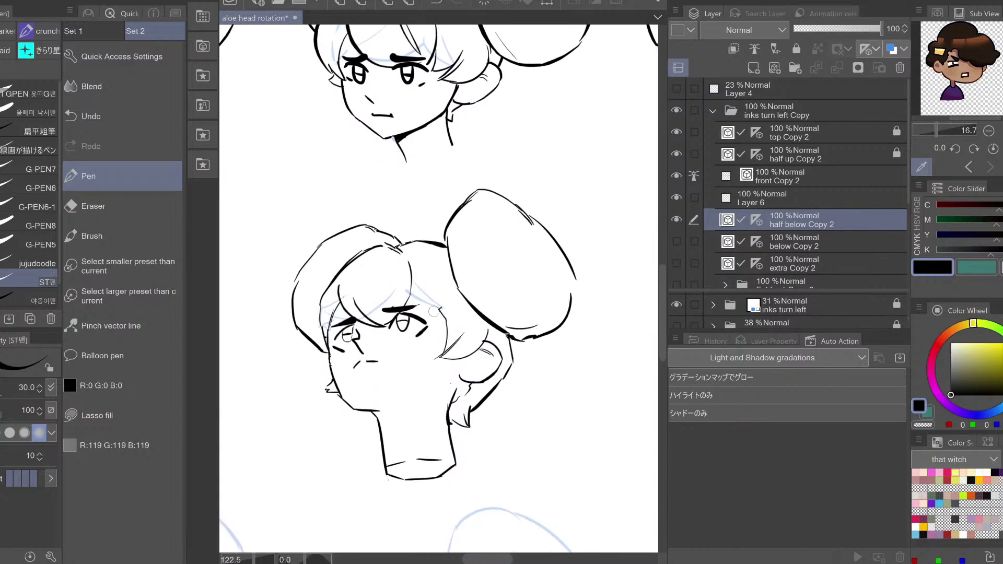
pyautogui.moveTo(411, 291); pyautogui.dragTo(439, 329)
pyautogui.hotkey('ctrl', 'z')
pyautogui.hotkey('ctrl', 'z')
# Trim the upper end of the right temple hair line with the Hard eraser in mirrored view
pyautogui.press('h')
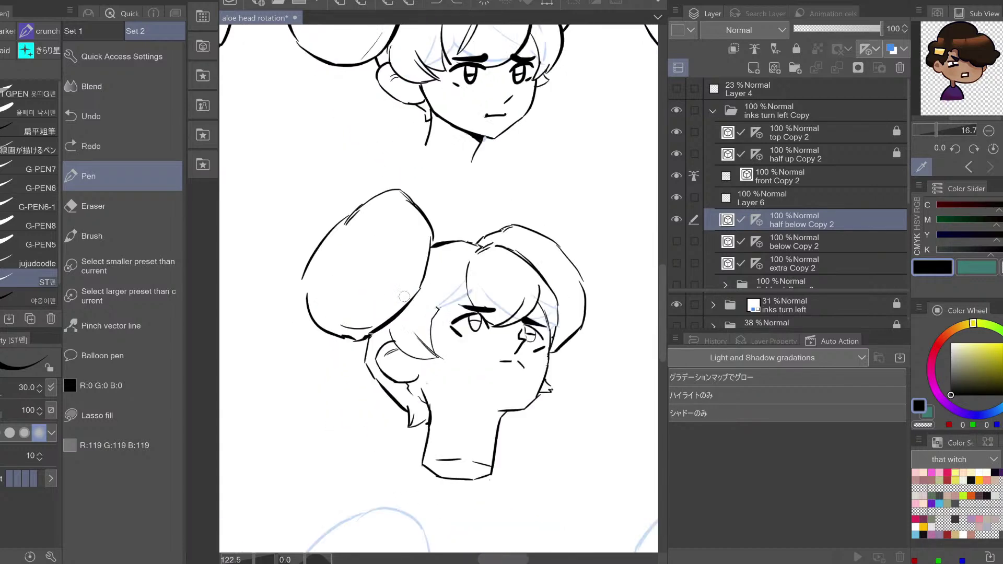
pyautogui.press('e')
pyautogui.click(437, 308)
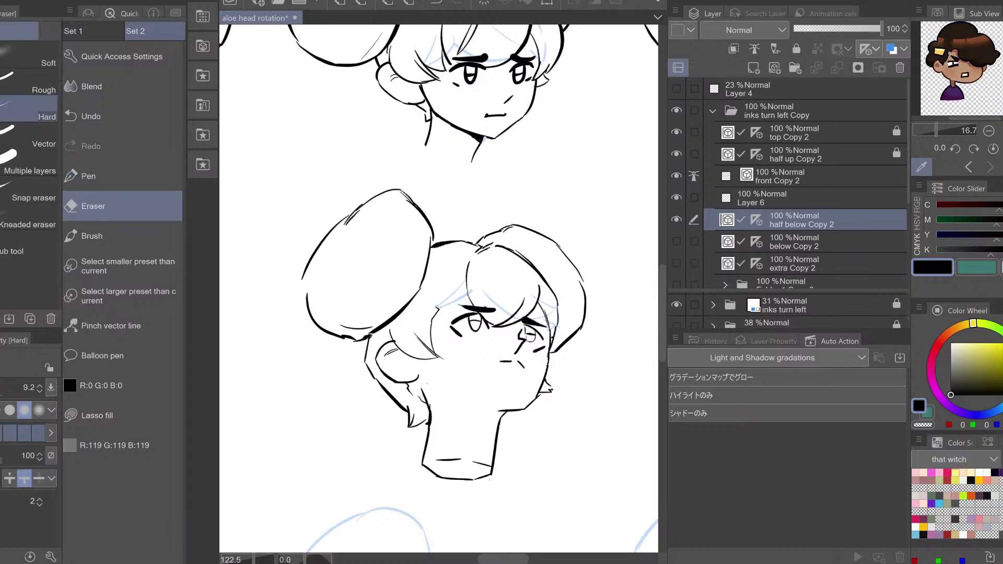
pyautogui.press('h')
pyautogui.press('p')
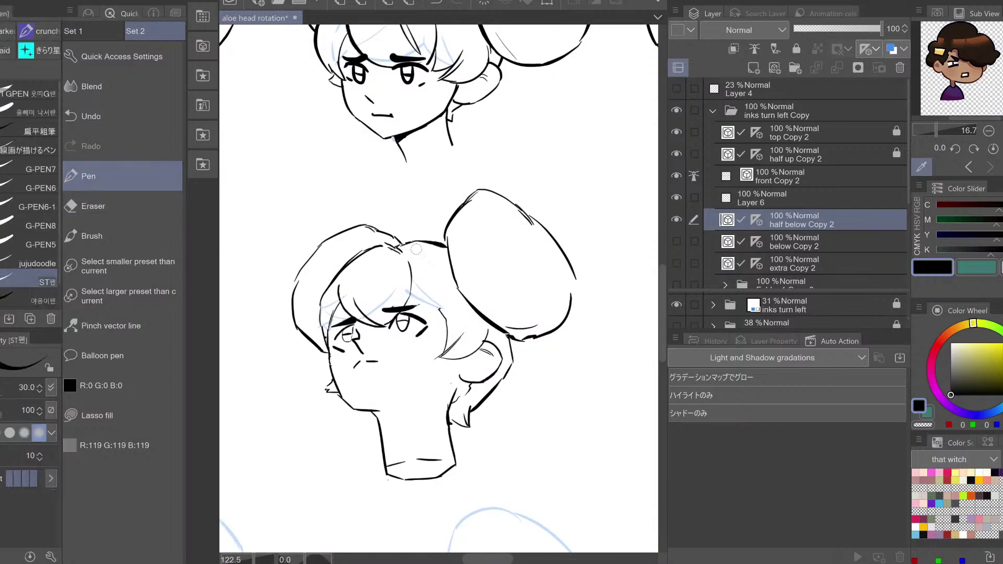
pyautogui.moveTo(418, 332)
pyautogui.mouseDown()
pyautogui.moveTo(457, 299)
pyautogui.moveTo(431, 304)
pyautogui.mouseUp()
pyautogui.hotkey('ctrl', 'z')
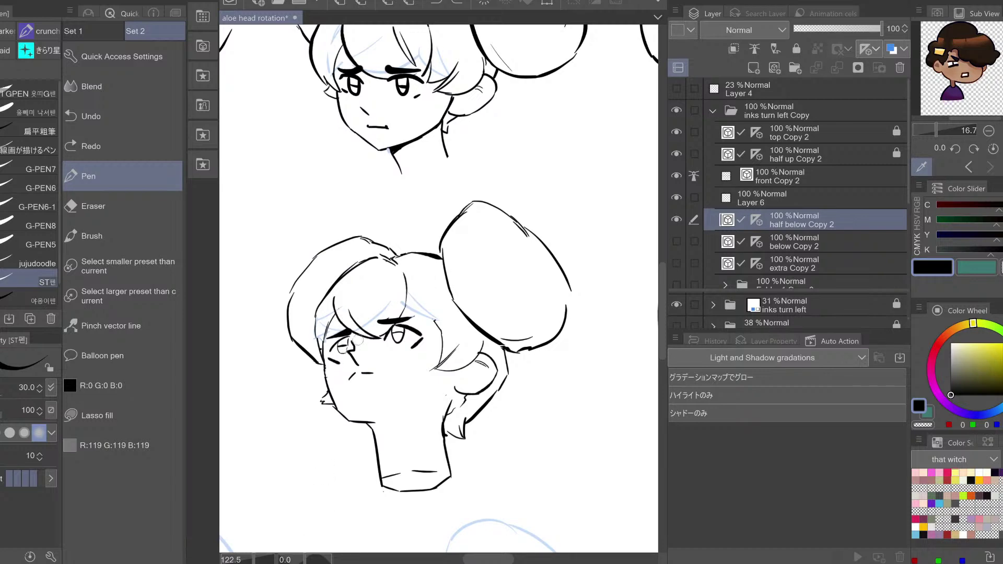
pyautogui.moveTo(382, 304); pyautogui.dragTo(378, 322)
pyautogui.press('h')
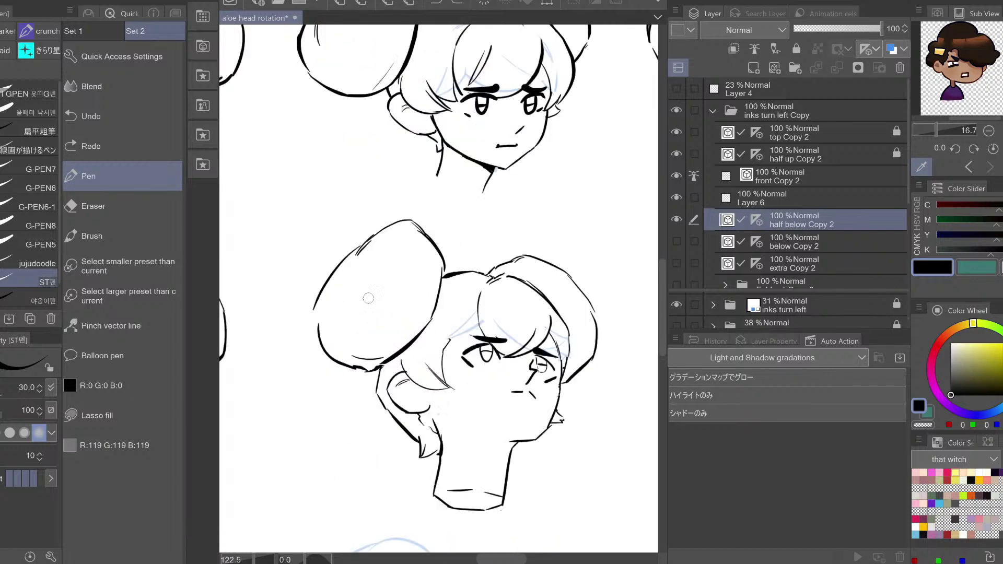
pyautogui.moveTo(452, 335)
pyautogui.mouseDown()
pyautogui.moveTo(442, 339)
pyautogui.moveTo(453, 355)
pyautogui.moveTo(464, 320)
pyautogui.moveTo(443, 349)
pyautogui.moveTo(461, 319)
pyautogui.moveTo(451, 356)
pyautogui.moveTo(460, 324)
pyautogui.mouseUp()
pyautogui.hotkey('ctrl', 'z')
pyautogui.hotkey('ctrl', 'z')
pyautogui.hotkey('ctrl', 'z')
# Ink a short outer fringe strand beside the right eyebrow, compare it with the reference folder hidden, and undo the extra stroke
pyautogui.moveTo(440, 362); pyautogui.dragTo(461, 327)
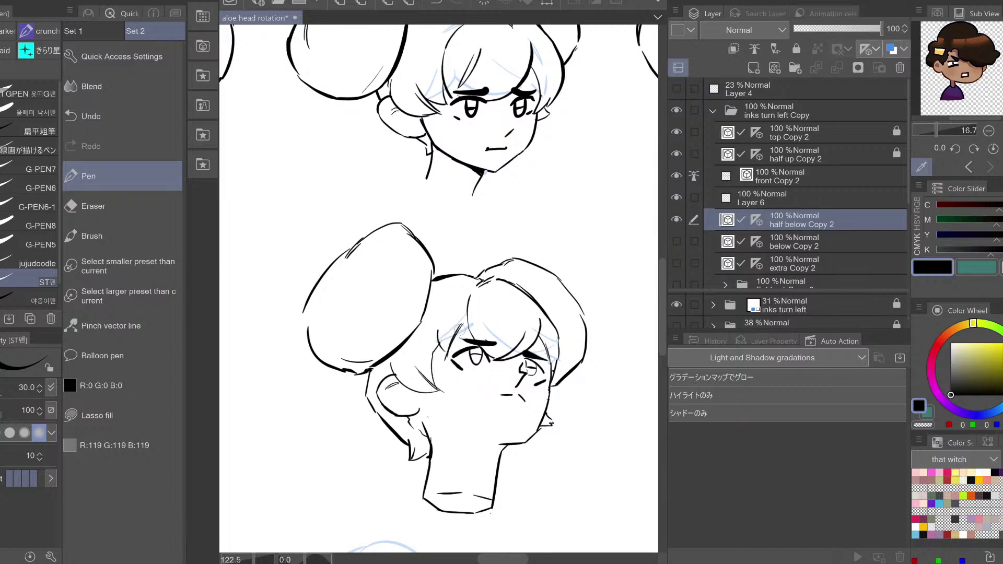
pyautogui.press('h')
pyautogui.click(680, 299)
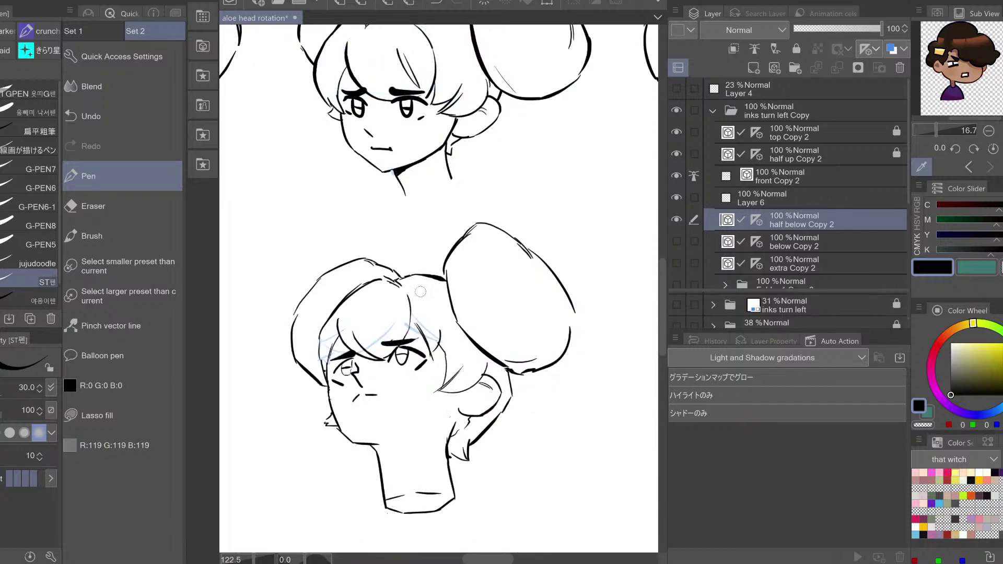
pyautogui.hotkey('ctrl', 'z')
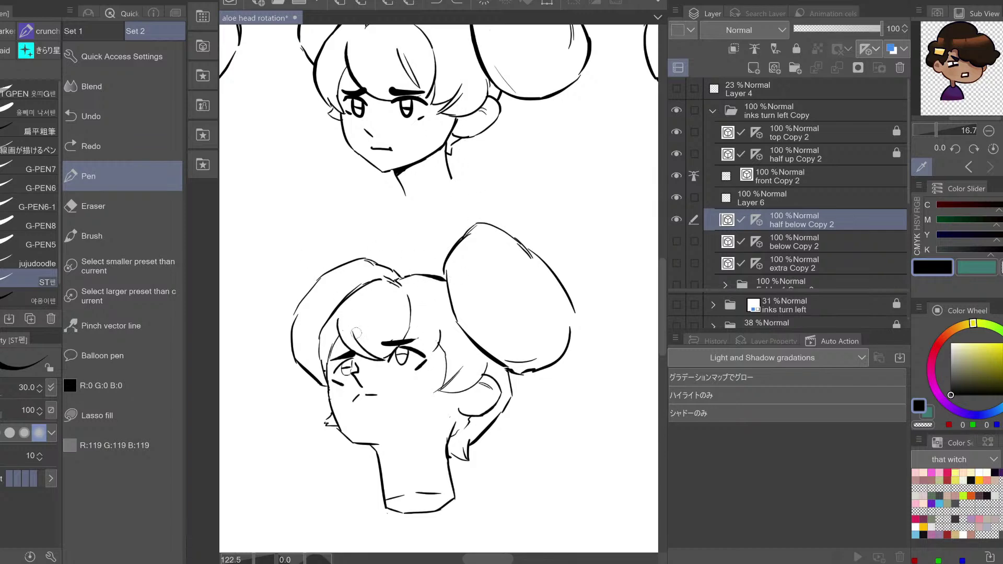
# Ink a thin strand from the central fringe strand toward the outer end of the right eyebrow, undoing unwanted attempts
pyautogui.moveTo(407, 330)
pyautogui.mouseDown()
pyautogui.moveTo(428, 358)
pyautogui.moveTo(437, 345)
pyautogui.moveTo(429, 364)
pyautogui.moveTo(438, 345)
pyautogui.mouseUp()
pyautogui.hotkey('ctrl', 'z')
pyautogui.hotkey('ctrl', 'z')
pyautogui.hotkey('ctrl', 'z')
pyautogui.hotkey('ctrl', 'z')
pyautogui.hotkey('ctrl', 'z')
# Set the Correct line width value to 2.2, and adjust the hair line above the left eyebrow with Pinch vector line
pyautogui.click(92, 328)
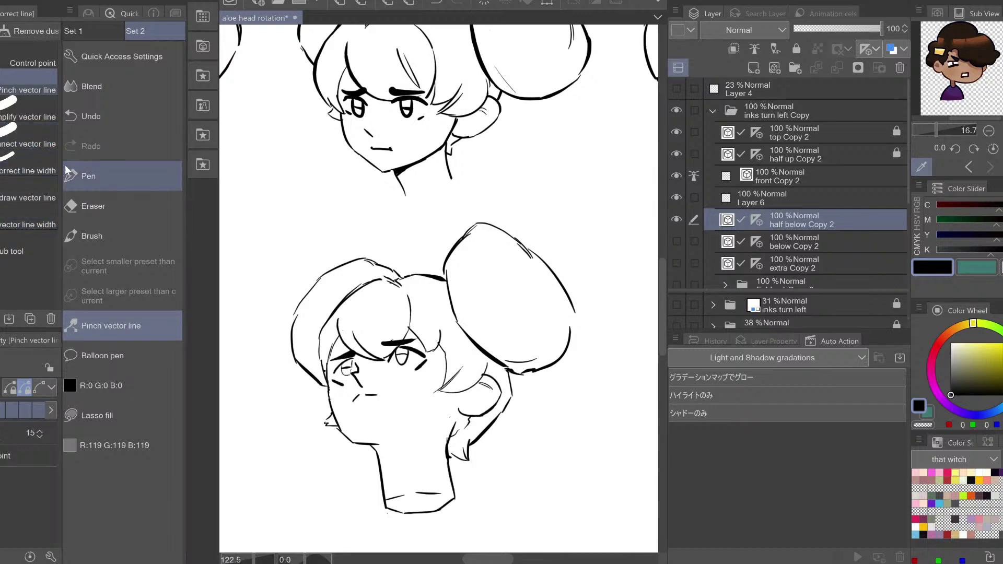
pyautogui.click(45, 157)
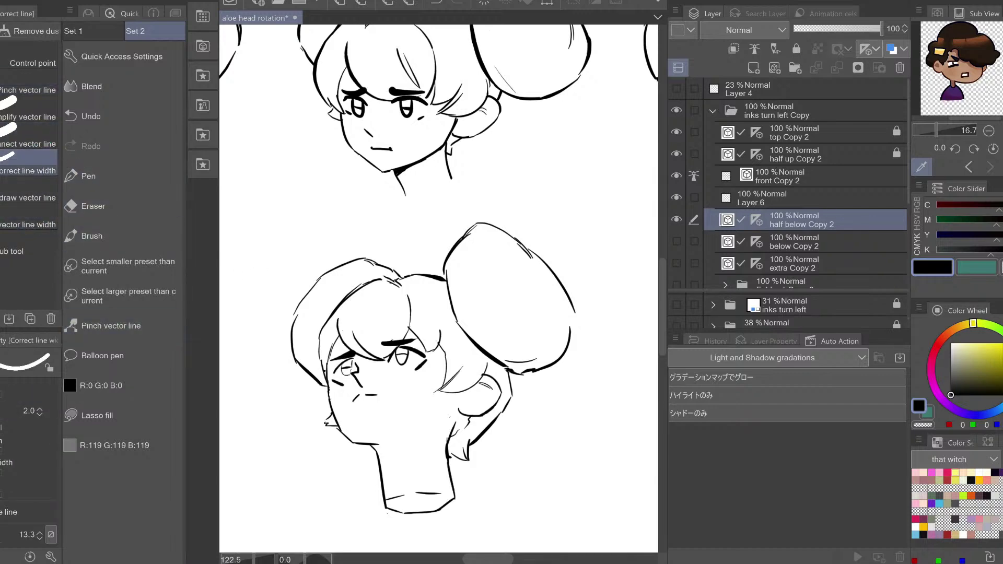
pyautogui.click(1, 394)
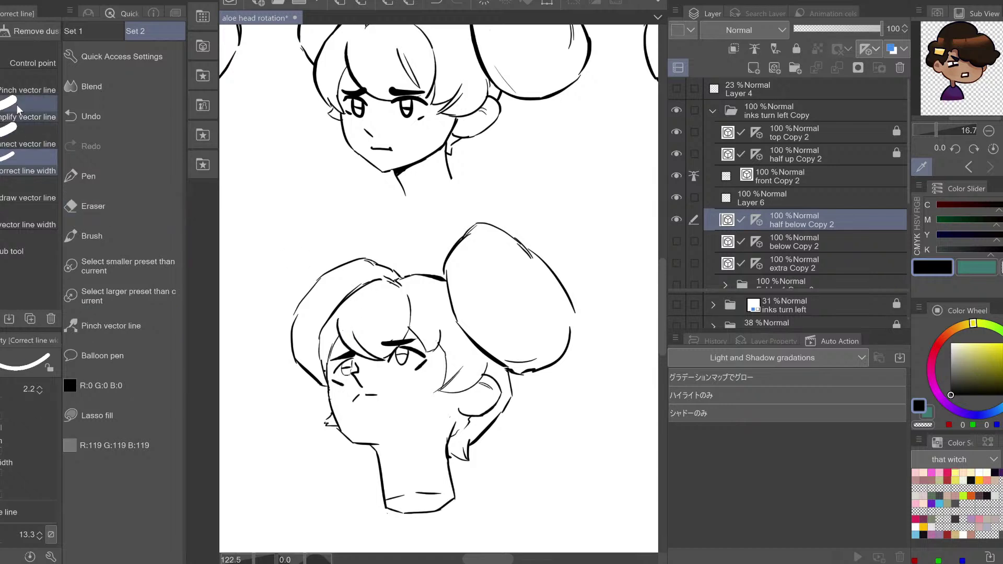
pyautogui.click(39, 94)
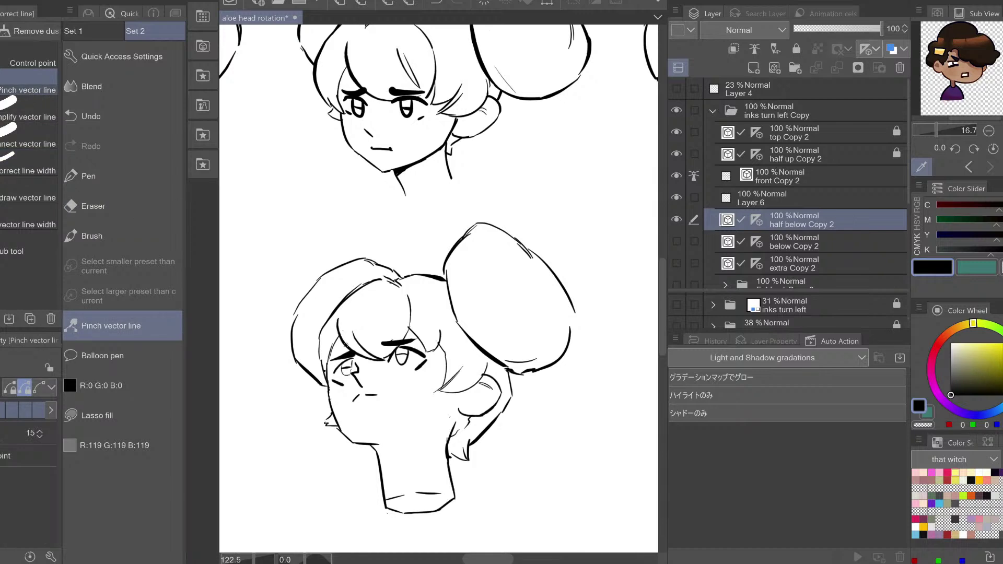
pyautogui.moveTo(346, 345); pyautogui.dragTo(344, 348)
pyautogui.moveTo(392, 379)
pyautogui.mouseDown()
pyautogui.moveTo(395, 363)
pyautogui.moveTo(406, 373)
pyautogui.mouseUp()
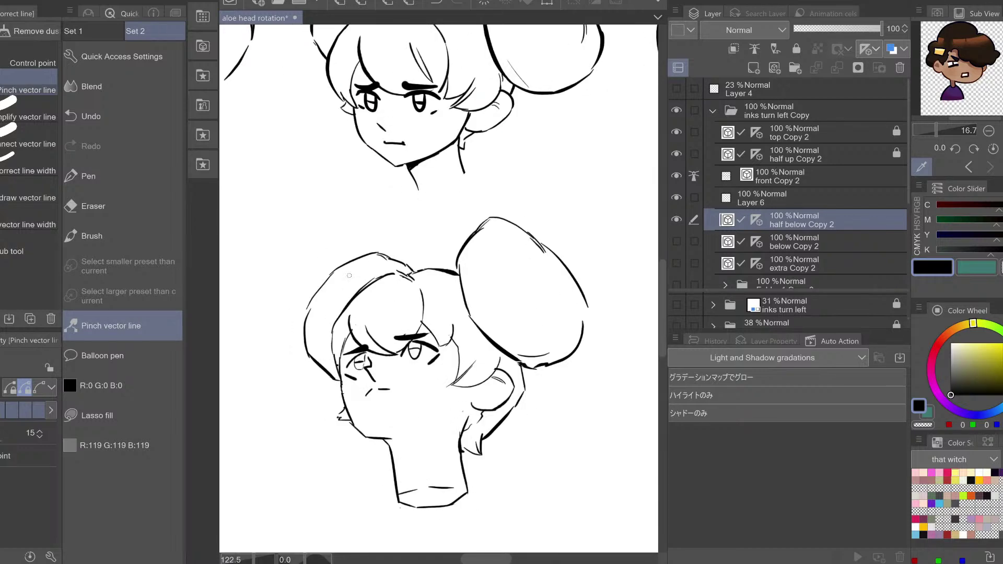
pyautogui.press('p')
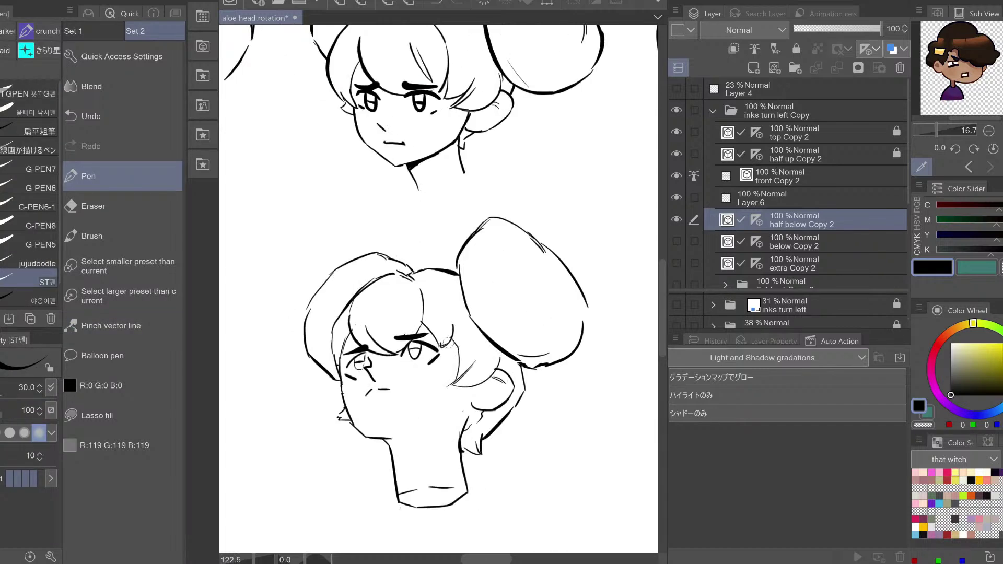
# Trim the upper end of the short strand beside the right eyebrow with the Hard eraser, undoing an unwanted erasure
pyautogui.press('e')
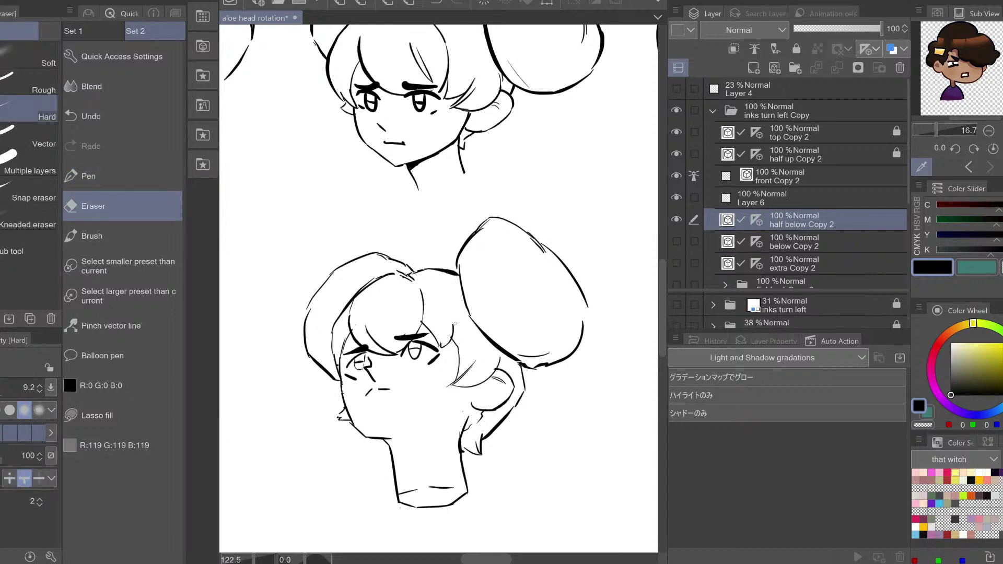
pyautogui.press('h')
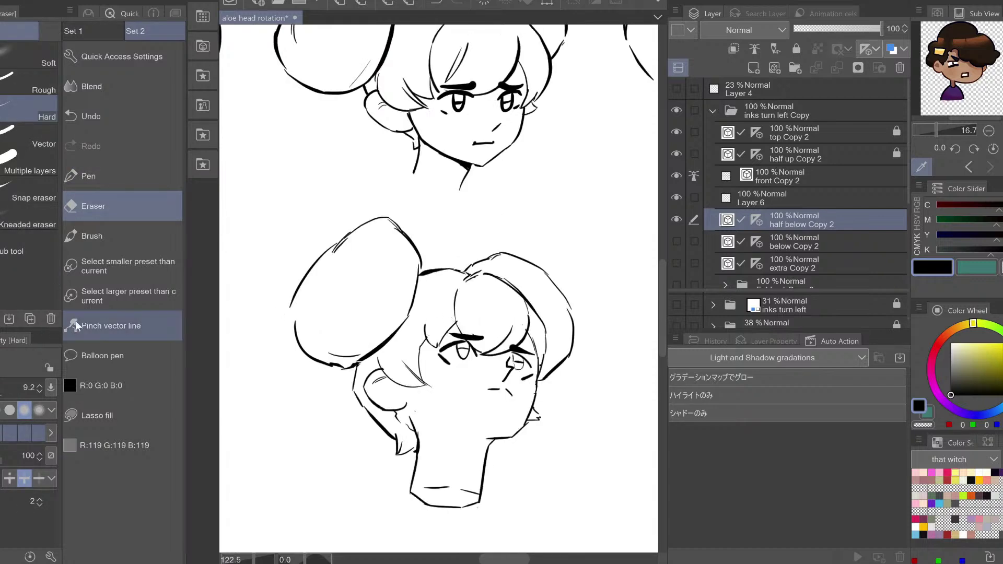
pyautogui.click(90, 336)
pyautogui.press('h')
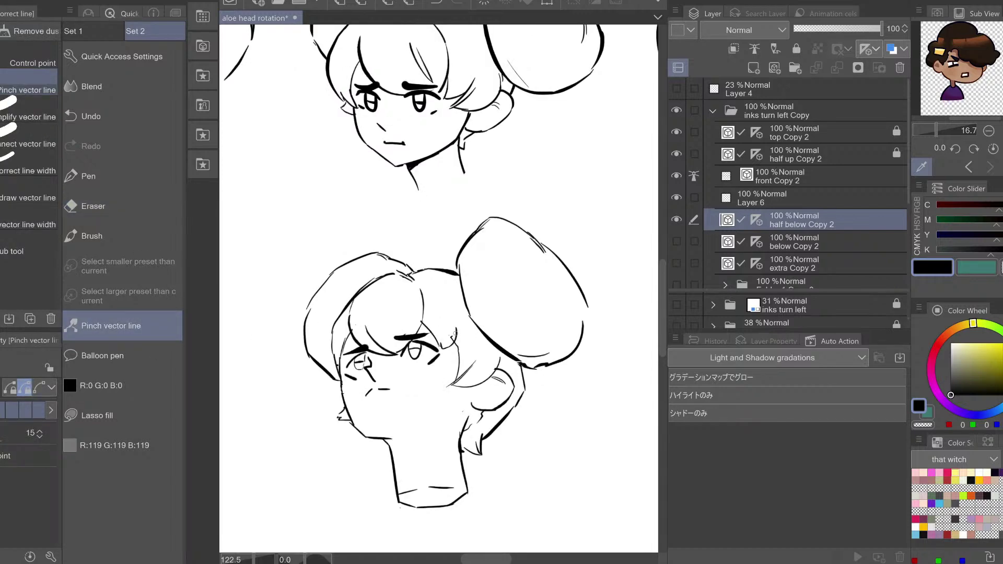
pyautogui.press('e')
pyautogui.moveTo(452, 339); pyautogui.dragTo(453, 334)
pyautogui.hotkey('ctrl', 'z')
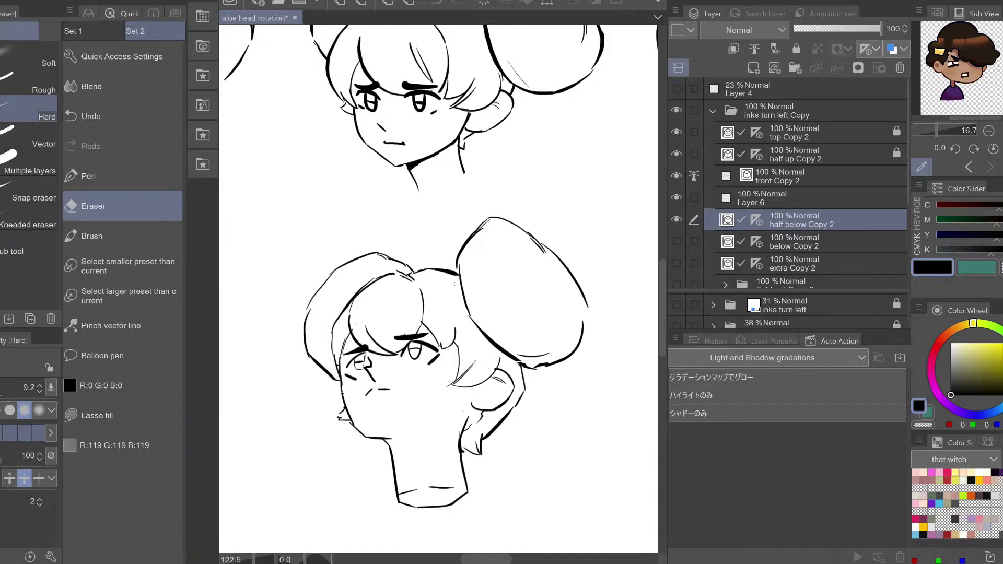
# Erase the outer hair outline above the crown and forehead of the neighbouring head that turns further left
pyautogui.moveTo(453, 286)
pyautogui.mouseDown()
pyautogui.moveTo(464, 282)
pyautogui.moveTo(458, 294)
pyautogui.moveTo(403, 317)
pyautogui.mouseUp()
pyautogui.hotkey('ctrl', 'space')
pyautogui.moveTo(381, 363); pyautogui.dragTo(503, 341)
pyautogui.moveTo(317, 287)
pyautogui.mouseDown()
pyautogui.moveTo(367, 247)
pyautogui.moveTo(379, 280)
pyautogui.mouseUp()
pyautogui.press('e')
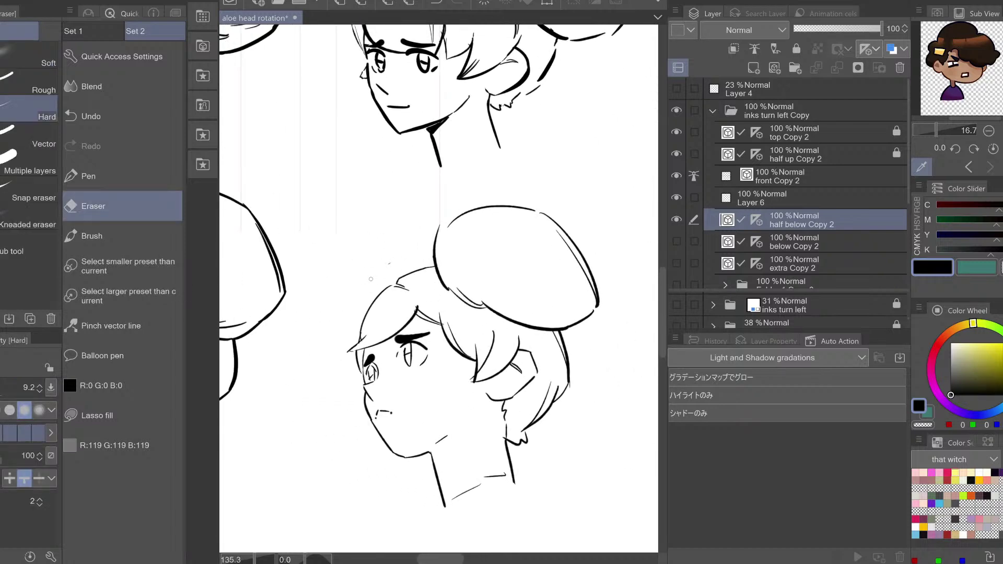
pyautogui.press('h')
pyautogui.press('h')
# Switch the Hard eraser's vector erasing to whole lines and remove the fringe line crossing the forehead
pyautogui.click(36, 476)
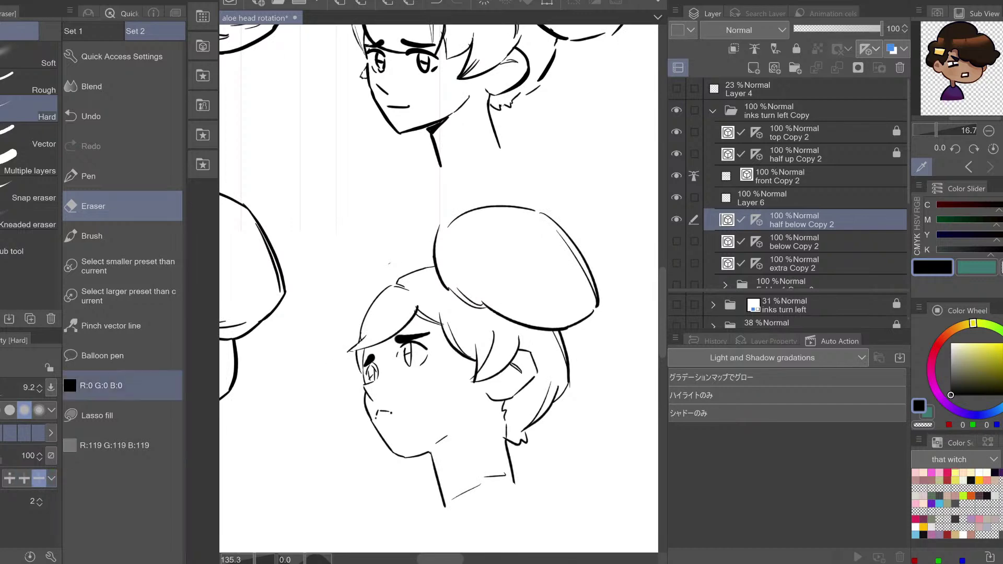
pyautogui.moveTo(389, 329)
pyautogui.mouseDown()
pyautogui.moveTo(396, 351)
pyautogui.moveTo(364, 343)
pyautogui.mouseUp()
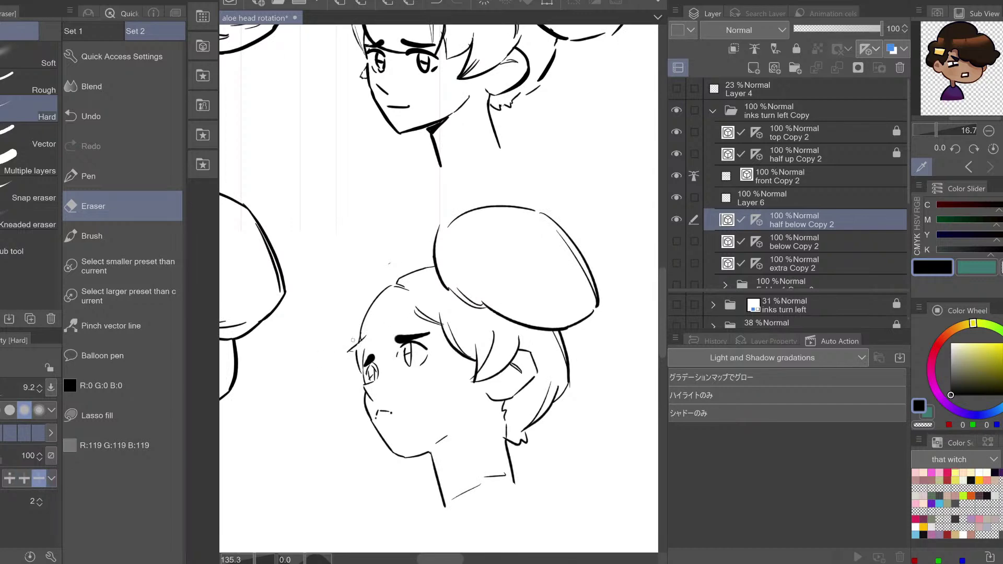
pyautogui.press('h')
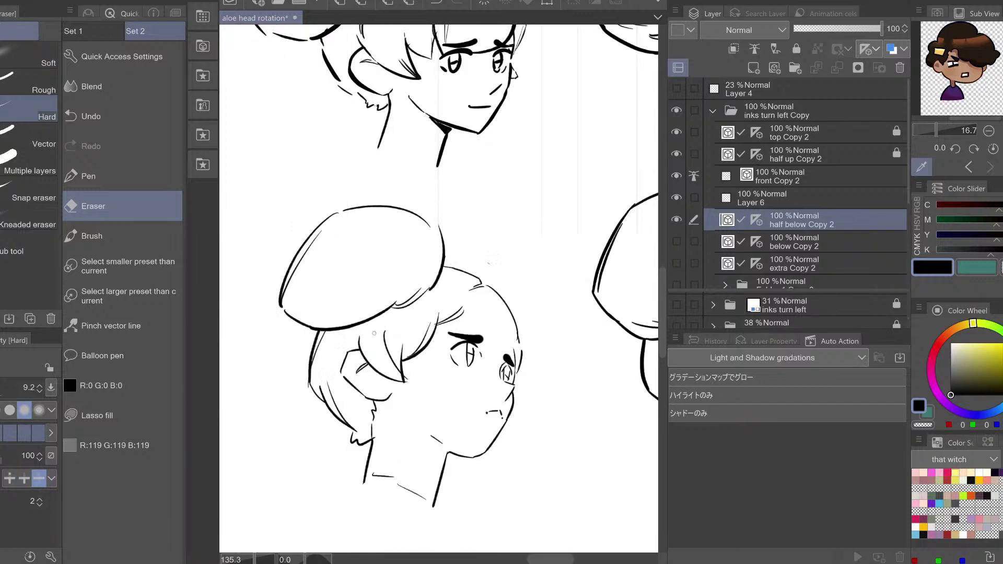
pyautogui.press('h')
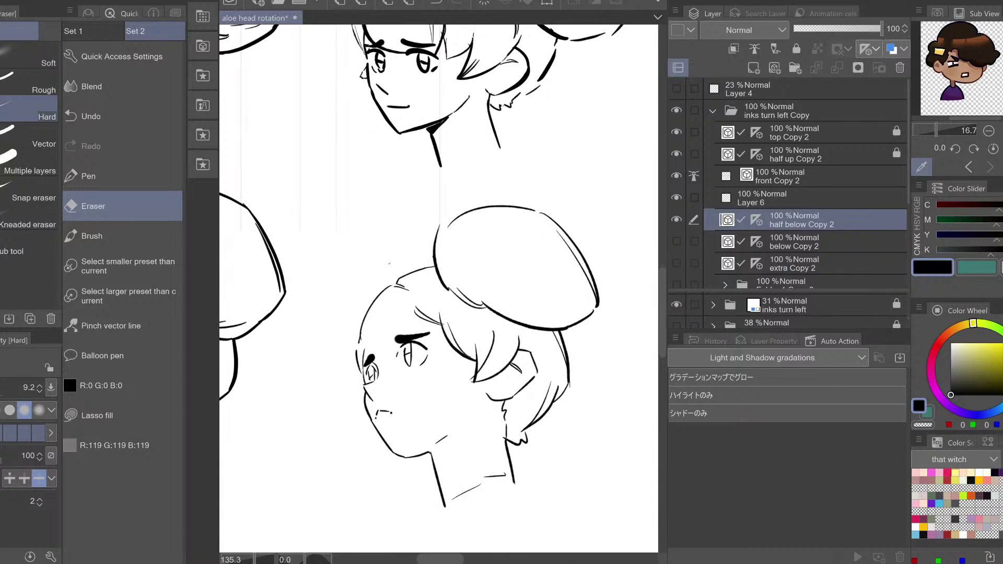
# Erase the curved front hair line over the forehead as a whole line, undoing the removal of the crown line
pyautogui.press('p')
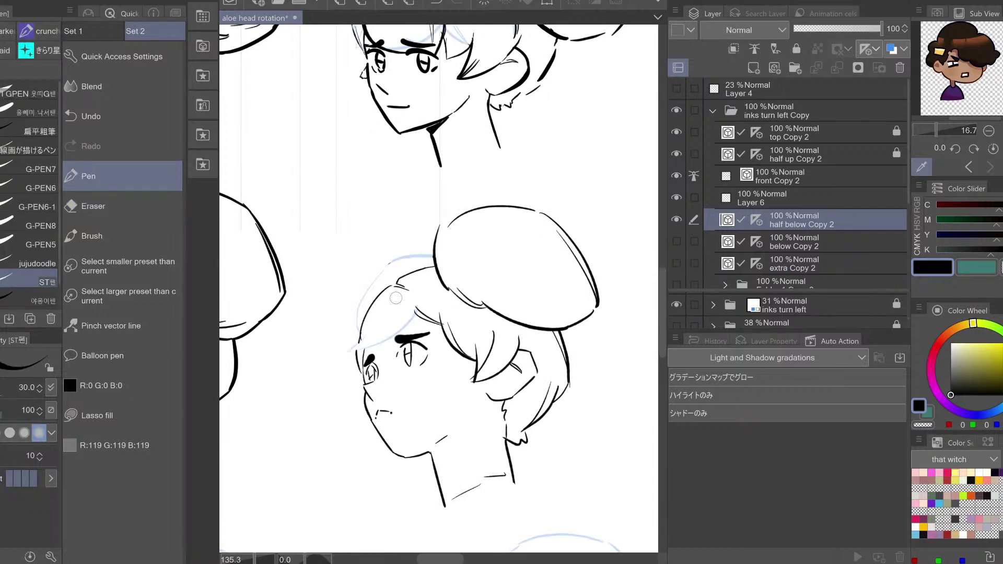
pyautogui.press('e')
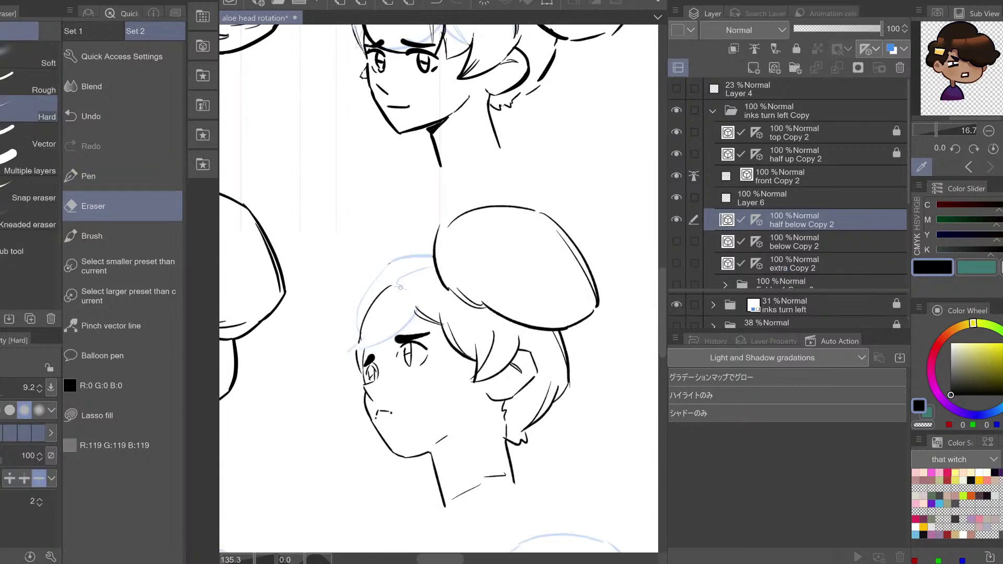
pyautogui.hotkey('ctrl', 'z')
pyautogui.click(365, 330)
pyautogui.press('h')
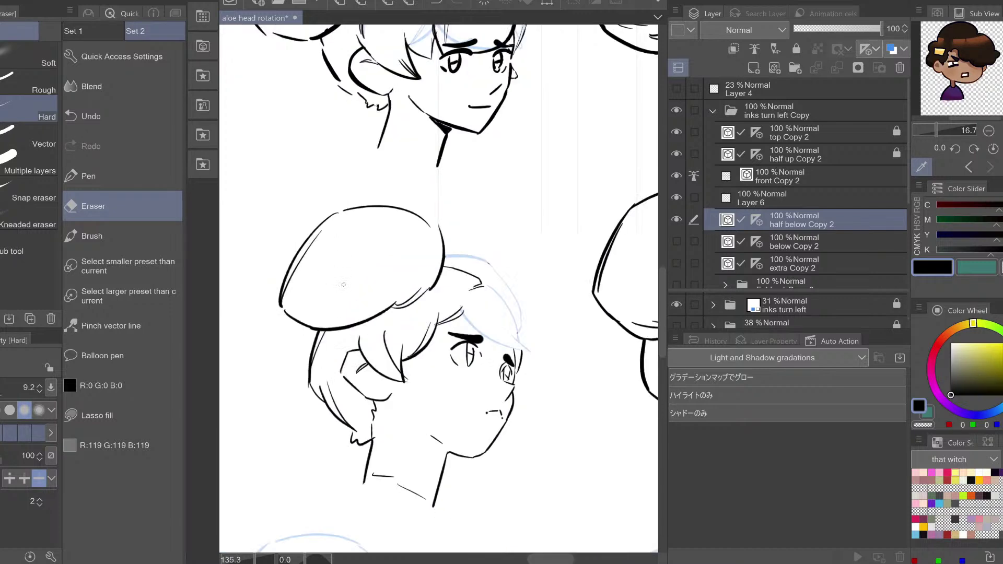
pyautogui.press('h')
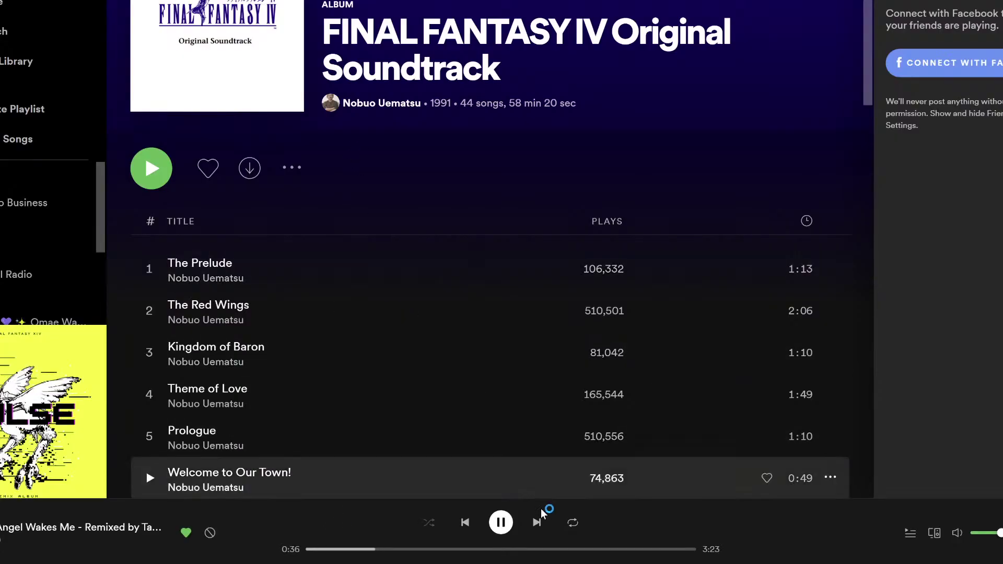
# Switch to Spotify and skip to the next track
pyautogui.click(546, 524)
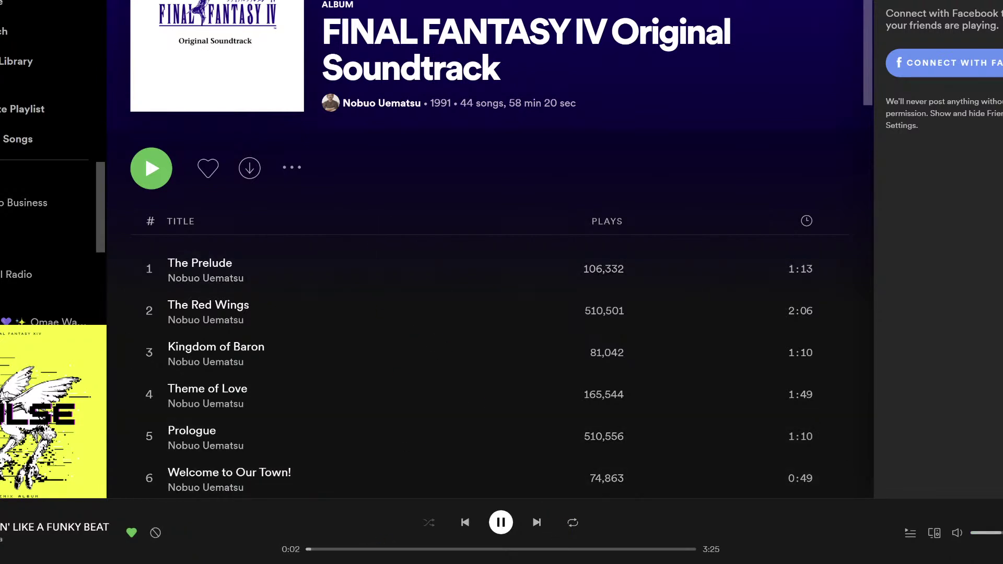
pyautogui.click(396, 472)
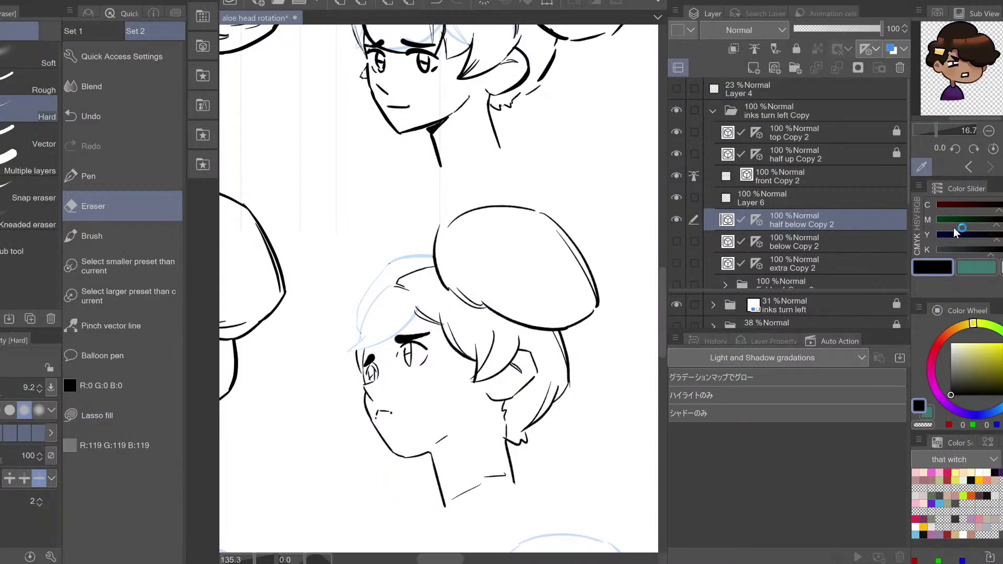
# Ink a rounded front fringe strand curving from the forehead edge to the right eye's inner corner, undoing unwanted attempts
pyautogui.press('h')
pyautogui.press('p')
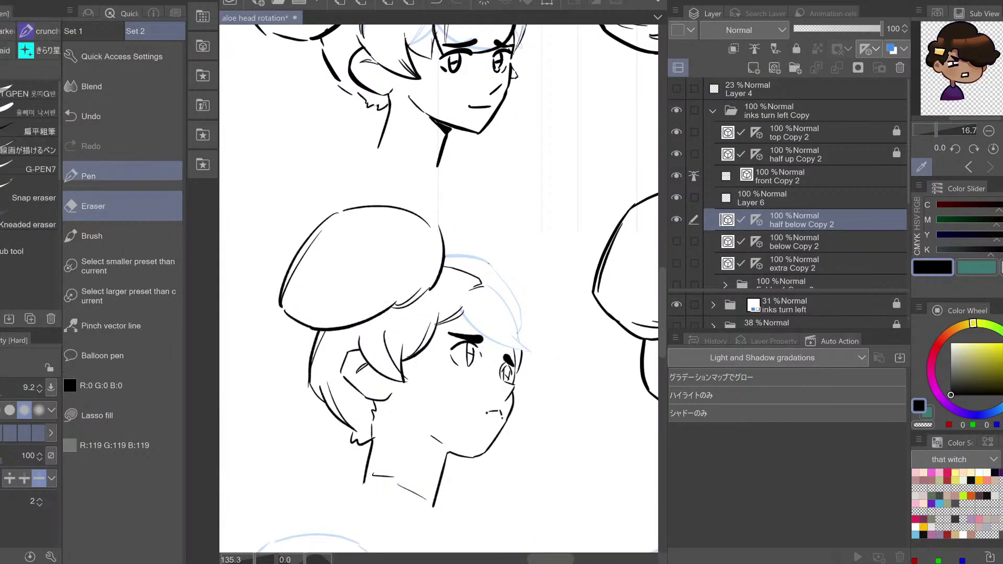
pyautogui.press('h')
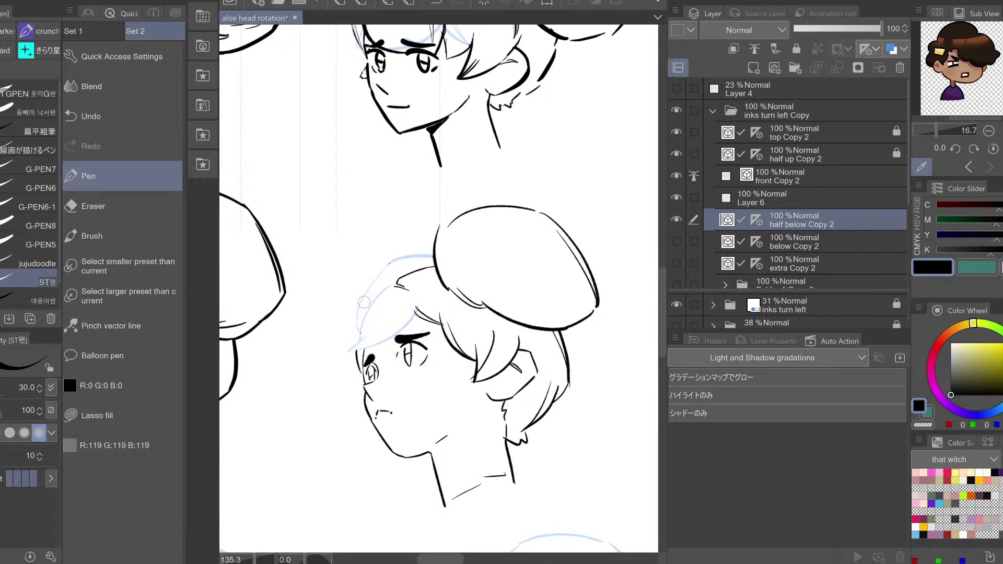
pyautogui.hotkey('ctrl', 'z')
pyautogui.moveTo(356, 325); pyautogui.dragTo(395, 353)
pyautogui.moveTo(368, 328)
pyautogui.mouseDown()
pyautogui.moveTo(396, 353)
pyautogui.moveTo(391, 323)
pyautogui.mouseUp()
pyautogui.press('h')
pyautogui.hotkey('ctrl', 'z')
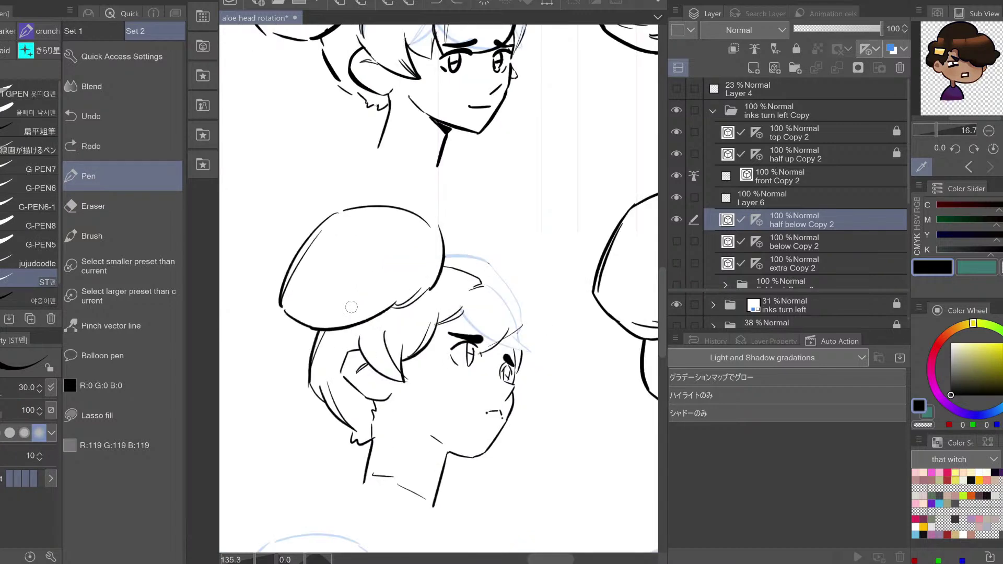
pyautogui.hotkey('ctrl', 'z')
pyautogui.hotkey('ctrl', 'z')
pyautogui.press('h')
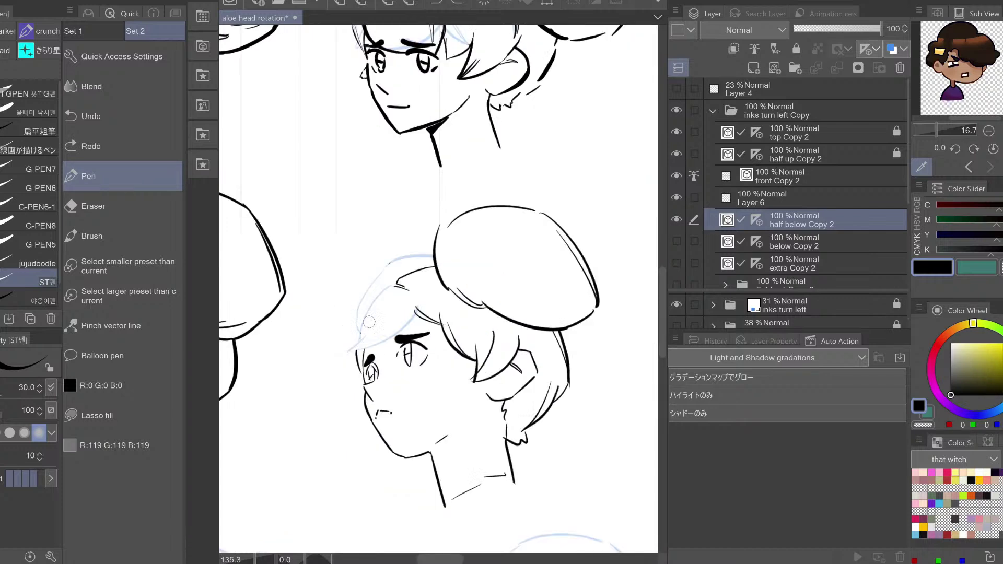
pyautogui.moveTo(362, 307); pyautogui.dragTo(395, 356)
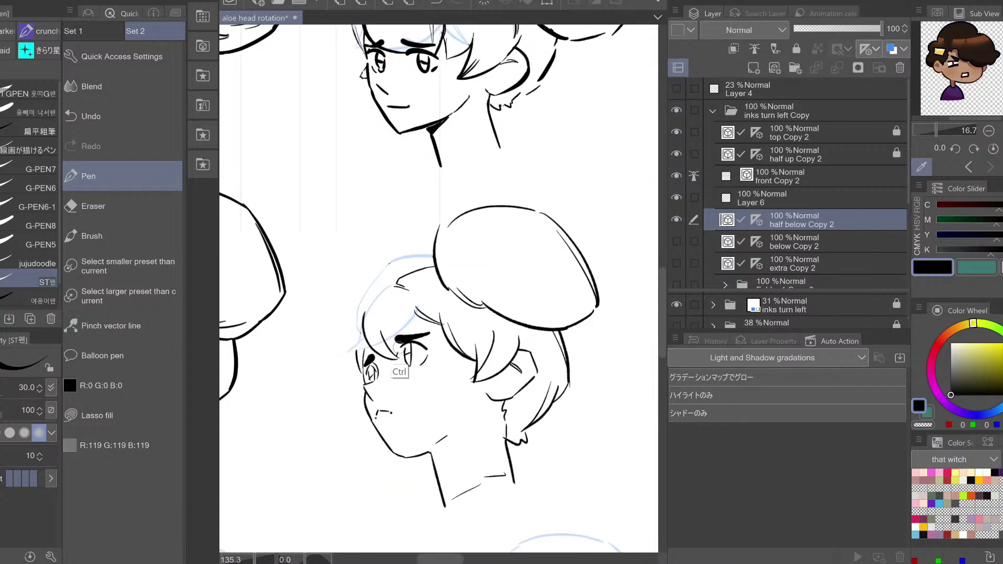
# Ink a thin fringe strand from below the hair parting down to the right eyebrow, redoing it in mirrored view
pyautogui.moveTo(411, 285); pyautogui.dragTo(415, 317)
pyautogui.hotkey('ctrl', 'z')
pyautogui.hotkey('ctrl', 'z')
pyautogui.press('h')
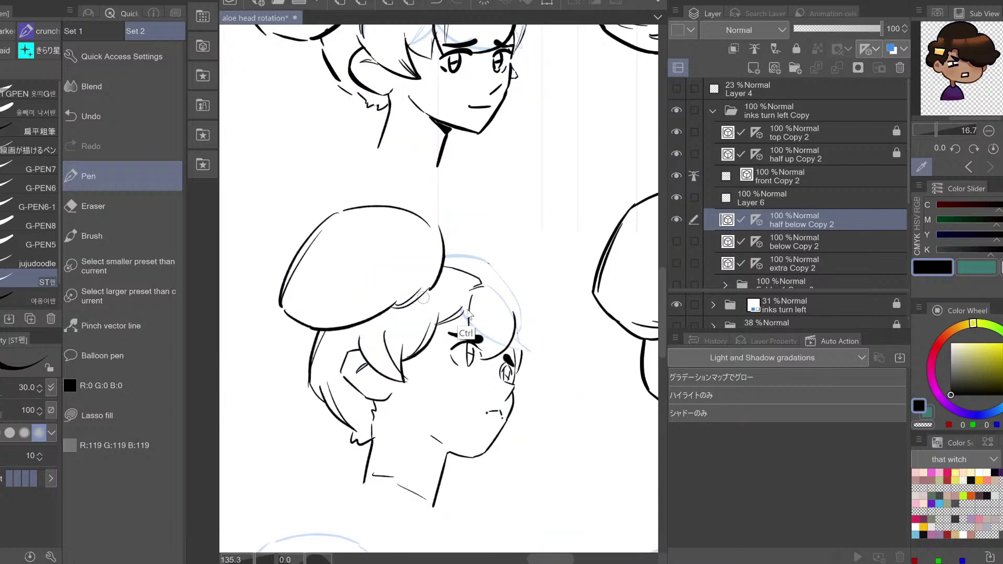
pyautogui.moveTo(465, 296); pyautogui.dragTo(473, 342)
pyautogui.moveTo(467, 296); pyautogui.dragTo(469, 337)
pyautogui.press('h')
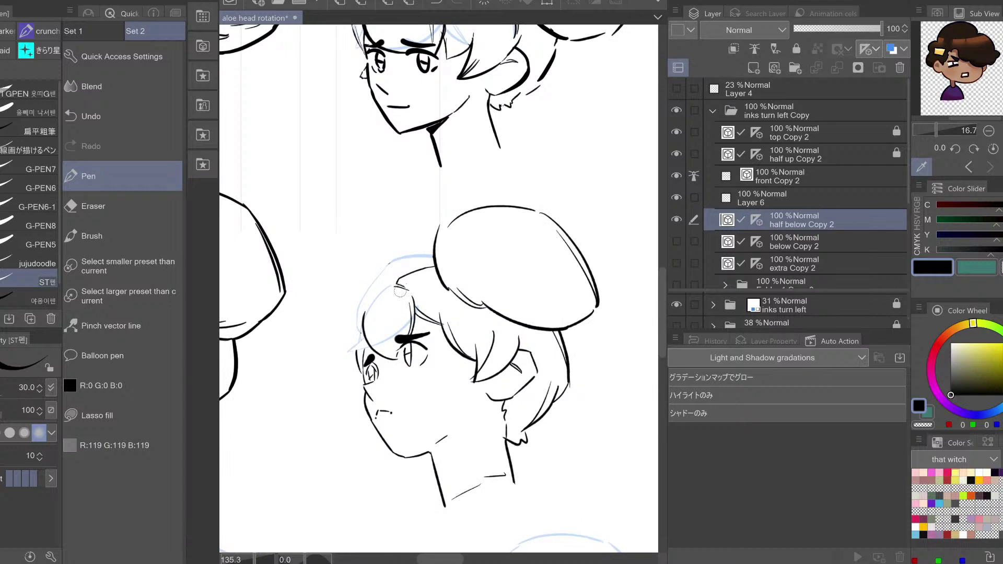
# Erase the old crown hair line beside the puff, and adjust the rounded front fringe strand with Pinch vector line
pyautogui.press('e')
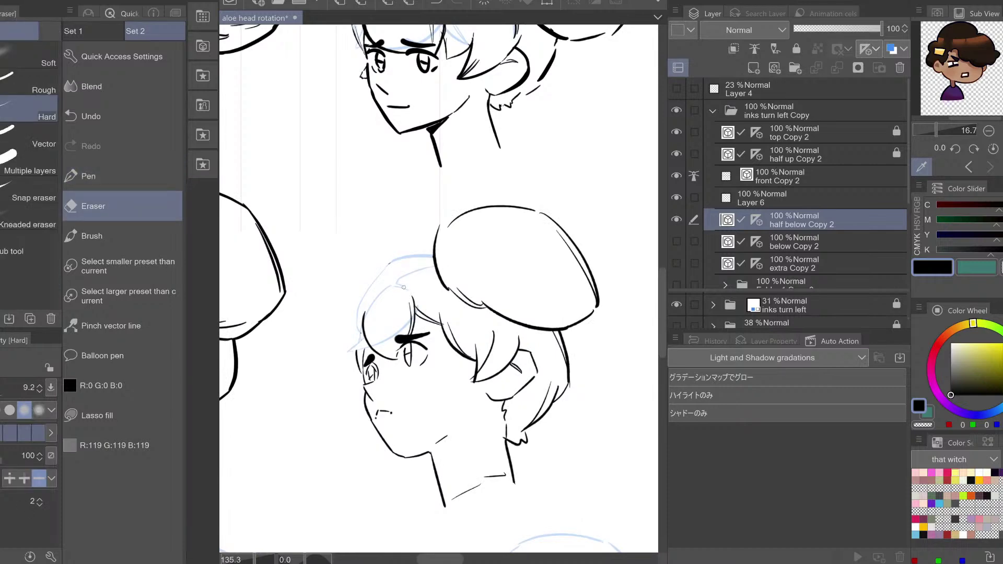
pyautogui.press('h')
pyautogui.press('h')
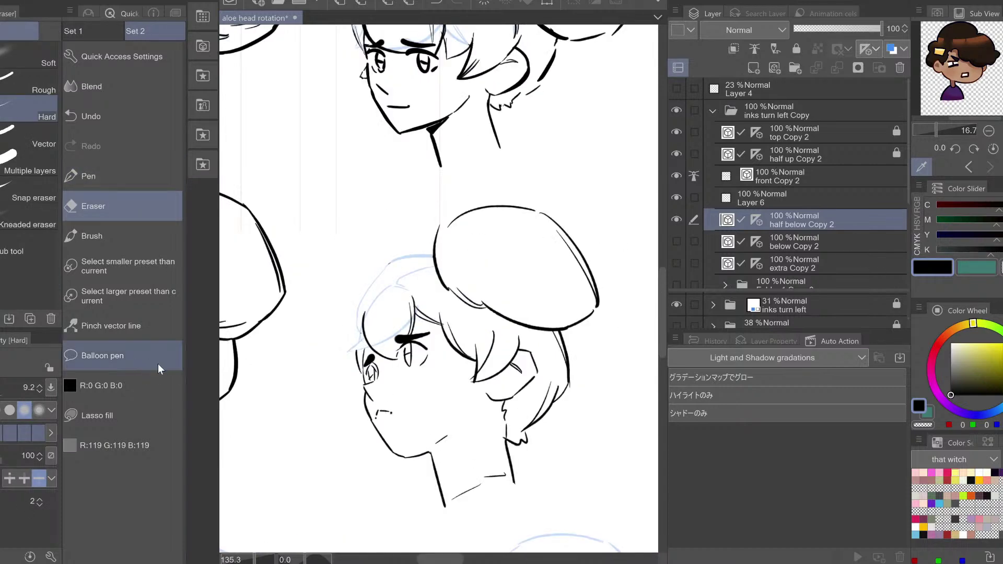
pyautogui.click(168, 314)
pyautogui.moveTo(364, 315); pyautogui.dragTo(364, 318)
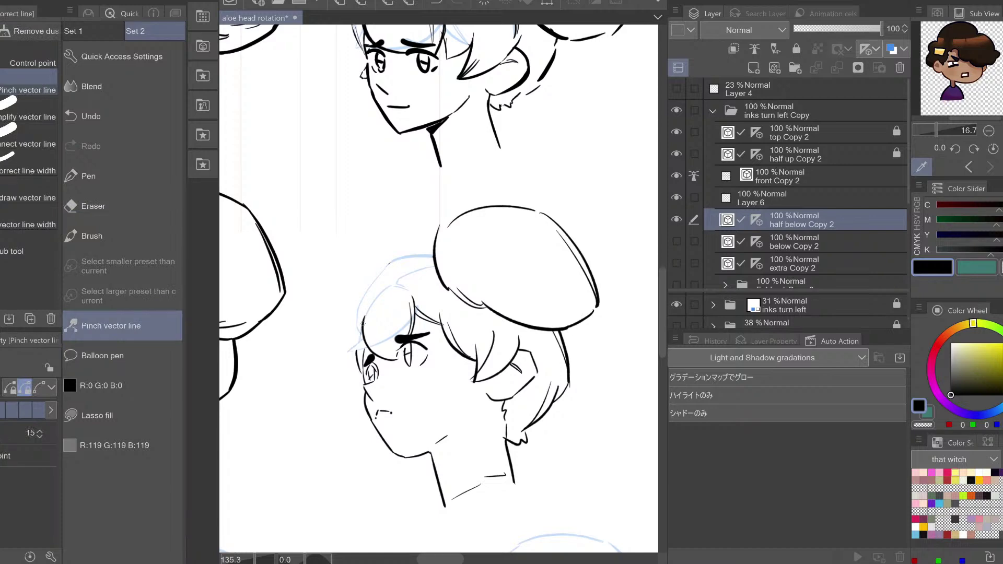
pyautogui.moveTo(377, 353); pyautogui.dragTo(377, 357)
# Ink the fringe strand's upper end and the crown line up to the hair puff, comparing with the reference folder hidden
pyautogui.press('p')
pyautogui.scroll(-2, 700, 261)
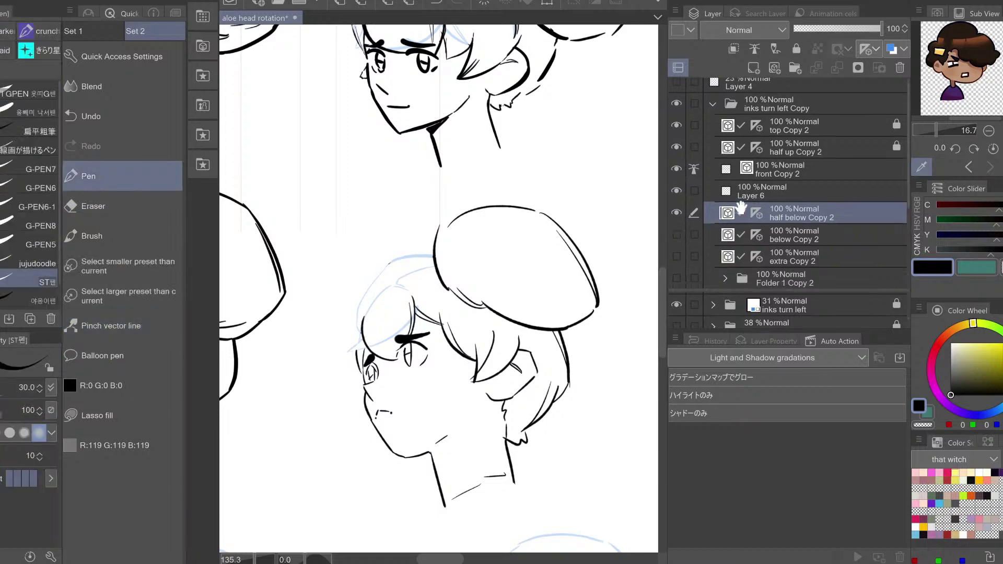
pyautogui.moveTo(381, 288); pyautogui.dragTo(361, 325)
pyautogui.click(677, 305)
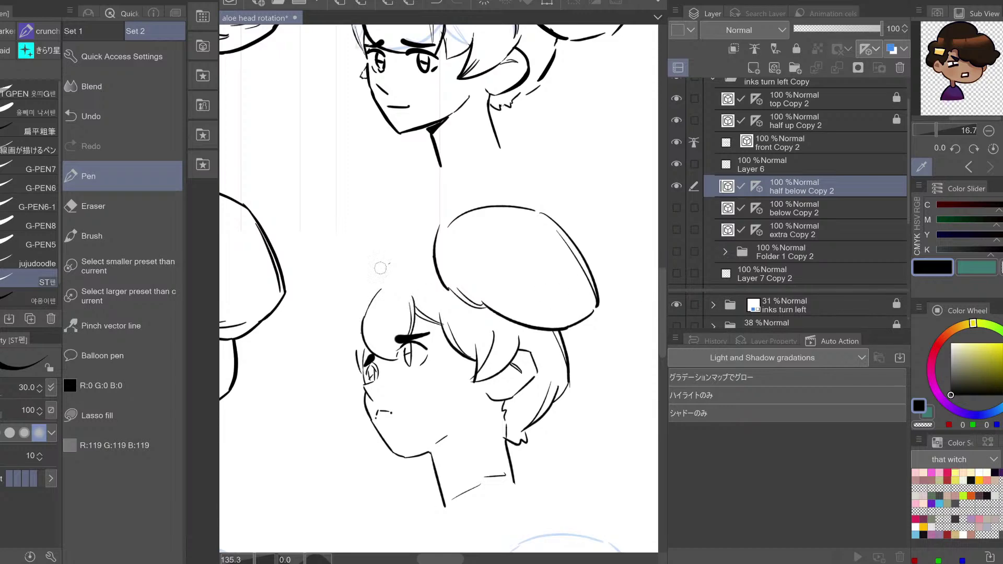
pyautogui.moveTo(401, 283)
pyautogui.mouseDown()
pyautogui.moveTo(406, 294)
pyautogui.moveTo(429, 261)
pyautogui.moveTo(418, 269)
pyautogui.moveTo(436, 265)
pyautogui.mouseUp()
pyautogui.hotkey('ctrl', 'z')
pyautogui.hotkey('ctrl', 'z')
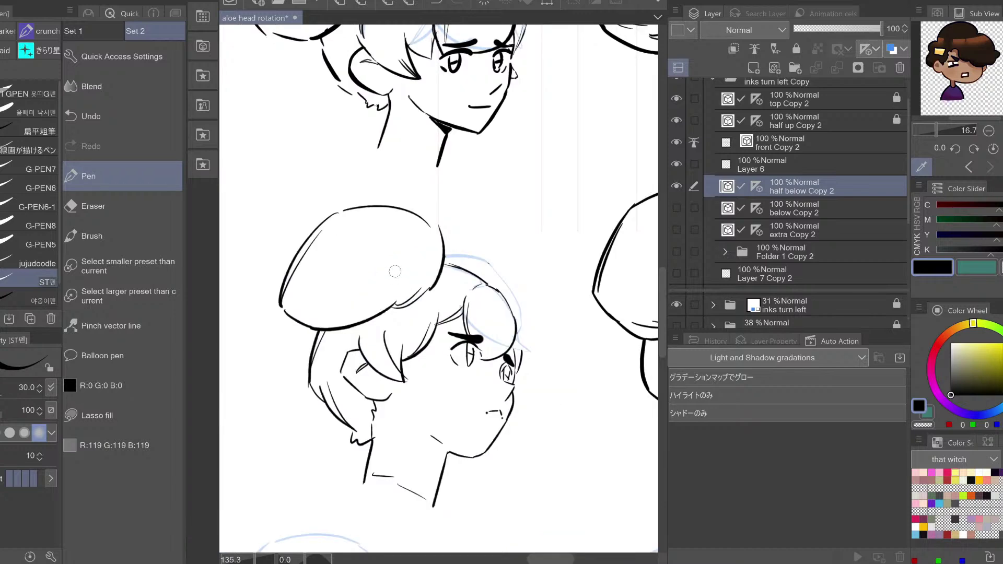
pyautogui.moveTo(417, 263); pyautogui.dragTo(406, 252)
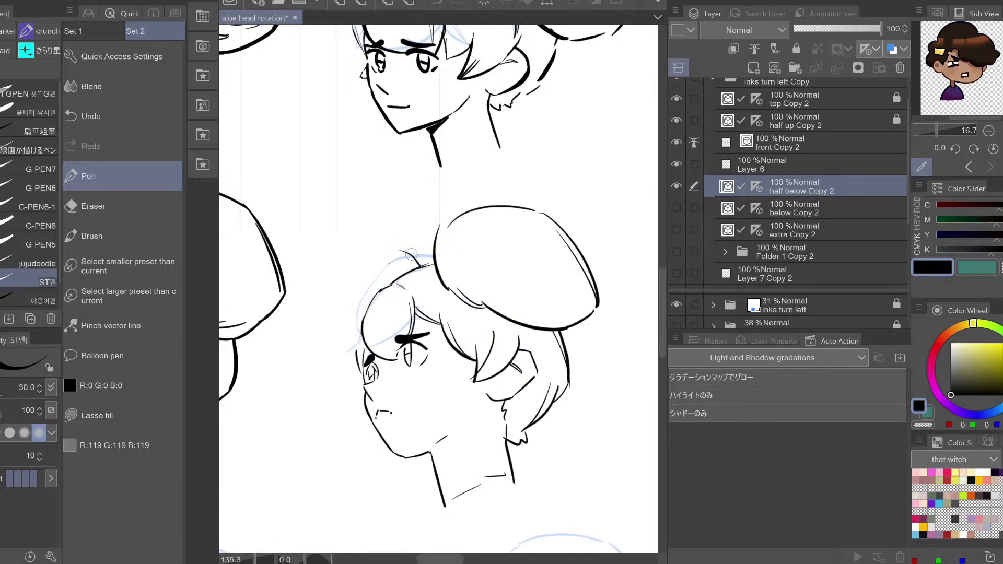
pyautogui.hotkey('ctrl', 'z')
pyautogui.press('h')
pyautogui.press('h')
# Erase the stray line remnant above the crown with the Hard eraser, and check the head in mirrored view
pyautogui.press('e')
pyautogui.click(391, 260)
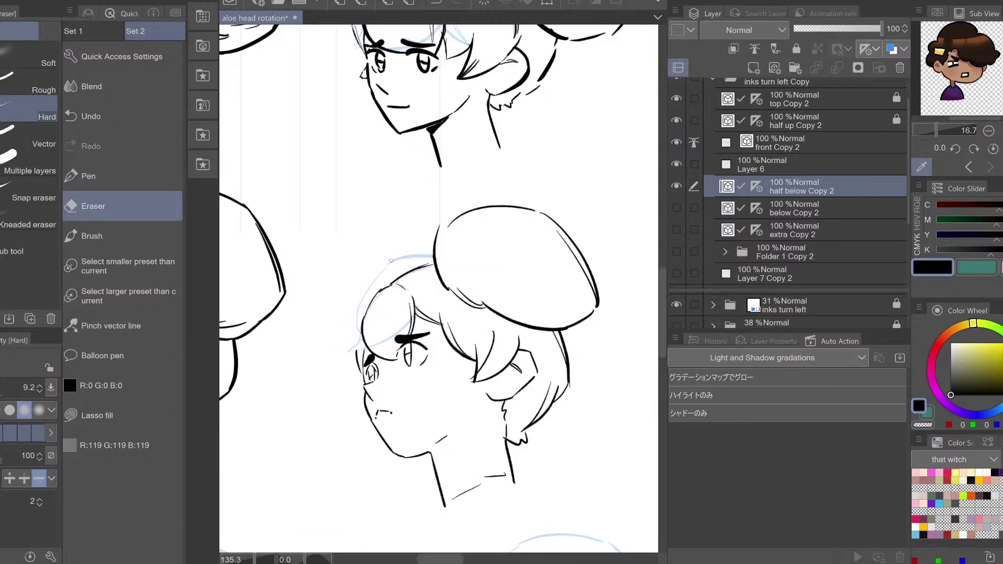
pyautogui.press('p')
pyautogui.press('h')
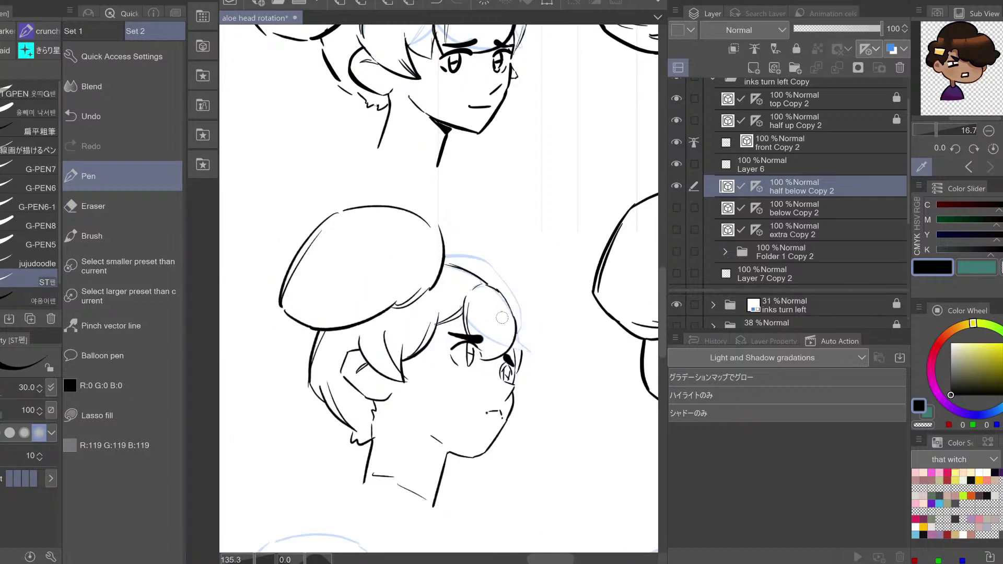
pyautogui.press('h')
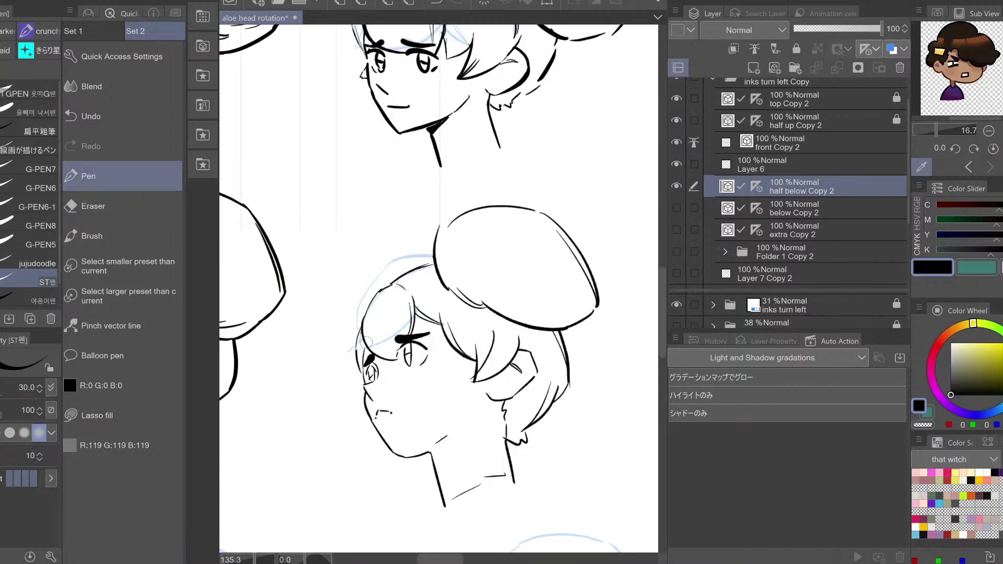
# Ink the top of the outer hair outline above the crown with a short inner strand toward the puff, undoing unwanted strokes
pyautogui.moveTo(425, 266)
pyautogui.mouseDown()
pyautogui.moveTo(402, 249)
pyautogui.moveTo(356, 278)
pyautogui.mouseUp()
pyautogui.press('h')
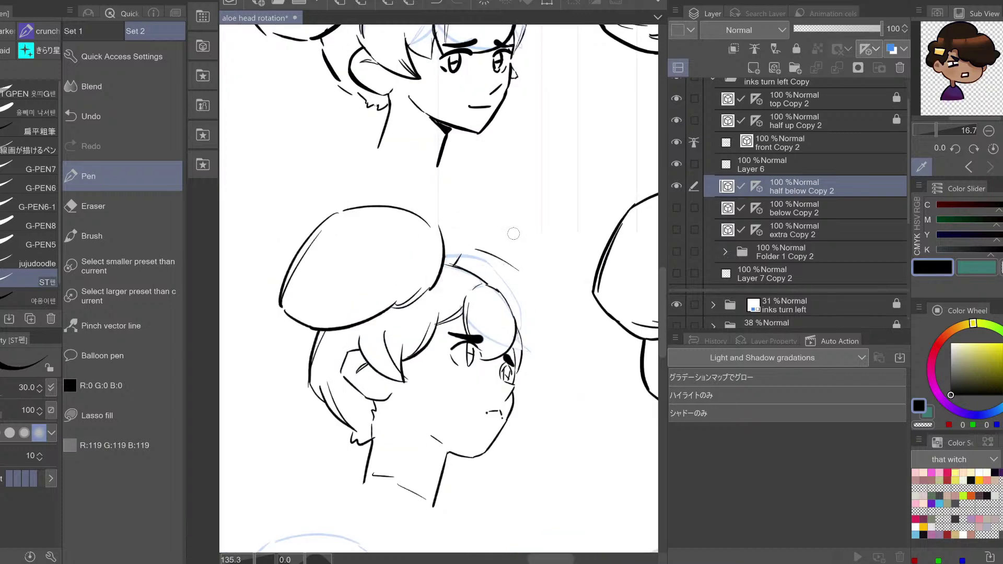
pyautogui.hotkey('ctrl', 'z')
pyautogui.moveTo(451, 261)
pyautogui.mouseDown()
pyautogui.moveTo(464, 254)
pyautogui.moveTo(518, 267)
pyautogui.moveTo(510, 261)
pyautogui.mouseUp()
pyautogui.hotkey('ctrl', 'z')
pyautogui.press('h')
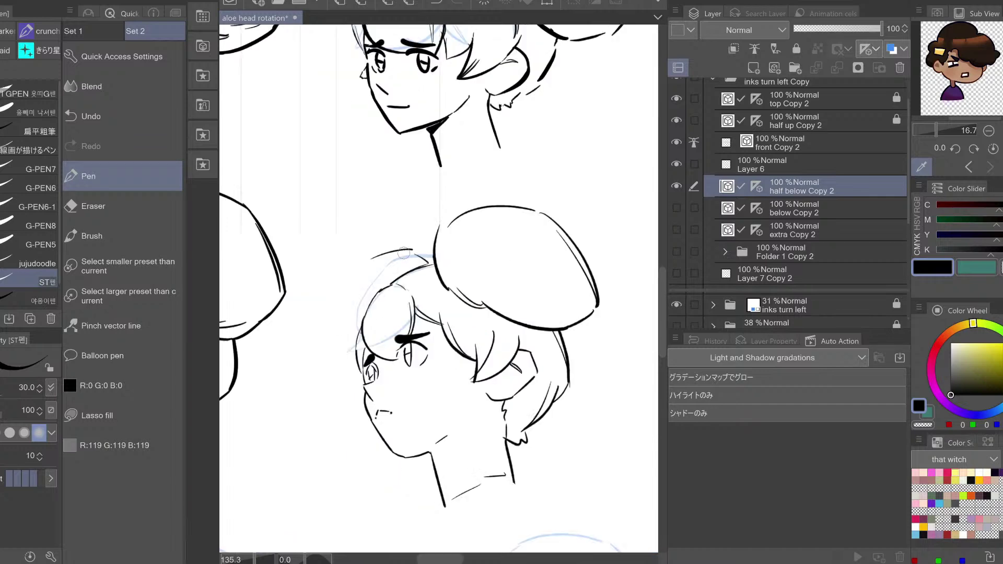
# Extend the outer hair outline down around the forehead to eyebrow height, undoing an unwanted attempt and checking it mirrored
pyautogui.moveTo(368, 263)
pyautogui.mouseDown()
pyautogui.moveTo(347, 336)
pyautogui.moveTo(354, 352)
pyautogui.moveTo(349, 296)
pyautogui.mouseUp()
pyautogui.hotkey('ctrl', 'z')
pyautogui.press('h')
pyautogui.press('h')
# Adjust the crown line toward the hair puff using Pinch vector line with both ends free, undoing unwanted changes and checking it mirrored
pyautogui.click(137, 324)
pyautogui.click(52, 387)
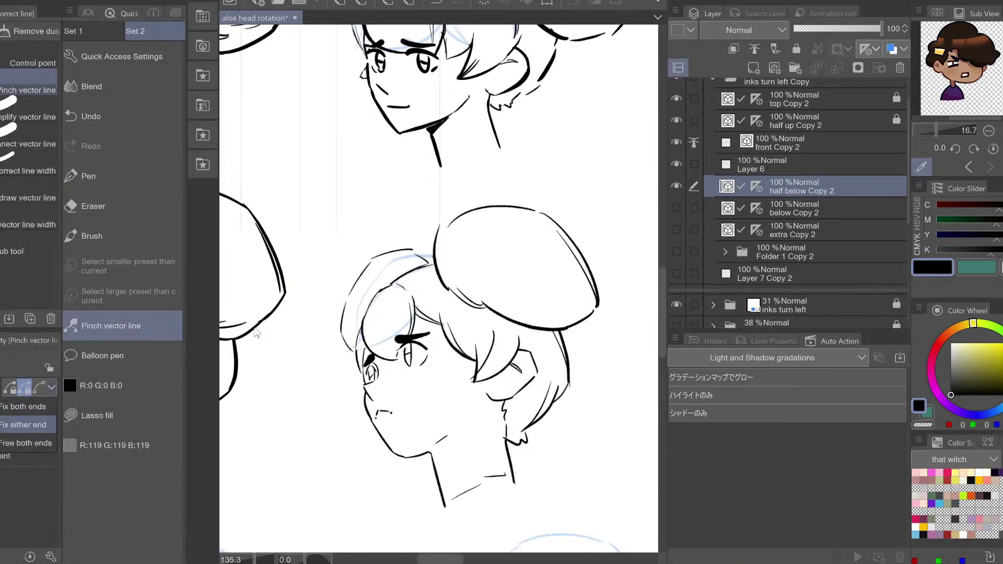
pyautogui.click(37, 388)
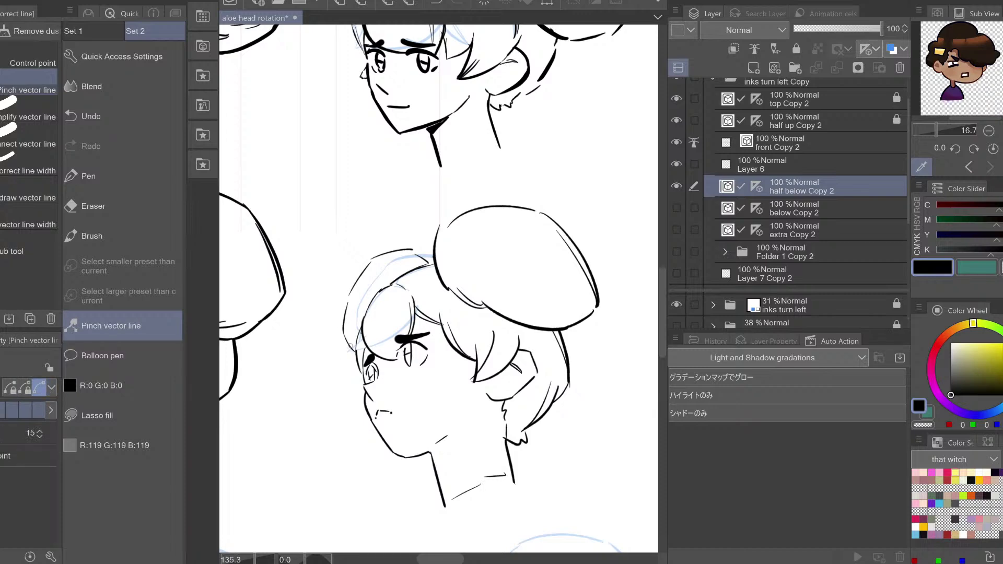
pyautogui.press('h')
pyautogui.moveTo(467, 270)
pyautogui.mouseDown()
pyautogui.moveTo(470, 251)
pyautogui.moveTo(457, 258)
pyautogui.mouseUp()
pyautogui.hotkey('ctrl', 'z')
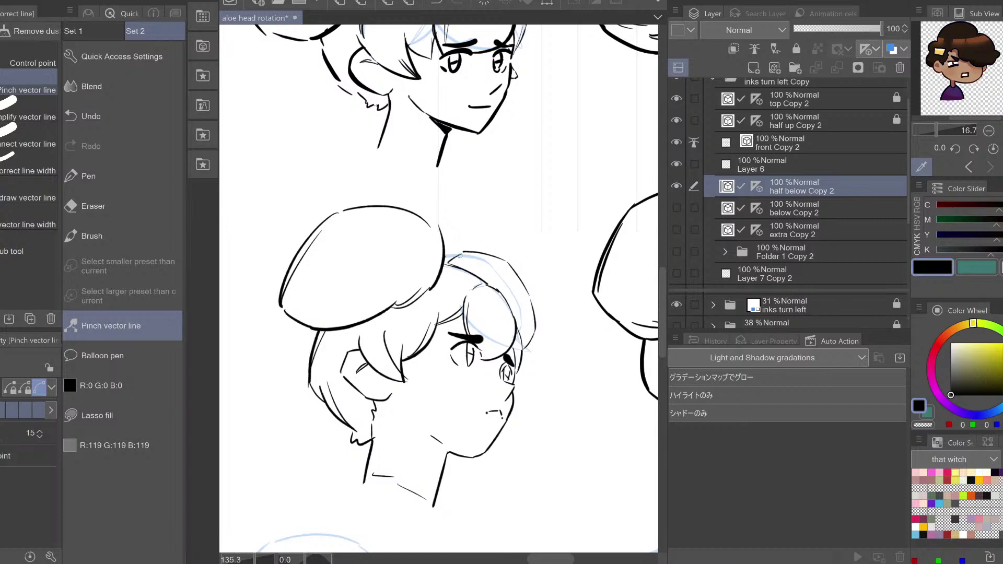
pyautogui.press('h')
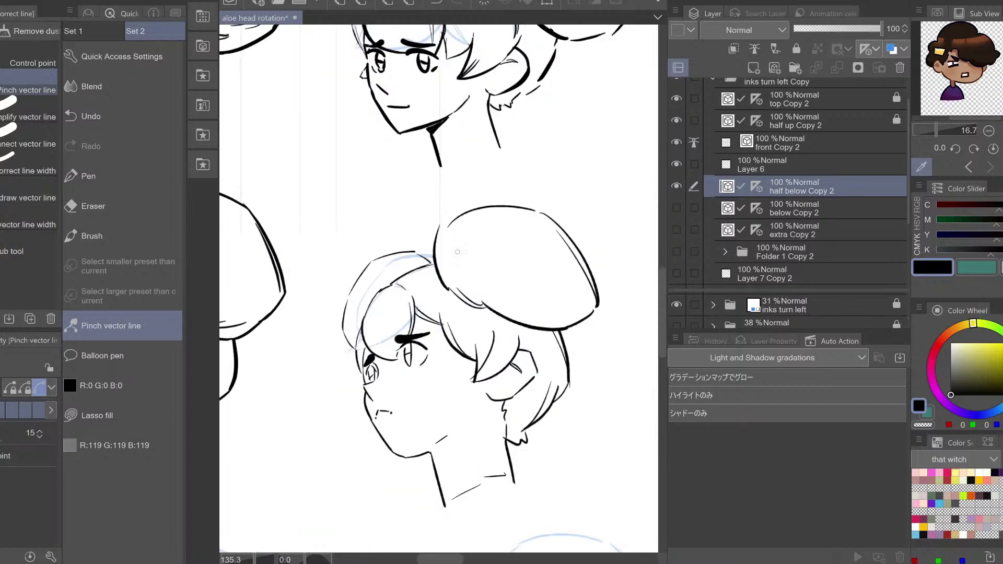
# Ink a short stroke joining the outer hair outline to the puff, undoing an unwanted attempt and checking the head mirrored
pyautogui.press('e')
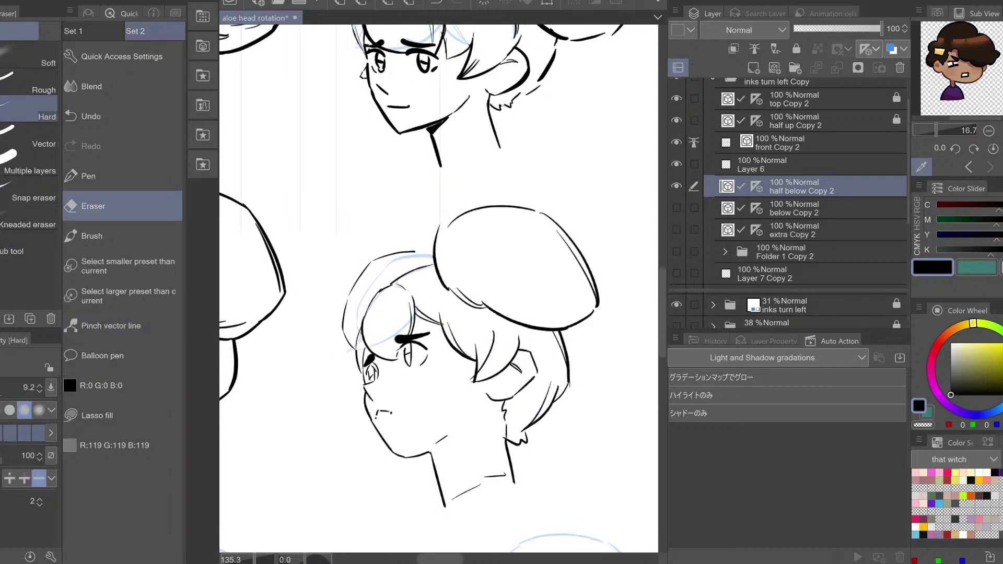
pyautogui.press('p')
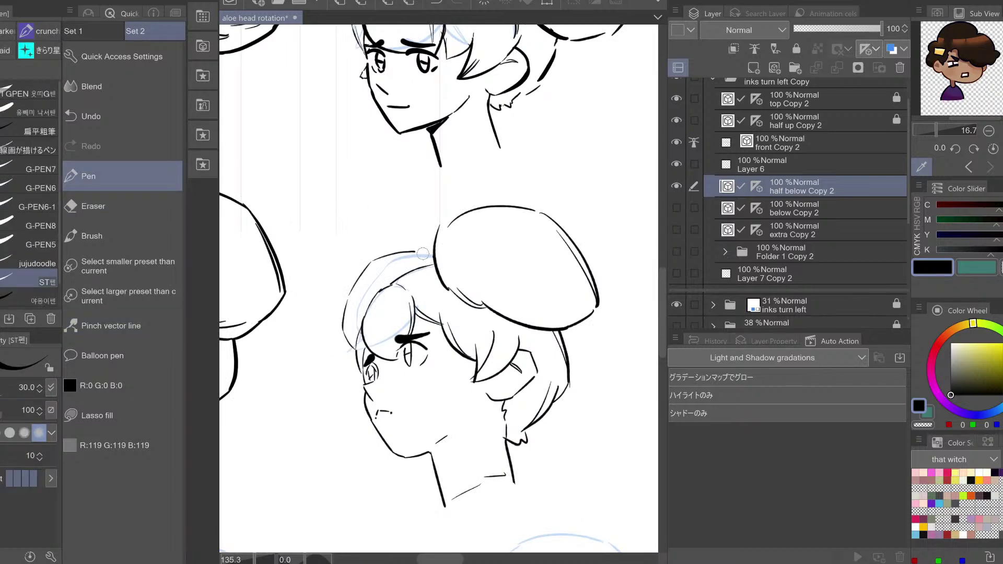
pyautogui.moveTo(417, 251); pyautogui.dragTo(433, 259)
pyautogui.hotkey('ctrl', 'z')
pyautogui.press('h')
pyautogui.press('h')
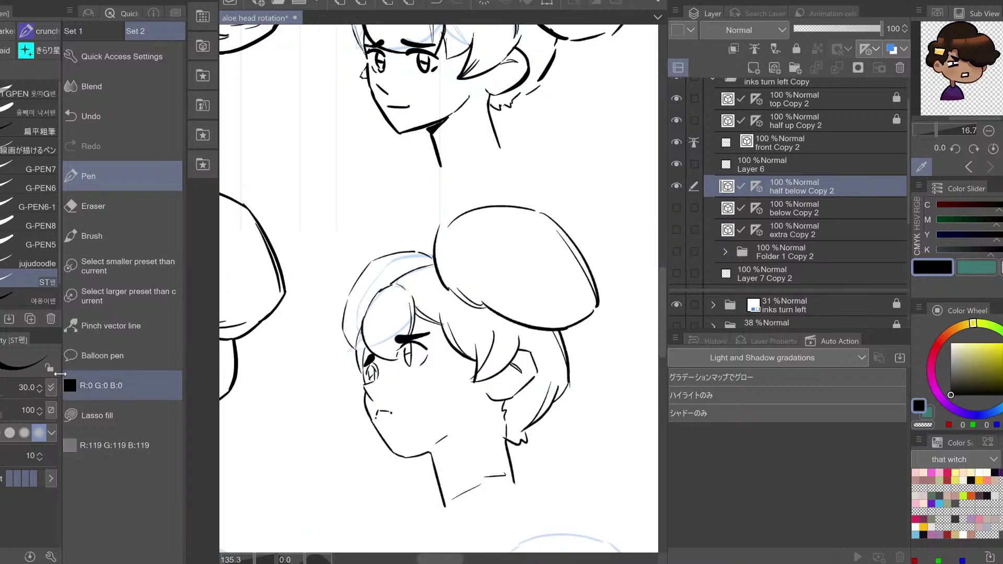
# Thicken the front part of the outer hair outline with Correct line width, and check the head in mirrored view
pyautogui.click(111, 321)
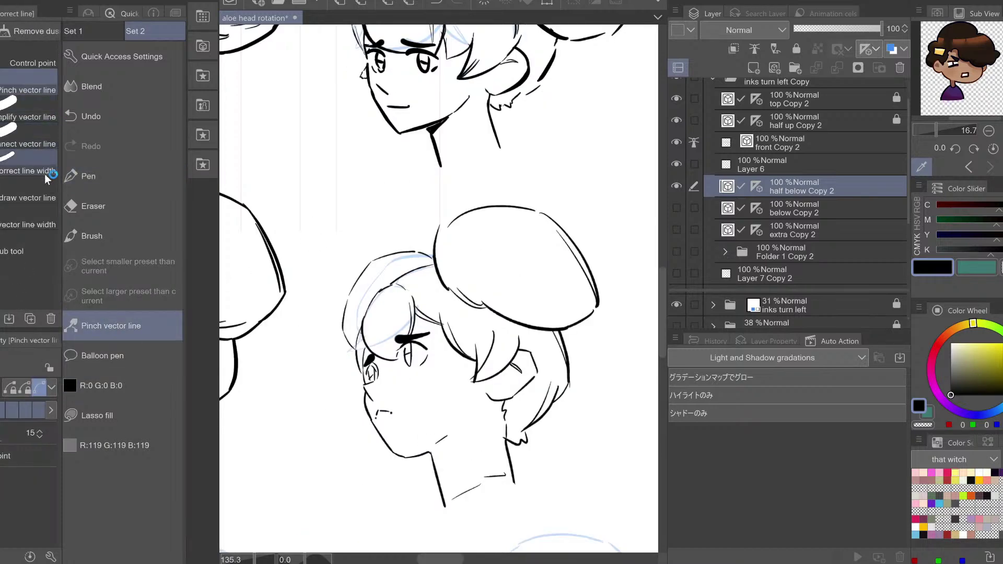
pyautogui.click(18, 171)
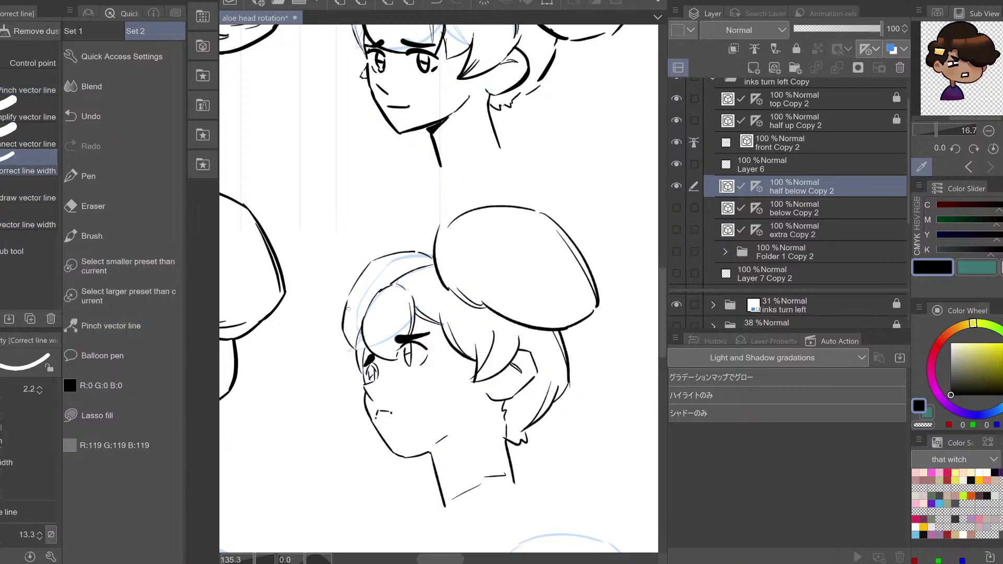
pyautogui.moveTo(346, 308); pyautogui.dragTo(368, 268)
pyautogui.press('h')
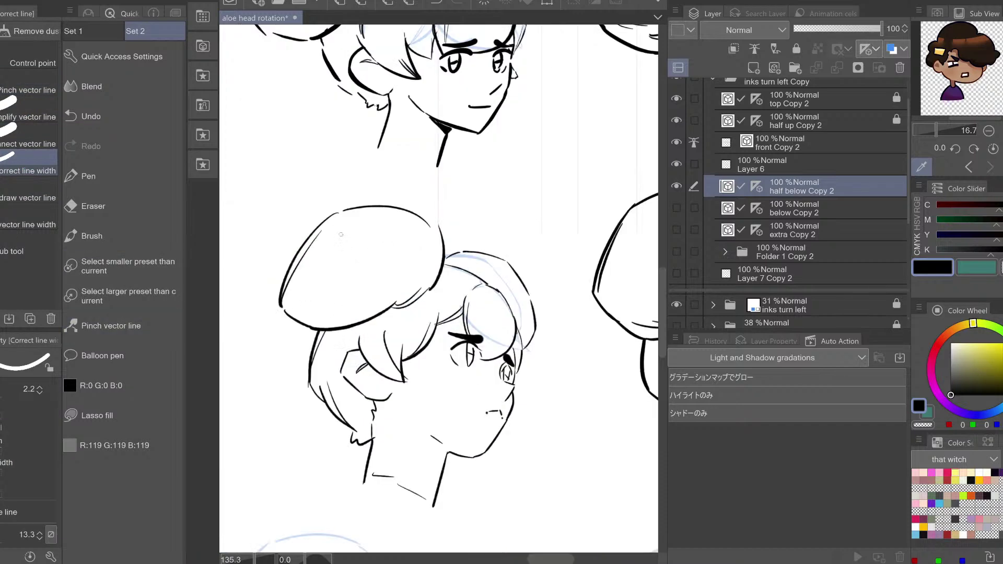
pyautogui.press('h')
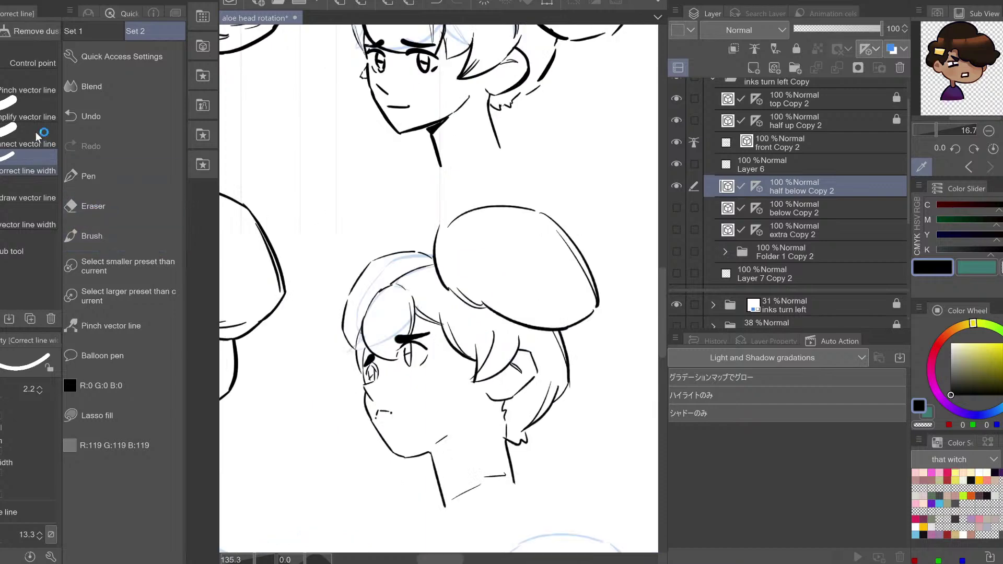
# Reshape the outer hair outline above the forehead using Pinch vector line with an effect range of 82, and check it mirrored
pyautogui.click(32, 89)
pyautogui.moveTo(416, 398)
pyautogui.mouseDown()
pyautogui.moveTo(439, 371)
pyautogui.moveTo(459, 377)
pyautogui.mouseUp()
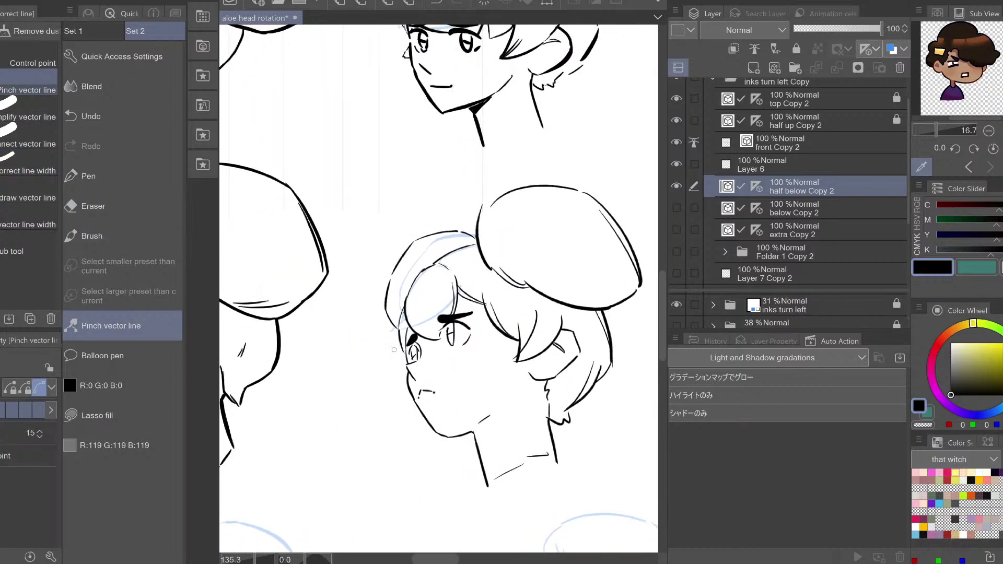
pyautogui.moveTo(439, 289); pyautogui.dragTo(451, 288)
pyautogui.moveTo(411, 235); pyautogui.dragTo(413, 239)
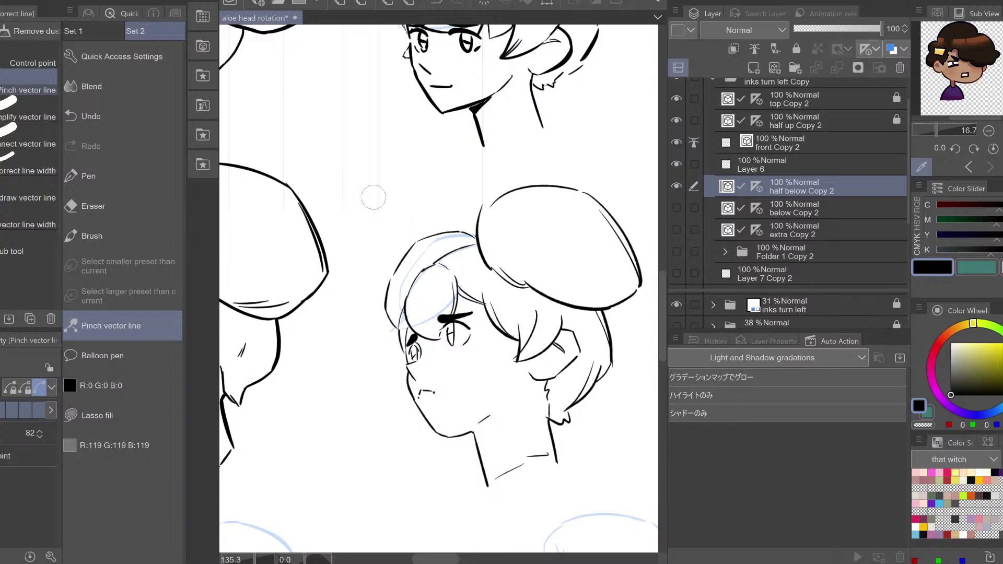
pyautogui.press('h')
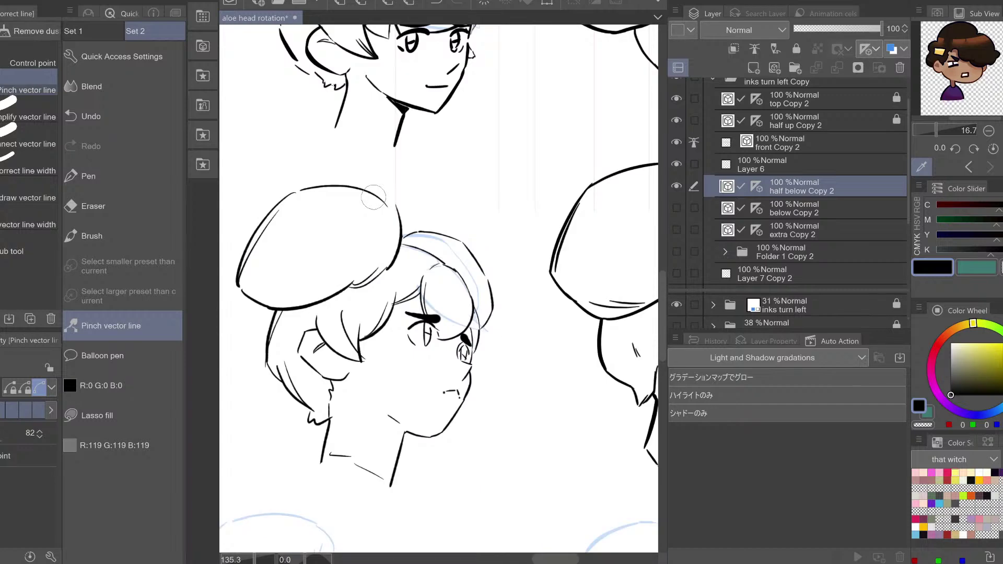
pyautogui.press('h')
# Erase the stray line end at the nape beside the neck up to its intersection, undoing unwanted erasures and checking it mirrored
pyautogui.press('e')
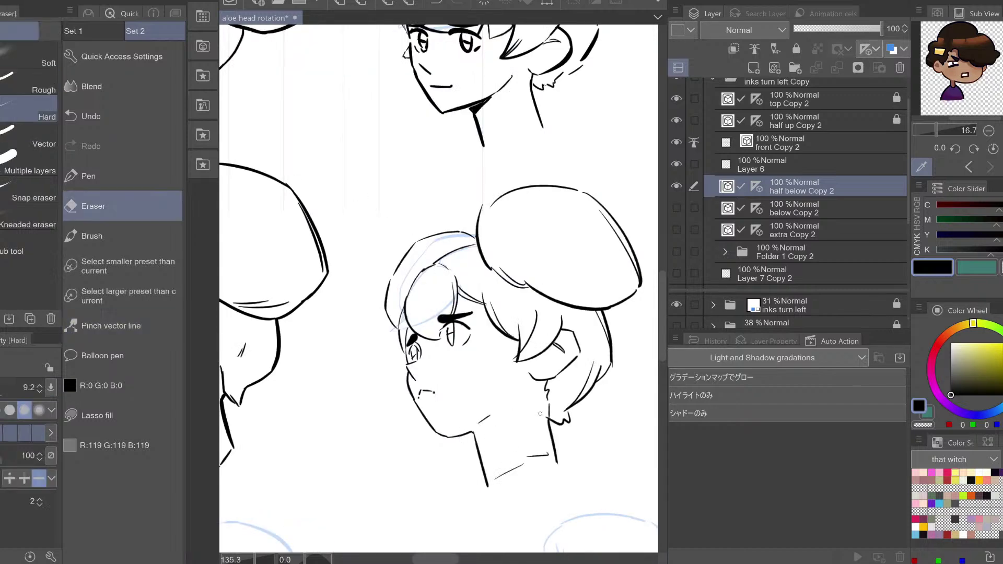
pyautogui.moveTo(547, 414); pyautogui.dragTo(550, 421)
pyautogui.hotkey('ctrl', 'z')
pyautogui.click(32, 473)
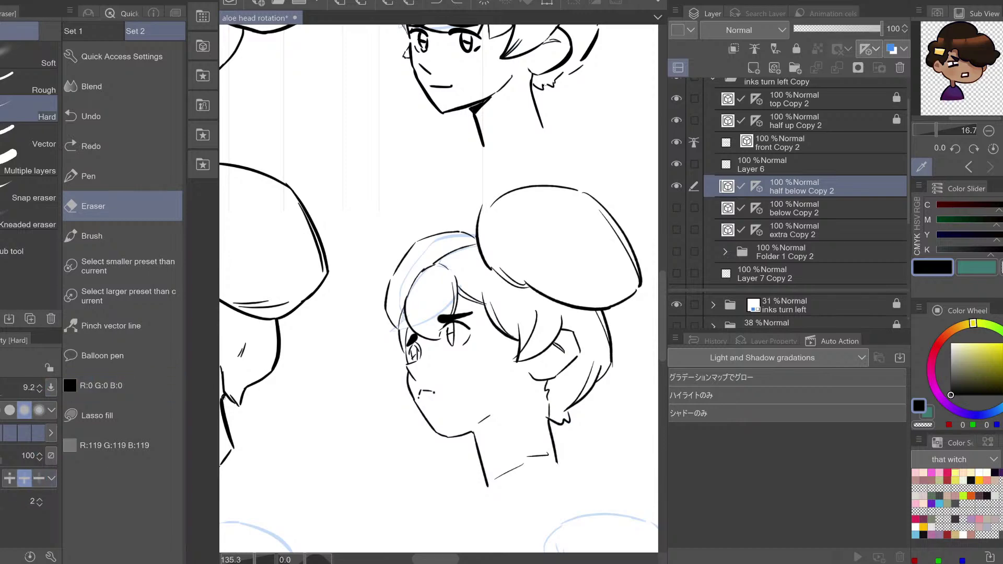
pyautogui.click(546, 417)
pyautogui.hotkey('ctrl', 'z')
pyautogui.click(546, 418)
pyautogui.press('h')
pyautogui.press('p')
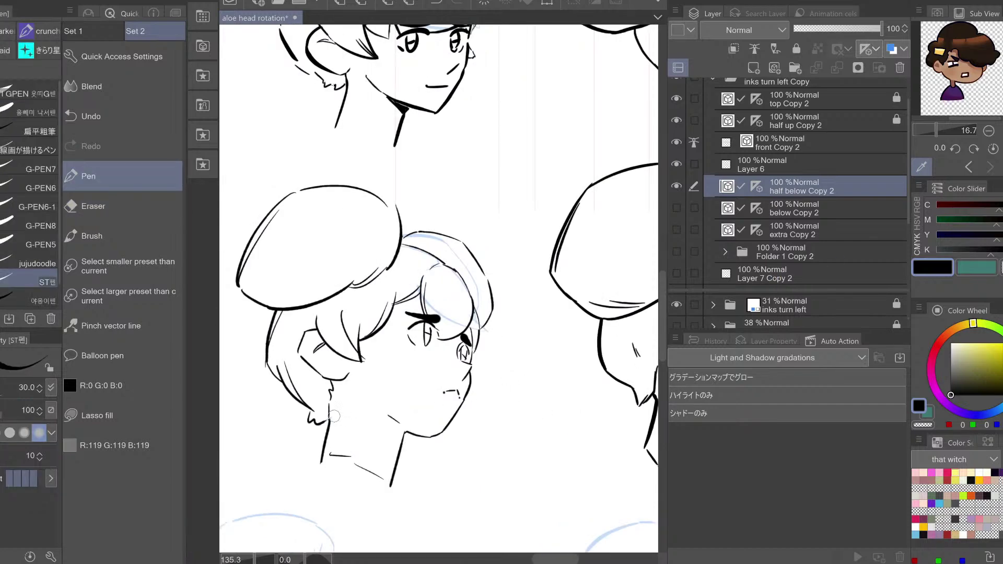
pyautogui.press('h')
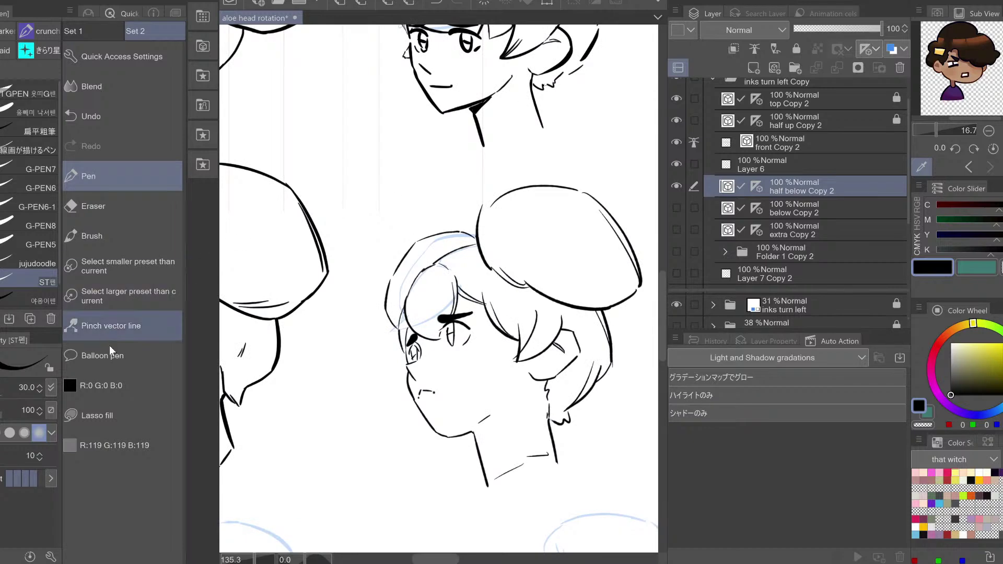
# Set the Hard eraser's vector mode to erase only the touched areas
pyautogui.click(118, 327)
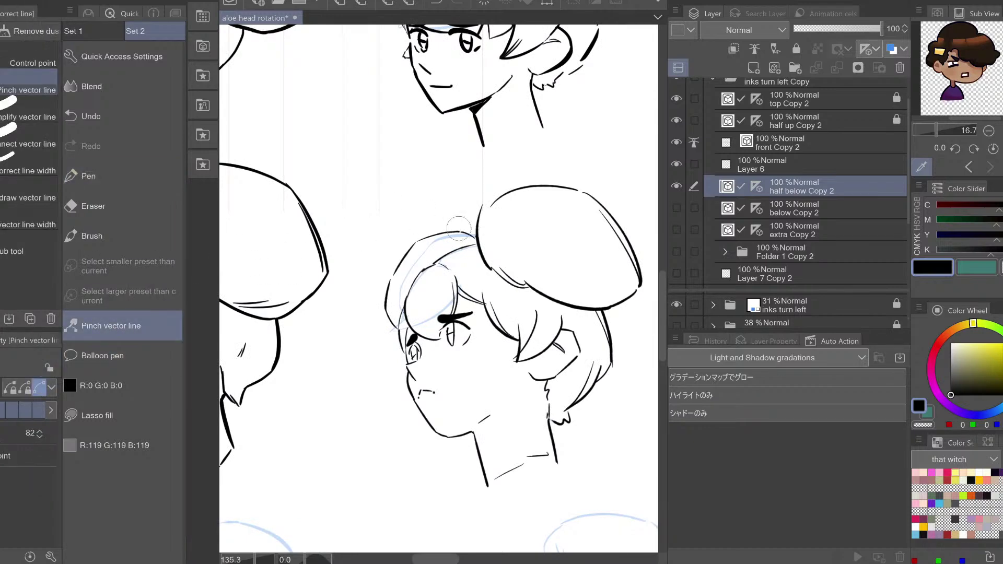
pyautogui.moveTo(383, 332); pyautogui.dragTo(400, 320)
pyautogui.press('e')
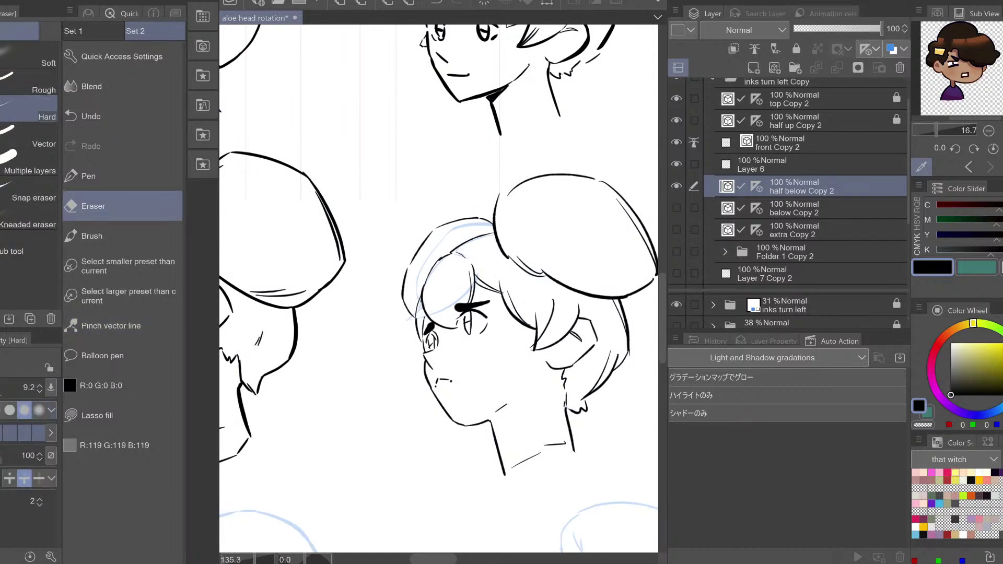
pyautogui.click(10, 479)
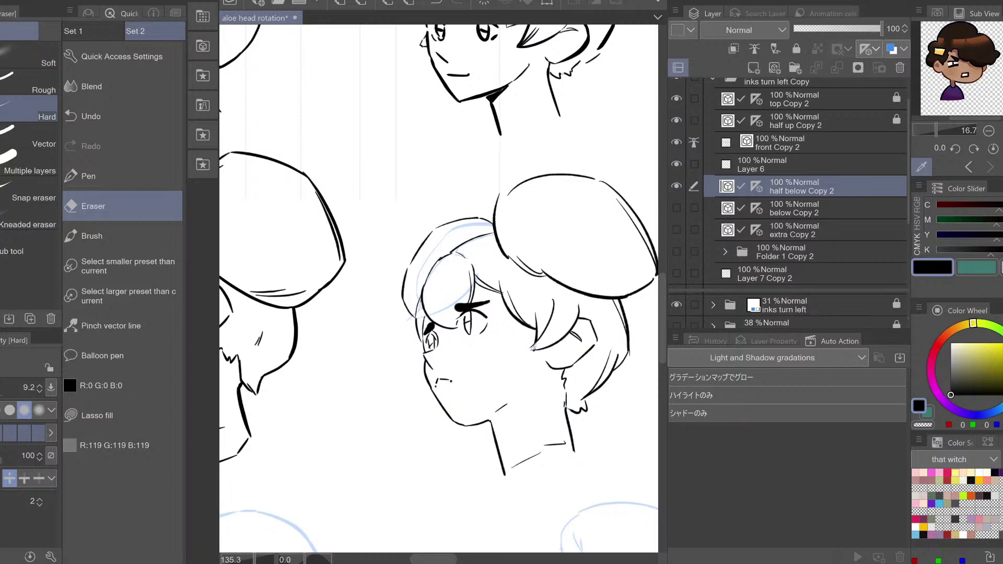
# Examine the inked upward-tilted heads in mirrored view and in the overview of the whole rotation sheet
pyautogui.press('h')
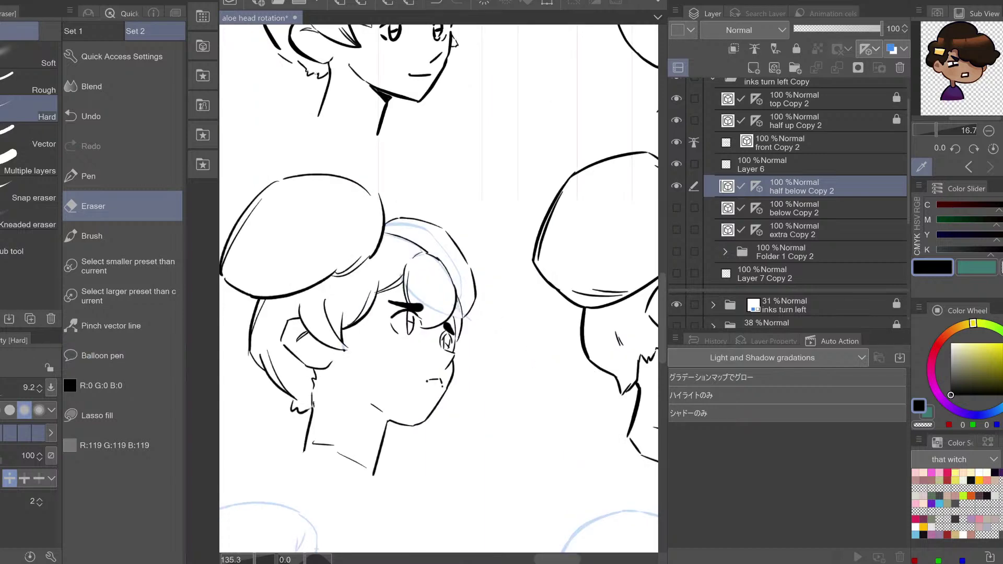
pyautogui.moveTo(384, 382); pyautogui.dragTo(780, 347)
pyautogui.press('h')
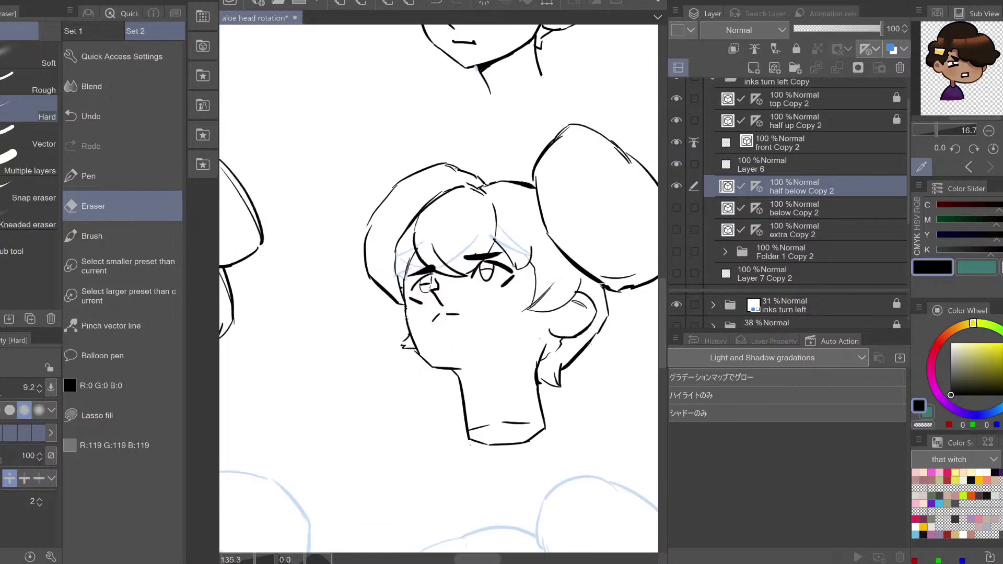
pyautogui.moveTo(439, 357)
pyautogui.mouseDown()
pyautogui.moveTo(523, 340)
pyautogui.moveTo(305, 382)
pyautogui.mouseUp()
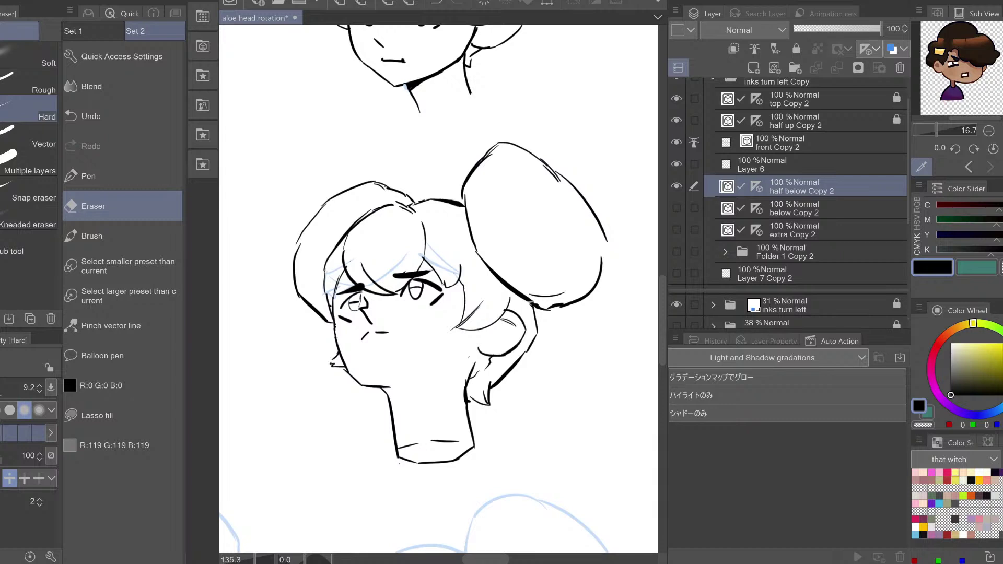
pyautogui.hotkey('ctrl', 'space')
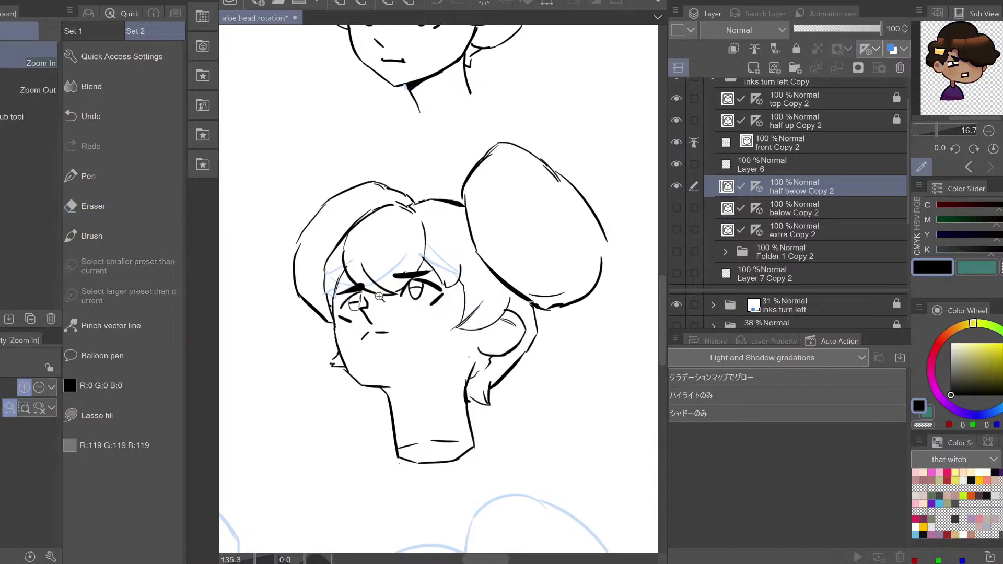
pyautogui.moveTo(409, 309)
pyautogui.mouseDown()
pyautogui.moveTo(384, 300)
pyautogui.moveTo(495, 249)
pyautogui.mouseUp()
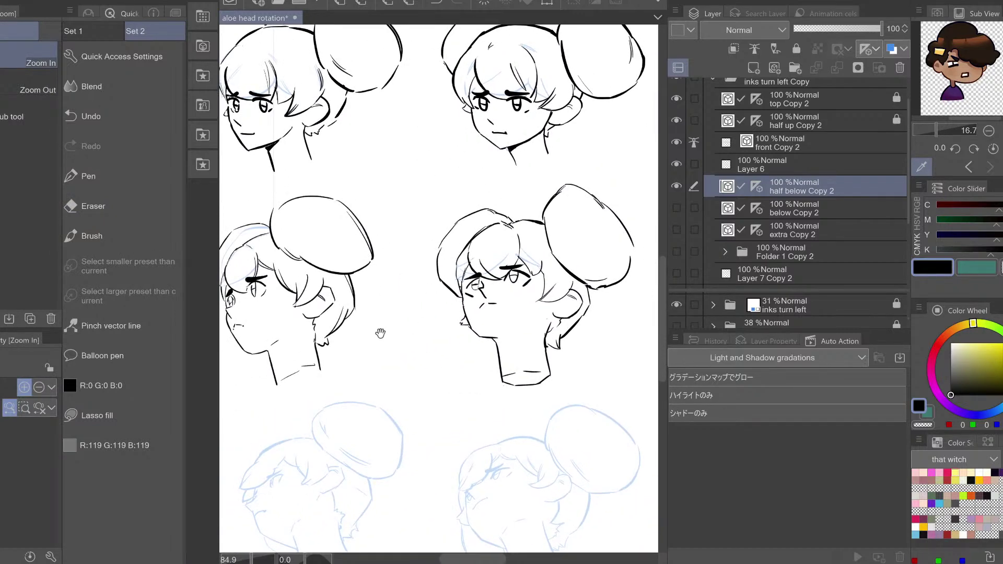
pyautogui.moveTo(381, 332)
pyautogui.mouseDown()
pyautogui.moveTo(459, 300)
pyautogui.moveTo(450, 279)
pyautogui.moveTo(423, 292)
pyautogui.moveTo(534, 269)
pyautogui.moveTo(441, 289)
pyautogui.mouseUp()
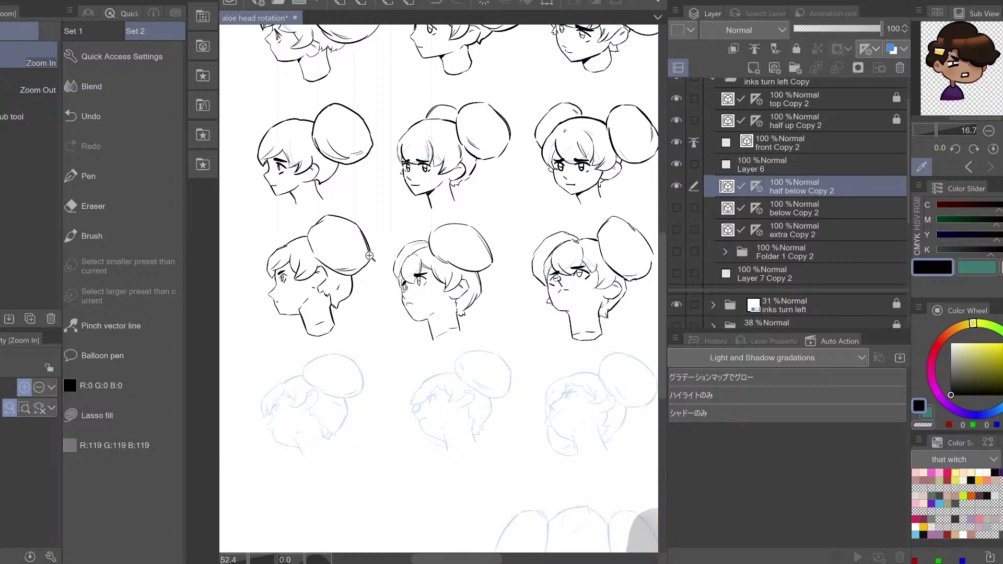
pyautogui.moveTo(373, 255); pyautogui.dragTo(387, 253)
pyautogui.click(97, 325)
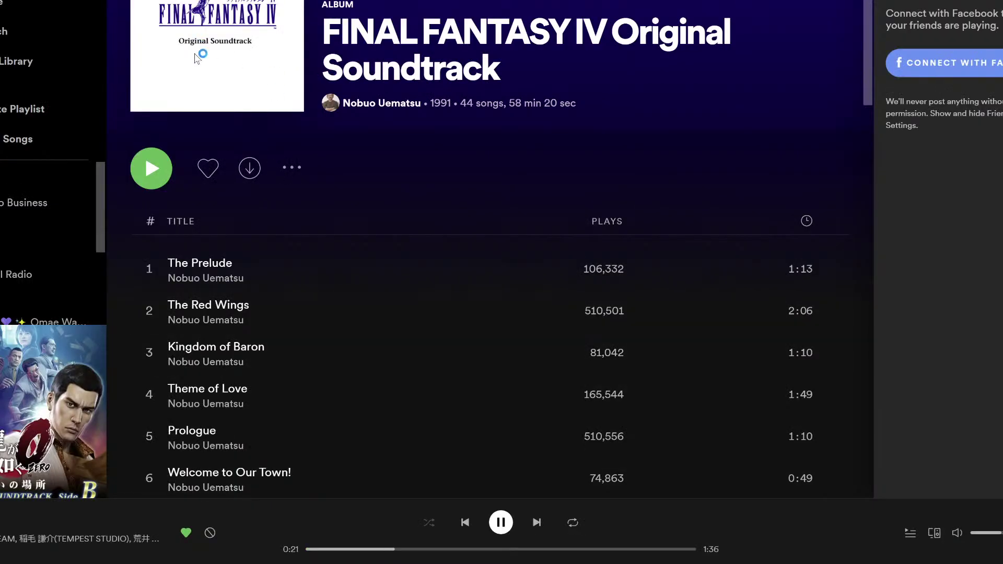
# Search Spotify for "hollow knight" and list all matching songs
pyautogui.click(12, 36)
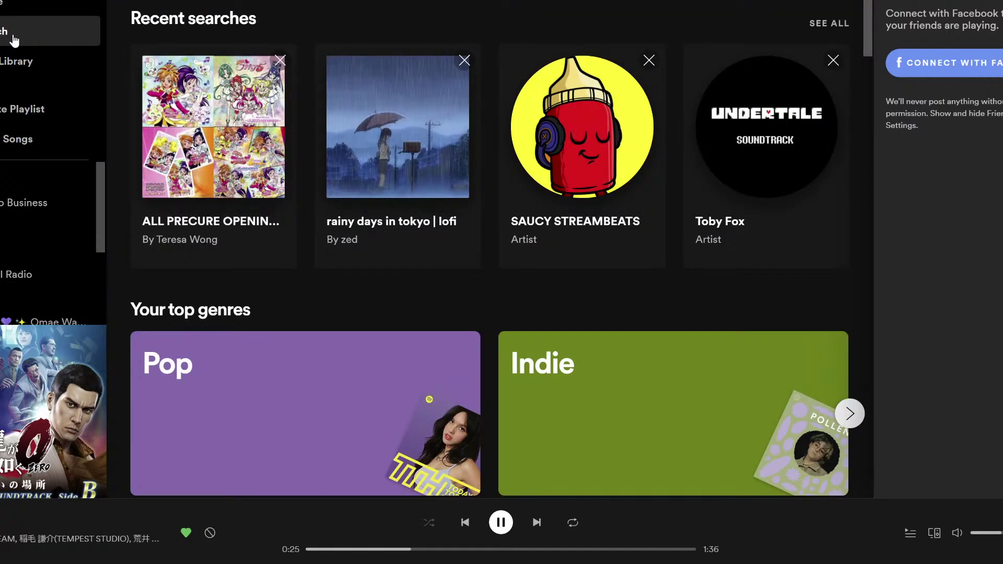
pyautogui.write('b')
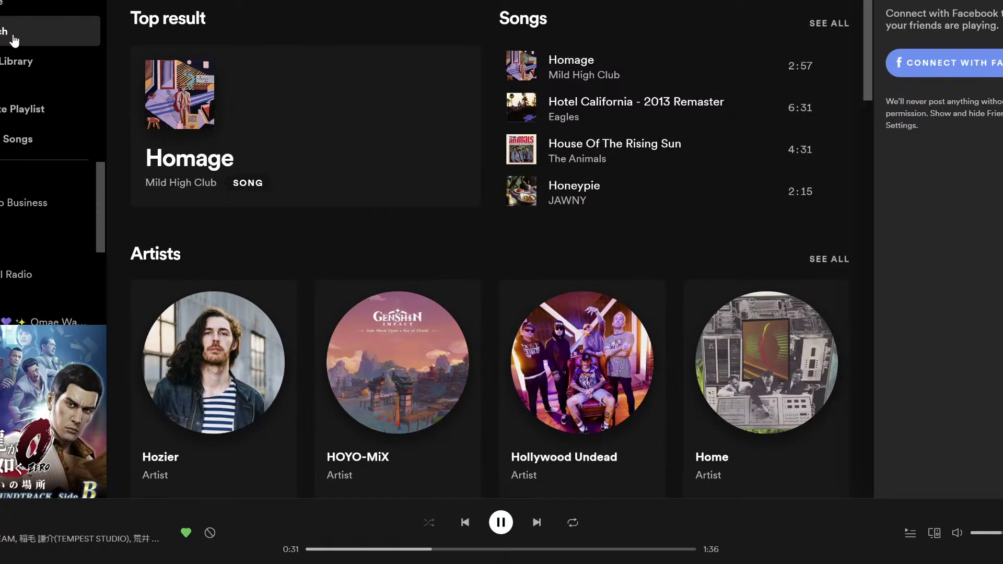
pyautogui.write('llow knight')
pyautogui.press('Return')
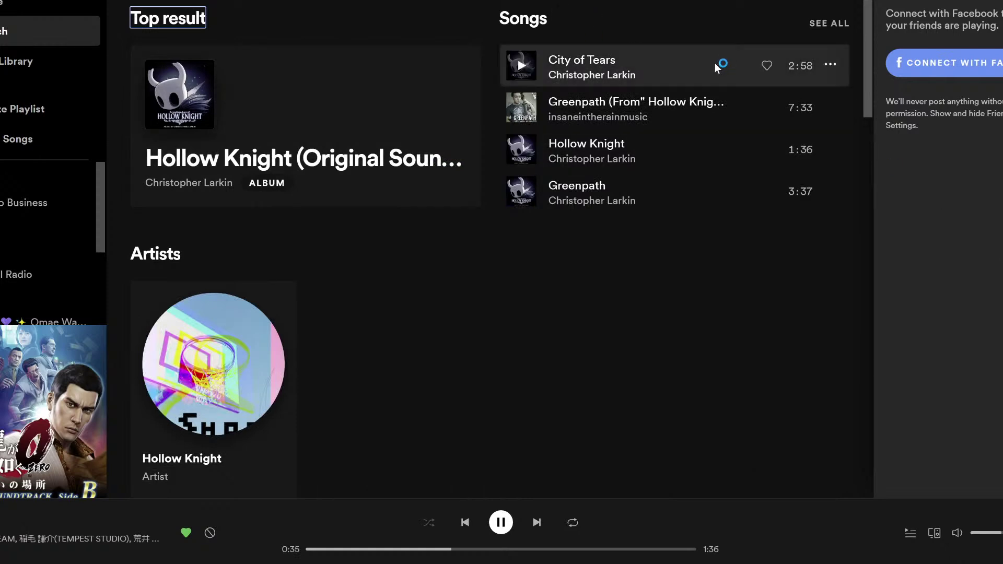
pyautogui.click(828, 24)
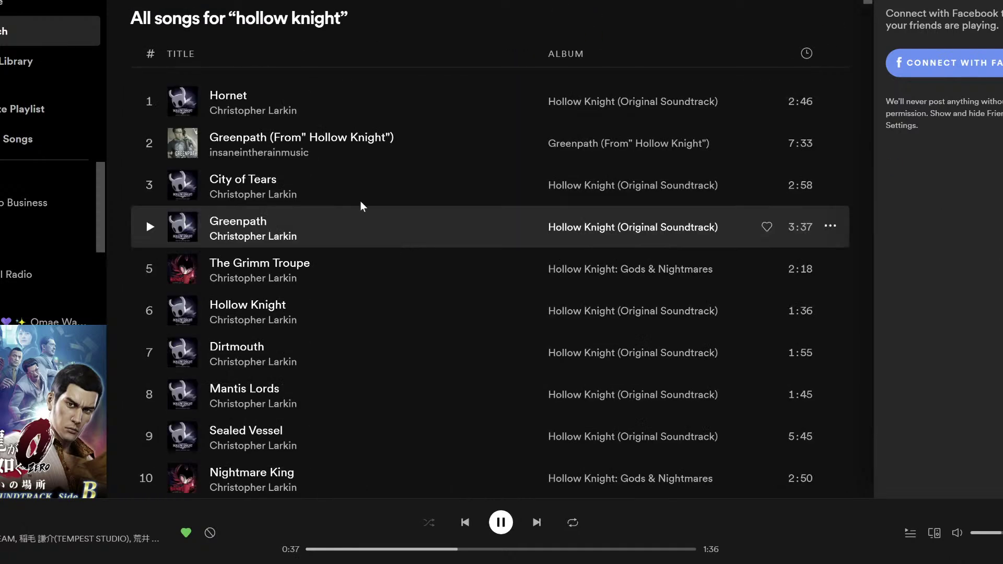
# Play the track "Hollow Knight" from the song results
pyautogui.click(269, 105)
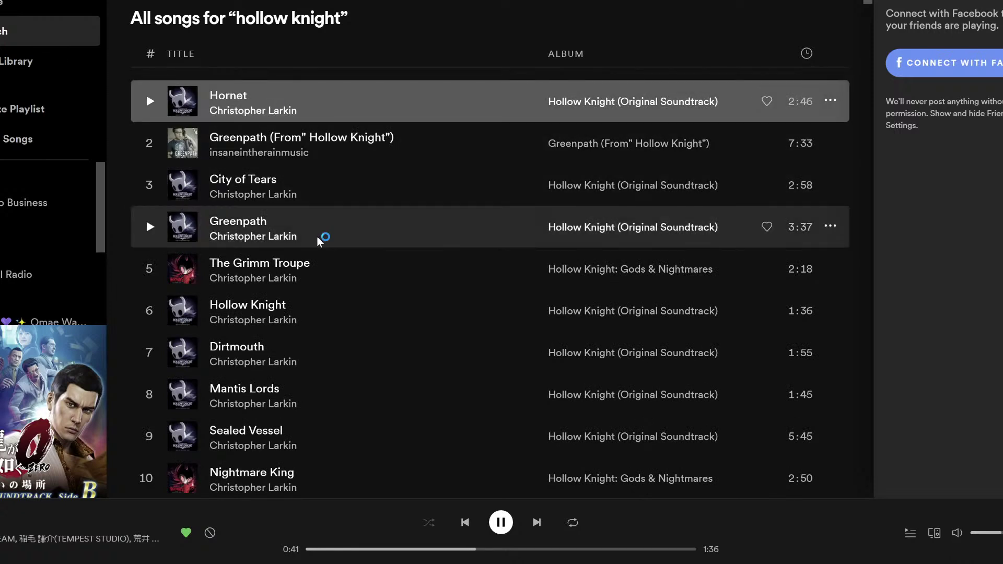
pyautogui.doubleClick(258, 92)
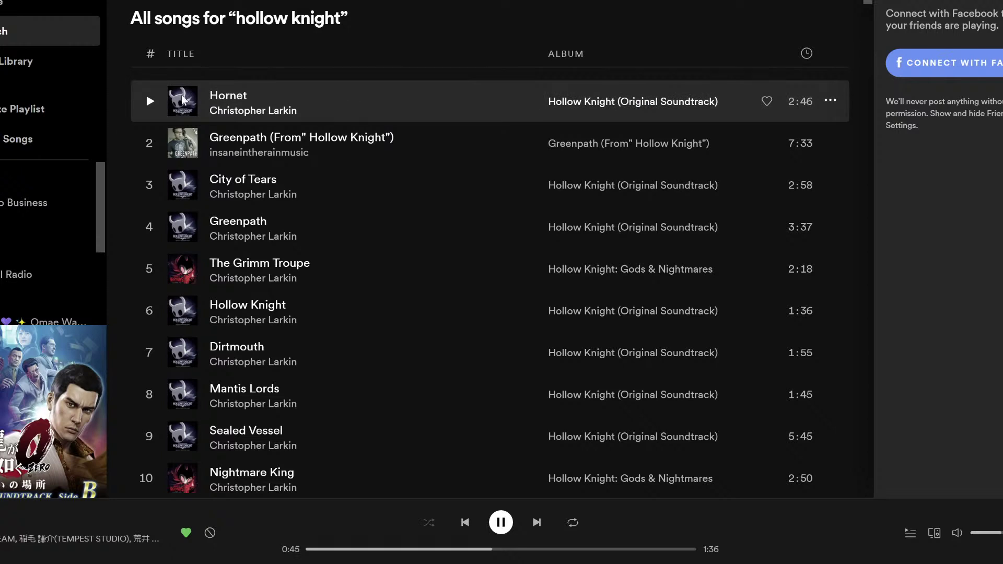
pyautogui.click(237, 96)
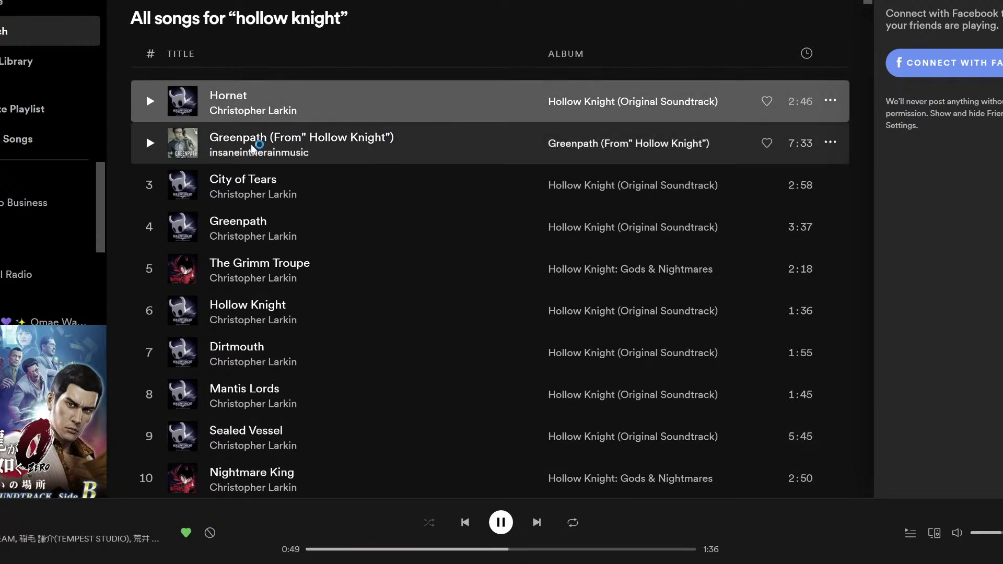
pyautogui.click(149, 311)
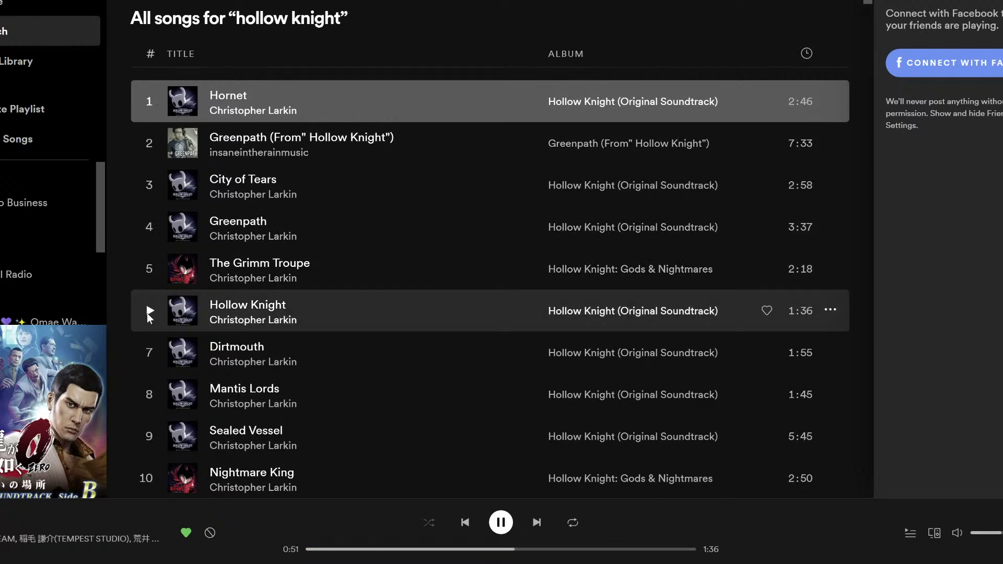
pyautogui.scroll(-1, 261, 334)
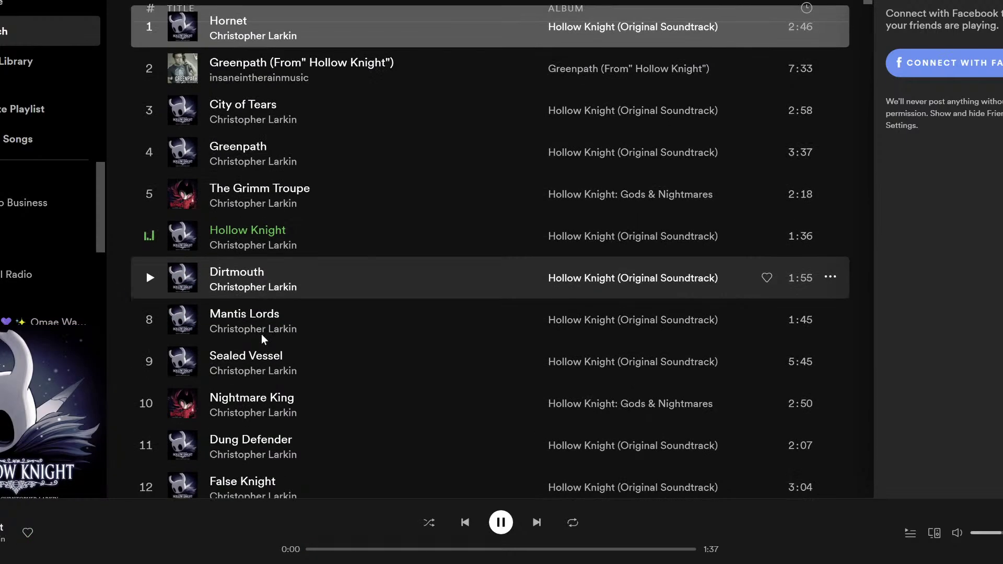
pyautogui.click(384, 235)
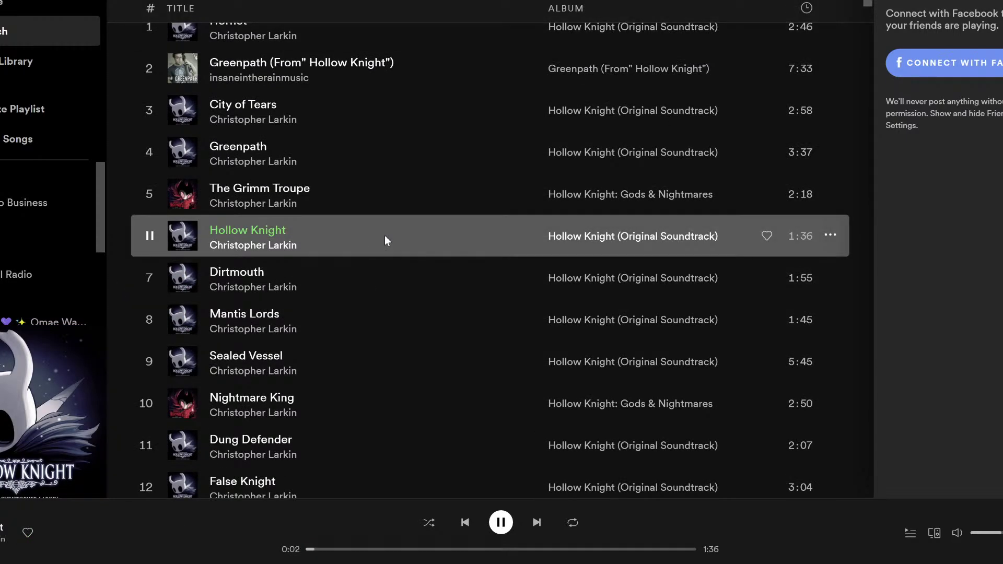
# Open the album Hollow Knight (Original Soundtrack), play "Enter Hallownest" and switch back to the head rotation drawing in Clip Studio Paint
pyautogui.click(643, 243)
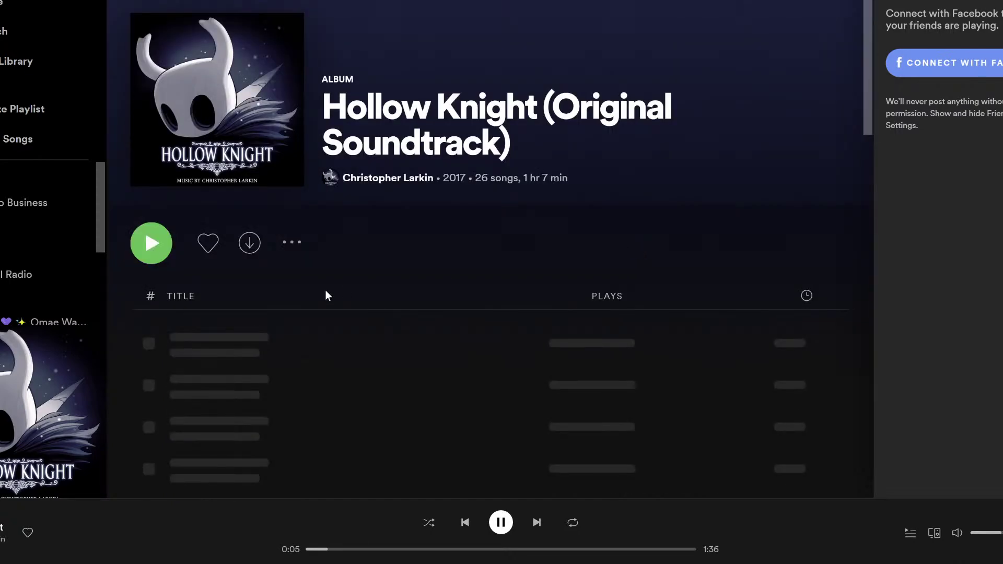
pyautogui.scroll(-1, 152, 336)
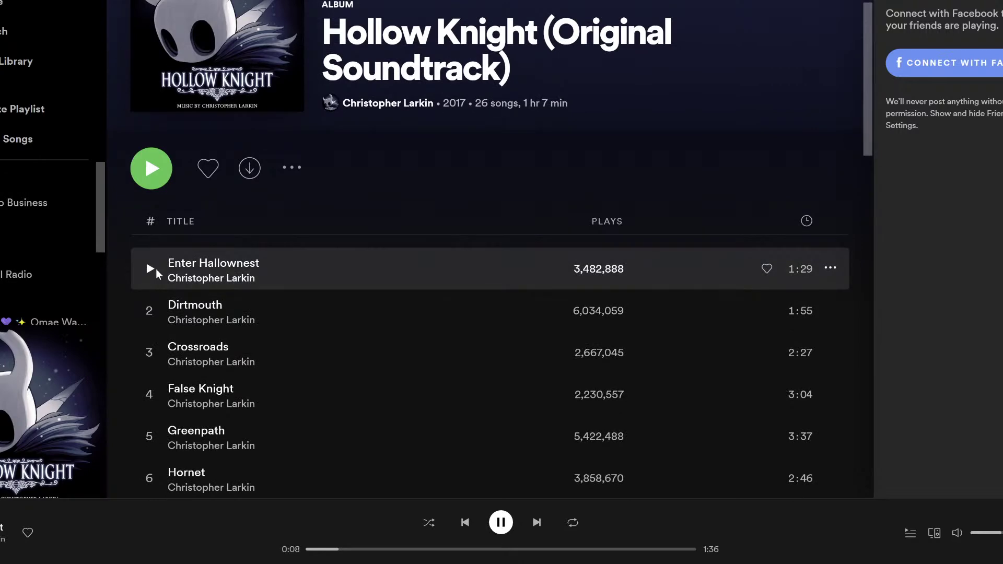
pyautogui.click(155, 268)
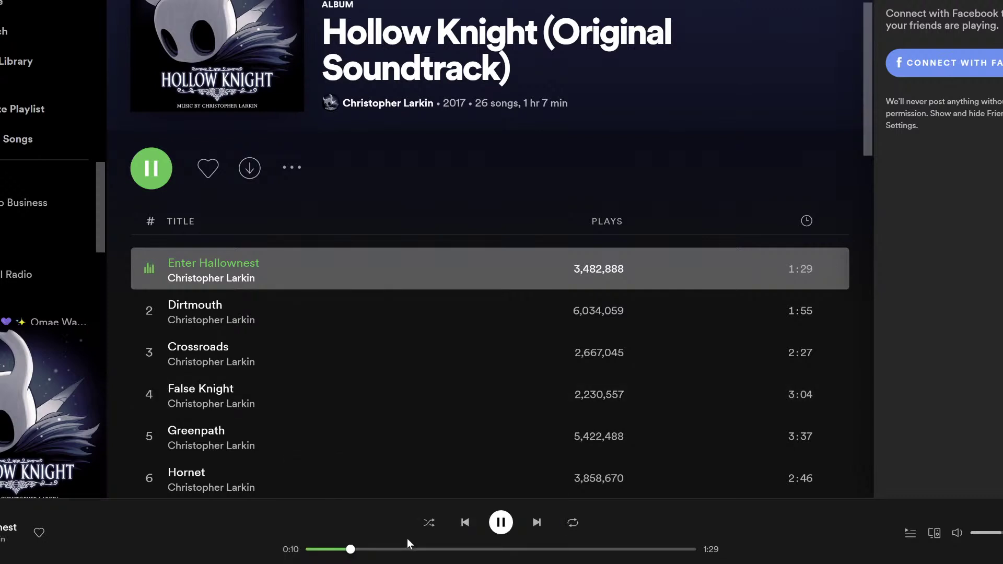
pyautogui.moveTo(403, 554)
pyautogui.click(365, 522)
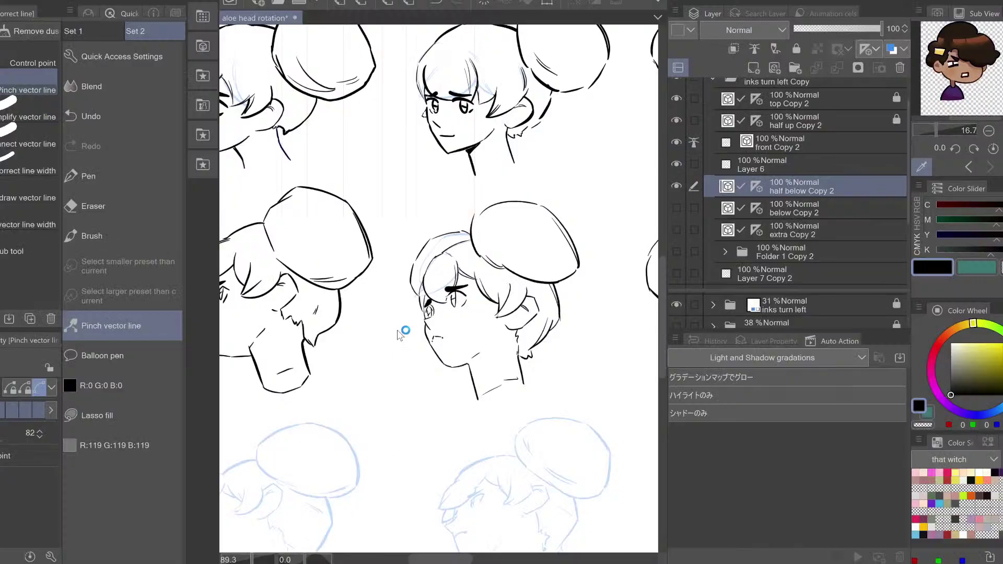
# Examine the row of upward-tilted heads up close and within the overview of the whole rotation sheet
pyautogui.moveTo(450, 322); pyautogui.dragTo(533, 299)
pyautogui.moveTo(645, 297); pyautogui.dragTo(418, 334)
pyautogui.hotkey('ctrl', 'space')
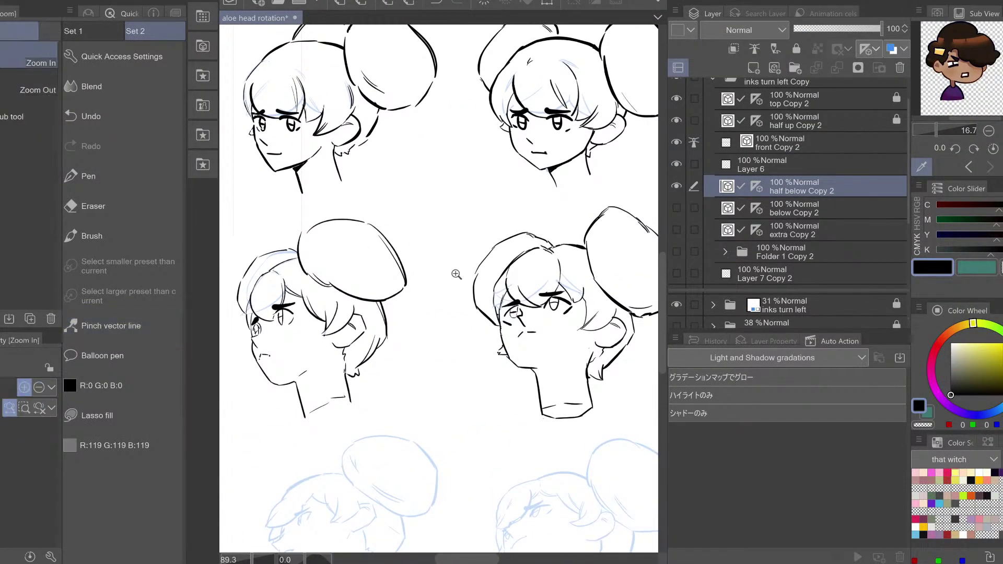
pyautogui.moveTo(456, 275); pyautogui.dragTo(341, 244)
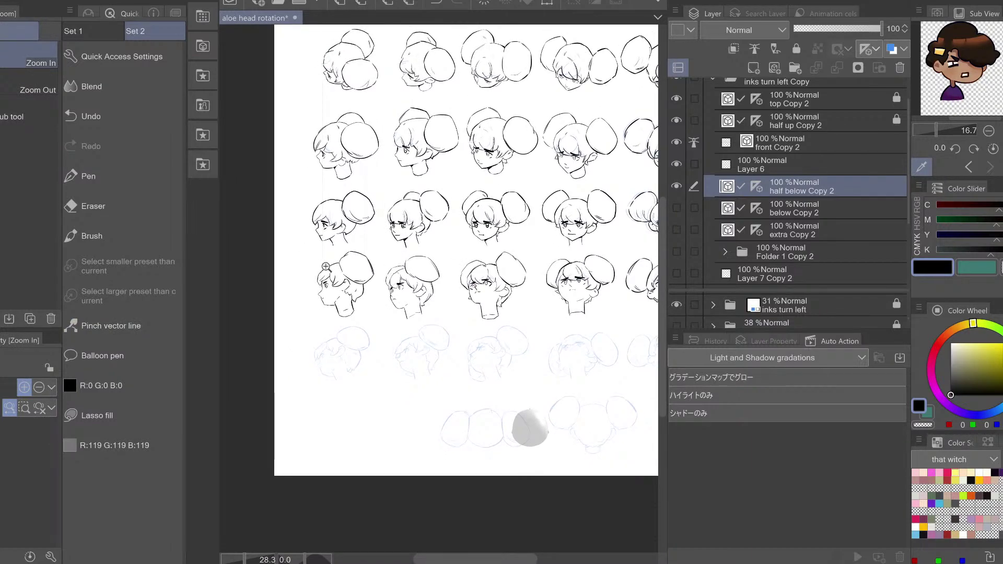
pyautogui.moveTo(325, 278); pyautogui.dragTo(506, 258)
pyautogui.click(130, 328)
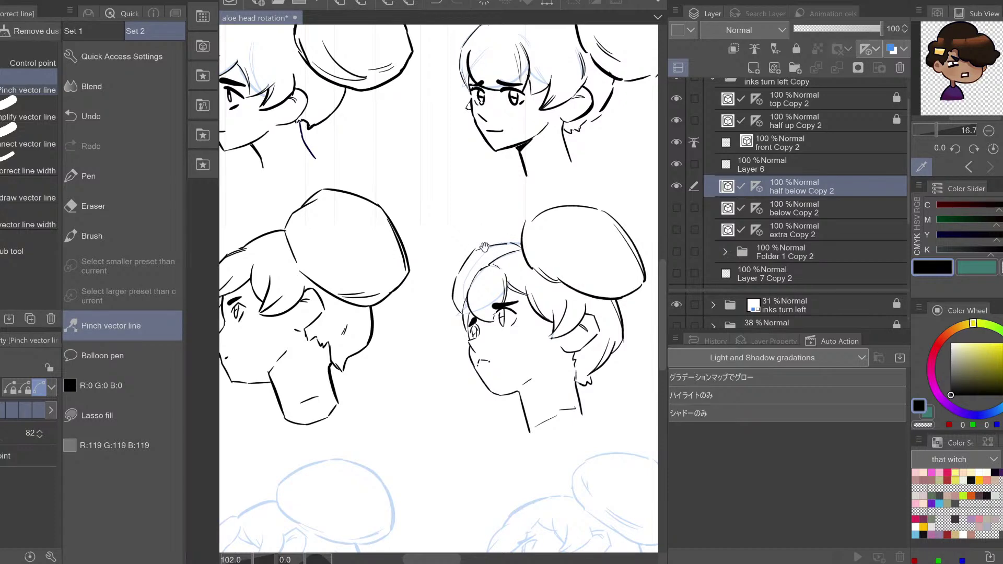
pyautogui.moveTo(426, 323); pyautogui.dragTo(470, 289)
pyautogui.moveTo(384, 298)
pyautogui.mouseDown()
pyautogui.moveTo(421, 293)
pyautogui.moveTo(434, 330)
pyautogui.moveTo(345, 334)
pyautogui.mouseUp()
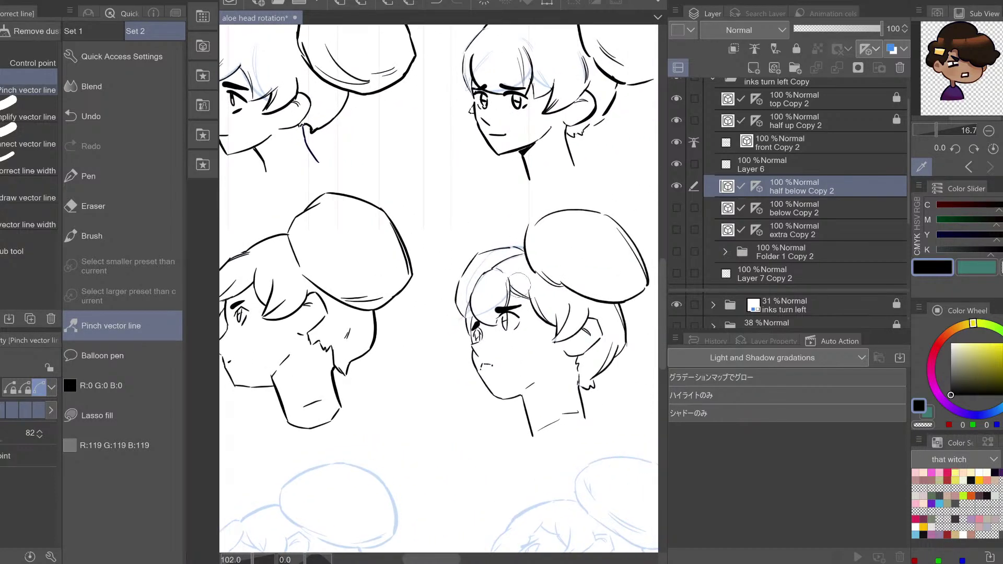
# Set the Hard eraser's vector mode to remove whole lines and erase the fringe strand above the near brow of the three-quarter upward-tilted head
pyautogui.press('e')
pyautogui.moveTo(550, 296); pyautogui.dragTo(508, 295)
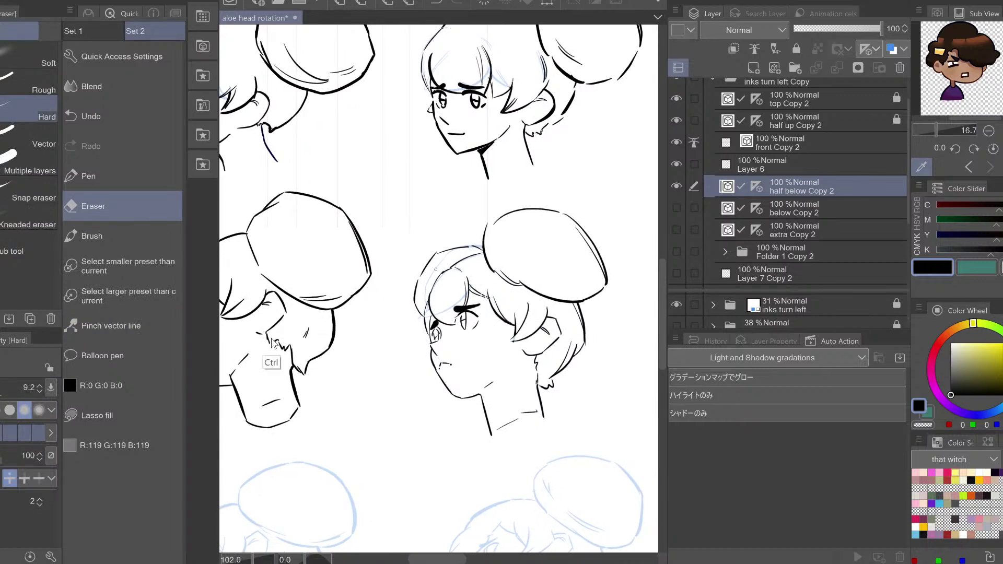
pyautogui.hotkey('ctrl', 'z')
pyautogui.click(39, 478)
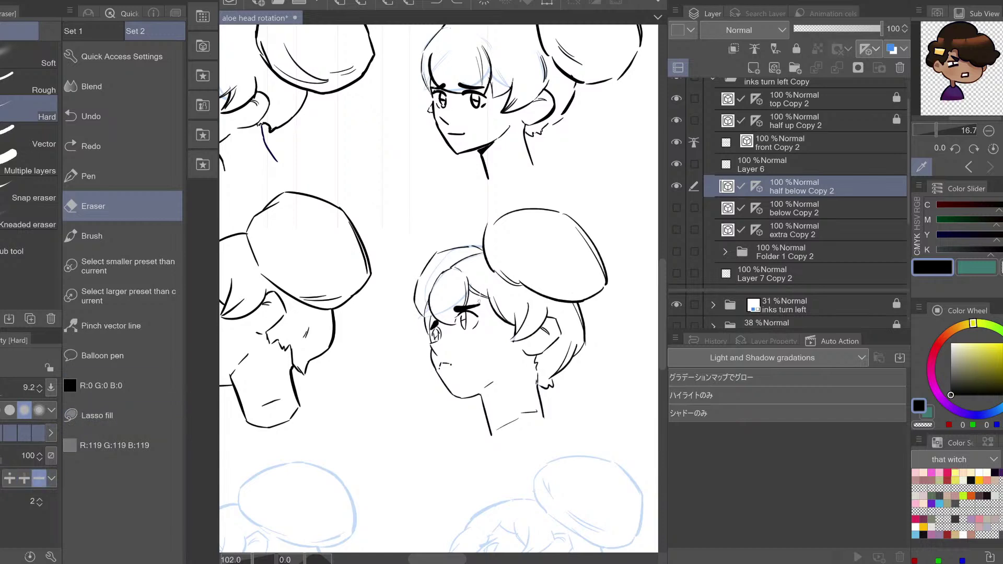
pyautogui.moveTo(479, 301); pyautogui.dragTo(487, 288)
pyautogui.moveTo(520, 344); pyautogui.dragTo(471, 347)
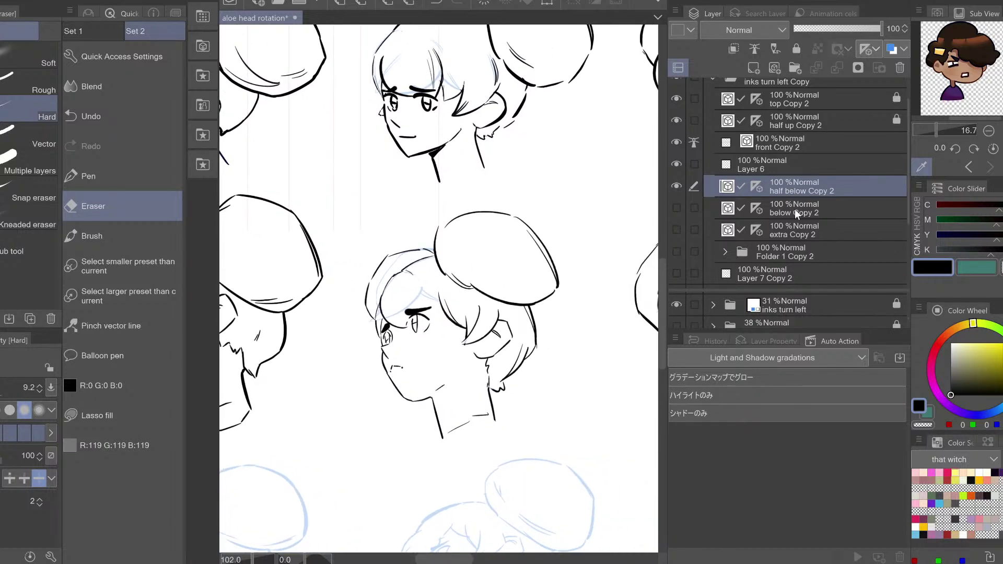
# Redraw the fringe strand from the hair parting down to the near brow with the ST pen, undoing rejected strokes
pyautogui.press('p')
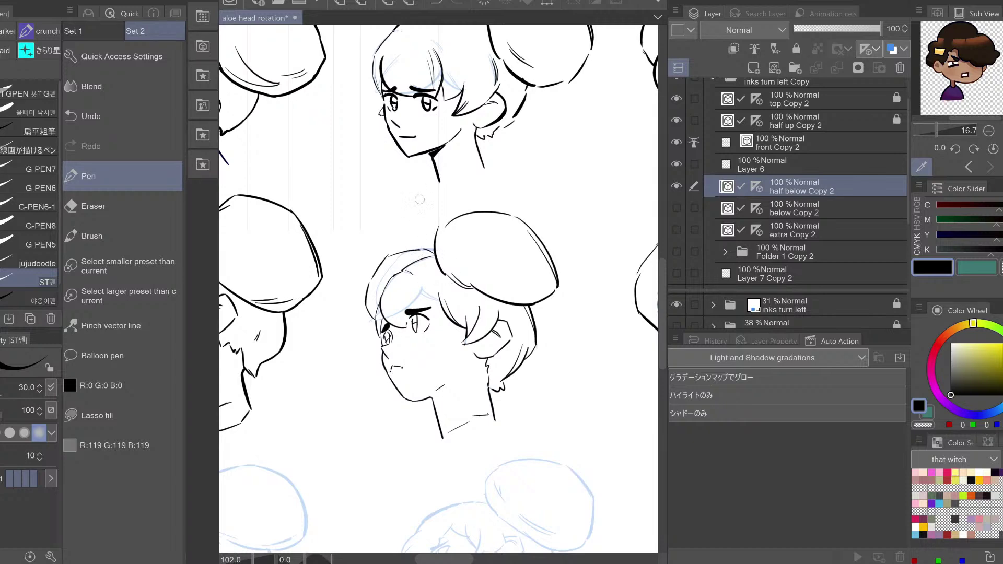
pyautogui.press('h')
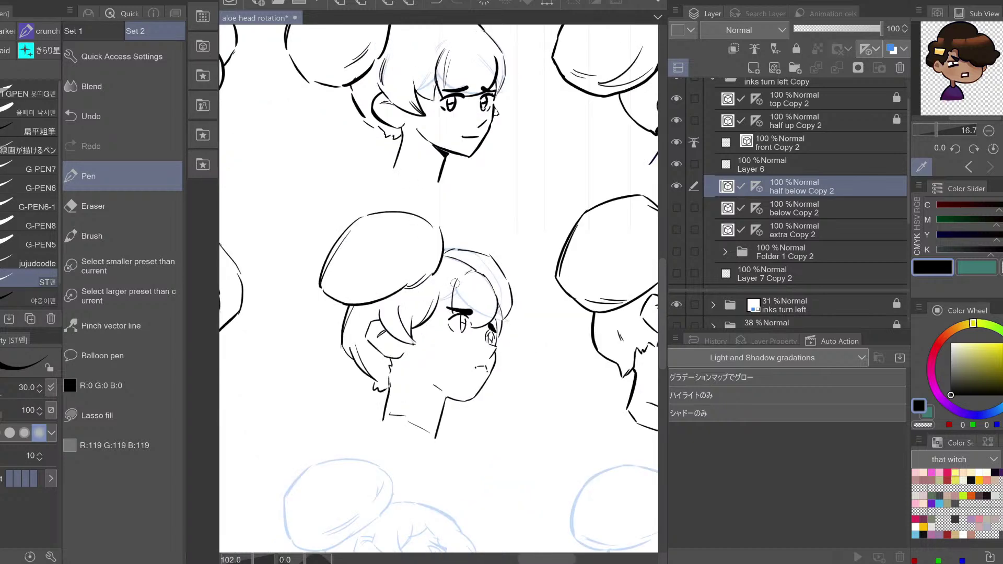
pyautogui.press('h')
pyautogui.hotkey('ctrl', 'z')
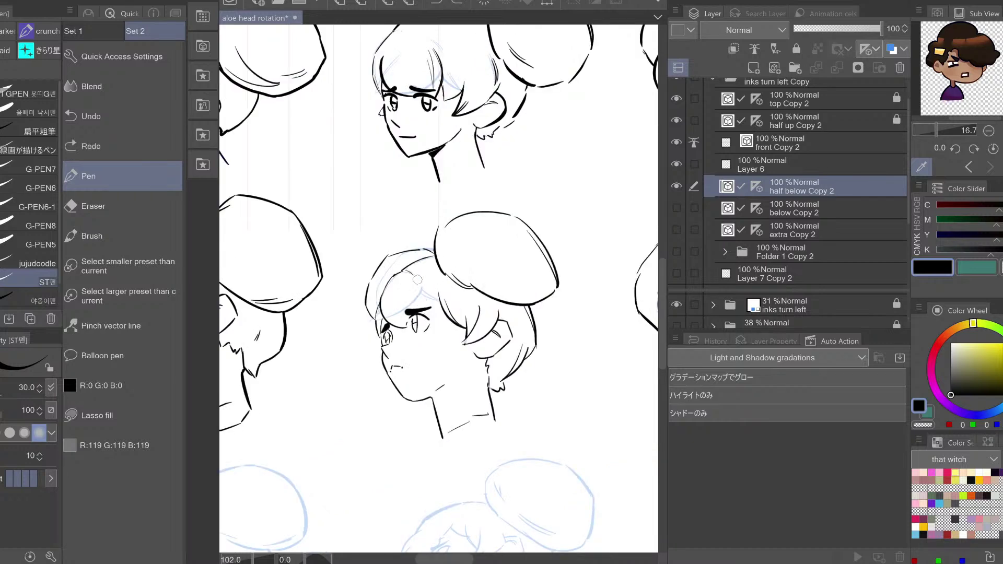
pyautogui.moveTo(417, 277); pyautogui.dragTo(430, 314)
pyautogui.hotkey('ctrl', 'z')
pyautogui.moveTo(418, 277); pyautogui.dragTo(426, 303)
pyautogui.hotkey('ctrl', 'z')
# Erase the adjoining fringe lock line between the near brow and the ear, checking the head mirrored
pyautogui.press('e')
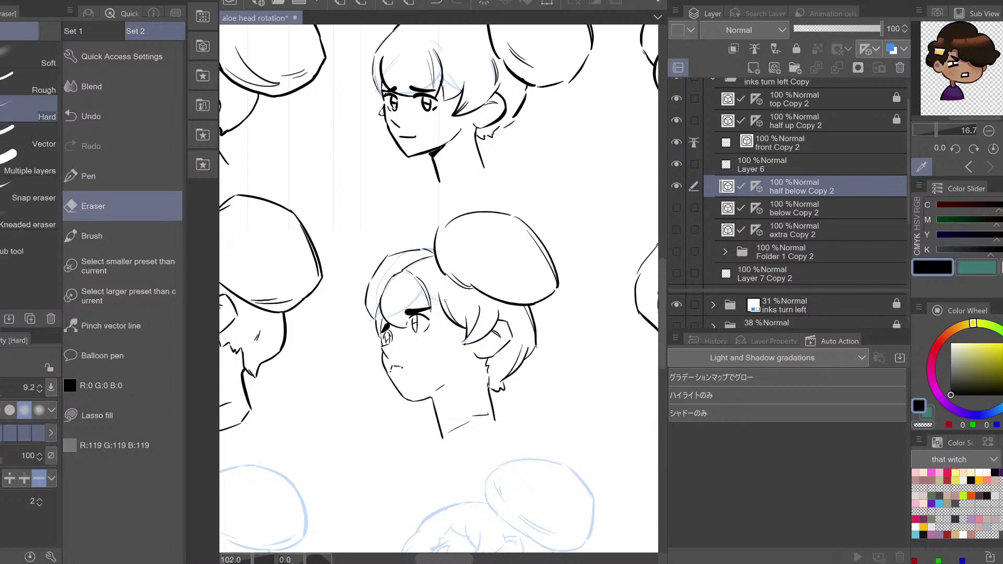
pyautogui.moveTo(449, 303); pyautogui.dragTo(446, 315)
pyautogui.press('h')
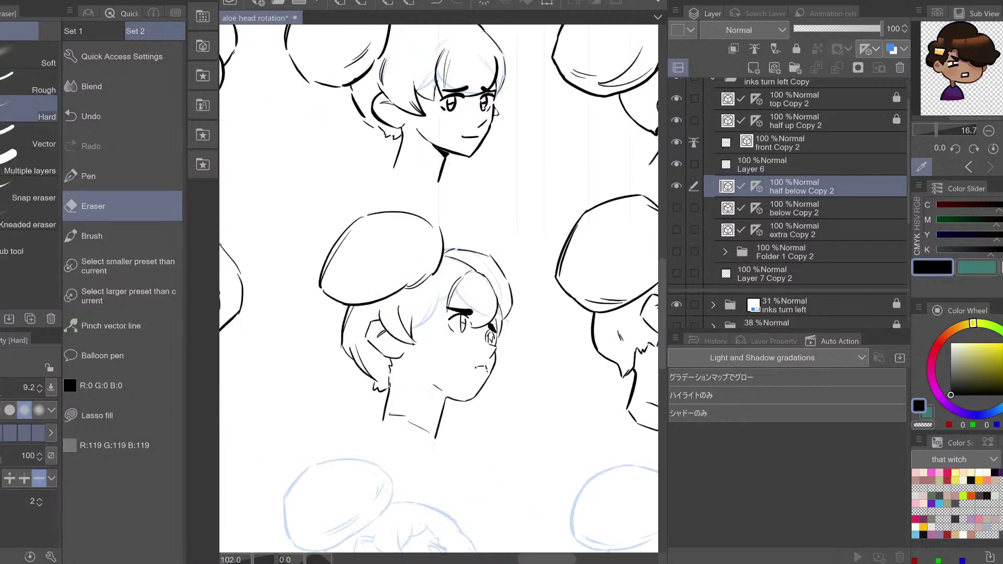
pyautogui.press('p')
pyautogui.press('h')
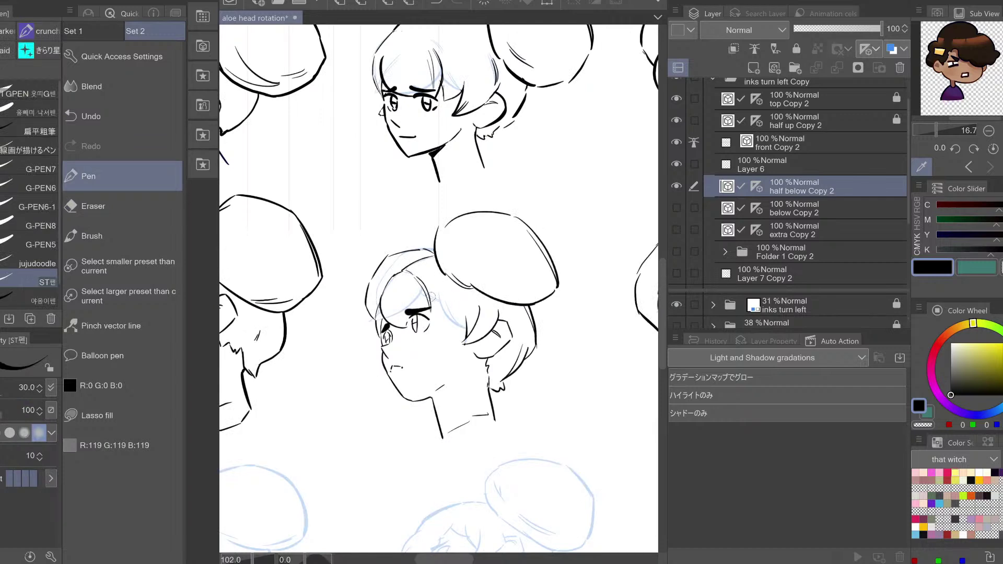
# Redraw the erased fringe lock as a pointed tuft beside the near eye, undoing rejected strokes and comparing it mirrored
pyautogui.moveTo(472, 308)
pyautogui.mouseDown()
pyautogui.moveTo(450, 344)
pyautogui.moveTo(439, 307)
pyautogui.moveTo(445, 324)
pyautogui.mouseUp()
pyautogui.hotkey('ctrl', 'z')
pyautogui.hotkey('ctrl', 'z')
pyautogui.moveTo(446, 324); pyautogui.dragTo(467, 307)
pyautogui.press('h')
pyautogui.press('h')
pyautogui.hotkey('ctrl', 'z')
pyautogui.hotkey('ctrl', 'z')
pyautogui.hotkey('ctrl', 'z')
pyautogui.press('h')
pyautogui.press('h')
pyautogui.click(110, 326)
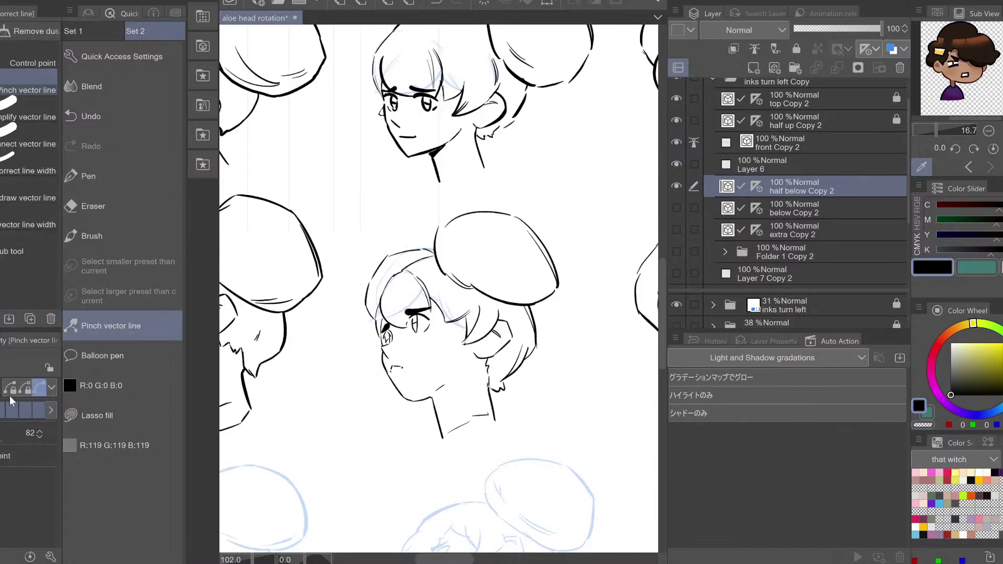
pyautogui.click(27, 389)
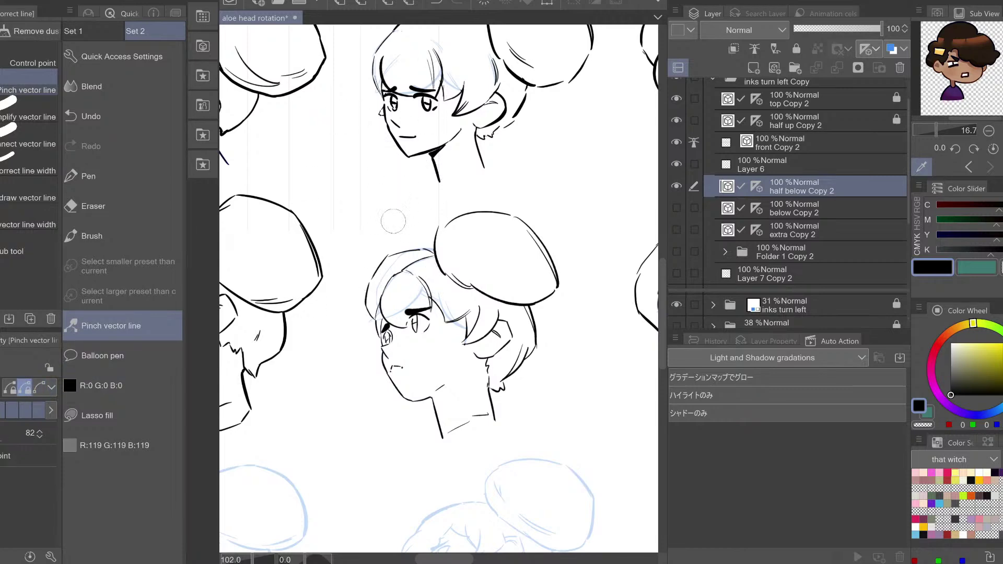
pyautogui.moveTo(399, 244); pyautogui.dragTo(405, 233)
pyautogui.press('e')
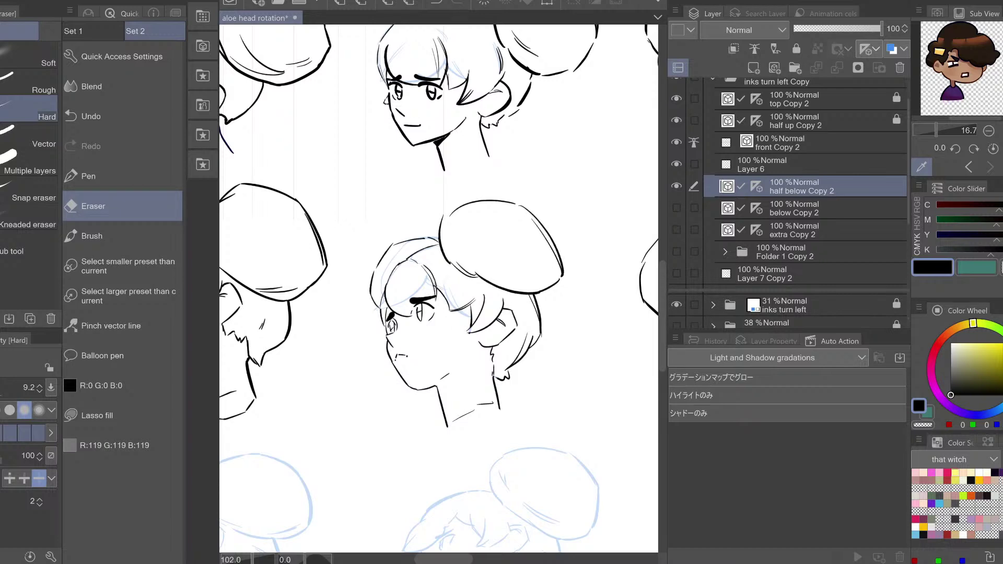
pyautogui.hotkey('ctrl', 'z')
# Set the Hard eraser's vector mode to erase up to intersections and trim the new lock line where it crosses the strand beside the brow
pyautogui.hotkey('ctrl', 'space')
pyautogui.moveTo(420, 283); pyautogui.dragTo(441, 277)
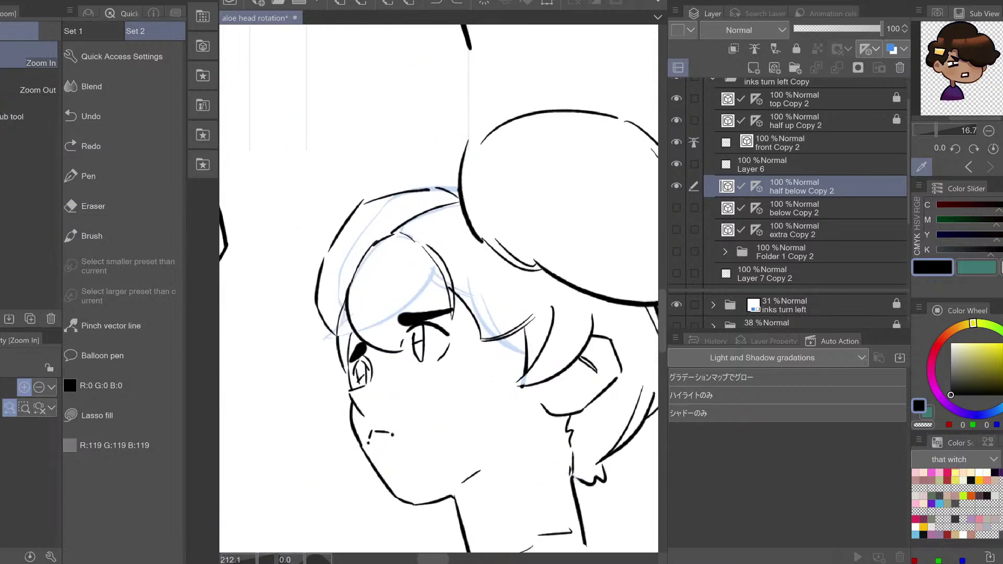
pyautogui.press('e')
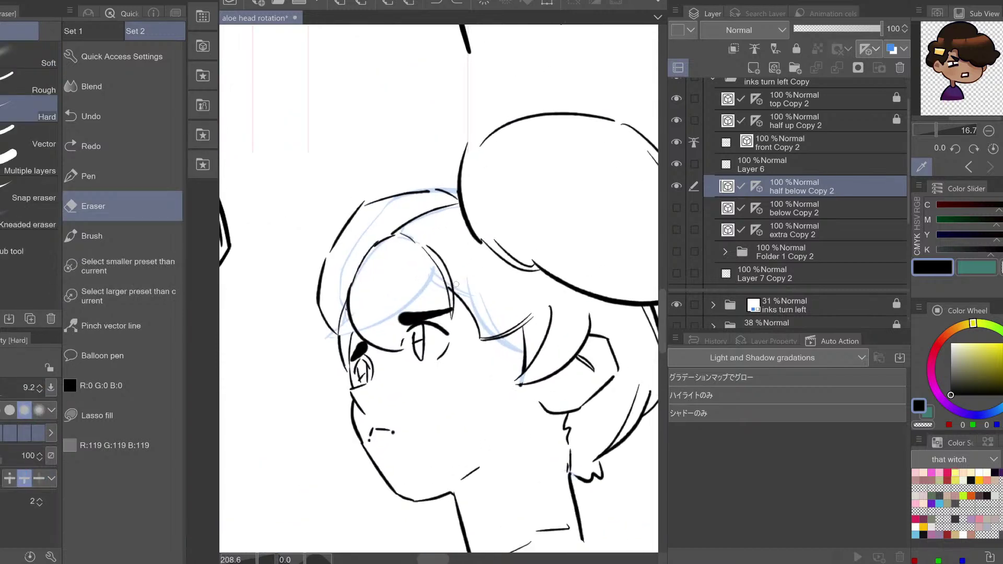
pyautogui.moveTo(450, 294); pyautogui.dragTo(451, 287)
pyautogui.press('h')
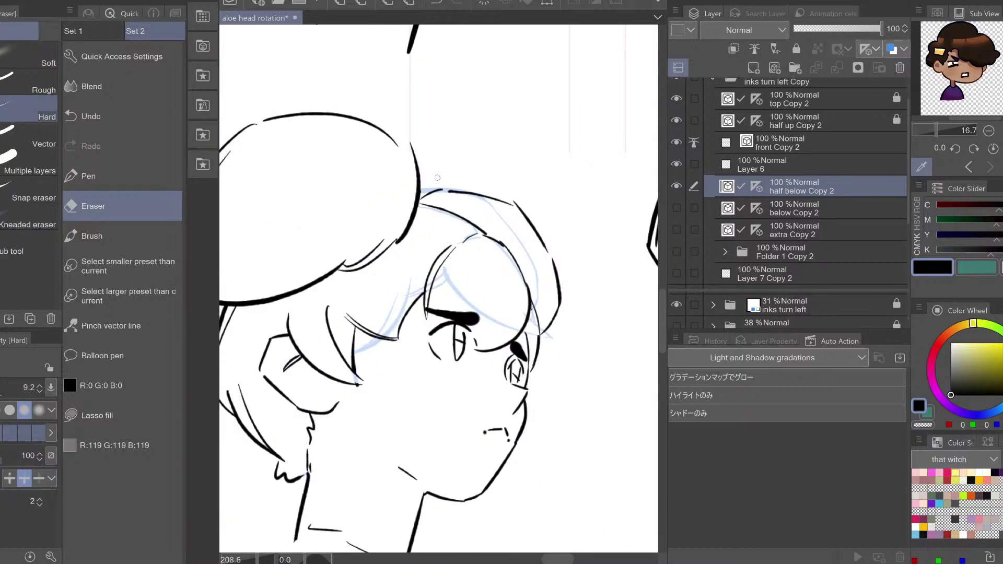
pyautogui.press('h')
# Adjust the new lock's tip and upper end with Pinch vector line using free ends, checking the shape mirrored
pyautogui.click(94, 329)
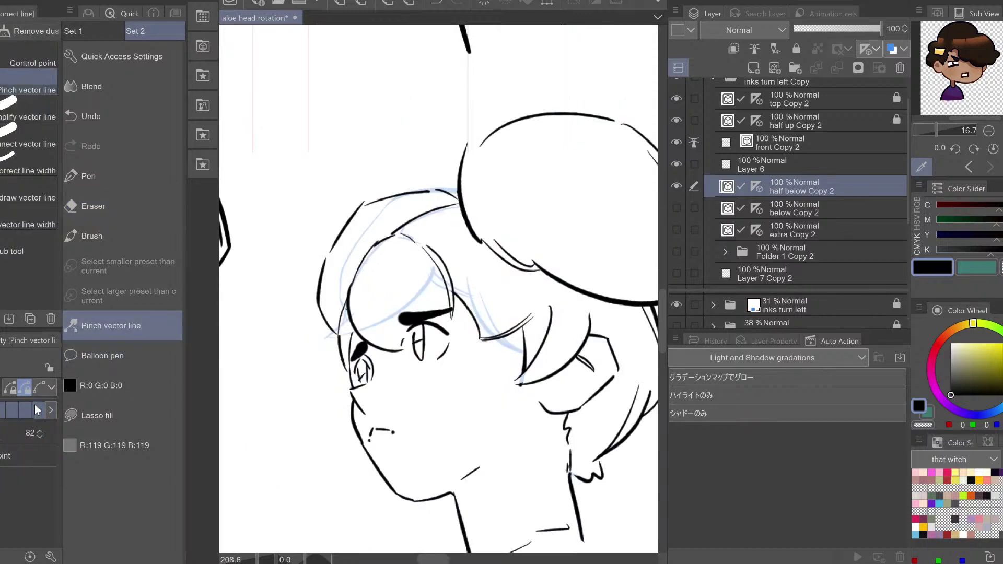
pyautogui.moveTo(483, 336); pyautogui.dragTo(486, 338)
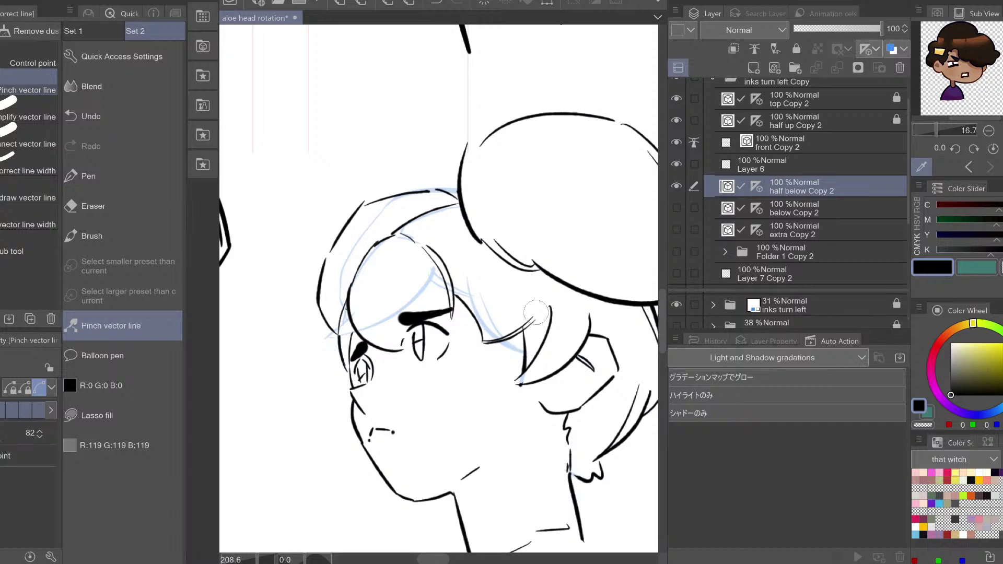
pyautogui.press('e')
pyautogui.press('h')
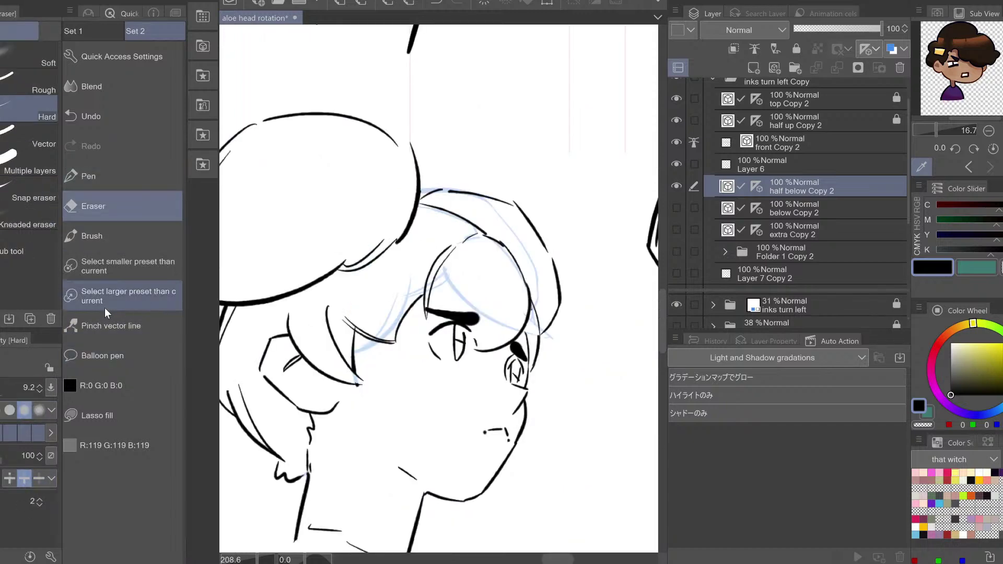
pyautogui.click(130, 316)
pyautogui.press('h')
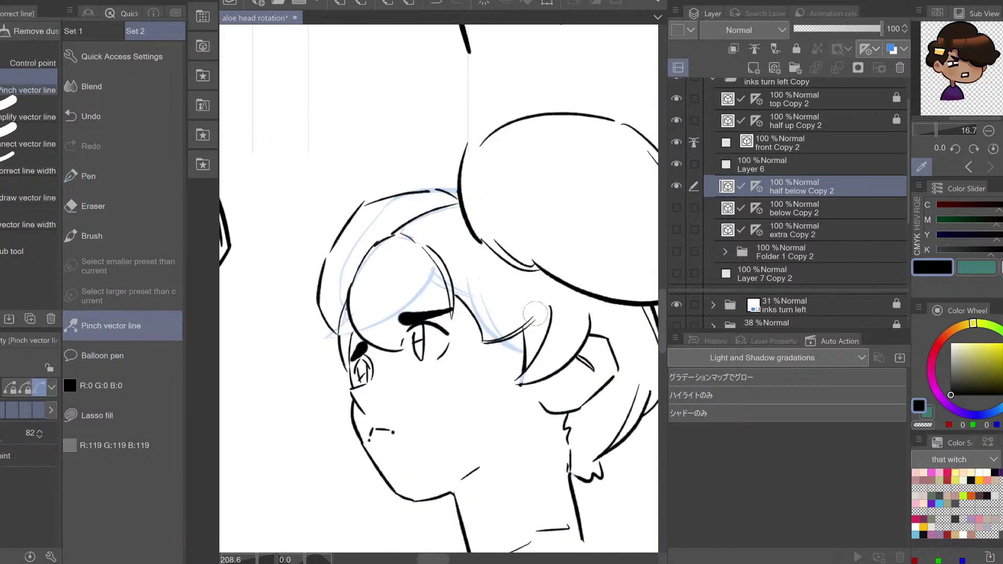
pyautogui.moveTo(534, 314); pyautogui.dragTo(531, 310)
pyautogui.press('h')
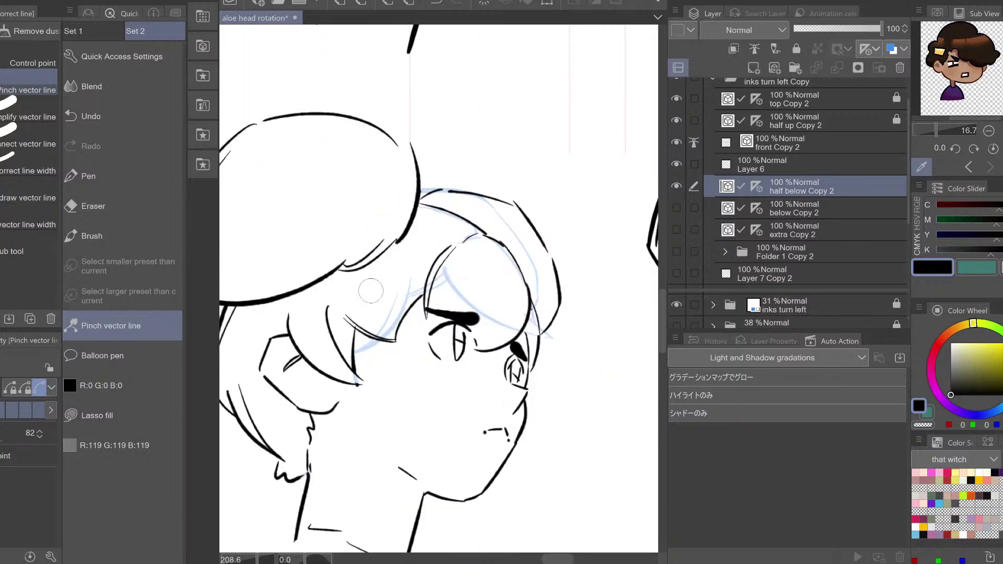
# Erase part of the new fringe lock line beside the near brow and redraw it as a continuous curve, checking the head mirrored
pyautogui.moveTo(410, 297)
pyautogui.mouseDown()
pyautogui.moveTo(401, 293)
pyautogui.moveTo(409, 298)
pyautogui.mouseUp()
pyautogui.hotkey('ctrl', 'z')
pyautogui.press('e')
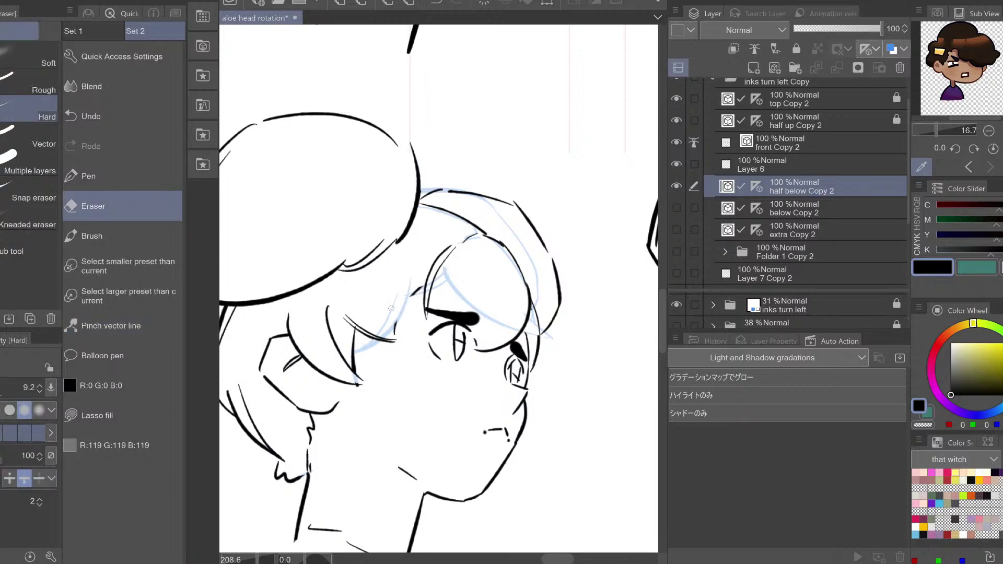
pyautogui.press('h')
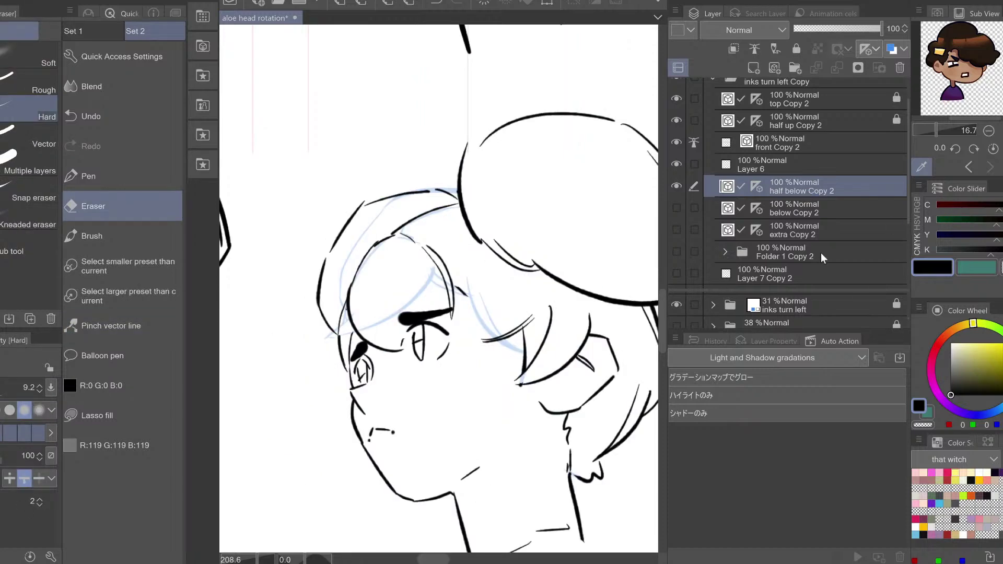
pyautogui.press('p')
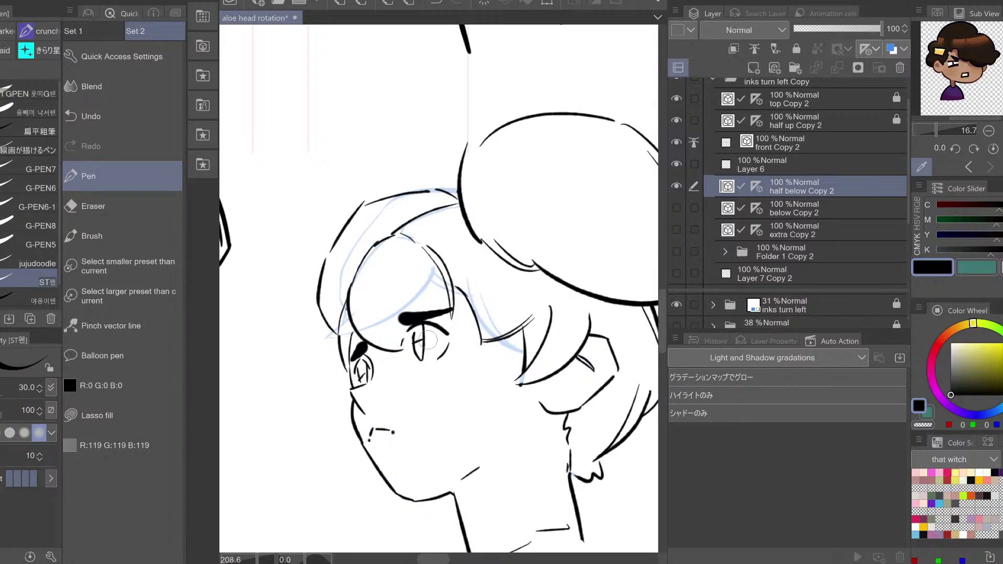
pyautogui.moveTo(389, 332); pyautogui.dragTo(442, 332)
pyautogui.hotkey('ctrl', 'z')
# Erase the strand curving above the near brow and hide the inks turn left reference folder
pyautogui.press('e')
pyautogui.moveTo(434, 275); pyautogui.dragTo(450, 263)
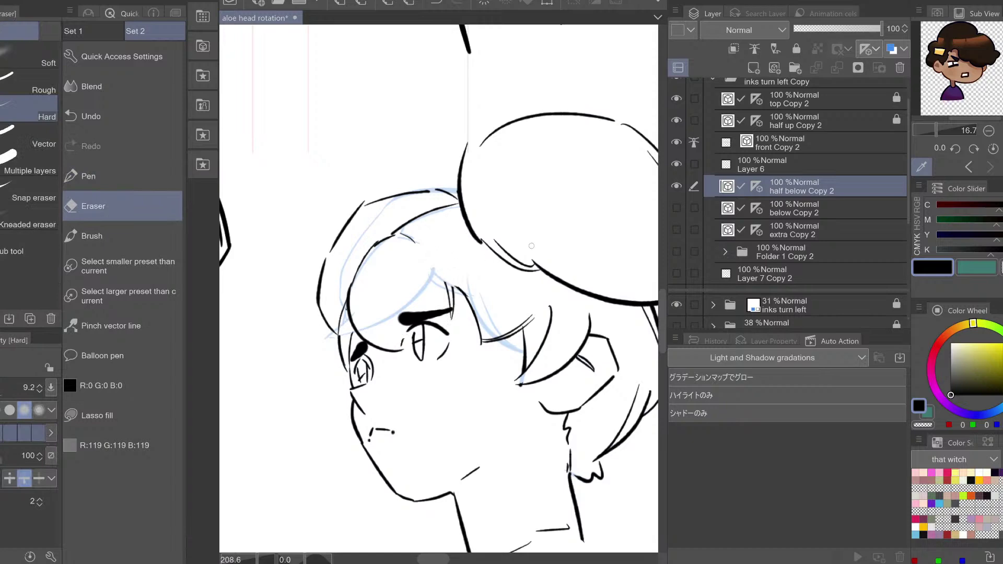
pyautogui.click(675, 305)
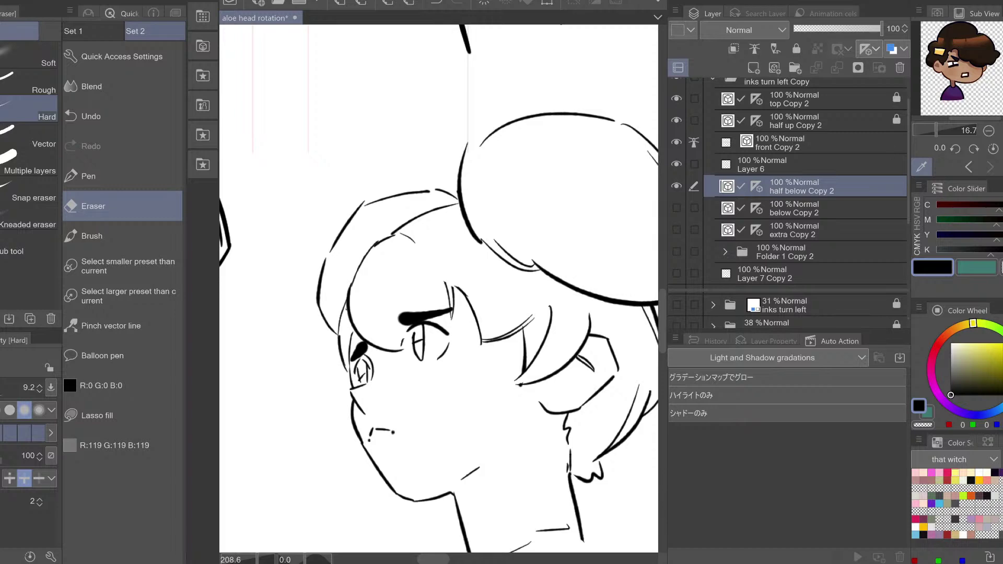
# Redraw the strand curving down to the outer end of the near brow, undoing rejected strokes and comparing it mirrored
pyautogui.press('p')
pyautogui.press('h')
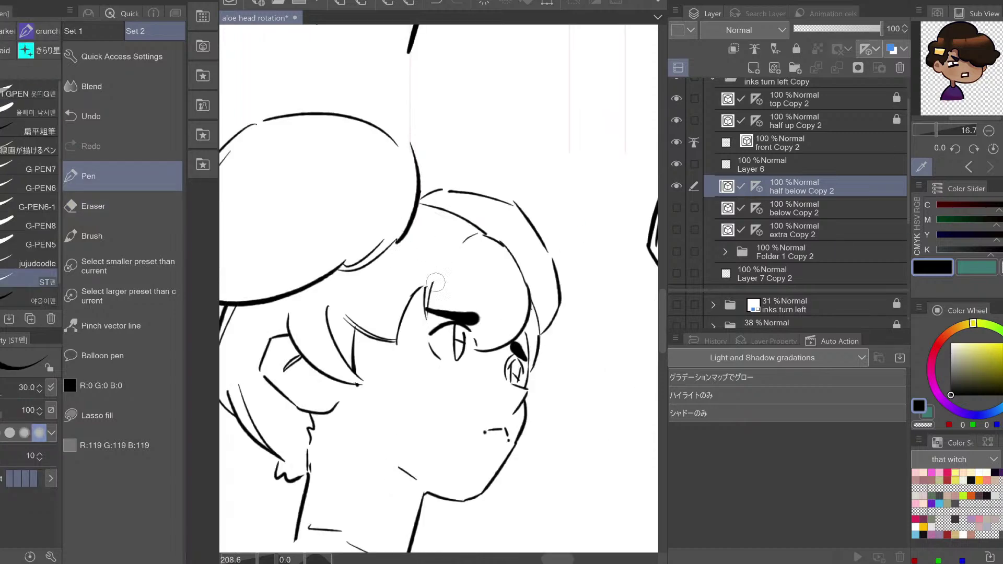
pyautogui.moveTo(424, 286); pyautogui.dragTo(445, 253)
pyautogui.moveTo(427, 285)
pyautogui.mouseDown()
pyautogui.moveTo(446, 251)
pyautogui.moveTo(444, 286)
pyautogui.mouseUp()
pyautogui.hotkey('ctrl', 'z')
pyautogui.press('h')
pyautogui.hotkey('ctrl', 'z')
pyautogui.hotkey('ctrl', 'z')
pyautogui.moveTo(427, 249)
pyautogui.mouseDown()
pyautogui.moveTo(446, 293)
pyautogui.moveTo(453, 251)
pyautogui.mouseUp()
pyautogui.hotkey('ctrl', 'z')
pyautogui.press('h')
pyautogui.hotkey('ctrl', 'z')
pyautogui.press('h')
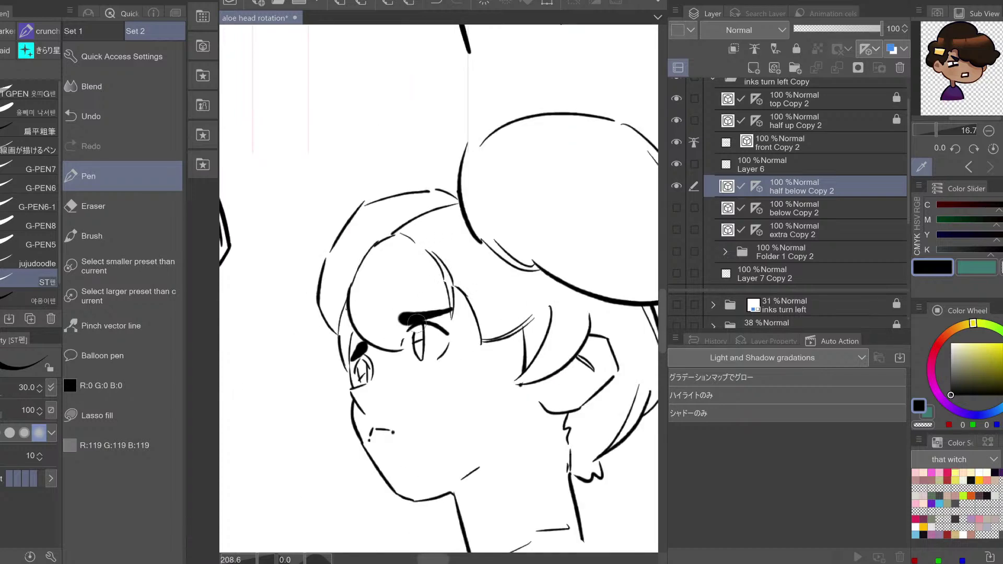
# Draw a short fringe strand running down toward the inner end of the near brow, undoing rejected strokes and checking it mirrored
pyautogui.moveTo(387, 278); pyautogui.dragTo(450, 315)
pyautogui.hotkey('ctrl', 'z')
pyautogui.moveTo(449, 324)
pyautogui.mouseDown()
pyautogui.moveTo(455, 314)
pyautogui.moveTo(457, 330)
pyautogui.mouseUp()
pyautogui.hotkey('ctrl', 'z')
pyautogui.hotkey('ctrl', 'z')
pyautogui.press('h')
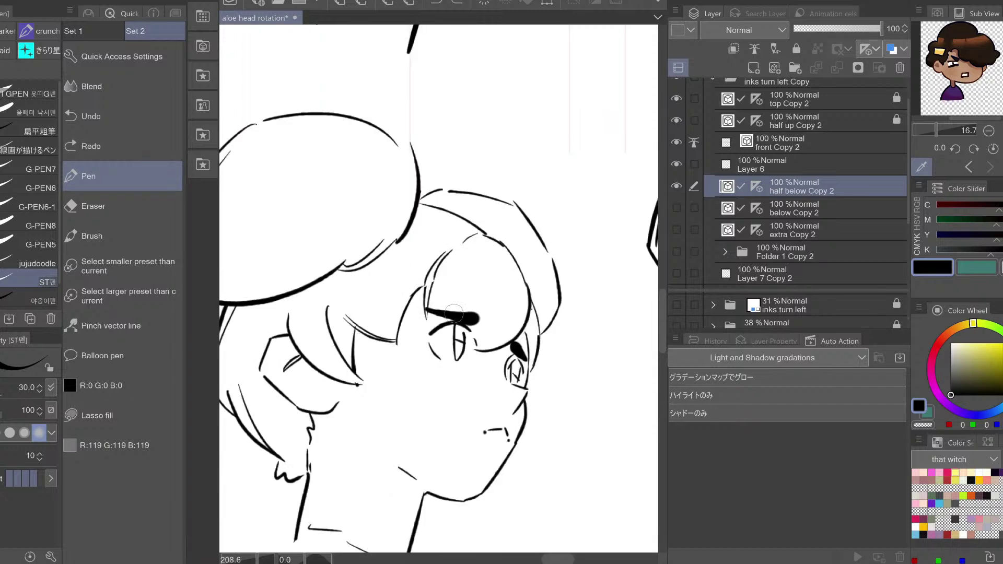
pyautogui.moveTo(423, 316); pyautogui.dragTo(487, 331)
pyautogui.hotkey('ctrl', 'z')
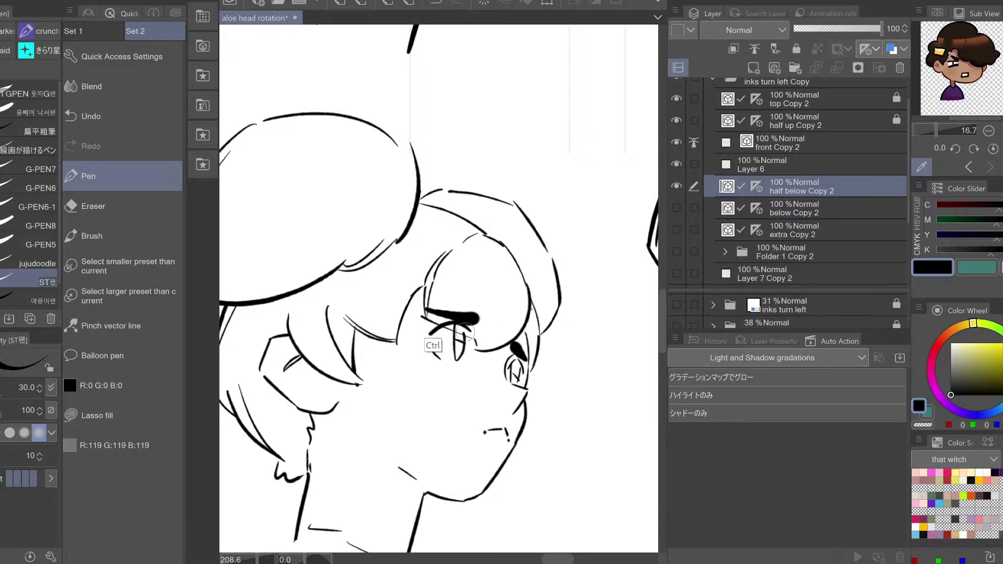
pyautogui.moveTo(428, 318); pyautogui.dragTo(478, 347)
pyautogui.press('h')
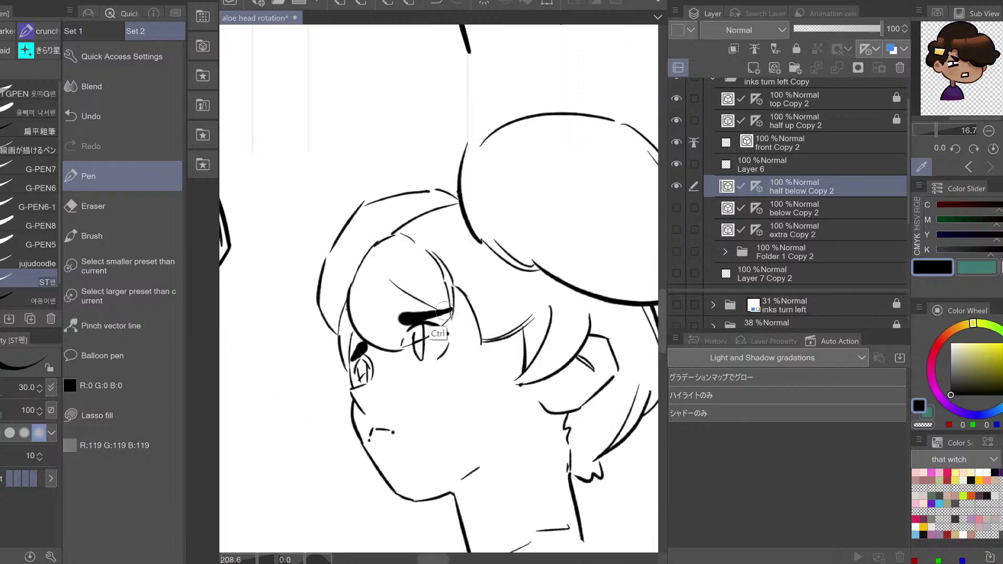
pyautogui.moveTo(380, 278)
pyautogui.mouseDown()
pyautogui.moveTo(395, 303)
pyautogui.moveTo(442, 307)
pyautogui.mouseUp()
pyautogui.hotkey('ctrl', 'z')
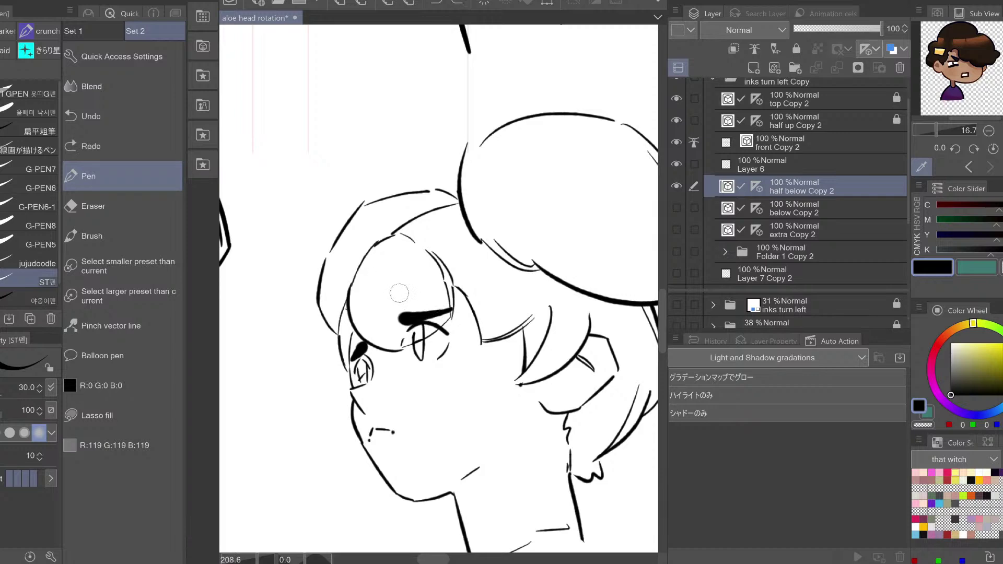
pyautogui.moveTo(373, 296)
pyautogui.mouseDown()
pyautogui.moveTo(448, 309)
pyautogui.moveTo(441, 315)
pyautogui.moveTo(494, 297)
pyautogui.moveTo(483, 306)
pyautogui.mouseUp()
pyautogui.press('h')
pyautogui.hotkey('ctrl', 'z')
pyautogui.hotkey('ctrl', 'z')
pyautogui.press('h')
pyautogui.moveTo(450, 252); pyautogui.dragTo(443, 238)
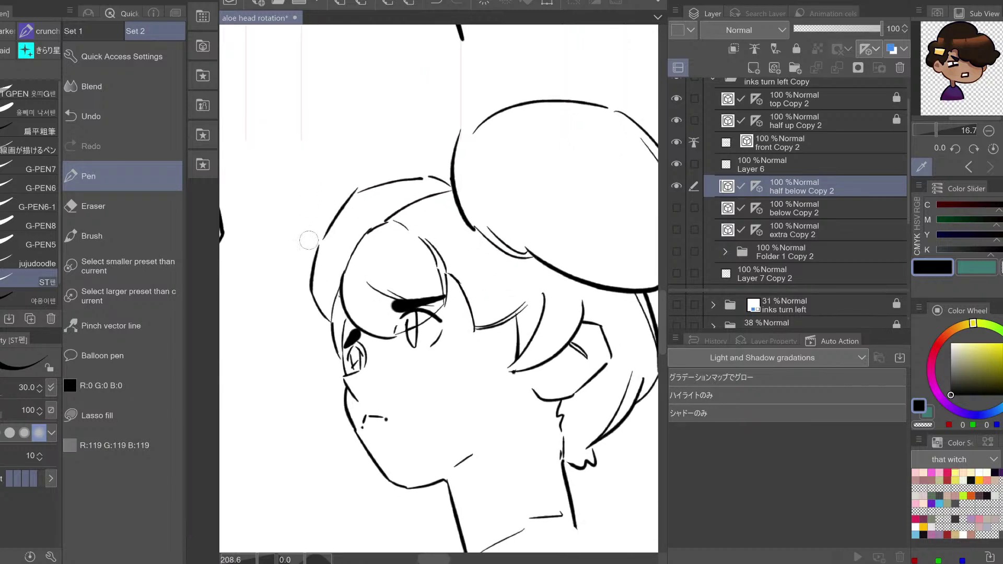
# Adjust the lower end of the strand at the near brow's outer tip with Pinch vector line, comparing it mirrored
pyautogui.click(125, 324)
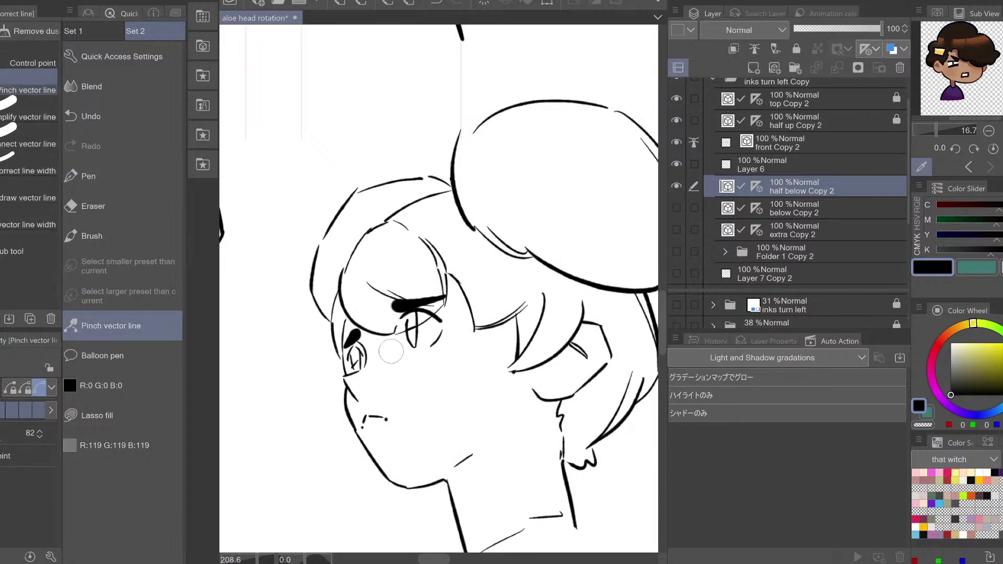
pyautogui.hotkey('ctrl', 'z')
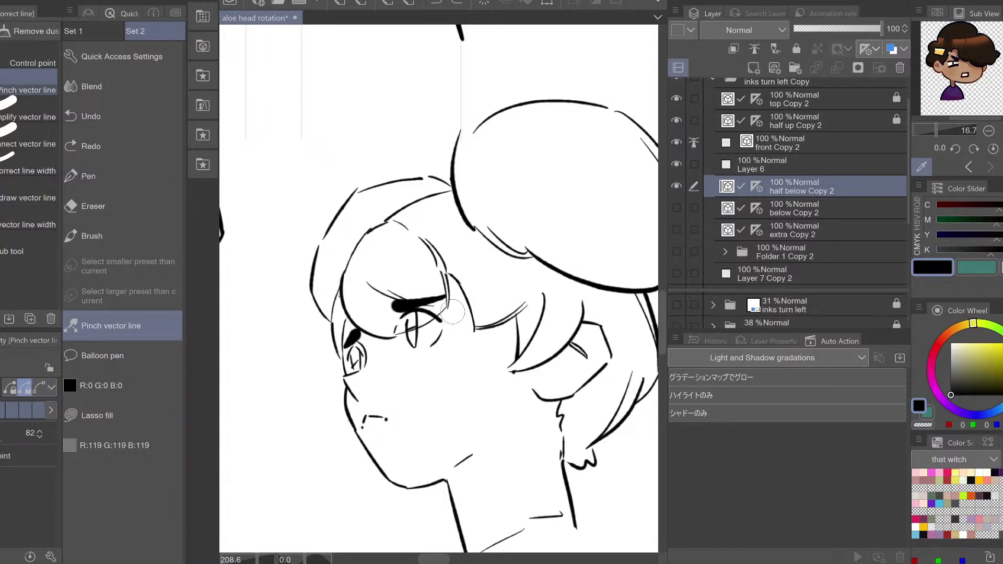
pyautogui.moveTo(452, 312)
pyautogui.mouseDown()
pyautogui.moveTo(509, 256)
pyautogui.moveTo(462, 280)
pyautogui.moveTo(462, 264)
pyautogui.moveTo(442, 277)
pyautogui.moveTo(528, 286)
pyautogui.mouseUp()
pyautogui.press('h')
pyautogui.press('h')
# Set the Hard eraser's vector mode to whole line, show the inks turn left reference, and erase the upward-tilted profile head's front fringe lines
pyautogui.hotkey('ctrl', 'space')
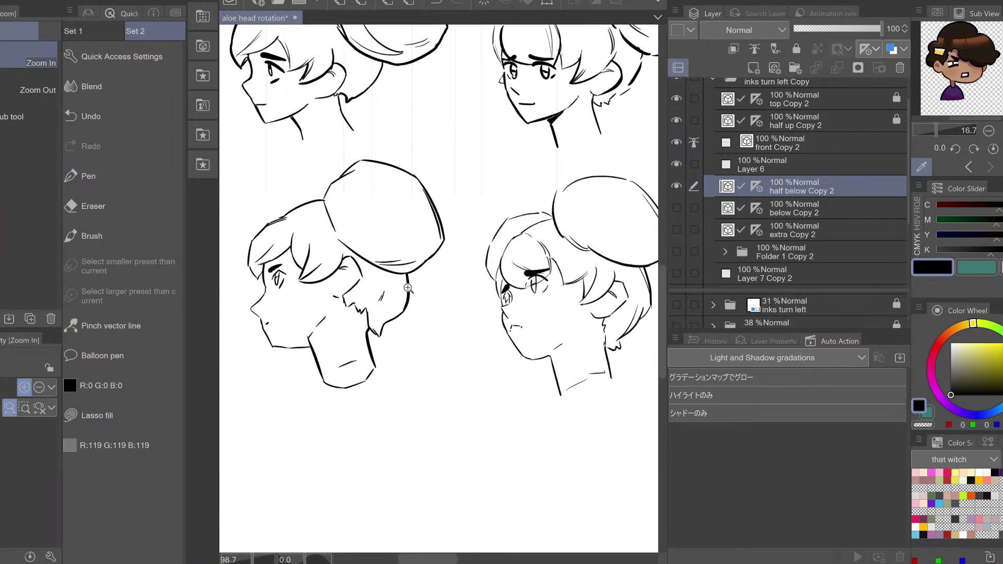
pyautogui.moveTo(454, 299); pyautogui.dragTo(461, 323)
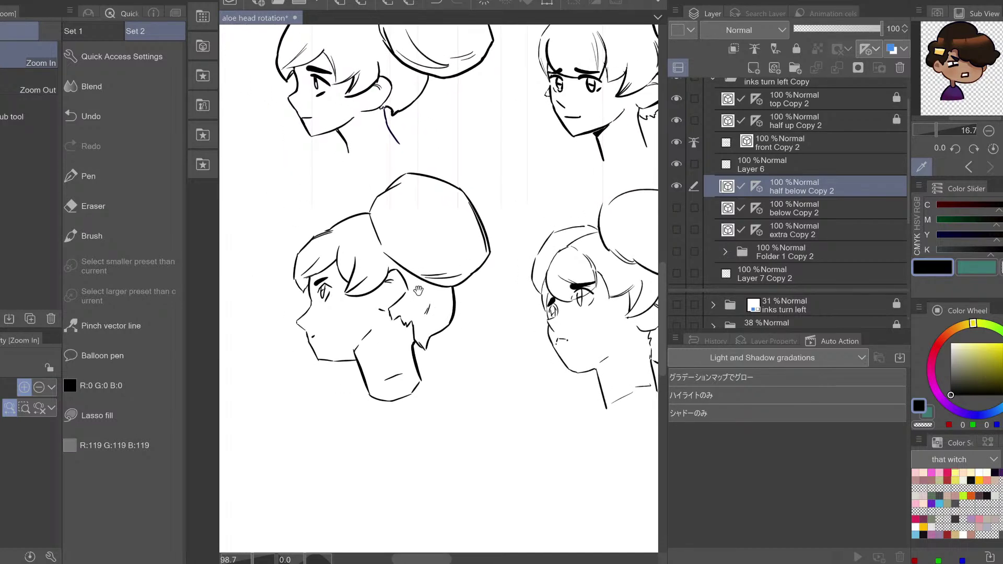
pyautogui.moveTo(420, 292); pyautogui.dragTo(448, 304)
pyautogui.moveTo(396, 278); pyautogui.dragTo(407, 282)
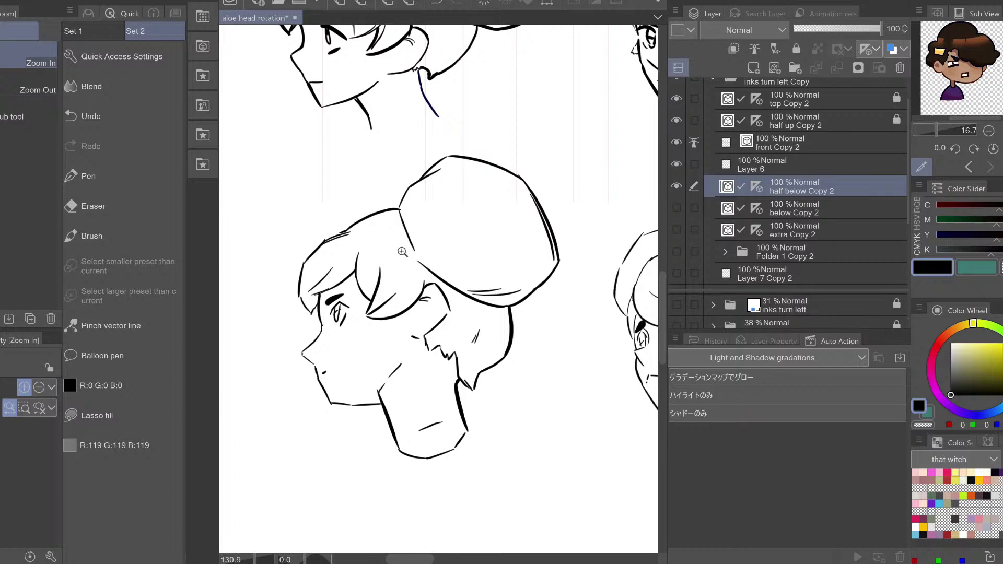
pyautogui.moveTo(380, 303)
pyautogui.mouseDown()
pyautogui.moveTo(392, 287)
pyautogui.moveTo(428, 343)
pyautogui.moveTo(399, 308)
pyautogui.mouseUp()
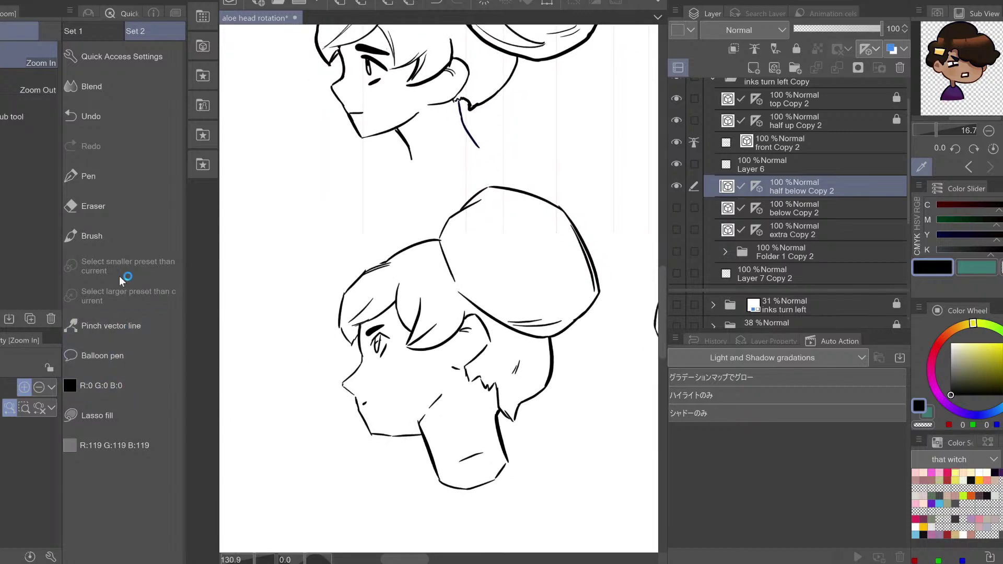
pyautogui.click(134, 206)
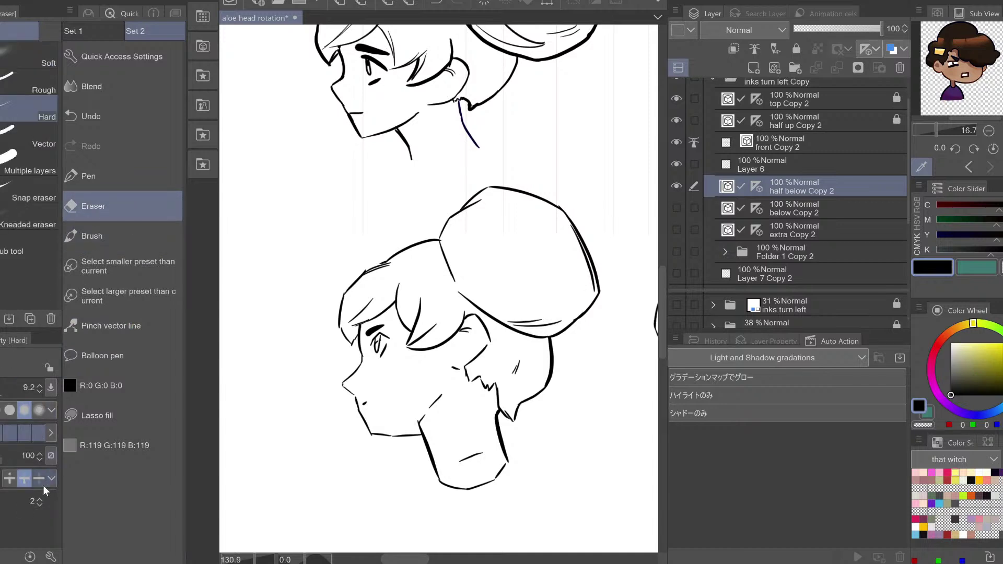
pyautogui.click(41, 483)
pyautogui.click(676, 305)
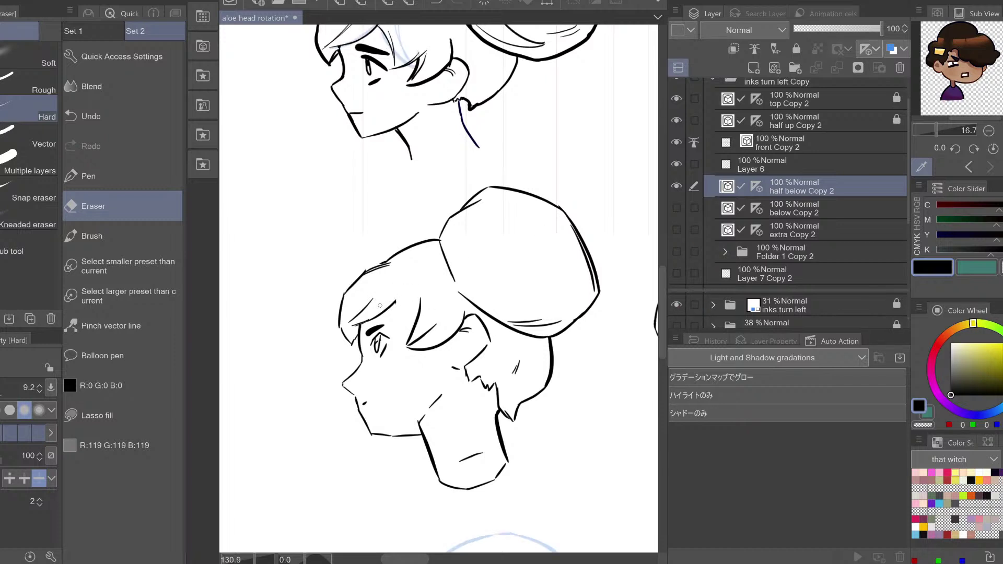
pyautogui.moveTo(389, 316); pyautogui.dragTo(390, 312)
pyautogui.moveTo(425, 216)
pyautogui.mouseDown()
pyautogui.moveTo(432, 262)
pyautogui.moveTo(428, 221)
pyautogui.mouseUp()
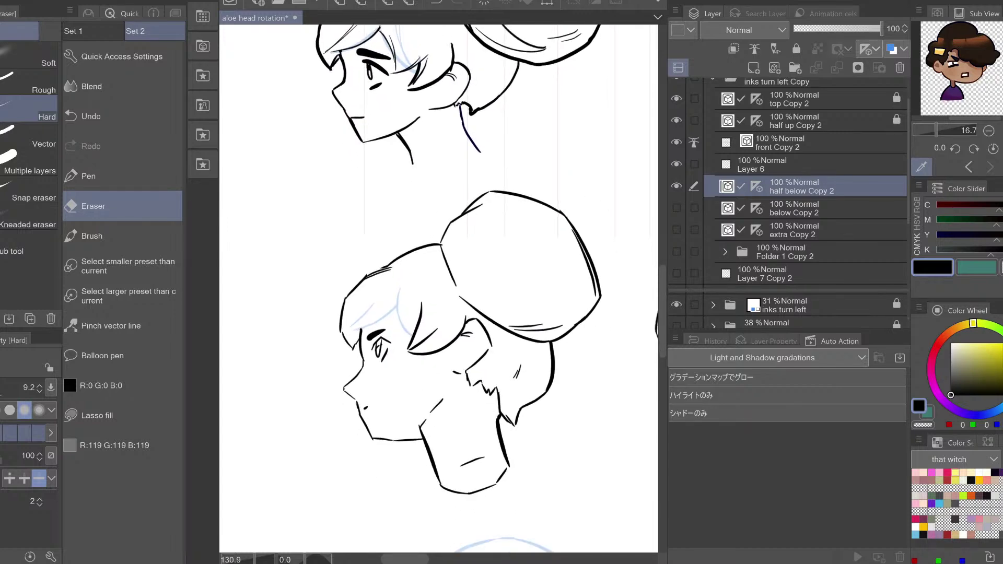
# Redraw the profile head's fringe lock between the brow and the larger side lock, undoing rejected strokes and comparing it mirrored
pyautogui.press('p')
pyautogui.press('h')
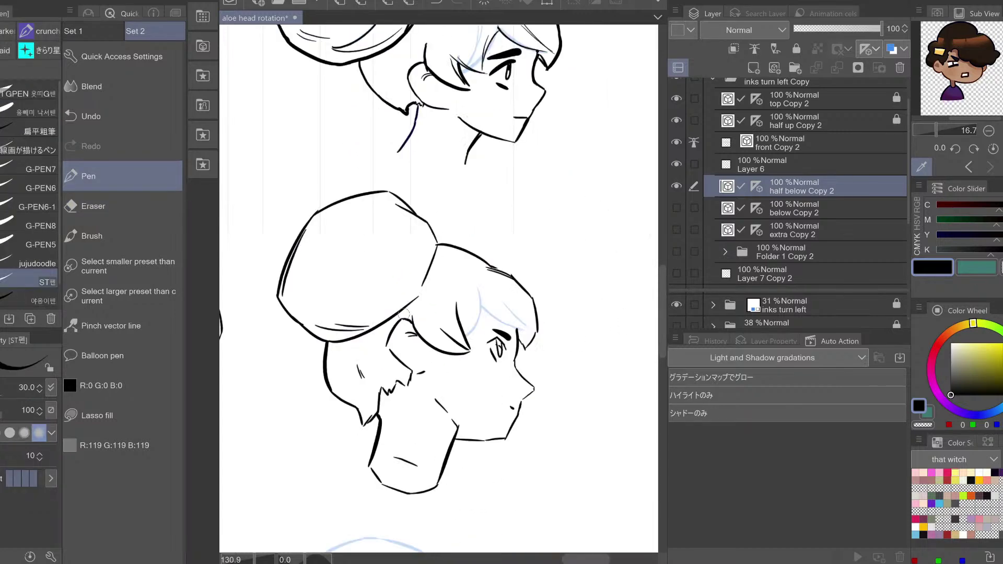
pyautogui.hotkey('ctrl', 'h')
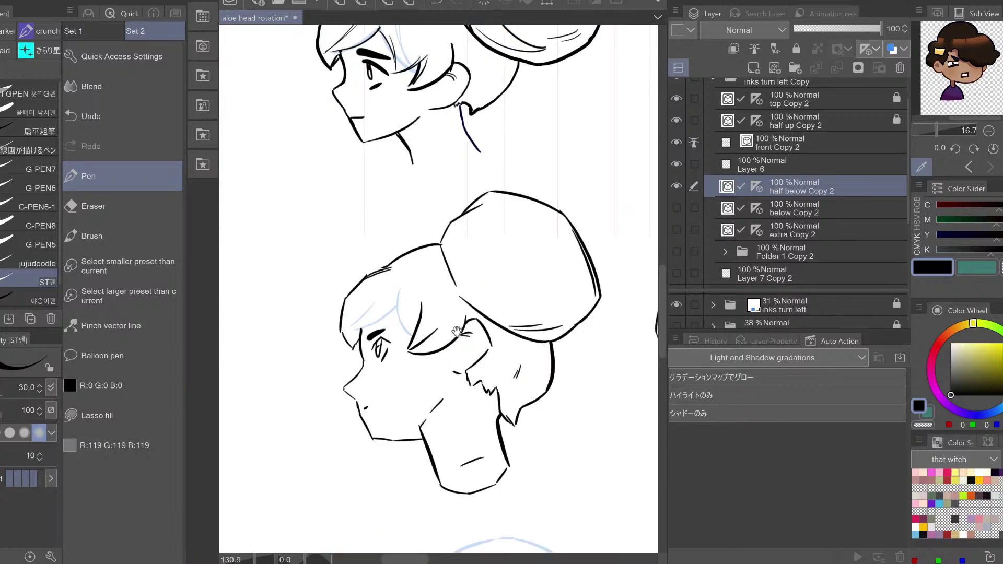
pyautogui.moveTo(403, 308)
pyautogui.mouseDown()
pyautogui.moveTo(353, 276)
pyautogui.moveTo(380, 299)
pyautogui.moveTo(373, 322)
pyautogui.mouseUp()
pyautogui.hotkey('ctrl', 'z')
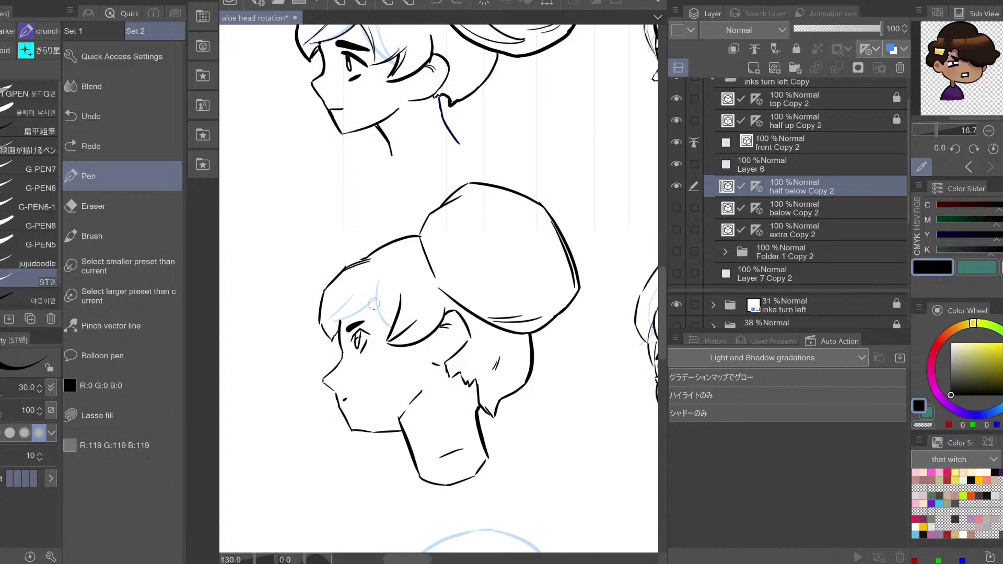
pyautogui.moveTo(368, 276); pyautogui.dragTo(370, 319)
pyautogui.press('h')
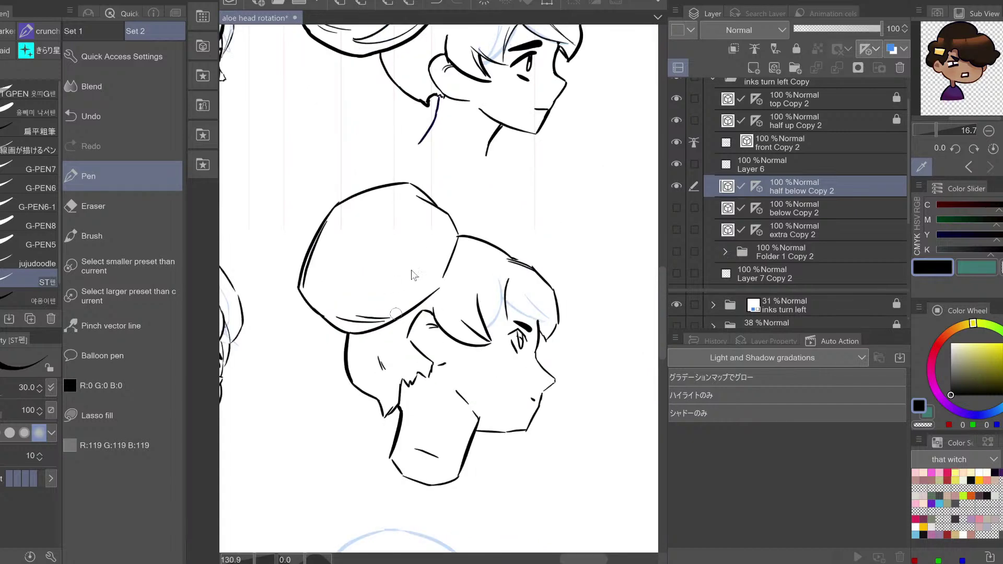
pyautogui.hotkey('ctrl', 'z')
pyautogui.moveTo(486, 322); pyautogui.dragTo(501, 326)
pyautogui.hotkey('ctrl', 'z')
pyautogui.press('h')
pyautogui.hotkey('ctrl', 'z')
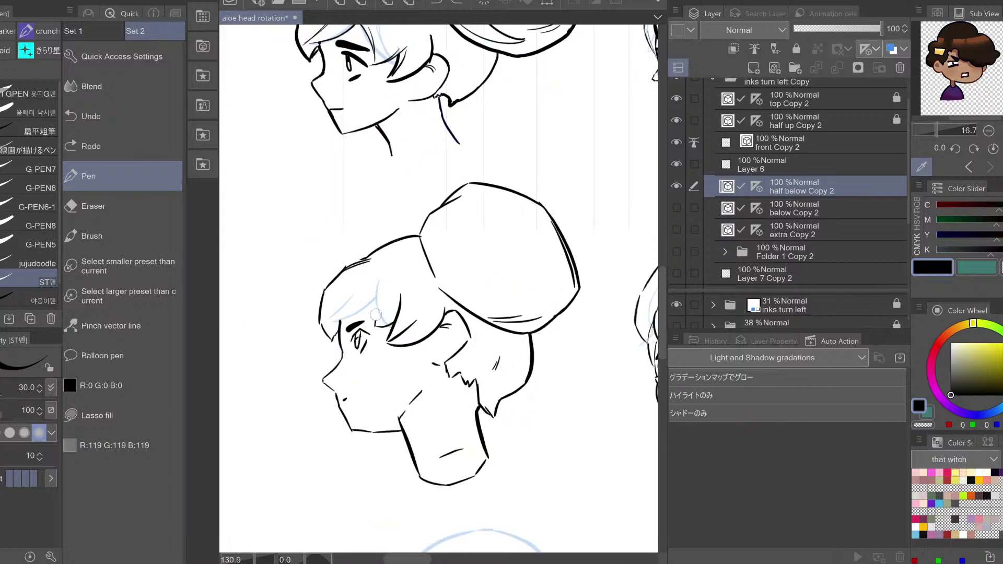
pyautogui.moveTo(375, 325); pyautogui.dragTo(376, 305)
pyautogui.moveTo(366, 317); pyautogui.dragTo(389, 350)
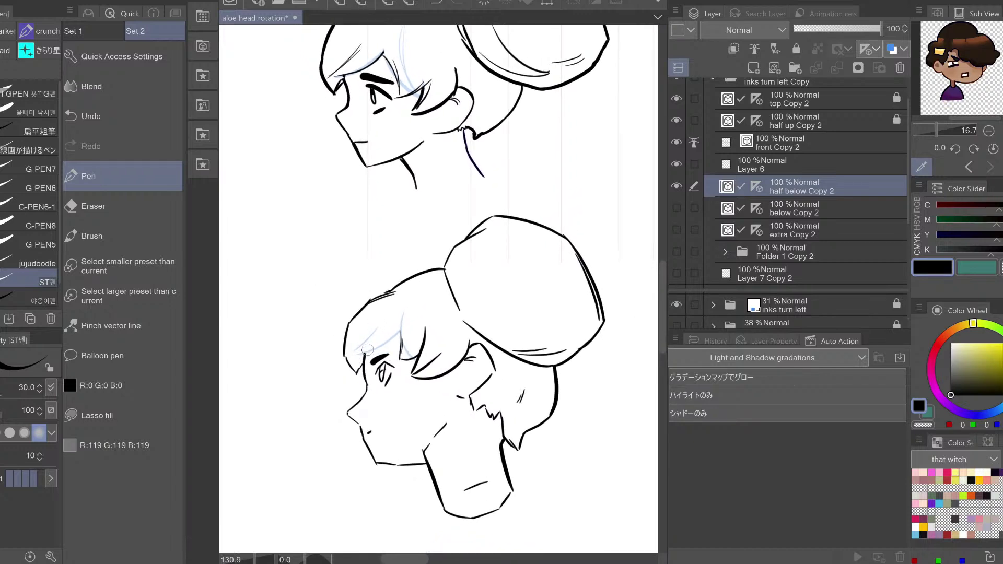
# Try a sweeping front fringe line above the profile head's brow, compare it mirrored, and undo it
pyautogui.moveTo(367, 349); pyautogui.dragTo(401, 295)
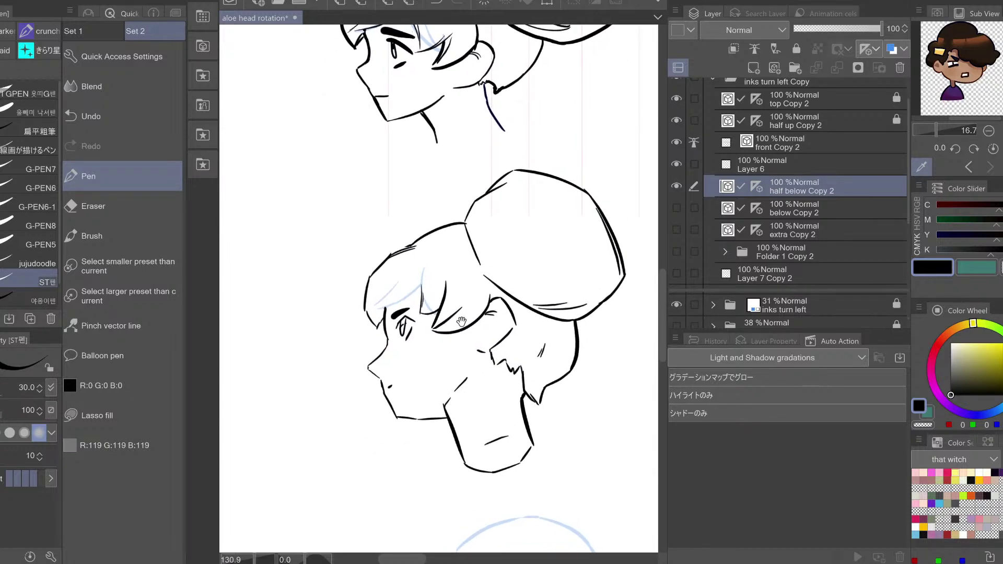
pyautogui.scroll(2, 462, 324)
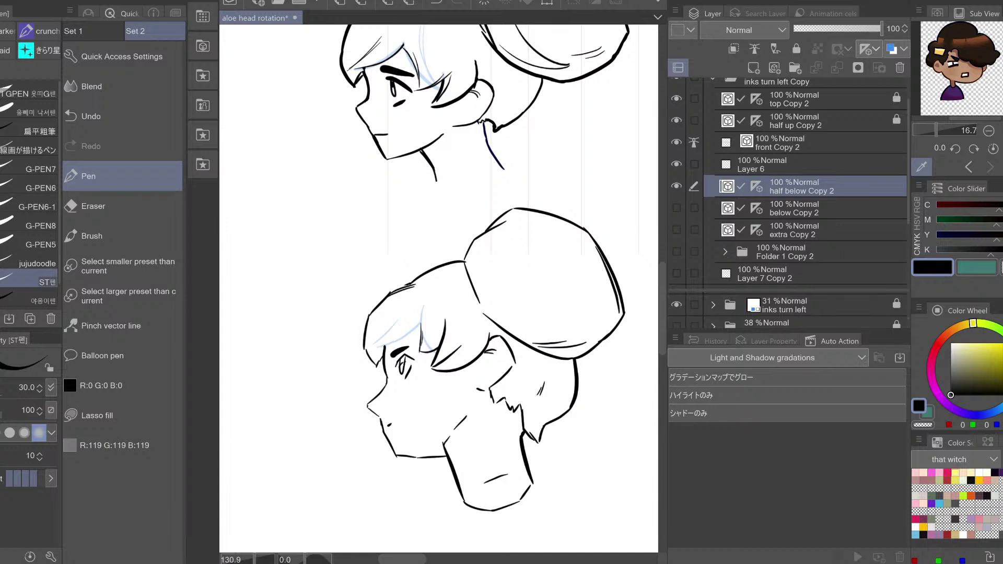
pyautogui.moveTo(426, 321); pyautogui.dragTo(420, 343)
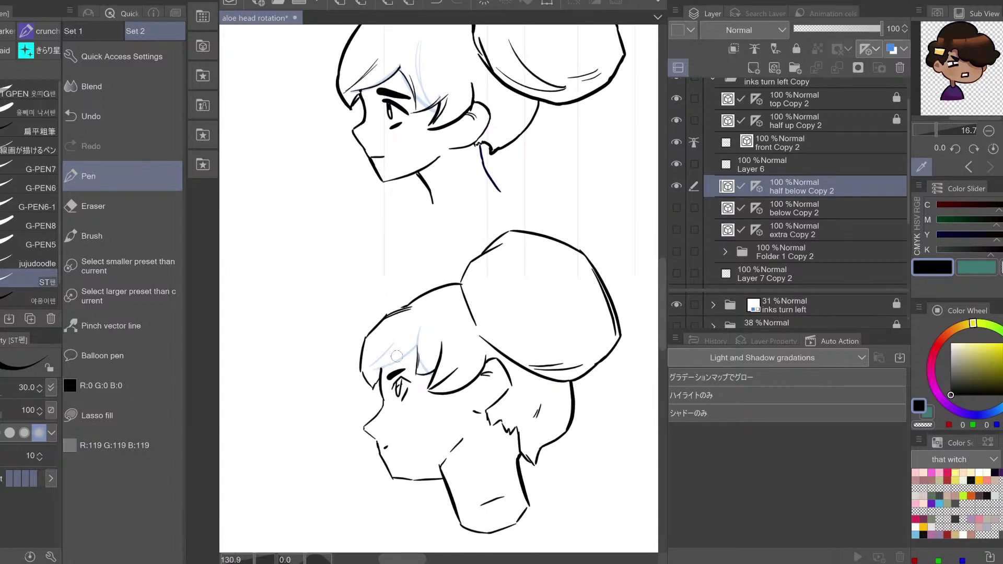
pyautogui.moveTo(381, 371); pyautogui.dragTo(423, 327)
pyautogui.press('h')
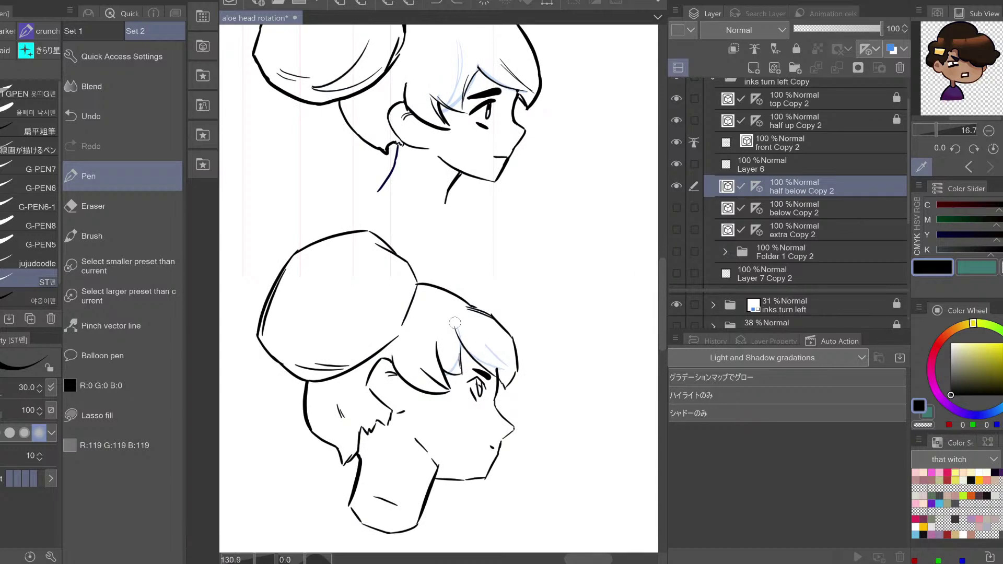
pyautogui.press('h')
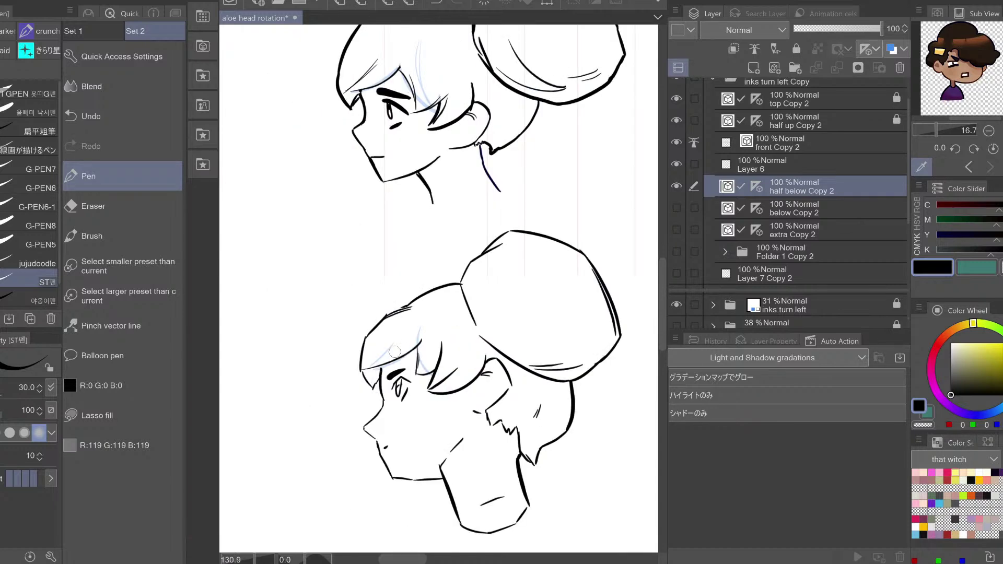
pyautogui.hotkey('ctrl', 'z')
# Draw the sweeping fringe line from the profile head's forehead edge up to the fringe lock, undoing rejected strokes
pyautogui.moveTo(374, 371); pyautogui.dragTo(421, 333)
pyautogui.hotkey('ctrl', 'z')
pyautogui.moveTo(376, 373); pyautogui.dragTo(426, 343)
pyautogui.moveTo(374, 372); pyautogui.dragTo(422, 342)
pyautogui.press('e')
pyautogui.hotkey('ctrl', 'z')
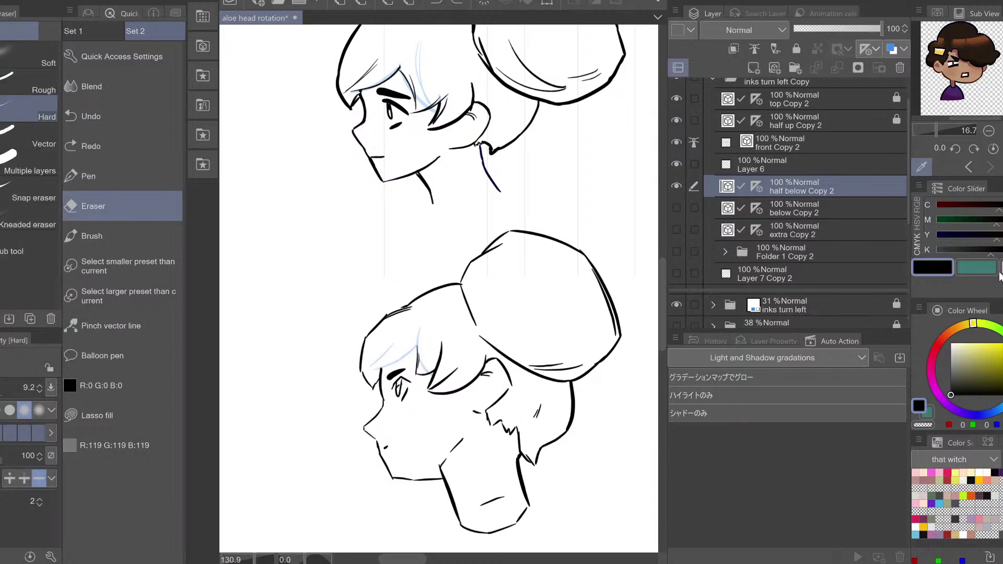
pyautogui.press('p')
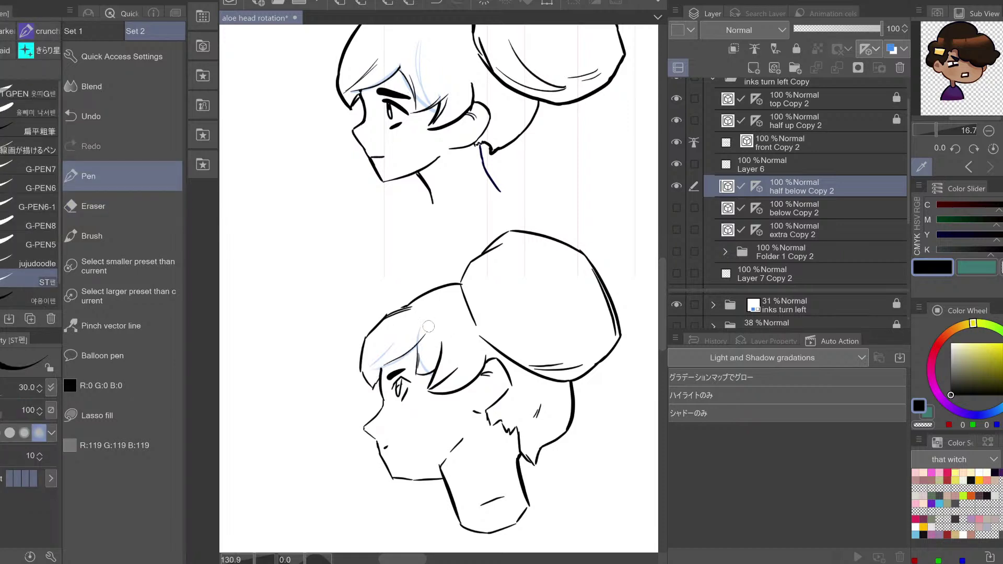
pyautogui.moveTo(373, 369)
pyautogui.mouseDown()
pyautogui.moveTo(415, 351)
pyautogui.moveTo(423, 326)
pyautogui.mouseUp()
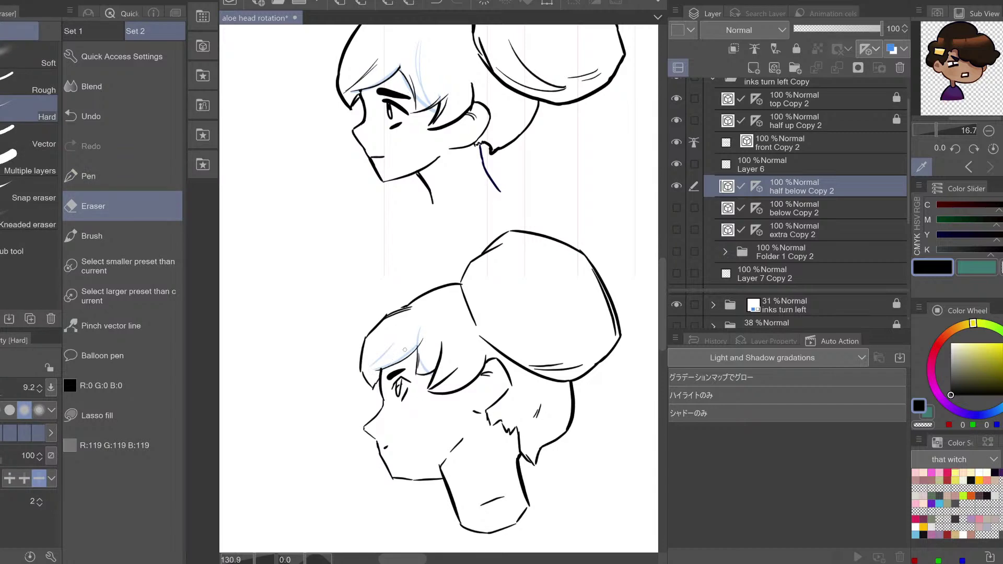
# Trim the front fringe line where it meets the lock, with the Hard eraser's vector mode set to erase up to intersection
pyautogui.moveTo(417, 346); pyautogui.dragTo(414, 342)
pyautogui.hotkey('ctrl', 'z')
pyautogui.moveTo(417, 345); pyautogui.dragTo(420, 345)
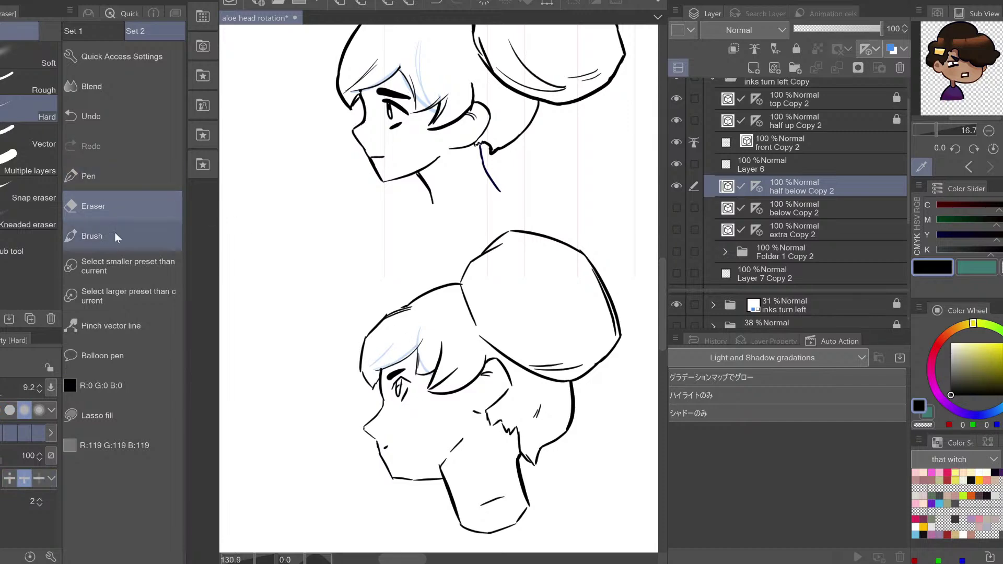
# Refine the profile head's front fringe line with Correct line width and Pinch vector line, comparing it mirrored
pyautogui.click(115, 325)
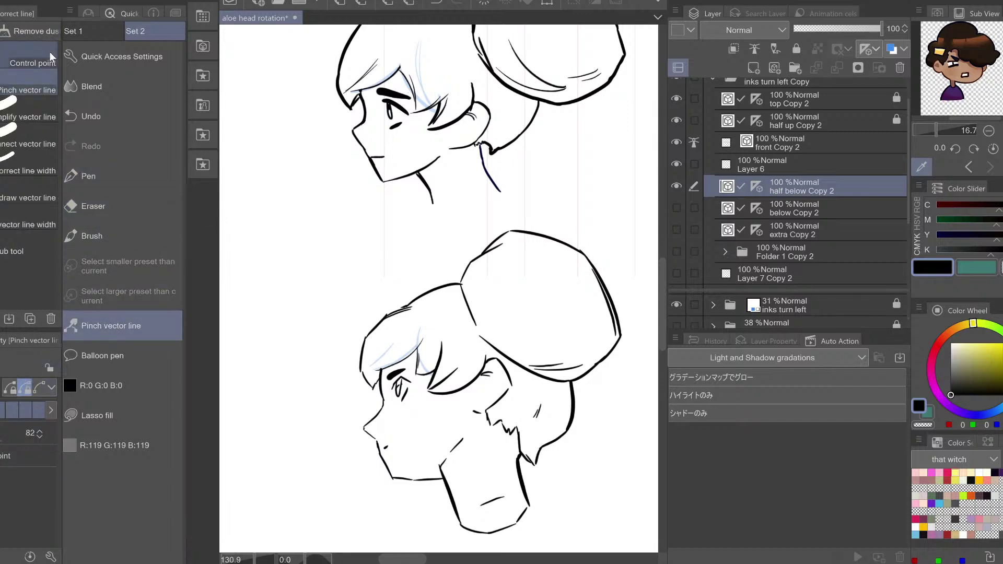
pyautogui.click(35, 164)
pyautogui.press('h')
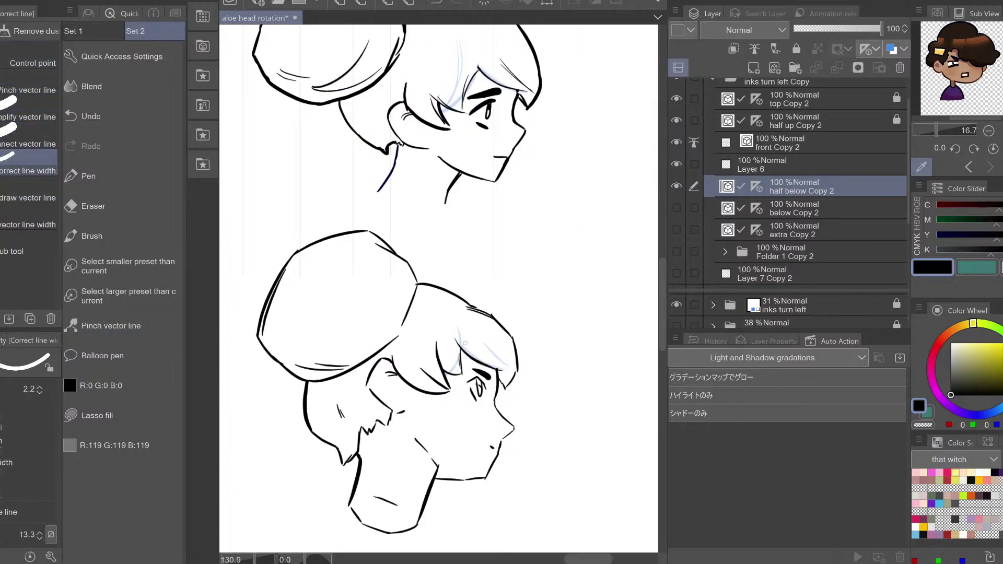
pyautogui.press('h')
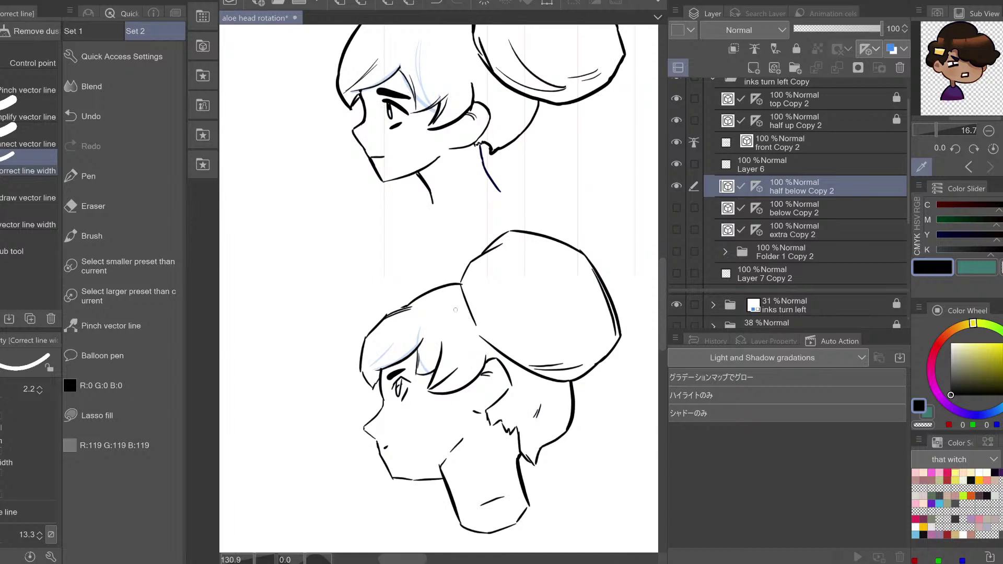
pyautogui.click(111, 323)
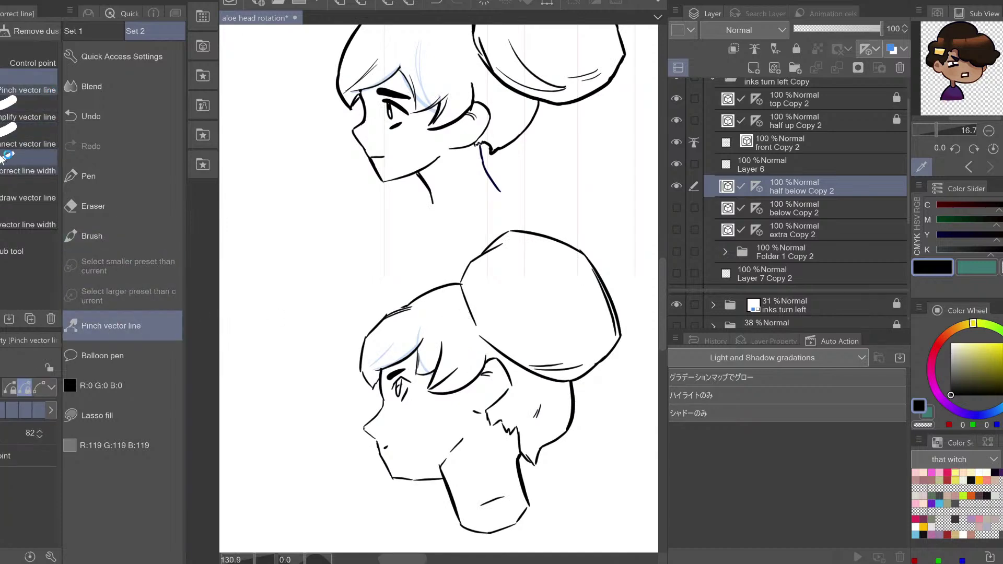
pyautogui.click(10, 387)
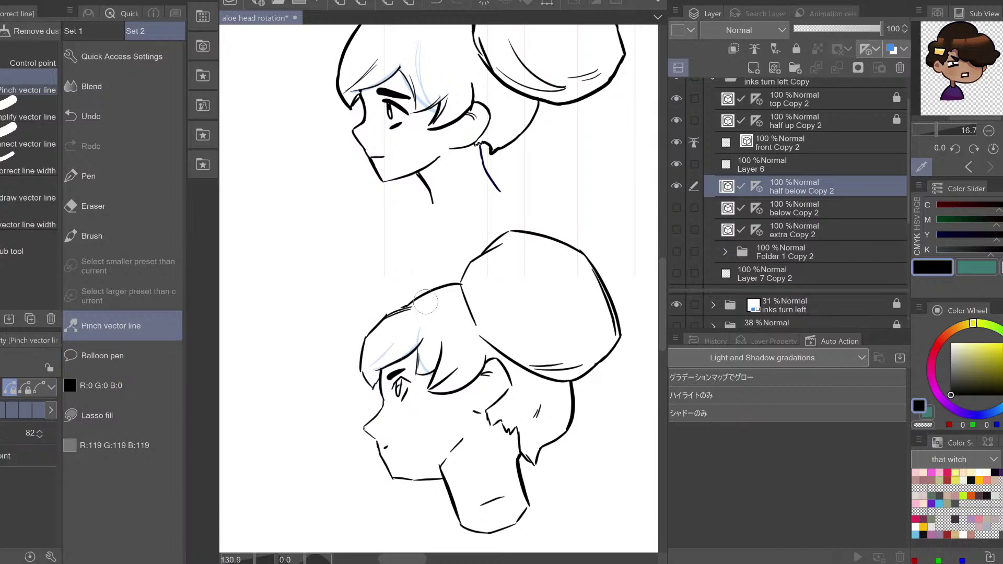
# Set the Hard eraser's vector mode to erase touched areas, and try a short stroke above the profile head's fringe lock, undoing rejected edits
pyautogui.press('e')
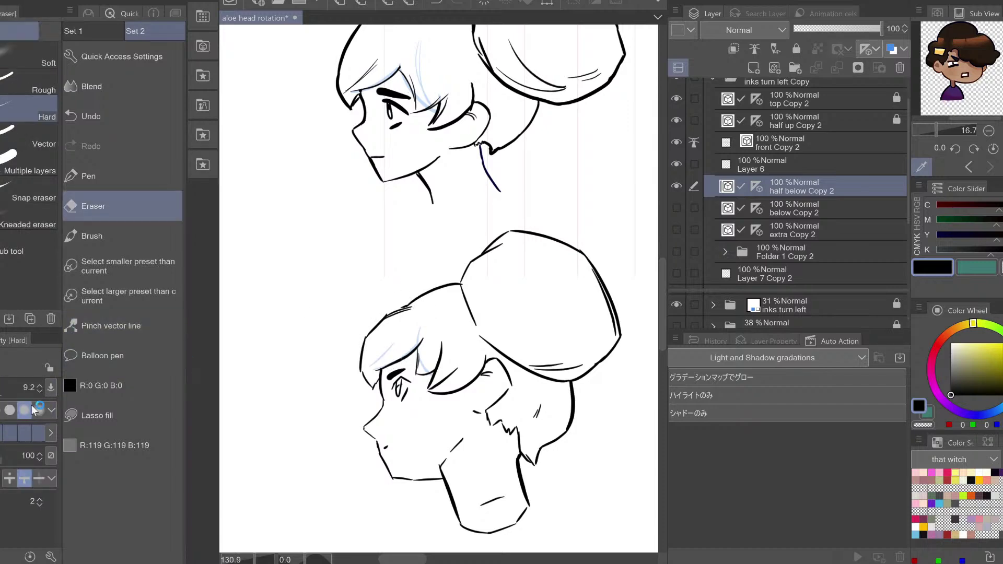
pyautogui.click(10, 478)
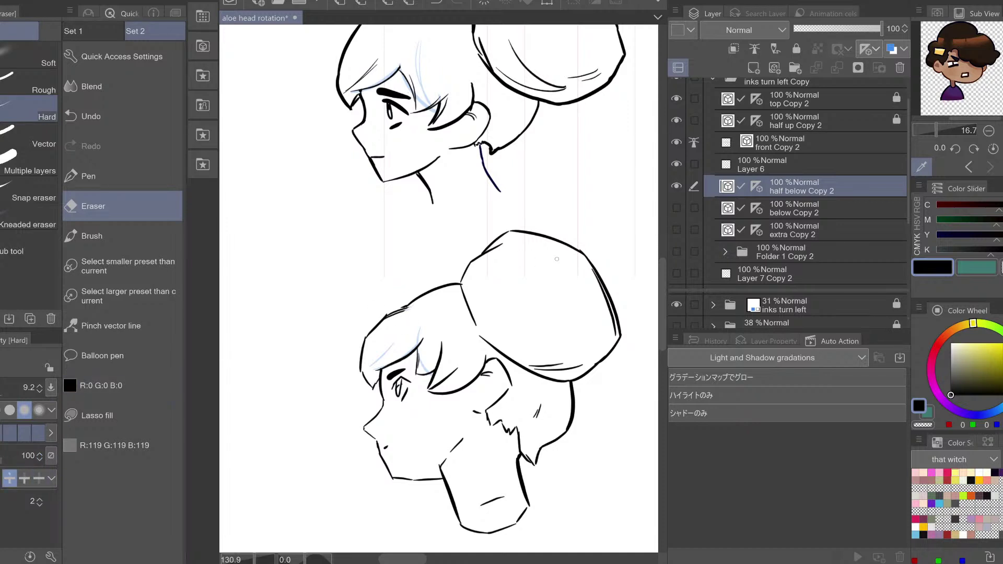
pyautogui.press('p')
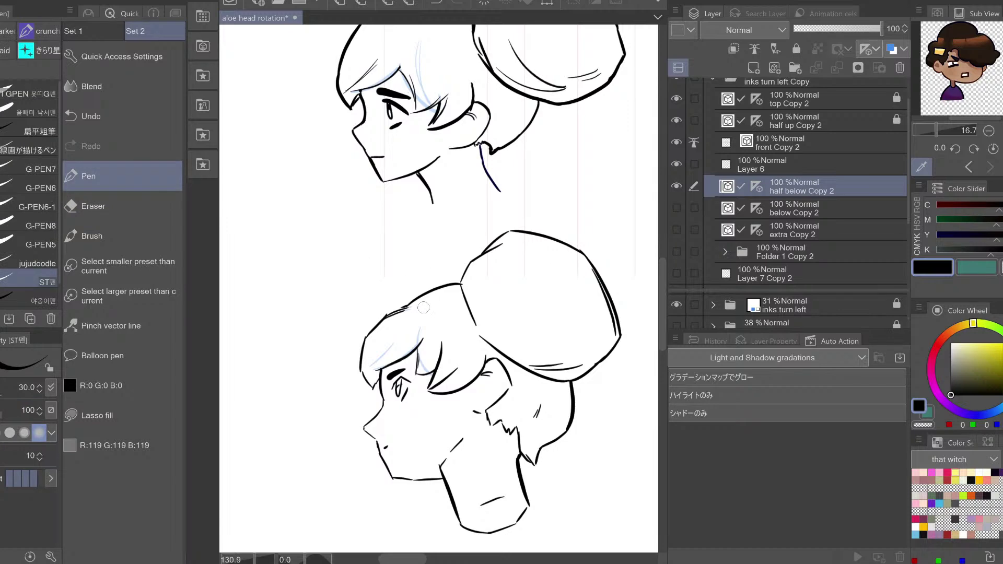
pyautogui.moveTo(418, 313)
pyautogui.mouseDown()
pyautogui.moveTo(424, 345)
pyautogui.moveTo(428, 325)
pyautogui.mouseUp()
pyautogui.hotkey('ctrl', 'z')
pyautogui.hotkey('ctrl', 'z')
pyautogui.hotkey('ctrl', 'z')
pyautogui.hotkey('ctrl', 'z')
pyautogui.hotkey('ctrl', 'z')
# Hide the inks turn left reference and check the fringe against the other heads on the sheet
pyautogui.hotkey('ctrl', 'space')
pyautogui.moveTo(497, 280); pyautogui.dragTo(472, 286)
pyautogui.press('space')
pyautogui.moveTo(572, 308); pyautogui.dragTo(539, 300)
pyautogui.moveTo(424, 286)
pyautogui.mouseDown()
pyautogui.moveTo(433, 273)
pyautogui.moveTo(422, 347)
pyautogui.mouseUp()
pyautogui.press('space')
pyautogui.moveTo(487, 385)
pyautogui.mouseDown()
pyautogui.moveTo(440, 326)
pyautogui.moveTo(422, 280)
pyautogui.mouseUp()
pyautogui.moveTo(411, 340); pyautogui.dragTo(391, 303)
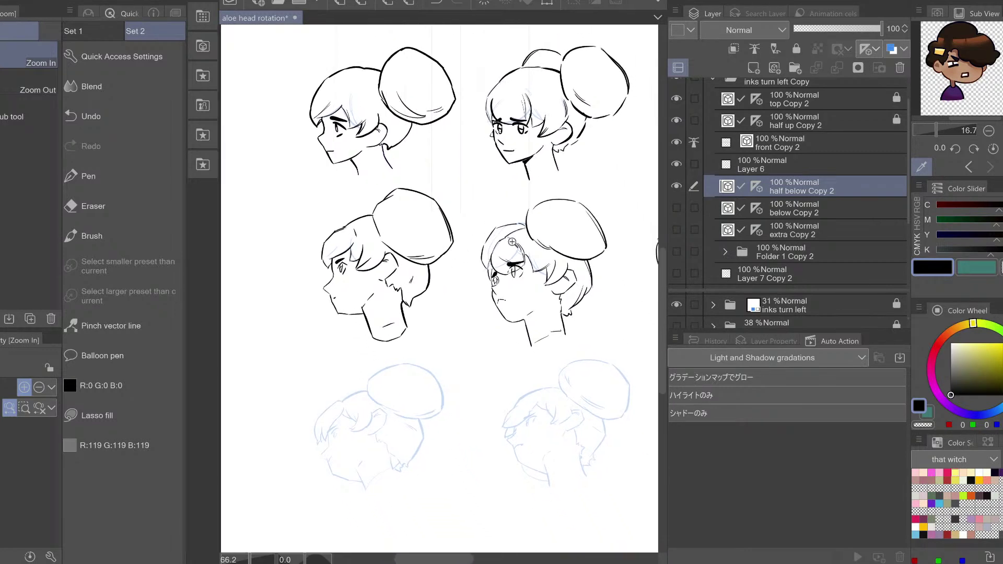
pyautogui.scroll(3, 512, 241)
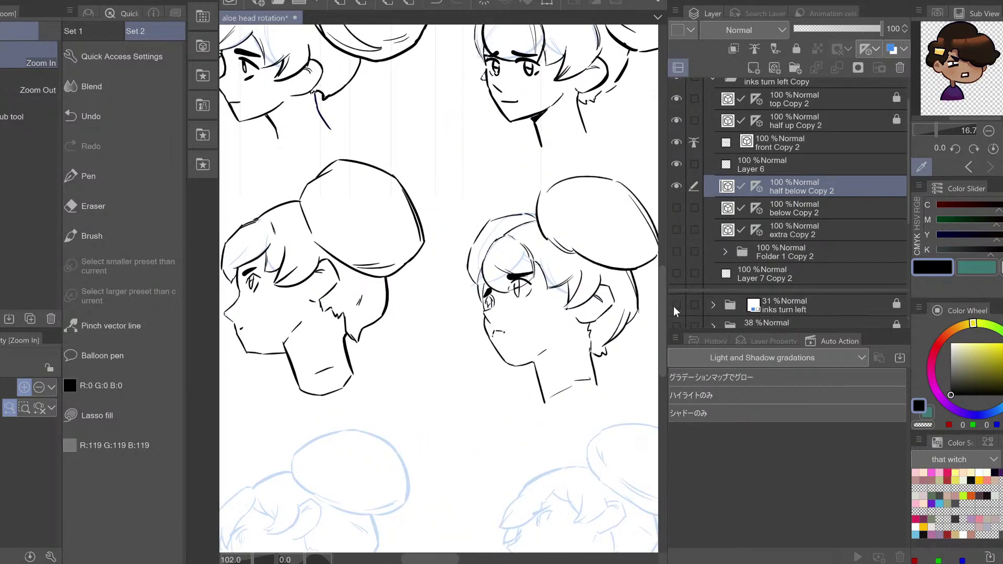
pyautogui.moveTo(509, 324); pyautogui.dragTo(436, 331)
# Touch up the front hair lines of the upward-tilted three-quarter head with Pinch vector line and the Hard eraser
pyautogui.click(111, 325)
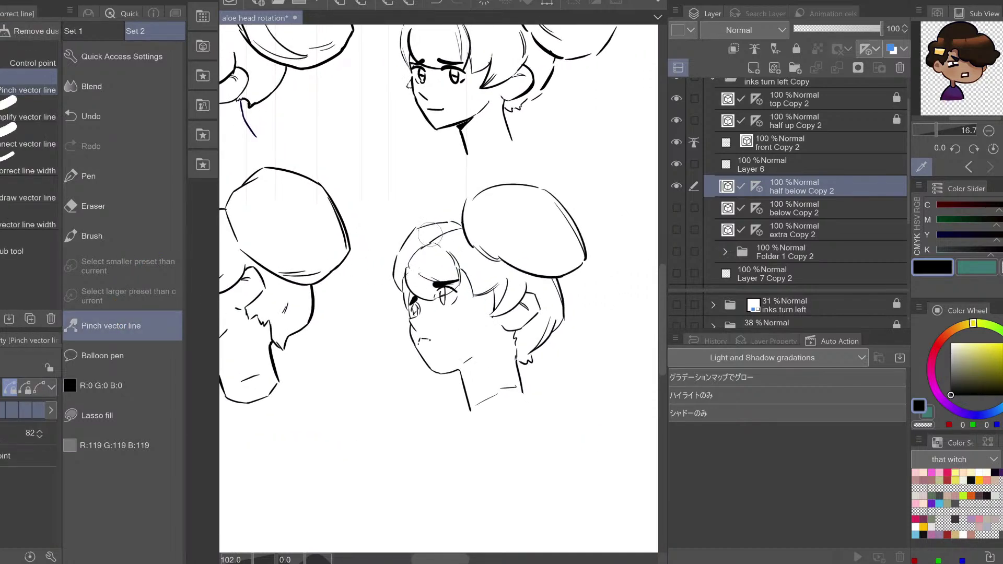
pyautogui.press('e')
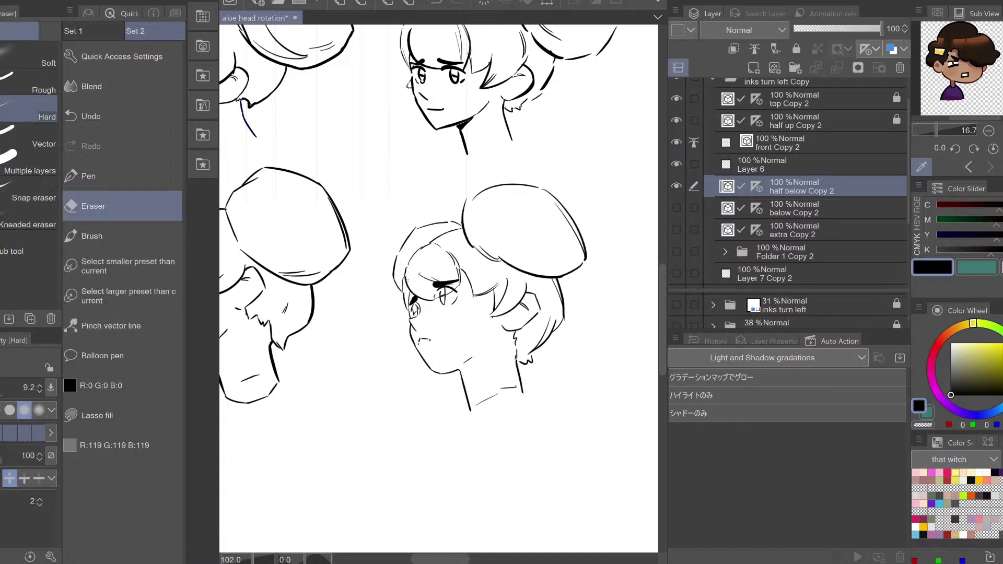
pyautogui.hotkey('ctrl', 'z')
pyautogui.moveTo(408, 277); pyautogui.dragTo(406, 267)
# Show and select the below Copy 2 layer, and erase the lowest profile head's middle fringe lines with the Hard eraser set to whole line
pyautogui.moveTo(364, 356)
pyautogui.mouseDown()
pyautogui.moveTo(508, 186)
pyautogui.moveTo(514, 140)
pyautogui.mouseUp()
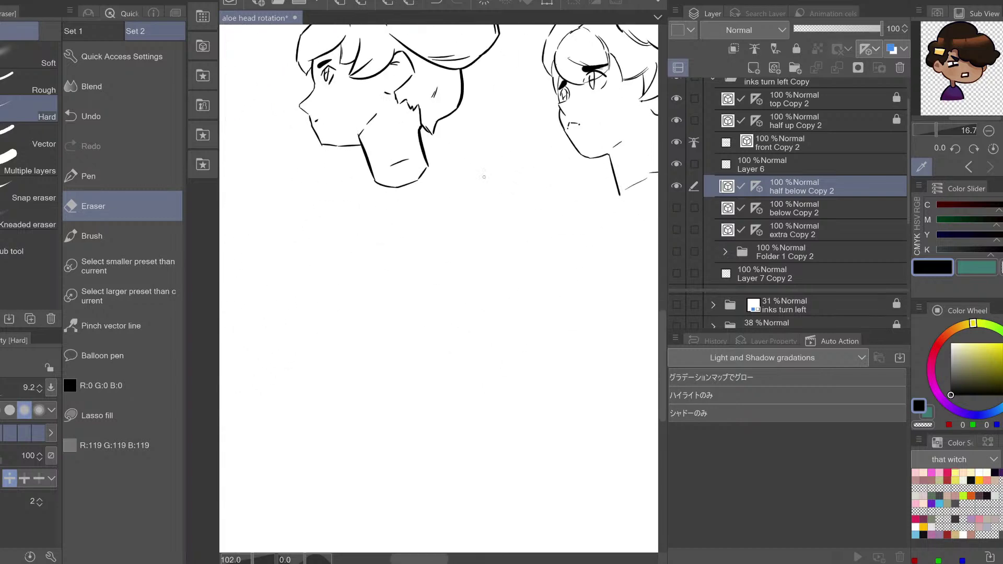
pyautogui.click(684, 208)
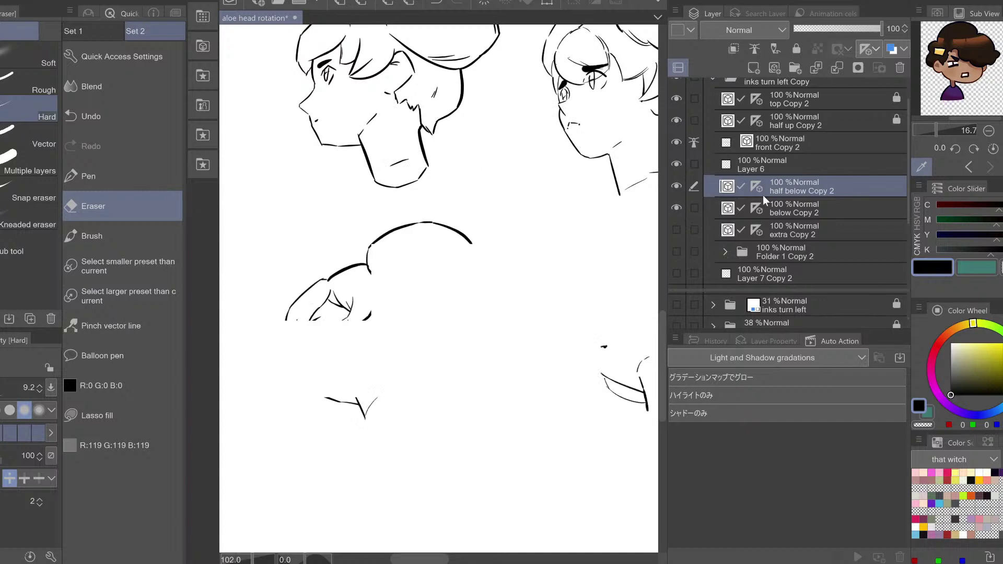
pyautogui.click(768, 207)
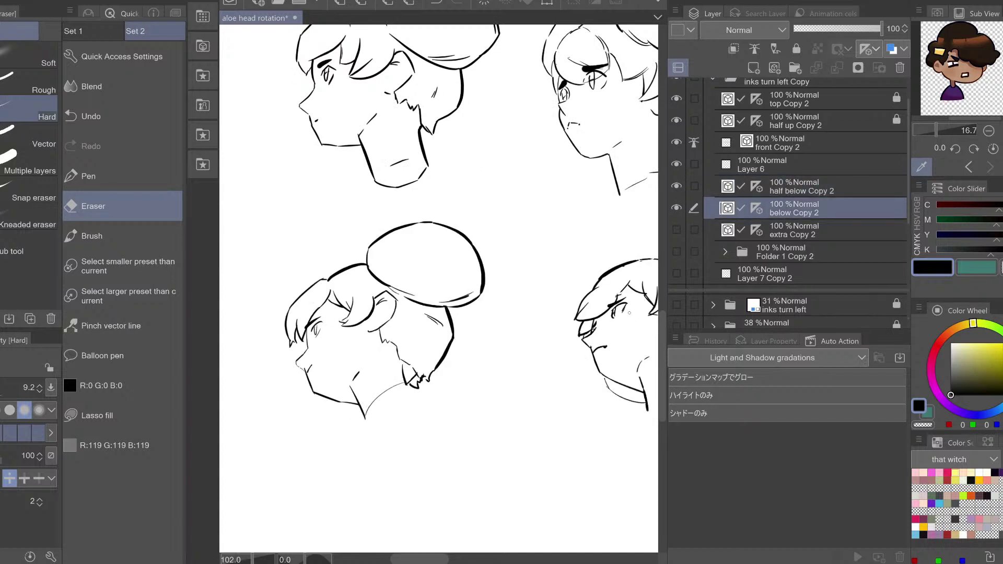
pyautogui.moveTo(595, 343); pyautogui.dragTo(634, 351)
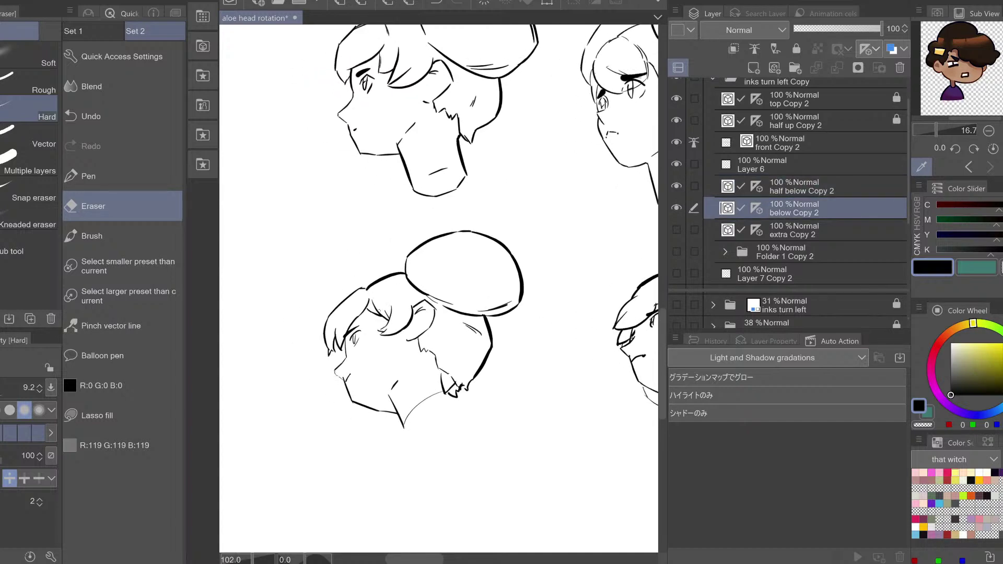
pyautogui.hotkey('ctrl', 'z')
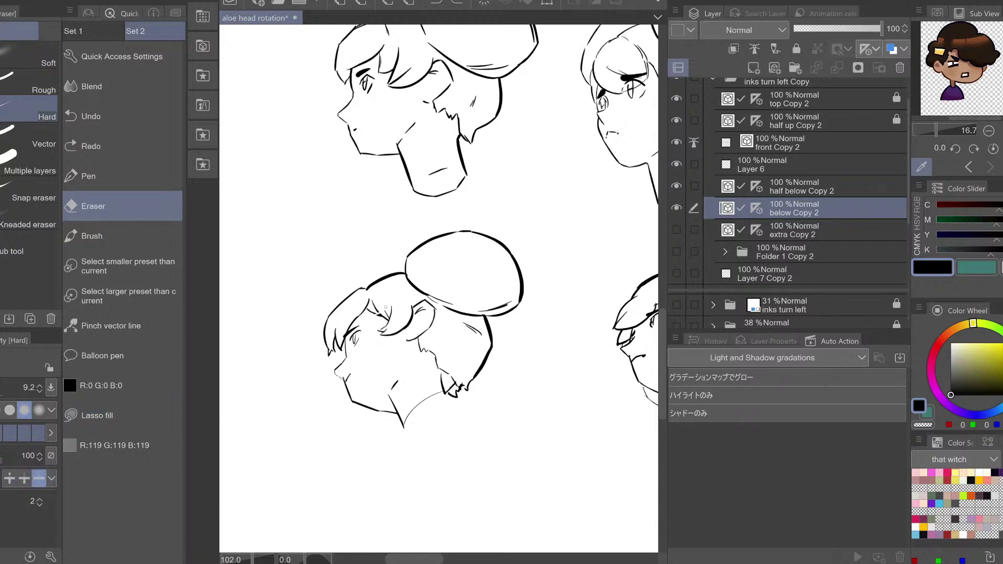
pyautogui.moveTo(386, 308); pyautogui.dragTo(385, 315)
pyautogui.moveTo(365, 324); pyautogui.dragTo(401, 319)
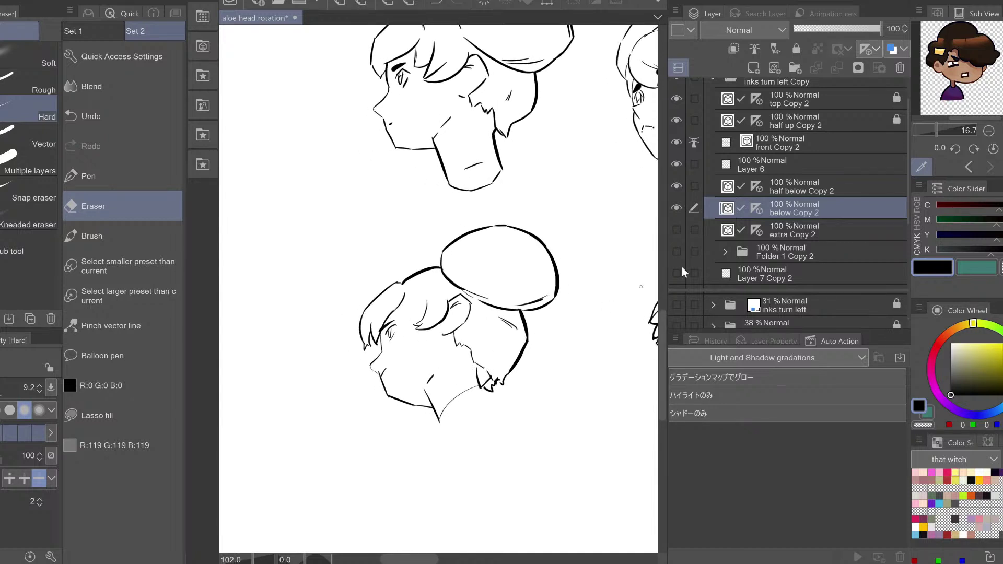
# Show the inks turn left reference and try a fringe strand above the lowest profile head's brow, checking it mirrored and undoing rejected strokes
pyautogui.click(678, 305)
pyautogui.press('p')
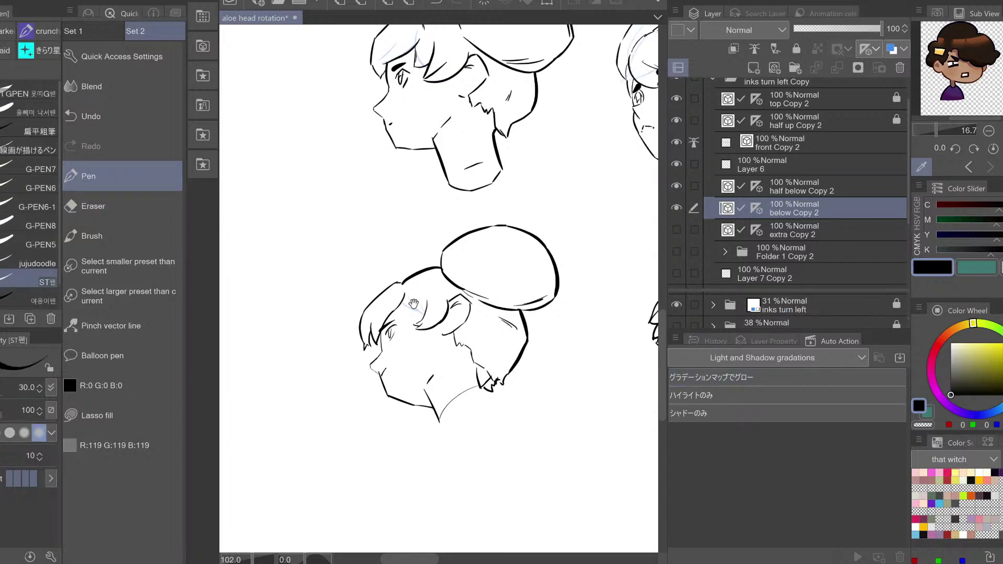
pyautogui.moveTo(414, 304); pyautogui.dragTo(410, 312)
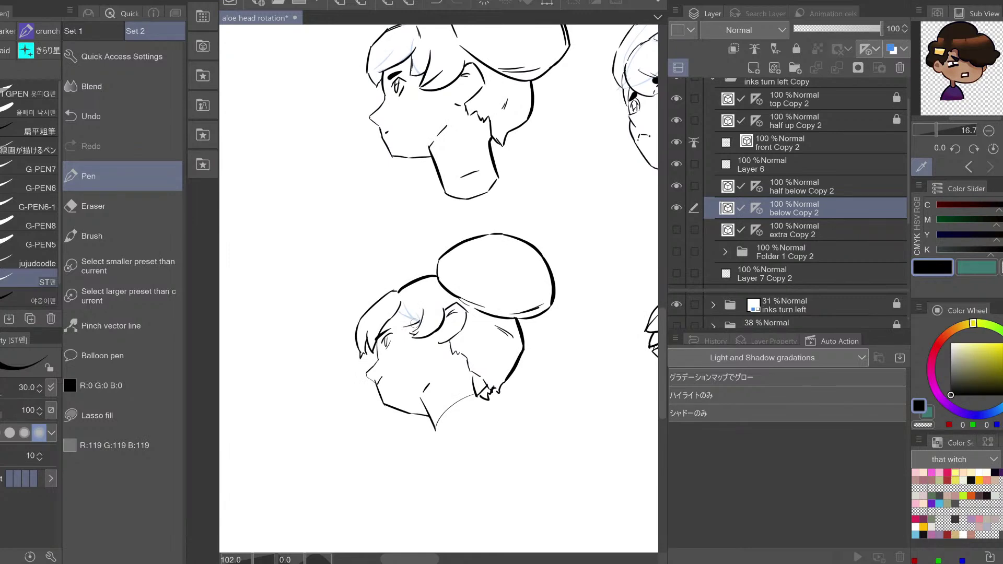
pyautogui.press('h')
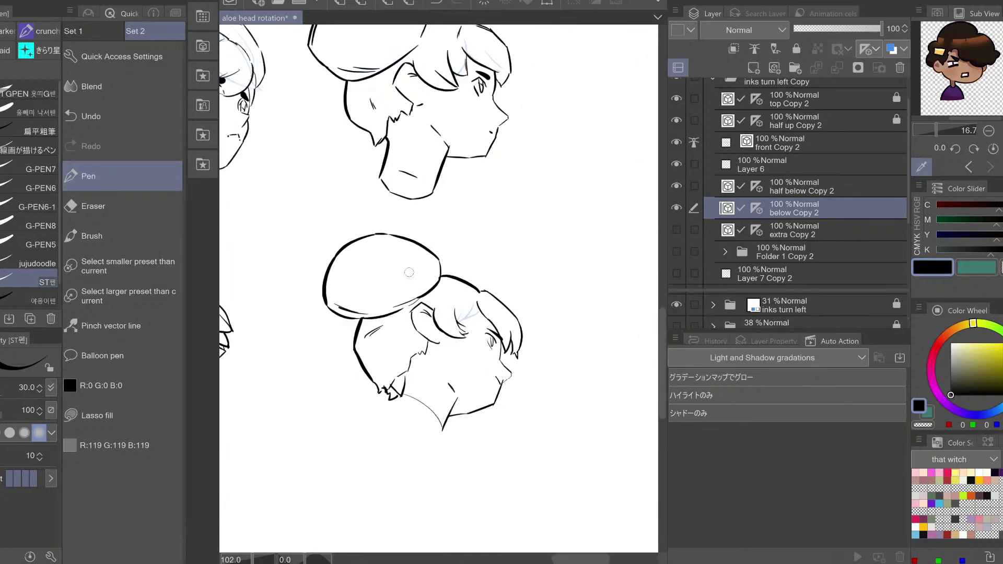
pyautogui.hotkey('ctrl', 'z')
pyautogui.moveTo(492, 332)
pyautogui.mouseDown()
pyautogui.moveTo(488, 314)
pyautogui.moveTo(467, 326)
pyautogui.moveTo(478, 329)
pyautogui.mouseUp()
pyautogui.hotkey('ctrl', 'z')
pyautogui.hotkey('ctrl', 'z')
pyautogui.press('h')
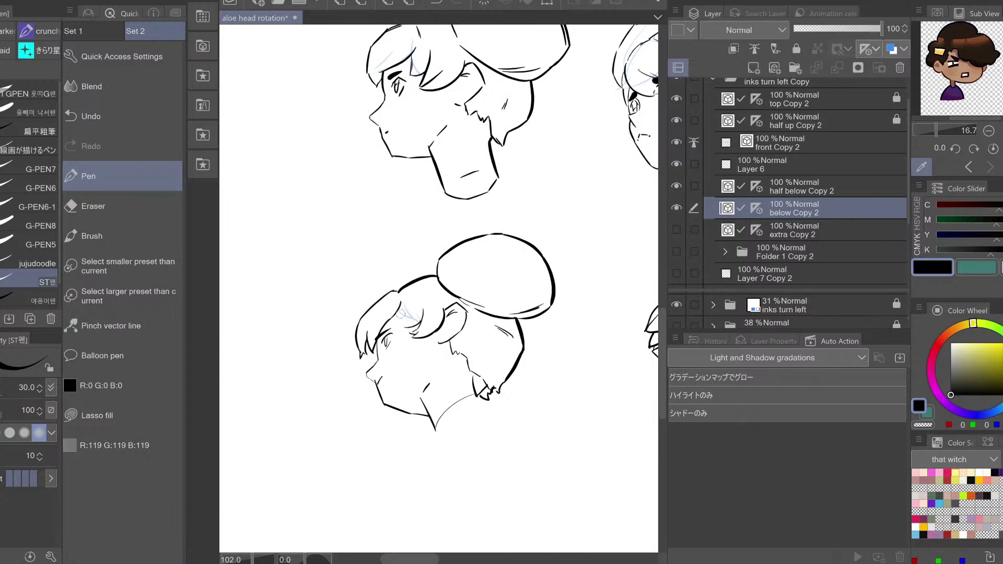
# Draw a short strand at the parting of the lowest profile head's fringe, undoing rejected strokes and comparing it mirrored
pyautogui.moveTo(399, 312); pyautogui.dragTo(402, 322)
pyautogui.hotkey('ctrl', 'z')
pyautogui.hotkey('ctrl', 'z')
pyautogui.press('h')
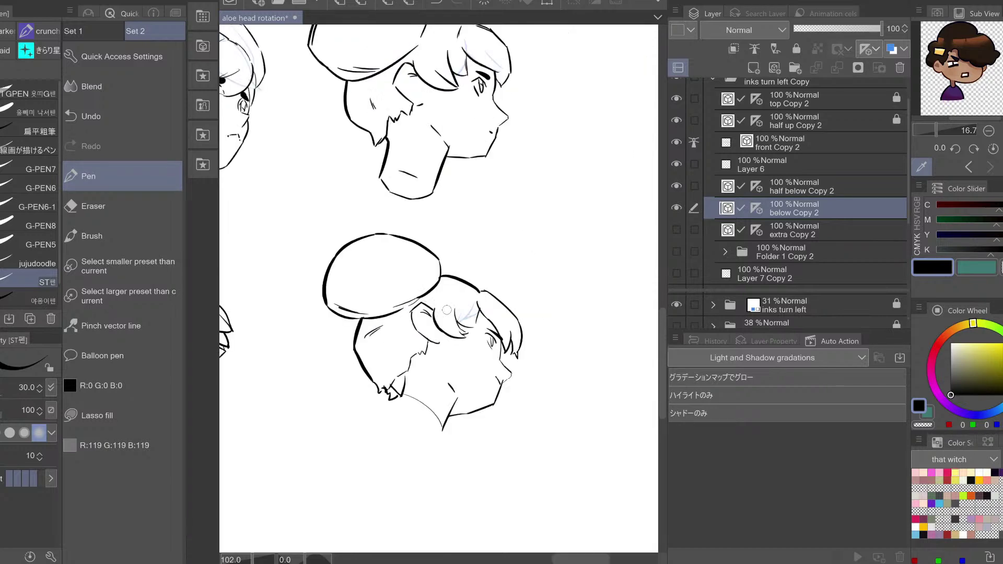
pyautogui.hotkey('ctrl', 'z')
pyautogui.moveTo(477, 329); pyautogui.dragTo(473, 316)
pyautogui.press('h')
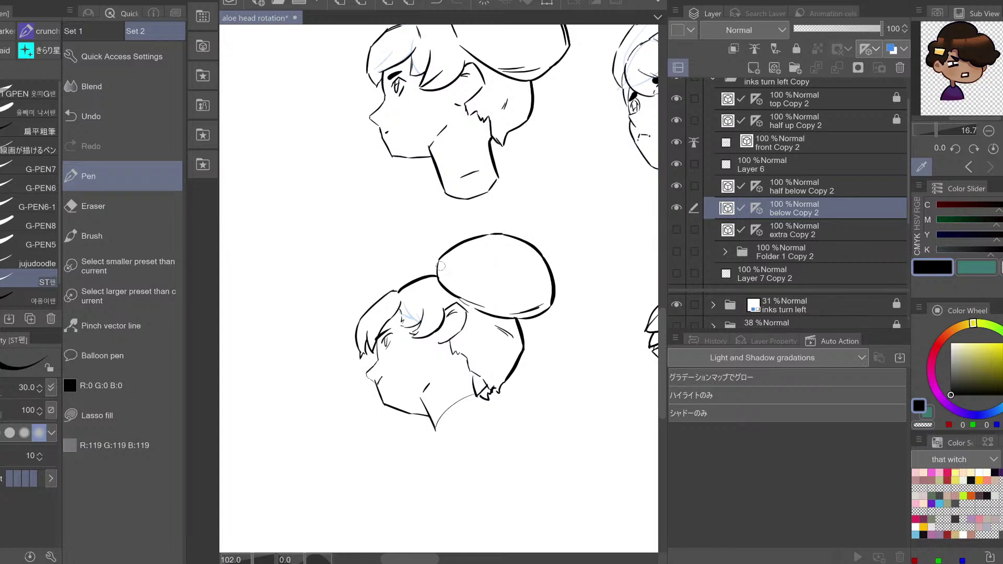
# Erase the inner edge line of the lowest profile head's front fringe lock and return to the ST pen
pyautogui.press('e')
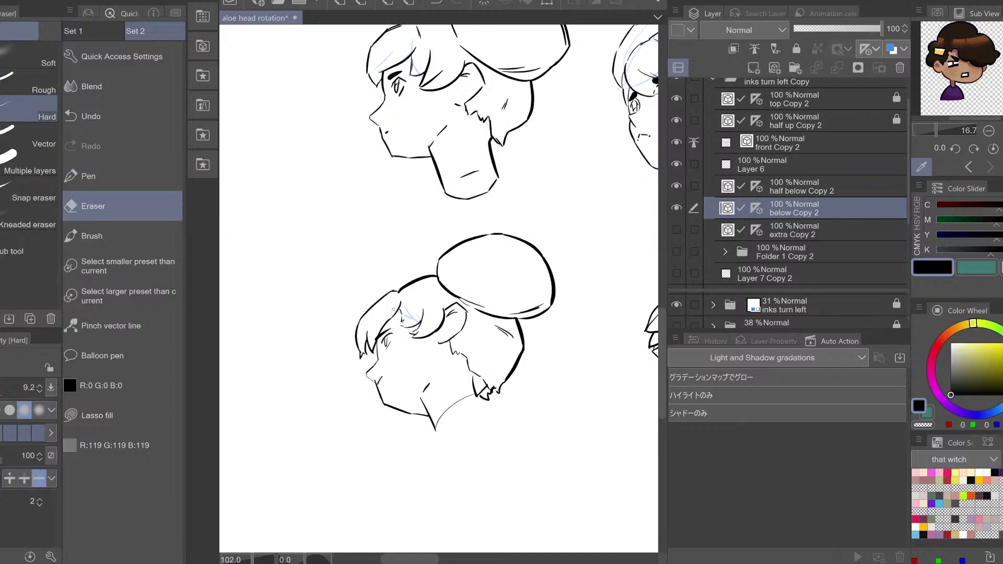
pyautogui.moveTo(384, 315); pyautogui.dragTo(391, 320)
pyautogui.press('p')
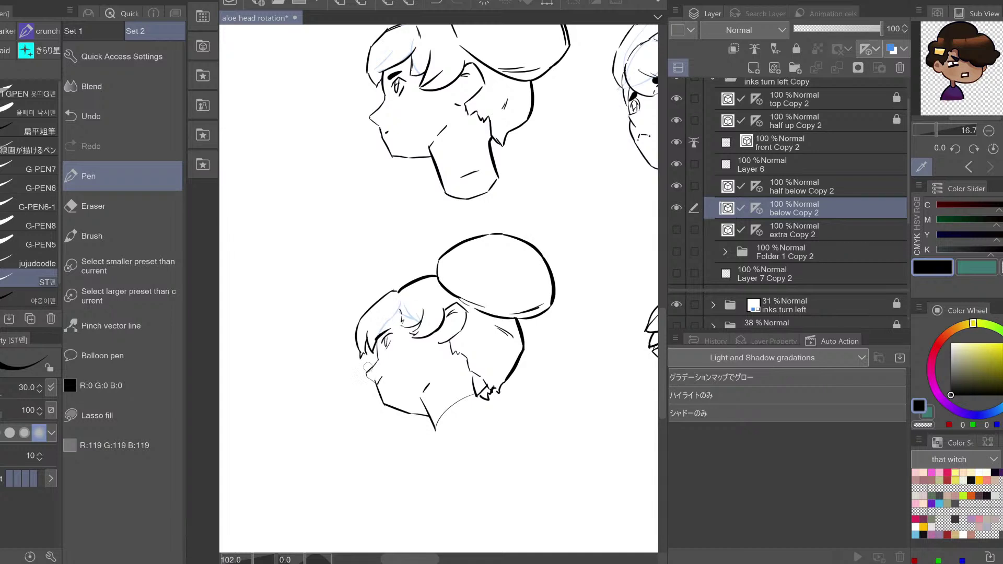
# Try new strands in the lowest profile head's front fringe, comparing them mirrored and undoing the rejected strokes
pyautogui.press('h')
pyautogui.press('h')
pyautogui.moveTo(371, 335)
pyautogui.mouseDown()
pyautogui.moveTo(402, 331)
pyautogui.moveTo(400, 309)
pyautogui.mouseUp()
pyautogui.hotkey('ctrl', 'z')
pyautogui.press('h')
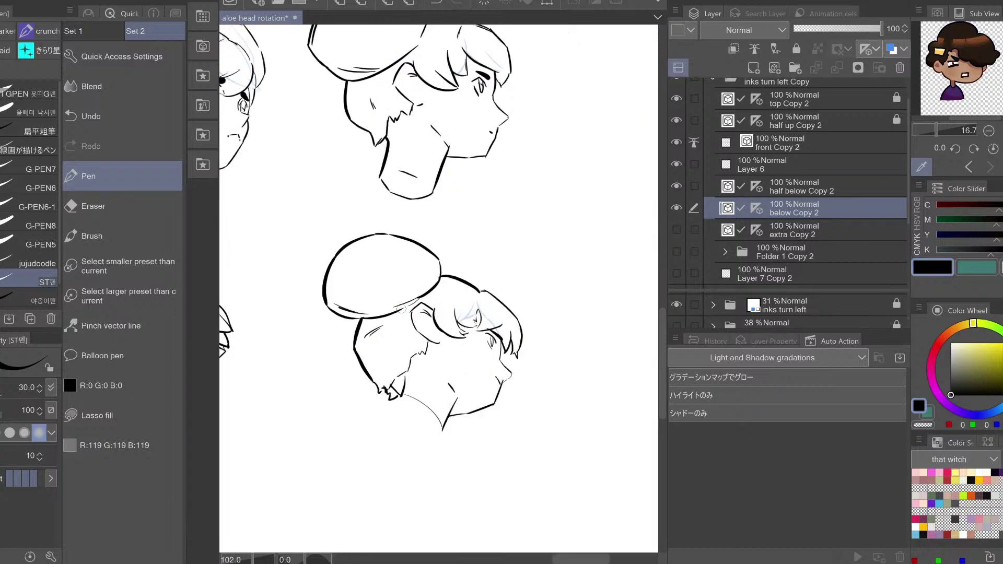
pyautogui.hotkey('ctrl', 'z')
pyautogui.moveTo(479, 312)
pyautogui.mouseDown()
pyautogui.moveTo(494, 329)
pyautogui.moveTo(507, 326)
pyautogui.mouseUp()
pyautogui.hotkey('ctrl', 'z')
pyautogui.hotkey('ctrl', 'z')
pyautogui.press('h')
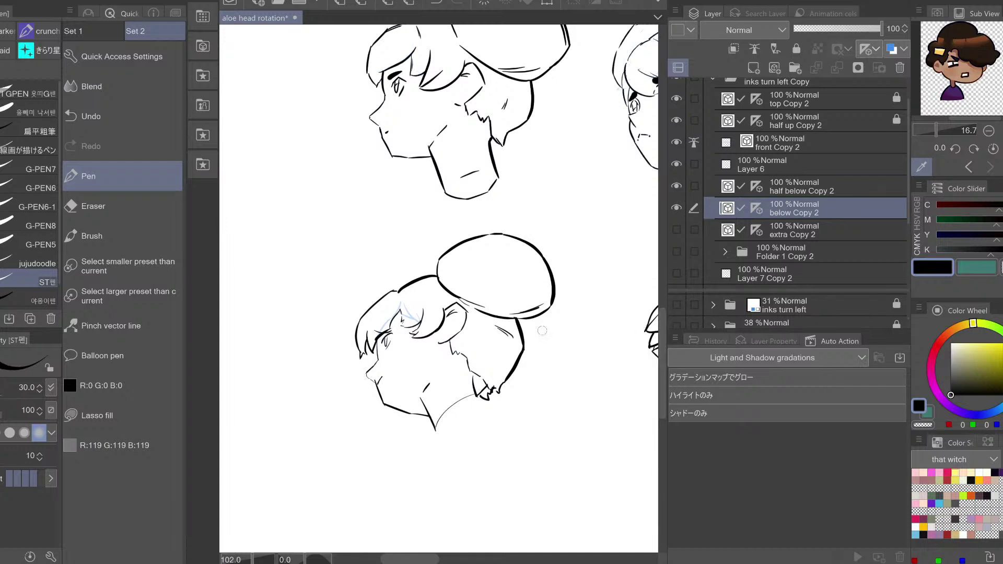
pyautogui.hotkey('ctrl', 'z')
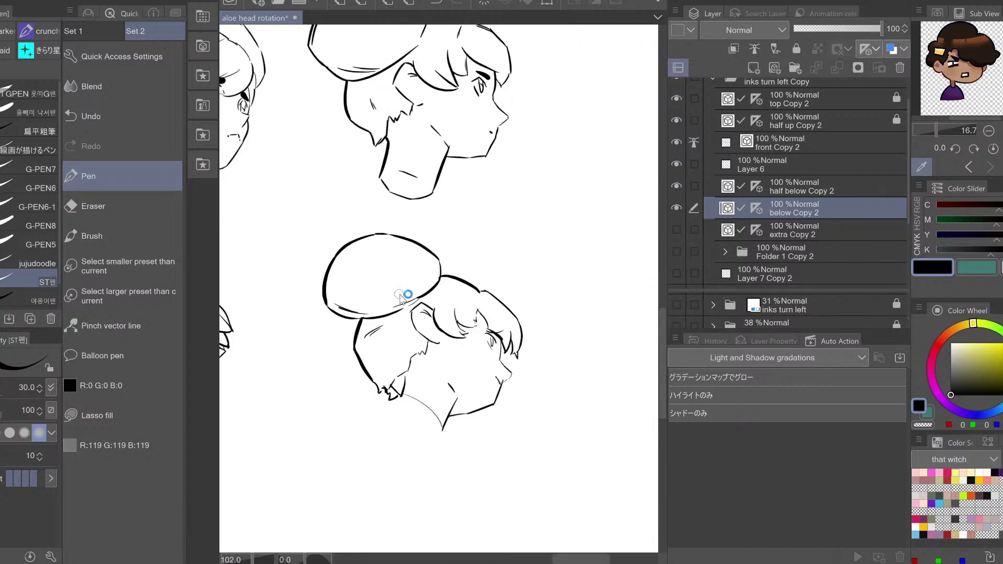
pyautogui.press('h')
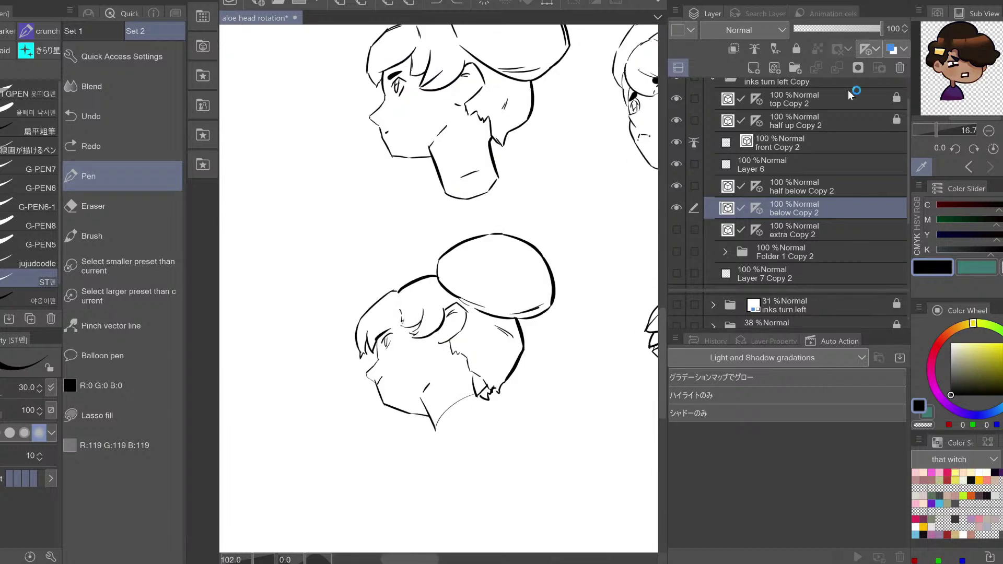
# Hide the inks turn left Copy folder and show the inks turn left reference to examine its heads alone
pyautogui.press('space')
pyautogui.moveTo(464, 280); pyautogui.dragTo(406, 284)
pyautogui.hotkey('ctrl', 'space')
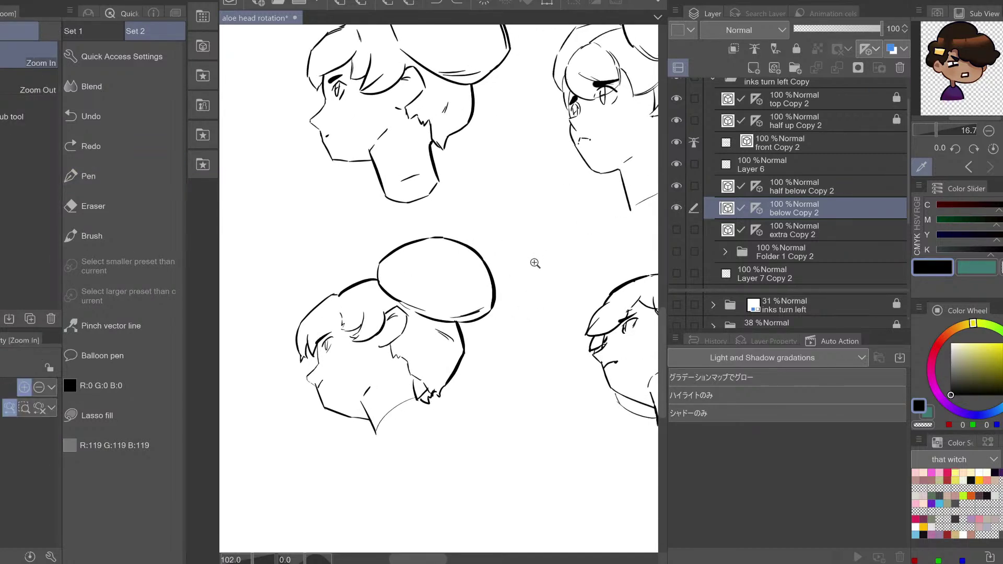
pyautogui.moveTo(532, 269); pyautogui.dragTo(460, 295)
pyautogui.hotkey('ctrl', 'space')
pyautogui.scroll(-1, 567, 191)
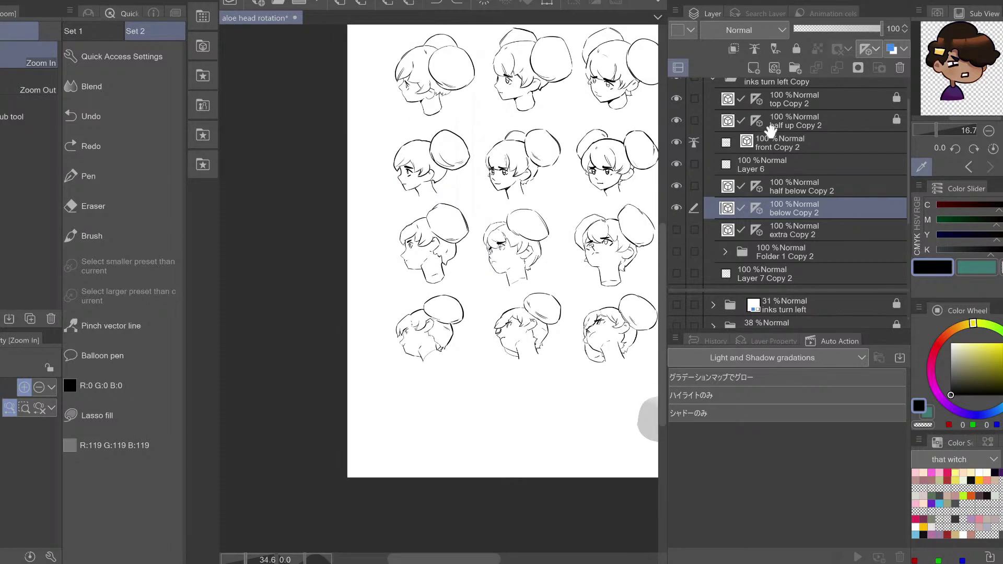
pyautogui.scroll(2, 718, 113)
pyautogui.click(682, 109)
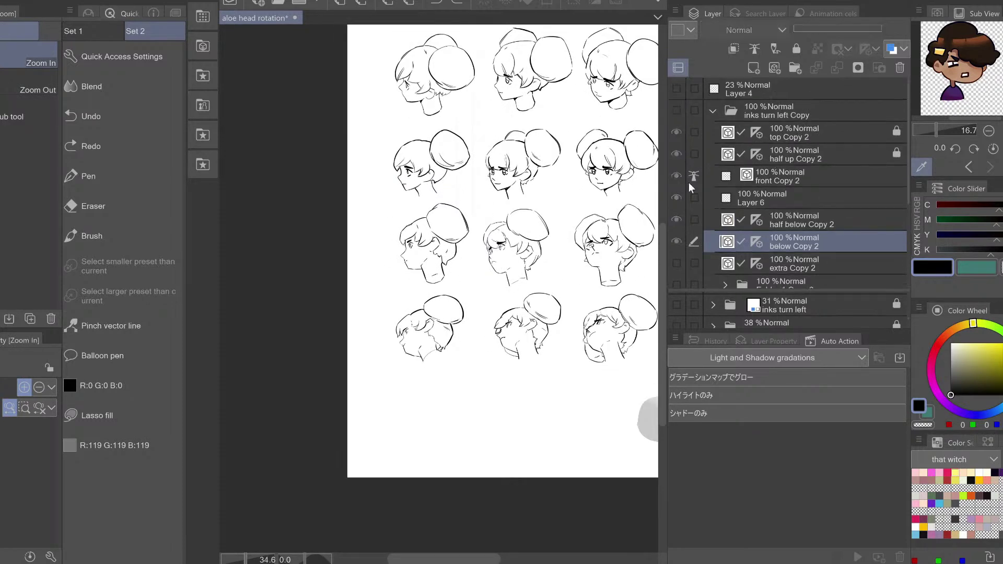
pyautogui.click(676, 308)
pyautogui.moveTo(529, 262); pyautogui.dragTo(424, 288)
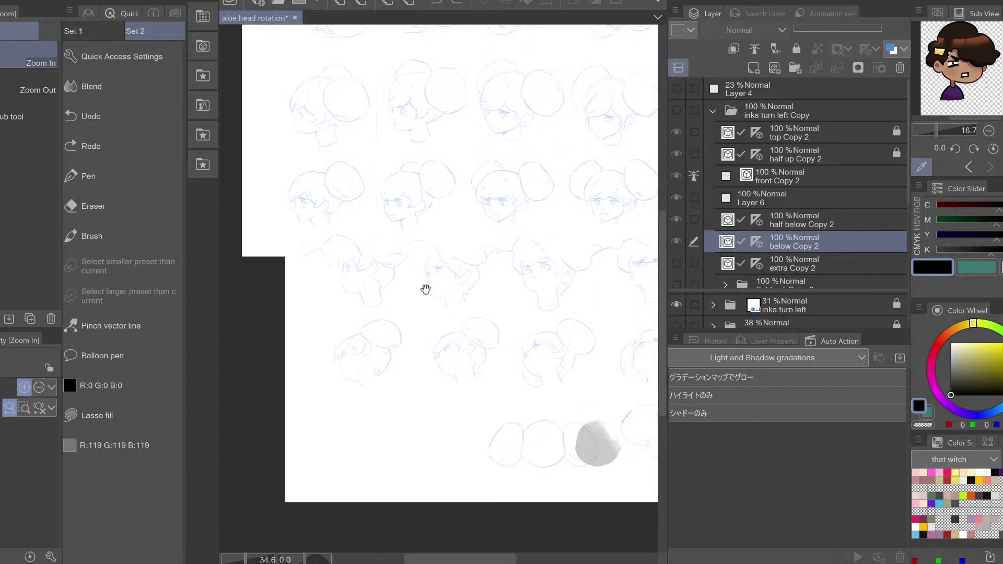
# Swap the inks turn left reference for the inks turn right folder and examine the fringes across its whole sheet
pyautogui.click(678, 303)
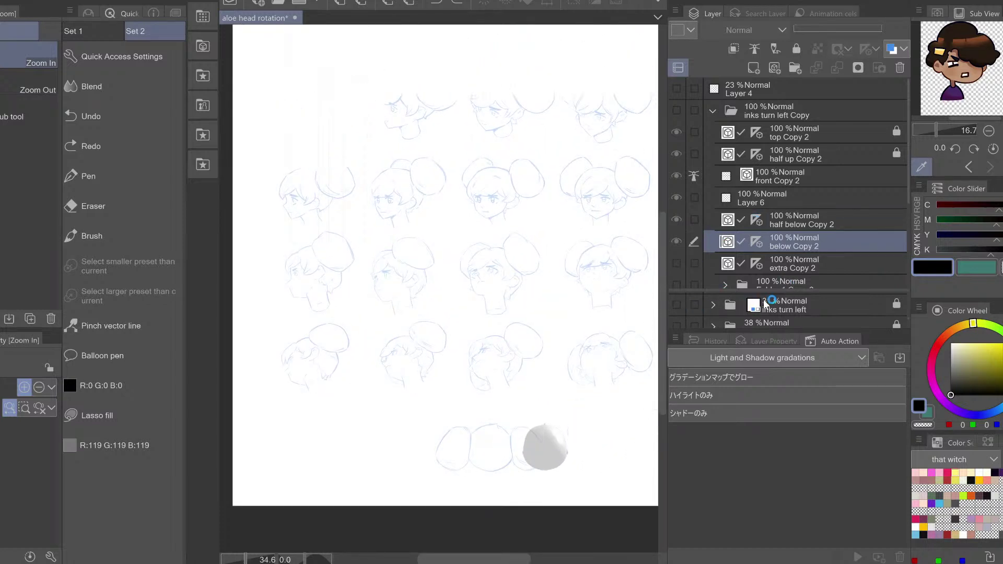
pyautogui.moveTo(779, 310); pyautogui.dragTo(779, 296)
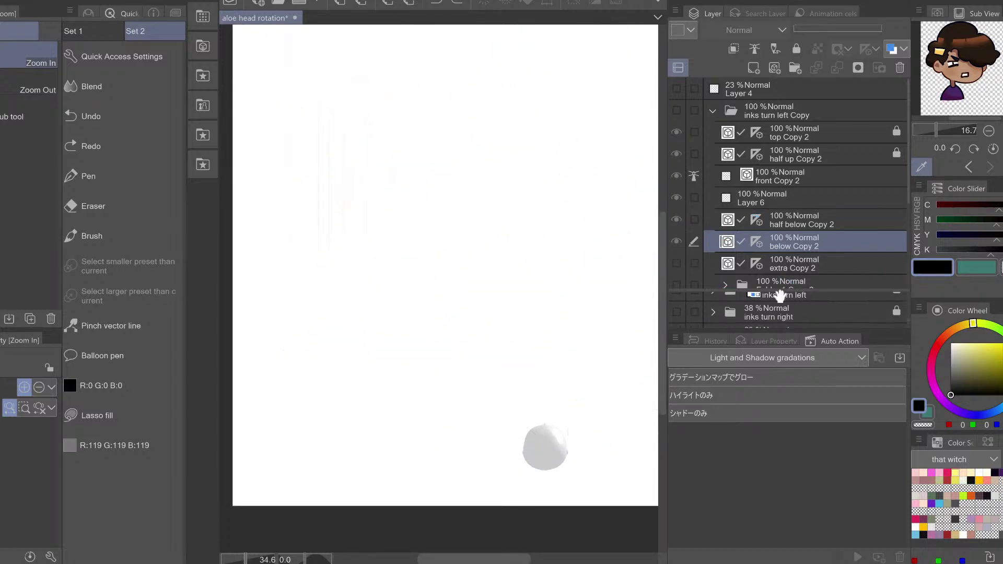
pyautogui.click(677, 313)
pyautogui.moveTo(497, 224); pyautogui.dragTo(494, 269)
pyautogui.moveTo(763, 318)
pyautogui.mouseDown()
pyautogui.moveTo(766, 304)
pyautogui.moveTo(777, 328)
pyautogui.moveTo(769, 322)
pyautogui.mouseUp()
pyautogui.click(677, 320)
pyautogui.moveTo(464, 208); pyautogui.dragTo(389, 254)
pyautogui.scroll(-2, 409, 280)
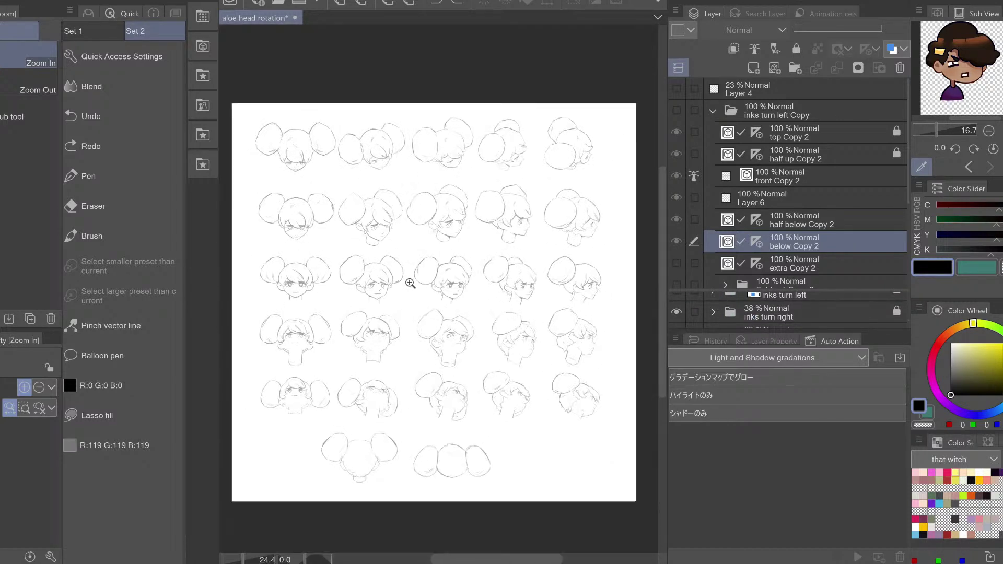
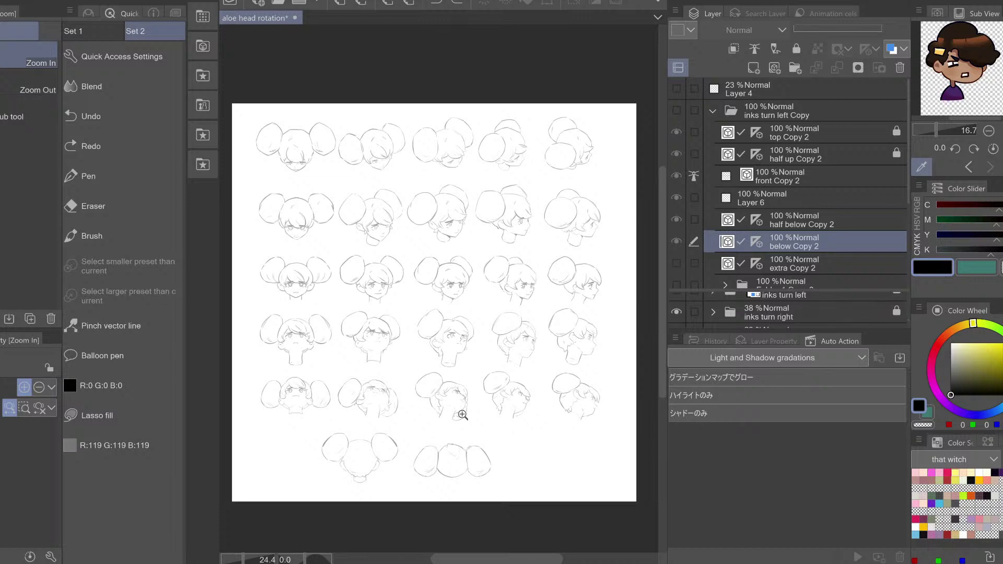
# Hide the inks turn right folder and show both inks turn left and inks turn left Copy again
pyautogui.click(676, 312)
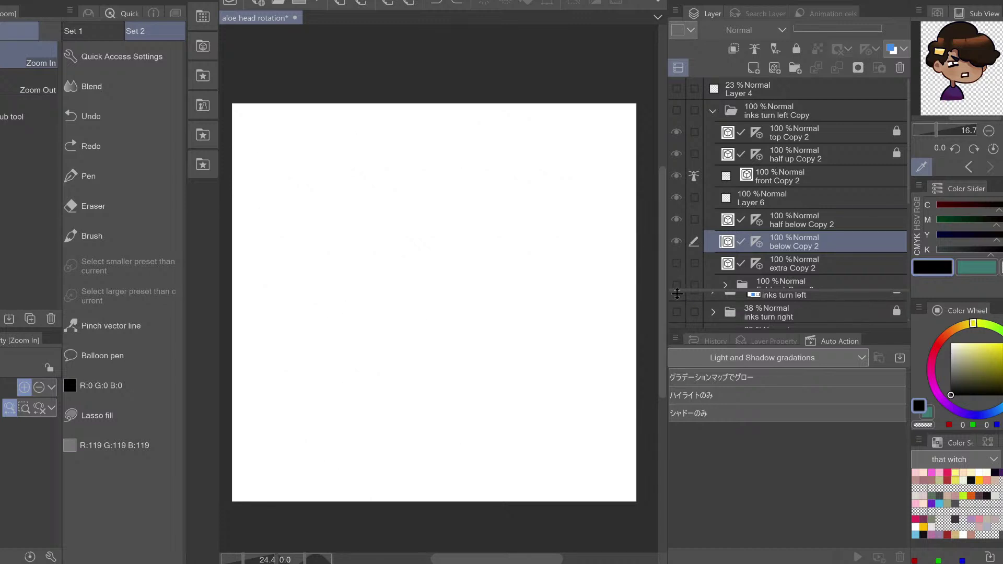
pyautogui.moveTo(684, 289); pyautogui.dragTo(684, 292)
pyautogui.moveTo(768, 301); pyautogui.dragTo(769, 308)
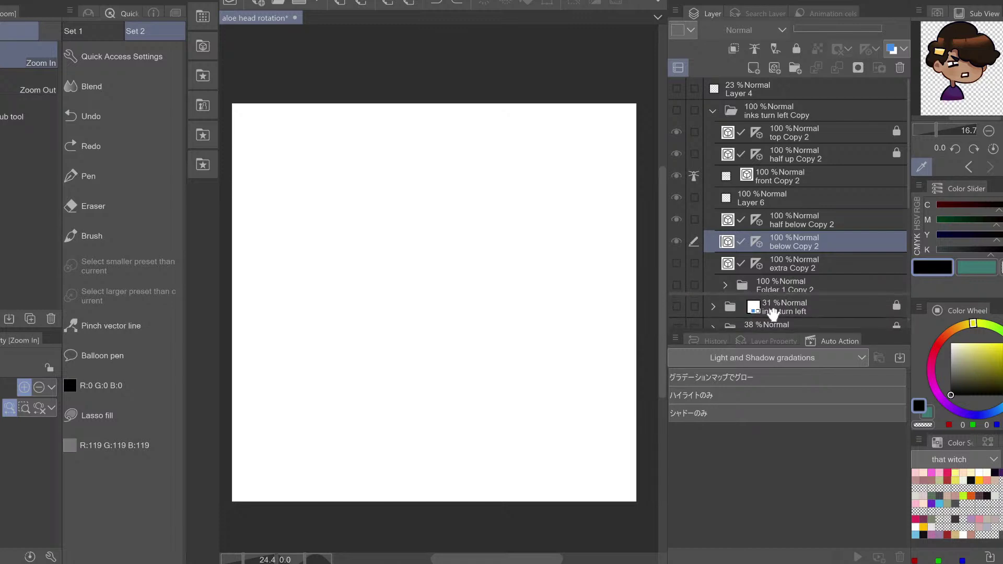
pyautogui.click(676, 306)
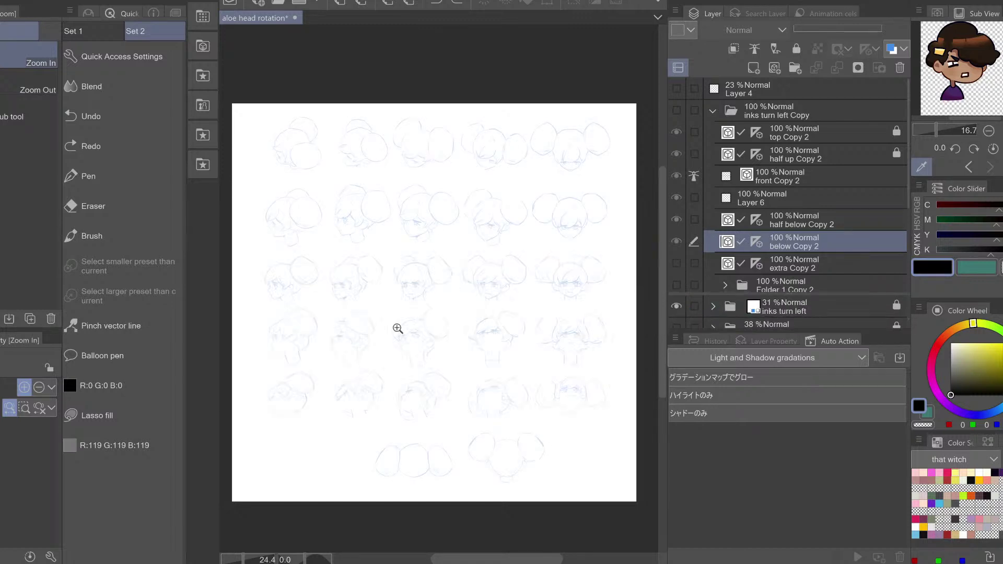
pyautogui.click(676, 111)
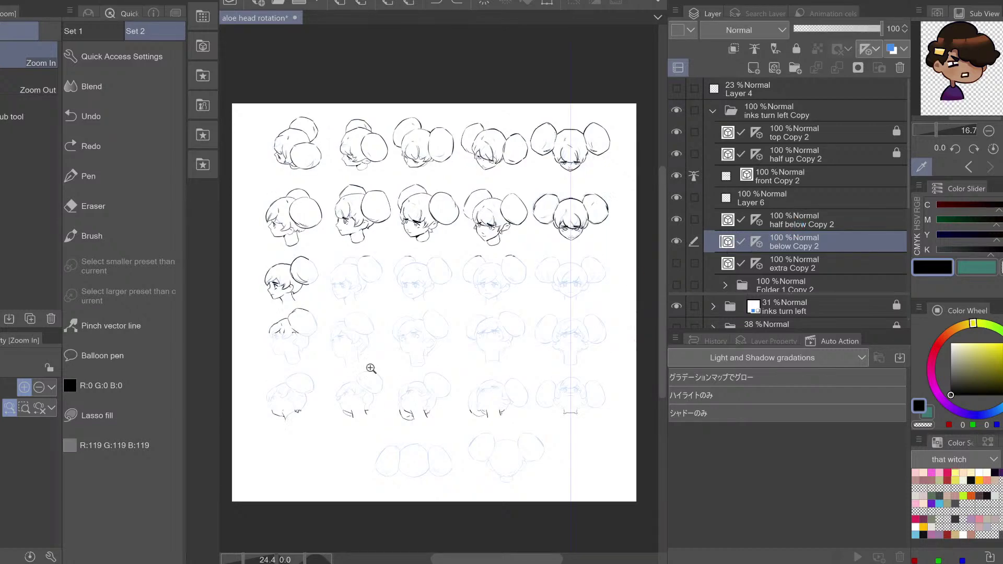
# Try an ST pen stroke at the parting of the lowest profile head's fringe and undo it, checking the head mirrored
pyautogui.click(286, 397)
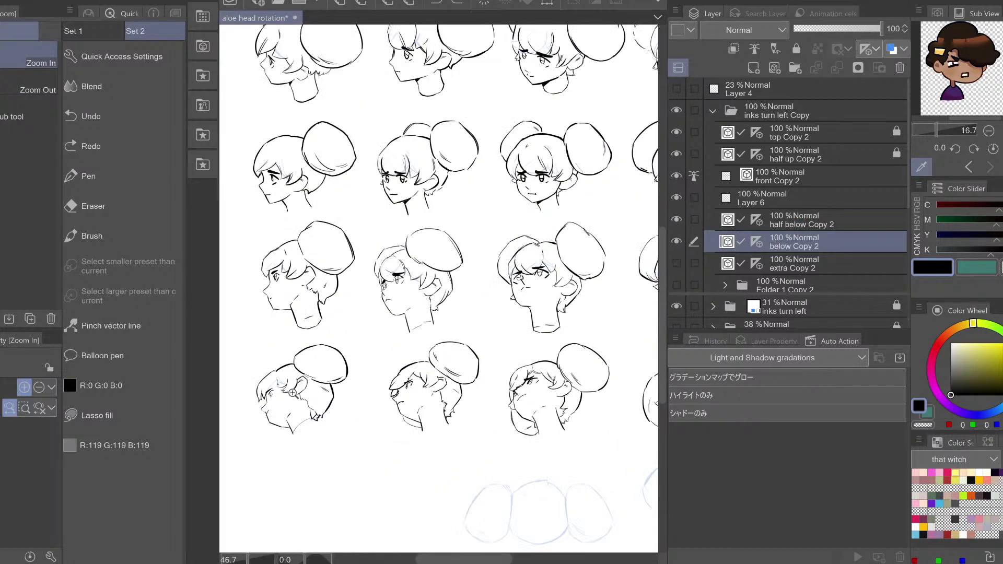
pyautogui.moveTo(292, 393)
pyautogui.mouseDown()
pyautogui.moveTo(303, 384)
pyautogui.moveTo(404, 386)
pyautogui.mouseUp()
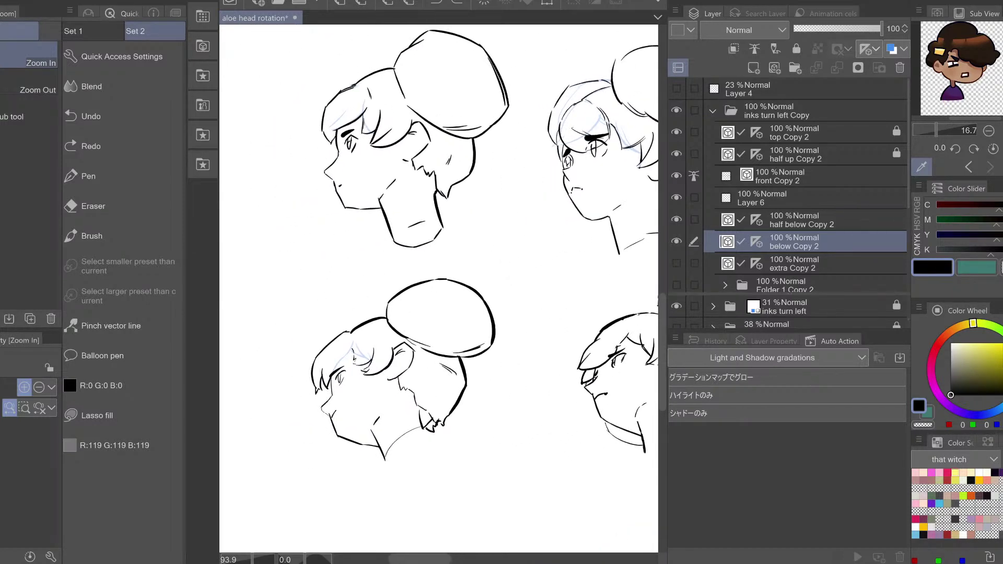
pyautogui.press('p')
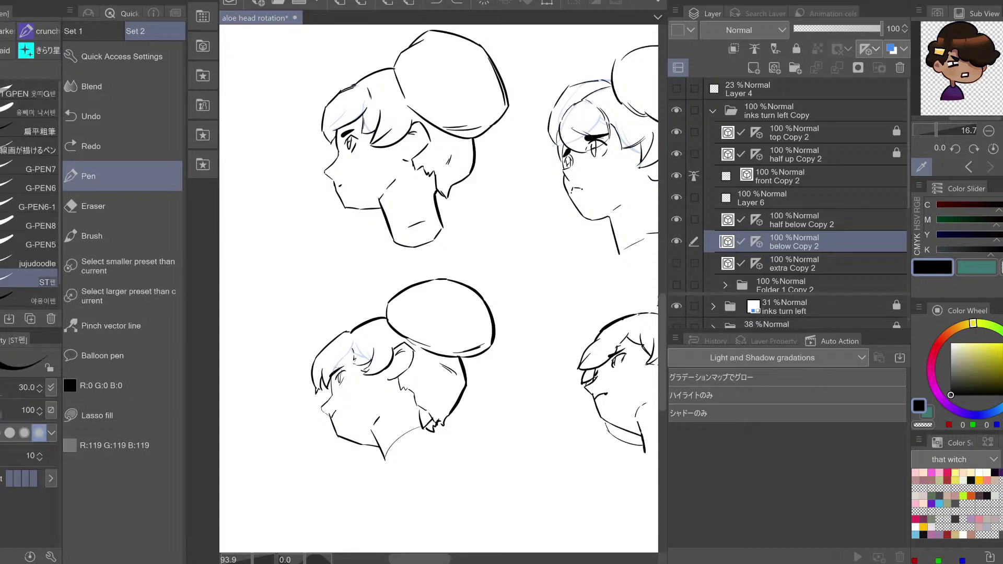
pyautogui.moveTo(355, 347)
pyautogui.mouseDown()
pyautogui.moveTo(334, 369)
pyautogui.moveTo(351, 348)
pyautogui.mouseUp()
pyautogui.hotkey('ctrl', 'z')
pyautogui.hotkey('ctrl', 'z')
pyautogui.hotkey('ctrl', 'z')
pyautogui.press('h')
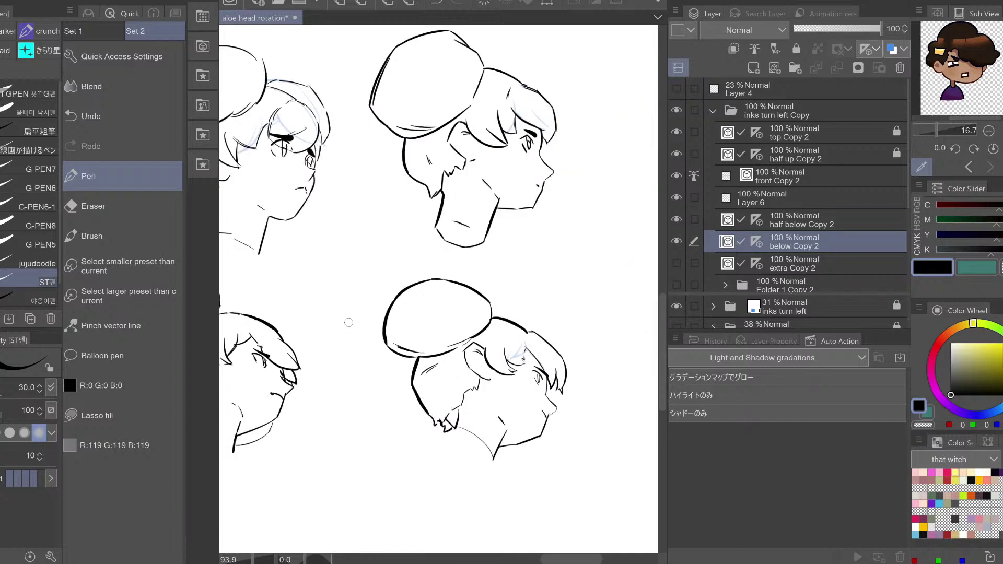
pyautogui.press('h')
# Erase the front fringe lines over the brow of the second head in the lowest row
pyautogui.moveTo(348, 333); pyautogui.dragTo(305, 332)
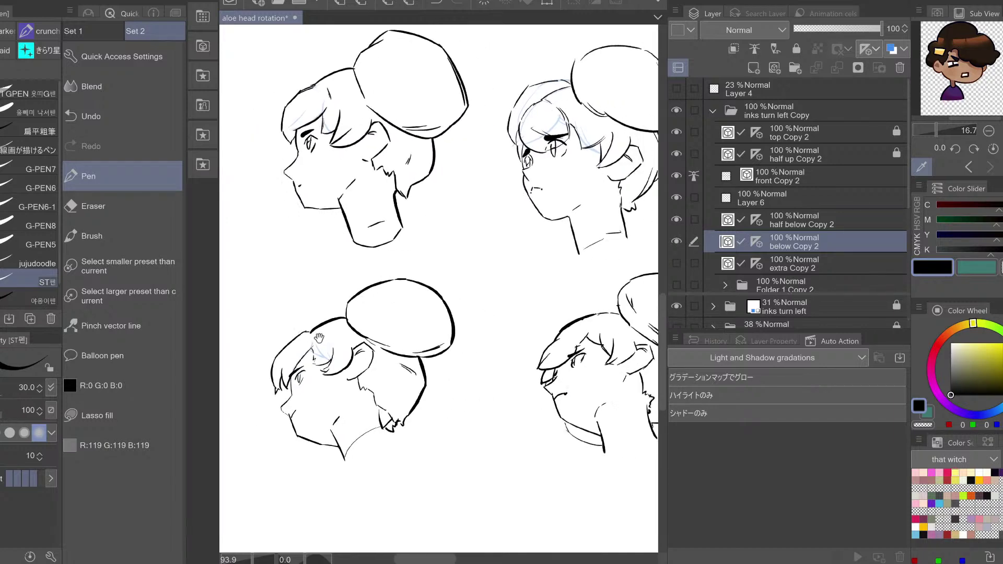
pyautogui.moveTo(439, 355)
pyautogui.mouseDown()
pyautogui.moveTo(424, 351)
pyautogui.moveTo(445, 365)
pyautogui.moveTo(312, 376)
pyautogui.mouseUp()
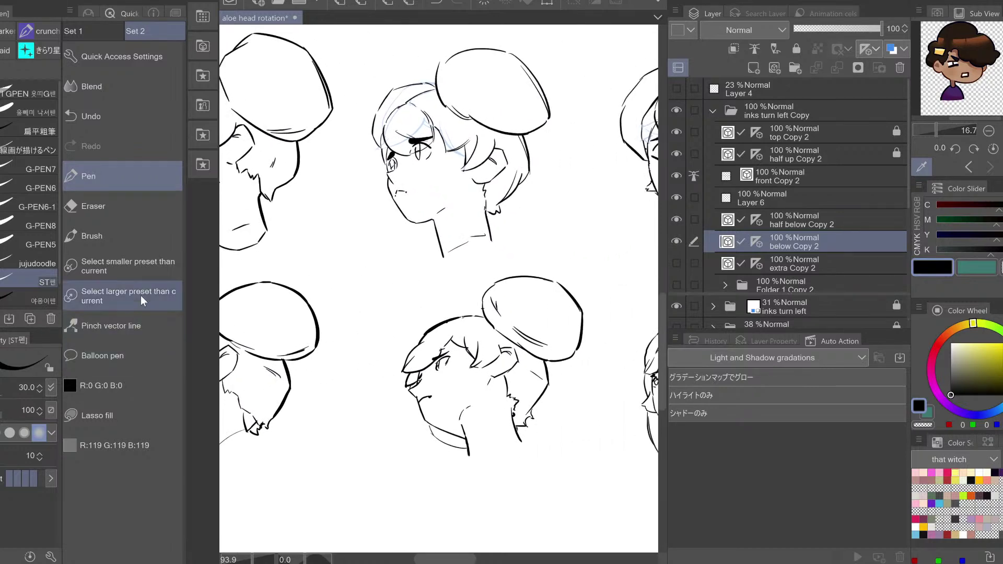
pyautogui.press('e')
pyautogui.moveTo(450, 378); pyautogui.dragTo(424, 375)
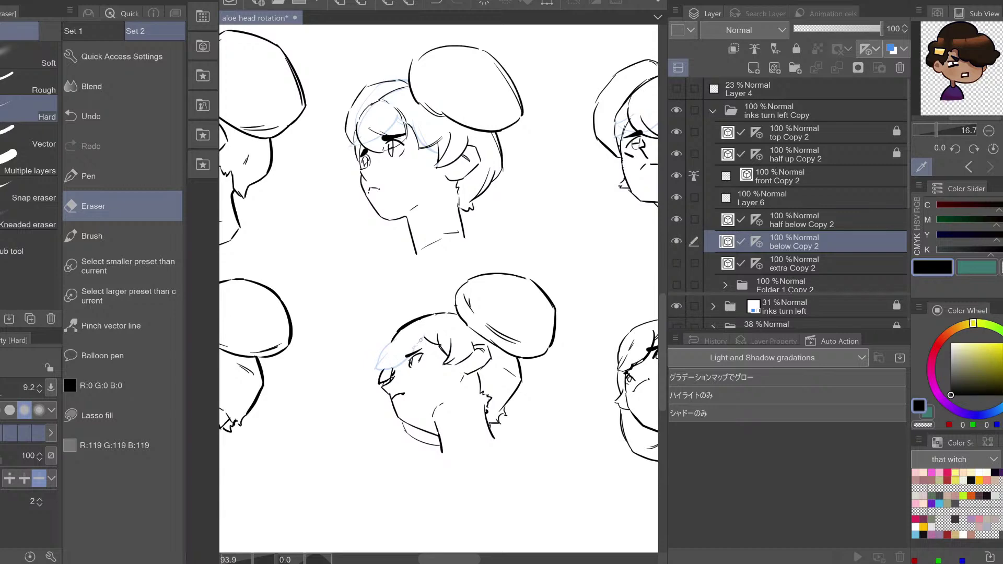
pyautogui.press('h')
pyautogui.press('h')
pyautogui.moveTo(470, 386); pyautogui.dragTo(622, 334)
pyautogui.moveTo(529, 385); pyautogui.dragTo(440, 422)
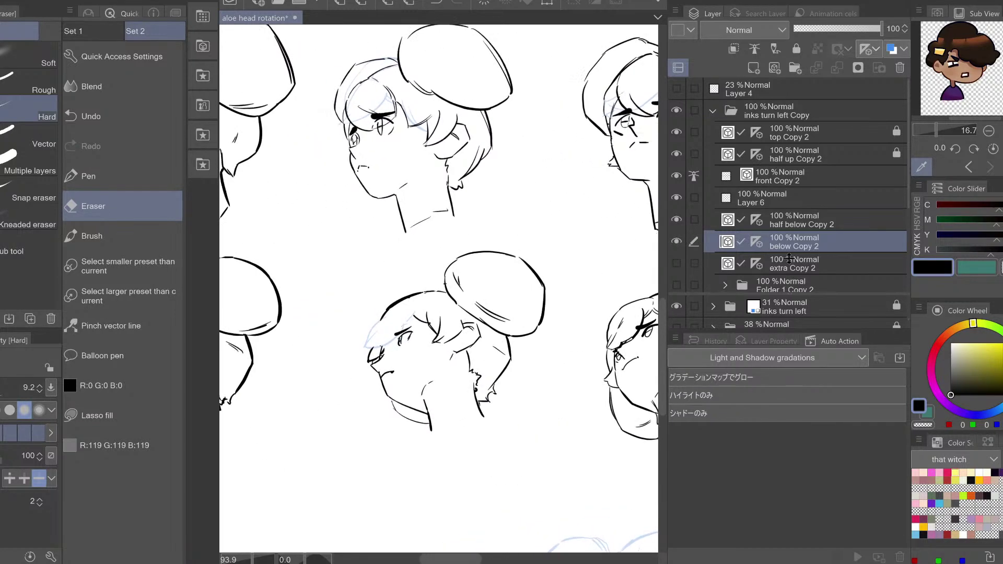
# Try a lower fringe edge above the eye of the lowest row's second head with the ST pen, undoing the strokes
pyautogui.press('p')
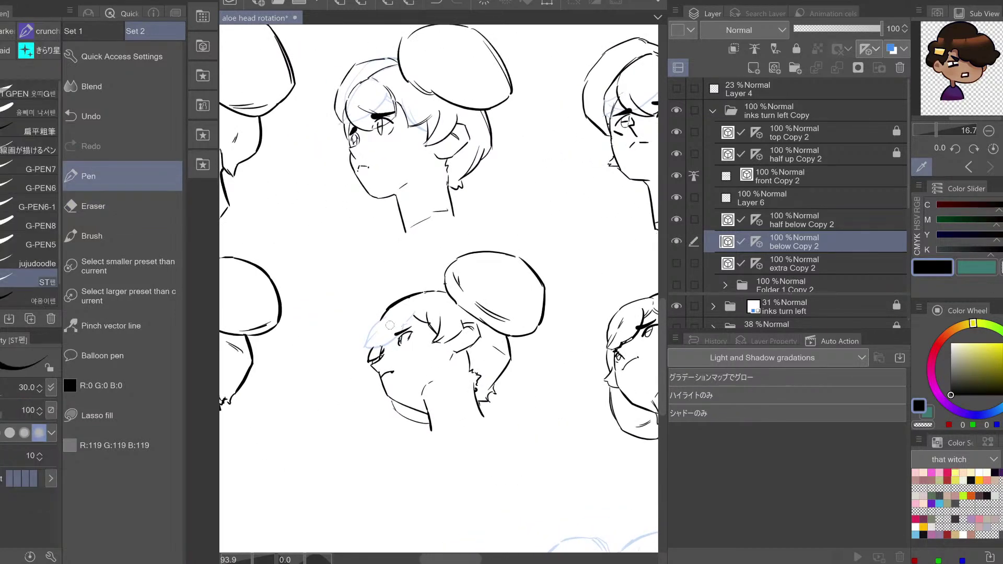
pyautogui.moveTo(389, 354); pyautogui.dragTo(375, 340)
pyautogui.hotkey('ctrl', 'z')
pyautogui.press('h')
pyautogui.hotkey('ctrl', 'z')
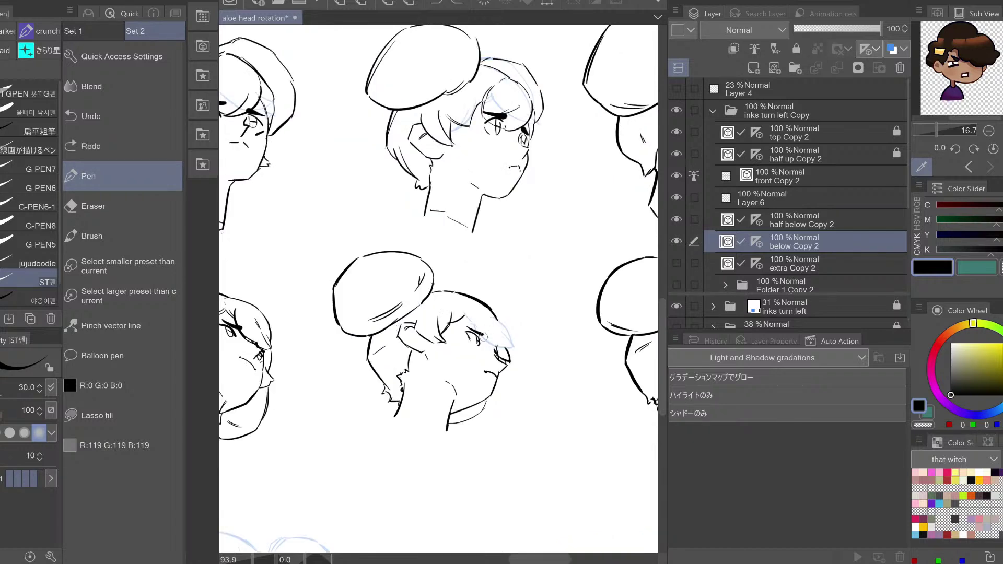
pyautogui.moveTo(483, 329); pyautogui.dragTo(494, 335)
pyautogui.press('h')
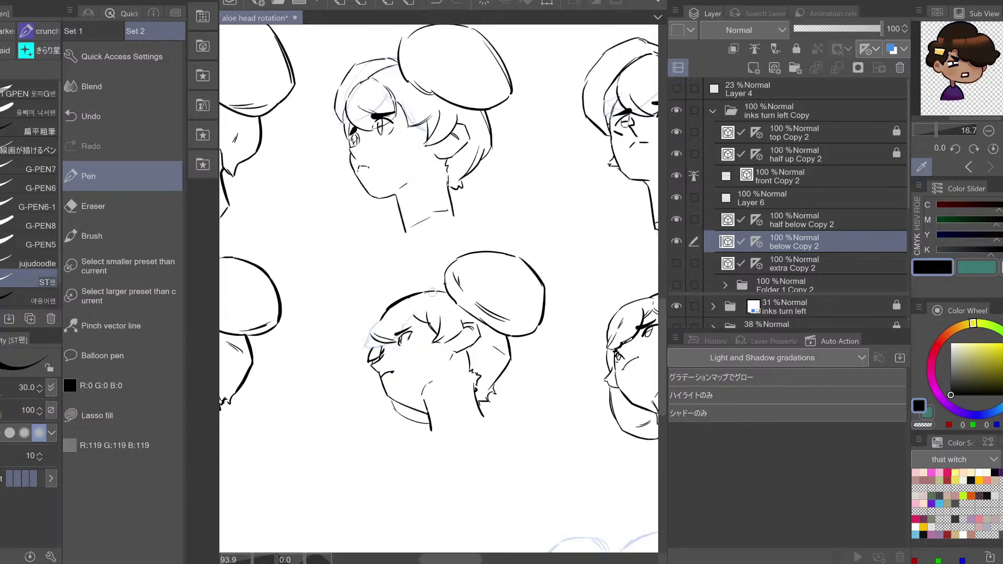
pyautogui.hotkey('ctrl', 'z')
# Try further front fringe strokes from the forehead towards the brow on the lowest row's second head, undoing each one
pyautogui.moveTo(371, 328); pyautogui.dragTo(392, 341)
pyautogui.hotkey('ctrl', 'z')
pyautogui.hotkey('ctrl', 'z')
pyautogui.hotkey('ctrl', 'z')
pyautogui.hotkey('ctrl', 'z')
pyautogui.moveTo(370, 332); pyautogui.dragTo(392, 339)
pyautogui.hotkey('ctrl', 'z')
pyautogui.moveTo(443, 320); pyautogui.dragTo(415, 305)
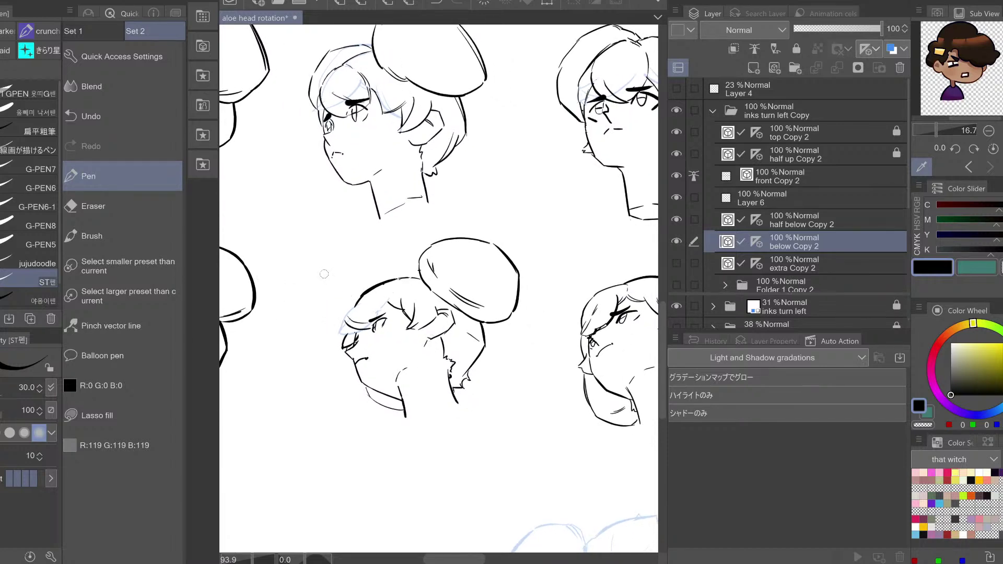
pyautogui.hotkey('ctrl', 'z')
pyautogui.moveTo(360, 329)
pyautogui.mouseDown()
pyautogui.moveTo(357, 321)
pyautogui.moveTo(369, 328)
pyautogui.mouseUp()
pyautogui.hotkey('ctrl', 'z')
pyautogui.hotkey('ctrl', 'z')
# Create a new 1920 by 1080 px illustration at 300 resolution from the yt thumbnail 1080p preset
pyautogui.hotkey('ctrl', 'space')
pyautogui.moveTo(407, 212); pyautogui.dragTo(399, 210)
pyautogui.moveTo(409, 199); pyautogui.dragTo(419, 292)
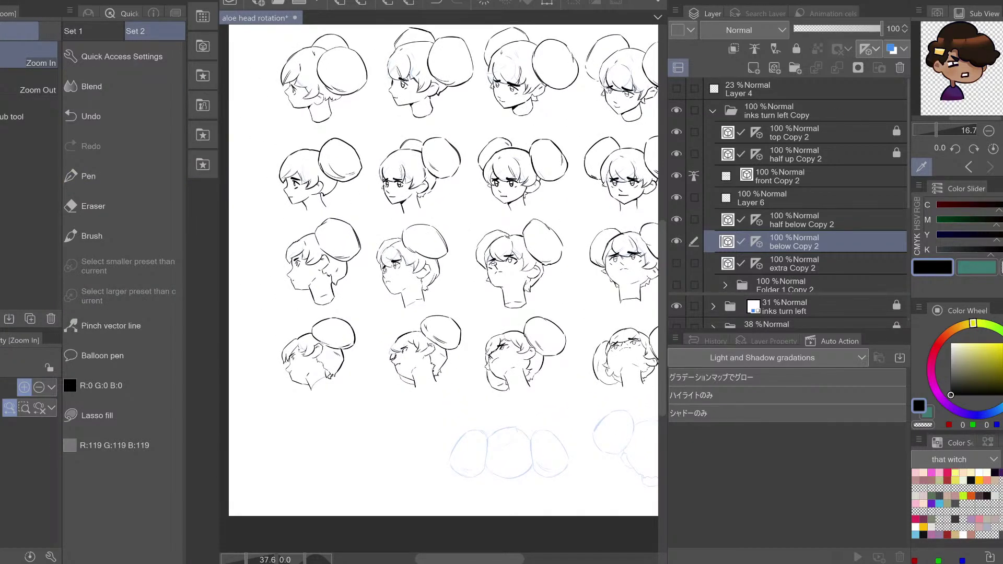
pyautogui.click(1, 1)
pyautogui.click(126, 62)
pyautogui.hotkey('ctrl', 'n')
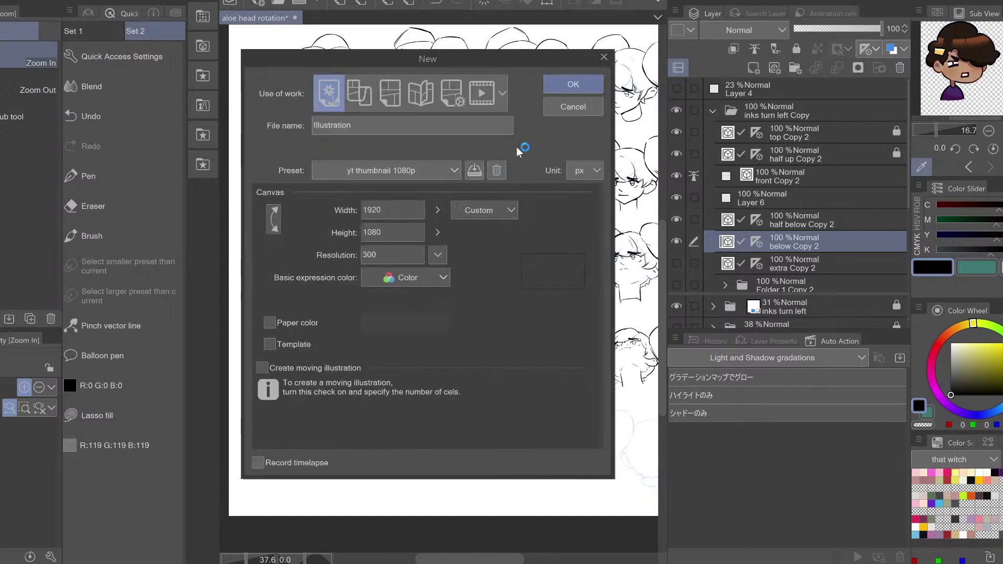
pyautogui.click(566, 86)
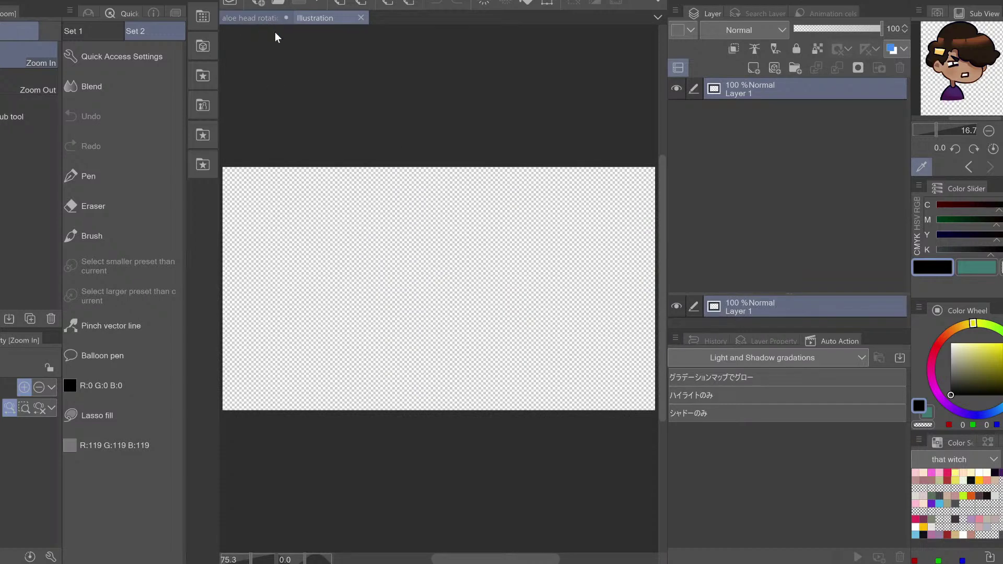
# Place the pink-haired 3D head material on the new illustration canvas and move its camera back so the whole head appears smaller
pyautogui.hotkey('ctrl', 'Tab')
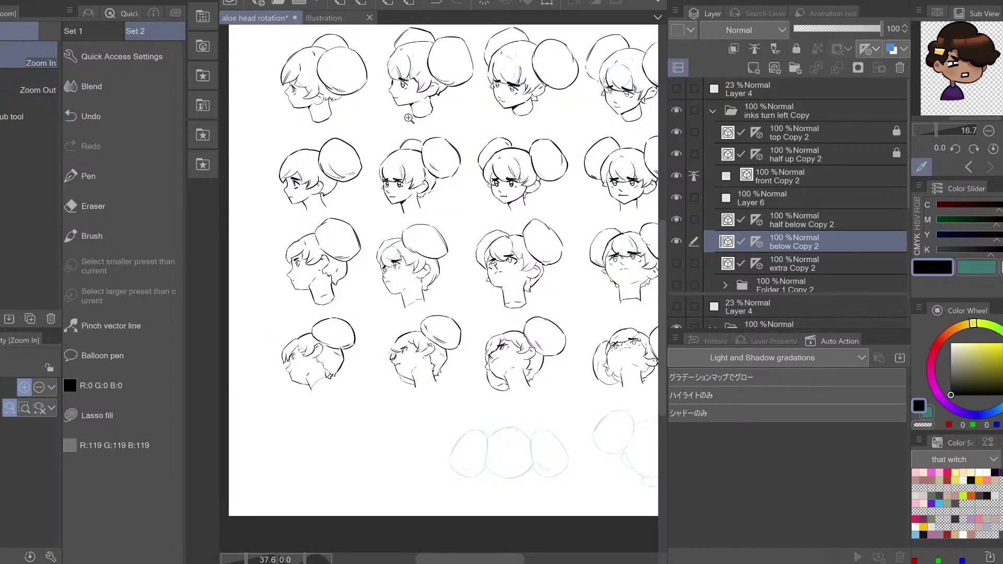
pyautogui.click(330, 20)
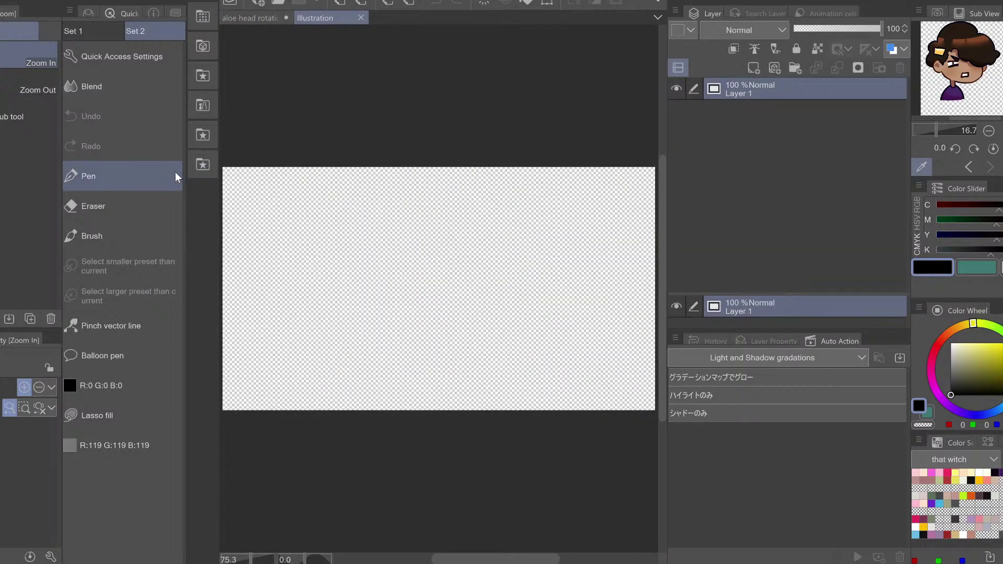
pyautogui.click(203, 164)
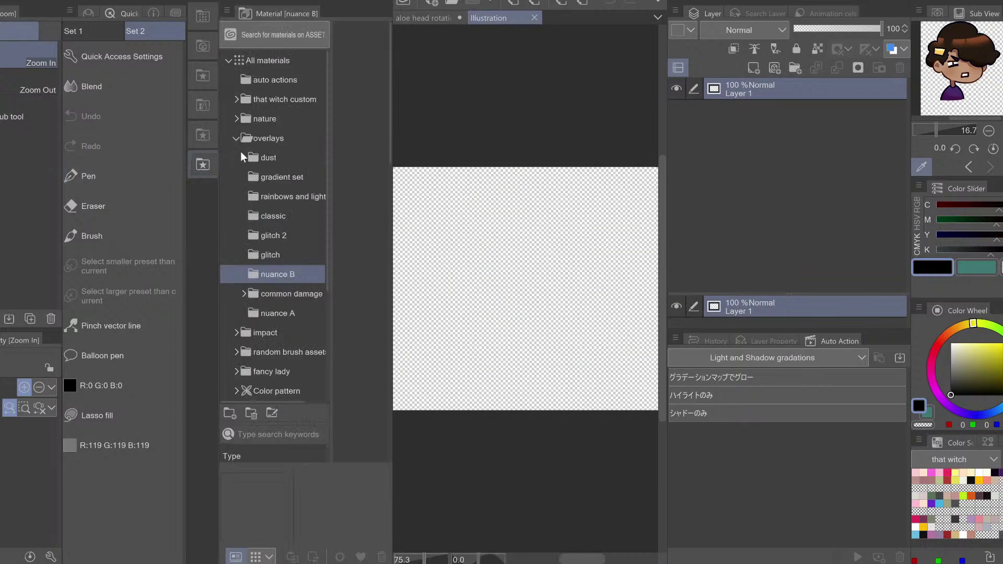
pyautogui.scroll(-5, 282, 282)
pyautogui.click(274, 313)
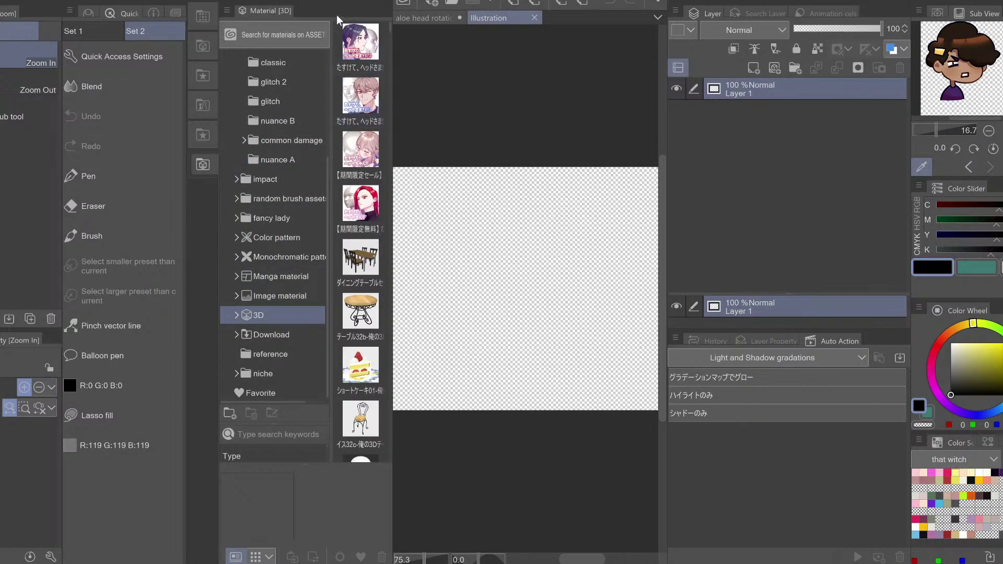
pyautogui.moveTo(360, 152); pyautogui.dragTo(540, 269)
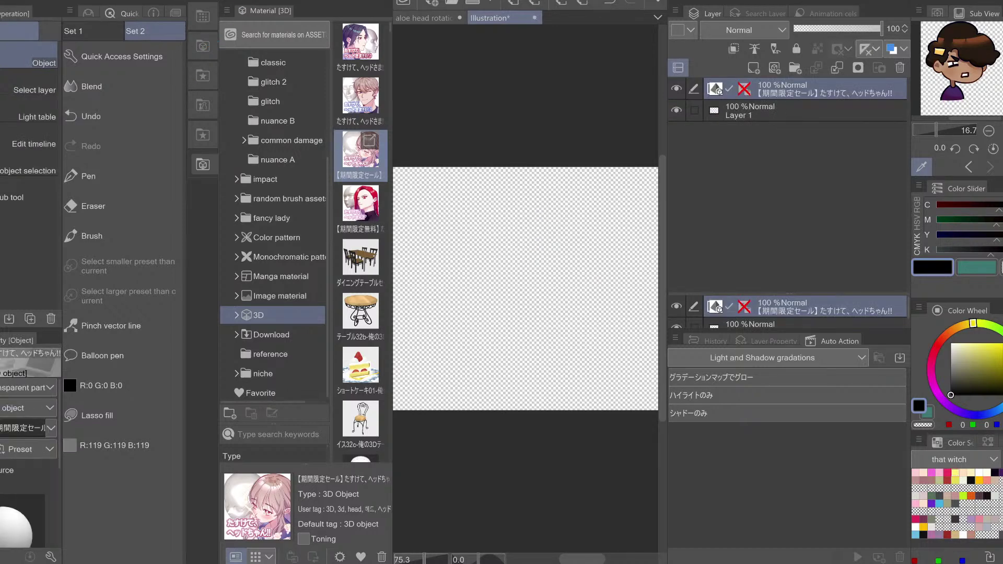
pyautogui.click(215, 2)
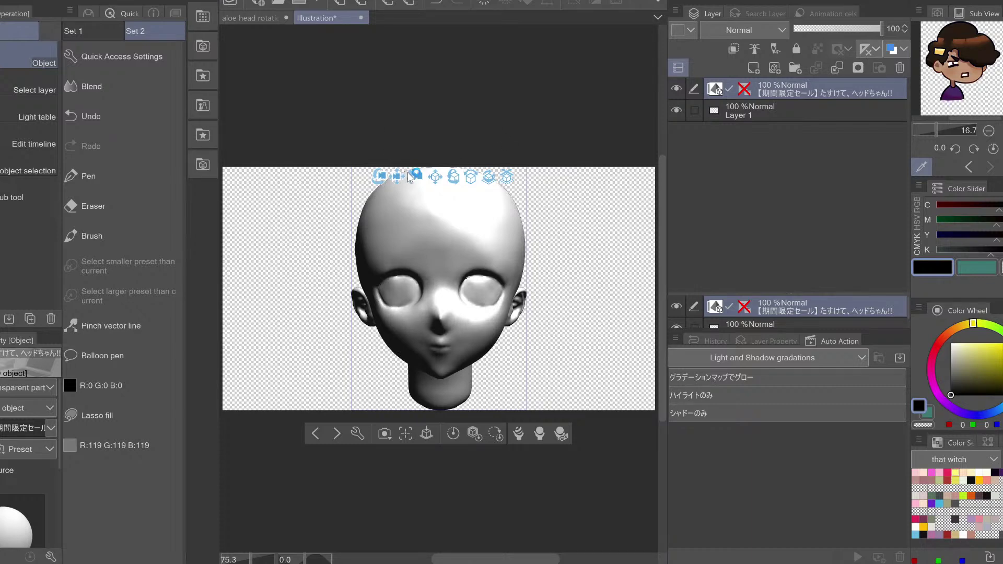
pyautogui.moveTo(416, 175); pyautogui.dragTo(412, 147)
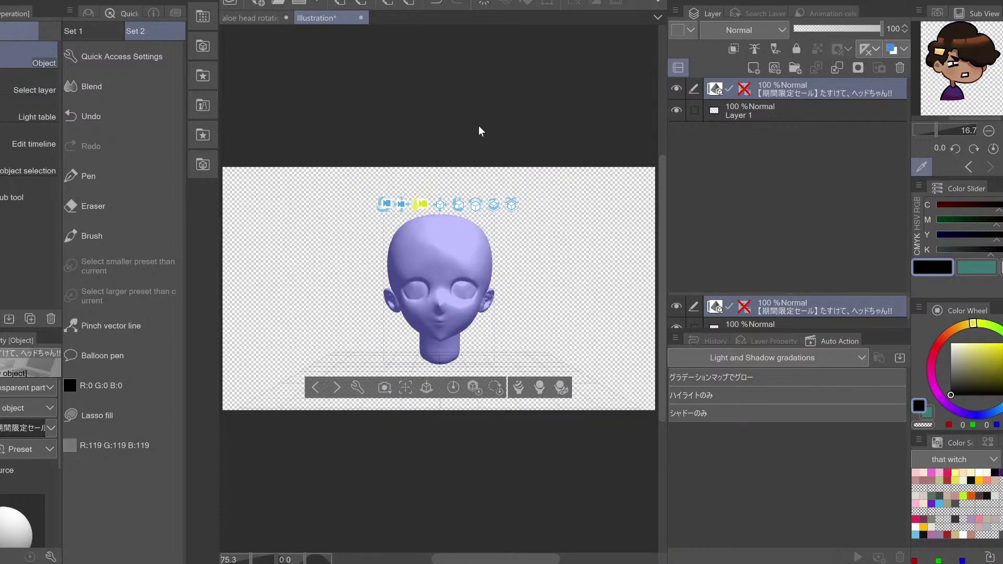
# Add a raster layer above the 3D head and turn on the blue layer color for the head layer
pyautogui.click(754, 68)
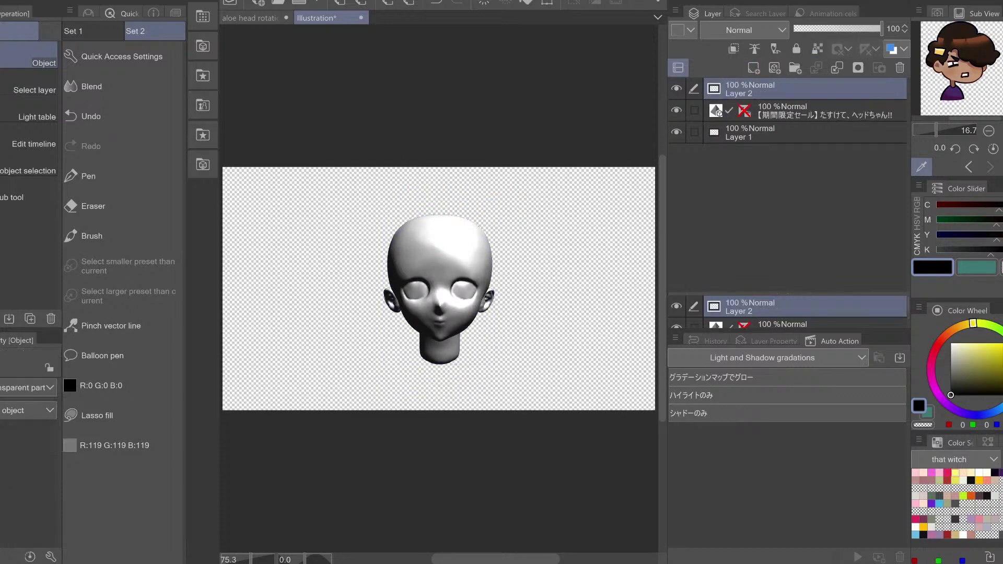
pyautogui.press('p')
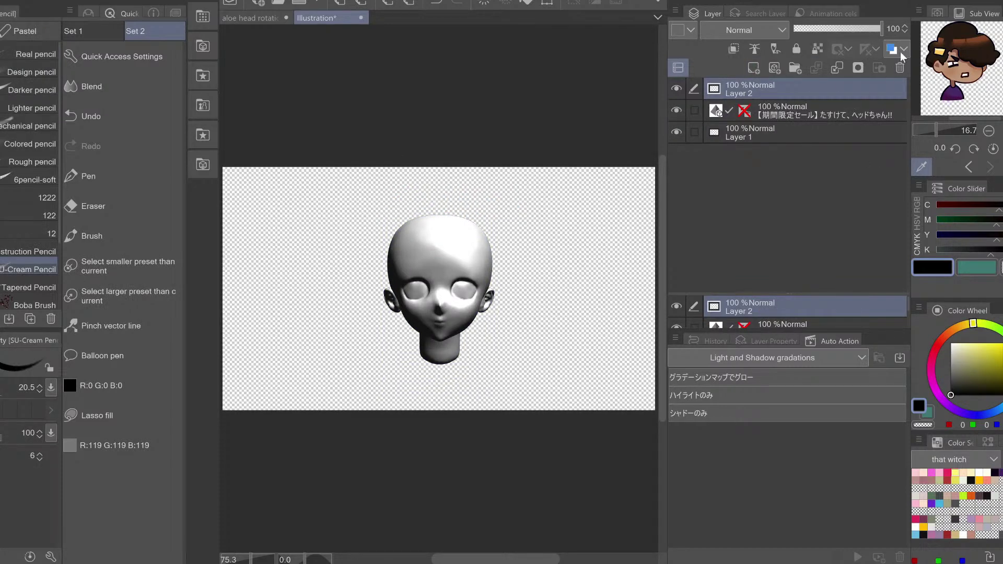
pyautogui.click(883, 111)
pyautogui.click(893, 49)
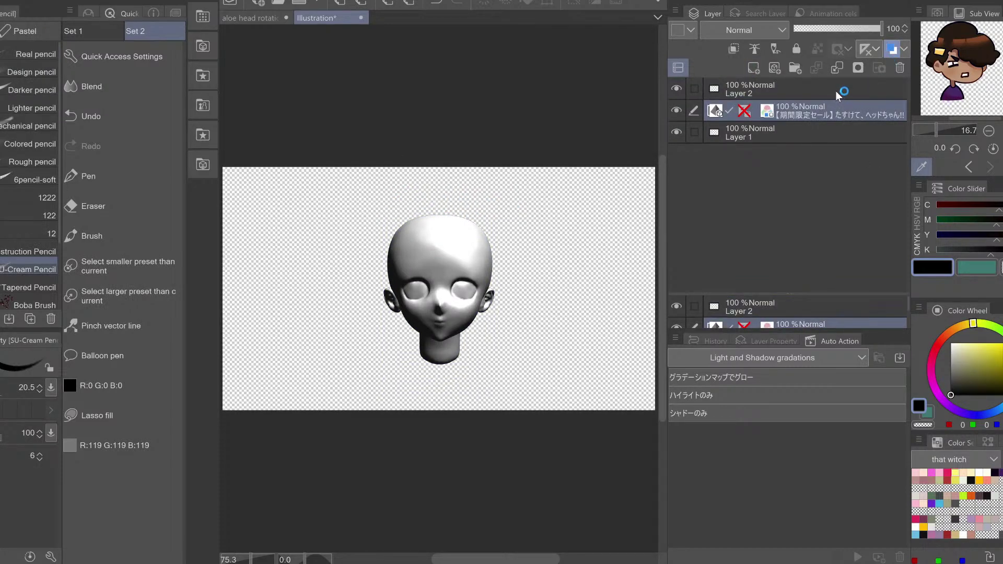
pyautogui.hotkey('alt', ']')
# Sketch the ear outlines and jawline over the 3D head on Layer 2 with the SU-Cream Pencil, undoing the trial mouth stroke
pyautogui.press('/')
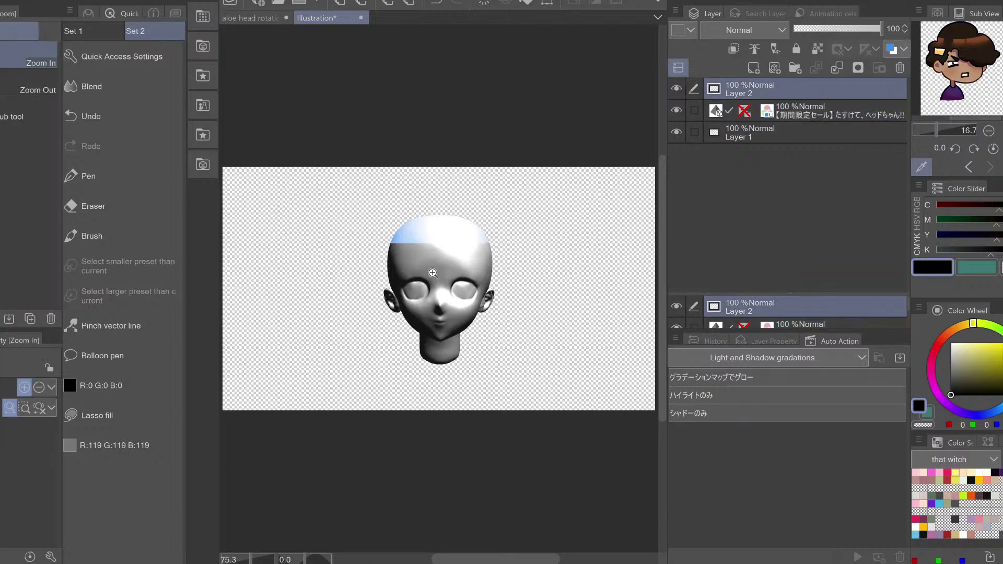
pyautogui.click(436, 271)
pyautogui.moveTo(435, 271); pyautogui.dragTo(483, 250)
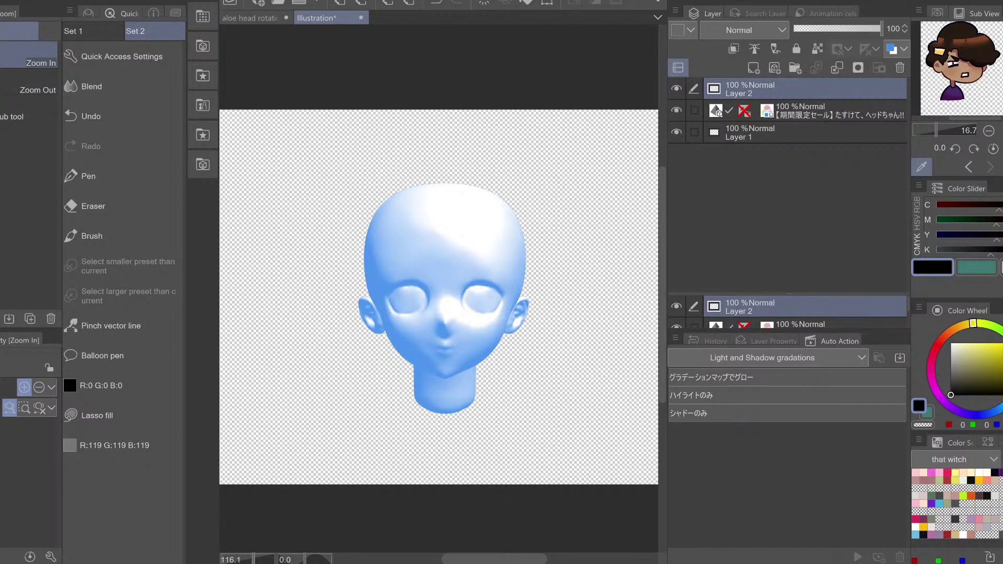
pyautogui.press('p')
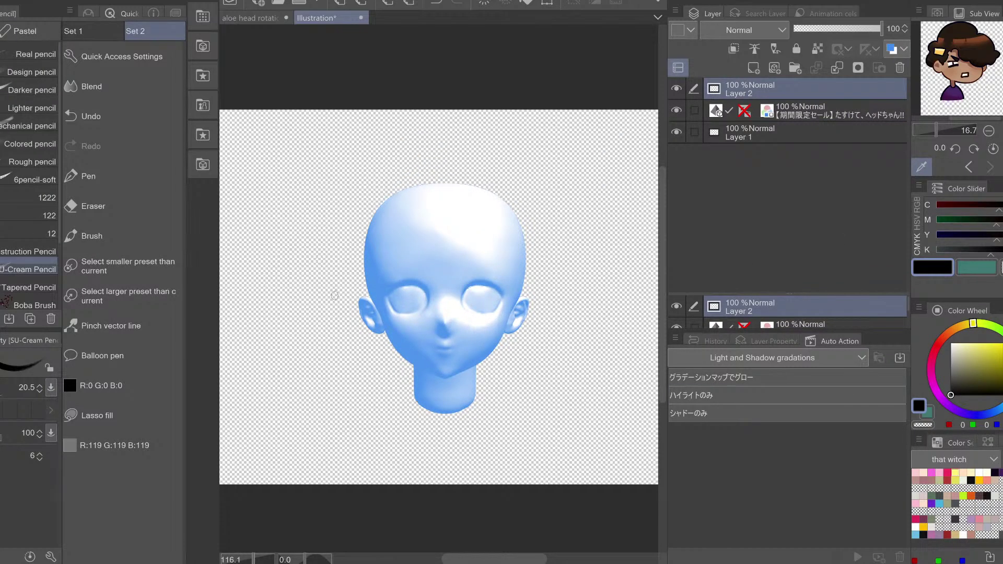
pyautogui.moveTo(367, 296); pyautogui.dragTo(358, 293)
pyautogui.hotkey('ctrl', 'z')
pyautogui.moveTo(435, 347); pyautogui.dragTo(458, 348)
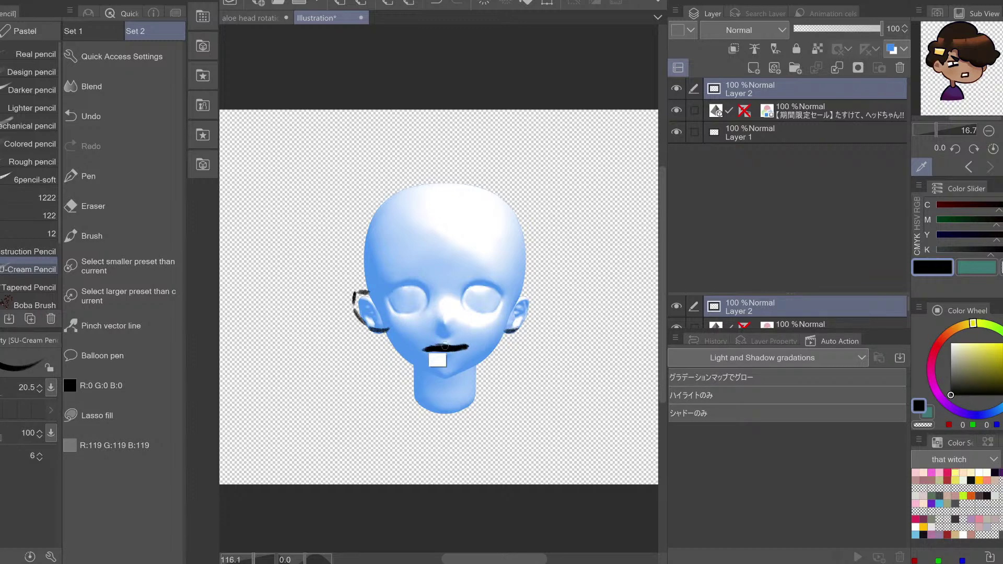
pyautogui.hotkey('ctrl', 'z')
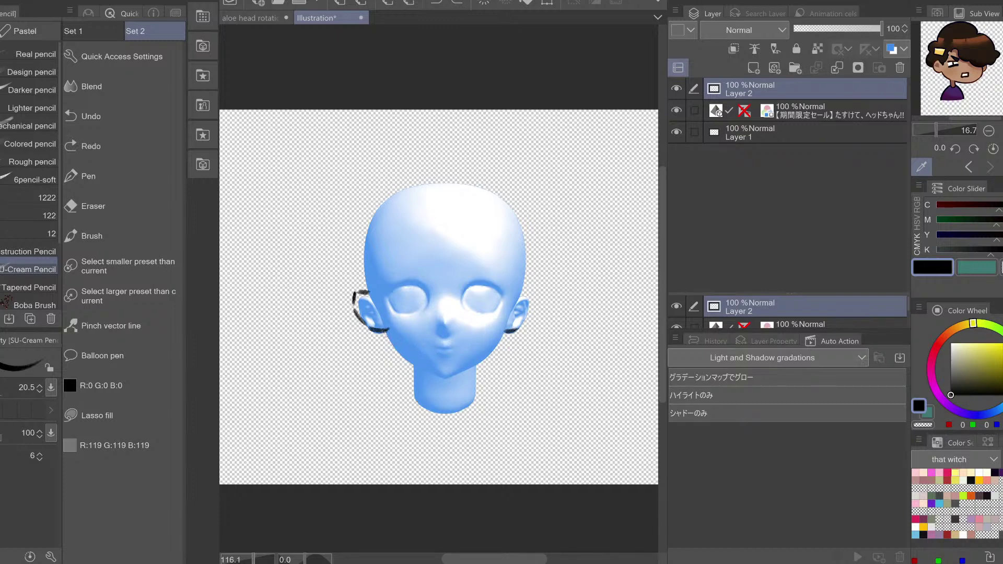
pyautogui.moveTo(386, 334)
pyautogui.mouseDown()
pyautogui.moveTo(441, 372)
pyautogui.moveTo(392, 341)
pyautogui.moveTo(459, 370)
pyautogui.moveTo(491, 353)
pyautogui.moveTo(505, 326)
pyautogui.mouseUp()
pyautogui.hotkey('ctrl', 'z')
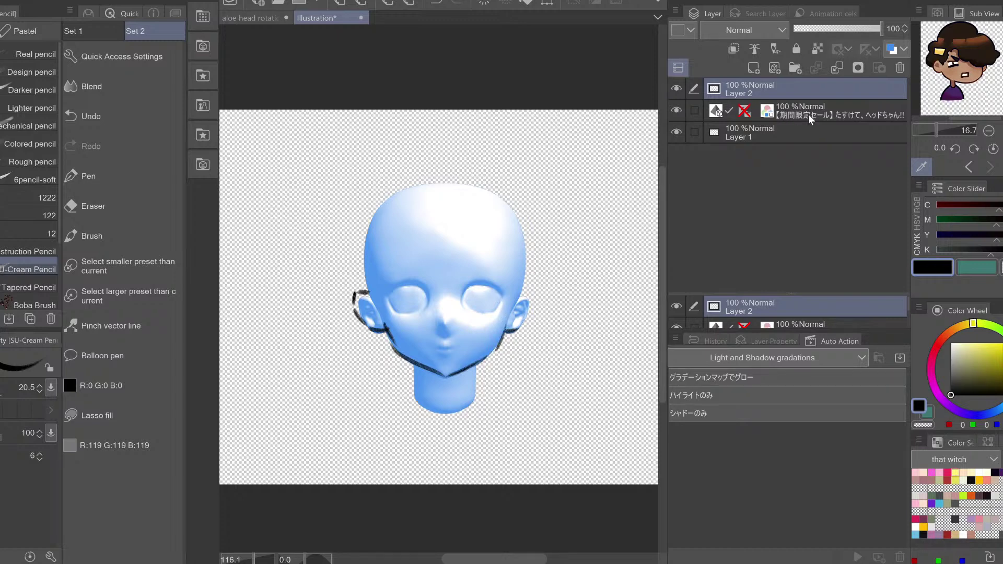
# Make the 3D head layer the active layer, with the SU-Cream Pencil as the current tool
pyautogui.click(713, 117)
pyautogui.press('o')
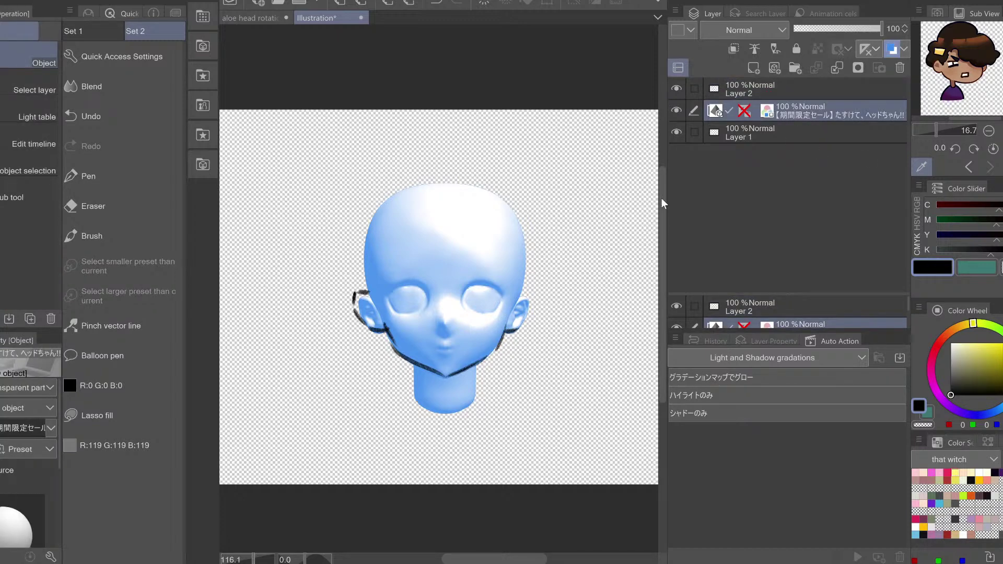
pyautogui.click(750, 90)
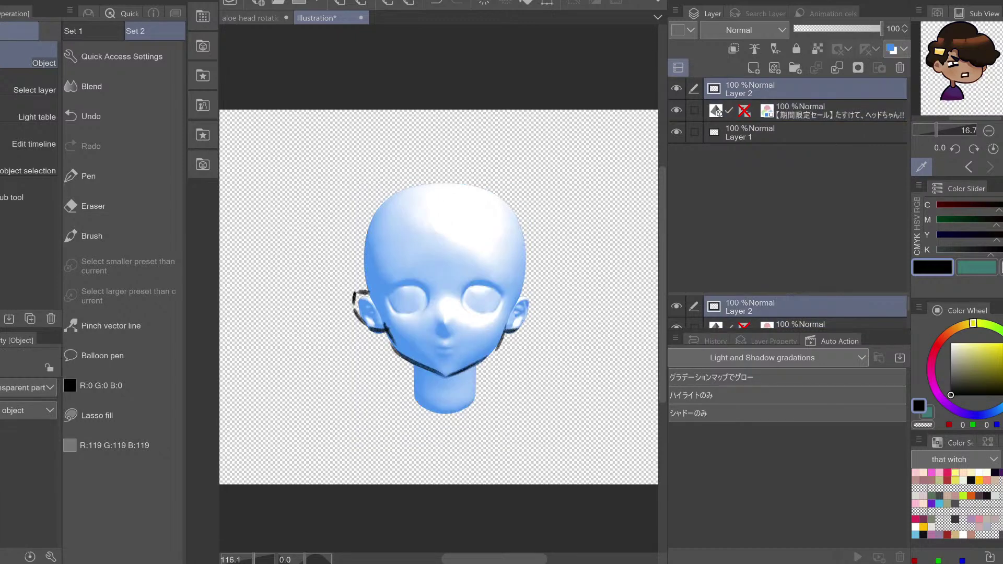
pyautogui.press('p')
pyautogui.click(903, 112)
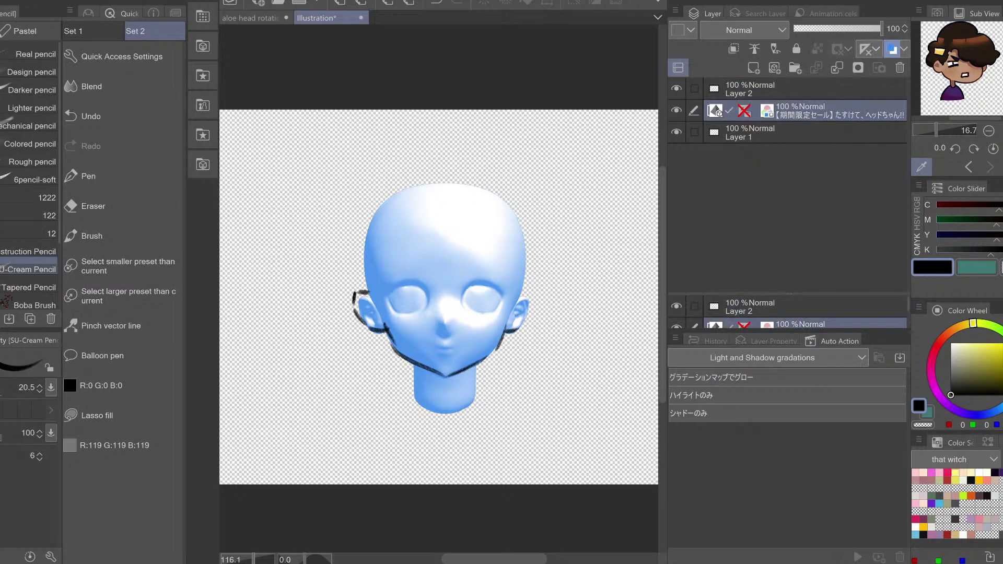
# Hide Layer 2 and try orbiting the camera around the 3D head to a three-quarter view
pyautogui.press('o')
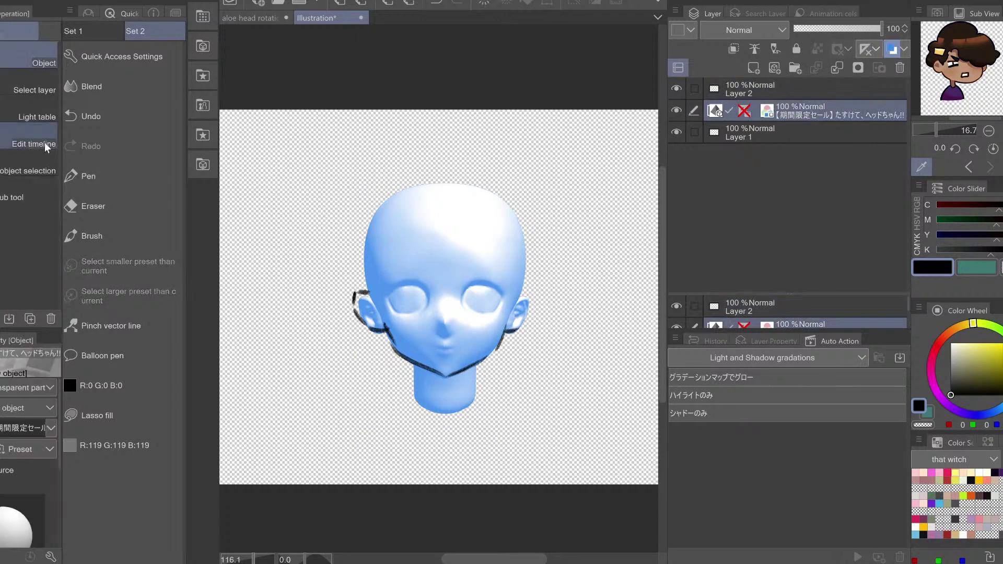
pyautogui.click(676, 88)
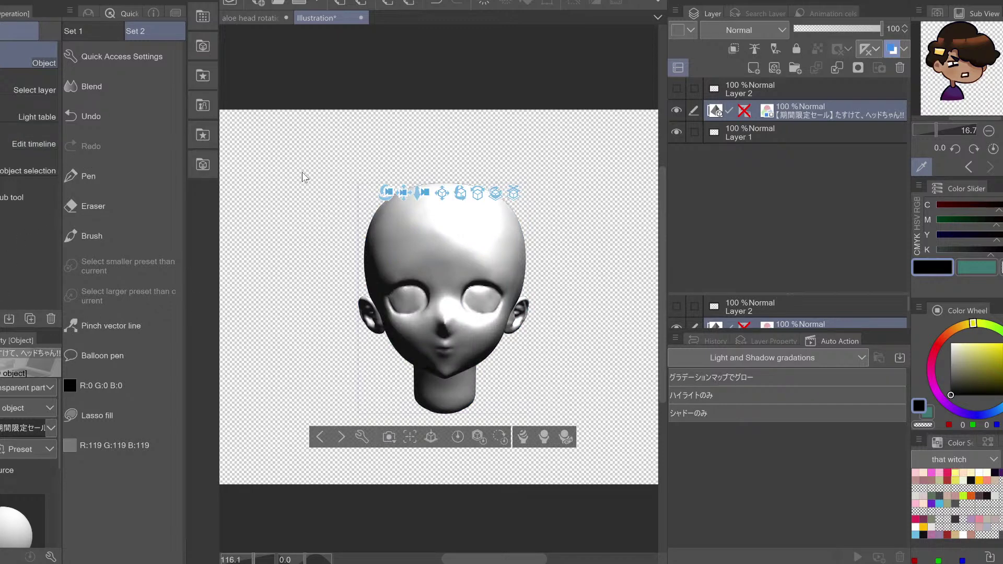
pyautogui.moveTo(386, 192); pyautogui.dragTo(416, 152)
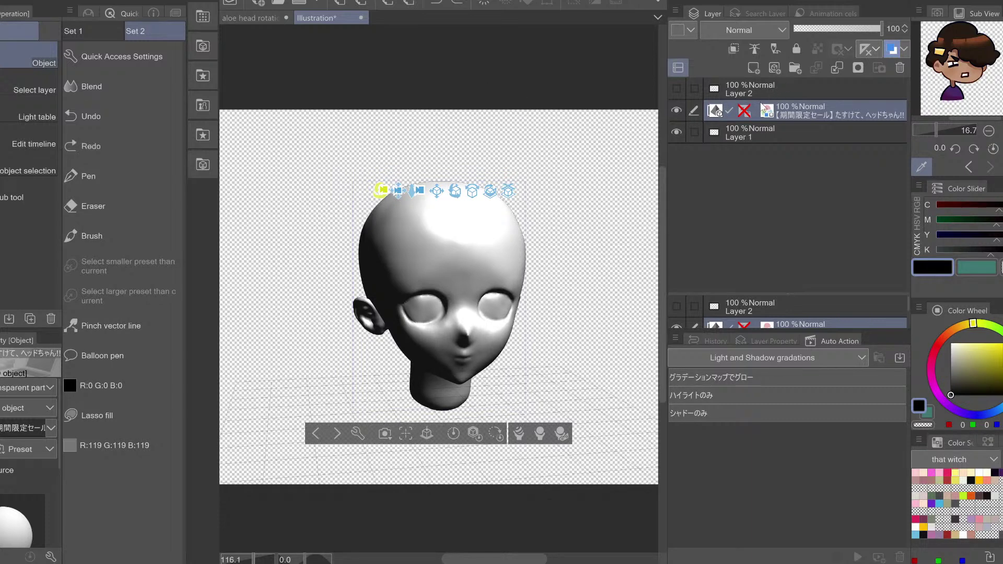
# Show Layer 2 and sketch thick upper eyelid lines over both eyes of the front-facing 3D head with the black pencil
pyautogui.click(775, 89)
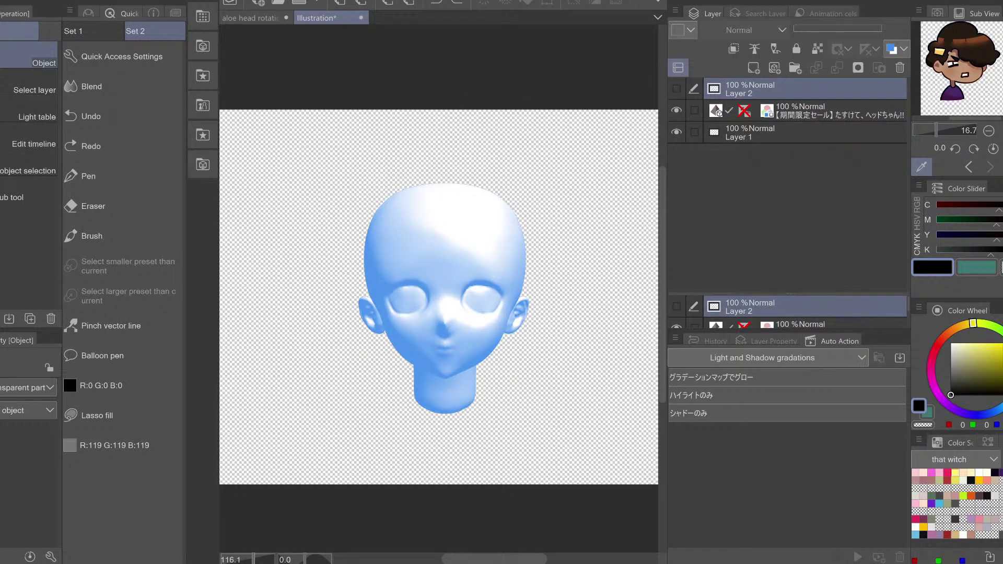
pyautogui.press('p')
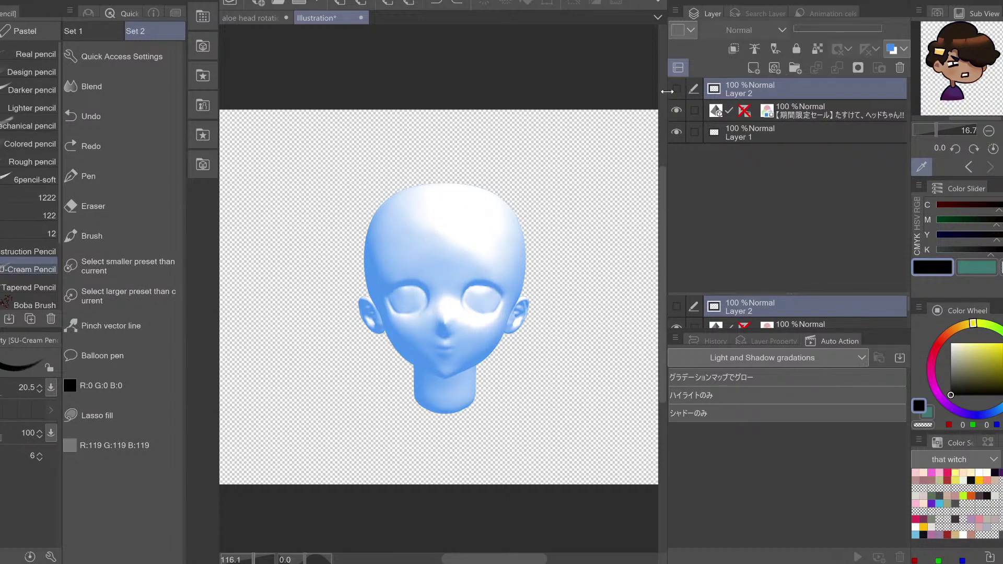
pyautogui.click(676, 89)
pyautogui.moveTo(503, 337); pyautogui.dragTo(496, 350)
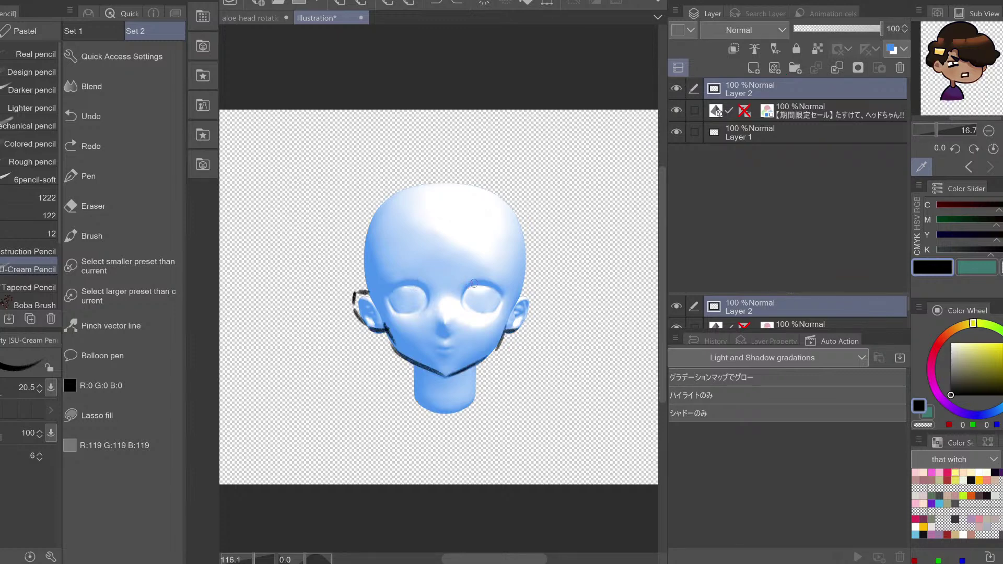
pyautogui.moveTo(464, 285); pyautogui.dragTo(493, 284)
pyautogui.moveTo(410, 286)
pyautogui.mouseDown()
pyautogui.moveTo(426, 284)
pyautogui.moveTo(390, 284)
pyautogui.moveTo(429, 284)
pyautogui.mouseUp()
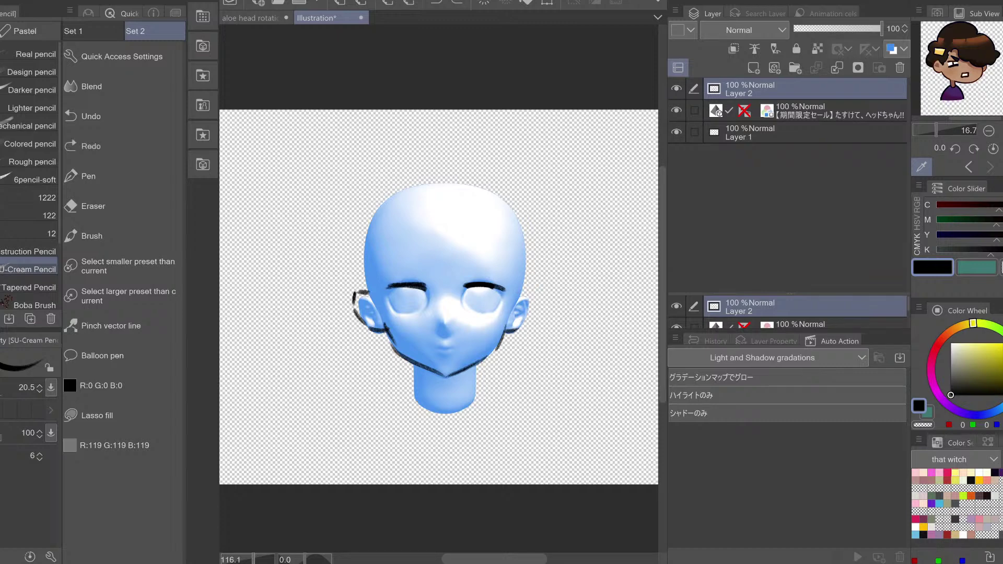
# Sketch the outline of the second ear on Layer 2, matching the ear already outlined
pyautogui.moveTo(519, 290); pyautogui.dragTo(532, 293)
pyautogui.moveTo(529, 297); pyautogui.dragTo(521, 323)
pyautogui.hotkey('ctrl', 'z')
# Draw the irises and pupils in both eyes and add a line along each side of the neck
pyautogui.moveTo(419, 294)
pyautogui.mouseDown()
pyautogui.moveTo(389, 296)
pyautogui.moveTo(495, 295)
pyautogui.moveTo(470, 296)
pyautogui.moveTo(495, 296)
pyautogui.moveTo(472, 308)
pyautogui.mouseUp()
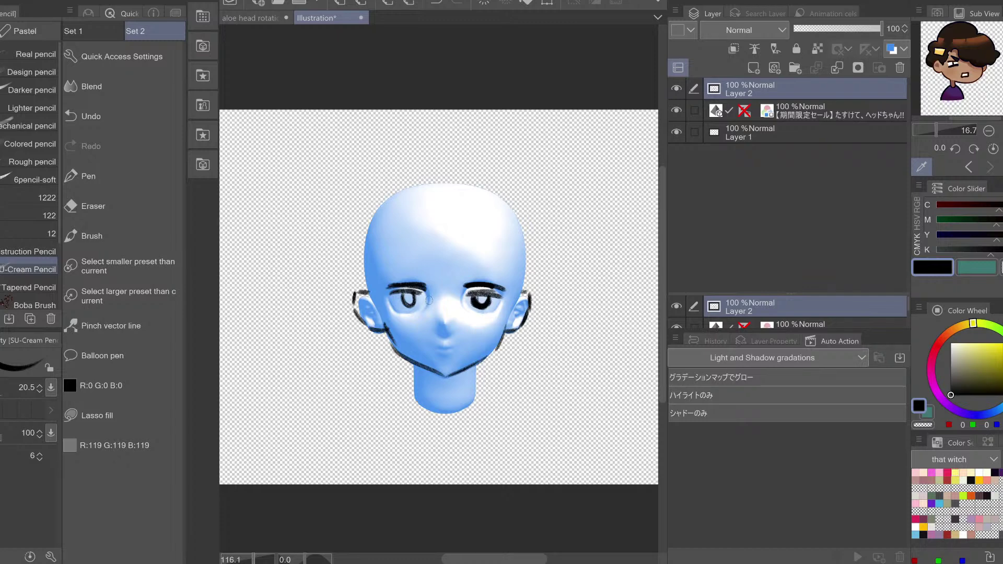
pyautogui.moveTo(406, 293); pyautogui.dragTo(402, 307)
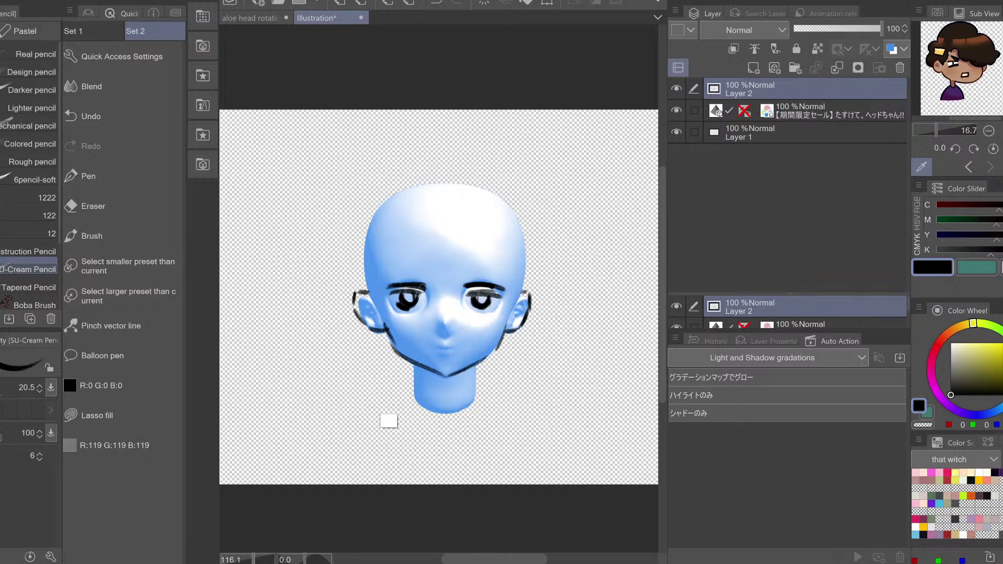
pyautogui.hotkey('ctrl', 'z')
pyautogui.moveTo(415, 366)
pyautogui.mouseDown()
pyautogui.moveTo(420, 391)
pyautogui.moveTo(475, 395)
pyautogui.mouseUp()
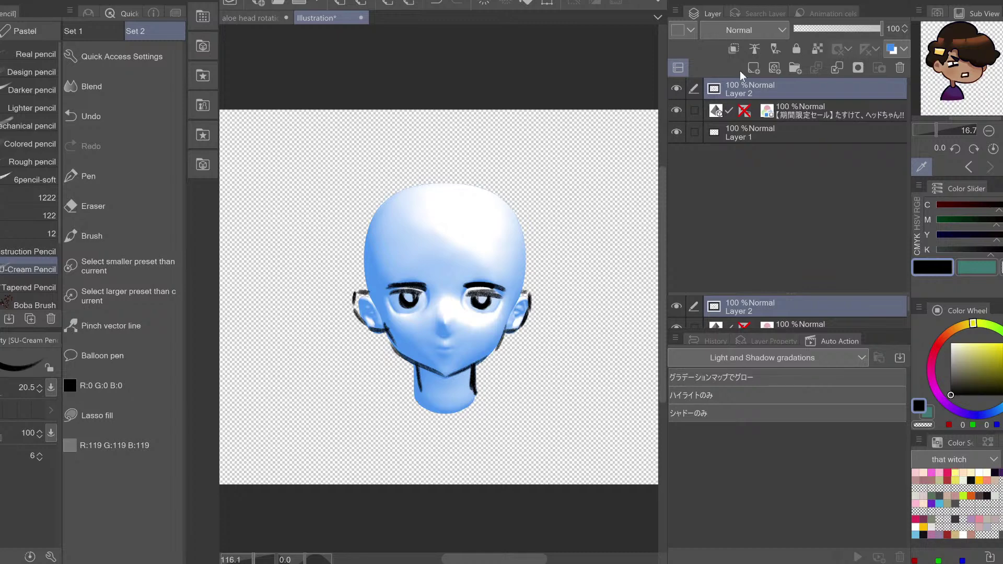
# Hide Layer 2 and orbit the camera around the 3D head until it faces left in profile
pyautogui.click(676, 89)
pyautogui.click(832, 111)
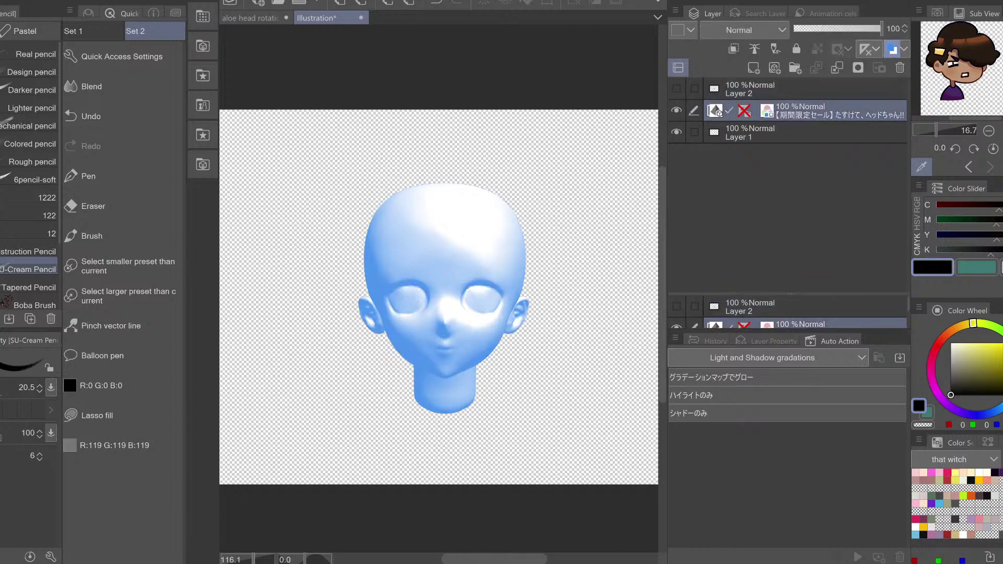
pyautogui.press('o')
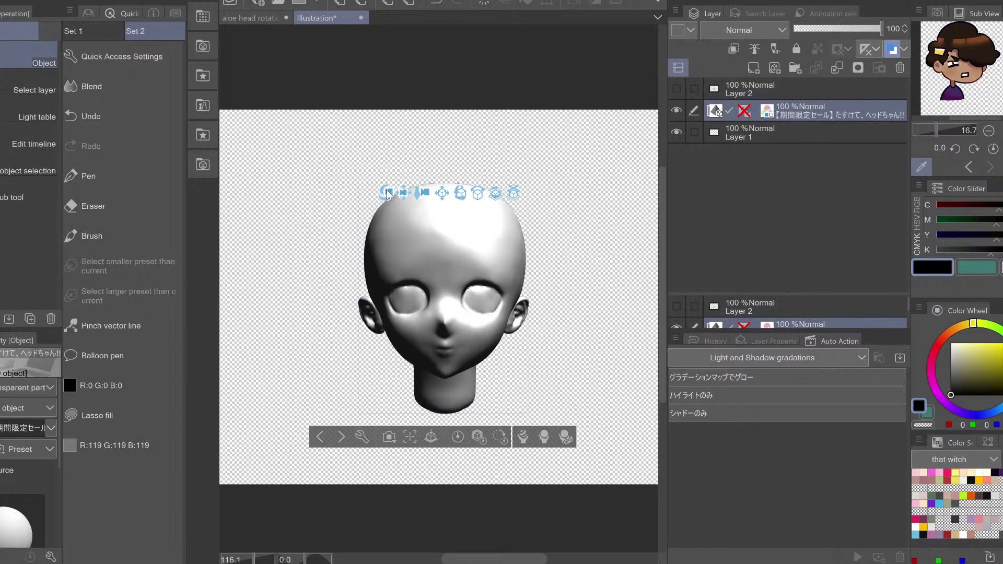
pyautogui.moveTo(386, 192)
pyautogui.mouseDown()
pyautogui.moveTo(501, 179)
pyautogui.moveTo(343, 173)
pyautogui.moveTo(284, 187)
pyautogui.mouseUp()
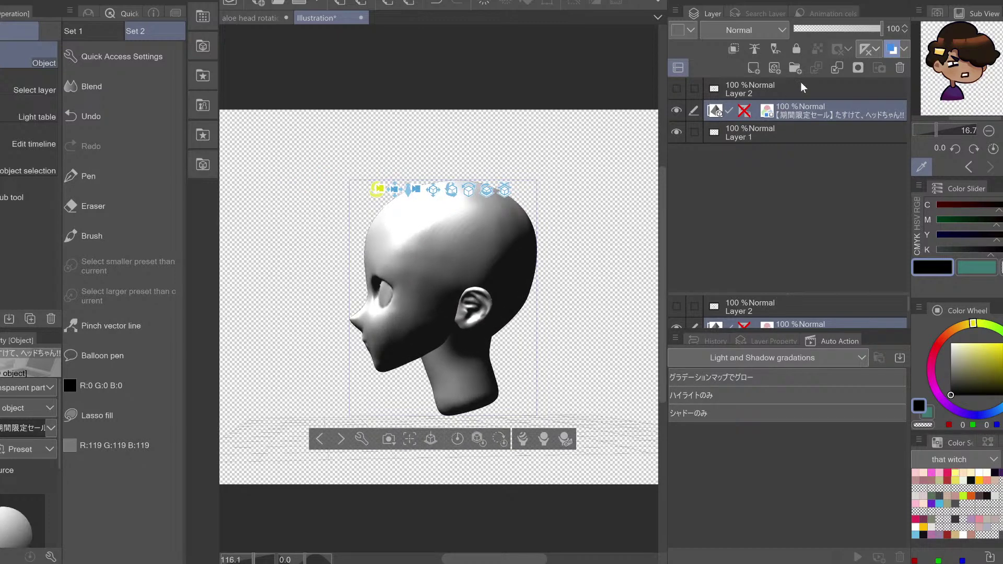
# Clear the old sketch from Layer 2 and draw the jaw underside and front neck line over the profile head
pyautogui.click(784, 90)
pyautogui.press('p')
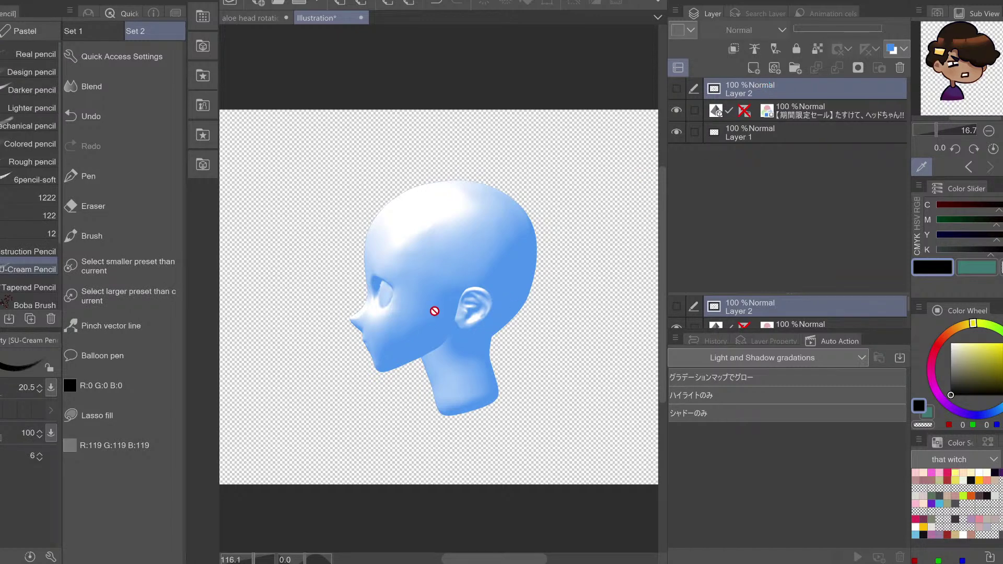
pyautogui.click(677, 89)
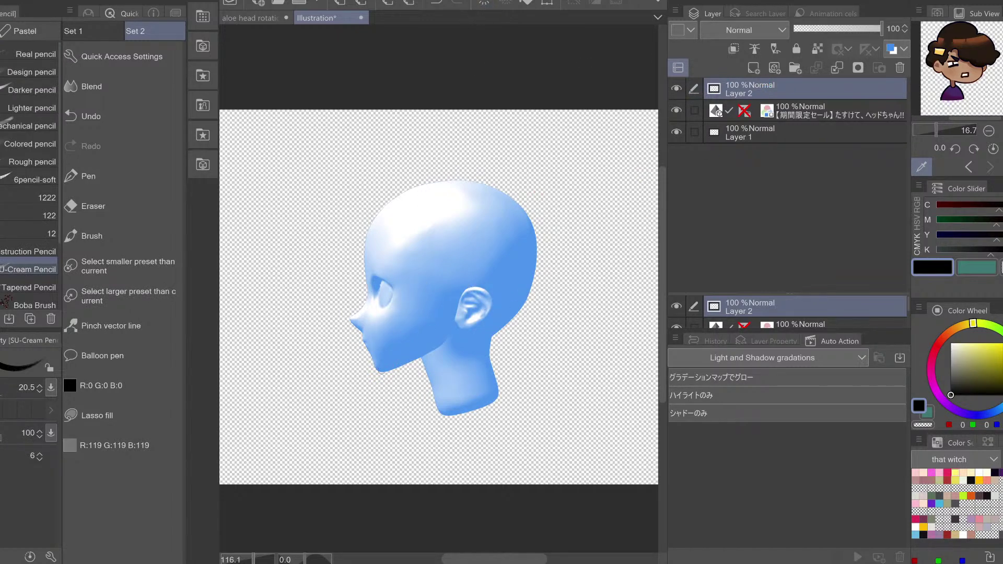
pyautogui.moveTo(381, 371)
pyautogui.mouseDown()
pyautogui.moveTo(422, 359)
pyautogui.moveTo(442, 405)
pyautogui.mouseUp()
# Examine the inked head angles in the aloe head rotation file and return to the Illustration file
pyautogui.click(249, 18)
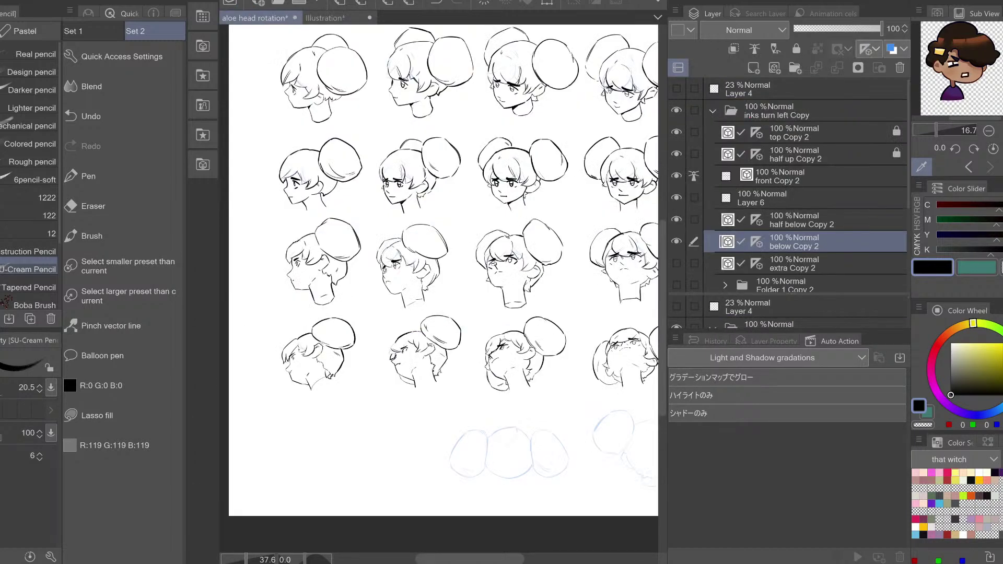
pyautogui.moveTo(656, 253)
pyautogui.mouseDown()
pyautogui.moveTo(624, 271)
pyautogui.moveTo(600, 316)
pyautogui.mouseUp()
pyautogui.moveTo(336, 296); pyautogui.dragTo(408, 294)
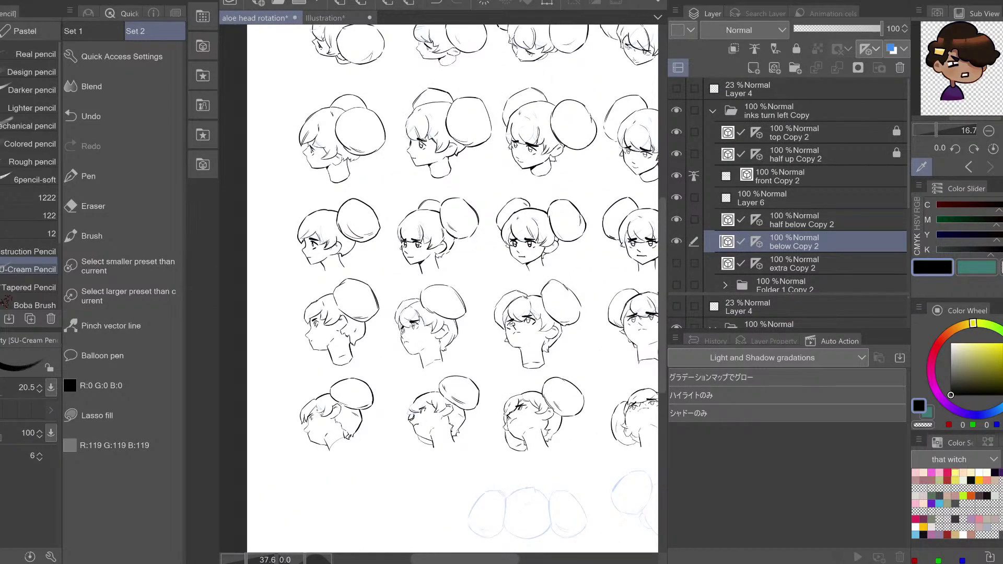
pyautogui.click(326, 19)
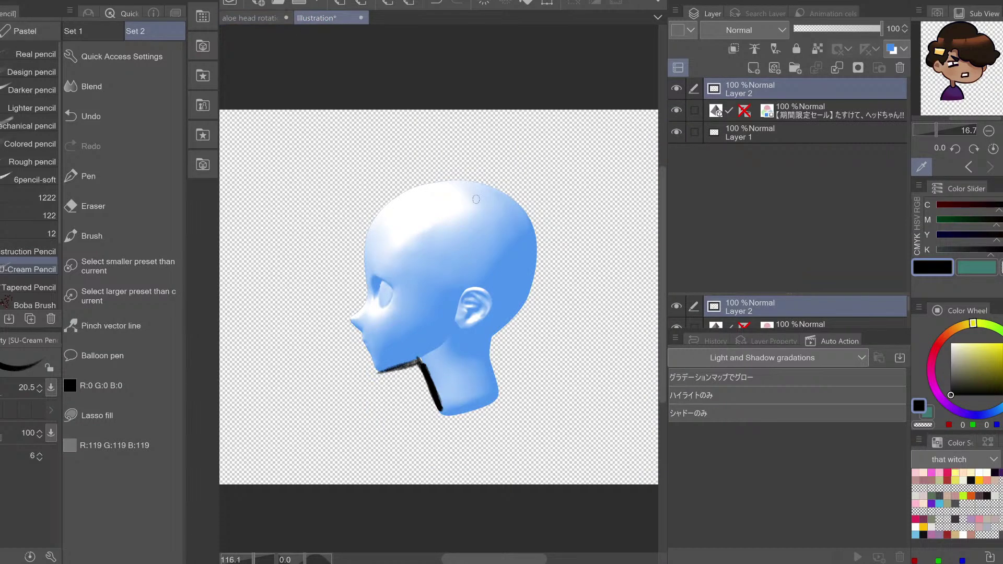
# Sketch the skull outline on the profile head from the forehead over the crown and down to the nape
pyautogui.moveTo(368, 230); pyautogui.dragTo(432, 194)
pyautogui.hotkey('ctrl', 'z')
pyautogui.moveTo(370, 238)
pyautogui.mouseDown()
pyautogui.moveTo(422, 191)
pyautogui.moveTo(469, 187)
pyautogui.moveTo(514, 211)
pyautogui.moveTo(530, 237)
pyautogui.mouseUp()
pyautogui.moveTo(481, 189)
pyautogui.mouseDown()
pyautogui.moveTo(502, 196)
pyautogui.moveTo(522, 261)
pyautogui.moveTo(518, 309)
pyautogui.moveTo(501, 336)
pyautogui.moveTo(517, 311)
pyautogui.mouseUp()
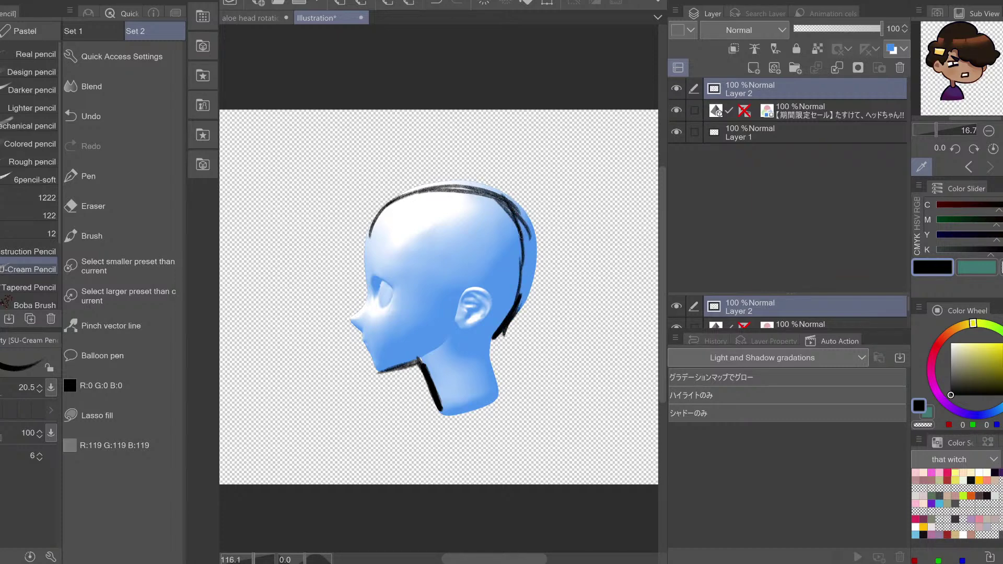
pyautogui.moveTo(524, 226)
pyautogui.mouseDown()
pyautogui.moveTo(511, 312)
pyautogui.moveTo(522, 219)
pyautogui.moveTo(510, 202)
pyautogui.mouseUp()
# Check the profile sketch in mirrored view and add a small pointed hair tuft at the nape
pyautogui.press('h')
pyautogui.press('c')
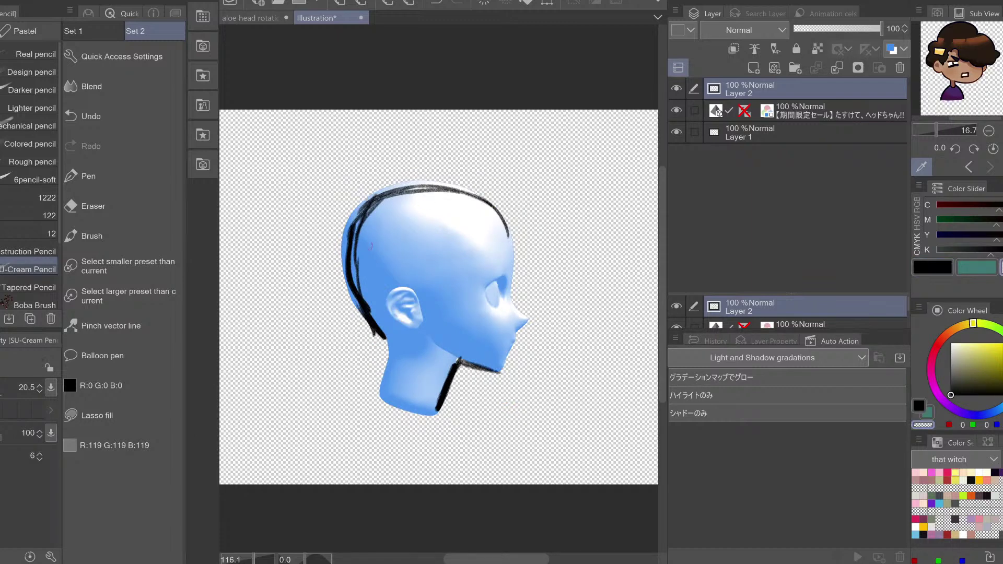
pyautogui.press('h')
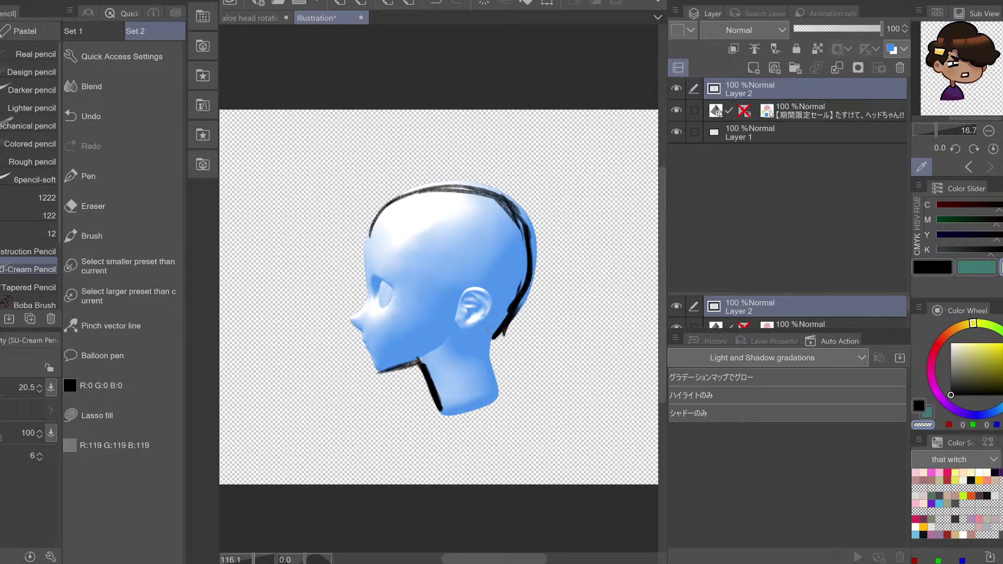
pyautogui.press('c')
pyautogui.moveTo(492, 349)
pyautogui.mouseDown()
pyautogui.moveTo(517, 359)
pyautogui.moveTo(518, 324)
pyautogui.mouseUp()
# Try sketching a large round hair puff over the back of the profile head and undo its strokes
pyautogui.moveTo(538, 229)
pyautogui.mouseDown()
pyautogui.moveTo(534, 293)
pyautogui.moveTo(509, 217)
pyautogui.mouseUp()
pyautogui.moveTo(432, 207)
pyautogui.mouseDown()
pyautogui.moveTo(502, 131)
pyautogui.moveTo(523, 251)
pyautogui.mouseUp()
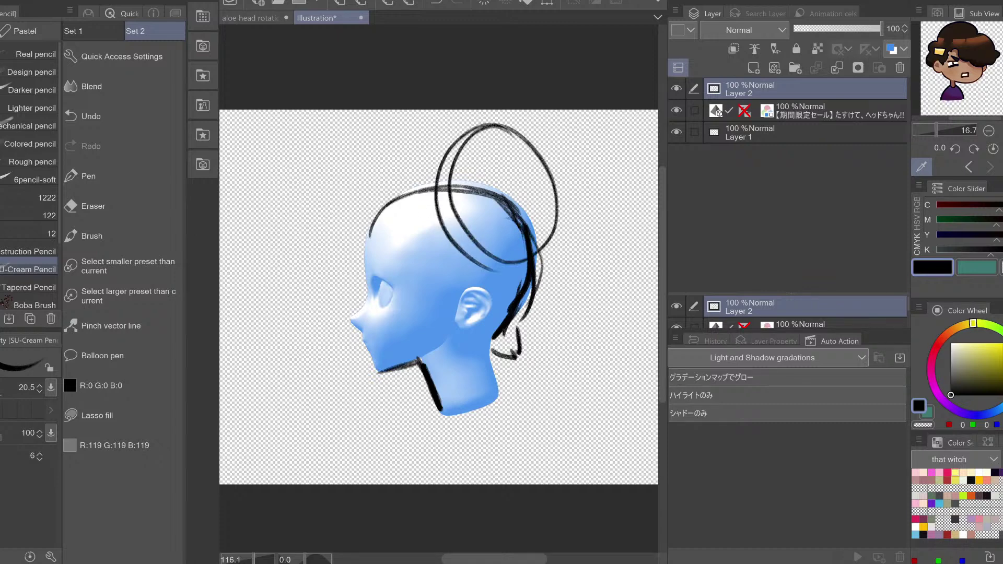
pyautogui.press('h')
pyautogui.hotkey('ctrl', 'z')
pyautogui.moveTo(348, 172)
pyautogui.mouseDown()
pyautogui.moveTo(396, 144)
pyautogui.moveTo(425, 142)
pyautogui.mouseUp()
pyautogui.moveTo(330, 197)
pyautogui.mouseDown()
pyautogui.moveTo(433, 128)
pyautogui.moveTo(439, 209)
pyautogui.moveTo(413, 243)
pyautogui.mouseUp()
pyautogui.moveTo(313, 227)
pyautogui.mouseDown()
pyautogui.moveTo(399, 277)
pyautogui.moveTo(319, 226)
pyautogui.mouseUp()
pyautogui.moveTo(318, 226)
pyautogui.mouseDown()
pyautogui.moveTo(412, 257)
pyautogui.moveTo(433, 231)
pyautogui.mouseUp()
pyautogui.press('h')
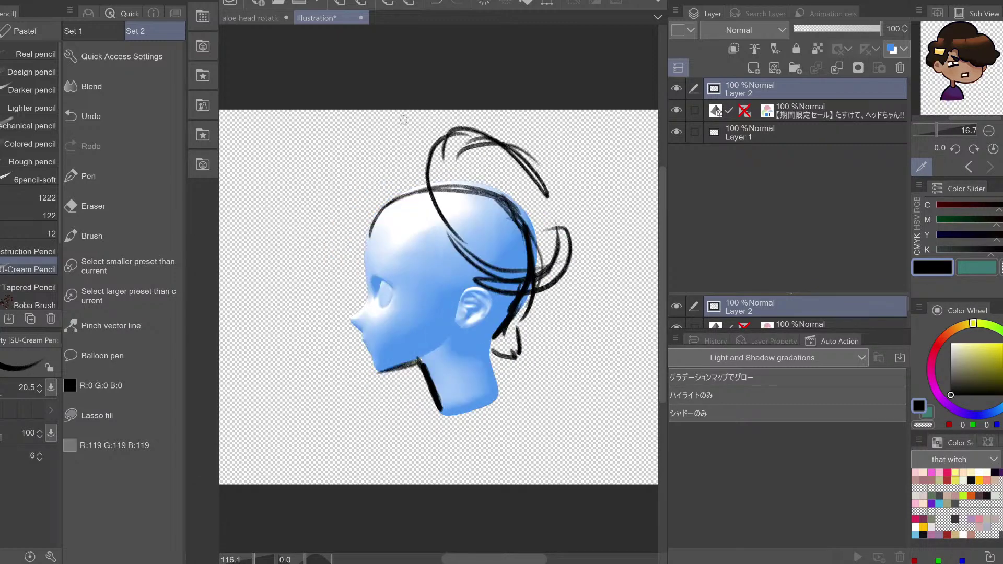
pyautogui.hotkey('ctrl', 'z')
pyautogui.hotkey('ctrl', 'z')
pyautogui.hotkey('ctrl', 'z')
pyautogui.hotkey('ctrl', 'z')
pyautogui.hotkey('ctrl', 'z')
pyautogui.hotkey('ctrl', 'z')
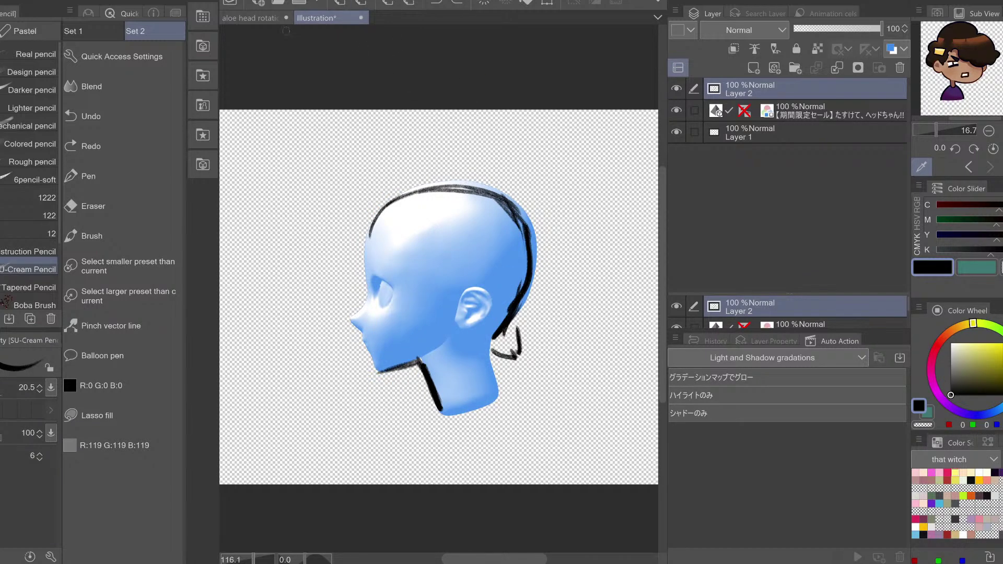
# Return to the aloe head rotation file and examine the rows of inked head angles, including in mirrored view
pyautogui.click(267, 30)
pyautogui.click(270, 18)
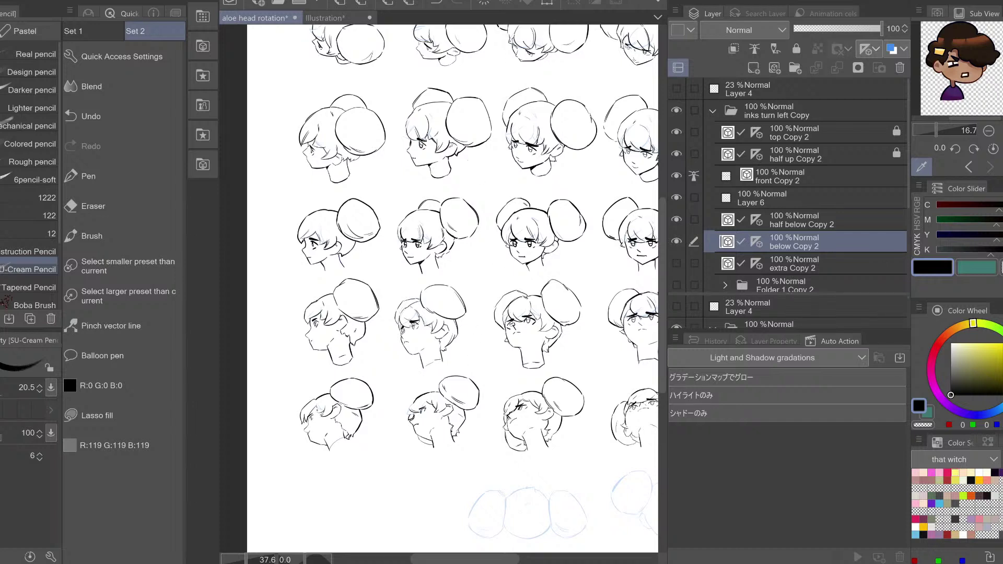
pyautogui.moveTo(537, 258)
pyautogui.mouseDown()
pyautogui.moveTo(450, 230)
pyautogui.moveTo(412, 195)
pyautogui.mouseUp()
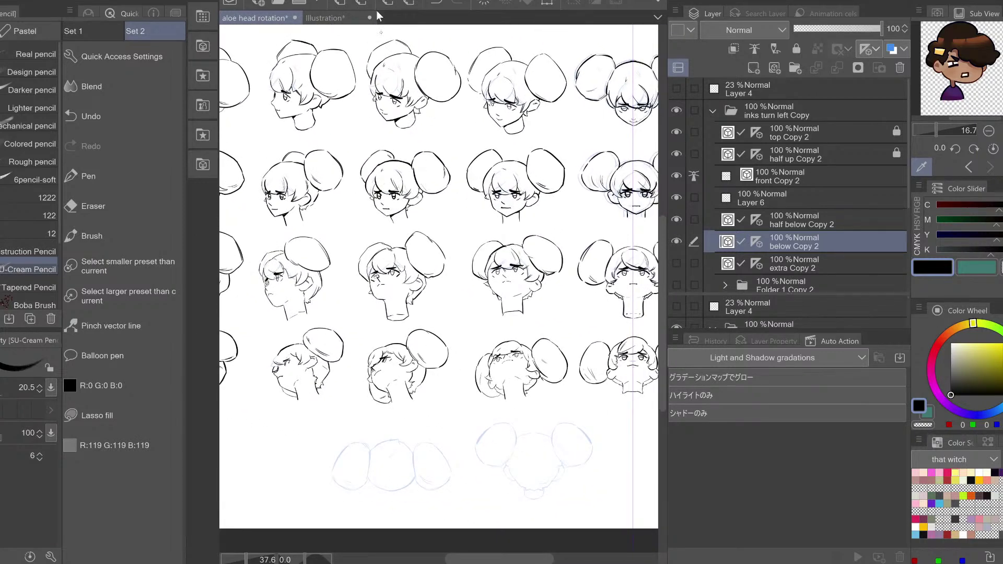
pyautogui.press('h')
pyautogui.press('h')
pyautogui.moveTo(440, 309); pyautogui.dragTo(538, 335)
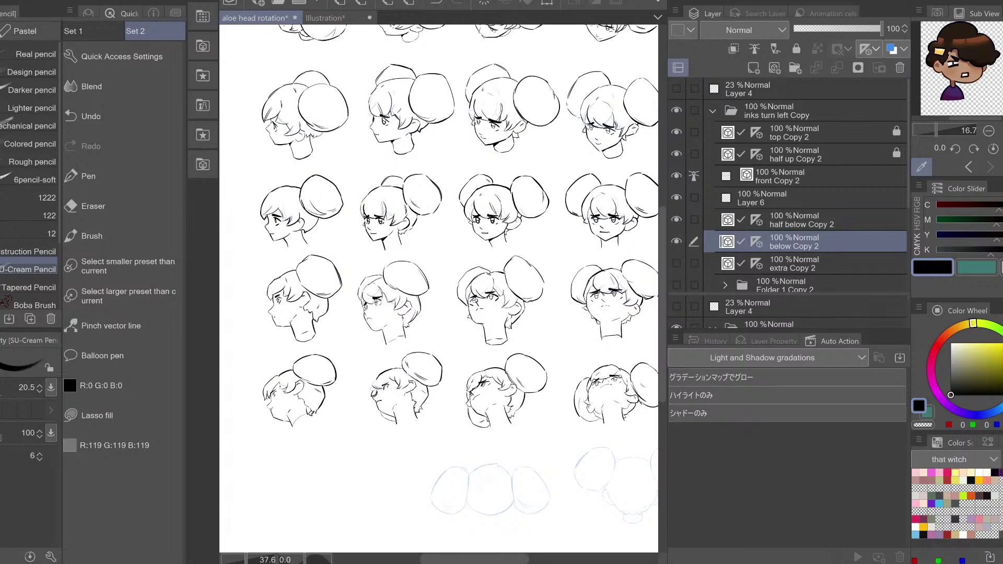
# Try erasing a bit of the fringe near the eye on the second bottom-row head with the Hard eraser
pyautogui.press('/')
pyautogui.press('h')
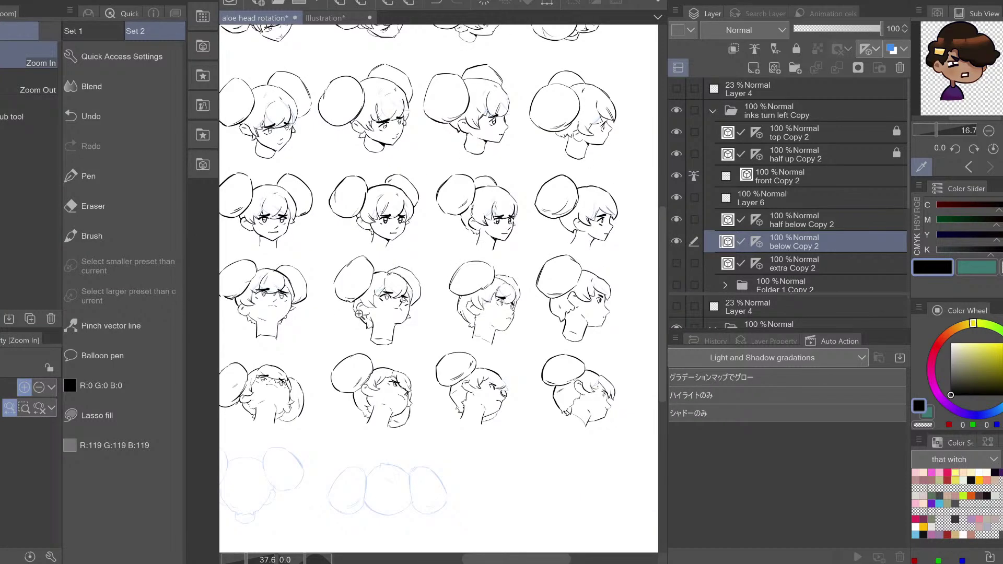
pyautogui.press('h')
pyautogui.moveTo(387, 368); pyautogui.dragTo(406, 339)
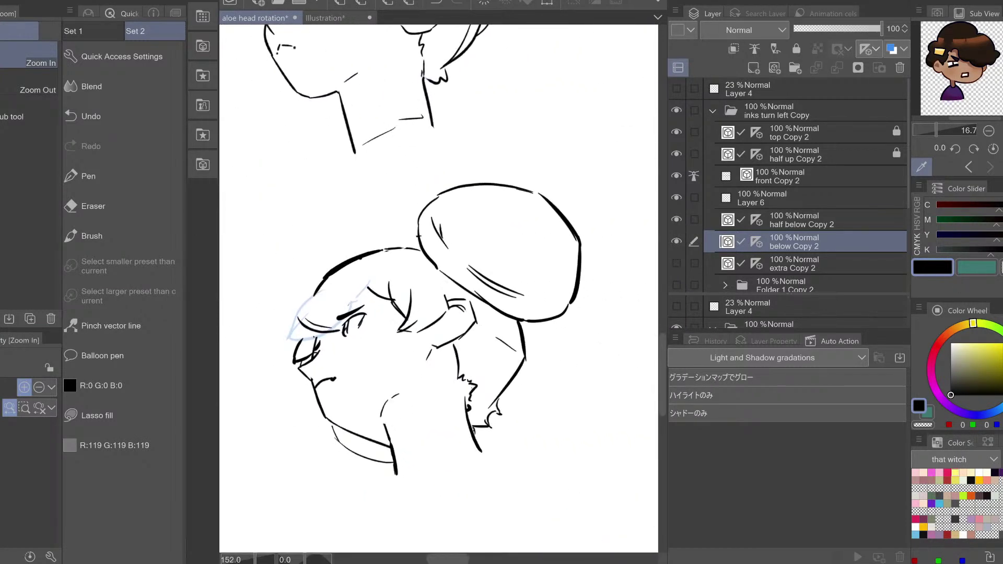
pyautogui.press('e')
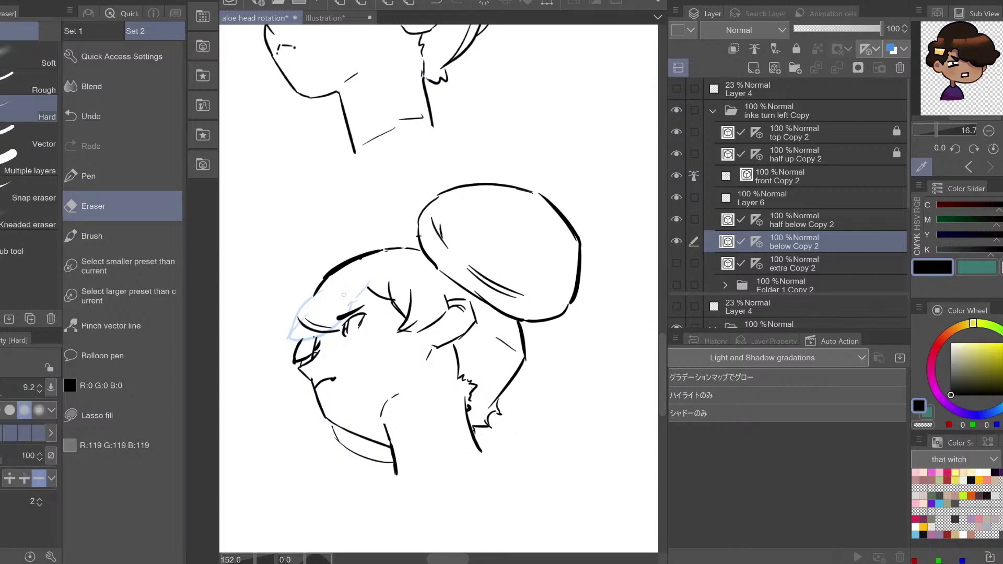
pyautogui.moveTo(340, 335); pyautogui.dragTo(339, 338)
pyautogui.press('h')
pyautogui.press('h')
pyautogui.hotkey('ctrl', 'z')
# Ink a short fringe strand just above the near eye on the second bottom-row head, redrawing it until it fits
pyautogui.press('p')
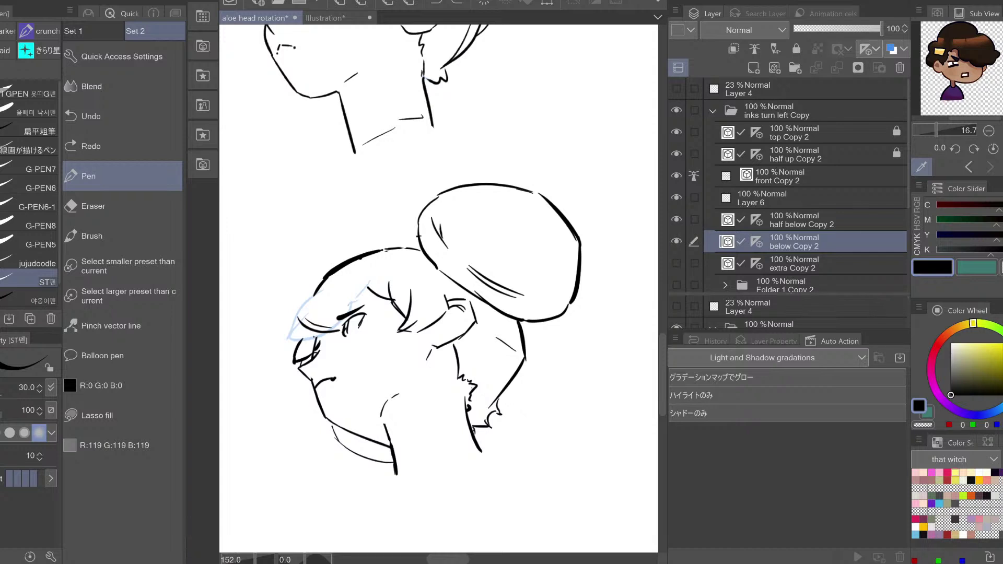
pyautogui.press('h')
pyautogui.press('h')
pyautogui.moveTo(355, 287); pyautogui.dragTo(344, 330)
pyautogui.hotkey('ctrl', 'z')
pyautogui.moveTo(354, 292); pyautogui.dragTo(348, 323)
pyautogui.hotkey('ctrl', 'z')
pyautogui.moveTo(358, 289); pyautogui.dragTo(346, 321)
pyautogui.hotkey('ctrl', 'z')
pyautogui.press('h')
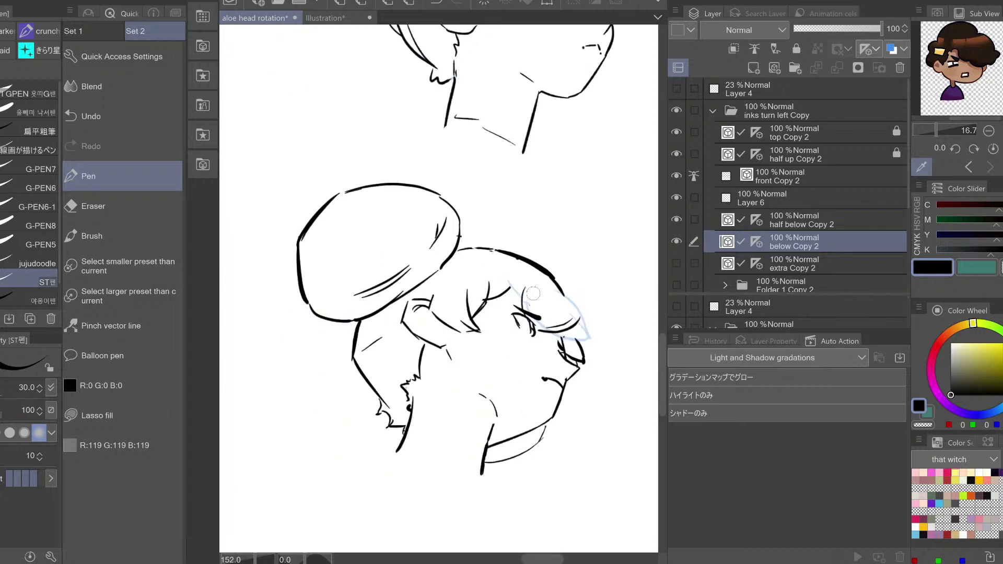
# Reshape the front end of the fringe's lower line with Pinch vector line on the second bottom-row head
pyautogui.press('e')
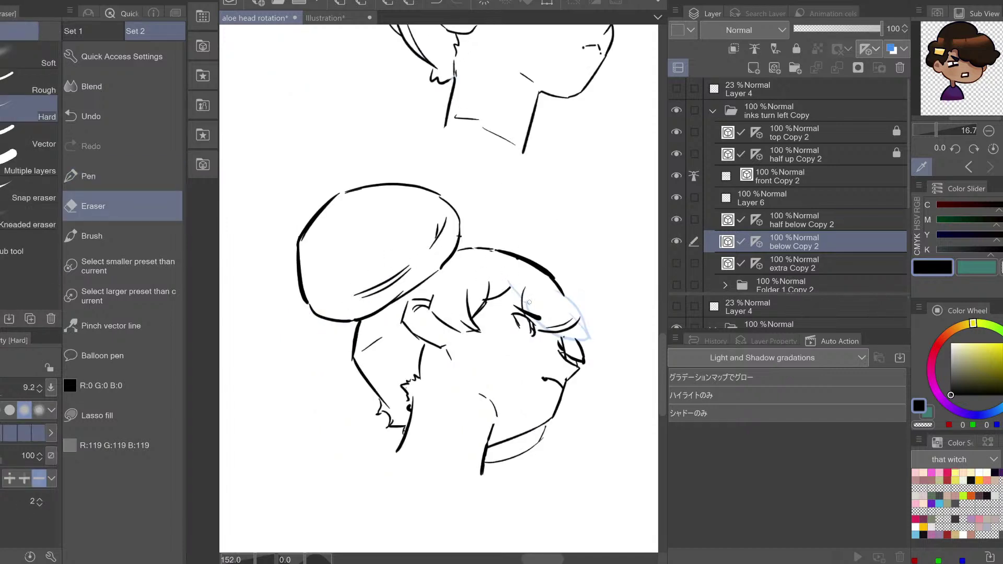
pyautogui.press('h')
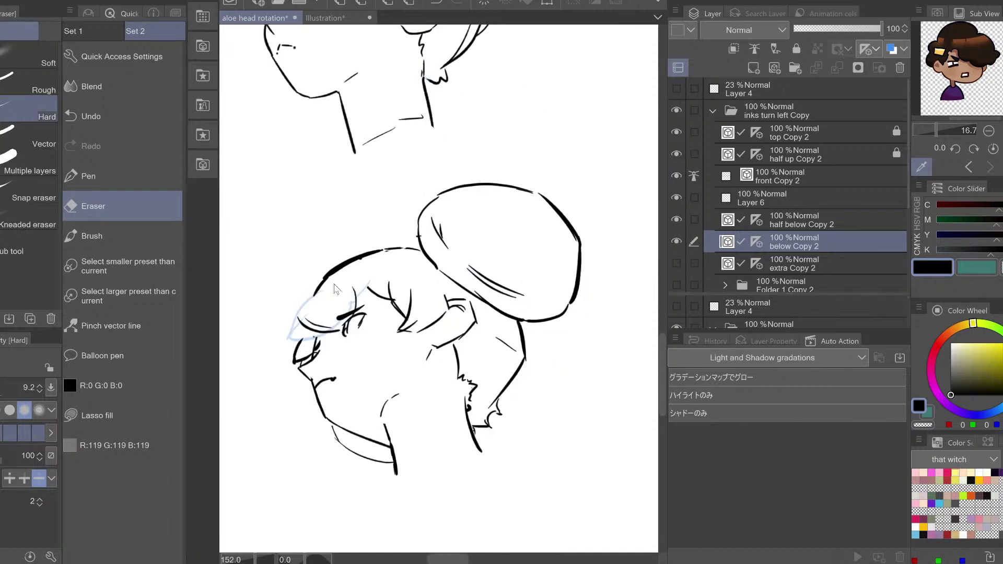
pyautogui.press('p')
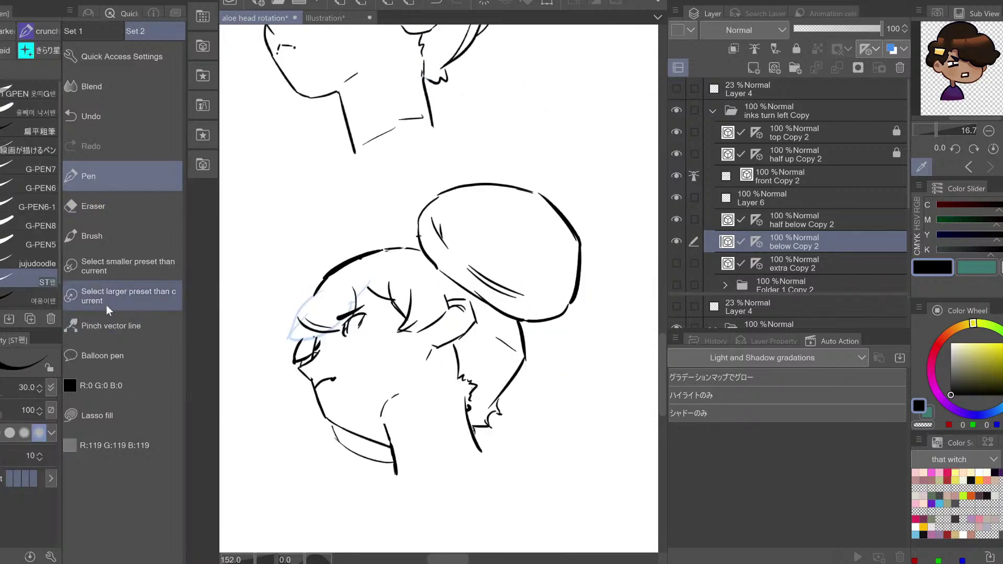
pyautogui.click(96, 326)
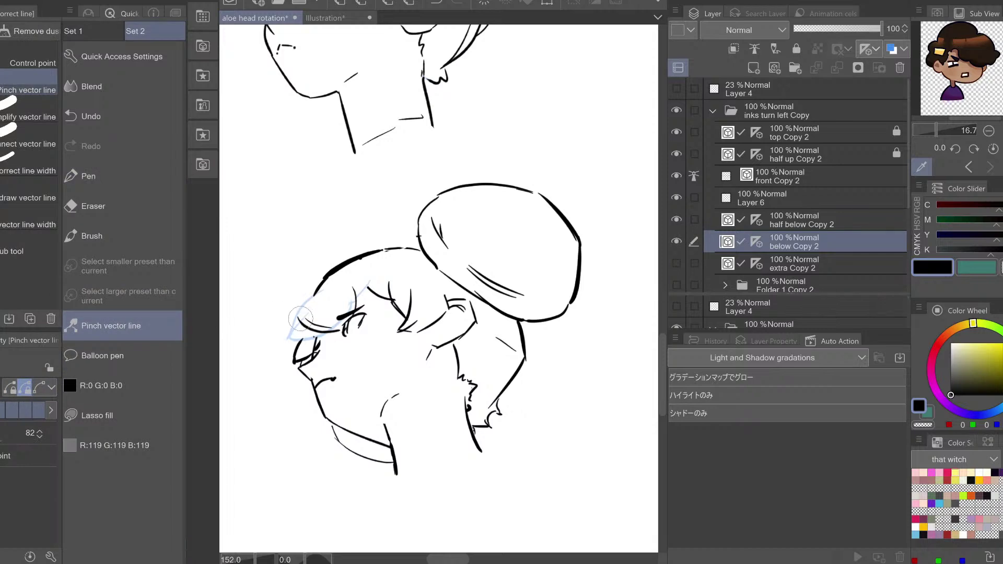
pyautogui.moveTo(304, 314); pyautogui.dragTo(302, 319)
pyautogui.press('p')
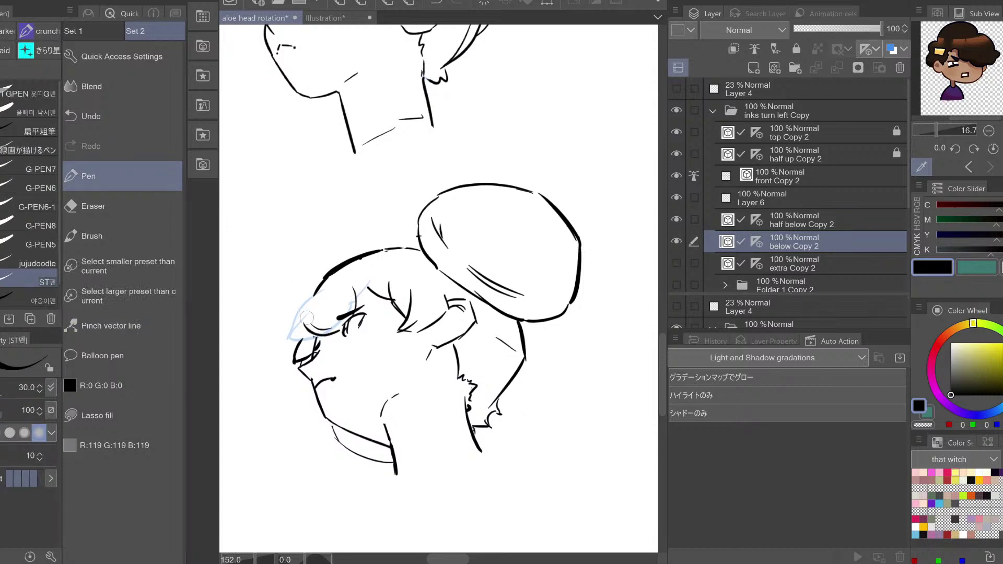
# Try inking the fringe's front edge up from its lower line and undo the stroke
pyautogui.moveTo(305, 320); pyautogui.dragTo(315, 294)
pyautogui.hotkey('ctrl', 'z')
pyautogui.hotkey('ctrl', 'z')
pyautogui.press('h')
pyautogui.press('h')
# Erase the slanted fringe line between the short strand above the eye and the side lock with the Hard eraser
pyautogui.press('e')
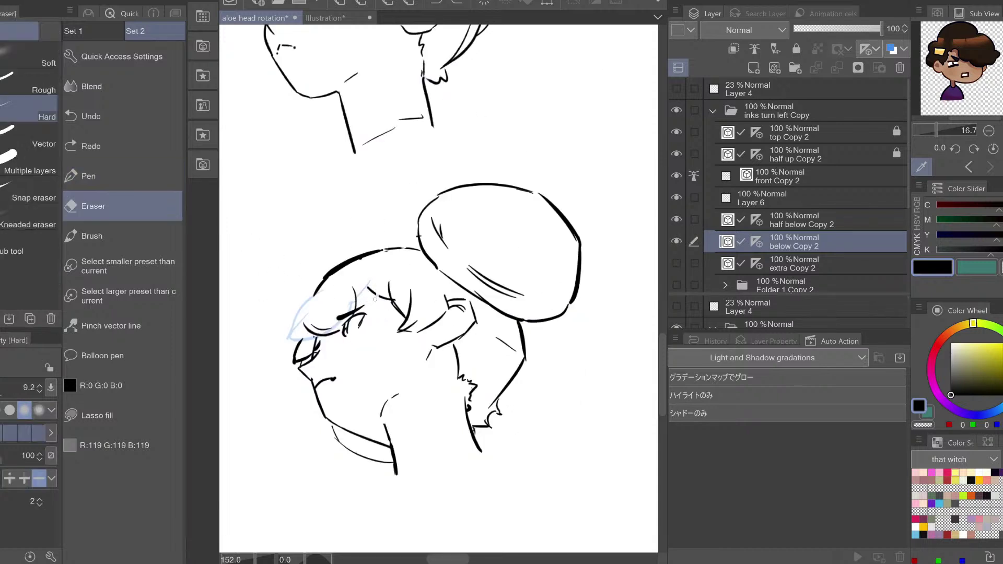
pyautogui.moveTo(389, 298); pyautogui.dragTo(371, 283)
pyautogui.press('p')
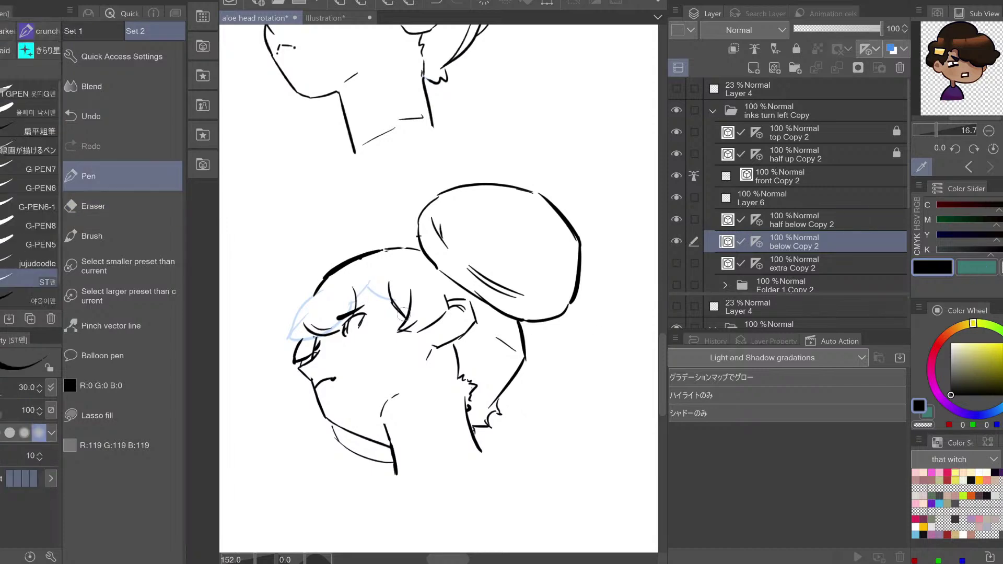
# Try several inked fringe strands between the near eye and the side lock, in normal and mirrored view, undoing each
pyautogui.press('h')
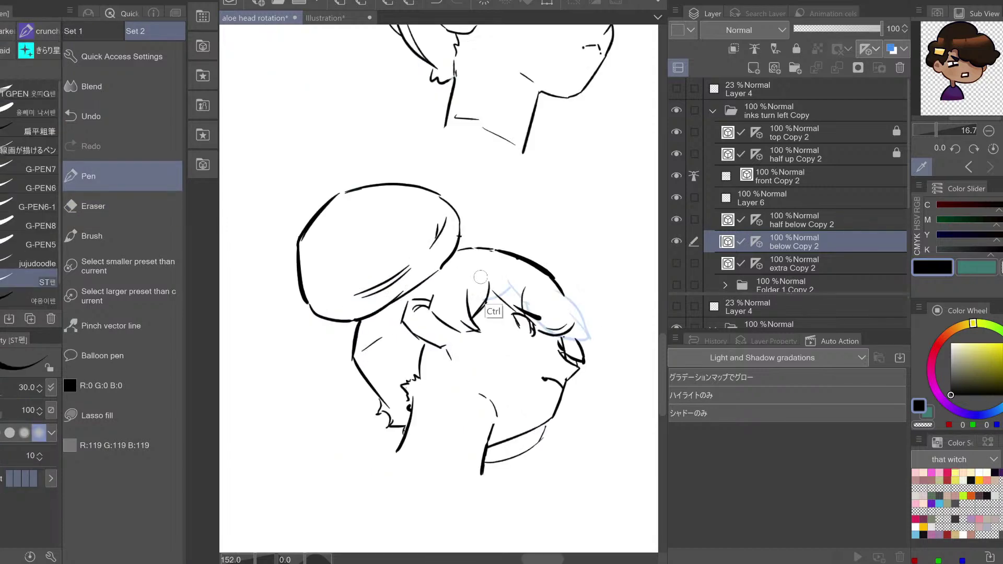
pyautogui.hotkey('ctrl', 'z')
pyautogui.moveTo(486, 296)
pyautogui.mouseDown()
pyautogui.moveTo(514, 309)
pyautogui.moveTo(513, 291)
pyautogui.moveTo(500, 318)
pyautogui.moveTo(518, 295)
pyautogui.mouseUp()
pyautogui.hotkey('ctrl', 'z')
pyautogui.hotkey('ctrl', 'z')
pyautogui.hotkey('ctrl', 'z')
pyautogui.press('h')
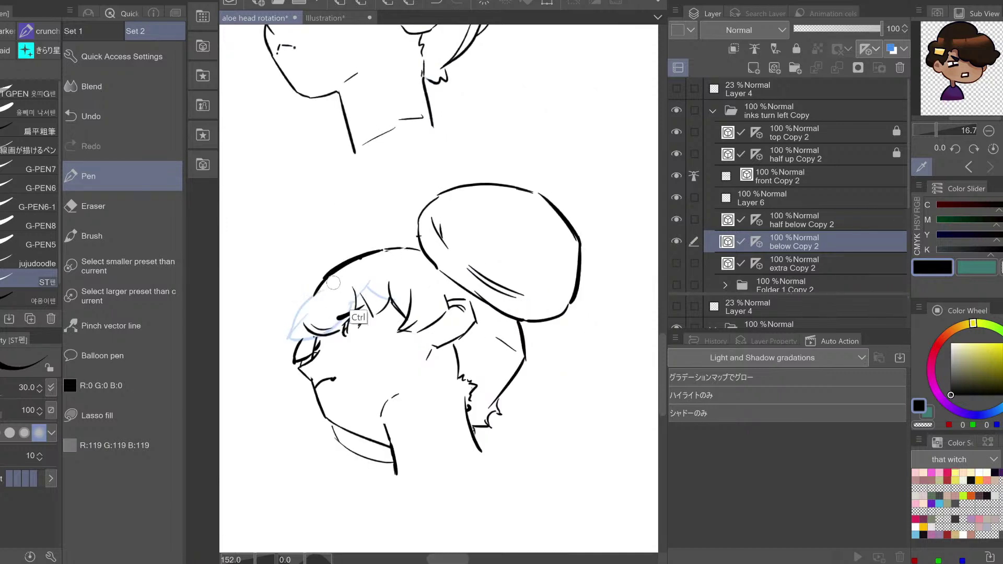
pyautogui.hotkey('ctrl', 'z')
pyautogui.moveTo(384, 303); pyautogui.dragTo(370, 313)
pyautogui.hotkey('ctrl', 'z')
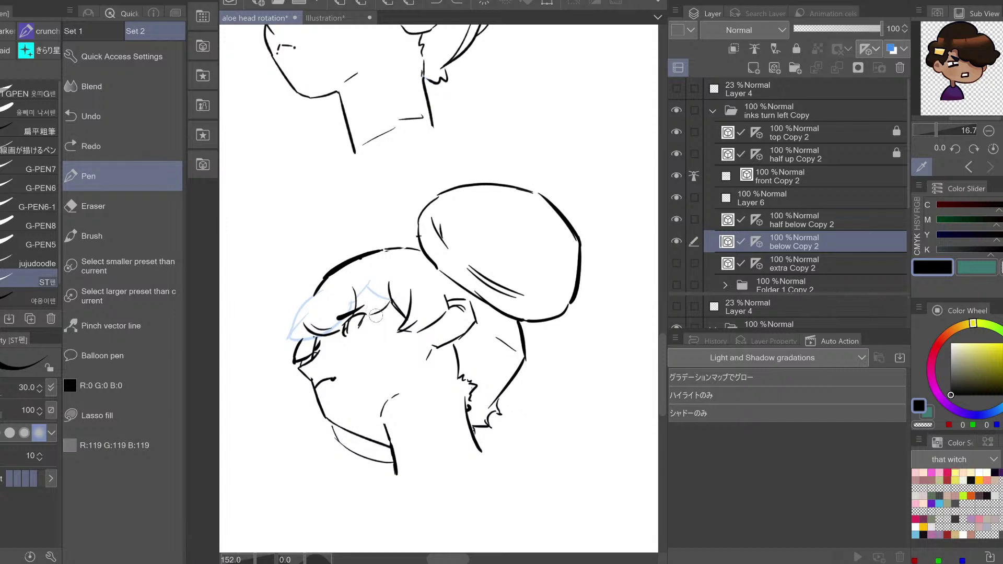
pyautogui.moveTo(386, 304)
pyautogui.mouseDown()
pyautogui.moveTo(371, 316)
pyautogui.moveTo(390, 299)
pyautogui.moveTo(370, 294)
pyautogui.mouseUp()
pyautogui.hotkey('ctrl', 'z')
pyautogui.press('h')
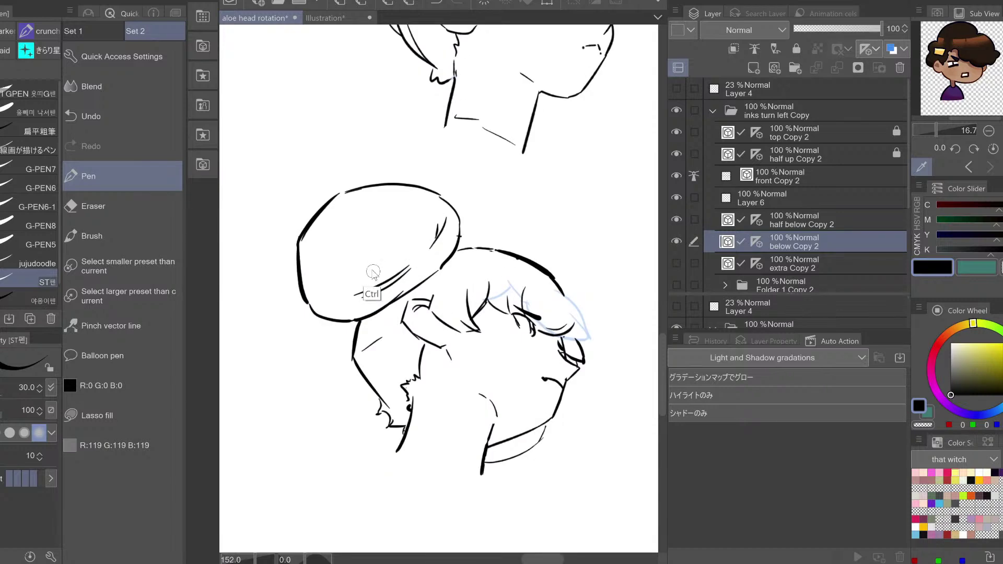
pyautogui.hotkey('ctrl', 'z')
pyautogui.press('h')
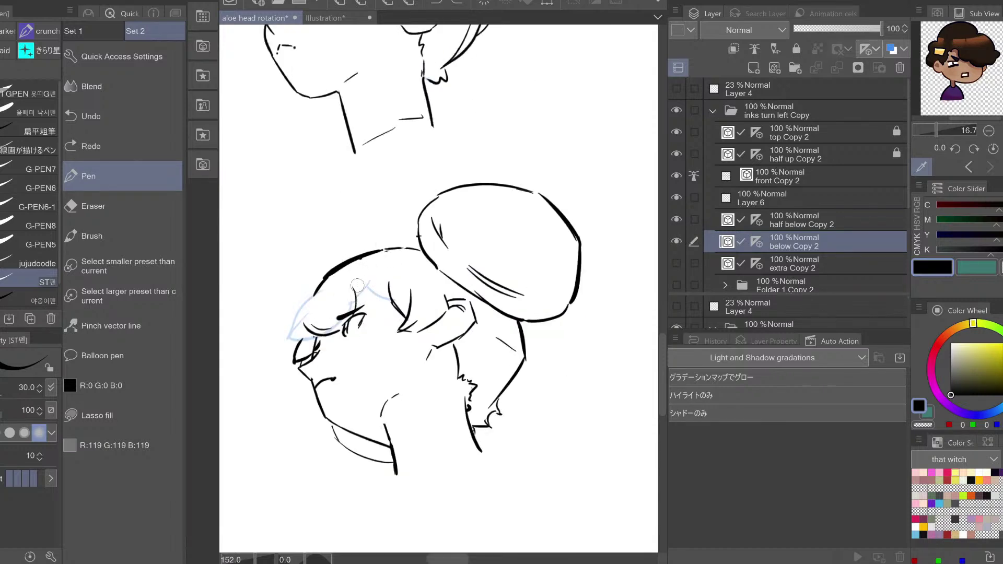
# Try erasing the short fringe strand above the near eye and undo the erasure
pyautogui.press('e')
pyautogui.moveTo(355, 308); pyautogui.dragTo(354, 284)
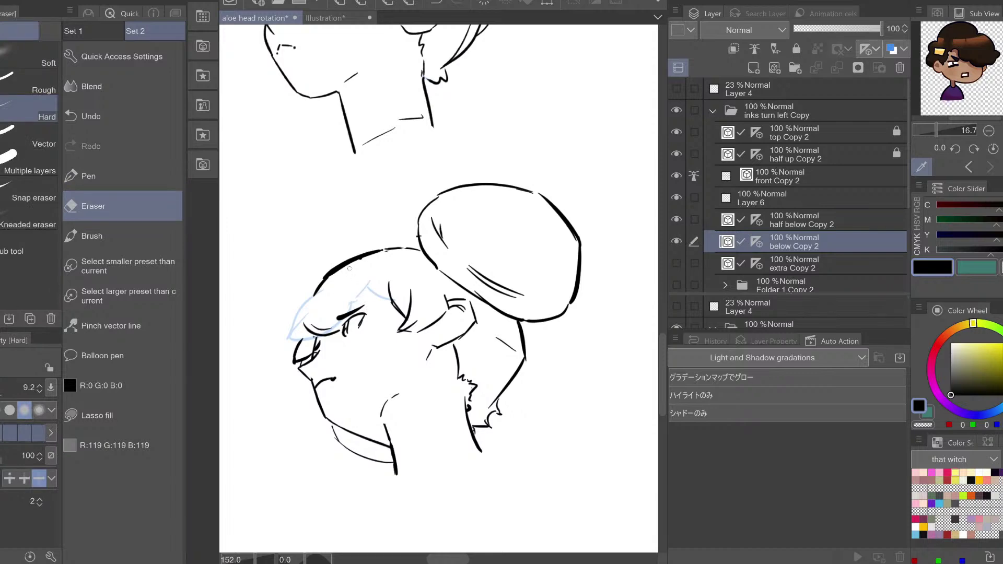
pyautogui.hotkey('ctrl', 'z')
pyautogui.press('p')
# Examine how the fringe and hair puffs are drawn across the other inked head angles on the sheet
pyautogui.hotkey('ctrl', 'space')
pyautogui.moveTo(388, 229)
pyautogui.mouseDown()
pyautogui.moveTo(378, 239)
pyautogui.moveTo(349, 233)
pyautogui.moveTo(440, 410)
pyautogui.mouseUp()
pyautogui.press('space')
pyautogui.moveTo(356, 256); pyautogui.dragTo(339, 322)
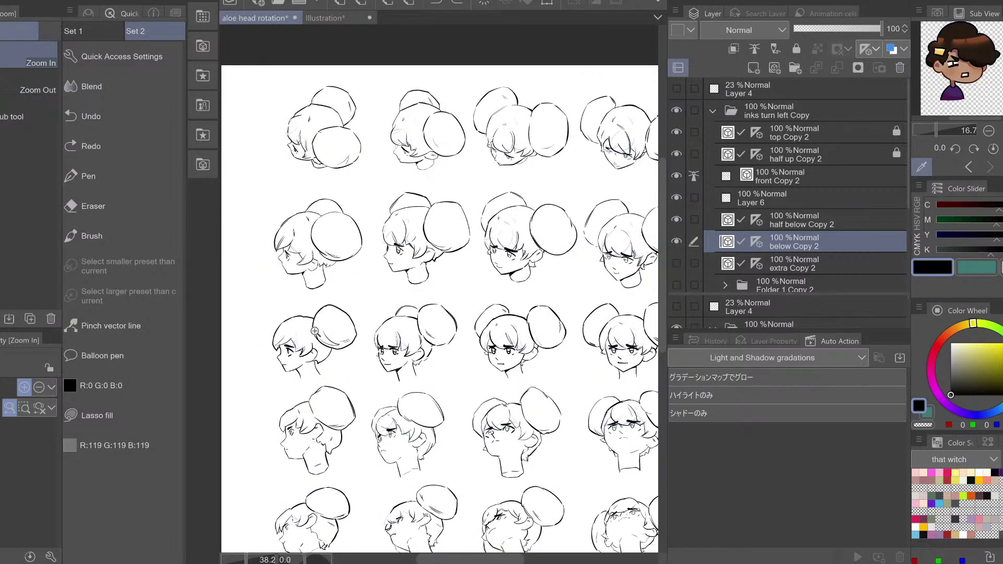
pyautogui.moveTo(257, 343); pyautogui.dragTo(387, 301)
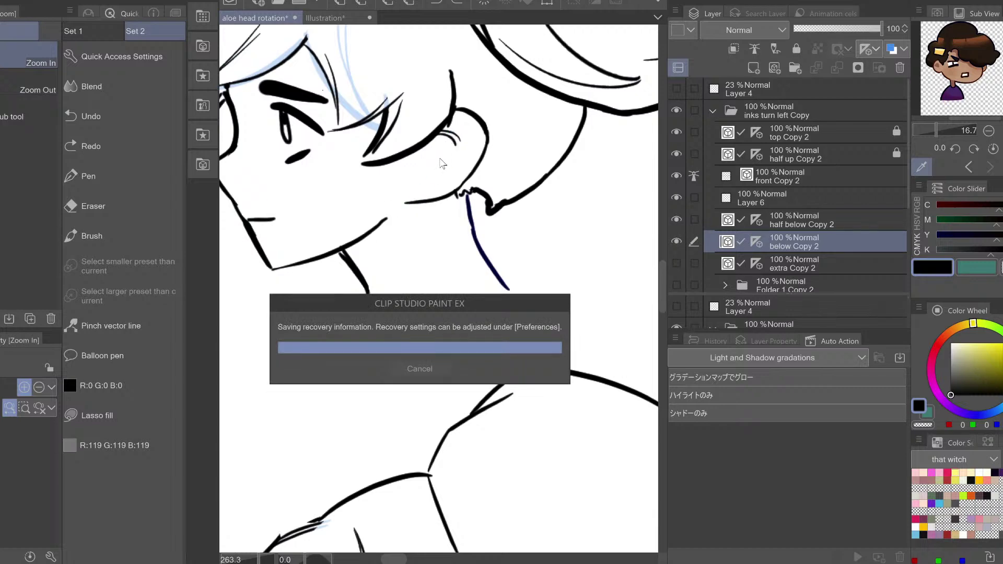
pyautogui.scroll(-3, 469, 159)
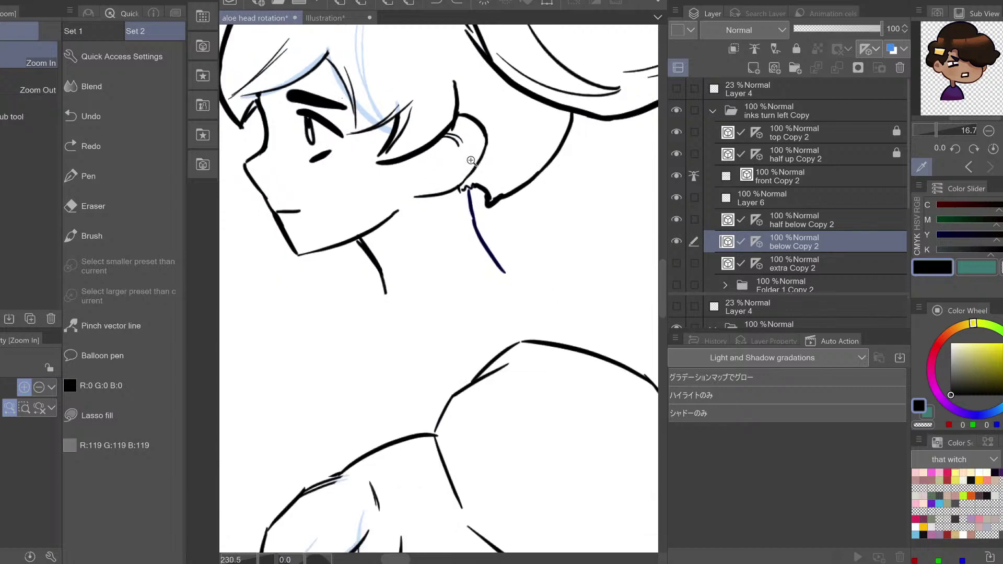
pyautogui.scroll(-4, 470, 160)
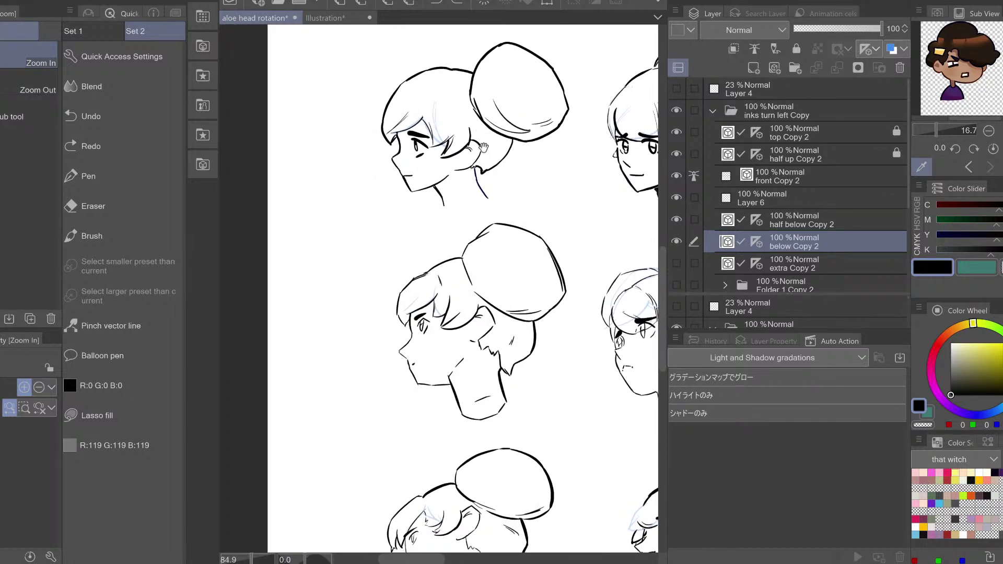
pyautogui.moveTo(481, 148); pyautogui.dragTo(473, 209)
pyautogui.moveTo(447, 95); pyautogui.dragTo(374, 124)
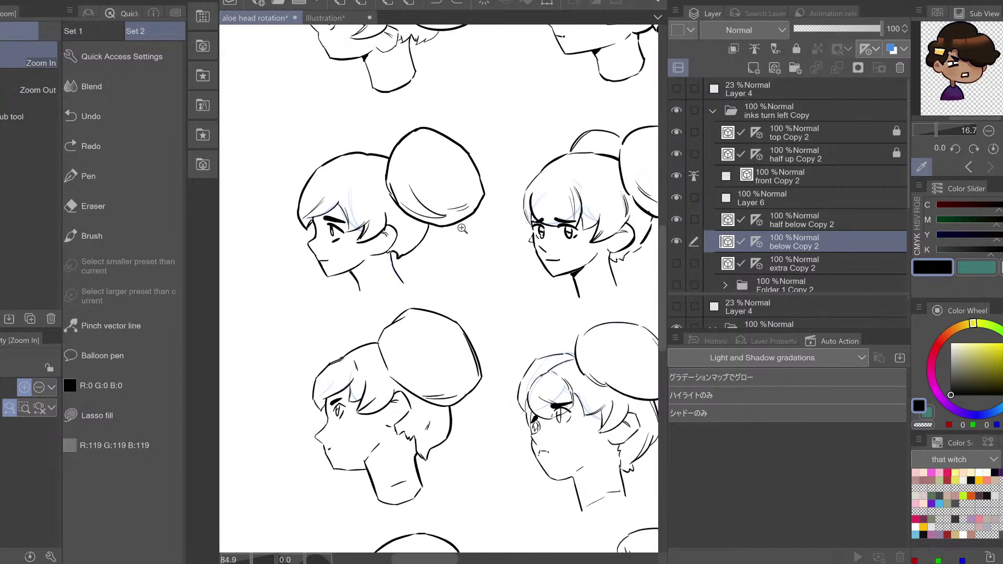
pyautogui.moveTo(520, 273)
pyautogui.mouseDown()
pyautogui.moveTo(511, 279)
pyautogui.moveTo(397, 207)
pyautogui.mouseUp()
pyautogui.moveTo(552, 329); pyautogui.dragTo(469, 196)
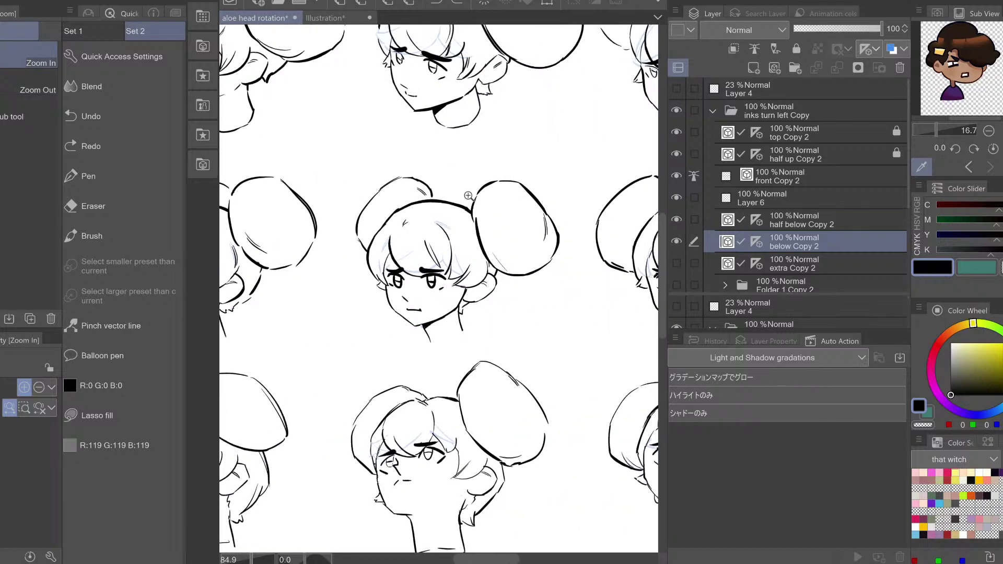
pyautogui.moveTo(555, 330); pyautogui.dragTo(431, 186)
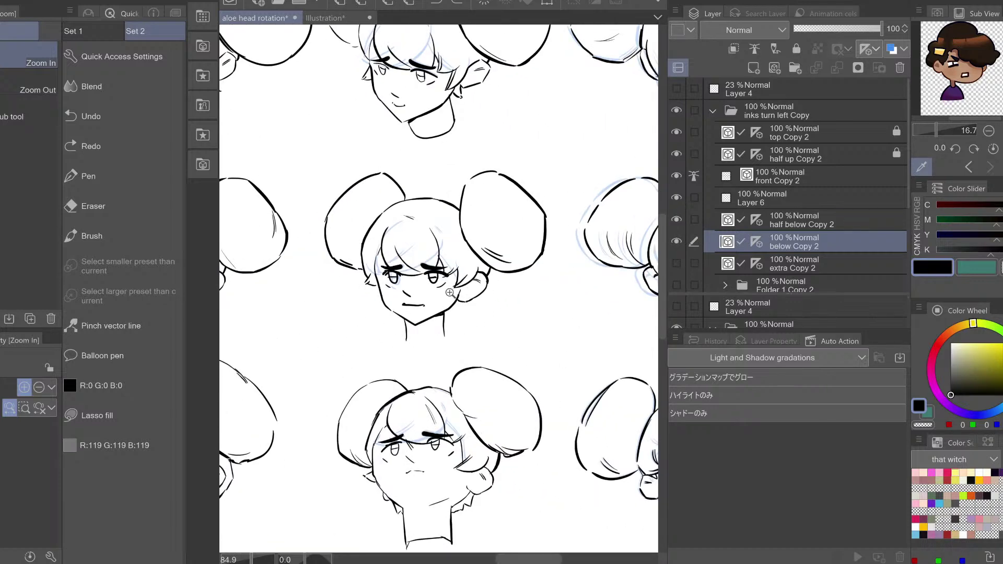
pyautogui.moveTo(368, 441)
pyautogui.mouseDown()
pyautogui.moveTo(385, 397)
pyautogui.moveTo(485, 276)
pyautogui.moveTo(554, 218)
pyautogui.mouseUp()
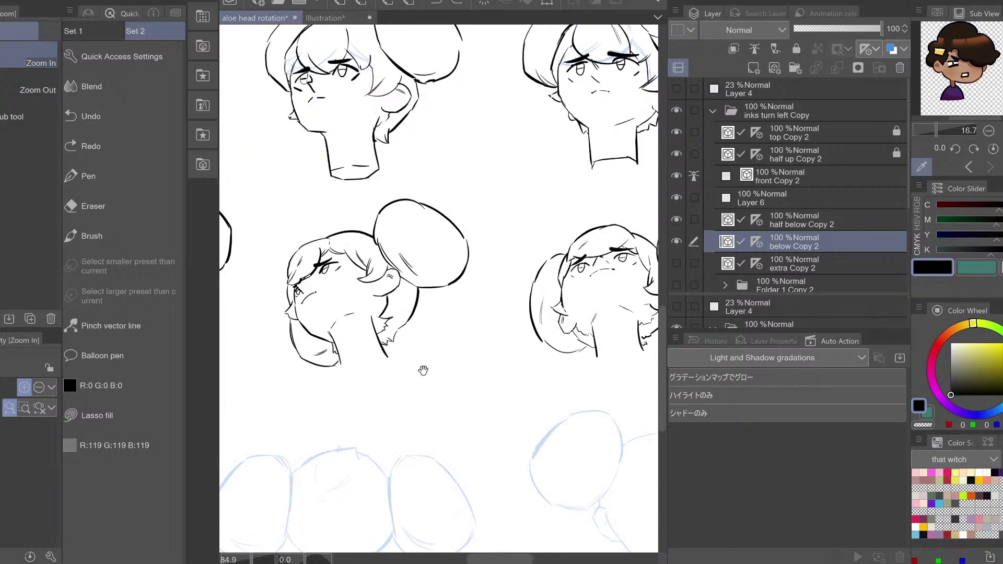
pyautogui.moveTo(423, 370)
pyautogui.mouseDown()
pyautogui.moveTo(511, 276)
pyautogui.moveTo(573, 318)
pyautogui.moveTo(385, 312)
pyautogui.moveTo(495, 325)
pyautogui.moveTo(501, 313)
pyautogui.moveTo(589, 361)
pyautogui.mouseUp()
pyautogui.scroll(5, 470, 230)
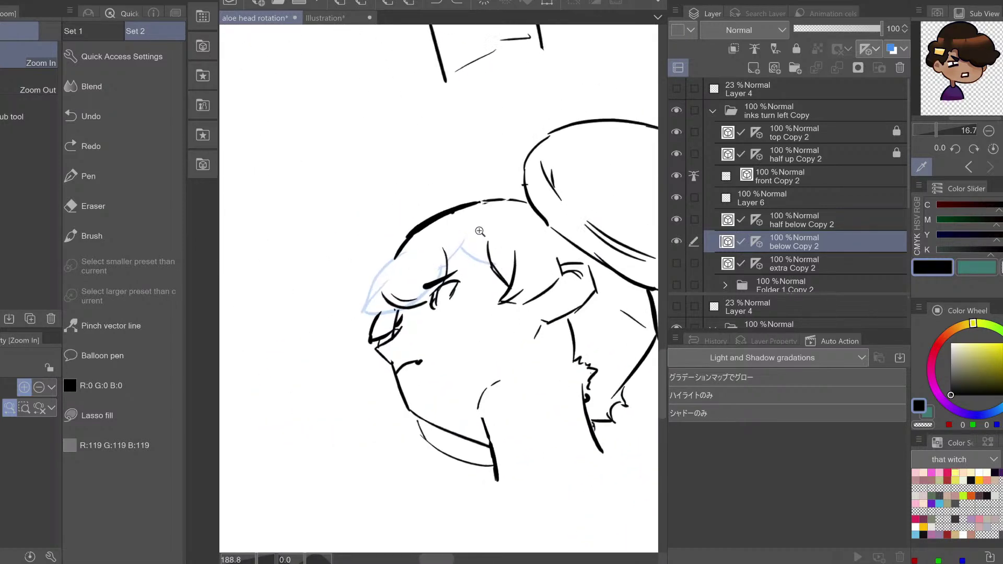
pyautogui.moveTo(506, 286); pyautogui.dragTo(432, 292)
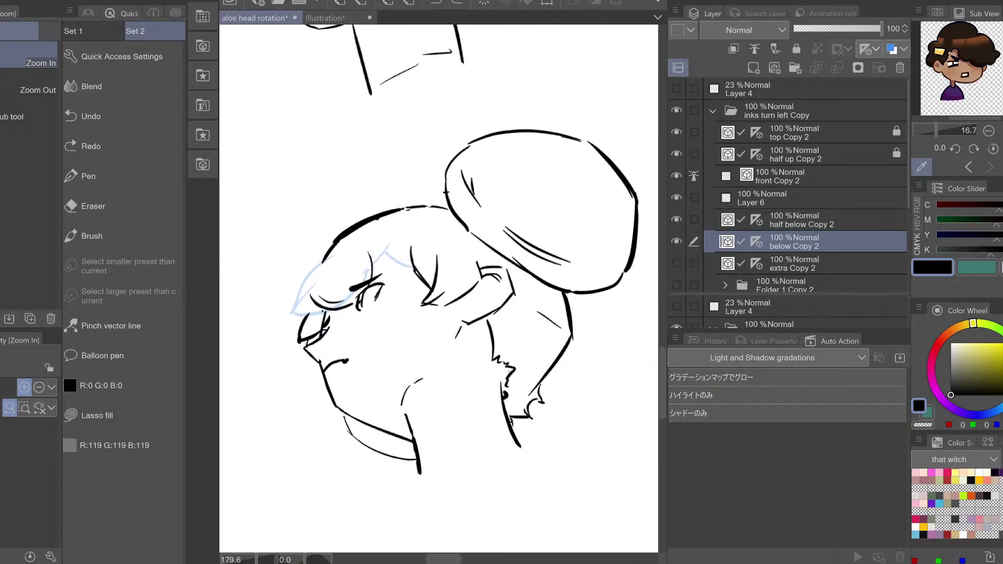
# Erase the stray tick on the front edge of the hair puff on the second bottom-row head
pyautogui.press('p')
pyautogui.press('e')
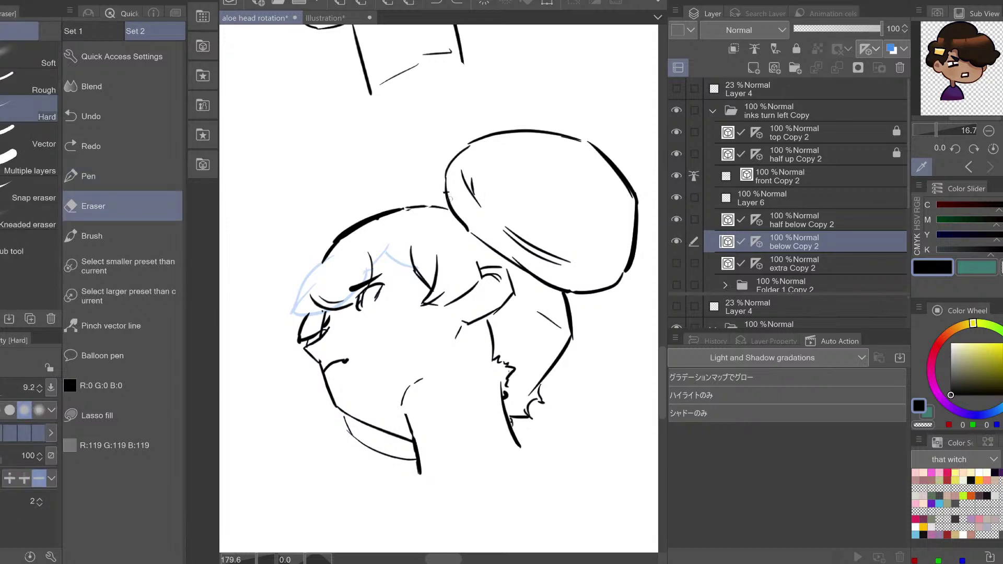
pyautogui.moveTo(447, 187); pyautogui.dragTo(466, 228)
pyautogui.hotkey('ctrl', 'z')
pyautogui.hotkey('ctrl', 'z')
pyautogui.moveTo(448, 196); pyautogui.dragTo(447, 189)
pyautogui.press('h')
pyautogui.press('h')
# Ink the curved front edge of the fringe and extend the crown outline down to meet it, checking in mirrored view
pyautogui.press('p')
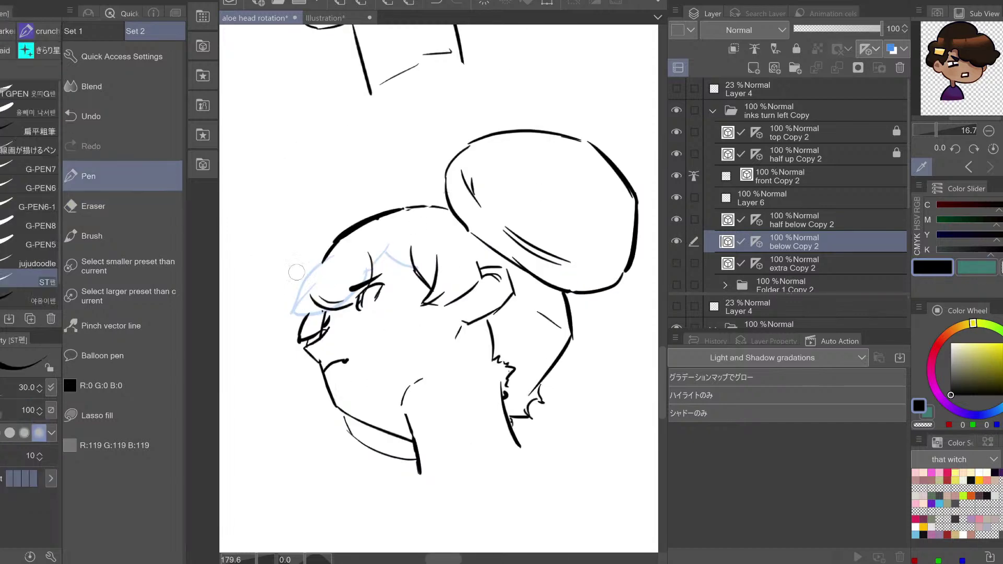
pyautogui.press('h')
pyautogui.press('h')
pyautogui.press('h')
pyautogui.press('h')
pyautogui.hotkey('ctrl', 'z')
pyautogui.moveTo(310, 297); pyautogui.dragTo(322, 262)
pyautogui.press('h')
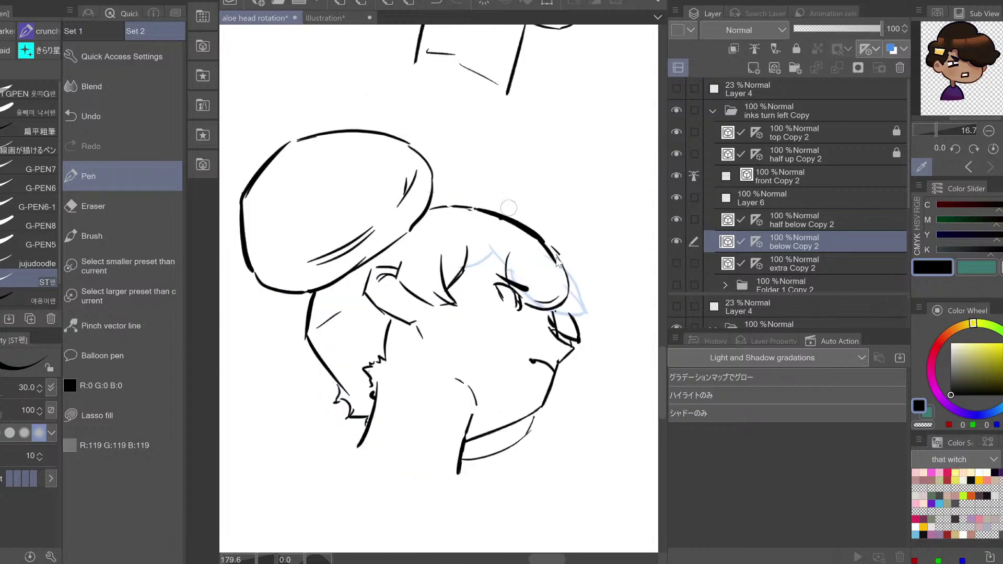
pyautogui.hotkey('ctrl', 'z')
pyautogui.moveTo(540, 240); pyautogui.dragTo(559, 262)
pyautogui.press('h')
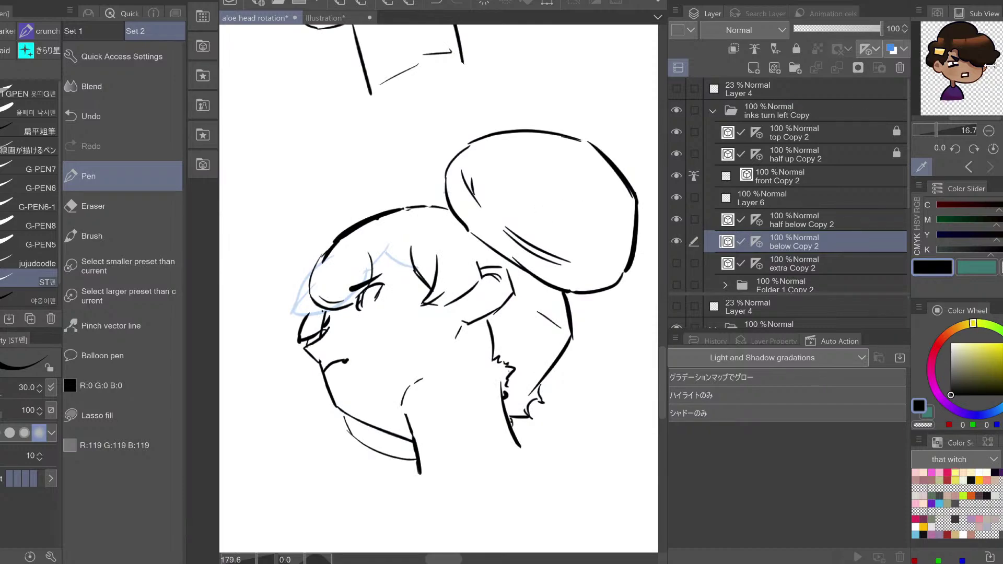
# Compare the head with the full sheet and try inking fringe strands between the near eye and side lock, undoing them
pyautogui.hotkey('ctrl', 'space')
pyautogui.moveTo(415, 255); pyautogui.dragTo(361, 413)
pyautogui.moveTo(489, 339); pyautogui.dragTo(428, 344)
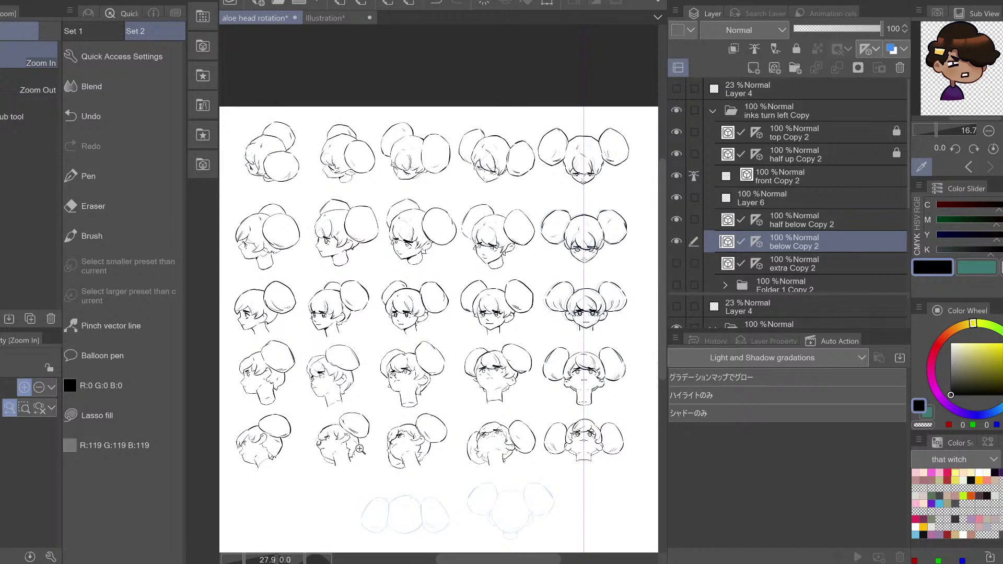
pyautogui.moveTo(410, 451)
pyautogui.mouseDown()
pyautogui.moveTo(435, 447)
pyautogui.moveTo(410, 452)
pyautogui.moveTo(429, 479)
pyautogui.moveTo(349, 343)
pyautogui.moveTo(400, 313)
pyautogui.moveTo(375, 332)
pyautogui.mouseUp()
pyautogui.scroll(3, 429, 478)
pyautogui.press('p')
pyautogui.hotkey('ctrl', 'z')
pyautogui.moveTo(382, 331); pyautogui.dragTo(415, 301)
pyautogui.press('h')
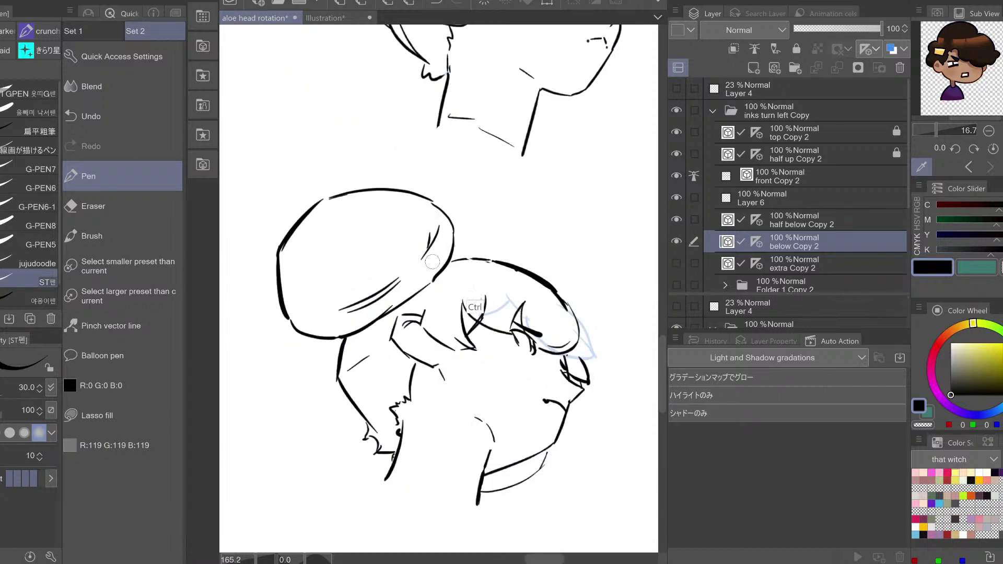
pyautogui.hotkey('ctrl', 'z')
pyautogui.hotkey('ctrl', 'z')
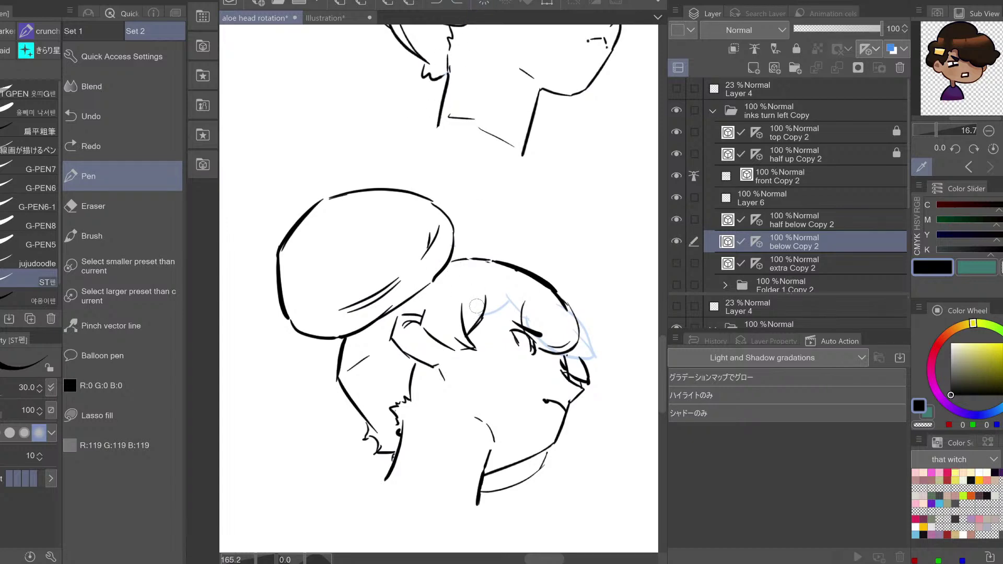
pyautogui.moveTo(472, 306)
pyautogui.mouseDown()
pyautogui.moveTo(508, 335)
pyautogui.moveTo(520, 308)
pyautogui.mouseUp()
pyautogui.press('h')
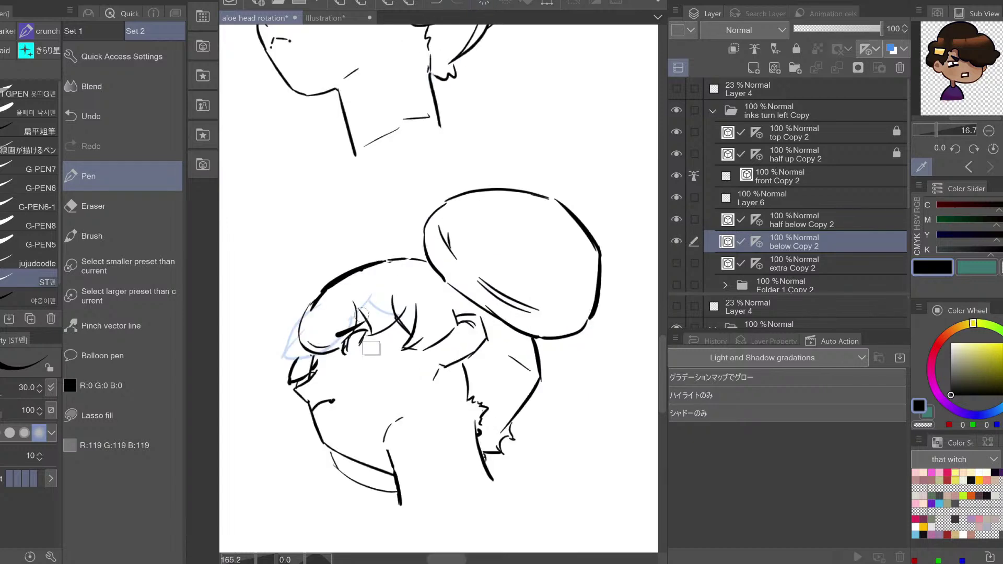
pyautogui.hotkey('ctrl', 'z')
pyautogui.hotkey('ctrl', 'z')
# Try inking another strand across the fringe above the near eye of the second bottom-row head, checking mirrored, and undo it
pyautogui.moveTo(355, 305)
pyautogui.mouseDown()
pyautogui.moveTo(377, 331)
pyautogui.moveTo(397, 316)
pyautogui.mouseUp()
pyautogui.hotkey('ctrl', 'z')
pyautogui.press('h')
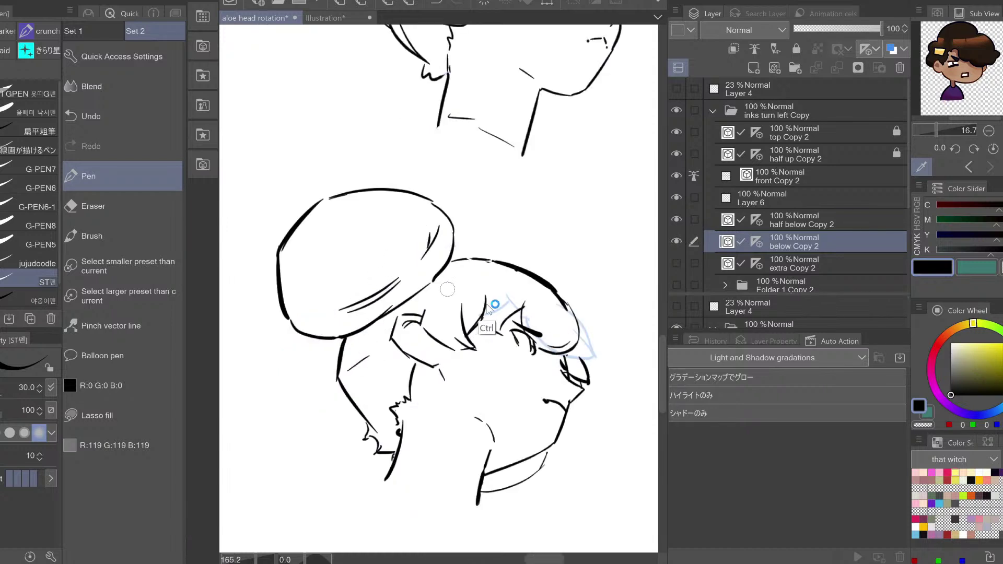
pyautogui.hotkey('ctrl', 'z')
pyautogui.moveTo(473, 313); pyautogui.dragTo(500, 330)
pyautogui.hotkey('ctrl', 'z')
# Trim the overlapping ink where the fringe strands cross between the near eye and the side lock
pyautogui.press('e')
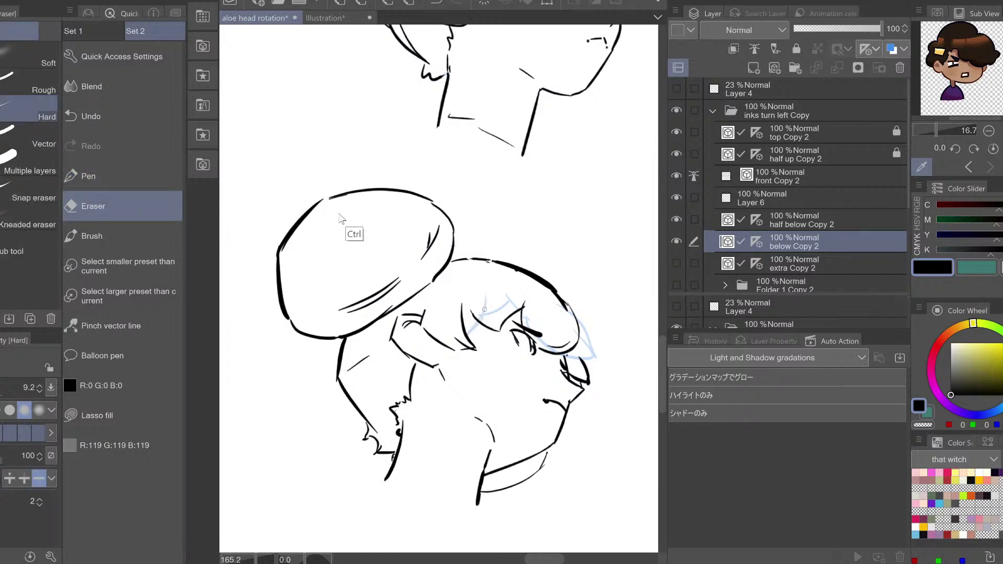
pyautogui.hotkey('ctrl', 'z')
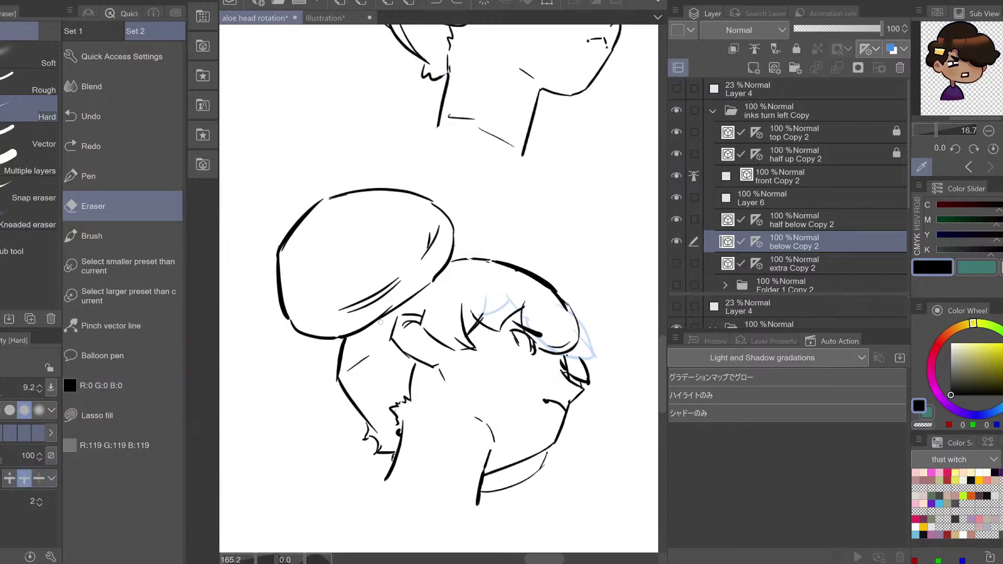
pyautogui.moveTo(480, 312); pyautogui.dragTo(484, 317)
pyautogui.press('h')
pyautogui.moveTo(478, 316); pyautogui.dragTo(455, 314)
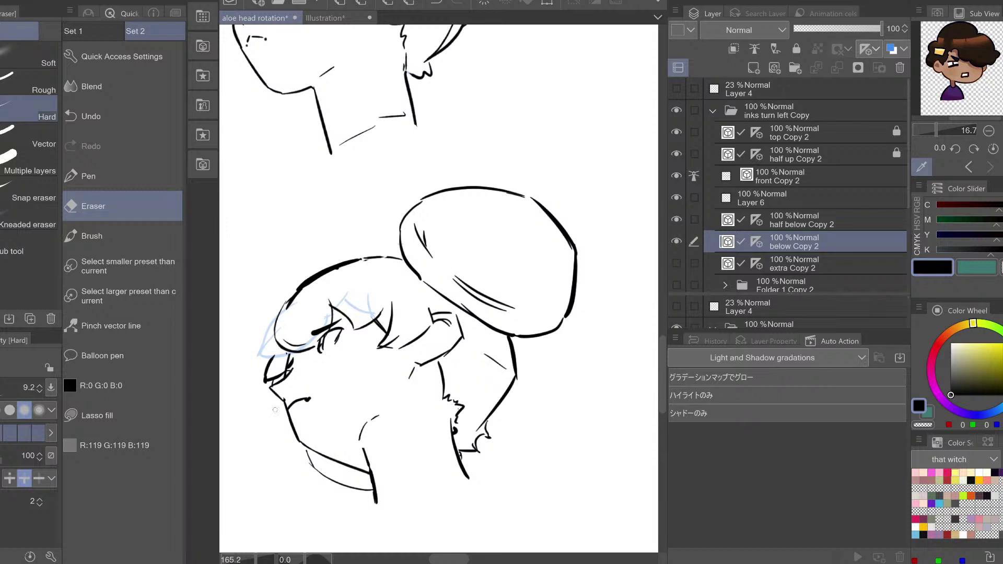
pyautogui.moveTo(337, 310); pyautogui.dragTo(362, 302)
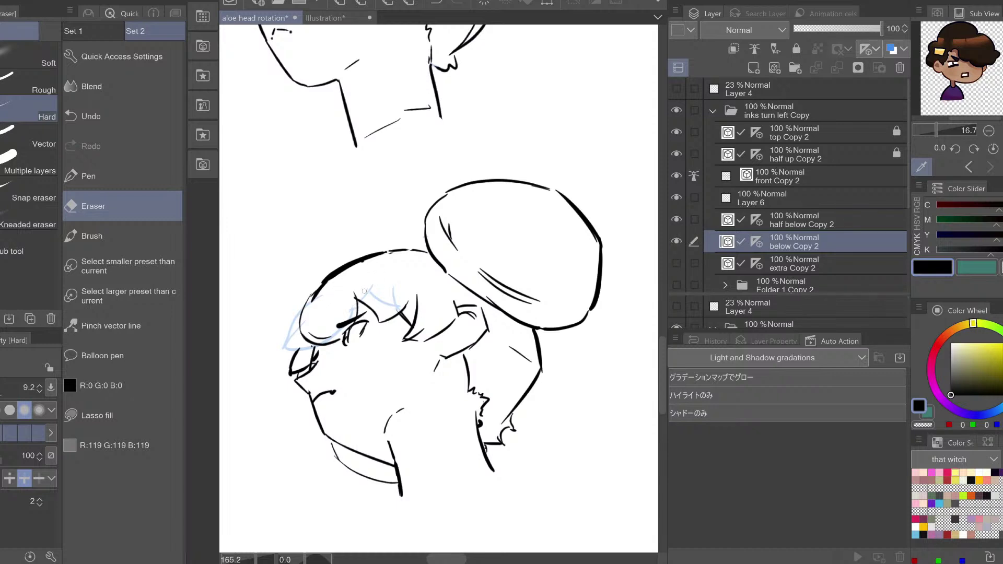
pyautogui.moveTo(335, 363); pyautogui.dragTo(371, 352)
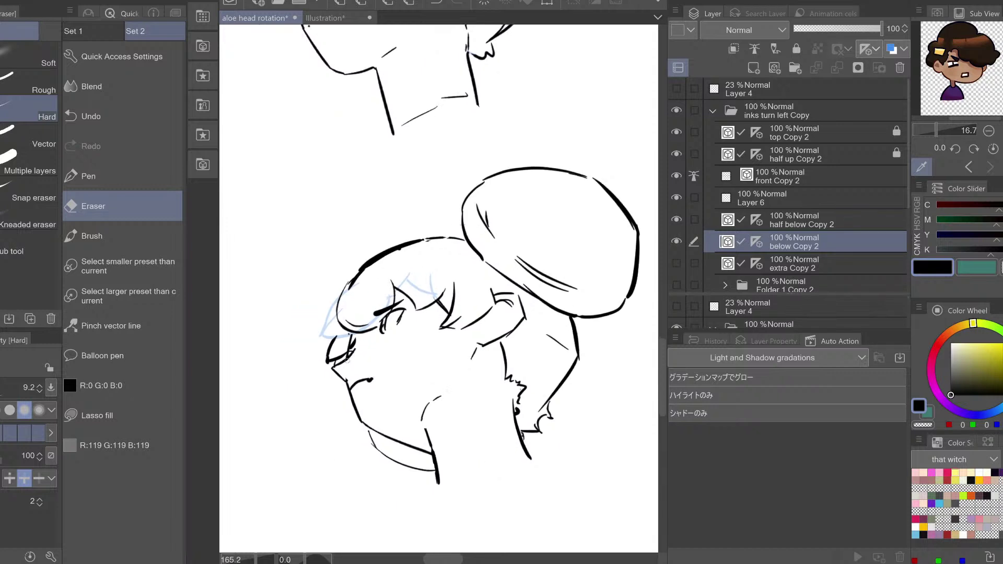
# Erase the inked lock on the far side of the face below the fringe, and ink a strand in the middle of the fringe
pyautogui.click(39, 478)
pyautogui.moveTo(318, 333); pyautogui.dragTo(337, 350)
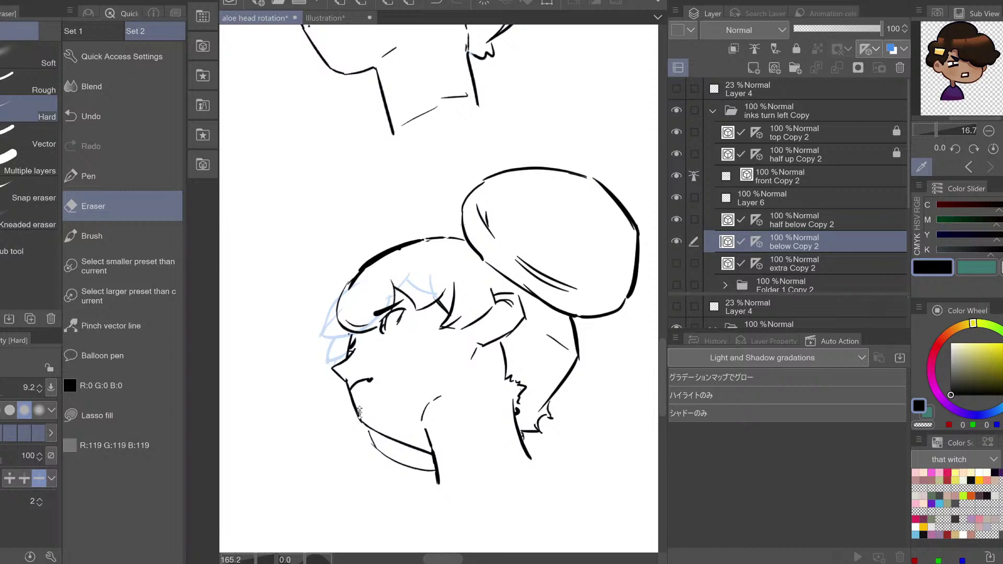
pyautogui.press('p')
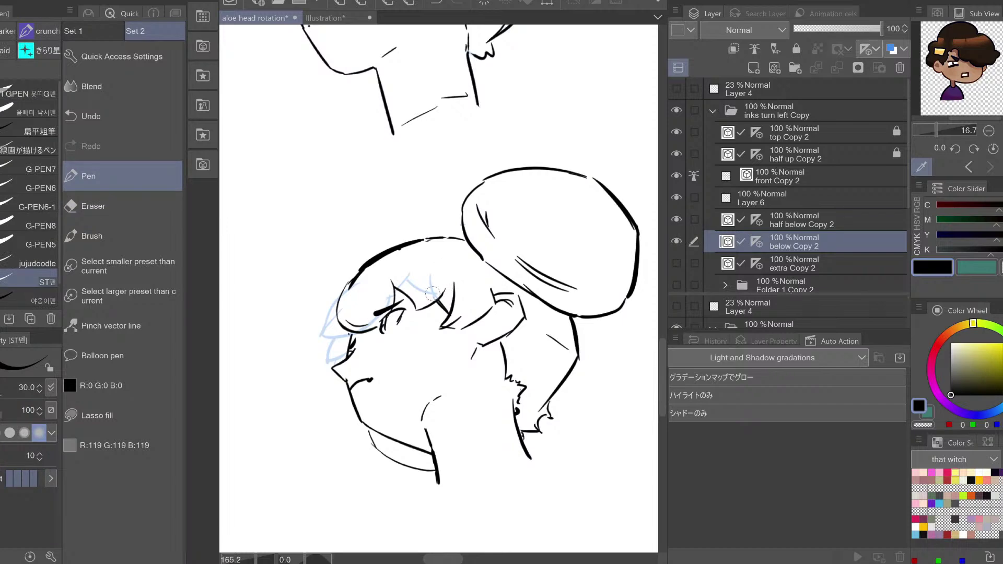
pyautogui.moveTo(418, 311); pyautogui.dragTo(439, 281)
pyautogui.press('h')
pyautogui.press('h')
# Ink a new line from the front of the fringe down the far side of the face to the nose, retrying strokes and checking mirrored
pyautogui.moveTo(335, 315); pyautogui.dragTo(344, 349)
pyautogui.press('h')
pyautogui.press('h')
pyautogui.hotkey('ctrl', 'z')
pyautogui.moveTo(339, 324); pyautogui.dragTo(337, 355)
pyautogui.press('h')
pyautogui.hotkey('ctrl', 'z')
pyautogui.press('h')
pyautogui.moveTo(338, 354); pyautogui.dragTo(331, 359)
pyautogui.hotkey('ctrl', 'z')
pyautogui.hotkey('ctrl', 'z')
pyautogui.press('h')
pyautogui.press('h')
pyautogui.hotkey('ctrl', 'z')
pyautogui.hotkey('ctrl', 'z')
pyautogui.moveTo(338, 360); pyautogui.dragTo(334, 368)
pyautogui.press('h')
pyautogui.press('h')
pyautogui.moveTo(469, 321); pyautogui.dragTo(417, 313)
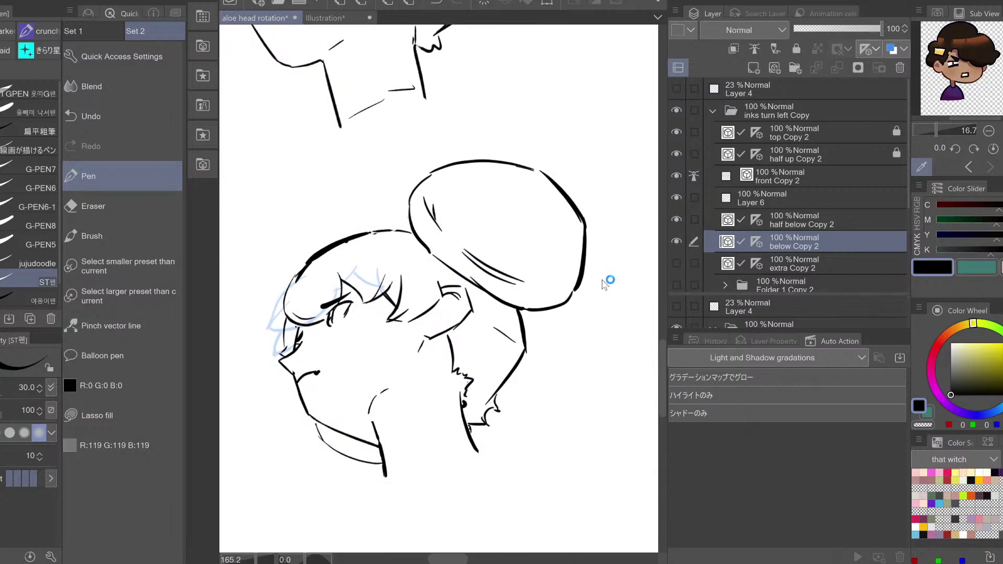
# Bring the surrounding heads into view and set up the Pinch vector line tool with a value of 30
pyautogui.hotkey('ctrl', 'space')
pyautogui.moveTo(480, 295); pyautogui.dragTo(468, 297)
pyautogui.moveTo(415, 227); pyautogui.dragTo(422, 274)
pyautogui.click(177, 327)
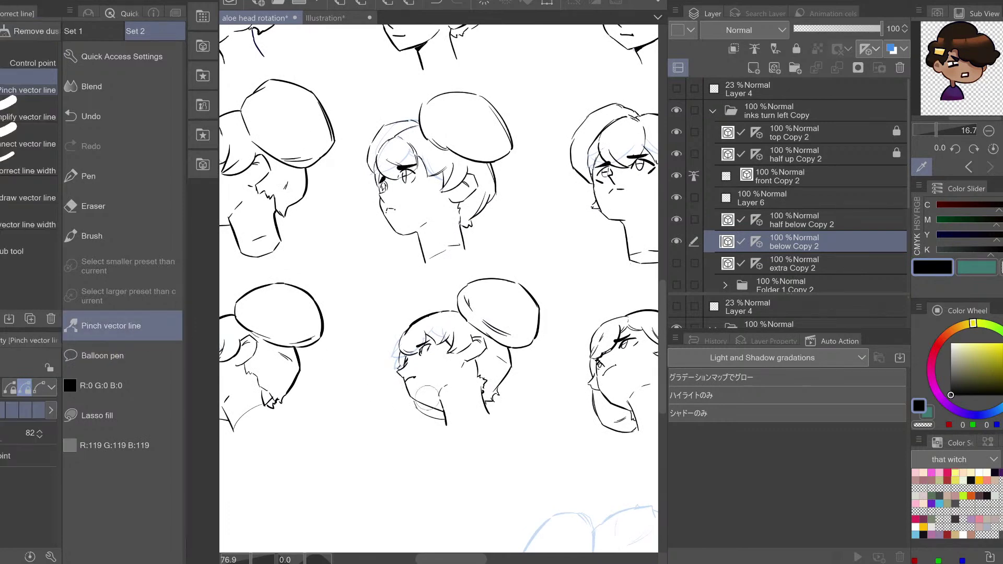
pyautogui.click(2, 434)
# Check the layers' contents by toggling their visibility, and delete Layer 6 from the inks turn left Copy folder
pyautogui.click(677, 219)
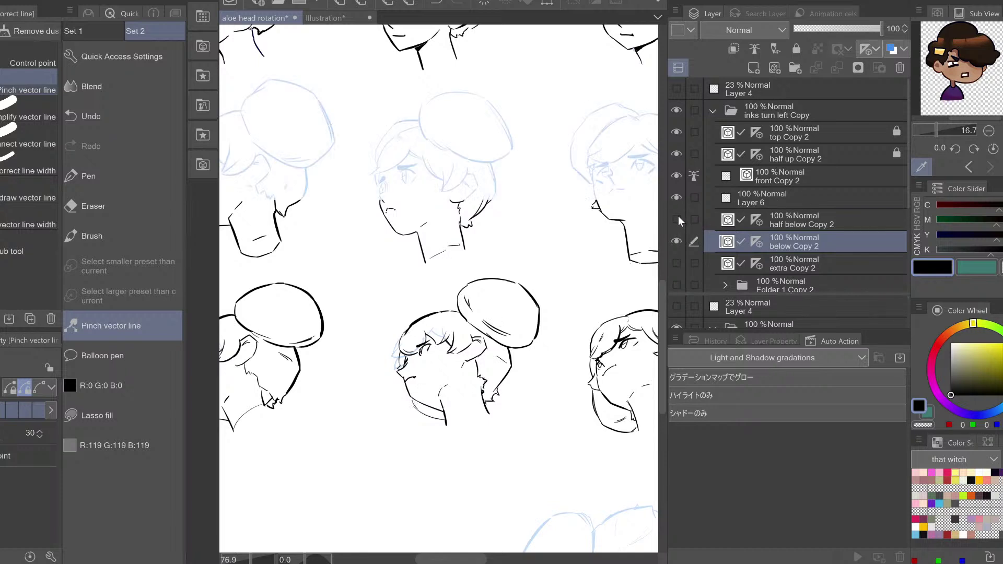
pyautogui.click(763, 201)
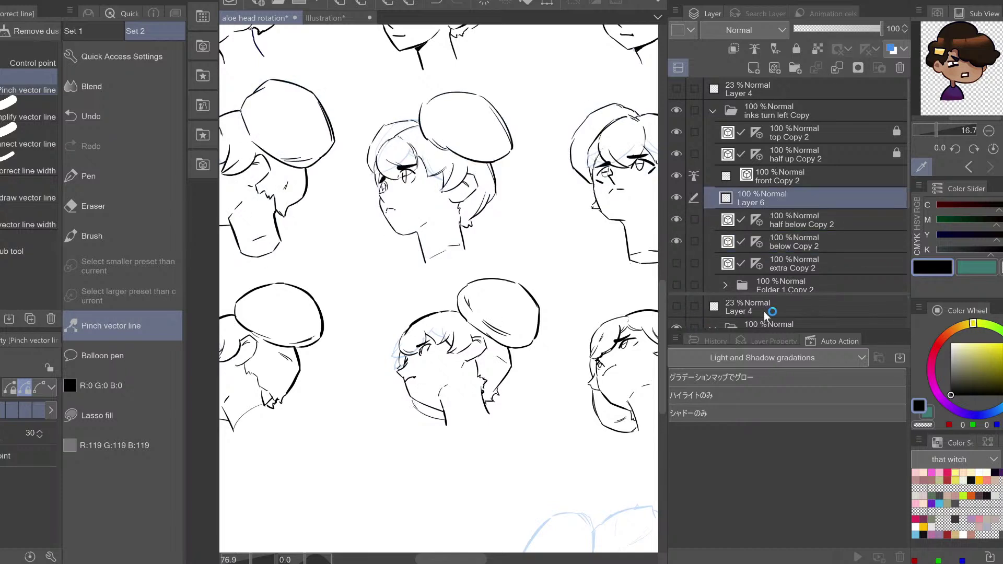
pyautogui.moveTo(771, 314); pyautogui.dragTo(747, 304)
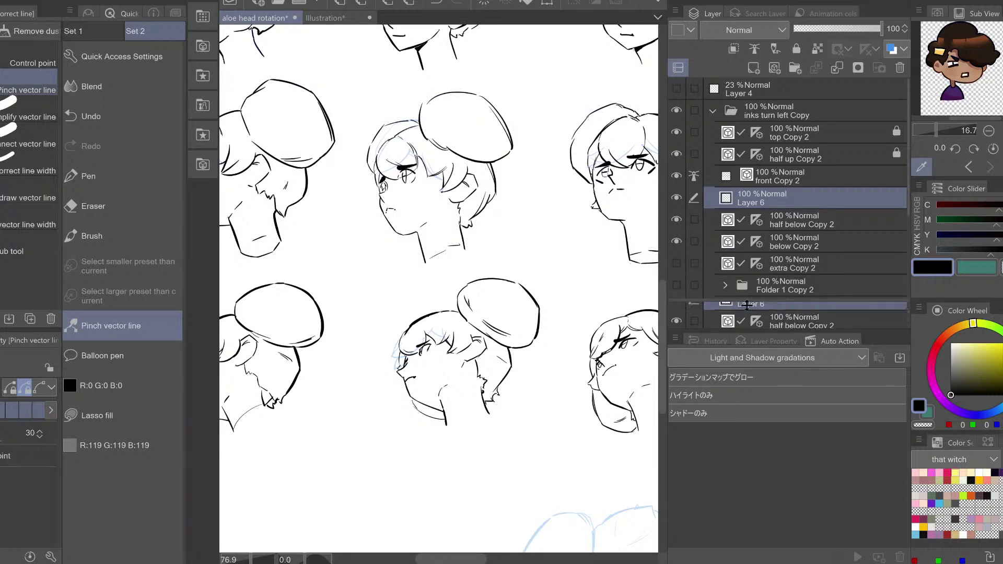
pyautogui.moveTo(562, 348); pyautogui.dragTo(376, 308)
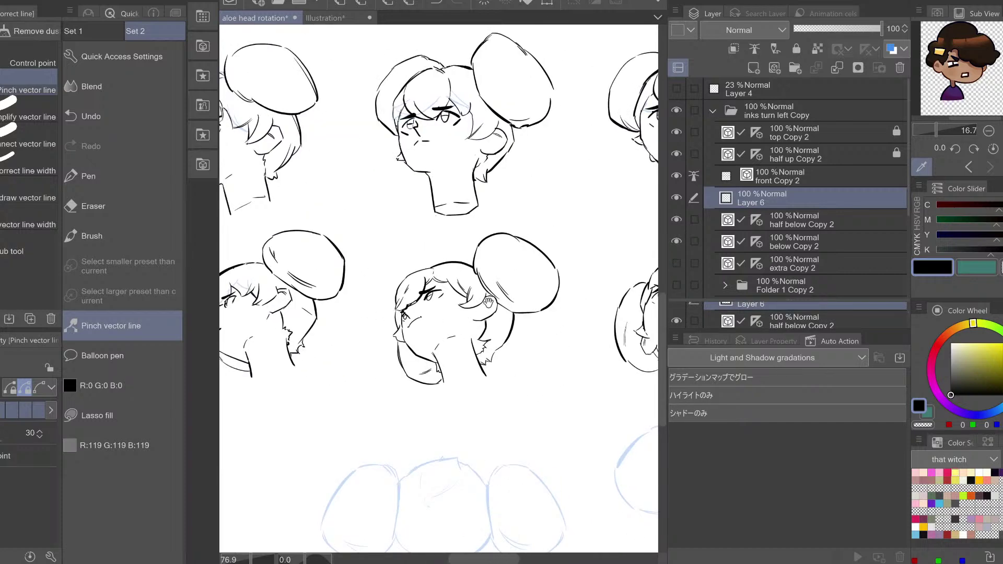
pyautogui.moveTo(465, 234); pyautogui.dragTo(469, 249)
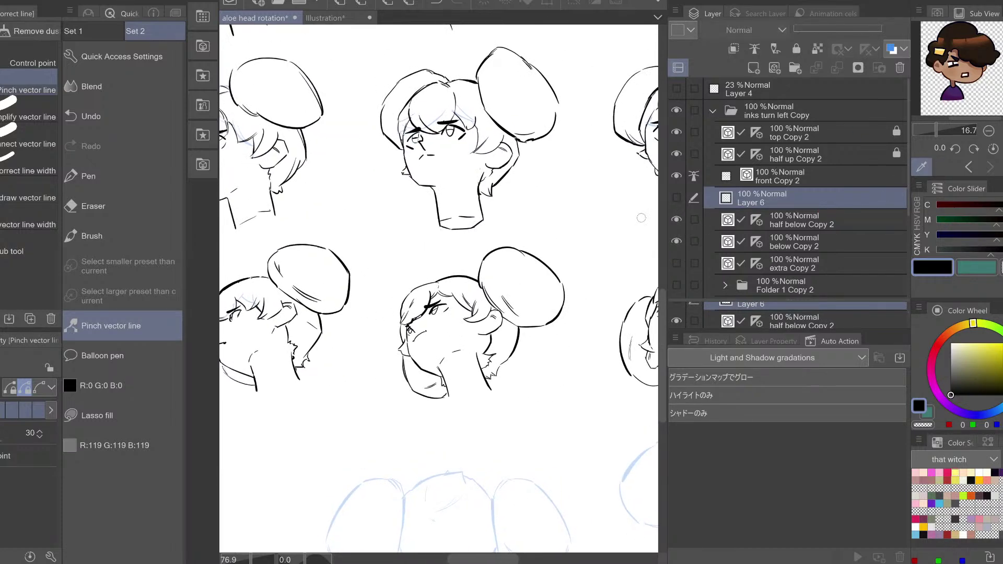
pyautogui.click(898, 69)
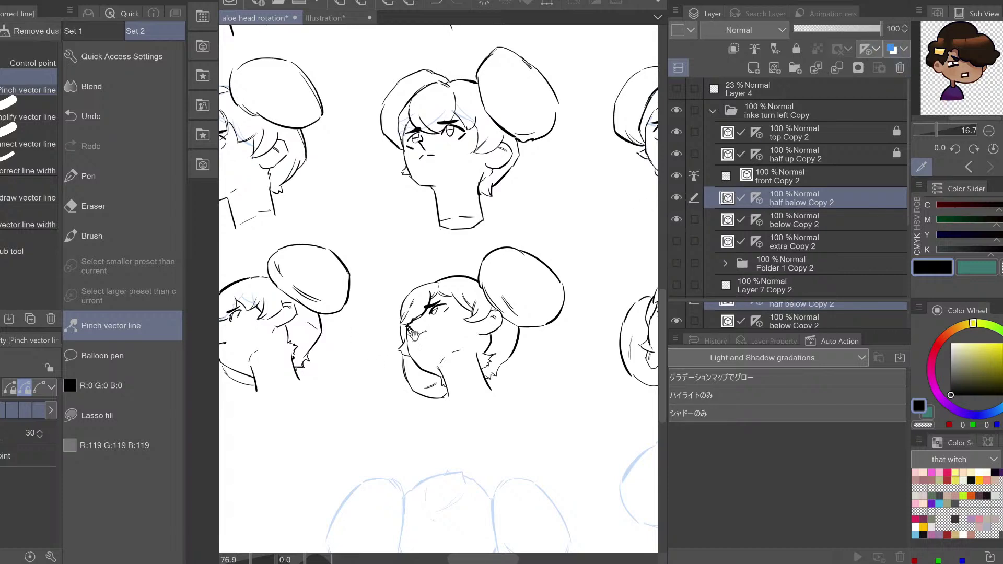
# On the below Copy 2 layer, erase the inked fringe strands over the forehead and near brow of the third bottom-row head
pyautogui.moveTo(414, 335); pyautogui.dragTo(502, 318)
pyautogui.moveTo(546, 269); pyautogui.dragTo(517, 270)
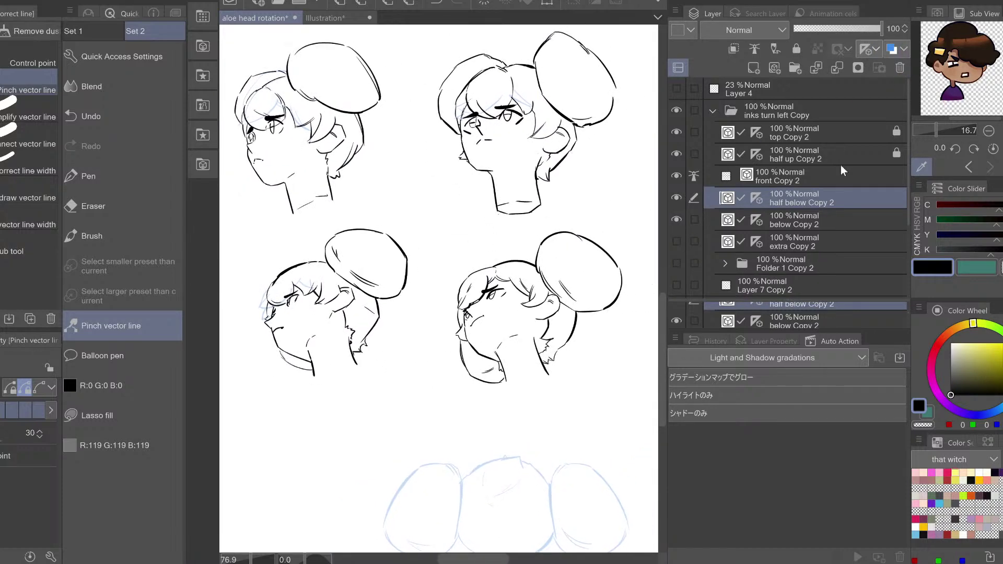
pyautogui.click(676, 198)
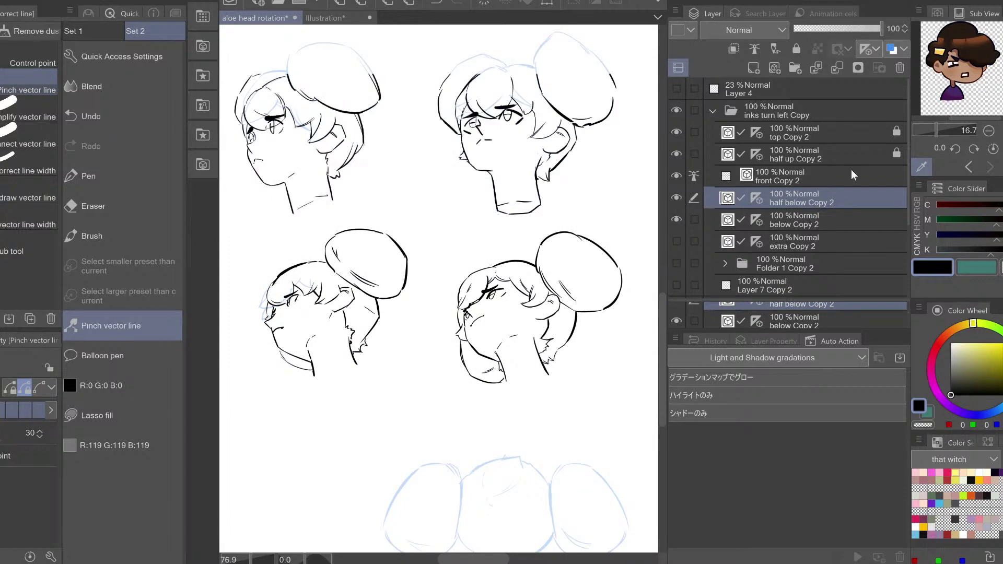
pyautogui.click(802, 212)
pyautogui.hotkey('ctrl', 'space')
pyautogui.moveTo(528, 288)
pyautogui.mouseDown()
pyautogui.moveTo(528, 314)
pyautogui.moveTo(493, 301)
pyautogui.mouseUp()
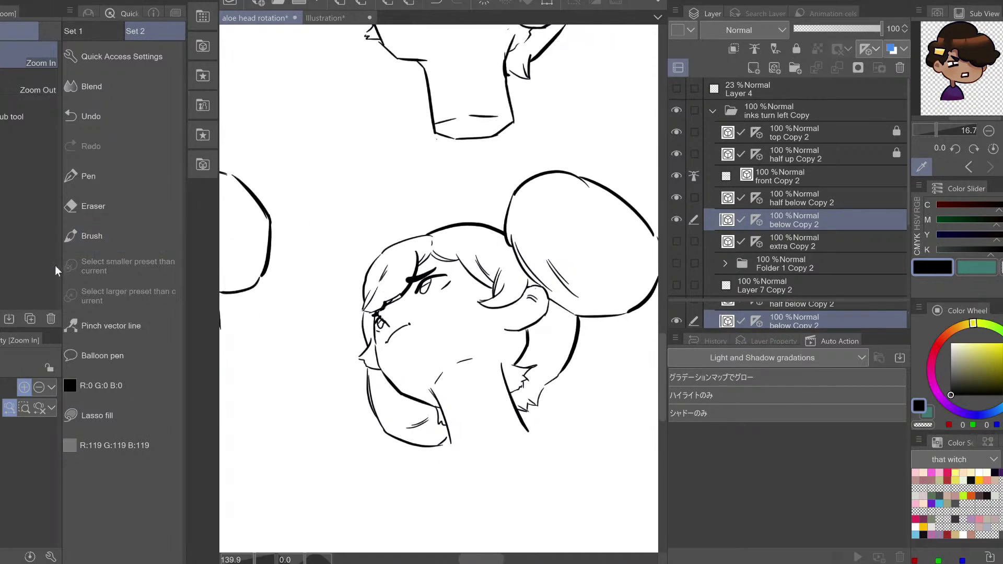
pyautogui.press('e')
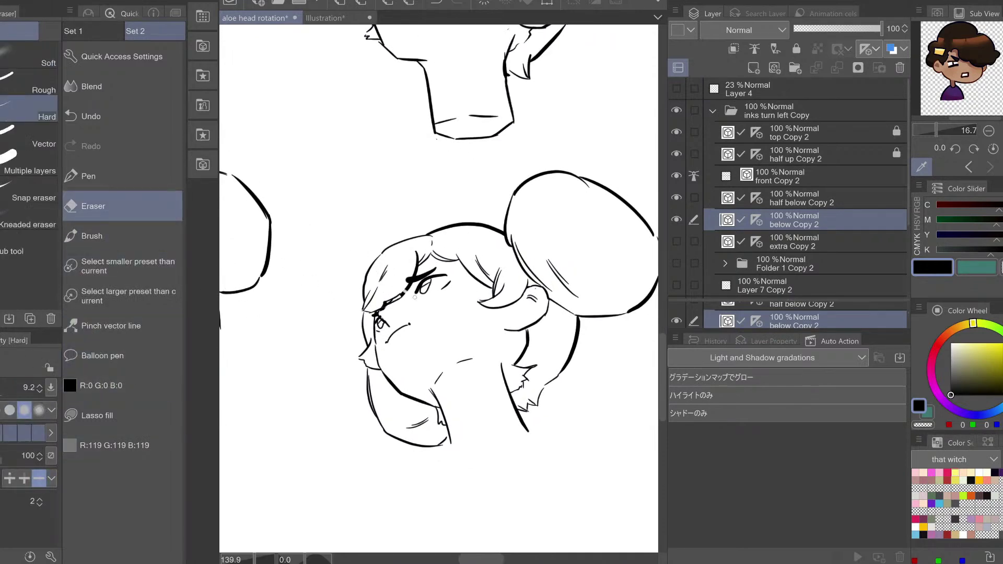
pyautogui.moveTo(414, 297); pyautogui.dragTo(371, 292)
pyautogui.moveTo(423, 255); pyautogui.dragTo(457, 260)
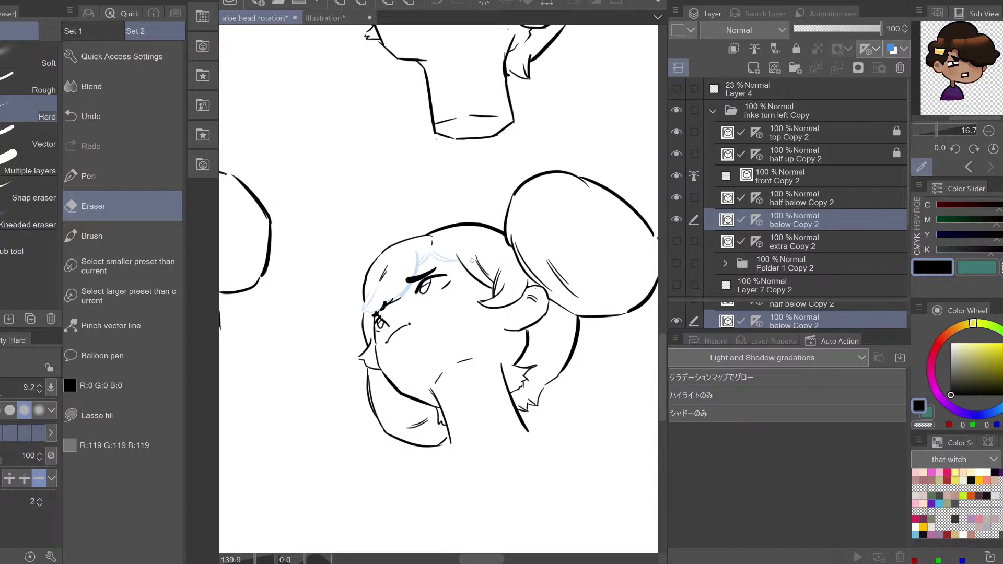
pyautogui.press('h')
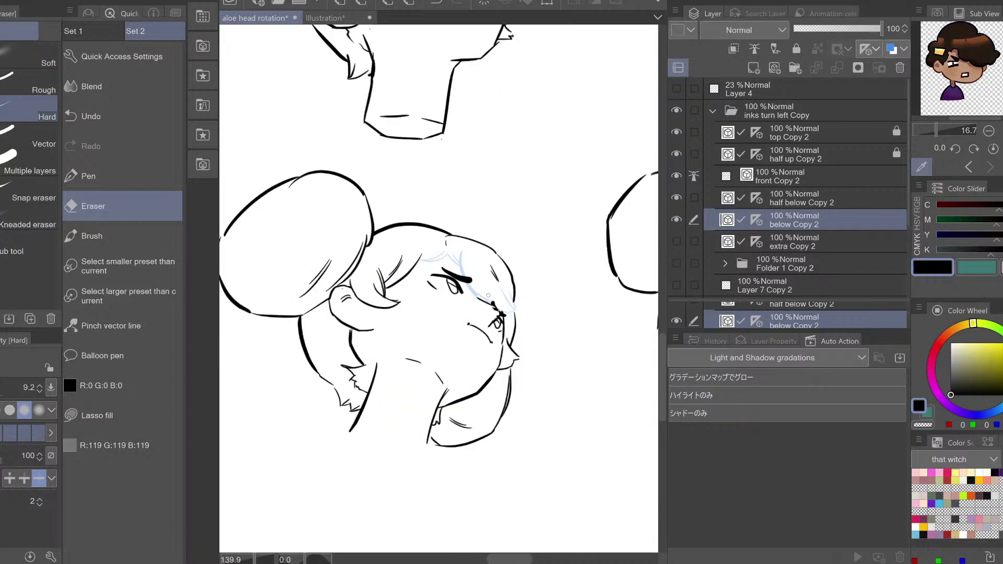
pyautogui.press('h')
pyautogui.press('p')
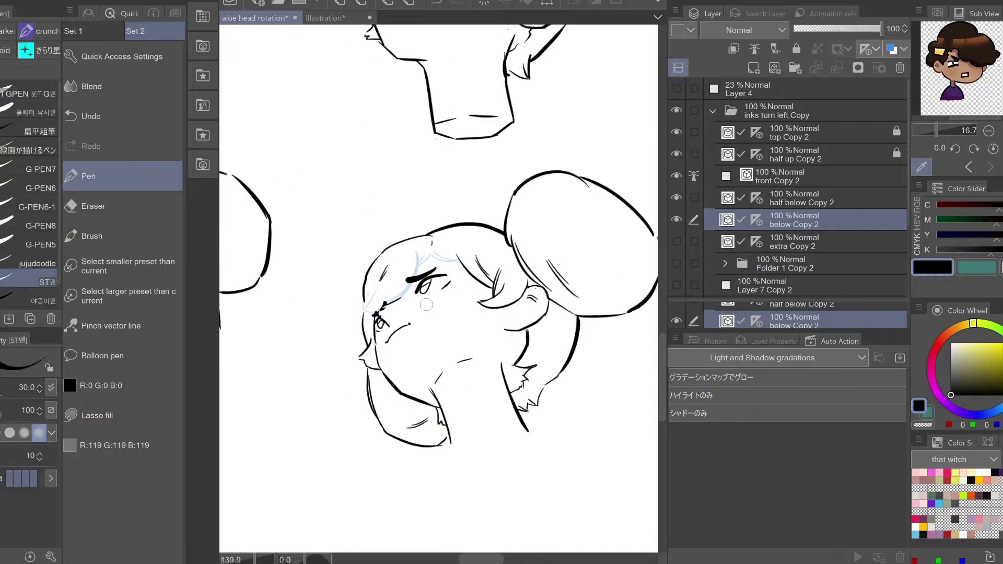
pyautogui.press('e')
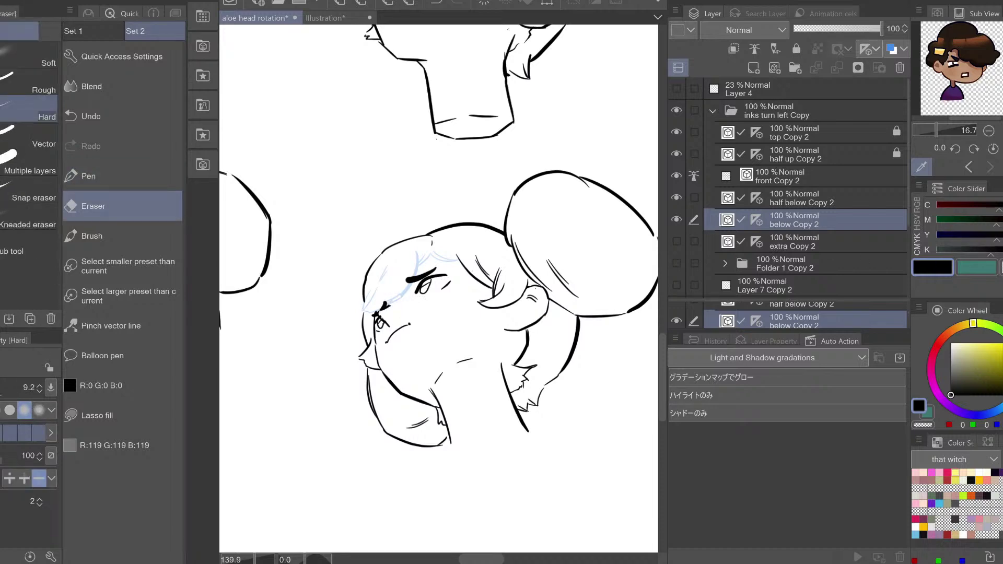
# Ink the curved lower edge of the fringe between the far eye and the near brow, checking it in mirrored view
pyautogui.press('p')
pyautogui.moveTo(377, 312)
pyautogui.mouseDown()
pyautogui.moveTo(429, 306)
pyautogui.moveTo(368, 283)
pyautogui.moveTo(408, 286)
pyautogui.mouseUp()
pyautogui.hotkey('ctrl', 'z')
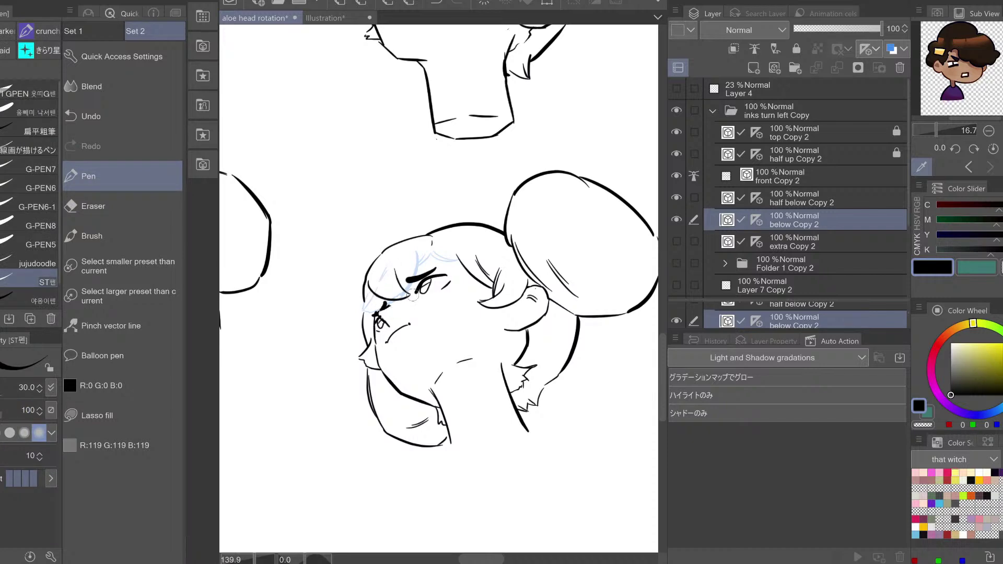
pyautogui.hotkey('ctrl', 'z')
pyautogui.press('h')
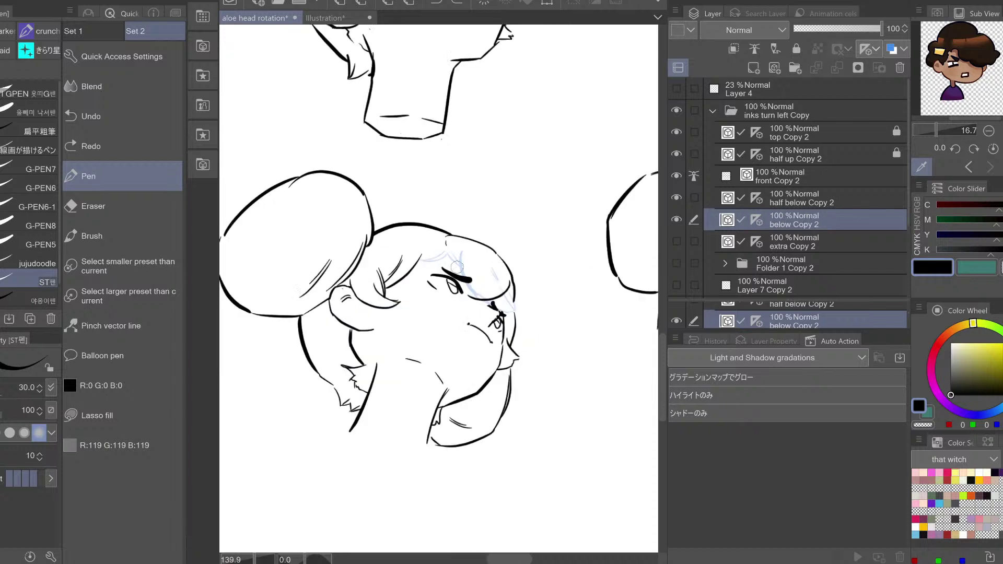
# Try inking the fringe strand from the crown parting down to the near brow in several strokes, checking mirrored and undoing them
pyautogui.moveTo(466, 293); pyautogui.dragTo(461, 252)
pyautogui.press('h')
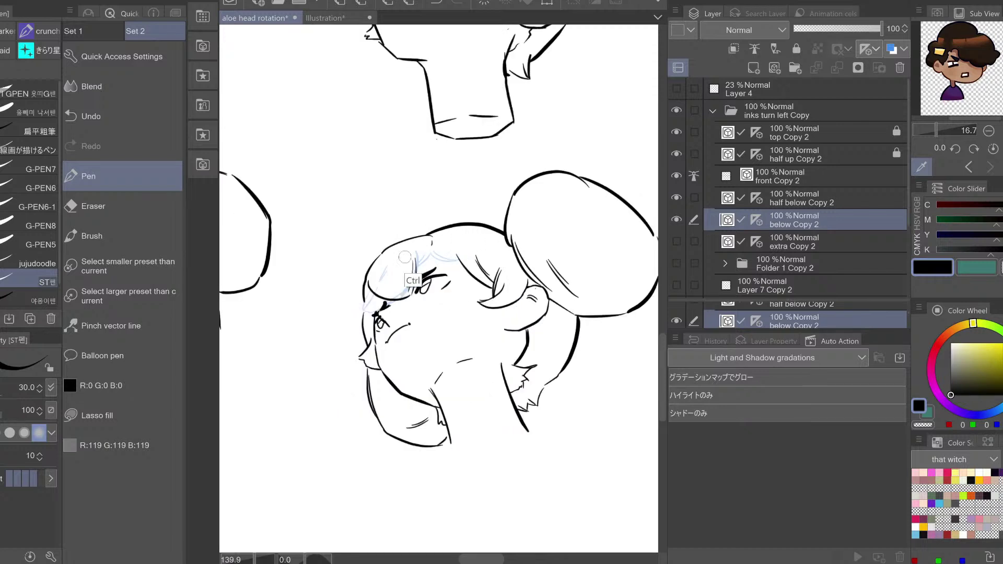
pyautogui.hotkey('ctrl', 'z')
pyautogui.moveTo(431, 243); pyautogui.dragTo(412, 295)
pyautogui.hotkey('ctrl', 'z')
pyautogui.moveTo(431, 244); pyautogui.dragTo(409, 291)
pyautogui.hotkey('ctrl', 'z')
pyautogui.moveTo(432, 246); pyautogui.dragTo(420, 277)
pyautogui.press('h')
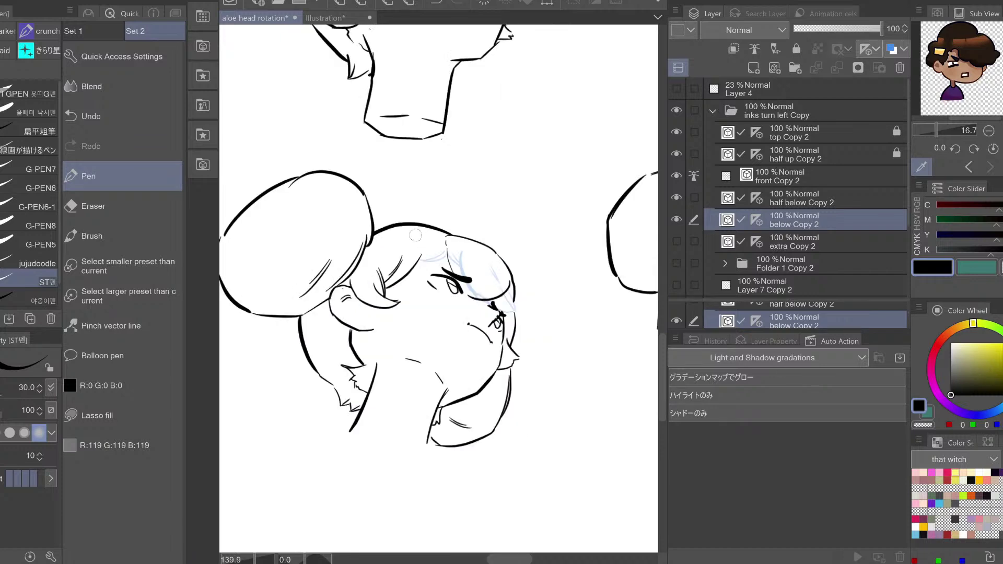
pyautogui.hotkey('ctrl', 'z')
pyautogui.moveTo(446, 246)
pyautogui.mouseDown()
pyautogui.moveTo(448, 266)
pyautogui.moveTo(470, 285)
pyautogui.mouseUp()
pyautogui.press('h')
pyautogui.hotkey('ctrl', 'z')
pyautogui.moveTo(432, 245); pyautogui.dragTo(416, 284)
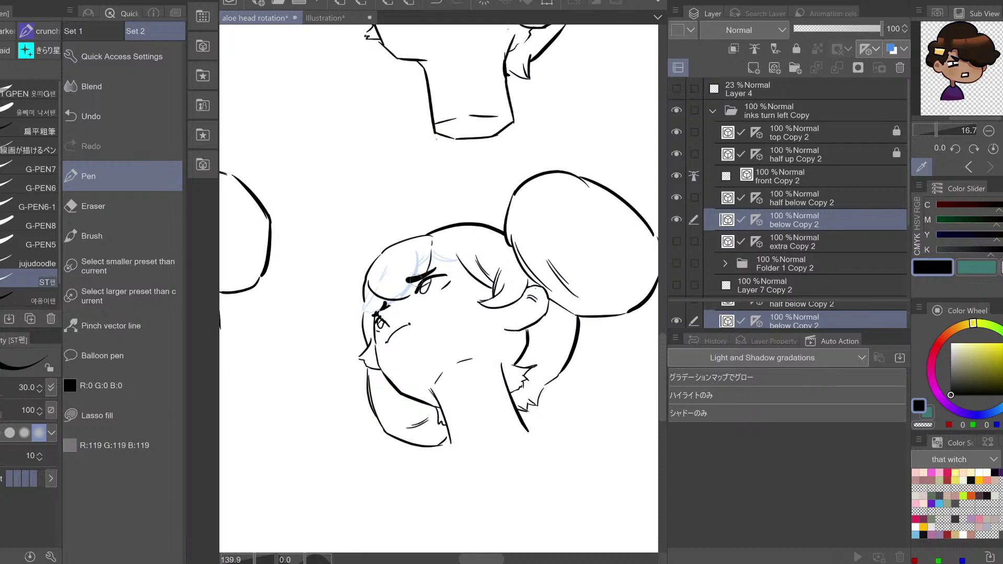
pyautogui.hotkey('ctrl', 'z')
pyautogui.moveTo(432, 242); pyautogui.dragTo(412, 288)
pyautogui.hotkey('ctrl', 'z')
pyautogui.hotkey('ctrl', 'z')
pyautogui.moveTo(432, 247); pyautogui.dragTo(425, 274)
pyautogui.hotkey('ctrl', 'z')
pyautogui.press('h')
pyautogui.press('h')
pyautogui.moveTo(377, 298)
pyautogui.mouseDown()
pyautogui.moveTo(376, 318)
pyautogui.moveTo(377, 298)
pyautogui.mouseUp()
pyautogui.hotkey('ctrl', 'z')
pyautogui.hotkey('ctrl', 'z')
pyautogui.hotkey('ctrl', 'z')
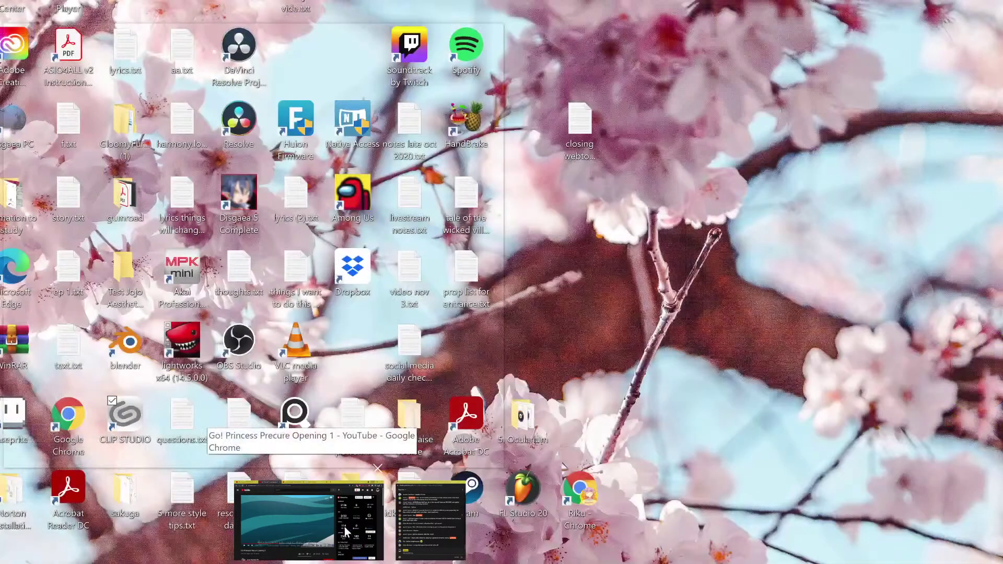
# Switch to Chrome and browse the list of posts on Sakugabooru
pyautogui.click(344, 527)
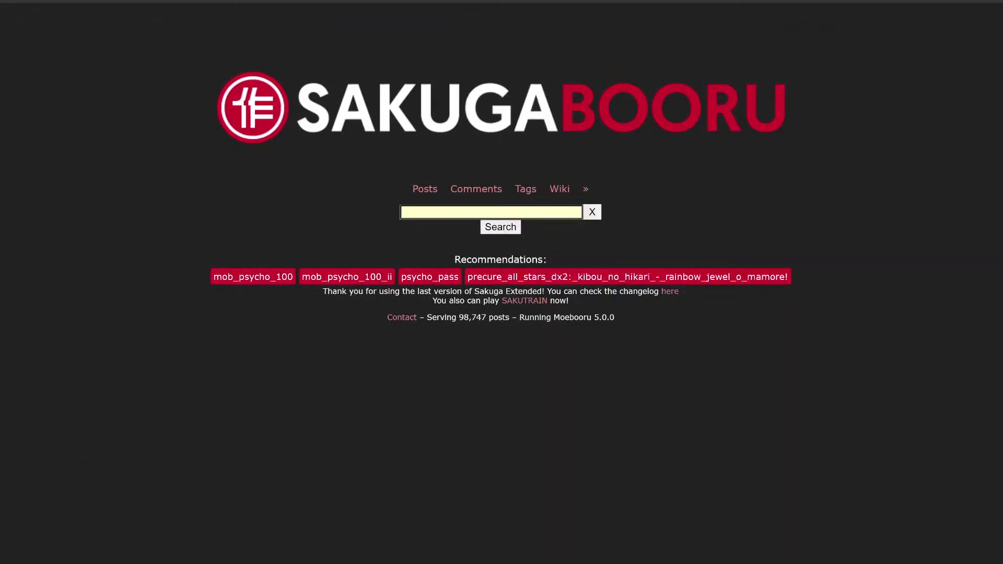
pyautogui.click(498, 562)
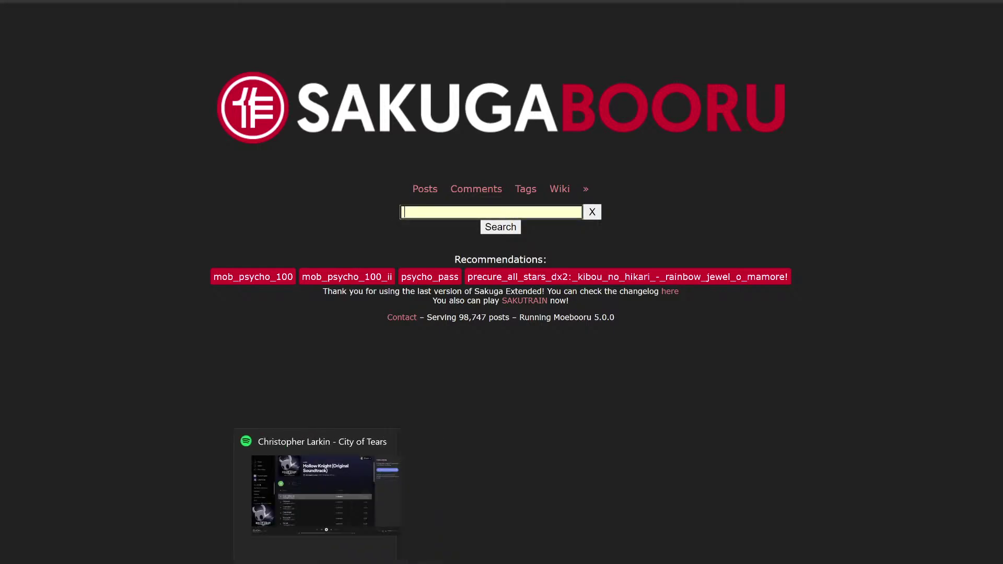
pyautogui.moveTo(387, 559)
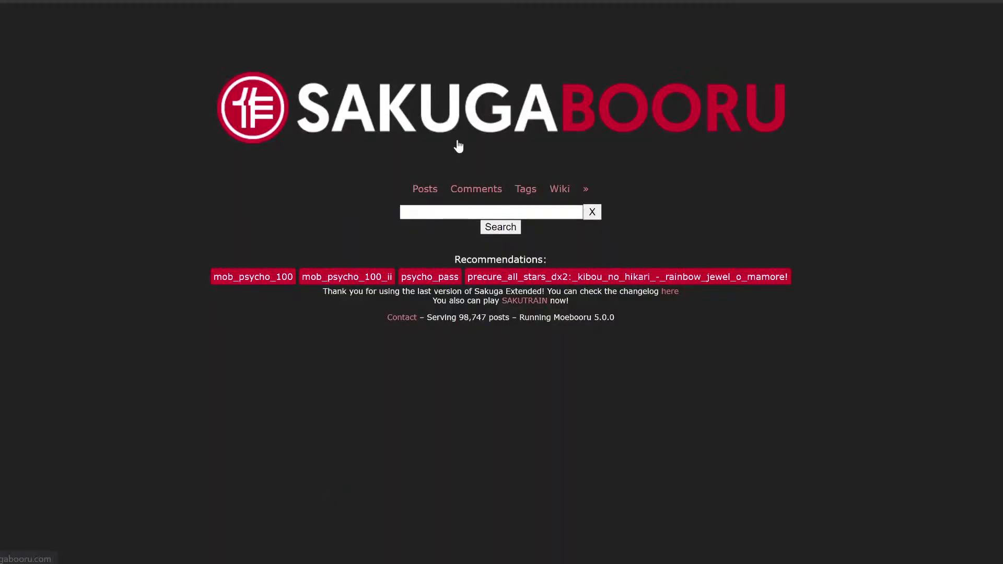
pyautogui.click(416, 198)
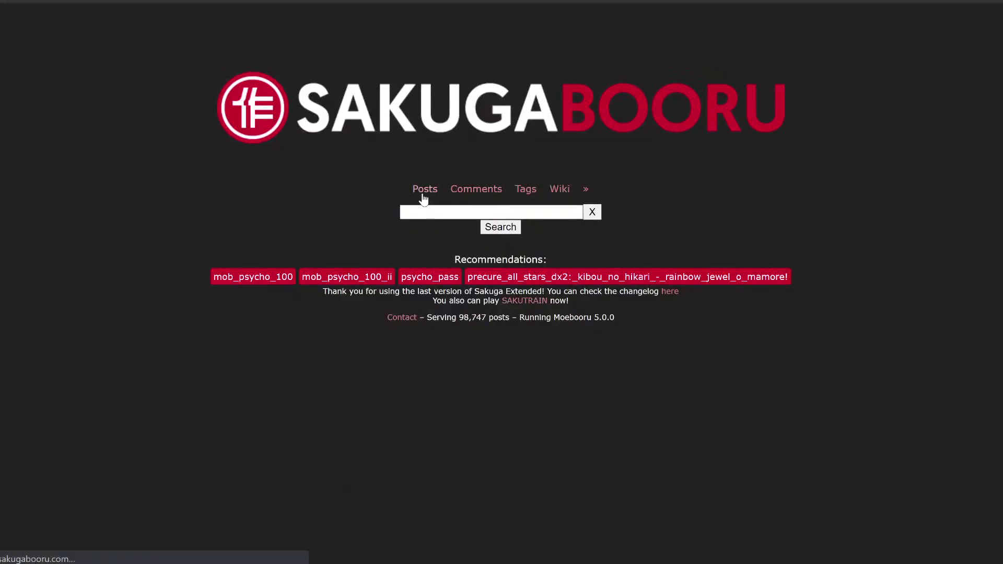
pyautogui.scroll(-1, 429, 197)
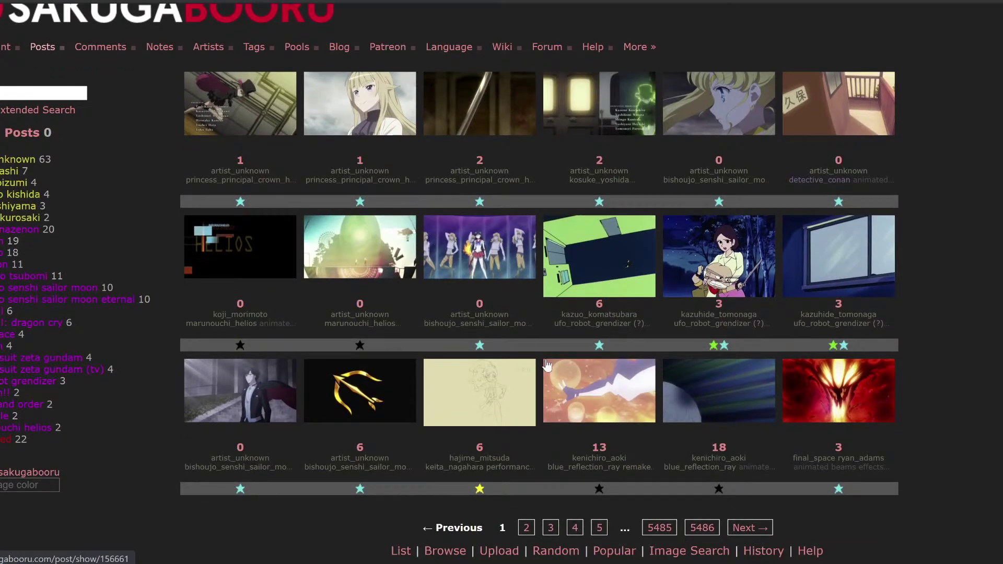
# Open the orange-toned blue_reflection_ray remake clip from the post list and pause it at about 0:02
pyautogui.scroll(1, 547, 365)
pyautogui.scroll(-1, 614, 498)
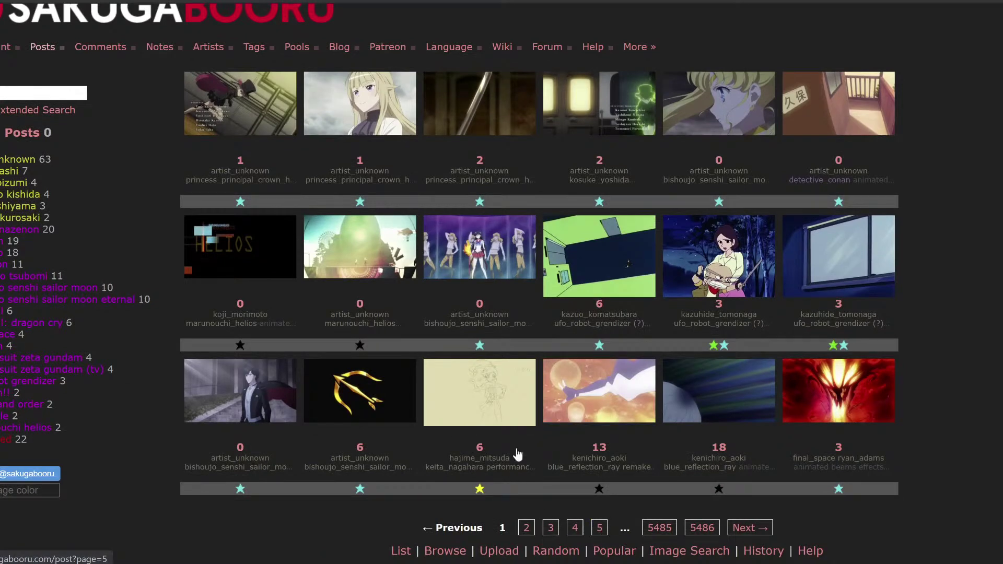
pyautogui.scroll(1, 517, 454)
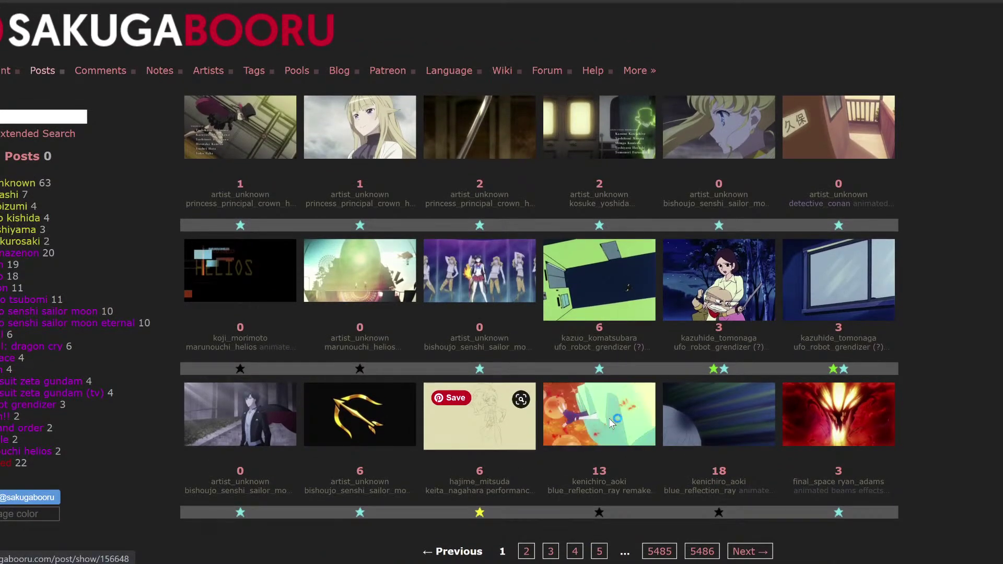
pyautogui.click(610, 423)
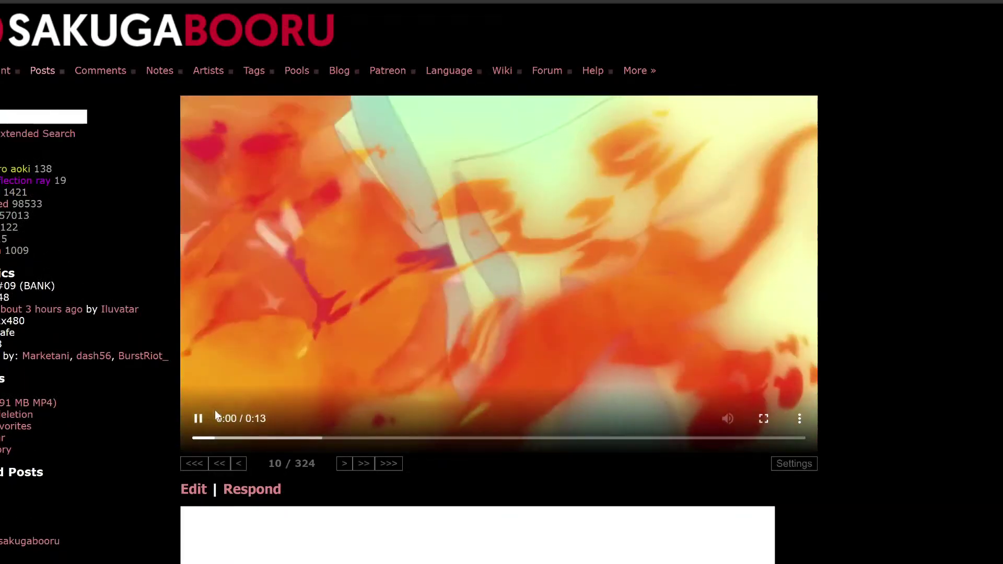
pyautogui.click(199, 419)
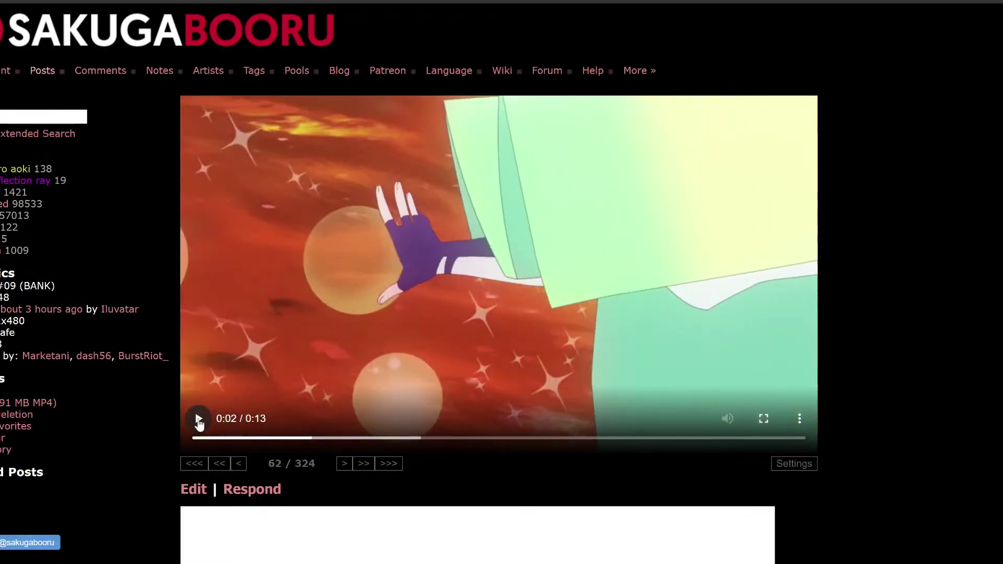
# Step forward frame by frame through the character's turn and arm swing, from about 0:02 to 0:03
pyautogui.press('Right')
pyautogui.press('Right')
pyautogui.press('Right')
pyautogui.press('Right')
pyautogui.press('Right')
pyautogui.press('Right')
pyautogui.press('Right')
pyautogui.press('Right')
pyautogui.press('Right')
pyautogui.press('Right')
pyautogui.press('Right')
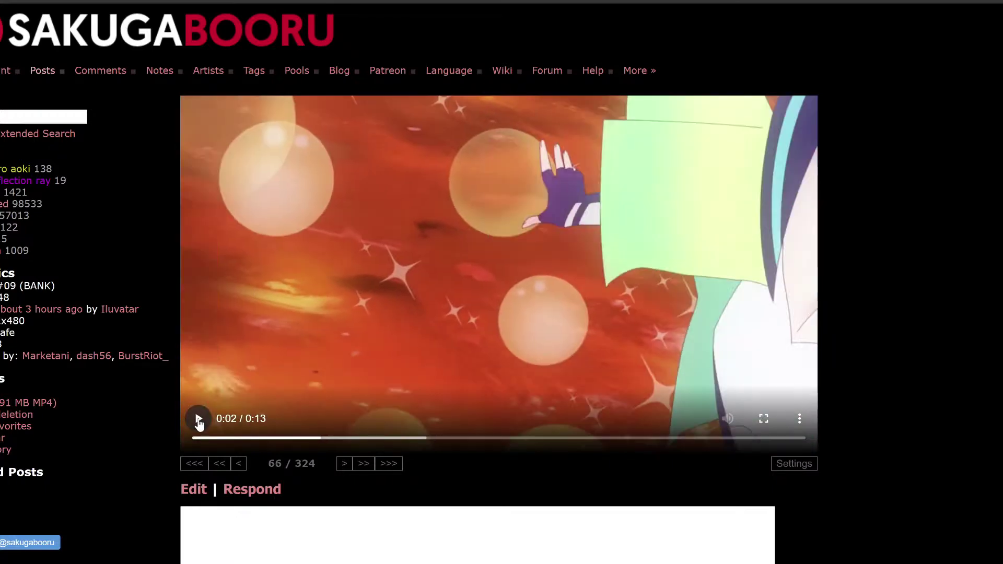
pyautogui.press('Right')
pyautogui.press('Right')
pyautogui.press('Right')
pyautogui.press('Right')
pyautogui.press('Right')
pyautogui.press('Right')
pyautogui.press('Right')
pyautogui.press('Right')
pyautogui.press('Right')
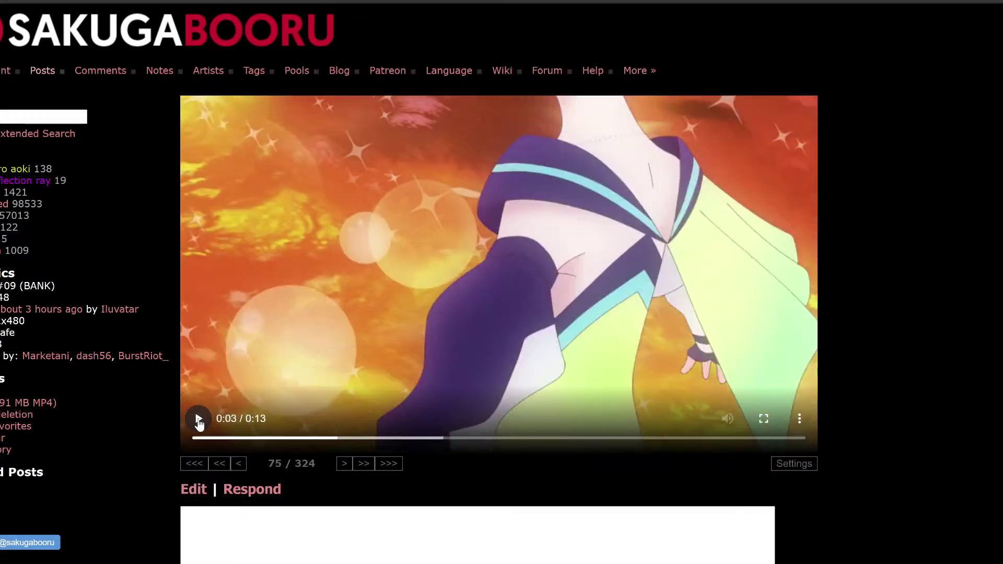
pyautogui.press('Right')
pyautogui.press('Right')
pyautogui.press('Right')
pyautogui.press('Right')
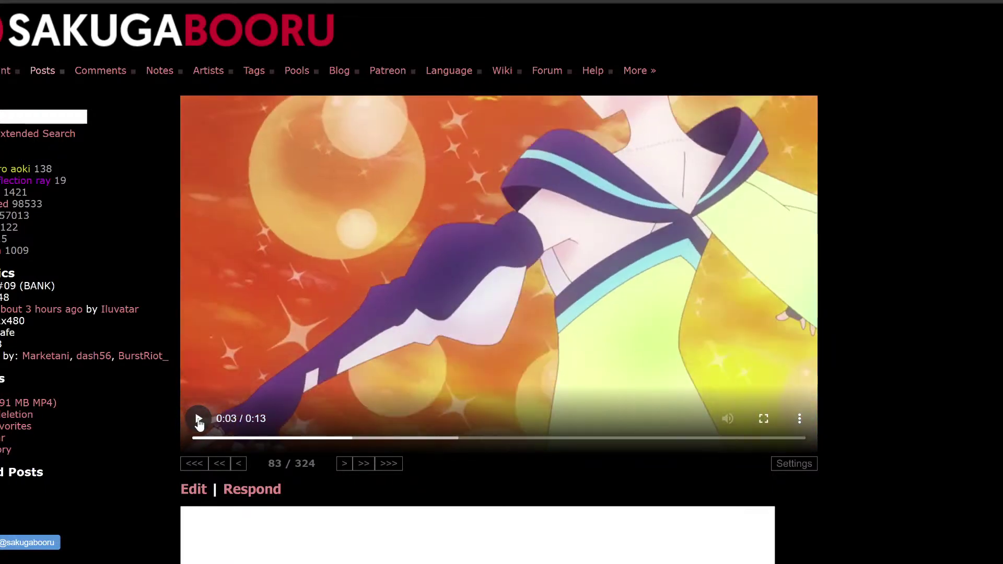
# Step back frame by frame through the arm swing to frame 68
pyautogui.press('Left')
pyautogui.press('Left')
pyautogui.press('Left')
pyautogui.press('Left')
pyautogui.press('Left')
pyautogui.press('Left')
pyautogui.press('Left')
pyautogui.press('Left')
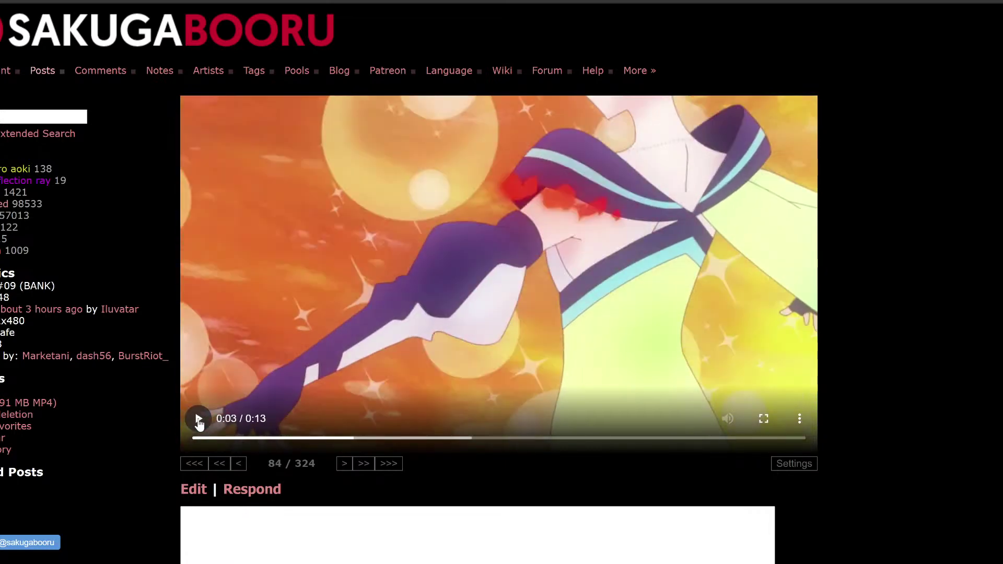
pyautogui.press('Left')
pyautogui.press('Left')
pyautogui.press('Left')
pyautogui.press('Left')
pyautogui.press('Left')
pyautogui.press('Left')
pyautogui.press('Left')
pyautogui.press('Left')
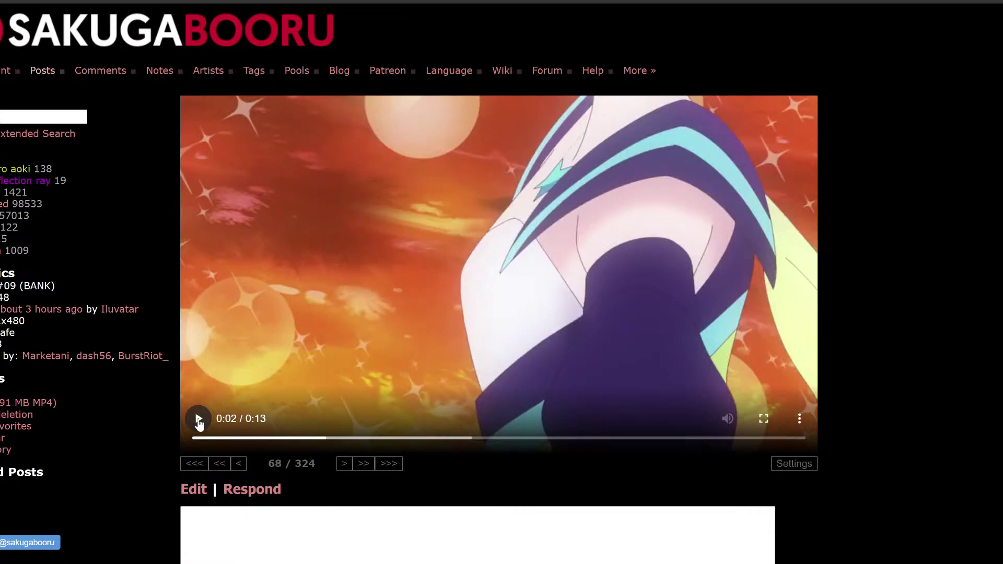
# Play the clip on to about 0:07, then return to the post list and open the pencil-sketch performance clip
pyautogui.click(198, 420)
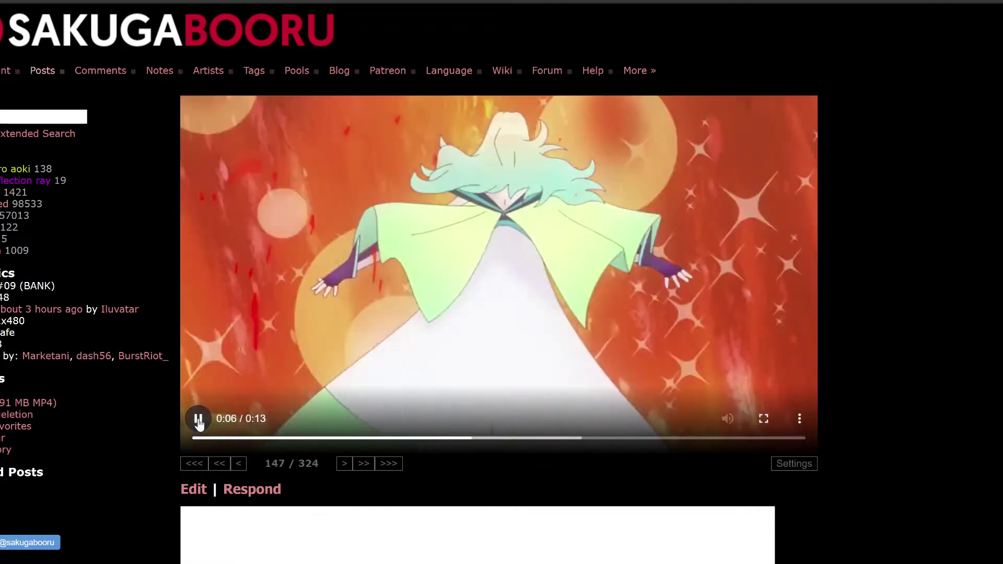
pyautogui.click(199, 421)
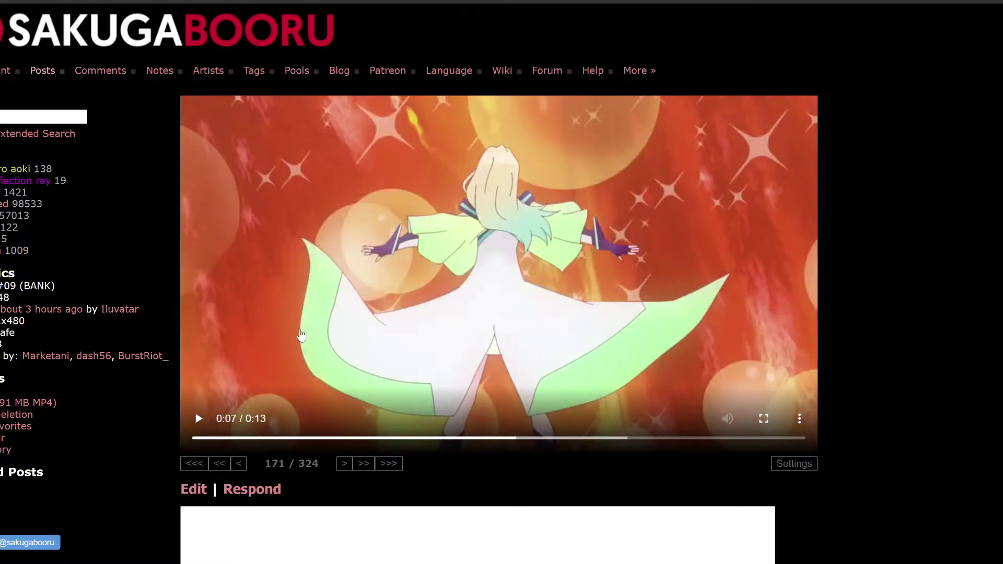
pyautogui.hotkey('alt', 'Left')
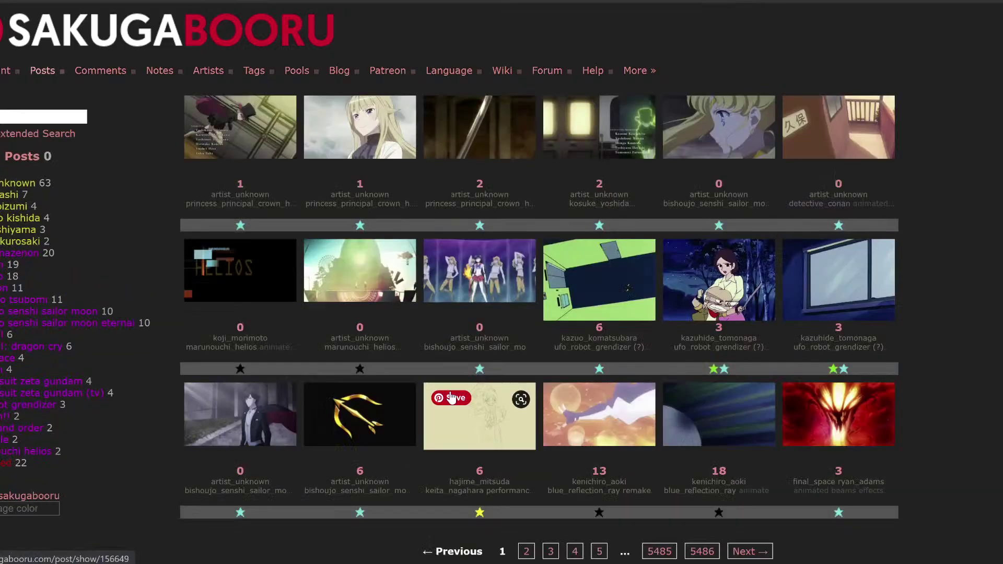
pyautogui.click(481, 429)
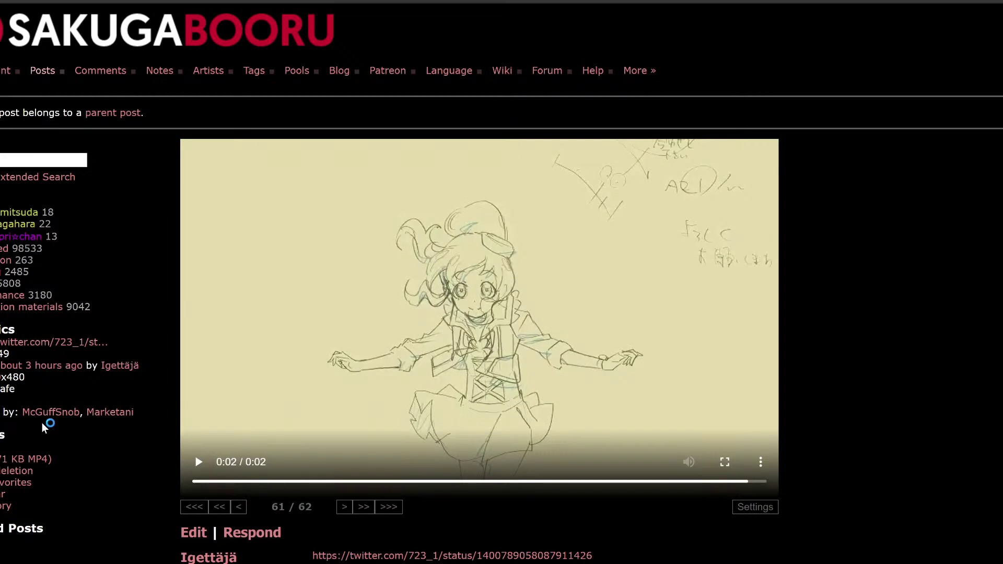
# Step backward through the pencil-sketch clip from its end to frame 44, examining the head and hair drawings
pyautogui.press('Left')
pyautogui.press('Left')
pyautogui.press('Left')
pyautogui.press('Left')
pyautogui.press('Left')
pyautogui.press('Left')
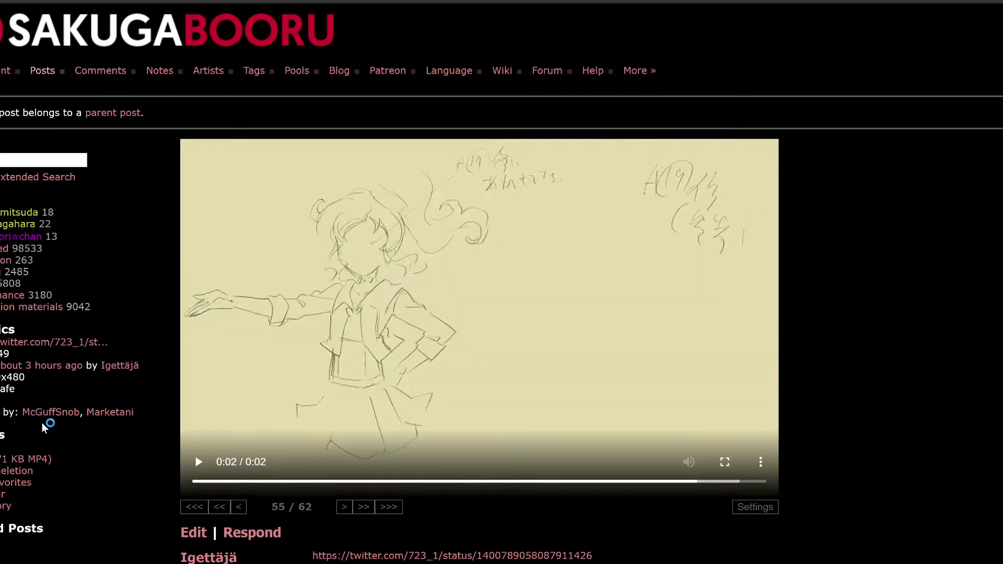
pyautogui.press('Left')
pyautogui.press('Left')
pyautogui.press('Left')
pyautogui.press('Left')
pyautogui.press('Left')
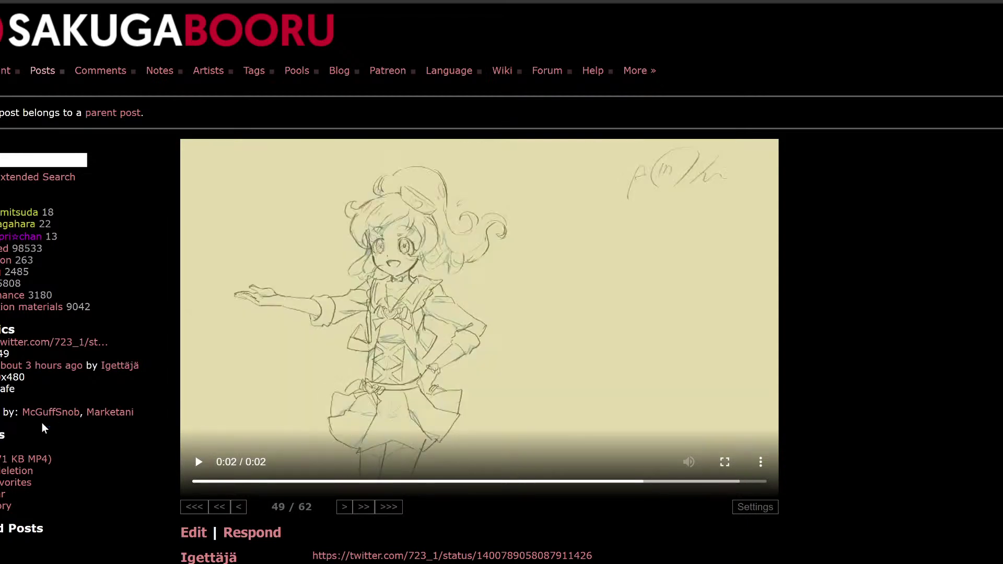
pyautogui.press('Left')
pyautogui.press('Left')
pyautogui.press('Left')
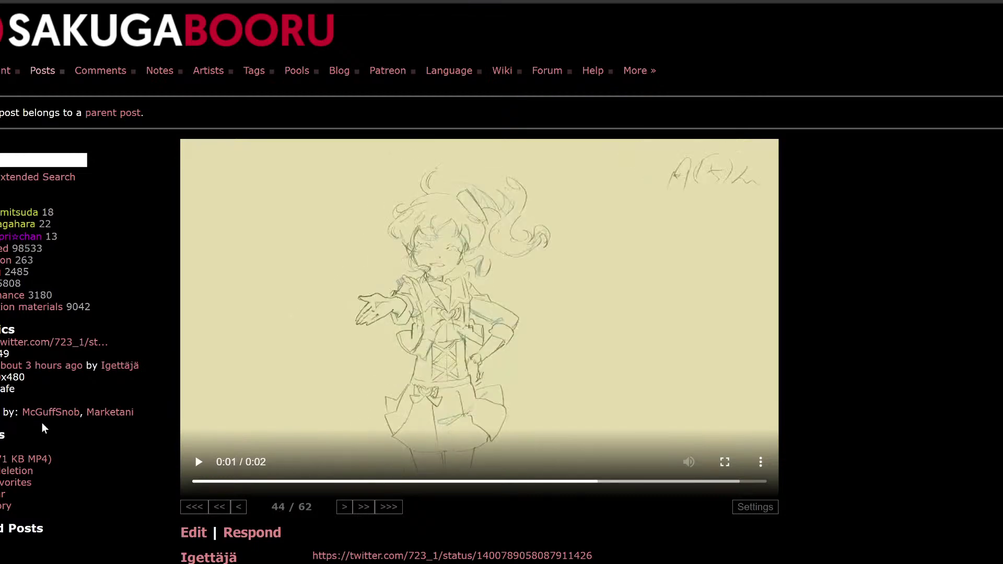
# Flip repeatedly between the neighbouring drawings around frames 44 and 45 to compare the head turn and arm movement
pyautogui.press('Left')
pyautogui.press('Right')
pyautogui.press('Left')
pyautogui.press('Right')
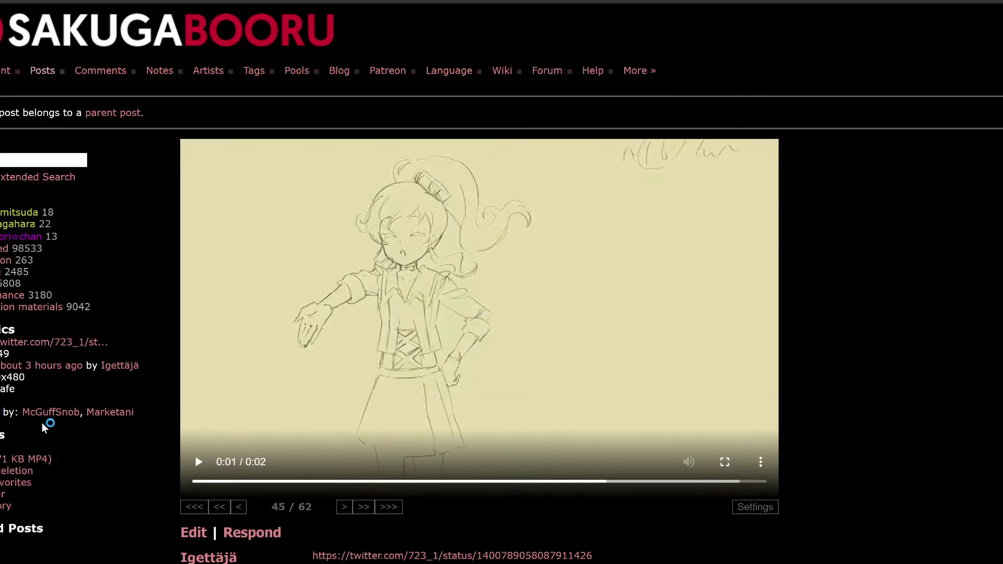
pyautogui.press('Left')
pyautogui.press('Right')
pyautogui.press('Left')
pyautogui.press('Right')
pyautogui.press('Left')
pyautogui.press('Right')
pyautogui.press('Left')
pyautogui.press('Right')
pyautogui.press('Left')
pyautogui.press('Right')
pyautogui.press('Left')
pyautogui.press('Right')
pyautogui.press('Left')
pyautogui.press('Right')
# Step forward through the remaining sketch drawings until the clip wraps around to its first frame
pyautogui.press('Right')
pyautogui.press('Right')
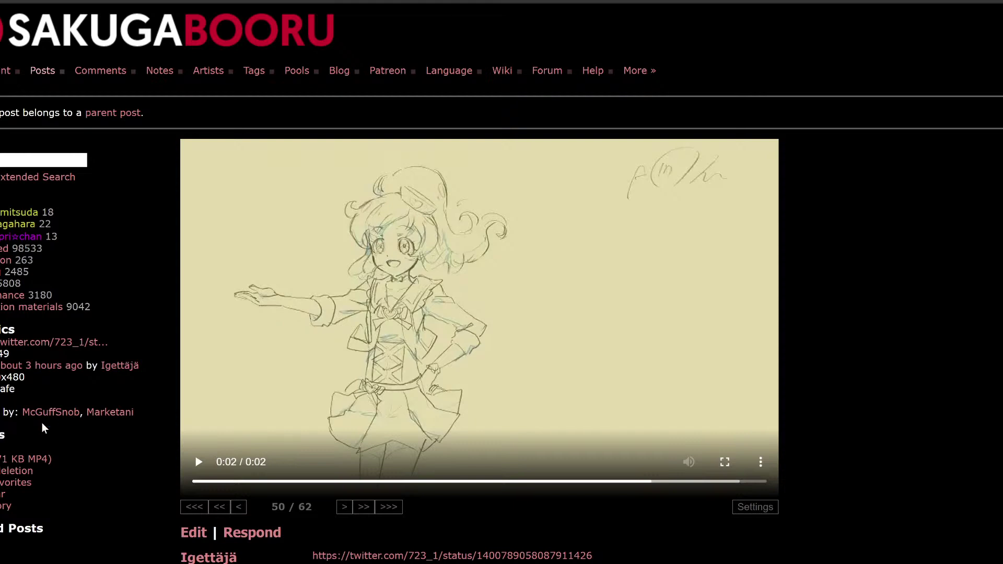
pyautogui.press('Right')
pyautogui.press('Right')
pyautogui.press('Right')
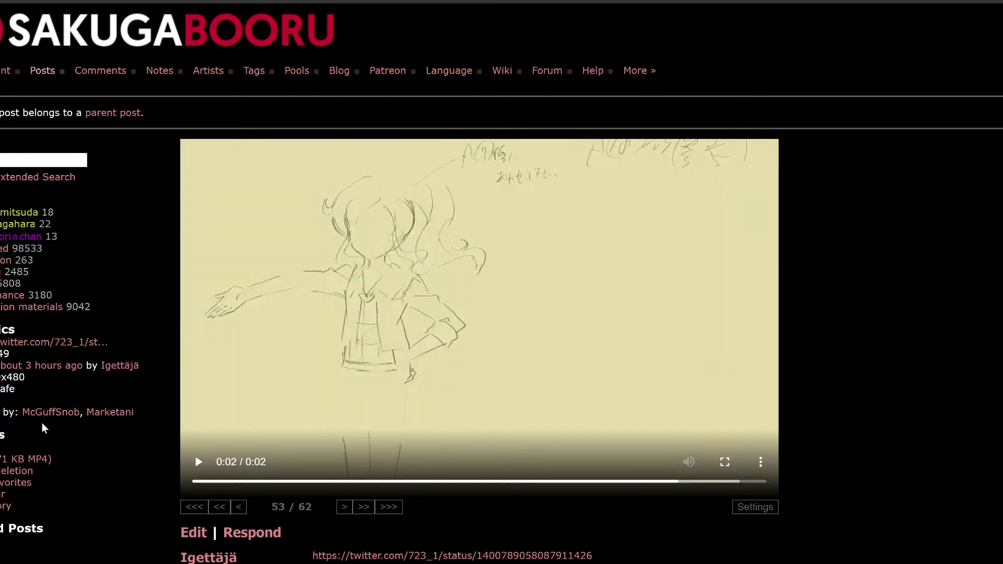
pyautogui.press('Right')
pyautogui.press('Right')
pyautogui.press('Right')
pyautogui.press('Right')
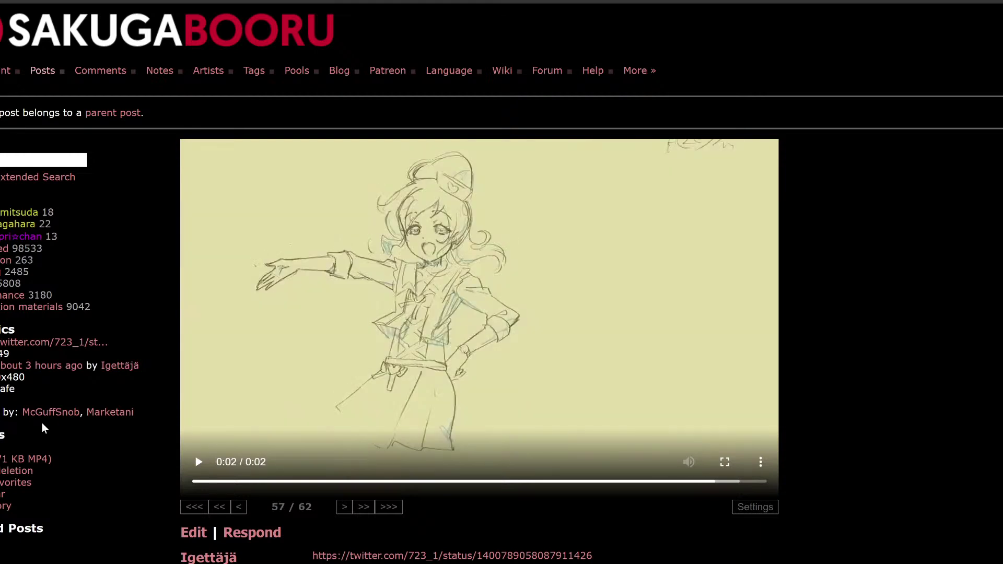
pyautogui.press('Right')
pyautogui.press('Right')
pyautogui.press('Right')
pyautogui.press('Right')
pyautogui.press('Right')
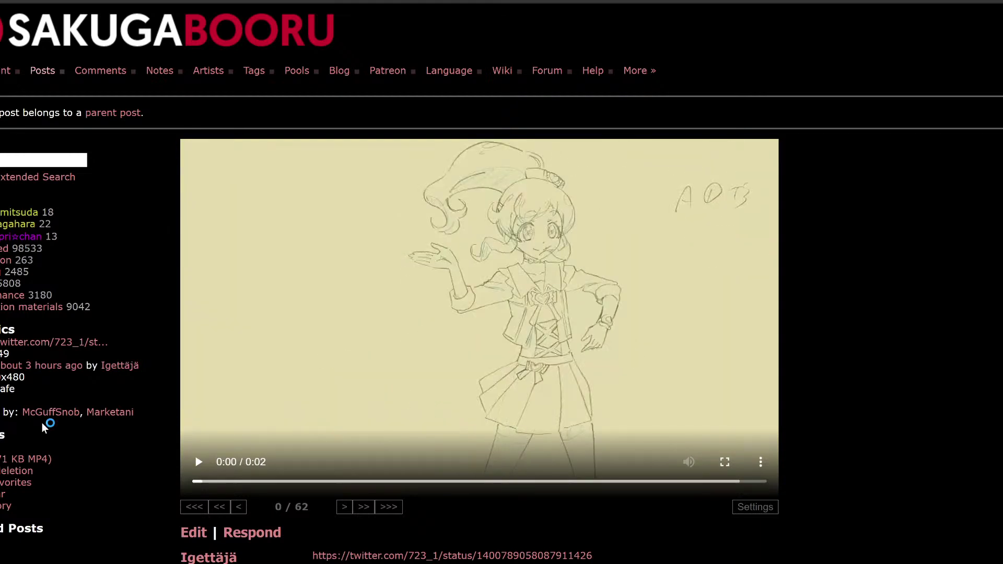
# Compare the opening drawings of the sketch clip by stepping back and forth between frames 0 and 3
pyautogui.press('Left')
pyautogui.press('Right')
pyautogui.press('Right')
pyautogui.press('Right')
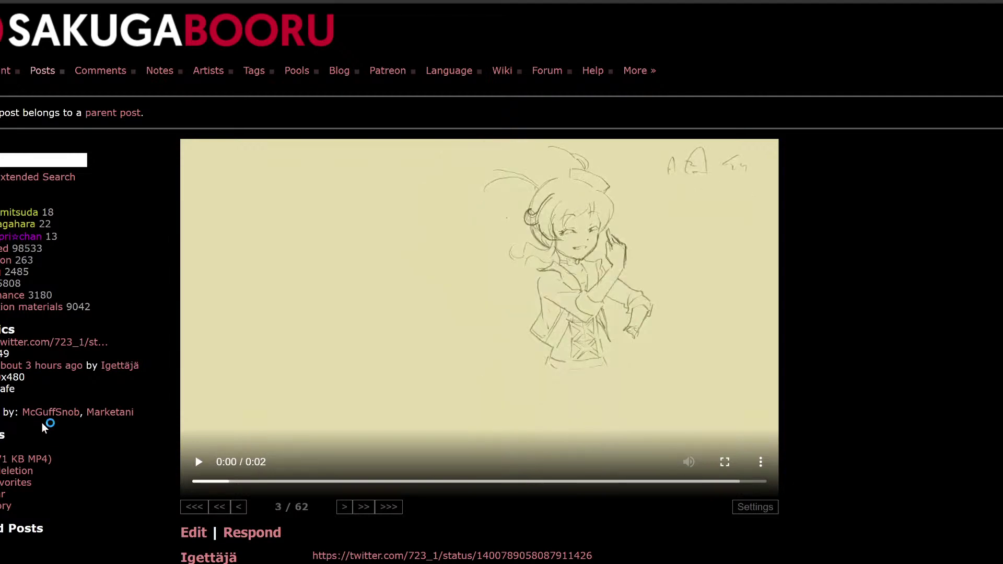
pyautogui.press('Left')
pyautogui.press('Right')
pyautogui.press('Left')
pyautogui.press('Left')
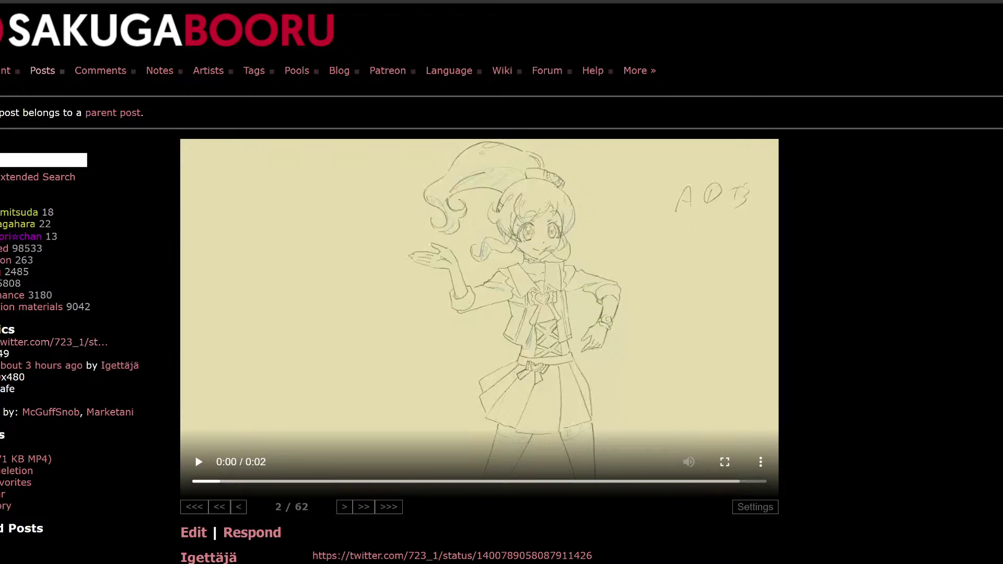
# Return to the post list and page forward to page 4
pyautogui.hotkey('alt', 'Left')
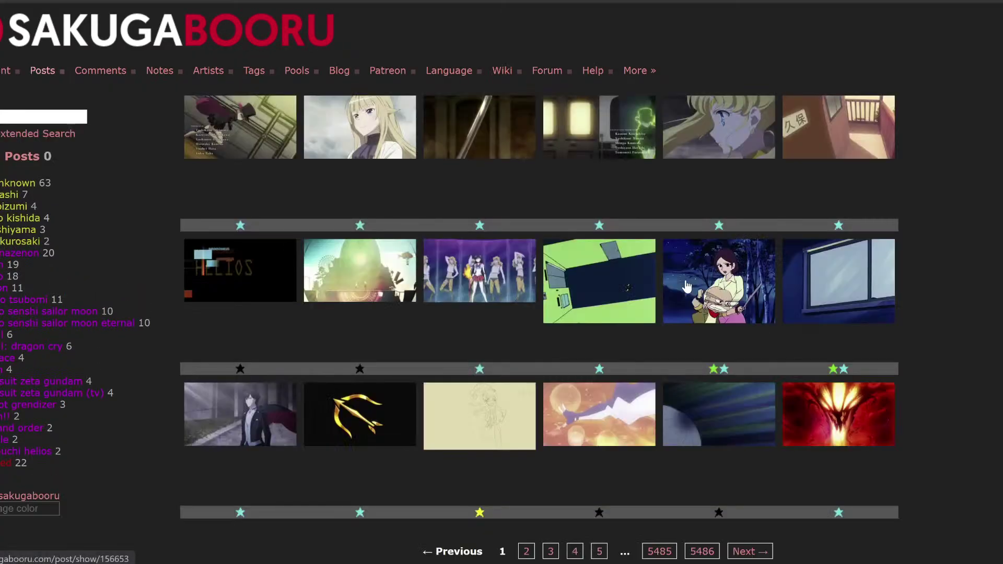
pyautogui.scroll(-1, 680, 333)
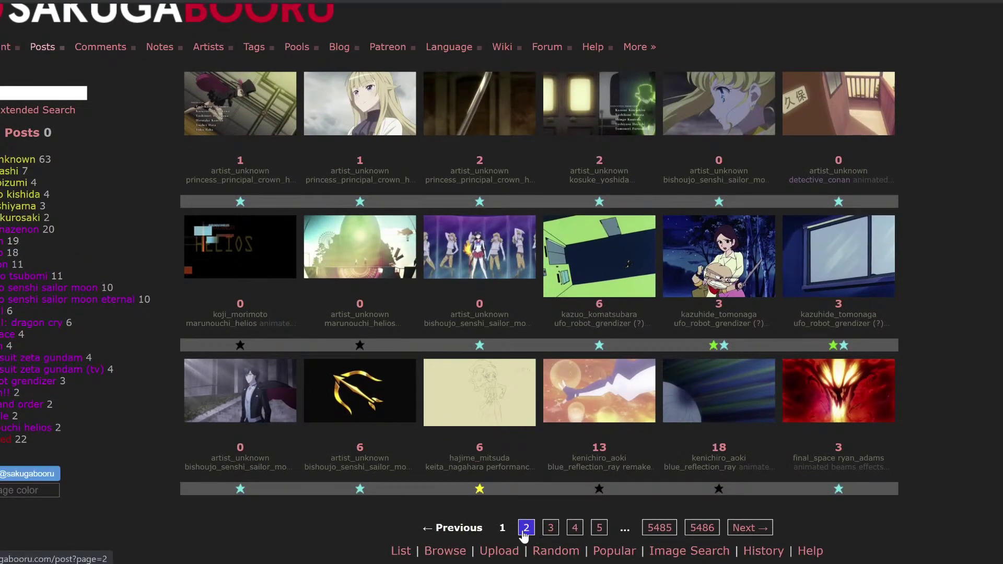
pyautogui.click(525, 538)
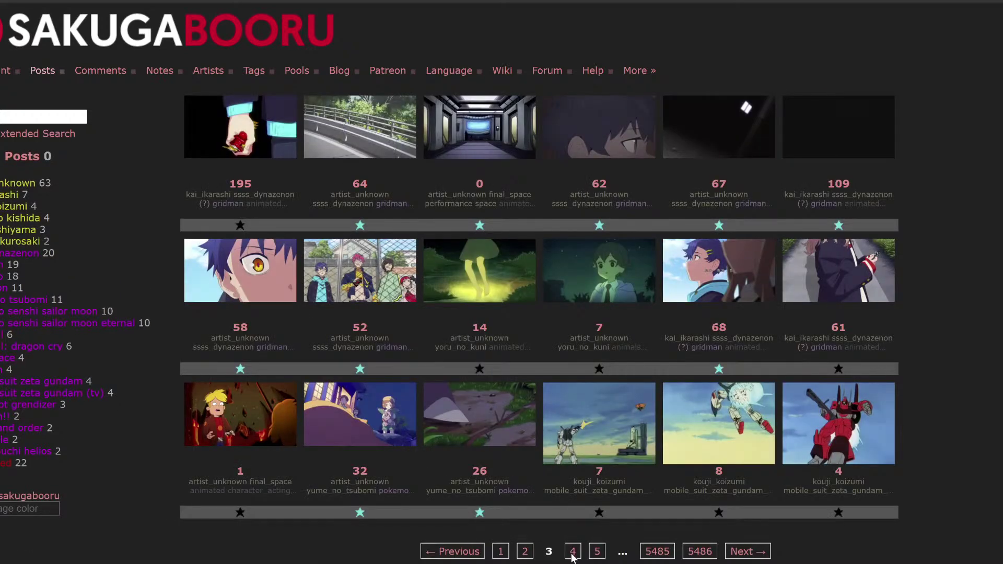
pyautogui.click(573, 552)
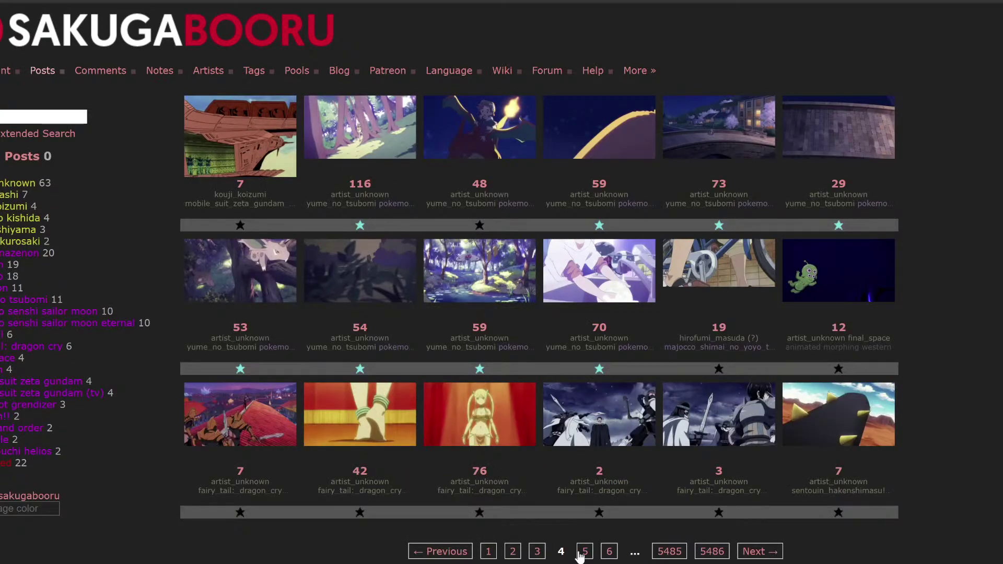
# Open the yume_no_tsubomi Pokémon clip with the tail flame at night and examine the frames around 0:05
pyautogui.click(512, 122)
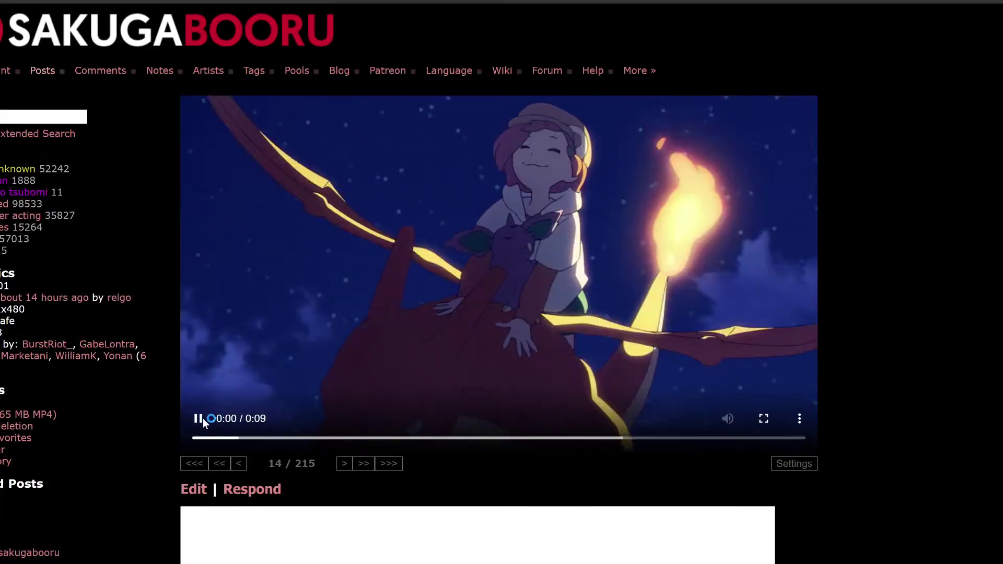
pyautogui.click(202, 421)
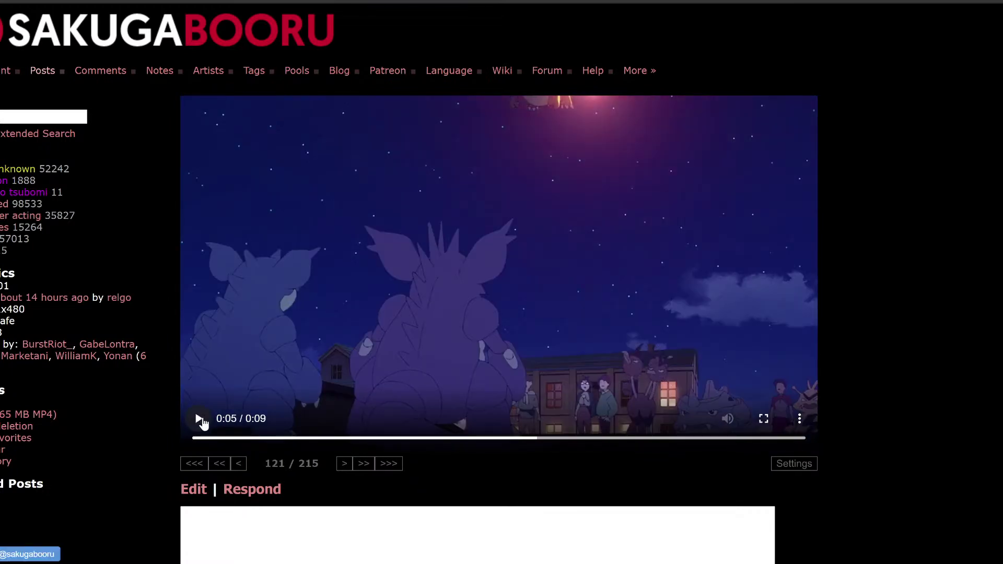
pyautogui.press('Left')
pyautogui.press('Left')
pyautogui.press('Left')
pyautogui.press('Left')
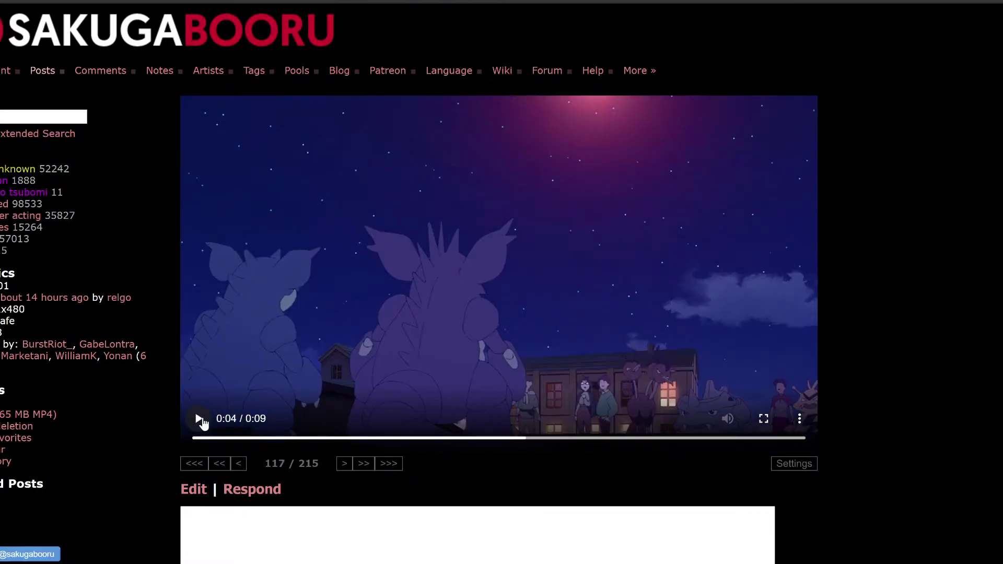
pyautogui.press('Right')
pyautogui.press('Right')
pyautogui.press('Right')
pyautogui.press('Right')
pyautogui.press('Right')
pyautogui.press('Right')
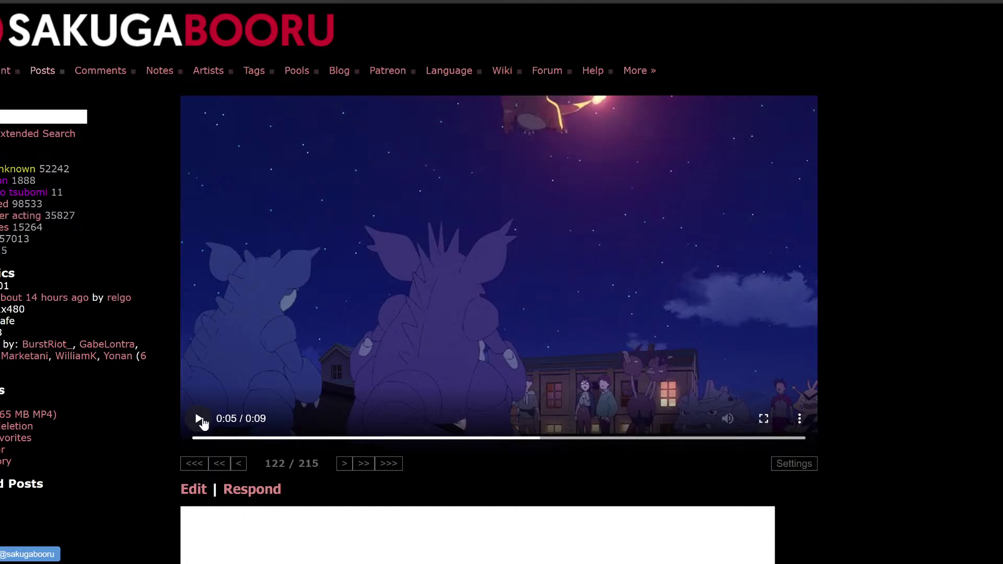
# Play the clip on to the creature's close-up at about 0:08 and step back and forth through its frames
pyautogui.click(202, 421)
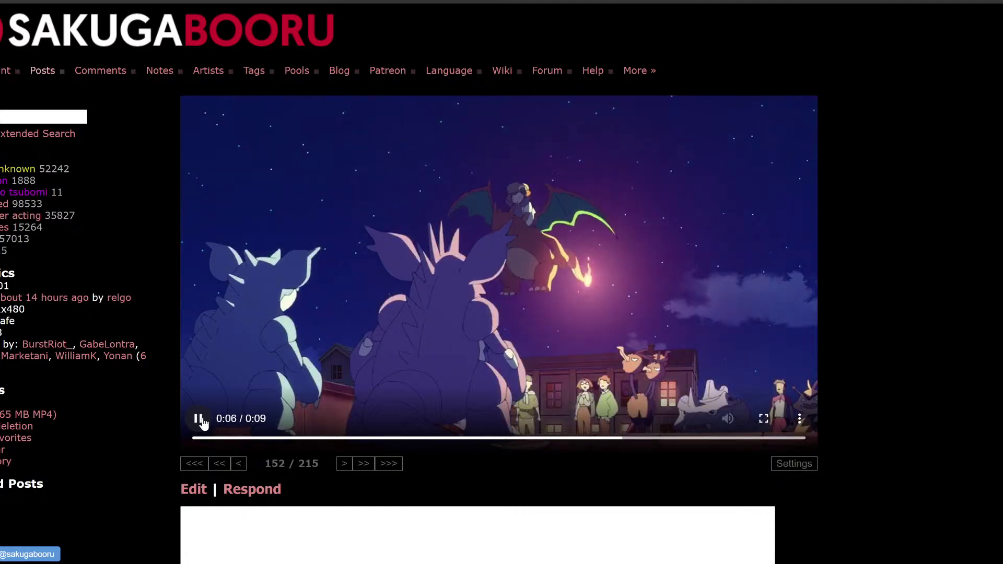
pyautogui.click(201, 421)
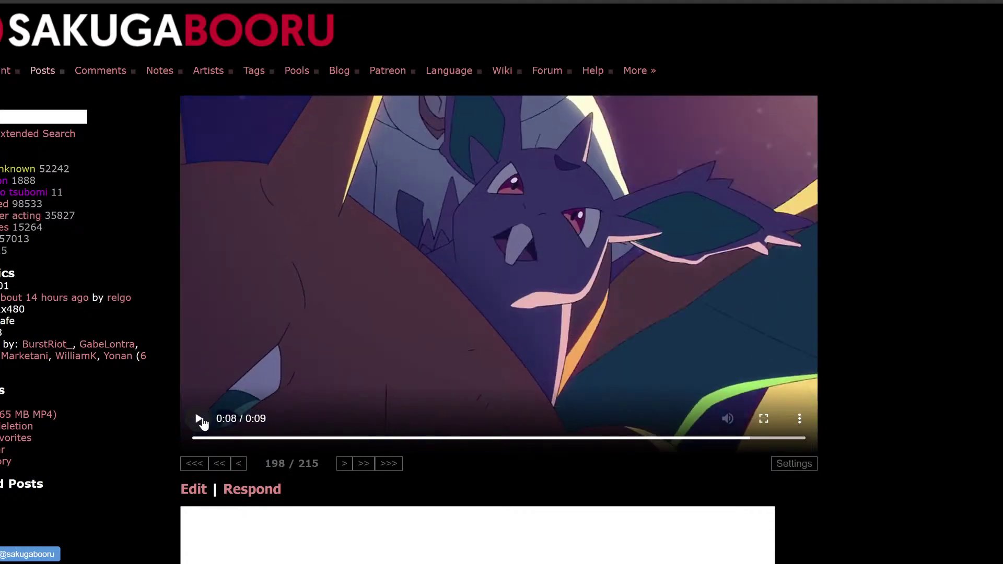
pyautogui.press('Left')
pyautogui.press('Left')
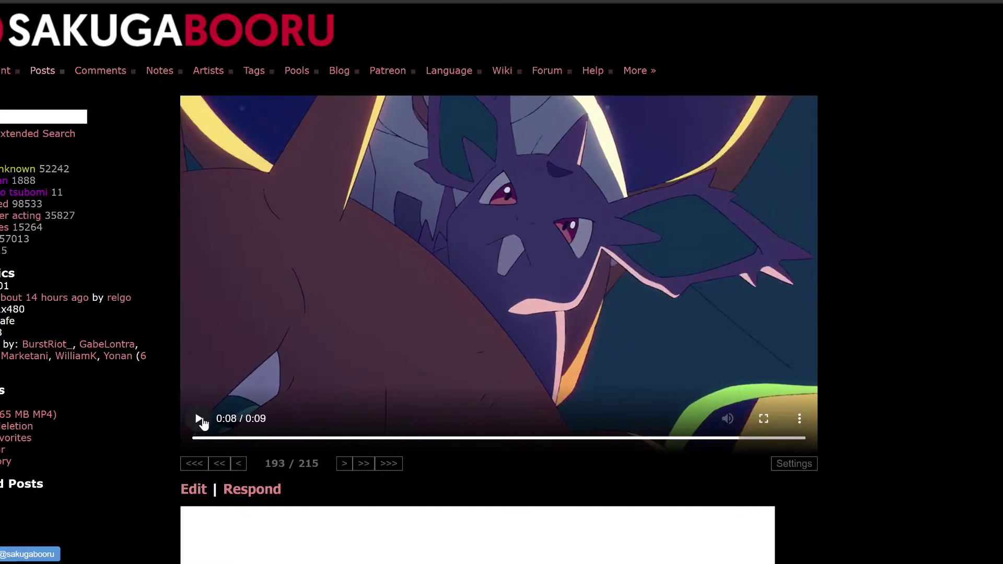
pyautogui.press('Right')
pyautogui.press('Right')
pyautogui.press('Left')
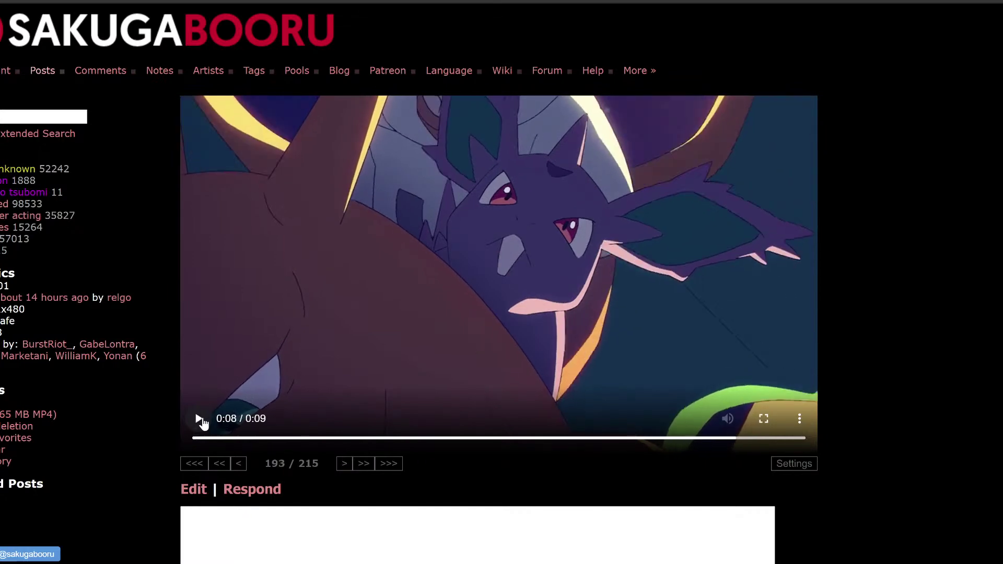
# Step through the creature's close-up frame by frame, comparing frames 193 and 194 before advancing past frame 212
pyautogui.press('Right')
pyautogui.press('Left')
pyautogui.press('Right')
pyautogui.press('Left')
pyautogui.press('Right')
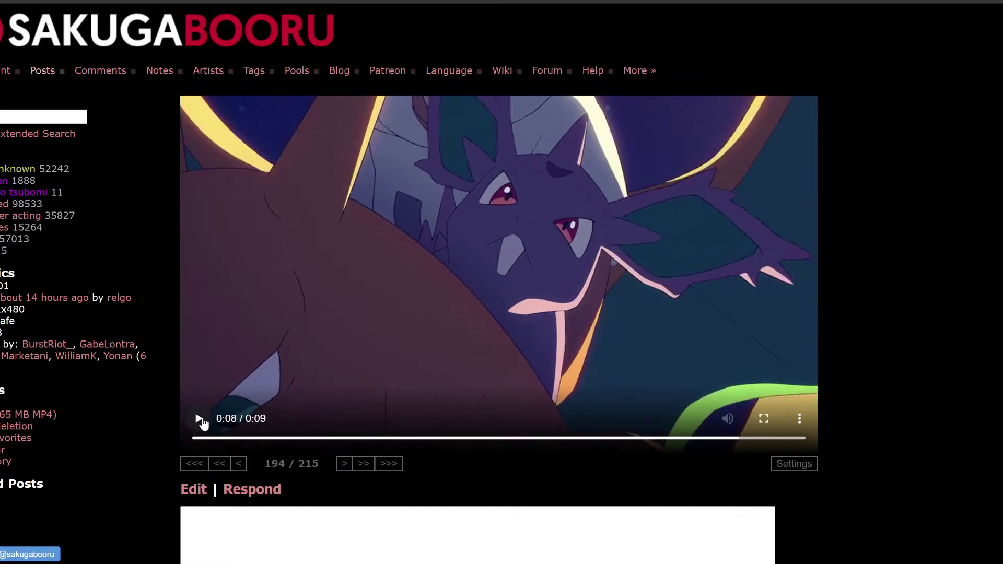
pyautogui.press('Right')
pyautogui.press('Right')
pyautogui.press('Right')
pyautogui.press('Right')
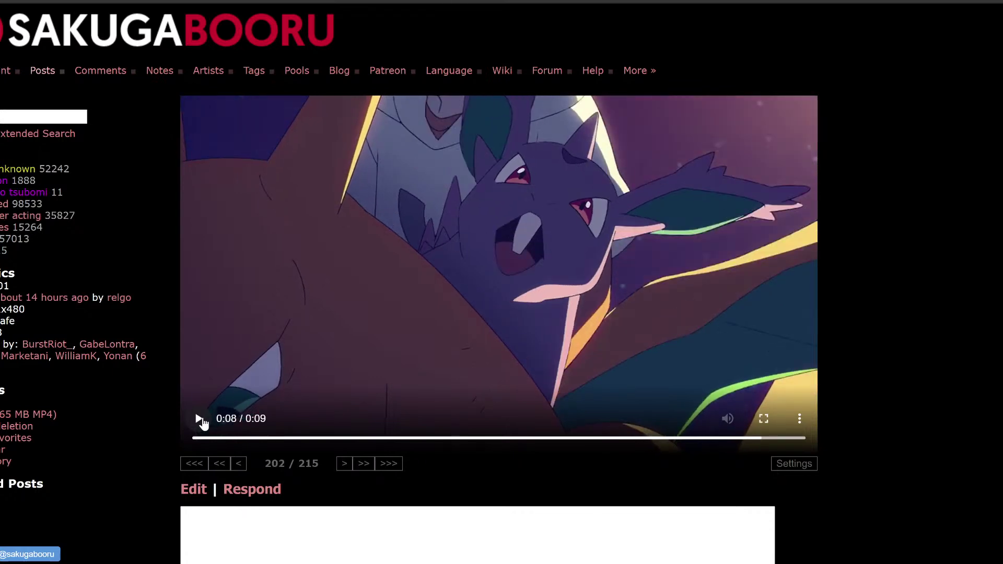
pyautogui.press('Right')
pyautogui.press('Right')
pyautogui.press('Right')
pyautogui.press('Right')
pyautogui.press('Right')
pyautogui.press('Right')
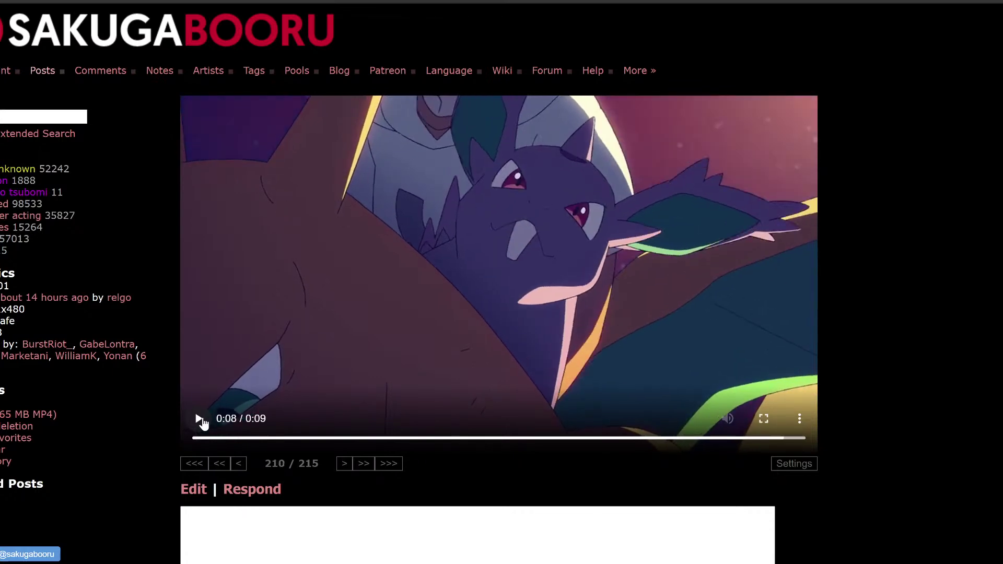
pyautogui.press('Right')
pyautogui.press('Right')
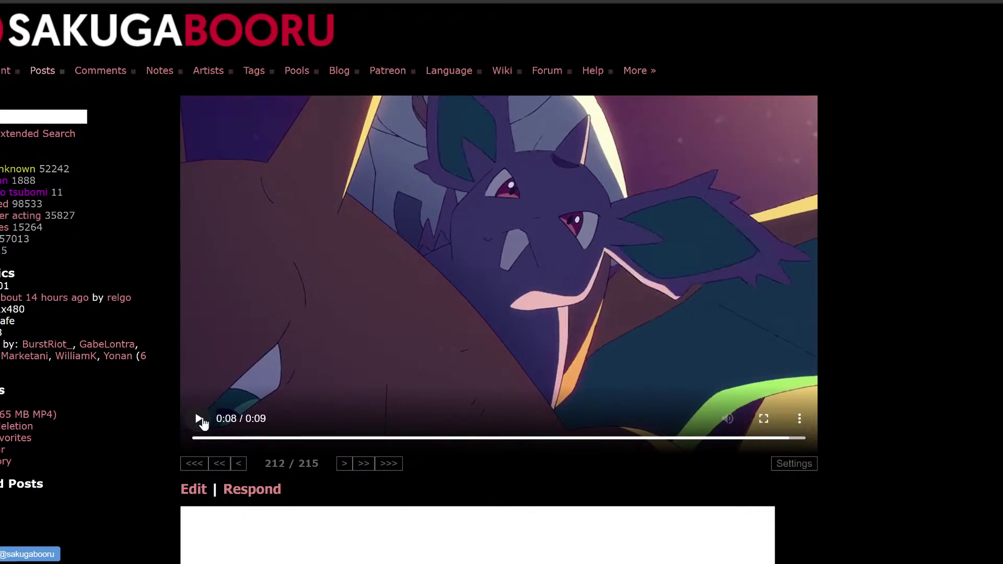
pyautogui.press('Right')
# Replay the Pokémon clip, pausing at frame 147 and again on the smiling rider at frame 86
pyautogui.click(198, 419)
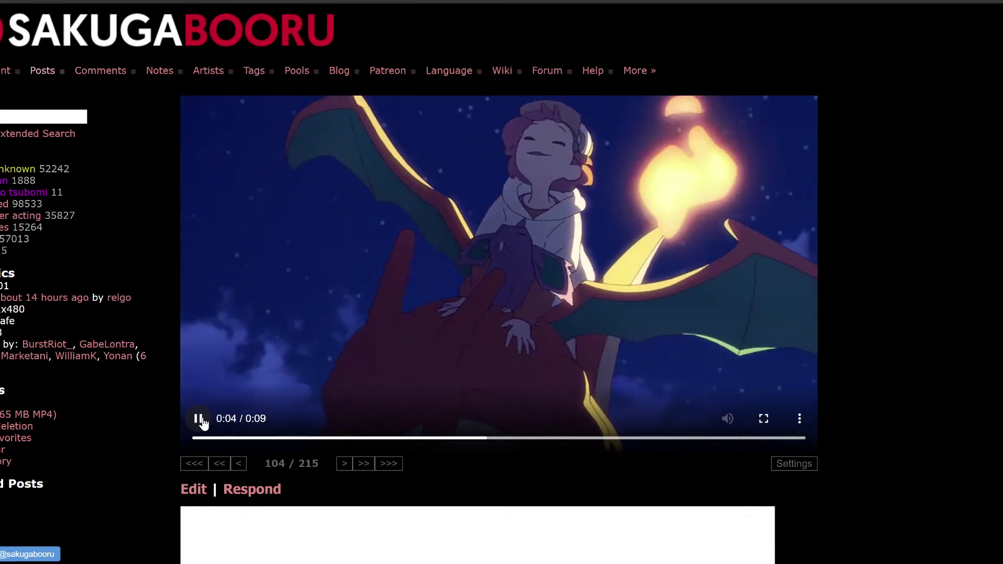
pyautogui.click(202, 421)
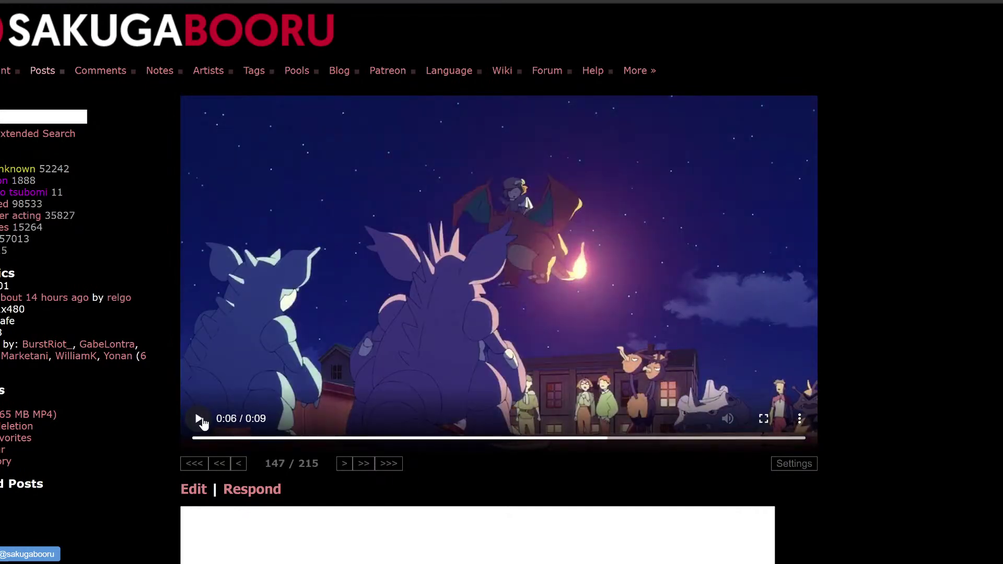
pyautogui.click(199, 419)
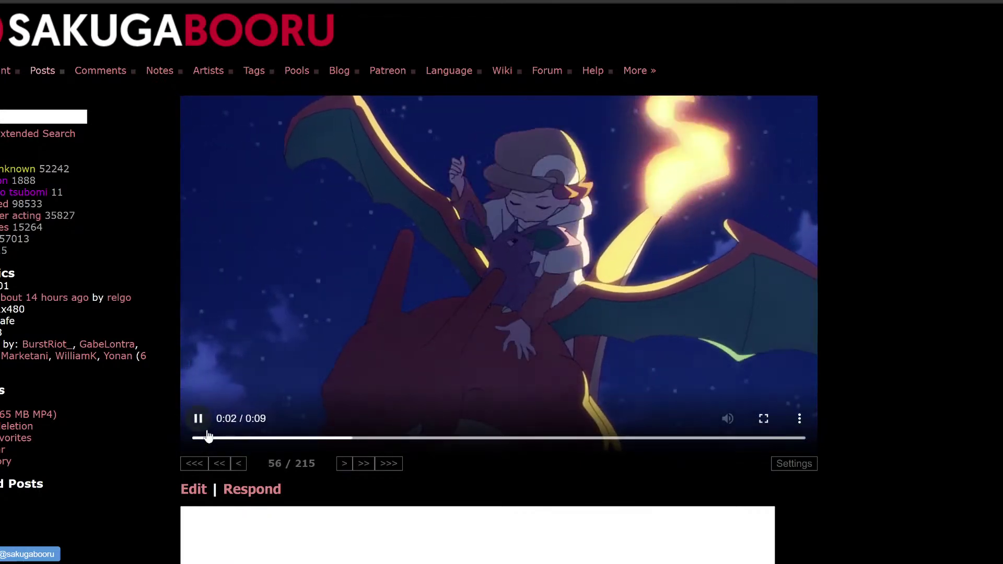
pyautogui.click(199, 420)
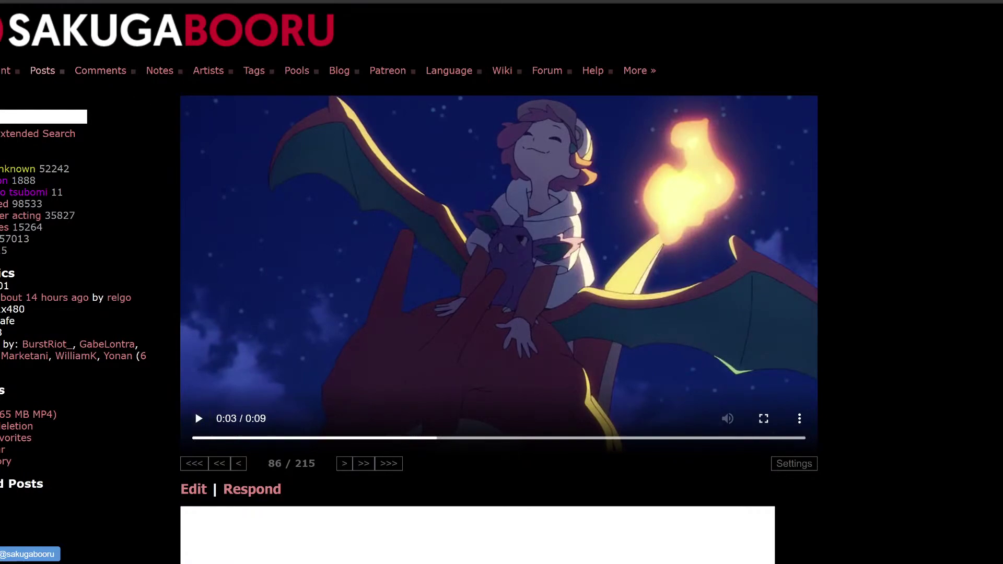
# Return to the post list, go to page 6 and watch the yellow-paper Great Pretender sketch clip
pyautogui.hotkey('alt', 'Left')
pyautogui.click(610, 551)
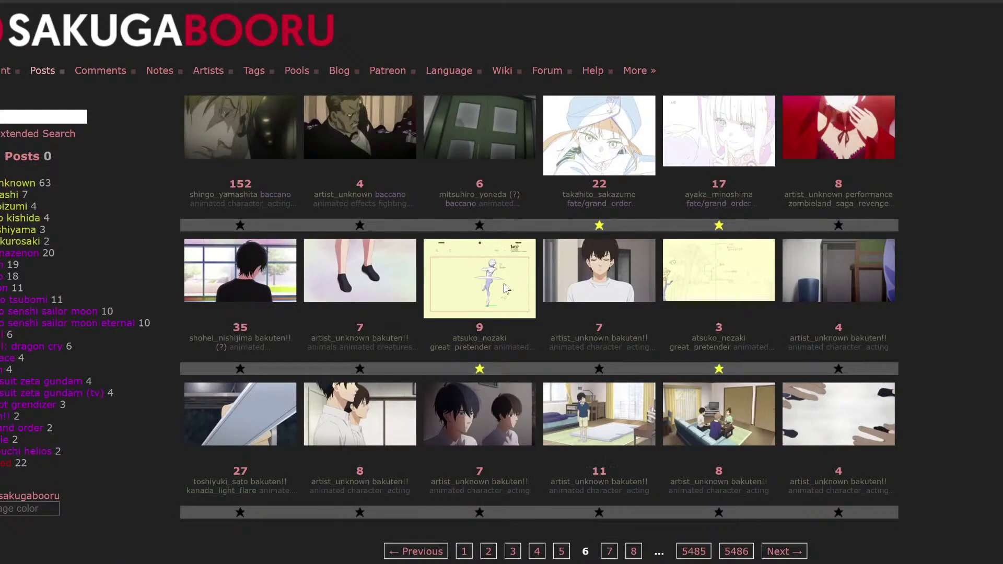
pyautogui.click(493, 284)
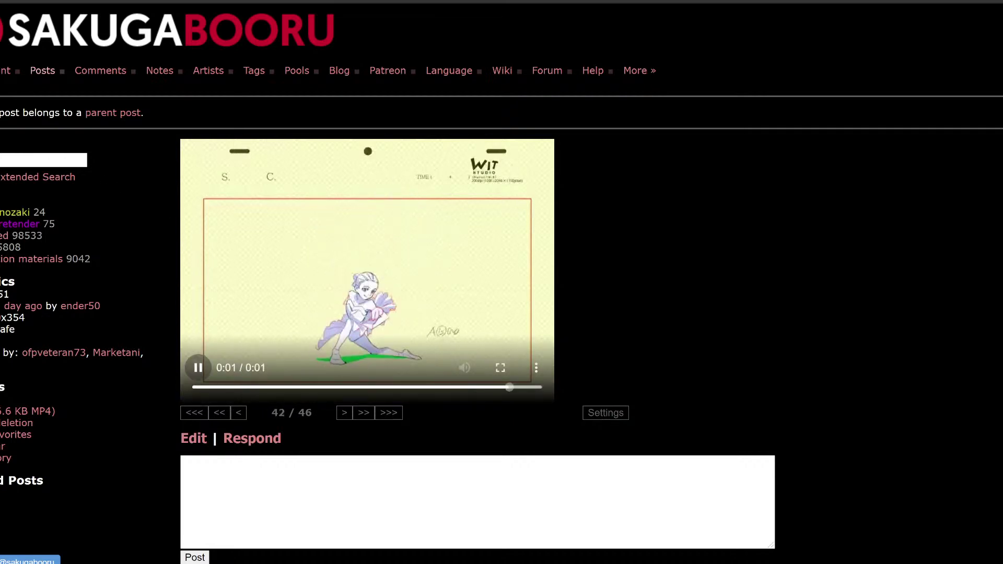
# Go back to the list, open the Fate/Grand Order line-drawing clip with the blue-capped girl and pause it near its opening
pyautogui.hotkey('alt', 'Left')
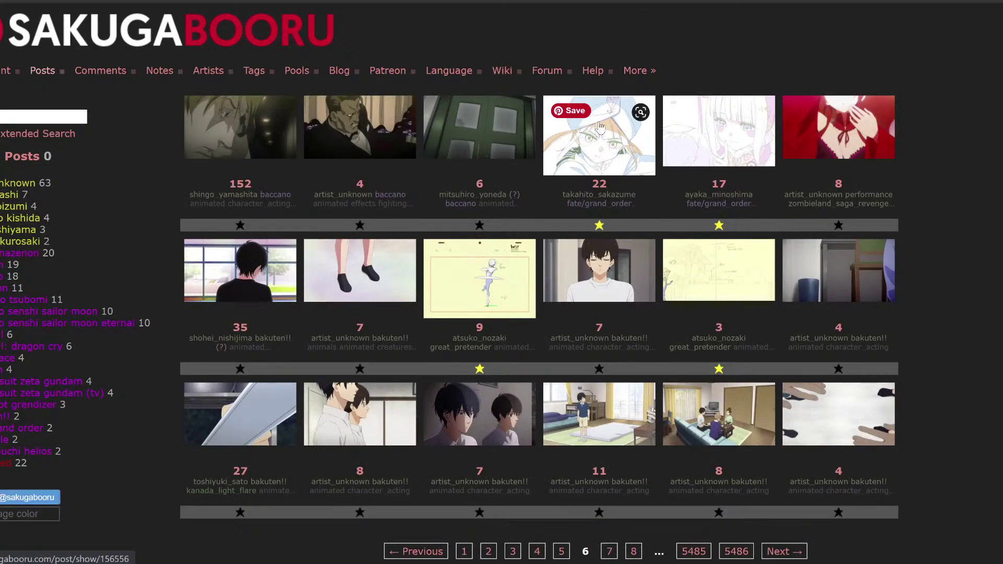
pyautogui.click(599, 137)
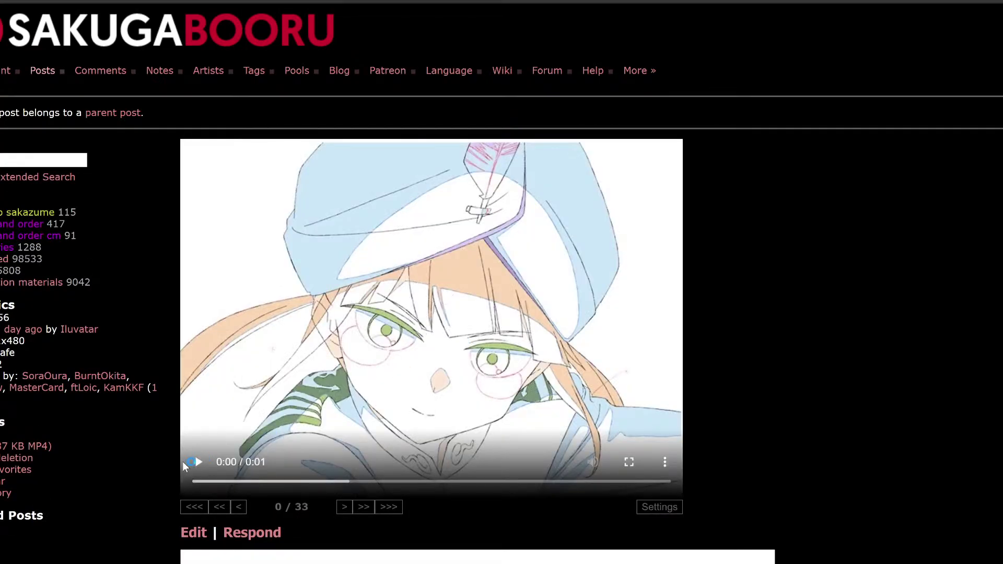
pyautogui.click(186, 464)
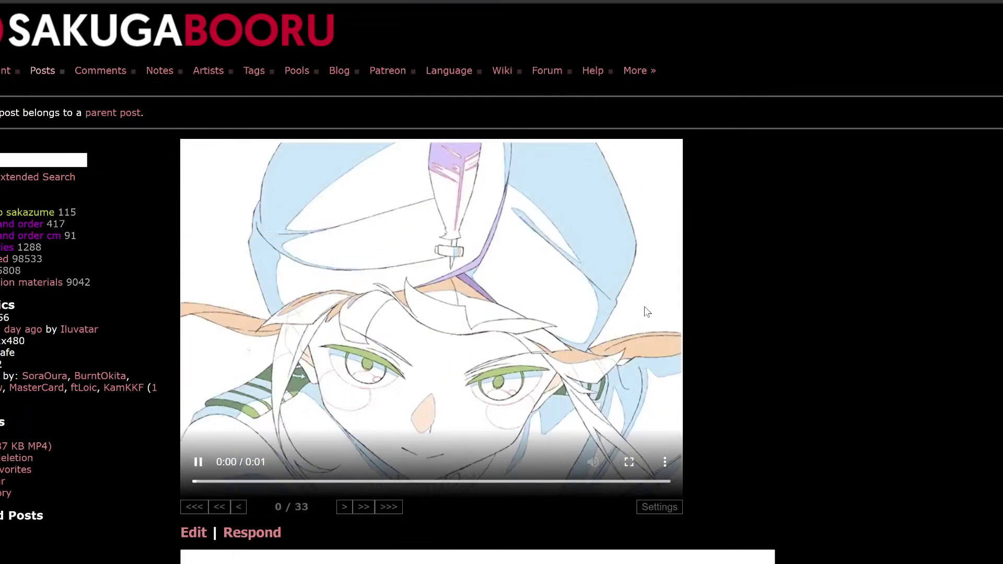
pyautogui.click(193, 465)
pyautogui.press('Left')
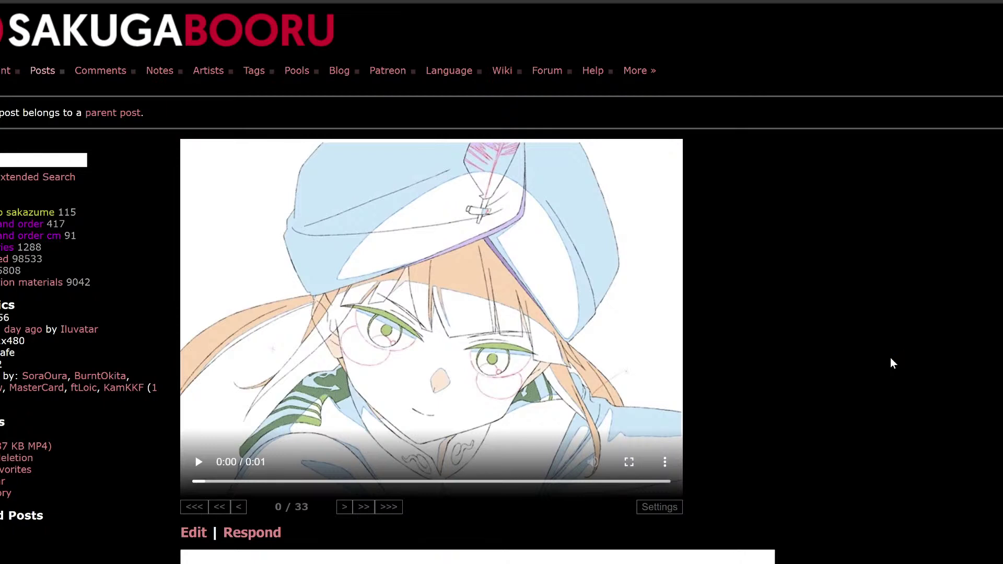
# Step forward through the Fate/Grand Order clip frame by frame, from the face close-up through the group shot to the end
pyautogui.press('Right')
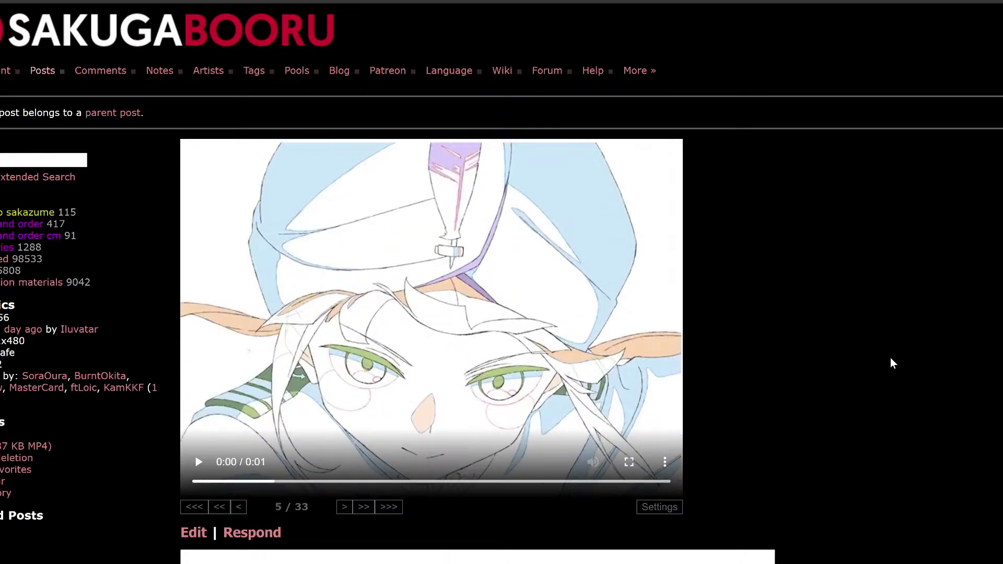
pyautogui.press('Right')
pyautogui.press('Right')
pyautogui.press('Right')
pyautogui.press('Right')
pyautogui.press('Right')
pyautogui.press('Right')
pyautogui.press('Right')
pyautogui.press('Right')
pyautogui.press('Right')
pyautogui.press('Right')
pyautogui.press('Right')
pyautogui.press('Right')
pyautogui.press('Right')
pyautogui.press('Right')
pyautogui.press('Right')
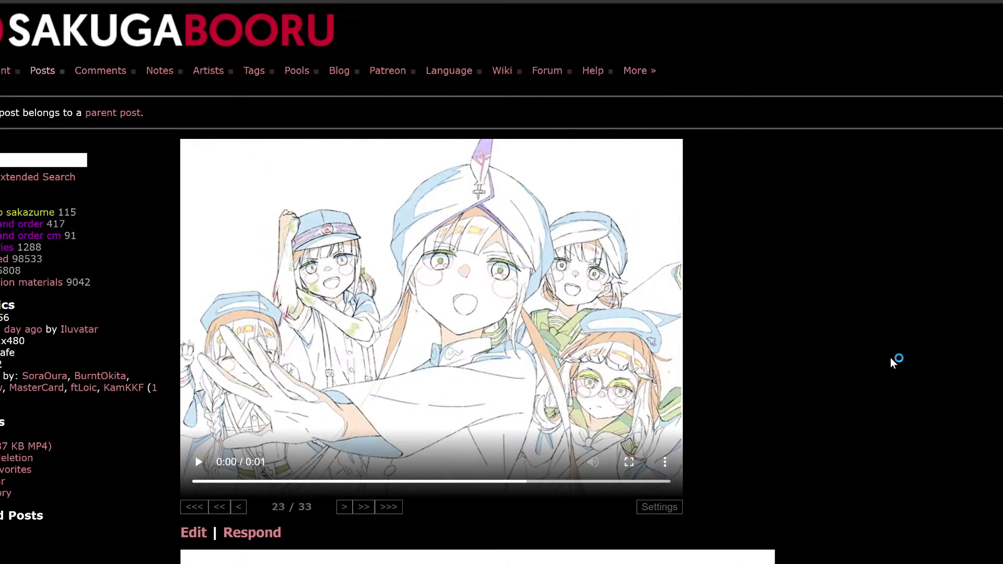
pyautogui.press('Right')
pyautogui.press('Right')
pyautogui.press('Right')
pyautogui.press('Right')
pyautogui.press('Right')
pyautogui.press('Right')
pyautogui.press('Right')
pyautogui.press('Right')
pyautogui.press('Right')
pyautogui.press('Right')
pyautogui.press('Right')
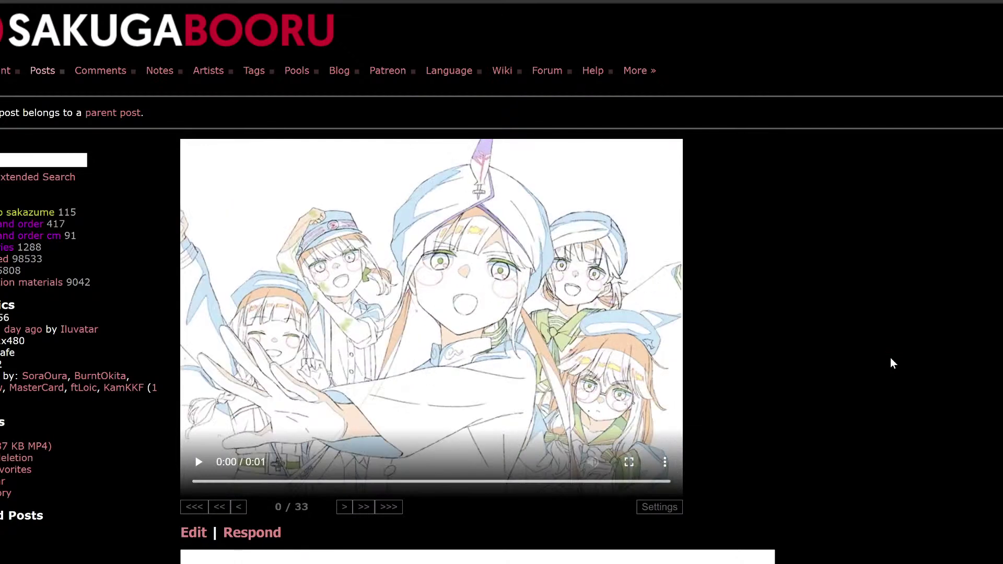
# Go through the Fate/Grand Order clip again from its start, replay it and pause on the close-up at frame 11
pyautogui.press('Right')
pyautogui.press('Right')
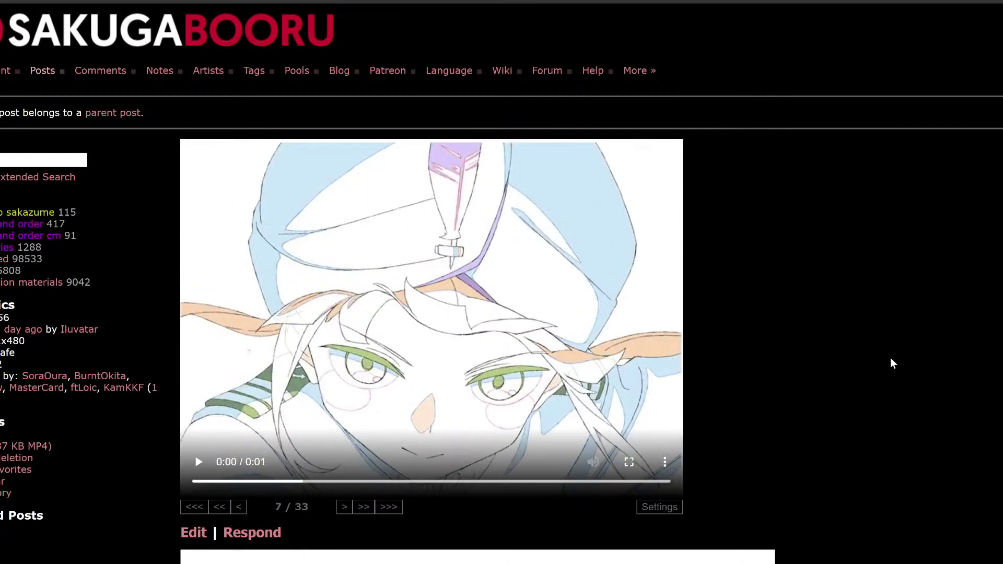
pyautogui.press('Right')
pyautogui.press('Right')
pyautogui.press('Right')
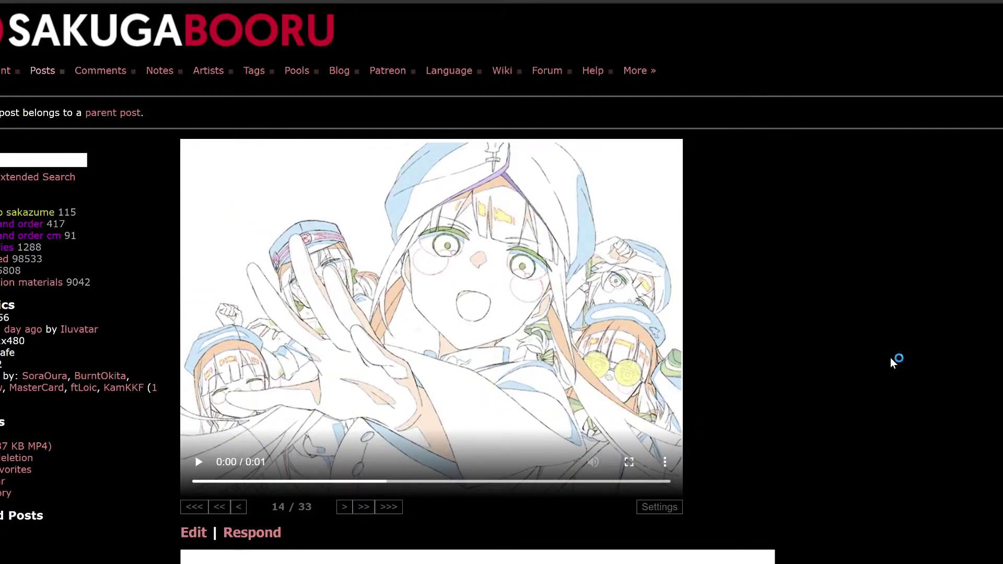
pyautogui.press('Right')
pyautogui.press('Right')
pyautogui.press('Right')
pyautogui.press('Right')
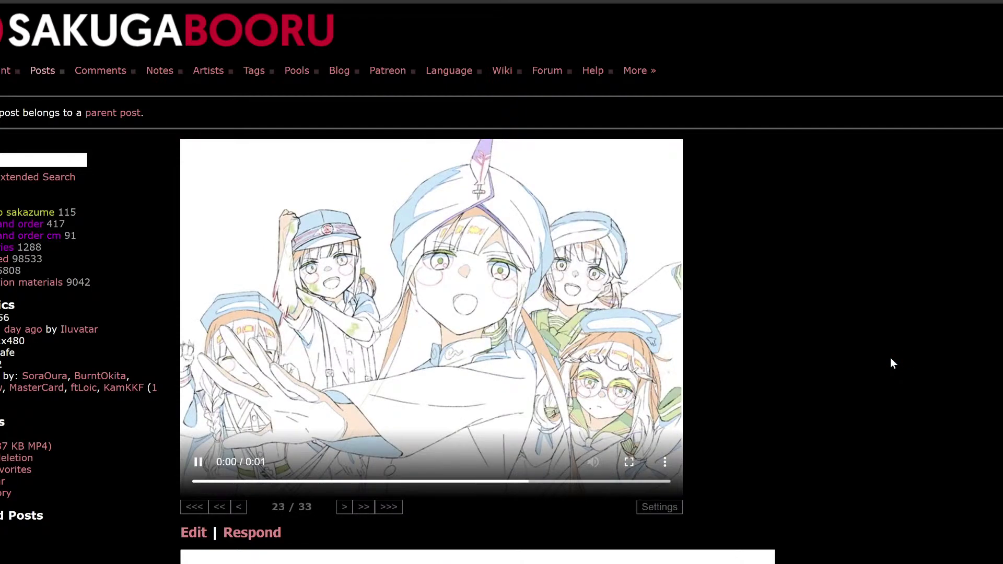
pyautogui.press('space')
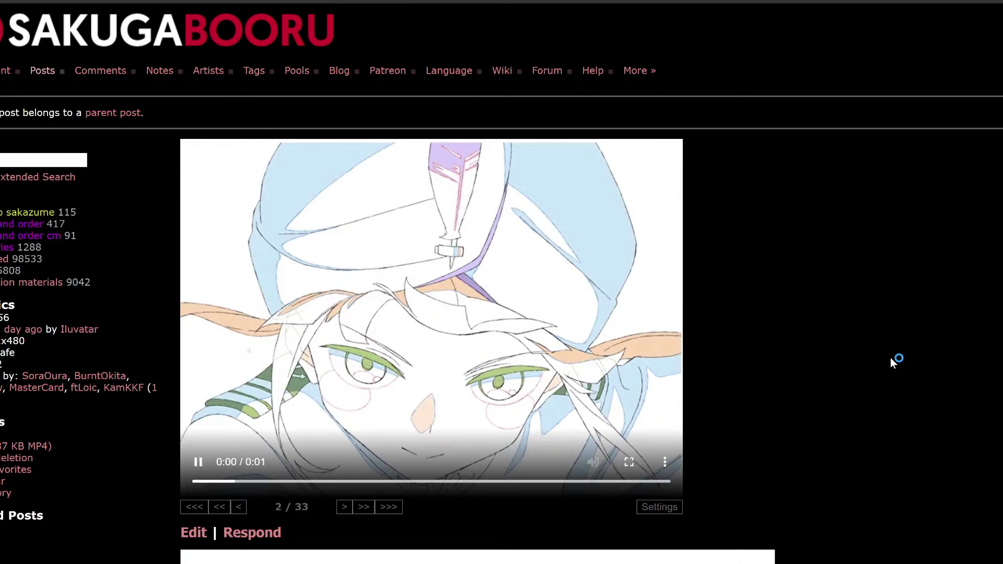
pyautogui.press('space')
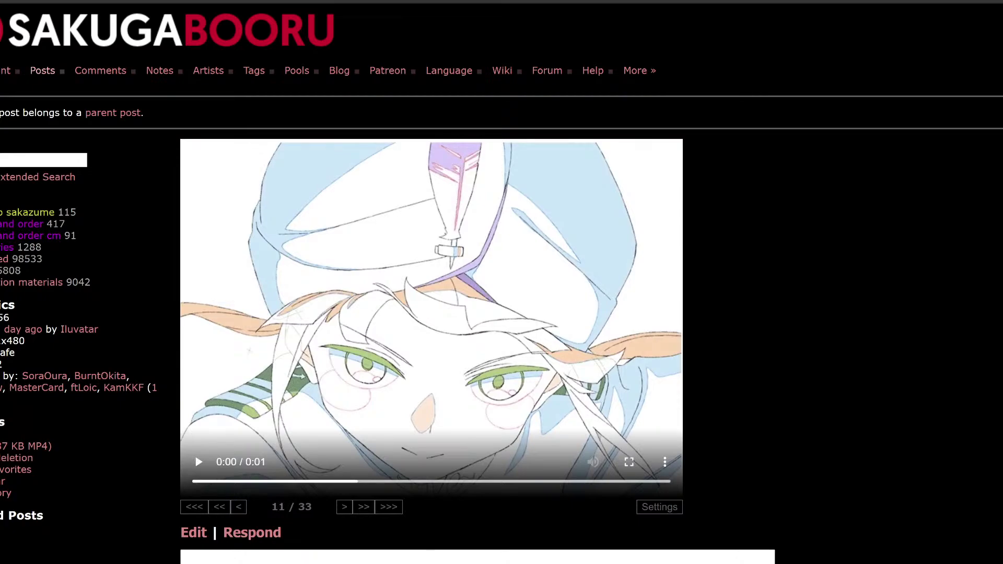
# Switch to the aloe head rotation drawing in Clip Studio Paint and compare the low-angle head with its mirrored view
pyautogui.moveTo(429, 562)
pyautogui.click(410, 521)
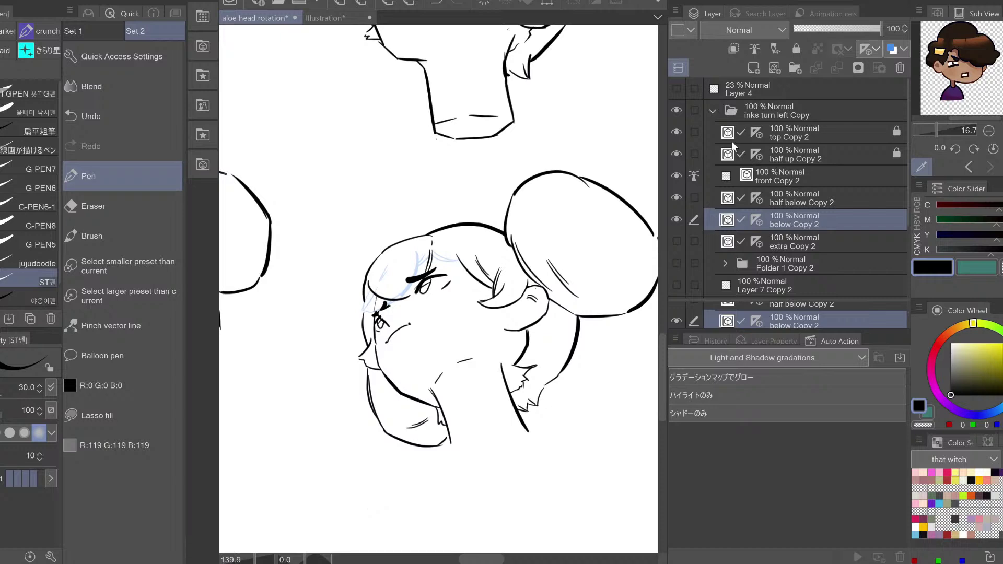
pyautogui.press('h')
pyautogui.press('h')
# Try a short ink stroke on the low-angle head's fringe near the parting, and undo the latest strokes
pyautogui.moveTo(432, 257)
pyautogui.mouseDown()
pyautogui.moveTo(451, 274)
pyautogui.moveTo(430, 271)
pyautogui.moveTo(443, 259)
pyautogui.mouseUp()
pyautogui.hotkey('ctrl', 'z')
pyautogui.press('h')
pyautogui.hotkey('ctrl', 'z')
pyautogui.hotkey('ctrl', 'z')
pyautogui.hotkey('ctrl', 'z')
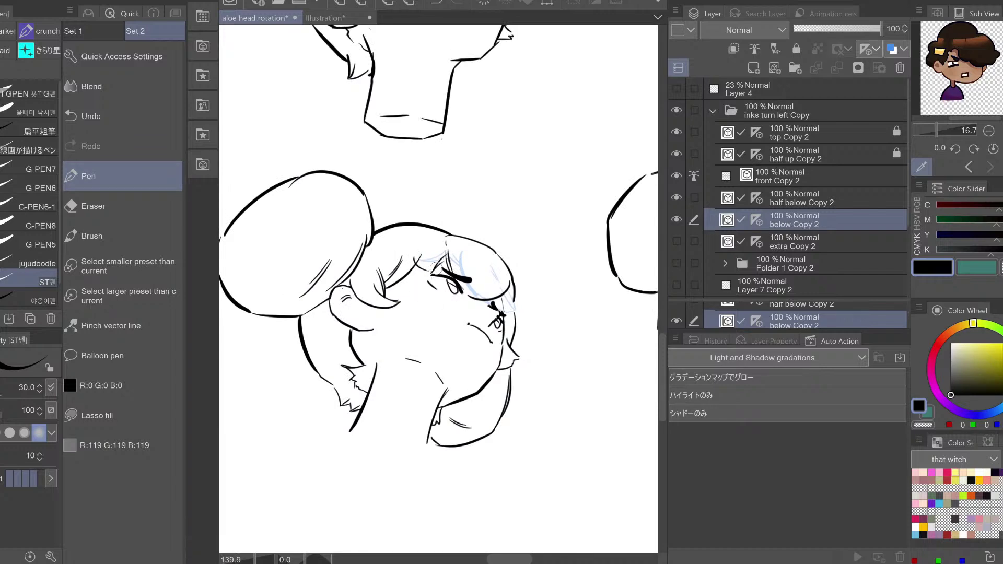
# Try a short pen stroke at the outer edge of the low-angle head's hair, undo it and recheck the head mirrored
pyautogui.press('e')
pyautogui.click(24, 478)
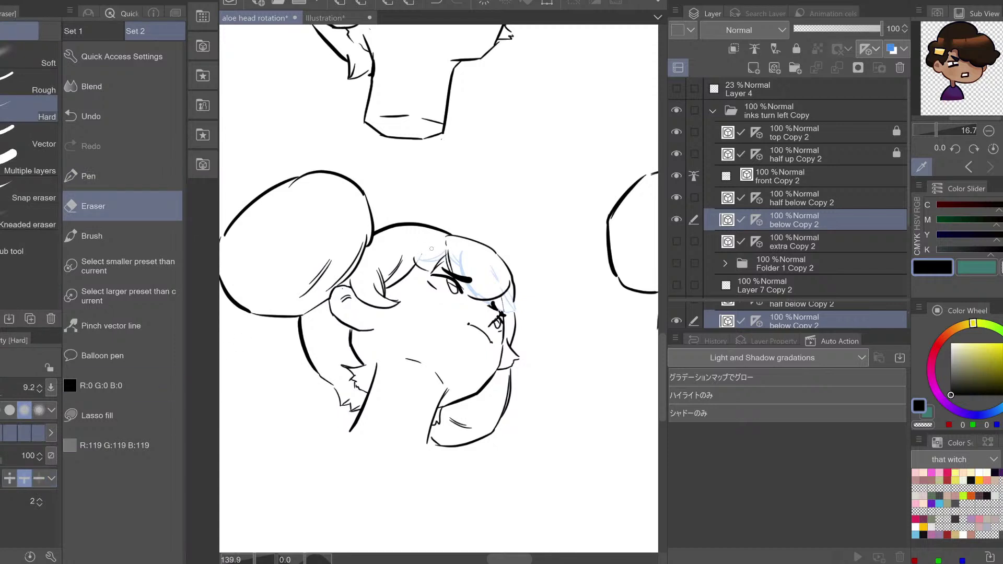
pyautogui.press('h')
pyautogui.moveTo(404, 303)
pyautogui.mouseDown()
pyautogui.moveTo(448, 266)
pyautogui.moveTo(416, 290)
pyautogui.mouseUp()
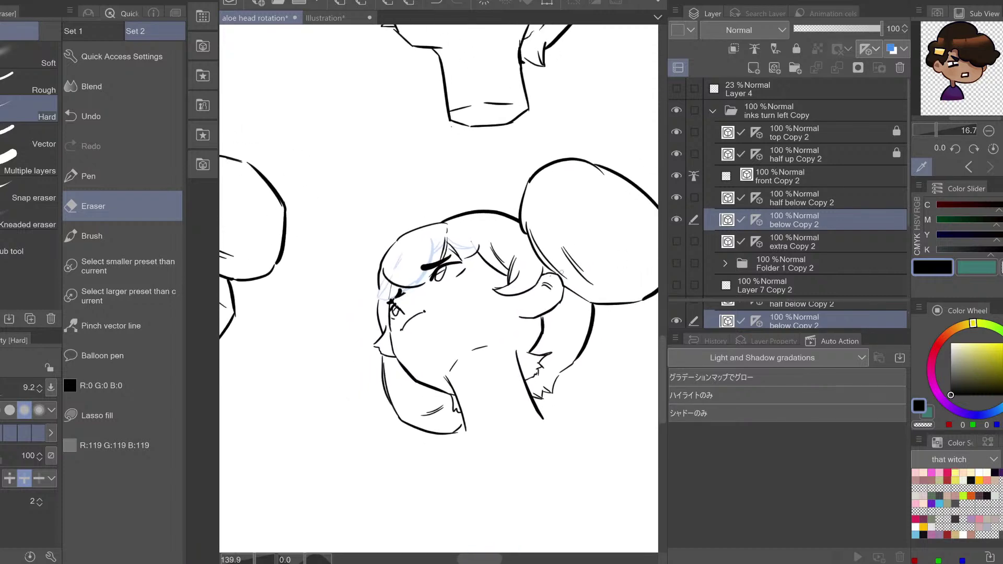
pyautogui.press('p')
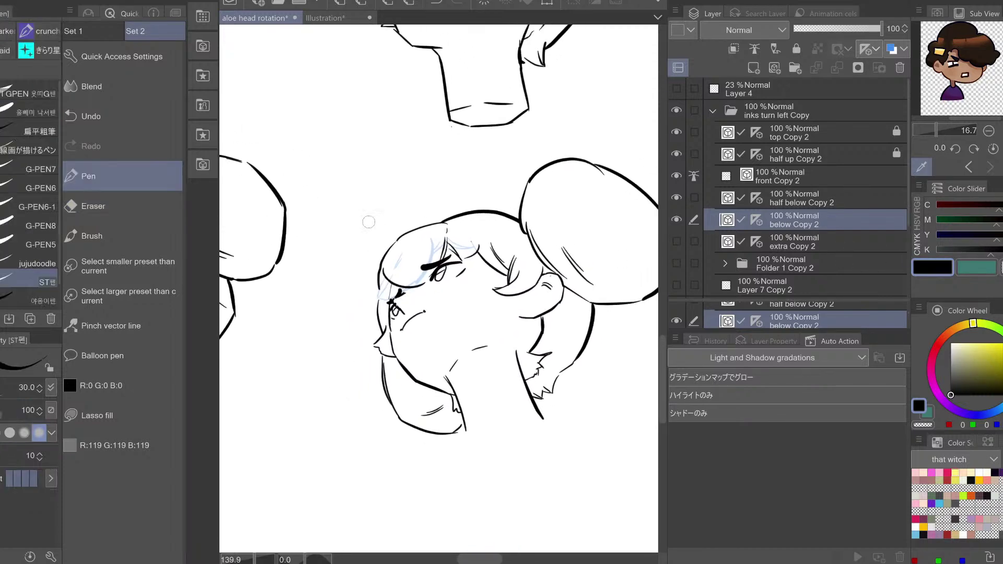
pyautogui.moveTo(379, 289); pyautogui.dragTo(378, 303)
pyautogui.hotkey('ctrl', 'z')
pyautogui.press('h')
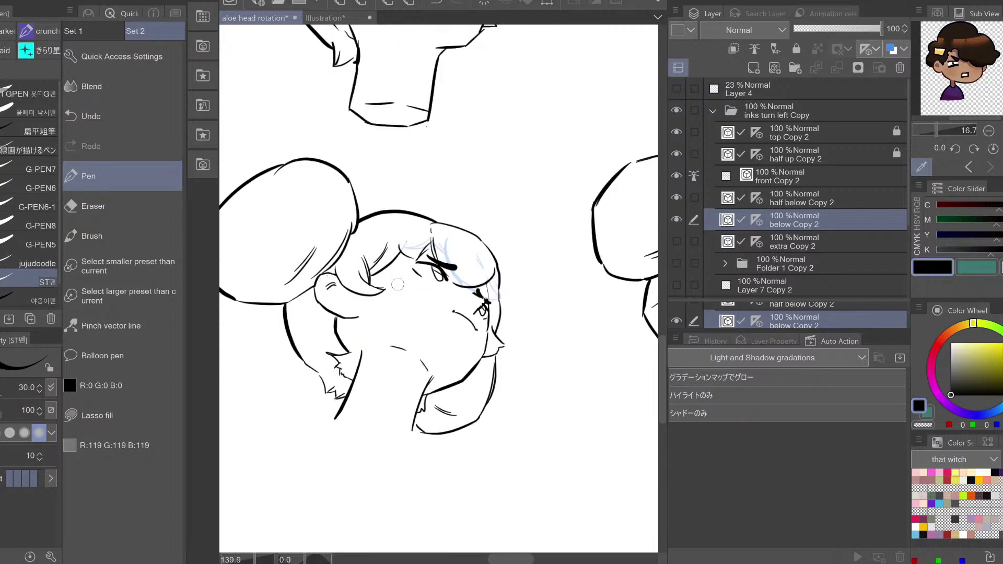
pyautogui.press('h')
pyautogui.moveTo(485, 302); pyautogui.dragTo(446, 317)
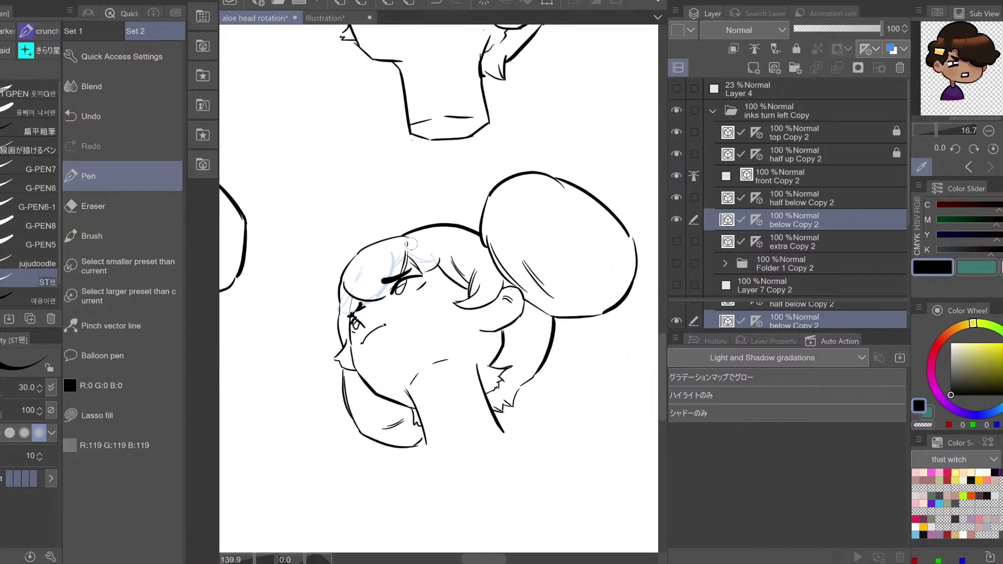
# Hide the faint blue sketch lines beneath the inks and check the low-angle head's line art in mirrored and normal view
pyautogui.press('e')
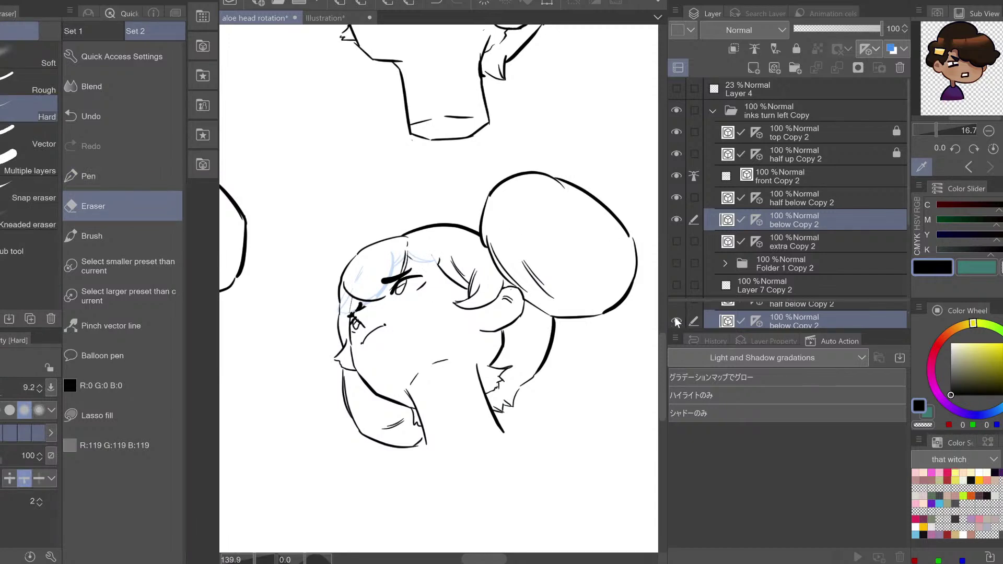
pyautogui.moveTo(754, 299); pyautogui.dragTo(754, 293)
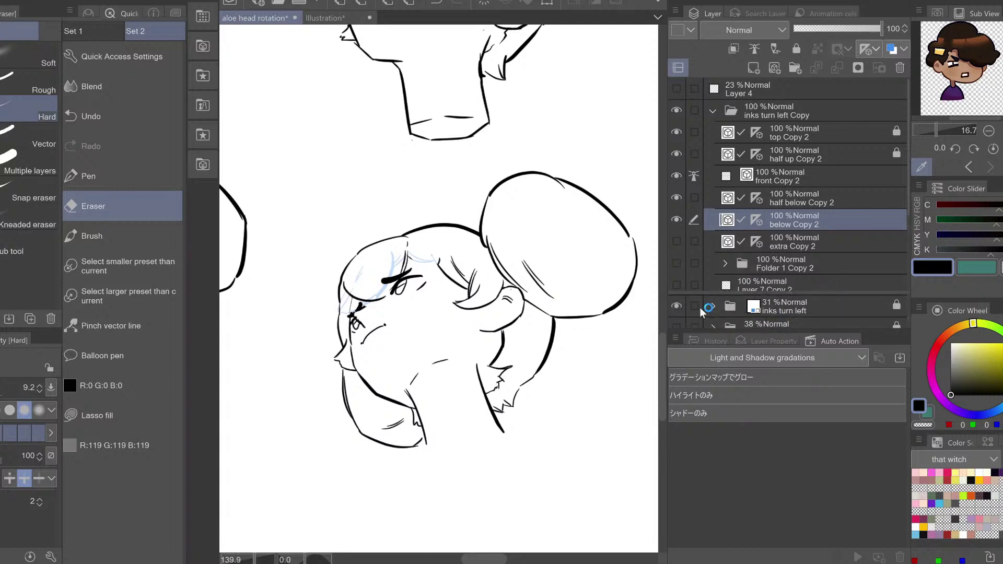
pyautogui.click(677, 306)
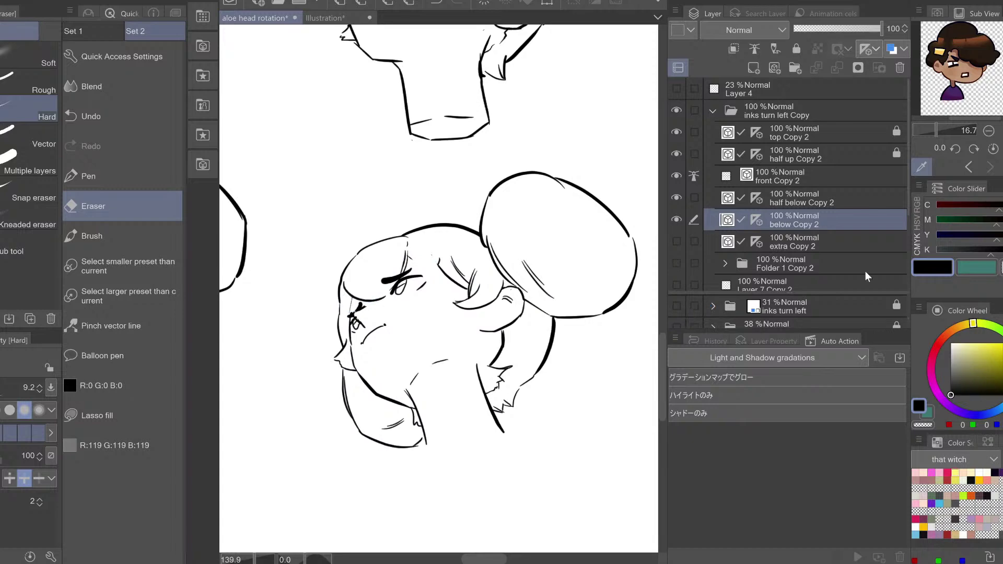
pyautogui.press('p')
pyautogui.press('h')
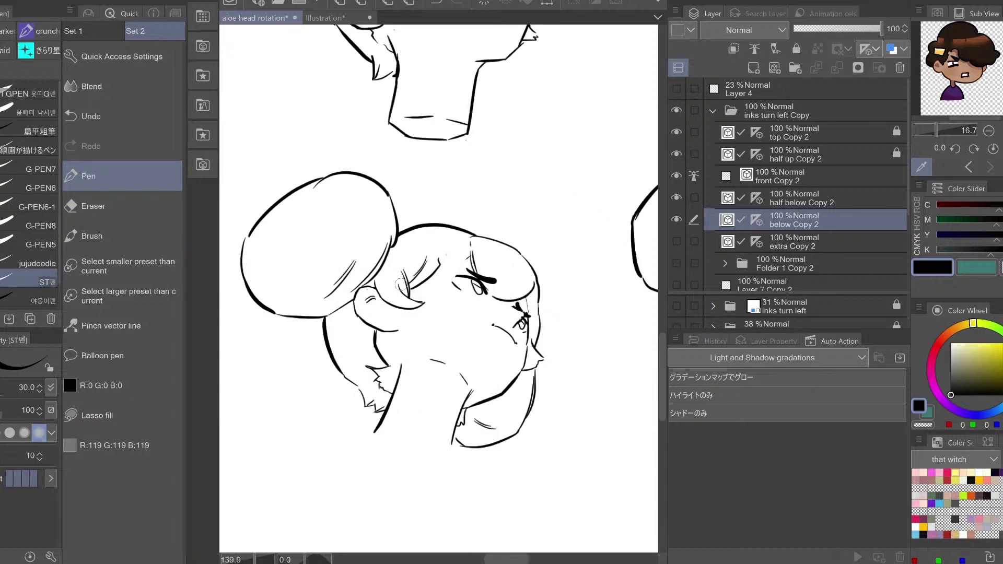
pyautogui.press('h')
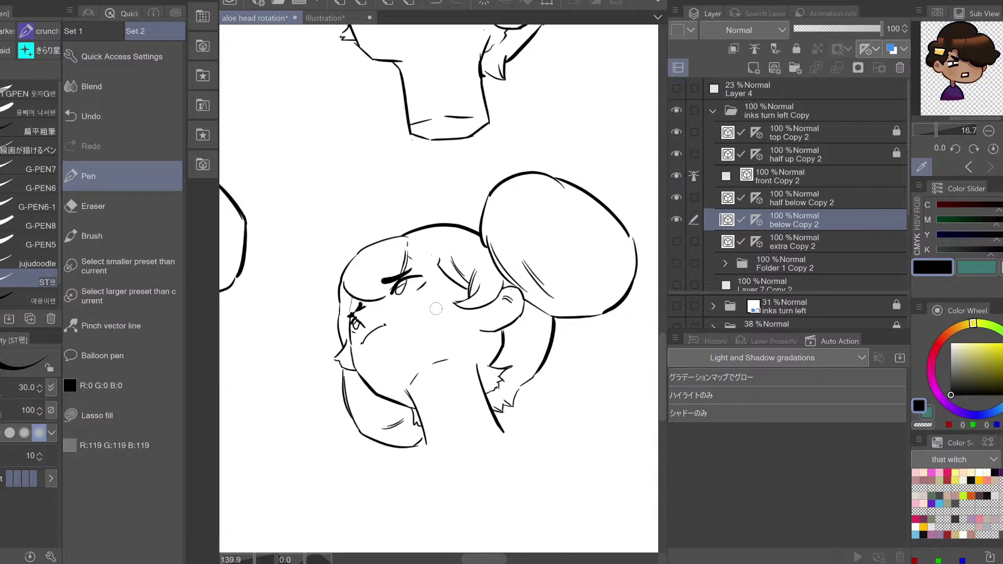
pyautogui.press('e')
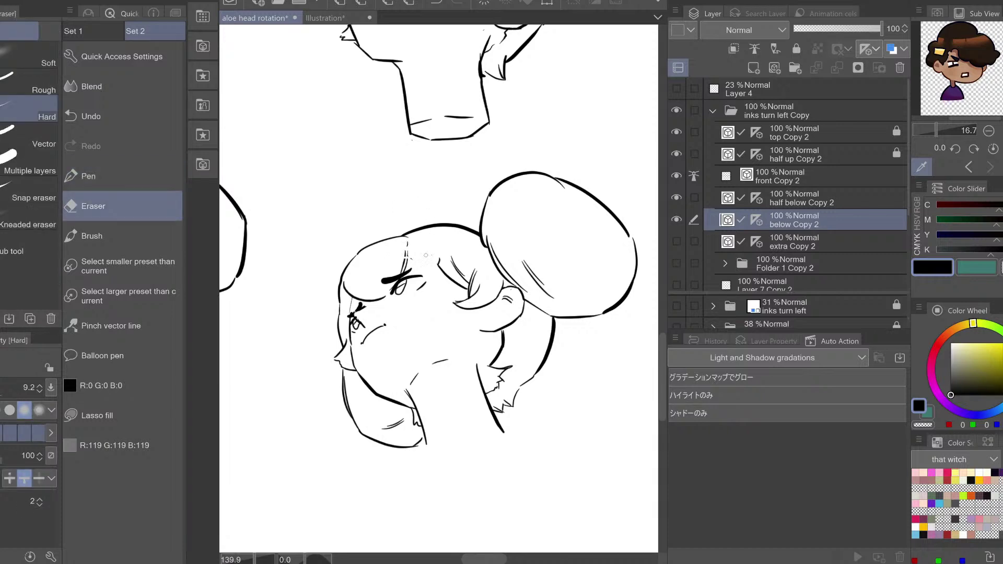
# Erase the parting line on the low-angle turned head's fringe and ink a replacement stroke, comparing normal and mirrored views
pyautogui.moveTo(425, 256); pyautogui.dragTo(398, 263)
pyautogui.press('p')
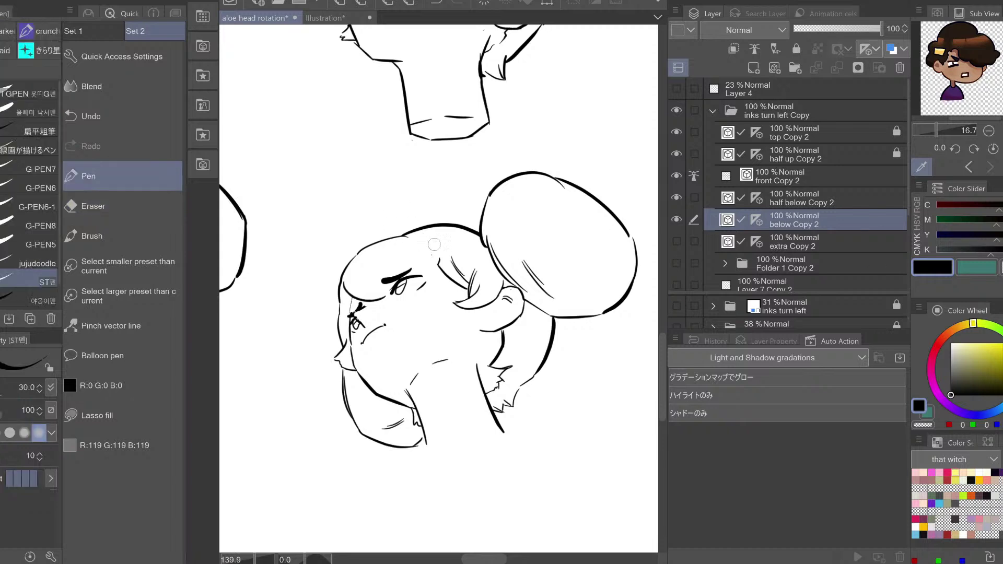
pyautogui.press('h')
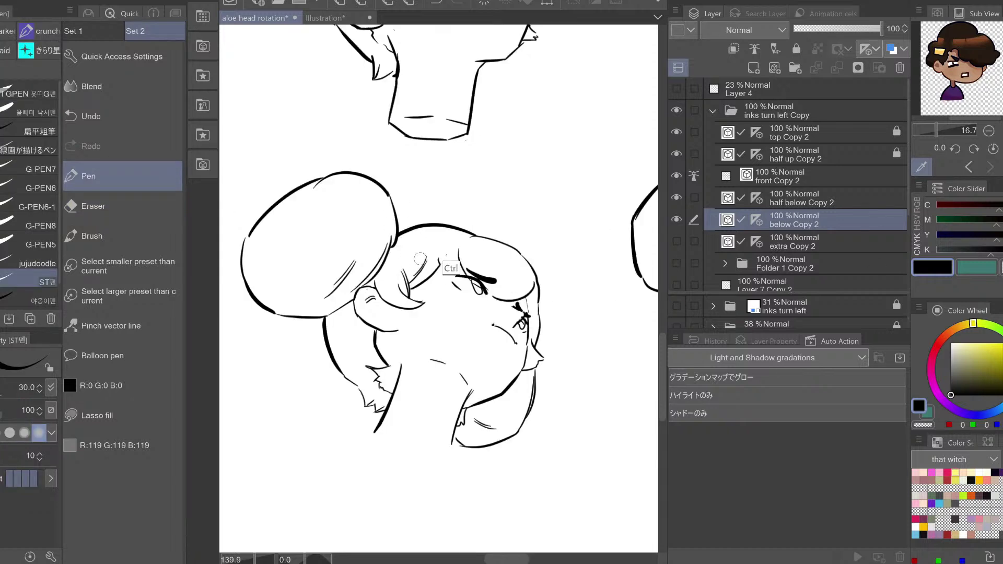
pyautogui.hotkey('ctrl', 'z')
pyautogui.moveTo(470, 238); pyautogui.dragTo(468, 271)
pyautogui.hotkey('ctrl', 'z')
pyautogui.moveTo(468, 242); pyautogui.dragTo(469, 272)
pyautogui.hotkey('ctrl', 'z')
pyautogui.press('h')
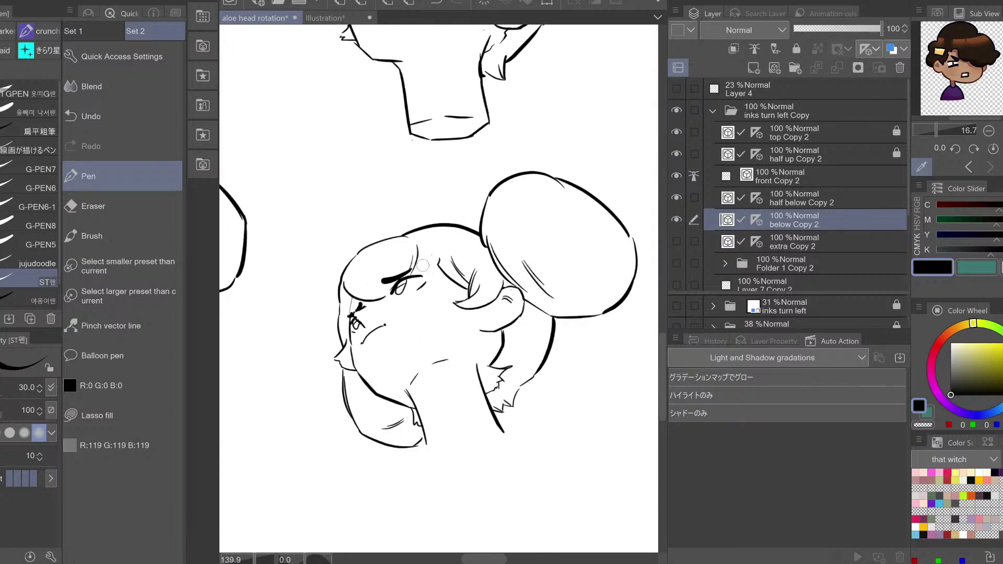
# Ink a small pointed fringe lock beside the parting of the low-angle turned head, retrying strokes and checking it mirrored
pyautogui.hotkey('ctrl', 'z')
pyautogui.moveTo(416, 273); pyautogui.dragTo(441, 260)
pyautogui.hotkey('ctrl', 'z')
pyautogui.hotkey('ctrl', 'z')
pyautogui.hotkey('ctrl', 'z')
pyautogui.hotkey('ctrl', 'z')
pyautogui.hotkey('ctrl', 'z')
pyautogui.hotkey('ctrl', 'z')
pyautogui.hotkey('ctrl', 'z')
pyautogui.moveTo(418, 263)
pyautogui.mouseDown()
pyautogui.moveTo(422, 272)
pyautogui.moveTo(420, 261)
pyautogui.mouseUp()
pyautogui.hotkey('ctrl', 'z')
pyautogui.hotkey('ctrl', 'z')
pyautogui.press('h')
pyautogui.hotkey('ctrl', 'z')
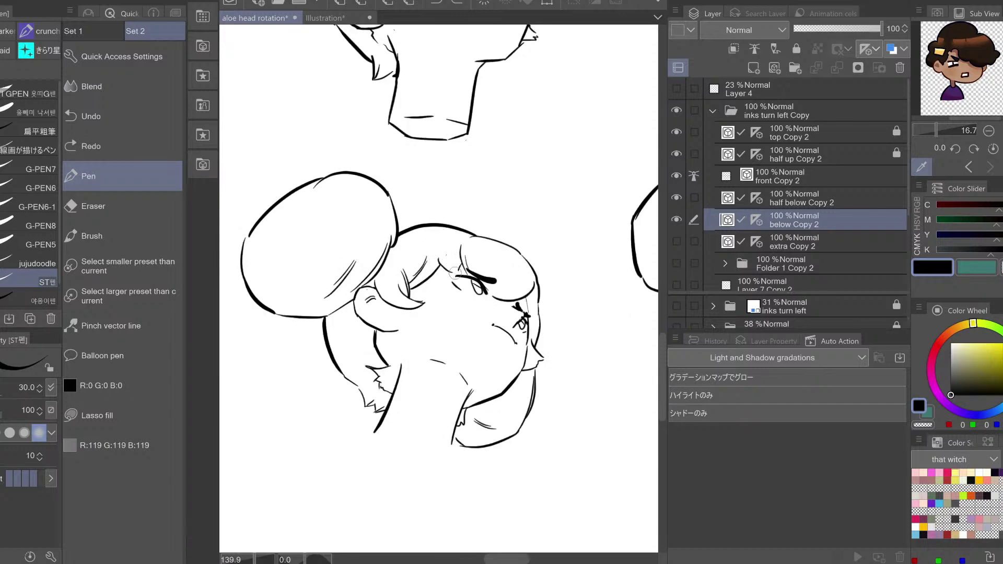
pyautogui.moveTo(459, 272); pyautogui.dragTo(453, 262)
pyautogui.press('h')
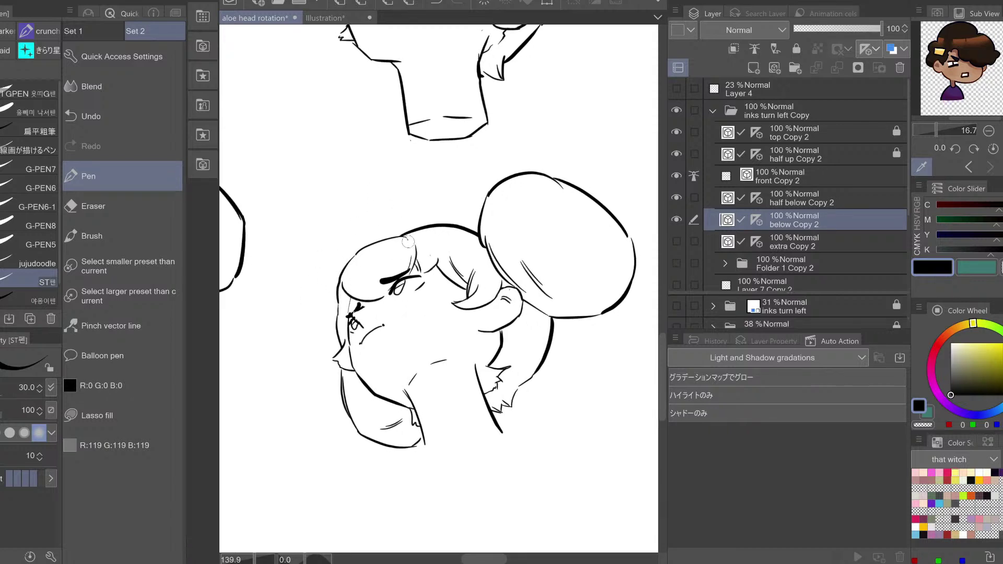
# Try a short pen stroke at the top of the low-angle turned head's parting and undo it
pyautogui.moveTo(408, 241); pyautogui.dragTo(409, 252)
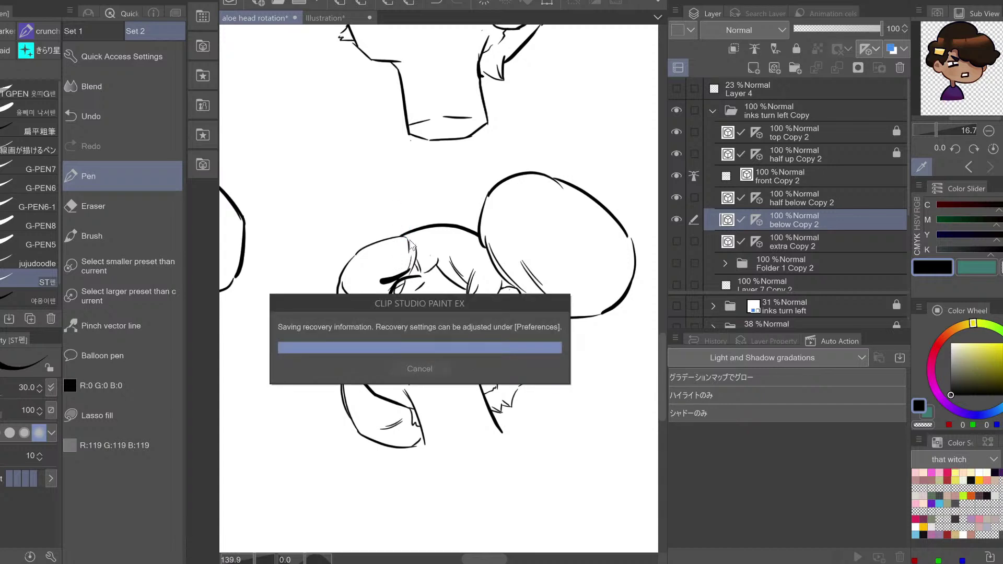
pyautogui.hotkey('ctrl', 'z')
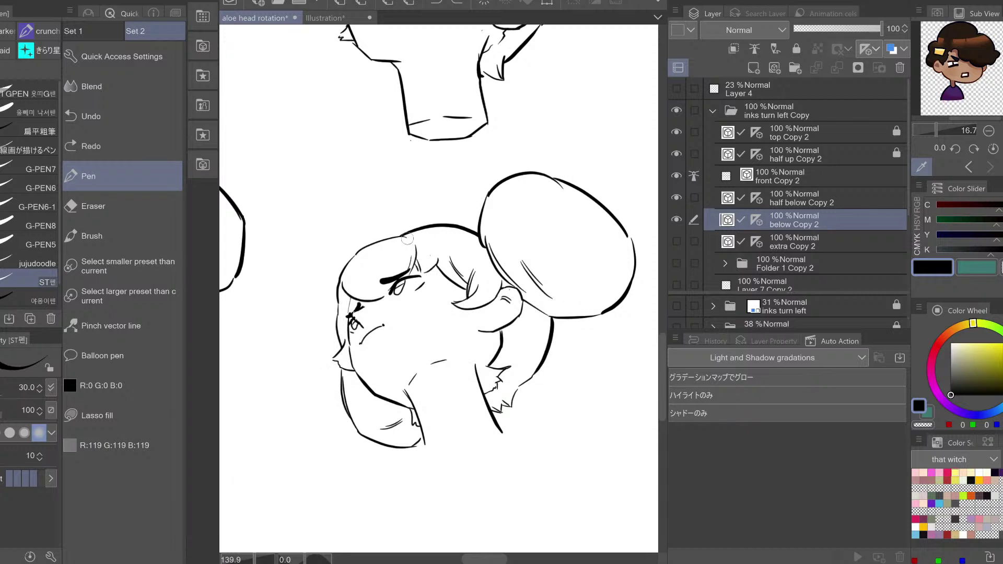
pyautogui.moveTo(408, 238)
pyautogui.mouseDown()
pyautogui.moveTo(408, 262)
pyautogui.moveTo(411, 254)
pyautogui.mouseUp()
pyautogui.hotkey('ctrl', 'z')
# Erase the lower fringe line across the forehead of the three-quarter low-angle head in the bottom row
pyautogui.hotkey('ctrl', 'space')
pyautogui.moveTo(514, 305); pyautogui.dragTo(455, 310)
pyautogui.scroll(-4, 568, 332)
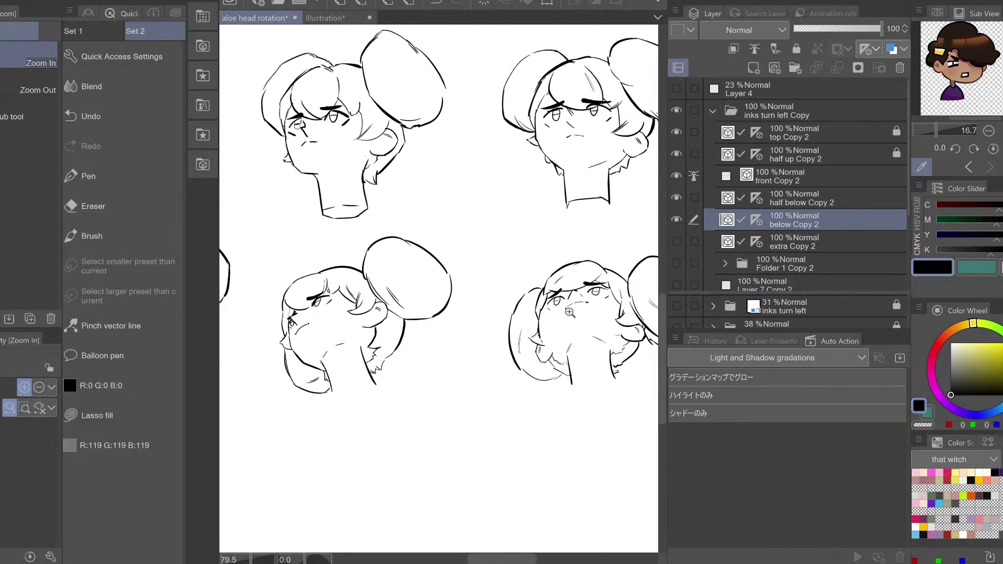
pyautogui.scroll(3, 570, 311)
pyautogui.scroll(4, 571, 311)
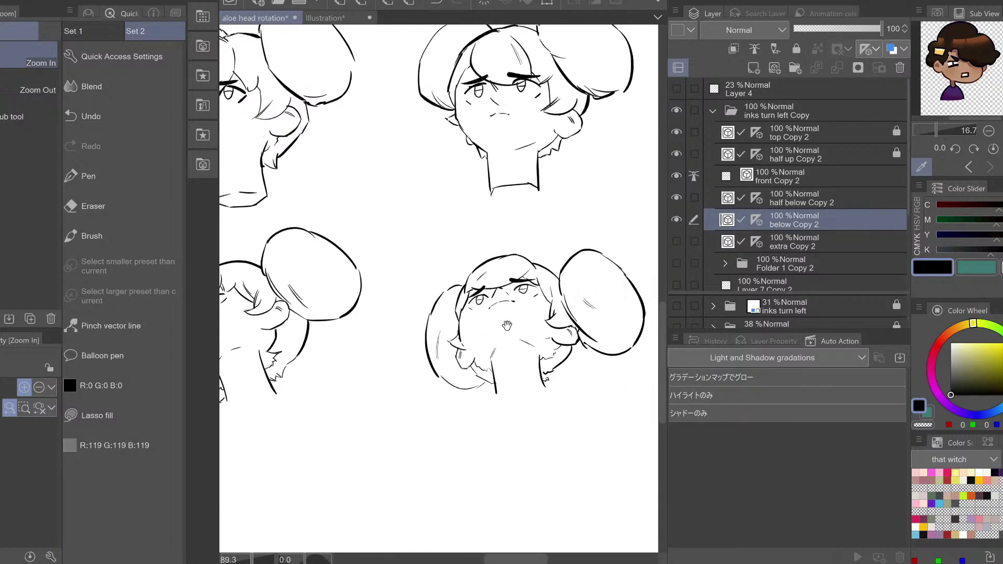
pyautogui.scroll(-1, 506, 312)
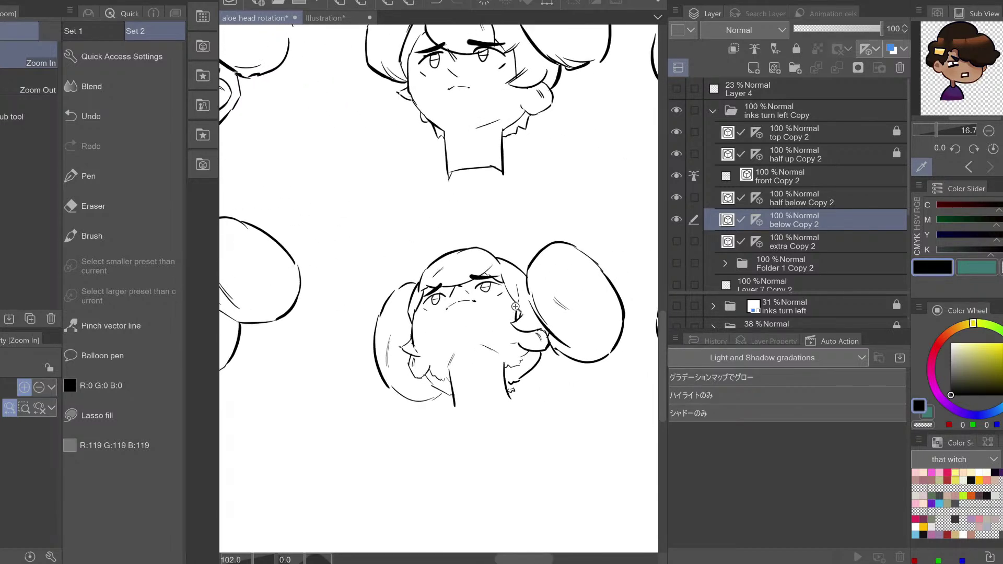
pyautogui.press('e')
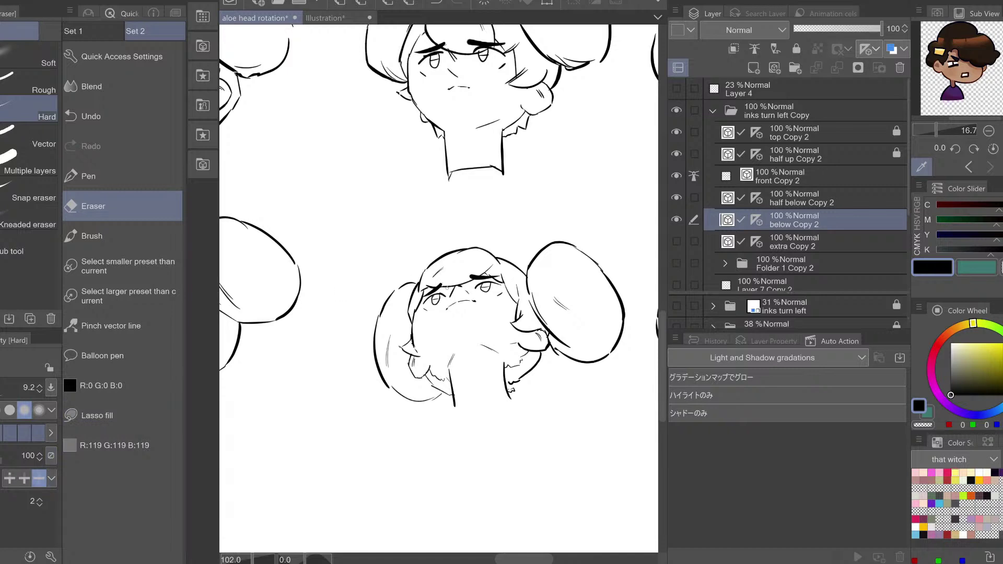
pyautogui.moveTo(446, 287); pyautogui.dragTo(449, 279)
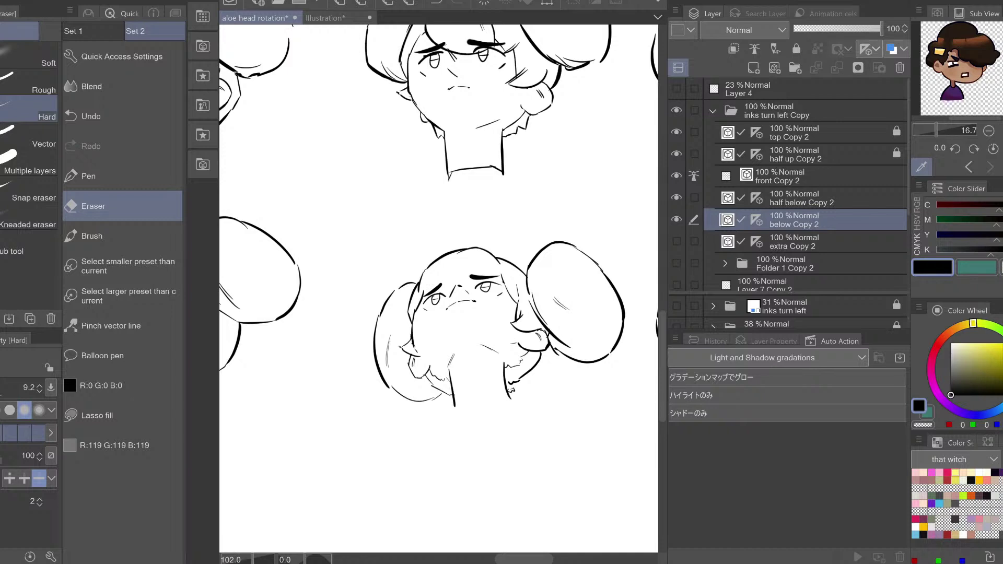
# Re-ink the three-quarter low-angle head's fringe as a curved line above the brows, retrying strokes and checking it mirrored
pyautogui.press('p')
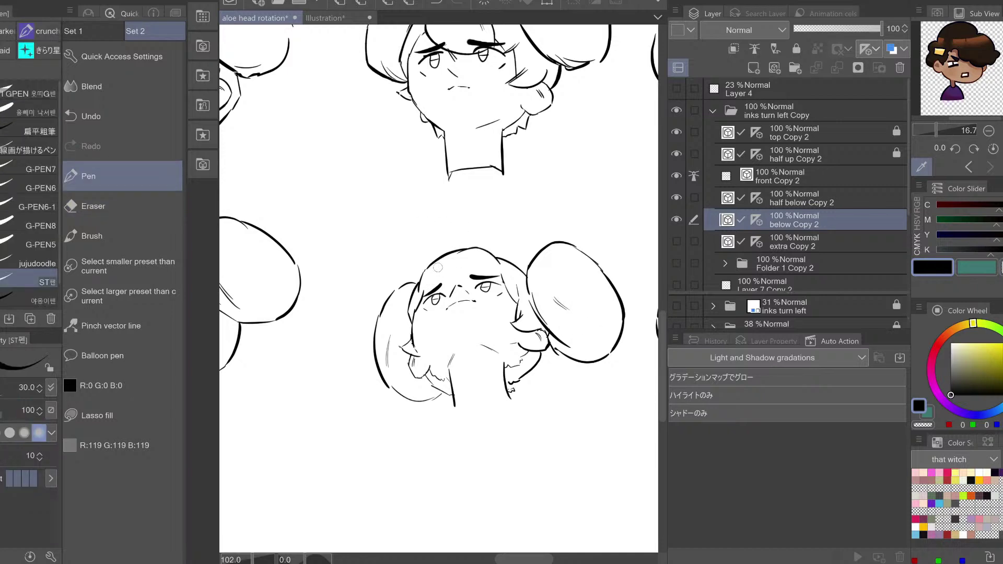
pyautogui.moveTo(430, 270)
pyautogui.mouseDown()
pyautogui.moveTo(468, 293)
pyautogui.moveTo(444, 302)
pyautogui.moveTo(478, 282)
pyautogui.mouseUp()
pyautogui.hotkey('ctrl', 'z')
pyautogui.hotkey('ctrl', 'z')
pyautogui.hotkey('ctrl', 'z')
pyautogui.hotkey('ctrl', 'z')
pyautogui.hotkey('ctrl', 'z')
pyautogui.press('h')
pyautogui.press('h')
pyautogui.moveTo(498, 296)
pyautogui.mouseDown()
pyautogui.moveTo(477, 335)
pyautogui.moveTo(475, 314)
pyautogui.mouseUp()
pyautogui.hotkey('ctrl', 'z')
pyautogui.press('h')
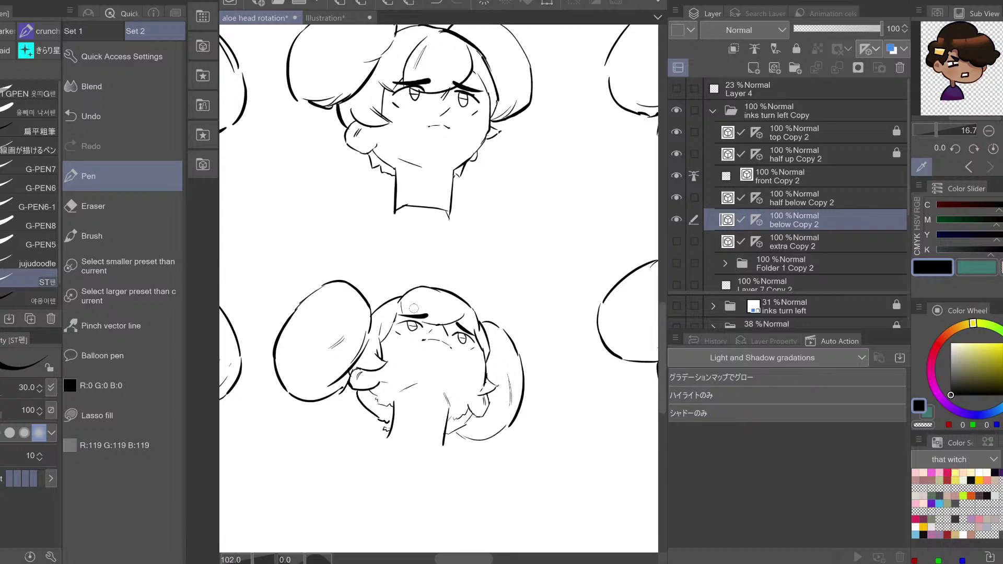
# Ink a short strand at the three-quarter low-angle head's parting near the brow and erase its excess tip
pyautogui.hotkey('ctrl', 'z')
pyautogui.moveTo(404, 316); pyautogui.dragTo(404, 297)
pyautogui.hotkey('ctrl', 'z')
pyautogui.press('h')
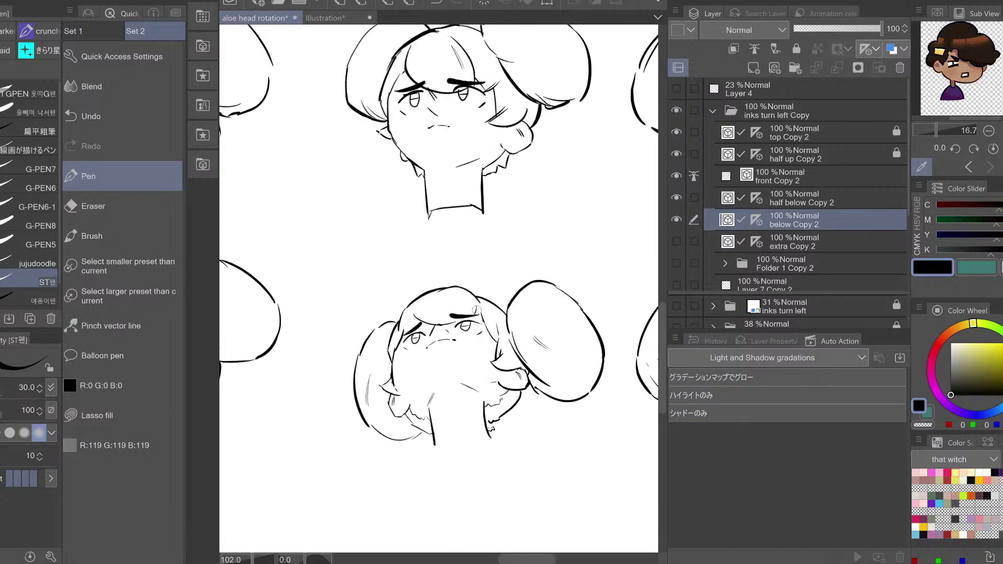
pyautogui.moveTo(481, 307); pyautogui.dragTo(482, 320)
pyautogui.hotkey('ctrl', 'z')
pyautogui.hotkey('ctrl', 'z')
pyautogui.hotkey('ctrl', 'z')
pyautogui.hotkey('ctrl', 'z')
pyautogui.press('e')
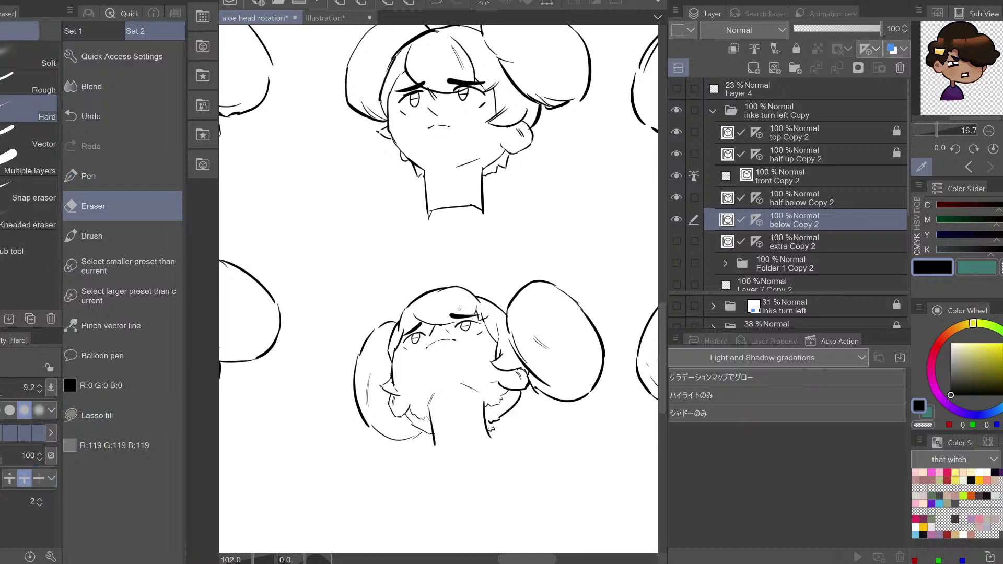
pyautogui.hotkey('ctrl', 'z')
pyautogui.moveTo(481, 313); pyautogui.dragTo(483, 319)
# Retry short pen strokes at the parting and outer fringe edge of the three-quarter low-angle head, checking it mirrored
pyautogui.press('p')
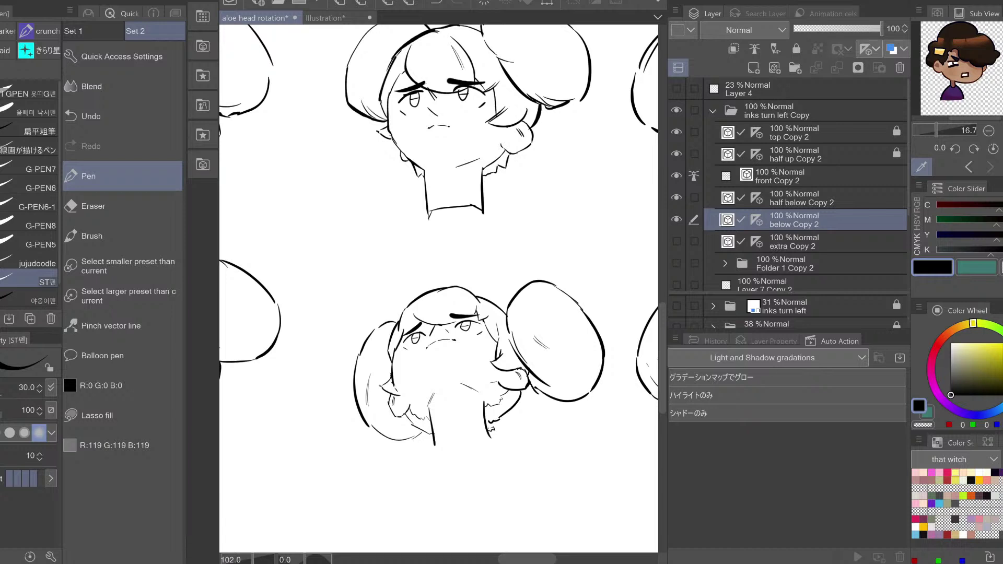
pyautogui.moveTo(476, 302); pyautogui.dragTo(473, 314)
pyautogui.hotkey('ctrl', 'z')
pyautogui.hotkey('ctrl', 'z')
pyautogui.moveTo(401, 335)
pyautogui.mouseDown()
pyautogui.moveTo(430, 305)
pyautogui.moveTo(390, 322)
pyautogui.mouseUp()
pyautogui.hotkey('ctrl', 'z')
pyautogui.press('h')
pyautogui.press('h')
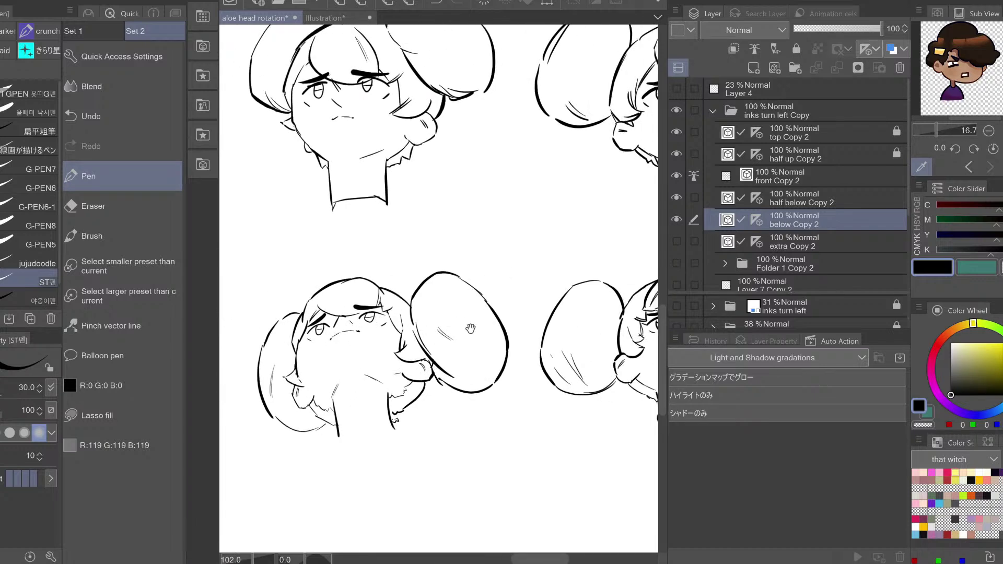
# Select the front-facing low-angle head with a rectangle, flip it horizontally, align it to the centre line and deselect
pyautogui.moveTo(470, 329); pyautogui.dragTo(396, 344)
pyautogui.moveTo(502, 371); pyautogui.dragTo(403, 382)
pyautogui.press('m')
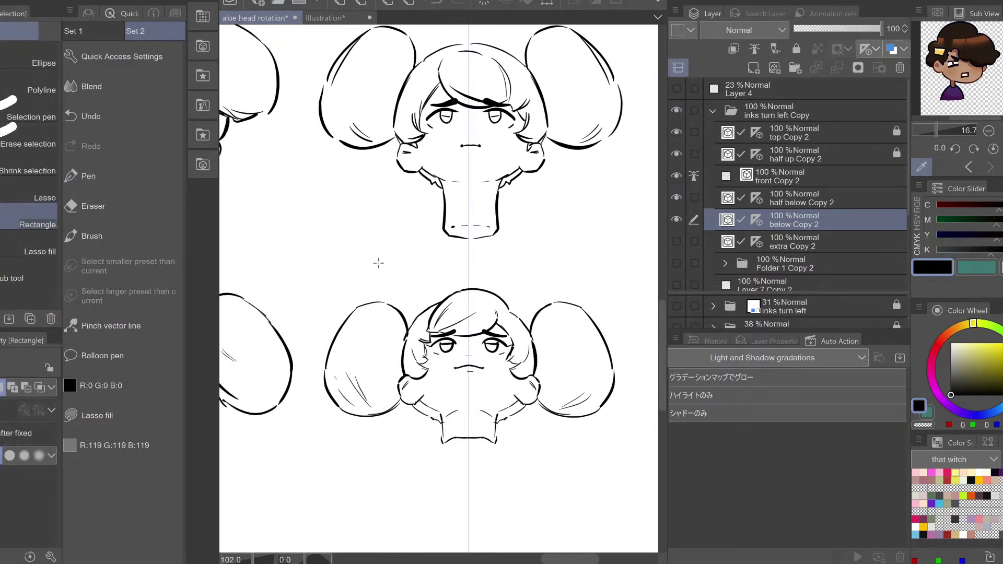
pyautogui.moveTo(296, 264); pyautogui.dragTo(656, 477)
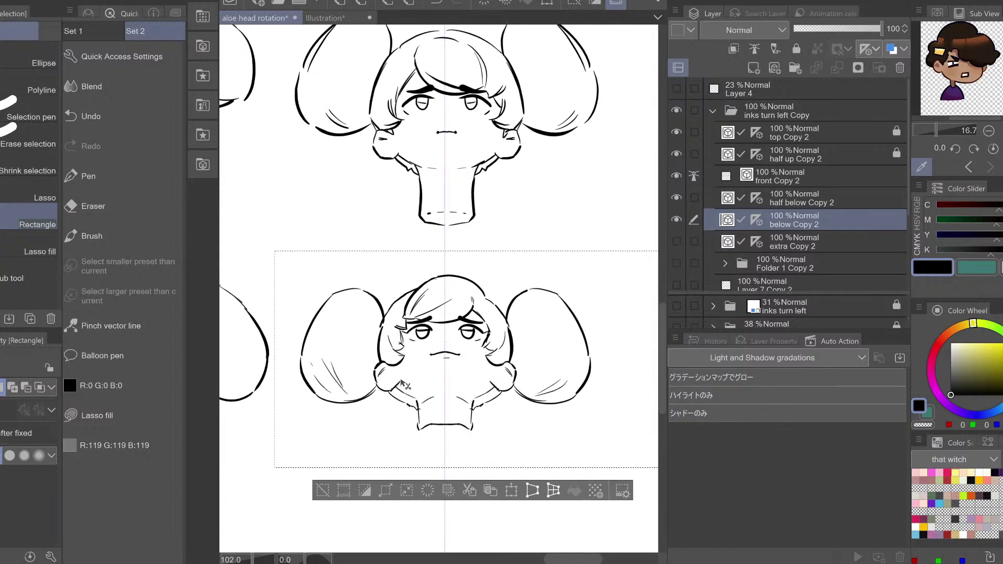
pyautogui.hotkey('ctrl', 't')
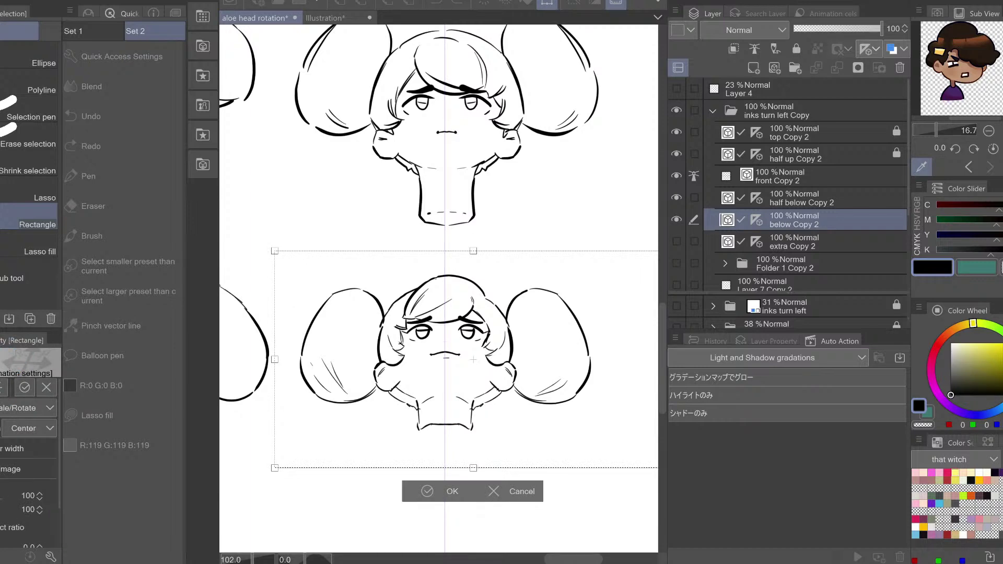
pyautogui.click(2, 388)
pyautogui.moveTo(528, 377)
pyautogui.mouseDown()
pyautogui.moveTo(516, 377)
pyautogui.moveTo(534, 370)
pyautogui.mouseUp()
pyautogui.click(389, 493)
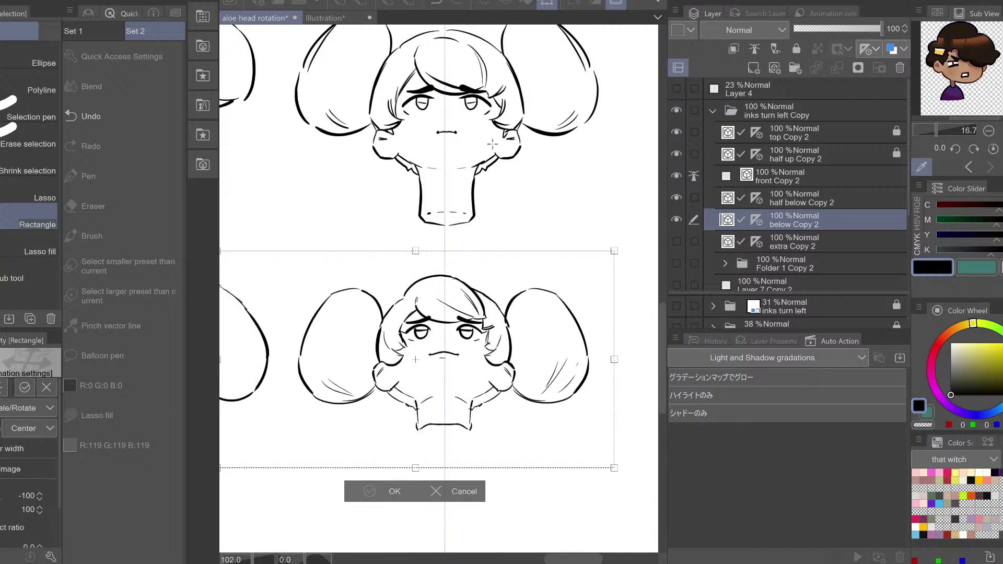
pyautogui.press('Return')
pyautogui.hotkey('ctrl', 'd')
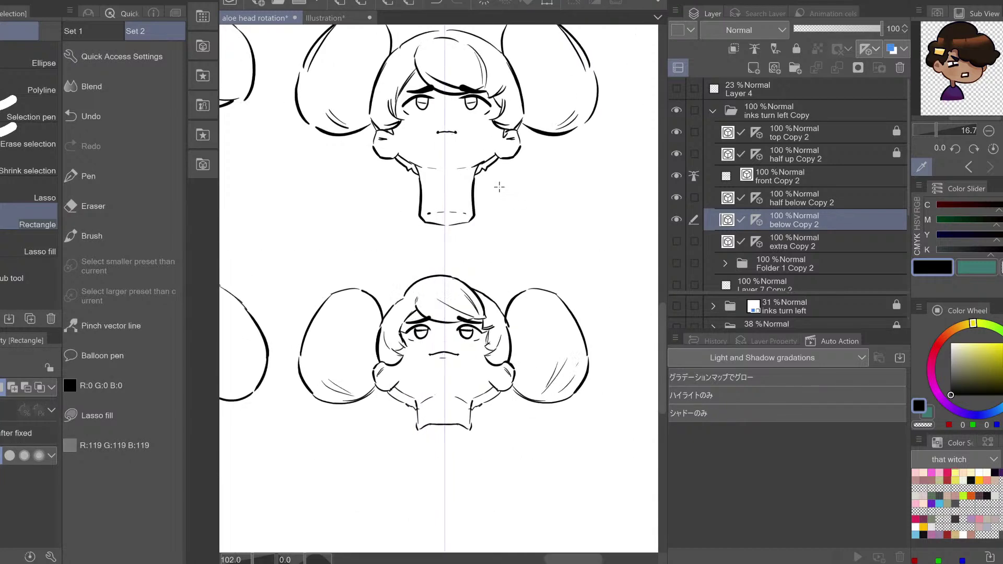
# Erase the stray strokes at the fringe's end beside the eye of the flipped front-facing low-angle head
pyautogui.press('e')
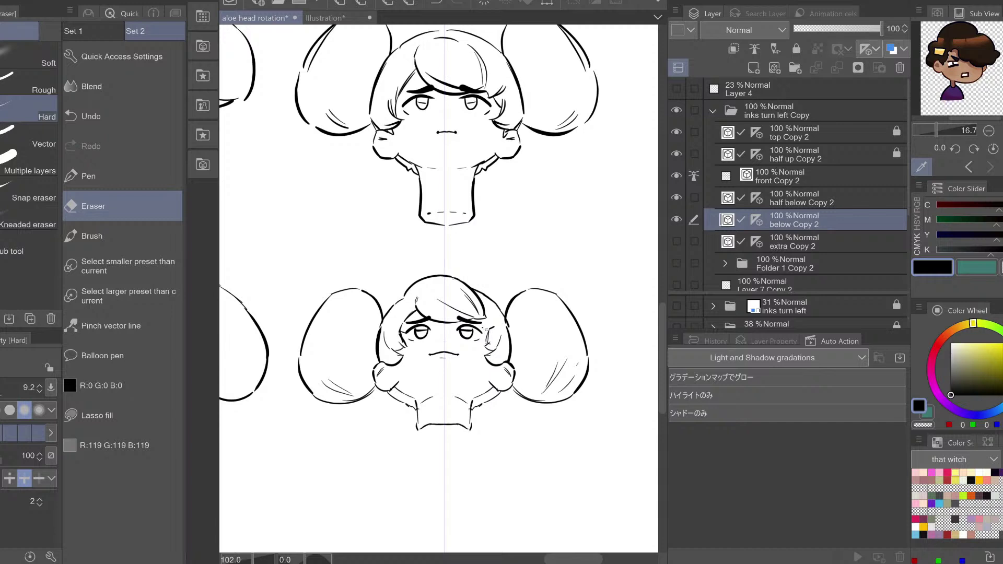
pyautogui.hotkey('ctrl', 'z')
pyautogui.moveTo(493, 332); pyautogui.dragTo(489, 327)
# Re-ink the short lock at the fringe's end on the front-facing low-angle head, comparing attempts with undo, redo and mirroring
pyautogui.press('p')
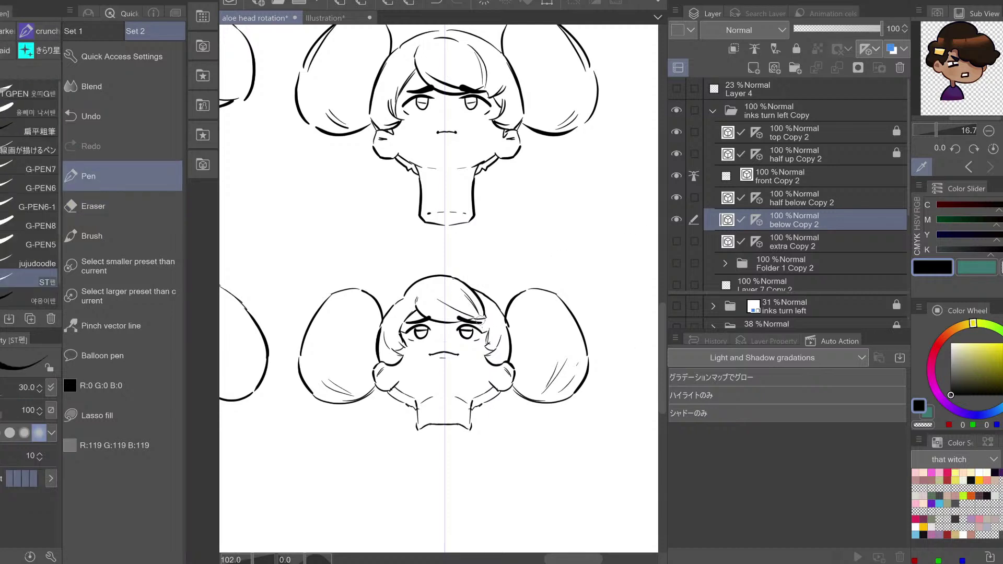
pyautogui.hotkey('ctrl', 'z')
pyautogui.moveTo(488, 328)
pyautogui.mouseDown()
pyautogui.moveTo(492, 355)
pyautogui.moveTo(489, 346)
pyautogui.mouseUp()
pyautogui.hotkey('ctrl', 'z')
pyautogui.hotkey('ctrl', 'z')
pyautogui.hotkey('ctrl', 'y')
pyautogui.hotkey('ctrl', 'z')
pyautogui.hotkey('ctrl', 'y')
pyautogui.hotkey('ctrl', 'z')
pyautogui.hotkey('ctrl', 'y')
pyautogui.hotkey('ctrl', 'z')
pyautogui.moveTo(486, 317); pyautogui.dragTo(483, 328)
pyautogui.press('h')
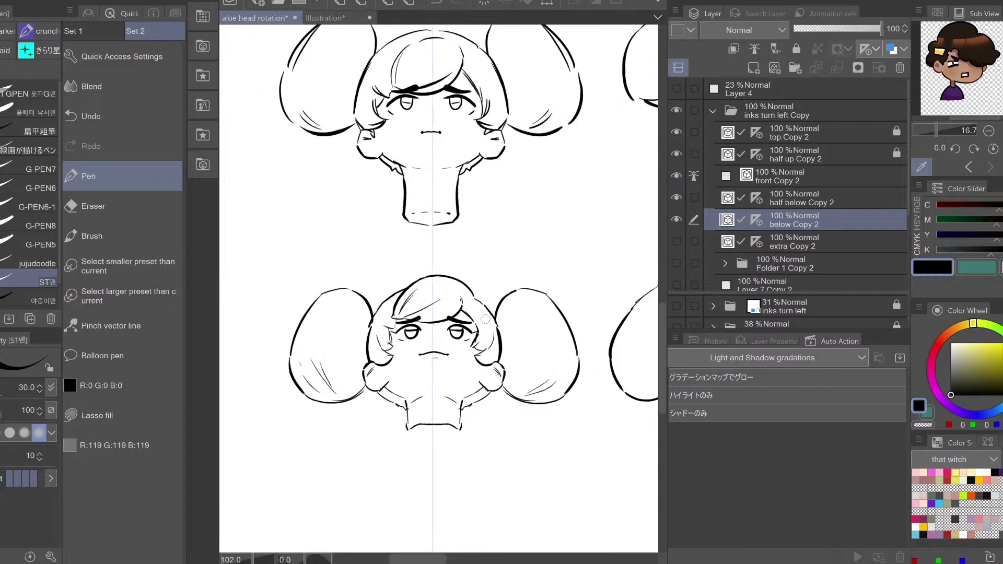
pyautogui.hotkey('ctrl', 'z')
pyautogui.moveTo(392, 316); pyautogui.dragTo(395, 328)
pyautogui.hotkey('ctrl', 'z')
pyautogui.hotkey('ctrl', 'y')
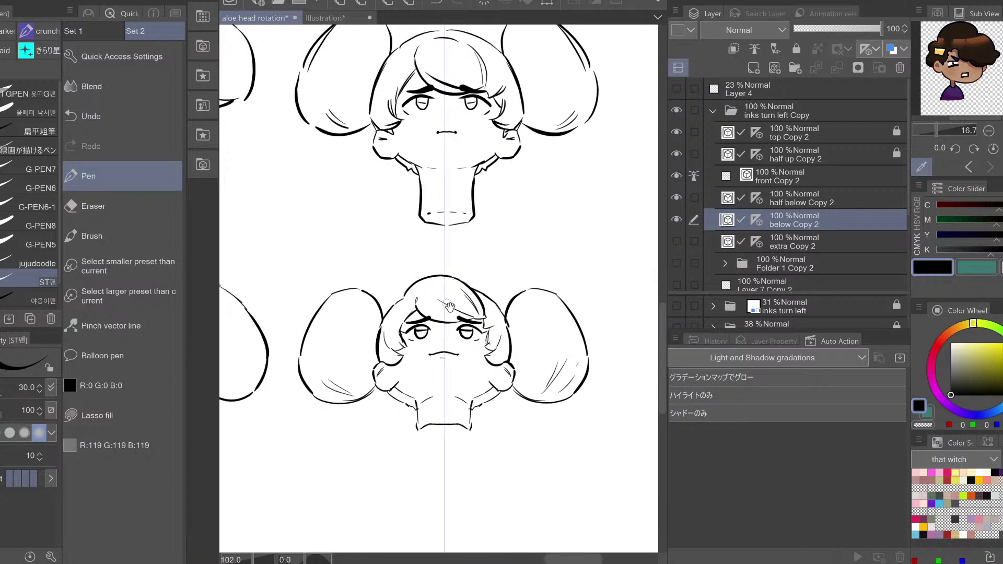
# Adjust the hair bun outline of the front-facing head on the half below Copy 2 layer with Pinch vector line
pyautogui.moveTo(457, 316)
pyautogui.mouseDown()
pyautogui.moveTo(465, 288)
pyautogui.moveTo(466, 323)
pyautogui.mouseUp()
pyautogui.moveTo(441, 254); pyautogui.dragTo(447, 328)
pyautogui.hotkey('ctrl', 'space')
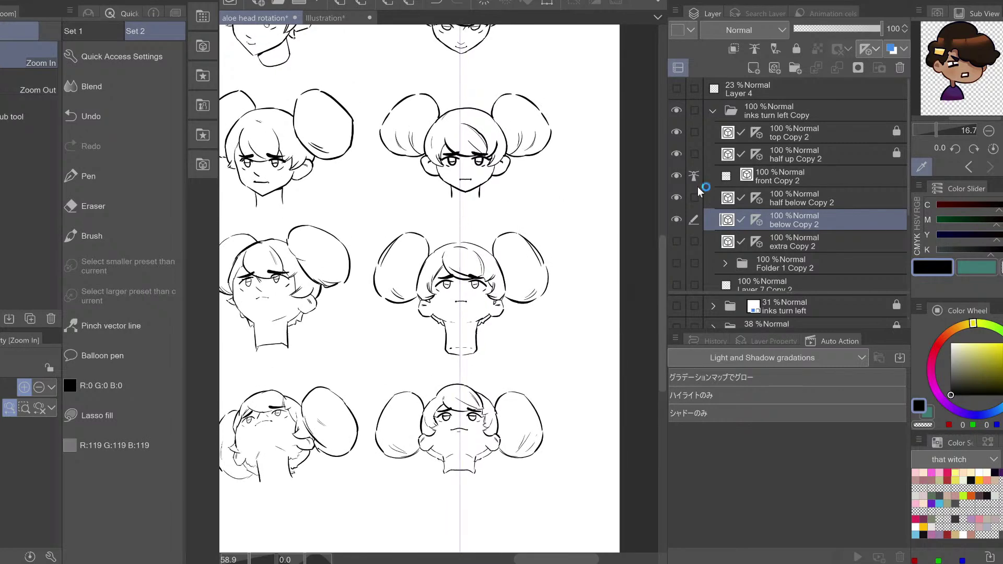
pyautogui.click(817, 201)
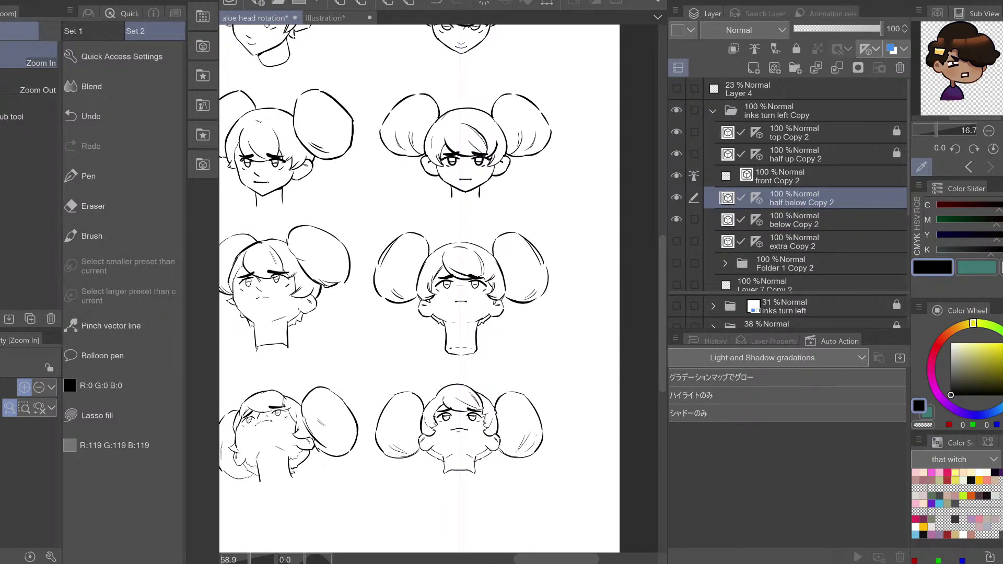
pyautogui.click(107, 325)
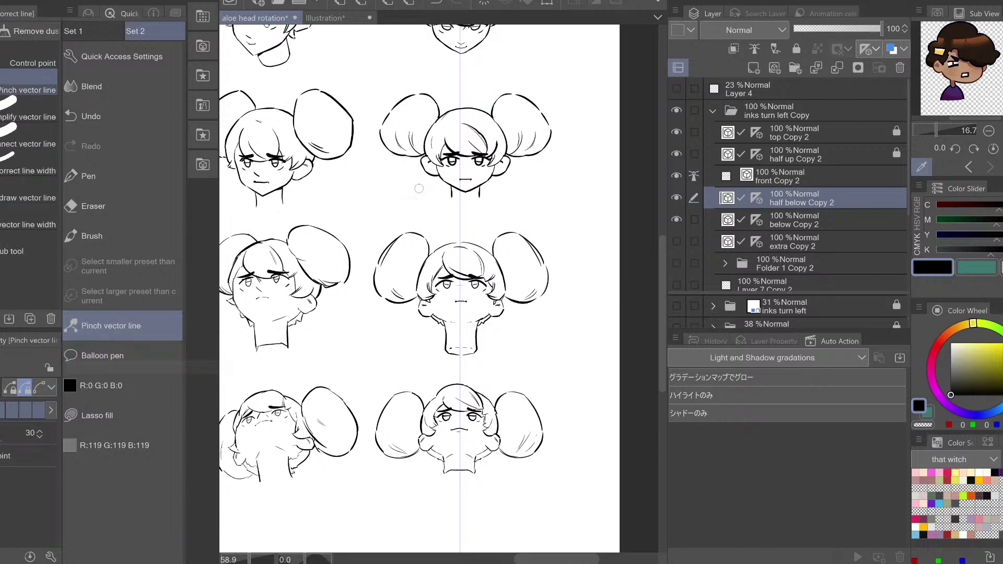
pyautogui.click(677, 198)
pyautogui.click(677, 198)
pyautogui.moveTo(666, 91); pyautogui.dragTo(715, 91)
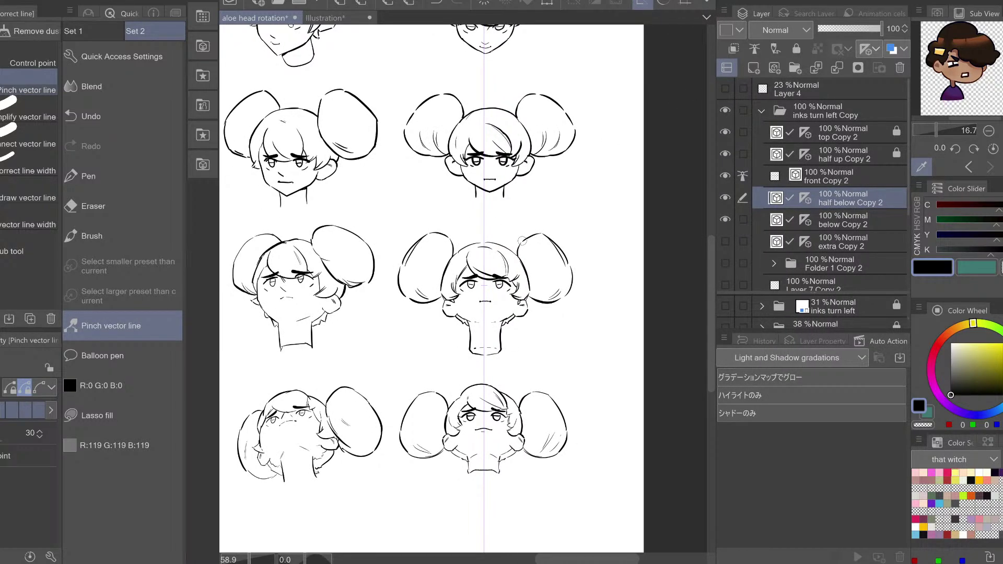
pyautogui.hotkey('ctrl', 'z')
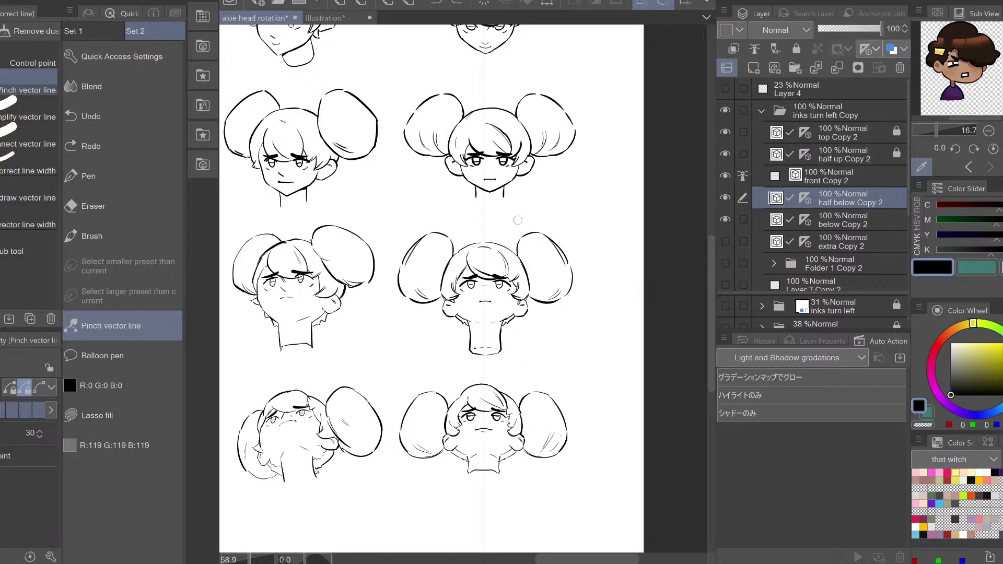
pyautogui.moveTo(522, 238); pyautogui.dragTo(542, 233)
pyautogui.press('h')
pyautogui.press('h')
# Make below Copy 2 the active layer, undo the latest change and review the lower rows of heads
pyautogui.moveTo(508, 299); pyautogui.dragTo(549, 213)
pyautogui.moveTo(472, 351); pyautogui.dragTo(526, 256)
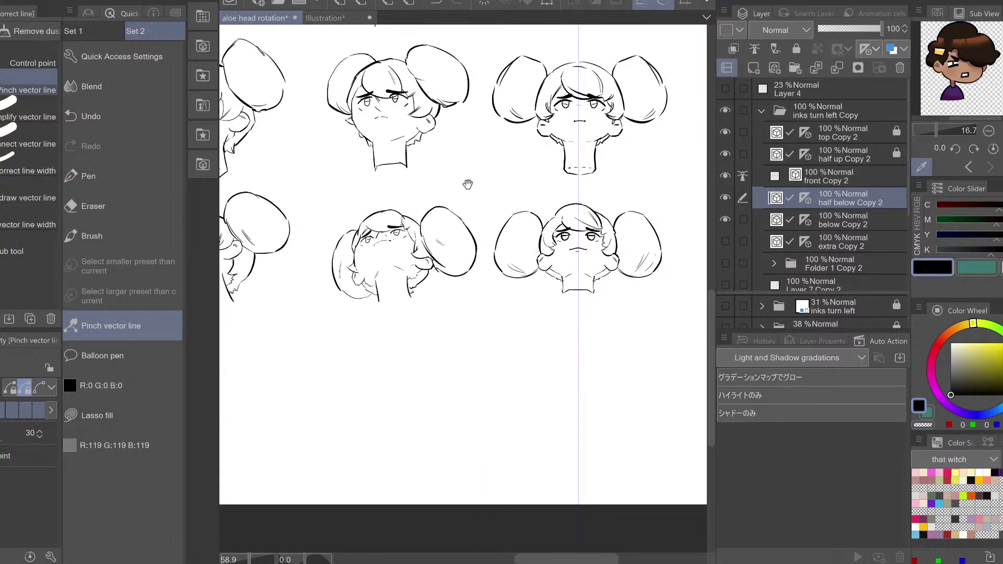
pyautogui.keyDown('ctrl'); pyautogui.keyDown('shift'); pyautogui.click(367, 298); pyautogui.keyUp('shift'); pyautogui.keyUp('ctrl')
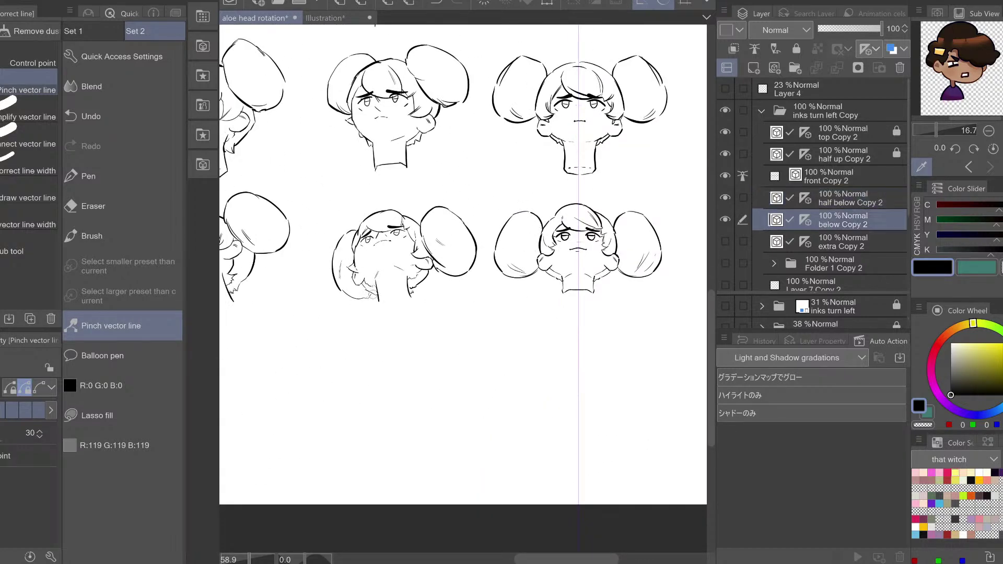
pyautogui.hotkey('ctrl', 'z')
pyautogui.moveTo(525, 206); pyautogui.dragTo(483, 272)
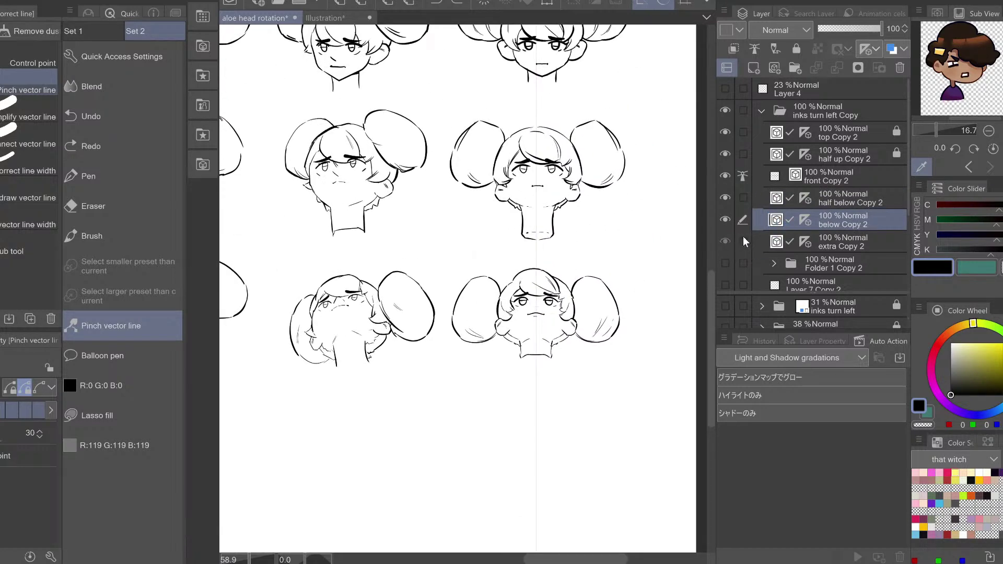
# Flip the round head with two buns in the last row horizontally on the extra Copy 2 layer, using a rectangular selection
pyautogui.moveTo(354, 391)
pyautogui.mouseDown()
pyautogui.moveTo(477, 286)
pyautogui.moveTo(421, 302)
pyautogui.moveTo(565, 283)
pyautogui.moveTo(590, 323)
pyautogui.mouseUp()
pyautogui.press('h')
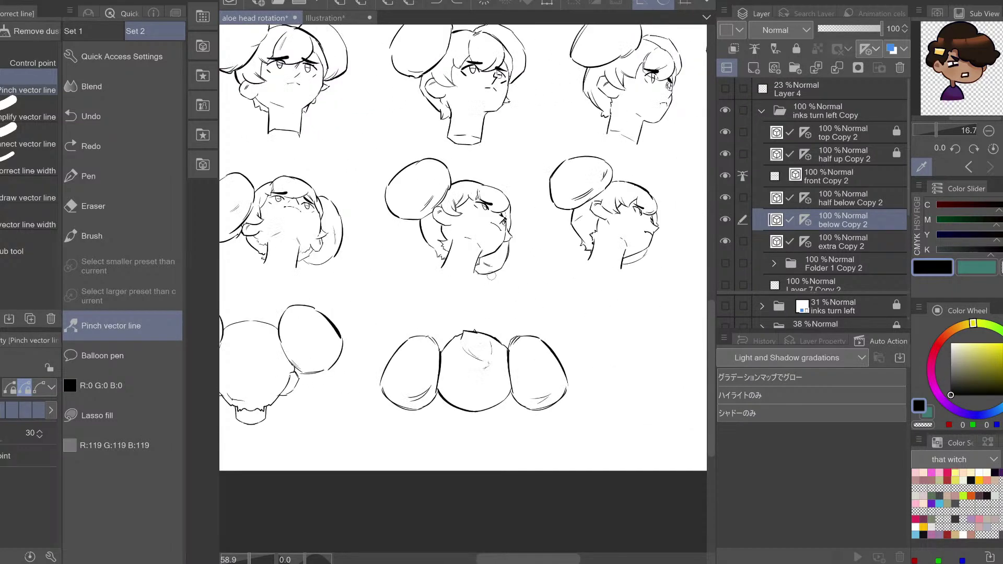
pyautogui.press('h')
pyautogui.click(845, 243)
pyautogui.press('m')
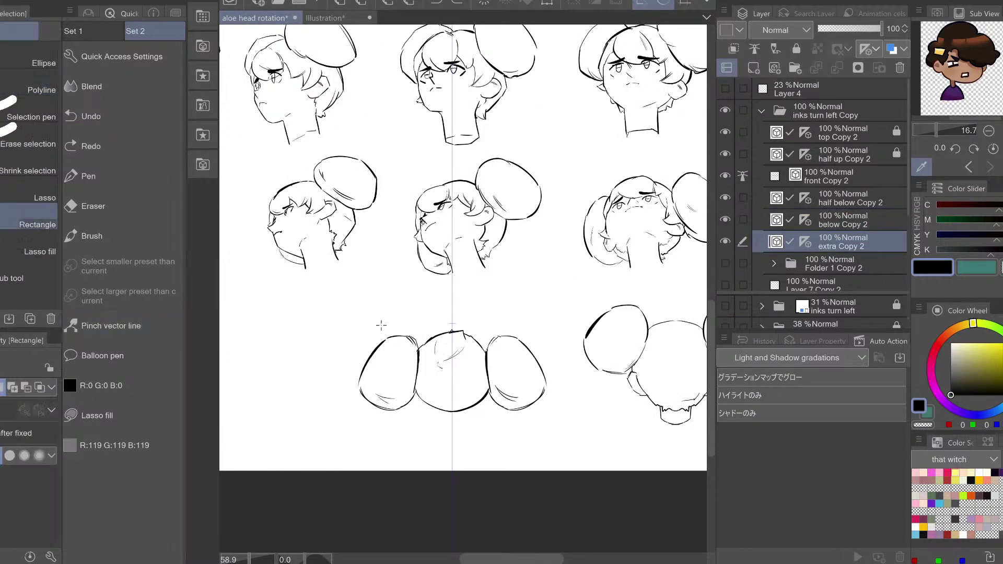
pyautogui.moveTo(317, 304); pyautogui.dragTo(535, 411)
pyautogui.hotkey('ctrl', 'd')
pyautogui.click(642, 3)
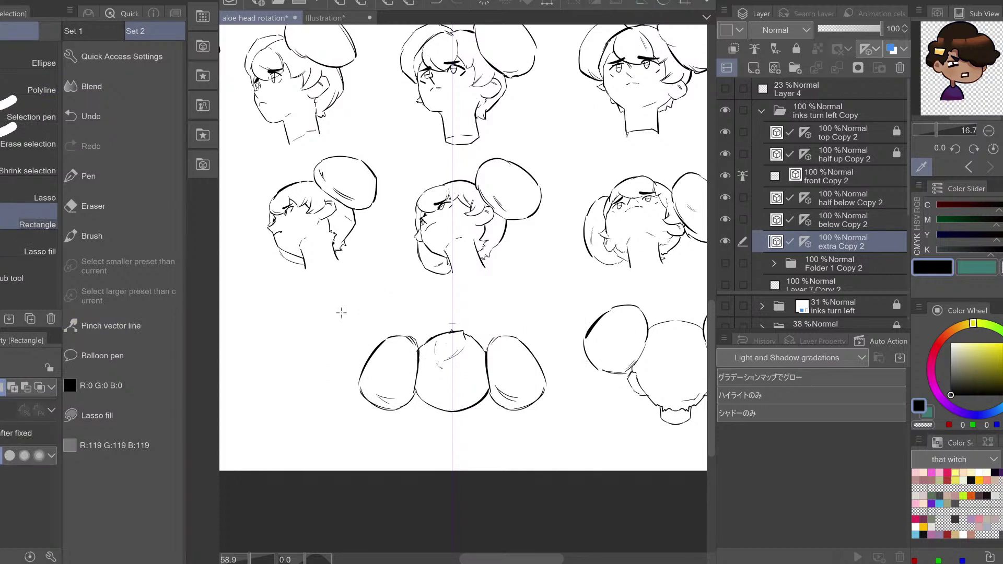
pyautogui.moveTo(336, 307)
pyautogui.mouseDown()
pyautogui.moveTo(531, 403)
pyautogui.moveTo(568, 439)
pyautogui.mouseUp()
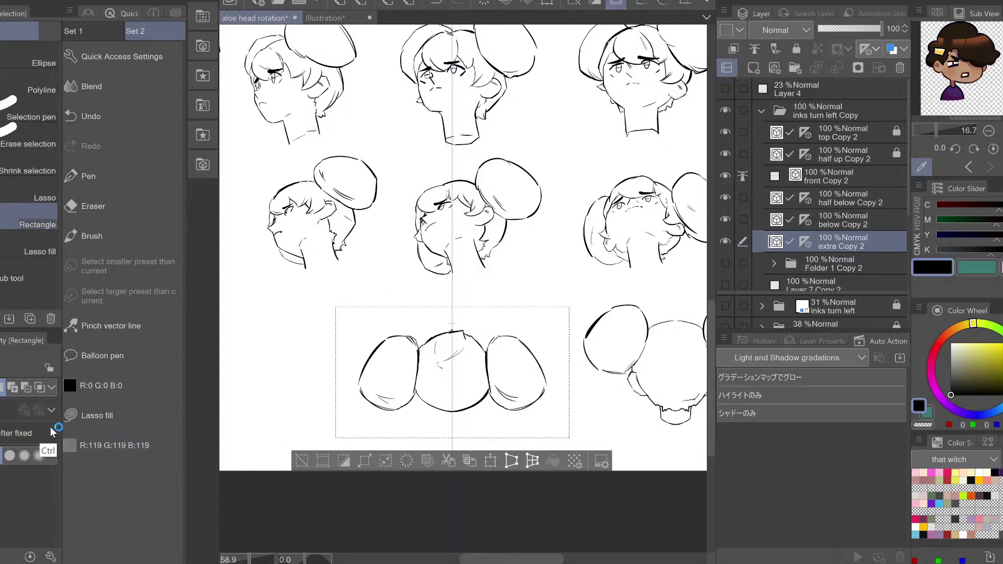
pyautogui.hotkey('ctrl', 't')
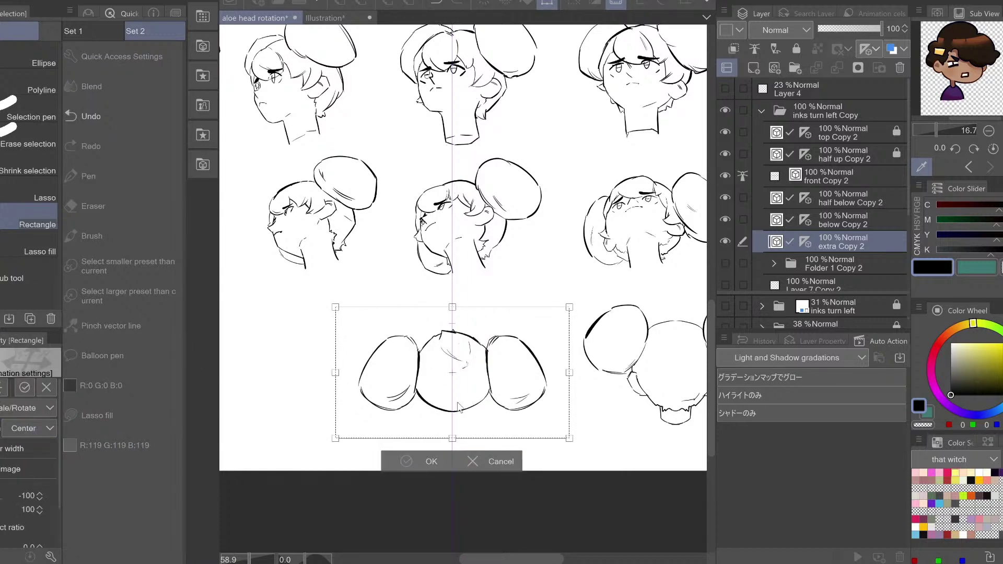
pyautogui.press('Return')
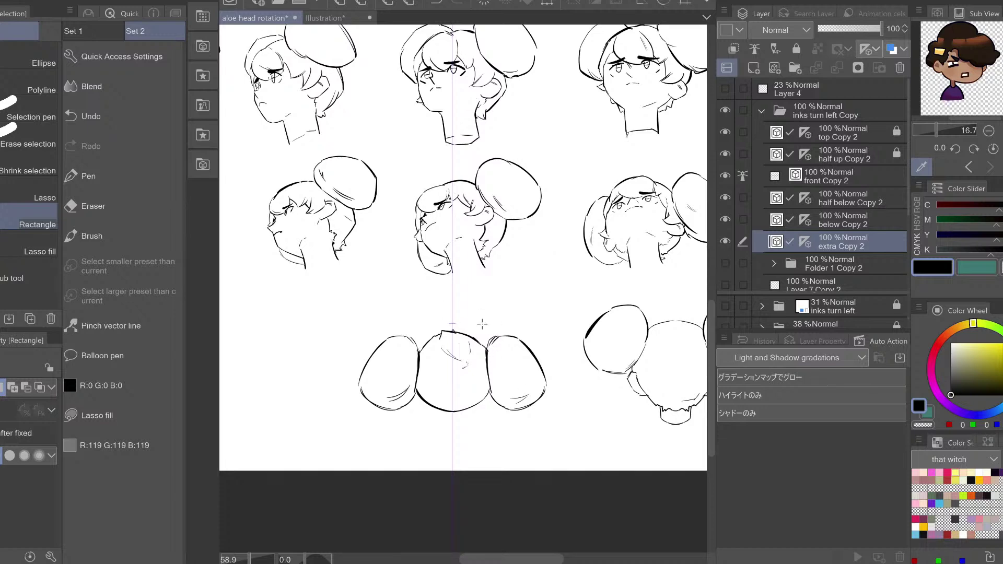
# Examine the whole head rotation sheet and its lower rows closely, with the inks turn left Copy folder collapsed
pyautogui.moveTo(482, 324); pyautogui.dragTo(467, 501)
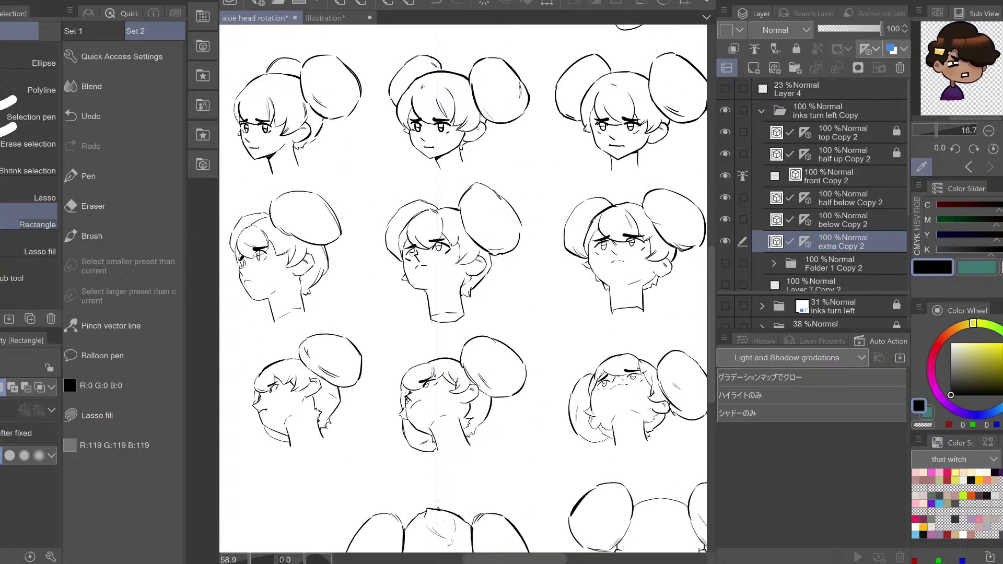
pyautogui.hotkey('ctrl', 'space')
pyautogui.moveTo(483, 231); pyautogui.dragTo(410, 234)
pyautogui.scroll(5, 491, 205)
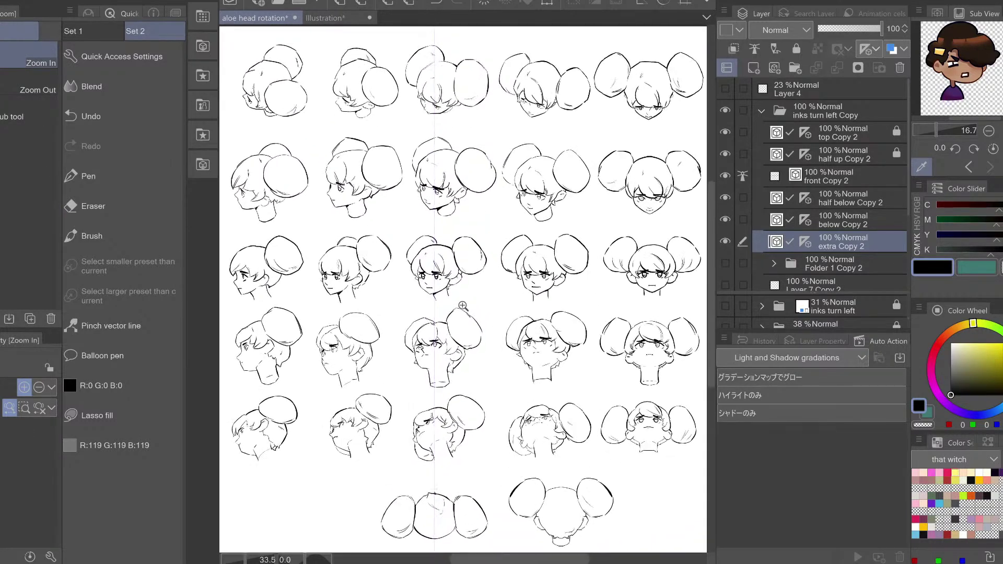
pyautogui.scroll(-4, 469, 301)
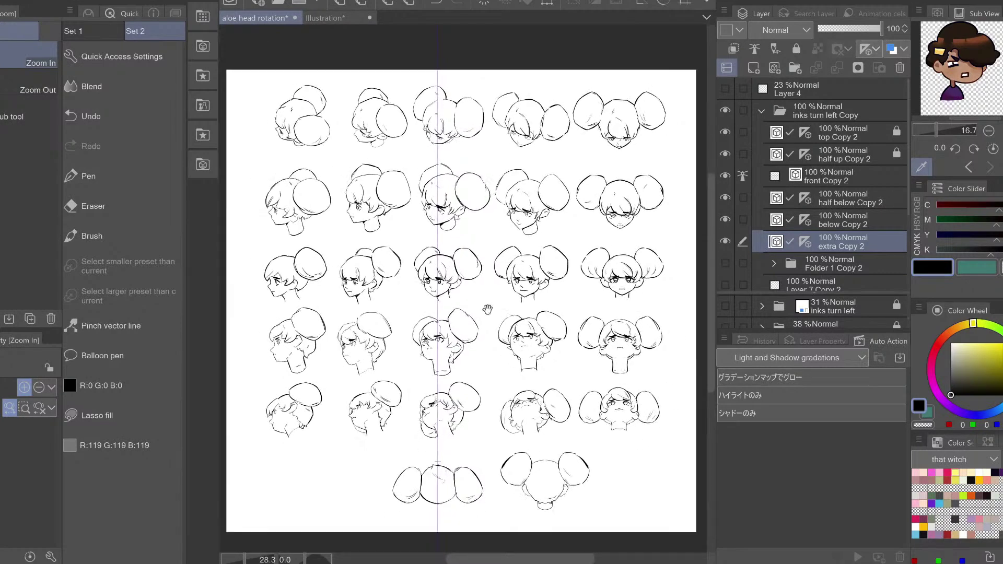
pyautogui.scroll(-1, 486, 309)
pyautogui.moveTo(507, 291); pyautogui.dragTo(506, 292)
pyautogui.click(761, 111)
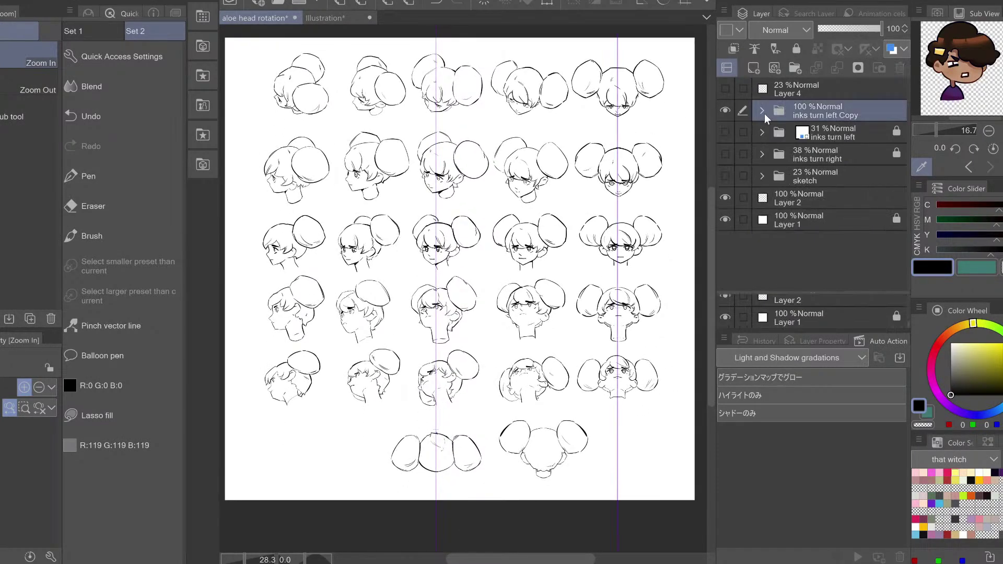
pyautogui.moveTo(519, 228); pyautogui.dragTo(548, 228)
pyautogui.moveTo(509, 121); pyautogui.dragTo(537, 65)
pyautogui.scroll(2, 516, 249)
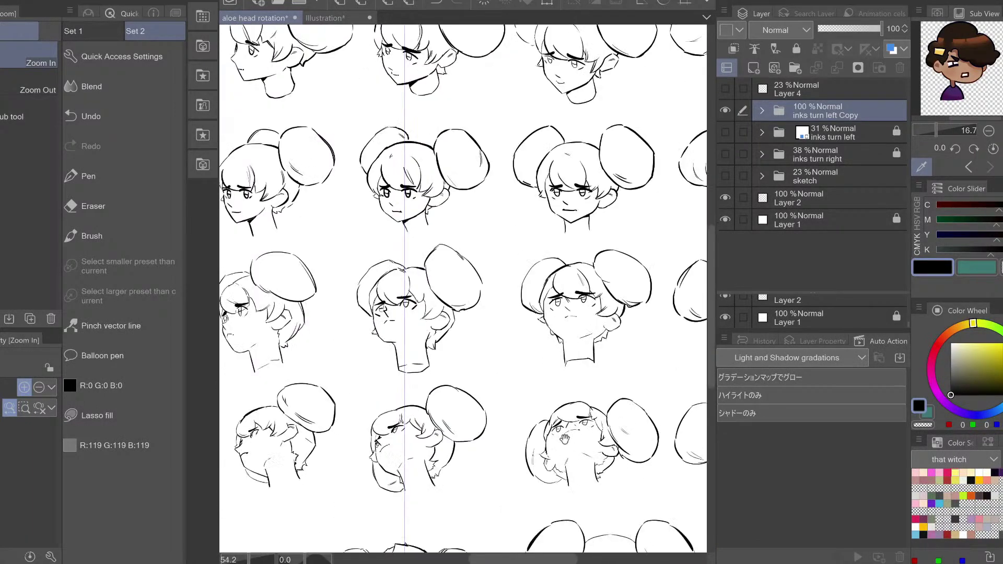
pyautogui.moveTo(564, 522); pyautogui.dragTo(569, 317)
pyautogui.scroll(2, 563, 390)
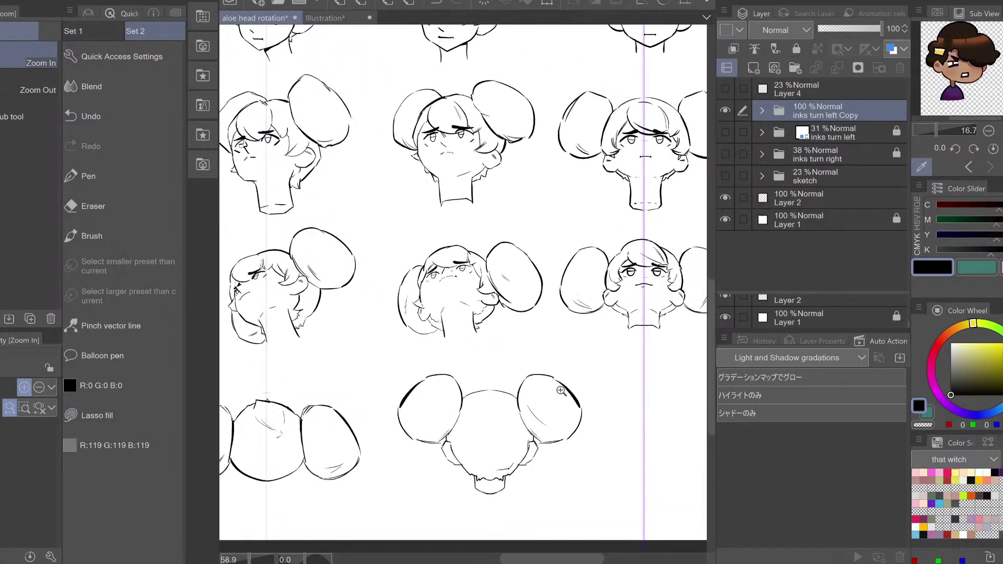
pyautogui.moveTo(563, 391); pyautogui.dragTo(585, 327)
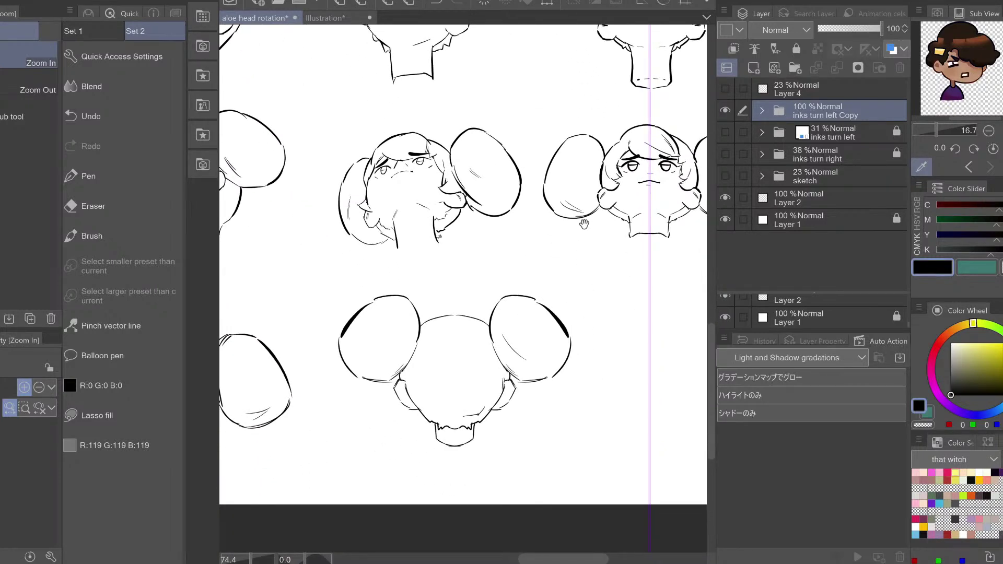
pyautogui.scroll(-2, 557, 291)
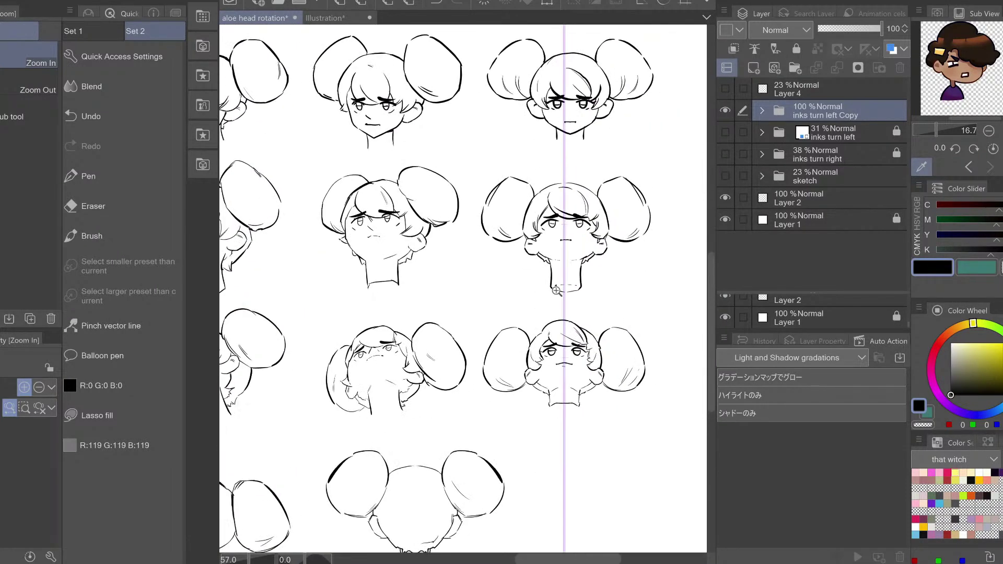
pyautogui.moveTo(557, 291); pyautogui.dragTo(491, 285)
pyautogui.moveTo(498, 176)
pyautogui.mouseDown()
pyautogui.moveTo(601, 225)
pyautogui.moveTo(581, 227)
pyautogui.mouseUp()
pyautogui.scroll(-4, 601, 226)
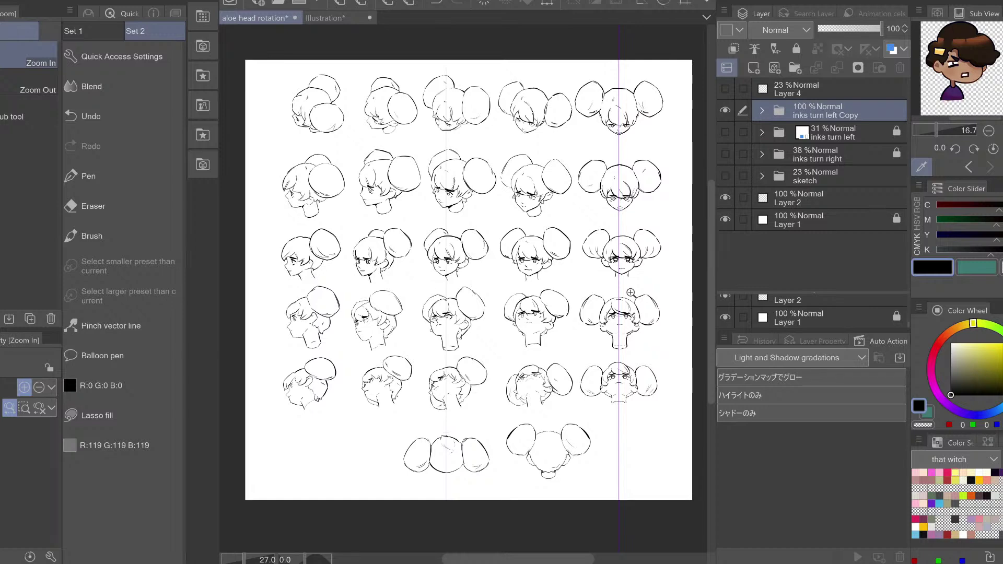
pyautogui.moveTo(316, 97); pyautogui.dragTo(335, 85)
pyautogui.moveTo(349, 377); pyautogui.dragTo(357, 196)
pyautogui.moveTo(371, 353); pyautogui.dragTo(339, 291)
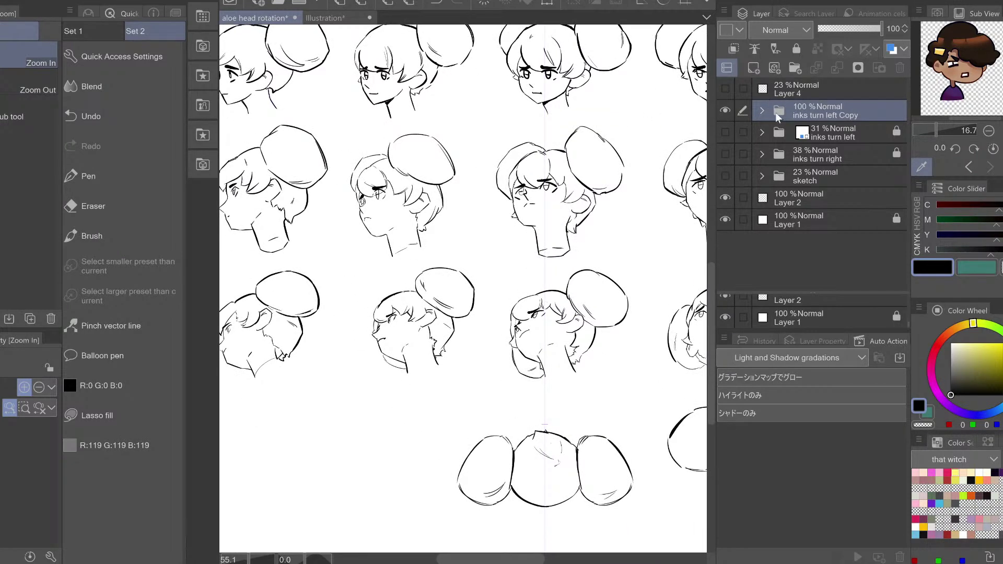
# Expand the inks turn left Copy folder and check the below, extra and half below Copy 2 layers by toggling their visibility
pyautogui.click(760, 110)
pyautogui.click(841, 223)
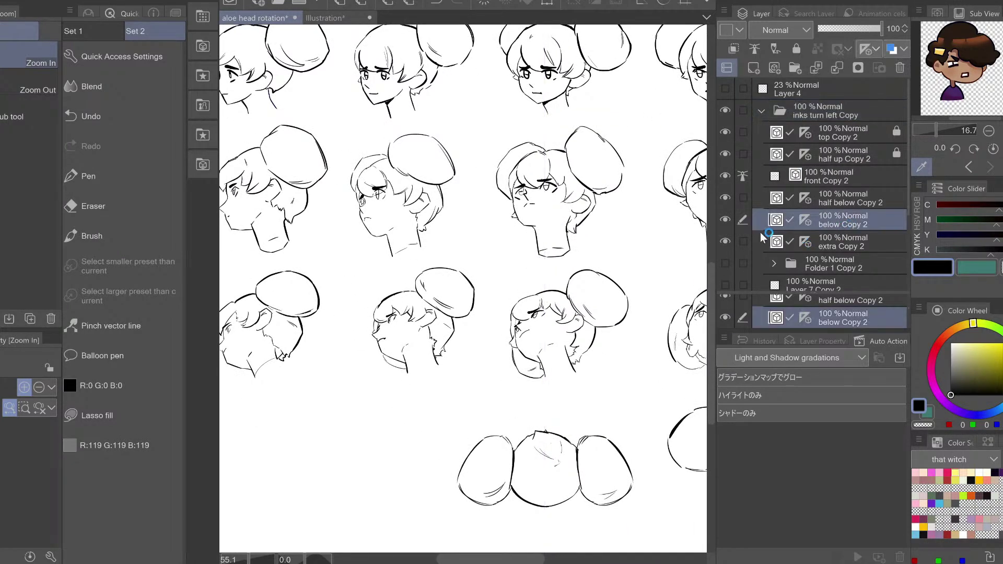
pyautogui.click(724, 220)
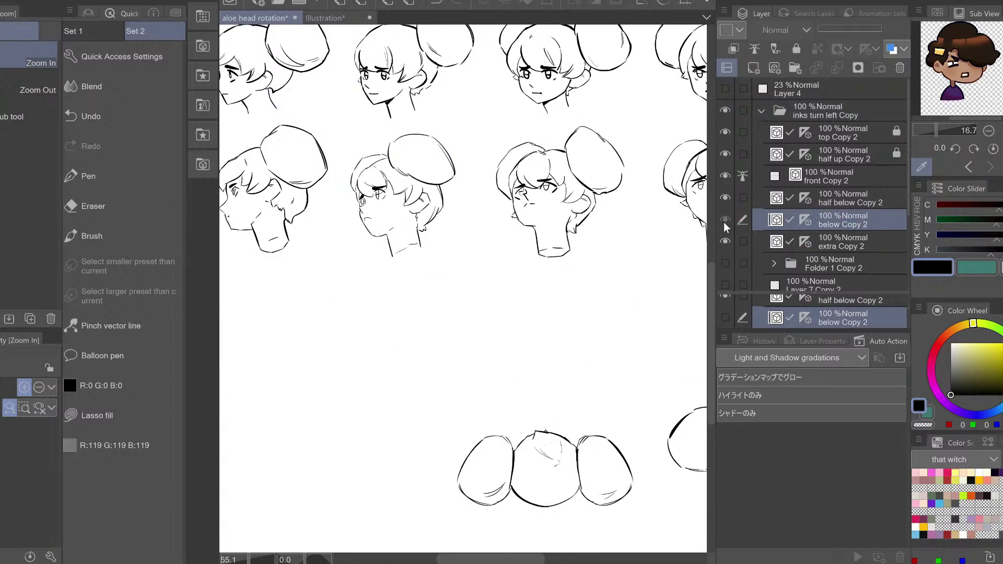
pyautogui.click(844, 243)
pyautogui.click(725, 238)
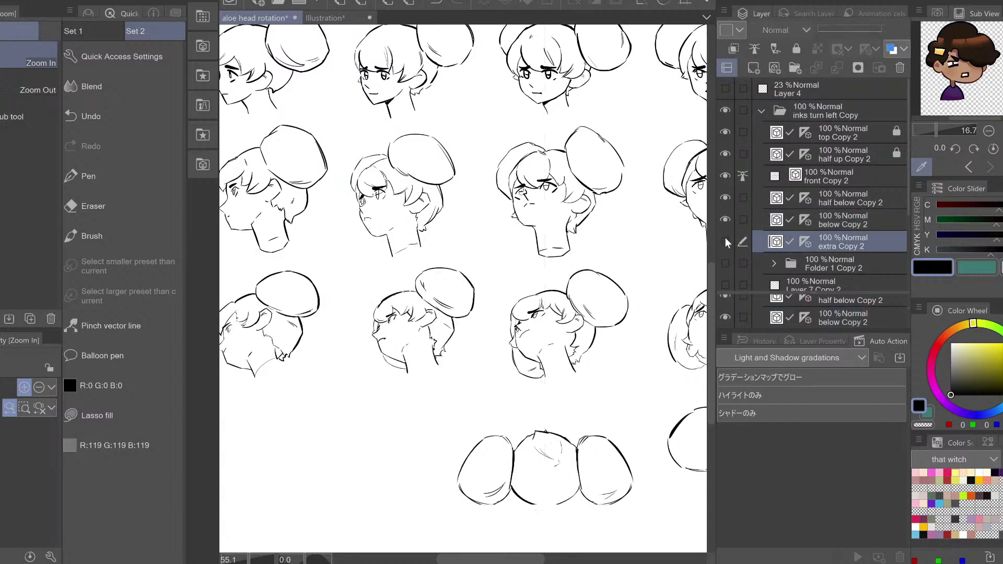
pyautogui.click(725, 238)
pyautogui.click(835, 197)
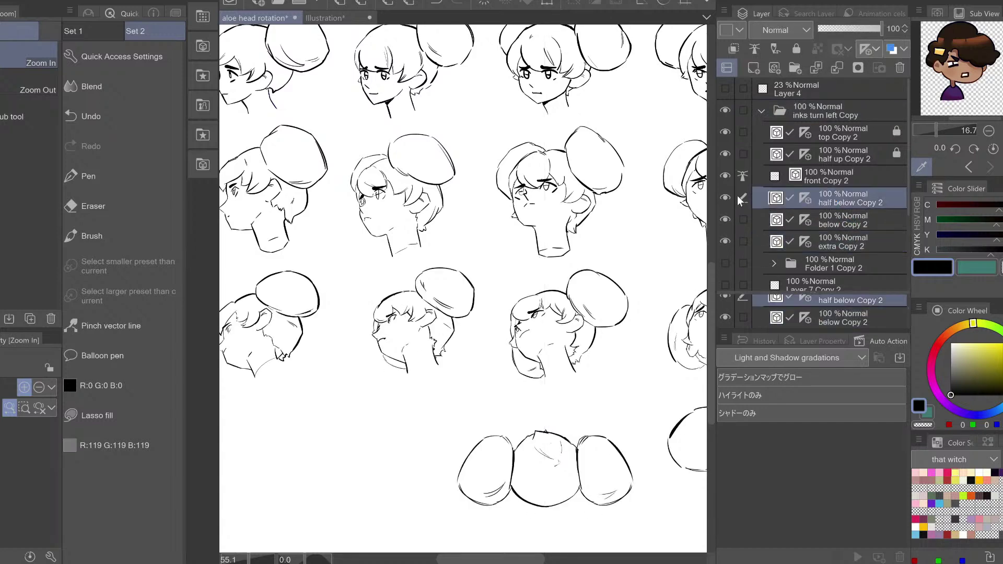
pyautogui.click(720, 198)
pyautogui.click(722, 198)
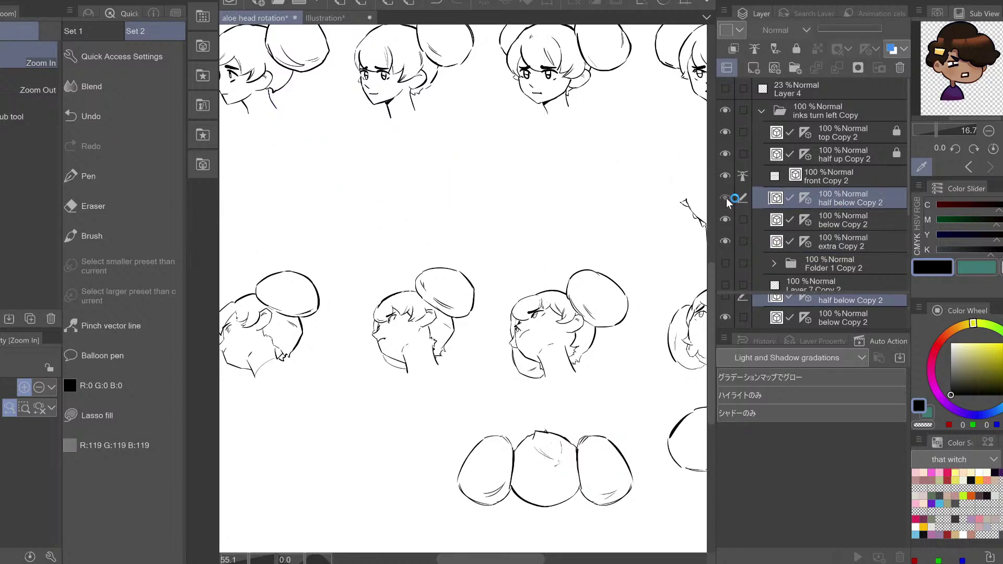
# Touch up the face and hair lines of the half below row's second head with Correct line width and Pinch vector line
pyautogui.moveTo(352, 208); pyautogui.dragTo(367, 307)
pyautogui.click(105, 322)
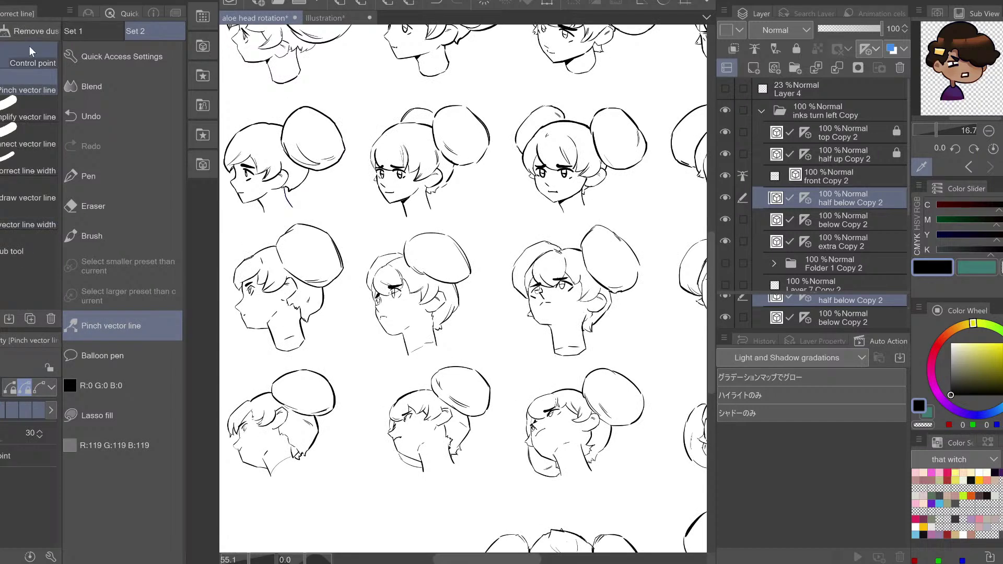
pyautogui.click(26, 172)
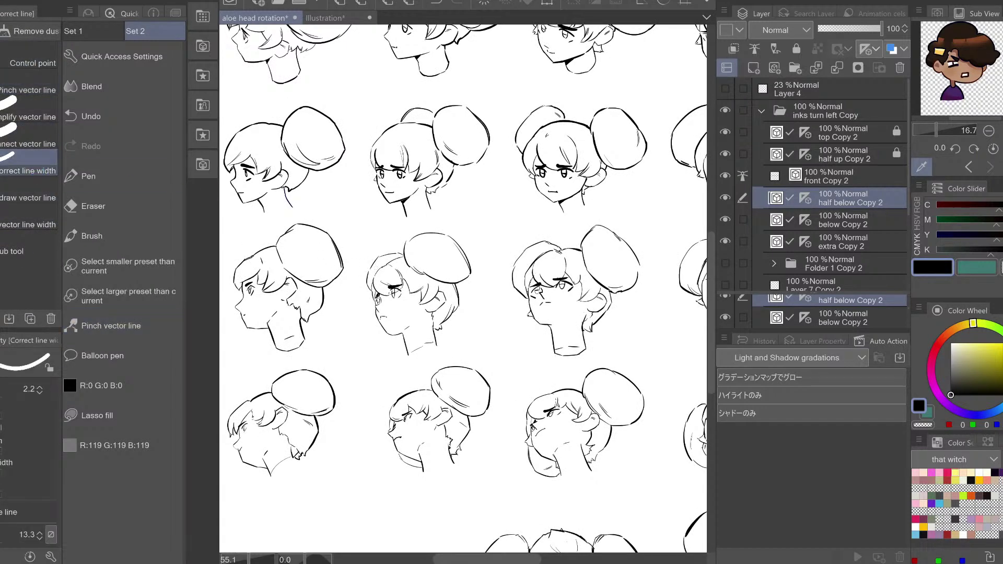
pyautogui.moveTo(376, 318); pyautogui.dragTo(382, 328)
pyautogui.press('h')
pyautogui.moveTo(552, 283); pyautogui.dragTo(557, 271)
pyautogui.press('h')
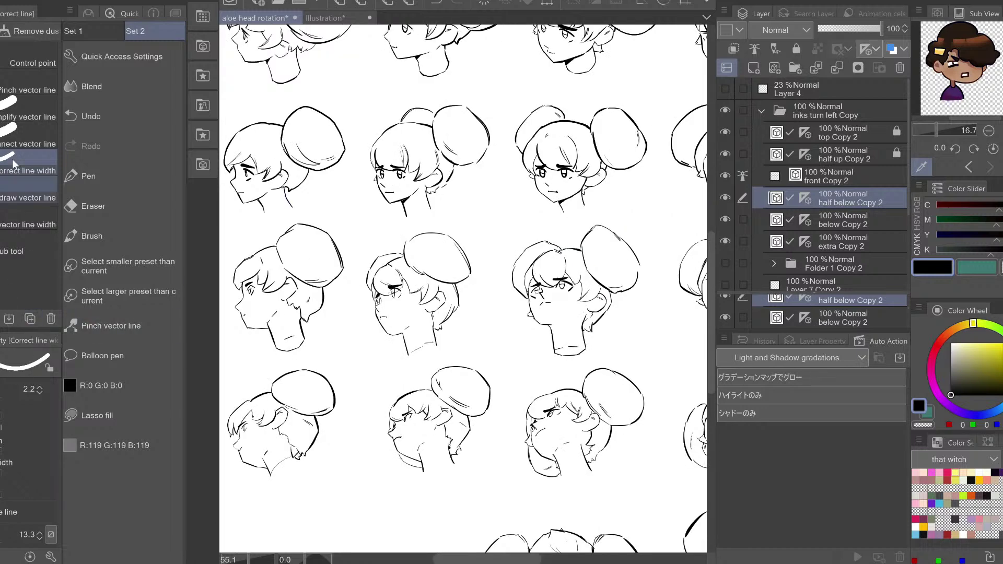
pyautogui.click(42, 89)
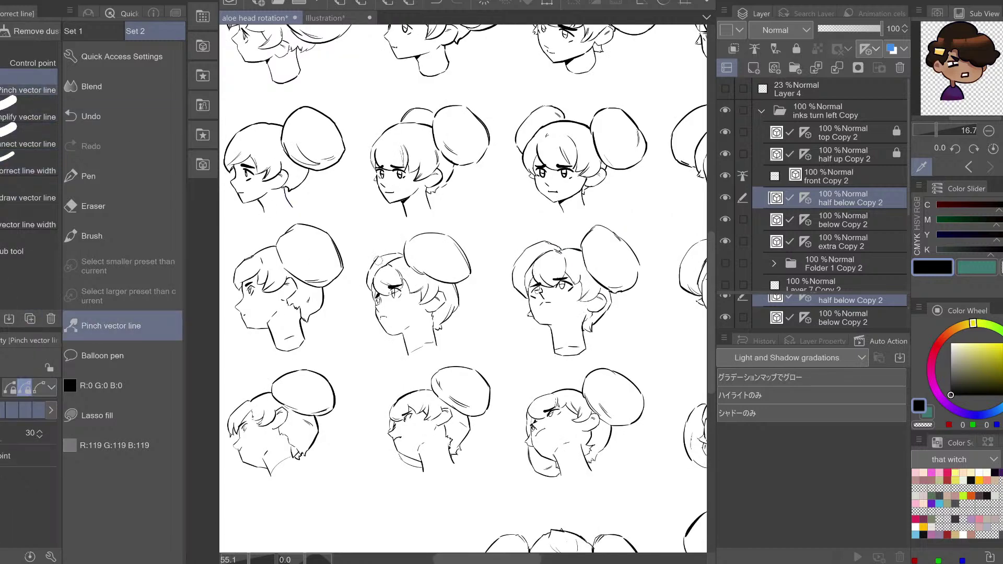
pyautogui.moveTo(377, 259); pyautogui.dragTo(375, 257)
# Make below Copy 2 the active layer and toggle its visibility to check the lowest row of angled heads
pyautogui.moveTo(410, 367); pyautogui.dragTo(440, 212)
pyautogui.moveTo(407, 291); pyautogui.dragTo(412, 253)
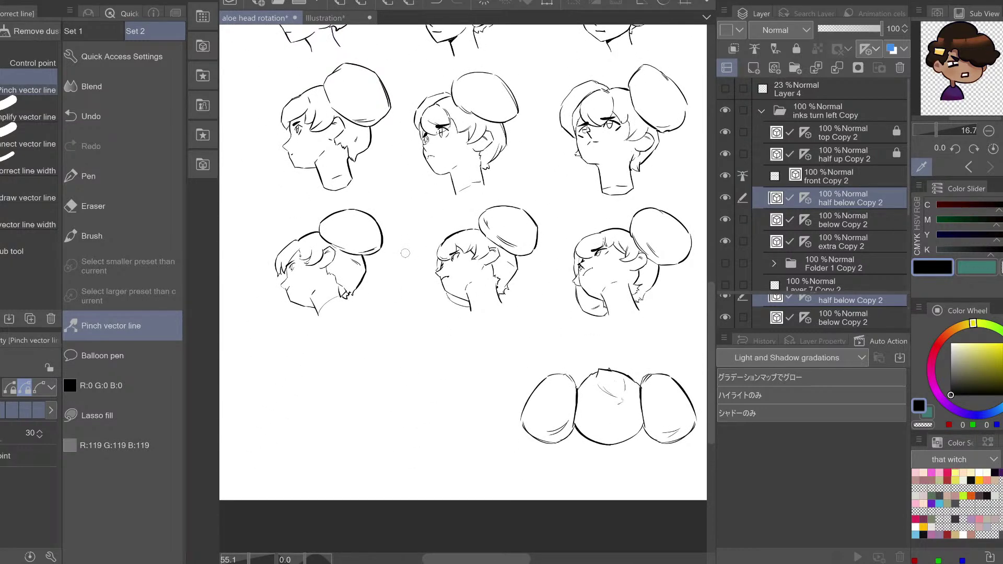
pyautogui.click(854, 224)
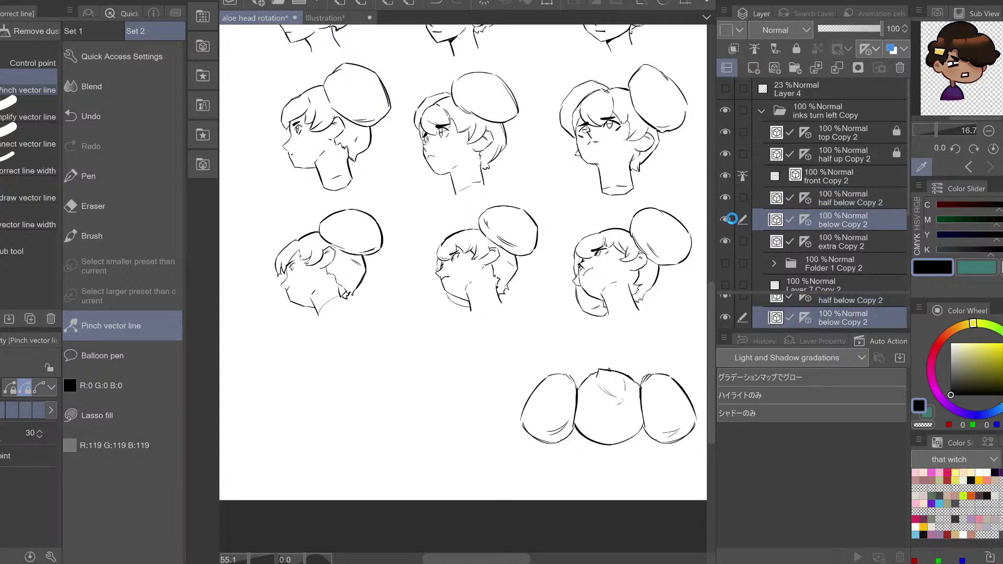
pyautogui.click(727, 218)
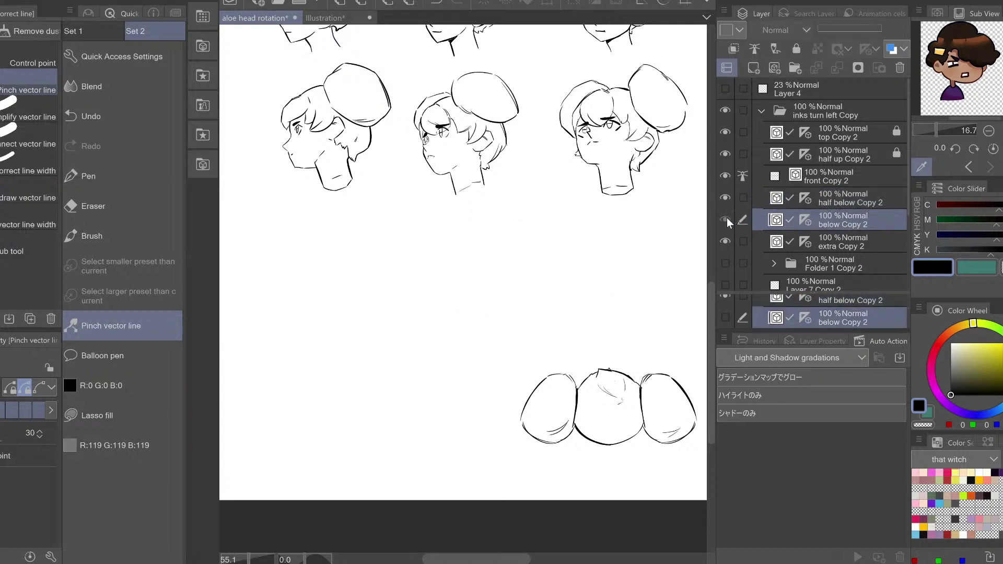
pyautogui.click(726, 218)
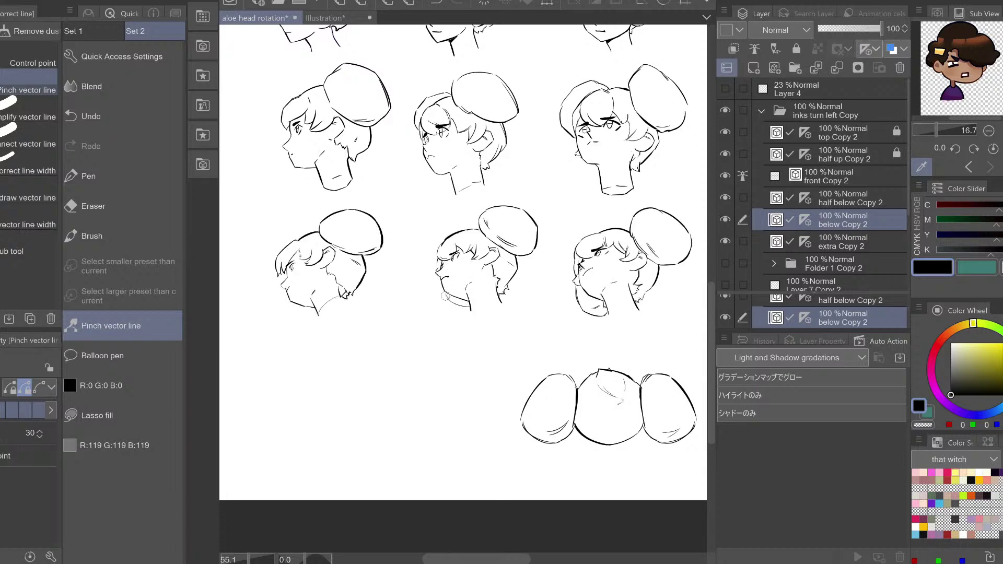
# Try reshaping the line beneath the jaw of the below row's second head, comparing it with undo, redo and mirroring
pyautogui.hotkey('ctrl', 'z')
pyautogui.moveTo(447, 300); pyautogui.dragTo(451, 304)
pyautogui.press('h')
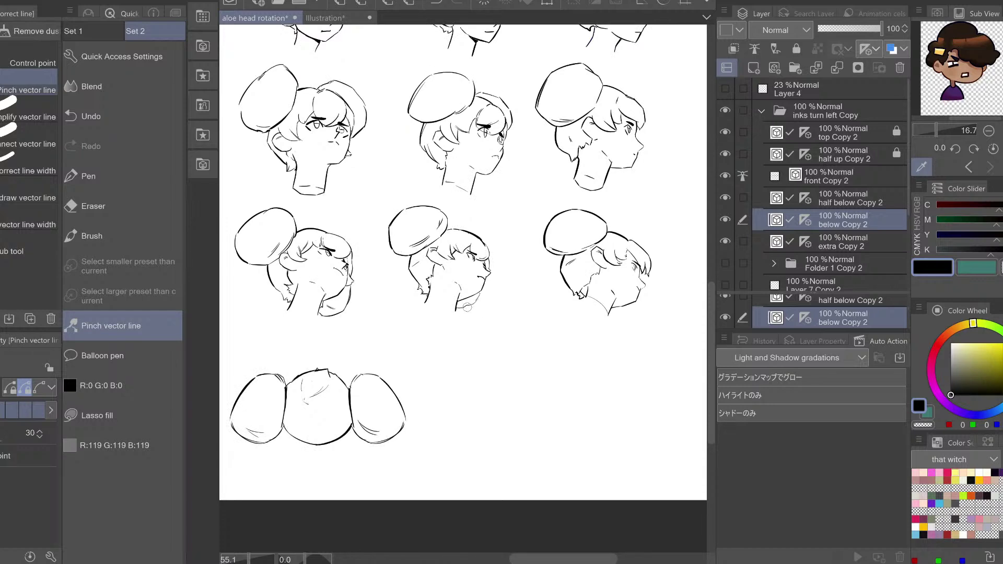
pyautogui.hotkey('ctrl', 'z')
pyautogui.hotkey('ctrl', 'y')
pyautogui.hotkey('ctrl', 'z')
pyautogui.press('h')
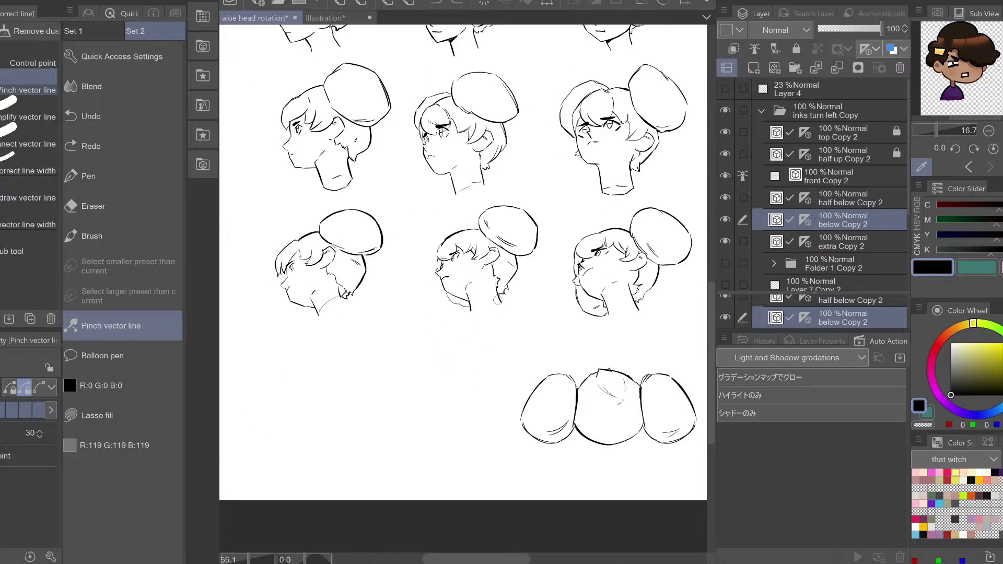
# Reshape the curved line beneath the jaw of the below row's second head with Pinch vector line
pyautogui.press('e')
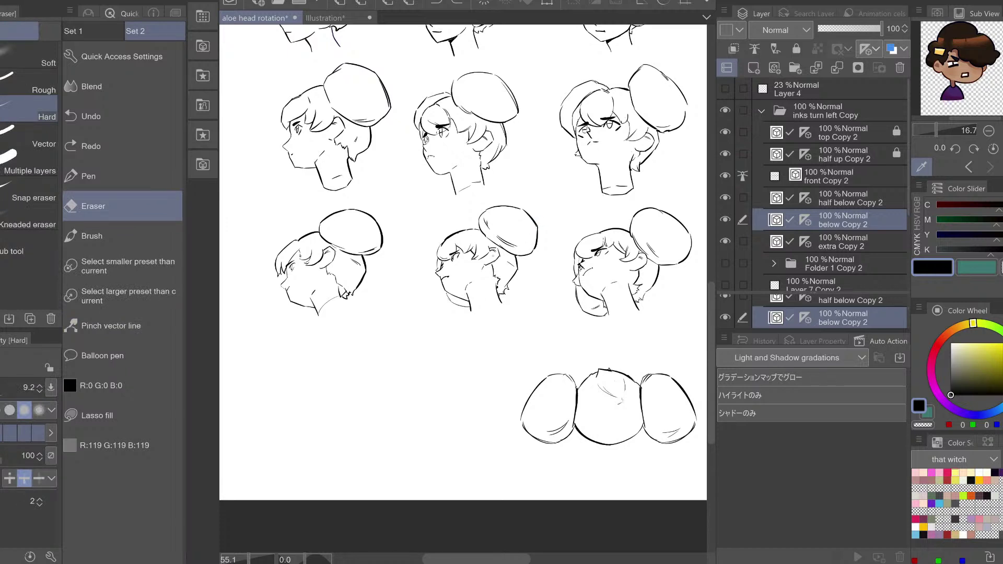
pyautogui.click(108, 325)
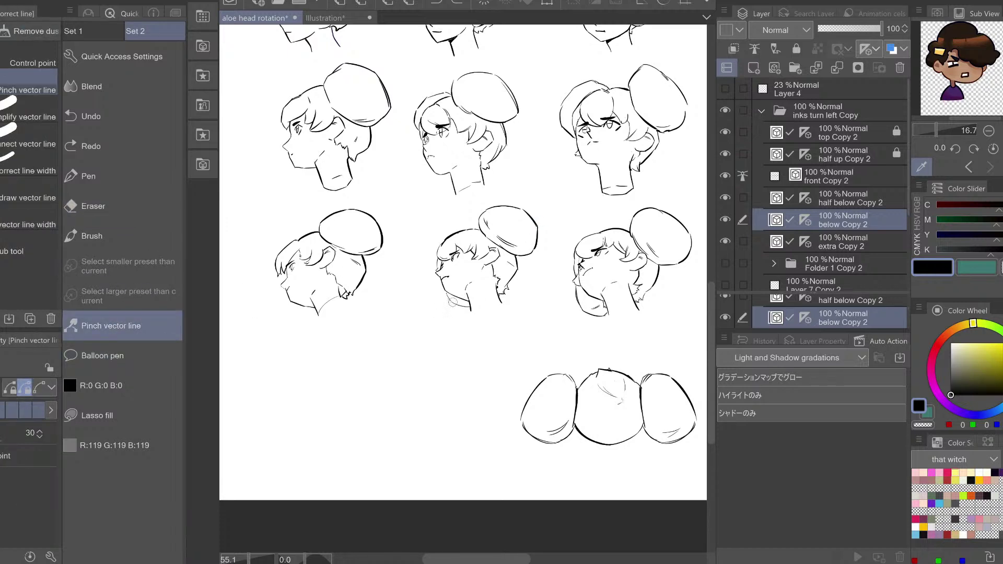
pyautogui.moveTo(453, 301); pyautogui.dragTo(456, 306)
# Review the lower rows and the complete sheet of heads at a reduced view
pyautogui.moveTo(470, 414); pyautogui.dragTo(334, 387)
pyautogui.moveTo(439, 309); pyautogui.dragTo(409, 330)
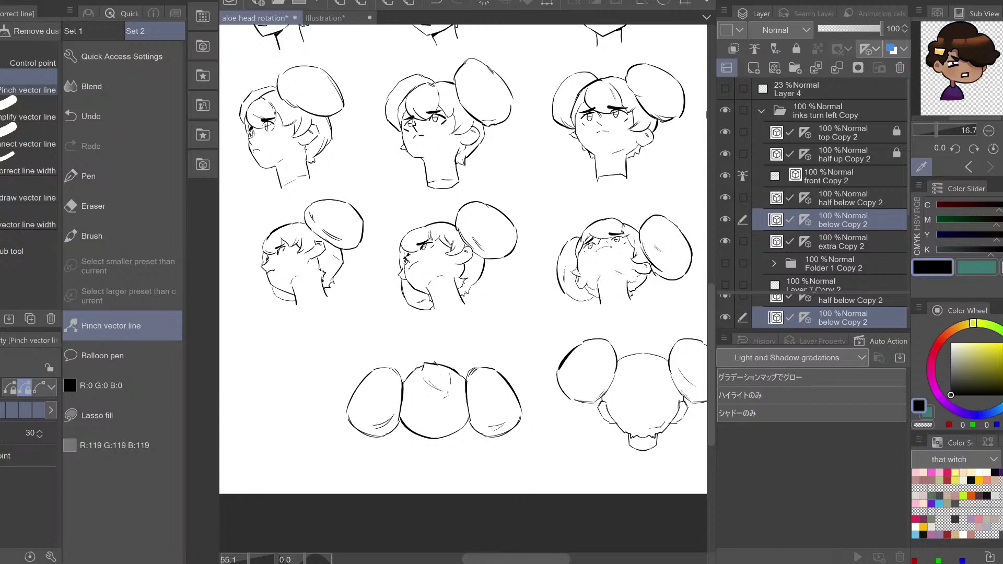
pyautogui.hotkey('ctrl', 'space')
pyautogui.moveTo(400, 202); pyautogui.dragTo(378, 212)
pyautogui.moveTo(411, 155); pyautogui.dragTo(411, 160)
pyautogui.scroll(4, 385, 302)
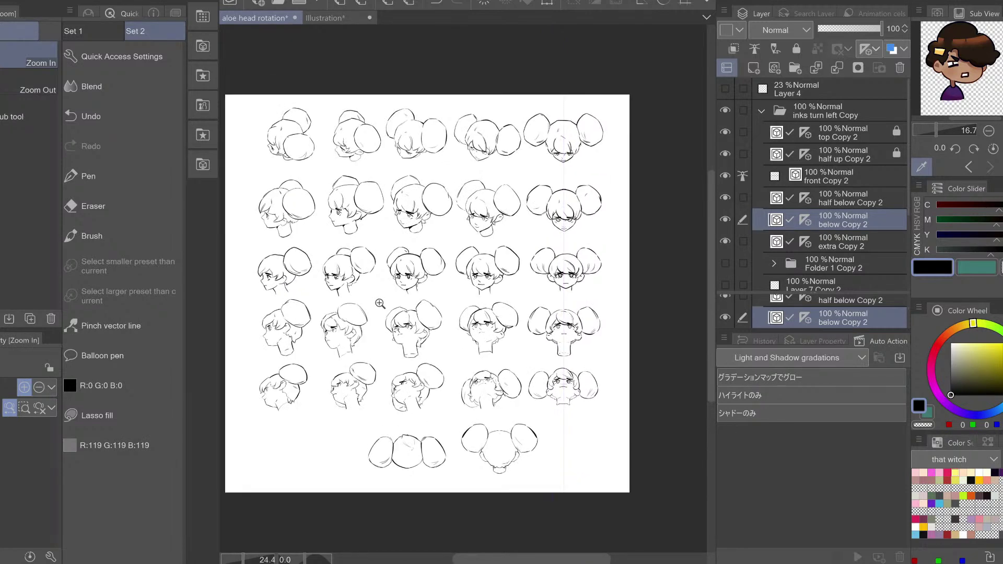
# On half below Copy 2, reshape the bun outline of the row's third head with Pinch vector line and save the file
pyautogui.moveTo(385, 302); pyautogui.dragTo(433, 309)
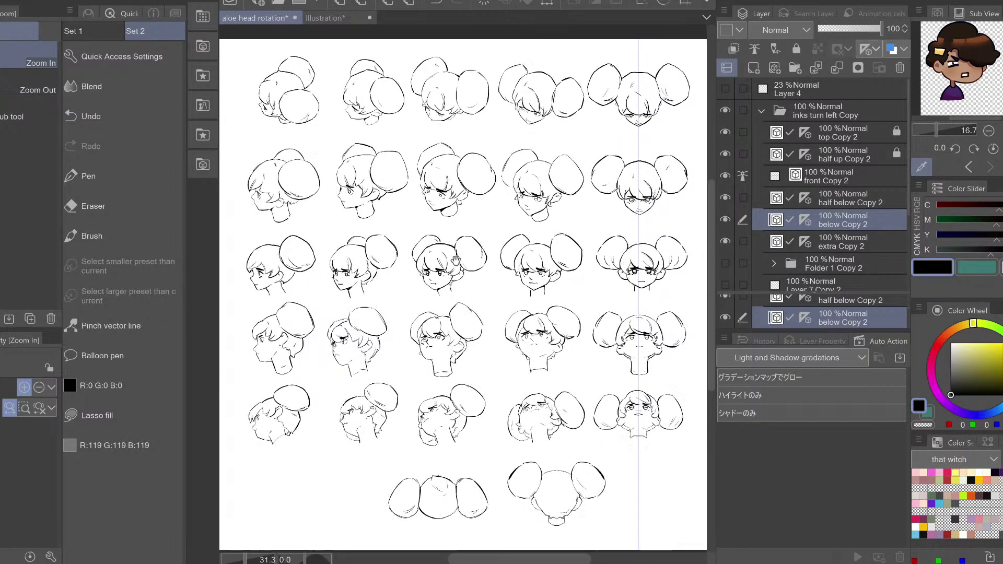
pyautogui.moveTo(445, 280); pyautogui.dragTo(458, 261)
pyautogui.scroll(-3, 447, 301)
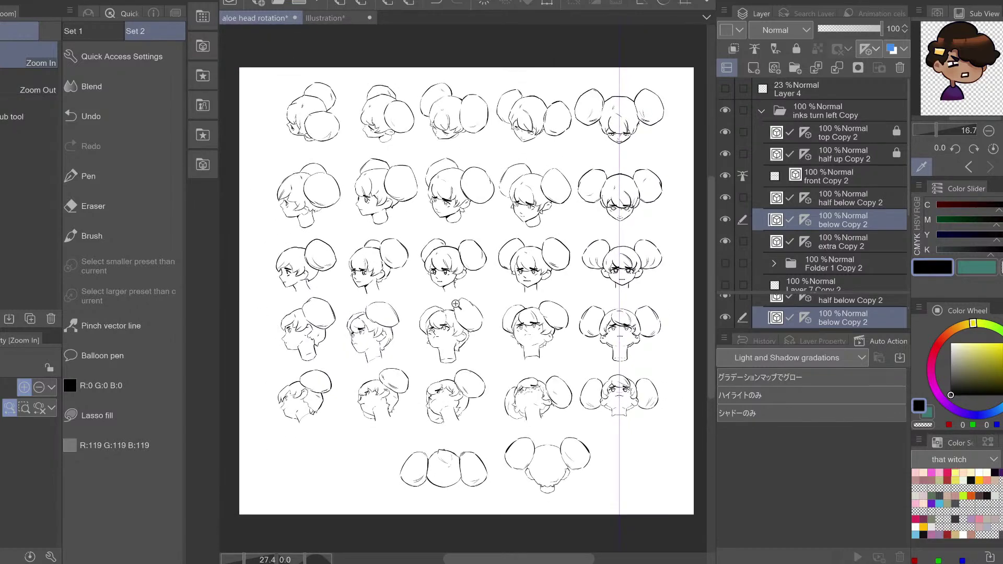
pyautogui.scroll(1, 447, 302)
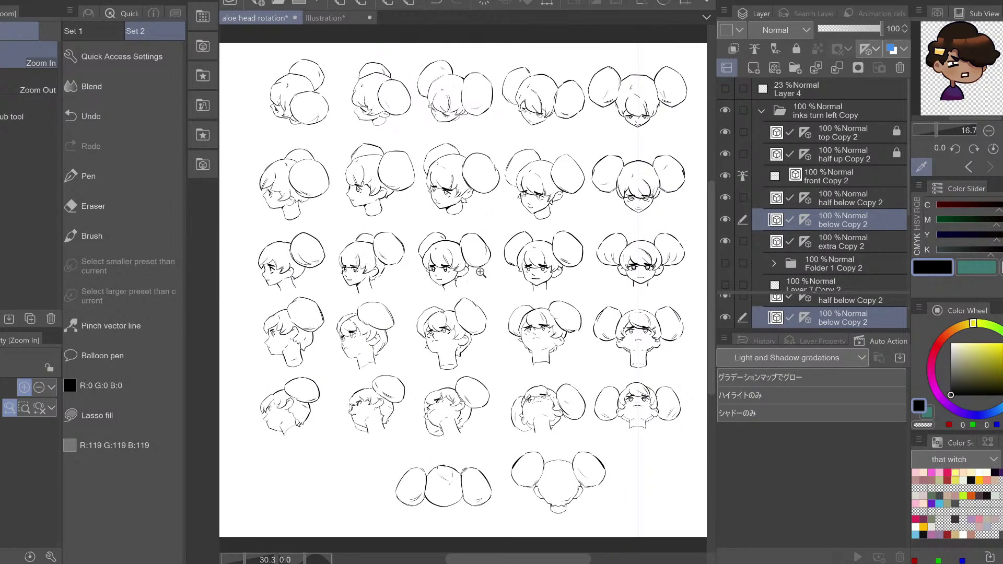
pyautogui.click(135, 327)
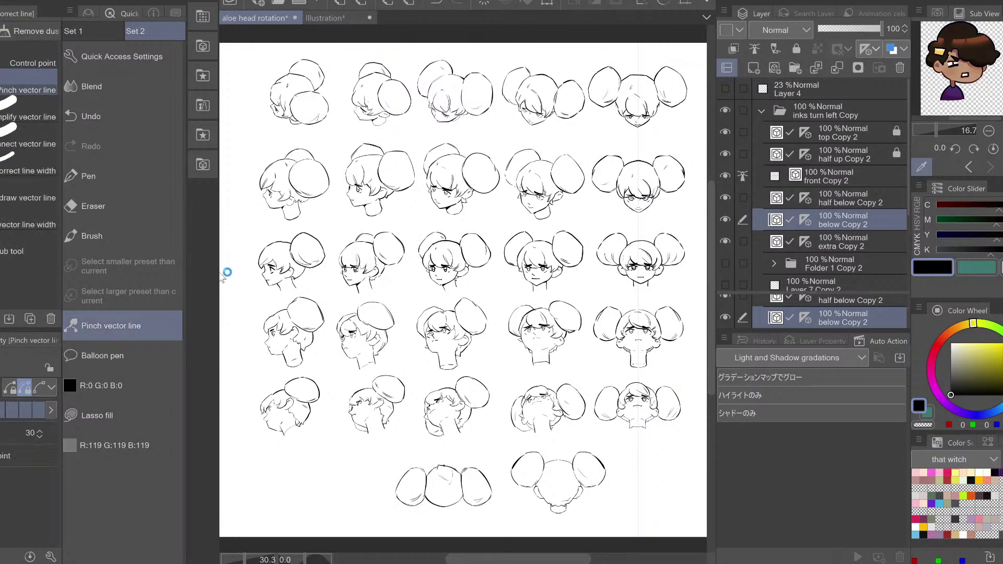
pyautogui.press('/')
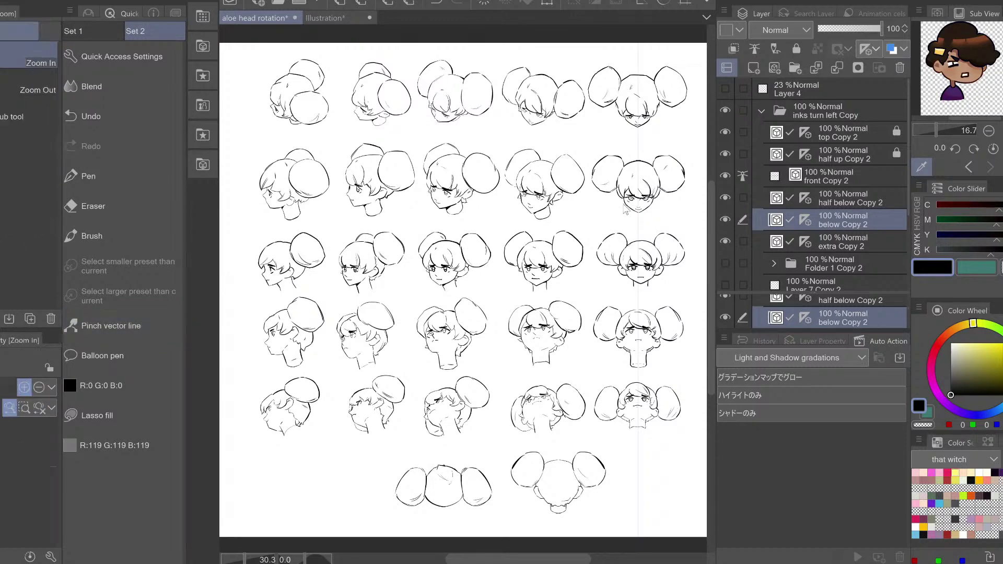
pyautogui.click(479, 293)
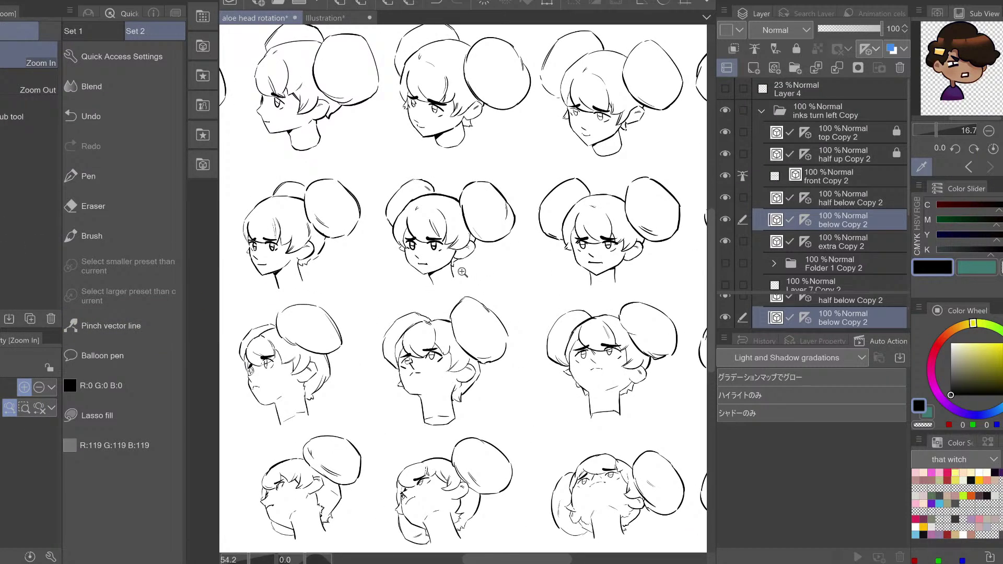
pyautogui.click(123, 320)
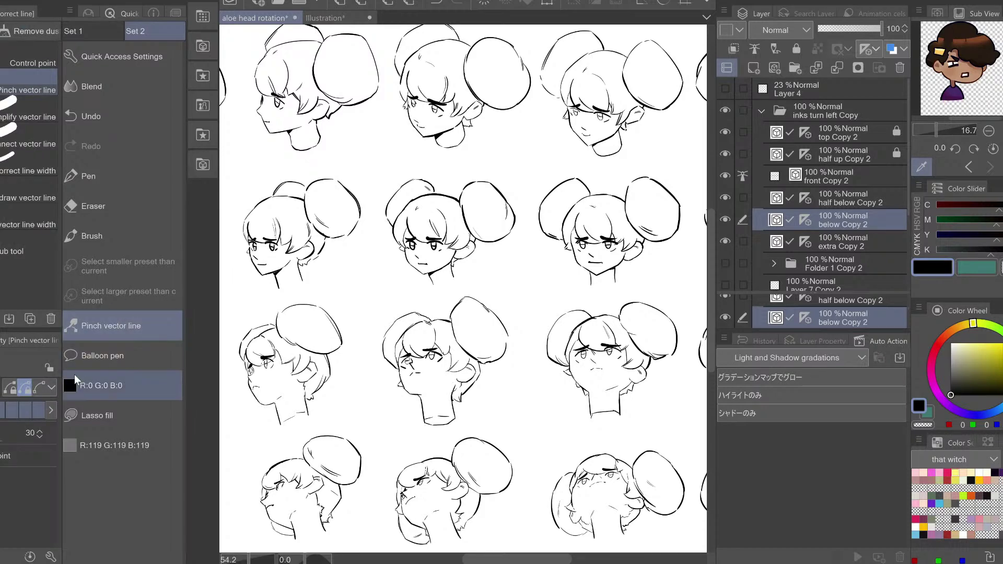
pyautogui.click(40, 387)
pyautogui.hotkey('alt', ']')
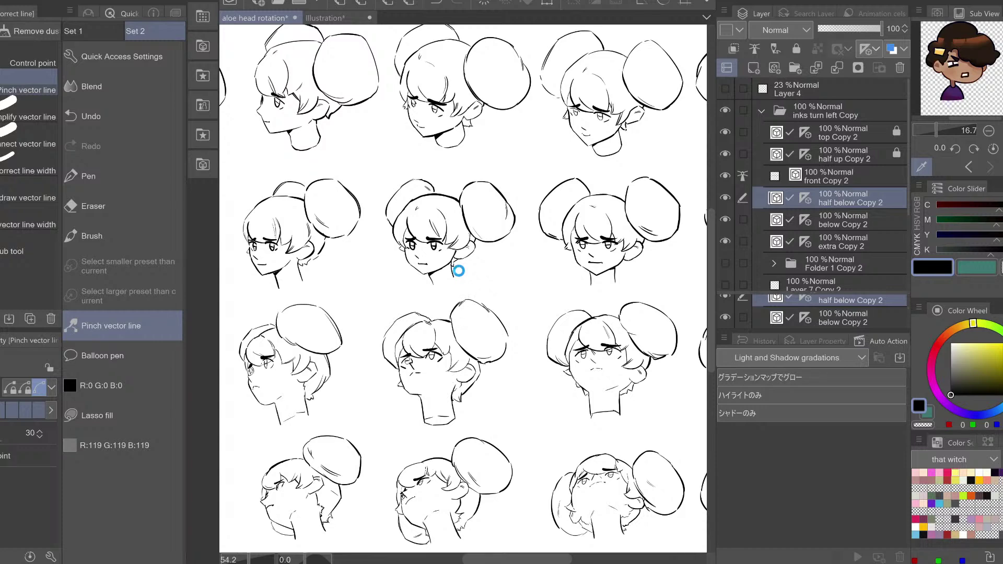
pyautogui.hotkey('ctrl', 's')
pyautogui.hotkey('ctrl', 'space')
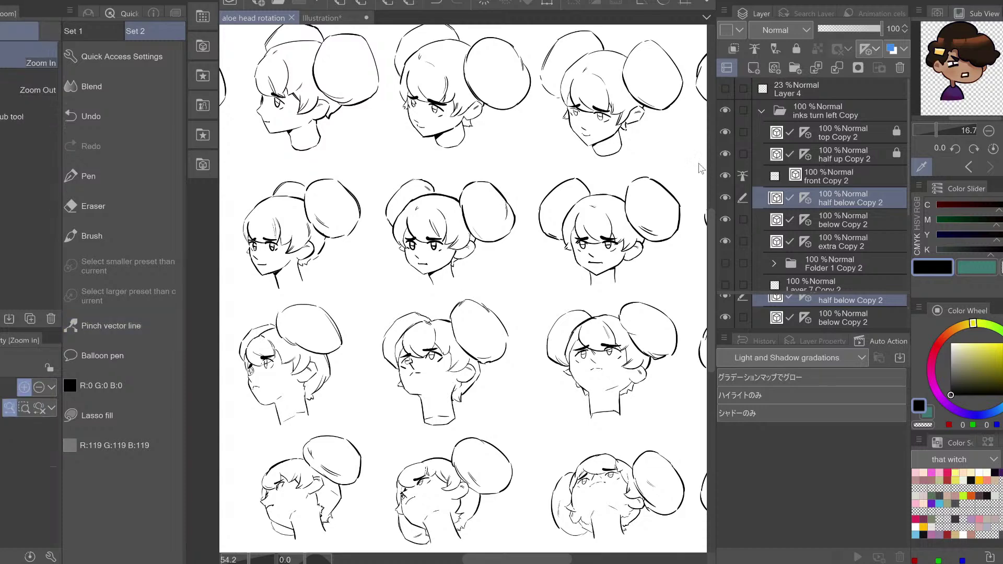
# On front Copy 2, widen the small rear bun outline of the front row's second head with Pinch vector line and save
pyautogui.moveTo(575, 186); pyautogui.dragTo(522, 223)
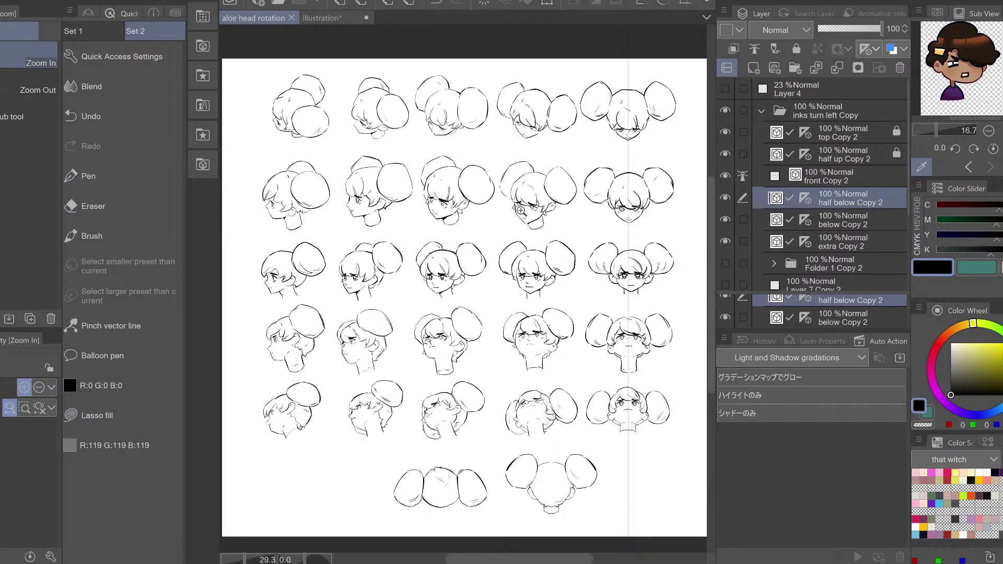
pyautogui.moveTo(464, 278); pyautogui.dragTo(495, 258)
pyautogui.moveTo(349, 231); pyautogui.dragTo(377, 207)
pyautogui.click(125, 320)
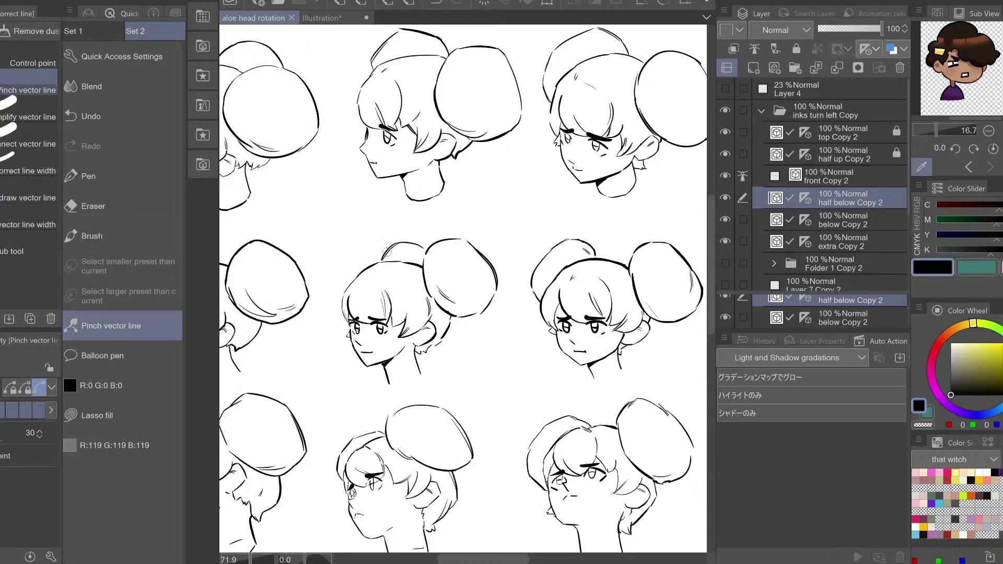
pyautogui.hotkey('alt', ']')
pyautogui.moveTo(387, 253); pyautogui.dragTo(406, 248)
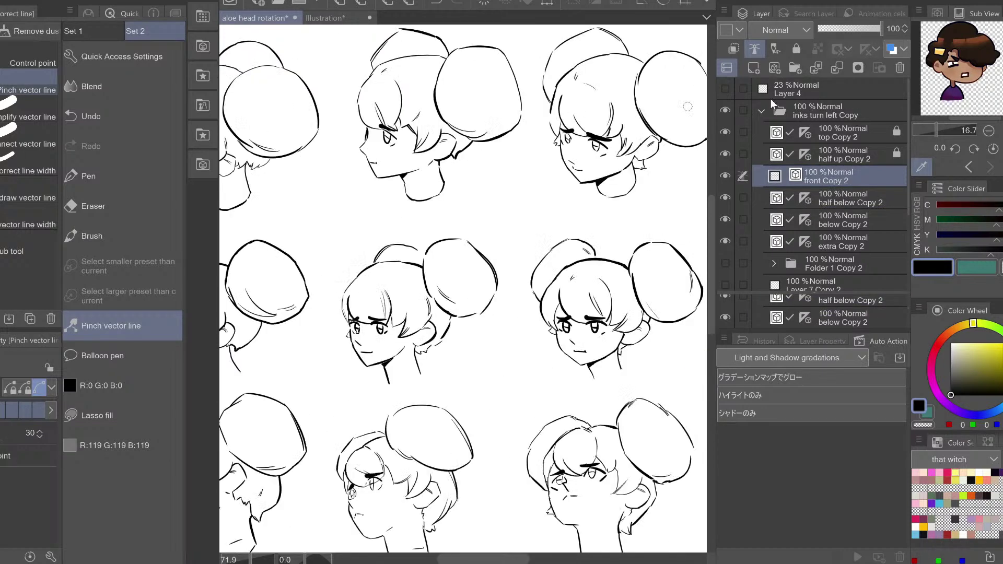
pyautogui.hotkey('ctrl', 'space')
pyautogui.moveTo(516, 278); pyautogui.dragTo(512, 282)
pyautogui.moveTo(584, 285); pyautogui.dragTo(521, 265)
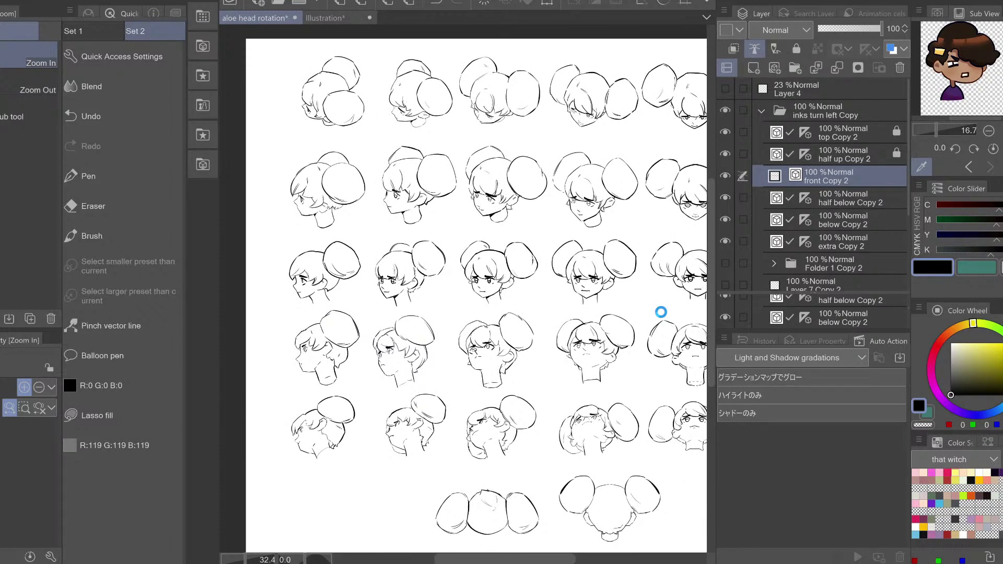
pyautogui.hotkey('ctrl', 's')
# Unlock the half up Copy 2 and top Copy 2 layers, comparing the sheet of heads in mirrored view
pyautogui.moveTo(538, 257); pyautogui.dragTo(478, 265)
pyautogui.click(154, 316)
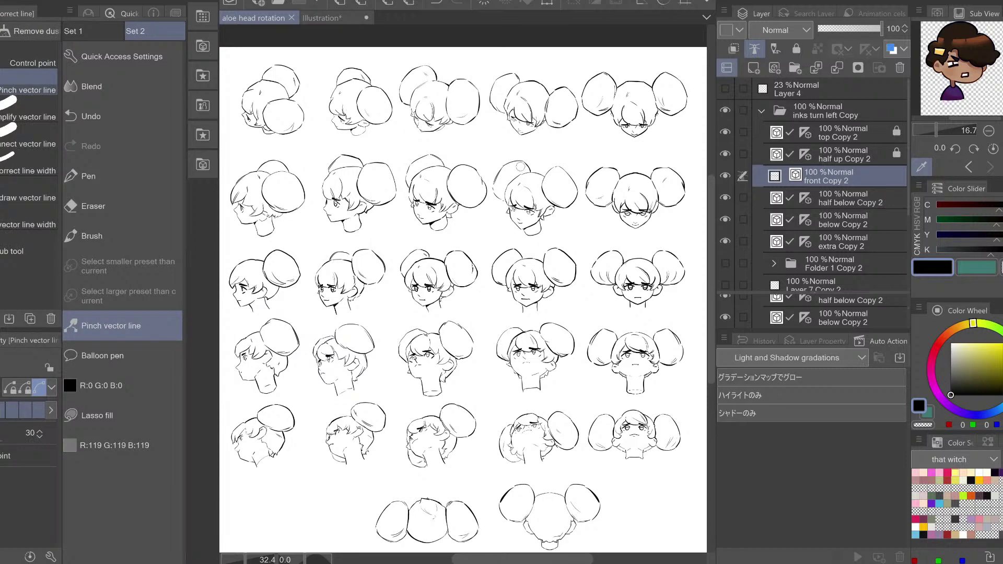
pyautogui.click(851, 155)
pyautogui.click(795, 48)
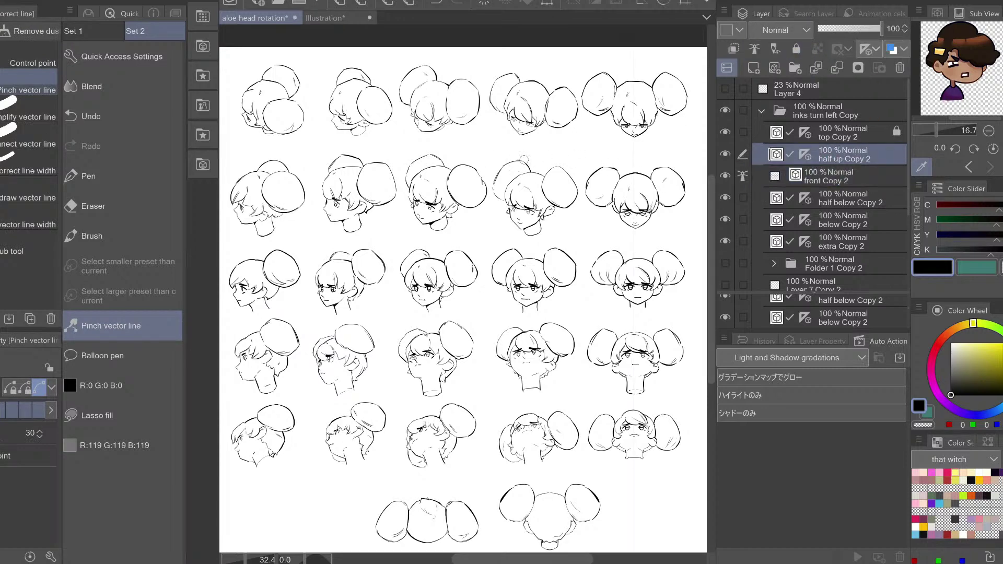
pyautogui.press('h')
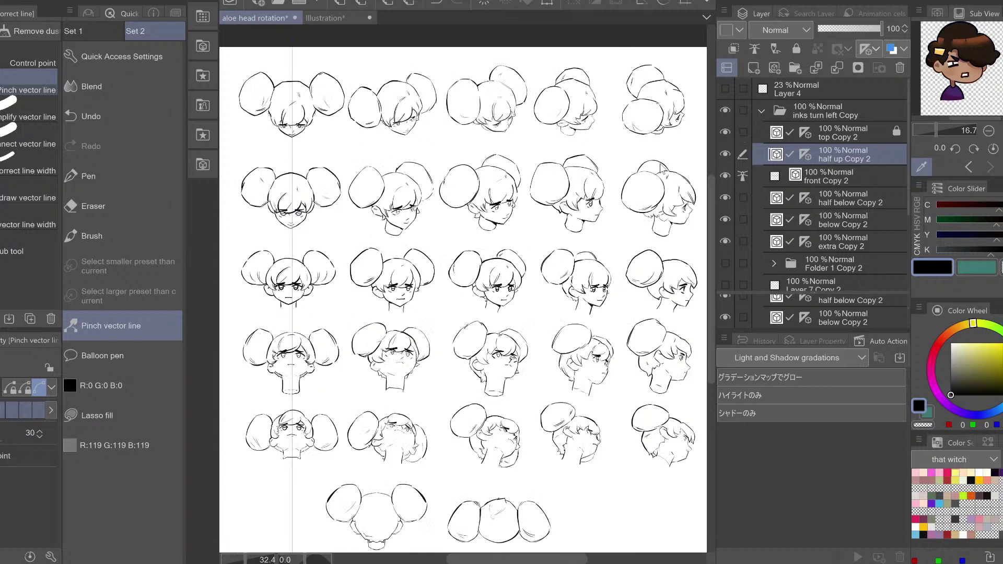
pyautogui.press('h')
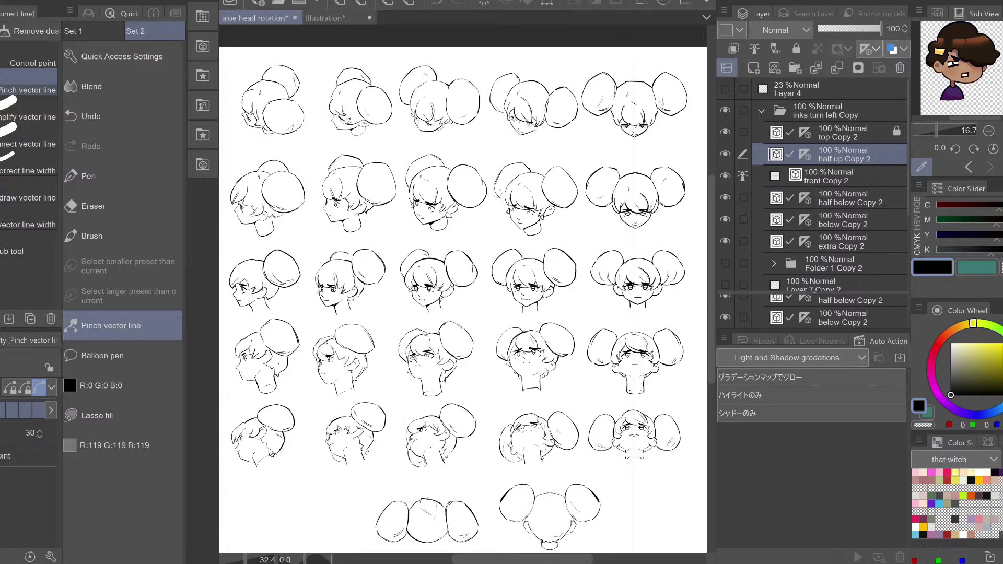
pyautogui.press('h')
pyautogui.press('h')
pyautogui.moveTo(621, 193); pyautogui.dragTo(628, 160)
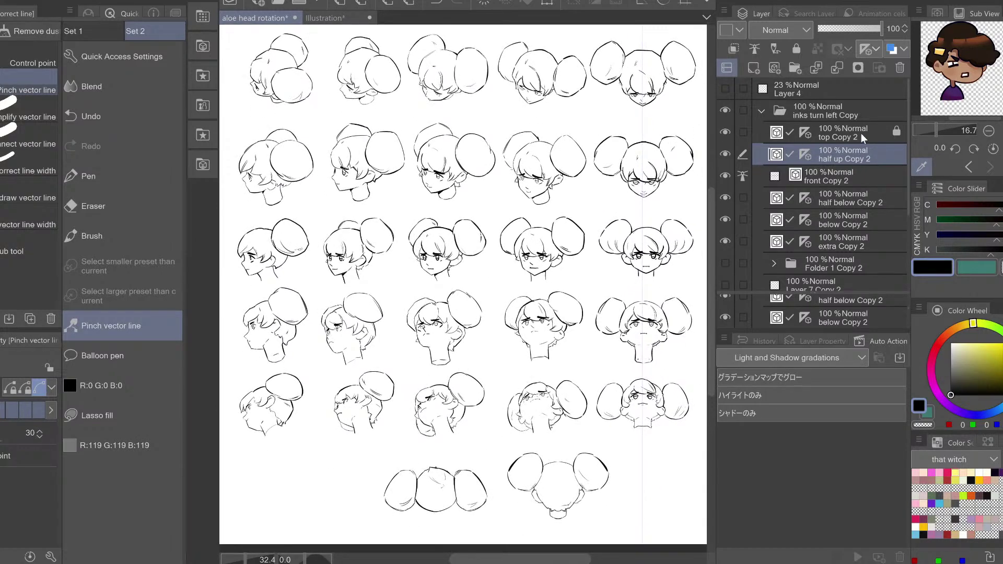
pyautogui.click(855, 128)
pyautogui.click(795, 49)
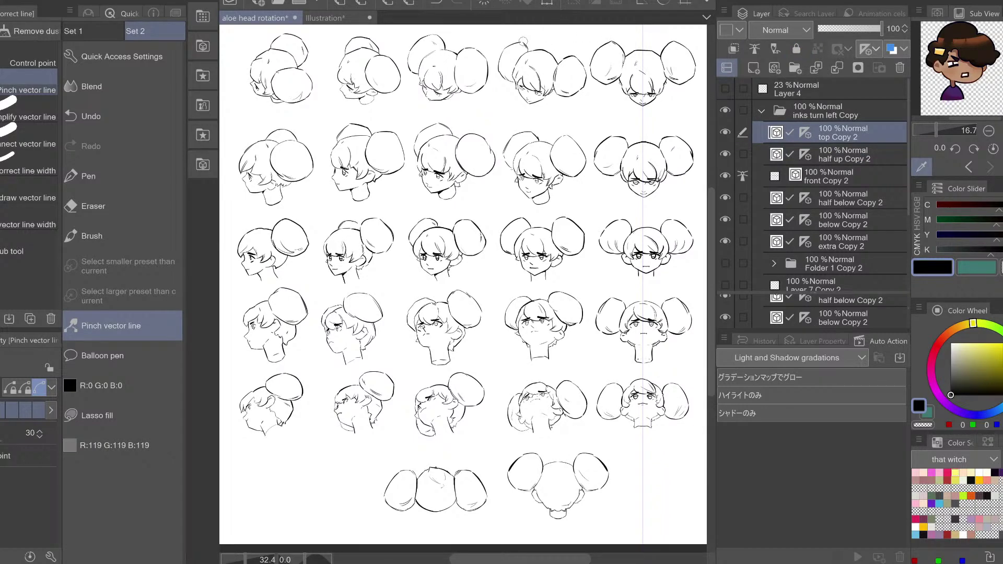
# Try reshaping the rear bun outline of the top row's second head with Pinch vector line
pyautogui.moveTo(383, 50); pyautogui.dragTo(378, 42)
pyautogui.hotkey('ctrl', 'z')
pyautogui.hotkey('ctrl', 'z')
pyautogui.hotkey('ctrl', 'z')
pyautogui.moveTo(375, 46); pyautogui.dragTo(383, 32)
pyautogui.hotkey('ctrl', 'z')
# Examine the front row's fourth head up close and check the complete sheet with the canvas mirrored
pyautogui.hotkey('ctrl', 'space')
pyautogui.moveTo(546, 235); pyautogui.dragTo(572, 206)
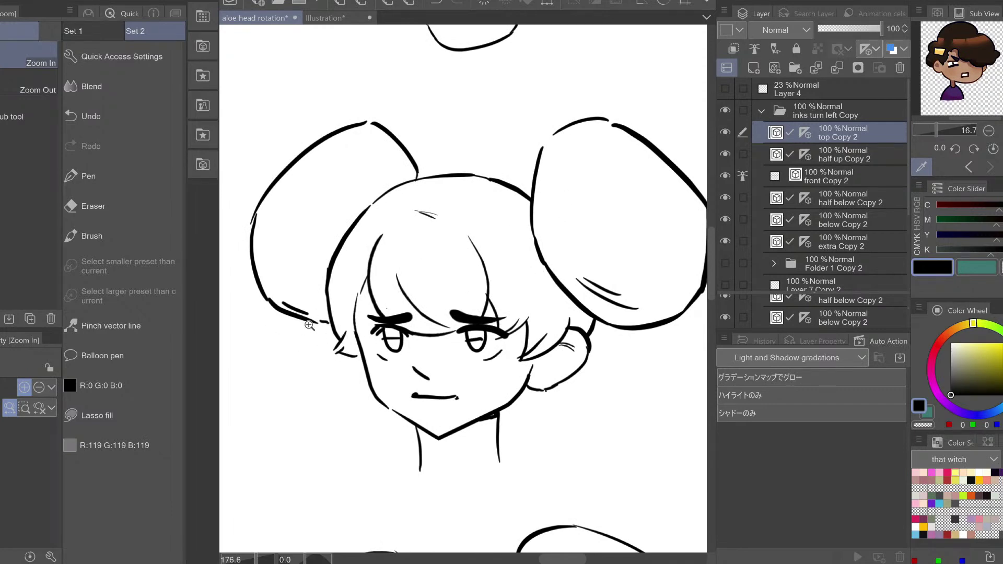
pyautogui.moveTo(452, 298); pyautogui.dragTo(422, 313)
pyautogui.press('h')
pyautogui.press('h')
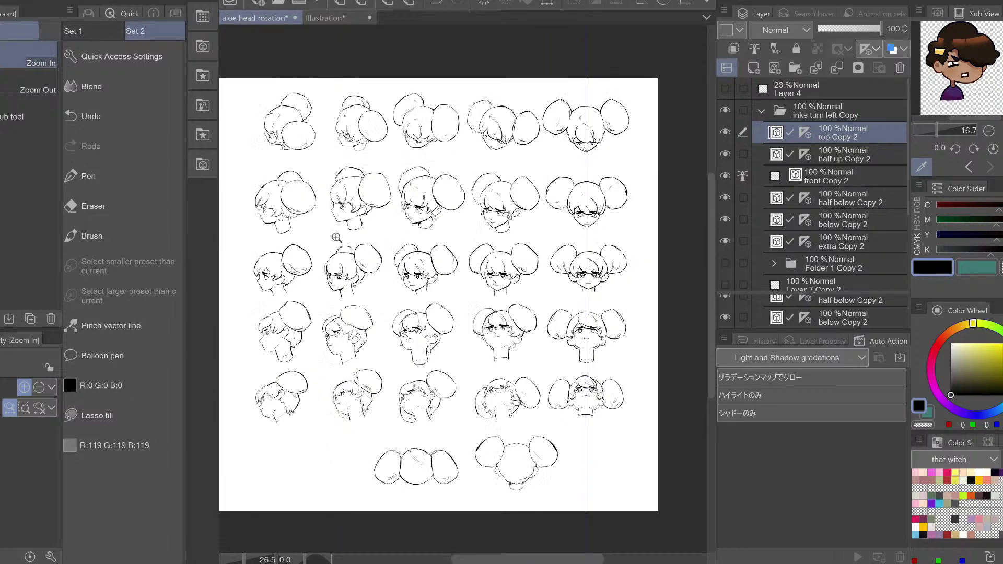
# On front Copy 2, erase the doubled fringe strand of the front row's second head and redraw it as one curved pen line
pyautogui.moveTo(341, 256); pyautogui.dragTo(373, 275)
pyautogui.press('e')
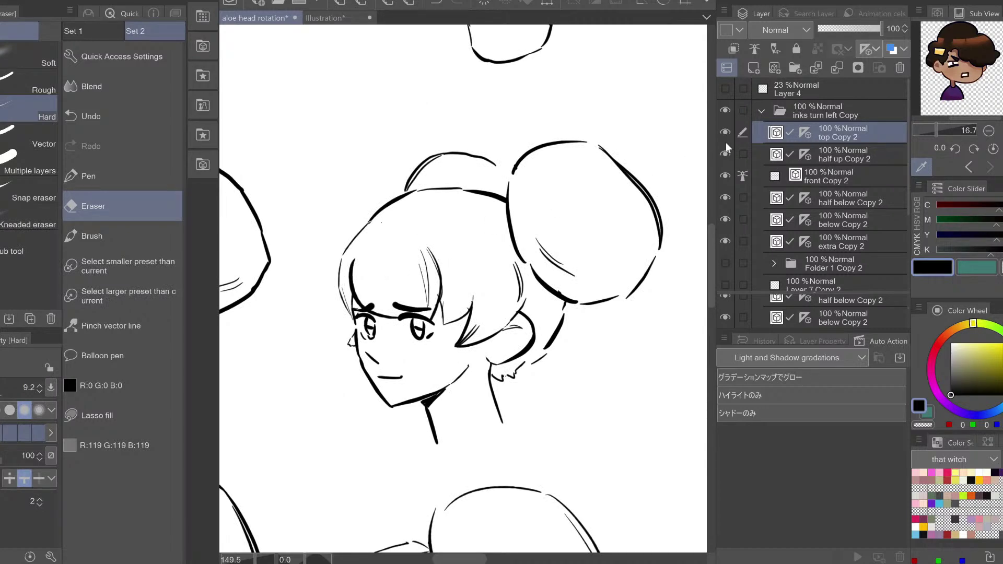
pyautogui.click(845, 180)
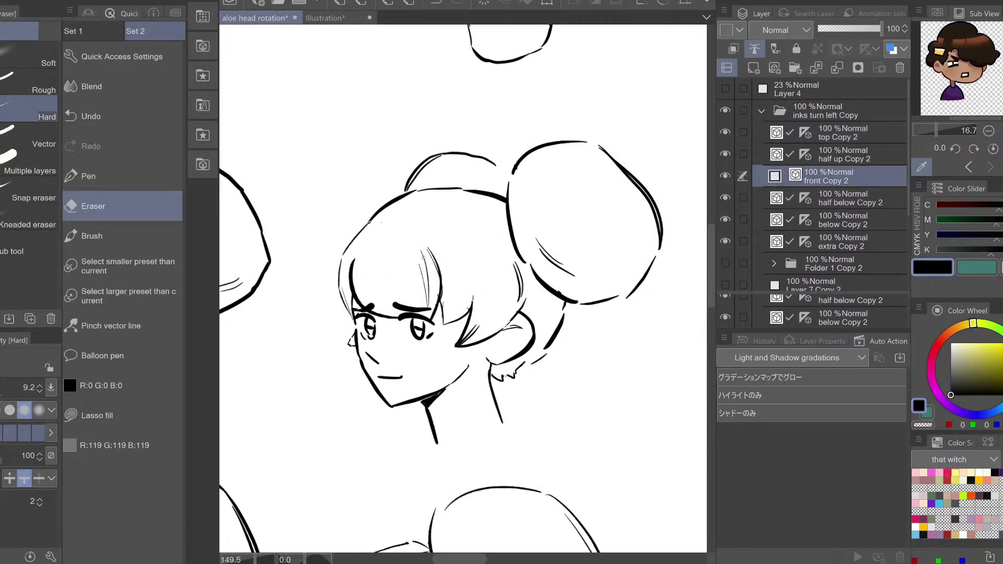
pyautogui.moveTo(437, 260); pyautogui.dragTo(525, 241)
pyautogui.press('h')
pyautogui.press('p')
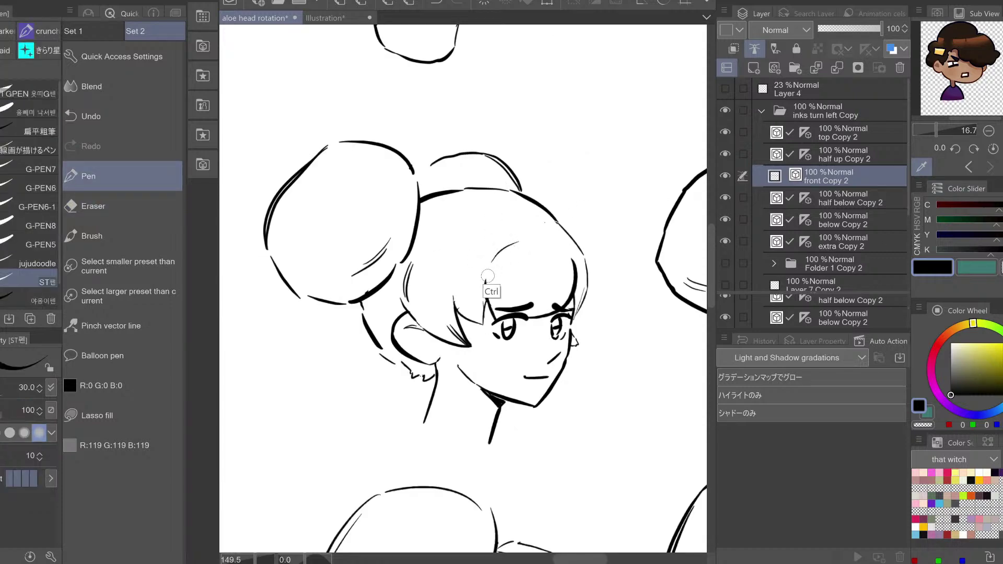
pyautogui.hotkey('ctrl', 'z')
pyautogui.moveTo(488, 274); pyautogui.dragTo(528, 231)
pyautogui.press('h')
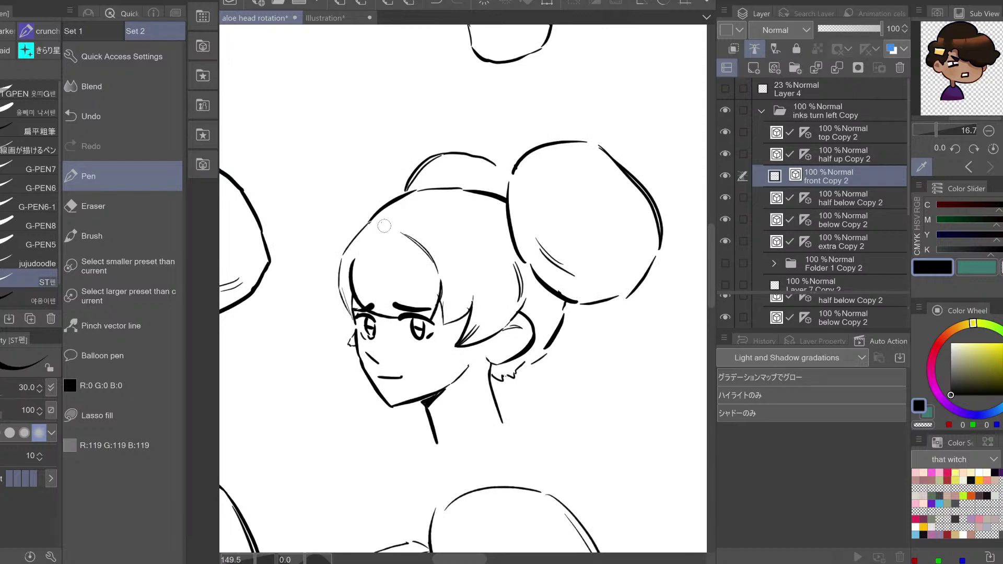
# Draw short hair strokes near the front of the crown on the front row's second head and save the file
pyautogui.moveTo(389, 218); pyautogui.dragTo(387, 228)
pyautogui.hotkey('ctrl', 'z')
pyautogui.moveTo(380, 214); pyautogui.dragTo(384, 221)
pyautogui.hotkey('ctrl', 'space')
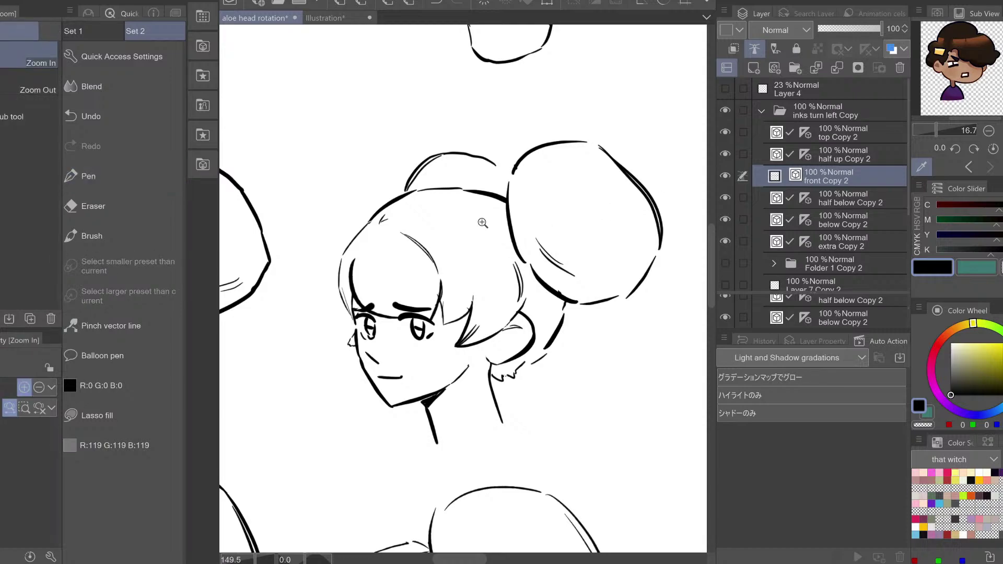
pyautogui.moveTo(483, 223); pyautogui.dragTo(448, 230)
pyautogui.moveTo(543, 218); pyautogui.dragTo(415, 269)
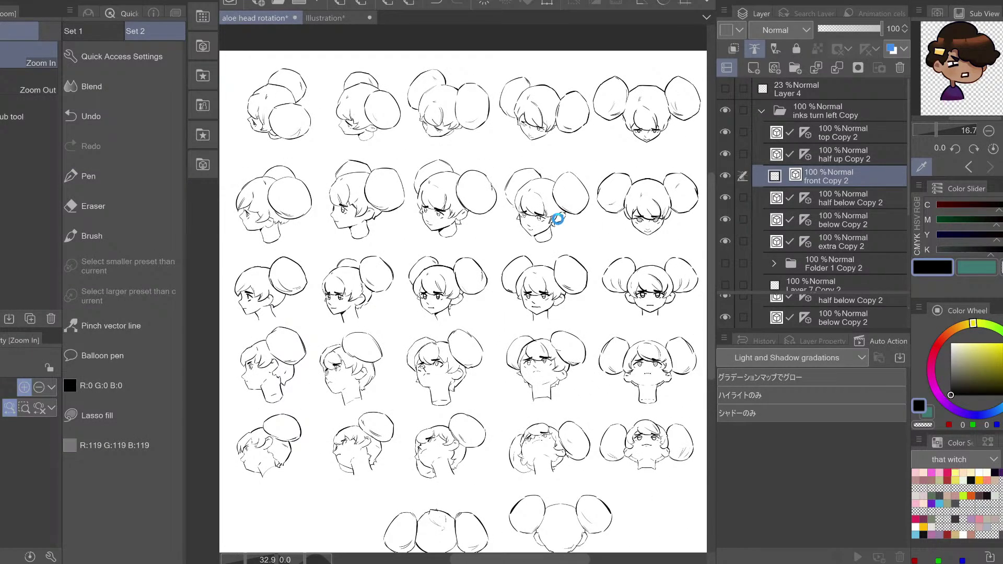
pyautogui.hotkey('ctrl', 's')
# Adjust the top of the large bun on the half below row's third head with Pinch vector line, comparing it with undo and redo
pyautogui.moveTo(538, 395); pyautogui.dragTo(522, 351)
pyautogui.moveTo(455, 257); pyautogui.dragTo(456, 287)
pyautogui.scroll(3, 456, 286)
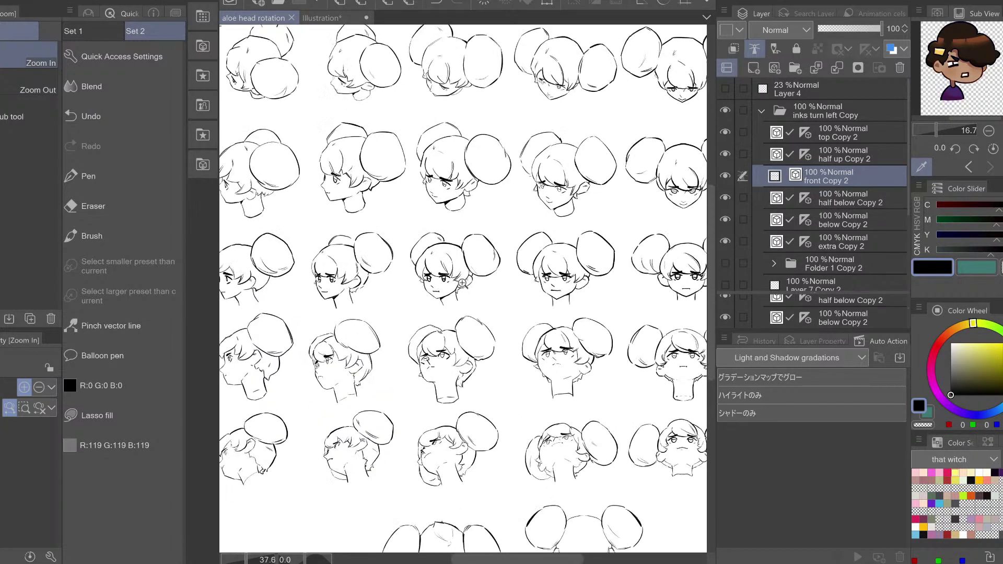
pyautogui.click(118, 320)
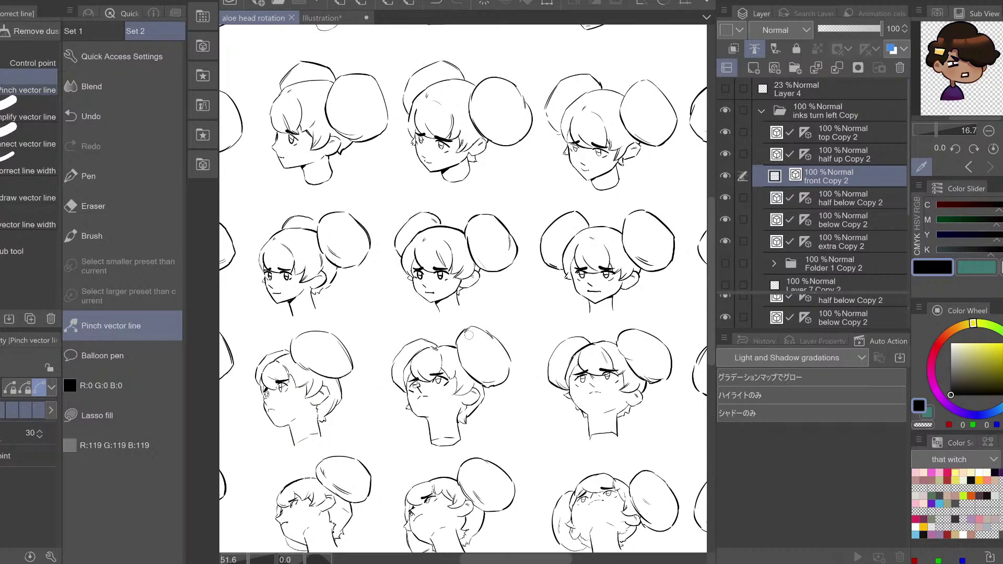
pyautogui.keyDown('ctrl'); pyautogui.keyDown('shift'); pyautogui.click(470, 330); pyautogui.keyUp('shift'); pyautogui.keyUp('ctrl')
pyautogui.moveTo(470, 330); pyautogui.dragTo(469, 330)
pyautogui.hotkey('ctrl', 'z')
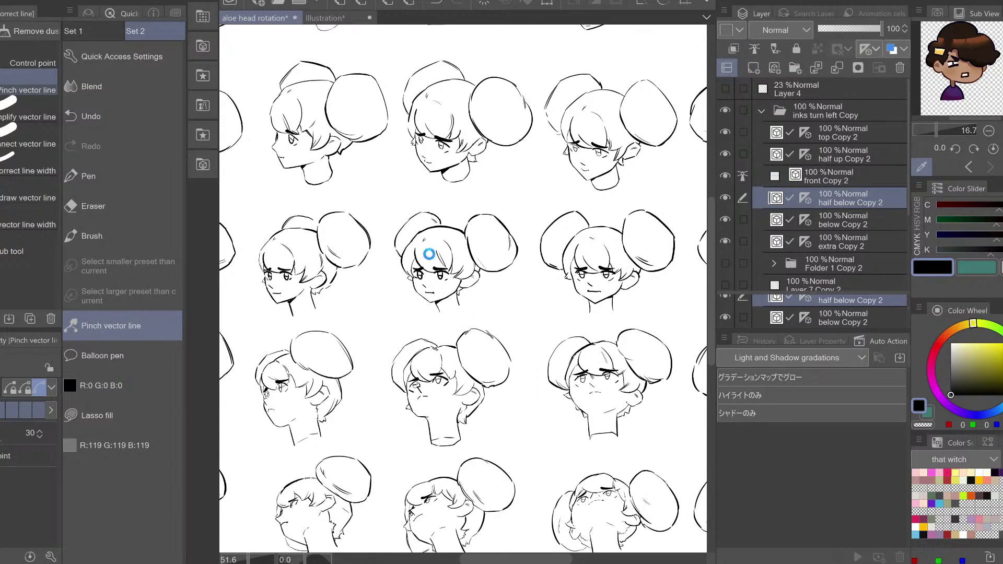
pyautogui.hotkey('ctrl', 's')
pyautogui.hotkey('ctrl', 'z')
pyautogui.hotkey('ctrl', 'y')
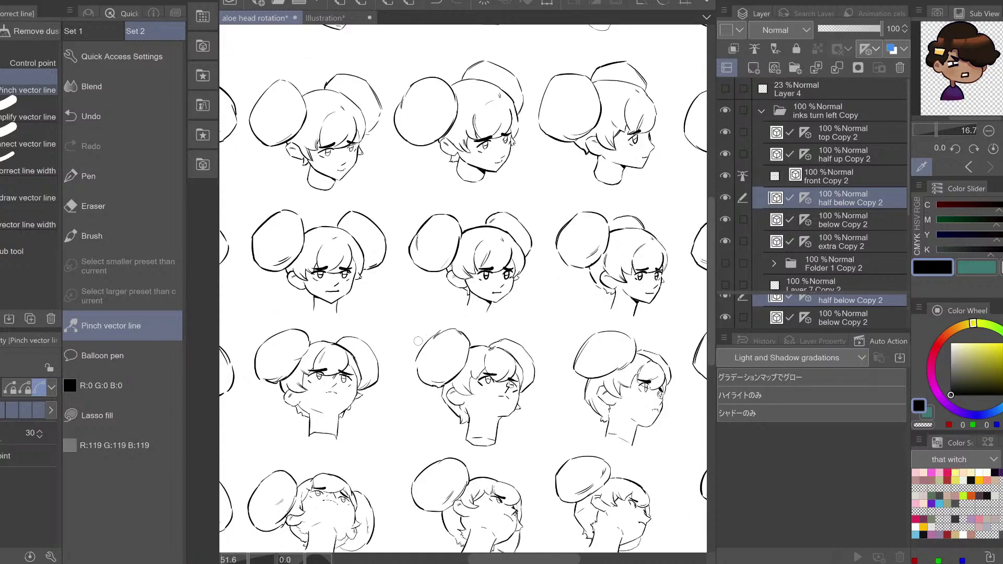
# On below Copy 2, undo the last stroke and erase the hair line beside the large bun of the below row's fourth head
pyautogui.moveTo(437, 370); pyautogui.dragTo(440, 278)
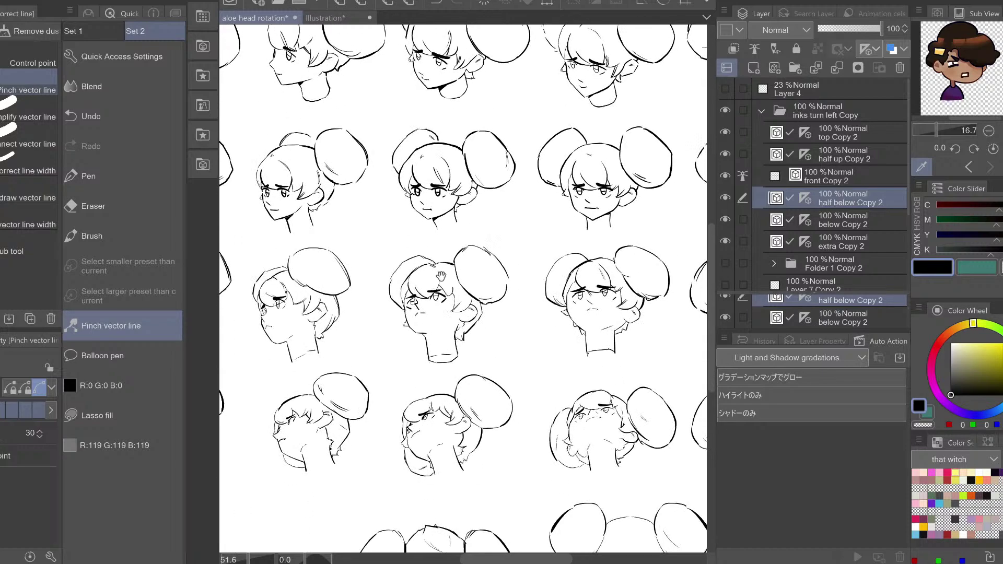
pyautogui.moveTo(465, 332); pyautogui.dragTo(432, 262)
pyautogui.moveTo(496, 405); pyautogui.dragTo(431, 324)
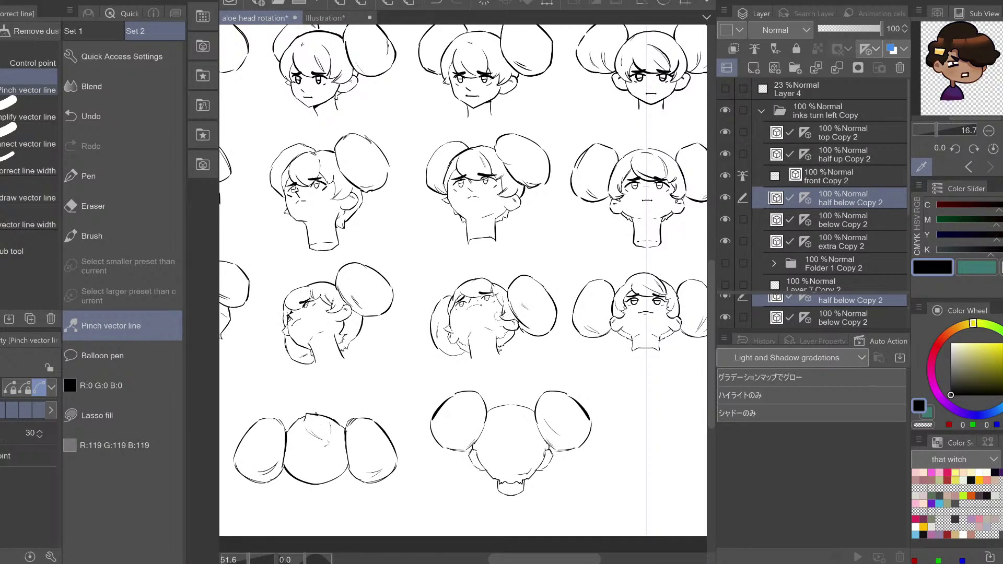
pyautogui.hotkey('alt', '[')
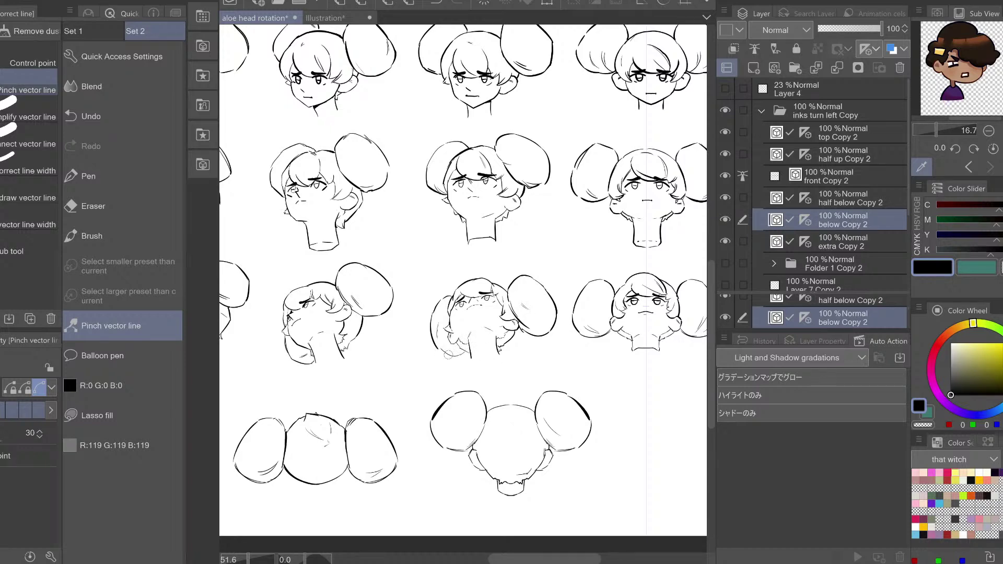
pyautogui.hotkey('ctrl', 'z')
pyautogui.press('h')
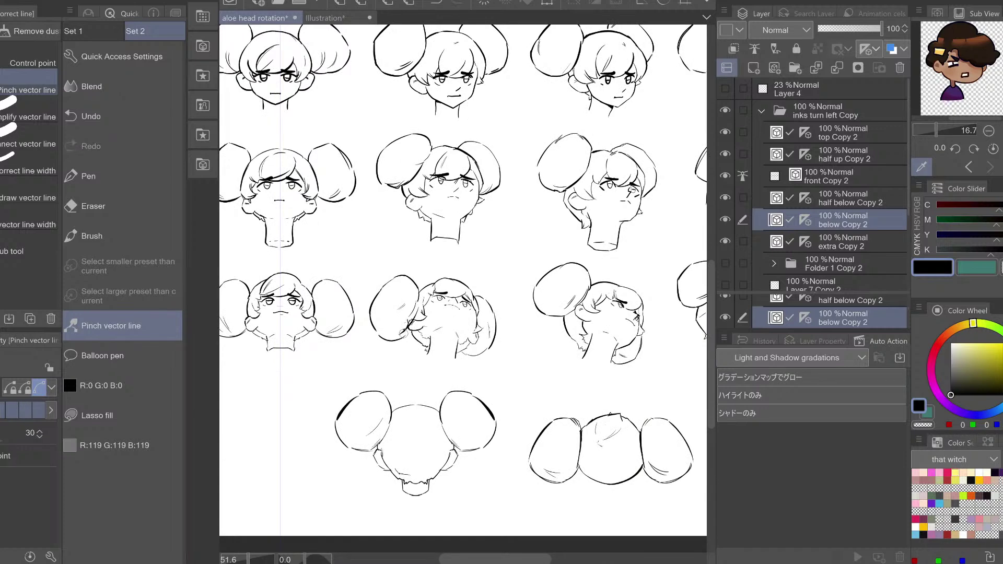
pyautogui.press('e')
pyautogui.moveTo(409, 324); pyautogui.dragTo(407, 329)
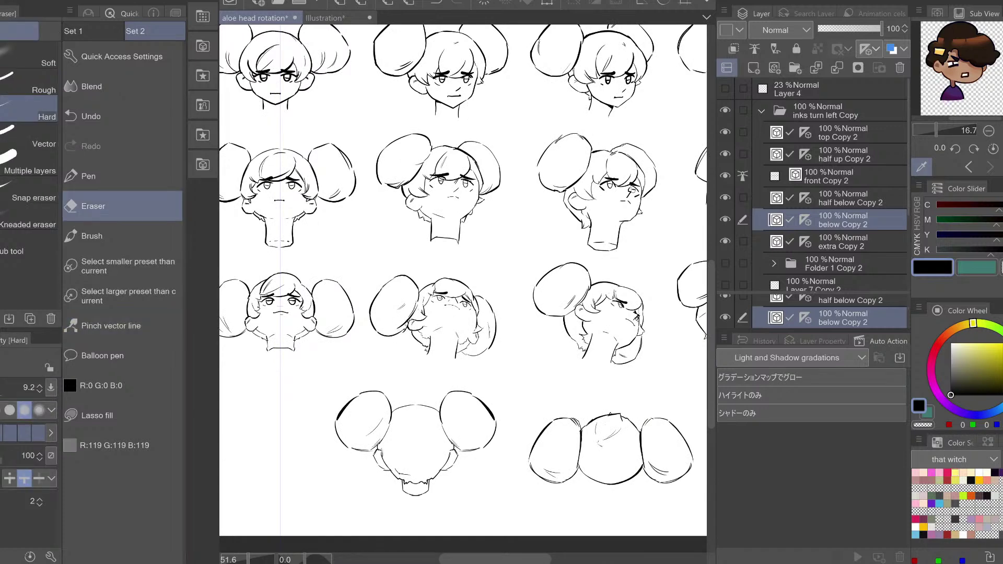
pyautogui.press('h')
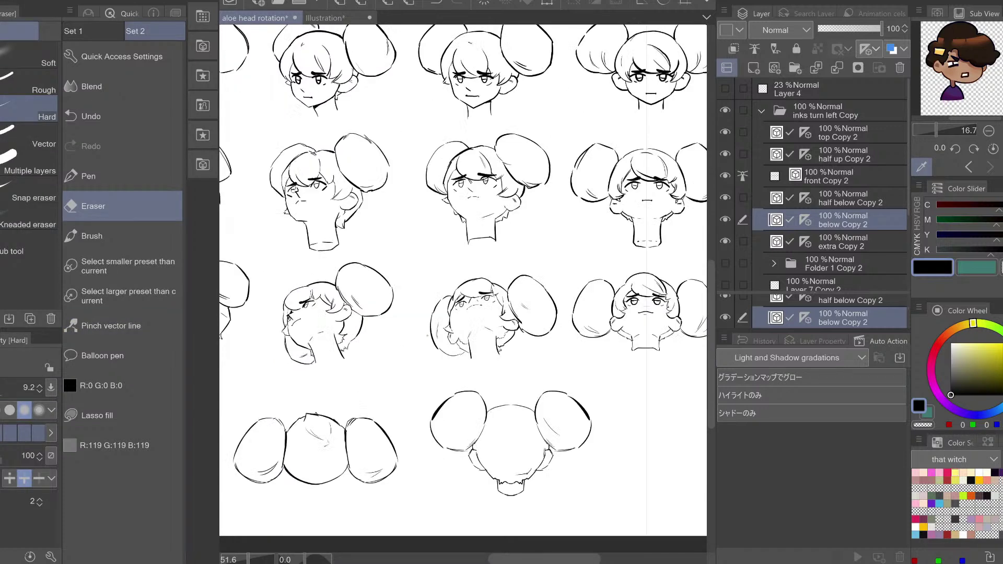
# Adjust the line where hair meets the large bun on the below row's fourth head with Pinch vector line, comparing it mirrored and with undo and redo
pyautogui.click(122, 329)
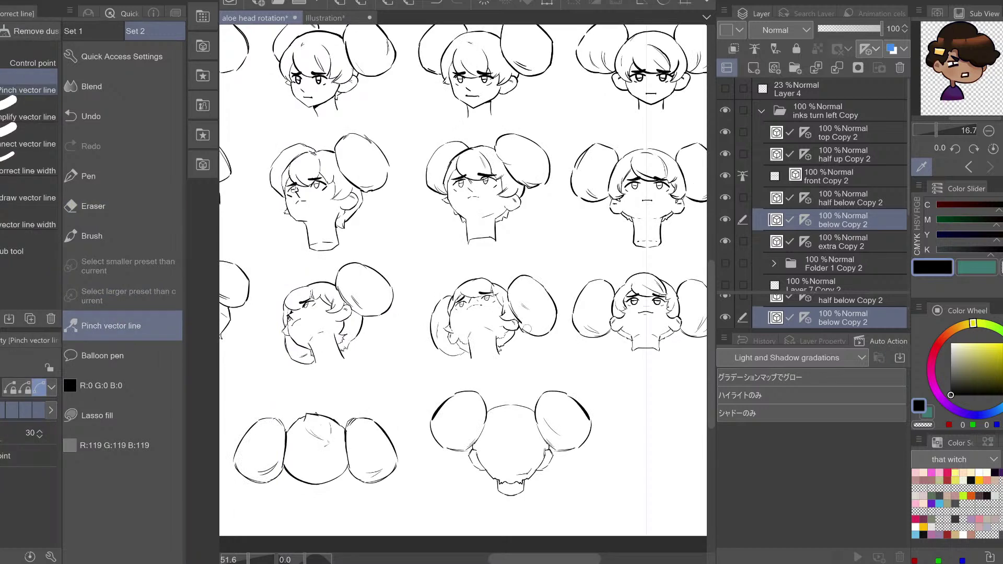
pyautogui.moveTo(527, 329); pyautogui.dragTo(525, 334)
pyautogui.hotkey('ctrl', 'z')
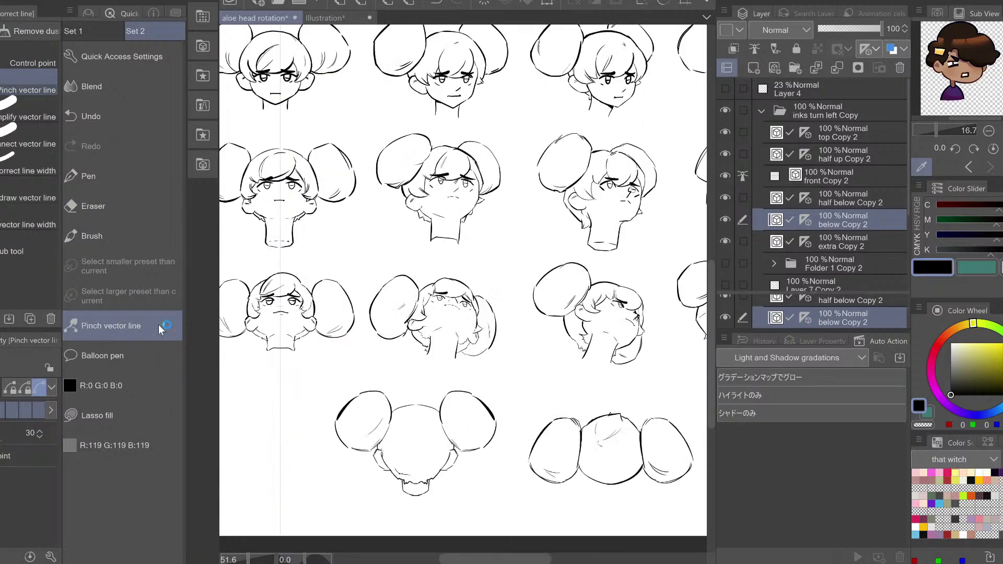
pyautogui.hotkey('ctrl', 'z')
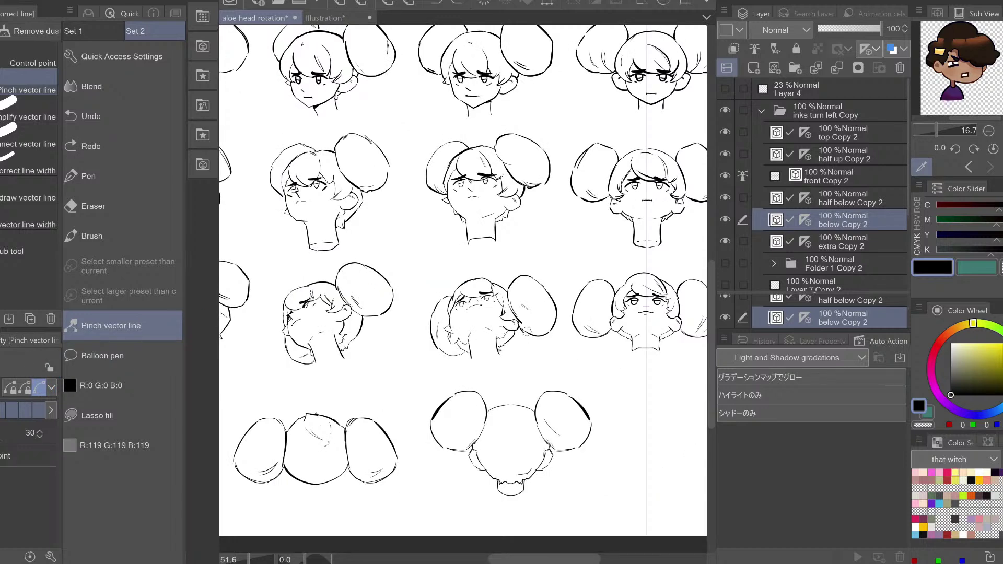
pyautogui.moveTo(529, 335); pyautogui.dragTo(522, 332)
pyautogui.press('h')
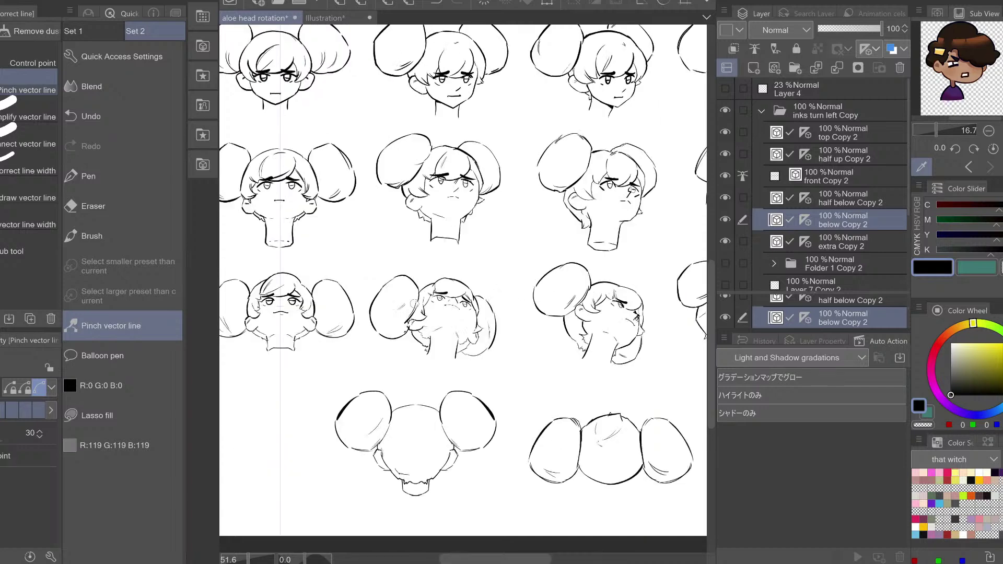
pyautogui.press('e')
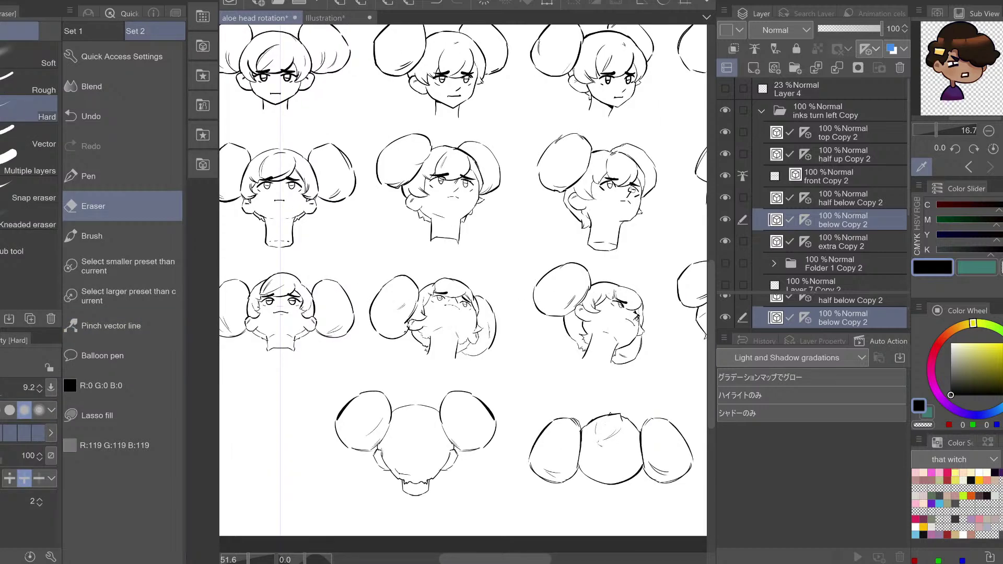
pyautogui.hotkey('ctrl', 'z')
pyautogui.hotkey('ctrl', 'y')
pyautogui.press('h')
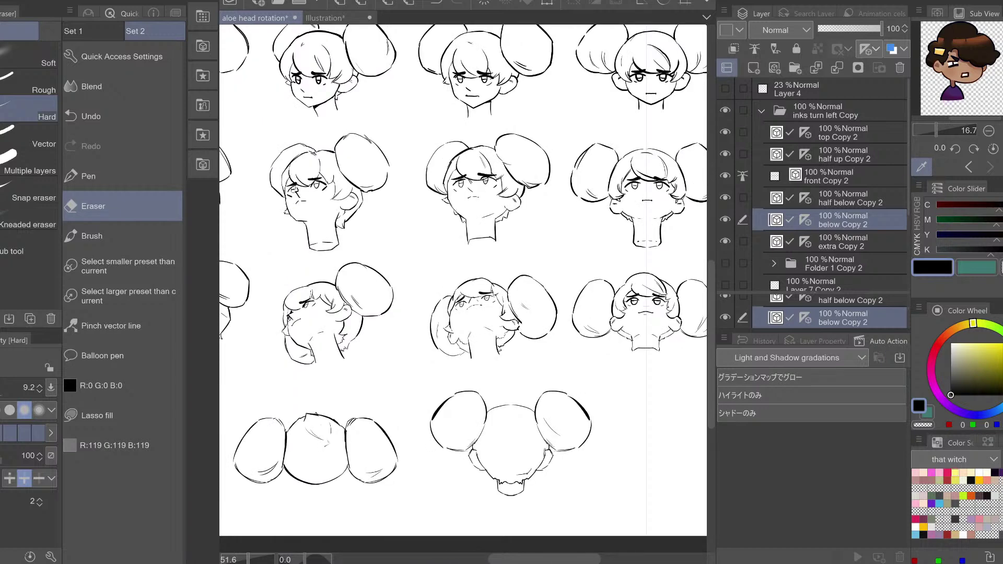
# Save the head rotation file and check all rows of the complete sheet
pyautogui.press('p')
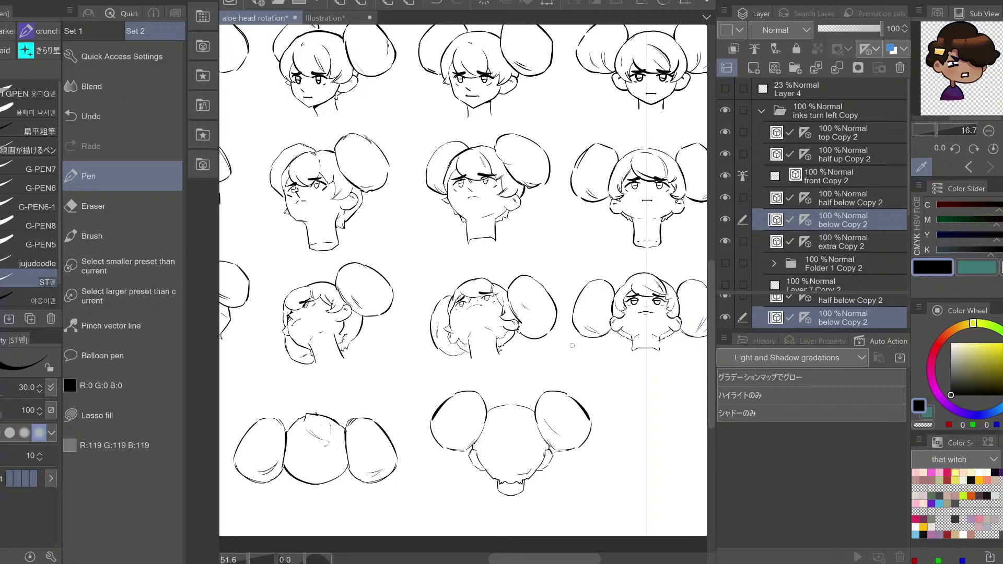
pyautogui.scroll(-1, 348, 345)
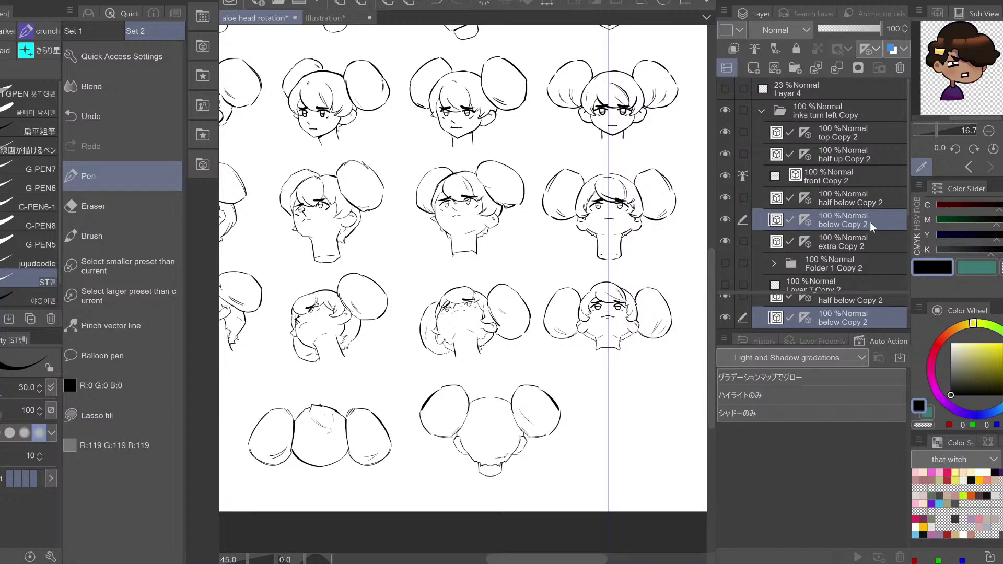
pyautogui.scroll(-2, 463, 268)
pyautogui.moveTo(380, 230); pyautogui.dragTo(415, 293)
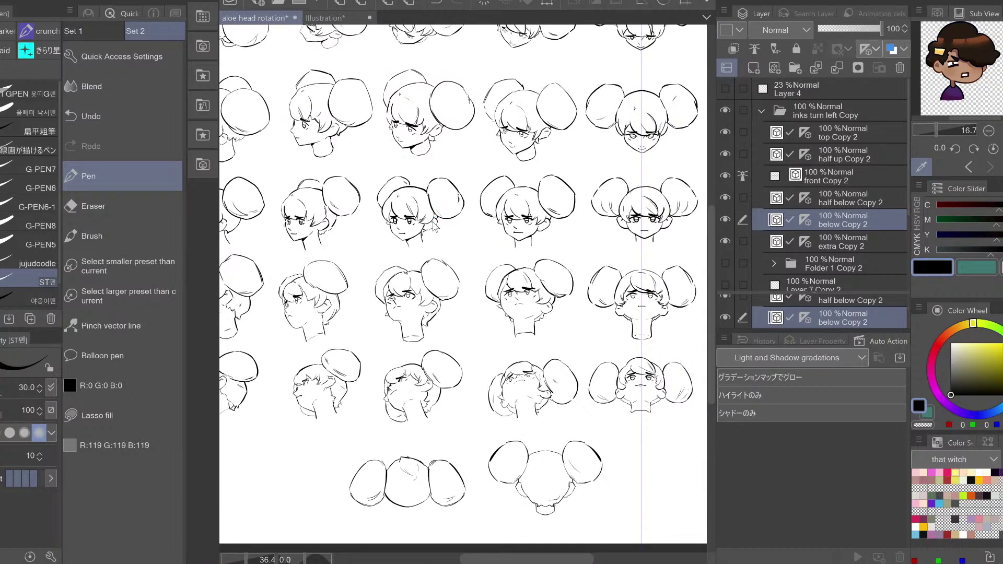
pyautogui.hotkey('ctrl', 's')
pyautogui.scroll(-2, 426, 308)
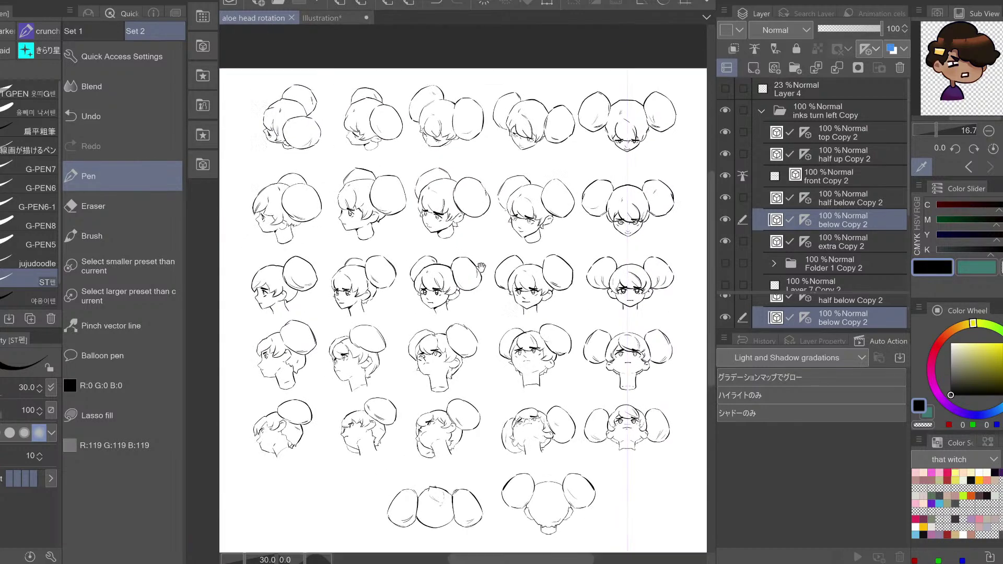
pyautogui.scroll(1, 476, 361)
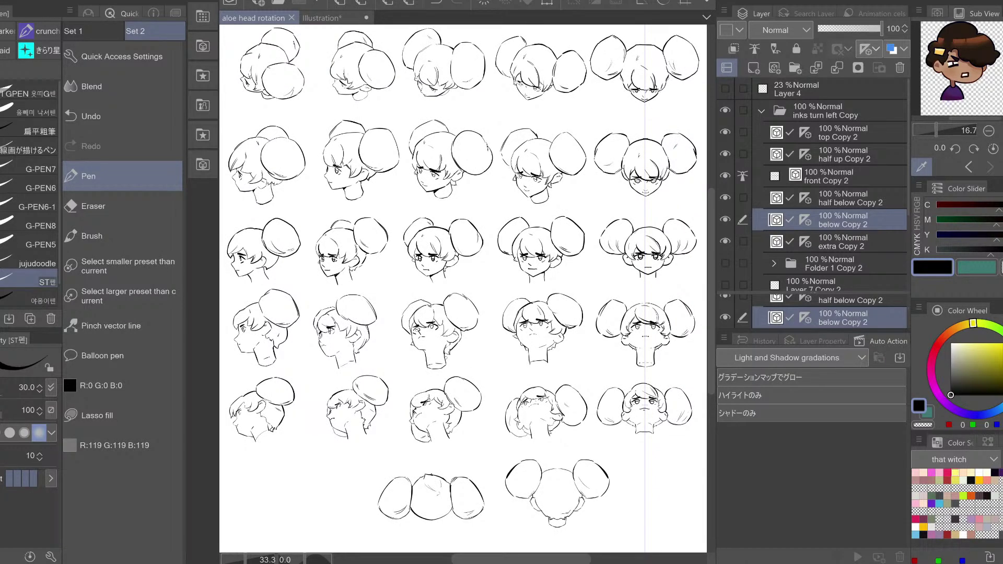
# Collapse the inks turn left Copy folder and save the file again
pyautogui.click(760, 111)
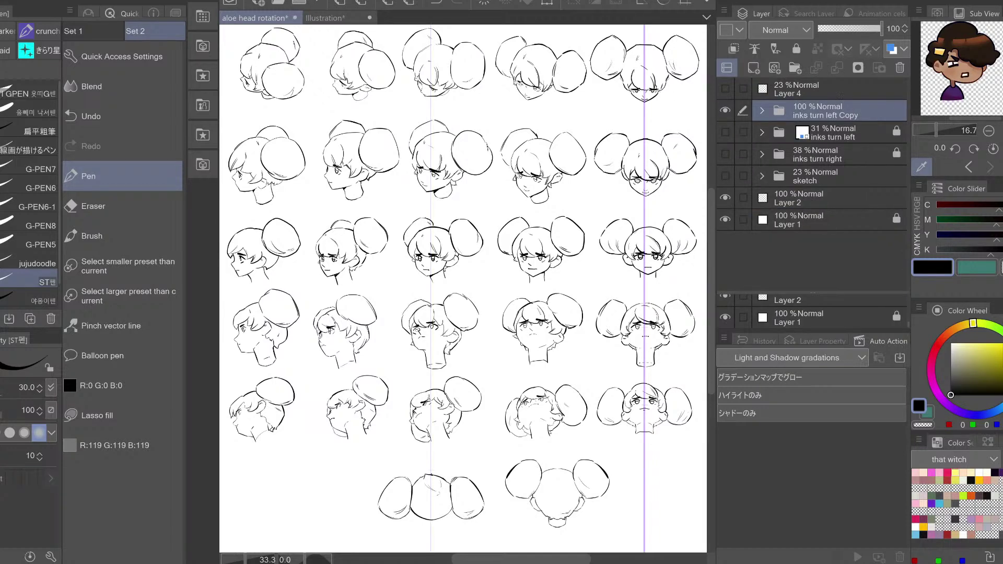
pyautogui.hotkey('ctrl', 'space')
pyautogui.moveTo(464, 183)
pyautogui.mouseDown()
pyautogui.moveTo(456, 187)
pyautogui.moveTo(469, 174)
pyautogui.mouseUp()
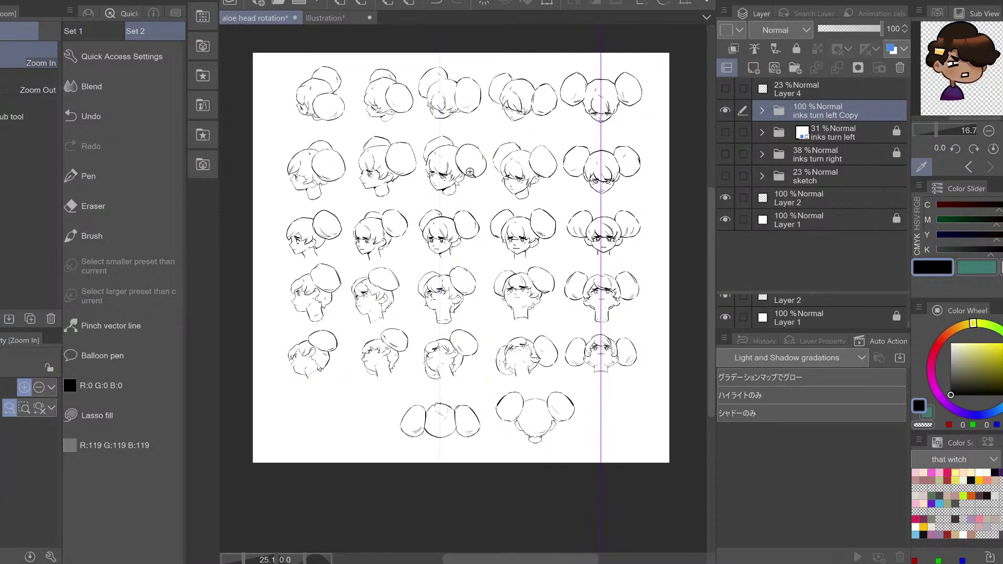
pyautogui.hotkey('ctrl', 's')
pyautogui.moveTo(453, 225); pyautogui.dragTo(457, 175)
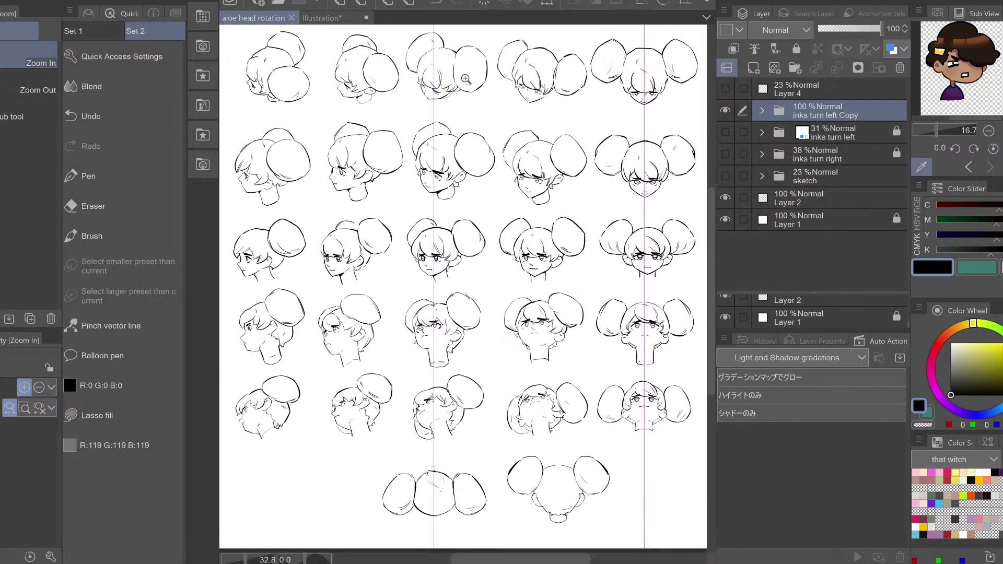
# Close the Illustration document without saving its changes
pyautogui.click(342, 18)
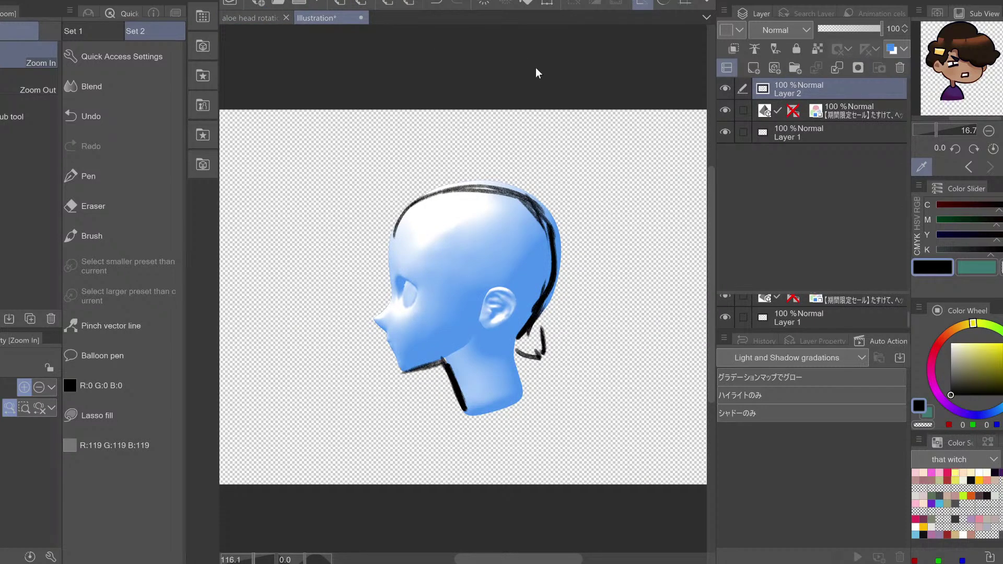
pyautogui.click(360, 18)
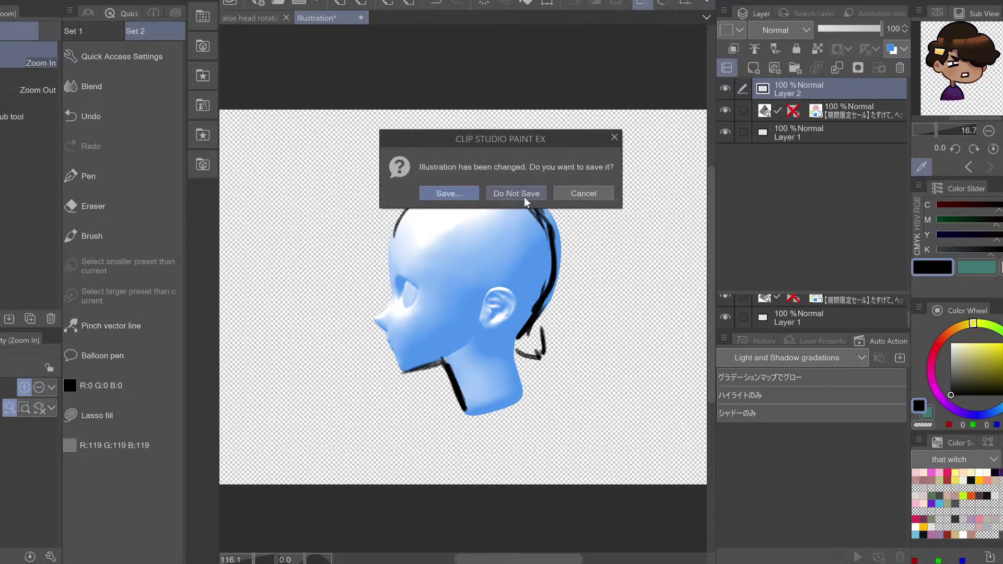
pyautogui.click(529, 192)
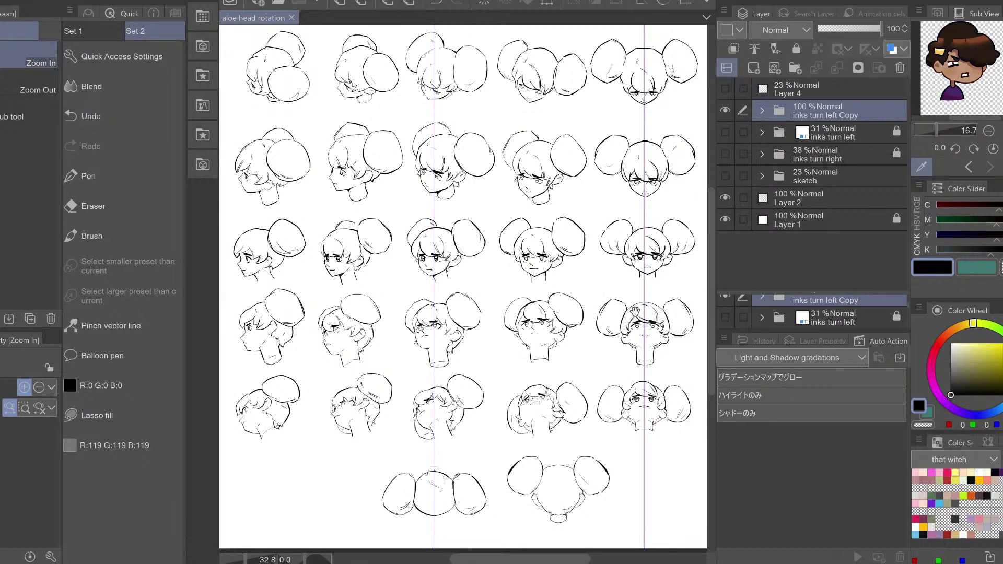
# Expand the inks turn left Copy folder and select half up Copy 2, toggling its visibility to identify its row
pyautogui.moveTo(639, 347); pyautogui.dragTo(577, 316)
pyautogui.scroll(4, 577, 314)
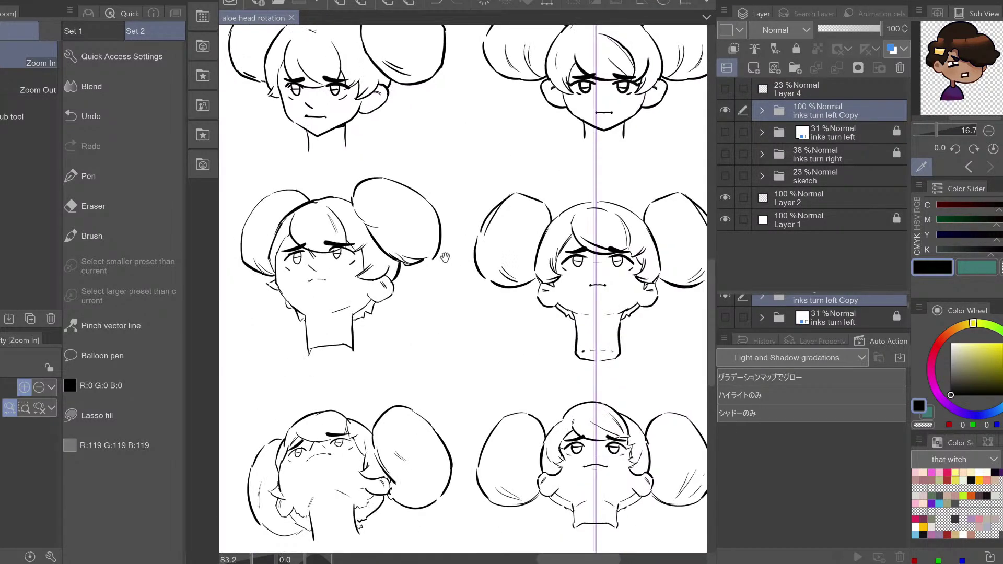
pyautogui.moveTo(445, 257); pyautogui.dragTo(505, 261)
pyautogui.scroll(-2, 497, 270)
pyautogui.moveTo(278, 82); pyautogui.dragTo(541, 226)
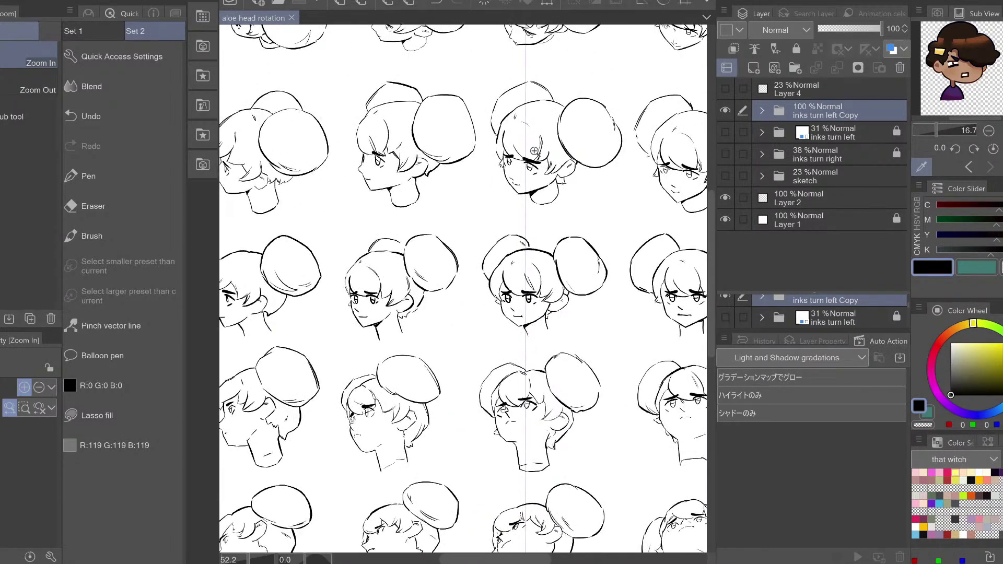
pyautogui.moveTo(546, 135); pyautogui.dragTo(527, 163)
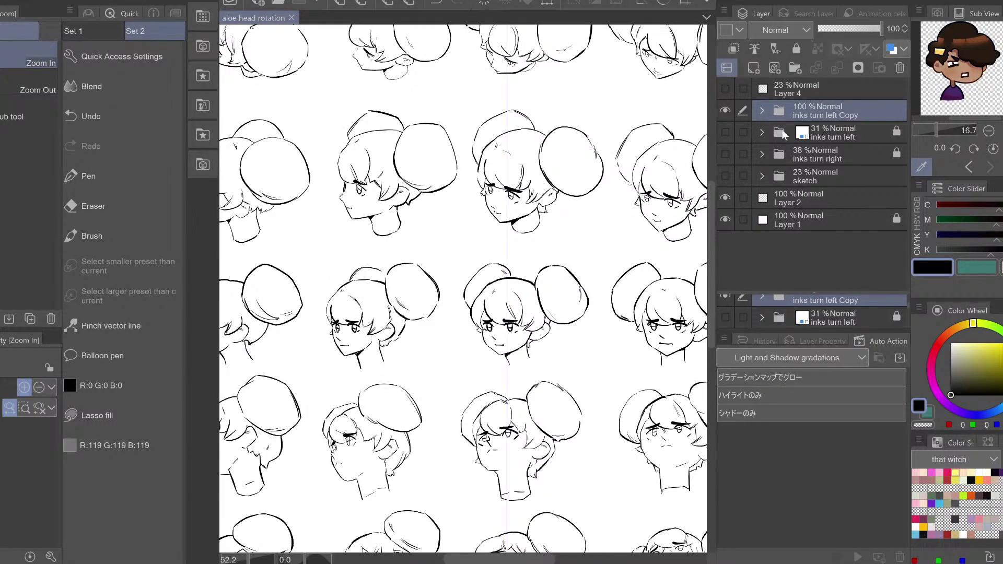
pyautogui.click(761, 111)
pyautogui.click(797, 159)
pyautogui.click(729, 155)
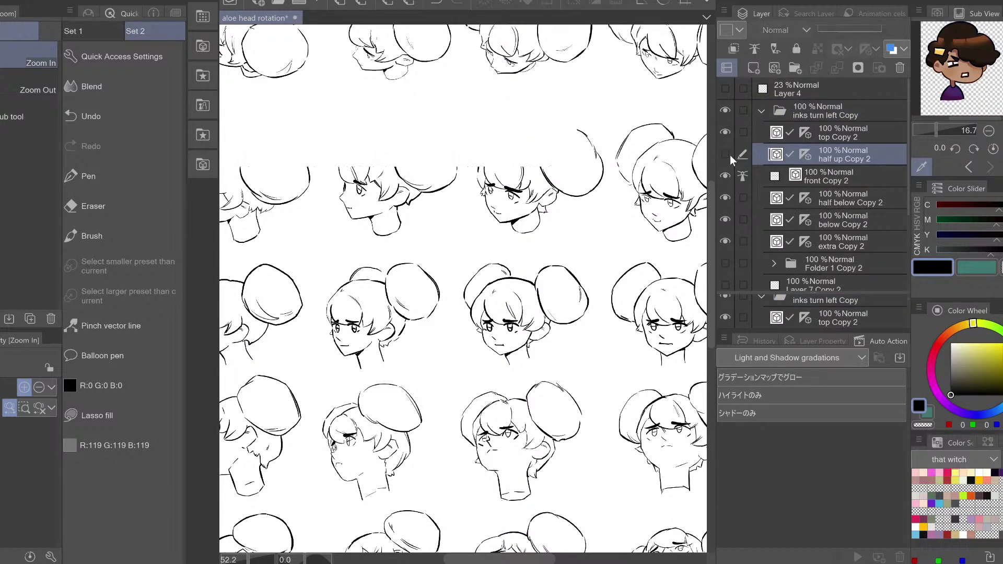
pyautogui.click(726, 151)
# Rework the short crown hair strokes of the half up row's third head with eraser and pen, undoing unwanted attempts and checking them mirrored
pyautogui.press('e')
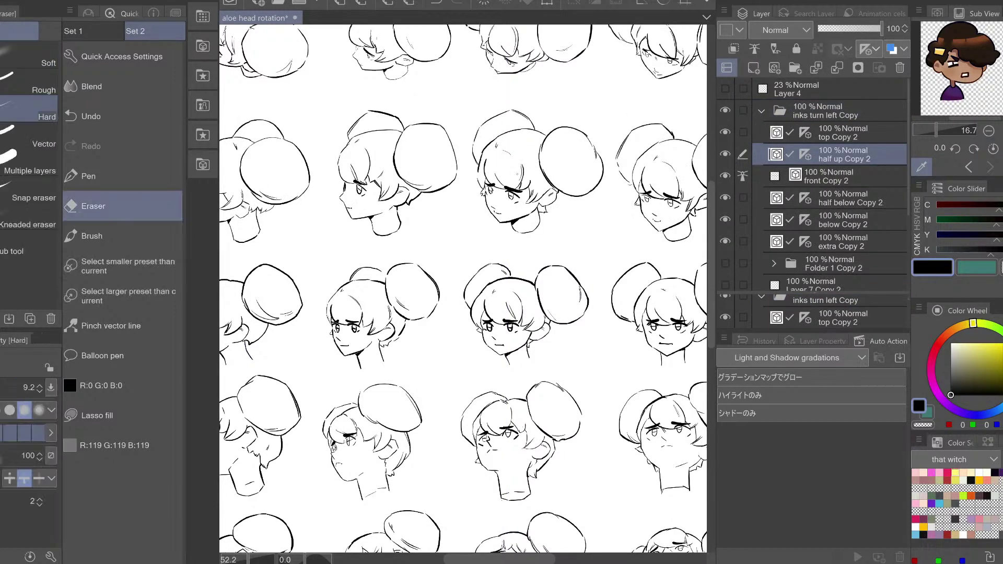
pyautogui.press('h')
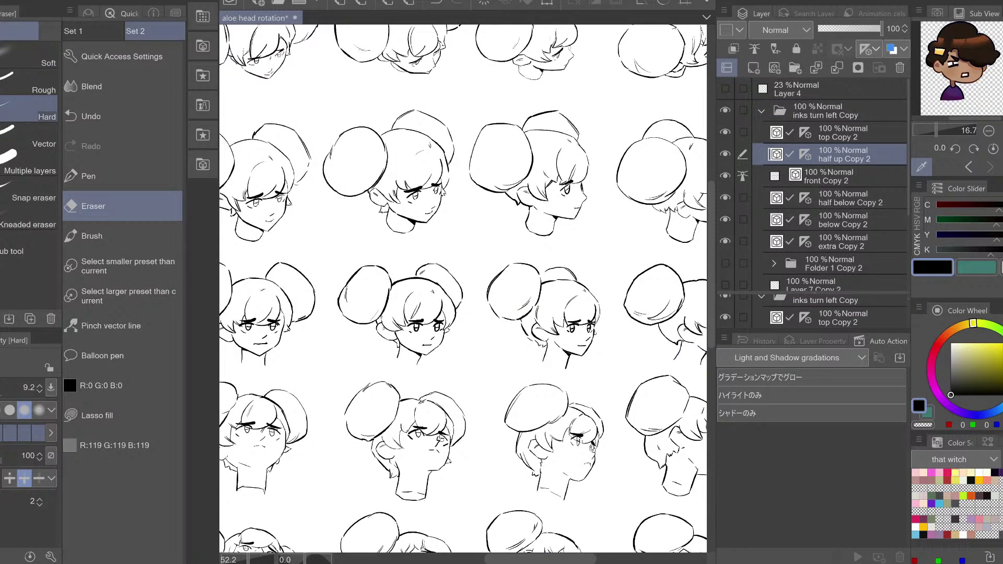
pyautogui.press('p')
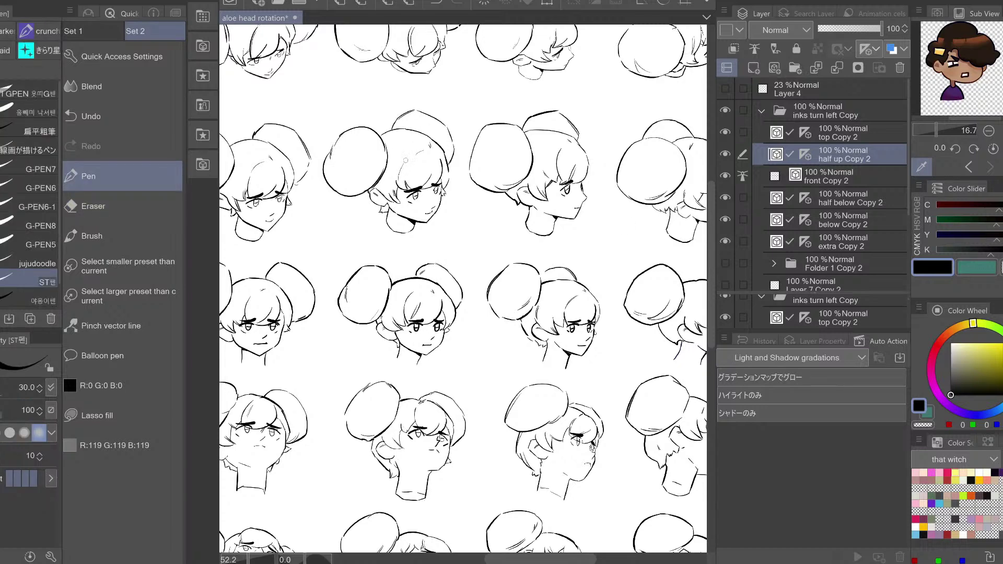
pyautogui.hotkey('ctrl', 'z')
pyautogui.moveTo(395, 175); pyautogui.dragTo(404, 163)
pyautogui.hotkey('ctrl', 'z')
pyautogui.press('h')
pyautogui.hotkey('ctrl', 'z')
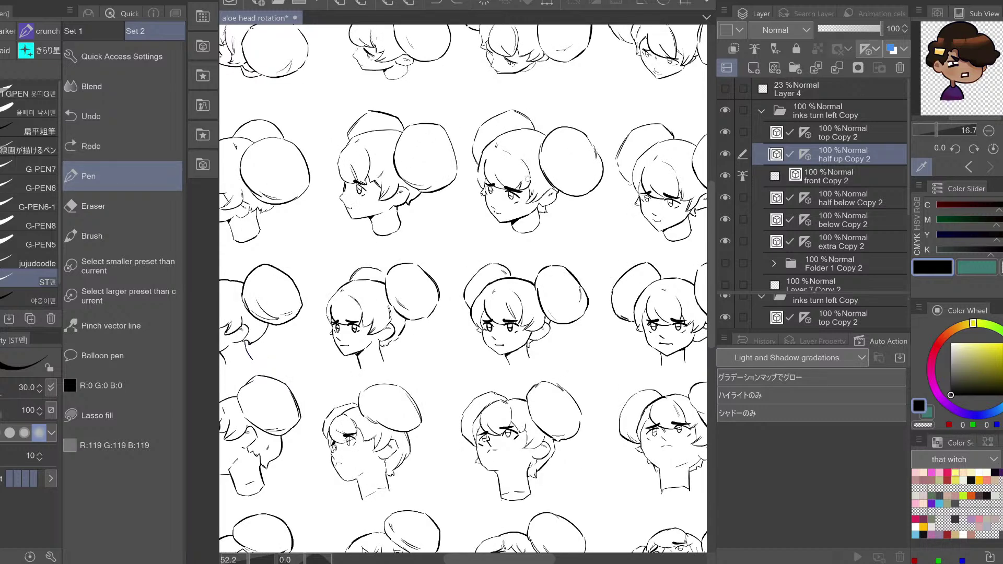
pyautogui.moveTo(519, 158); pyautogui.dragTo(529, 178)
pyautogui.hotkey('ctrl', 'z')
pyautogui.press('h')
pyautogui.hotkey('ctrl', 'z')
pyautogui.moveTo(415, 161)
pyautogui.mouseDown()
pyautogui.moveTo(398, 179)
pyautogui.moveTo(409, 158)
pyautogui.mouseUp()
pyautogui.hotkey('ctrl', 'z')
pyautogui.hotkey('ctrl', 'z')
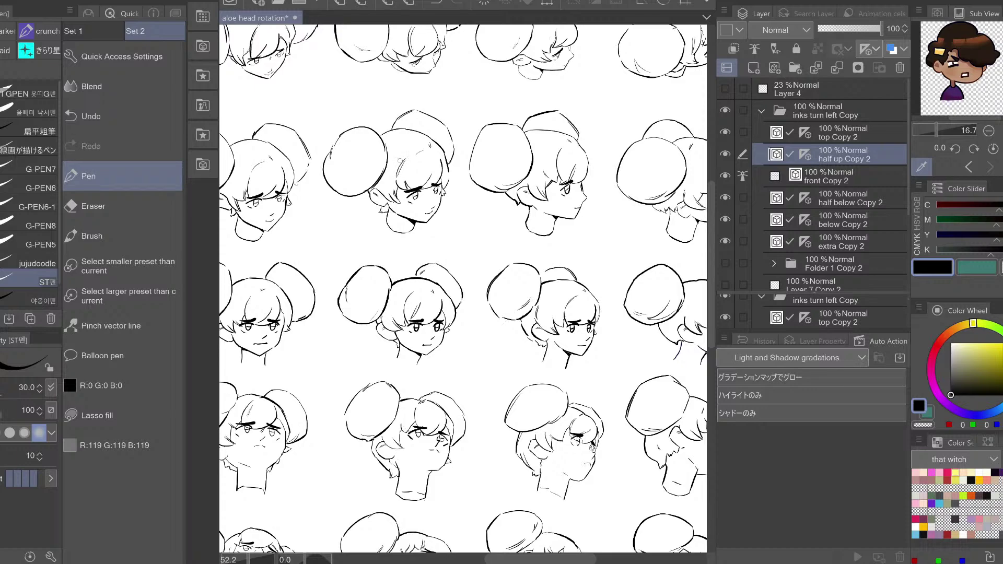
pyautogui.press('h')
# Check the complete sheet and examine the half below row's second head up close
pyautogui.moveTo(540, 256); pyautogui.dragTo(559, 184)
pyautogui.moveTo(614, 217); pyautogui.dragTo(463, 211)
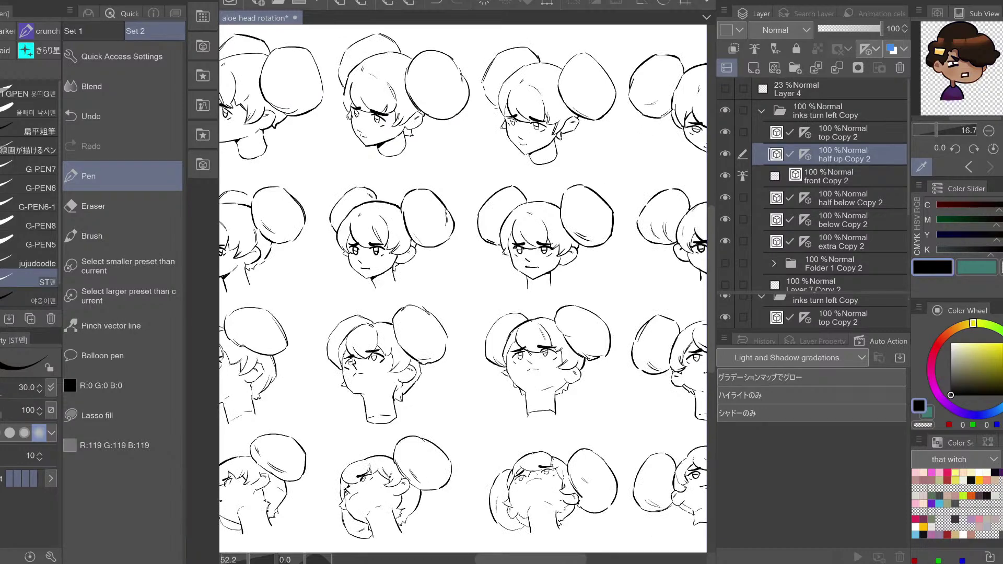
pyautogui.press('/')
pyautogui.scroll(-3, 559, 218)
pyautogui.moveTo(573, 205); pyautogui.dragTo(572, 252)
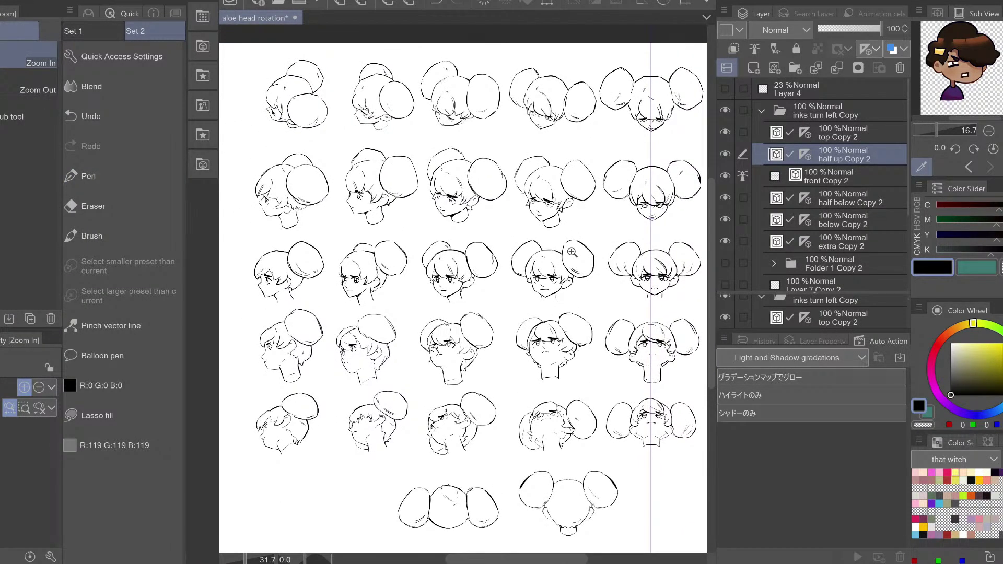
pyautogui.click(347, 334)
pyautogui.moveTo(362, 312); pyautogui.dragTo(368, 306)
pyautogui.hotkey('shift', 'space')
pyautogui.moveTo(332, 352); pyautogui.dragTo(332, 353)
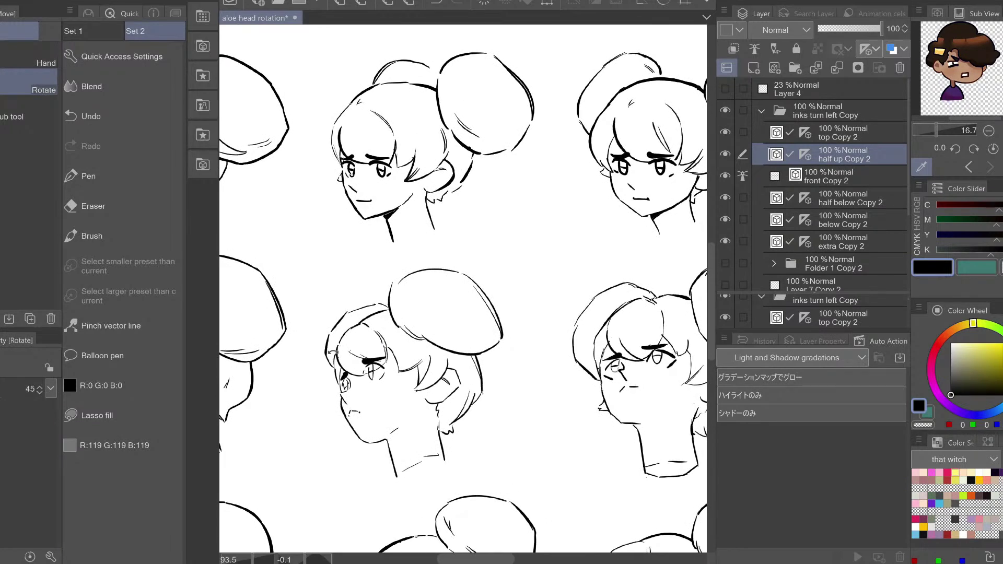
# Erase and redraw the far bun's outer outline on the second head of the half below Copy 2 layer, checking it mirrored
pyautogui.press('e')
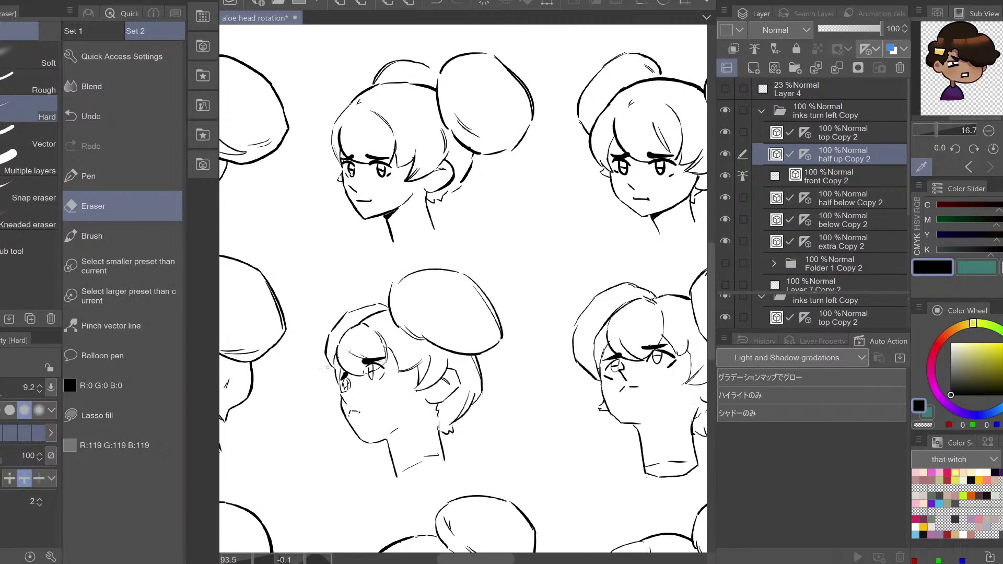
pyautogui.click(725, 197)
pyautogui.click(725, 198)
pyautogui.click(844, 194)
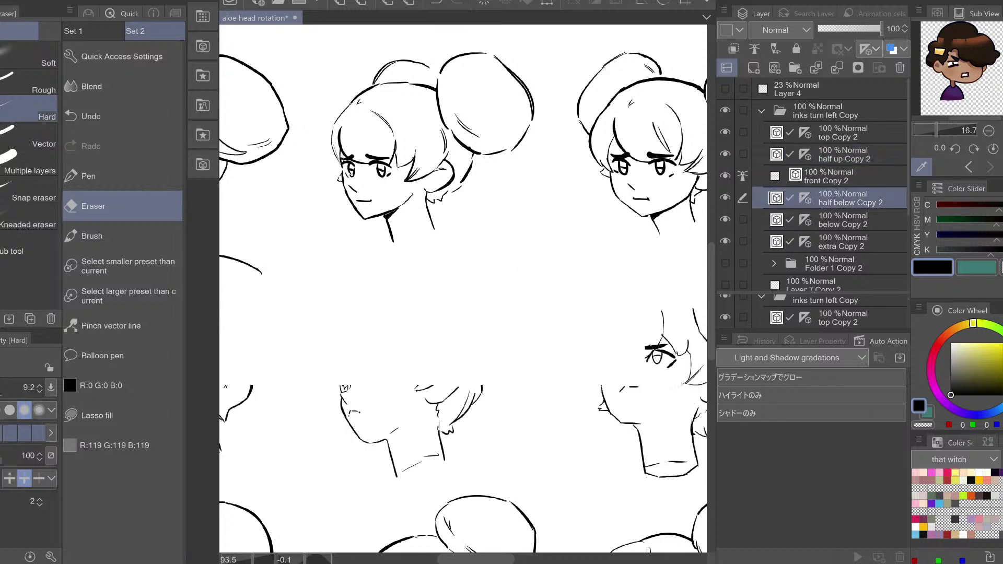
pyautogui.moveTo(331, 354); pyautogui.dragTo(339, 351)
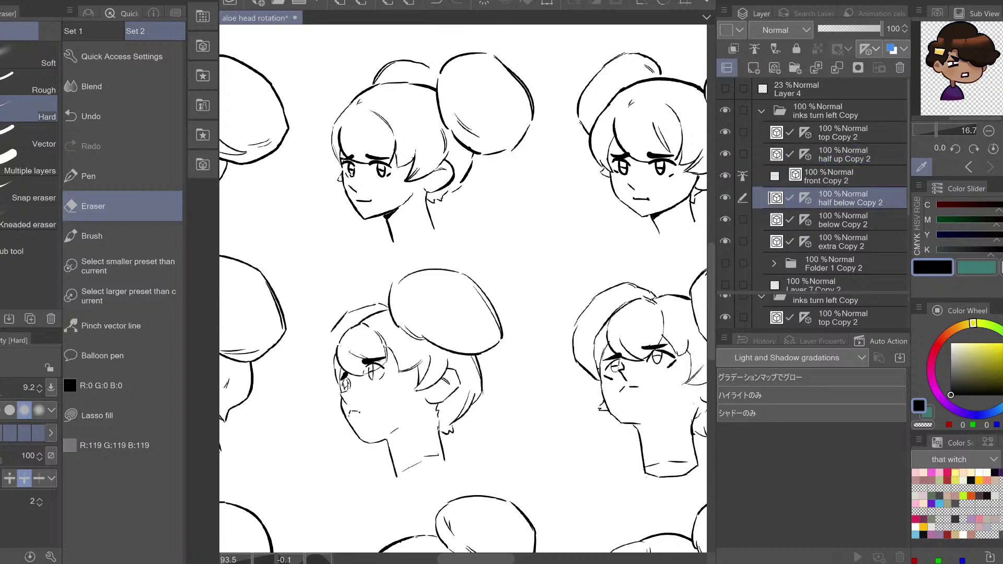
pyautogui.press('p')
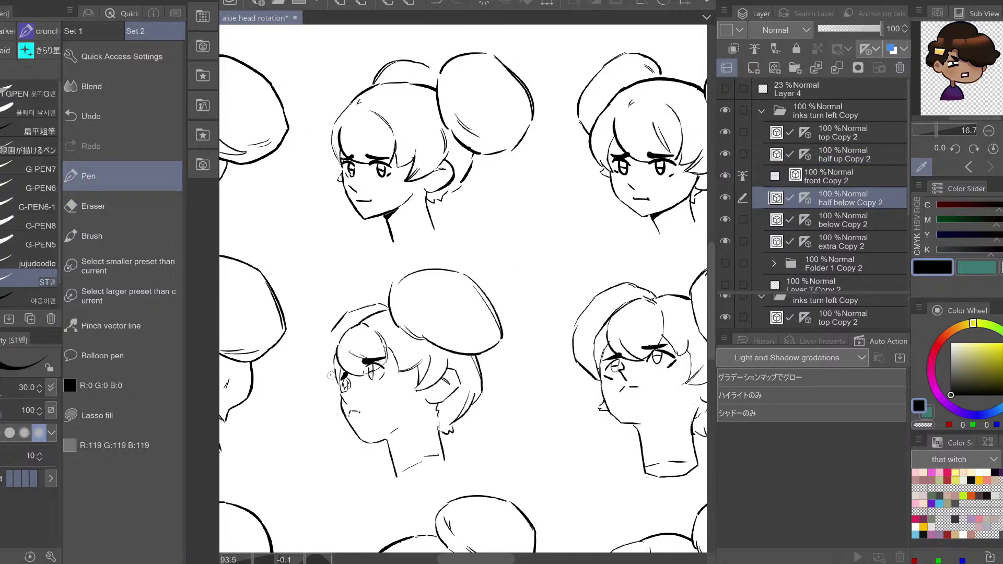
pyautogui.moveTo(329, 359); pyautogui.dragTo(335, 331)
pyautogui.press('e')
pyautogui.press('h')
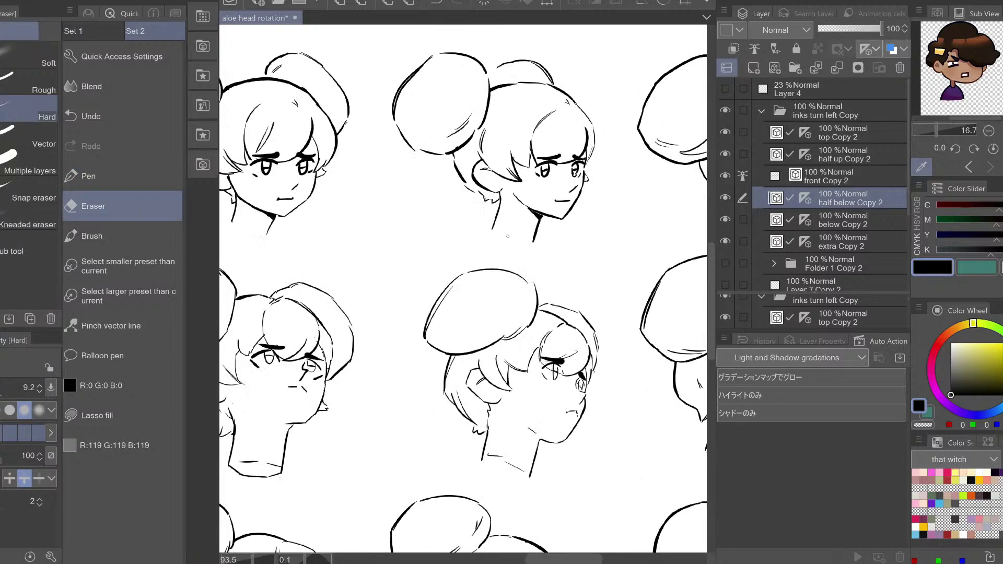
pyautogui.press('h')
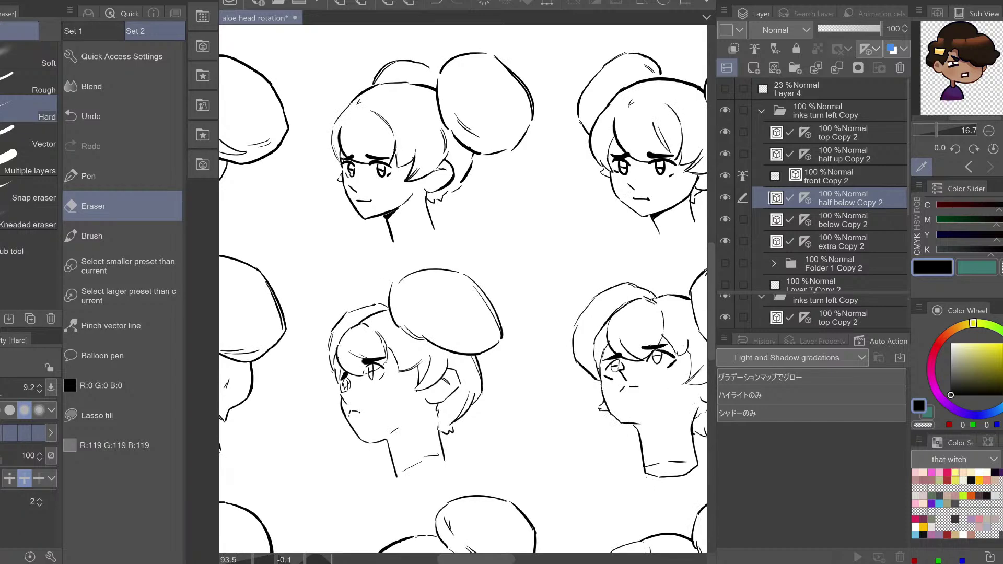
# Collapse the inks turn left Copy folder and save the head rotation document
pyautogui.hotkey('ctrl', 'space')
pyautogui.moveTo(450, 329); pyautogui.dragTo(428, 339)
pyautogui.moveTo(573, 364); pyautogui.dragTo(483, 343)
pyautogui.click(760, 111)
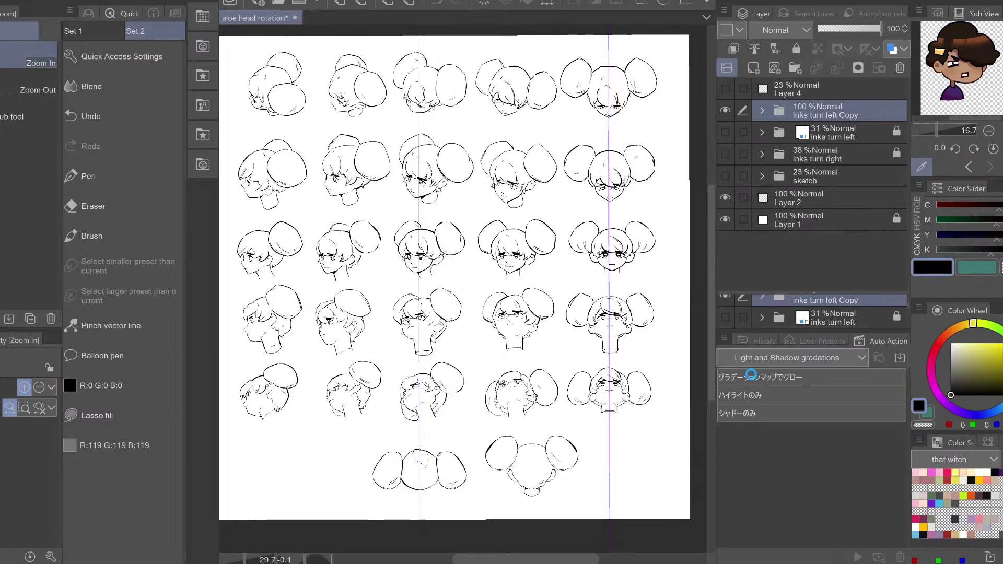
pyautogui.hotkey('ctrl', 's')
# Examine the complete head sheet row by row, comparing buns, hair and faces for lines that need correction
pyautogui.moveTo(469, 264); pyautogui.dragTo(502, 268)
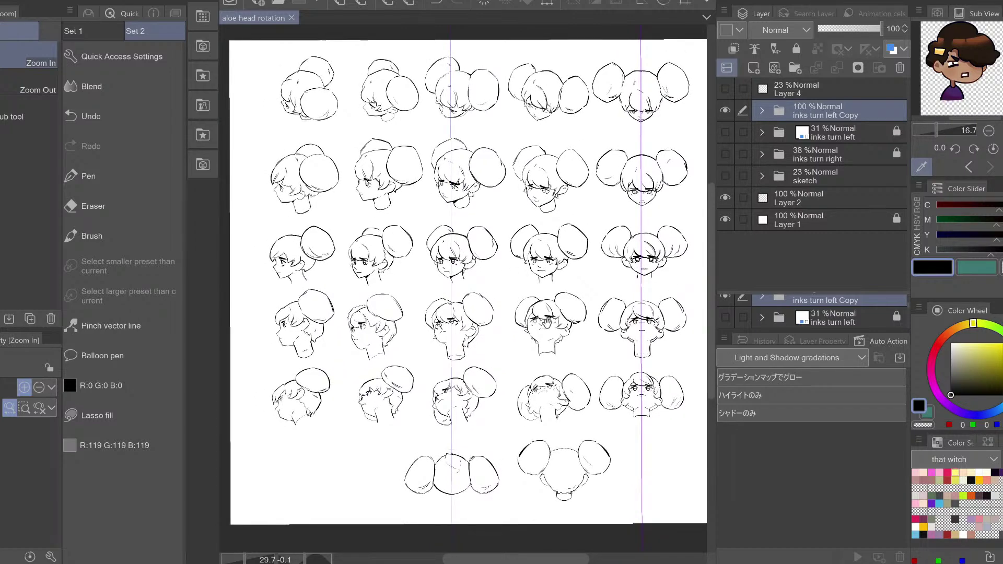
pyautogui.moveTo(545, 323); pyautogui.dragTo(526, 311)
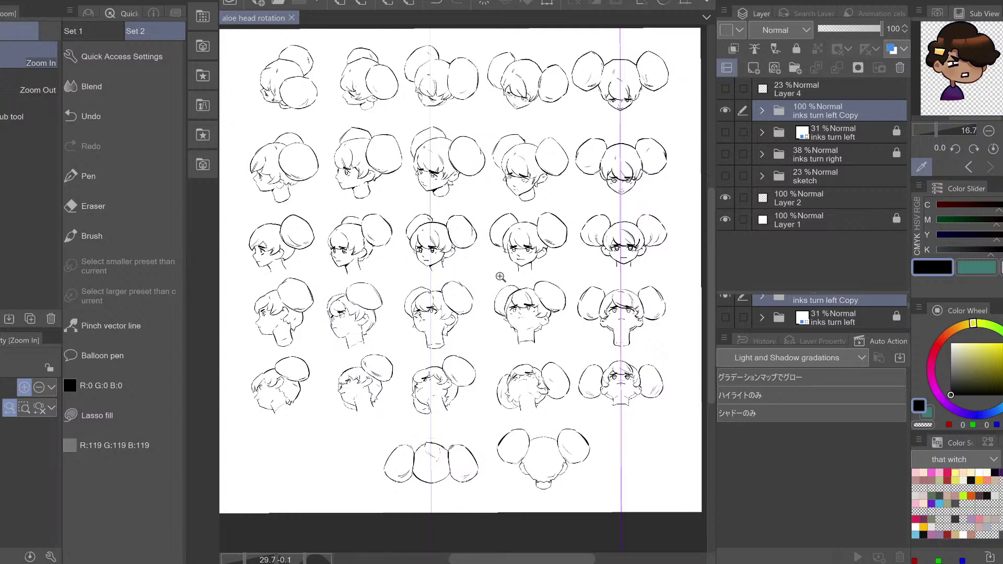
pyautogui.moveTo(499, 277); pyautogui.dragTo(503, 280)
pyautogui.scroll(-2, 503, 279)
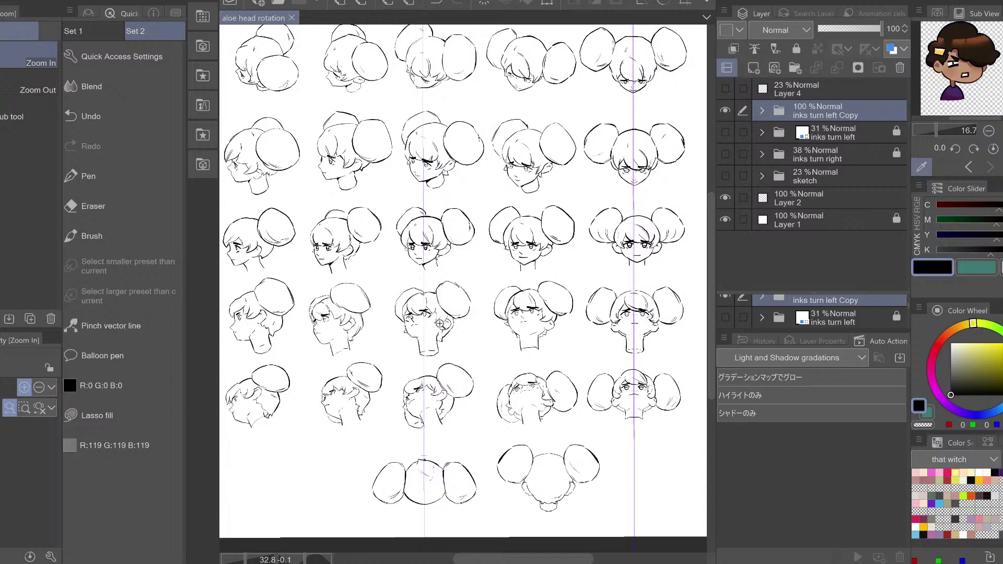
pyautogui.moveTo(481, 338); pyautogui.dragTo(477, 354)
pyautogui.click(524, 384)
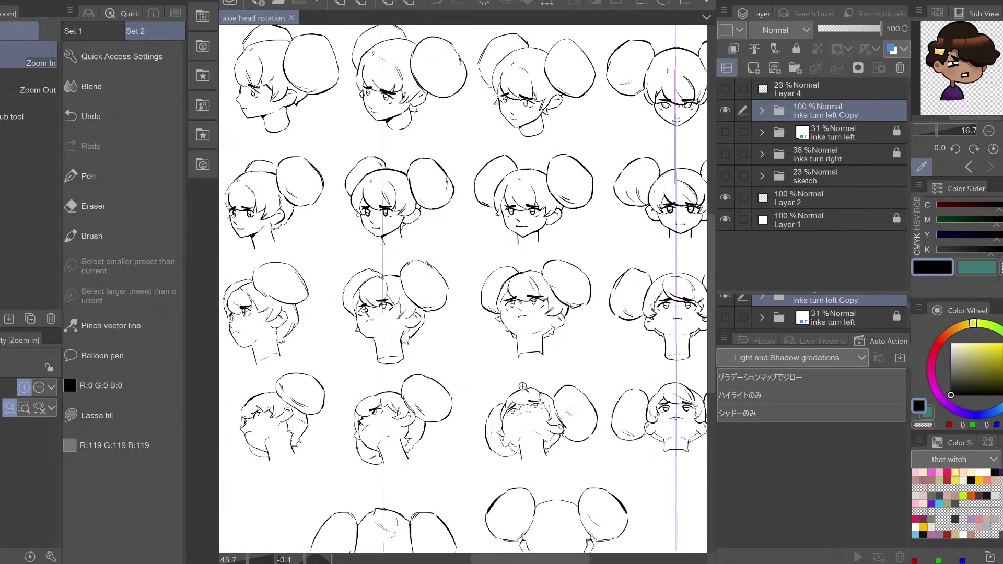
pyautogui.moveTo(638, 390); pyautogui.dragTo(574, 370)
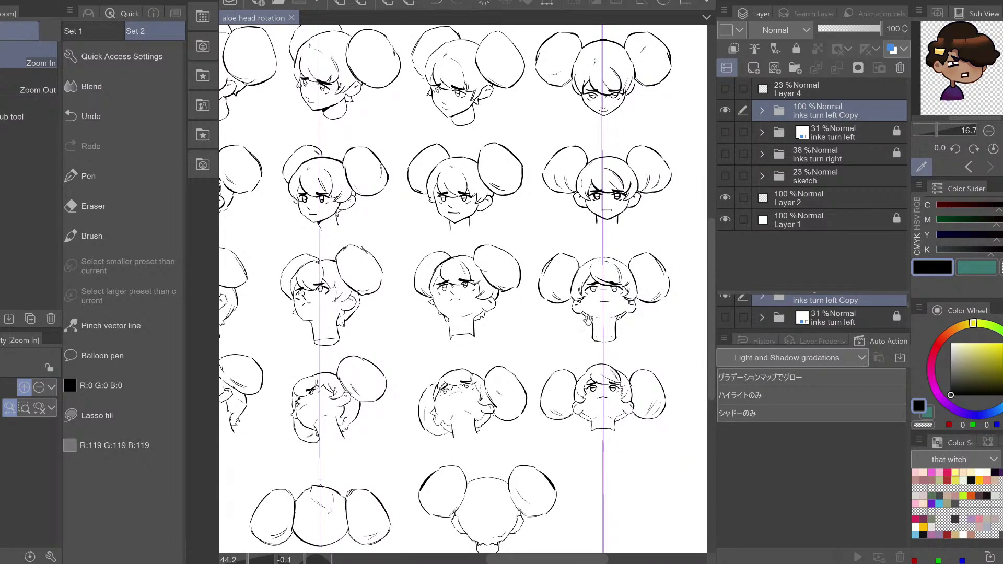
pyautogui.moveTo(587, 317); pyautogui.dragTo(456, 424)
pyautogui.moveTo(544, 432); pyautogui.dragTo(477, 288)
pyautogui.moveTo(558, 431); pyautogui.dragTo(543, 373)
pyautogui.moveTo(594, 422); pyautogui.dragTo(550, 424)
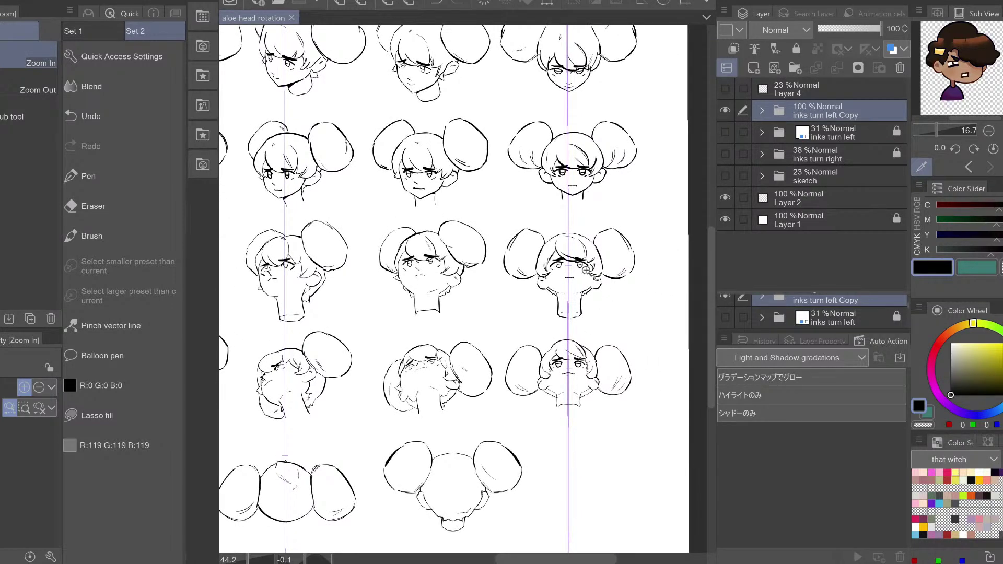
pyautogui.moveTo(543, 306); pyautogui.dragTo(580, 294)
pyautogui.moveTo(454, 235); pyautogui.dragTo(611, 215)
pyautogui.moveTo(425, 244); pyautogui.dragTo(511, 251)
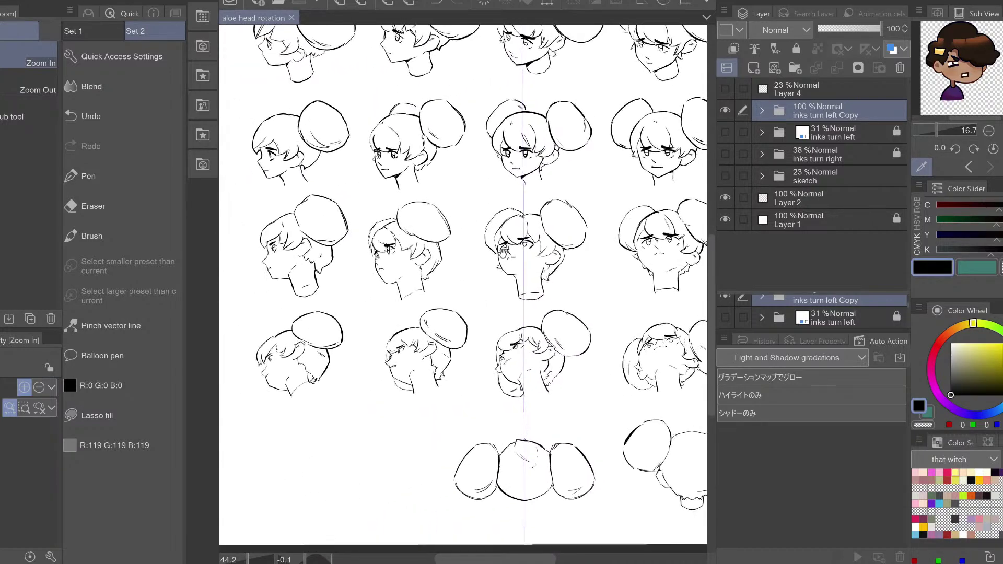
# Expand the inks turn left Copy folder and select half below Copy 2, toggling layer visibility to identify its row
pyautogui.click(377, 229)
pyautogui.moveTo(377, 229); pyautogui.dragTo(410, 224)
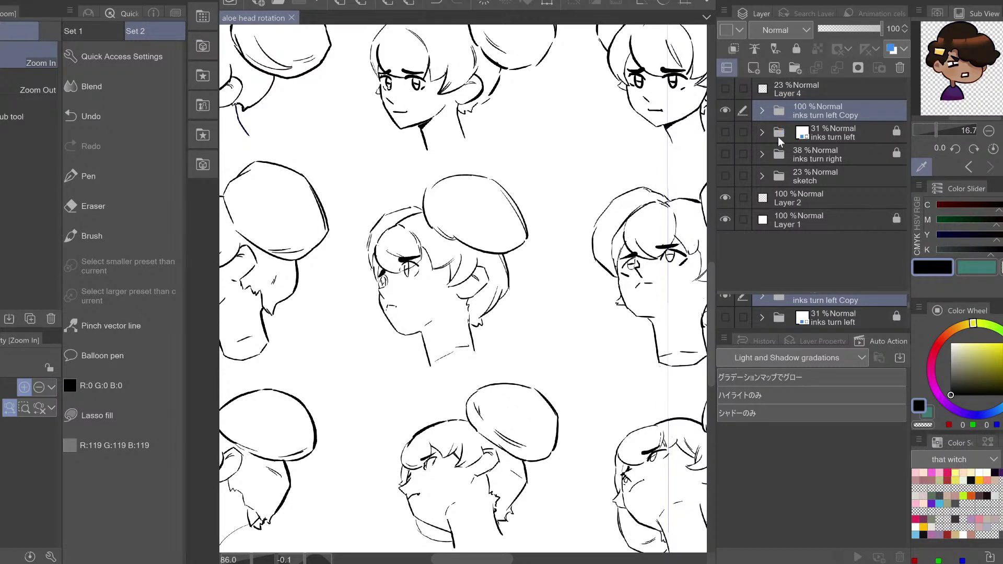
pyautogui.click(762, 110)
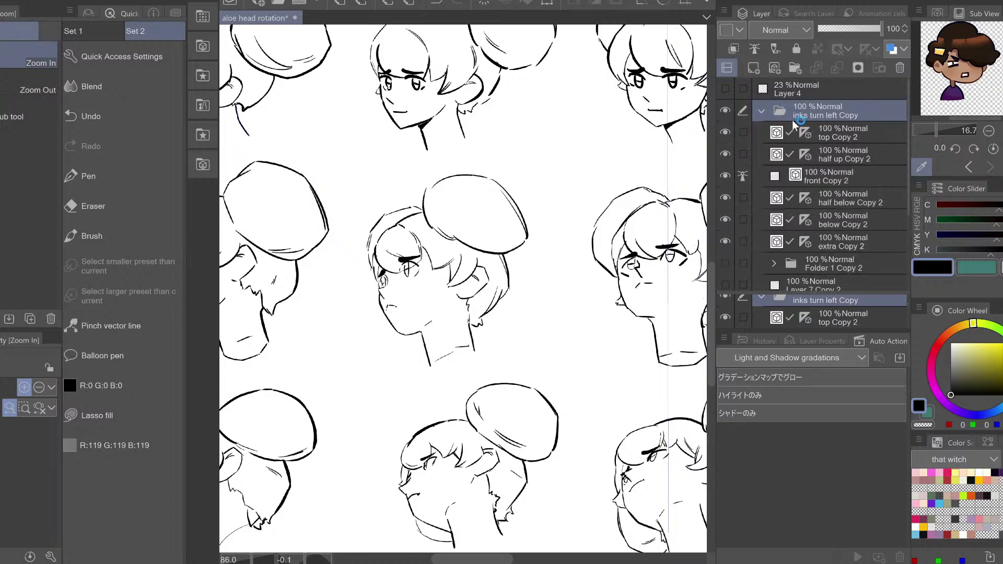
pyautogui.click(841, 221)
pyautogui.click(727, 216)
pyautogui.click(725, 220)
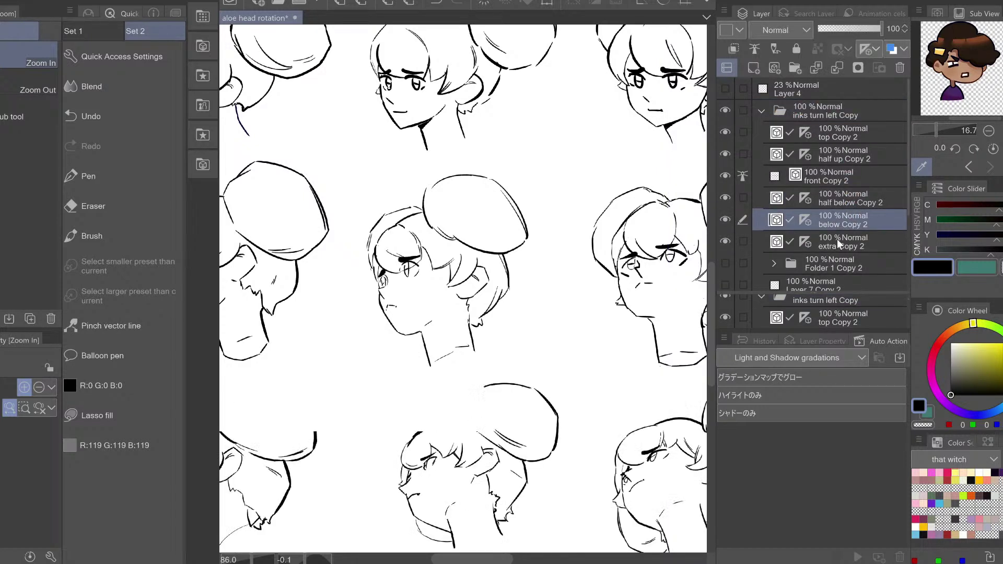
pyautogui.click(759, 200)
pyautogui.click(726, 198)
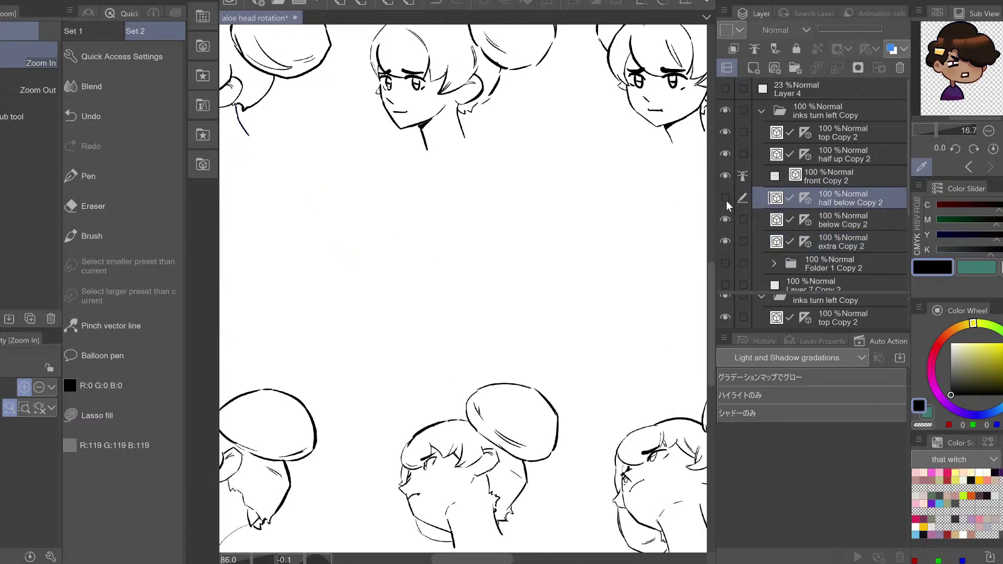
pyautogui.click(725, 198)
# Rework the far bun's outer edge on the half below row's second head, checking it mirrored and undoing an unwanted stroke
pyautogui.click(111, 323)
pyautogui.press('h')
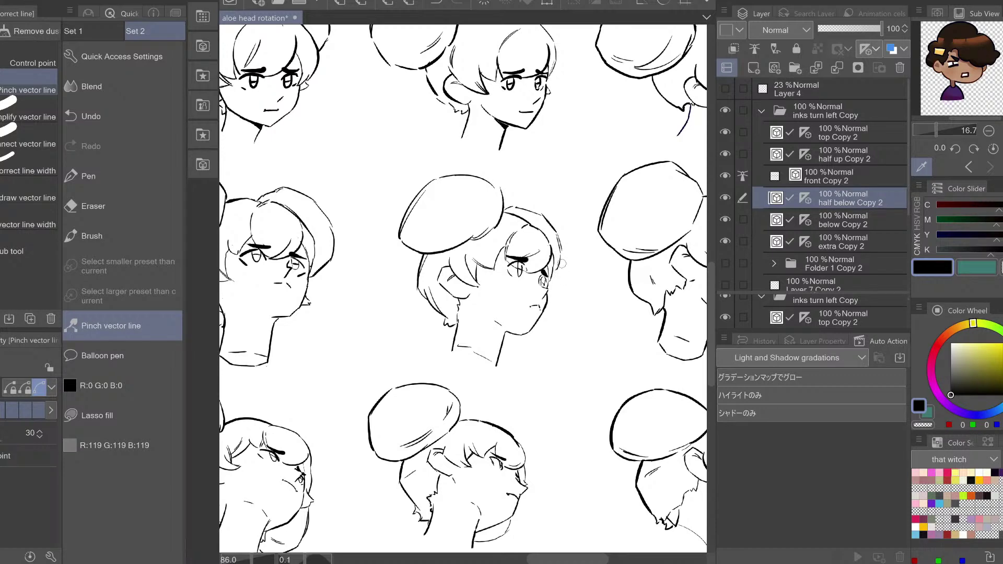
pyautogui.press('e')
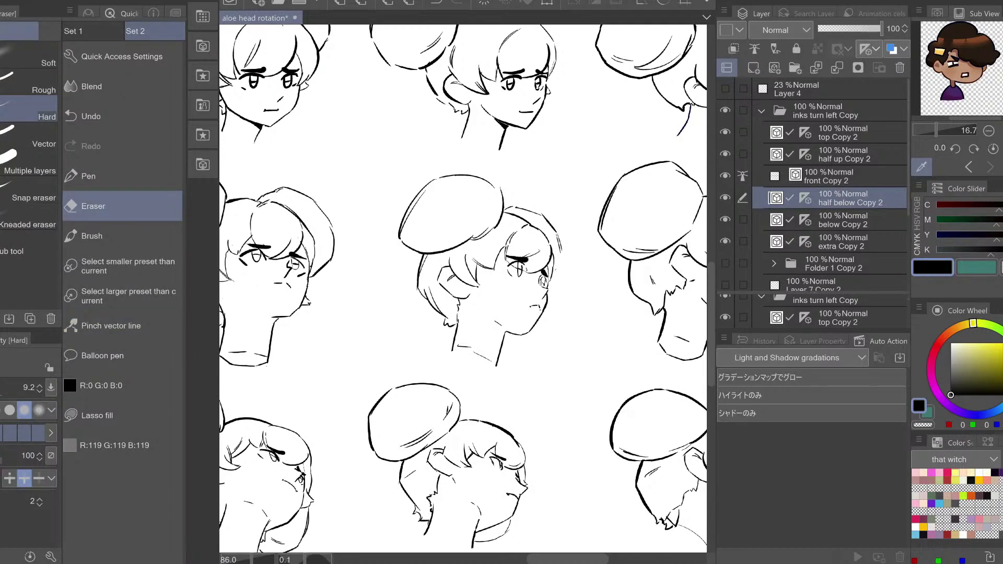
pyautogui.press('h')
pyautogui.press('p')
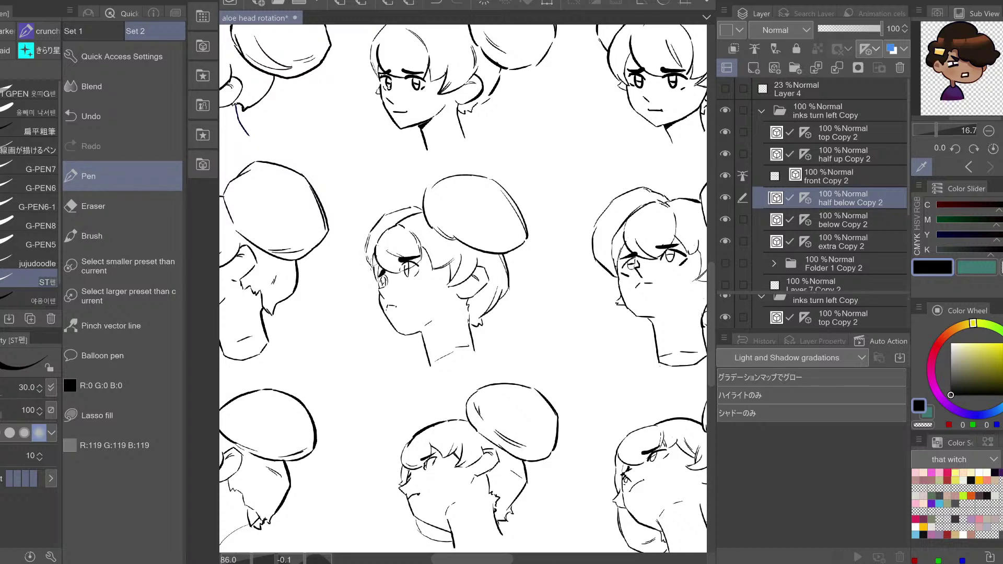
pyautogui.press('h')
pyautogui.hotkey('ctrl', 'z')
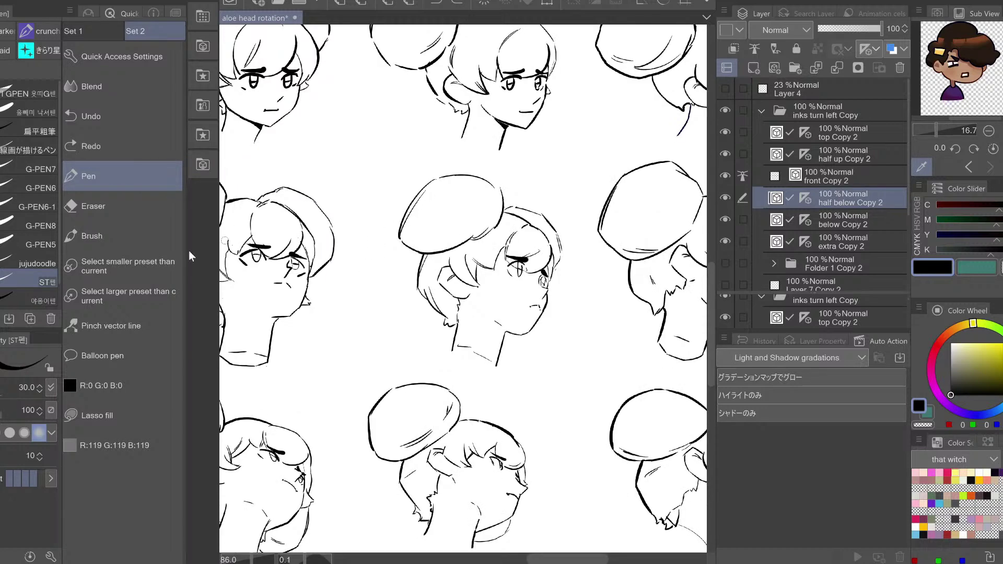
pyautogui.press('h')
# Pinch the far bun's upper outline toward the near bun on the half below row's second head, undoing the first attempt
pyautogui.click(111, 325)
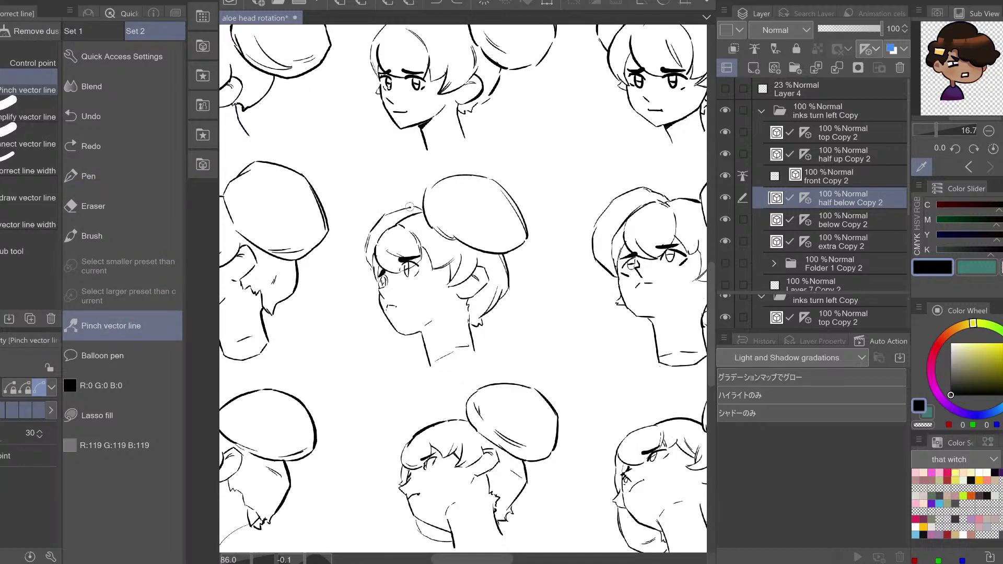
pyautogui.moveTo(408, 210); pyautogui.dragTo(415, 206)
pyautogui.hotkey('ctrl', 'z')
pyautogui.press('h')
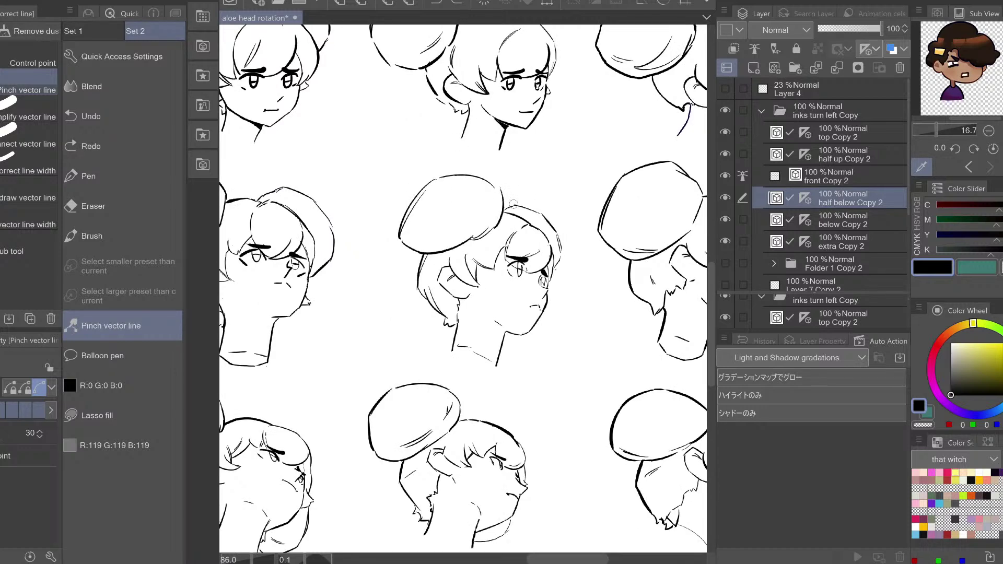
pyautogui.moveTo(517, 204); pyautogui.dragTo(508, 205)
pyautogui.press('h')
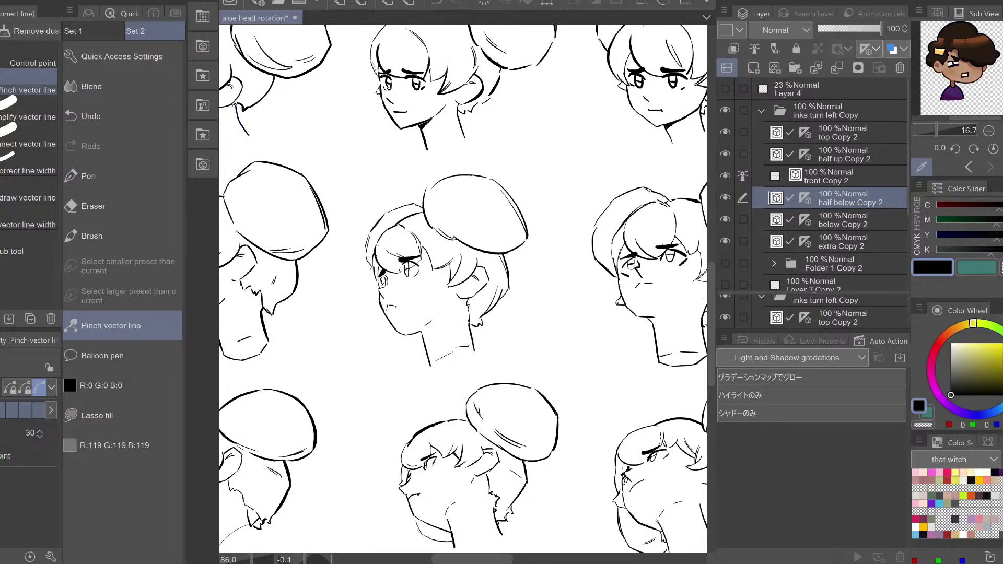
# Collapse the inks turn left Copy folder, check the whole sheet and save the refined document
pyautogui.hotkey('ctrl', 'space')
pyautogui.moveTo(532, 273); pyautogui.dragTo(449, 275)
pyautogui.moveTo(592, 262); pyautogui.dragTo(465, 309)
pyautogui.moveTo(558, 276); pyautogui.dragTo(539, 275)
pyautogui.click(762, 109)
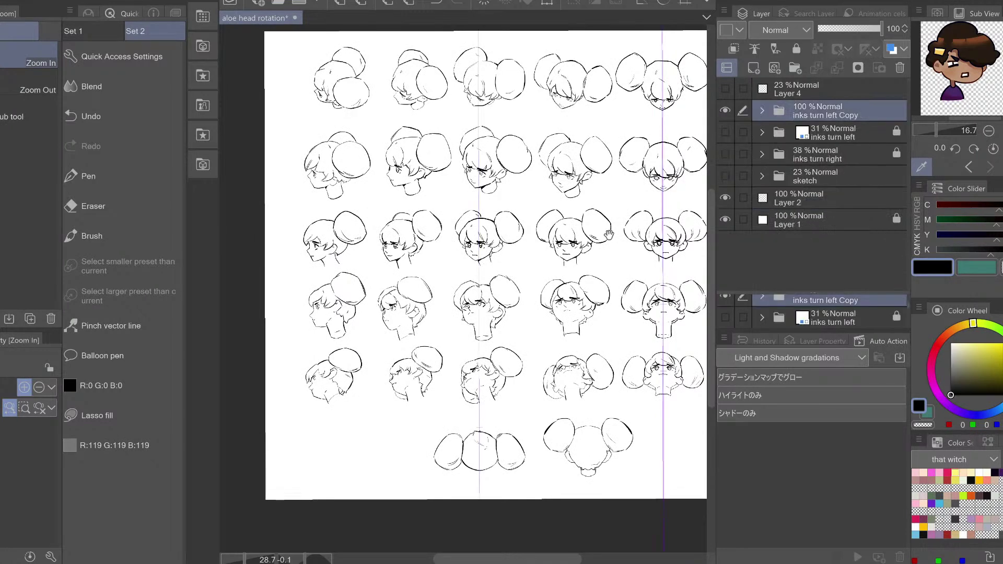
pyautogui.moveTo(603, 238); pyautogui.dragTo(562, 252)
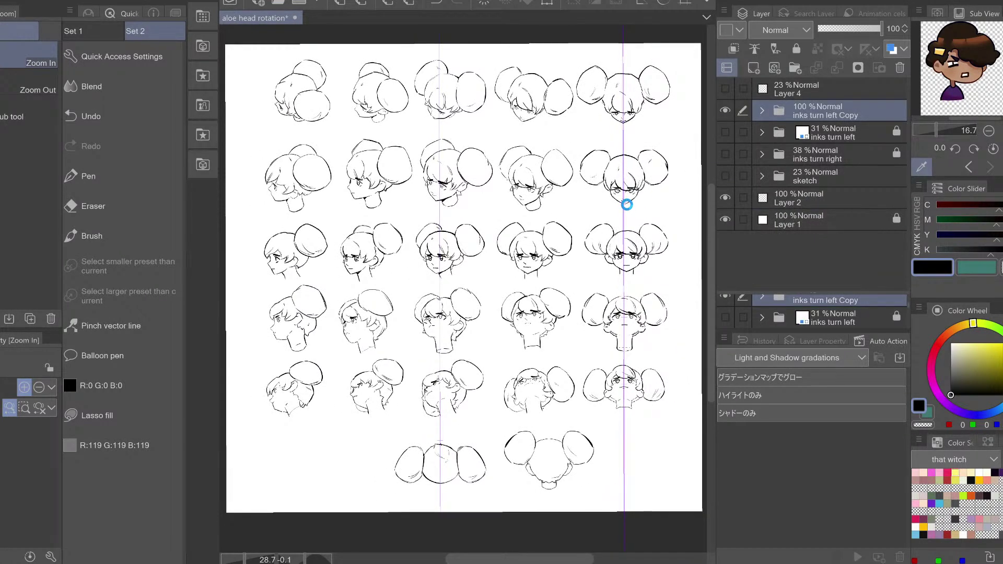
pyautogui.hotkey('ctrl', 's')
# Look over the sheet, bring up the Navigator and reset the canvas rotation to 0.0
pyautogui.moveTo(364, 297); pyautogui.dragTo(377, 268)
pyautogui.press('h')
pyautogui.moveTo(434, 282); pyautogui.dragTo(380, 294)
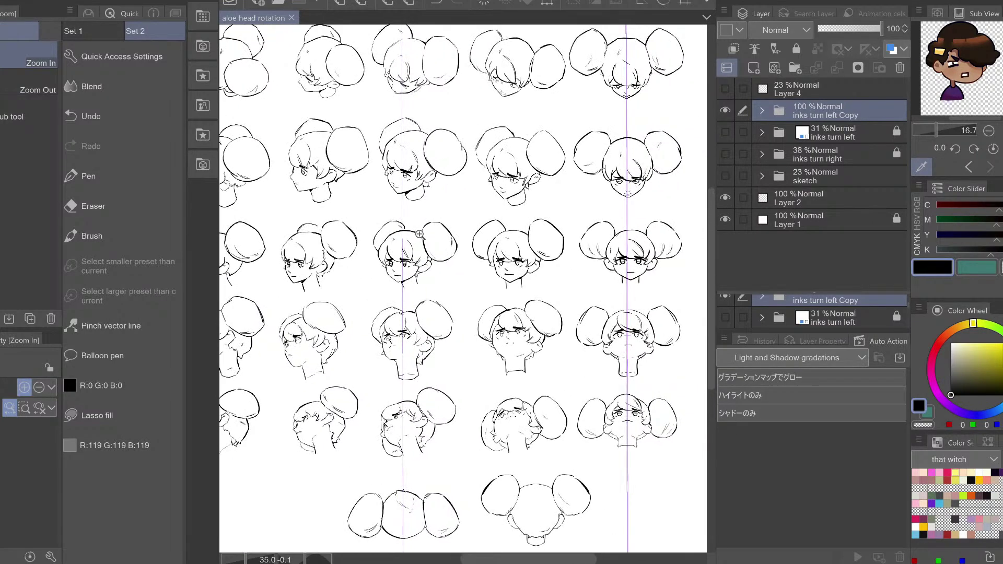
pyautogui.moveTo(418, 247); pyautogui.dragTo(414, 228)
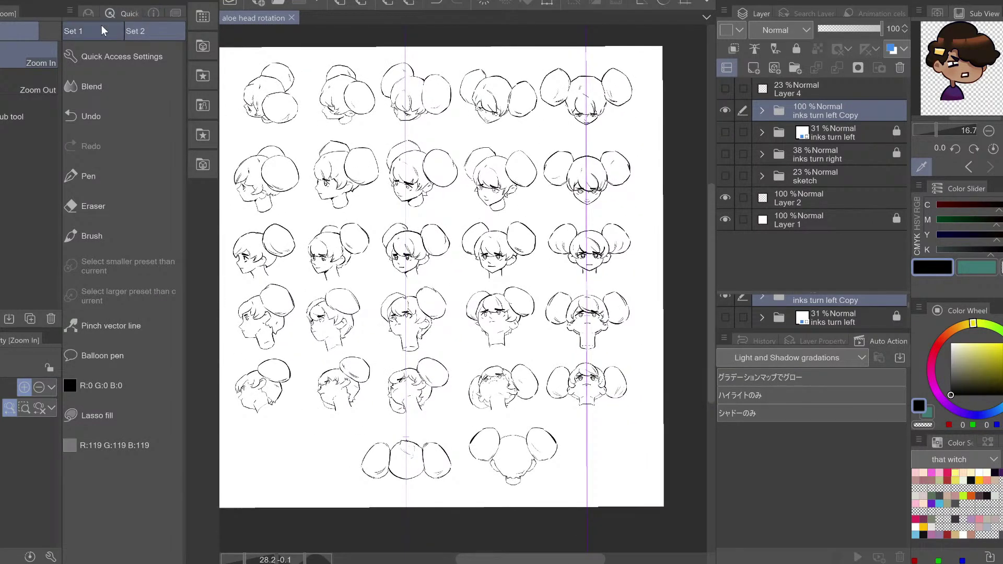
pyautogui.click(158, 13)
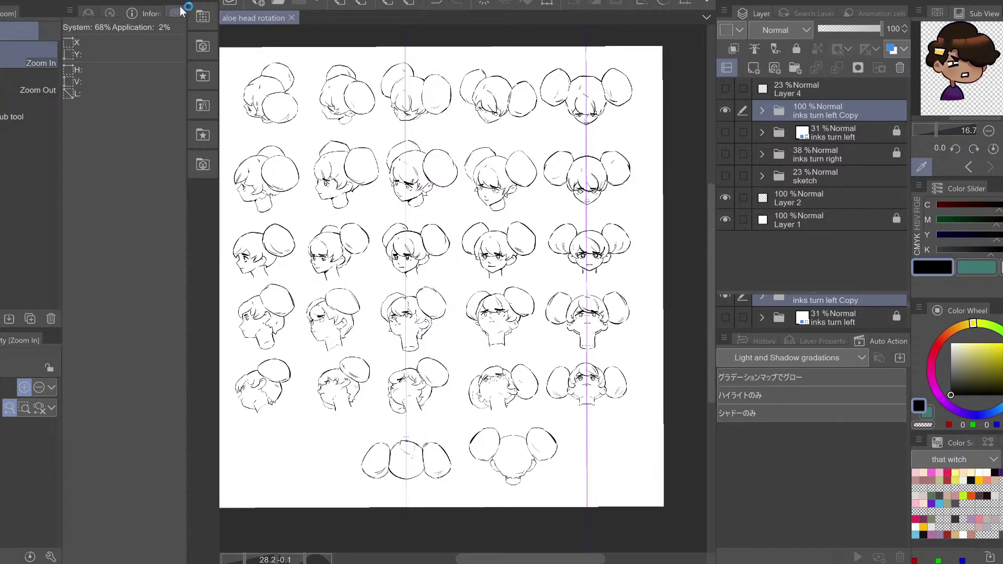
pyautogui.click(141, 538)
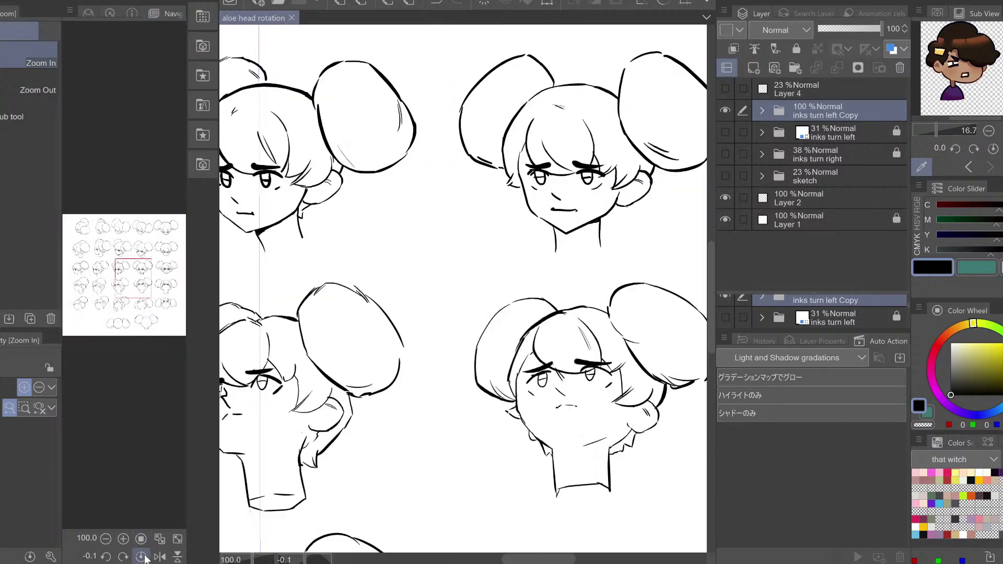
pyautogui.click(141, 556)
# Frame the first heads of the upper rows at 66.7% and collapse the Navigator's palette dock to widen the canvas
pyautogui.click(107, 539)
pyautogui.click(107, 539)
pyautogui.click(108, 539)
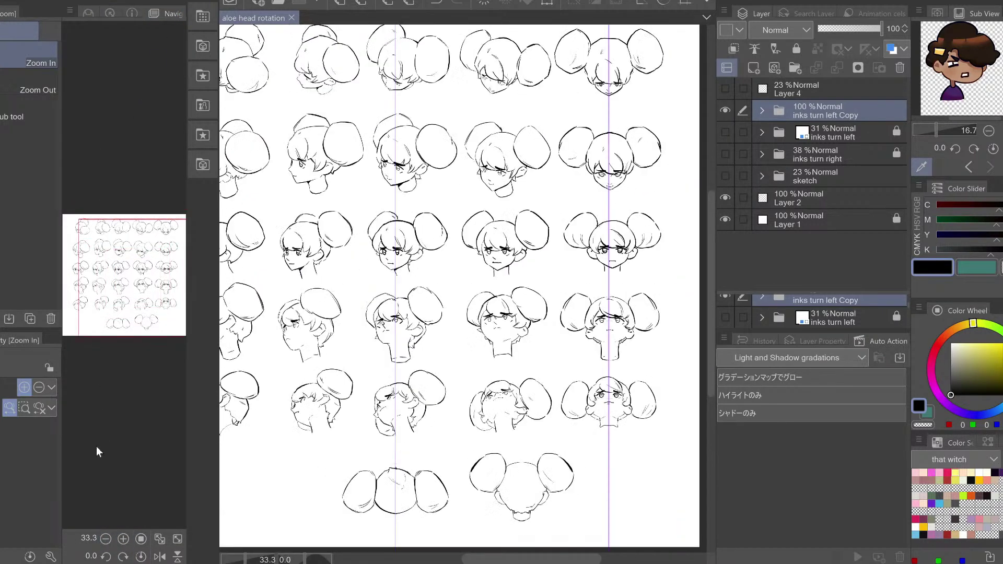
pyautogui.moveTo(154, 244); pyautogui.dragTo(105, 219)
pyautogui.click(125, 542)
pyautogui.click(125, 542)
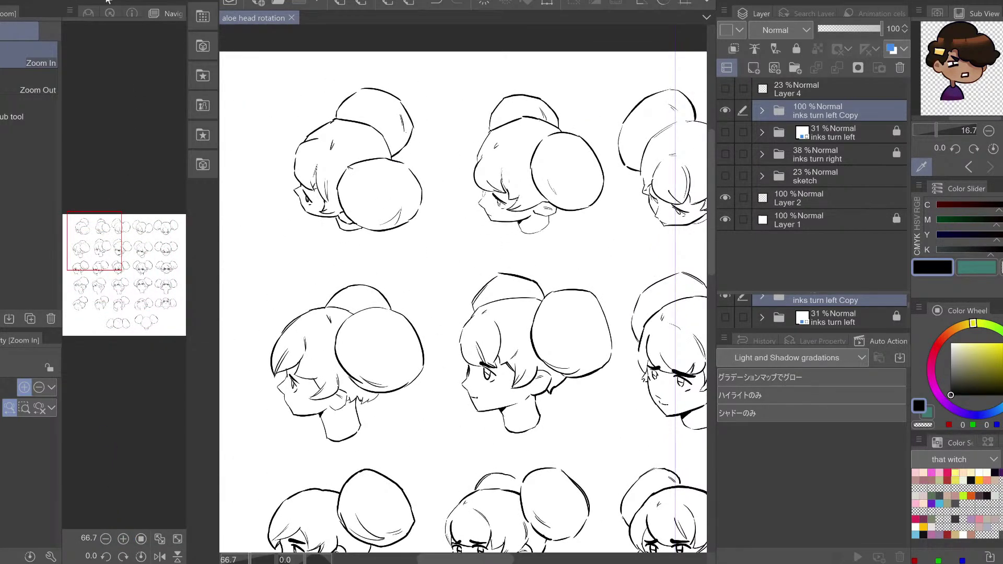
pyautogui.click(90, 2)
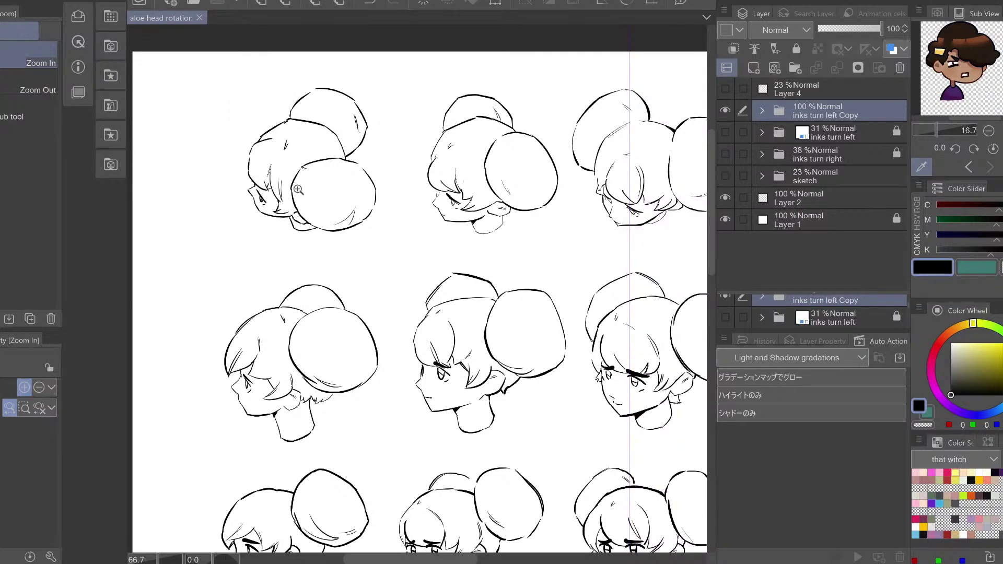
pyautogui.scroll(-1, 316, 264)
pyautogui.scroll(-3, 316, 263)
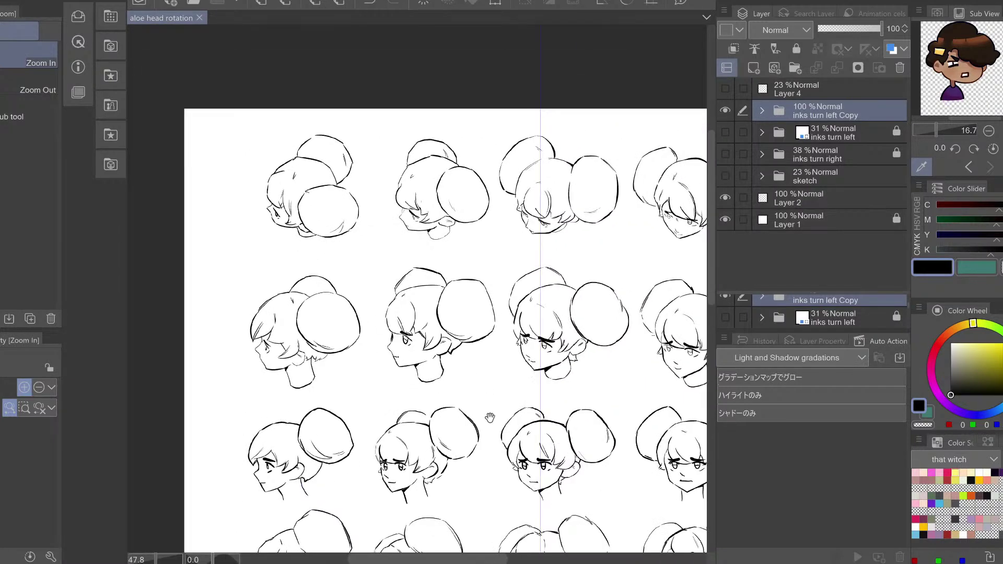
# Select the half up Copy 2 layer inside the inks turn left Copy folder and activate the Pinch vector line tool
pyautogui.moveTo(464, 308); pyautogui.dragTo(458, 308)
pyautogui.moveTo(569, 320); pyautogui.dragTo(498, 303)
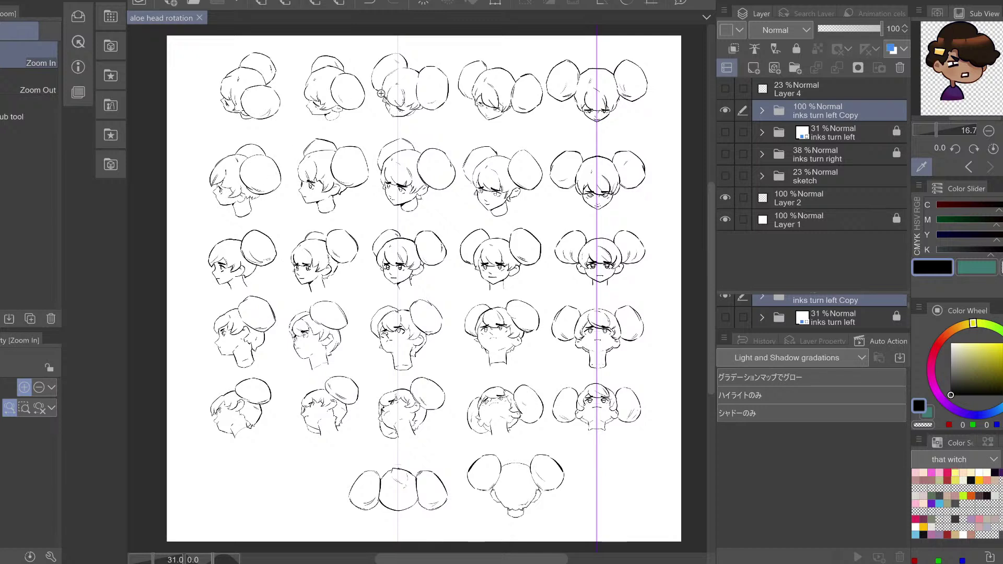
pyautogui.click(764, 109)
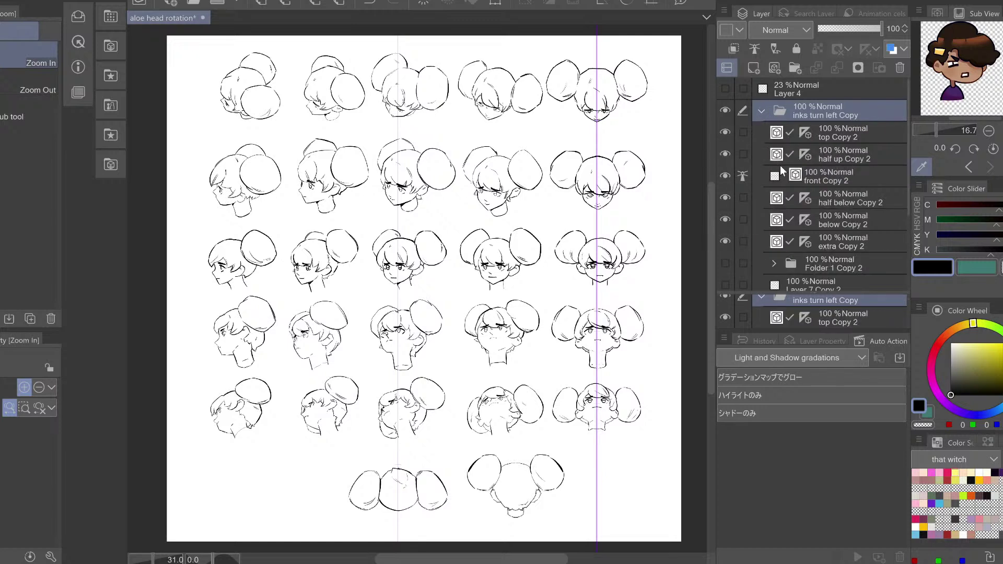
pyautogui.click(848, 162)
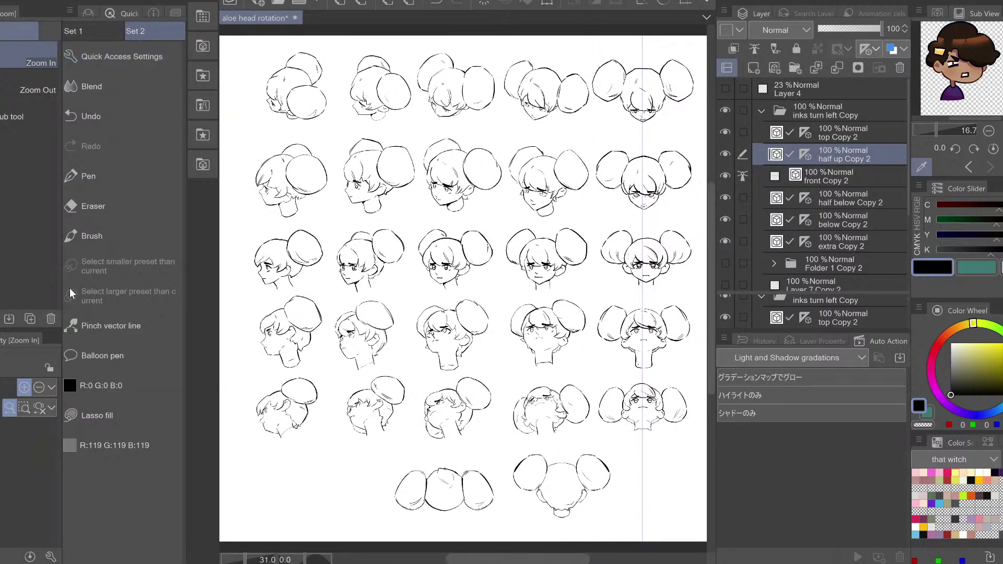
pyautogui.click(106, 324)
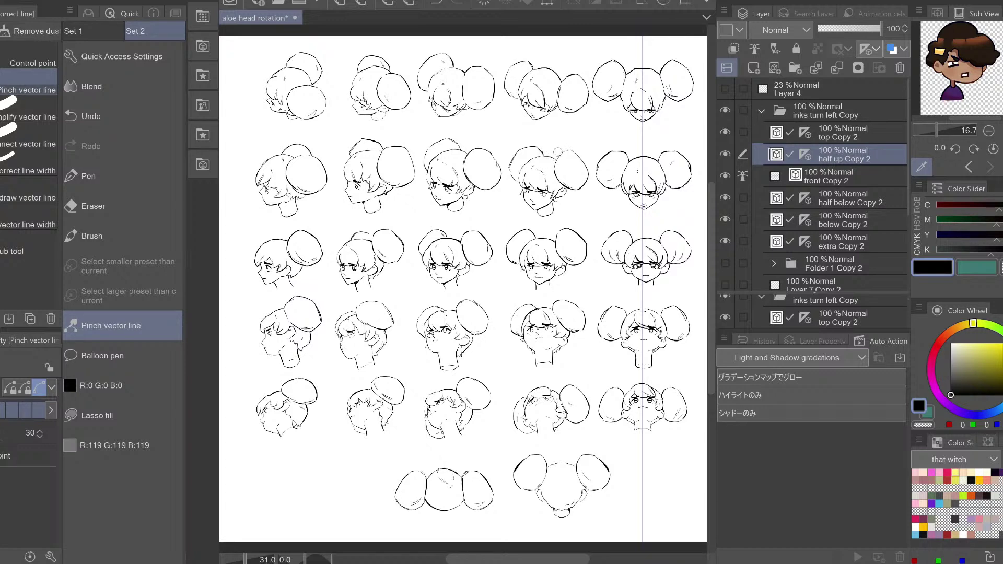
# Save the head rotation document and look over the whole sheet
pyautogui.click(144, 172)
pyautogui.hotkey('ctrl', 's')
pyautogui.scroll(-1, 311, 222)
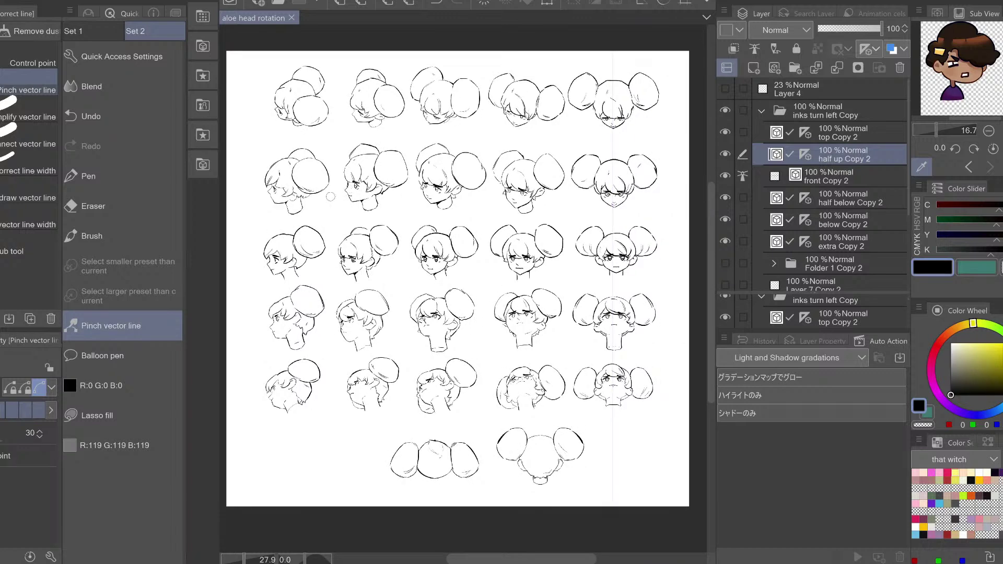
pyautogui.scroll(1, 365, 321)
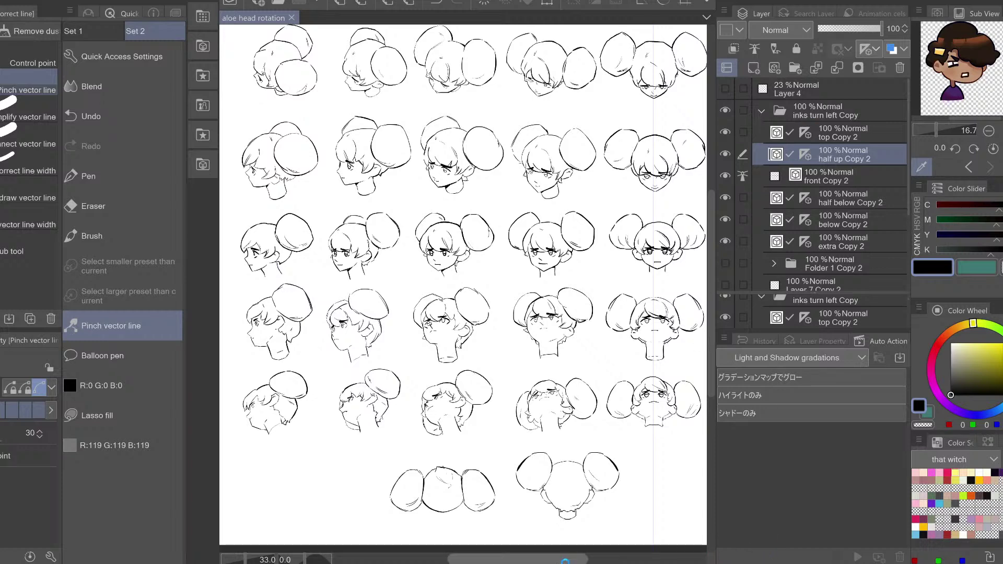
pyautogui.moveTo(497, 563)
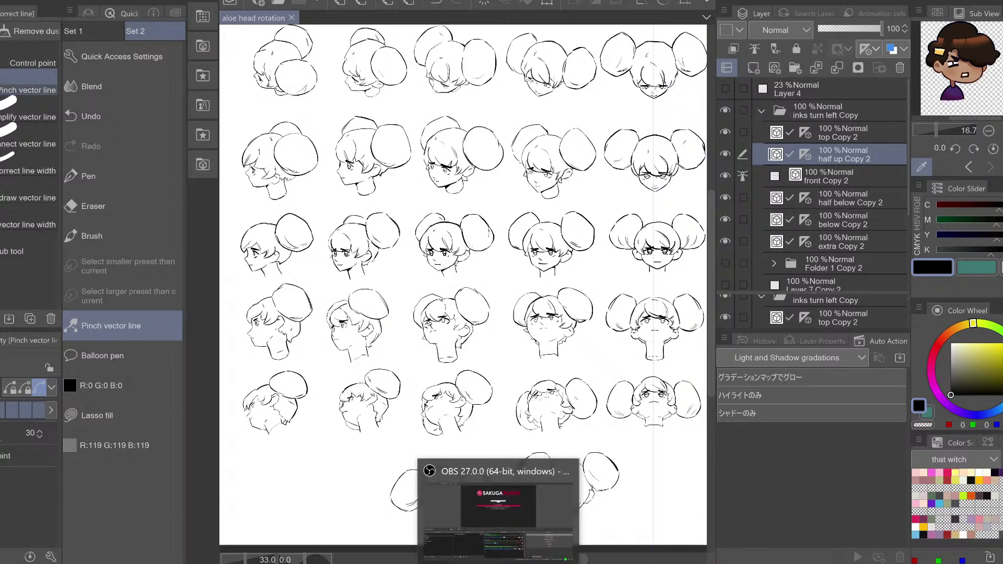